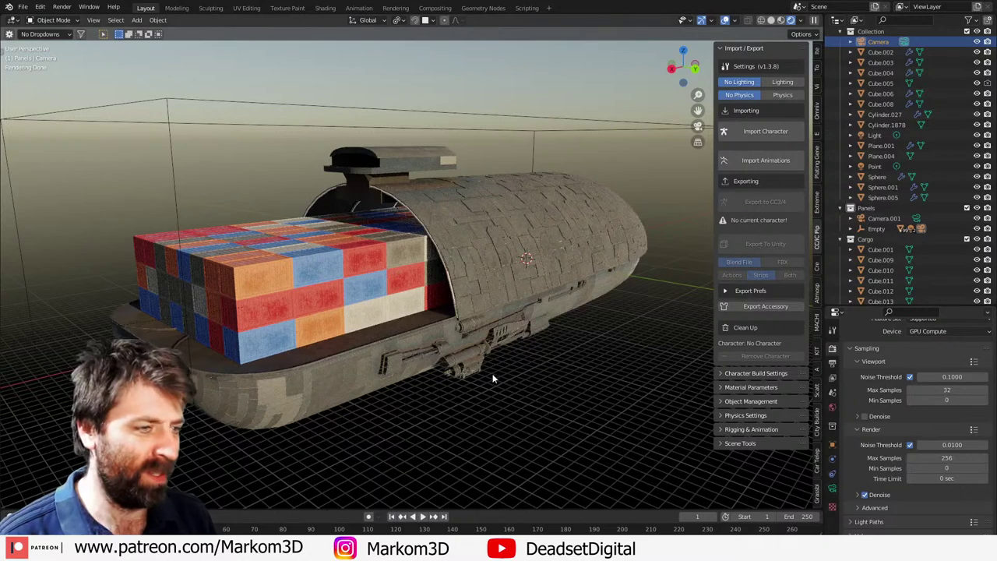
pyautogui.moveTo(555, 366); pyautogui.dragTo(457, 356, button='middle')
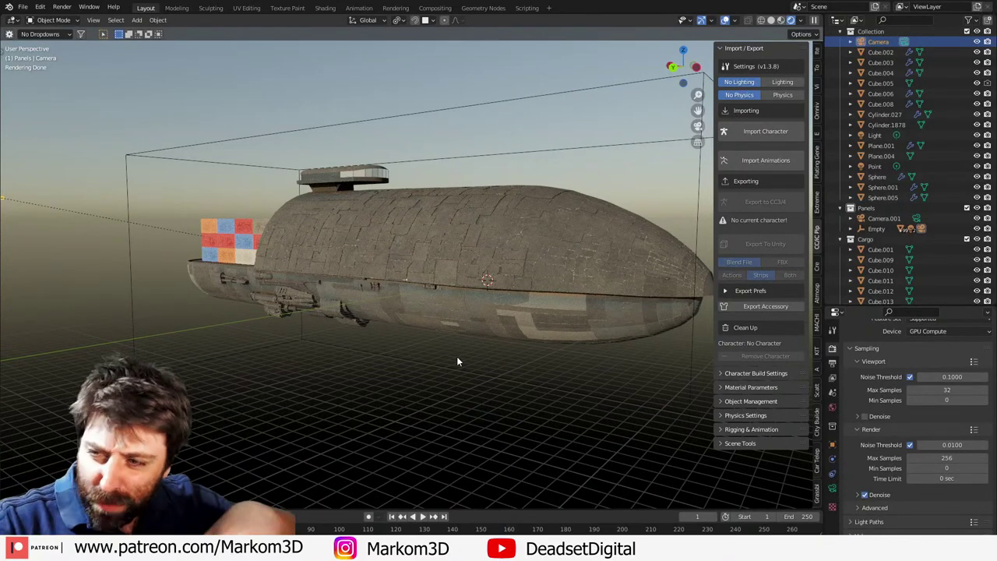
pyautogui.scroll(-1, 438, 296)
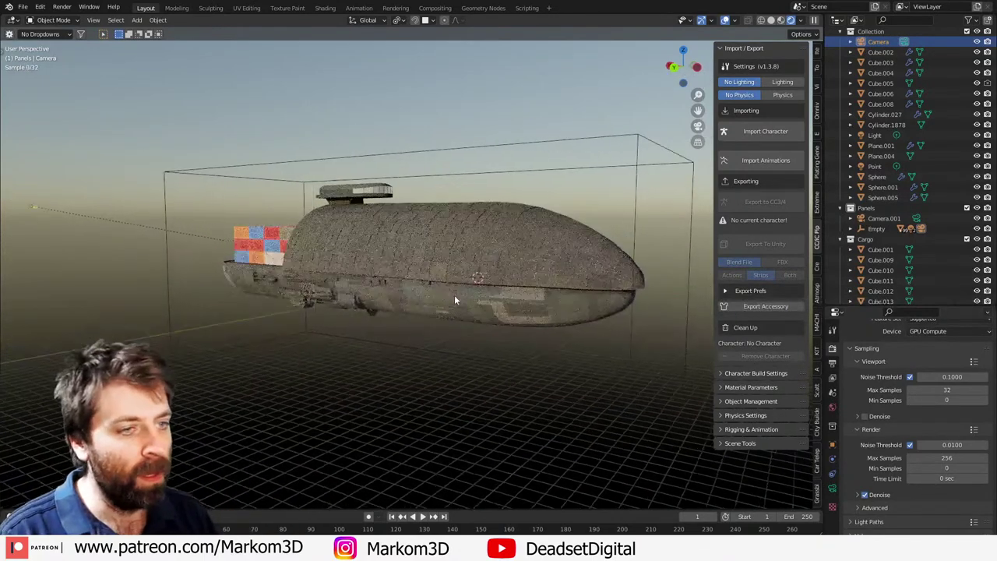
pyautogui.moveTo(454, 294); pyautogui.dragTo(534, 292, button='middle')
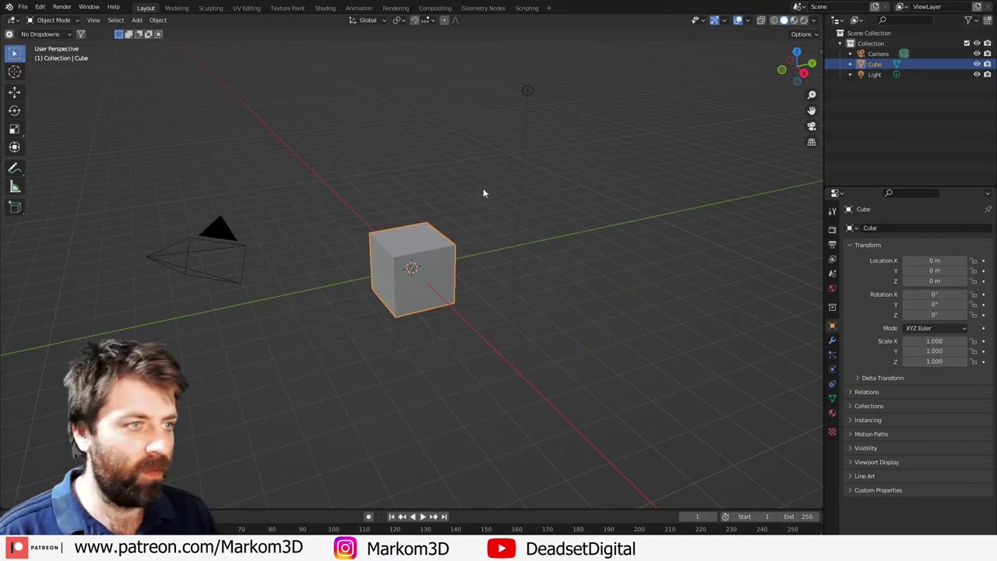
# Step: Add the spaceship picture as a reference image at the origin and stand it upright with a 90° X rotation
pyautogui.moveTo(483, 188); pyautogui.dragTo(483, 187)
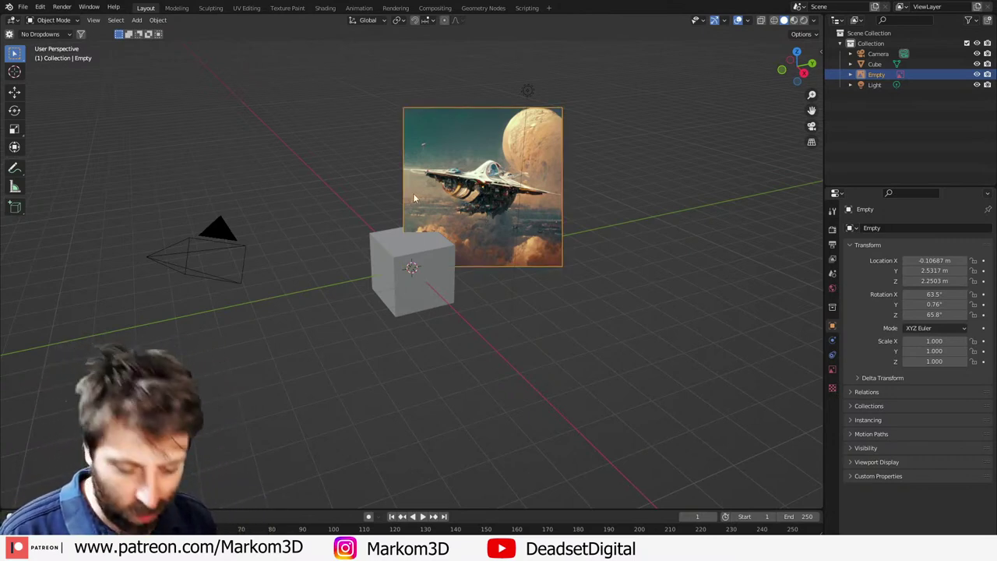
pyautogui.hotkey('alt', 'r')
pyautogui.hotkey('alt', 'g')
pyautogui.write('r')
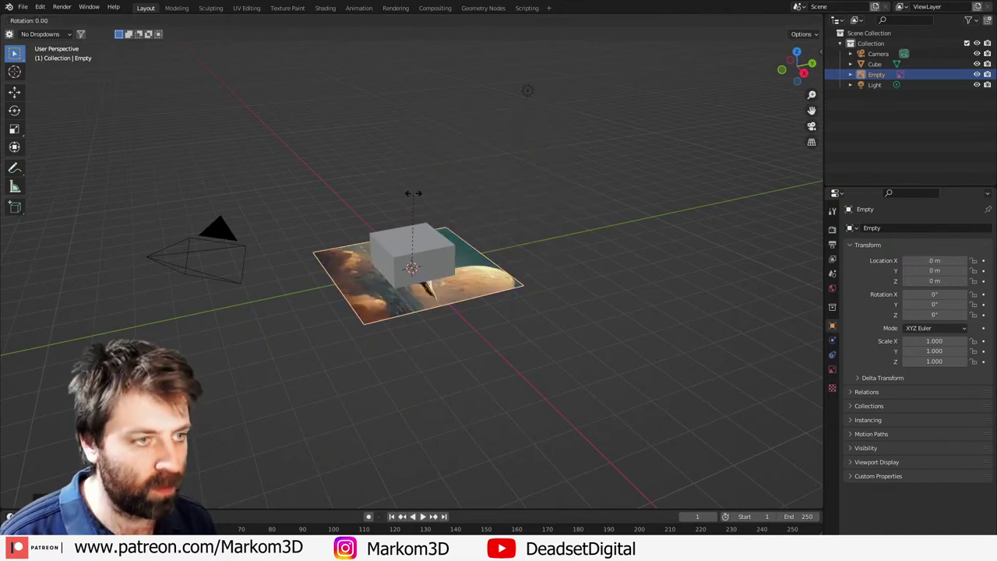
pyautogui.write('x90')
pyautogui.press('Return')
# Step: Move the reference image up and behind the cube, and scale it to about 1.75
pyautogui.press('KP_1')
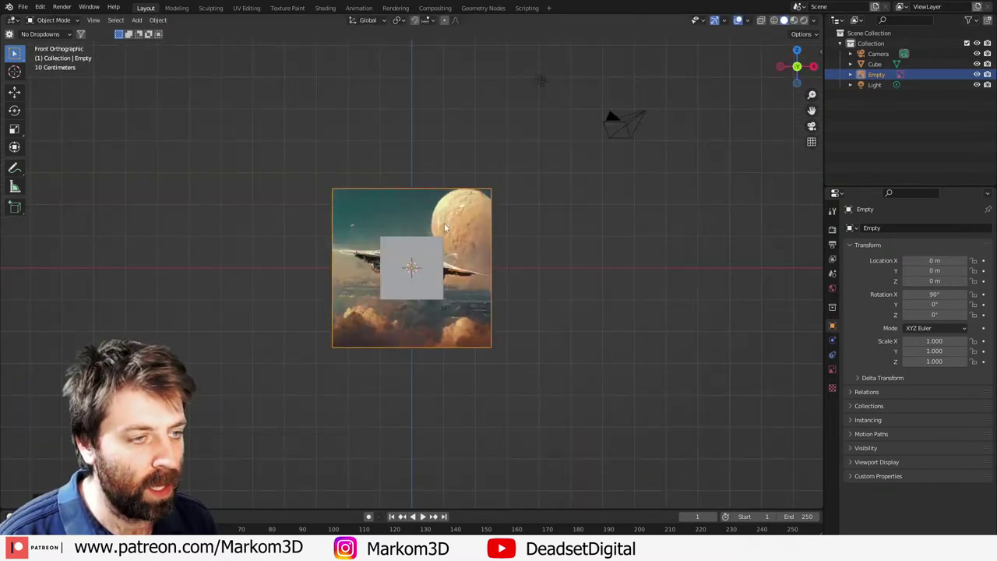
pyautogui.moveTo(446, 227); pyautogui.dragTo(401, 360, button='middle')
pyautogui.press('g')
pyautogui.press('s')
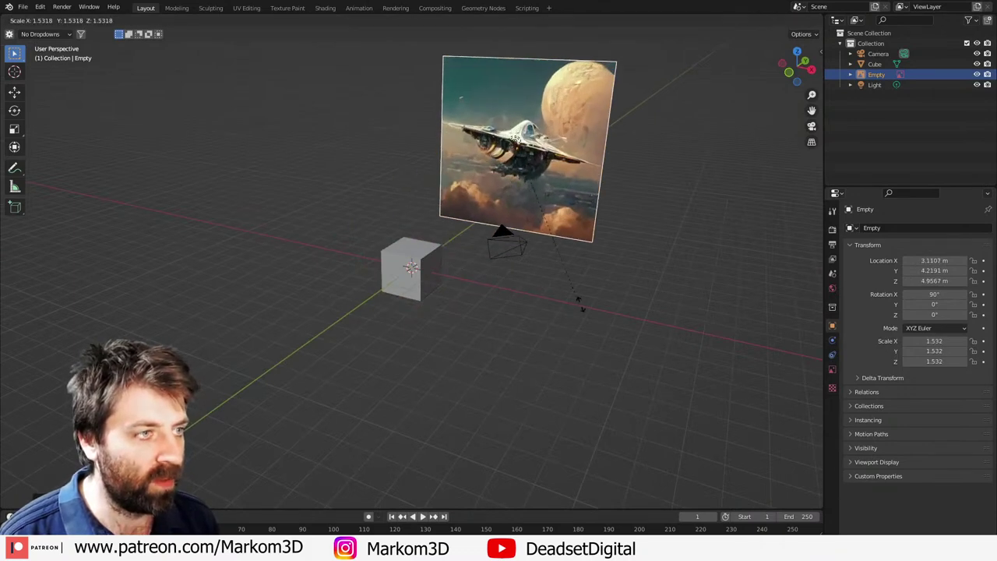
pyautogui.click(572, 300)
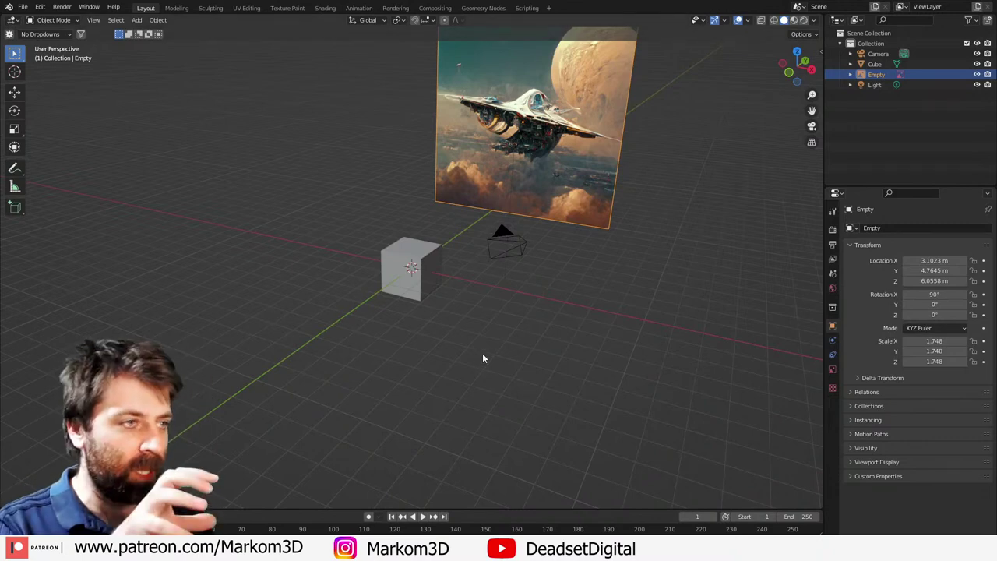
# Step: Delete the default cube, camera and light, keeping only the reference image in the scene
pyautogui.moveTo(410, 306); pyautogui.dragTo(424, 304, button='middle')
pyautogui.click(421, 284)
pyautogui.keyDown('shift'); pyautogui.click(526, 246); pyautogui.keyUp('shift')
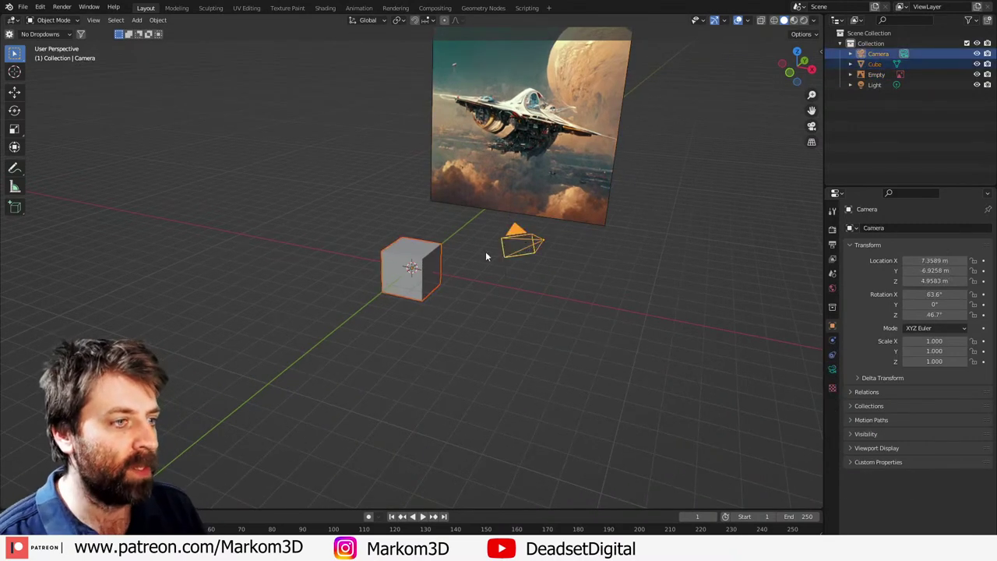
pyautogui.press('Delete')
pyautogui.click(505, 254)
pyautogui.press('Delete')
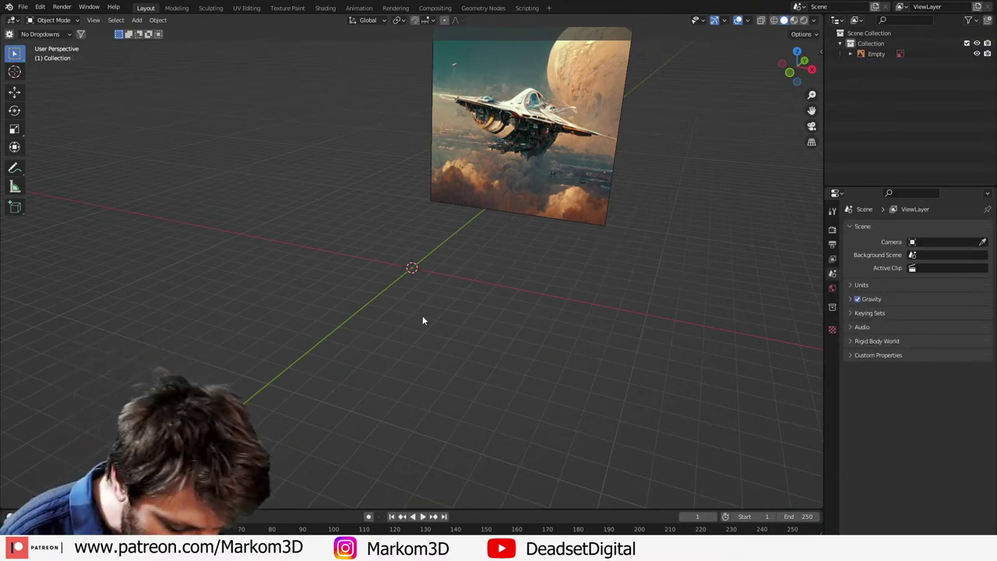
# Step: Show the viewport sidebar and search the add-ons in the preferences for "screen"
pyautogui.press('n')
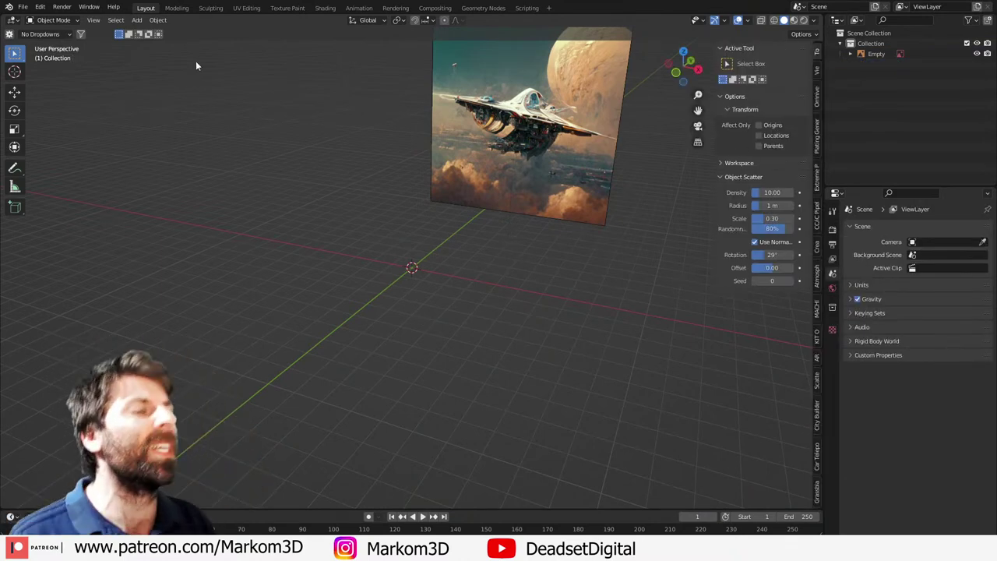
pyautogui.click(40, 7)
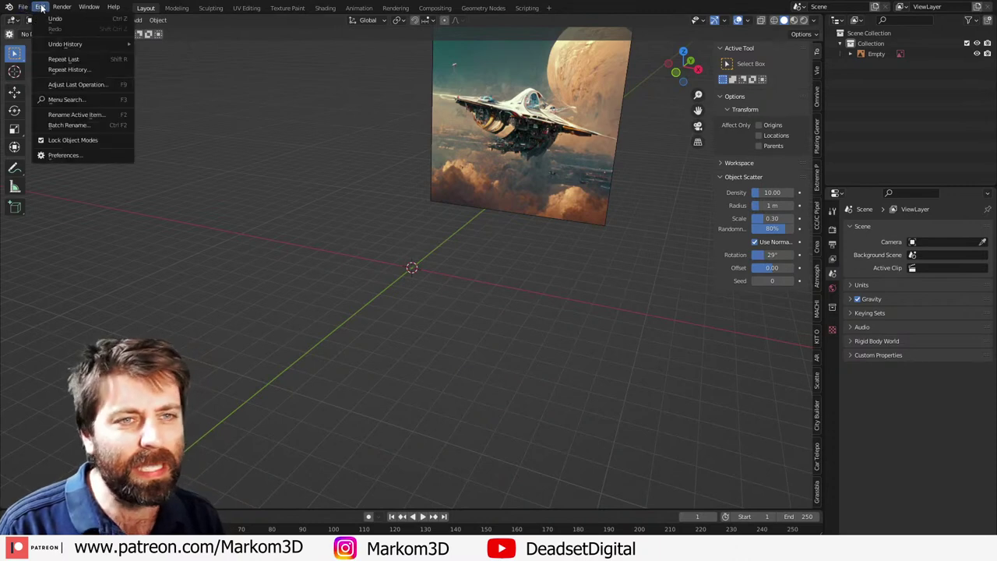
pyautogui.click(64, 155)
pyautogui.write('screen')
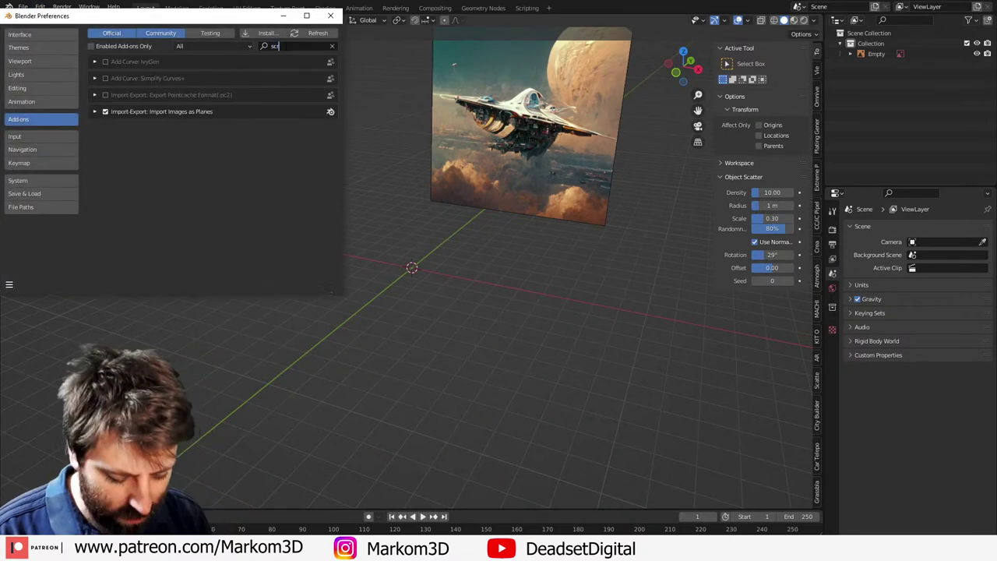
pyautogui.click(330, 16)
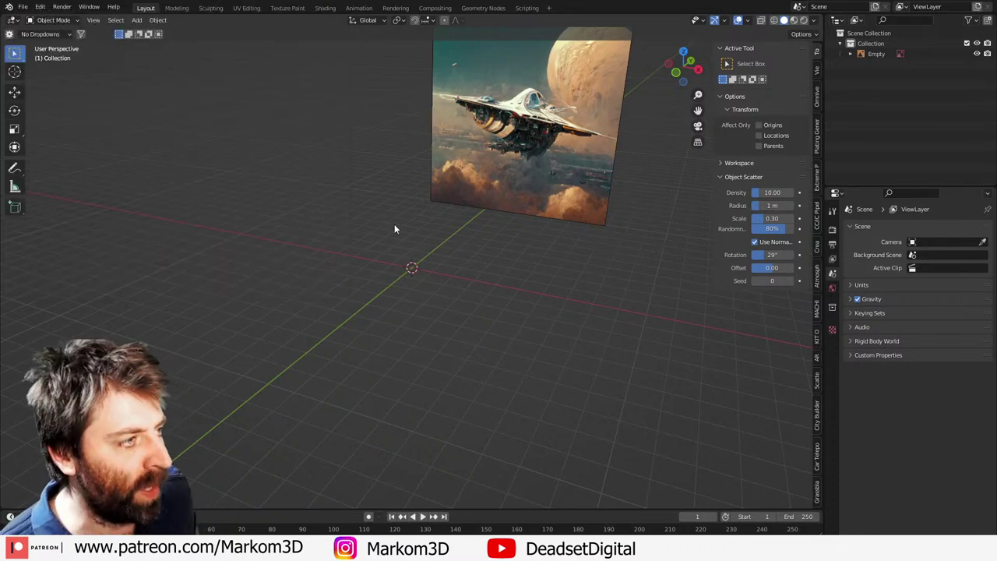
# Step: Import the character MAleChar1.Fbx from F:\Temp\CC4Testing with the CC/iC Pipeline add-on
pyautogui.moveTo(383, 252); pyautogui.dragTo(142, 100, button='middle')
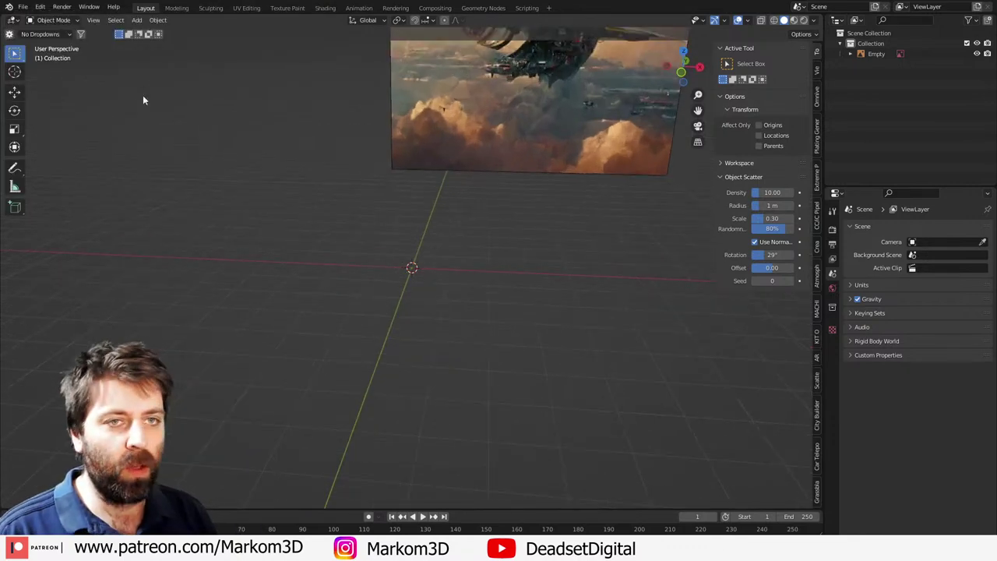
pyautogui.click(817, 222)
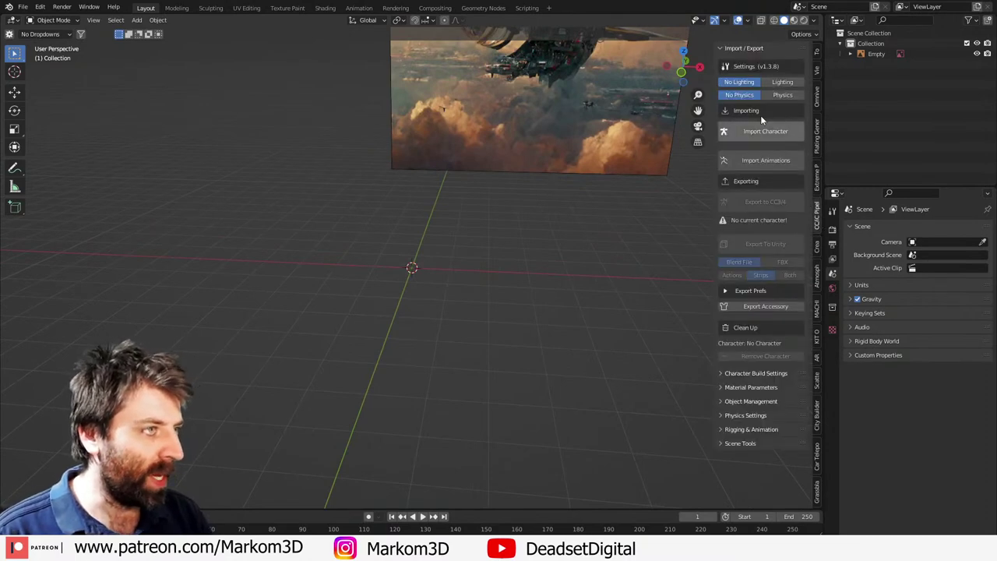
pyautogui.click(757, 135)
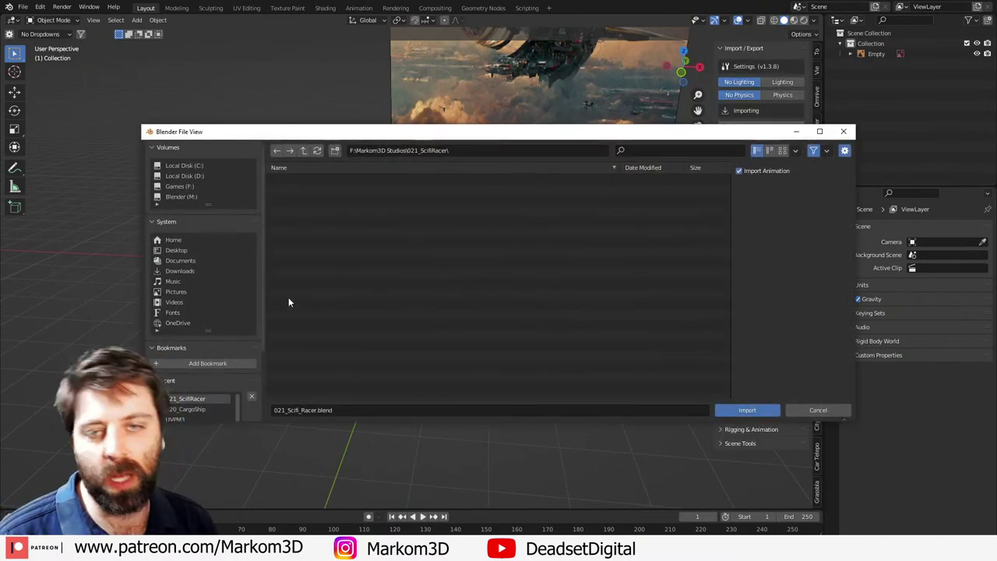
pyautogui.scroll(-3, 197, 305)
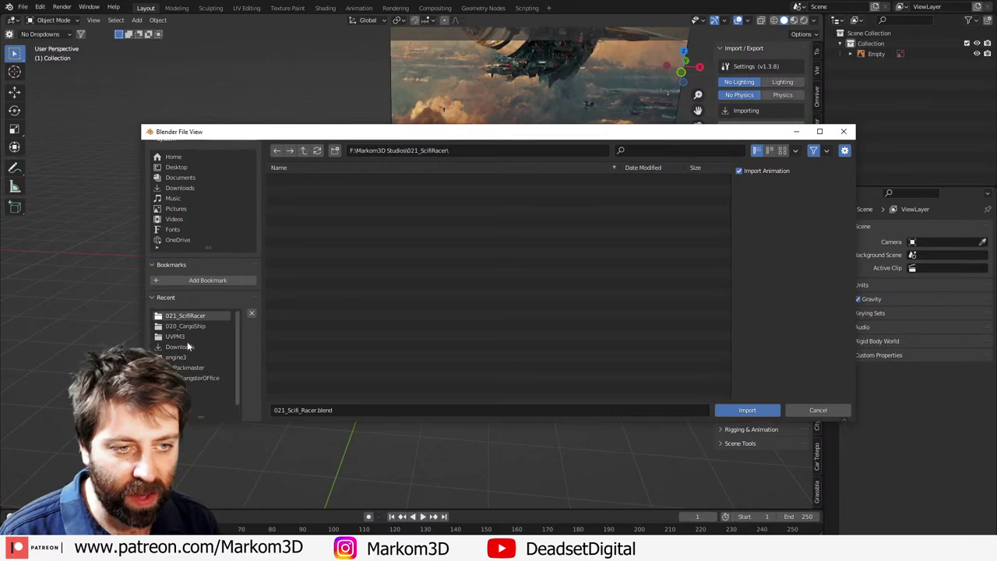
pyautogui.scroll(3, 199, 234)
pyautogui.click(181, 186)
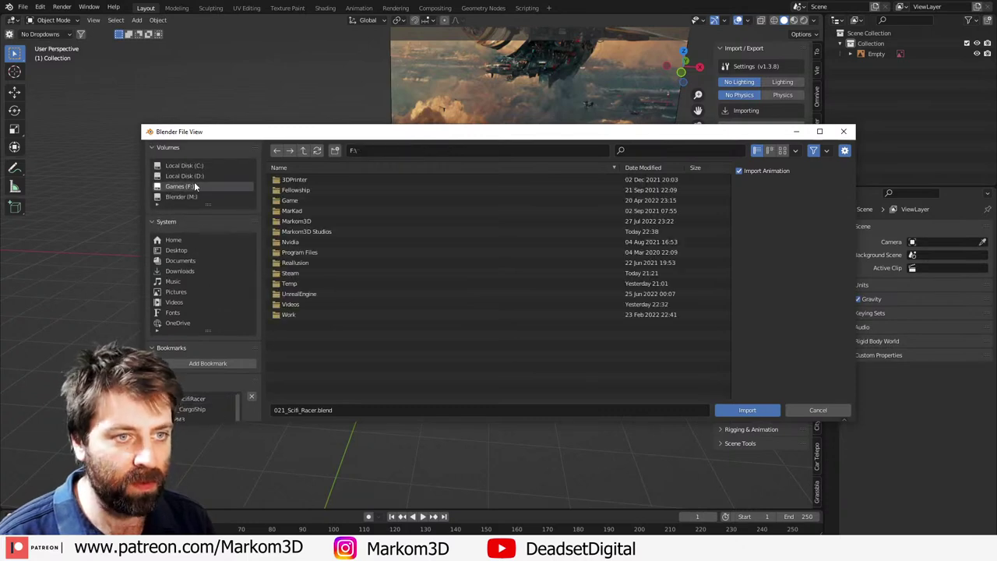
pyautogui.click(291, 283)
pyautogui.click(319, 207)
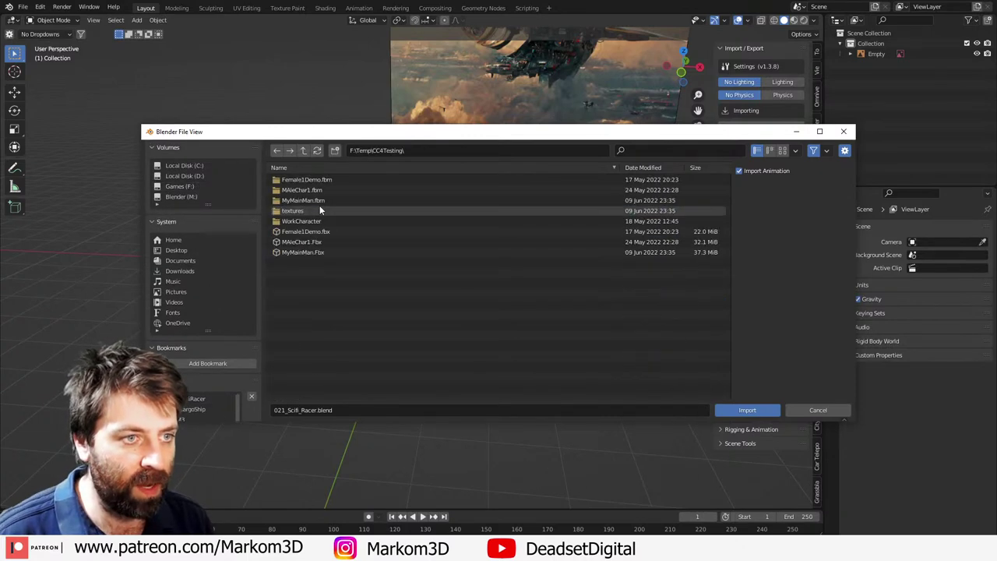
pyautogui.click(326, 242)
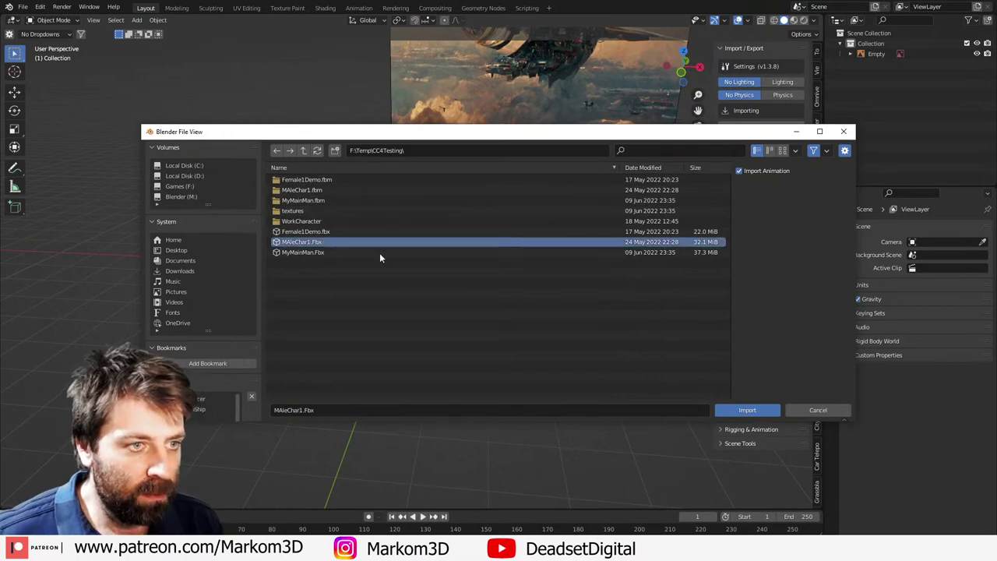
pyautogui.click(762, 410)
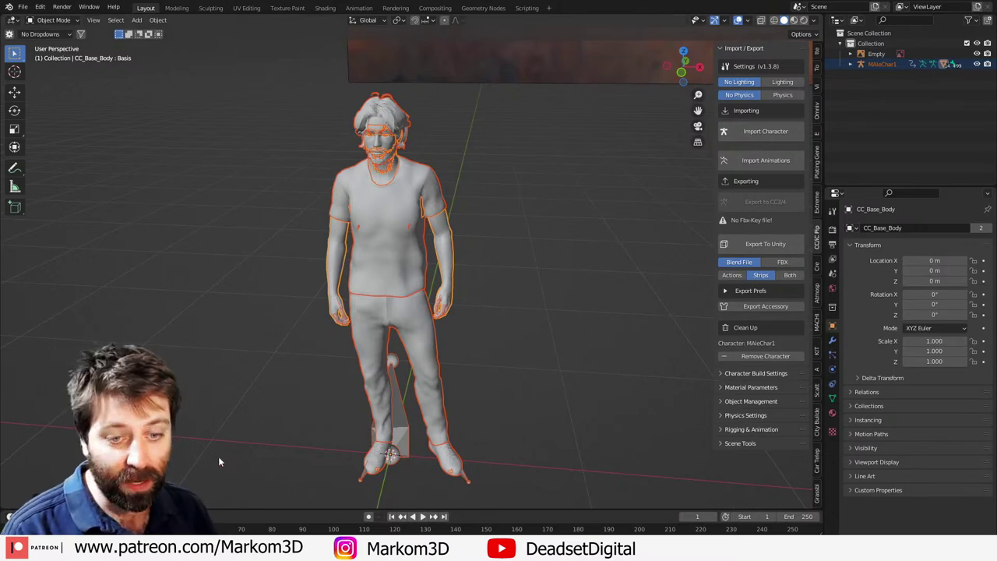
# Step: Select the MAleChar1 armature, display the Auto-Rig Pro tools and apply the Charcters workspace filter
pyautogui.scroll(-2, 442, 343)
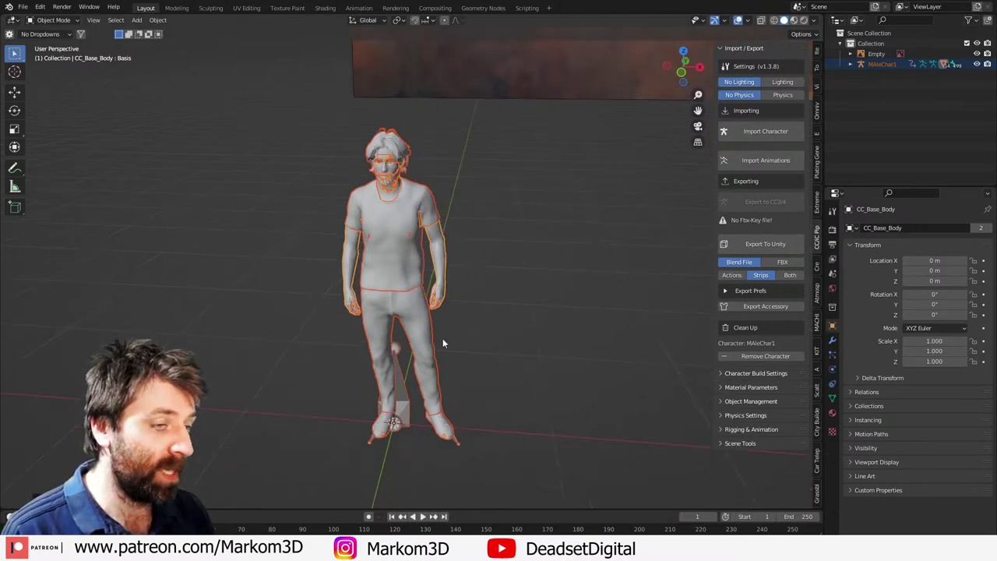
pyautogui.scroll(-1, 443, 339)
pyautogui.click(405, 395)
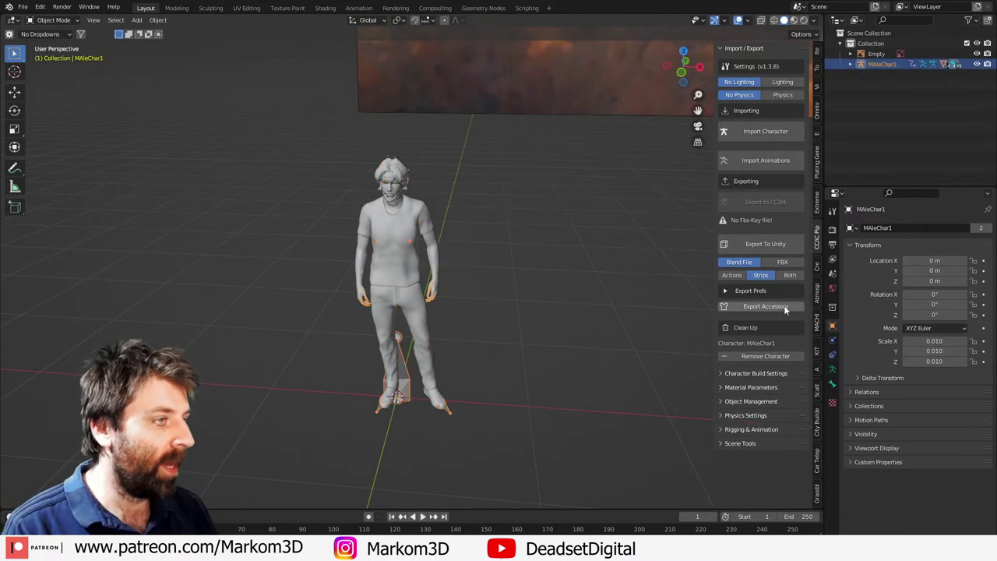
pyautogui.click(816, 373)
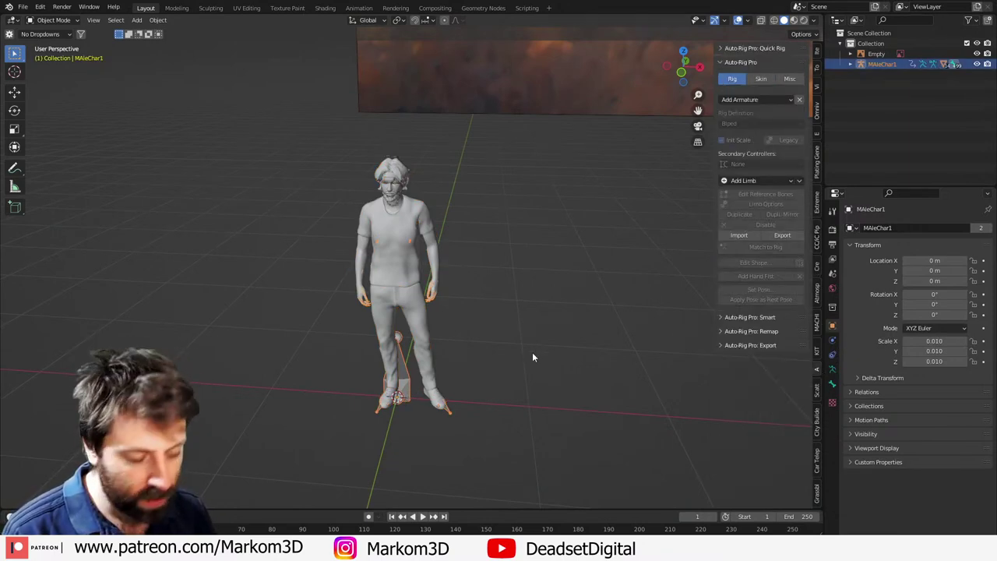
pyautogui.hotkey('alt', 'w')
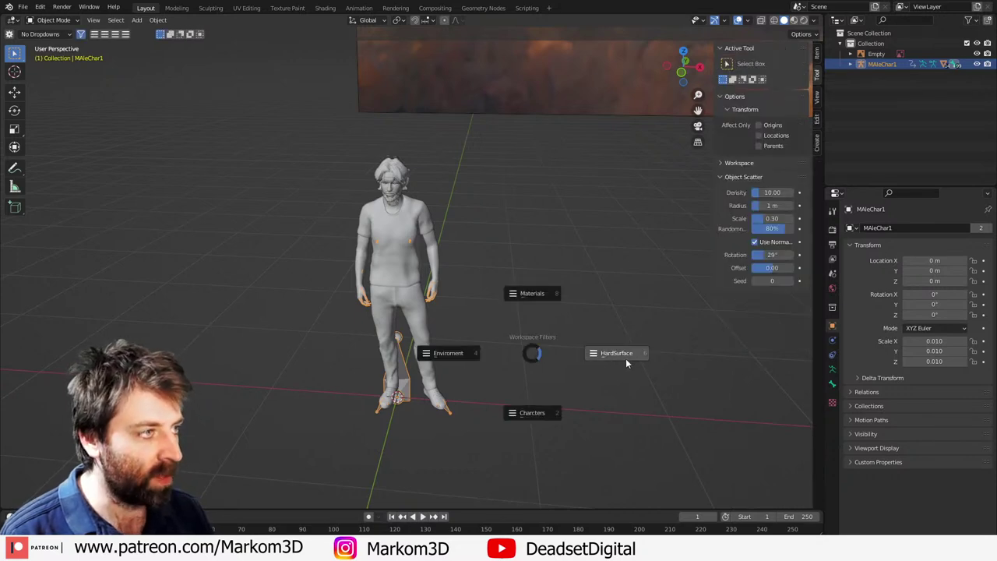
pyautogui.click(542, 410)
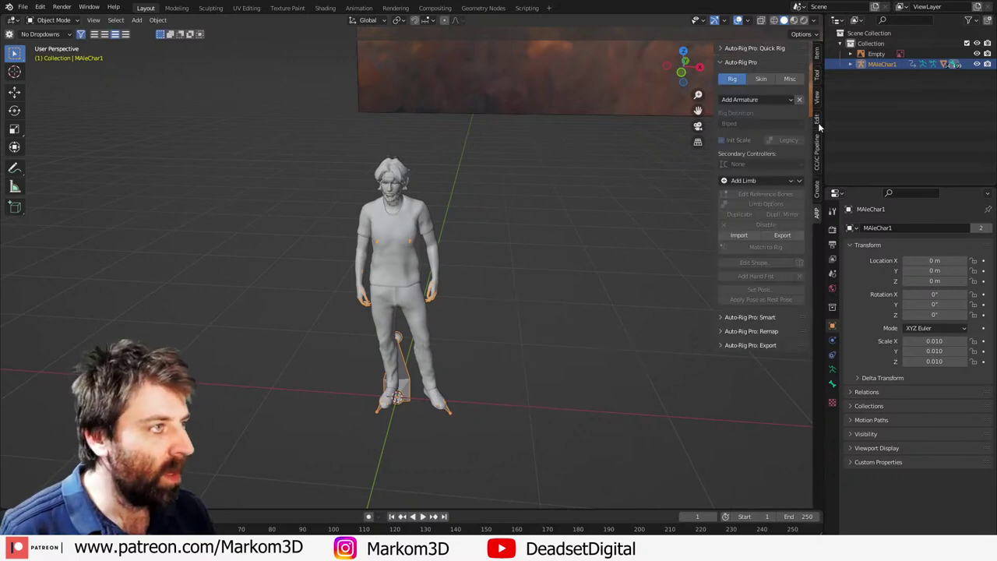
# Step: Load a Quick Rig preset with Clear Current Limbs enabled, and convert the armature with no animation, FK arms and IK legs
pyautogui.click(732, 48)
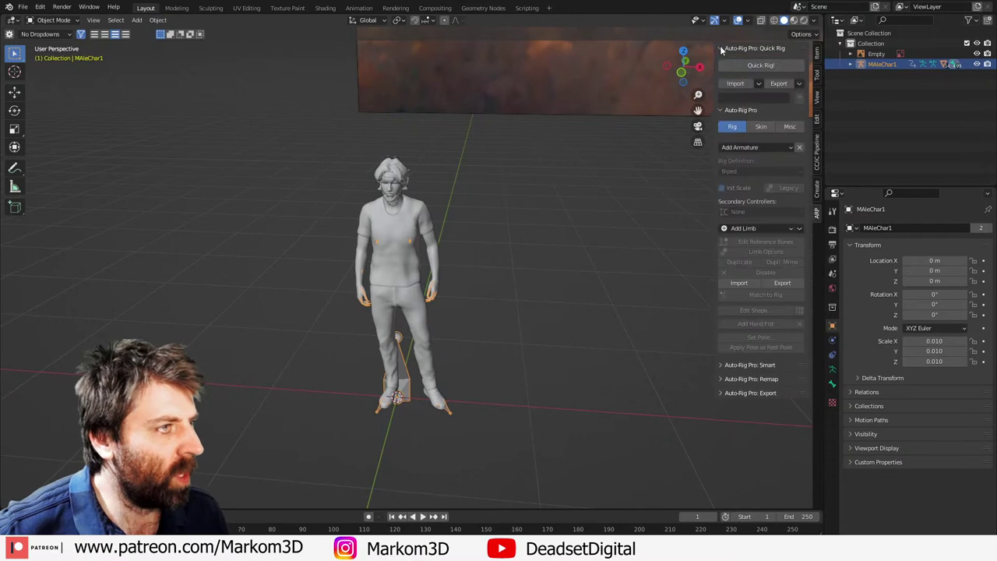
pyautogui.click(757, 83)
pyautogui.click(764, 148)
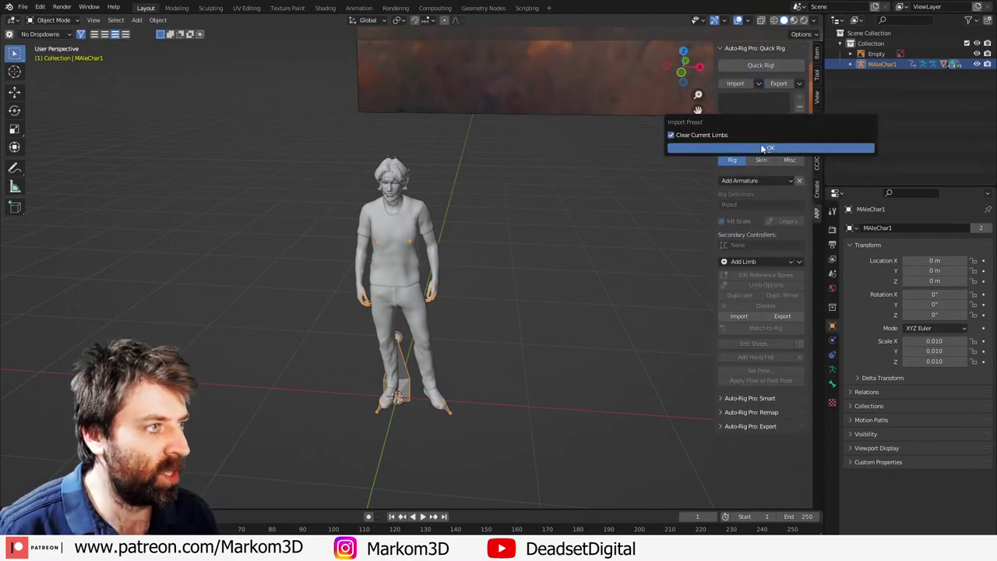
pyautogui.click(763, 148)
pyautogui.click(761, 66)
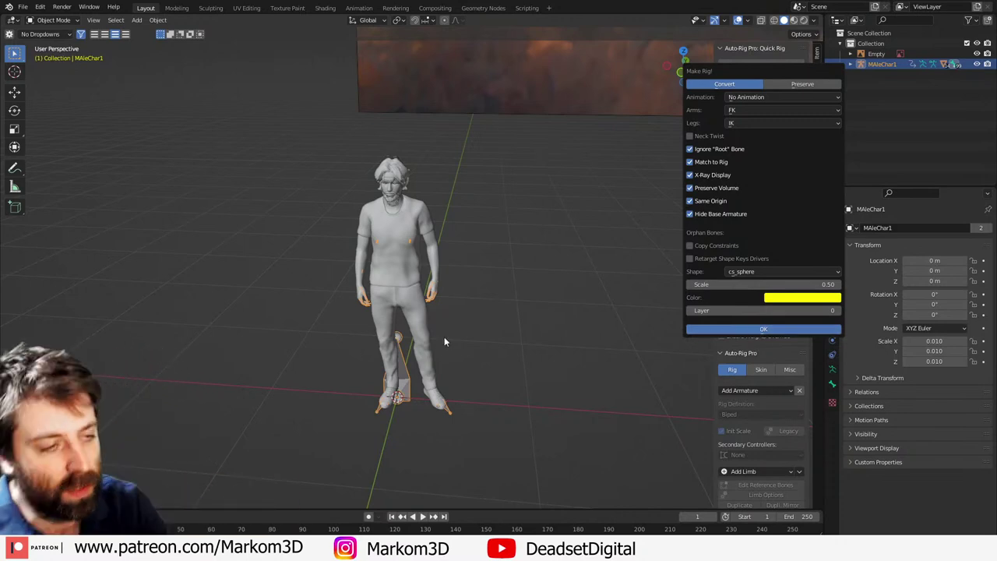
pyautogui.press('Return')
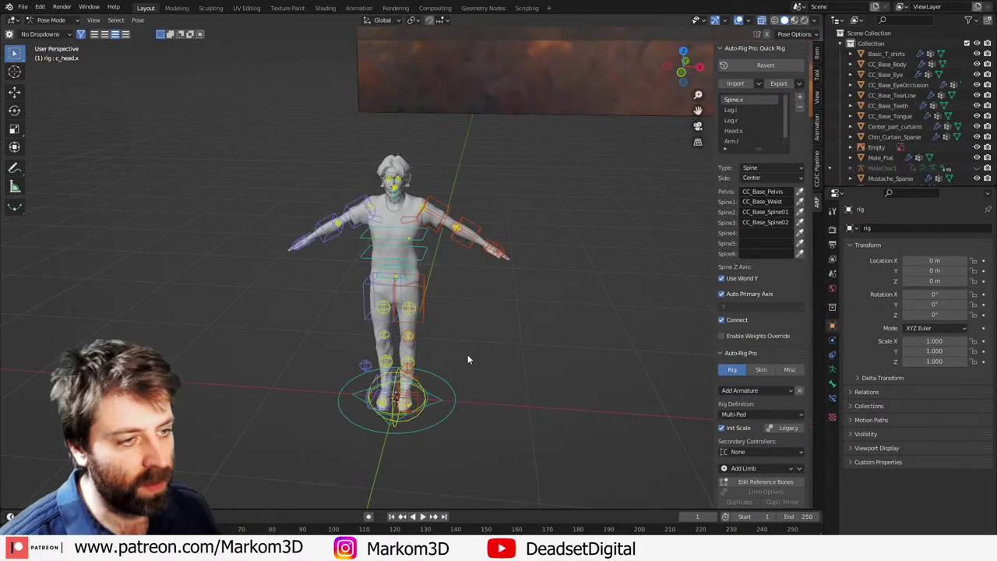
# Step: In the right side view, move the character's hip controller down and backward to bend the legs into a sitting pose
pyautogui.moveTo(467, 356); pyautogui.dragTo(377, 321, button='middle')
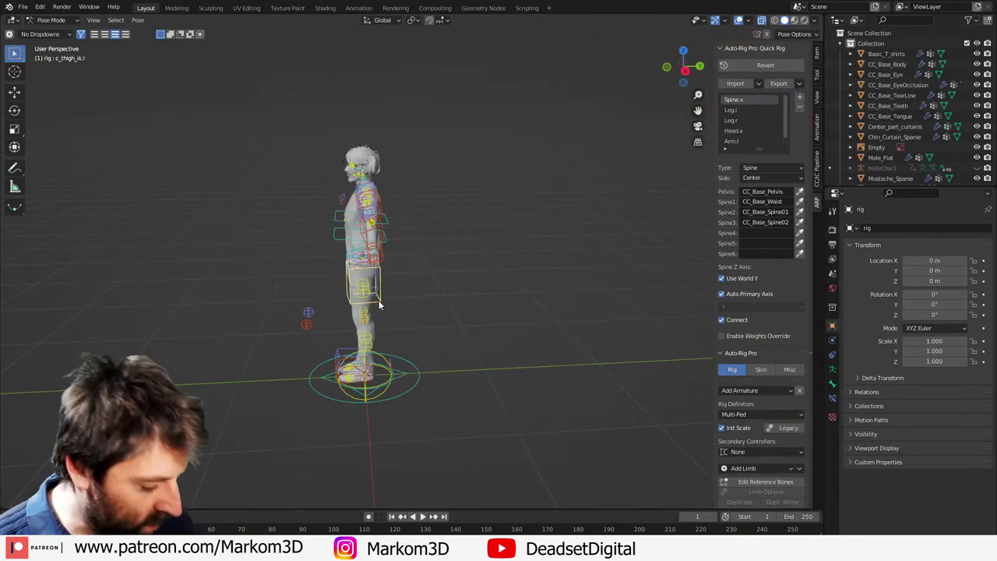
pyautogui.press('KP_3')
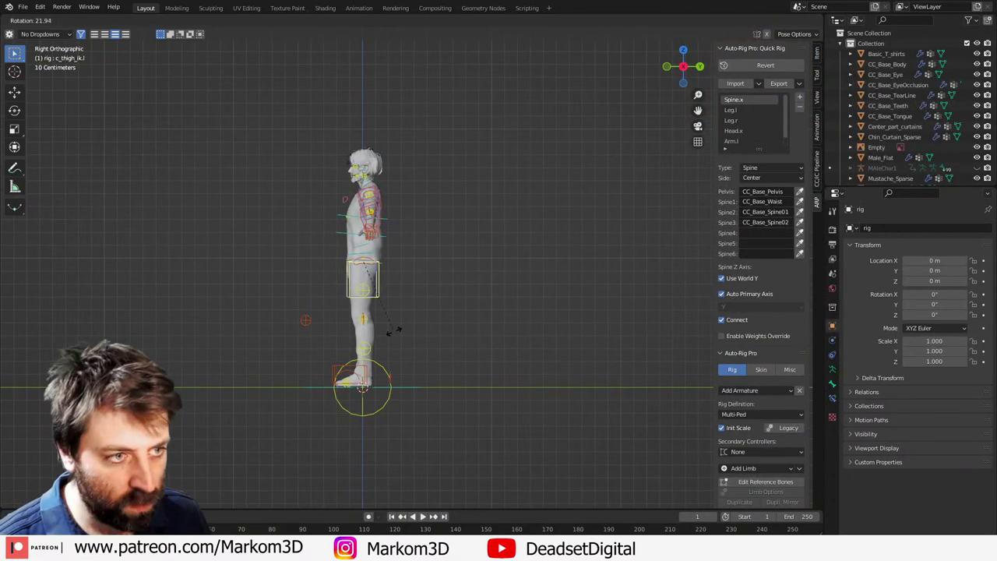
pyautogui.click(376, 256)
pyautogui.press('g')
pyautogui.click(435, 322)
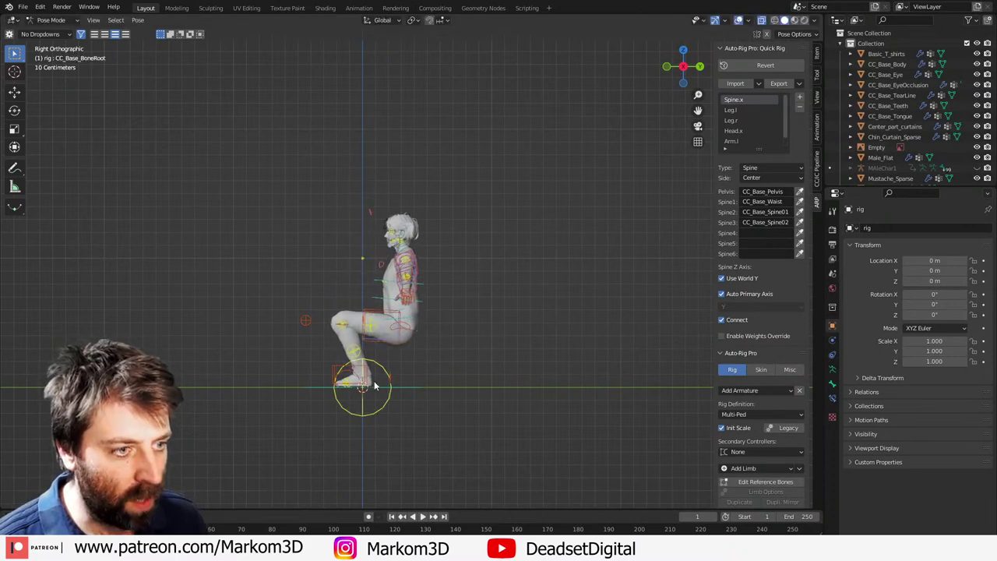
# Step: Pose the left foot forward and off the ground with its toes tilted up, and shift it outward in the front view
pyautogui.click(346, 375)
pyautogui.press('r')
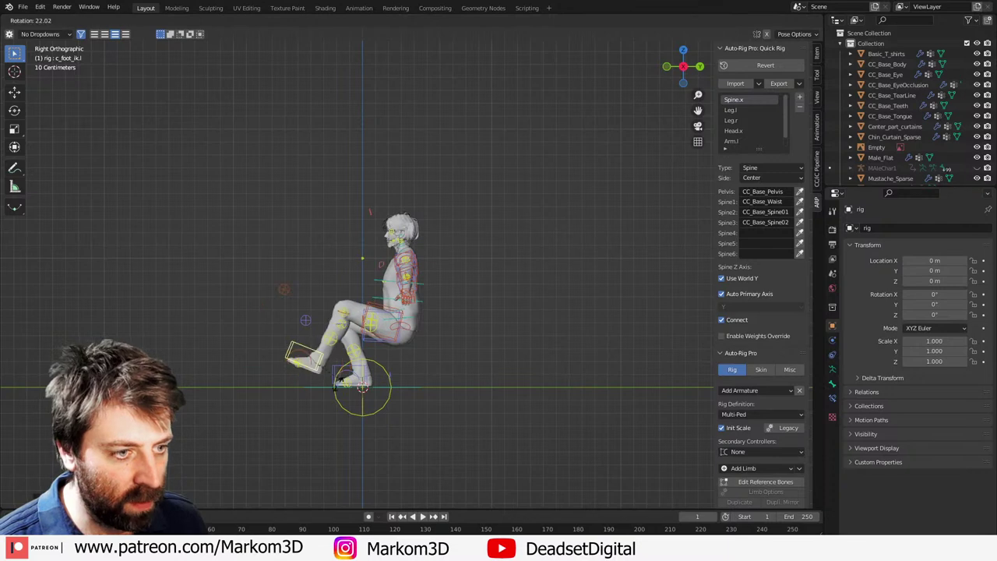
pyautogui.click(303, 391)
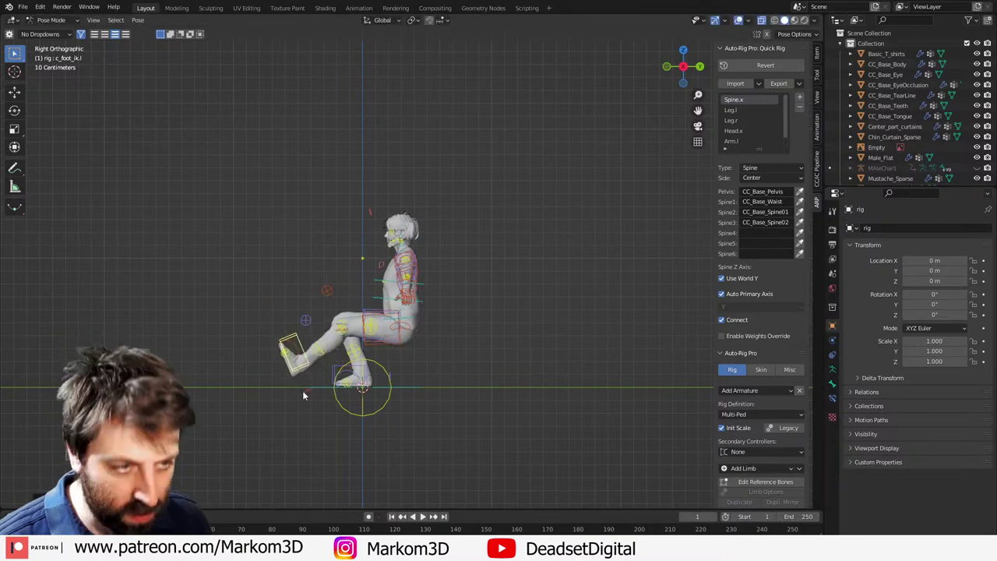
pyautogui.moveTo(320, 386); pyautogui.dragTo(419, 400, button='middle')
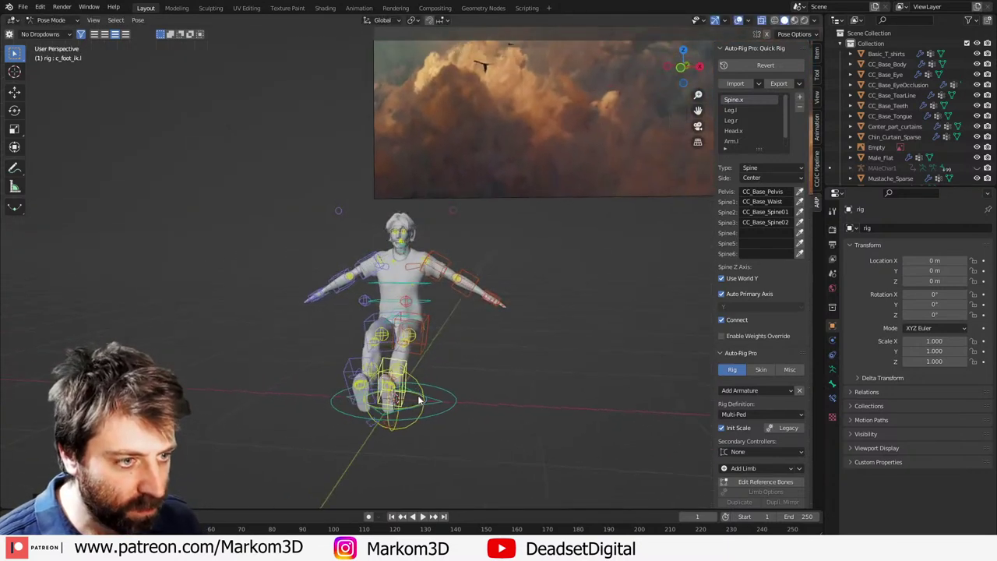
pyautogui.press('KP_1')
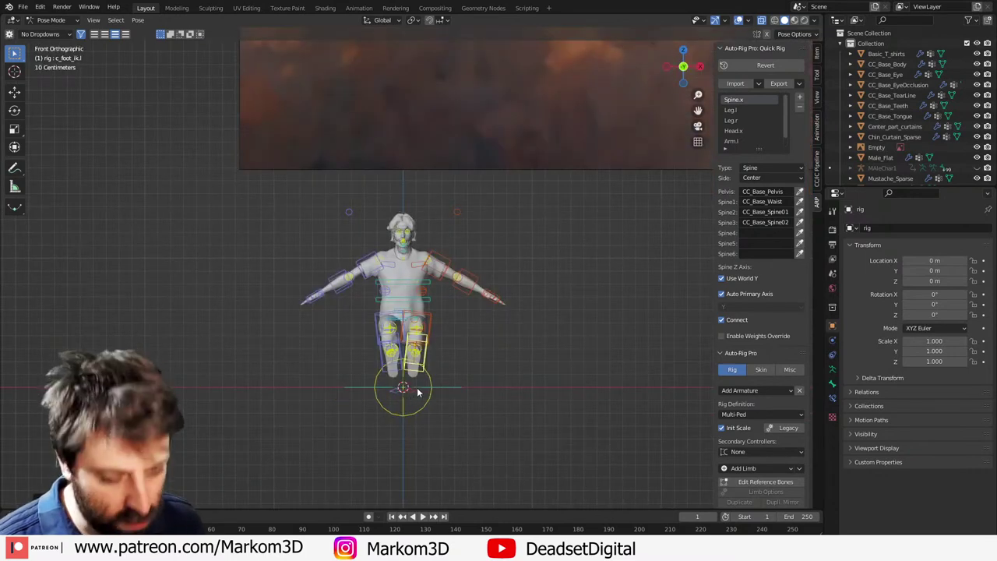
pyautogui.press('g')
pyautogui.click(427, 384)
# Step: Switch both of the rig's arms to IK by setting the IK-FK Switch of each hand to 0
pyautogui.keyDown('shift'); pyautogui.moveTo(467, 347); pyautogui.dragTo(466, 360, button='middle'); pyautogui.keyUp('shift')
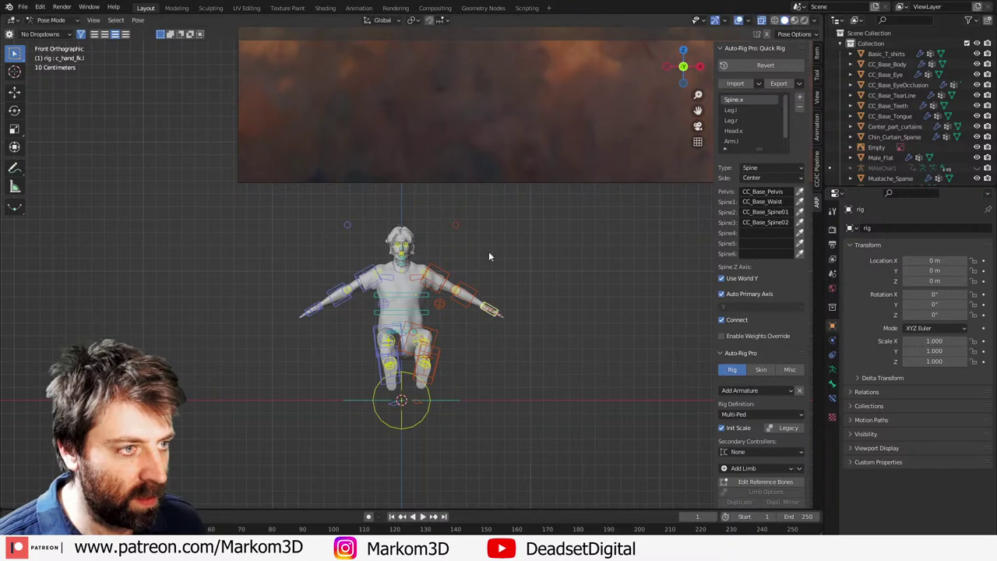
pyautogui.click(818, 74)
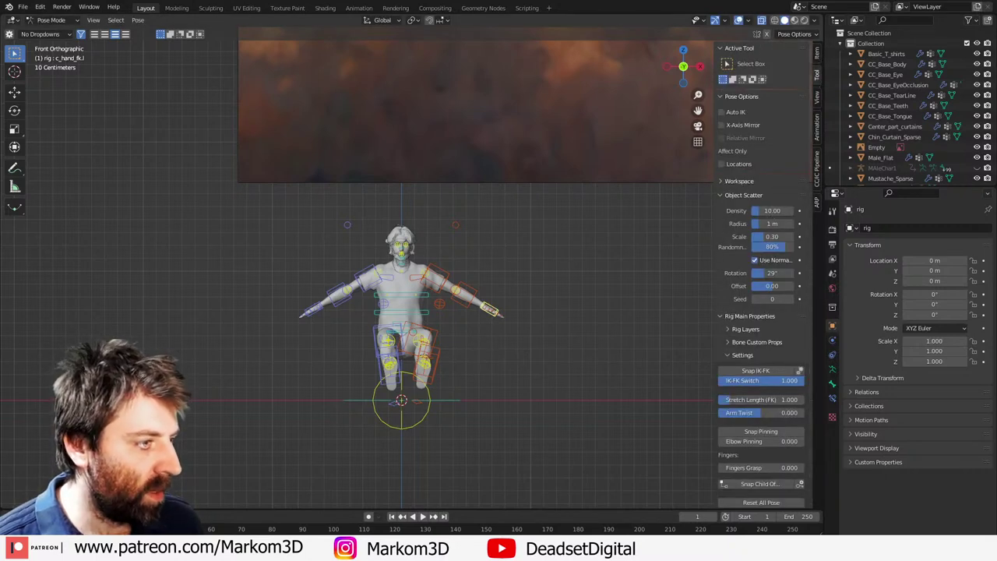
pyautogui.moveTo(771, 380); pyautogui.dragTo(718, 380)
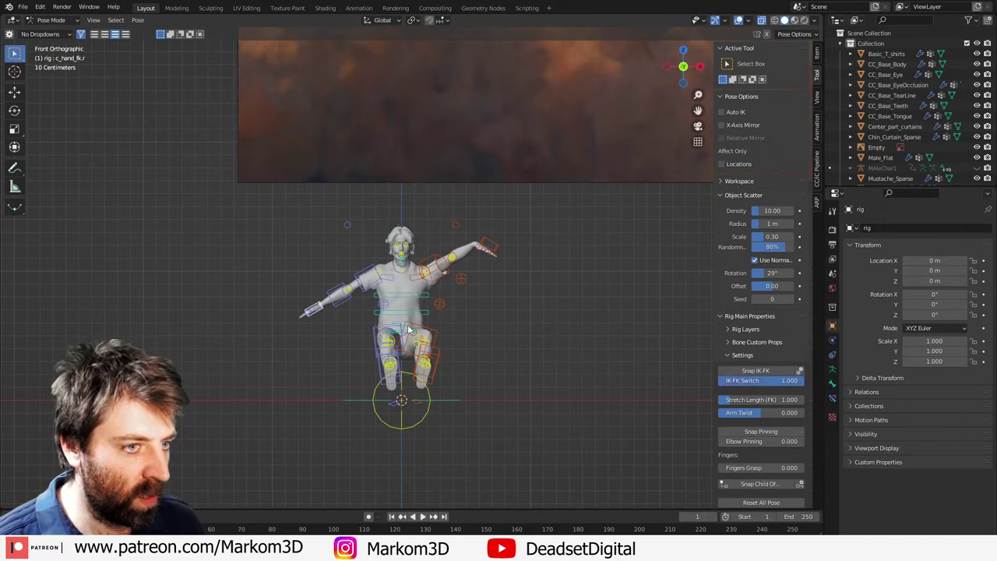
pyautogui.press('BackSpace')
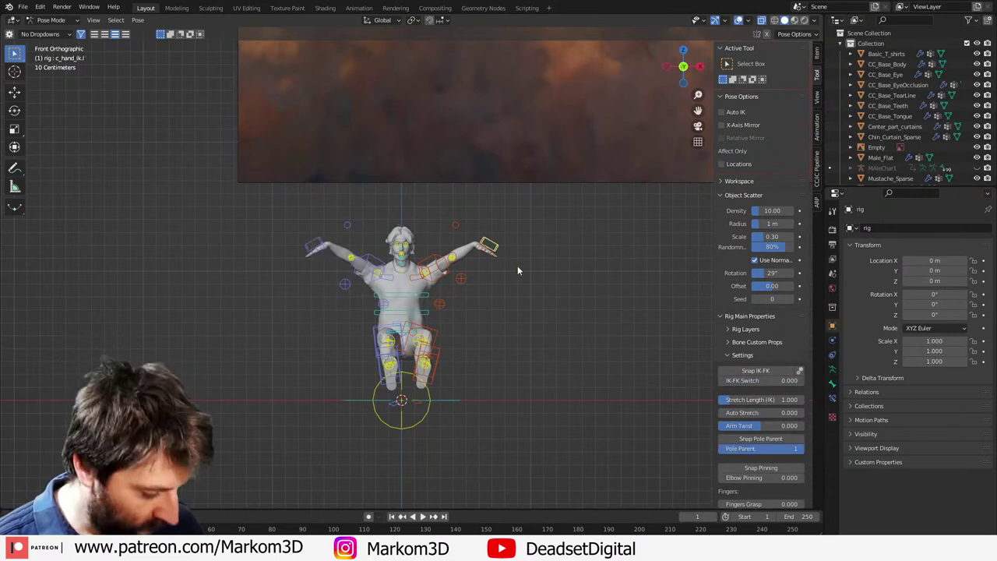
# Step: In the top view, move the left hand's IK controller in front of the body and rotate it to point forward
pyautogui.press('KP_7')
pyautogui.click(485, 327)
pyautogui.press('r')
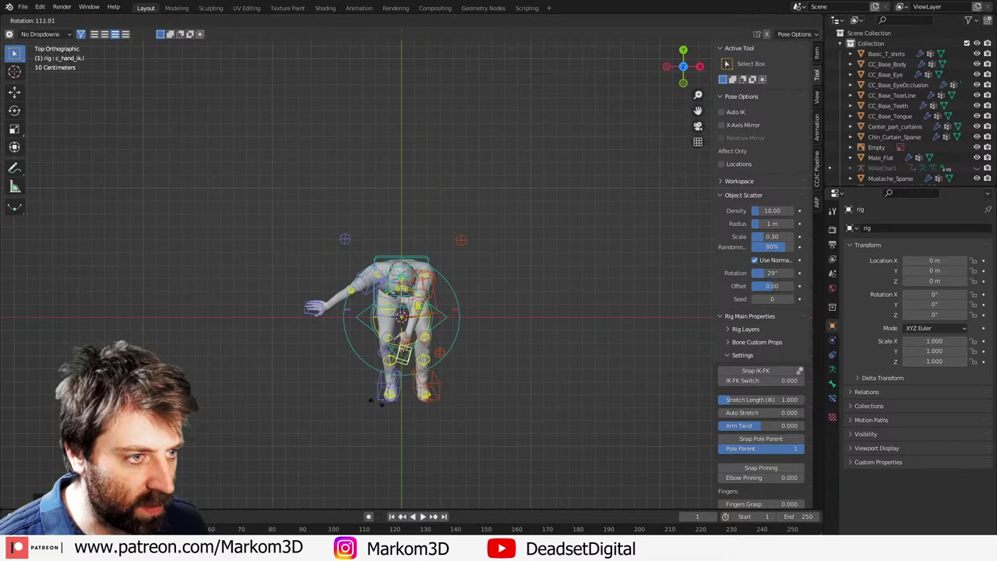
# Step: In the front view, lower the left hand's IK controller to the side of the torso and adjust its rotation
pyautogui.press('KP_1')
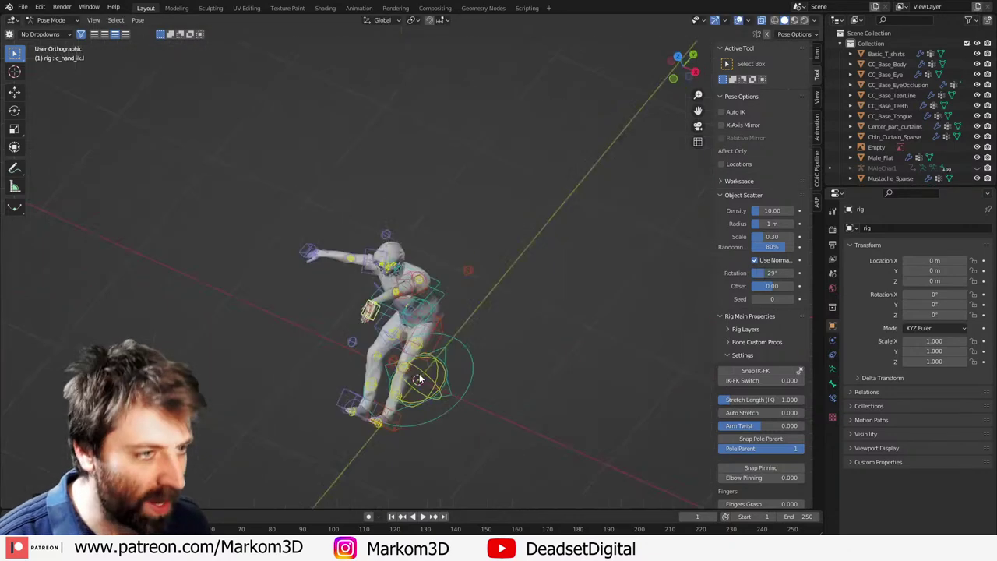
pyautogui.press('g')
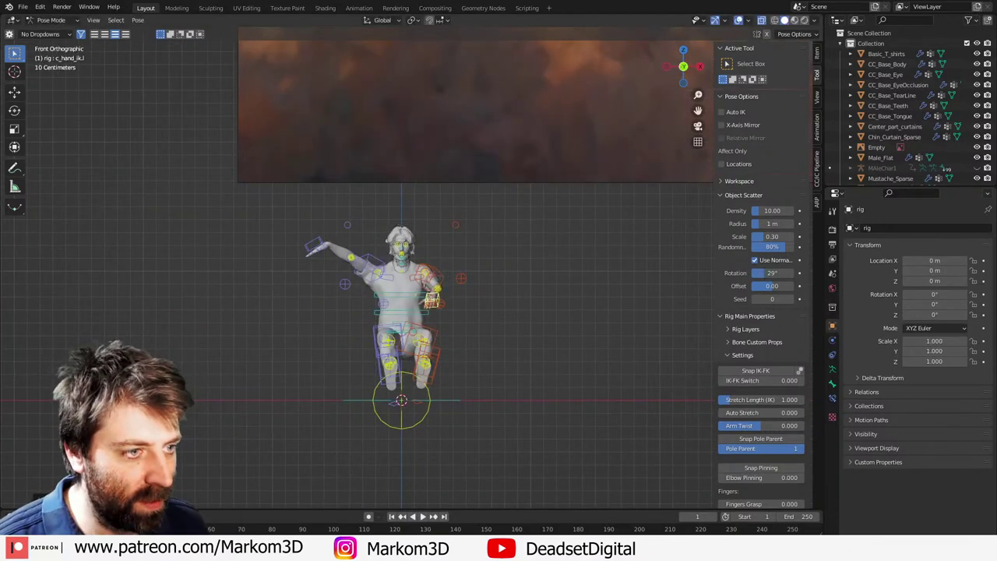
pyautogui.press('r')
pyautogui.press('g')
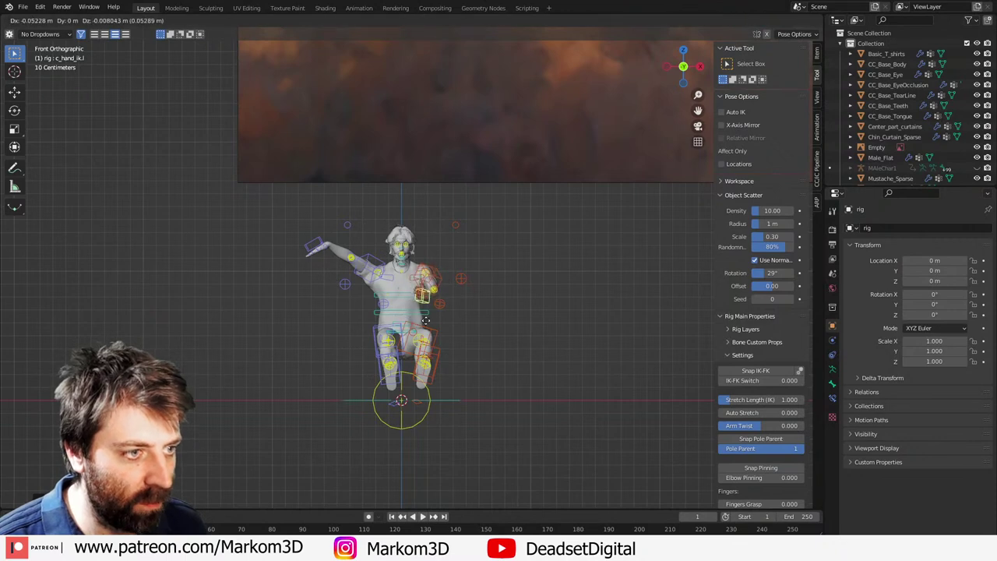
pyautogui.click(426, 322)
pyautogui.press('g')
pyautogui.moveTo(456, 327); pyautogui.dragTo(342, 333, button='middle')
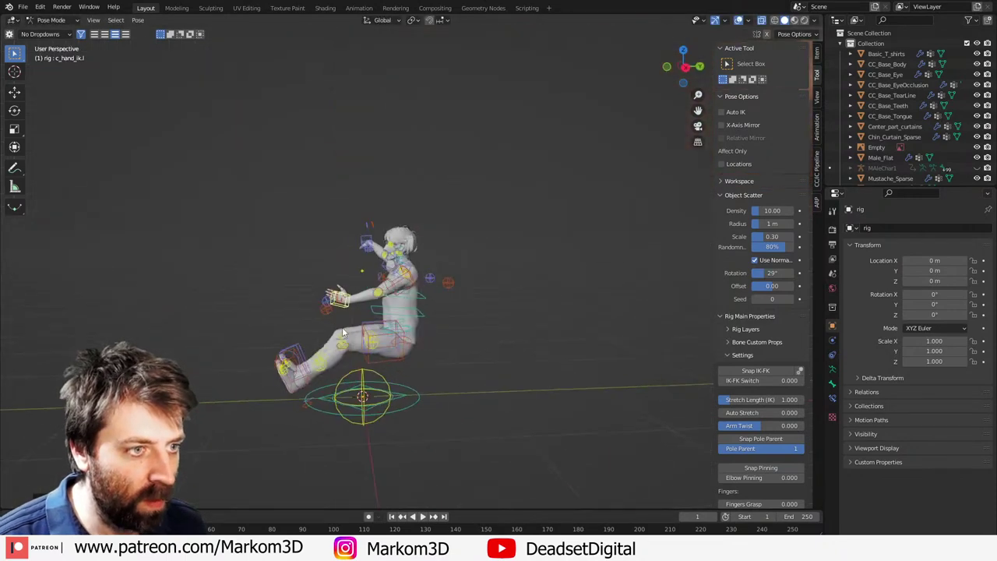
# Step: In the right side view, lean the character backward with the root controller and tilt the head forward to compensate
pyautogui.press('KP_3')
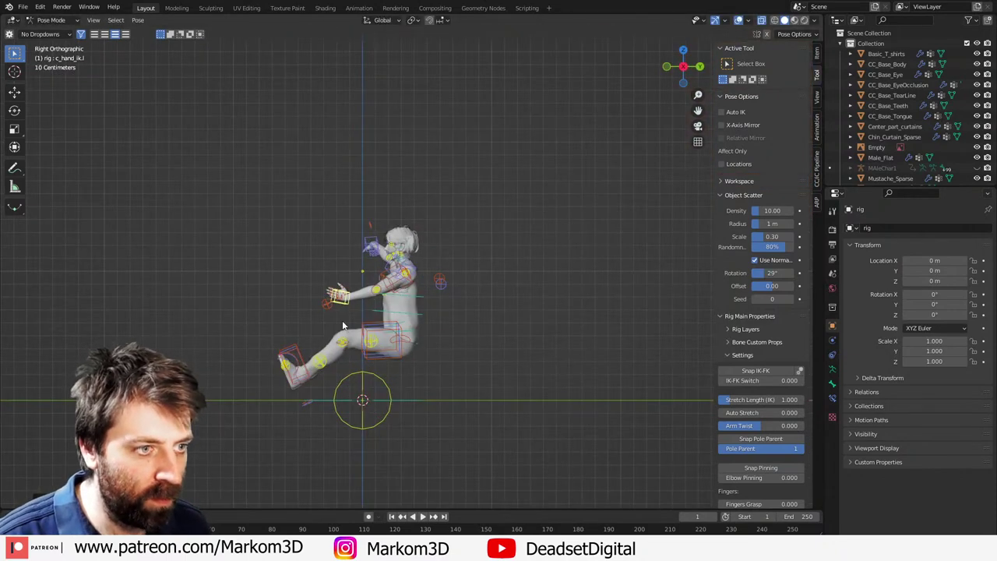
pyautogui.click(419, 339)
pyautogui.press('r')
pyautogui.click(439, 366)
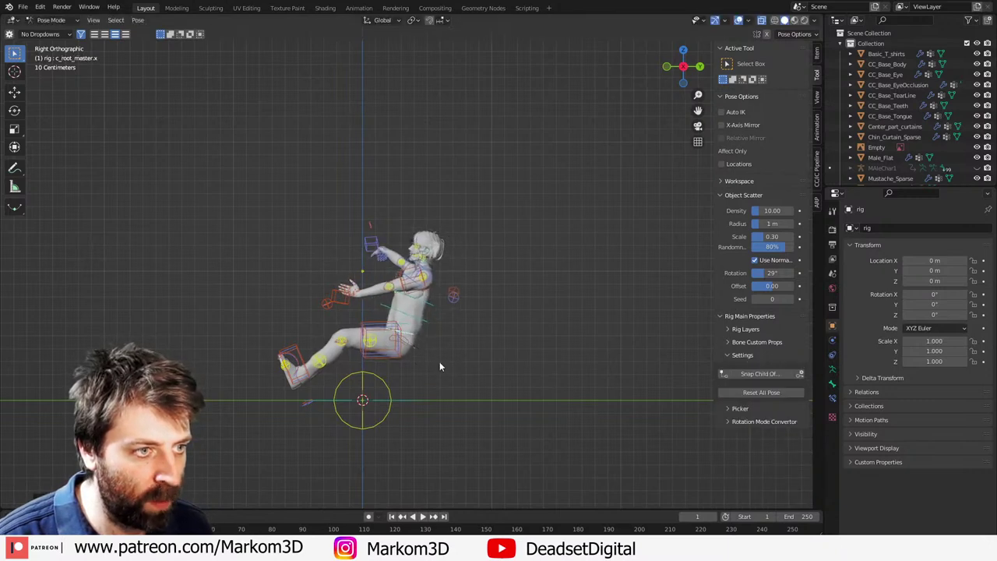
pyautogui.click(434, 251)
pyautogui.scroll(5, 589, 286)
pyautogui.press('r')
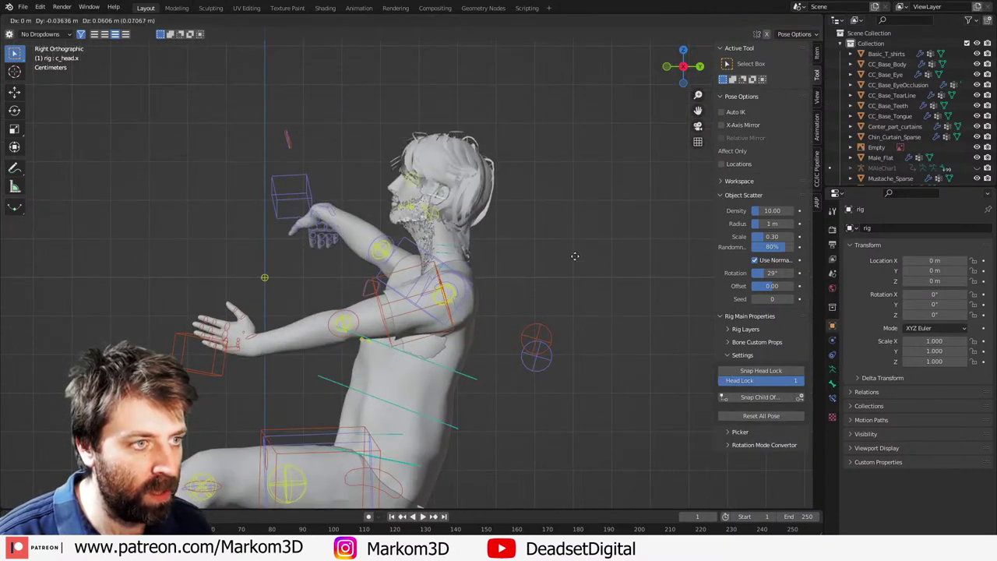
# Step: Pull the left hand's IK controller back and down to bend the elbow, and adjust its sideways position and Z rotation in front view
pyautogui.click(204, 354)
pyautogui.press('g')
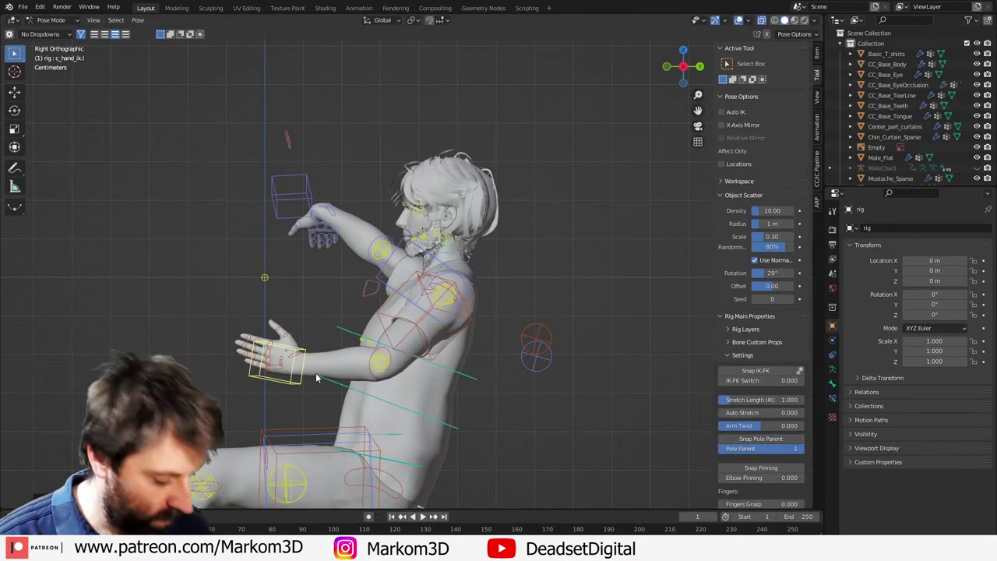
pyautogui.press('KP_1')
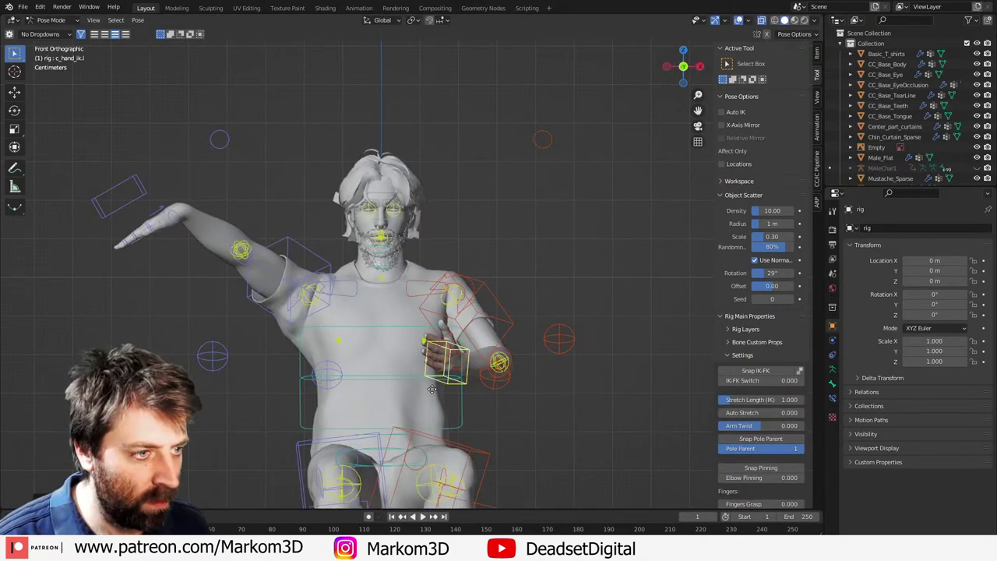
pyautogui.click(436, 393)
pyautogui.press('g')
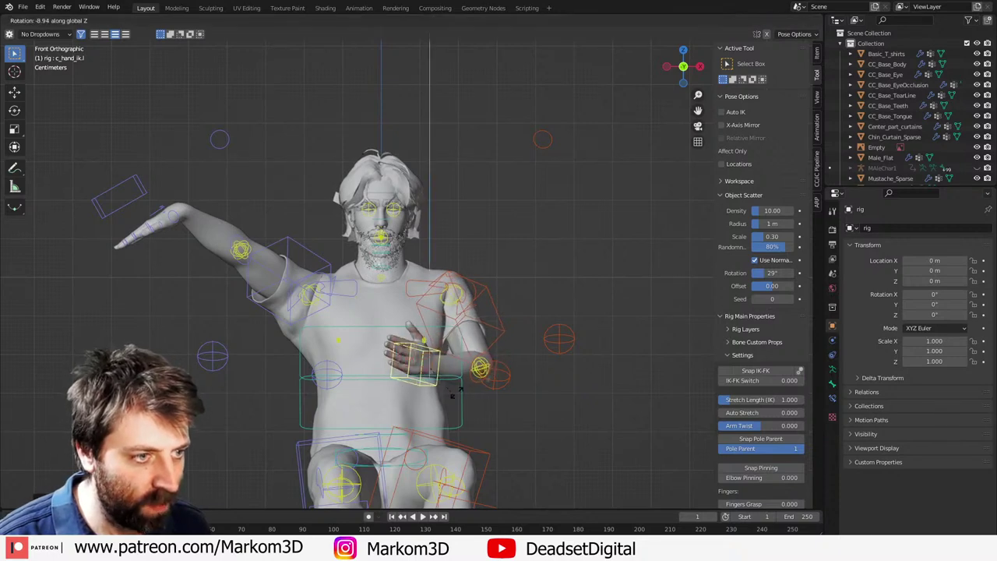
pyautogui.click(472, 438)
# Step: Rotate the left shoulder controller downward and reposition the left hand's IK controller at waist height
pyautogui.click(432, 305)
pyautogui.press('r')
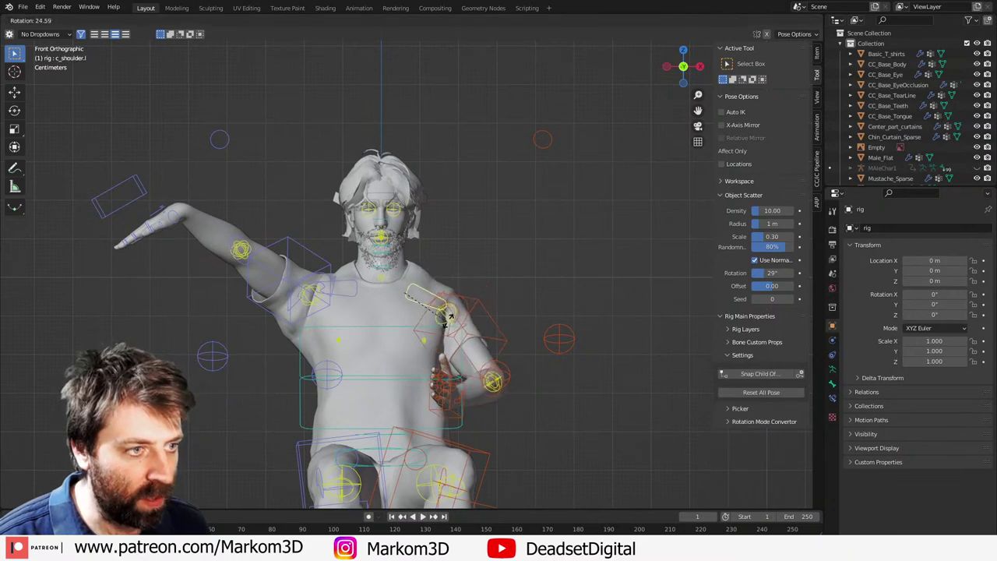
pyautogui.press('g')
pyautogui.click(457, 422)
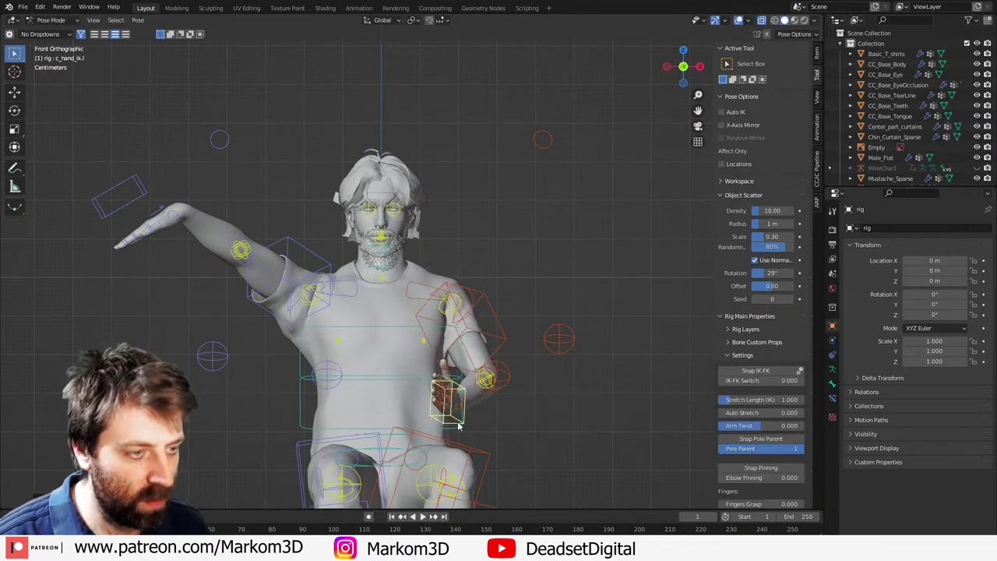
# Step: Paste the left hand and left shoulder poses mirrored onto the character's right side
pyautogui.hotkey('ctrl', 'shift', 'v')
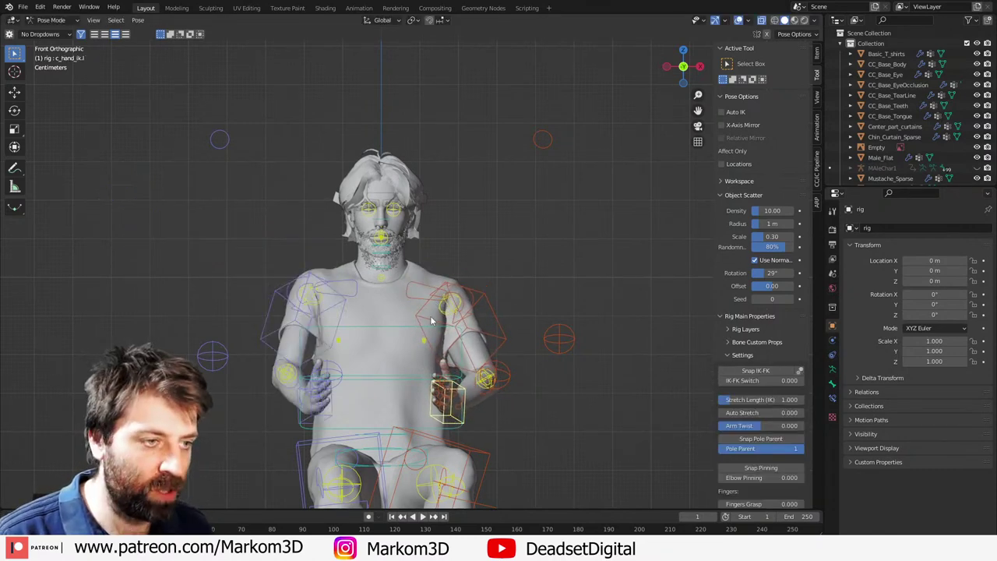
pyautogui.click(420, 296)
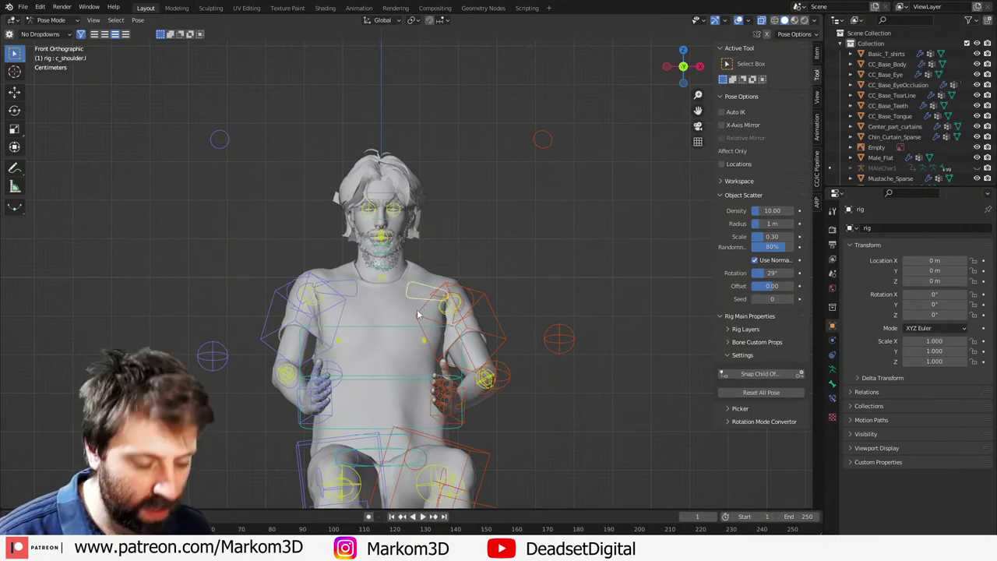
pyautogui.hotkey('ctrl', 'shift', 'v')
pyautogui.moveTo(549, 377); pyautogui.dragTo(420, 371, button='middle')
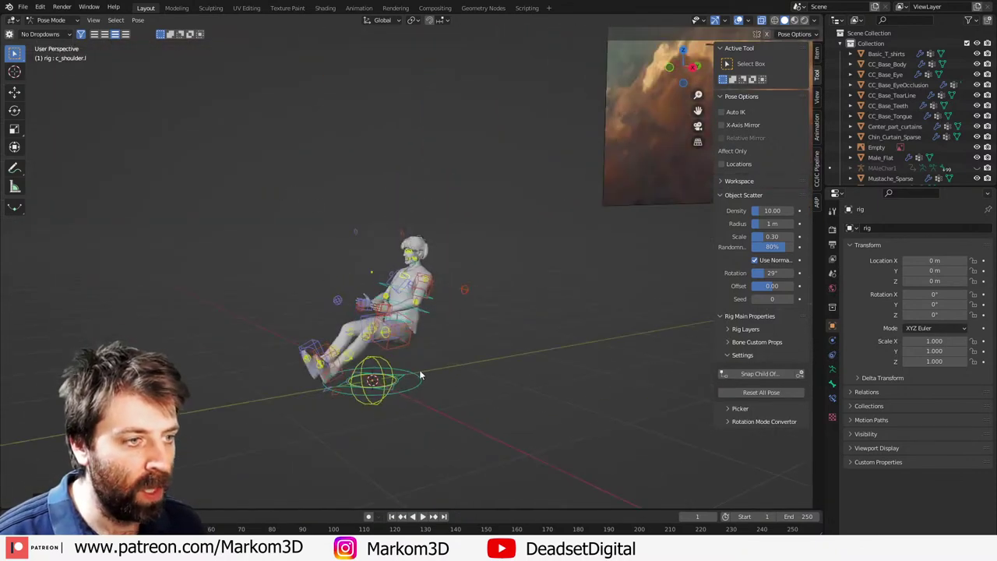
# Step: In Object Mode, select all of the character's meshes with the rig and move them to a new collection named Character
pyautogui.hotkey('ctrl', 'Tab')
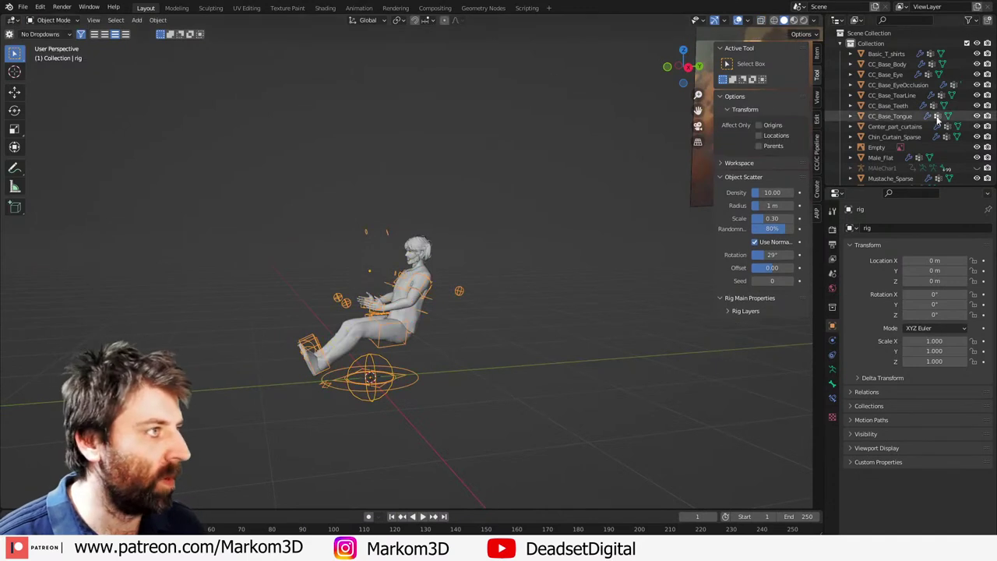
pyautogui.press('c')
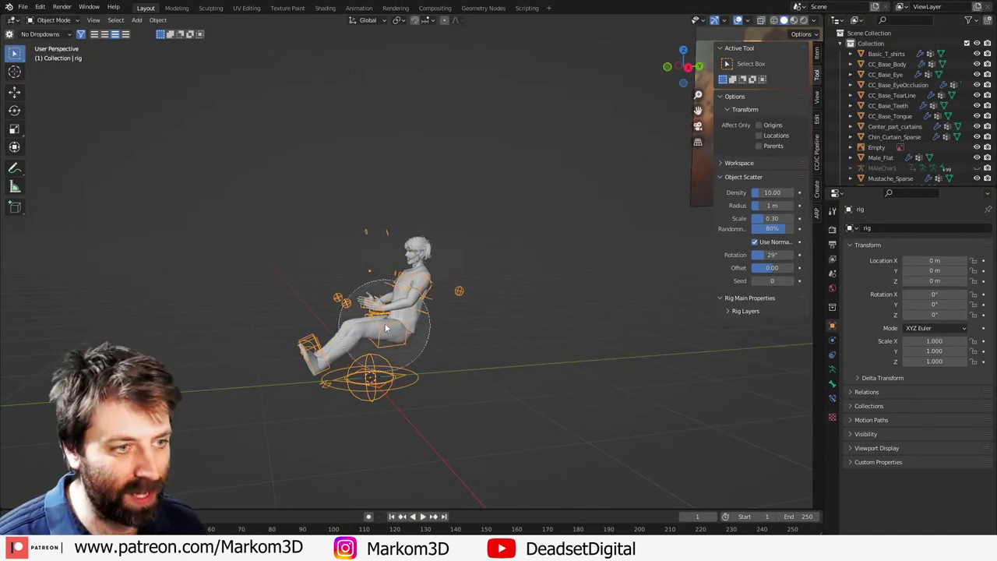
pyautogui.scroll(-12, 385, 327)
pyautogui.moveTo(385, 327)
pyautogui.mouseDown()
pyautogui.moveTo(341, 330)
pyautogui.moveTo(393, 287)
pyautogui.mouseUp()
pyautogui.rightClick(392, 287)
pyautogui.press('m')
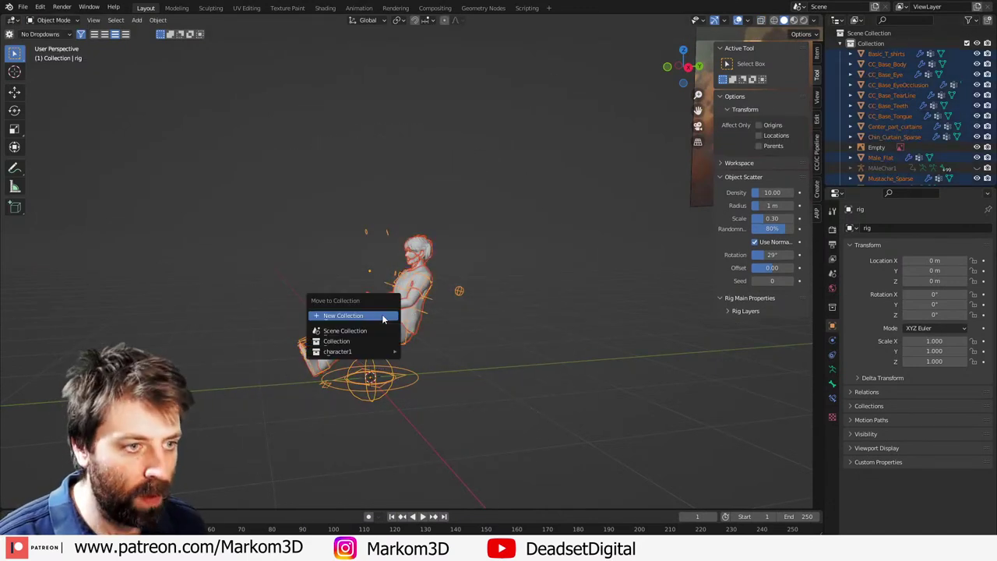
pyautogui.click(382, 317)
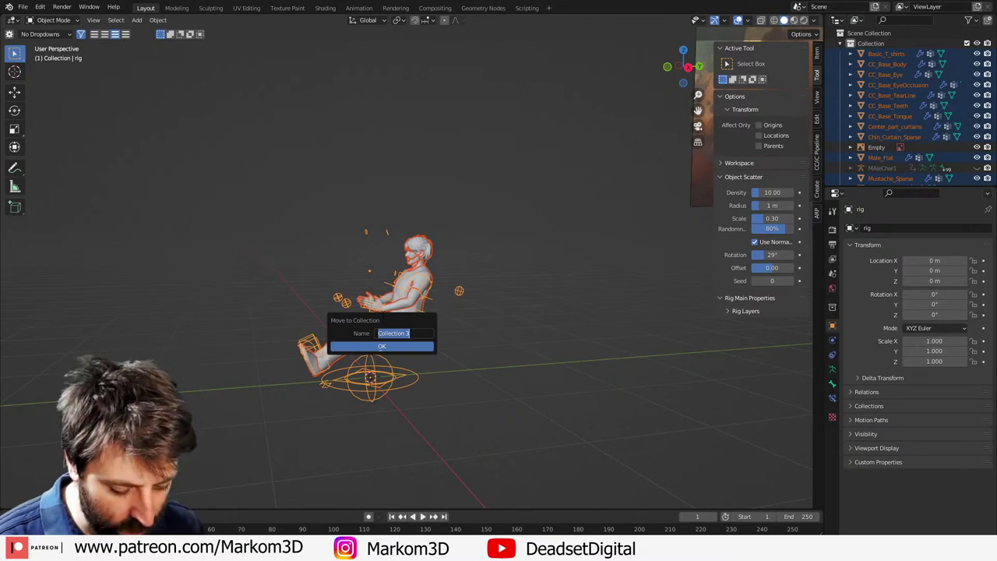
pyautogui.write('Character')
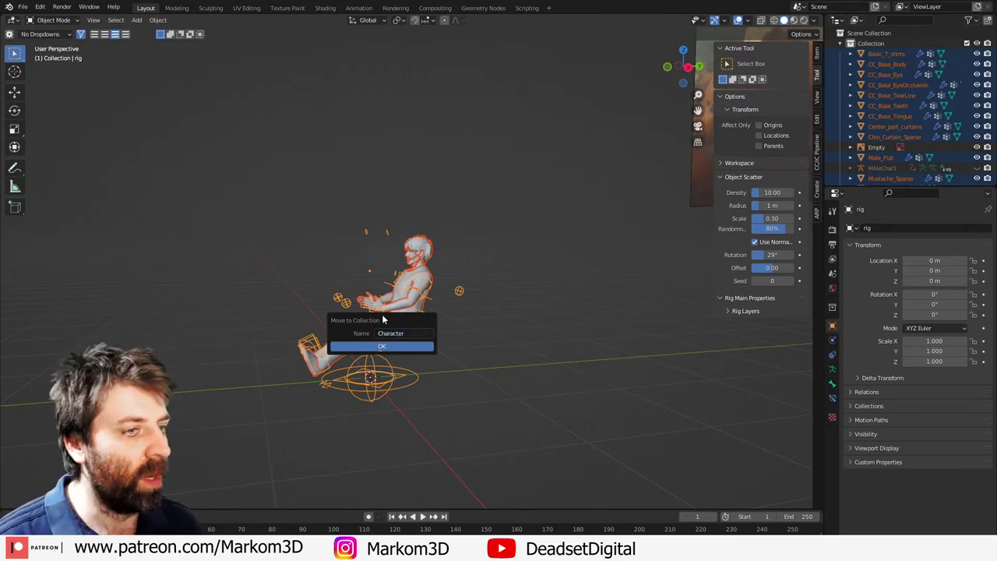
pyautogui.click(397, 347)
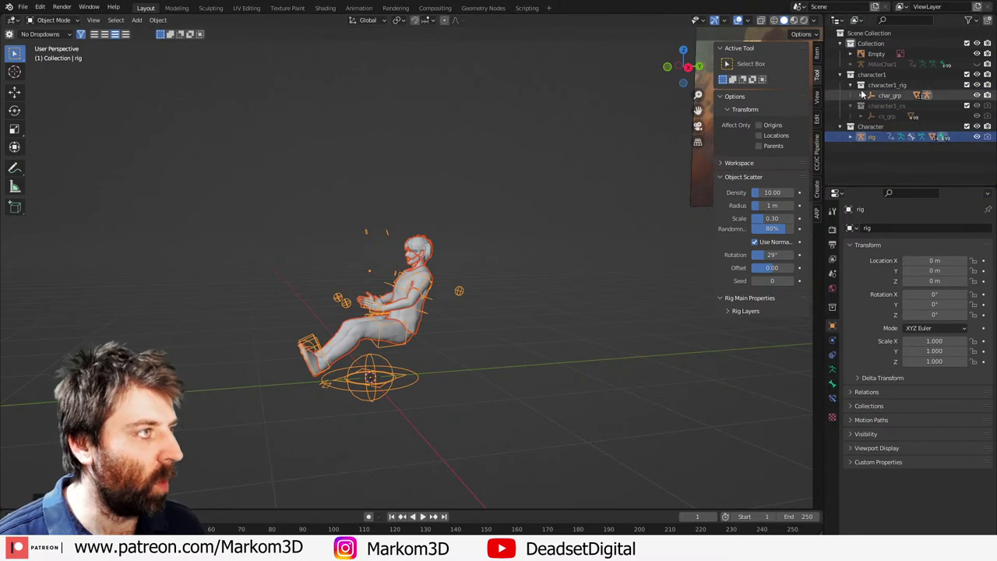
# Step: Select the hidden MAleChar1 armature in Collection and add a plane mesh at the world origin beneath the character
pyautogui.click(869, 64)
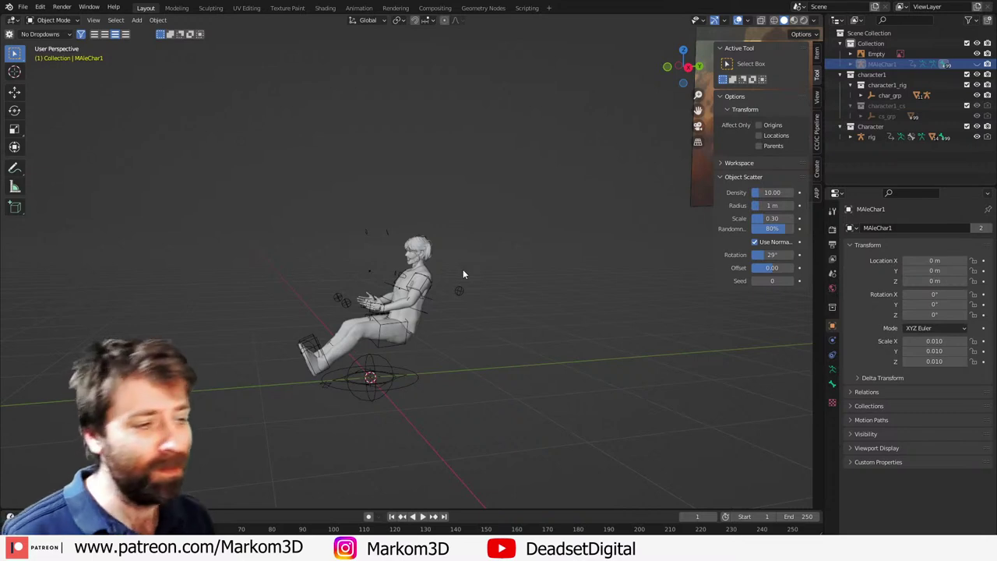
pyautogui.moveTo(463, 268); pyautogui.dragTo(504, 88, button='middle')
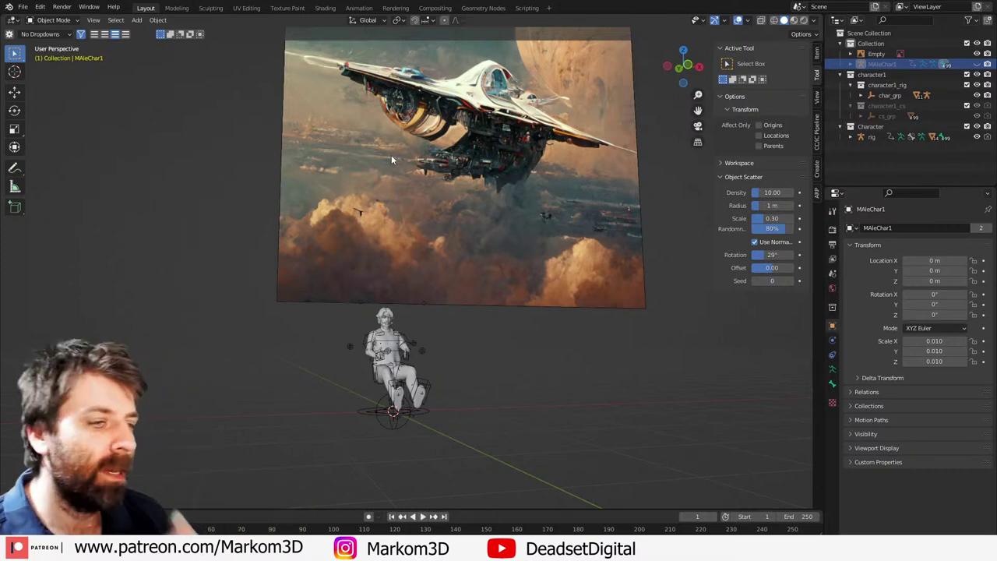
pyautogui.moveTo(594, 84); pyautogui.dragTo(469, 299, button='middle')
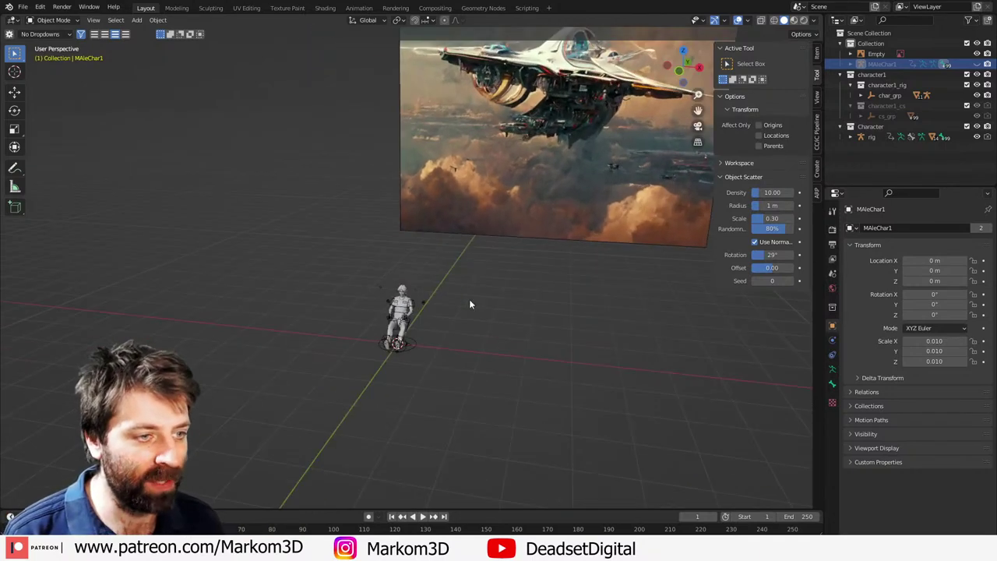
pyautogui.hotkey('shift', 'a')
pyautogui.moveTo(466, 307)
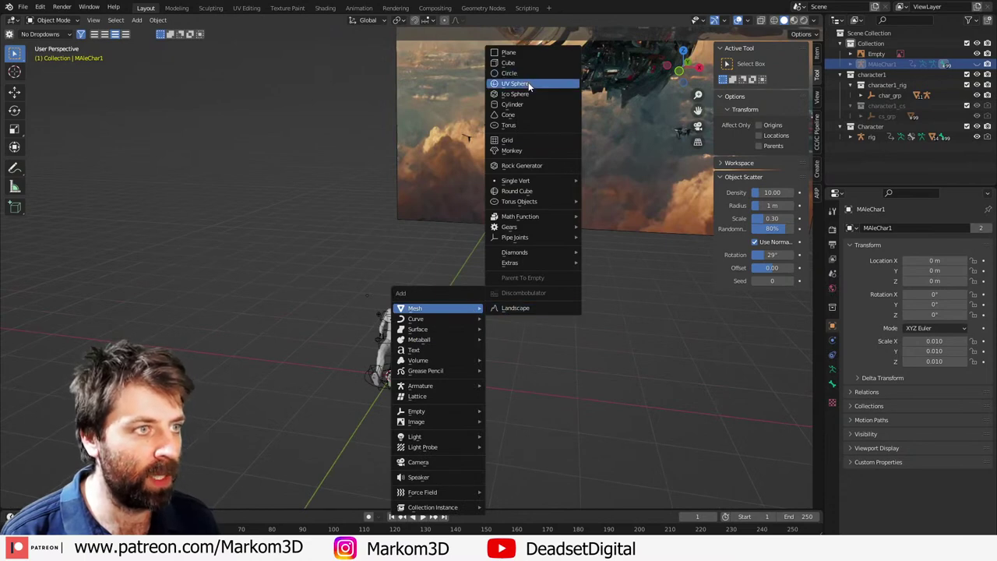
pyautogui.click(509, 52)
pyautogui.moveTo(487, 300); pyautogui.dragTo(485, 320, button='middle')
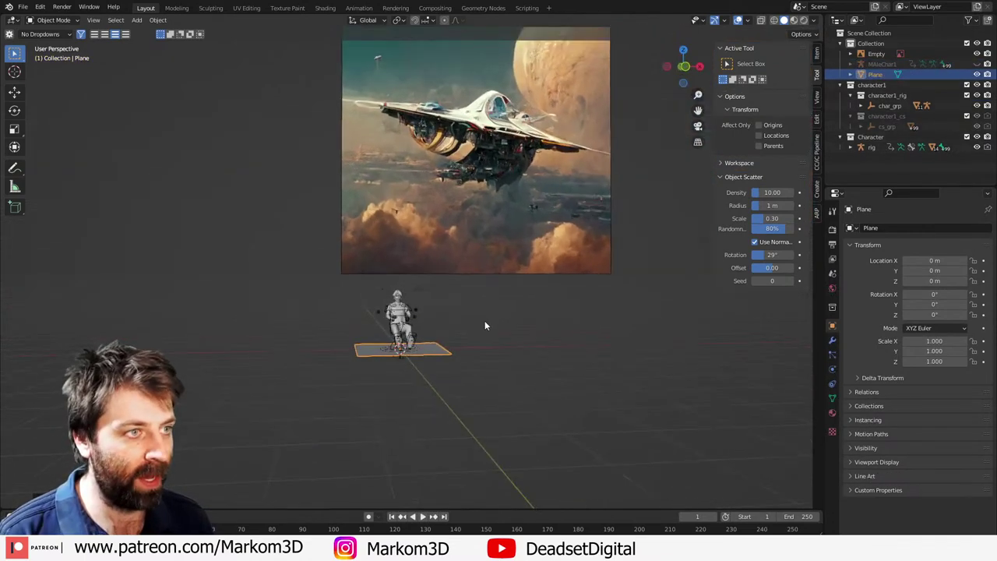
# Step: In Edit Mode, raise the plane to the seated character's waist height and scale it up well beyond the character
pyautogui.press('Tab')
pyautogui.press('g')
pyautogui.press('z')
pyautogui.click(463, 325)
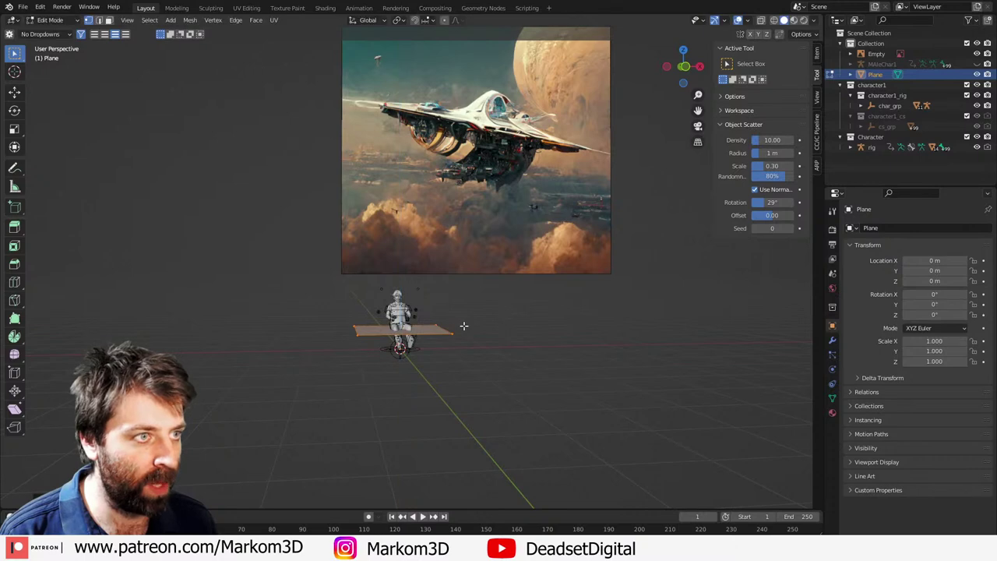
pyautogui.press('s')
pyautogui.click(623, 365)
# Step: Divide the plane lengthwise into four strips with a beveled centre edge loop and a new loop down the middle
pyautogui.moveTo(434, 330); pyautogui.dragTo(501, 365, button='middle')
pyautogui.press('g')
pyautogui.press('g')
pyautogui.rightClick(512, 372)
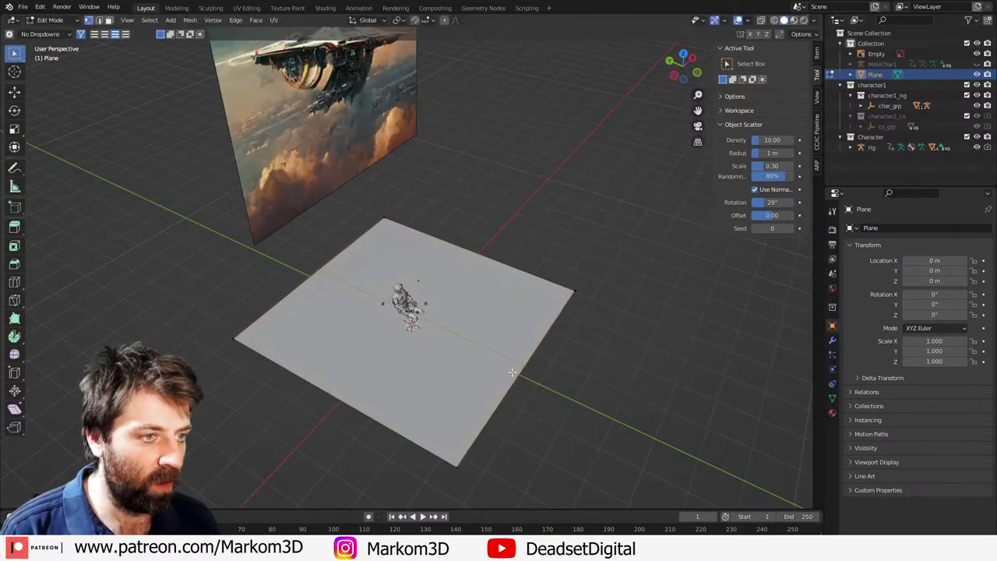
pyautogui.hotkey('ctrl', 'b')
pyautogui.click(594, 380)
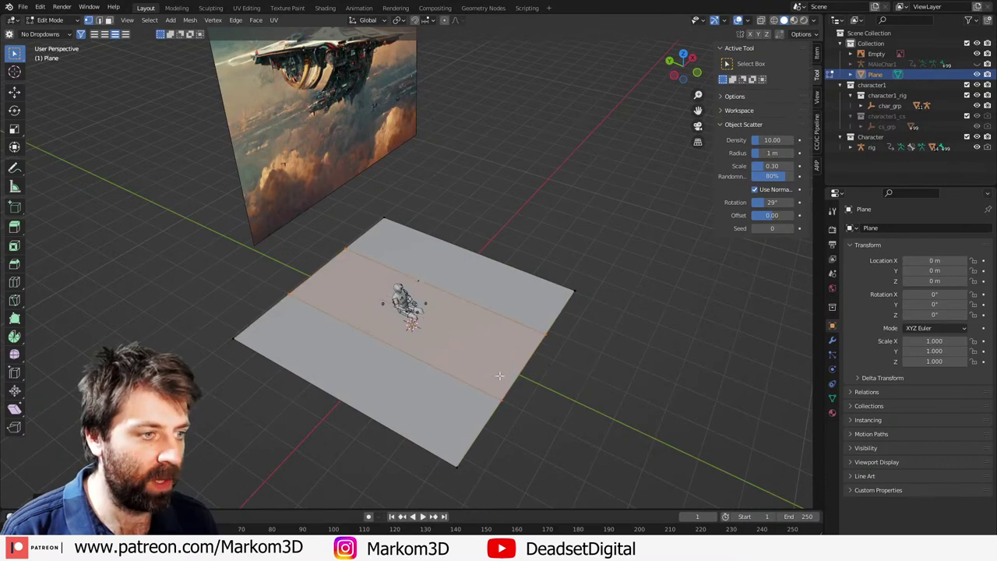
pyautogui.hotkey('ctrl', 'r')
pyautogui.click(518, 369)
pyautogui.moveTo(518, 368); pyautogui.dragTo(502, 382, button='middle')
# Step: Rip the plane along its centre line and delete the vertices of the half on the negative X side
pyautogui.press('v')
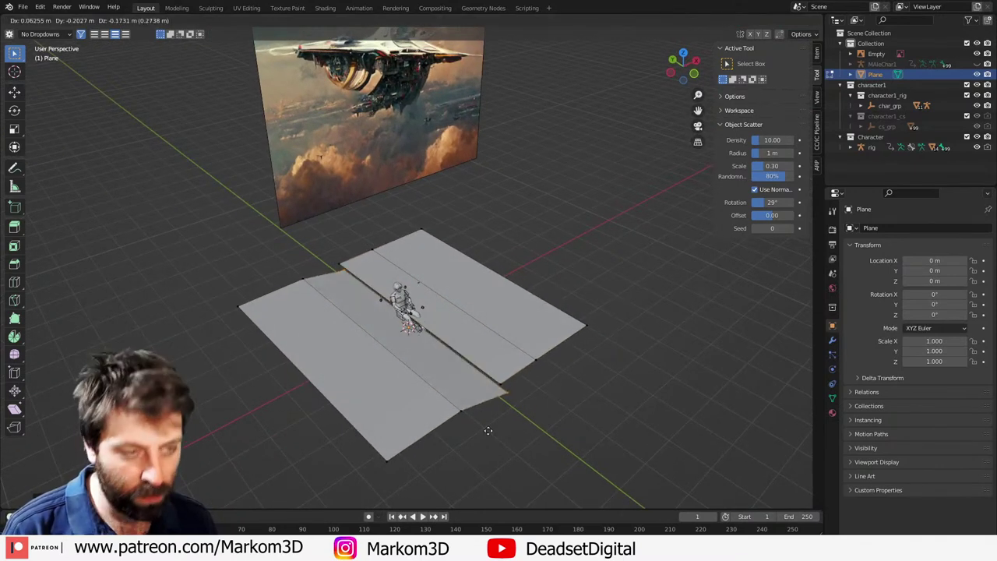
pyautogui.rightClick(434, 427)
pyautogui.click(431, 428)
pyautogui.click(387, 446)
pyautogui.press('x')
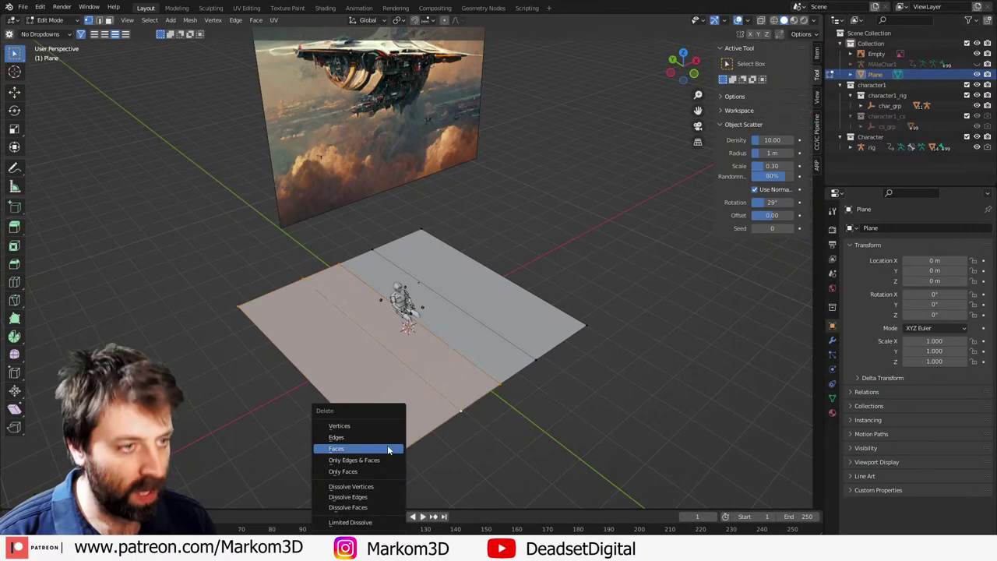
pyautogui.click(378, 420)
# Step: Add a Mirror modifier on the X axis to the remaining half of the plane
pyautogui.click(832, 341)
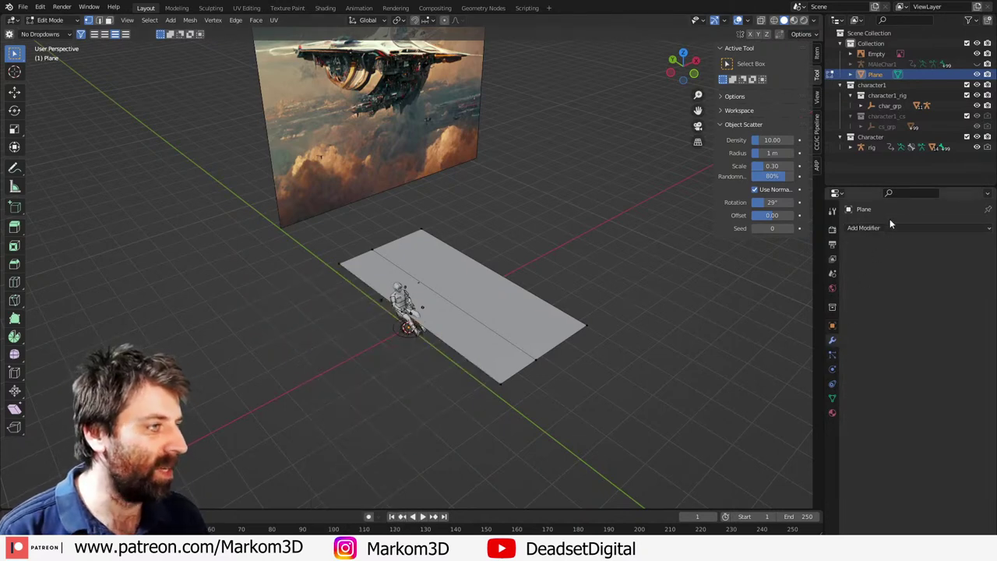
pyautogui.click(891, 227)
pyautogui.click(792, 350)
pyautogui.moveTo(585, 371); pyautogui.dragTo(507, 372, button='middle')
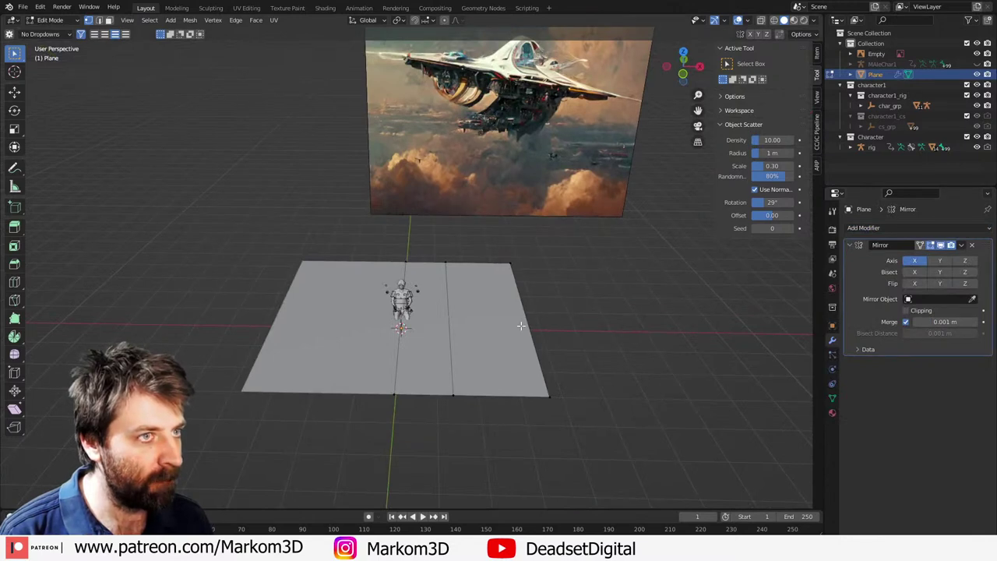
# Step: Bevel the plane's outer front corner vertex and move the front-edge vertices back about 1.85 m along Y
pyautogui.moveTo(520, 326); pyautogui.dragTo(438, 393, button='middle')
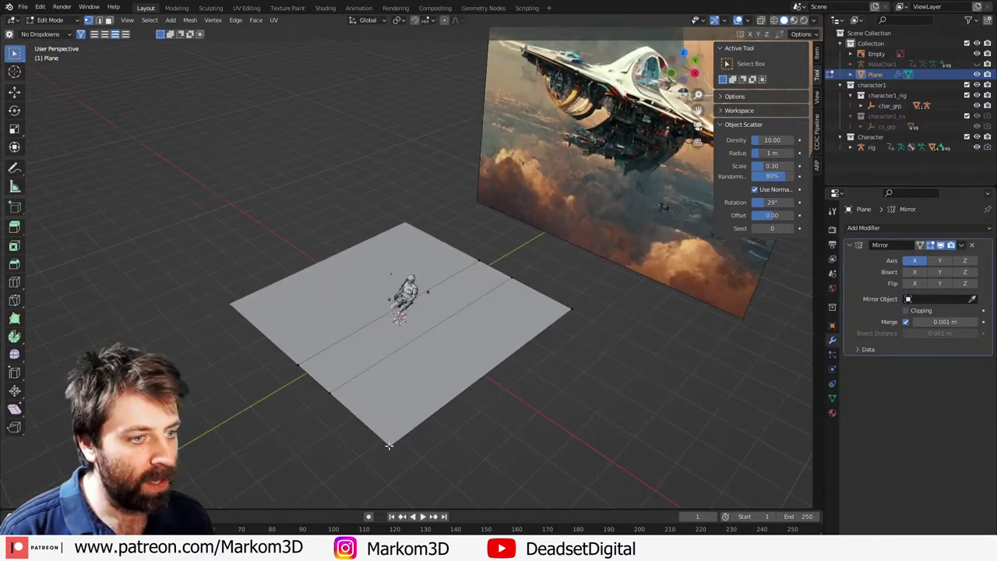
pyautogui.hotkey('ctrl', 'shift', 'b')
pyautogui.click(316, 373)
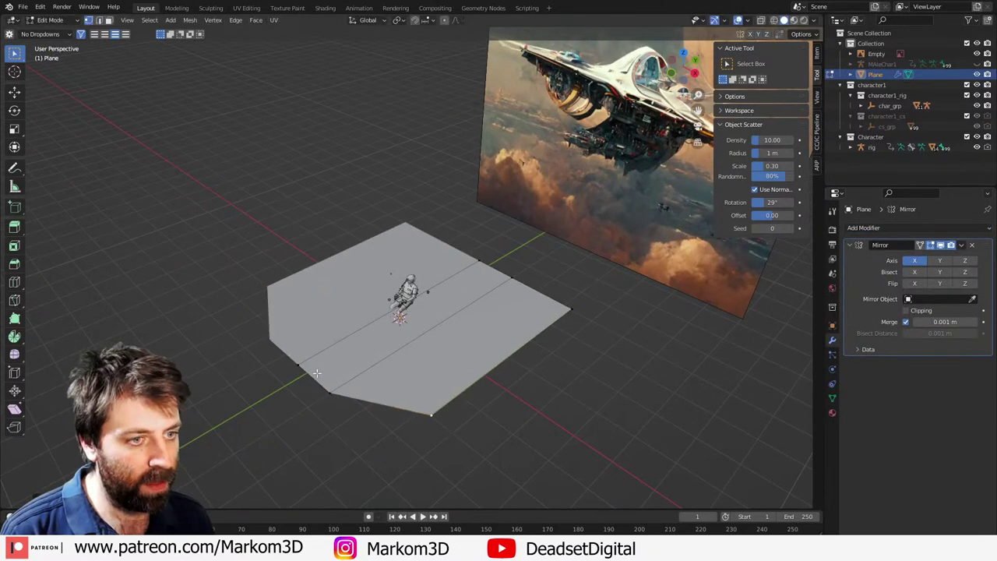
pyautogui.click(341, 402)
pyautogui.press('g')
pyautogui.press('y')
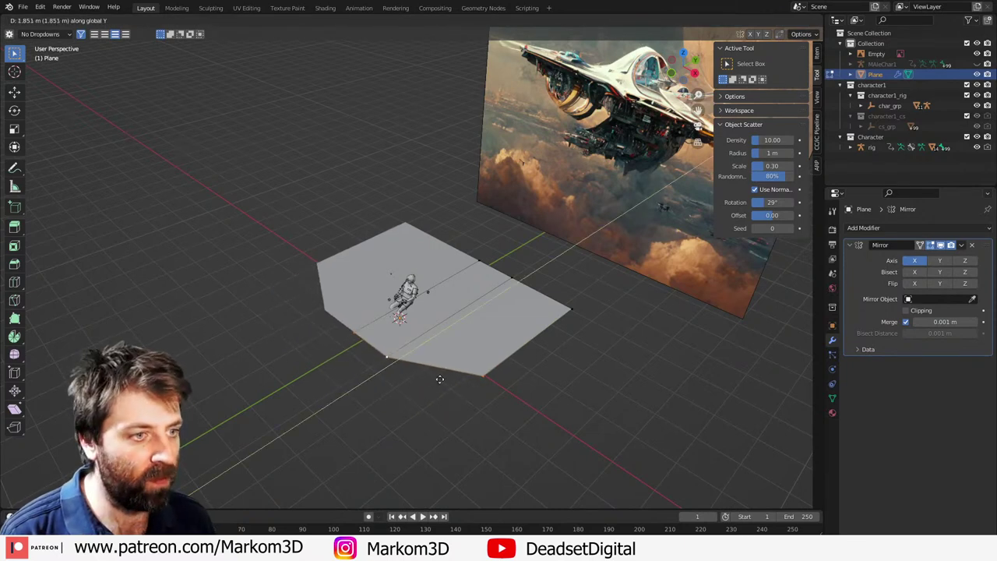
pyautogui.click(436, 381)
pyautogui.scroll(-1, 462, 362)
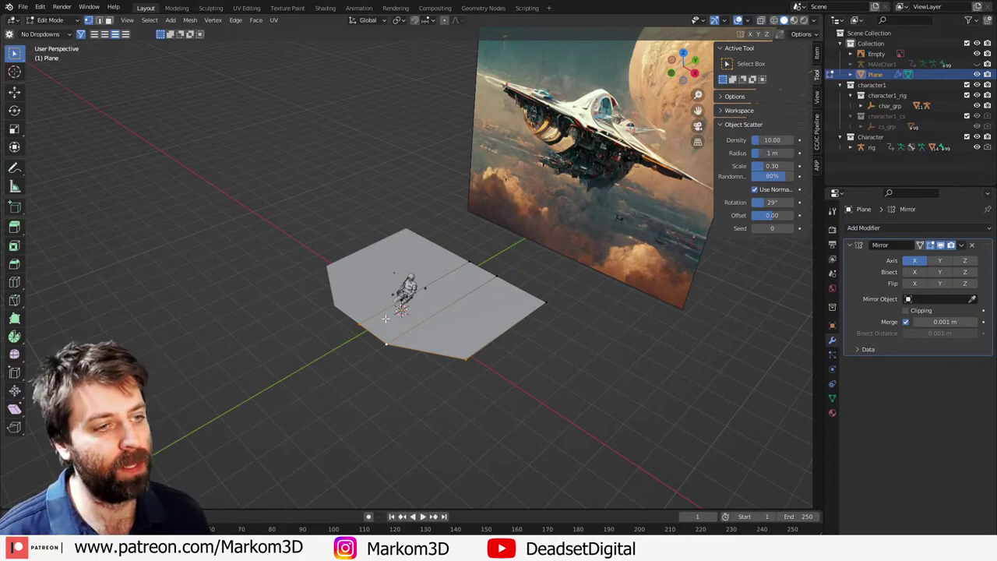
# Step: In Object Mode, delete the plane and add a UV sphere at the world origin
pyautogui.moveTo(385, 318); pyautogui.dragTo(400, 289, button='middle')
pyautogui.press('Tab')
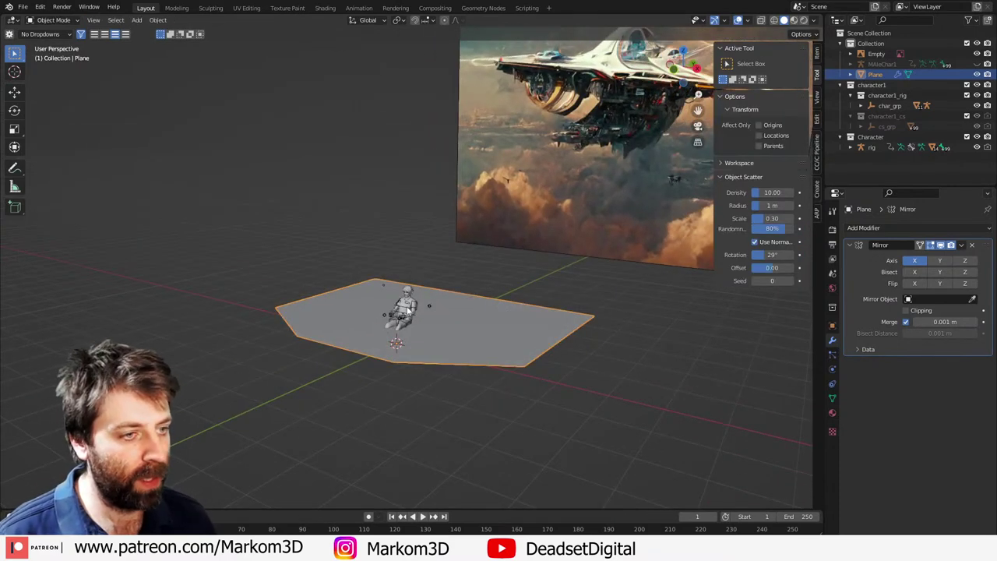
pyautogui.press('Delete')
pyautogui.hotkey('shift', 'a')
pyautogui.moveTo(409, 307)
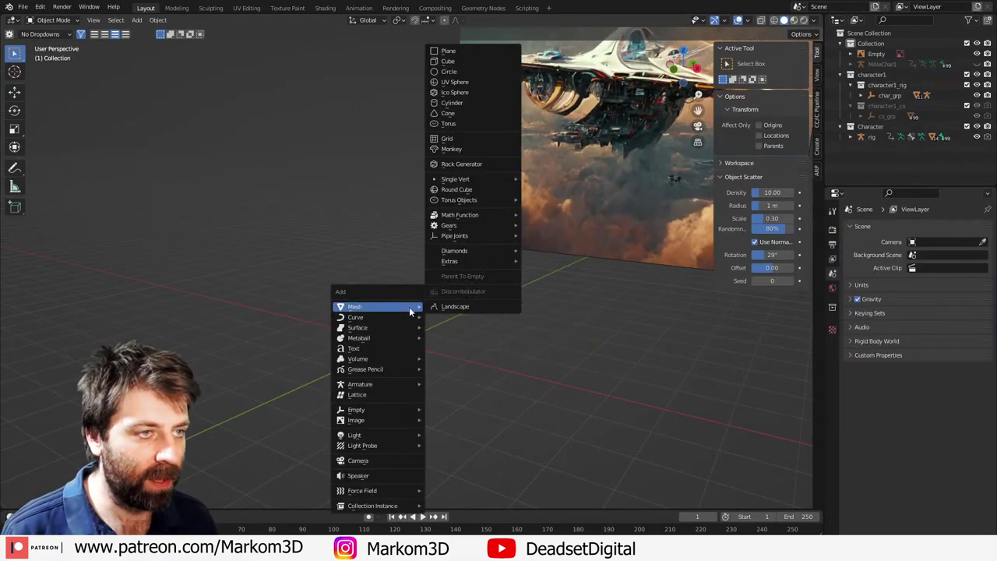
pyautogui.click(454, 82)
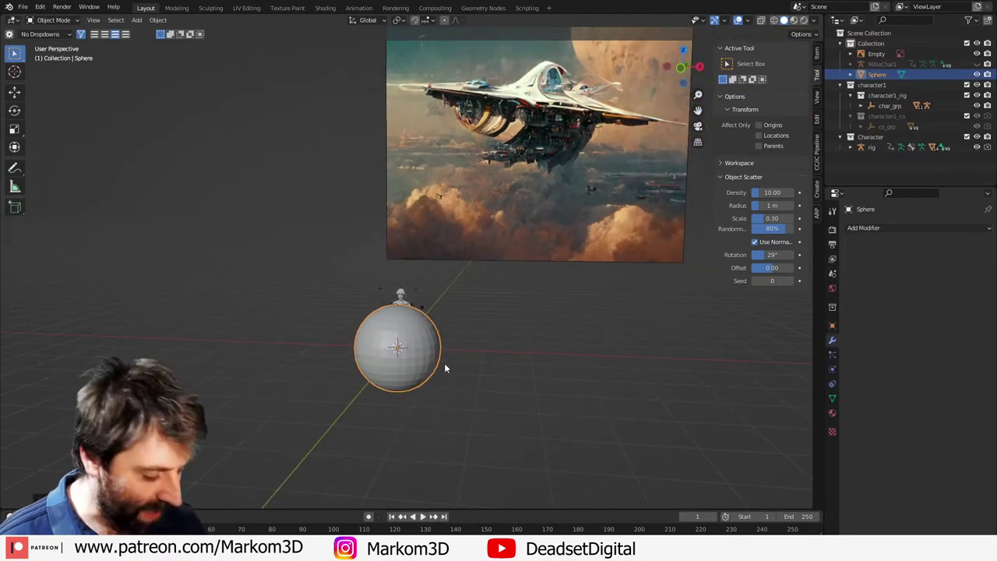
# Step: Edit the sphere's mesh in the right orthographic view, moving it back and up and stretching it along Y
pyautogui.press('KP_3')
pyautogui.press('Tab')
pyautogui.press('g')
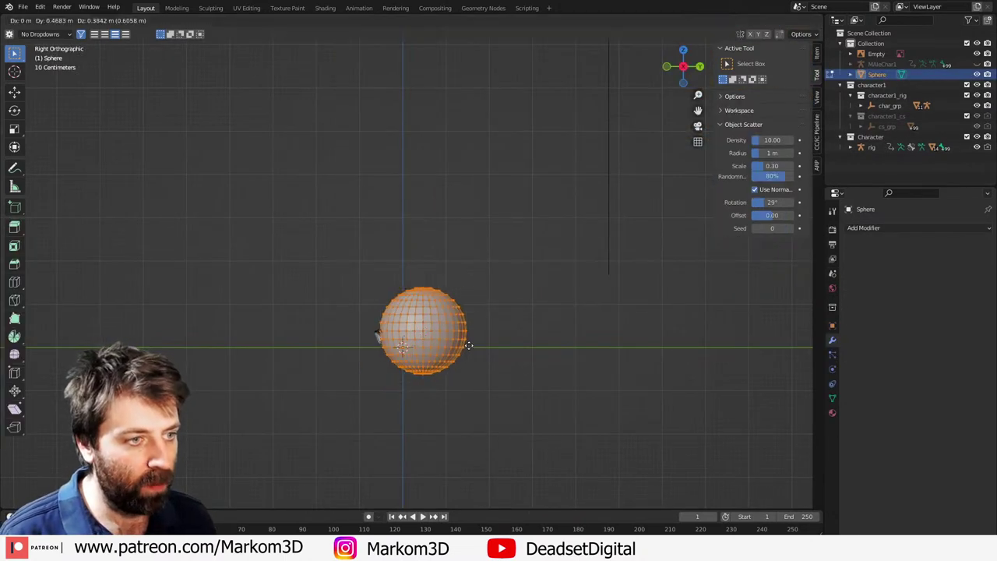
pyautogui.click(489, 341)
pyautogui.press('s')
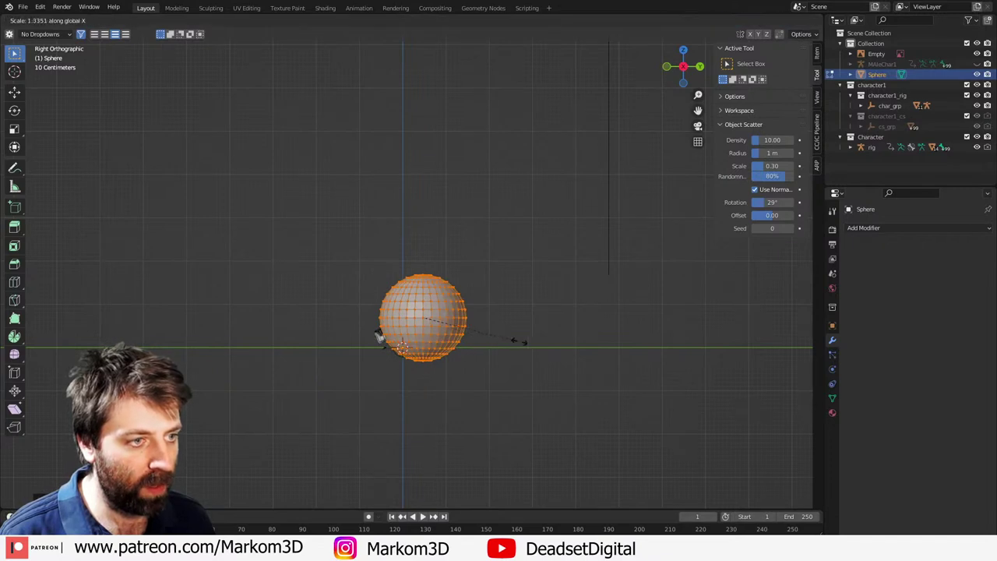
pyautogui.press('y')
pyautogui.click(534, 342)
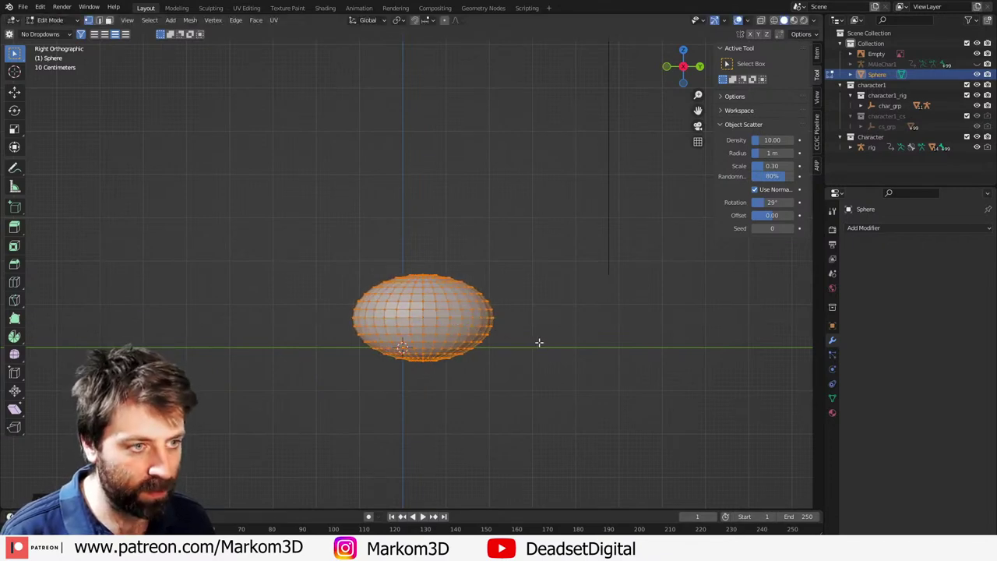
# Step: Stretch the sphere taller along Z and lower it until its equator sits at ground level
pyautogui.press('s')
pyautogui.press('z')
pyautogui.click(532, 358)
pyautogui.press('g')
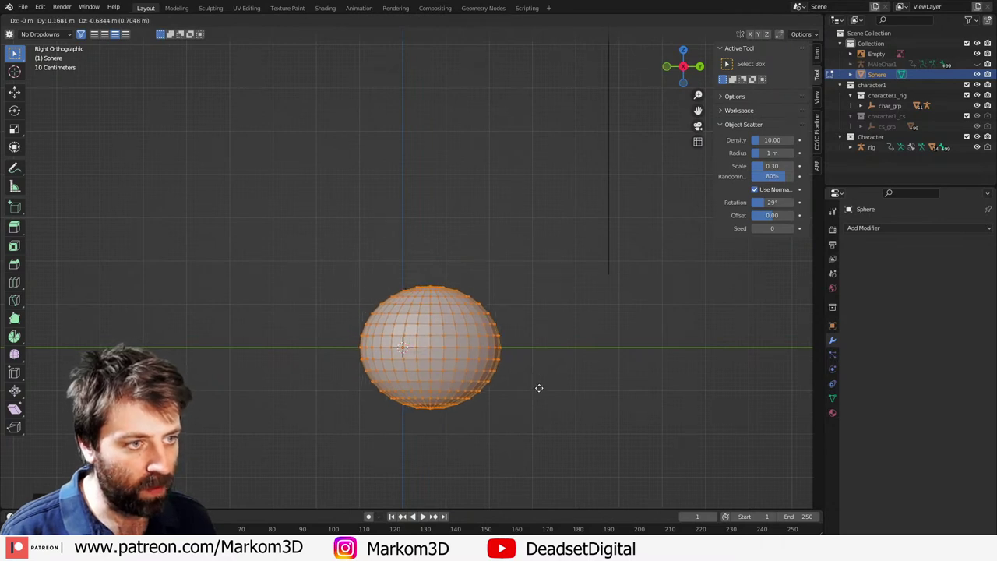
pyautogui.click(533, 388)
# Step: Rip the sphere along its equator edge loop and delete the lower half, leaving a dome
pyautogui.keyDown('alt'); pyautogui.click(407, 347); pyautogui.keyUp('alt')
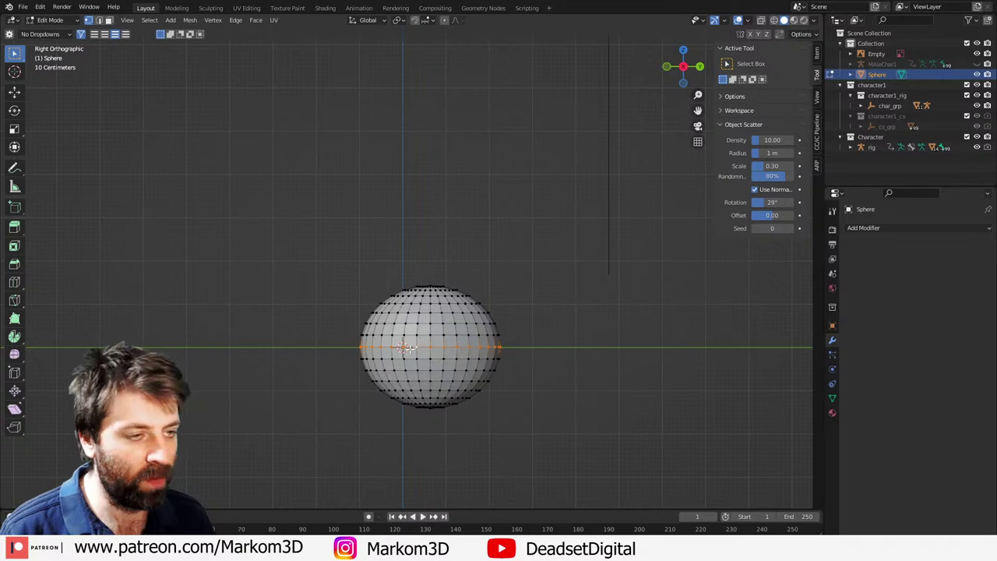
pyautogui.press('v')
pyautogui.click(435, 366)
pyautogui.rightClick(435, 369)
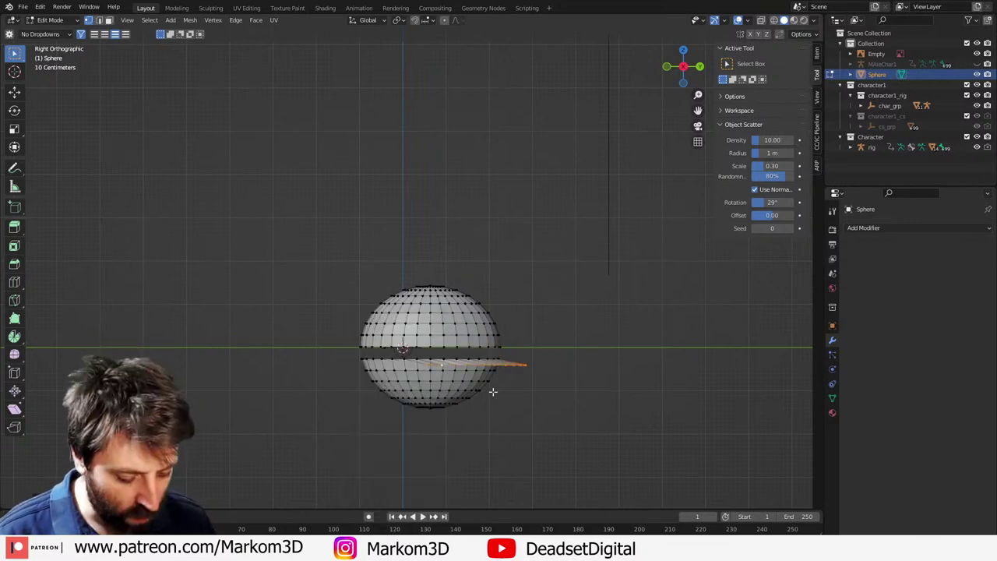
pyautogui.press('x')
pyautogui.click(491, 391)
# Step: Delete the dome's half on the negative X side of its centre line and mirror the remaining half across X
pyautogui.moveTo(492, 392); pyautogui.dragTo(424, 374, button='middle')
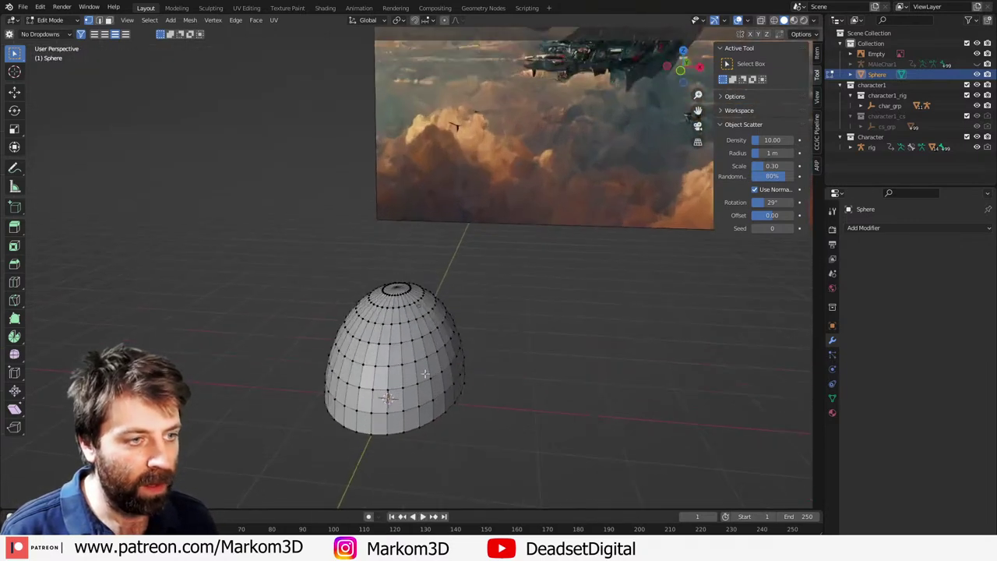
pyautogui.moveTo(493, 367)
pyautogui.mouseDown(button='middle')
pyautogui.moveTo(509, 397)
pyautogui.moveTo(476, 369)
pyautogui.moveTo(481, 359)
pyautogui.mouseUp(button='middle')
pyautogui.keyDown('shift'); pyautogui.moveTo(488, 424); pyautogui.dragTo(466, 397, button='middle'); pyautogui.keyUp('shift')
pyautogui.keyDown('alt'); pyautogui.keyDown('shift'); pyautogui.click(466, 343); pyautogui.keyUp('shift'); pyautogui.keyUp('alt')
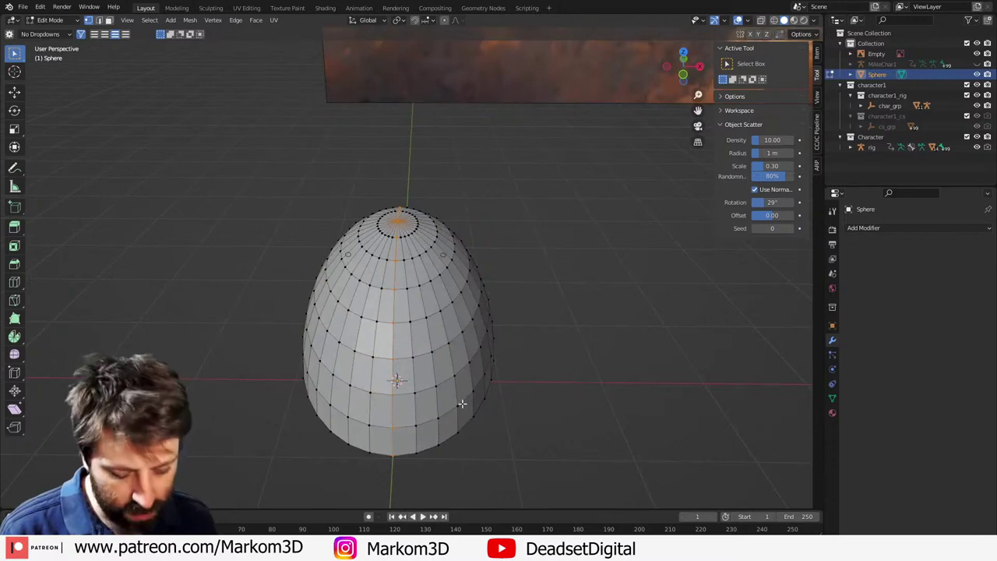
pyautogui.click(462, 403)
pyautogui.press('x')
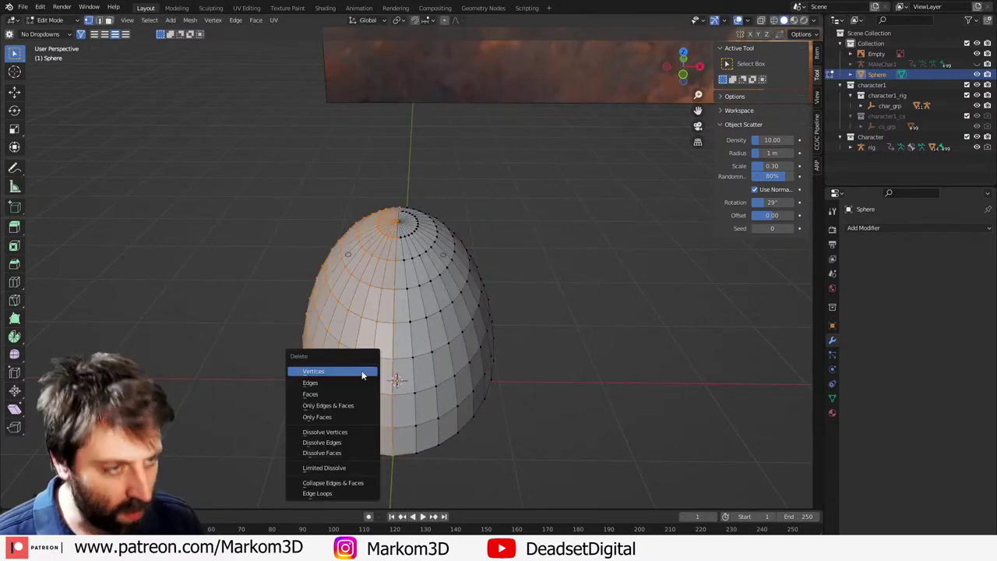
pyautogui.click(362, 373)
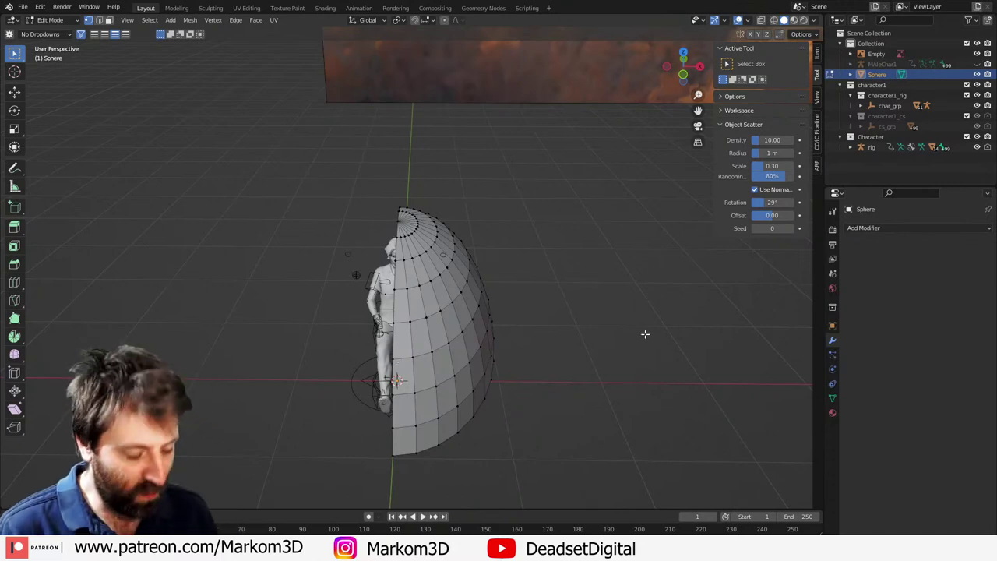
pyautogui.click(886, 227)
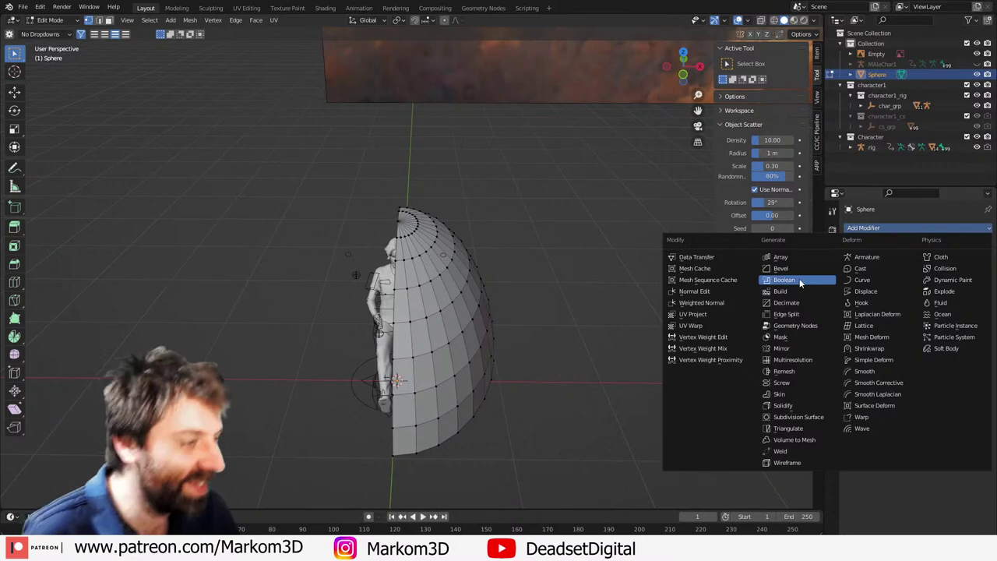
pyautogui.click(800, 344)
# Step: Extrude the dome's bottom rim outward with Shrink/Fatten into a wide flat brim and enable clipping on the Mirror modifier
pyautogui.moveTo(513, 338); pyautogui.dragTo(457, 415, button='middle')
pyautogui.scroll(2, 457, 415)
pyautogui.keyDown('alt'); pyautogui.click(511, 480); pyautogui.keyUp('alt')
pyautogui.scroll(-2, 532, 472)
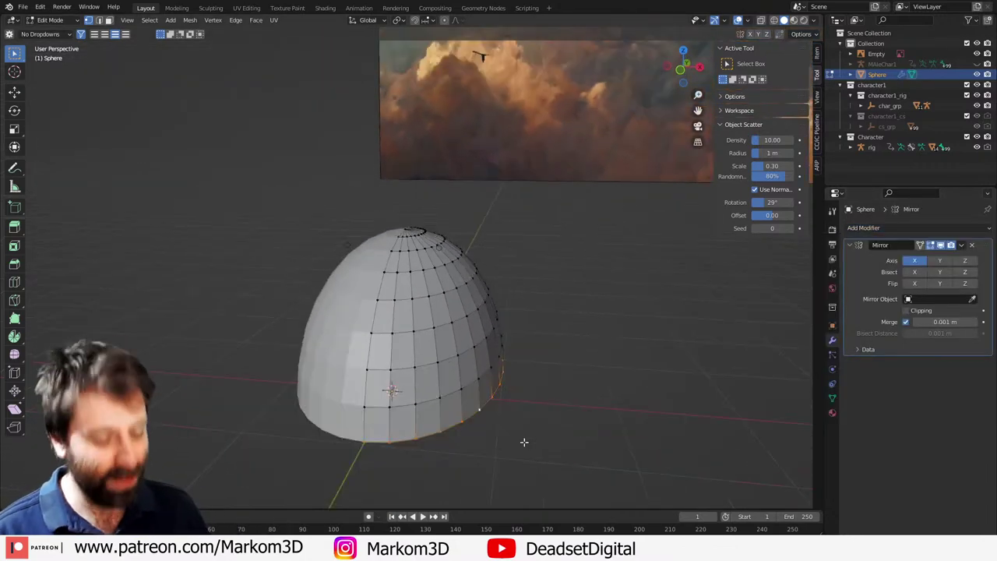
pyautogui.press('e')
pyautogui.rightClick(522, 434)
pyautogui.hotkey('alt', 's')
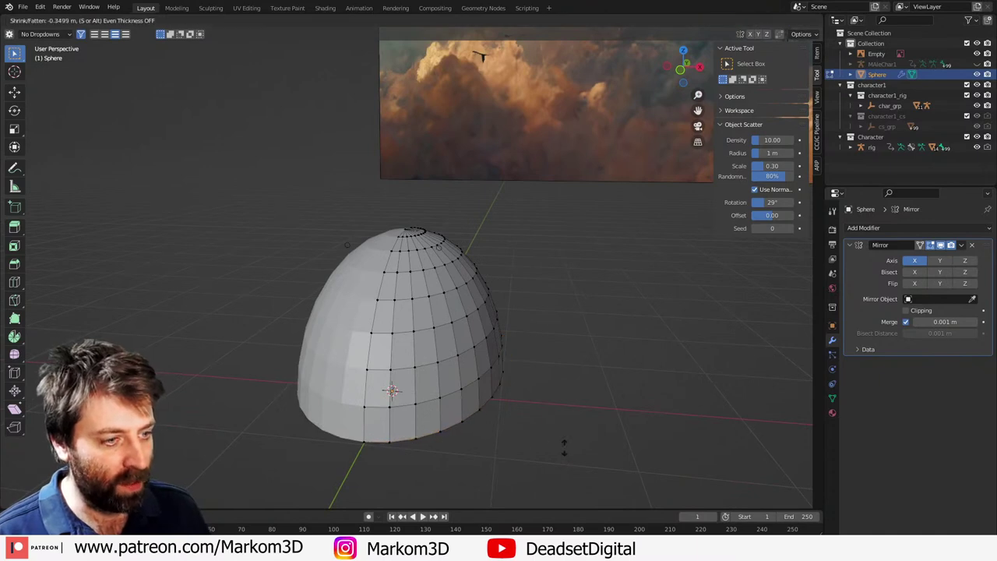
pyautogui.click(567, 364)
pyautogui.click(905, 310)
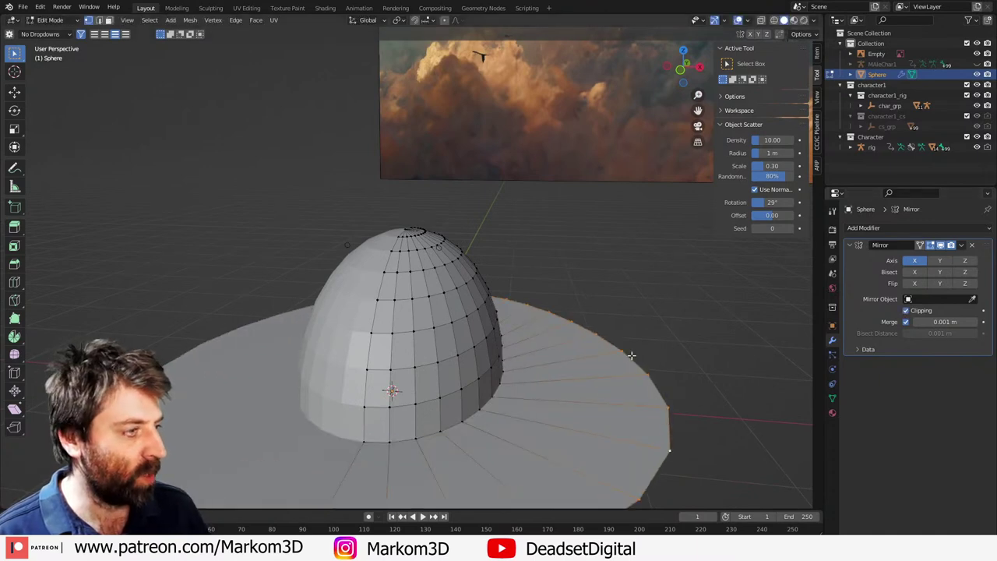
# Step: Try to resize the brim's outer edge loop
pyautogui.scroll(-3, 615, 370)
pyautogui.moveTo(614, 363); pyautogui.dragTo(539, 389, button='middle')
pyautogui.scroll(2, 539, 389)
pyautogui.click(496, 369)
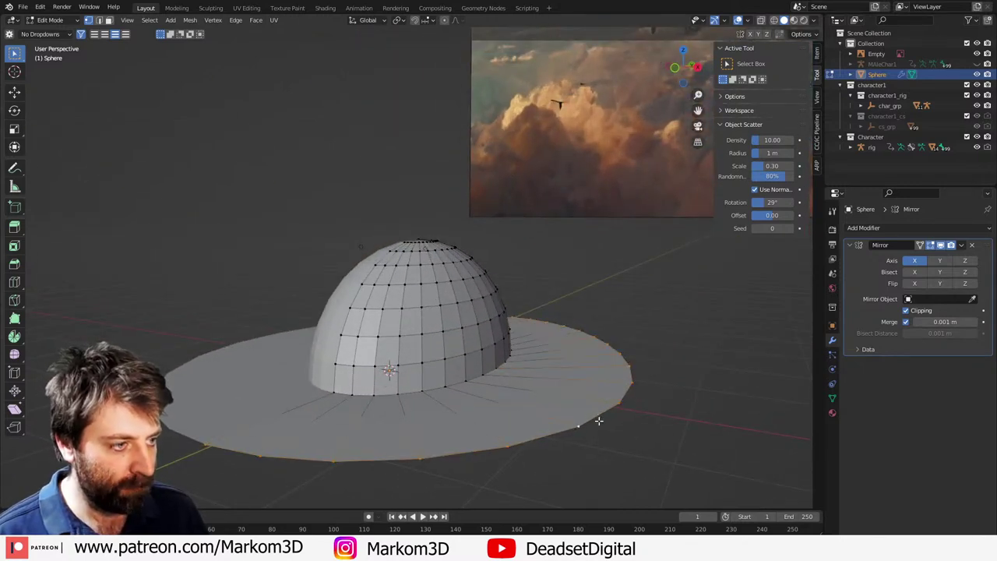
pyautogui.press('s')
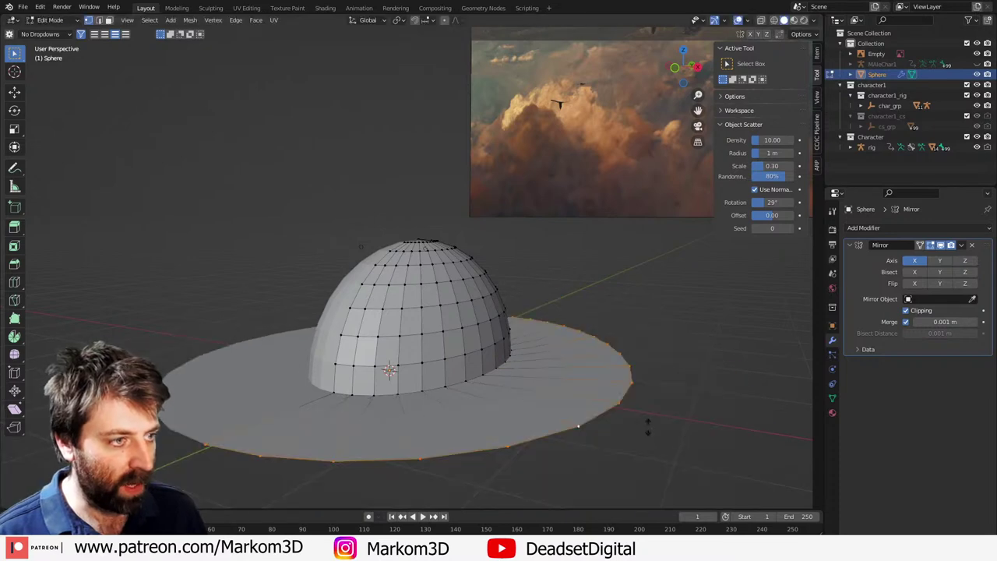
pyautogui.click(648, 398)
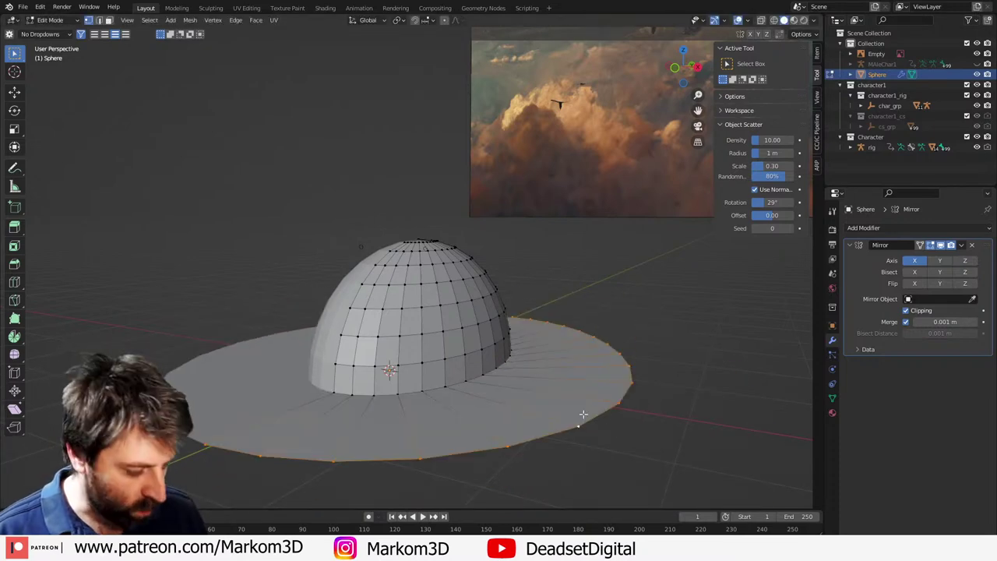
# Step: Set the transform pivot point to Individual Origins and try scaling up the brim's outer edge loop
pyautogui.click(398, 21)
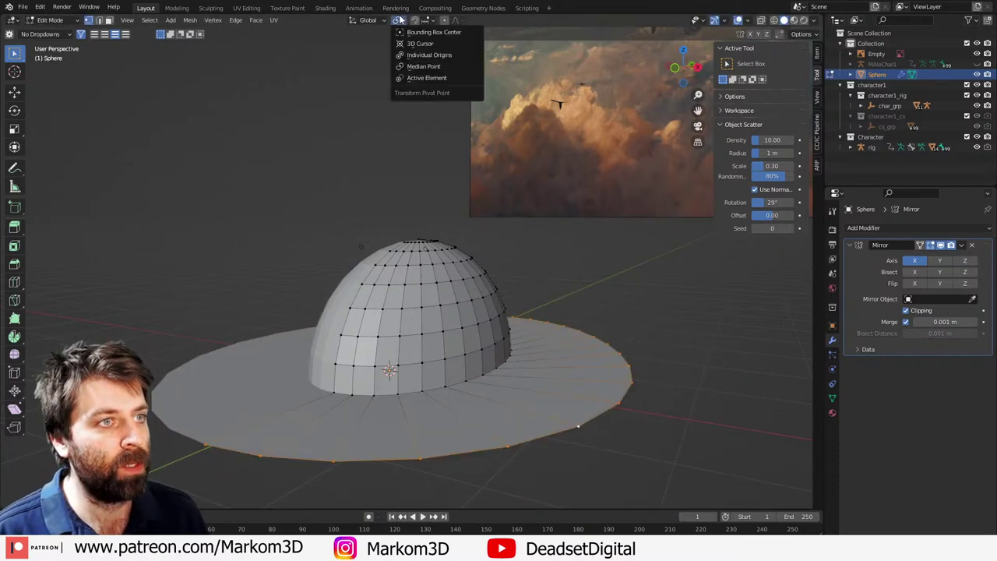
pyautogui.click(423, 53)
pyautogui.press('s')
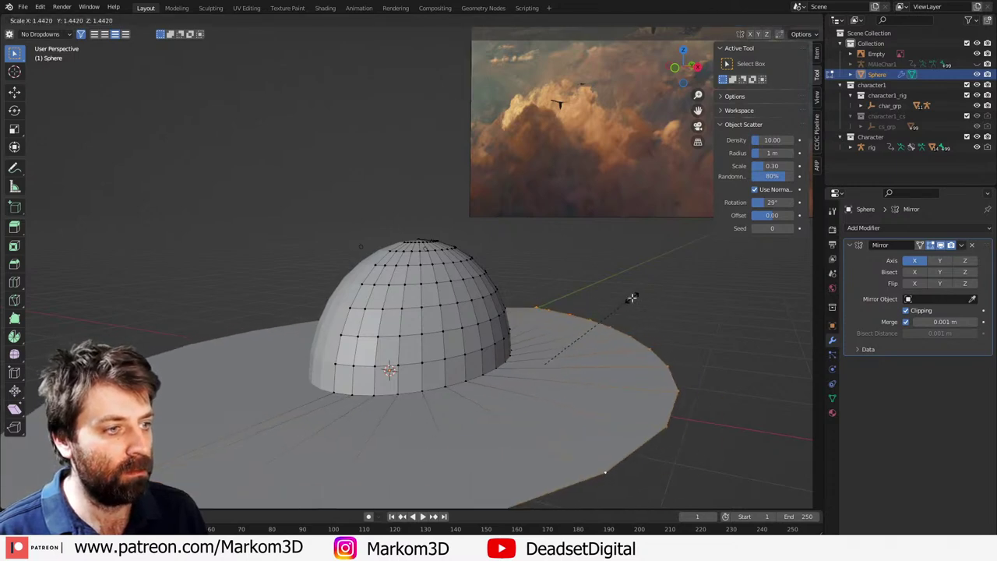
pyautogui.click(612, 298)
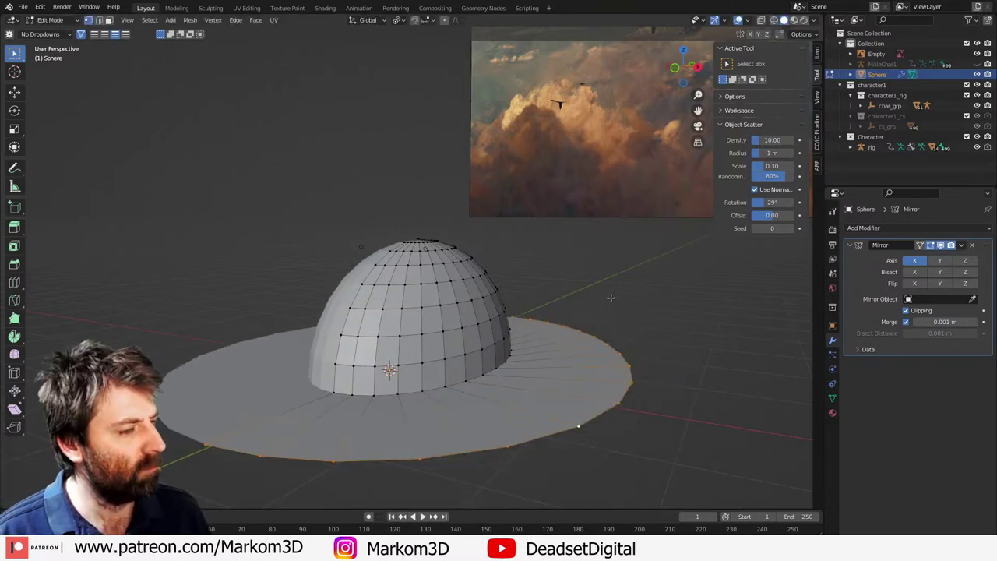
# Step: Try enlarging the brim's outer edge loop in the top view
pyautogui.press('KP_7')
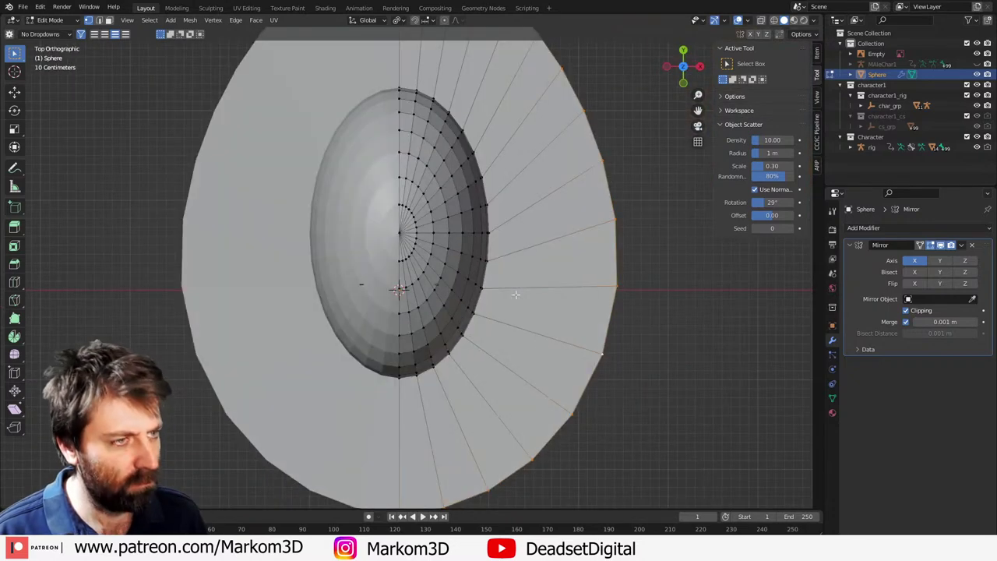
pyautogui.press('s')
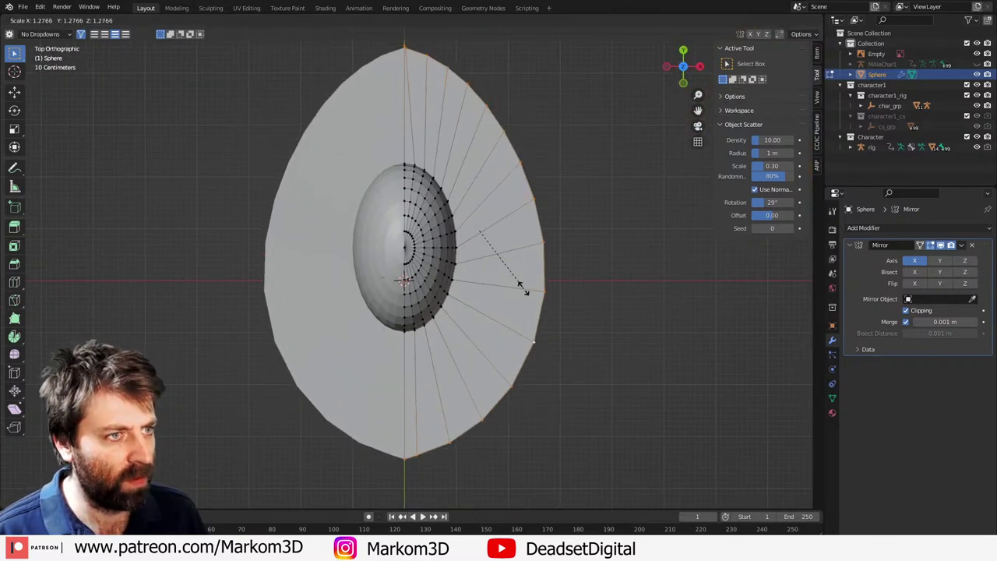
pyautogui.click(535, 282)
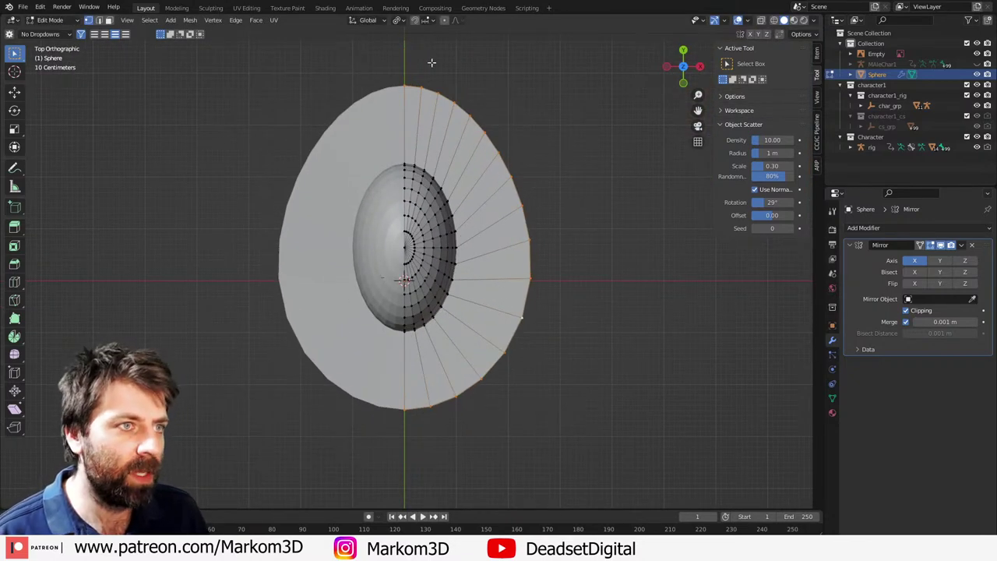
# Step: Set the transform pivot point to 3D Cursor, scale up the brim's outer edge loop and widen it along X
pyautogui.click(401, 20)
pyautogui.click(419, 43)
pyautogui.press('s')
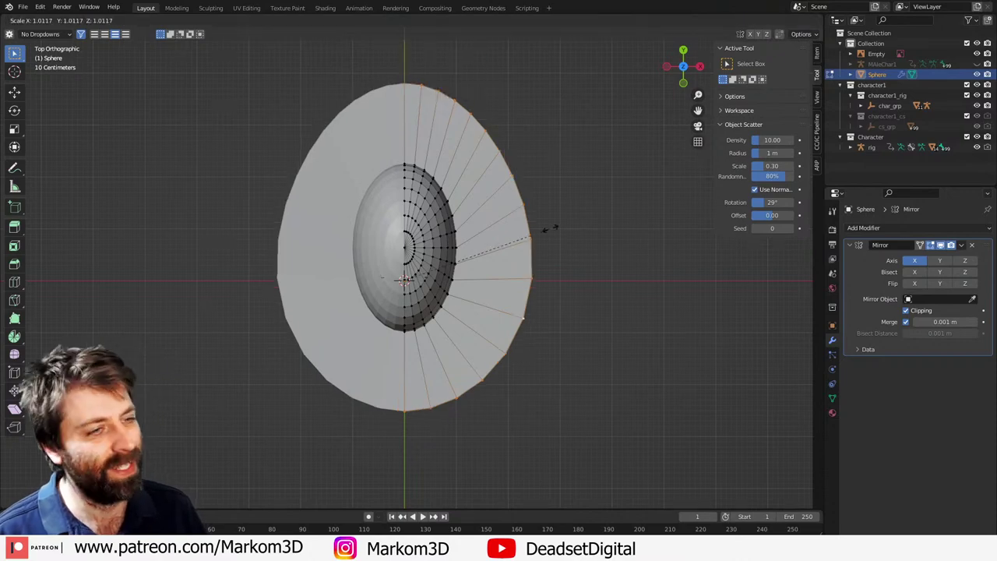
pyautogui.click(592, 277)
pyautogui.press('s')
pyautogui.press('x')
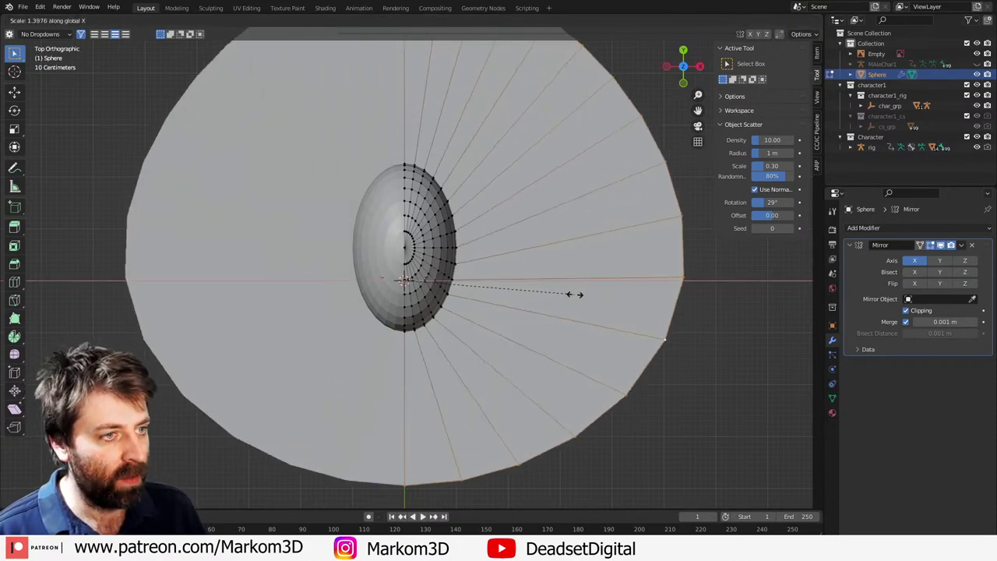
pyautogui.click(585, 294)
# Step: Delete the edge loop just above the dome's base
pyautogui.moveTo(556, 292); pyautogui.dragTo(460, 213, button='middle')
pyautogui.scroll(4, 459, 213)
pyautogui.moveTo(455, 290); pyautogui.dragTo(439, 251, button='middle')
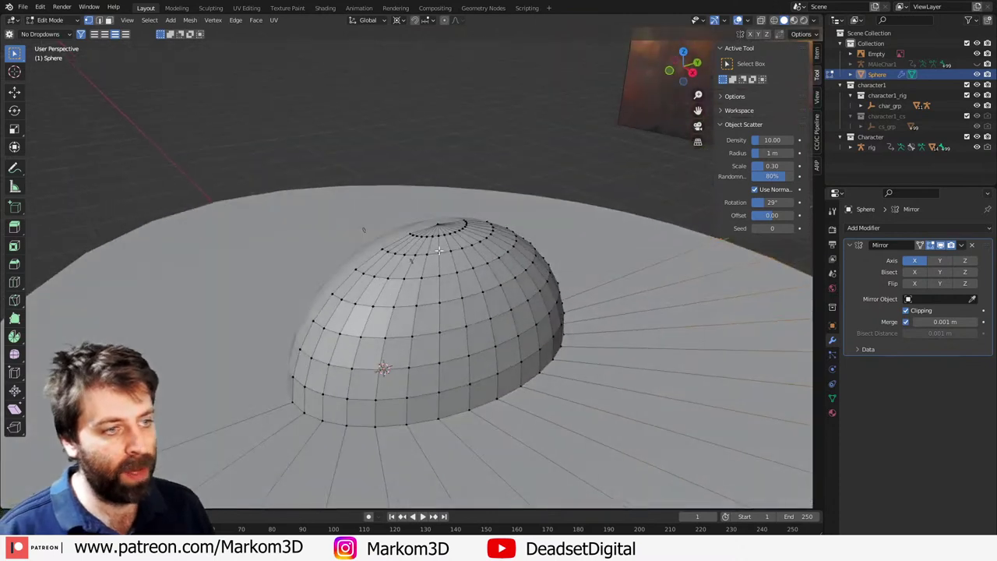
pyautogui.click(481, 412)
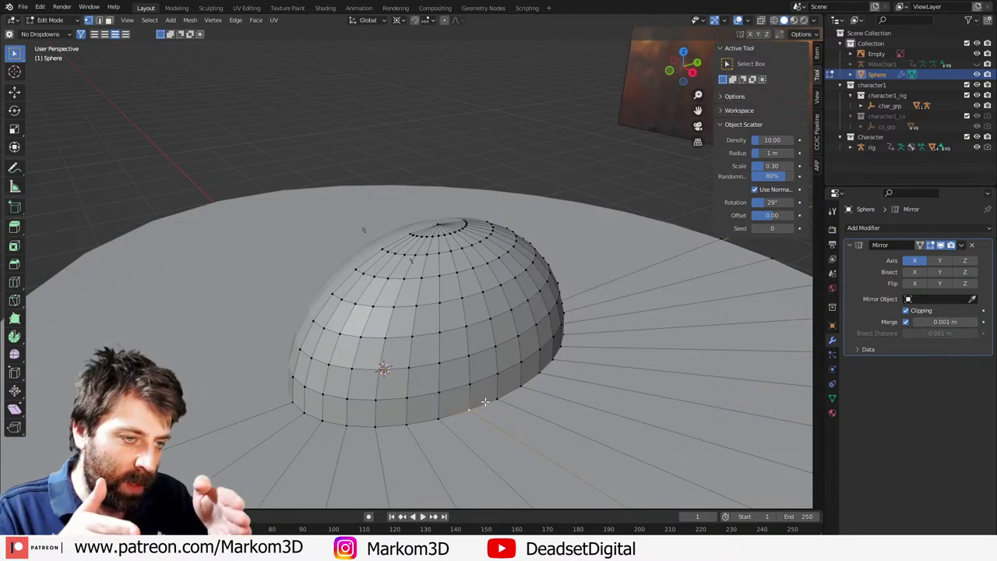
pyautogui.keyDown('alt'); pyautogui.click(473, 382); pyautogui.keyUp('alt')
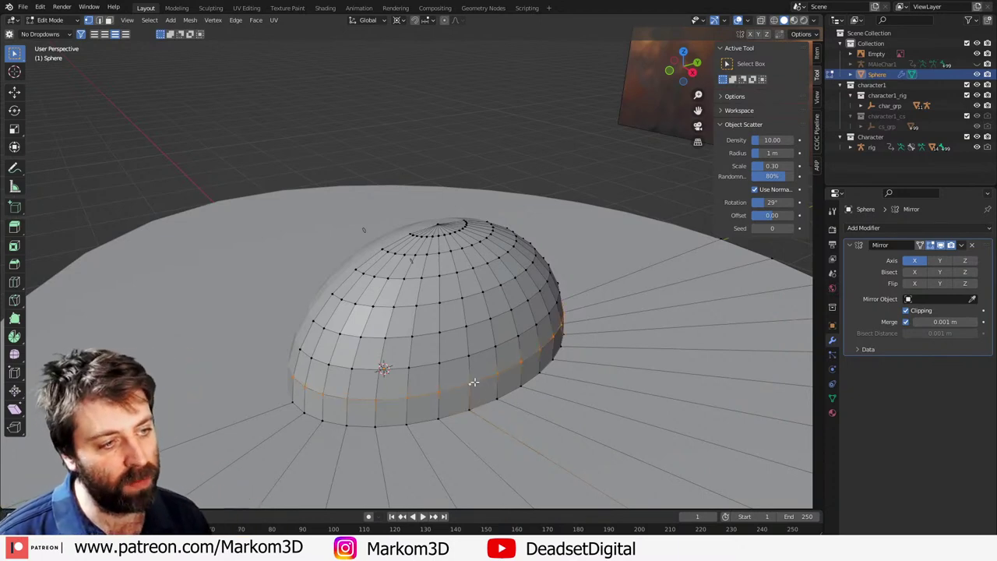
pyautogui.press('x')
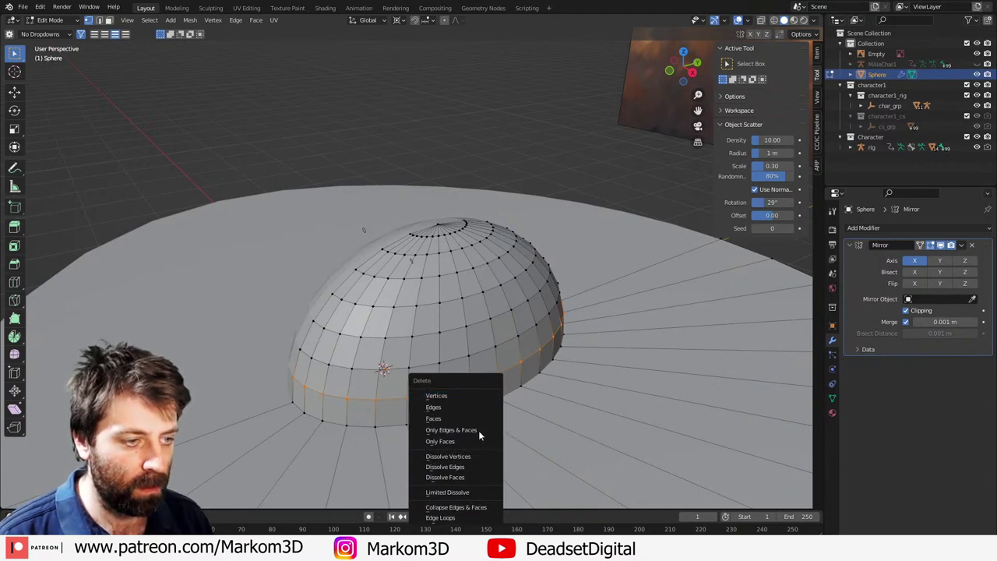
pyautogui.click(463, 517)
# Step: Scale the edge loop where the dome meets the brim outward by about 1.4 to flare the base
pyautogui.press('2')
pyautogui.keyDown('alt'); pyautogui.click(491, 407); pyautogui.keyUp('alt')
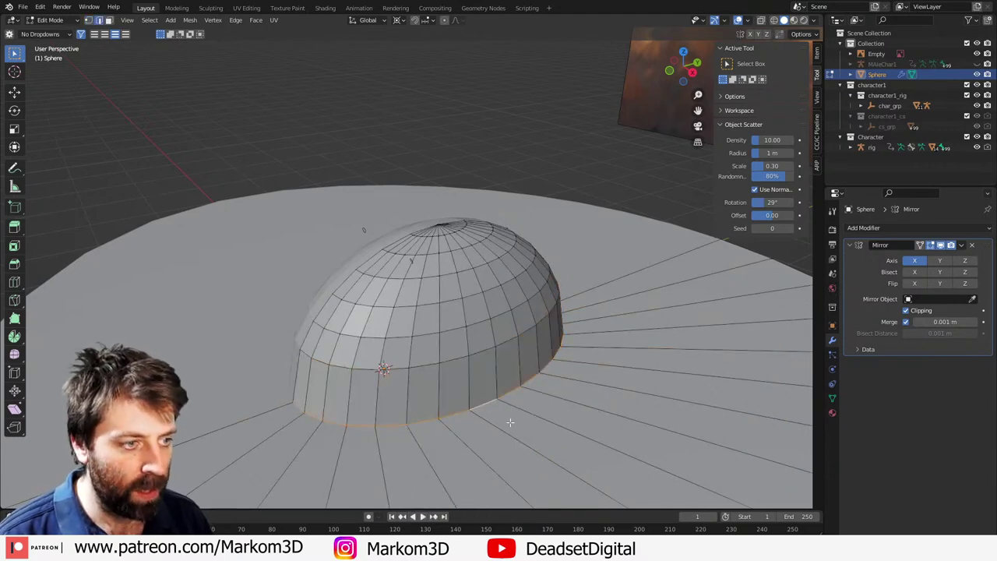
pyautogui.press('s')
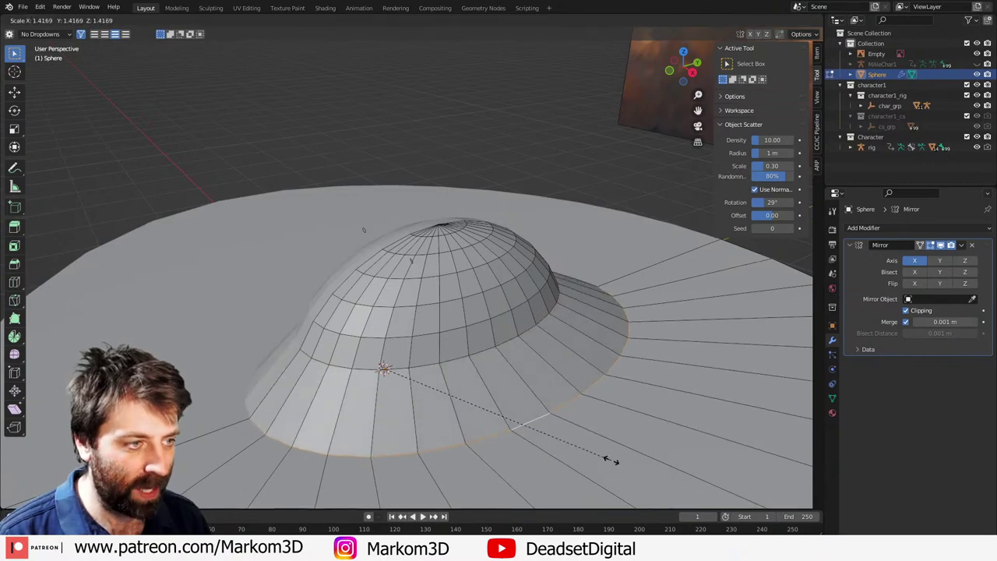
pyautogui.click(610, 459)
# Step: Bevel the flared edge loop between the dome and the brim
pyautogui.moveTo(610, 459); pyautogui.dragTo(577, 206, button='middle')
pyautogui.scroll(-2, 607, 345)
pyautogui.scroll(-3, 665, 303)
pyautogui.moveTo(567, 145); pyautogui.dragTo(517, 357, button='middle')
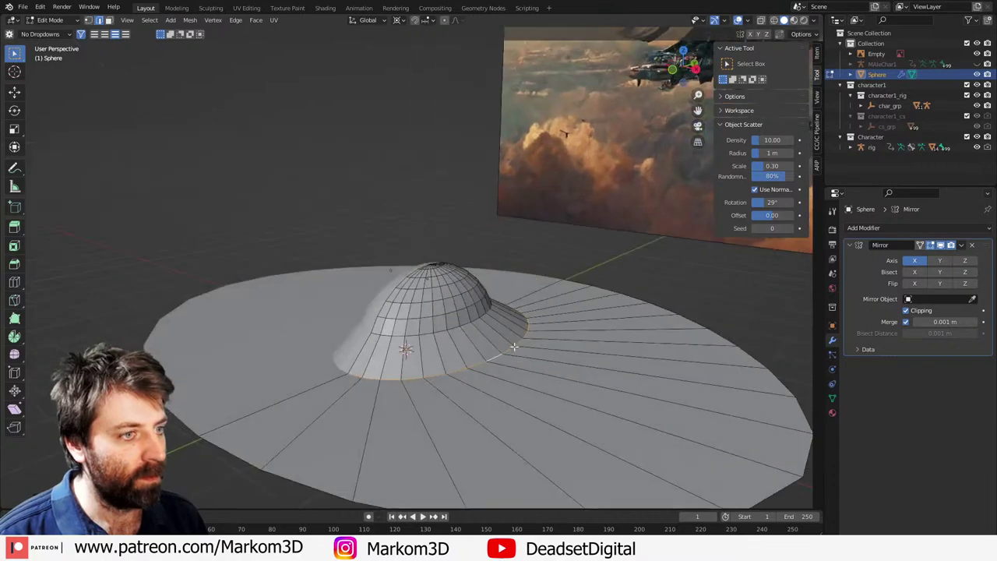
pyautogui.scroll(2, 517, 357)
pyautogui.hotkey('ctrl', 'b')
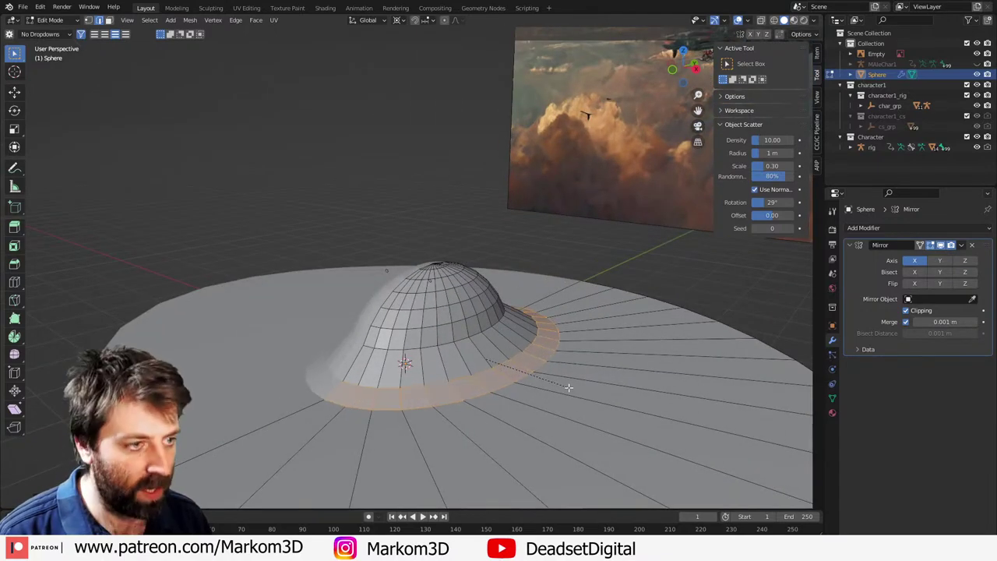
pyautogui.click(577, 391)
# Step: Delete the whole dome-and-brim object and add a cylinder mesh in its place
pyautogui.moveTo(525, 360); pyautogui.dragTo(617, 314, button='middle')
pyautogui.scroll(-2, 470, 337)
pyautogui.press('Tab')
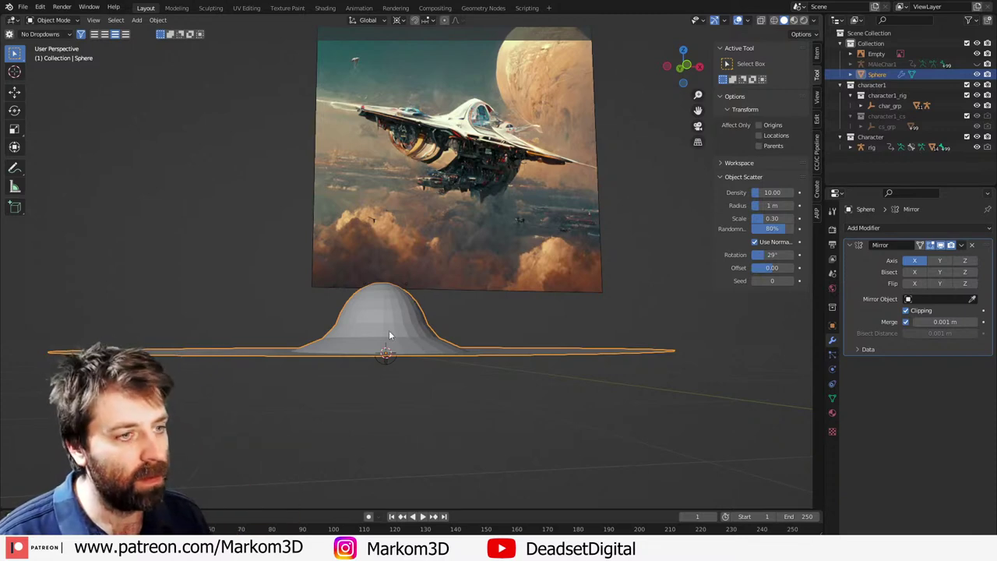
pyautogui.press('Delete')
pyautogui.hotkey('shift', 'a')
pyautogui.moveTo(388, 330)
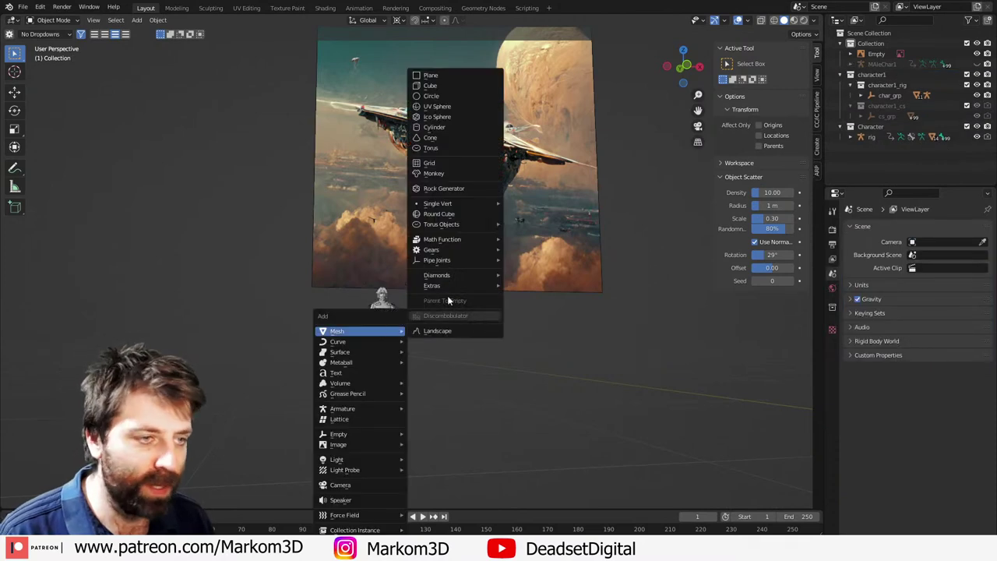
pyautogui.click(435, 127)
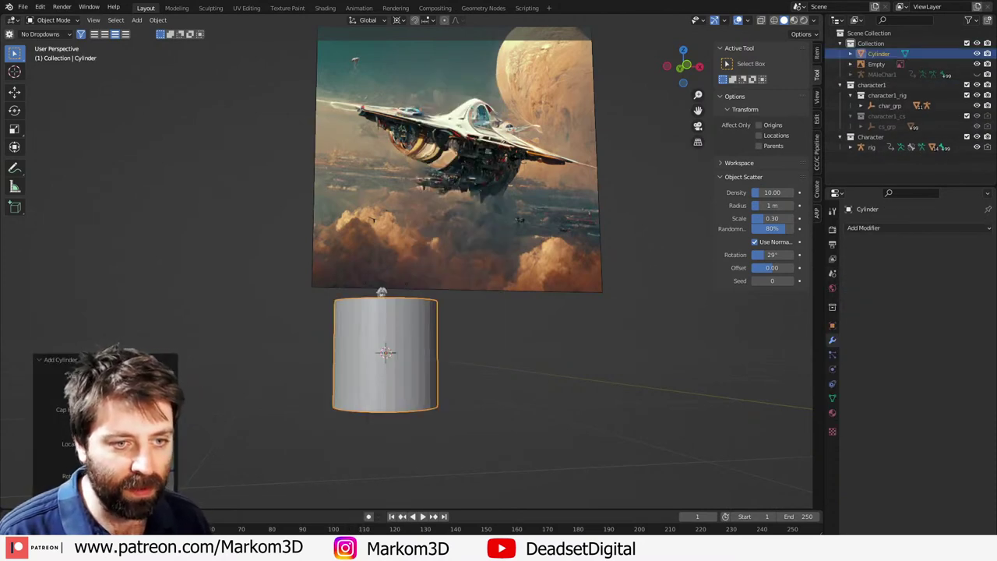
# Step: Rotate the cylinder's mesh 90° about X and move it up so that it encloses the seated character
pyautogui.moveTo(443, 368); pyautogui.dragTo(451, 379, button='middle')
pyautogui.press('Tab')
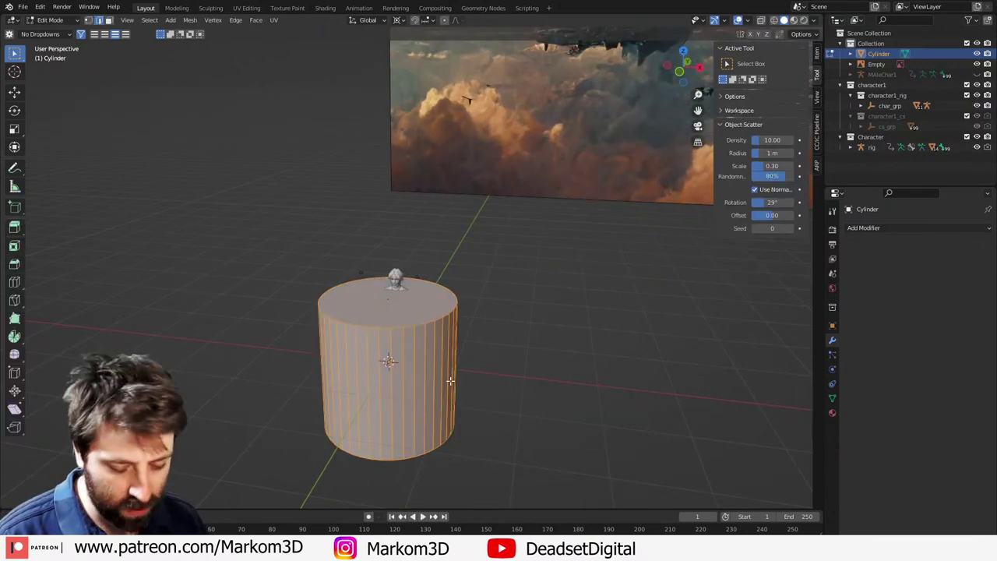
pyautogui.write('rx90')
pyautogui.press('Return')
pyautogui.press('KP_3')
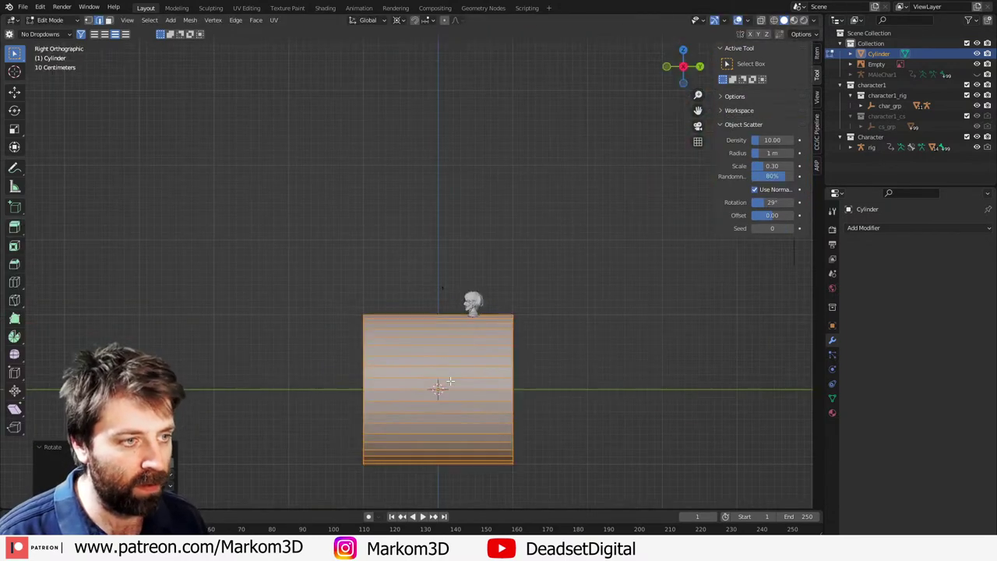
pyautogui.press('g')
pyautogui.click(481, 335)
# Step: Delete the cylinder's two end-cap faces to leave an open tube around the character
pyautogui.moveTo(480, 334); pyautogui.dragTo(556, 350, button='middle')
pyautogui.scroll(-5, 557, 349)
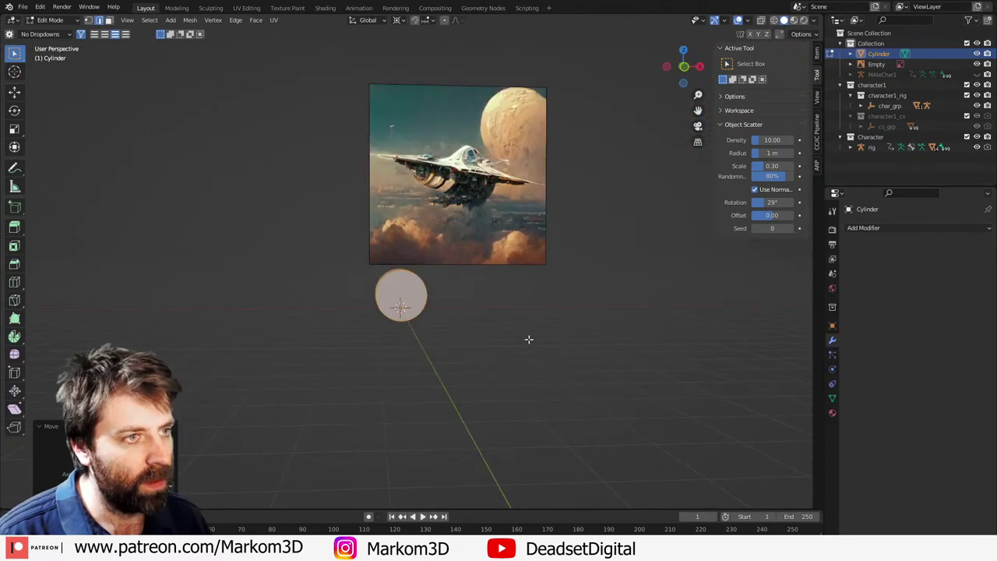
pyautogui.scroll(1, 522, 338)
pyautogui.scroll(4, 523, 338)
pyautogui.moveTo(460, 367); pyautogui.dragTo(495, 361, button='middle')
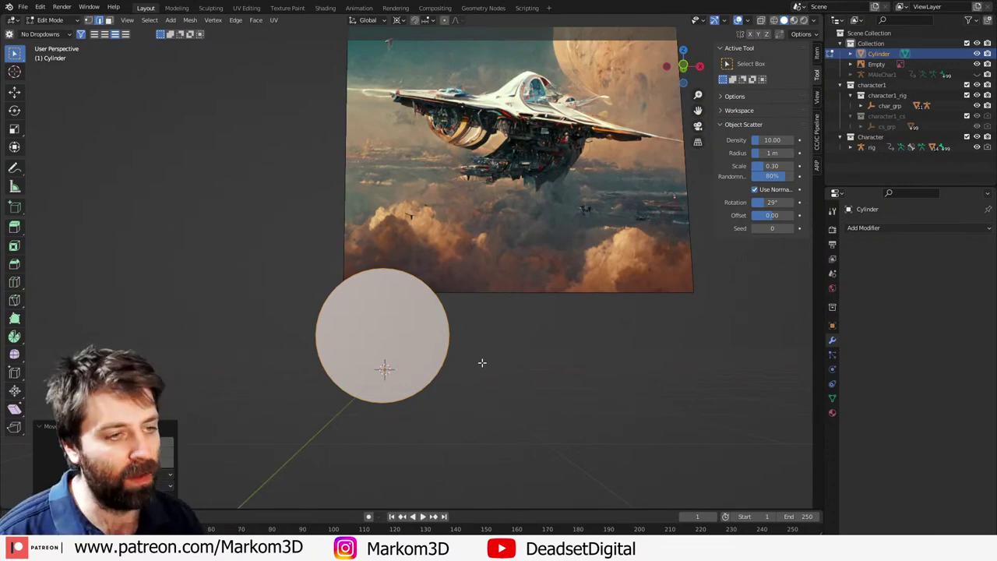
pyautogui.press('3')
pyautogui.moveTo(386, 352); pyautogui.dragTo(252, 340, button='middle')
pyautogui.press('x')
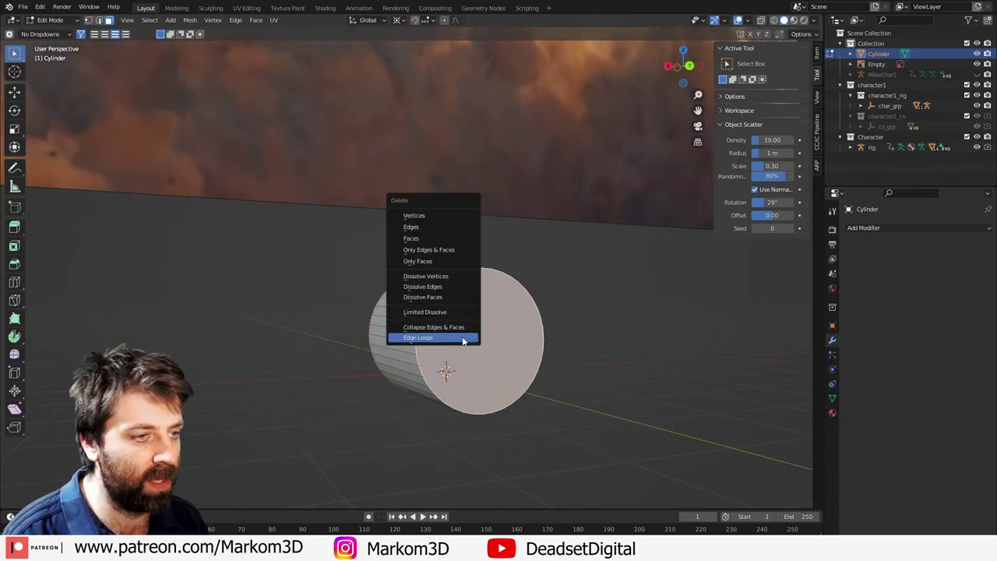
pyautogui.click(437, 238)
pyautogui.moveTo(436, 237); pyautogui.dragTo(376, 283, button='middle')
# Step: Rip the tube along its top and bottom centre edges and delete the half on the negative X side
pyautogui.press('2')
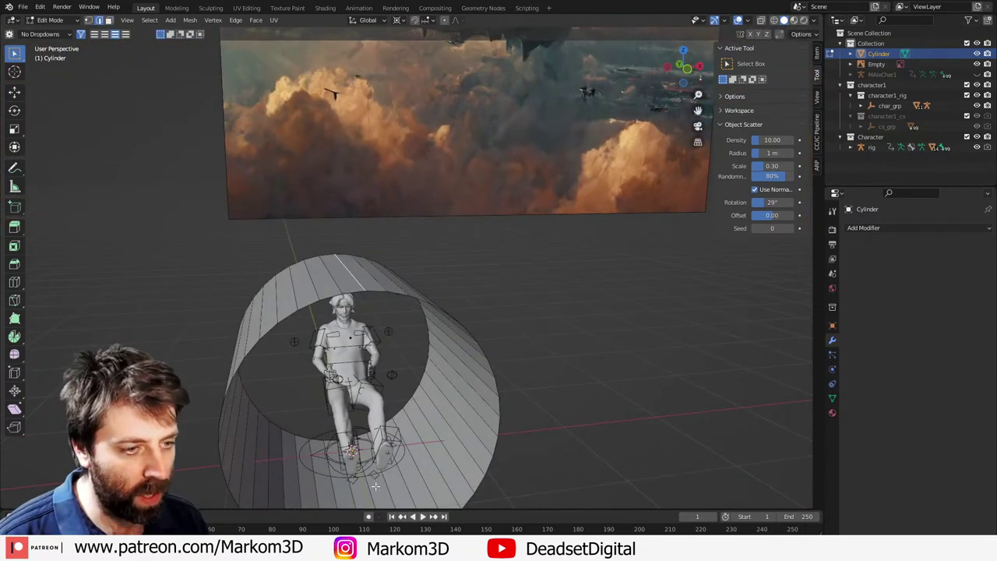
pyautogui.hotkey('alt', 'shift')
pyautogui.scroll(-2, 414, 377)
pyautogui.keyDown('shift'); pyautogui.moveTo(414, 377); pyautogui.dragTo(407, 343, button='middle'); pyautogui.keyUp('shift')
pyautogui.moveTo(407, 342); pyautogui.dragTo(390, 339, button='middle')
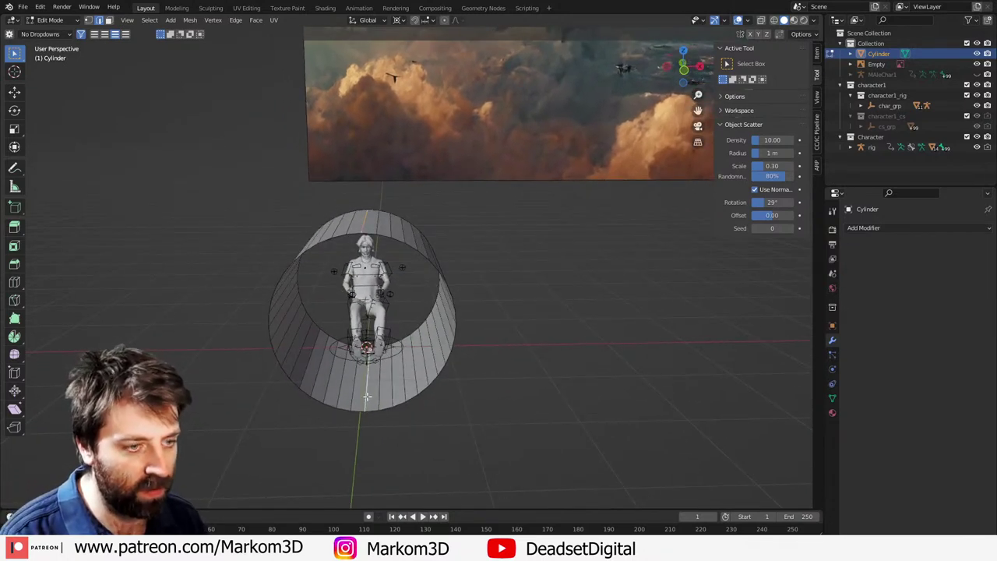
pyautogui.press('c')
pyautogui.rightClick(387, 429)
pyautogui.press('v')
pyautogui.rightClick(425, 420)
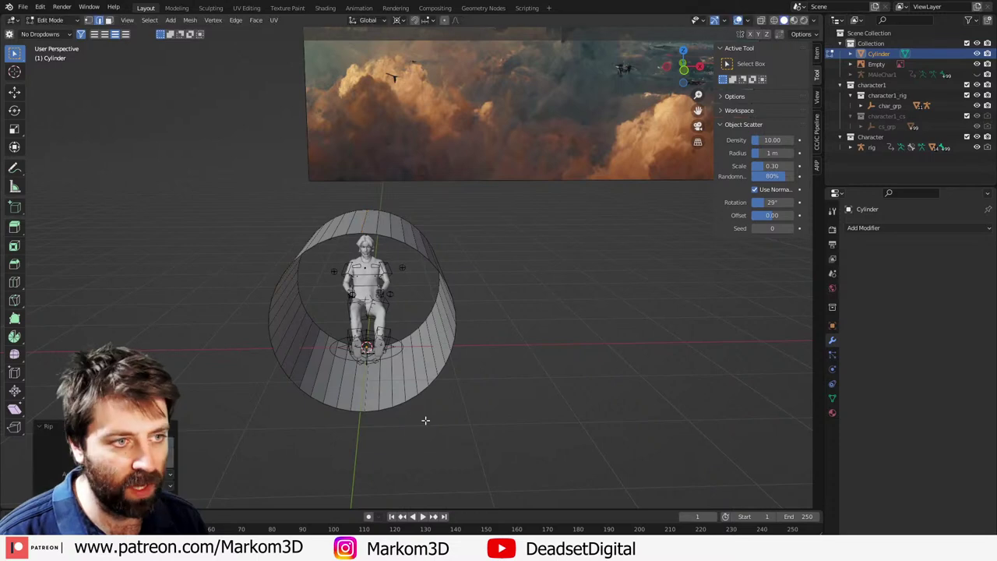
pyautogui.press('x')
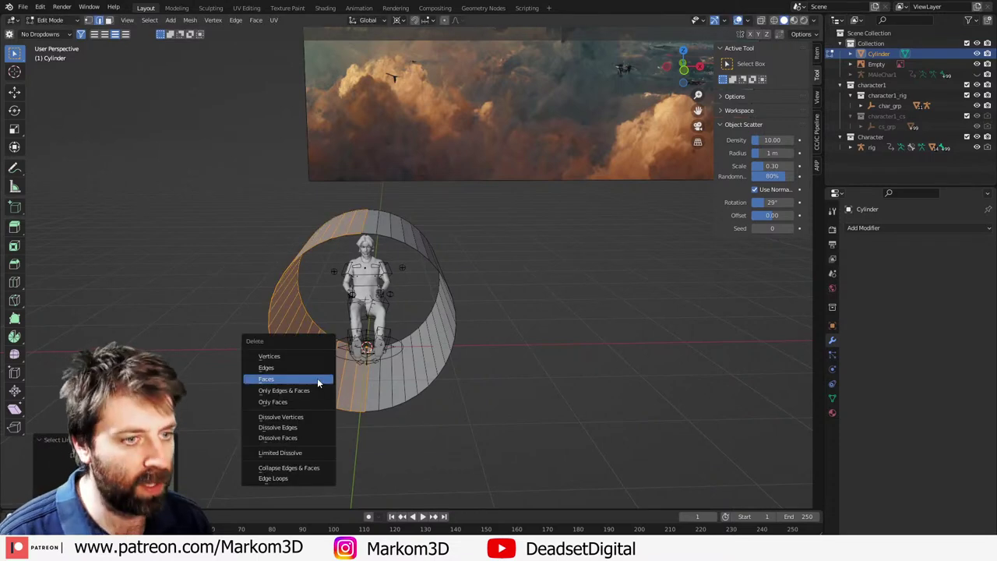
pyautogui.click(323, 356)
# Step: Add an X-axis Mirror modifier with clipping to the half tube and delete its bottom face strip at the centre line
pyautogui.click(877, 228)
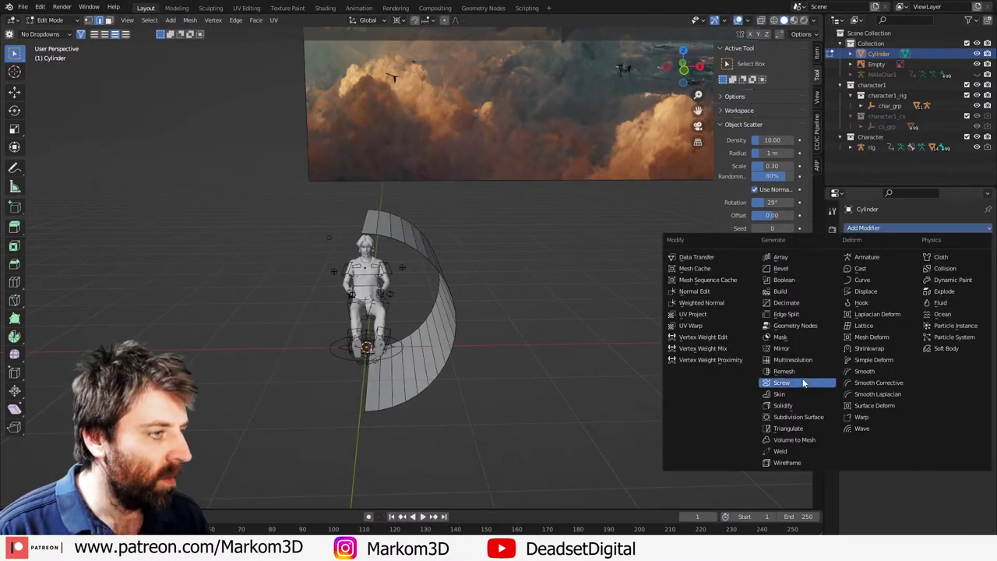
pyautogui.click(787, 350)
pyautogui.moveTo(582, 368); pyautogui.dragTo(647, 271, button='middle')
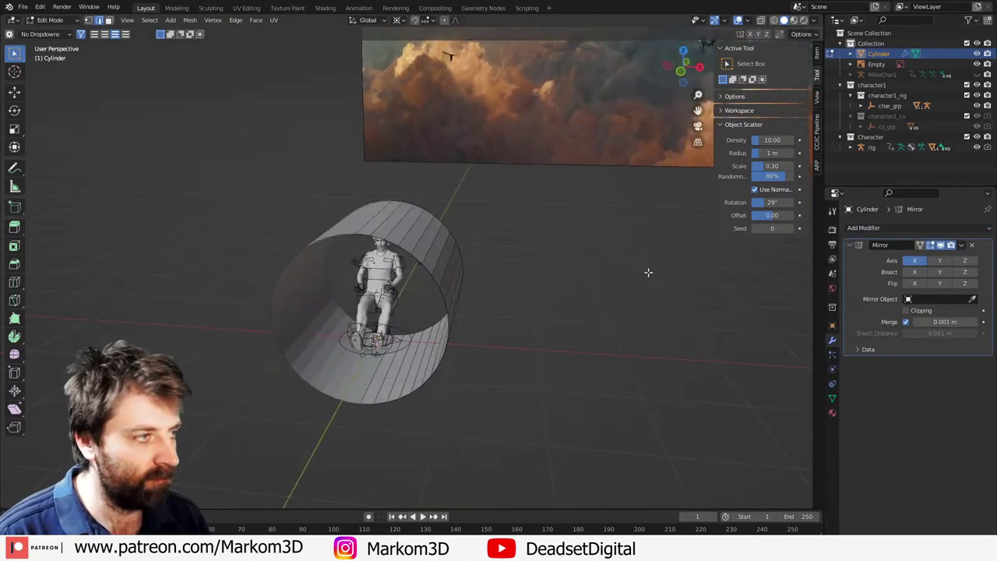
pyautogui.press('x')
pyautogui.click(366, 385)
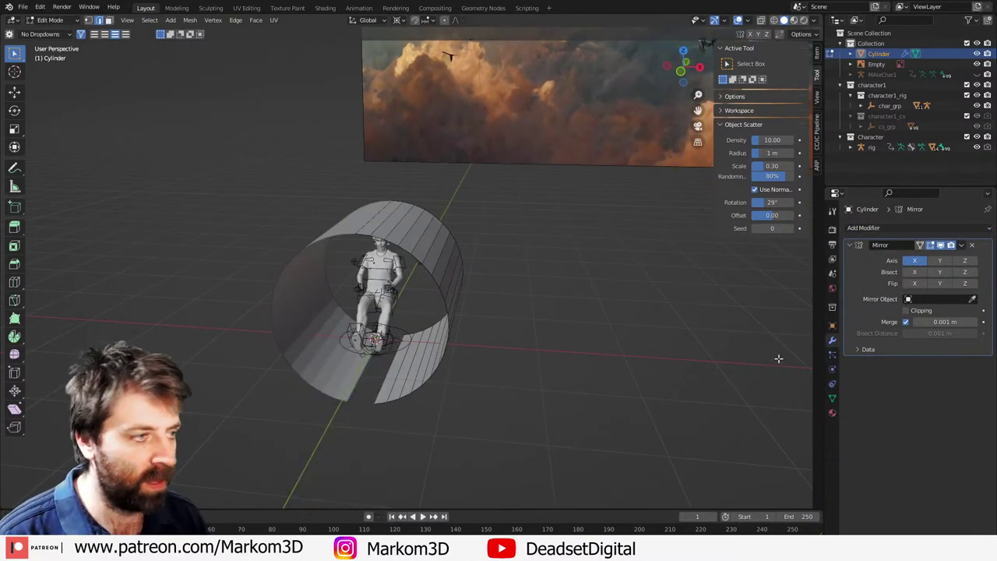
# Step: Pull the tube's lengthwise side edge outward in the front view using Smooth proportional editing with a 1 m size
pyautogui.moveTo(422, 352); pyautogui.dragTo(396, 326, button='middle')
pyautogui.moveTo(416, 289); pyautogui.dragTo(433, 315, button='middle')
pyautogui.scroll(-3, 472, 224)
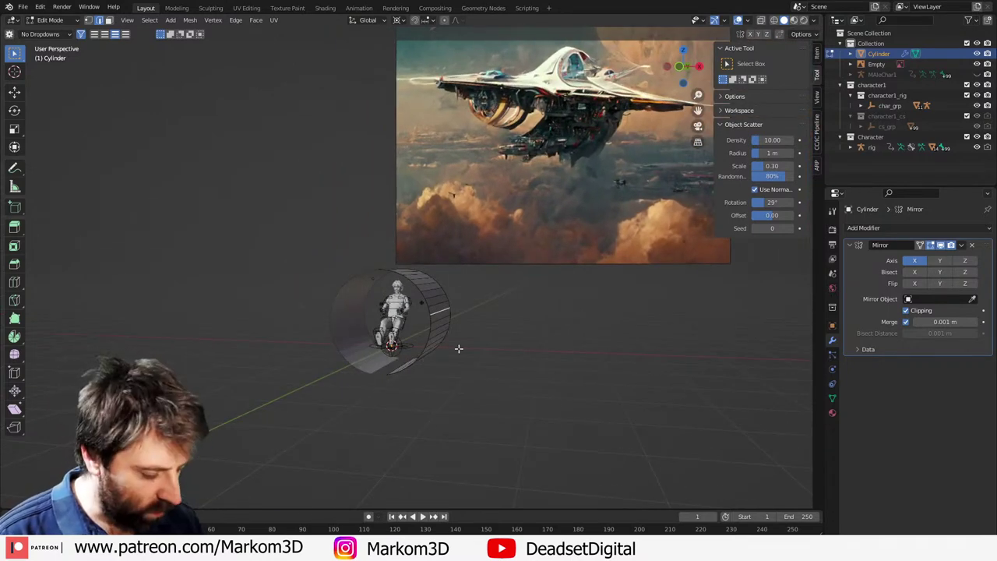
pyautogui.press('KP_3')
pyautogui.press('KP_1')
pyautogui.scroll(4, 459, 349)
pyautogui.moveTo(458, 349); pyautogui.dragTo(498, 376, button='middle')
pyautogui.press('KP_1')
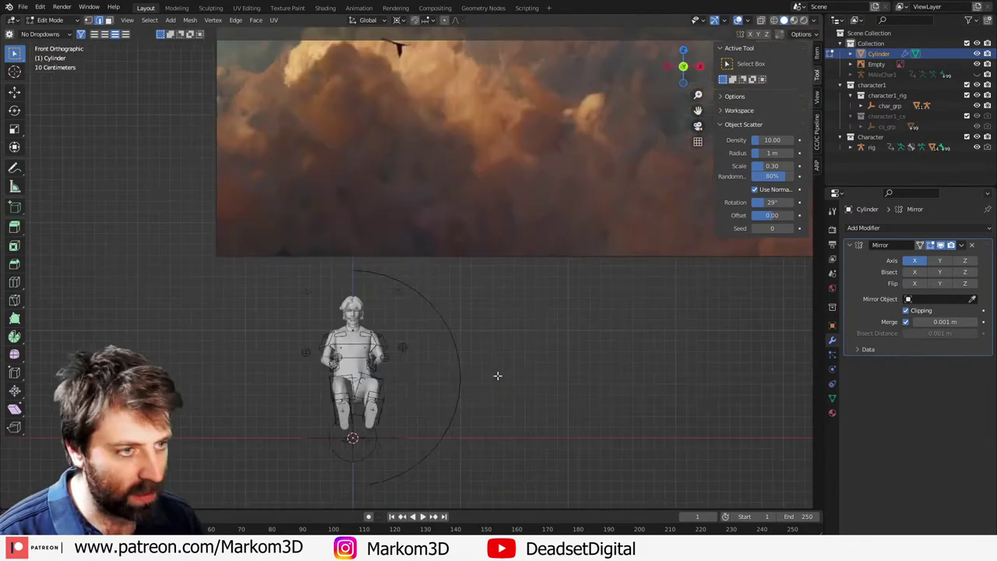
pyautogui.press('g')
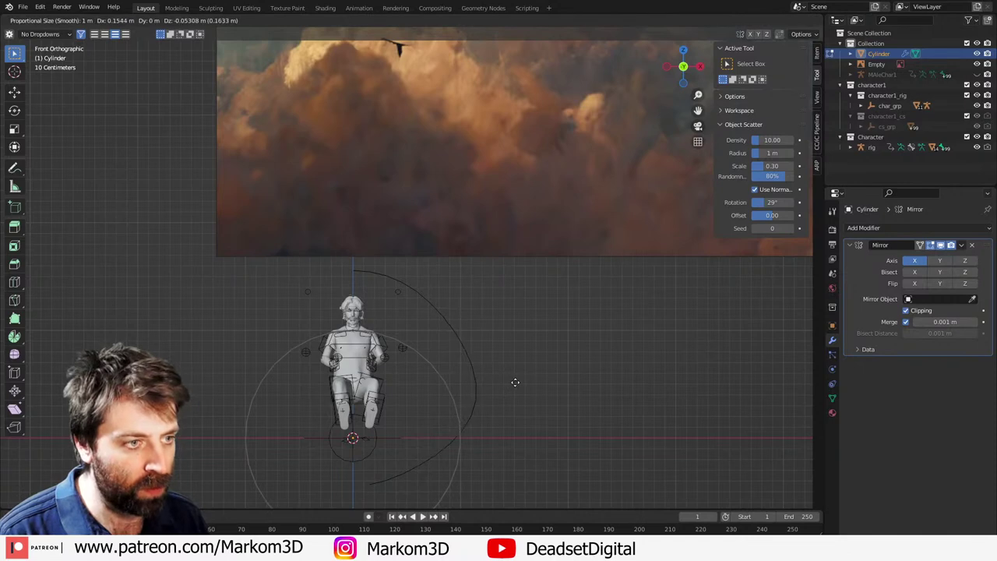
pyautogui.click(580, 384)
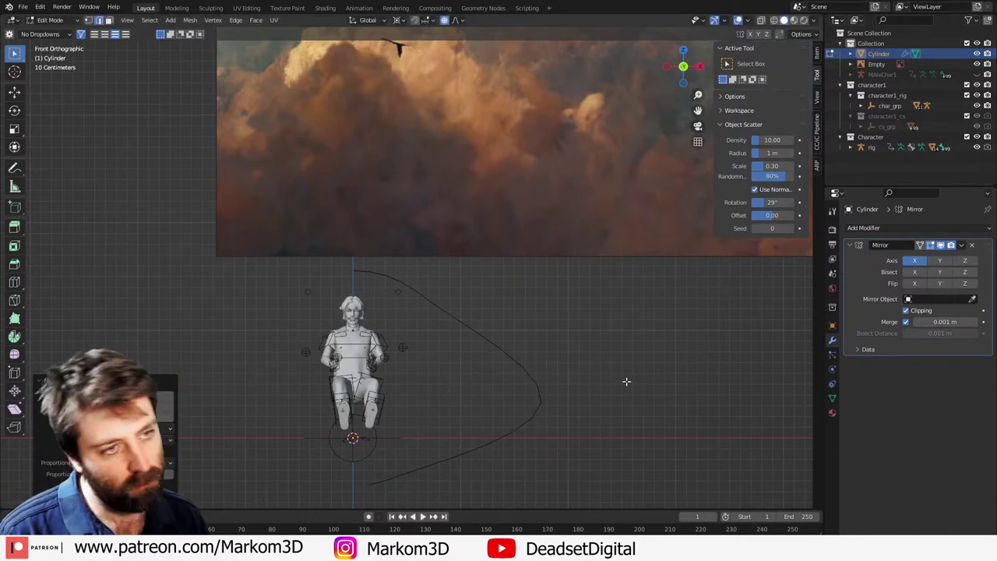
# Step: Delete the face strips below the shell's widest side edge and the detached lower part, keeping only the upper arch
pyautogui.scroll(-3, 568, 366)
pyautogui.keyDown('shift'); pyautogui.moveTo(496, 271); pyautogui.dragTo(421, 421, button='middle'); pyautogui.keyUp('shift')
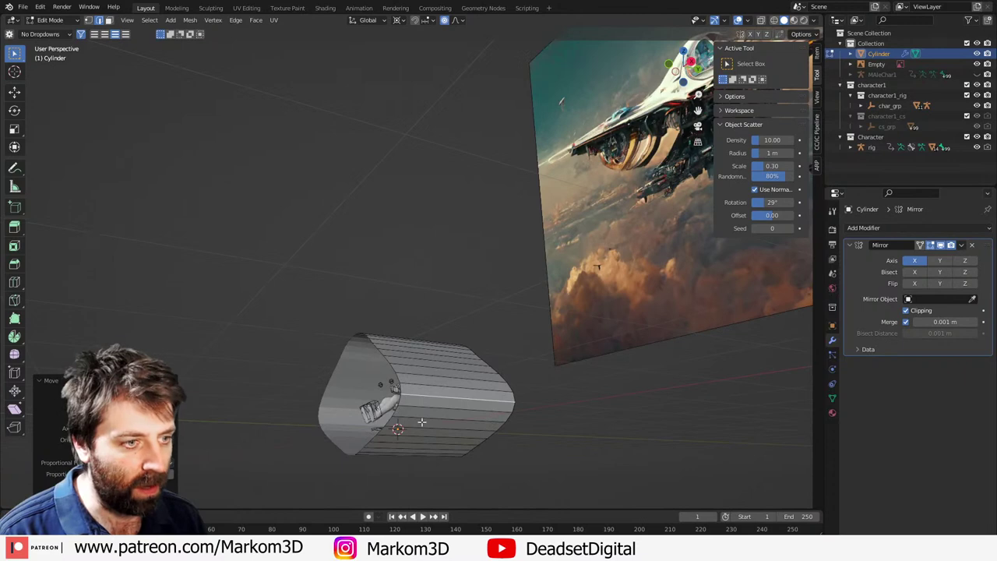
pyautogui.keyDown('alt'); pyautogui.click(431, 409); pyautogui.keyUp('alt')
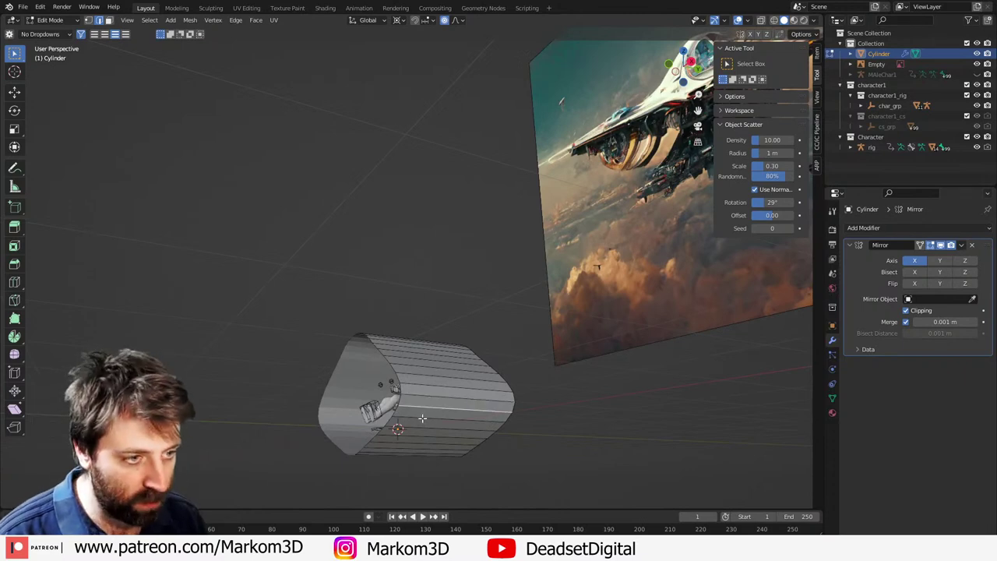
pyautogui.keyDown('alt'); pyautogui.keyDown('shift'); pyautogui.click(421, 429); pyautogui.keyUp('shift'); pyautogui.keyUp('alt')
pyautogui.press('1')
pyautogui.moveTo(446, 435); pyautogui.dragTo(441, 444, button='middle')
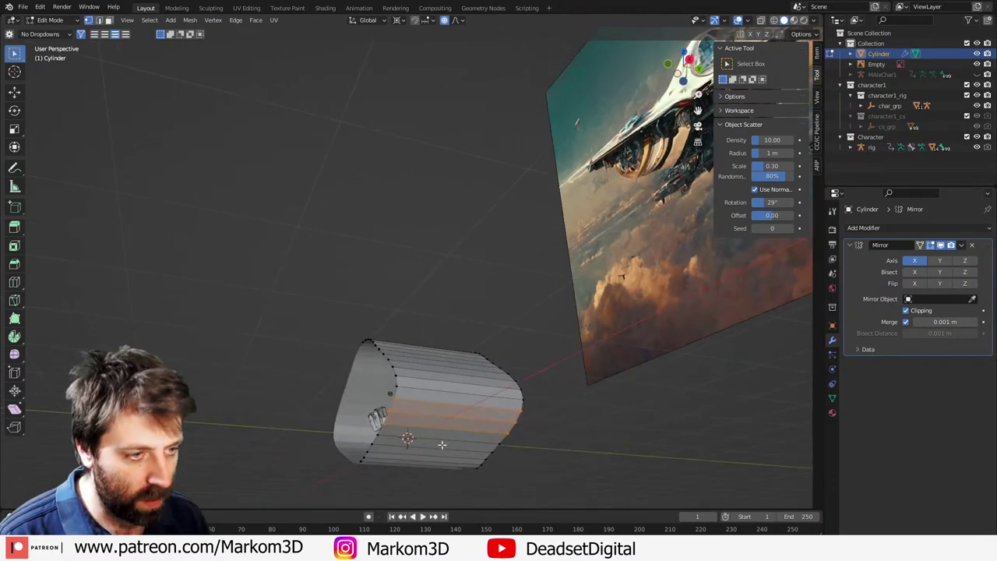
pyautogui.press('x')
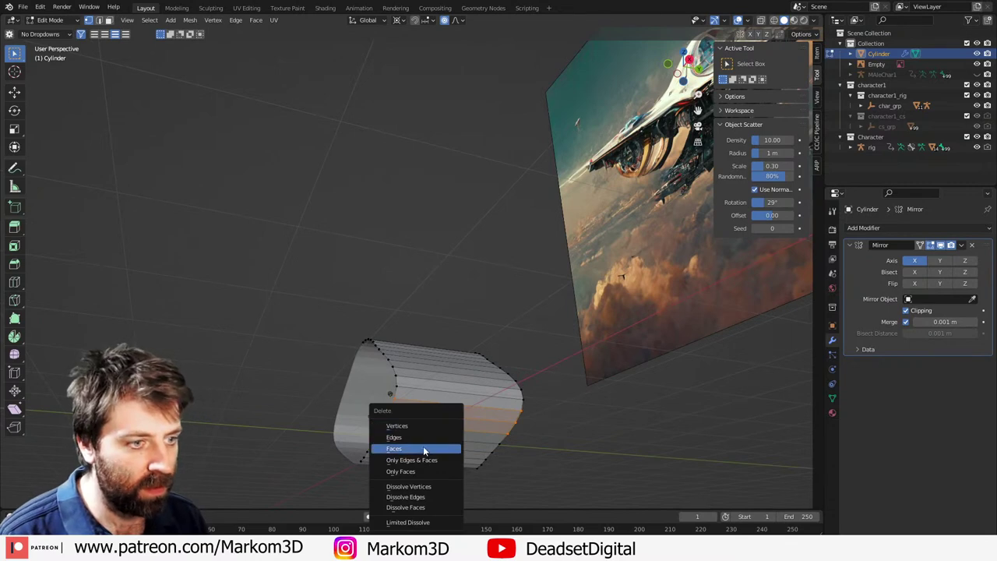
pyautogui.click(423, 447)
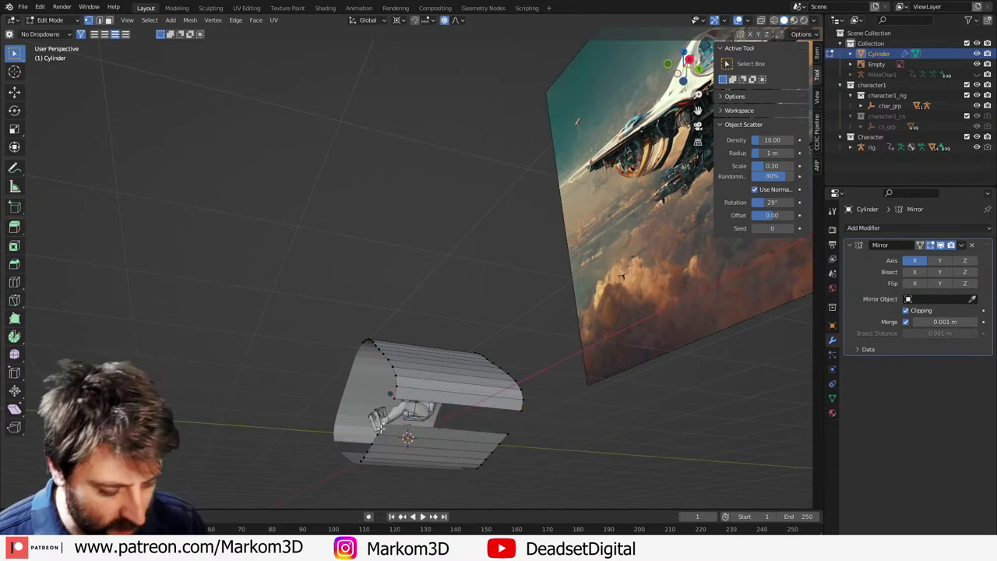
pyautogui.press('x')
pyautogui.click(330, 406)
pyautogui.moveTo(330, 406); pyautogui.dragTo(418, 404, button='middle')
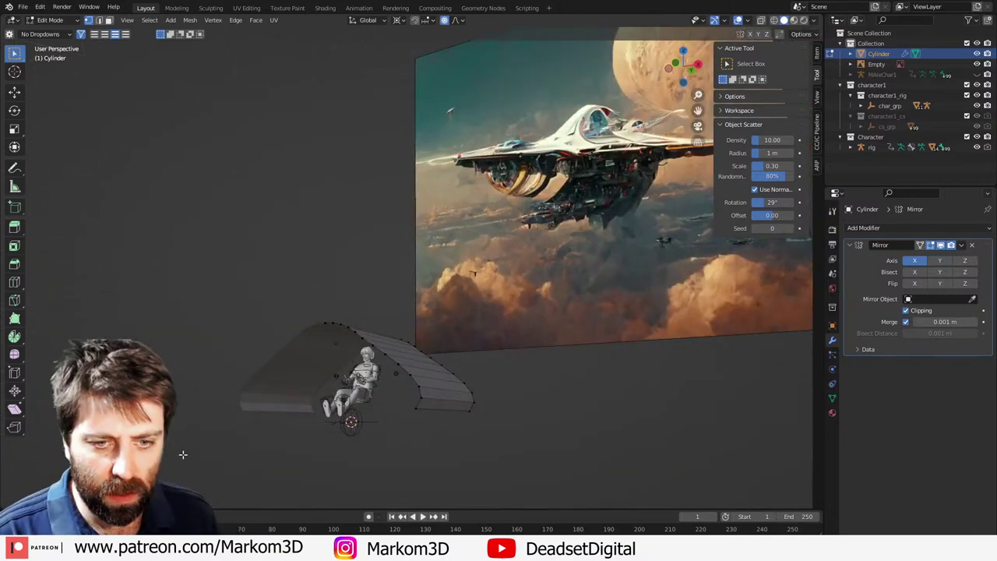
pyautogui.moveTo(385, 441); pyautogui.dragTo(435, 424, button='middle')
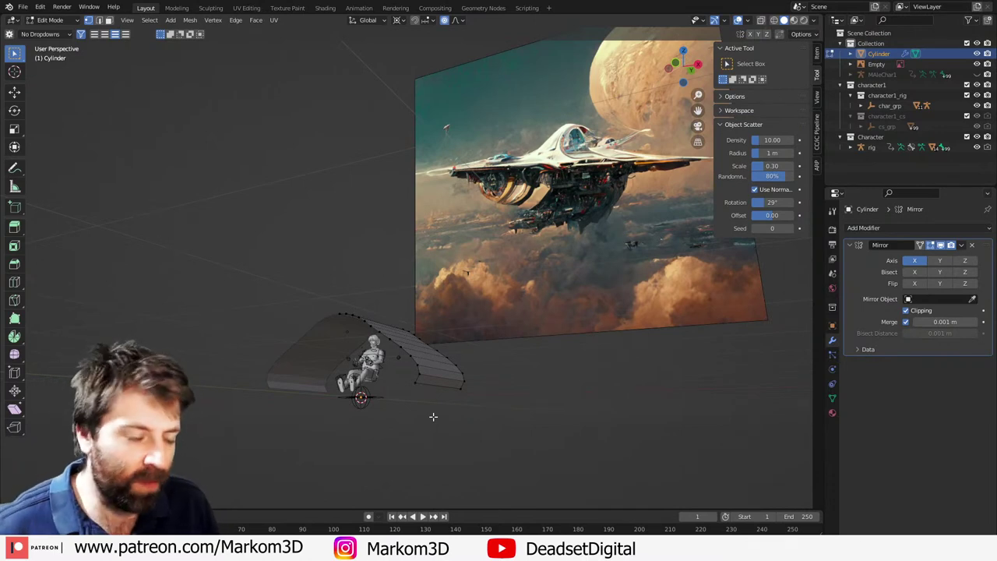
pyautogui.moveTo(444, 415)
pyautogui.mouseDown(button='middle')
pyautogui.moveTo(434, 402)
pyautogui.moveTo(449, 400)
pyautogui.mouseUp(button='middle')
pyautogui.press('Tab')
pyautogui.press('Tab')
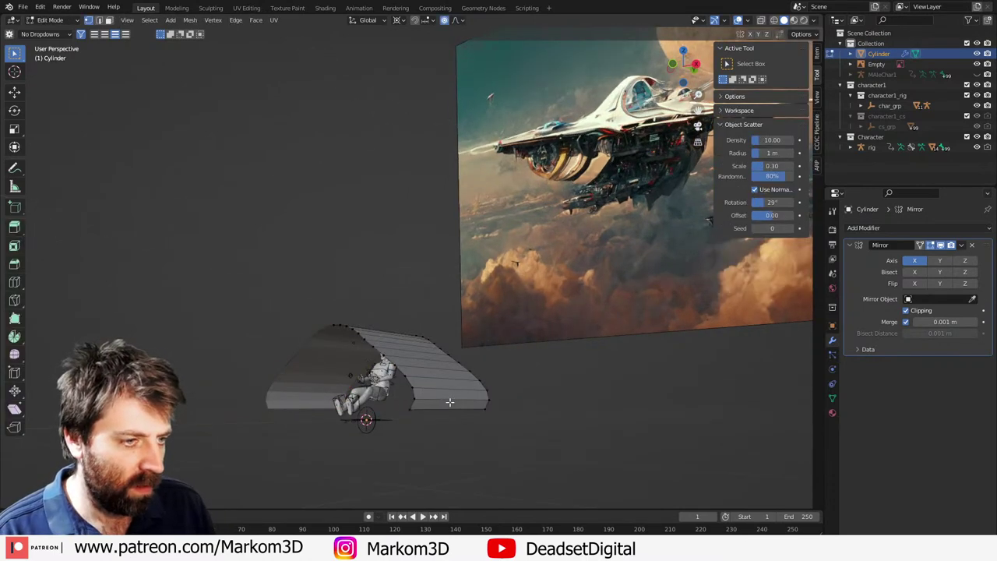
pyautogui.press('Tab')
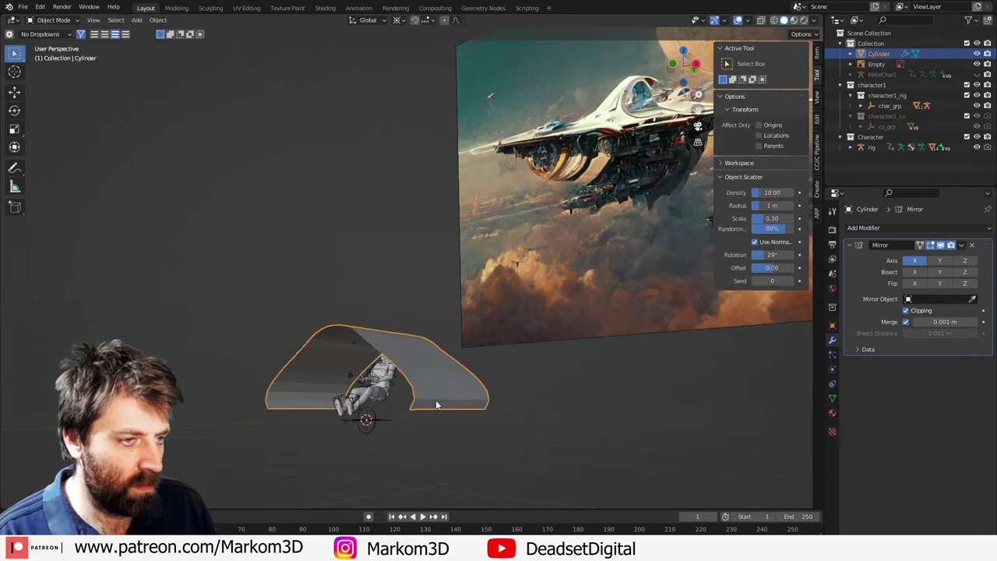
pyautogui.press('h')
pyautogui.hotkey('alt', 'h')
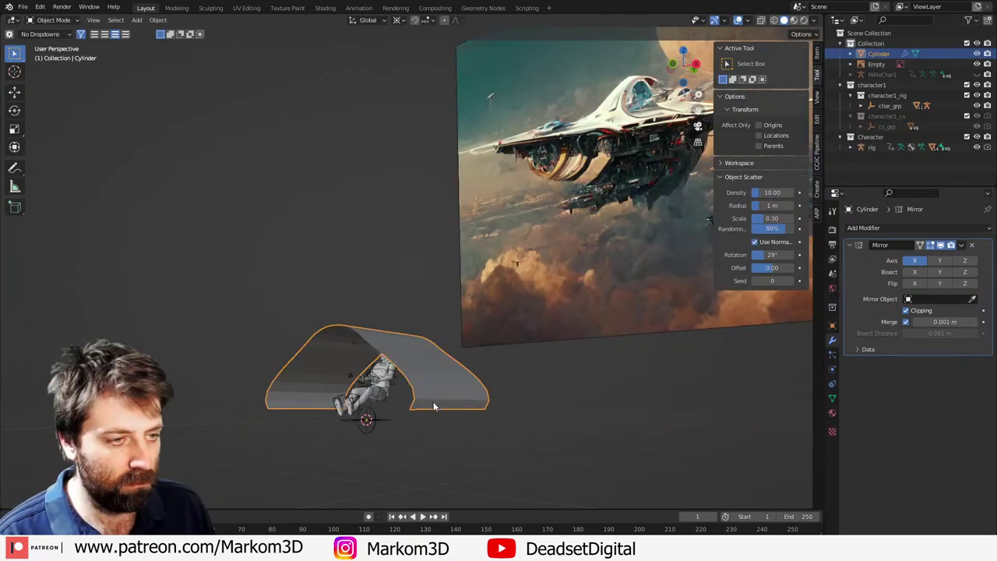
# Step: Extrude the arch's lower side edge outward in the front view to form a flared strip
pyautogui.press('Tab')
pyautogui.press('KP_3')
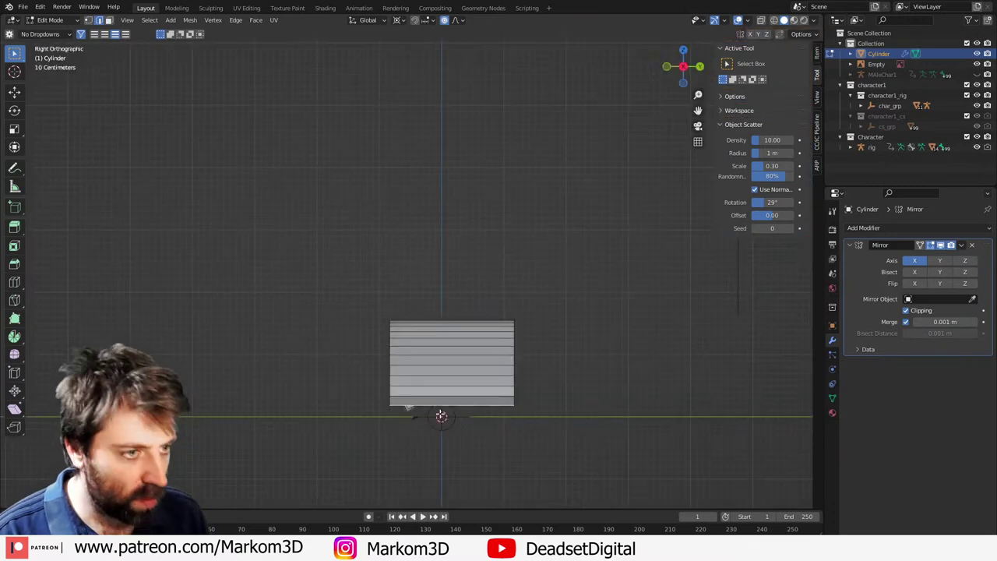
pyautogui.press('KP_1')
pyautogui.press('g')
pyautogui.rightClick(484, 407)
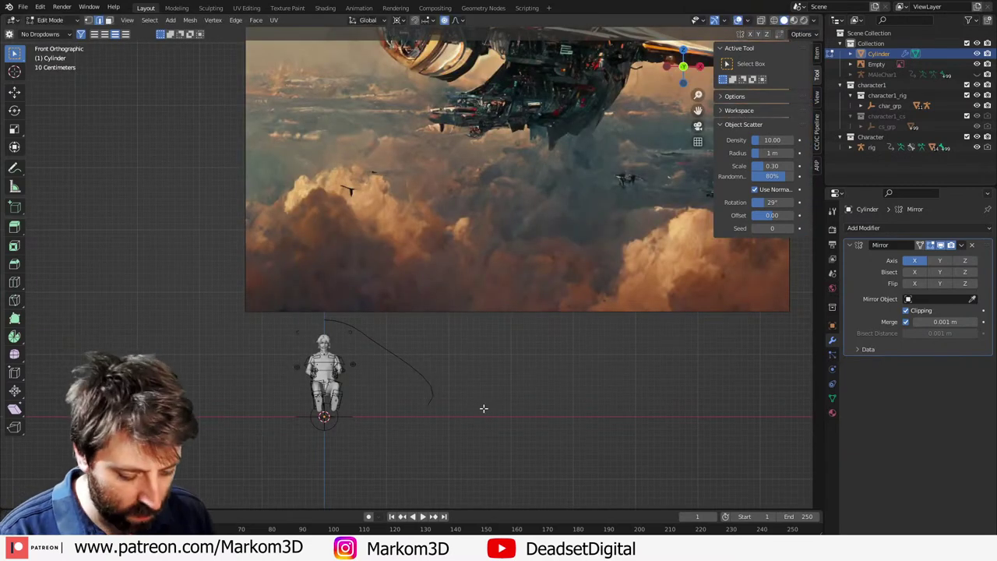
pyautogui.press('e')
pyautogui.click(530, 397)
pyautogui.moveTo(531, 398); pyautogui.dragTo(460, 405, button='middle')
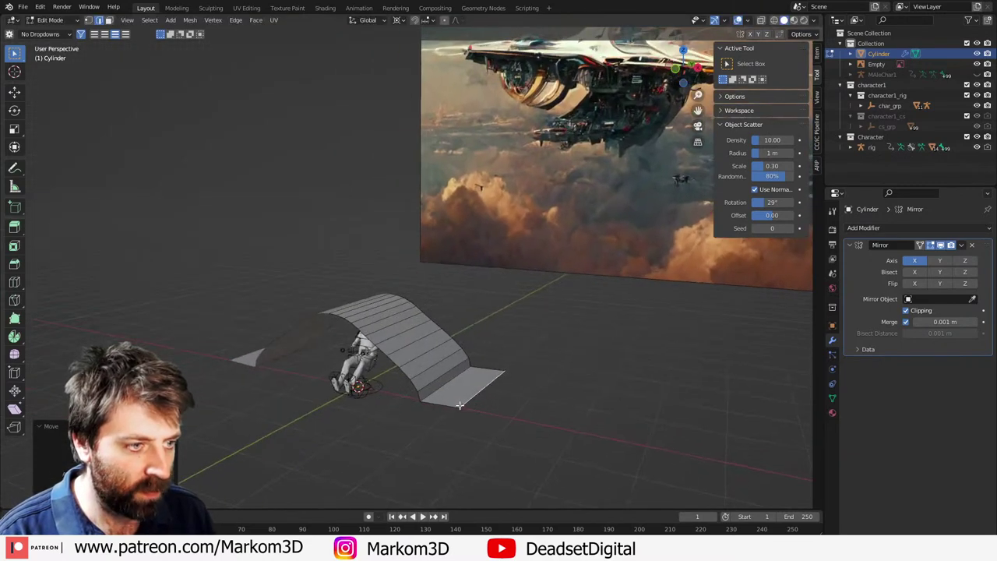
# Step: Delete the edge loop at the fold beside the flared strip and slide the adjoining edge along the surface
pyautogui.press('x')
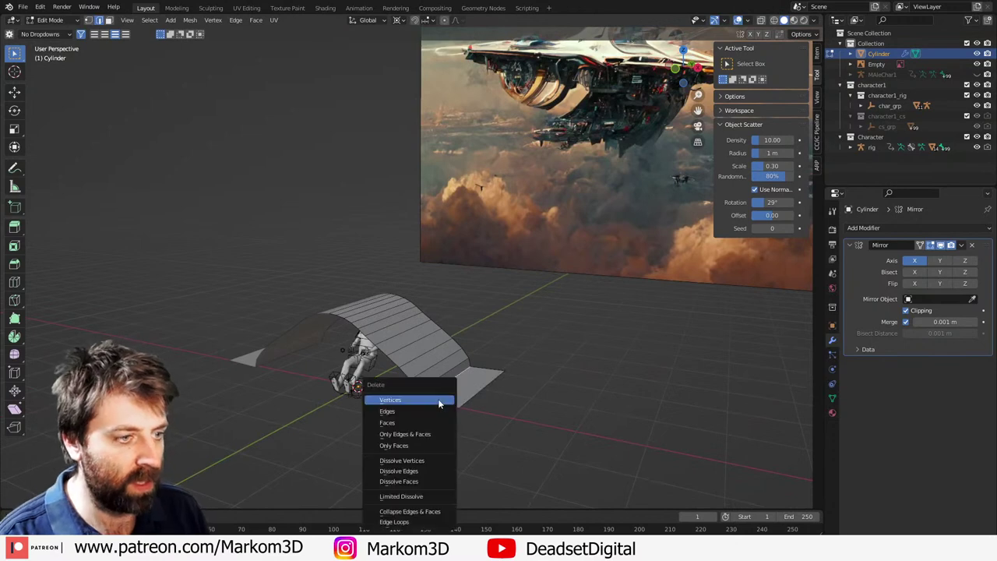
pyautogui.click(428, 521)
pyautogui.moveTo(430, 436); pyautogui.dragTo(471, 417, button='middle')
pyautogui.click(432, 389)
pyautogui.moveTo(466, 373); pyautogui.dragTo(441, 397, button='middle')
pyautogui.press('x')
pyautogui.click(436, 384)
pyautogui.hotkey('ctrl', 'z')
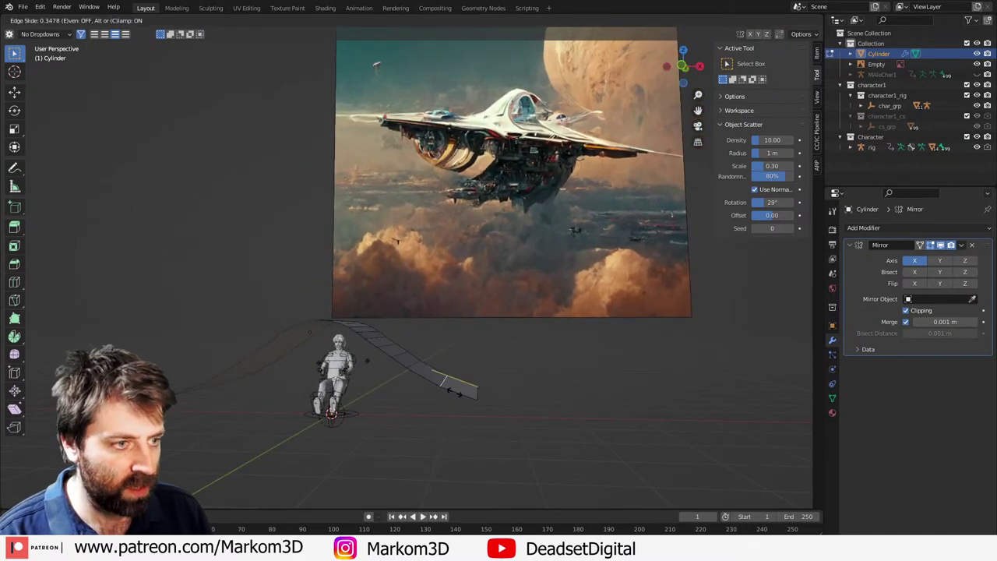
pyautogui.press('Tab')
pyautogui.moveTo(442, 385); pyautogui.dragTo(589, 386, button='middle')
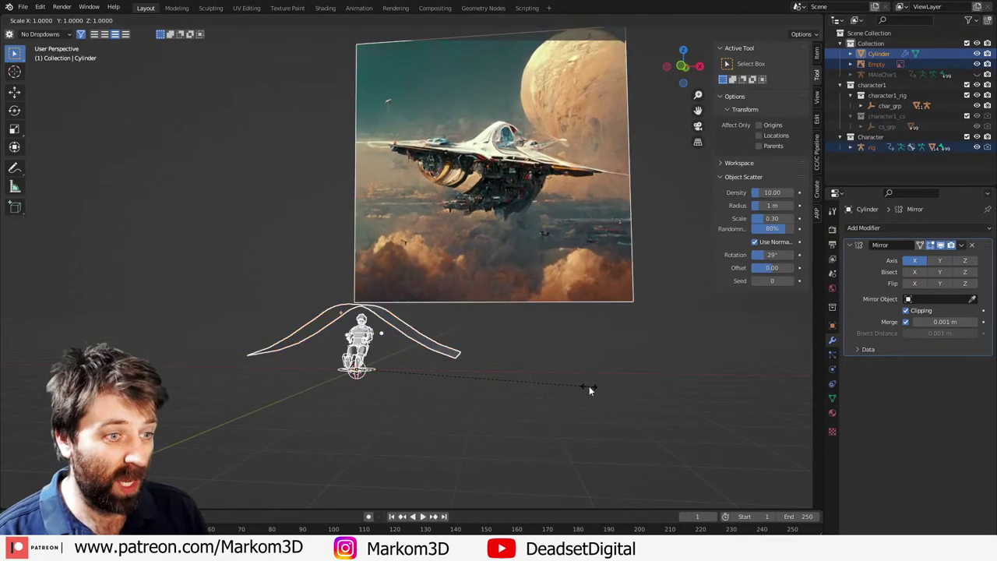
pyautogui.press('s')
pyautogui.press('x')
pyautogui.rightClick(556, 394)
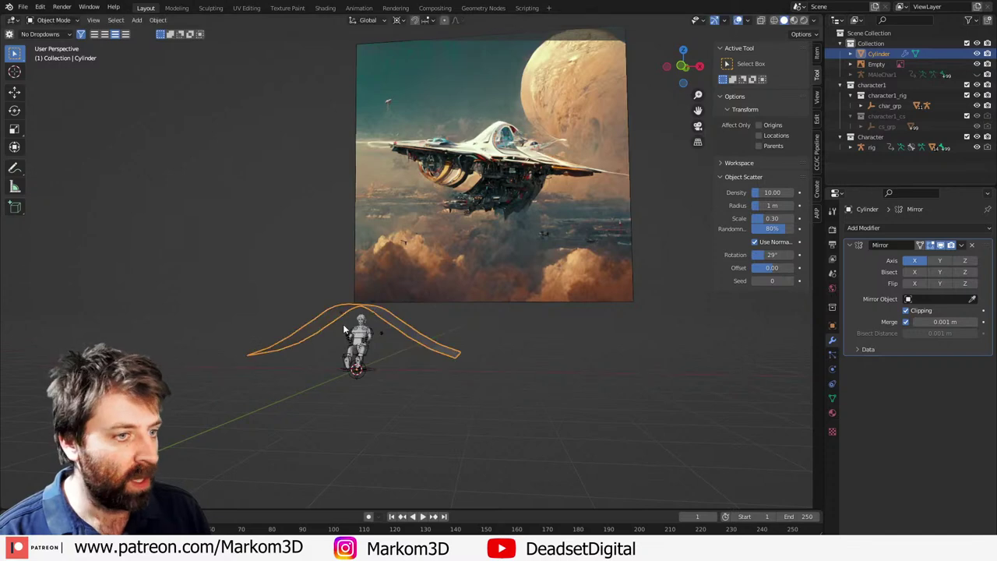
# Step: Show the selectability toggles in the Outliner and make the Character collection and the Empty reference image unselectable
pyautogui.click(884, 138)
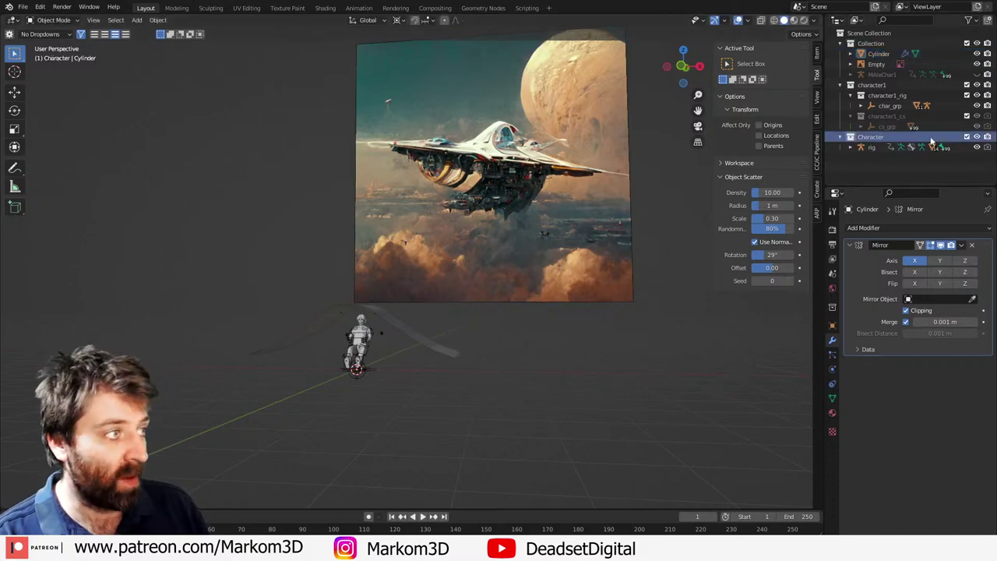
pyautogui.click(970, 22)
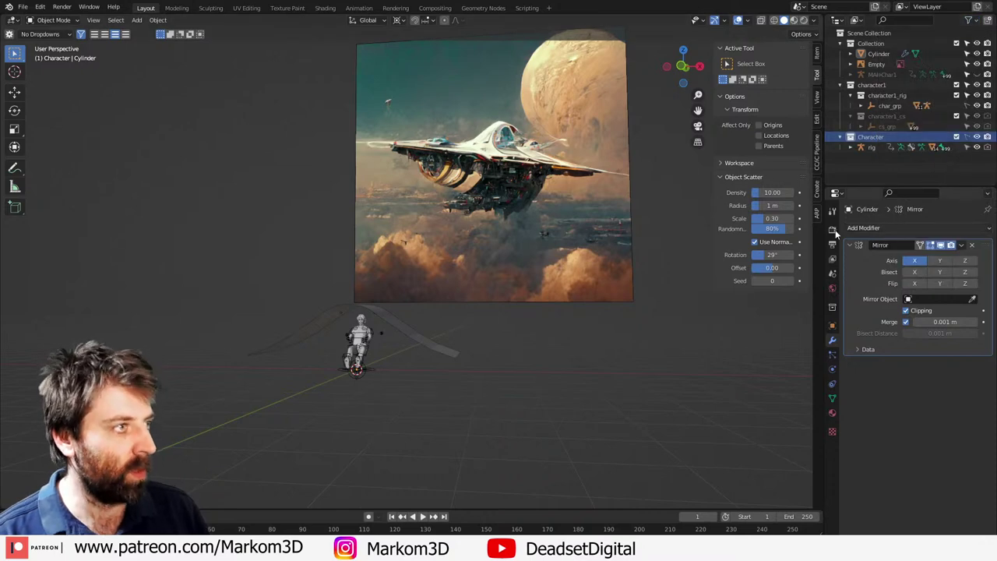
pyautogui.click(484, 290)
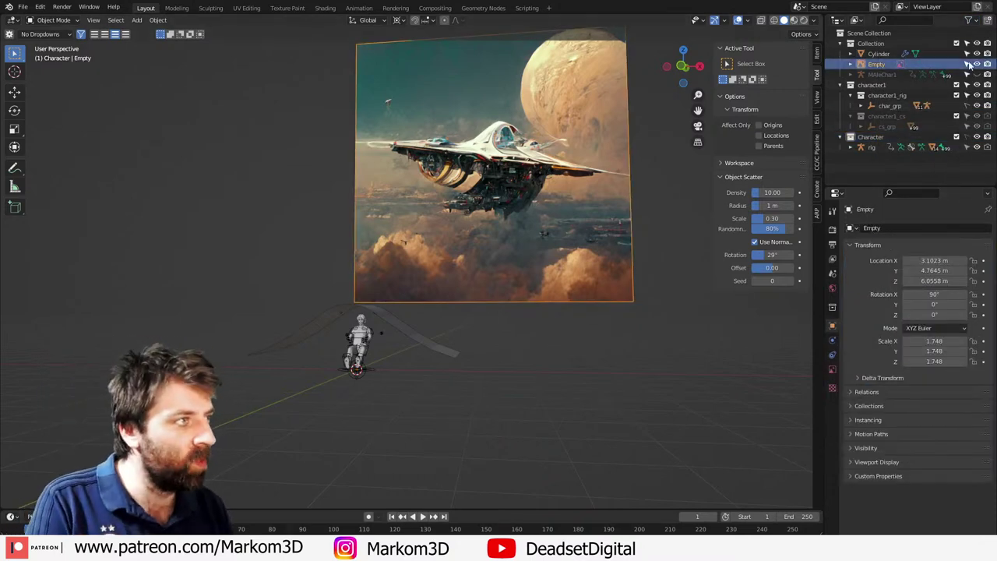
pyautogui.click(439, 350)
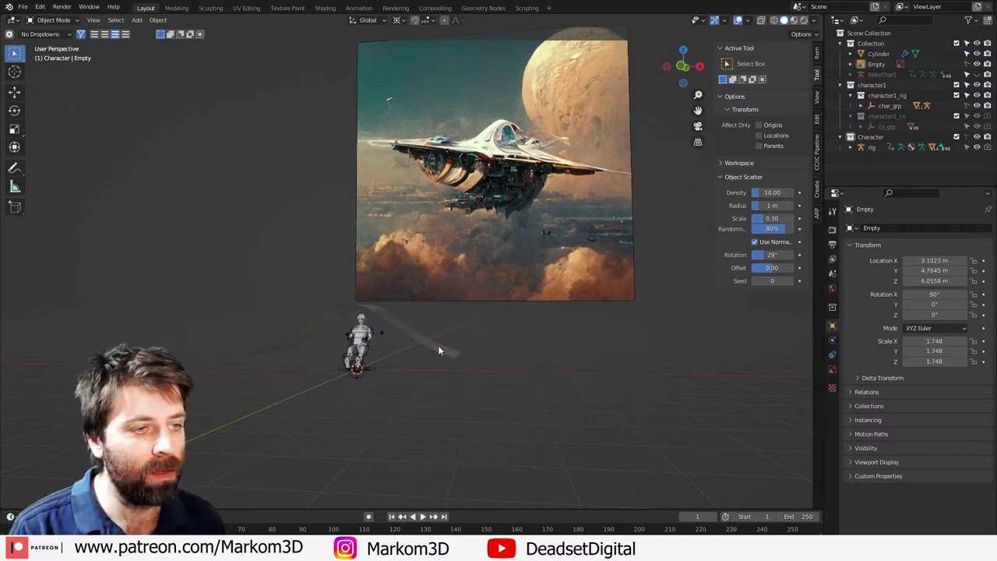
# Step: Scale the entire Cylinder shell mesh narrower along the X axis
pyautogui.click(438, 350)
pyautogui.moveTo(439, 350); pyautogui.dragTo(479, 381, button='middle')
pyautogui.press('Tab')
pyautogui.scroll(1, 479, 383)
pyautogui.press('a')
pyautogui.press('s')
pyautogui.rightClick(511, 397)
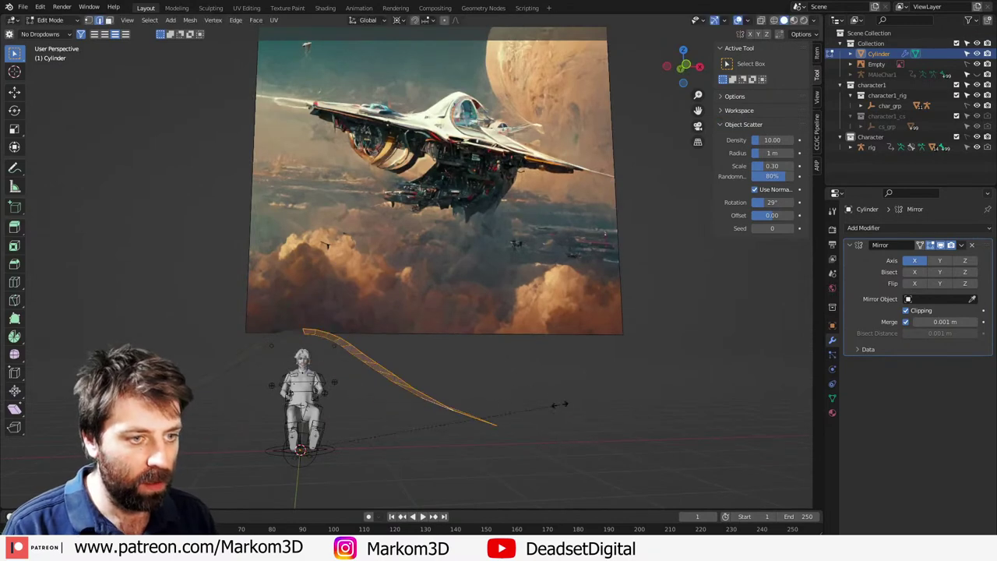
pyautogui.press('s')
pyautogui.press('x')
pyautogui.click(436, 408)
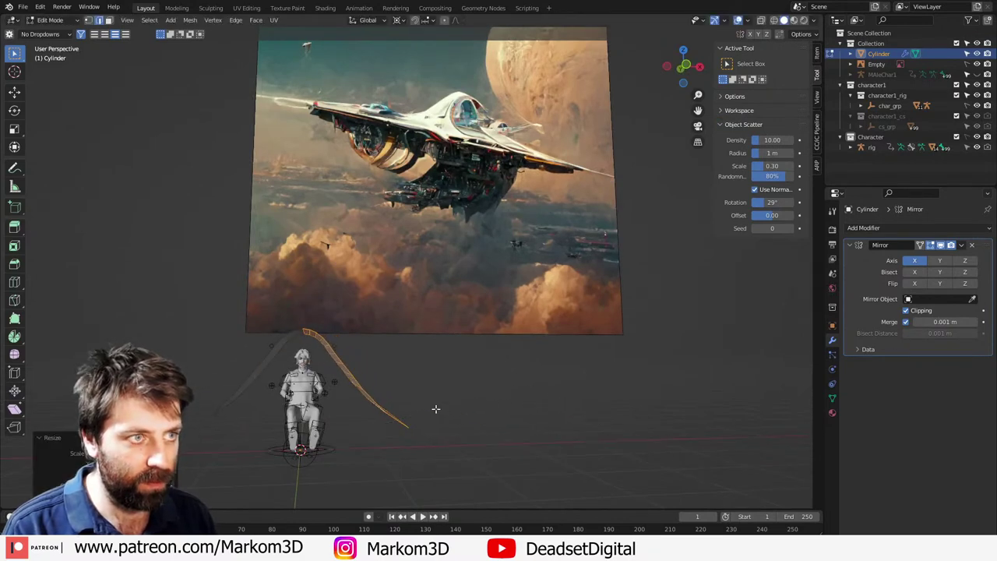
pyautogui.moveTo(436, 408); pyautogui.dragTo(460, 397, button='middle')
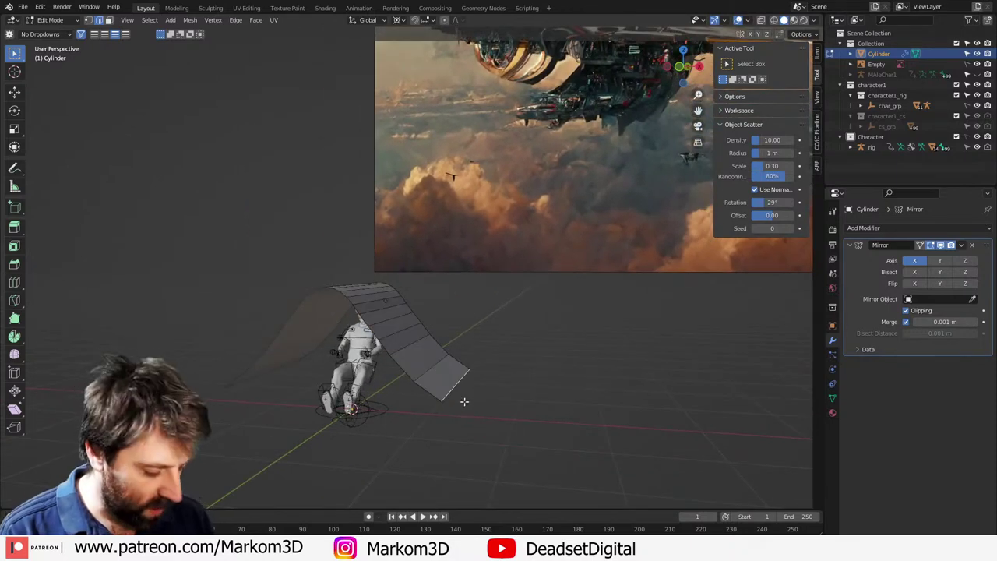
# Step: Extrude the shell's outer lower edge sideways in the front view to form a long, nearly flat wing
pyautogui.press('KP_3')
pyautogui.press('KP_1')
pyautogui.press('r')
pyautogui.rightClick(541, 409)
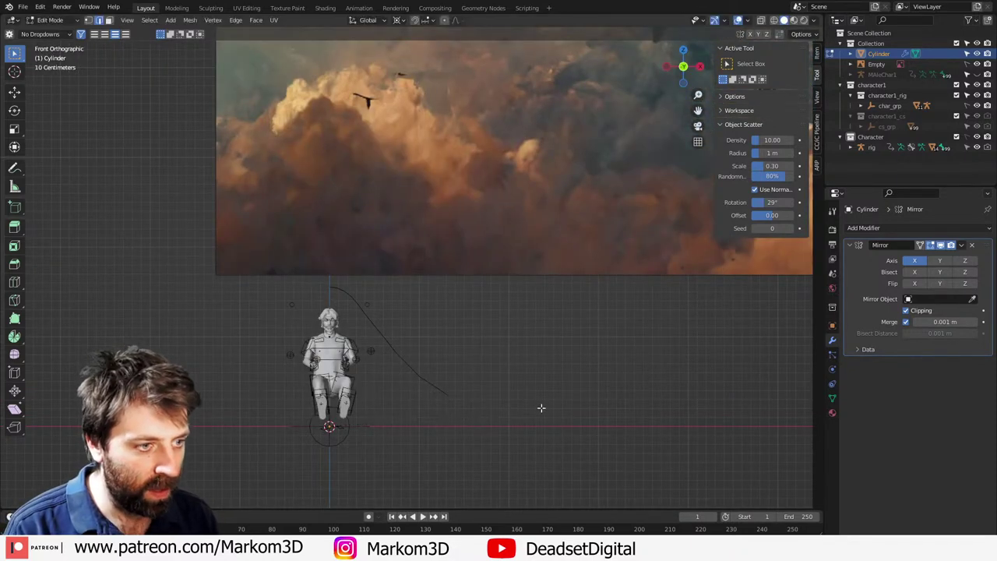
pyautogui.press('e')
pyautogui.click(591, 408)
pyautogui.scroll(-3, 550, 401)
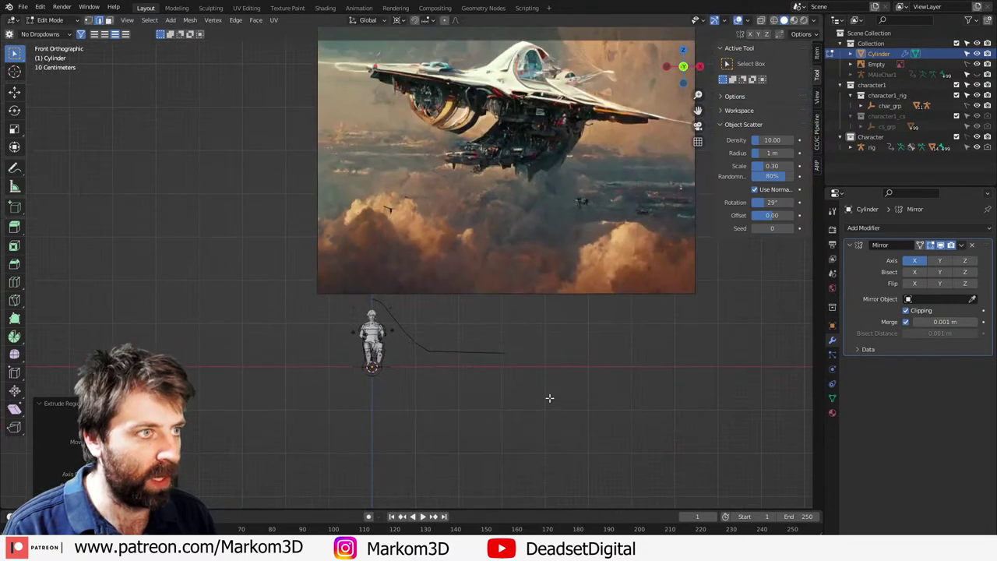
pyautogui.moveTo(549, 414); pyautogui.dragTo(441, 450, button='middle')
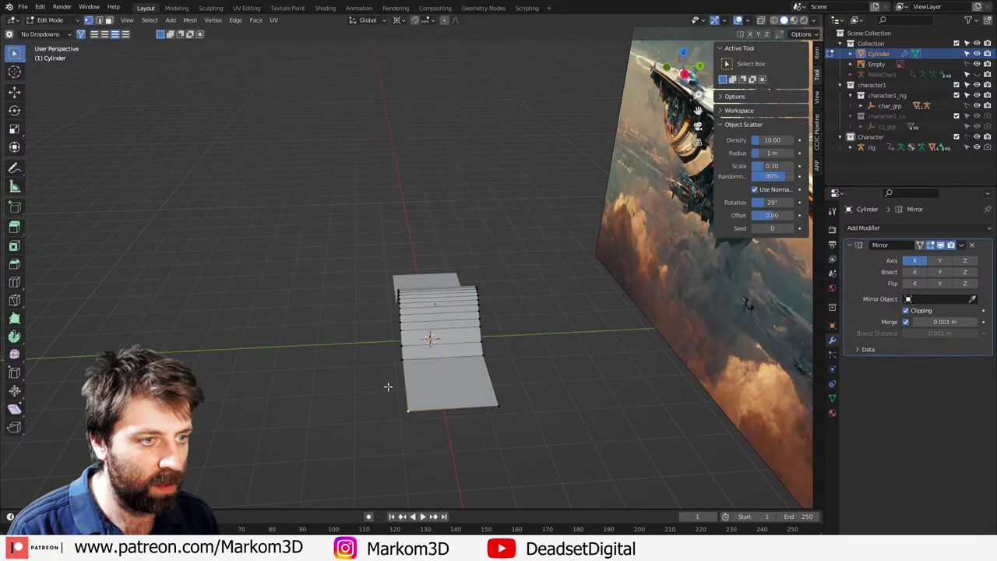
pyautogui.moveTo(389, 389); pyautogui.dragTo(514, 399, button='middle')
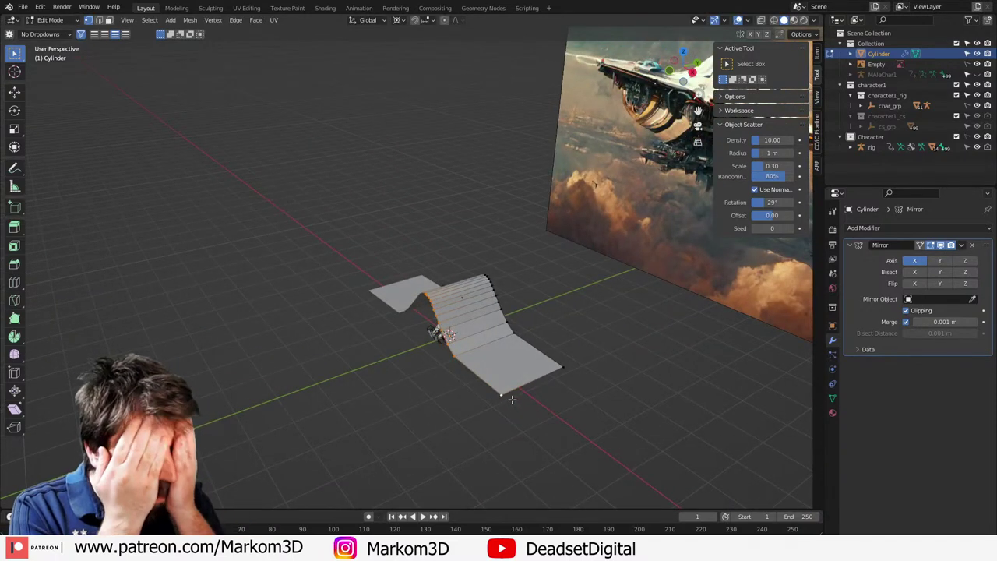
pyautogui.press('e')
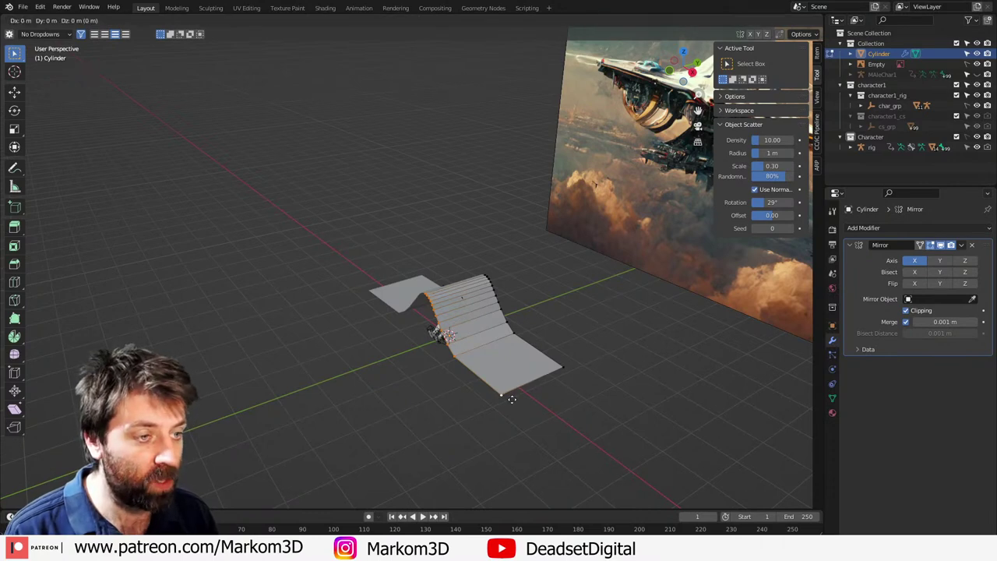
pyautogui.press('x')
pyautogui.rightClick(509, 403)
pyautogui.hotkey('ctrl', 'z')
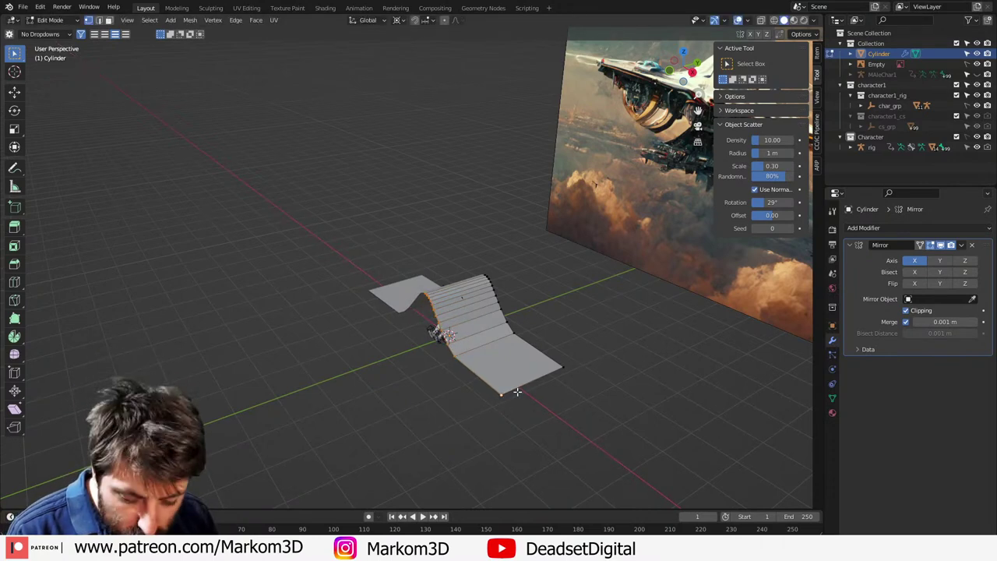
# Step: Extrude the front boundary of the shell and wing forward, then flatten it by scaling Z to 0
pyautogui.press('e')
pyautogui.click(465, 403)
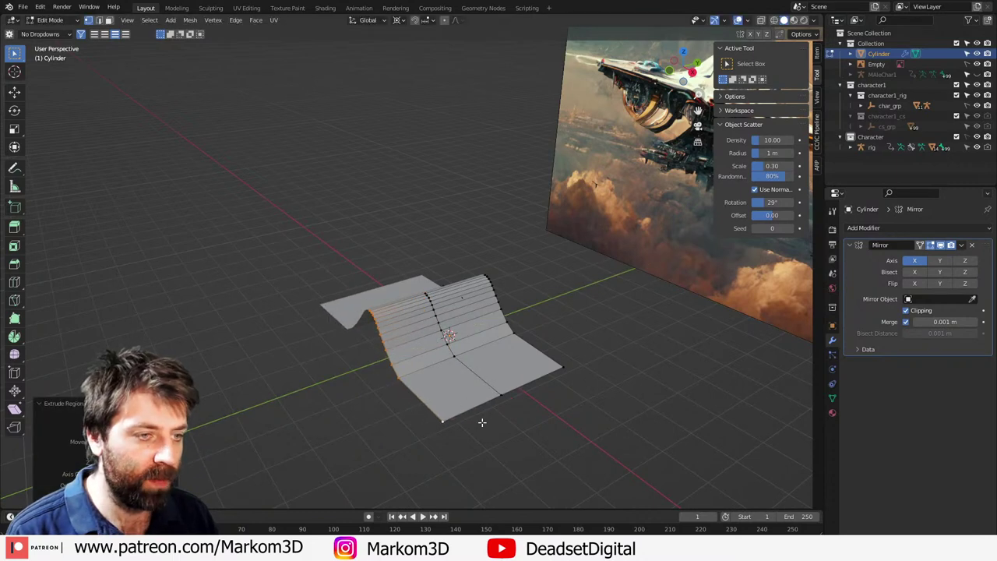
pyautogui.press('s')
pyautogui.press('z')
pyautogui.press('0')
pyautogui.press('Return')
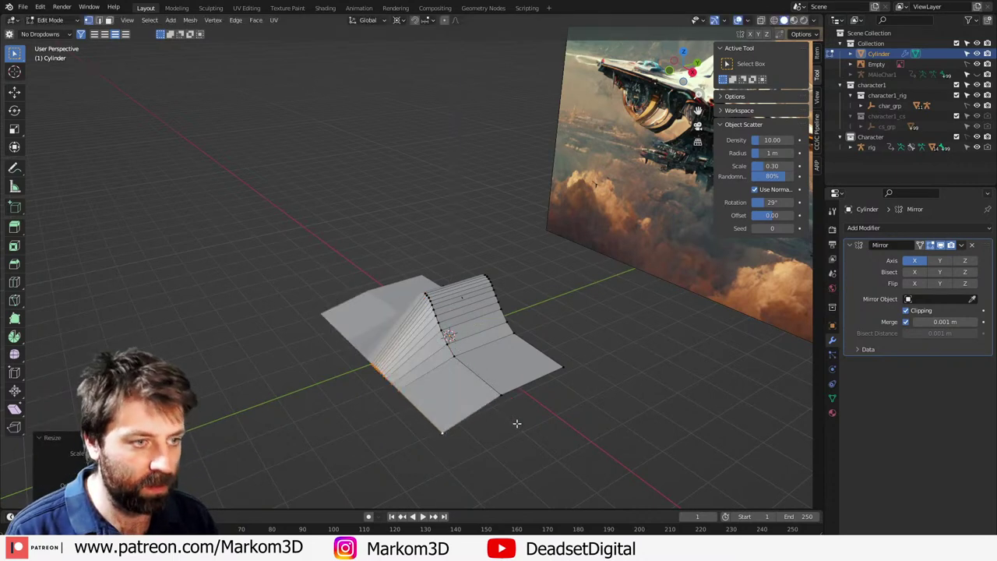
# Step: Copy the Z value 0.335745 m from the wing's former front edge and apply it to the new front boundary edge loop
pyautogui.moveTo(516, 423); pyautogui.dragTo(539, 379, button='middle')
pyautogui.press('2')
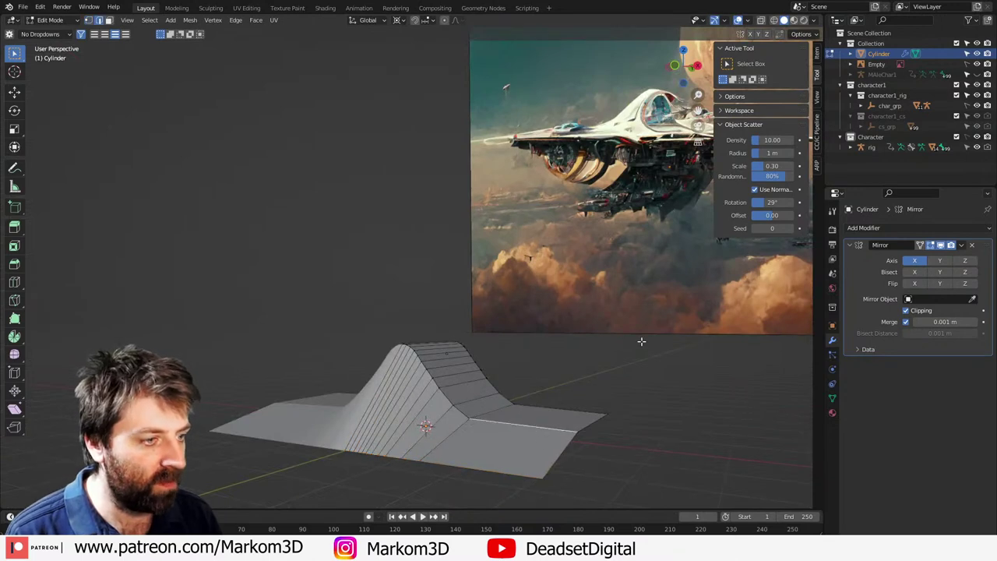
pyautogui.click(540, 426)
pyautogui.click(816, 55)
pyautogui.click(792, 94)
pyautogui.hotkey('ctrl', 'c')
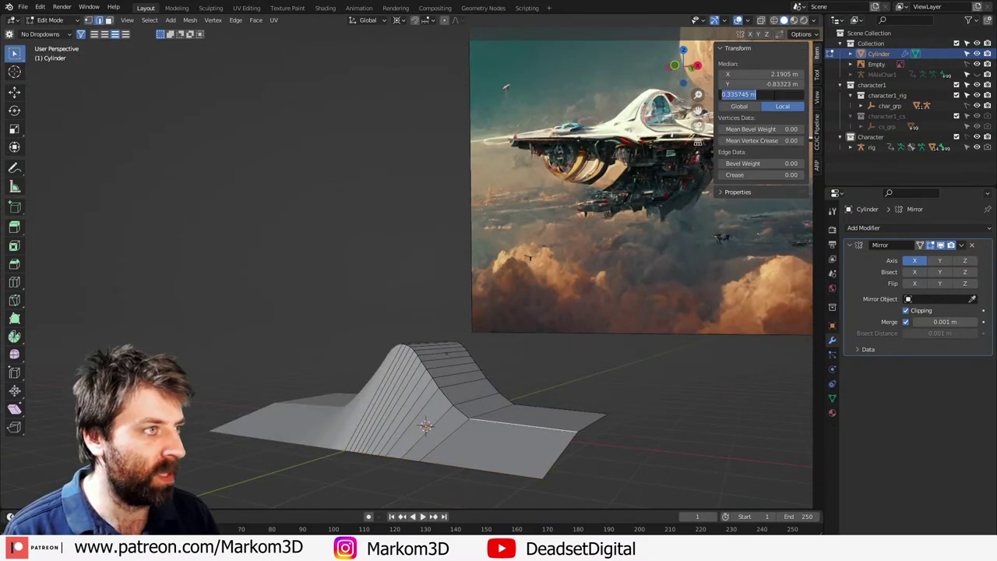
pyautogui.click(677, 335)
pyautogui.keyDown('alt'); pyautogui.click(481, 472); pyautogui.keyUp('alt')
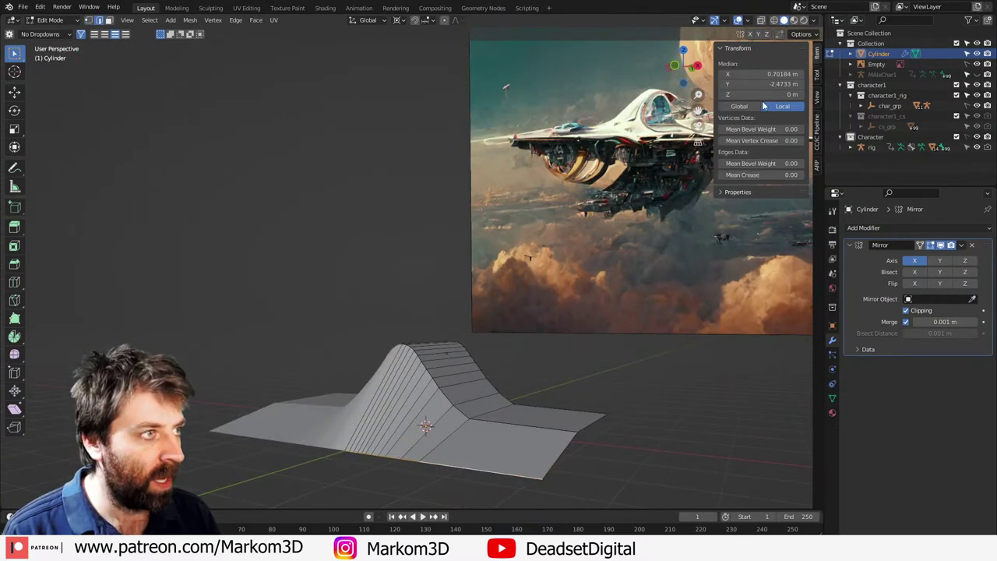
pyautogui.click(766, 94)
pyautogui.hotkey('ctrl', 'v')
pyautogui.press('Return')
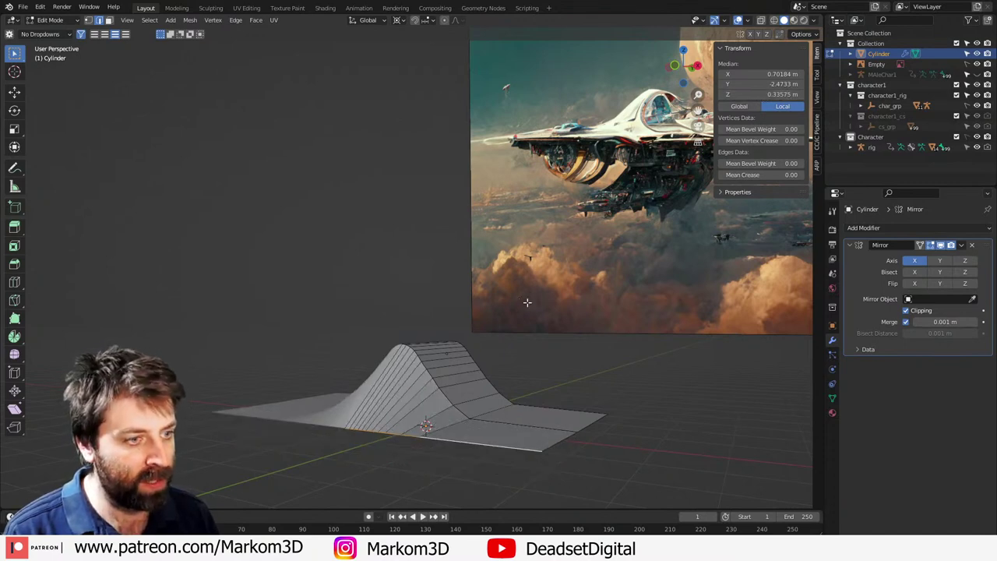
pyautogui.scroll(-2, 520, 310)
pyautogui.moveTo(405, 350); pyautogui.dragTo(472, 374, button='middle')
pyautogui.keyDown('alt'); pyautogui.click(473, 378); pyautogui.keyUp('alt')
pyautogui.moveTo(566, 380); pyautogui.dragTo(516, 380, button='middle')
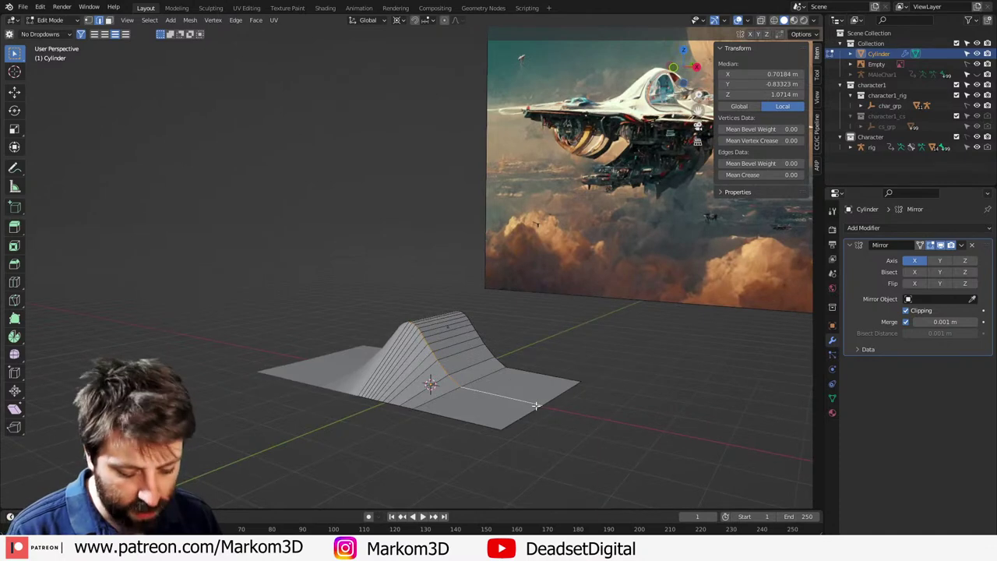
pyautogui.hotkey('ctrl', 'b')
pyautogui.rightClick(550, 408)
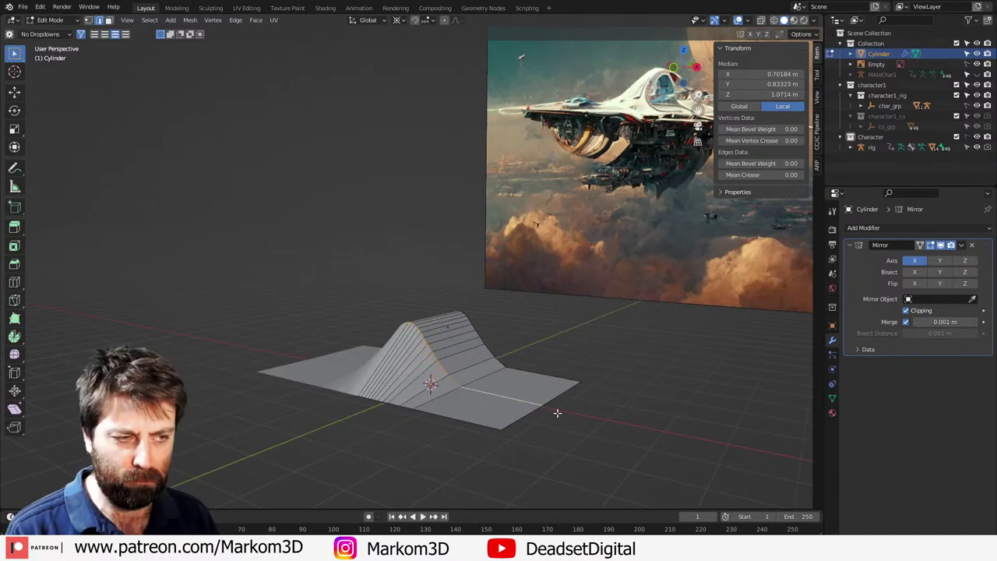
# Step: Enable the Face Orientation overlay and check the whole shell's face directions
pyautogui.press('a')
pyautogui.click(749, 21)
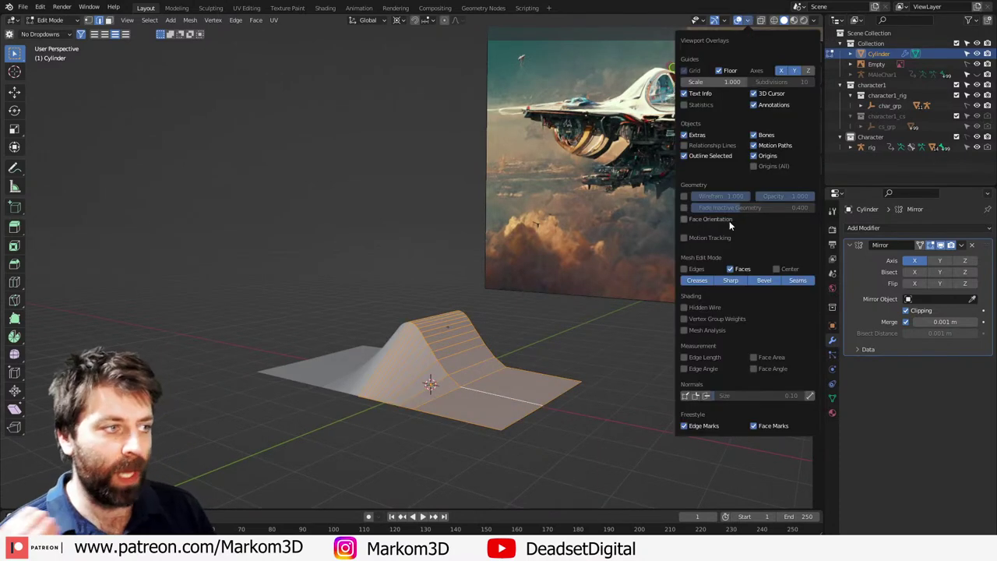
pyautogui.click(684, 219)
pyautogui.moveTo(452, 366); pyautogui.dragTo(497, 390, button='middle')
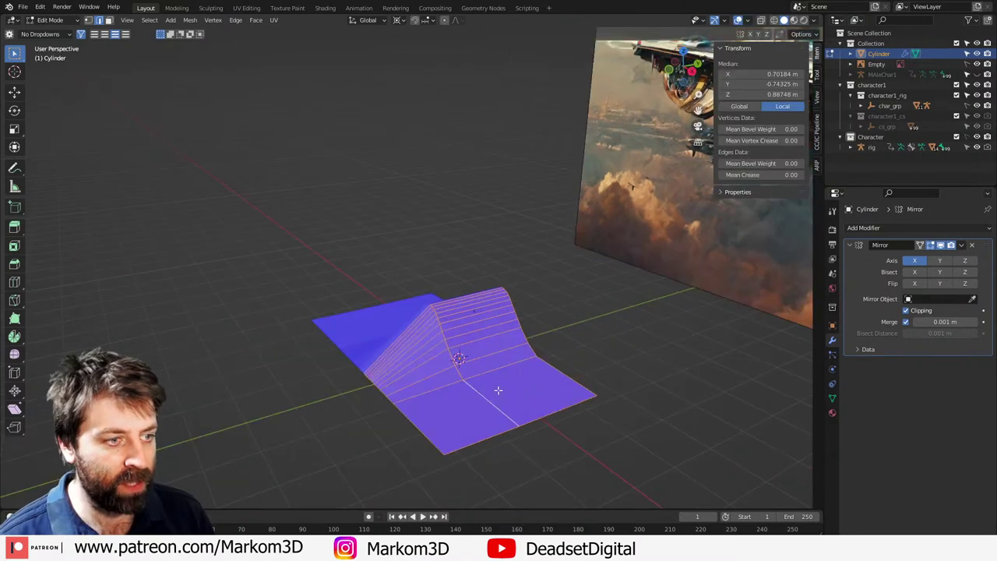
pyautogui.keyDown('alt'); pyautogui.click(485, 401); pyautogui.keyUp('alt')
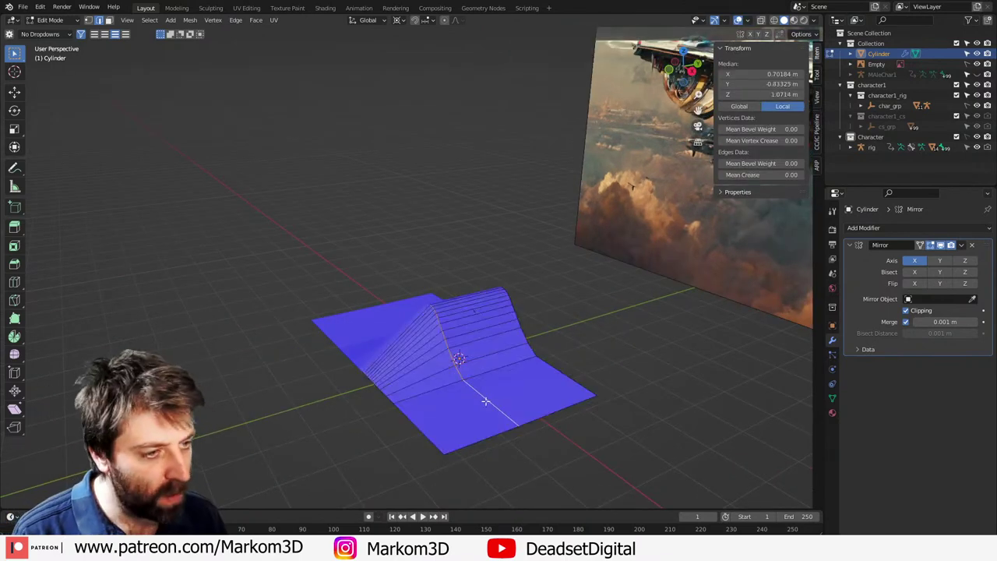
pyautogui.rightClick(592, 429)
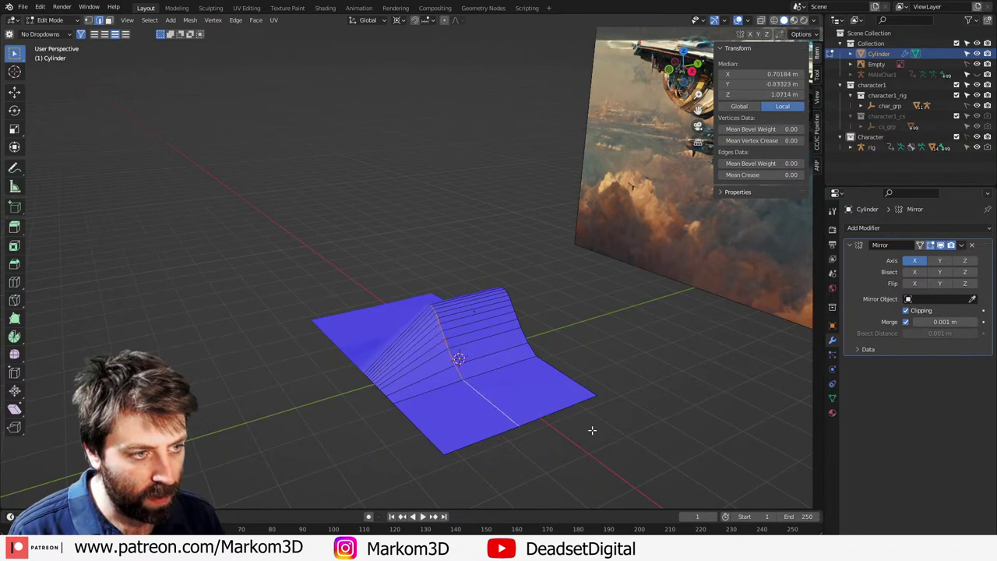
# Step: Select the entire mesh and merge its vertices by distance
pyautogui.press('a')
pyautogui.press('m')
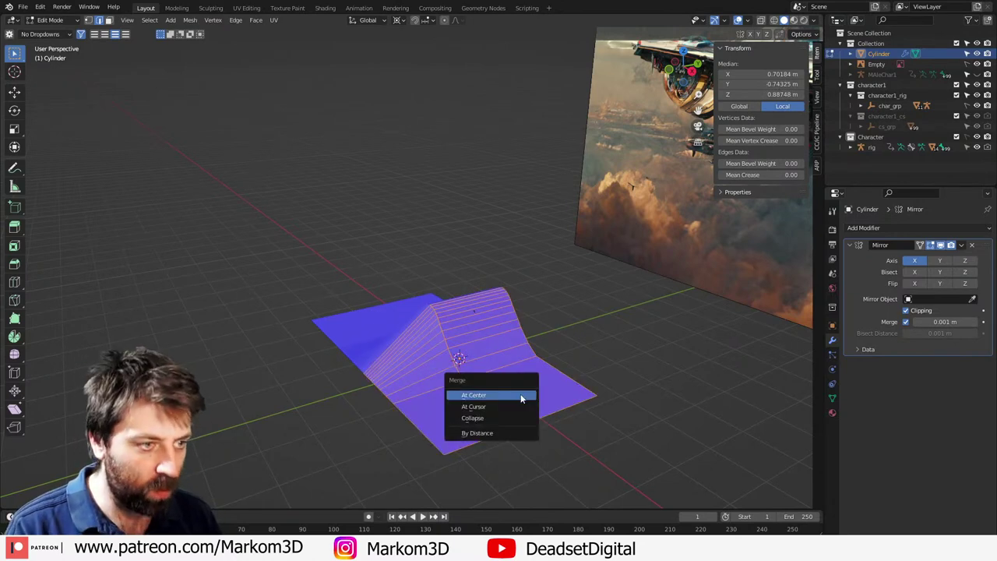
pyautogui.click(497, 432)
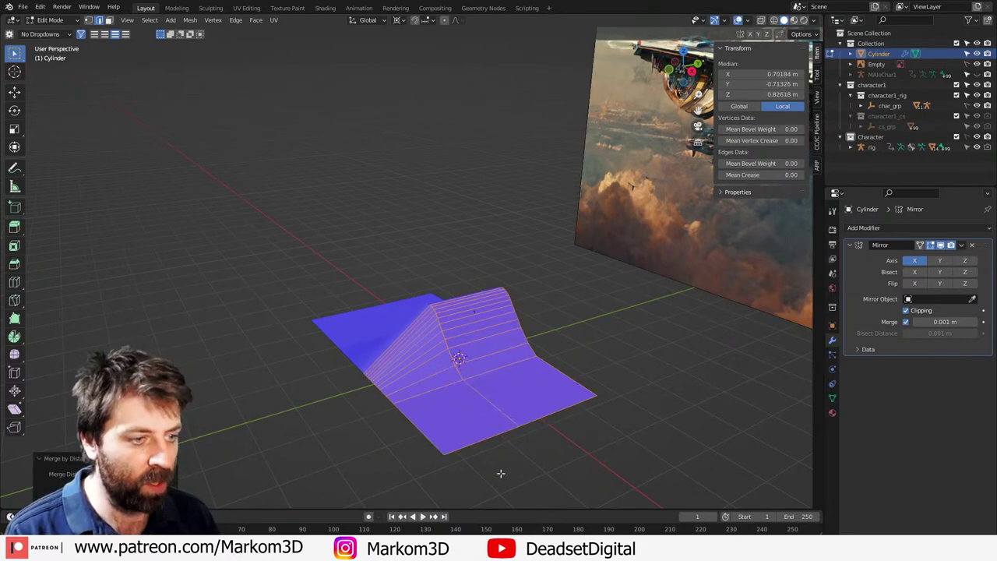
# Step: Try to bevel the middle edge loop across the canopy and wing with a 0.6 m width and 4 segments
pyautogui.keyDown('alt'); pyautogui.click(487, 404); pyautogui.keyUp('alt')
pyautogui.hotkey('ctrl', 'b')
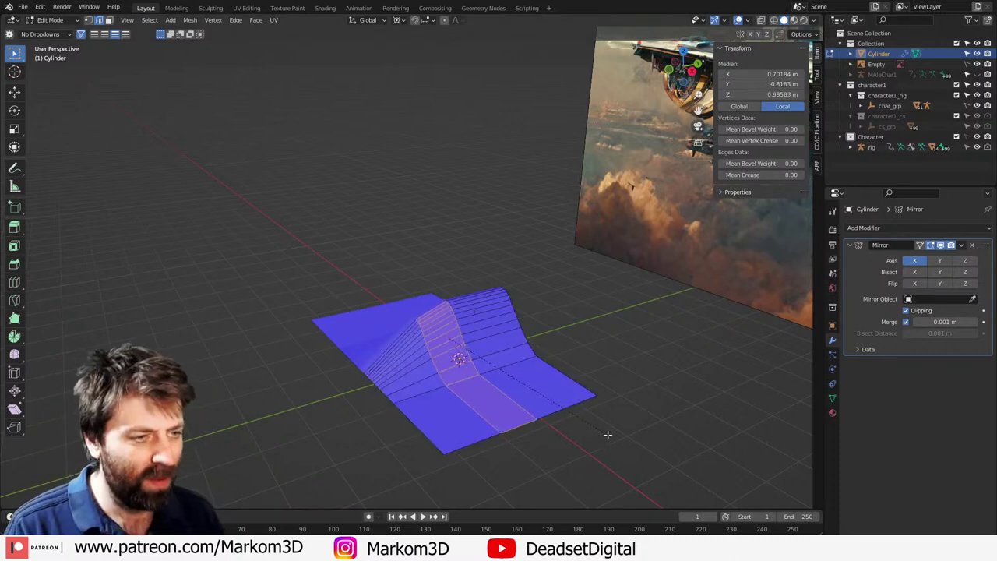
pyautogui.click(614, 436)
pyautogui.moveTo(475, 387); pyautogui.dragTo(526, 418, button='middle')
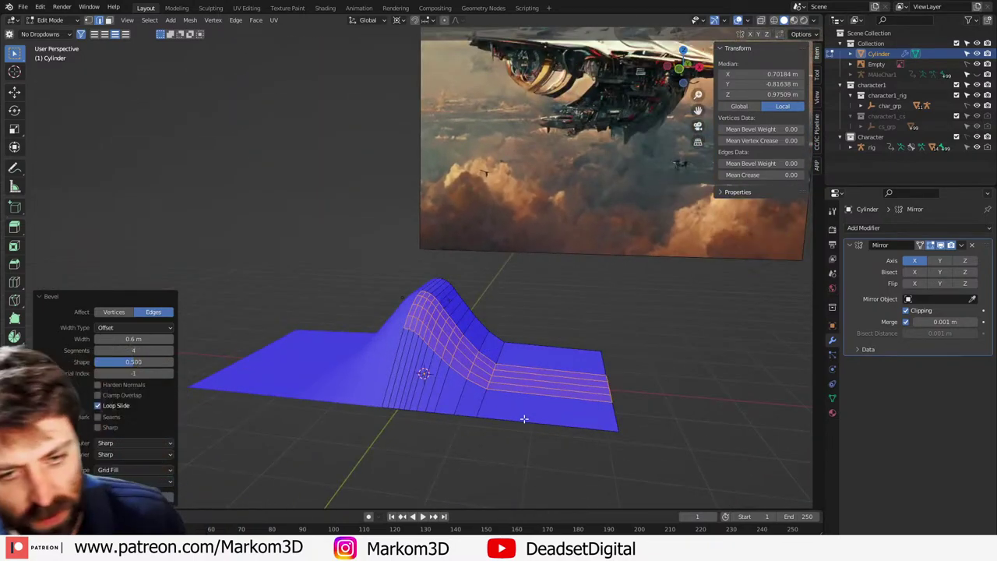
pyautogui.hotkey('ctrl', 'z')
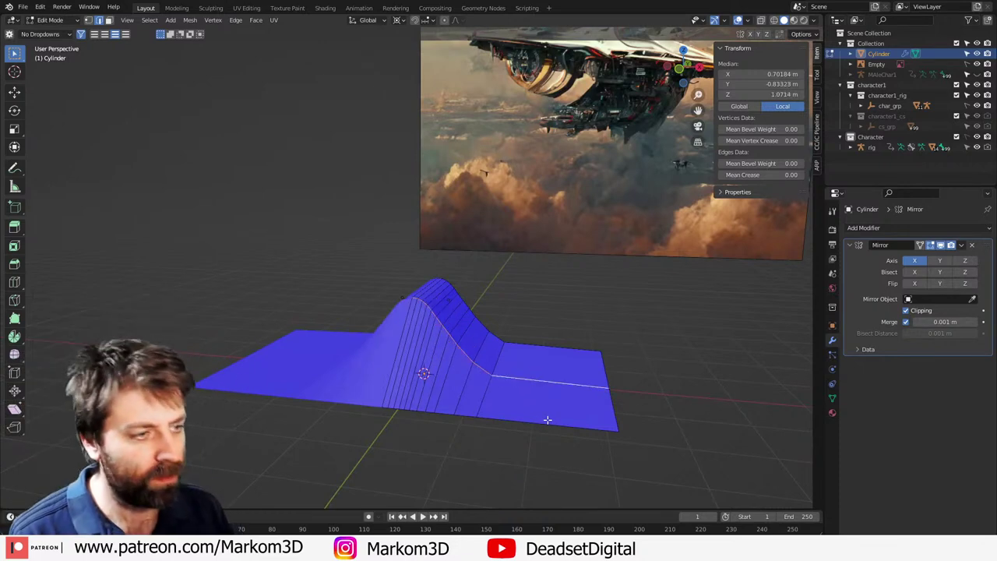
# Step: Scale the front boundary vertices, except the outer wing corner, closer together along the X axis
pyautogui.keyDown('alt'); pyautogui.click(506, 421); pyautogui.keyUp('alt')
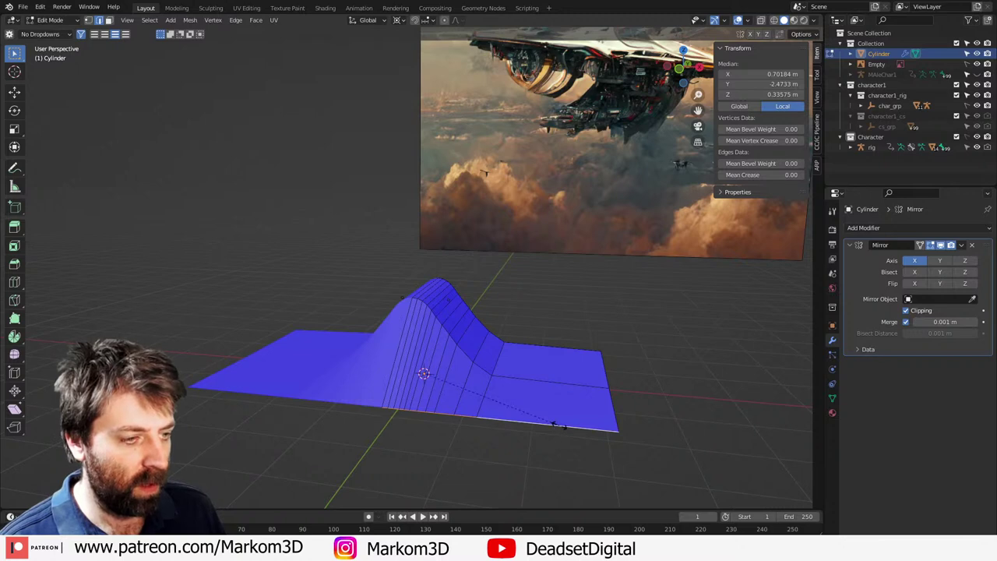
pyautogui.press('1')
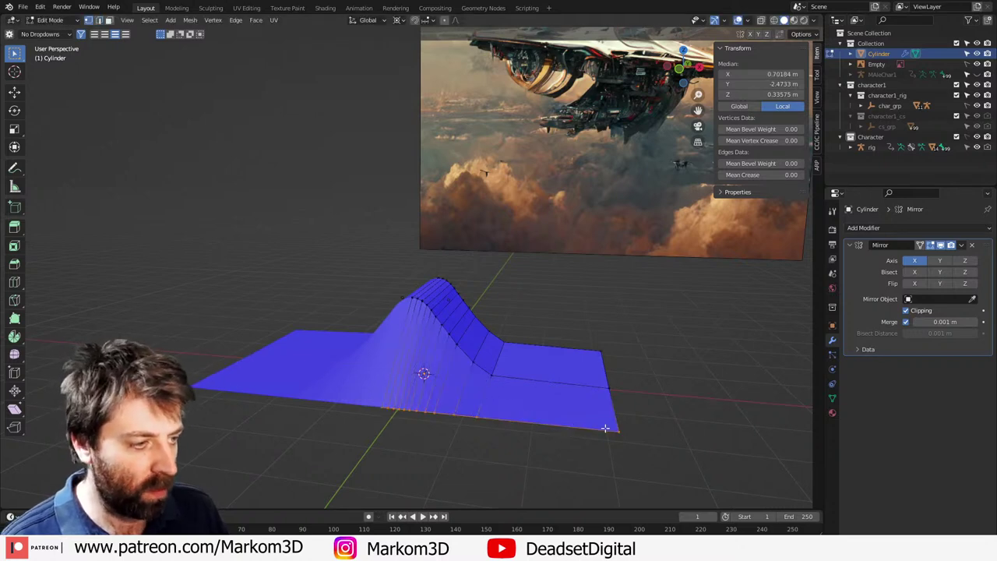
pyautogui.press('s')
pyautogui.press('x')
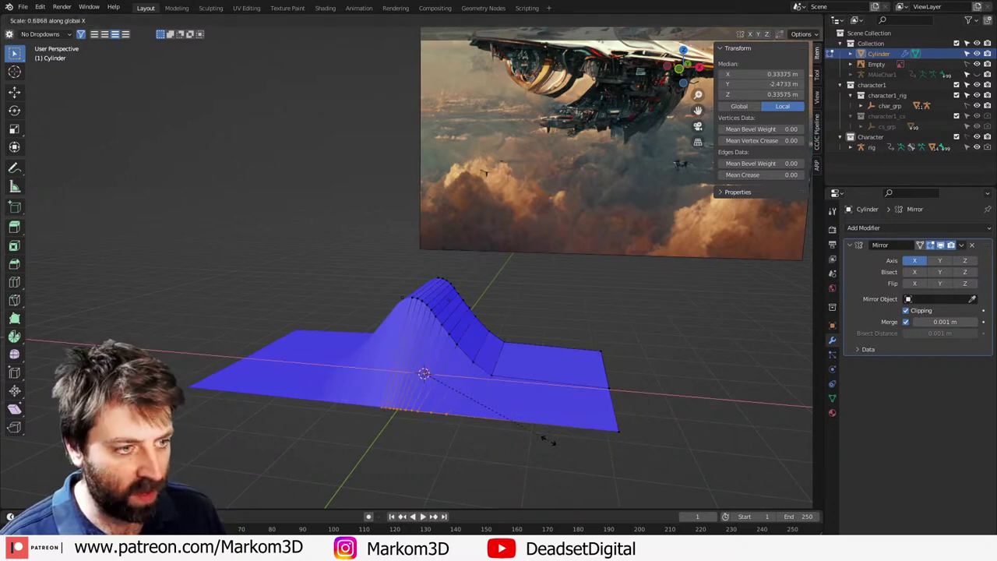
pyautogui.click(529, 434)
# Step: Bevel the middle edge loop across the canopy and wing into several segments and check the smoothed shape in Object Mode
pyautogui.keyDown('alt'); pyautogui.click(542, 370); pyautogui.keyUp('alt')
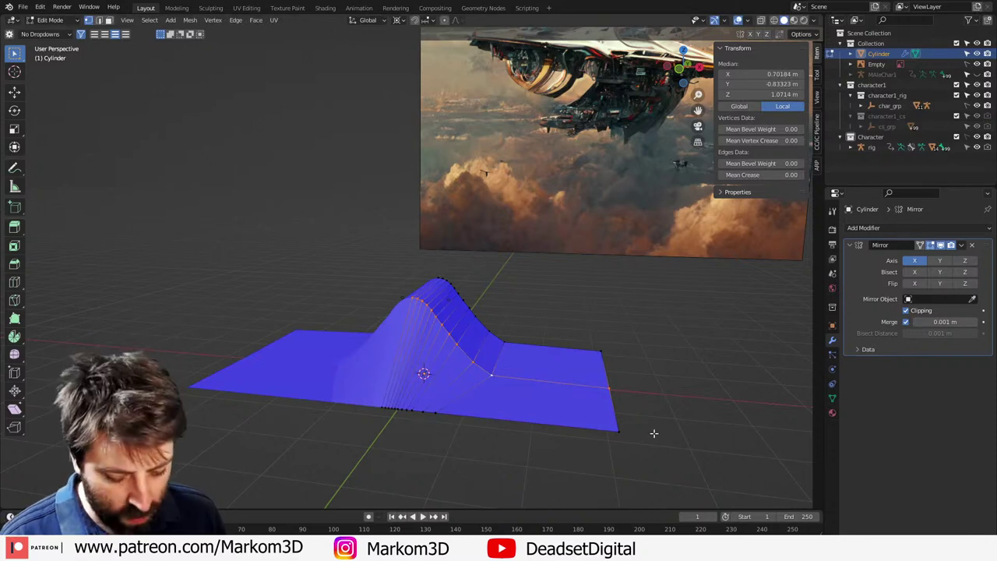
pyautogui.hotkey('ctrl', 'b')
pyautogui.click(712, 458)
pyautogui.press('Tab')
pyautogui.scroll(-2, 635, 452)
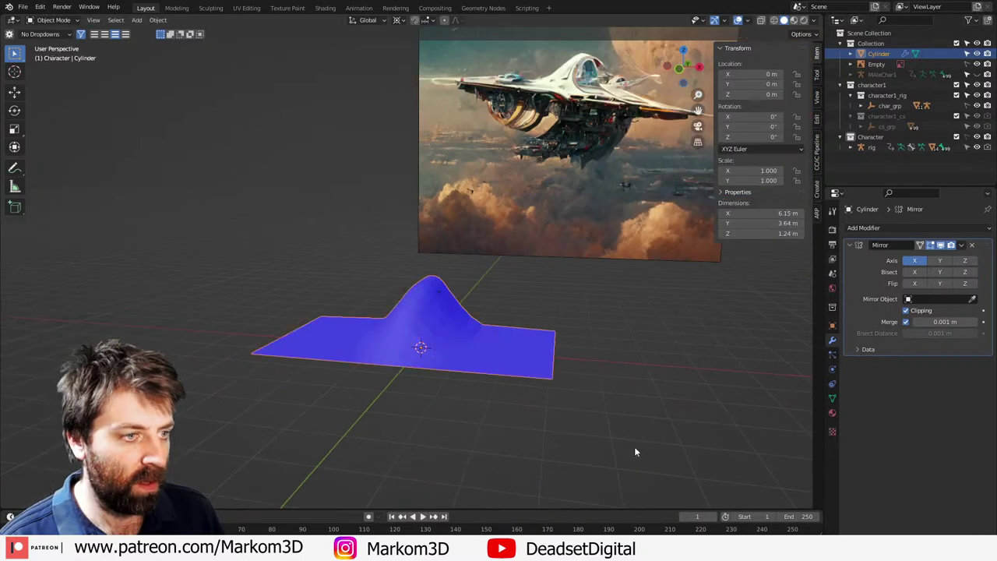
pyautogui.moveTo(634, 452); pyautogui.dragTo(566, 440, button='middle')
# Step: Extrude the front boundary edge loop about 1.08 m forward along the Y axis
pyautogui.press('Tab')
pyautogui.press('2')
pyautogui.keyDown('alt'); pyautogui.click(459, 358); pyautogui.keyUp('alt')
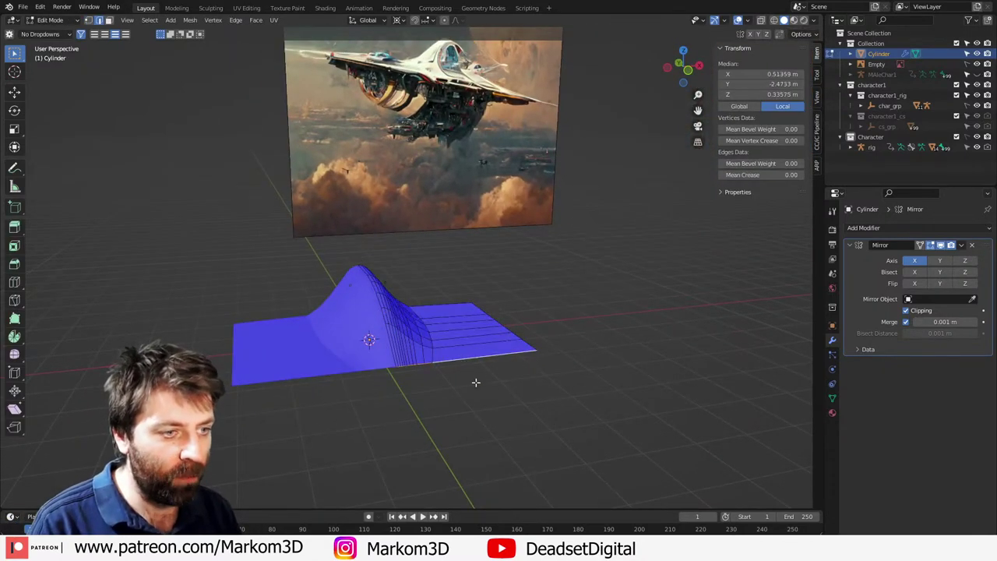
pyautogui.moveTo(476, 382); pyautogui.dragTo(507, 403, button='middle')
pyautogui.press('g')
pyautogui.press('y')
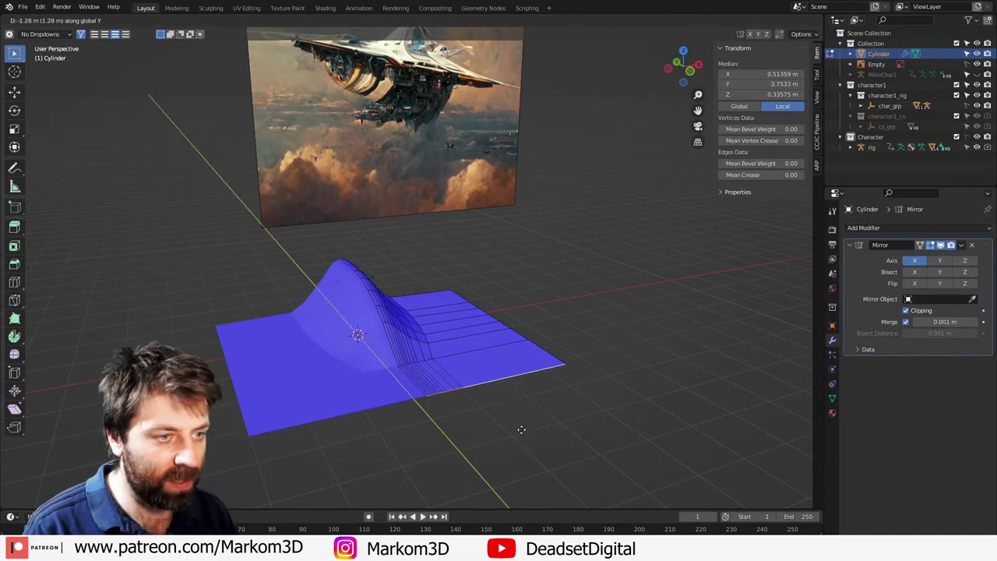
pyautogui.click(515, 428)
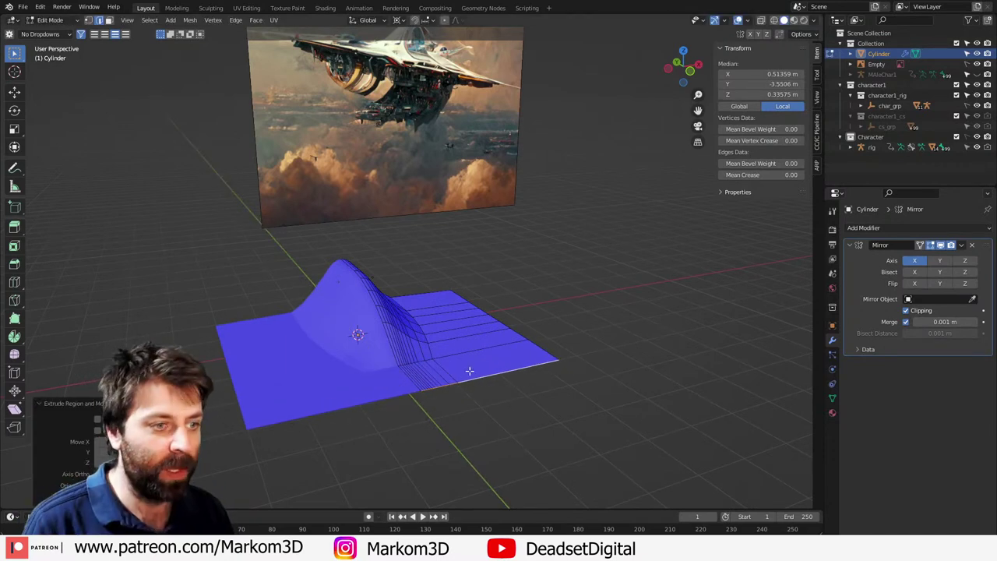
# Step: Bevel the edge loop between the canopy and the new front strip, and check the result in Object Mode
pyautogui.keyDown('alt'); pyautogui.click(474, 350); pyautogui.keyUp('alt')
pyautogui.moveTo(561, 364); pyautogui.dragTo(514, 380, button='middle')
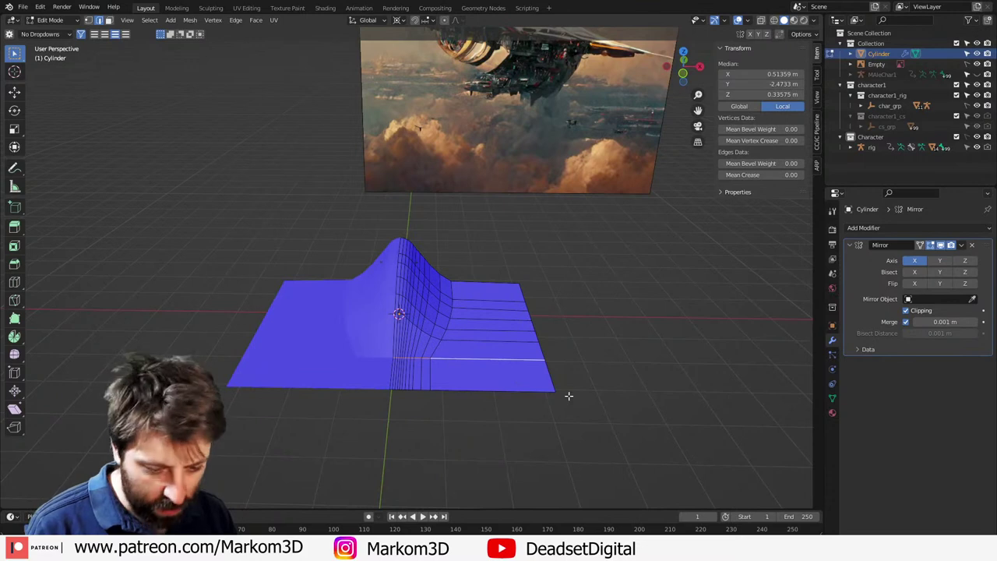
pyautogui.hotkey('ctrl', 'b')
pyautogui.click(600, 400)
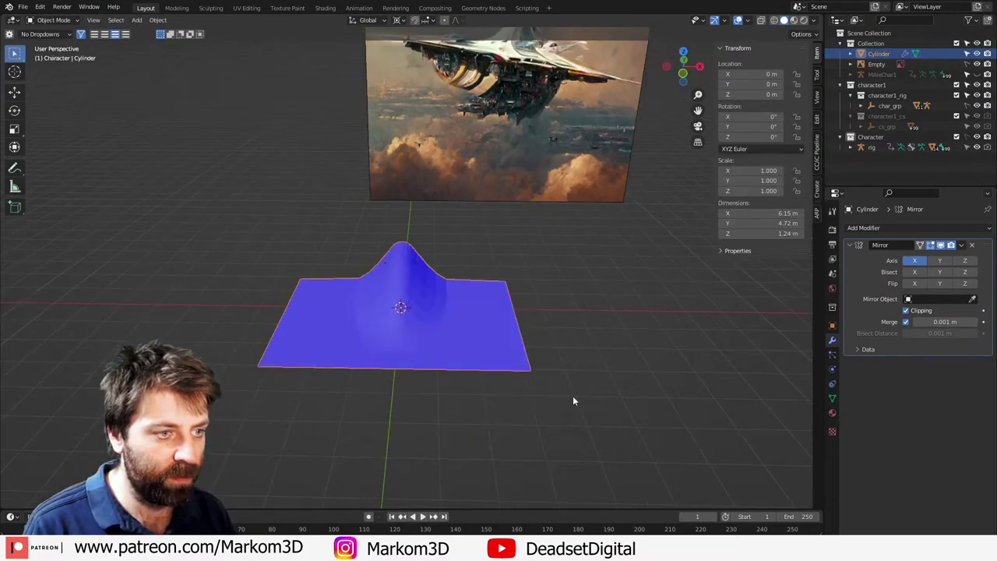
pyautogui.moveTo(573, 400); pyautogui.dragTo(588, 383, button='middle')
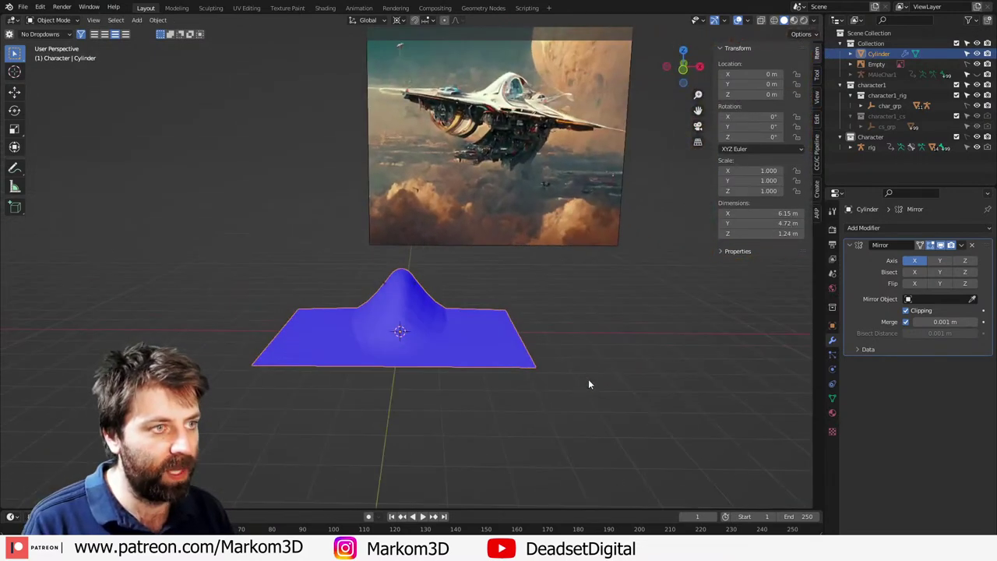
# Step: Move the wing's outer side edge about 1.1 m inward along the X axis
pyautogui.press('Tab')
pyautogui.moveTo(470, 380); pyautogui.dragTo(437, 420, button='middle')
pyautogui.moveTo(537, 438); pyautogui.dragTo(507, 389, button='middle')
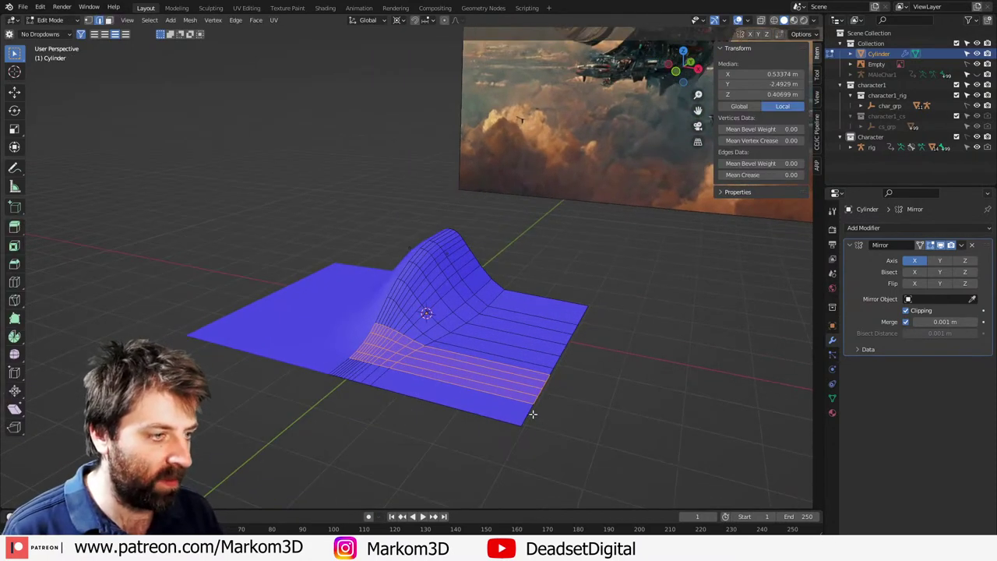
pyautogui.click(532, 413)
pyautogui.press('g')
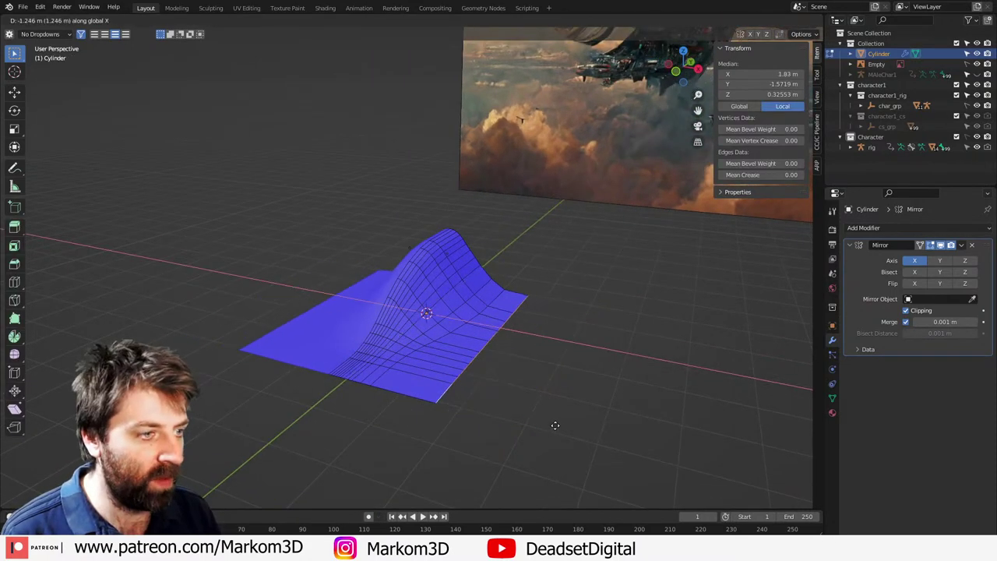
pyautogui.click(532, 423)
# Step: Extrude the wing's outer side edge about 2.9 m outward along the X axis in the top view
pyautogui.moveTo(532, 423); pyautogui.dragTo(441, 411, button='middle')
pyautogui.scroll(1, 473, 402)
pyautogui.press('KP_7')
pyautogui.press('e')
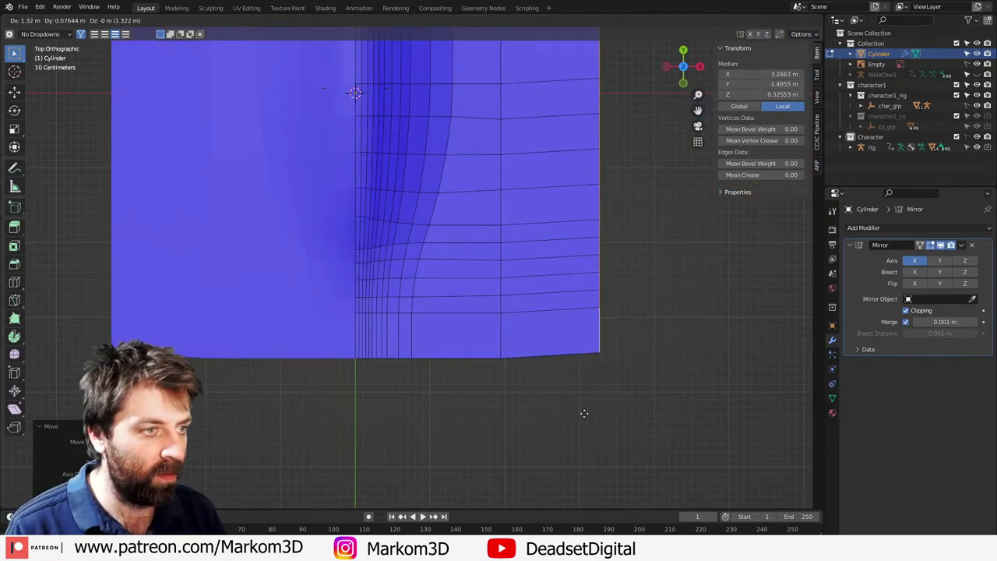
pyautogui.press('x')
pyautogui.click(709, 413)
# Step: Set the transform pivot to Median Point and scale the wing tip edge to a little under half its length
pyautogui.scroll(-2, 597, 354)
pyautogui.keyDown('shift'); pyautogui.moveTo(596, 353); pyautogui.dragTo(557, 401, button='middle'); pyautogui.keyUp('shift')
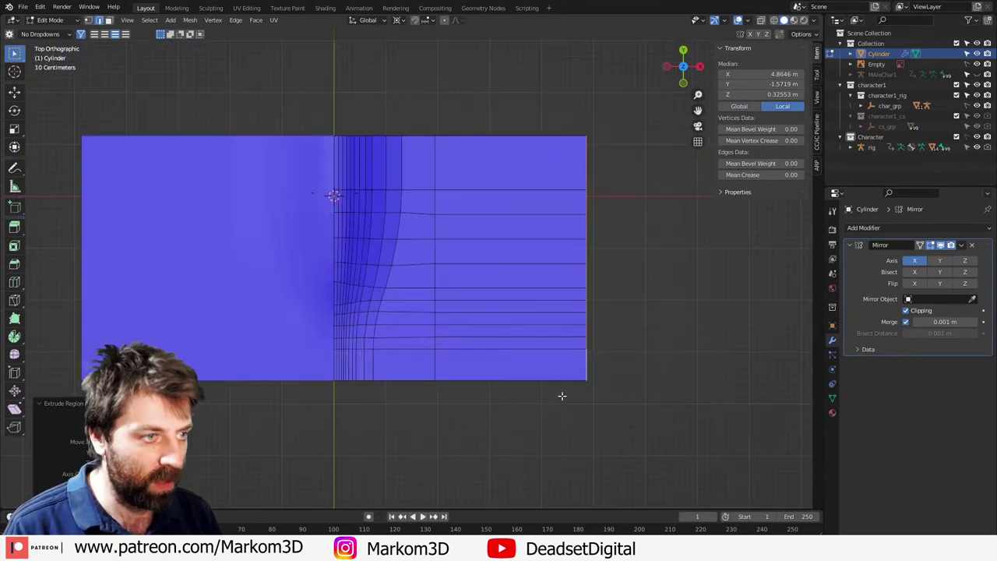
pyautogui.scroll(-3, 561, 395)
pyautogui.click(401, 21)
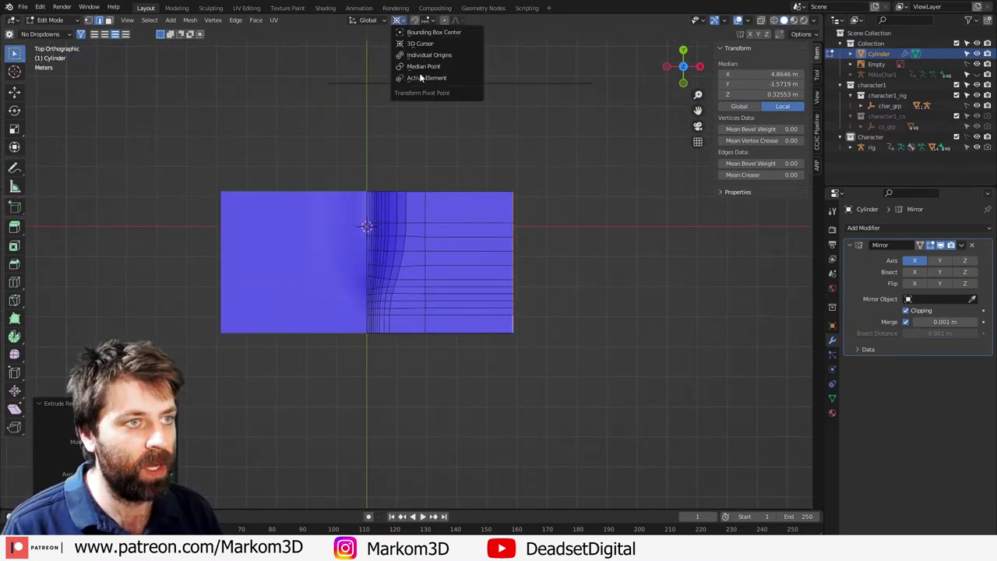
pyautogui.click(420, 54)
pyautogui.click(403, 21)
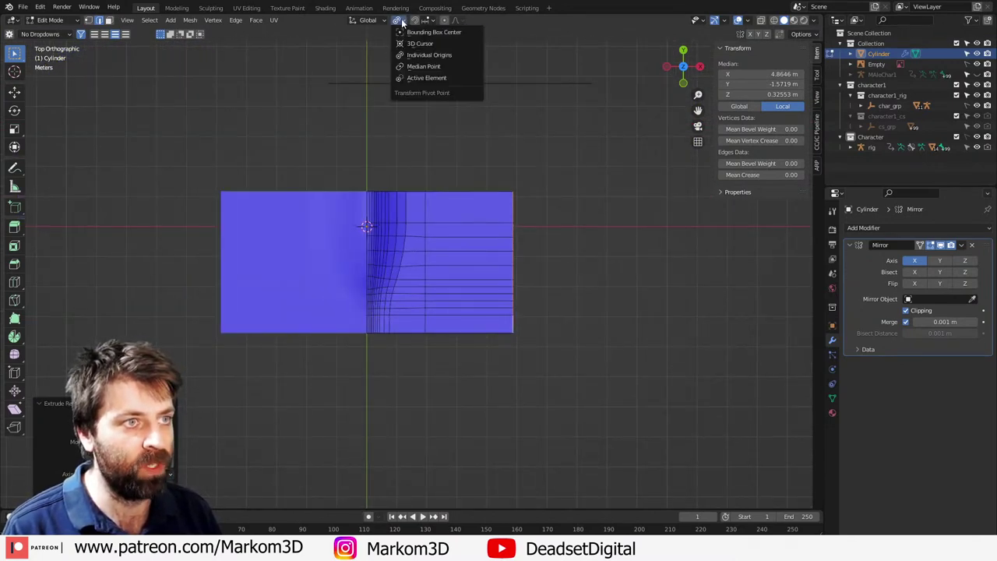
pyautogui.click(428, 63)
pyautogui.press('s')
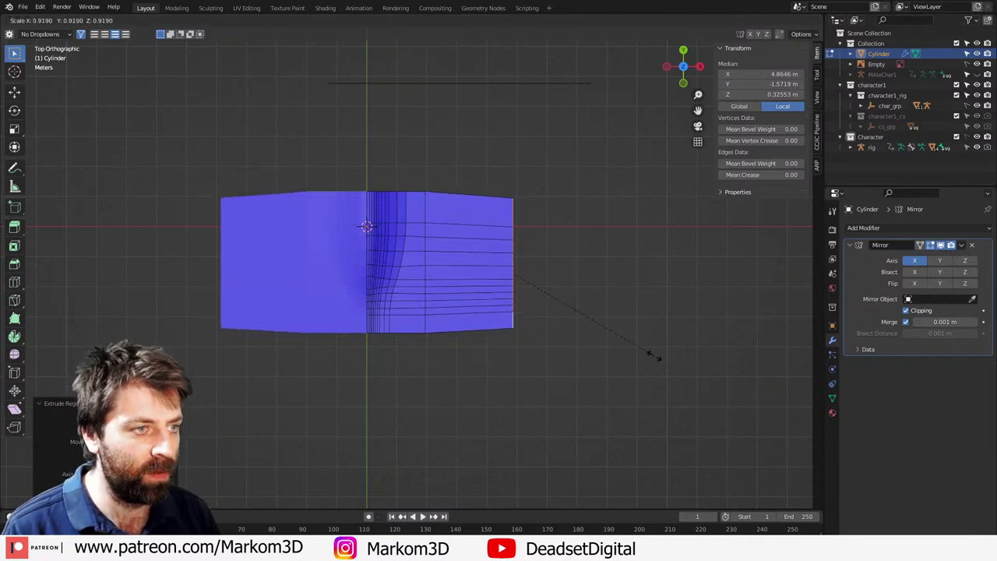
pyautogui.click(579, 312)
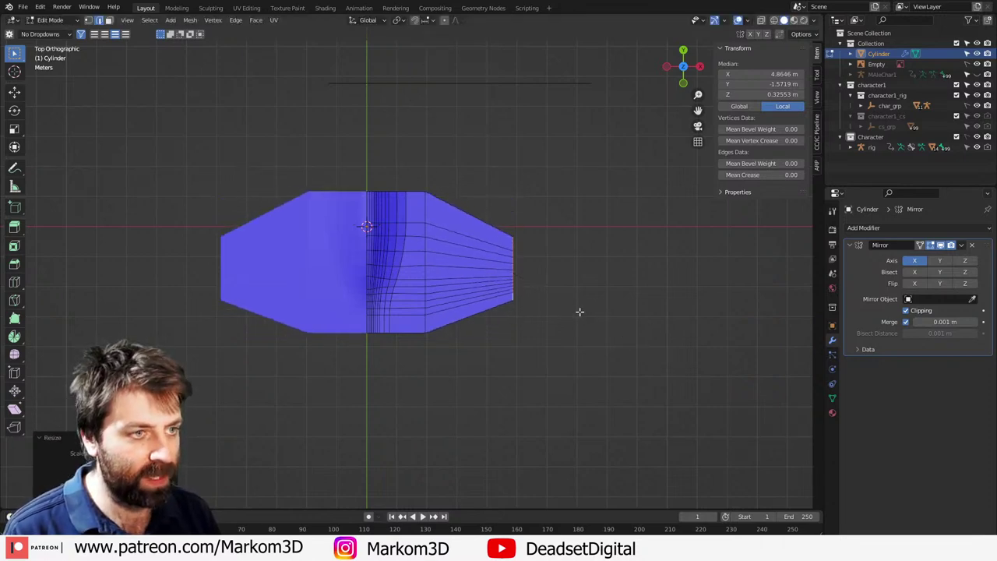
# Step: Move the wing tip edge about 1.3 m outward along X and about 2.3 m rearward along Y
pyautogui.press('g')
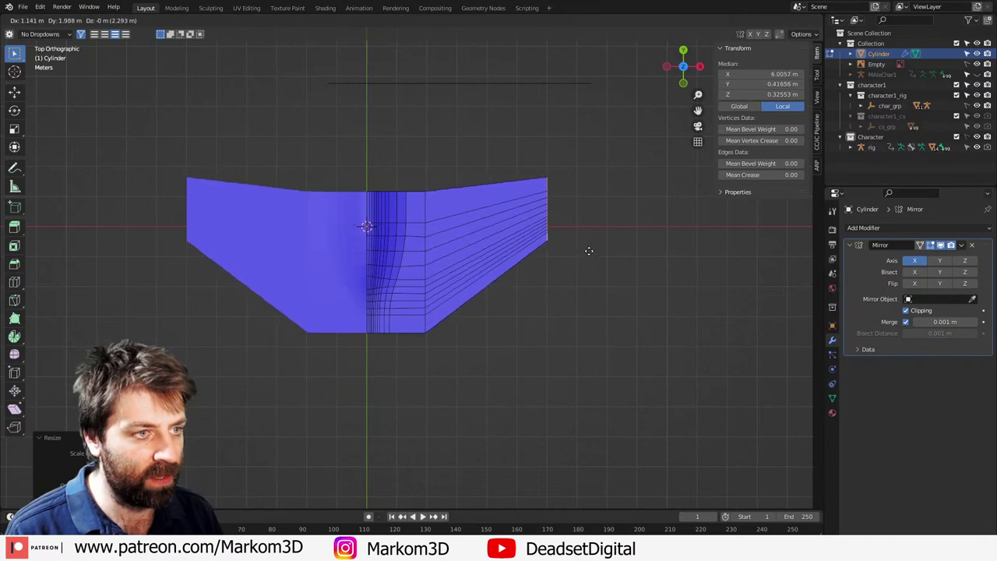
pyautogui.click(593, 246)
# Step: Select all vertices along the hull's front edge and extrude them about 1.85 m forward along the Y axis
pyautogui.click(409, 333)
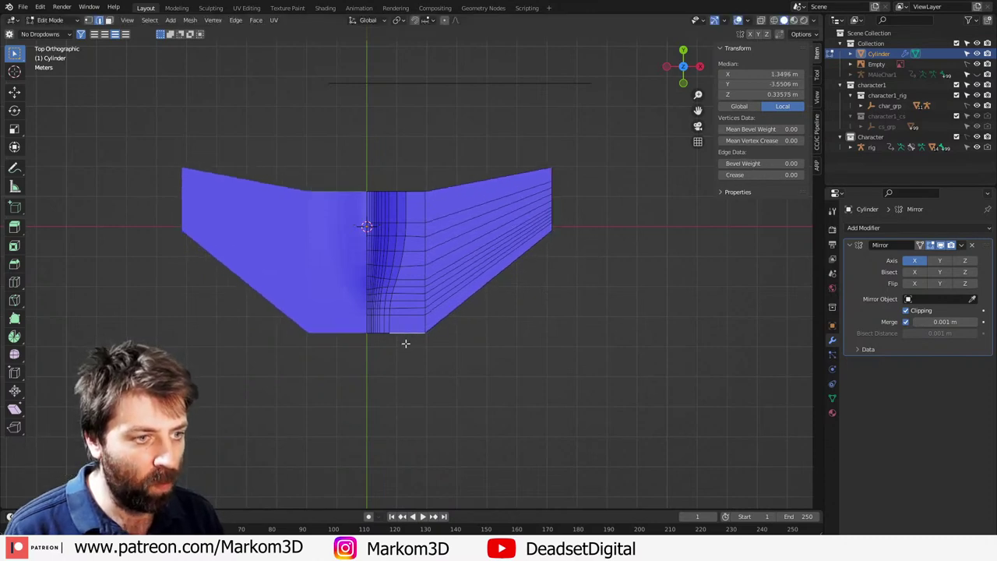
pyautogui.keyDown('shift'); pyautogui.moveTo(405, 341); pyautogui.dragTo(433, 319, button='middle'); pyautogui.keyUp('shift')
pyautogui.press('c')
pyautogui.click(449, 293)
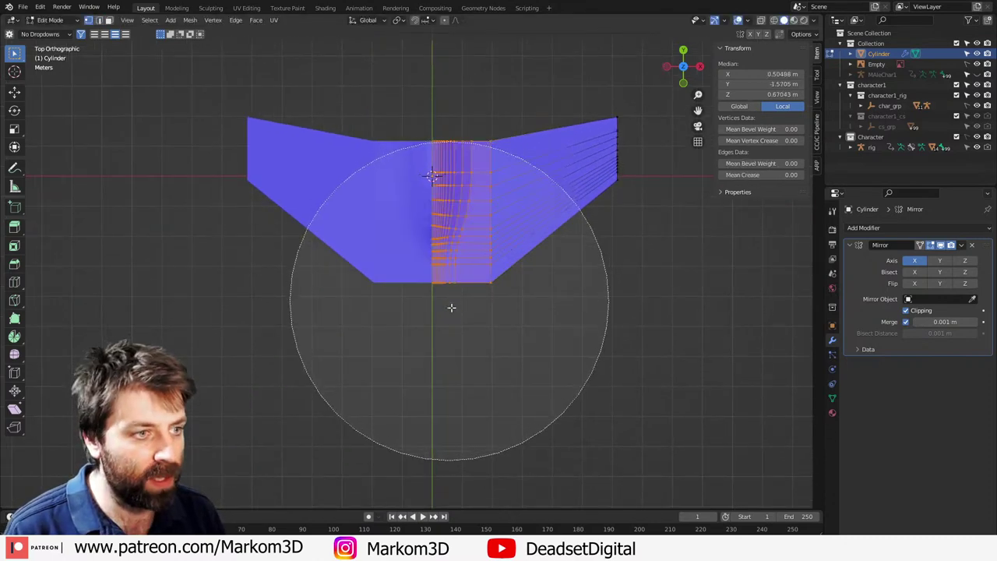
pyautogui.scroll(5, 453, 335)
pyautogui.rightClick(452, 340)
pyautogui.scroll(1, 450, 345)
pyautogui.click(455, 289)
pyautogui.scroll(2, 442, 303)
pyautogui.press('c')
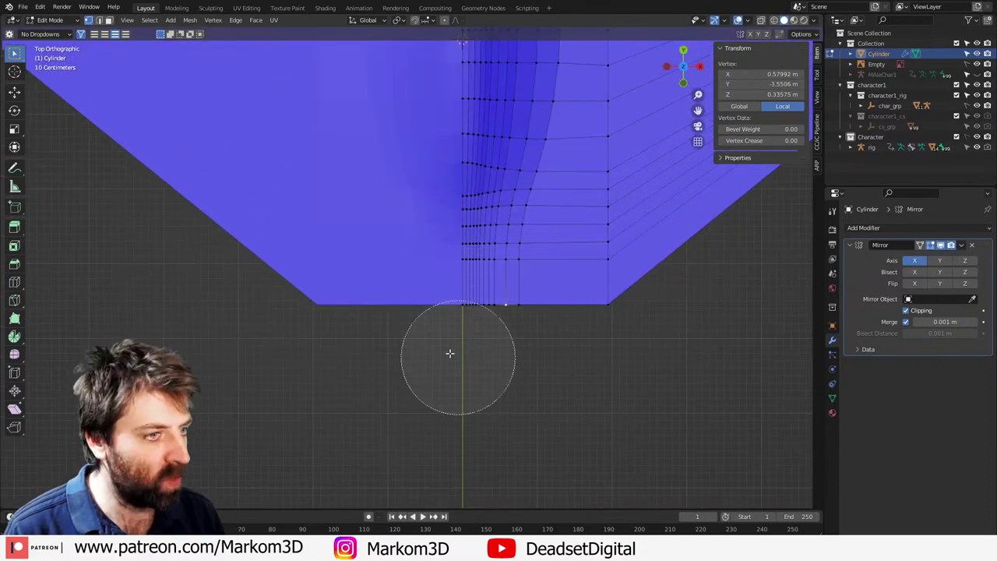
pyautogui.moveTo(460, 347); pyautogui.dragTo(638, 338)
pyautogui.press('Escape')
pyautogui.press('e')
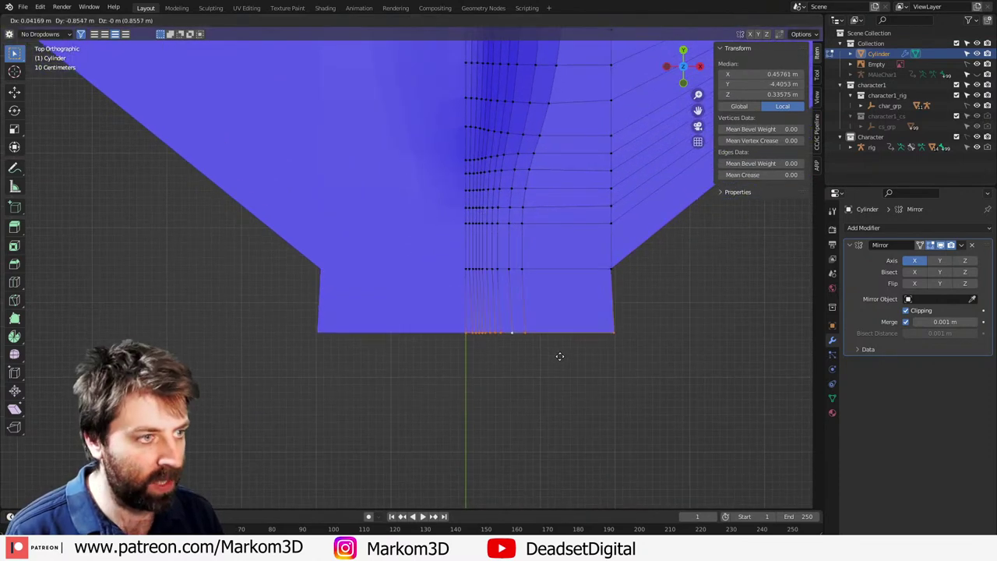
pyautogui.click(553, 426)
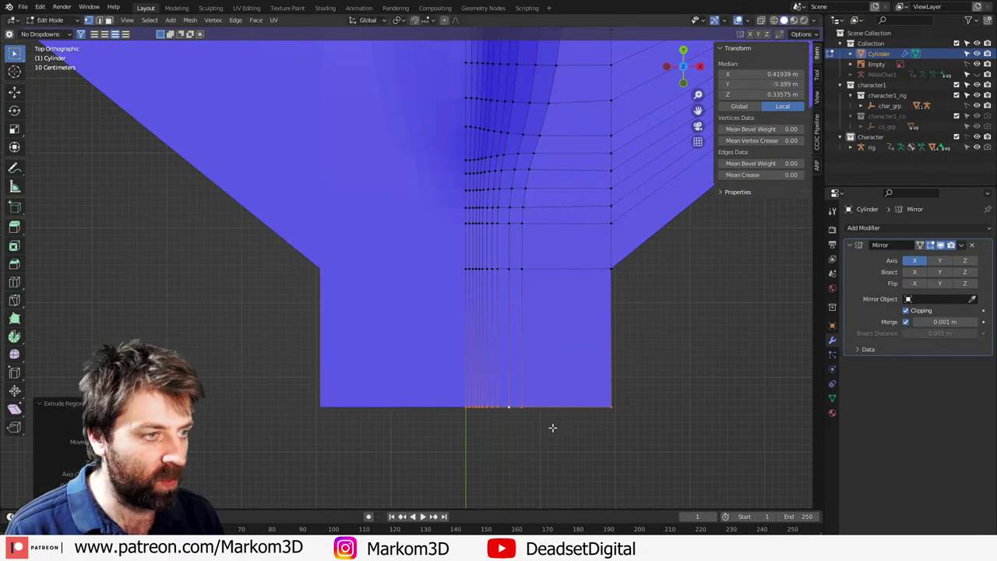
# Step: Scale the new front edge along the X axis to about two thirds of its width, and return to Object Mode
pyautogui.press('s')
pyautogui.press('x')
pyautogui.click(634, 407)
pyautogui.scroll(-5, 545, 374)
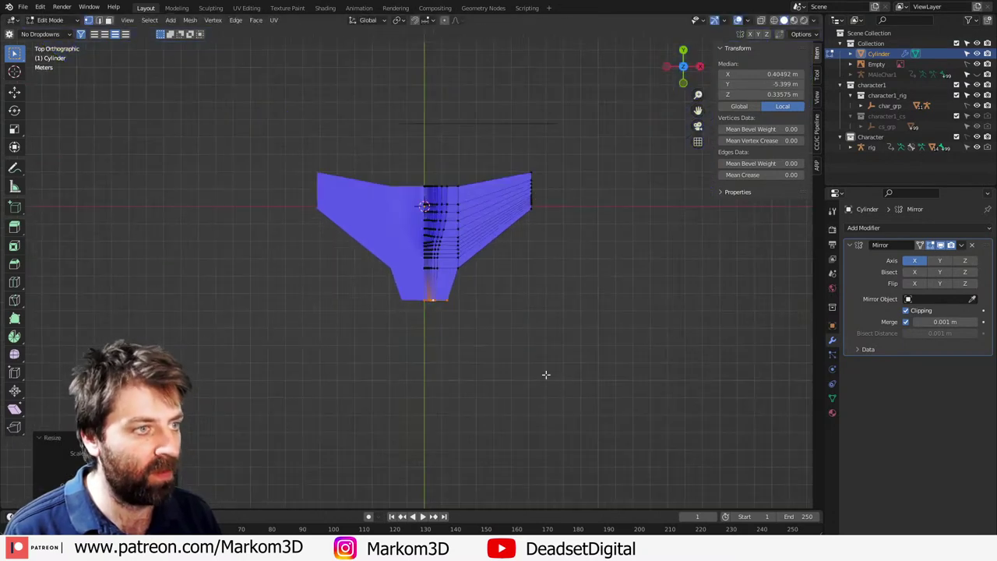
pyautogui.moveTo(545, 374); pyautogui.dragTo(547, 218, button='middle')
pyautogui.press('Tab')
# Step: Examine the ship's overall shape and nose from several angles against the spaceship reference image
pyautogui.moveTo(489, 232); pyautogui.dragTo(416, 307, button='middle')
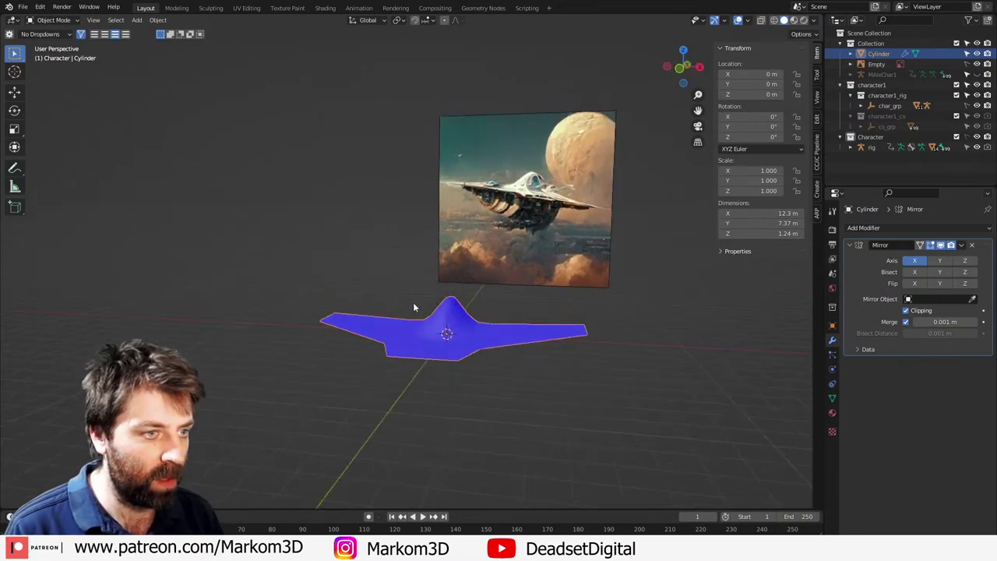
pyautogui.scroll(4, 456, 353)
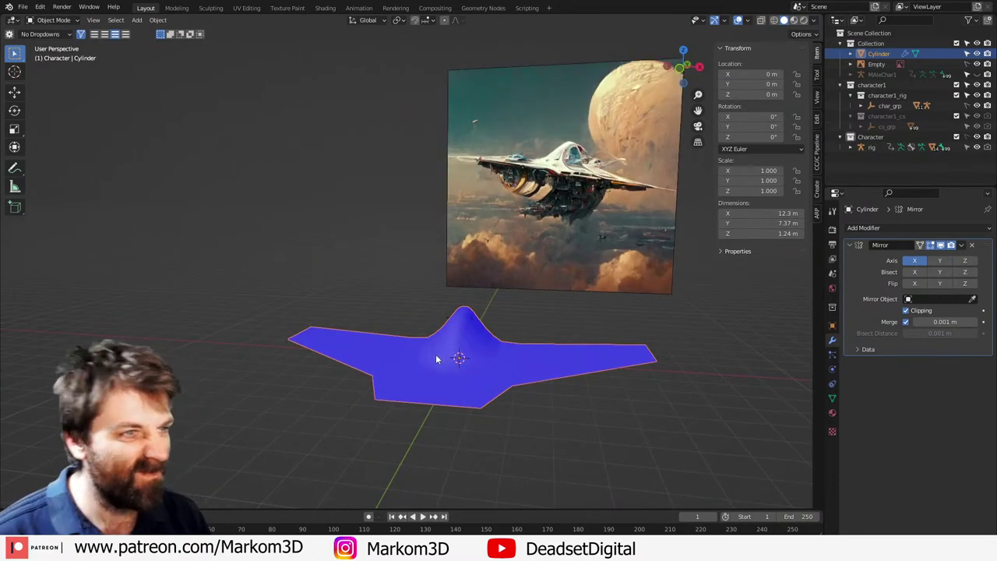
pyautogui.moveTo(451, 371); pyautogui.dragTo(574, 402, button='middle')
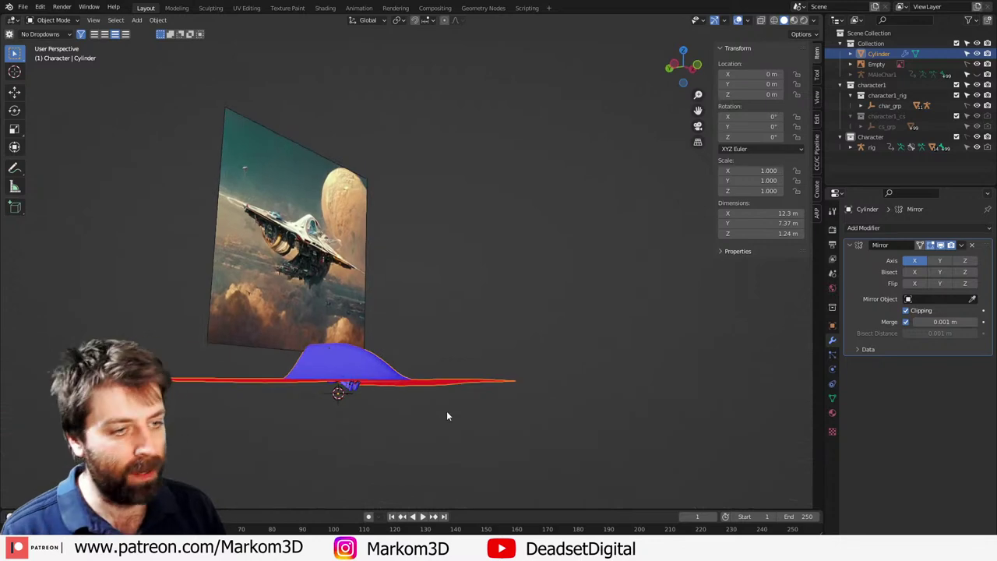
pyautogui.moveTo(446, 415)
pyautogui.mouseDown(button='middle')
pyautogui.moveTo(425, 385)
pyautogui.moveTo(324, 423)
pyautogui.moveTo(363, 413)
pyautogui.moveTo(364, 424)
pyautogui.moveTo(472, 426)
pyautogui.moveTo(457, 418)
pyautogui.mouseUp(button='middle')
pyautogui.press('Tab')
pyautogui.scroll(2, 484, 423)
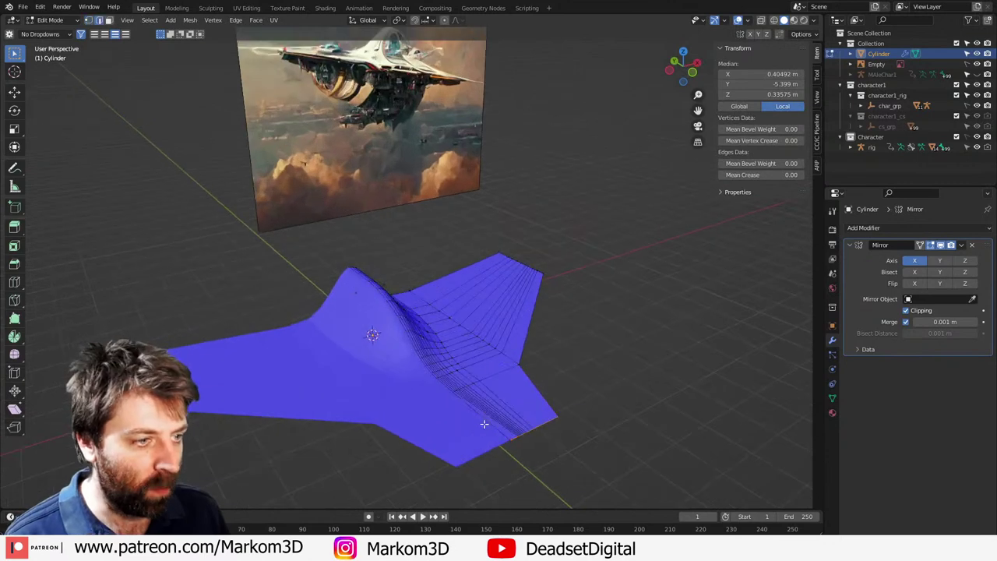
pyautogui.click(518, 363)
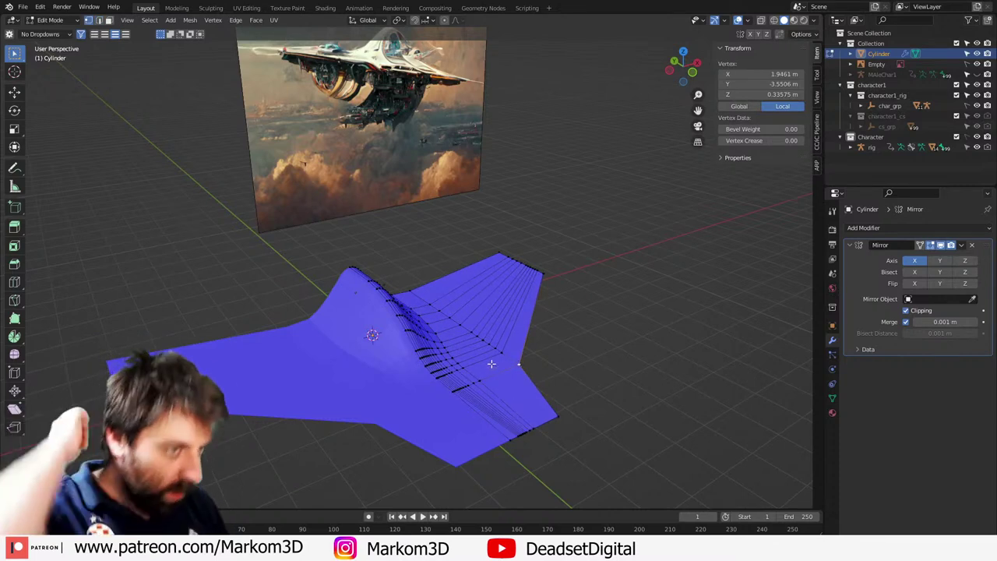
pyautogui.moveTo(517, 363); pyautogui.dragTo(440, 387, button='middle')
pyautogui.press('Tab')
# Step: Add a UV sphere mesh at the world origin
pyautogui.hotkey('shift', 'a')
pyautogui.moveTo(423, 344)
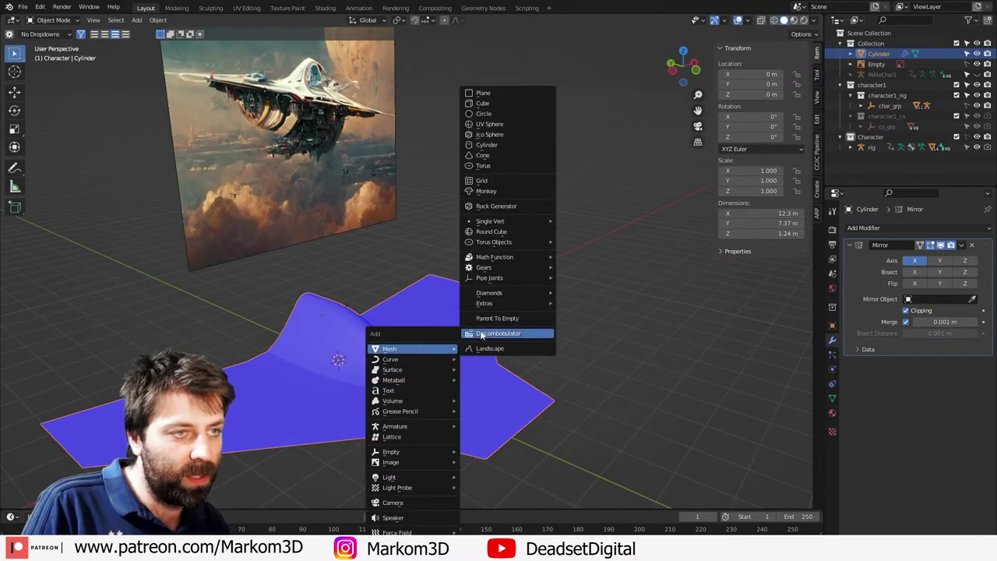
pyautogui.click(504, 127)
# Step: Turn off the Face Orientation overlay in the front view
pyautogui.moveTo(443, 324); pyautogui.dragTo(497, 307, button='middle')
pyautogui.press('KP_3')
pyautogui.press('KP_1')
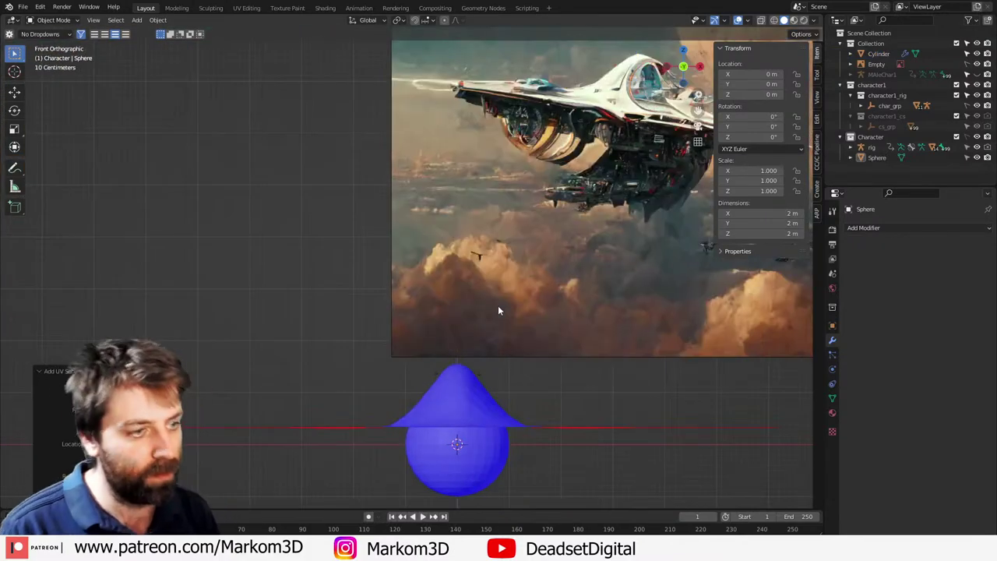
pyautogui.click(748, 21)
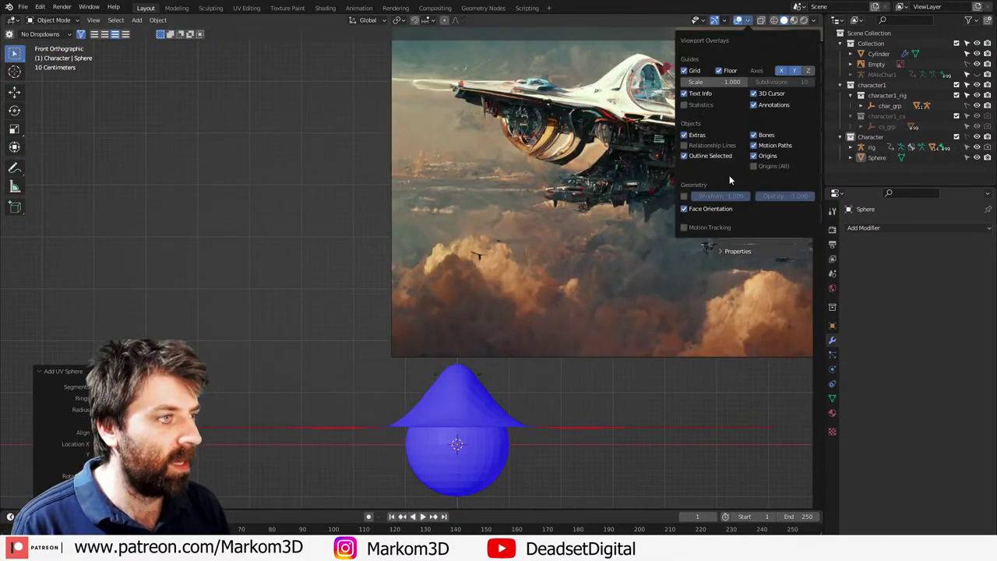
pyautogui.click(688, 210)
# Step: Move the Sphere object from the Character collection into the main Collection
pyautogui.press('KP_3')
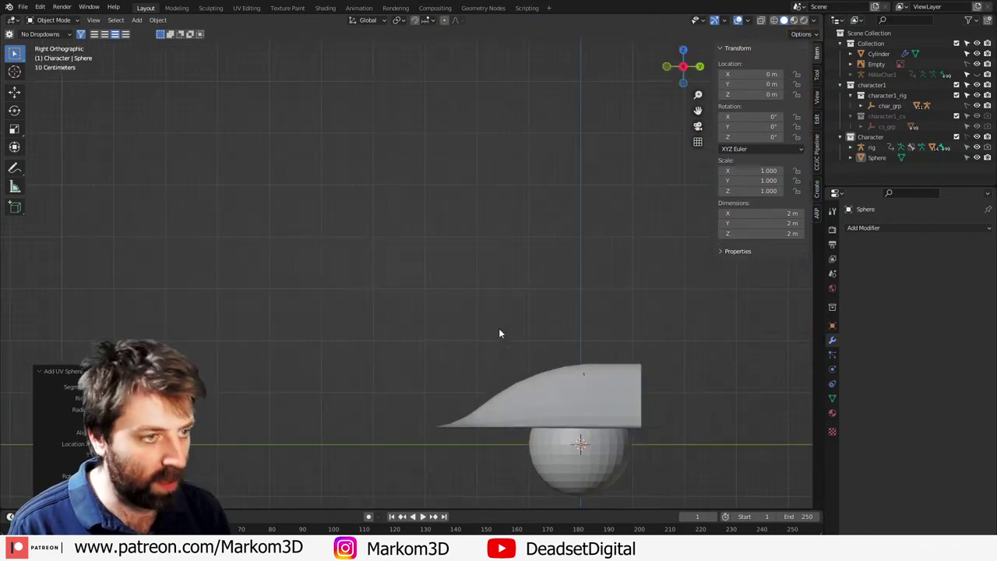
pyautogui.keyDown('shift'); pyautogui.moveTo(498, 327); pyautogui.dragTo(500, 205, button='middle'); pyautogui.keyUp('shift')
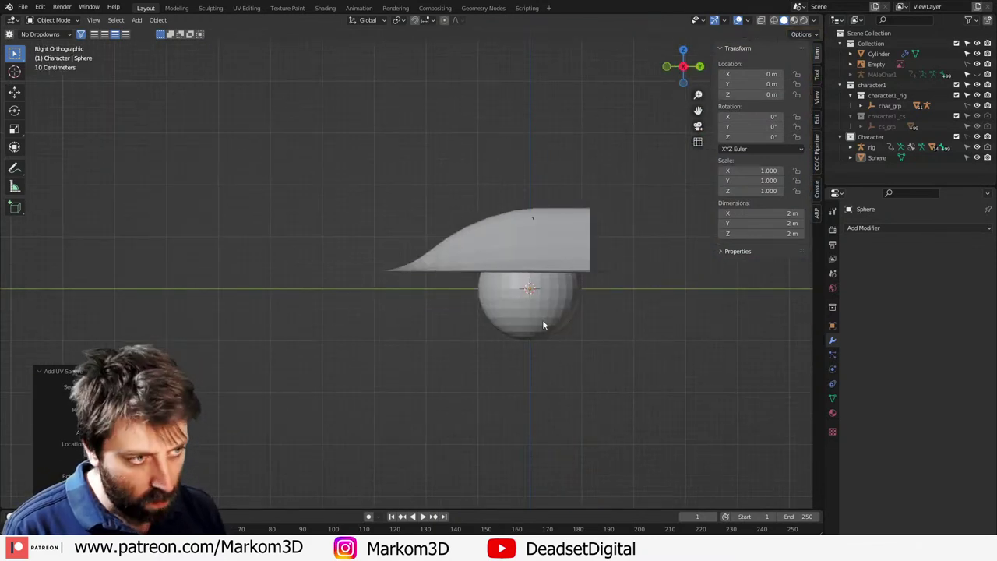
pyautogui.click(545, 263)
pyautogui.click(558, 335)
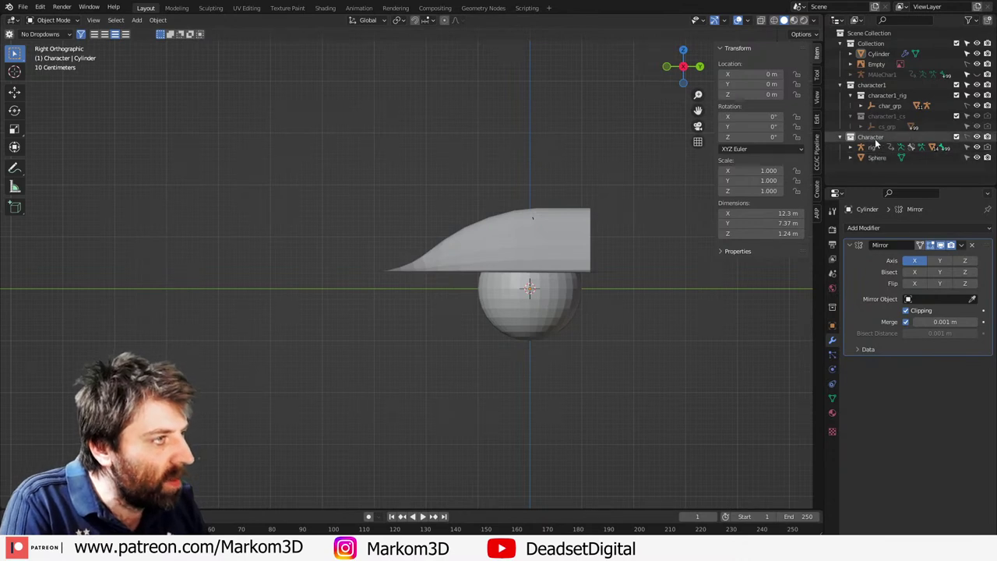
pyautogui.moveTo(876, 157); pyautogui.dragTo(872, 49)
# Step: Scale the sphere down to about 0.71 m in diameter and rotate it 90° about the X axis
pyautogui.click(518, 300)
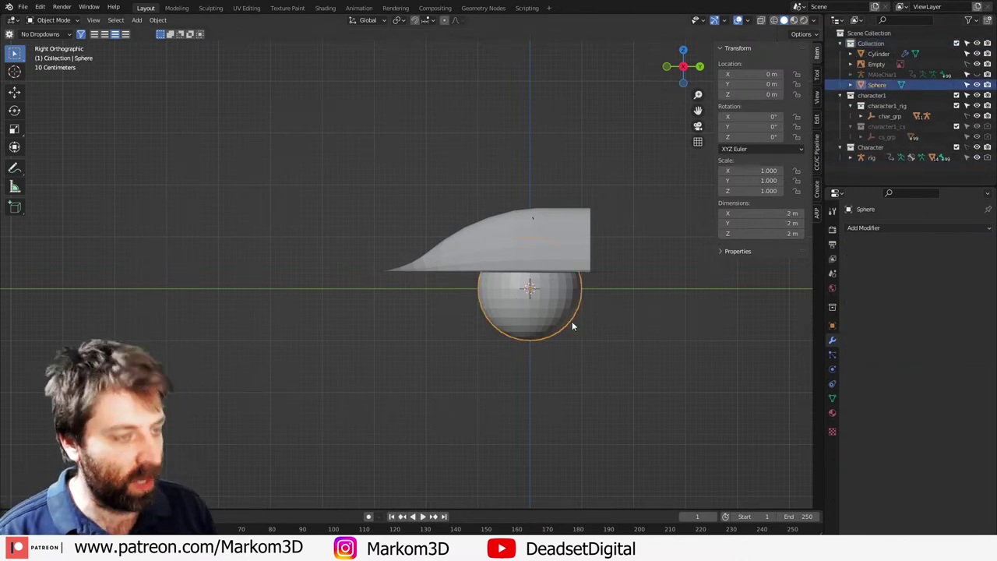
pyautogui.press('s')
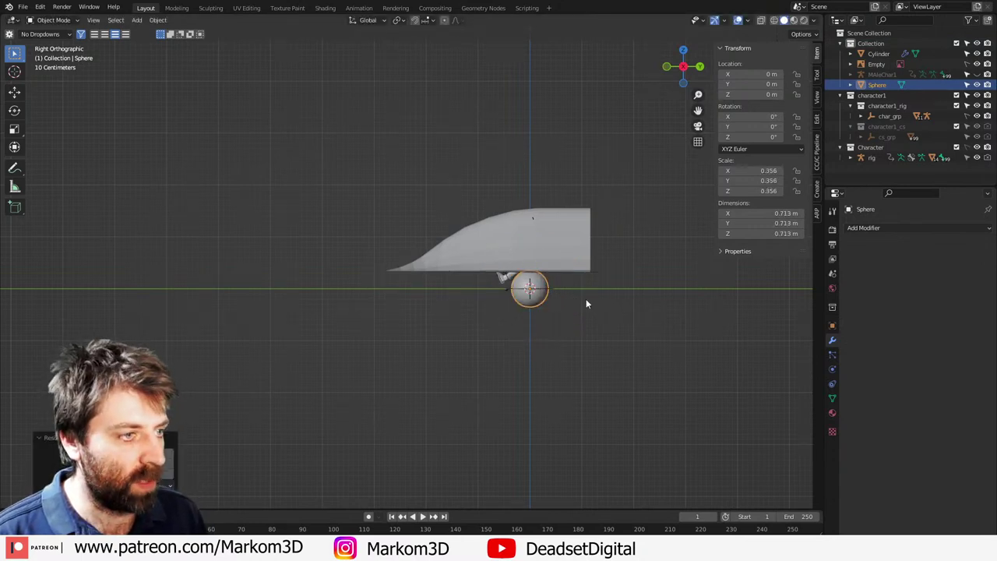
pyautogui.click(586, 298)
pyautogui.press('r')
pyautogui.press('Return')
# Step: Enlarge the sphere to about 1.18 m in diameter and stretch it along the Y axis to about 4.13 m long
pyautogui.press('s')
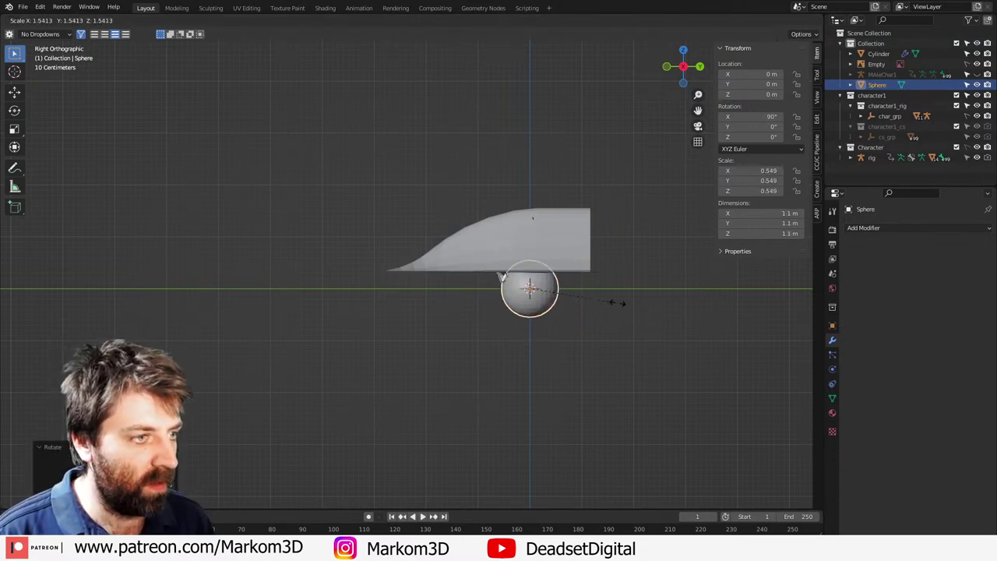
pyautogui.click(617, 303)
pyautogui.press('s')
pyautogui.press('x')
pyautogui.press('Escape')
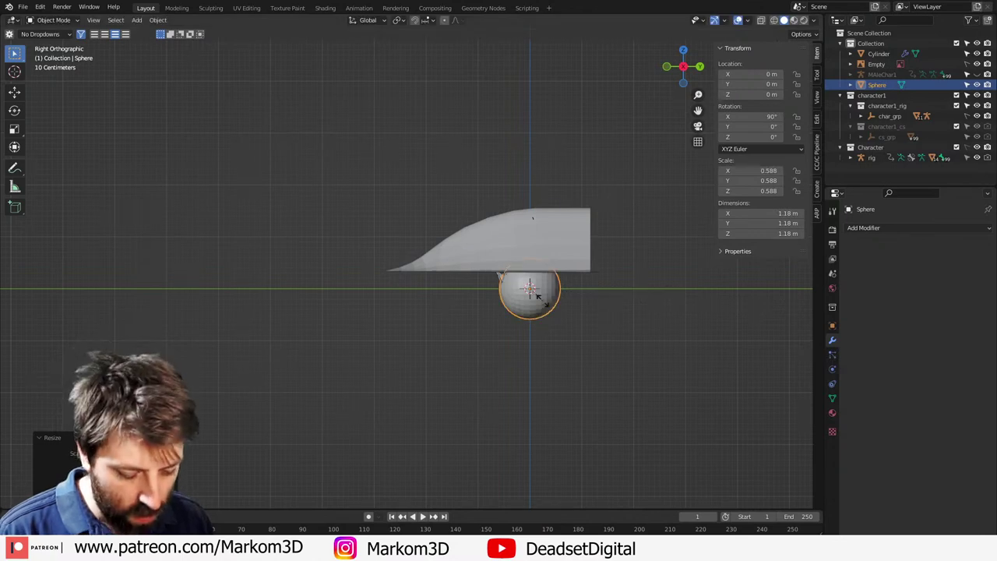
pyautogui.press('s')
pyautogui.press('y')
pyautogui.click(601, 301)
# Step: Scale the ellipsoid down to about 2.7 m long and place it over the canopy front at about Y -0.74 m, Z 1.04 m
pyautogui.press('g')
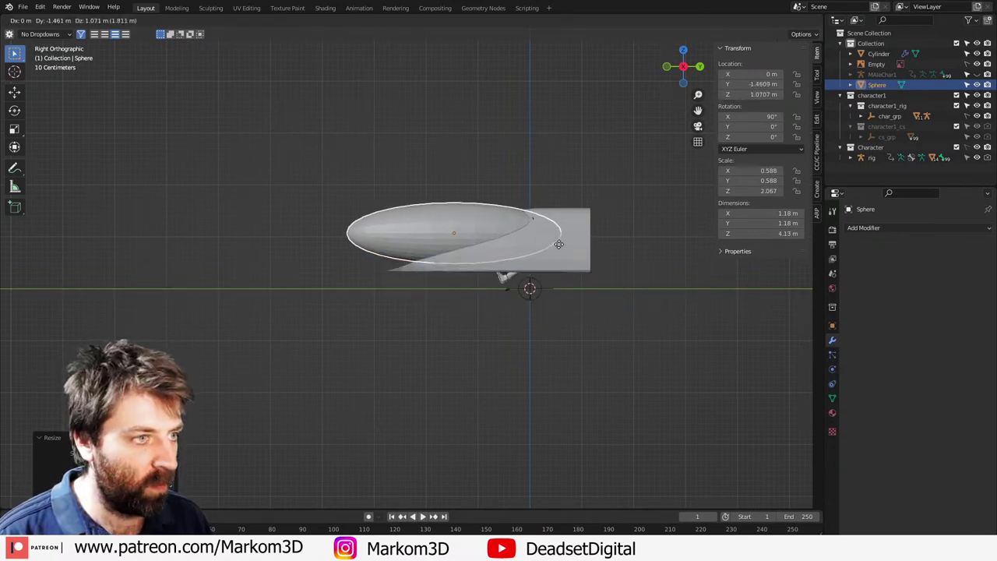
pyautogui.click(554, 242)
pyautogui.press('s')
pyautogui.click(548, 236)
pyautogui.press('g')
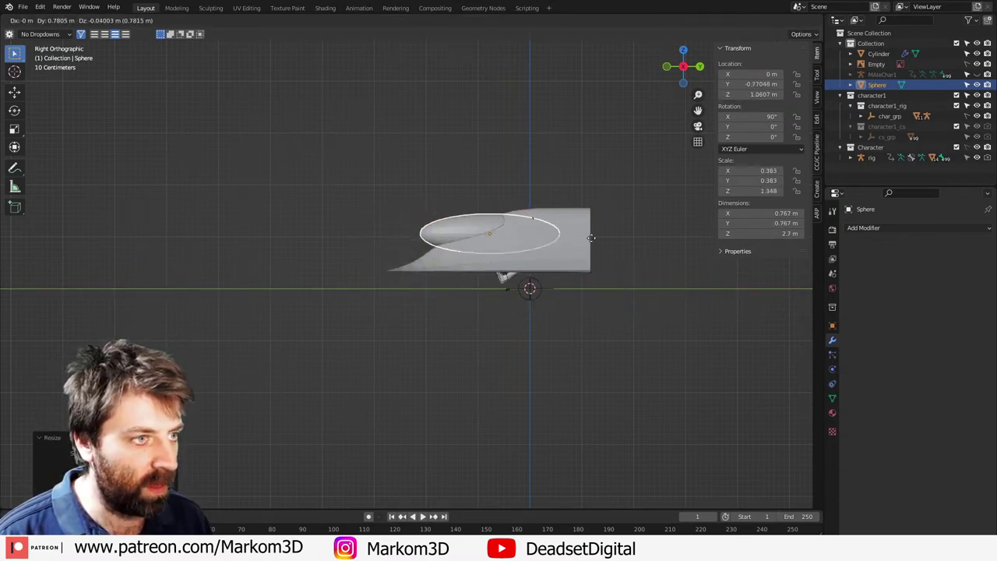
pyautogui.click(594, 238)
# Step: Widen the ellipsoid along the X axis to about 1.61 m and lower it to about Z 0.75 m
pyautogui.moveTo(593, 238)
pyautogui.mouseDown(button='middle')
pyautogui.moveTo(613, 252)
pyautogui.moveTo(600, 253)
pyautogui.mouseUp(button='middle')
pyautogui.press('s')
pyautogui.press('x')
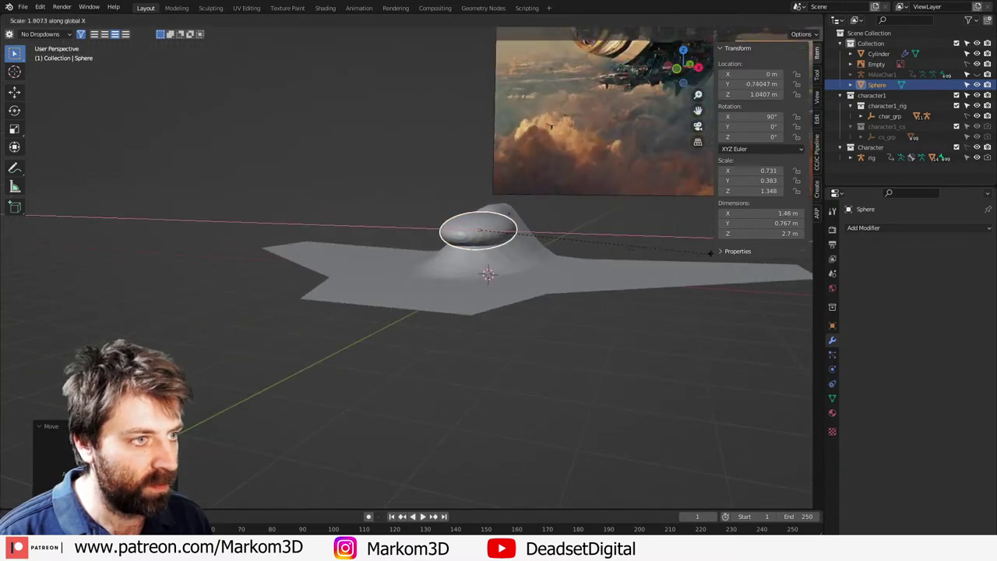
pyautogui.click(724, 253)
pyautogui.press('g')
pyautogui.click(619, 260)
# Step: Stretch the ellipsoid along the Z axis to about 0.93 m high and set its X location to 0
pyautogui.press('s')
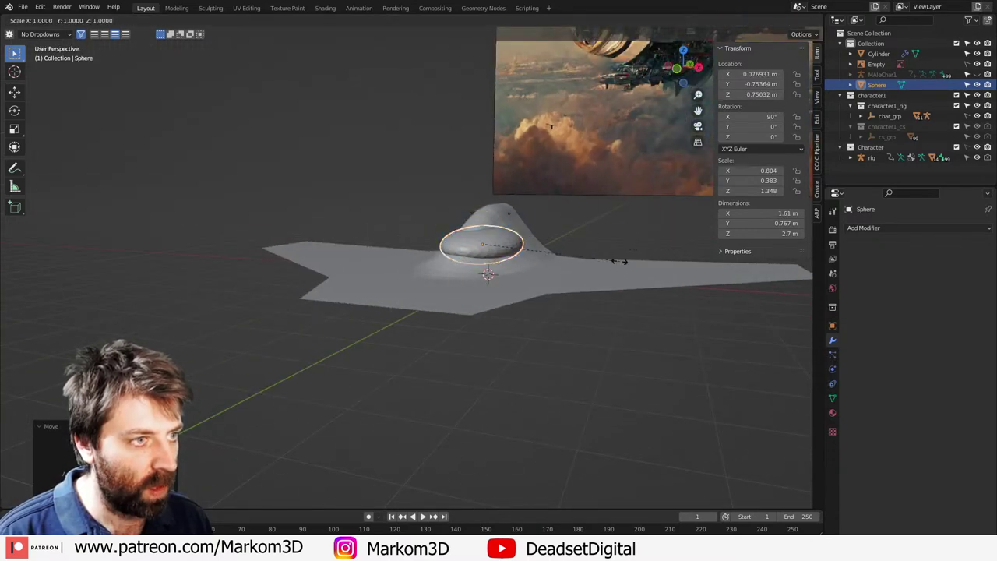
pyautogui.press('z')
pyautogui.click(643, 269)
pyautogui.press('KP_1')
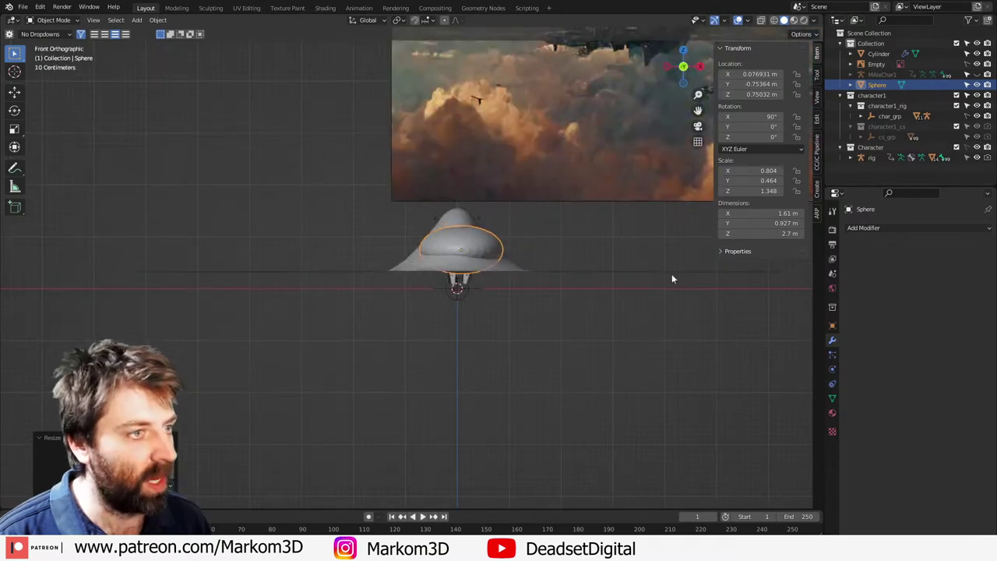
pyautogui.click(759, 74)
pyautogui.write('0')
pyautogui.press('Return')
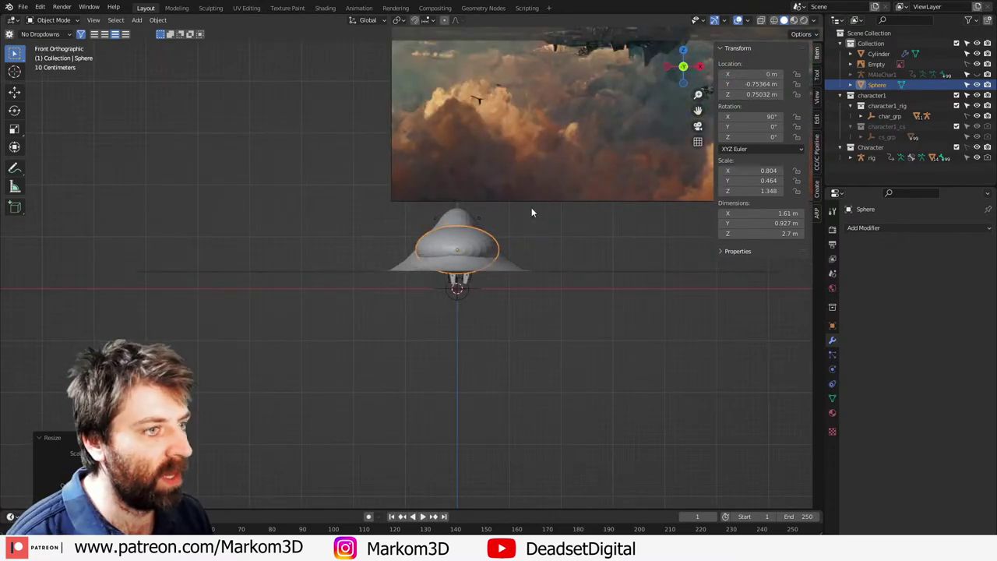
# Step: Scale the ellipsoid up to about 1.77 m wide and 2.97 m long, and stretch its height to about 1.67 m
pyautogui.scroll(1, 538, 249)
pyautogui.press('s')
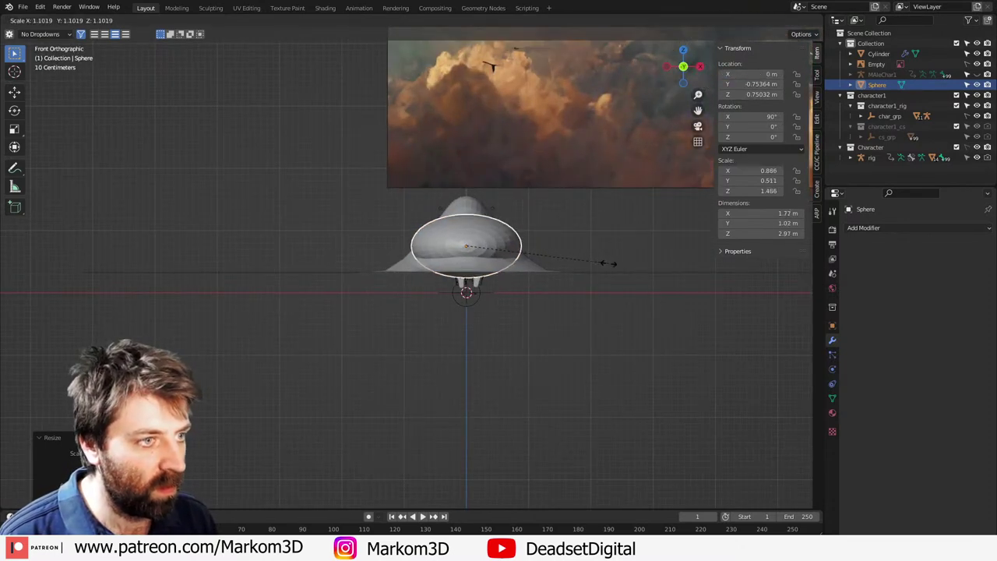
pyautogui.click(604, 261)
pyautogui.moveTo(602, 259); pyautogui.dragTo(497, 271, button='middle')
pyautogui.press('s')
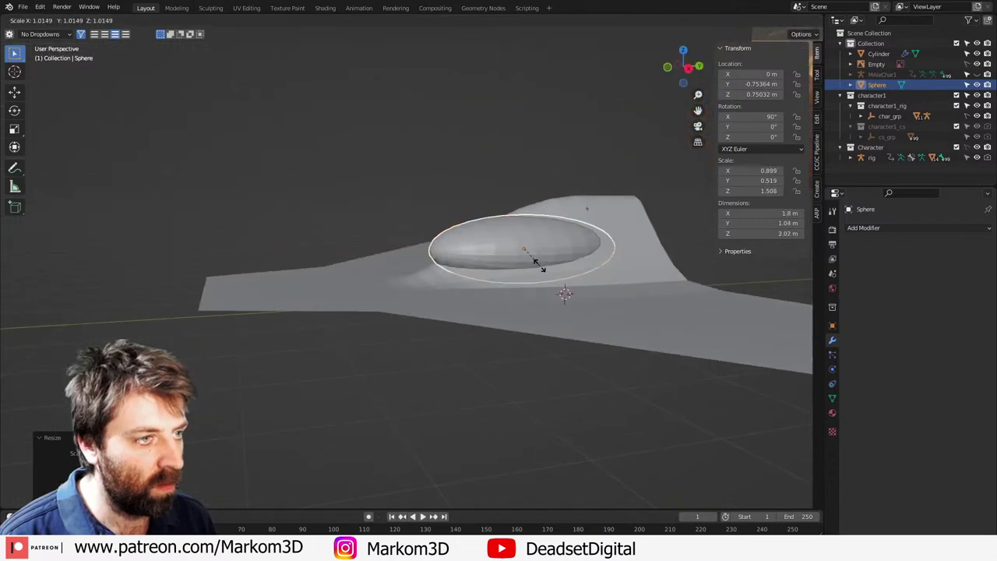
pyautogui.press('y')
pyautogui.click(535, 266)
# Step: Try cutting a cockpit opening by subtracting the ellipsoid from the ship hull with a Boolean Difference, and undo the cut
pyautogui.moveTo(535, 267)
pyautogui.mouseDown(button='middle')
pyautogui.moveTo(623, 269)
pyautogui.moveTo(608, 281)
pyautogui.moveTo(528, 285)
pyautogui.mouseUp(button='middle')
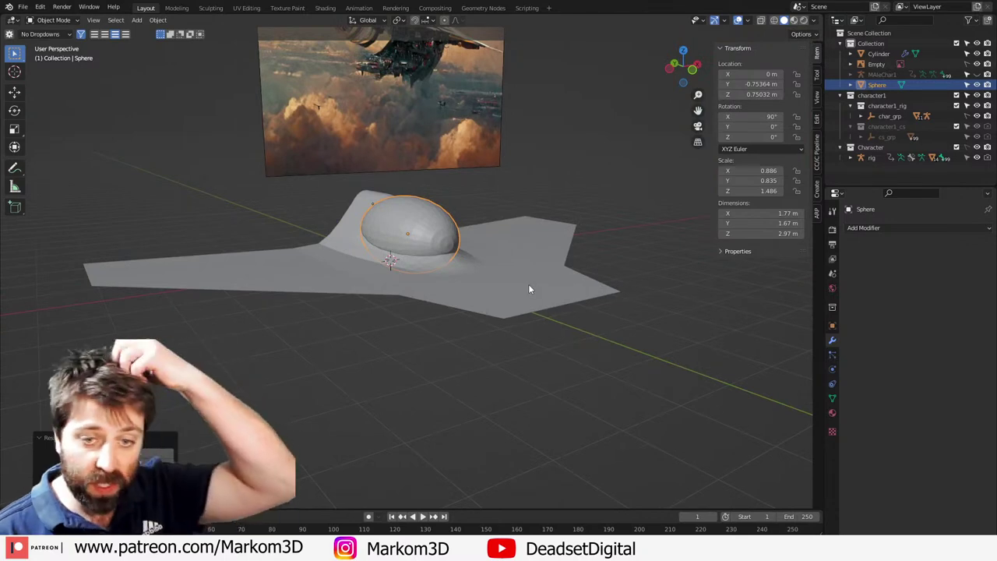
pyautogui.keyDown('shift'); pyautogui.click(532, 289); pyautogui.keyUp('shift')
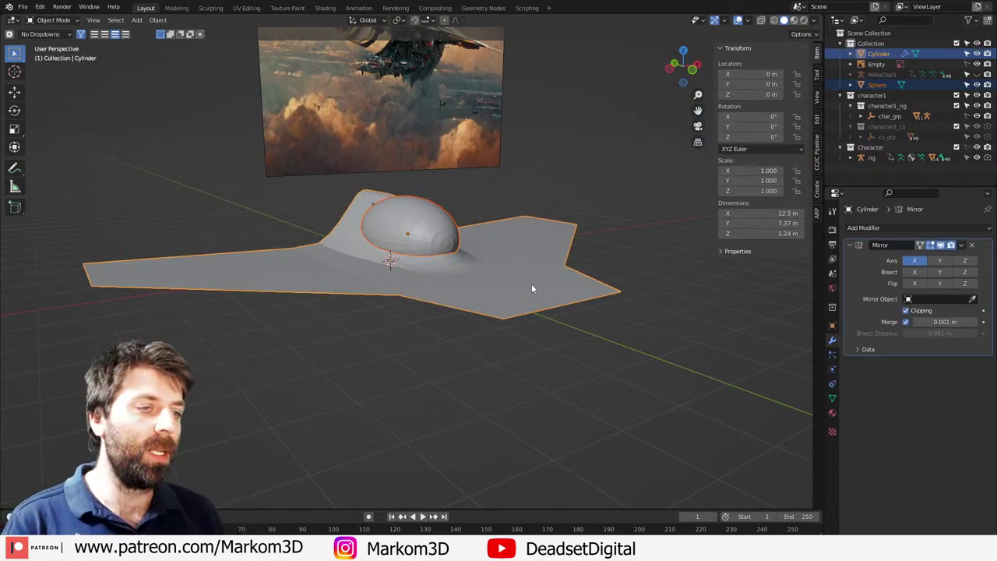
pyautogui.press('ctrl+shift+KP_Subtract')
pyautogui.moveTo(531, 289); pyautogui.dragTo(454, 228, button='middle')
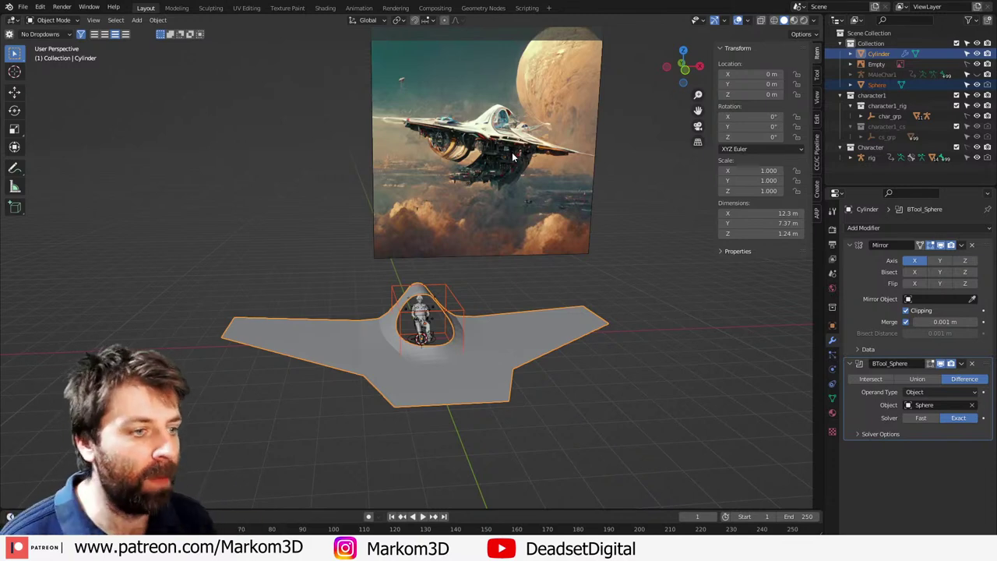
pyautogui.moveTo(516, 309); pyautogui.dragTo(450, 313, button='middle')
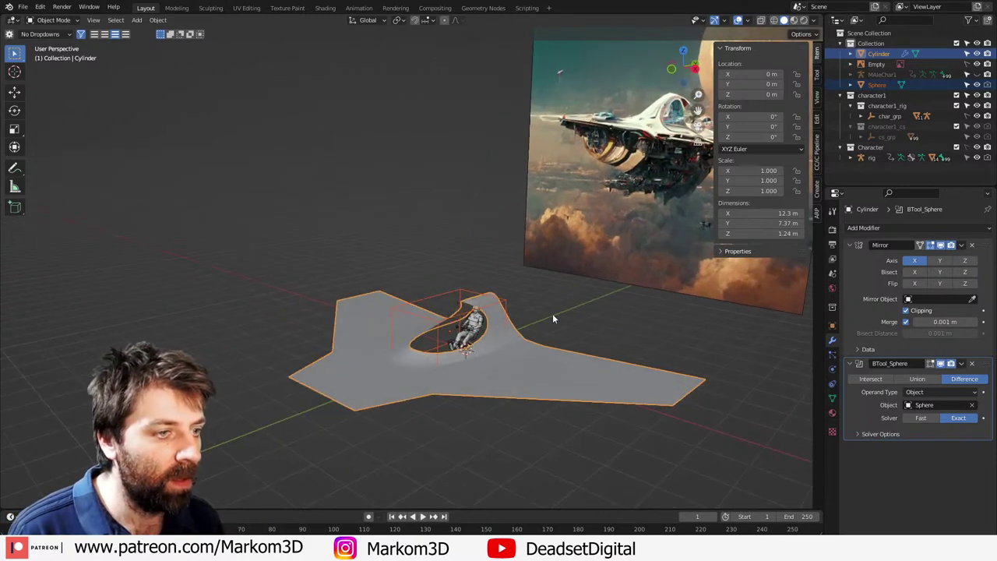
pyautogui.hotkey('ctrl', 'z')
pyautogui.hotkey('ctrl', 'z')
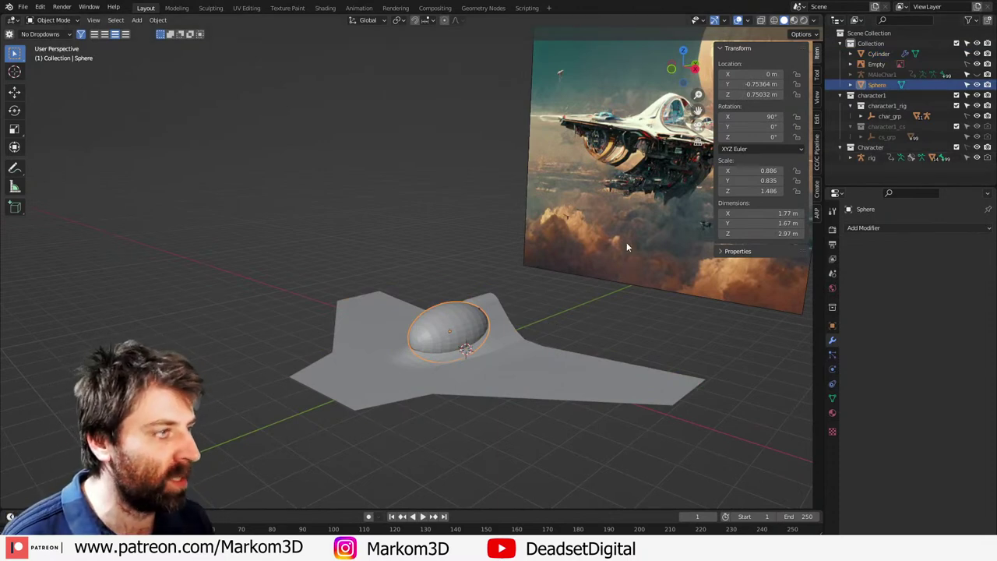
# Step: Move the cockpit ellipsoid into a new collection named Bools
pyautogui.press('m')
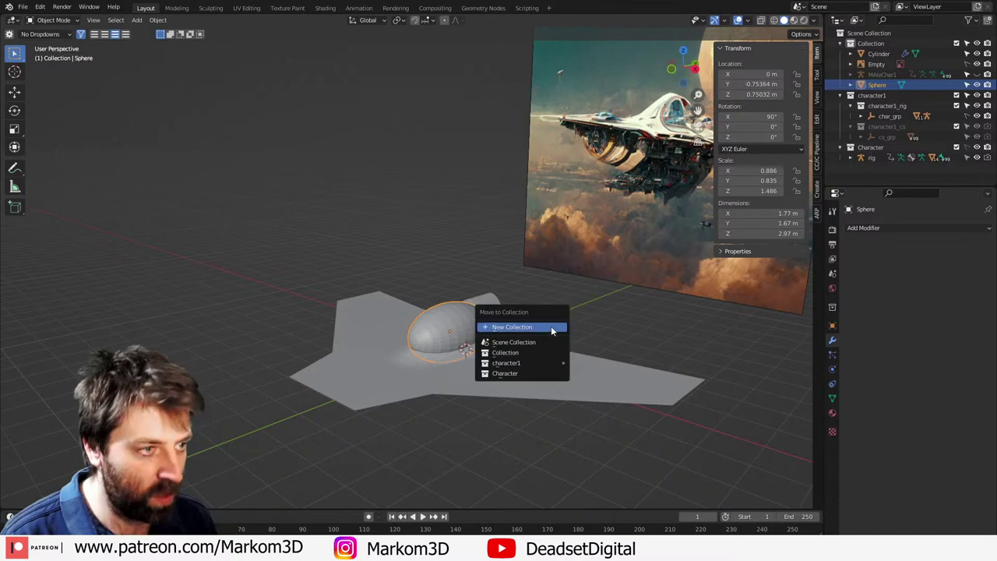
pyautogui.click(551, 330)
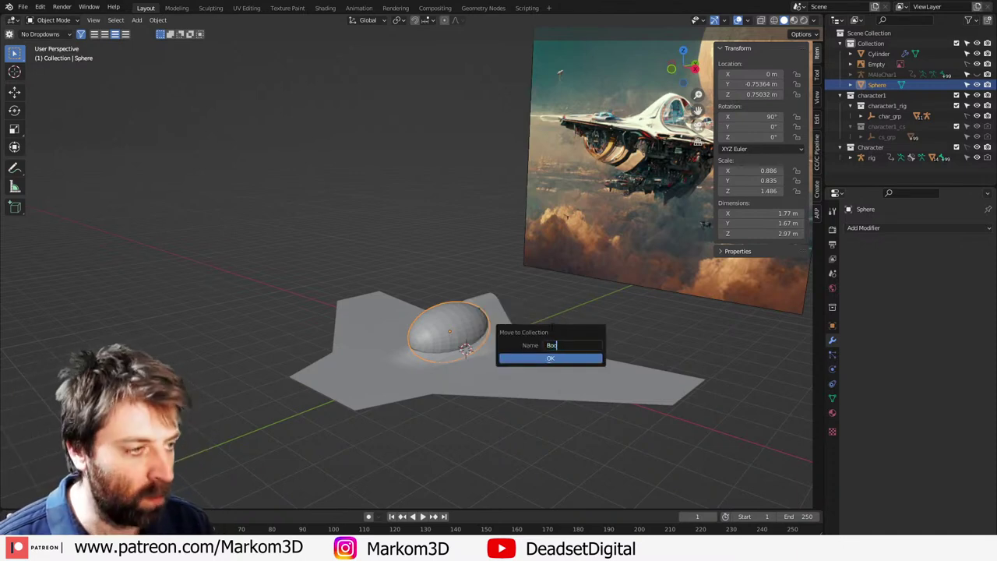
pyautogui.click(551, 358)
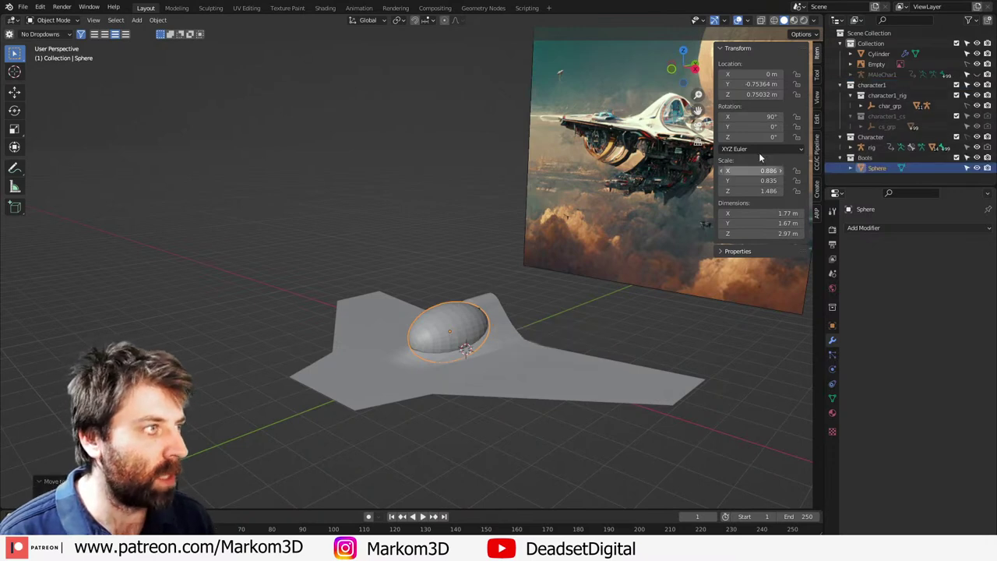
# Step: Add a Solidify modifier to the ship hull and set its thickness to 0.14 m
pyautogui.scroll(-2, 436, 335)
pyautogui.moveTo(436, 334); pyautogui.dragTo(499, 373, button='middle')
pyautogui.click(462, 369)
pyautogui.press('Tab')
pyautogui.press('Tab')
pyautogui.click(874, 227)
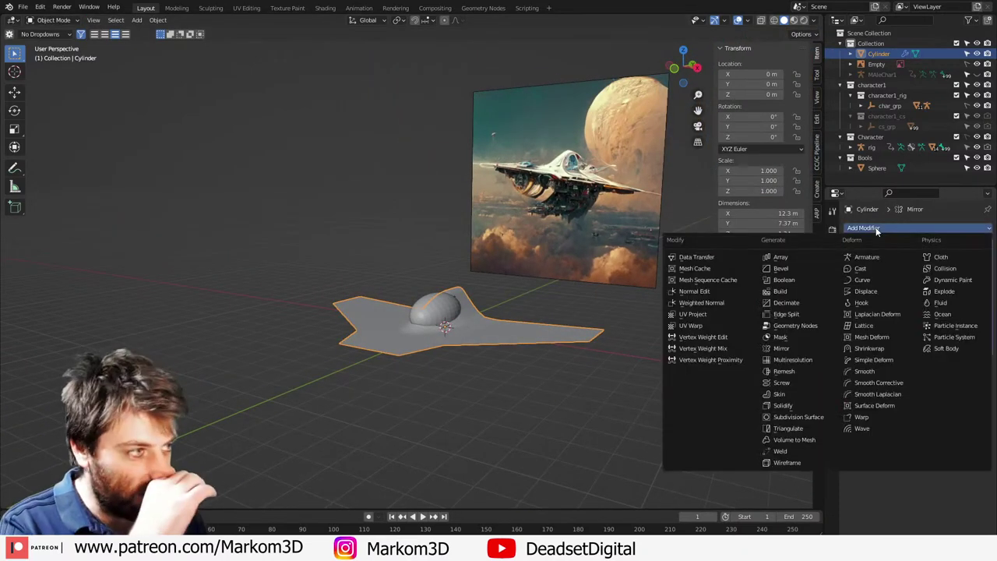
pyautogui.click(796, 405)
pyautogui.scroll(4, 544, 398)
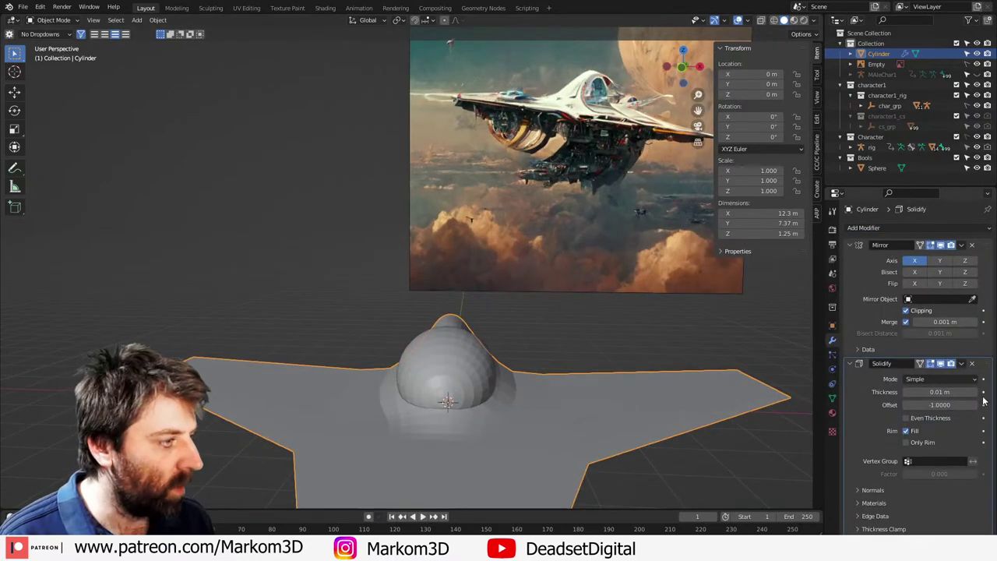
pyautogui.moveTo(938, 392); pyautogui.dragTo(975, 392)
pyautogui.moveTo(580, 381); pyautogui.dragTo(574, 349, button='middle')
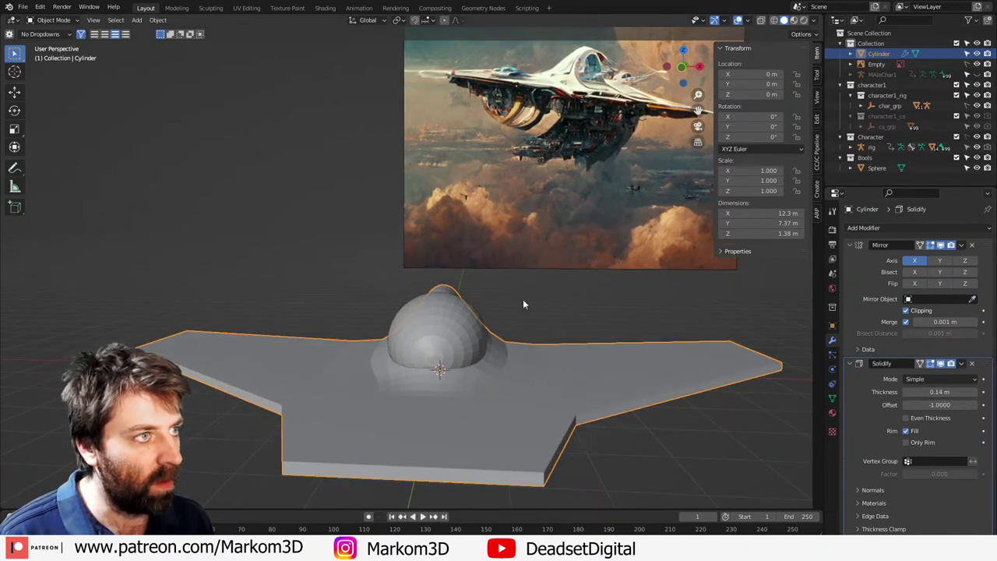
# Step: Add a cylinder mesh at the origin and rotate its geometry 90° about the Y axis so it lies along X
pyautogui.moveTo(505, 72); pyautogui.dragTo(498, 342, button='middle')
pyautogui.hotkey('shift', 'a')
pyautogui.moveTo(499, 341)
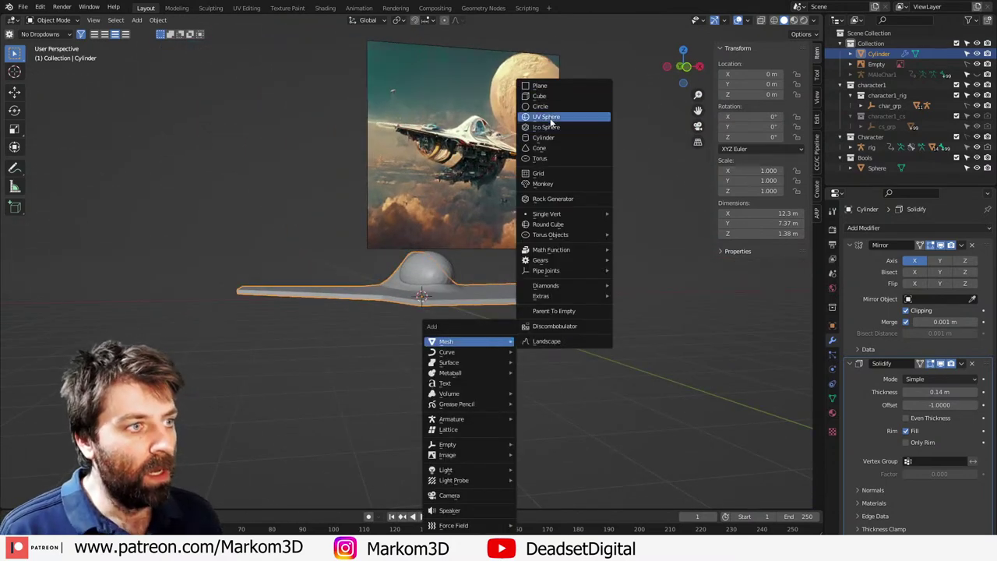
pyautogui.click(547, 138)
pyautogui.moveTo(545, 234); pyautogui.dragTo(503, 279, button='middle')
pyautogui.press('Tab')
pyautogui.press('r')
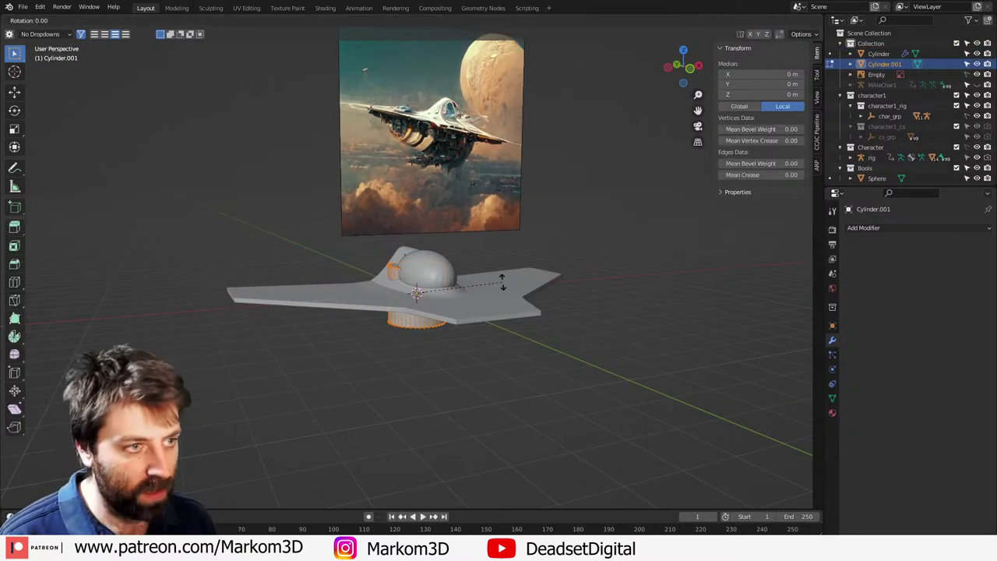
pyautogui.press('x')
pyautogui.press('9')
pyautogui.press('0')
pyautogui.press('y')
pyautogui.press('Return')
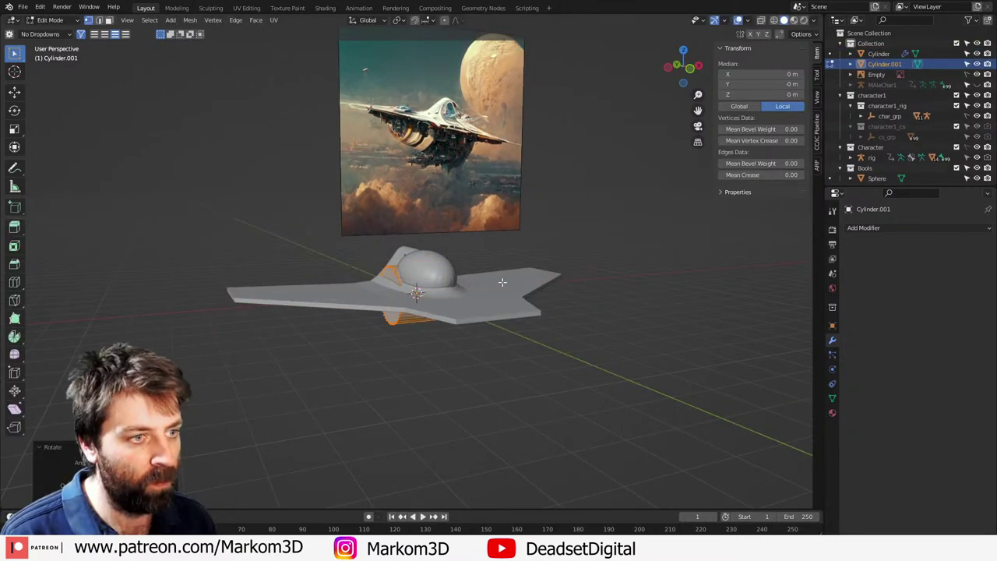
# Step: Loop-cut the cylinder through its middle, rip the mesh apart at the cut and delete the half on the negative X side
pyautogui.scroll(3, 502, 282)
pyautogui.moveTo(491, 282); pyautogui.dragTo(476, 248, button='middle')
pyautogui.scroll(-2, 475, 247)
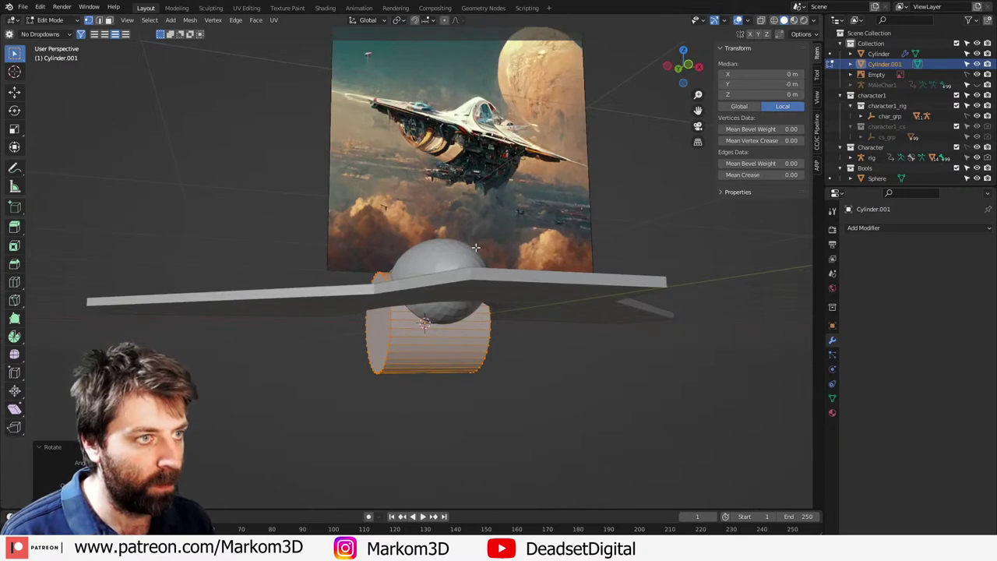
pyautogui.press('KP_3')
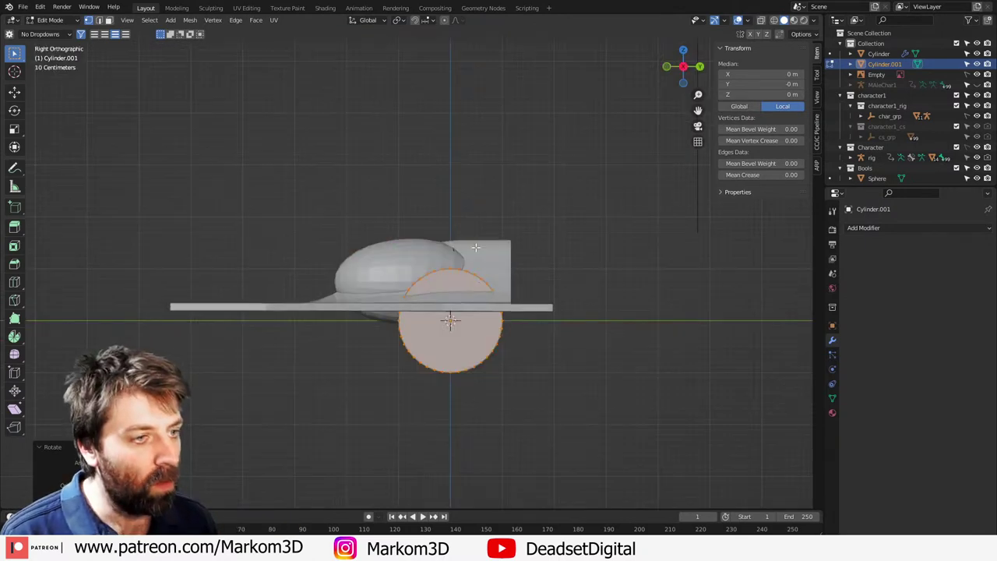
pyautogui.press('KP_1')
pyautogui.hotkey('ctrl', 'r')
pyautogui.click(444, 372)
pyautogui.rightClick(444, 375)
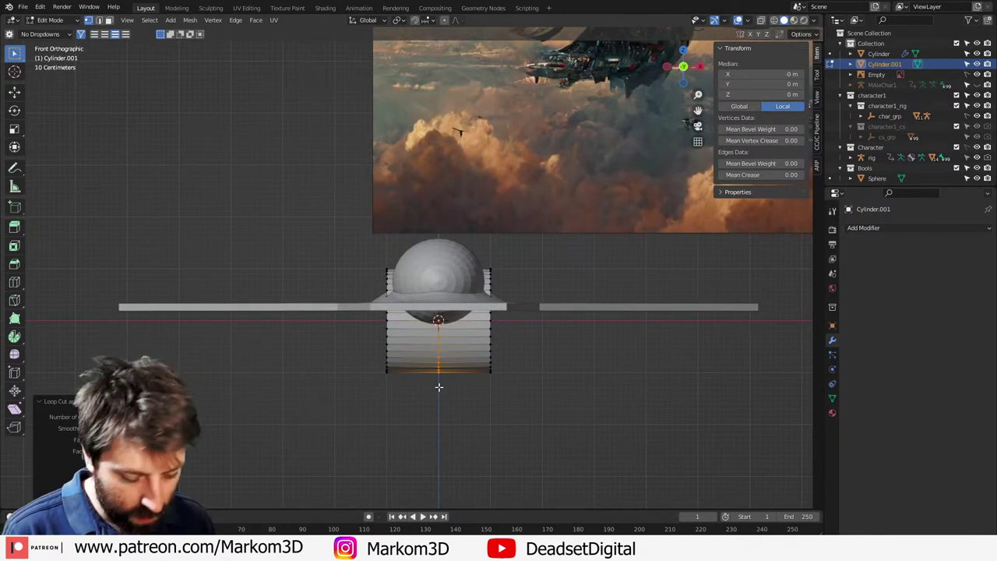
pyautogui.press('v')
pyautogui.rightClick(458, 414)
pyautogui.press('l')
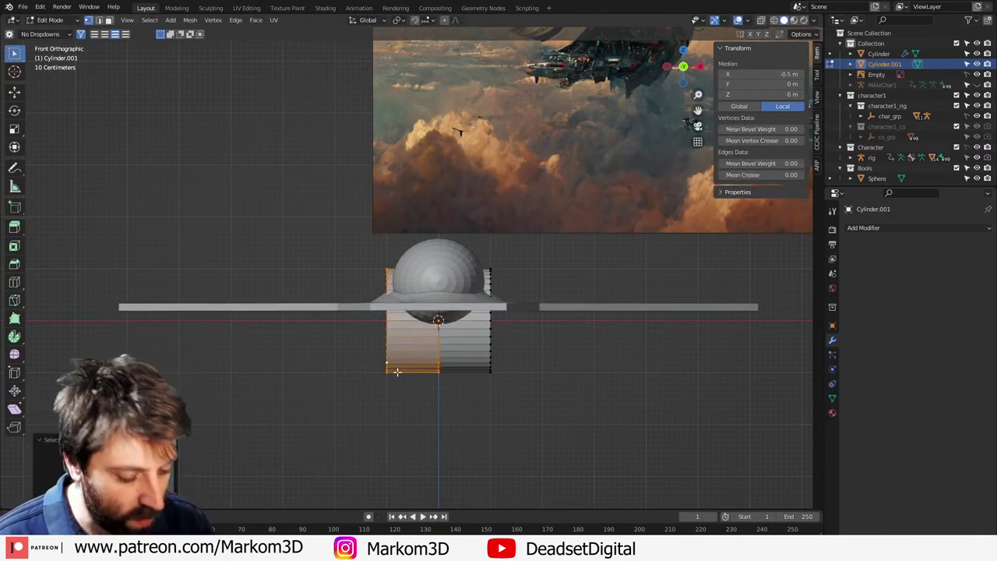
pyautogui.press('x')
pyautogui.click(366, 249)
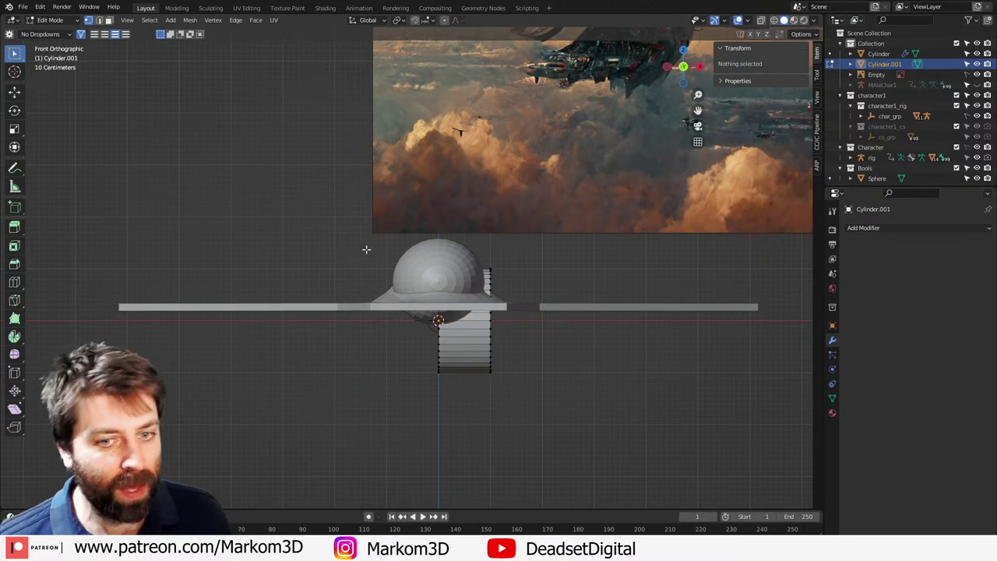
# Step: Add a Mirror modifier on the X axis to the half cylinder and lower its geometry along Z beneath the hull
pyautogui.click(946, 229)
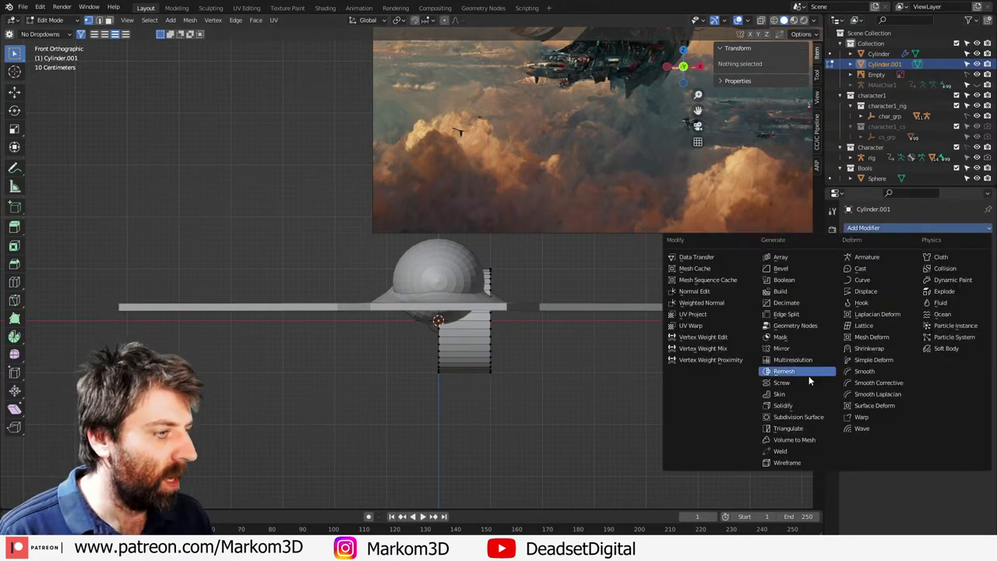
pyautogui.click(799, 352)
pyautogui.press('a')
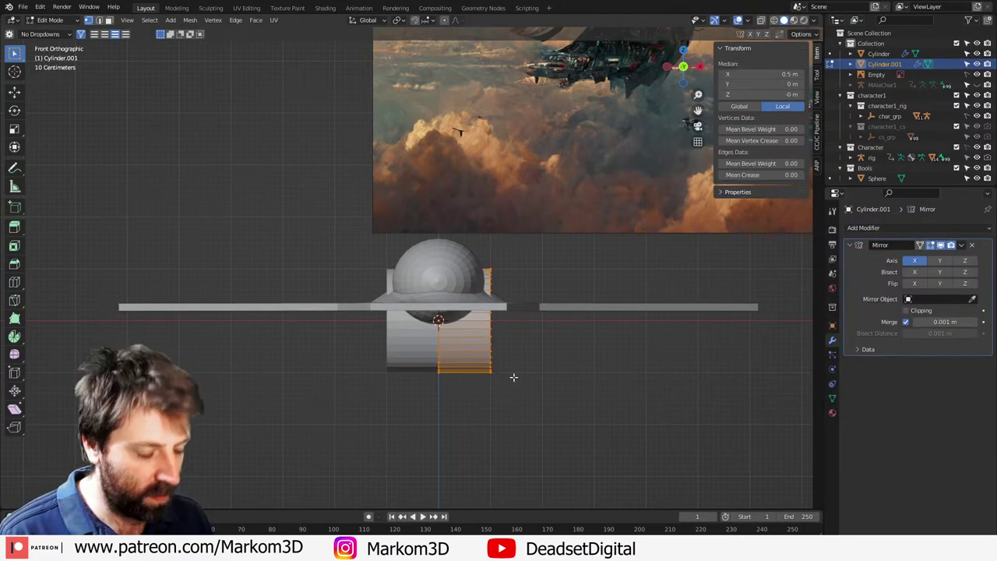
pyautogui.press('g')
pyautogui.press('z')
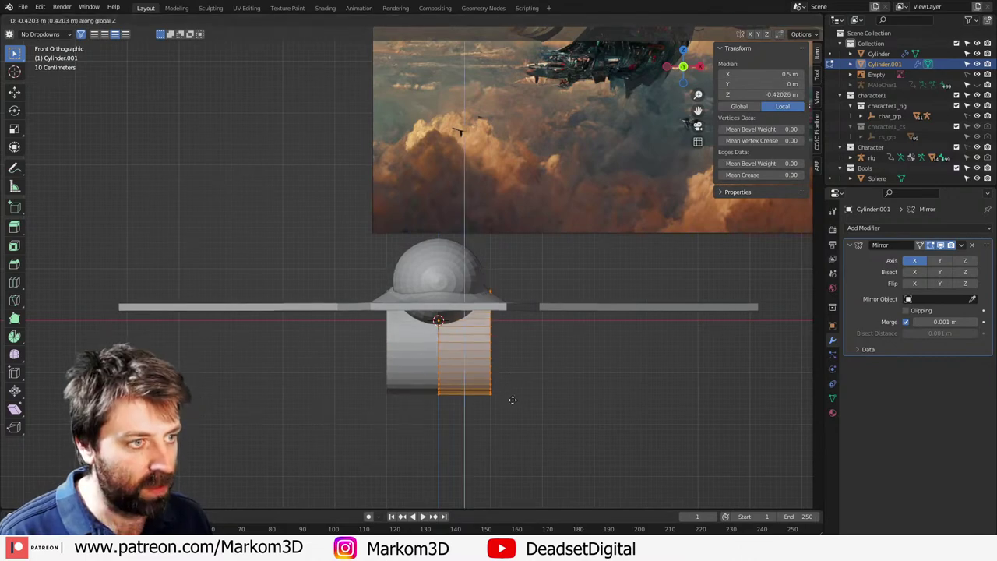
pyautogui.click(507, 400)
# Step: Delete the face that closes the outer end of the half cylinder
pyautogui.moveTo(618, 389); pyautogui.dragTo(471, 377, button='middle')
pyautogui.press('3')
pyautogui.click(481, 367)
pyautogui.press('x')
pyautogui.click(470, 389)
# Step: In a wireframe side view, delete the vertices of the cylinder's upper arc, keeping the rows from just above its widest point down
pyautogui.press('KP_3')
pyautogui.press('z')
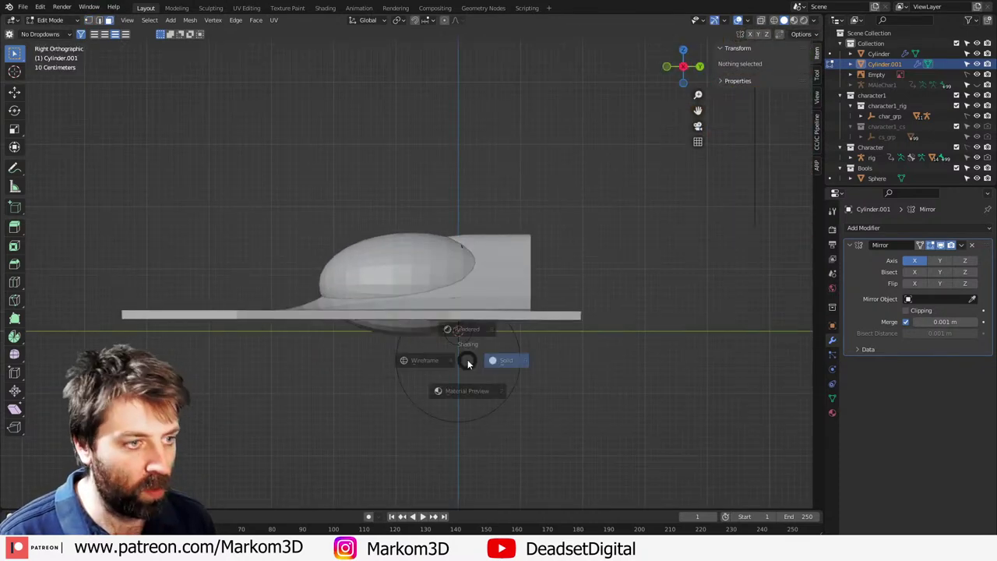
pyautogui.click(424, 354)
pyautogui.press('1')
pyautogui.click(404, 336)
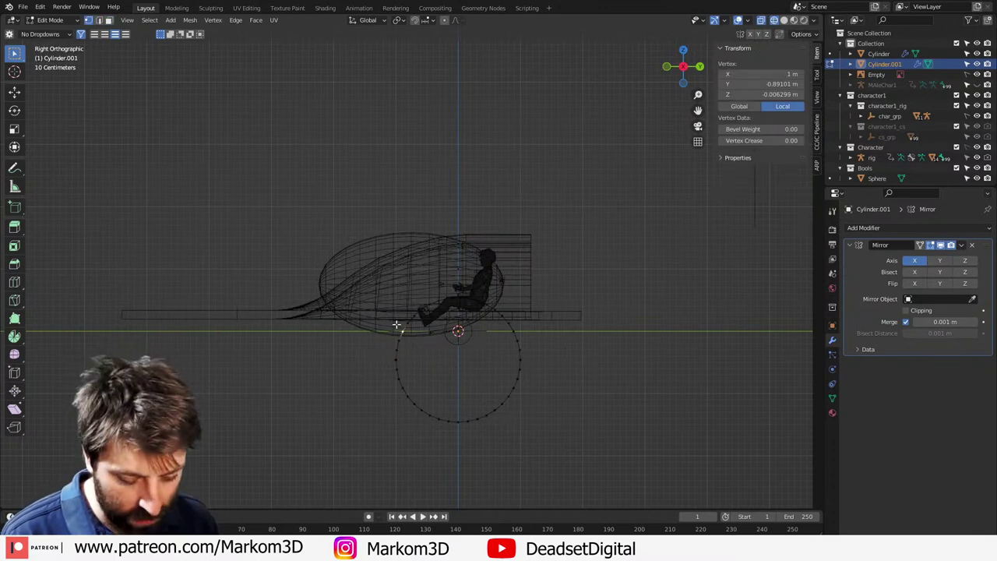
pyautogui.moveTo(329, 257); pyautogui.dragTo(632, 365)
pyautogui.press('x')
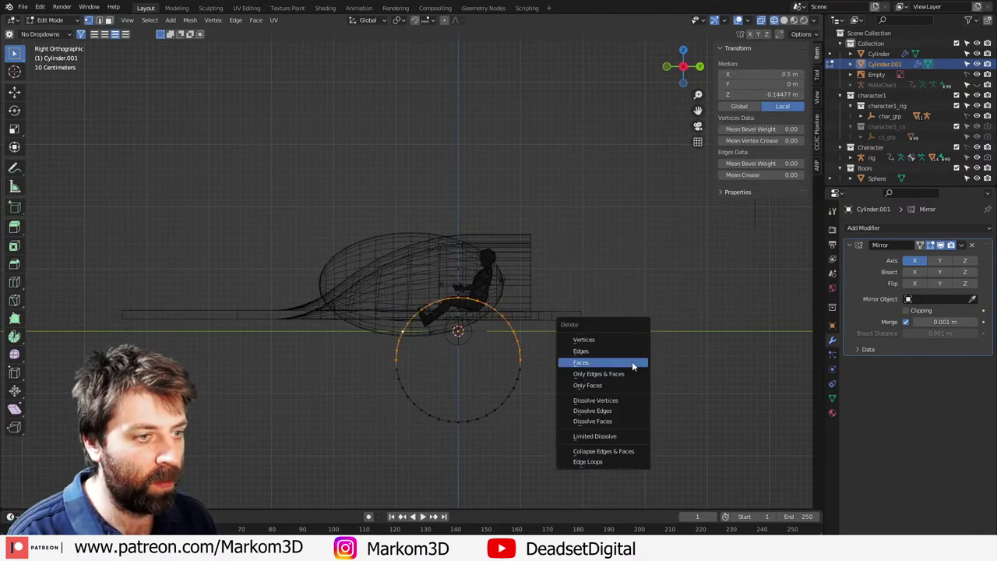
pyautogui.click(628, 340)
pyautogui.hotkey('ctrl', 'z')
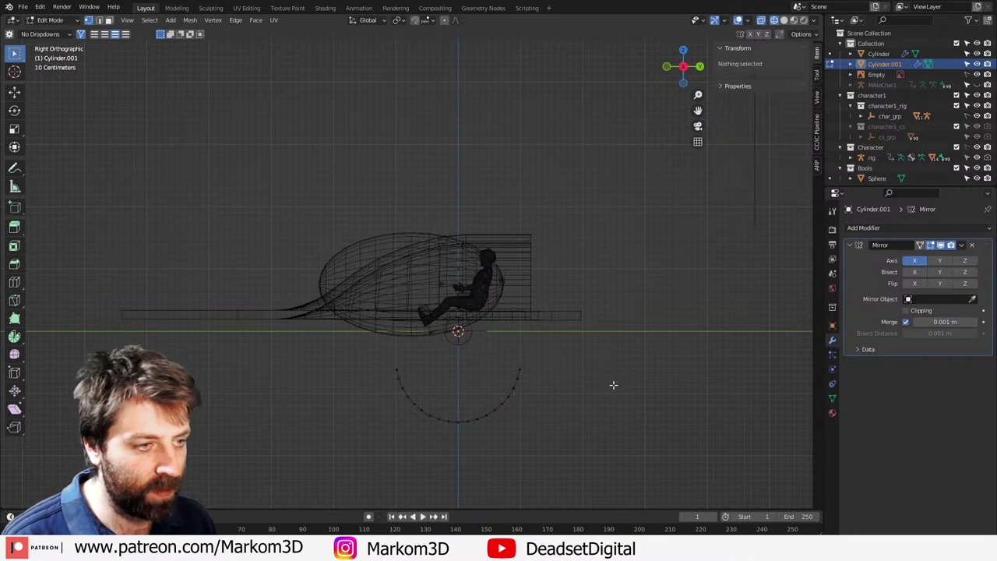
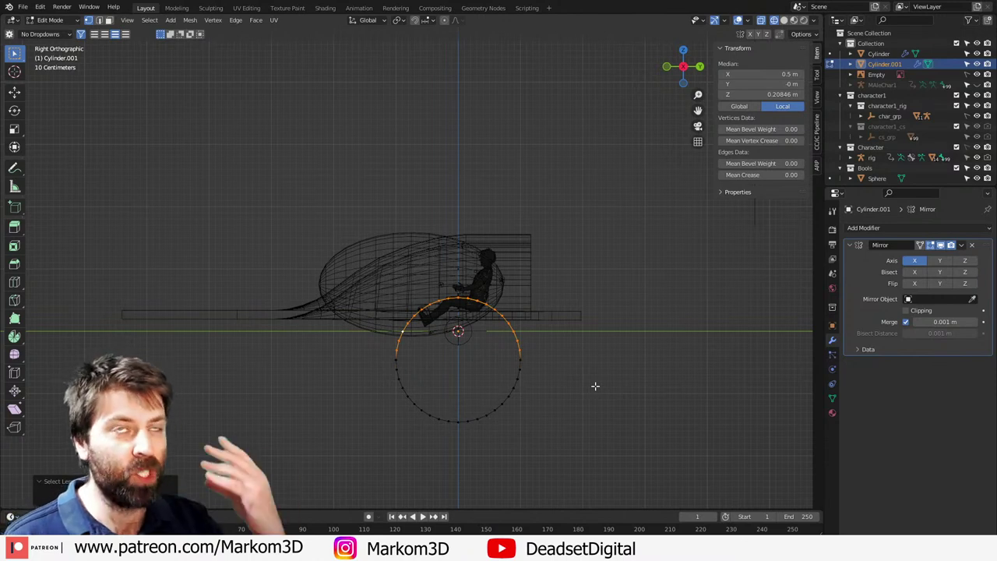
pyautogui.press('x')
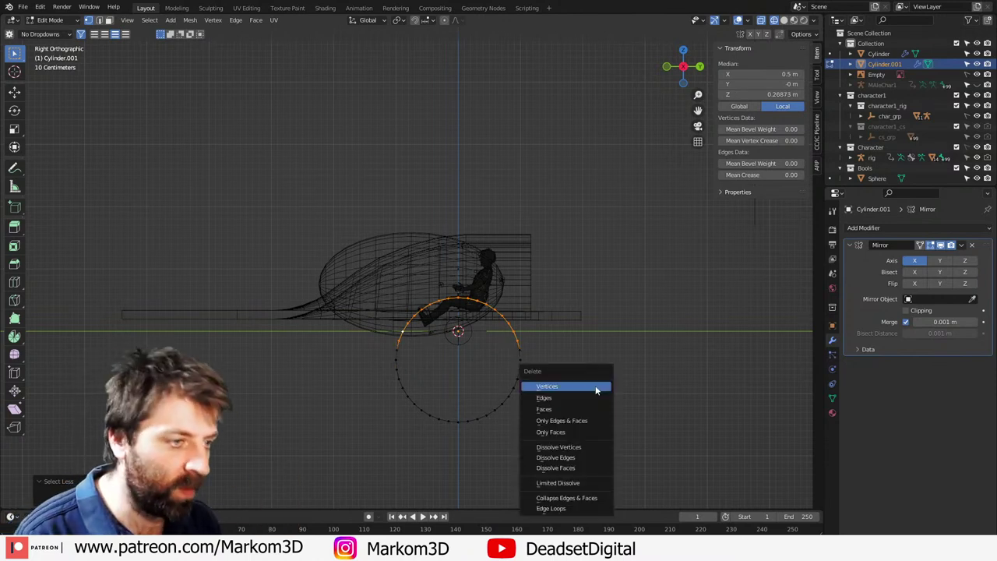
pyautogui.click(597, 387)
# Step: Fill the open outer end of the remaining trough-shaped cylinder with a face
pyautogui.press('a')
pyautogui.moveTo(503, 408); pyautogui.dragTo(554, 414, button='middle')
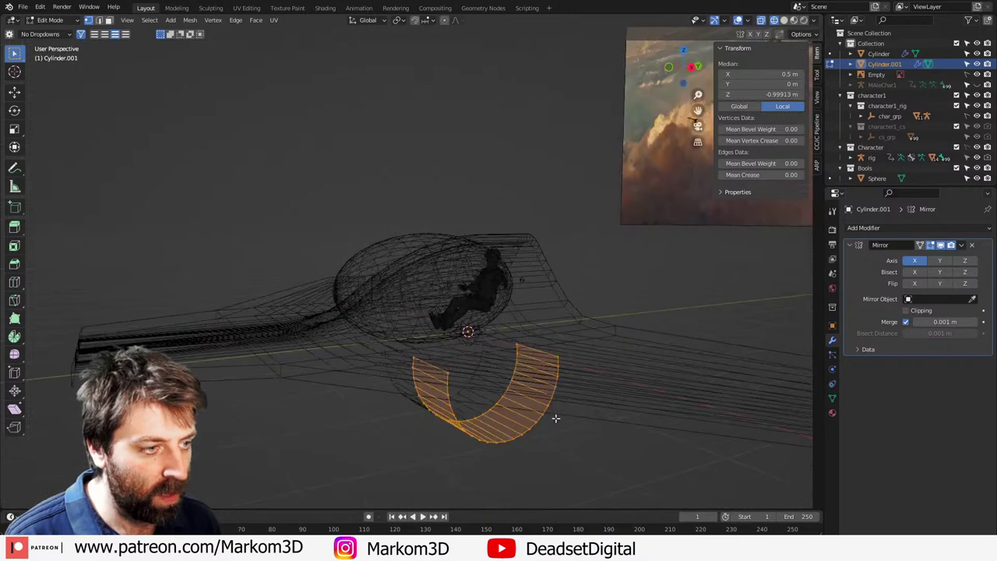
pyautogui.press('f')
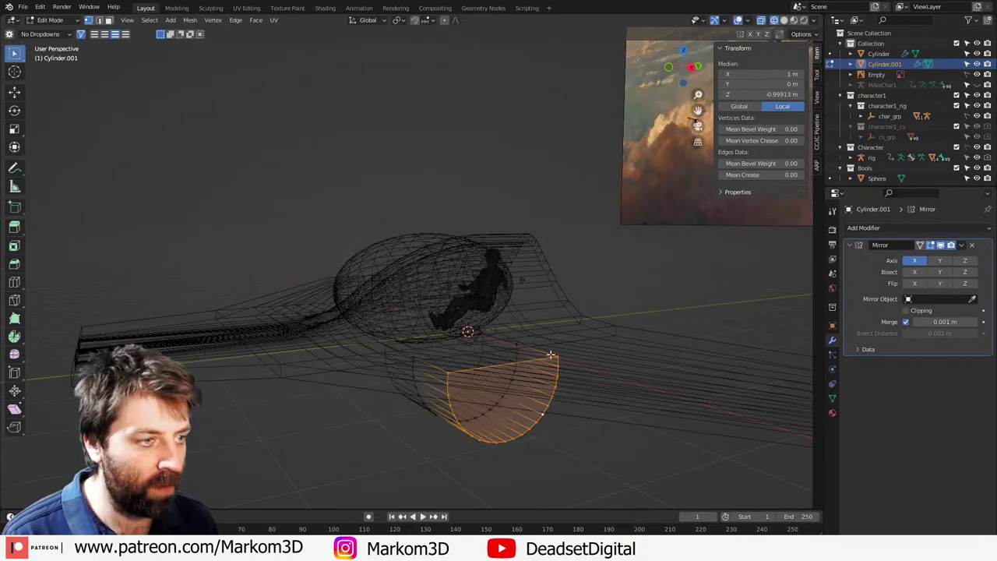
# Step: Try moving only the cylinder's outer end face forward along Y, and undo the move
pyautogui.press('KP_3')
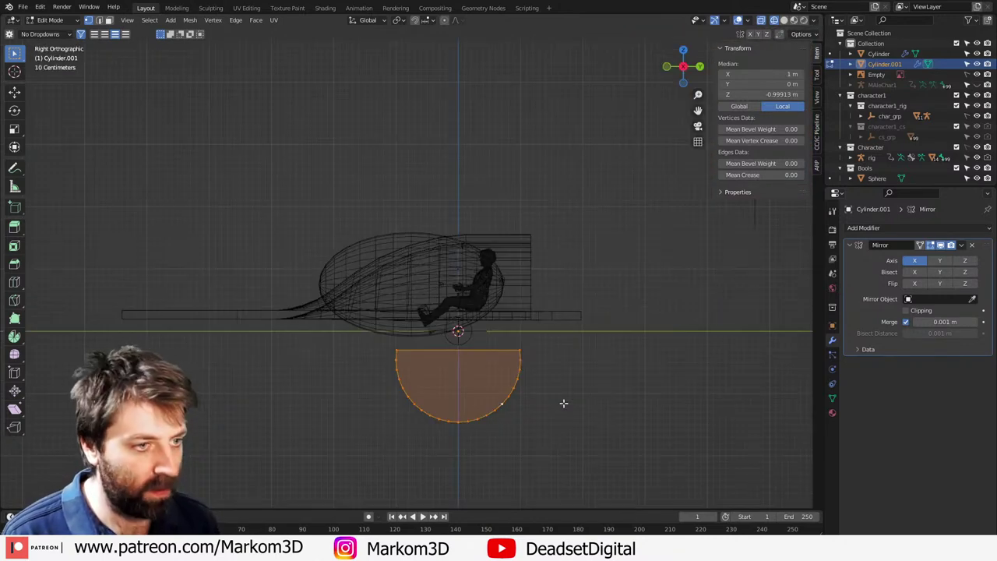
pyautogui.press('g')
pyautogui.click(509, 382)
pyautogui.press('a')
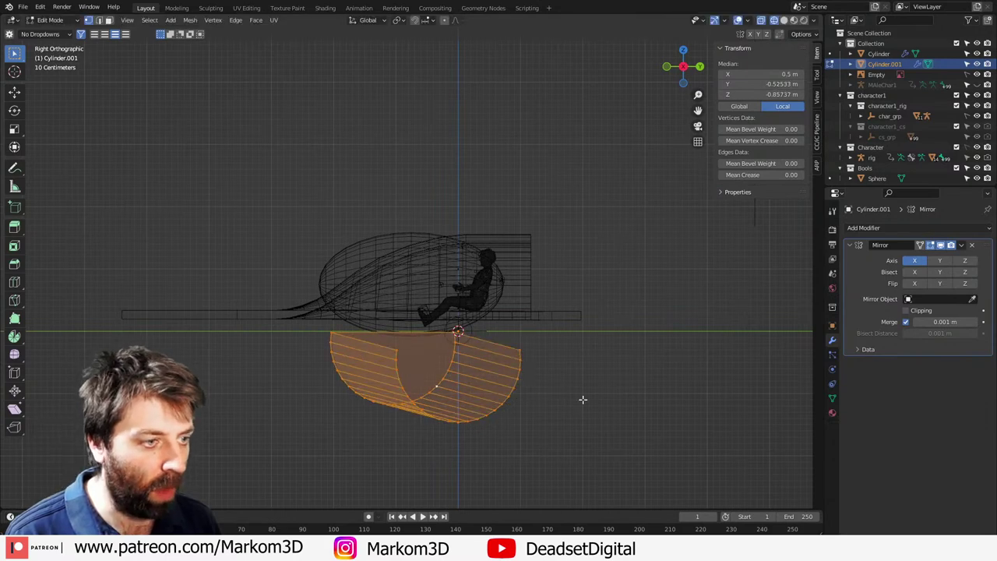
pyautogui.hotkey('ctrl', 'z')
pyautogui.hotkey('ctrl', 'z')
pyautogui.press('g')
pyautogui.click(539, 384)
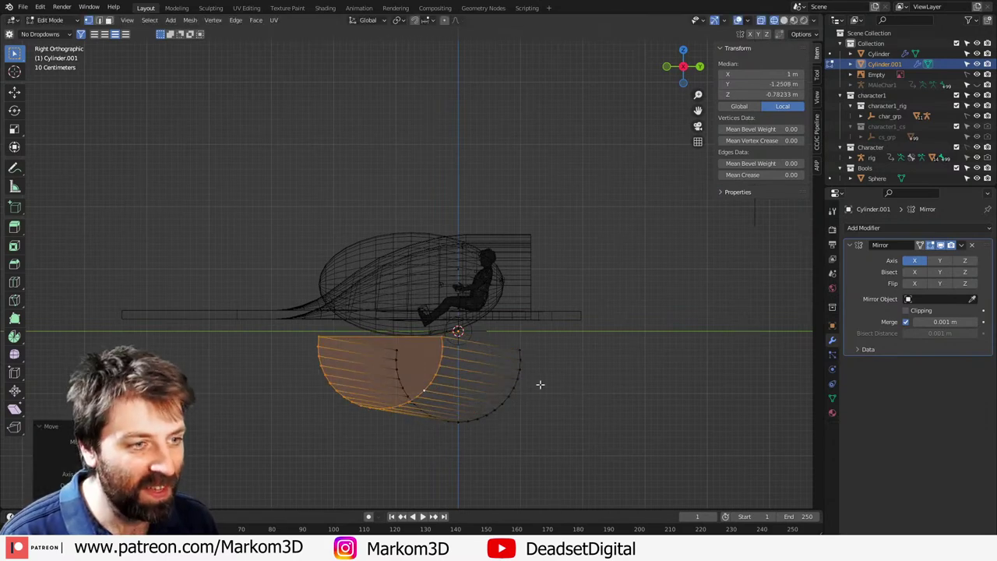
pyautogui.hotkey('ctrl', 'z')
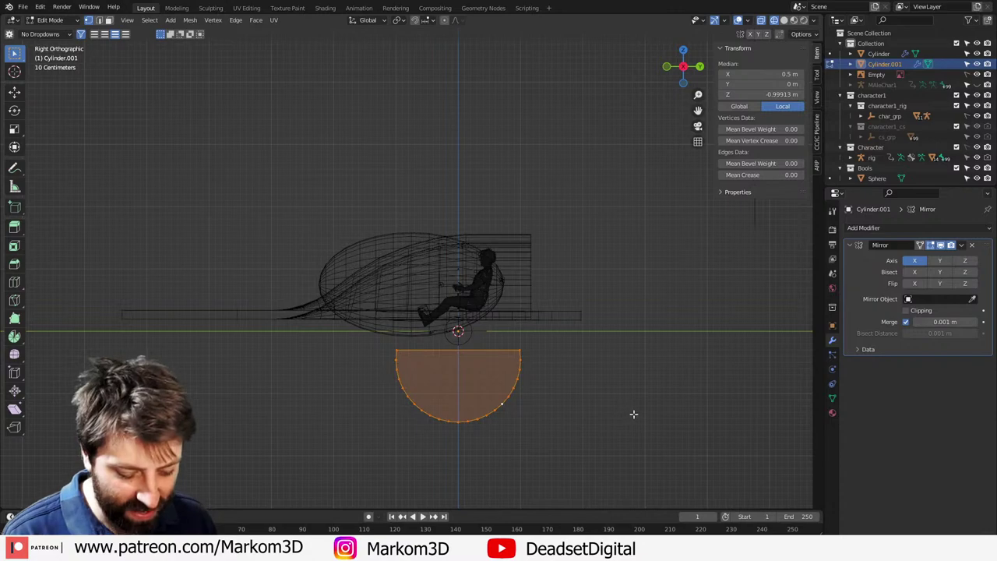
# Step: Scale the whole trough-shaped cylinder up to nearly twice its size and move its centre to about Y -1.43 m, Z -1.07 m
pyautogui.press('s')
pyautogui.click(646, 439)
pyautogui.press('g')
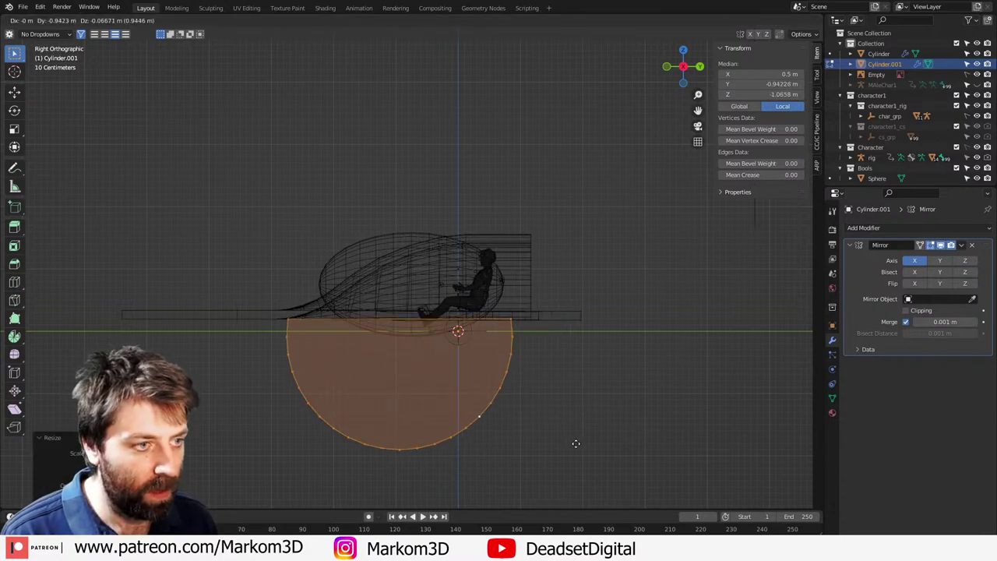
pyautogui.click(560, 454)
# Step: Enable Mirror clipping and shift the trough along X until both halves meet at the centre, with its outer face at about X 1.89 m
pyautogui.moveTo(561, 454); pyautogui.dragTo(630, 396, button='middle')
pyautogui.press('KP_3')
pyautogui.press('KP_1')
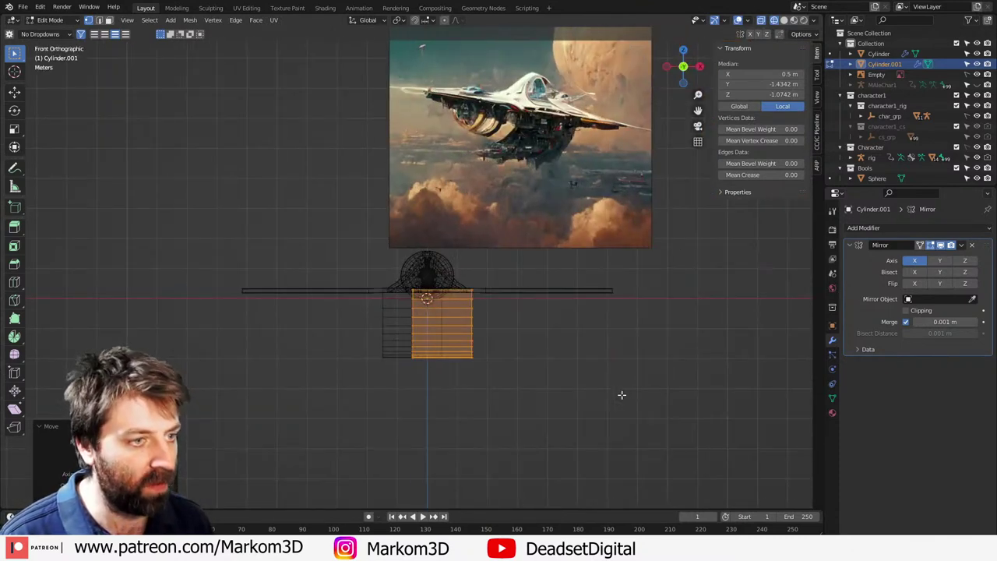
pyautogui.scroll(3, 621, 395)
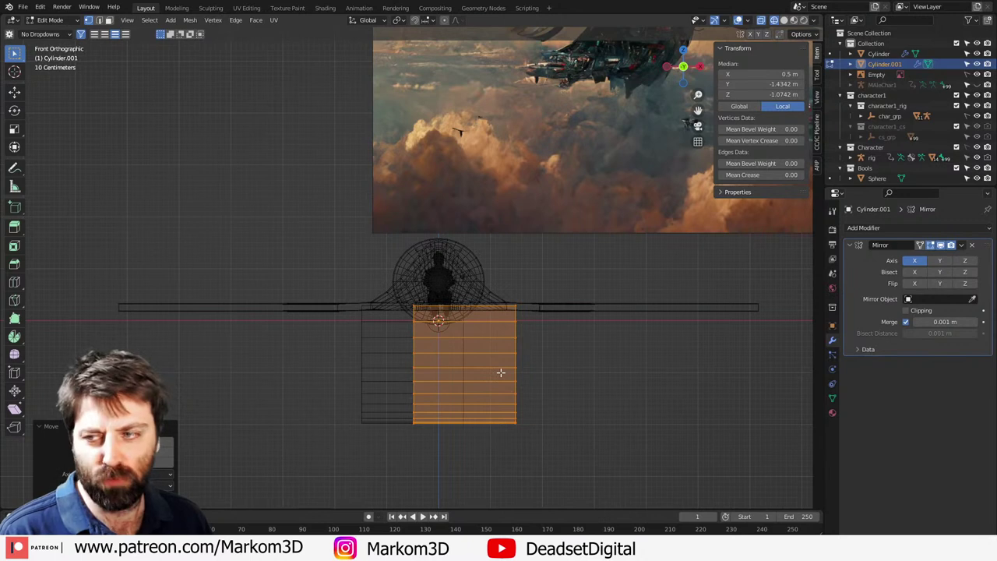
pyautogui.press('g')
pyautogui.press('x')
pyautogui.click(739, 337)
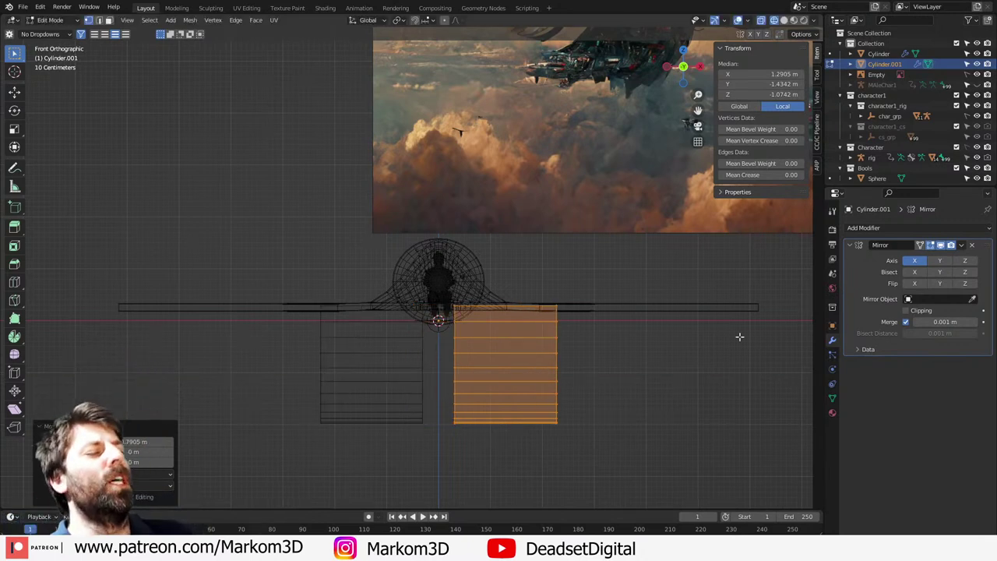
pyautogui.press('g')
pyautogui.press('x')
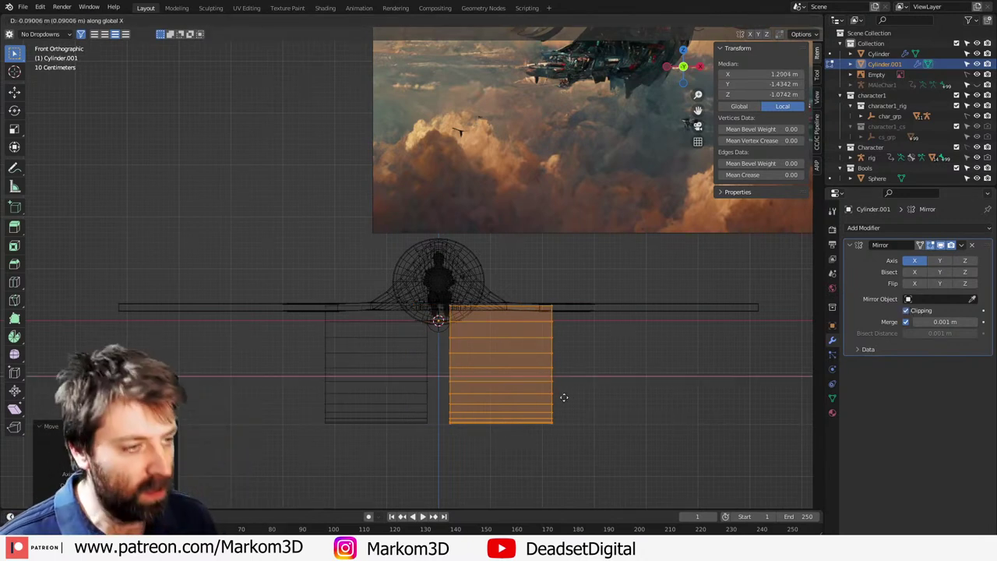
pyautogui.click(547, 394)
# Step: Extrude the trough's outer end face outward along X to about X 2.55 m
pyautogui.moveTo(530, 392)
pyautogui.keyDown('shift'); pyautogui.mouseDown(button='middle')
pyautogui.moveTo(491, 391)
pyautogui.moveTo(524, 374)
pyautogui.moveTo(494, 387)
pyautogui.moveTo(525, 396)
pyautogui.mouseUp(button='middle'); pyautogui.keyUp('shift')
pyautogui.keyDown('alt'); pyautogui.click(494, 387); pyautogui.keyUp('alt')
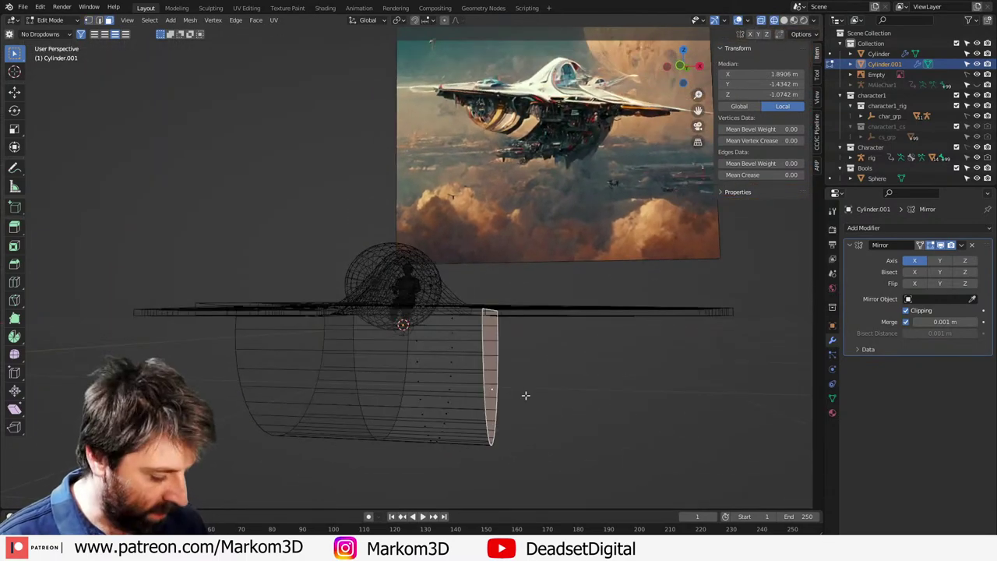
pyautogui.press('KP_3')
pyautogui.press('KP_1')
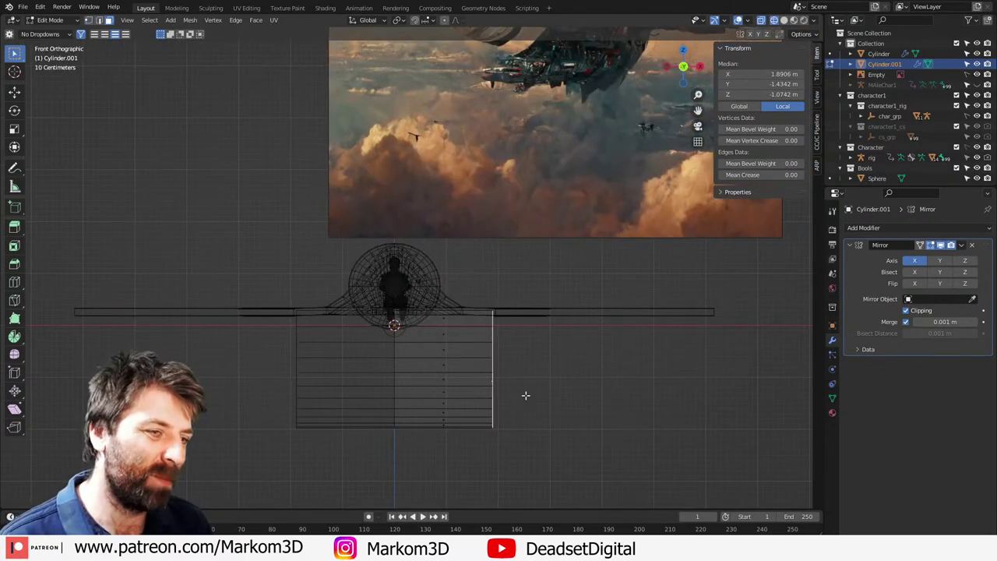
pyautogui.press('e')
pyautogui.click(557, 395)
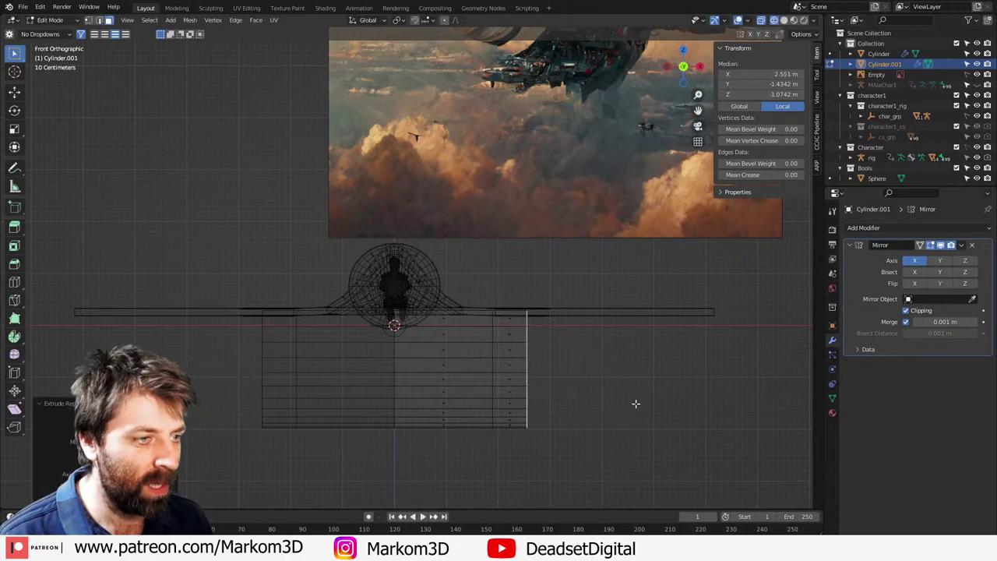
# Step: Scale the extruded end face down and raise it to about Z -0.57 m so its upper edge meets the wing
pyautogui.press('s')
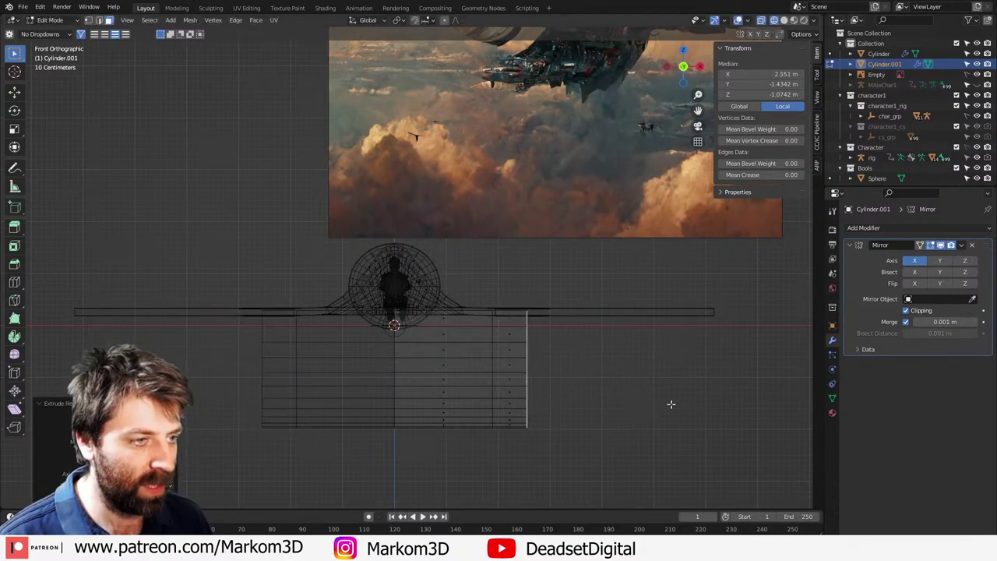
pyautogui.click(628, 380)
pyautogui.press('g')
pyautogui.press('z')
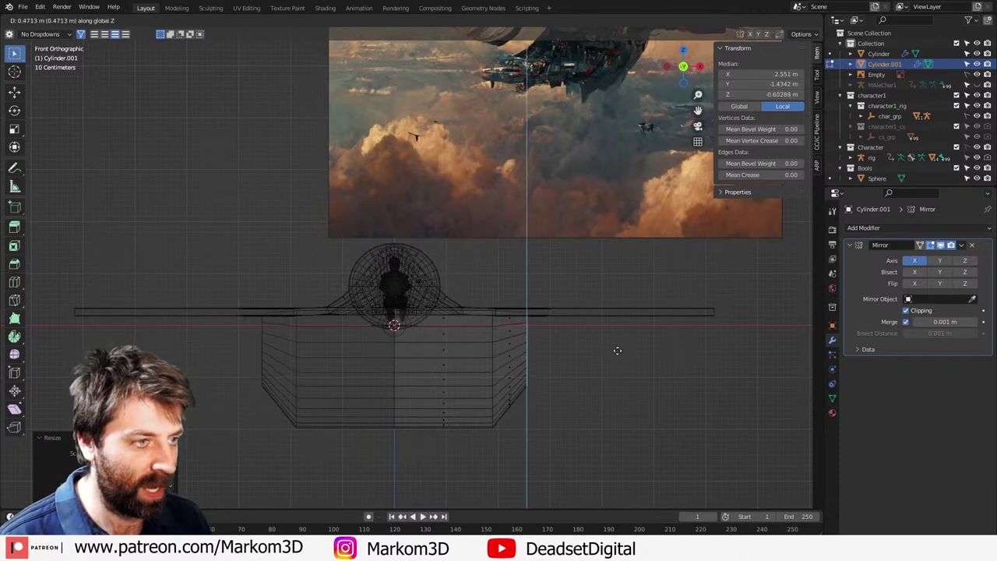
pyautogui.click(620, 333)
pyautogui.keyDown('shift'); pyautogui.moveTo(501, 124); pyautogui.dragTo(473, 166, button='middle'); pyautogui.keyUp('shift')
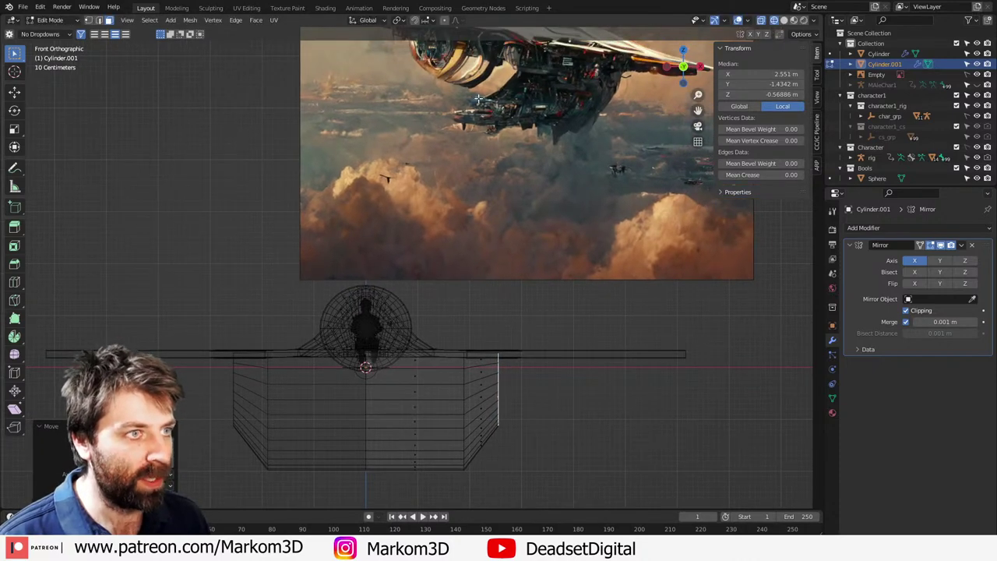
# Step: Extrude the end face outward twice more, to about X 3.66 m and X 4.46 m
pyautogui.press('e')
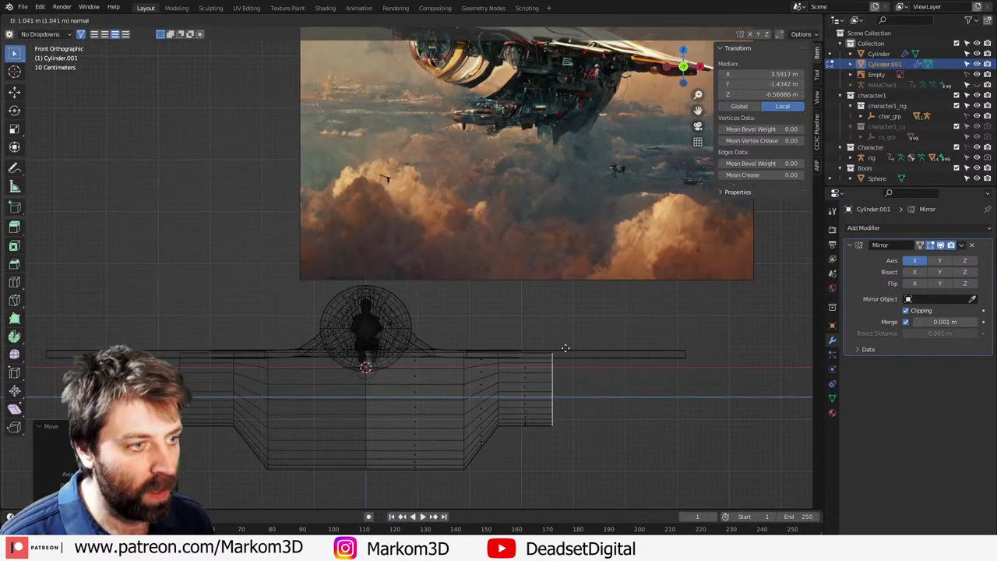
pyautogui.click(568, 349)
pyautogui.keyDown('shift'); pyautogui.moveTo(534, 276); pyautogui.dragTo(506, 323, button='middle'); pyautogui.keyUp('shift')
pyautogui.moveTo(634, 469); pyautogui.dragTo(593, 483, button='middle')
pyautogui.press('KP_1')
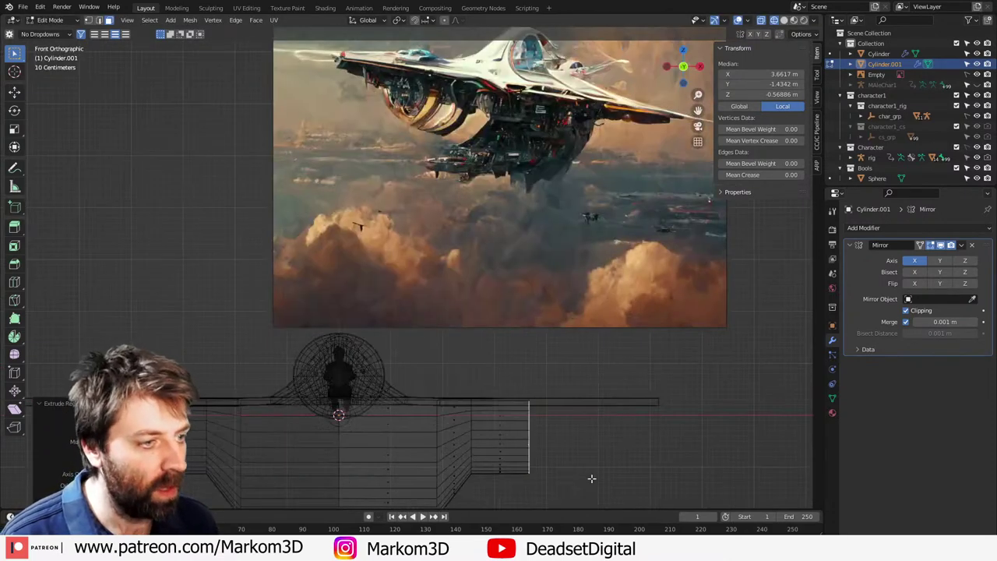
pyautogui.press('g')
pyautogui.click(633, 478)
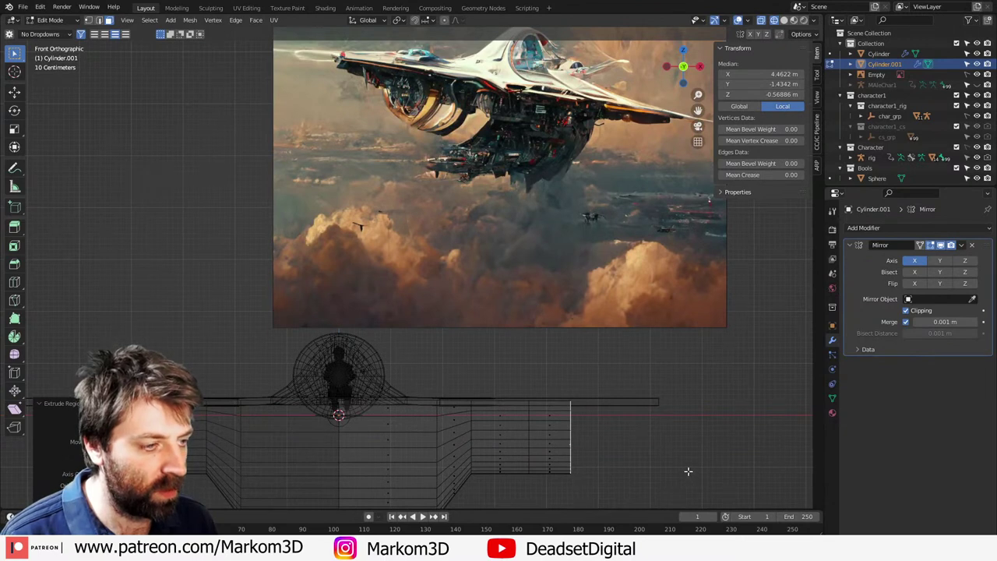
# Step: Shrink the outermost end face and raise it to about Z -0.19 m, flush under the wing
pyautogui.press('s')
pyautogui.click(634, 446)
pyautogui.press('g')
pyautogui.press('z')
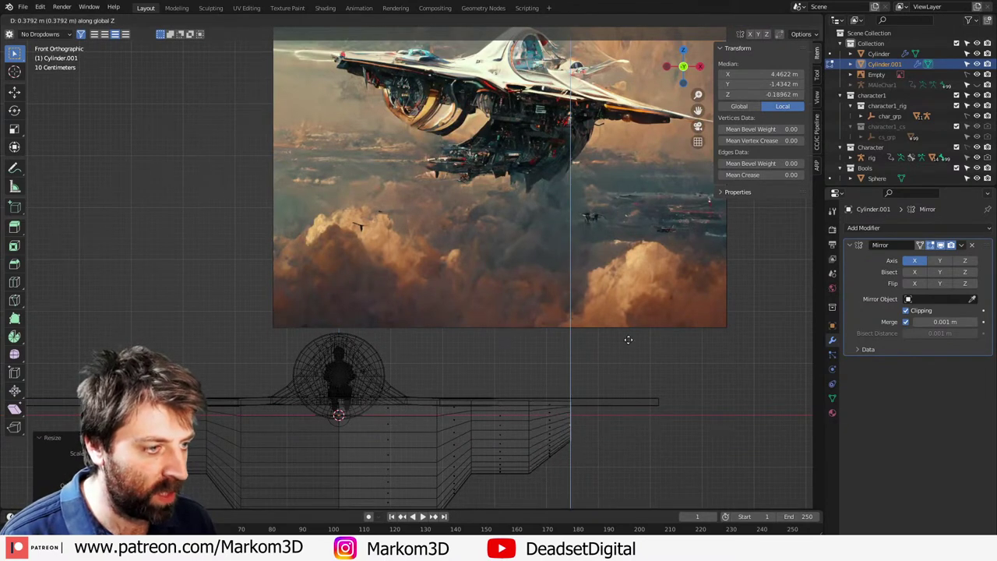
pyautogui.click(630, 341)
pyautogui.keyDown('shift'); pyautogui.moveTo(612, 438); pyautogui.dragTo(540, 404, button='middle'); pyautogui.keyUp('shift')
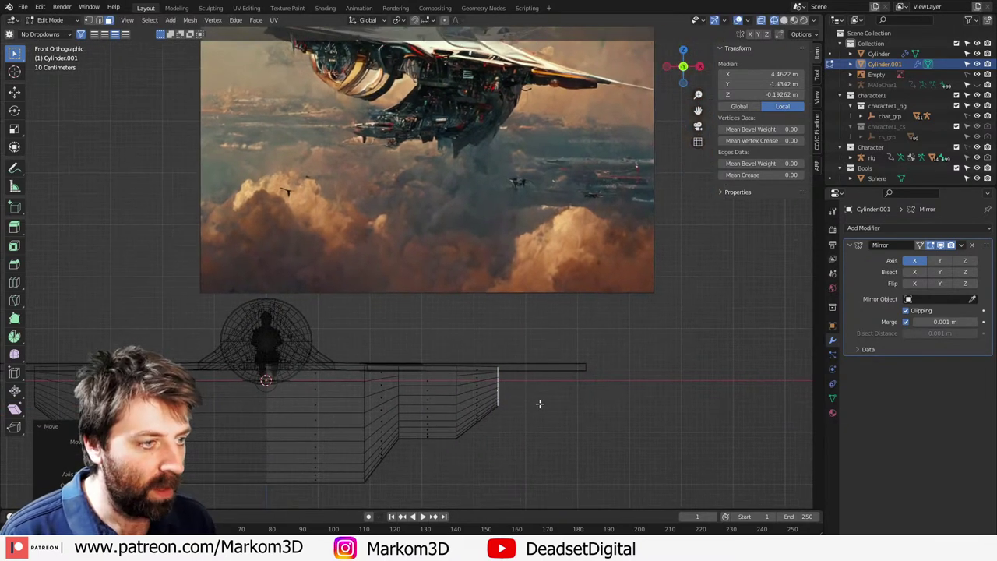
# Step: Duplicate the outermost end face, offset the copy outward along X, and extrude it into a separate pod ending at about X 5.43 m
pyautogui.hotkey('shift', 'd')
pyautogui.rightClick(540, 406)
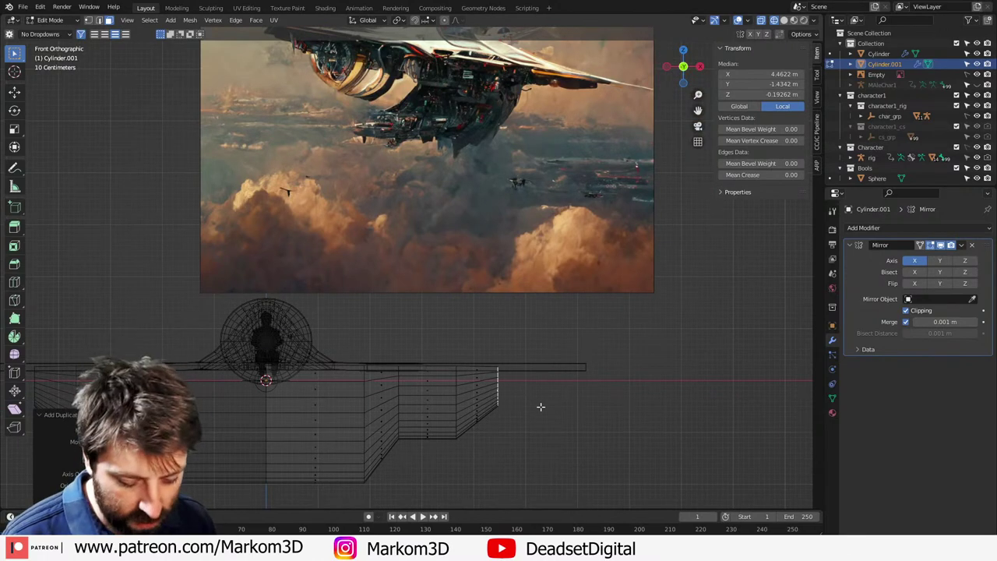
pyautogui.press('g')
pyautogui.press('x')
pyautogui.click(558, 408)
pyautogui.press('e')
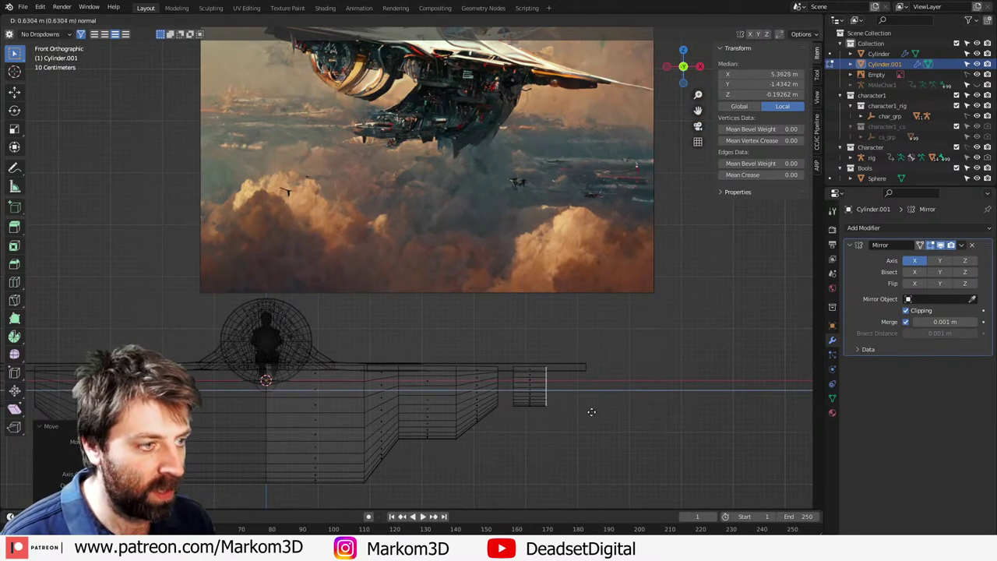
pyautogui.click(590, 412)
# Step: Select the whole separate pod and move it in the positive Y direction until it sits beneath the wing tip
pyautogui.scroll(-2, 589, 413)
pyautogui.press('z')
pyautogui.click(647, 414)
pyautogui.moveTo(640, 415)
pyautogui.mouseDown(button='middle')
pyautogui.moveTo(499, 421)
pyautogui.moveTo(423, 402)
pyautogui.mouseUp(button='middle')
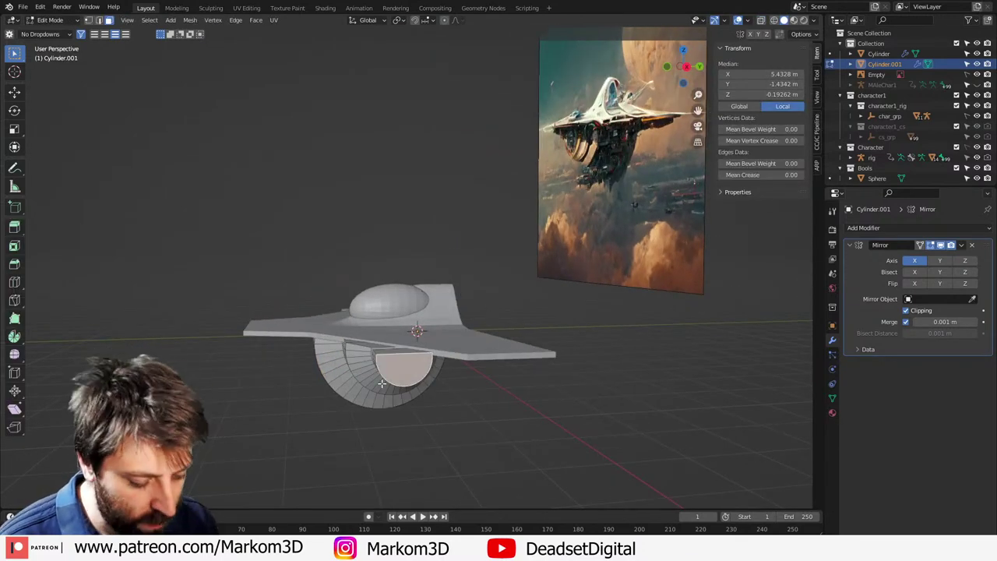
pyautogui.press('KP_7')
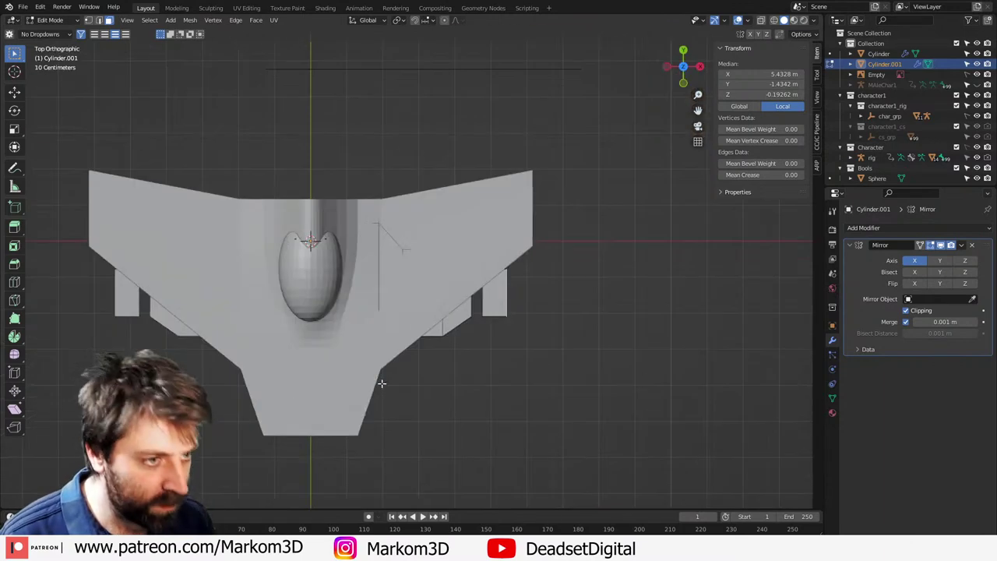
pyautogui.press('z')
pyautogui.click(318, 383)
pyautogui.keyDown('shift'); pyautogui.moveTo(461, 340); pyautogui.dragTo(448, 375, button='middle'); pyautogui.keyUp('shift')
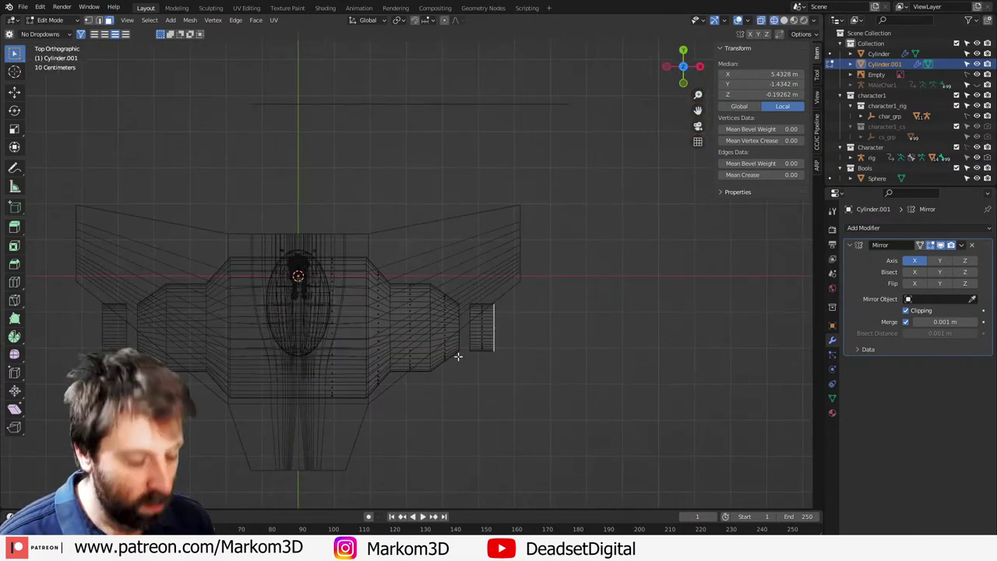
pyautogui.press('l')
pyautogui.press('g')
pyautogui.press('y')
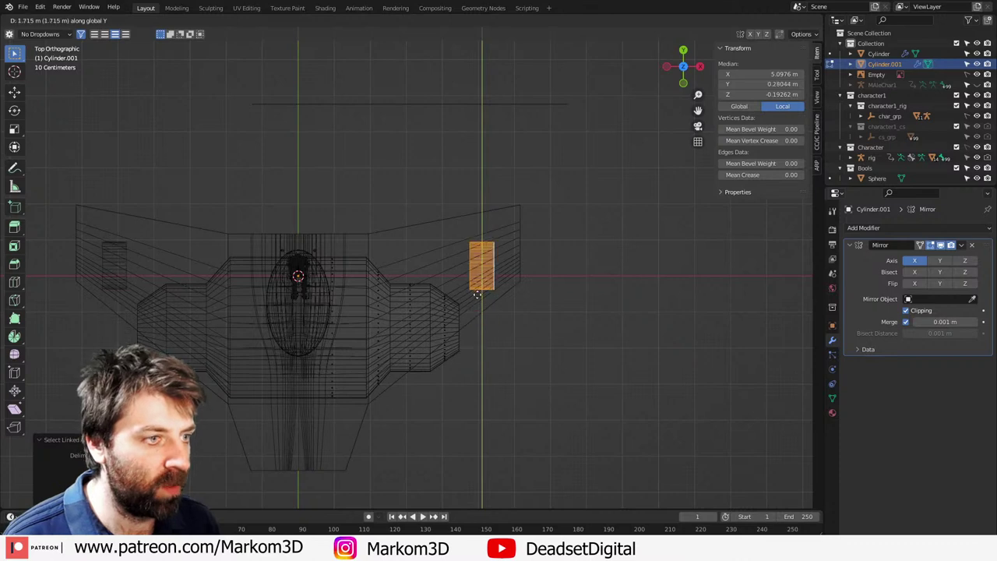
pyautogui.click(481, 278)
# Step: Select the underbody's outermost tapered section and move it about 1.43 m along Y, under the swept wing
pyautogui.moveTo(481, 278); pyautogui.dragTo(418, 366, button='middle')
pyautogui.click(413, 363)
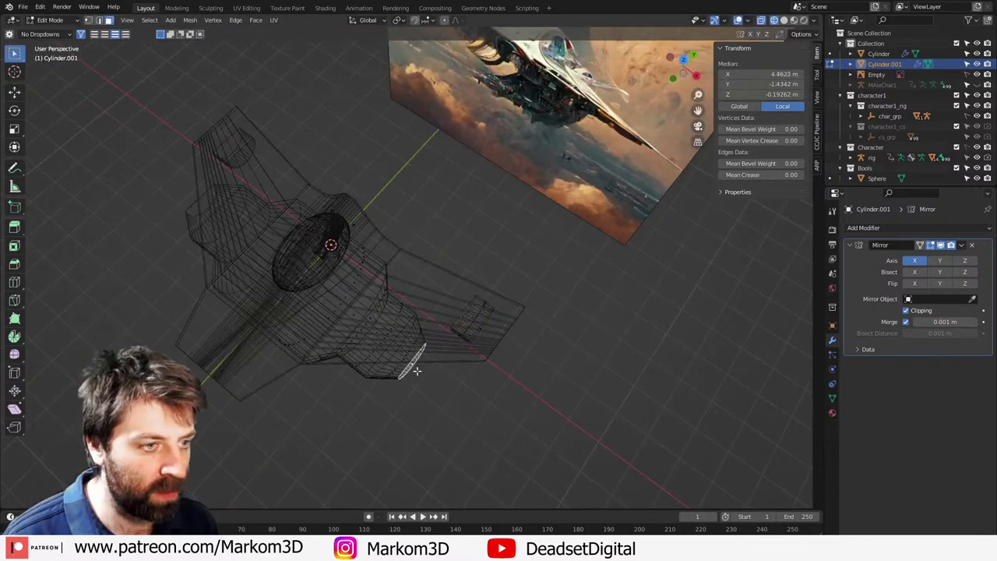
pyautogui.press('ctrl+KP_Add')
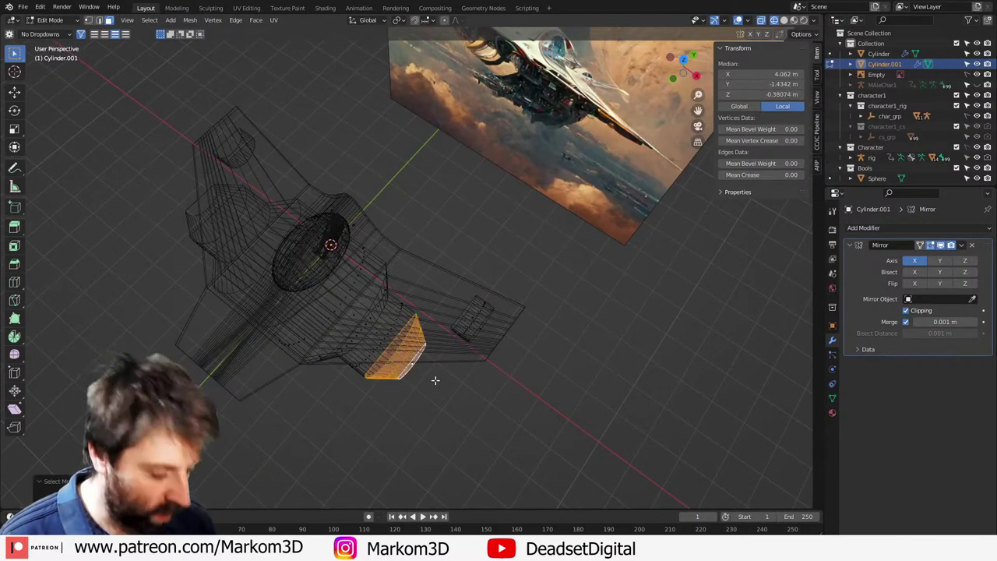
pyautogui.press('KP_7')
pyautogui.press('g')
pyautogui.press('y')
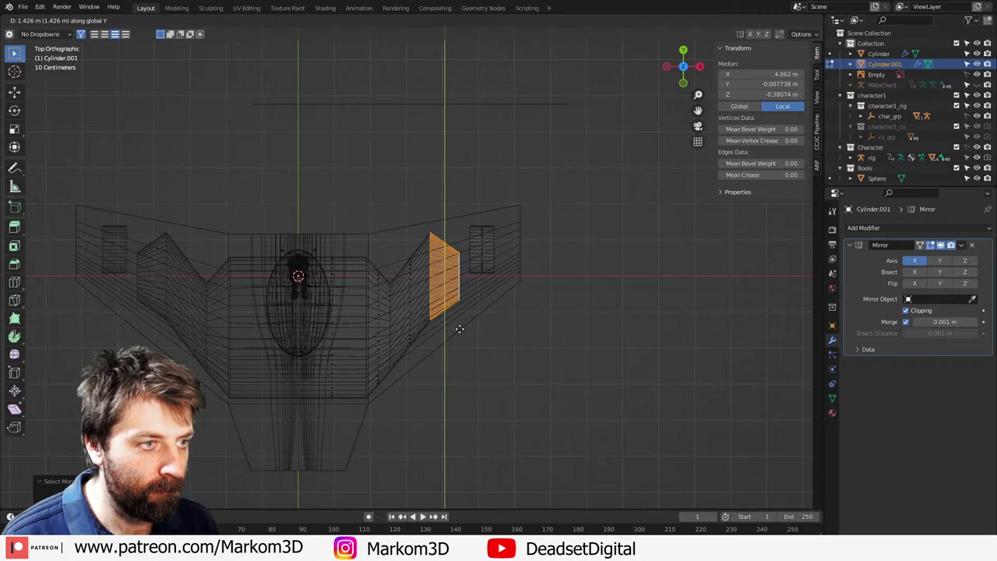
pyautogui.click(459, 328)
# Step: Move only the tapered section's outer end face along Y to about Y 0.70 m, following the wing sweep
pyautogui.click(461, 279)
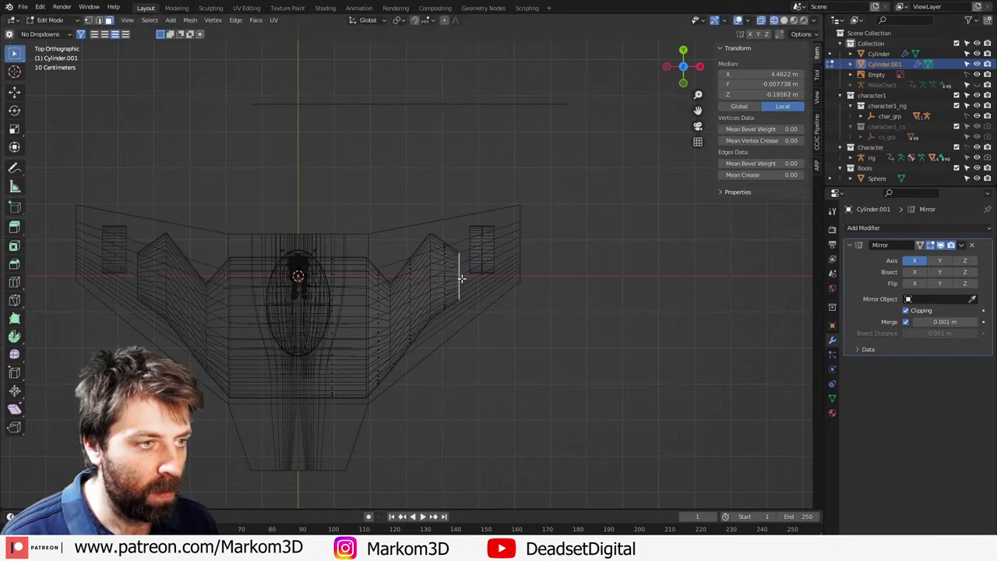
pyautogui.press('g')
pyautogui.press('z')
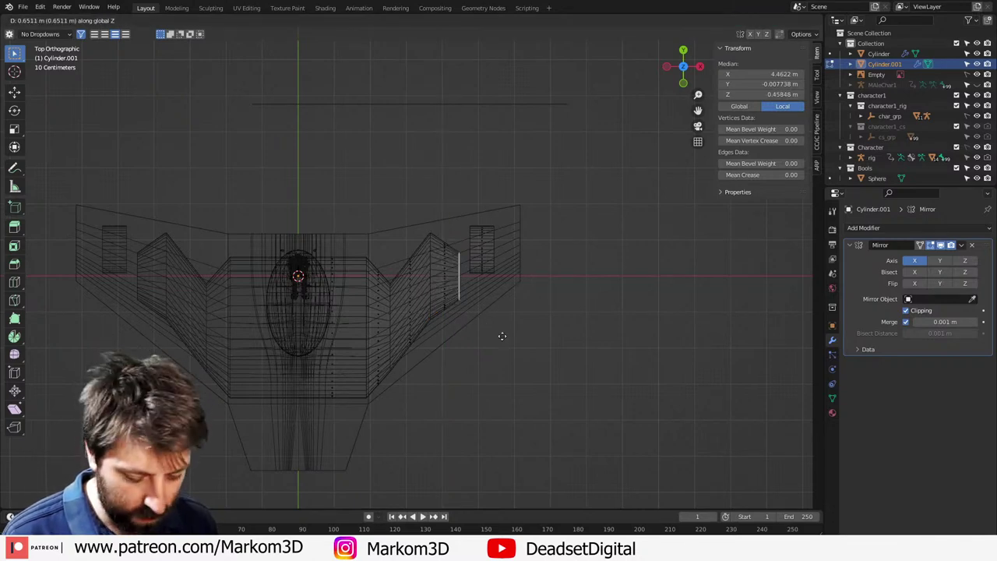
pyautogui.press('Escape')
pyautogui.scroll(4, 487, 328)
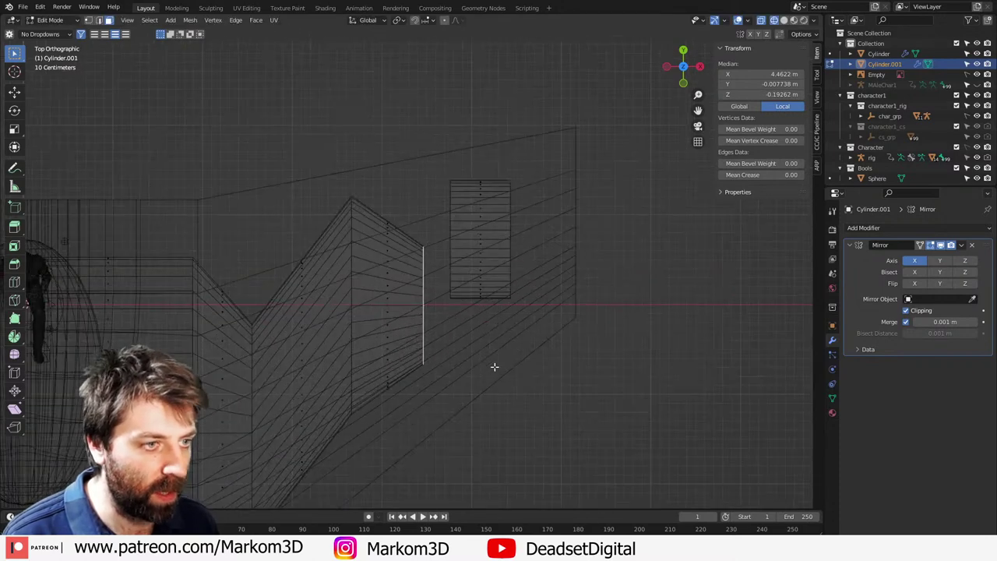
pyautogui.press('g')
pyautogui.press('y')
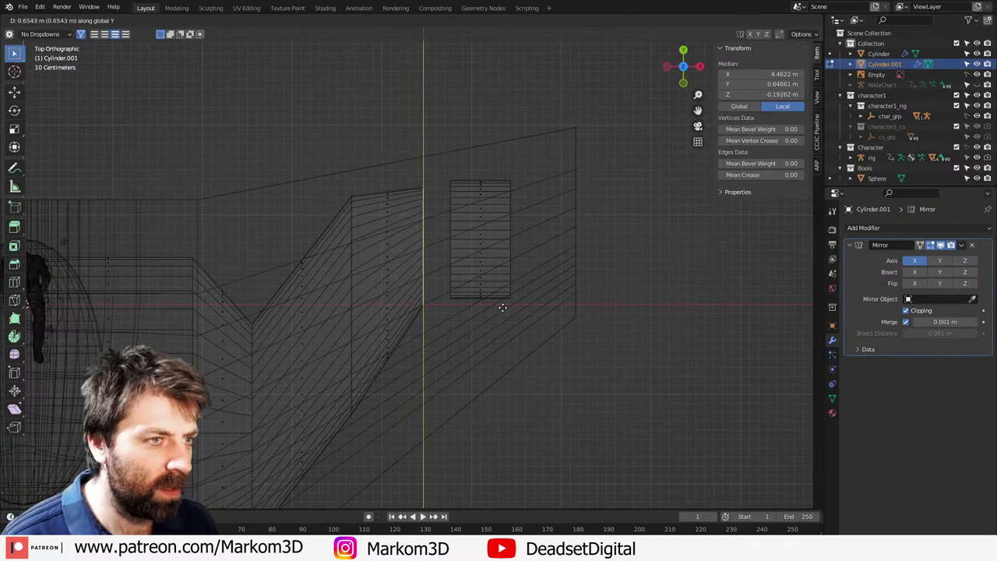
pyautogui.click(503, 303)
# Step: Select the underbody's edge loop at X 2.55 m and move it along Y to about Y -0.4 m
pyautogui.keyDown('shift'); pyautogui.moveTo(461, 332); pyautogui.dragTo(502, 283, button='middle'); pyautogui.keyUp('shift')
pyautogui.press('1')
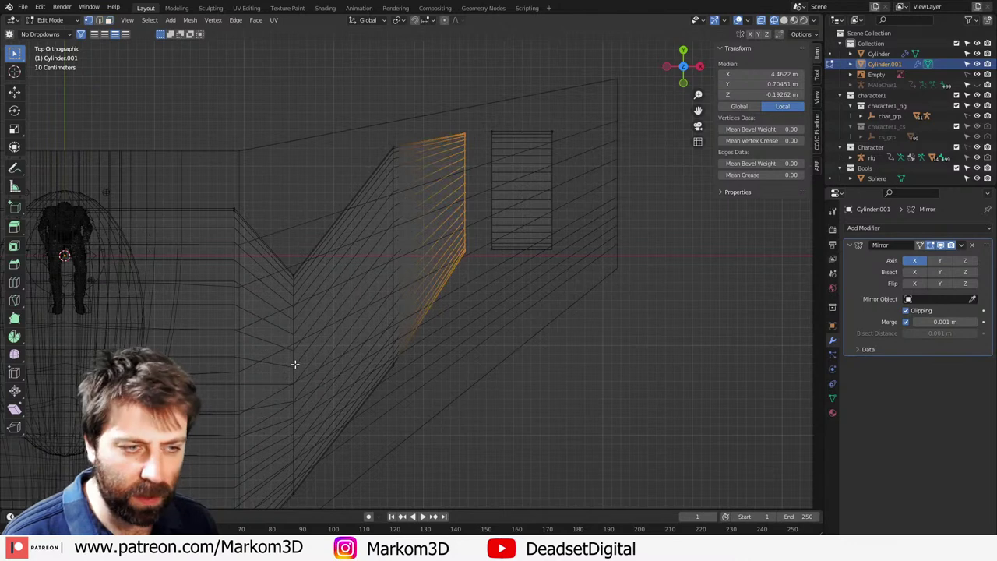
pyautogui.keyDown('alt'); pyautogui.click(294, 363); pyautogui.keyUp('alt')
pyautogui.press('g')
pyautogui.press('z')
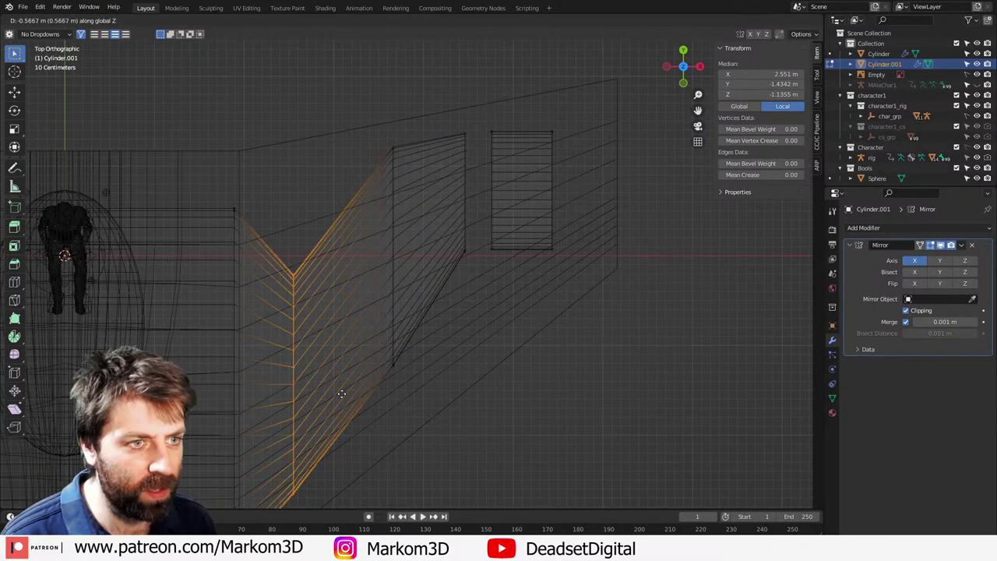
pyautogui.press('y')
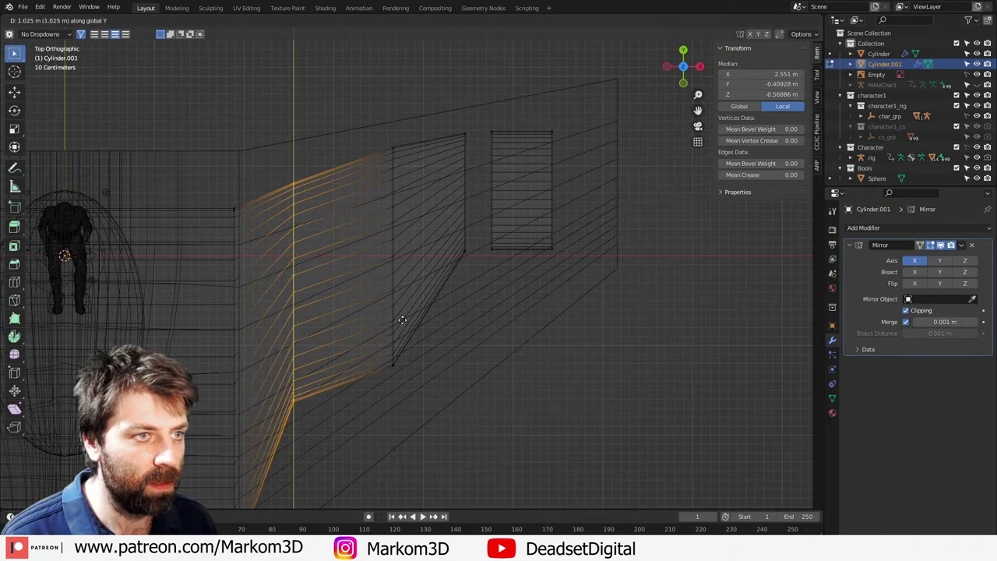
pyautogui.click(400, 324)
# Step: Return the viewport to solid shading, leave mesh editing and deselect the underbody
pyautogui.moveTo(374, 412)
pyautogui.mouseDown(button='middle')
pyautogui.moveTo(247, 239)
pyautogui.moveTo(328, 244)
pyautogui.mouseUp(button='middle')
pyautogui.hotkey('shift', 'z')
pyautogui.click(328, 244)
pyautogui.moveTo(316, 393); pyautogui.dragTo(341, 400, button='middle')
pyautogui.press('Tab')
pyautogui.press('Tab')
pyautogui.scroll(1, 353, 408)
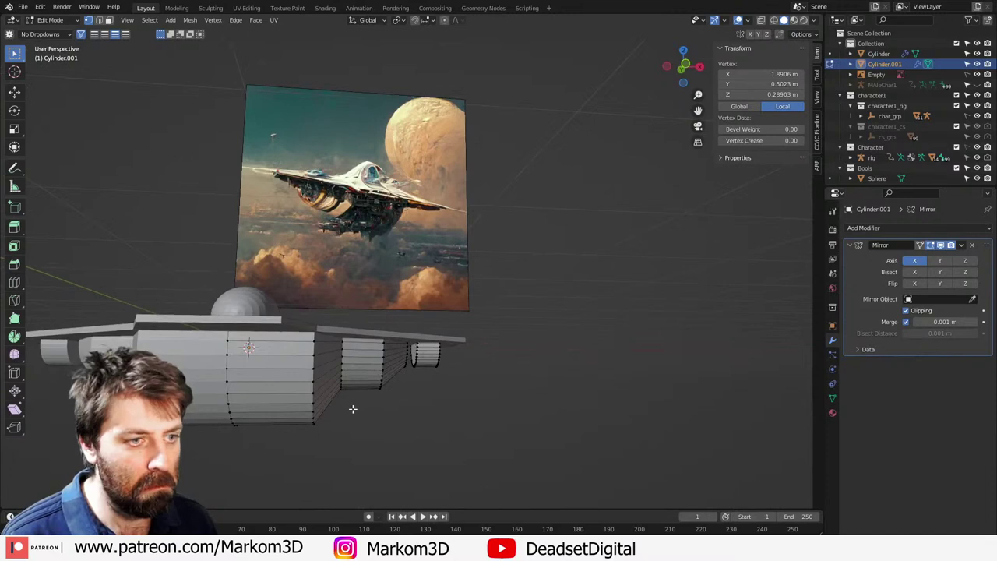
pyautogui.keyDown('alt'); pyautogui.click(314, 365); pyautogui.keyUp('alt')
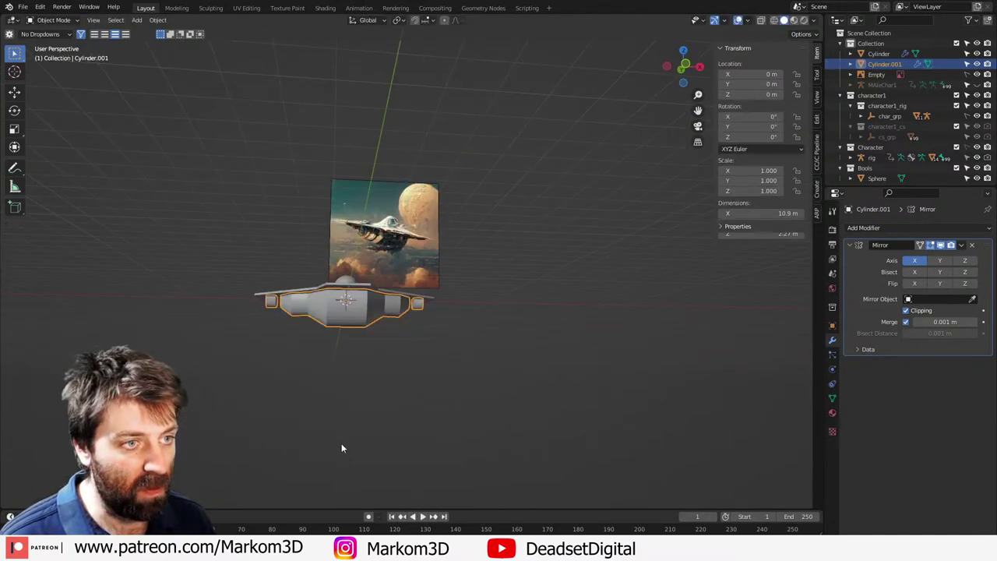
pyautogui.click(341, 443)
# Step: Examine the ship's hull and stepped underbody from several angles against the spaceship reference image
pyautogui.moveTo(341, 443)
pyautogui.mouseDown(button='middle')
pyautogui.moveTo(401, 432)
pyautogui.moveTo(430, 439)
pyautogui.moveTo(340, 437)
pyautogui.mouseUp(button='middle')
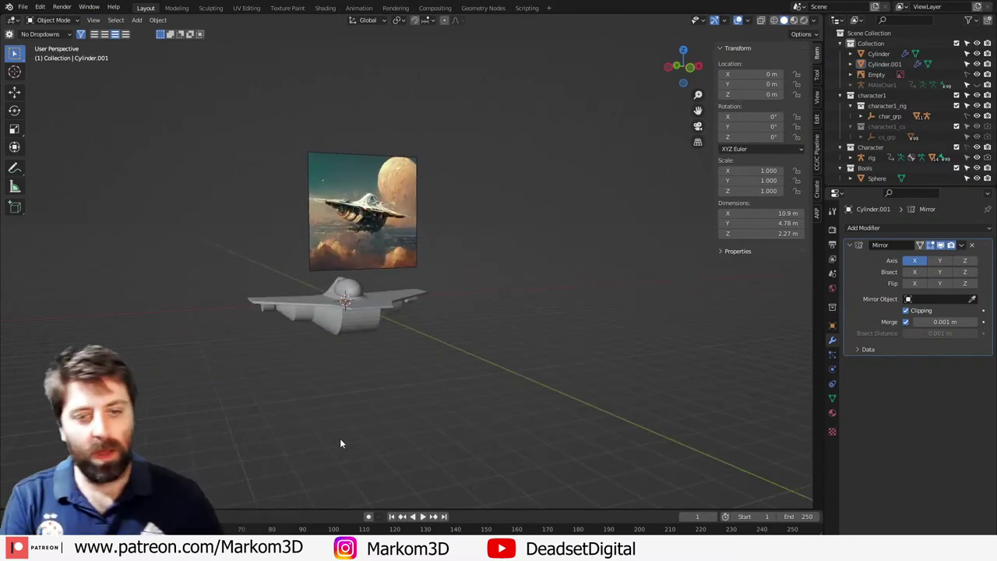
pyautogui.scroll(4, 333, 379)
pyautogui.scroll(2, 341, 402)
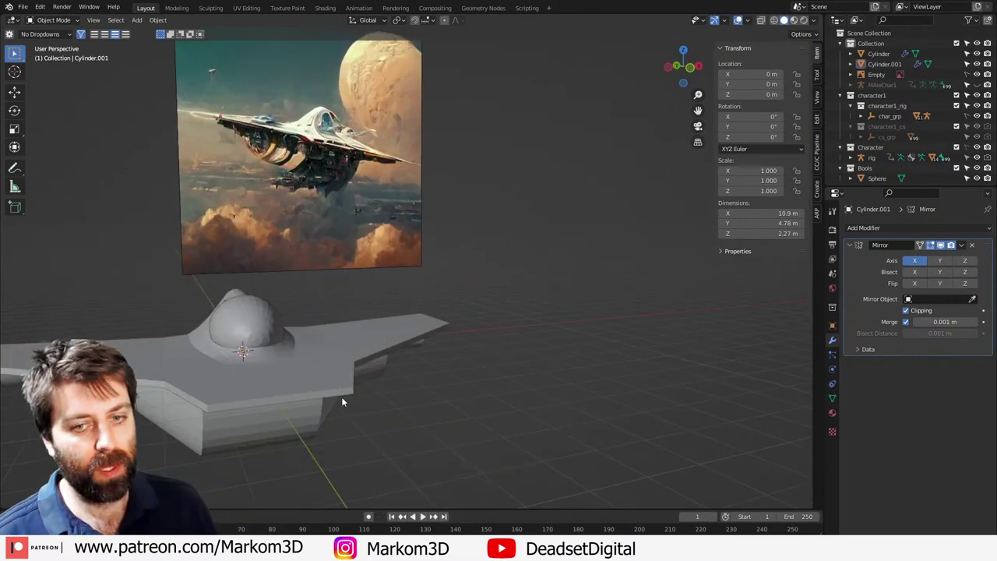
pyautogui.moveTo(301, 387); pyautogui.dragTo(316, 335, button='middle')
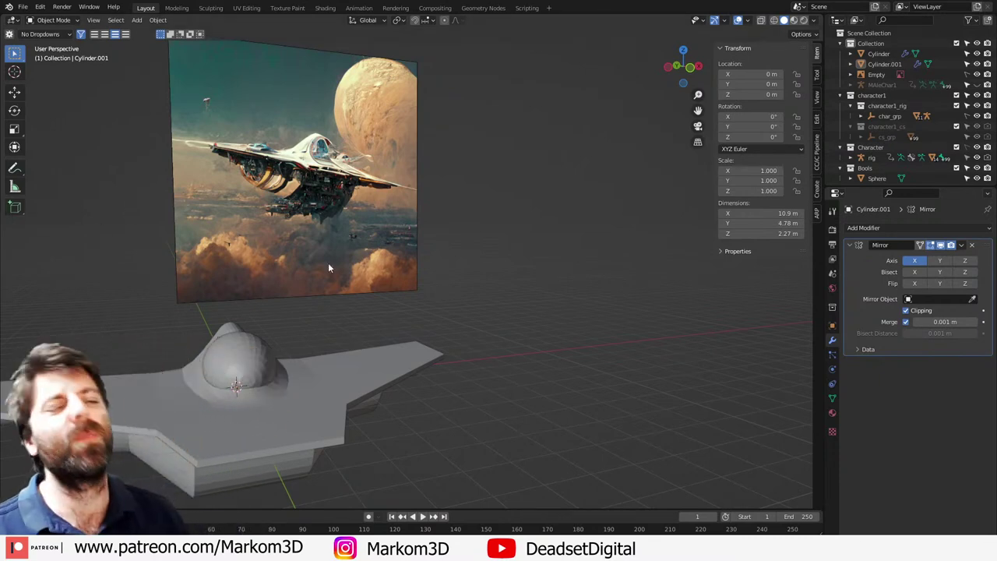
pyautogui.scroll(2, 398, 307)
pyautogui.moveTo(397, 307); pyautogui.dragTo(339, 296, button='middle')
pyautogui.moveTo(279, 350); pyautogui.dragTo(293, 327, button='middle')
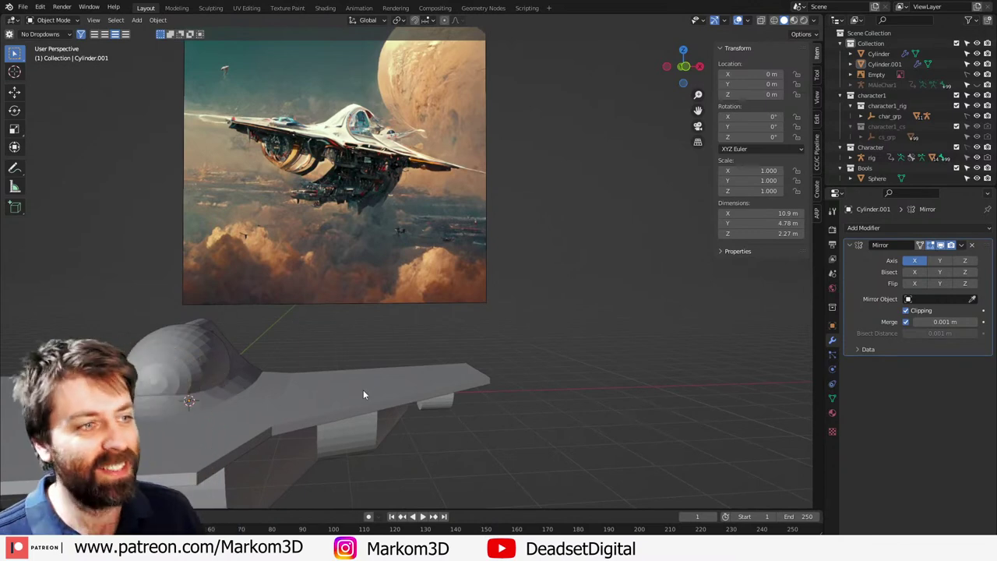
pyautogui.moveTo(410, 348); pyautogui.dragTo(319, 396, button='middle')
# Step: Add a cube mesh at the ship's centre and scale its geometry down uniformly in mesh editing
pyautogui.hotkey('shift', 'a')
pyautogui.moveTo(292, 348)
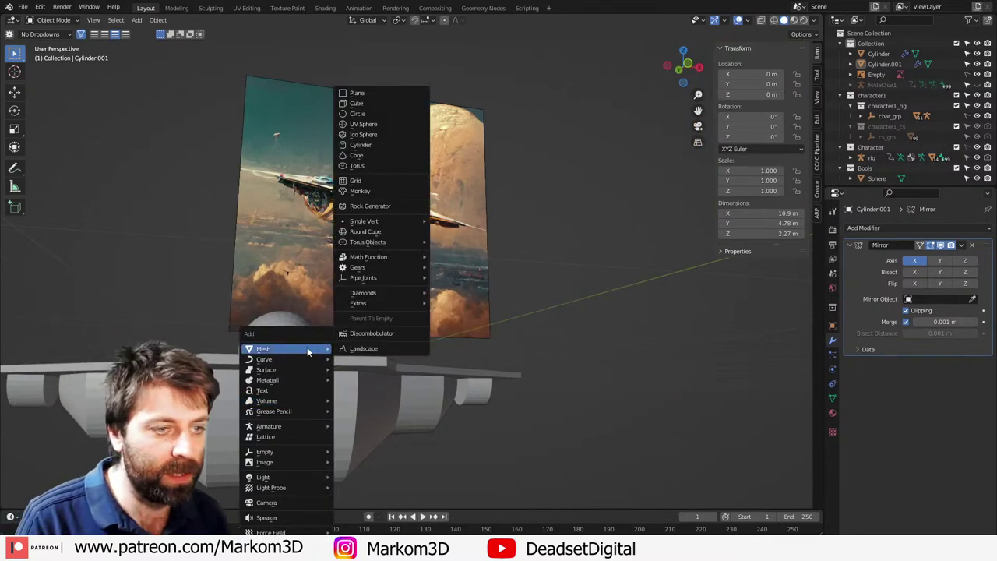
pyautogui.click(368, 103)
pyautogui.moveTo(427, 317); pyautogui.dragTo(458, 360, button='middle')
pyautogui.press('Tab')
pyautogui.press('s')
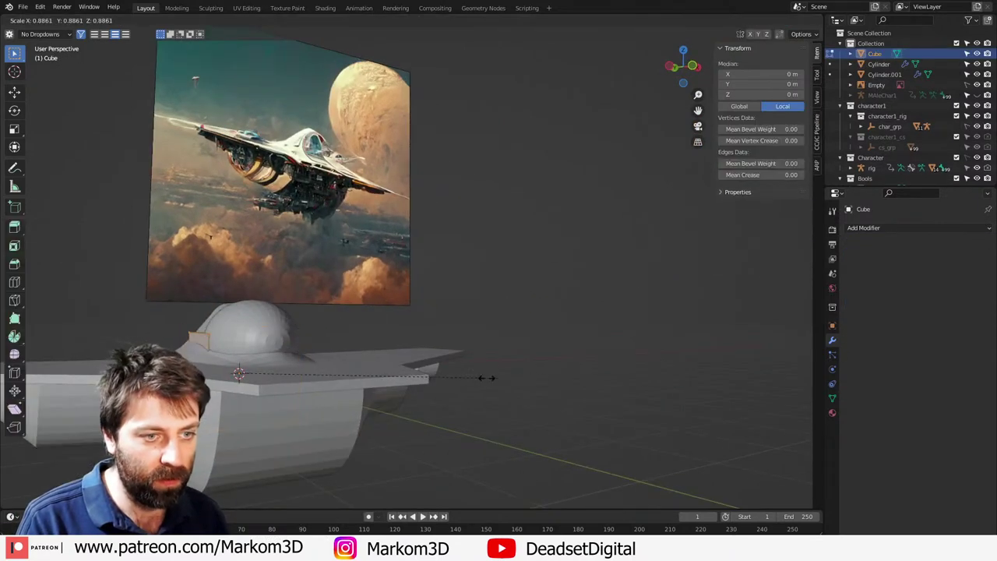
pyautogui.click(423, 377)
# Step: Move the cube's geometry along Y to about -5.41 m, out to the ship's nose
pyautogui.press('KP_7')
pyautogui.press('g')
pyautogui.press('y')
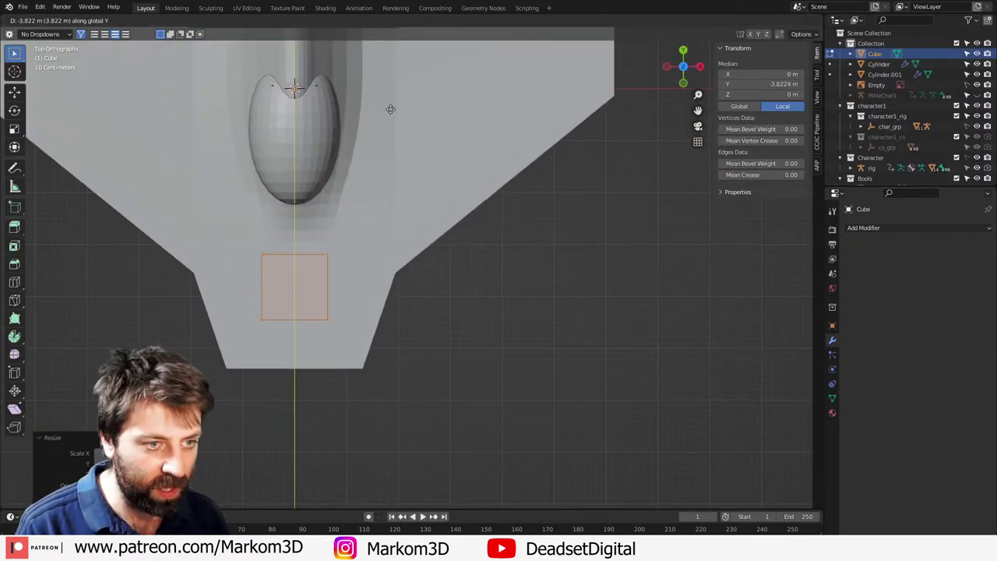
pyautogui.click(408, 276)
# Step: Flatten the cube along Z into a slab about 0.28 m thick
pyautogui.moveTo(408, 275); pyautogui.dragTo(543, 327, button='middle')
pyautogui.press('s')
pyautogui.press('z')
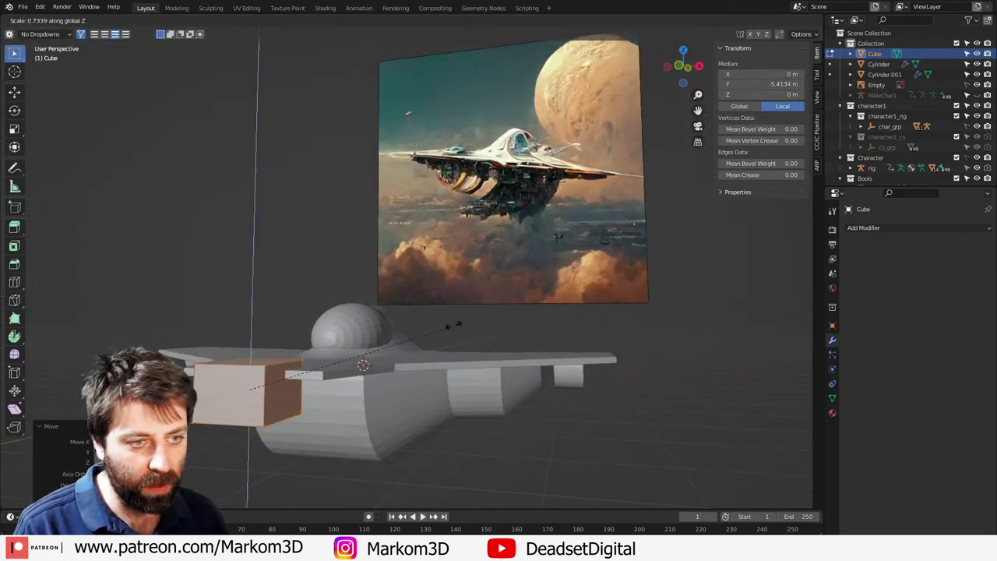
pyautogui.click(373, 342)
pyautogui.press('s')
pyautogui.press('z')
pyautogui.click(362, 375)
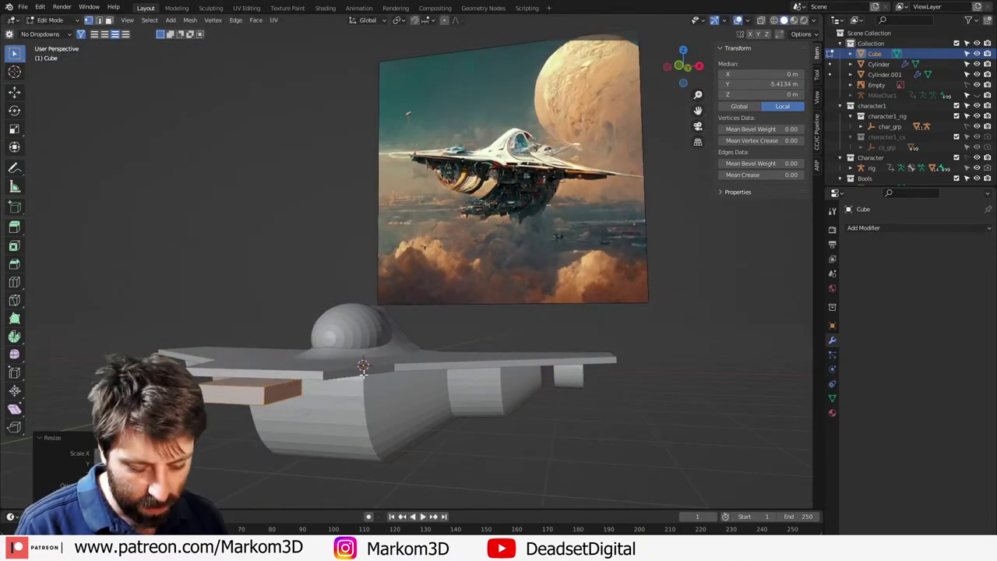
# Step: Raise the slab along Z to about 0.15 m and move it along Y to about -4.92 m, beneath the nose
pyautogui.press('g')
pyautogui.press('y')
pyautogui.press('z')
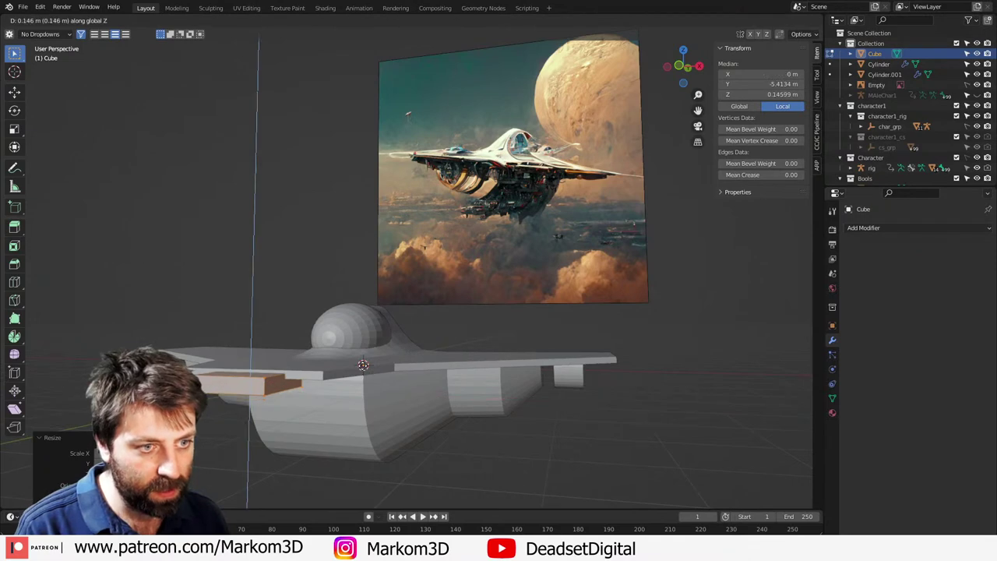
pyautogui.click(363, 366)
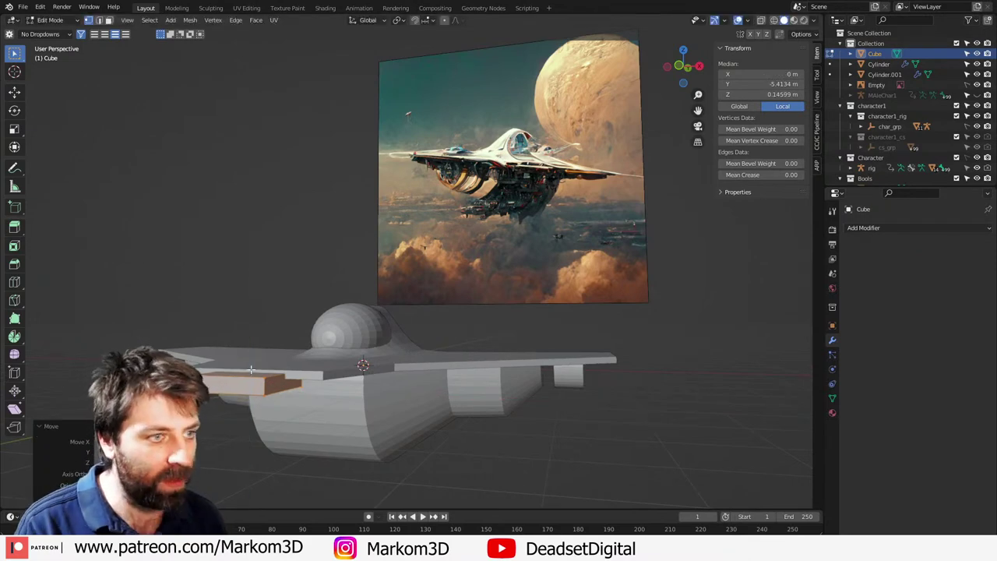
pyautogui.moveTo(250, 369); pyautogui.dragTo(281, 382, button='middle')
pyautogui.press('g')
pyautogui.press('y')
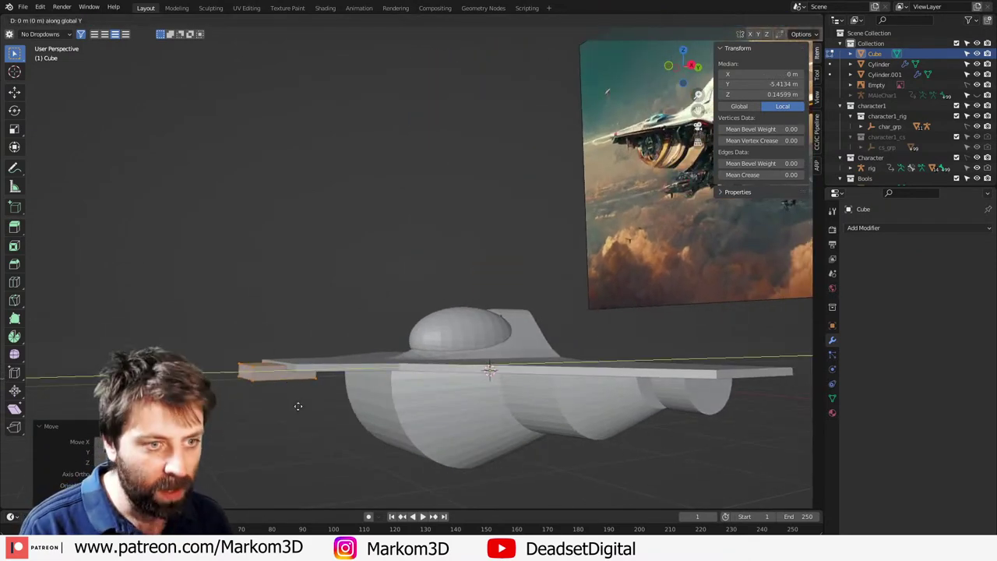
pyautogui.press('x')
pyautogui.press('y')
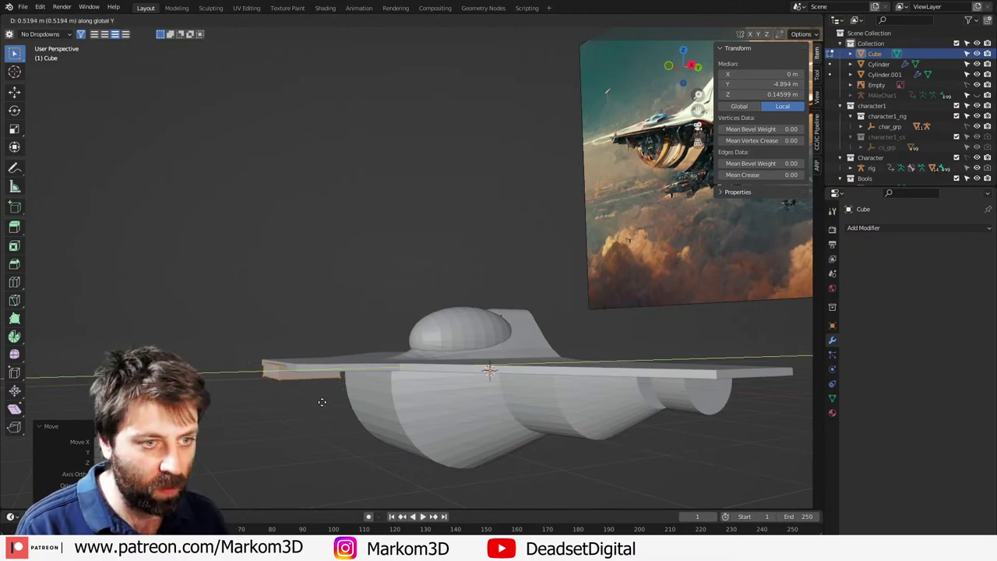
# Step: Stretch the slab along Y to about 3.32 m, move it to about Y -3.77 m beneath the nose, and leave mesh editing
pyautogui.press('s')
pyautogui.press('z')
pyautogui.press('x')
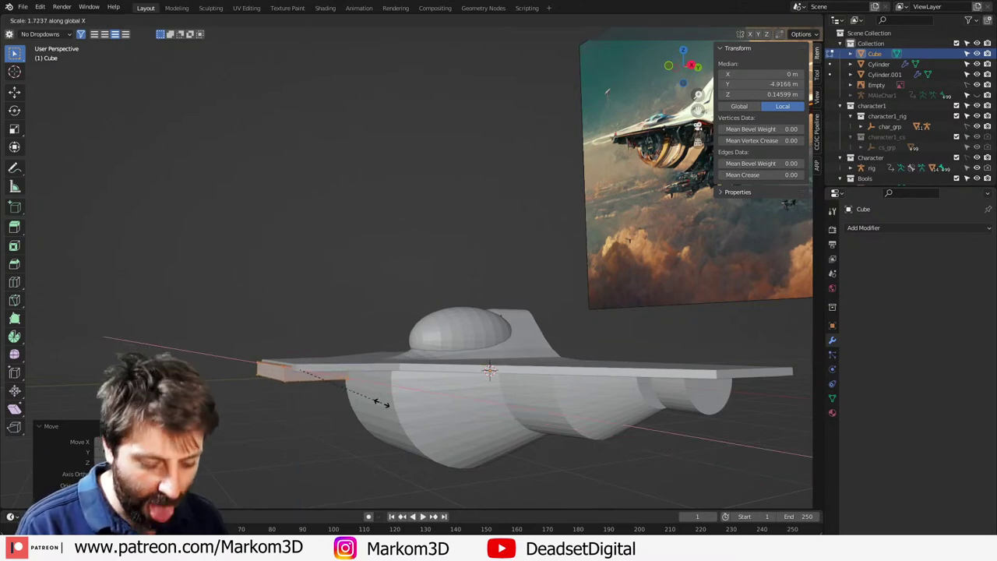
pyautogui.click(430, 404)
pyautogui.press('g')
pyautogui.press('y')
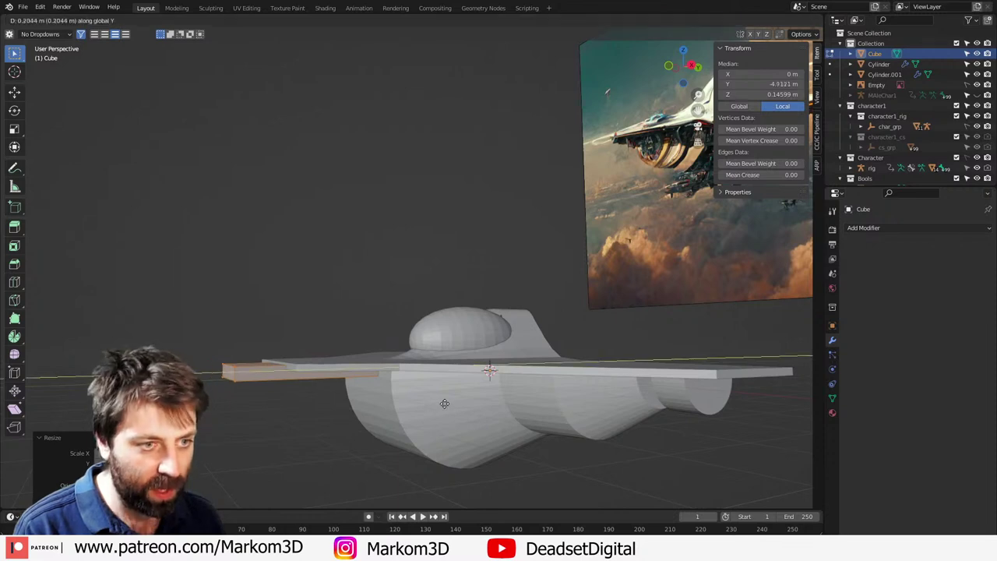
pyautogui.click(452, 401)
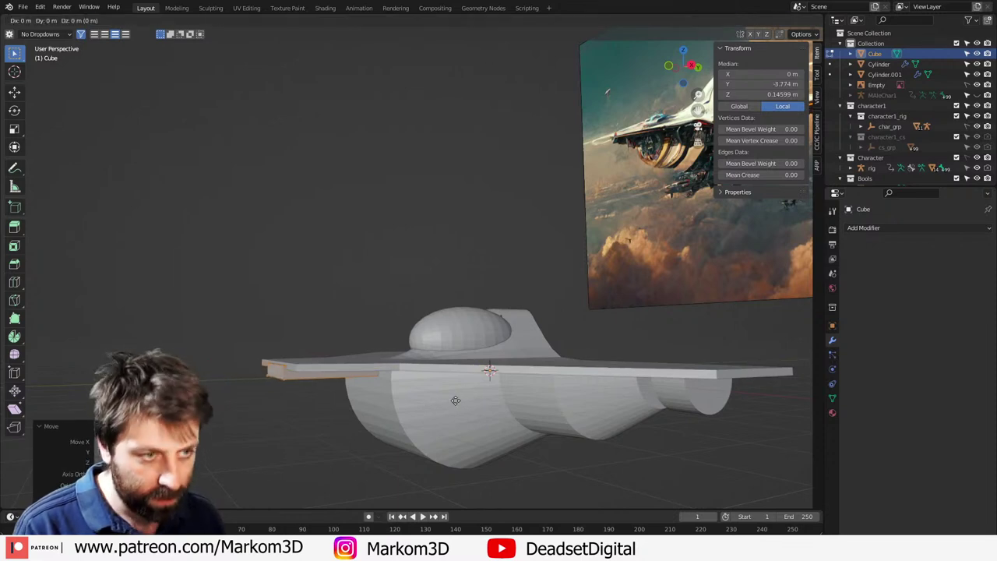
pyautogui.press('Tab')
# Step: Delete the separate outermost section of the mirrored underbody near the wingtips, selecting its linked geometry, and leave mesh editing
pyautogui.scroll(-4, 456, 401)
pyautogui.moveTo(455, 400)
pyautogui.mouseDown(button='middle')
pyautogui.moveTo(374, 389)
pyautogui.moveTo(471, 407)
pyautogui.mouseUp(button='middle')
pyautogui.scroll(3, 467, 401)
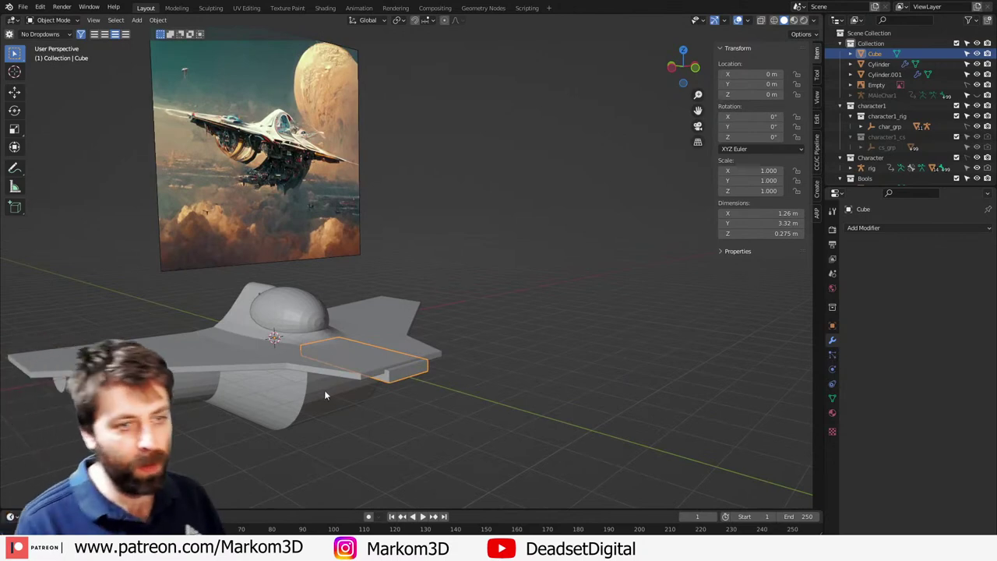
pyautogui.moveTo(254, 314); pyautogui.dragTo(272, 277, button='middle')
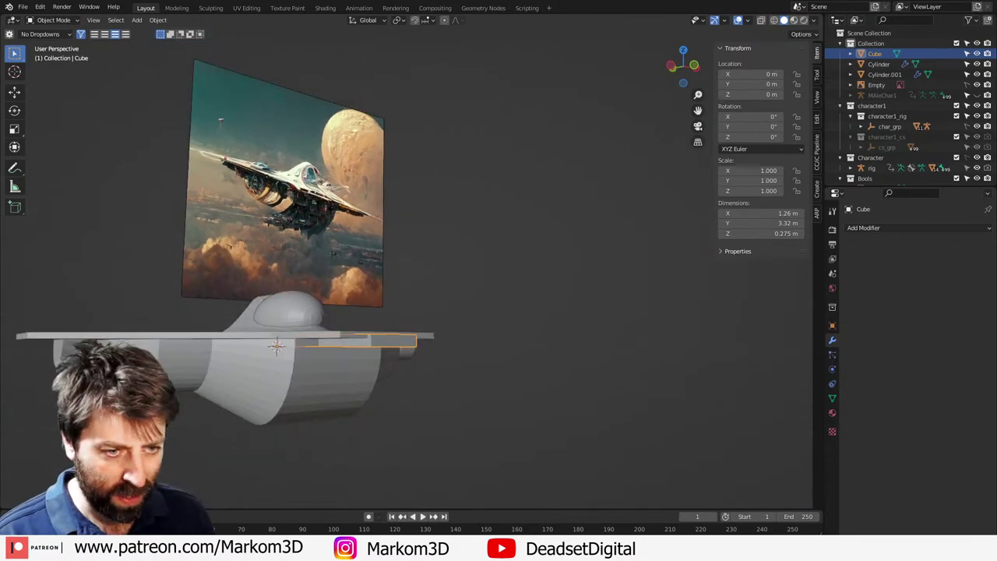
pyautogui.click(215, 363)
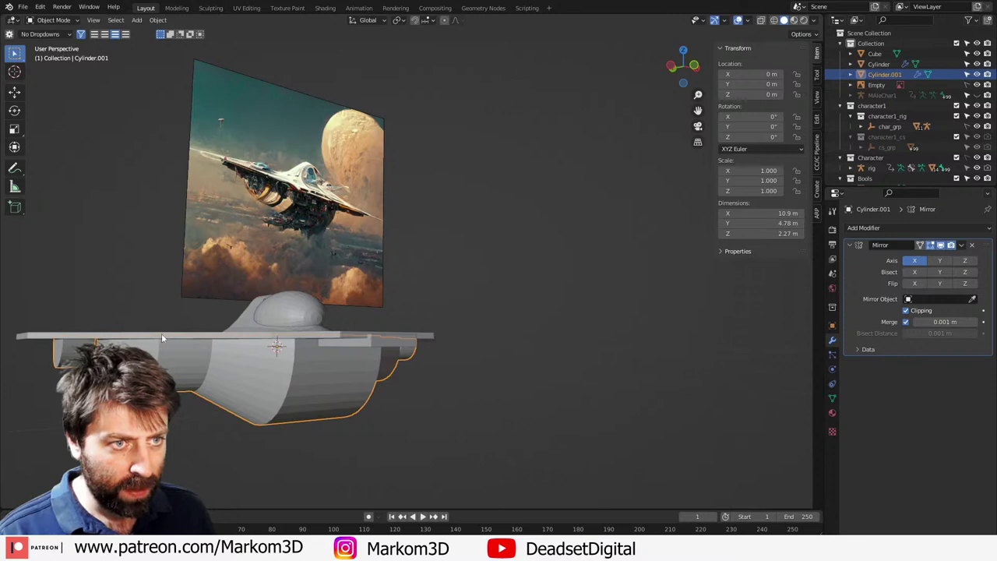
pyautogui.press('Tab')
pyautogui.press('Tab')
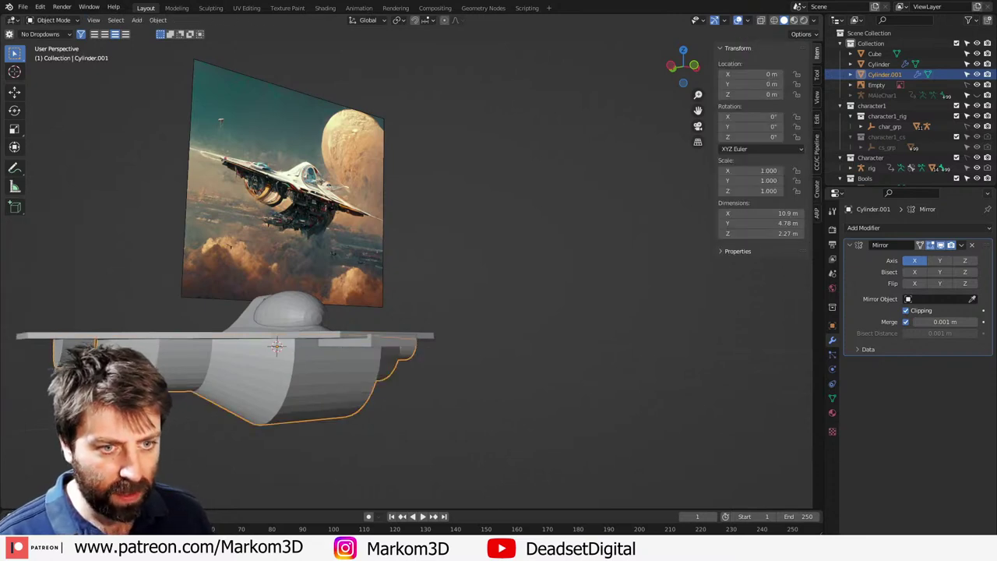
pyautogui.press('Tab')
pyautogui.moveTo(498, 371); pyautogui.dragTo(386, 401, button='middle')
pyautogui.click(468, 359)
pyautogui.hotkey('ctrl', 'l')
pyautogui.press('x')
pyautogui.click(469, 360)
pyautogui.press('Tab')
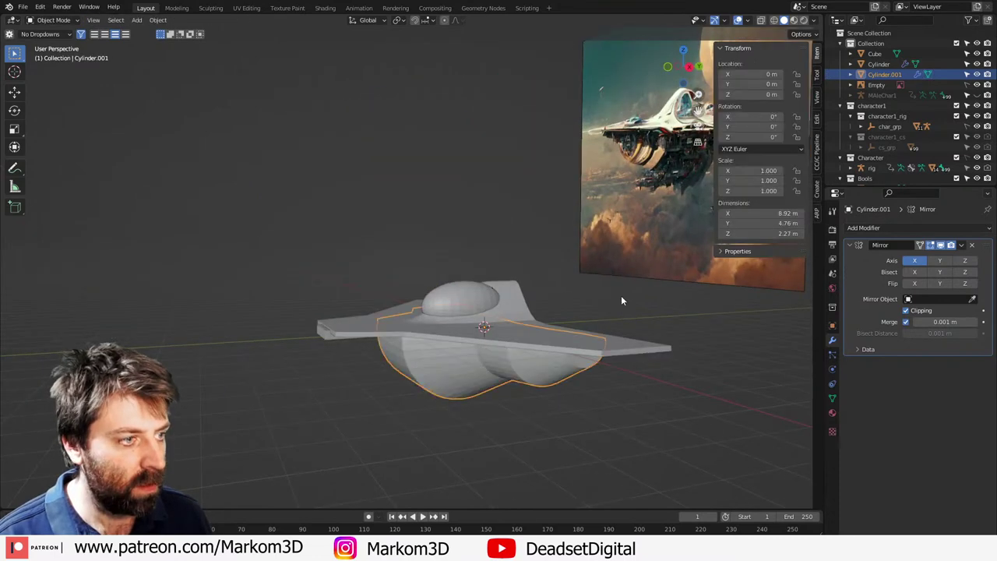
# Step: Switch to the winged hull, open its mesh for editing and clear the vertex selection
pyautogui.click(621, 296)
pyautogui.click(636, 345)
pyautogui.press('Tab')
pyautogui.moveTo(635, 343); pyautogui.dragTo(655, 378, button='middle')
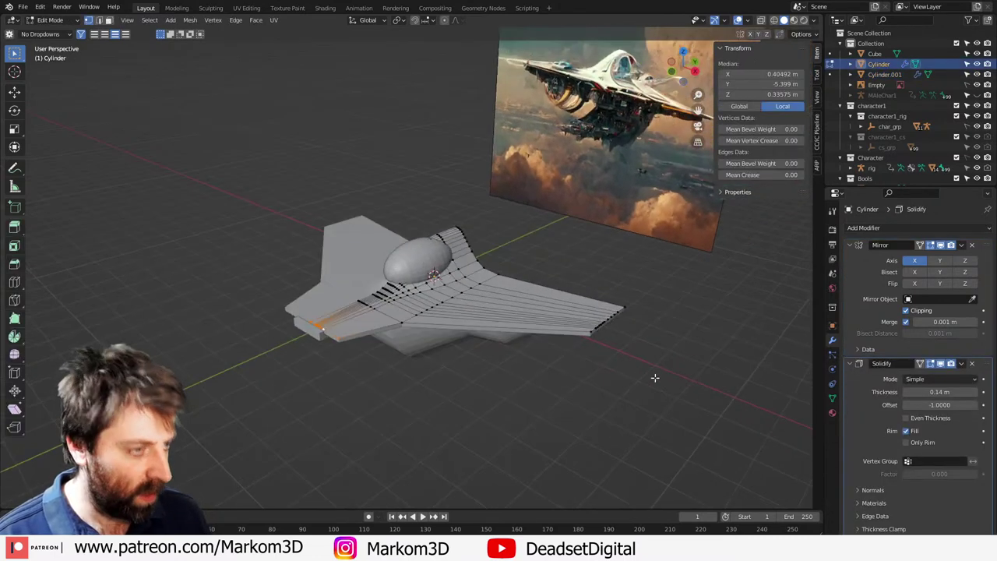
pyautogui.click(580, 360)
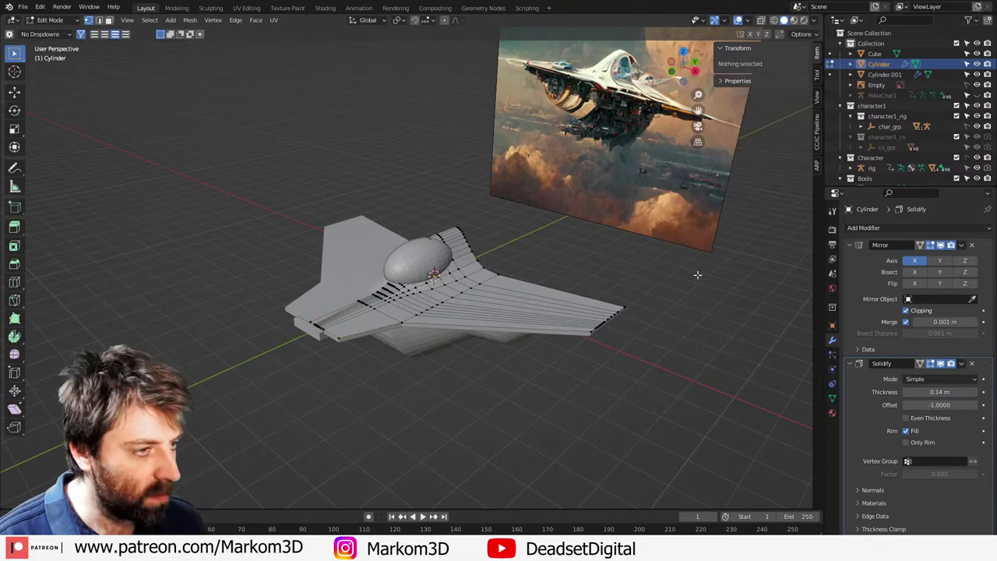
pyautogui.moveTo(574, 319); pyautogui.dragTo(438, 280, button='middle')
pyautogui.scroll(3, 545, 315)
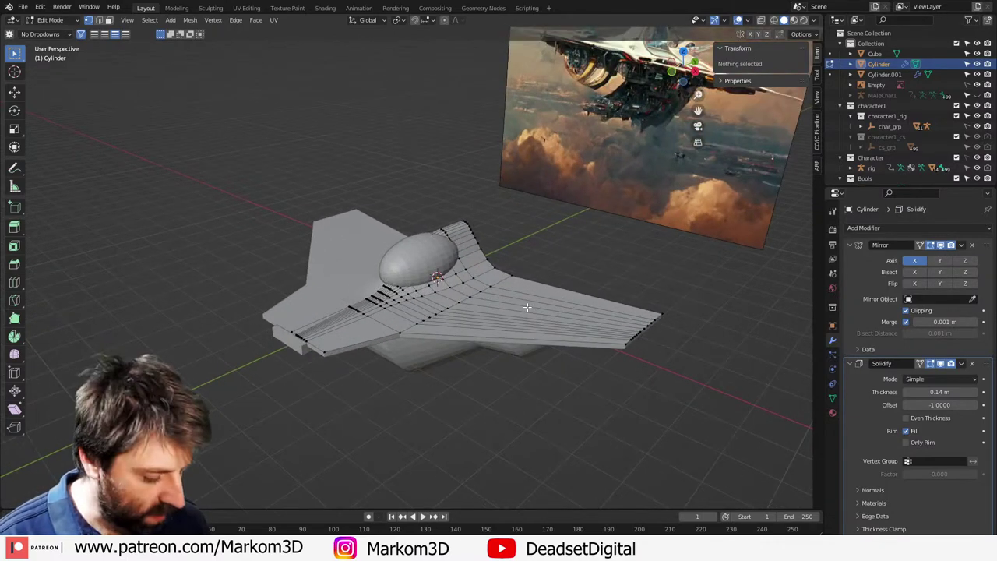
# Step: Show the hull in wireframe from above and select the wingtip edge vertex at about X 6.16 m, Y 0.24 m
pyautogui.press('KP_7')
pyautogui.keyDown('shift'); pyautogui.moveTo(664, 111); pyautogui.dragTo(452, 273, button='middle'); pyautogui.keyUp('shift')
pyautogui.press('z')
pyautogui.click(379, 270)
pyautogui.click(361, 271)
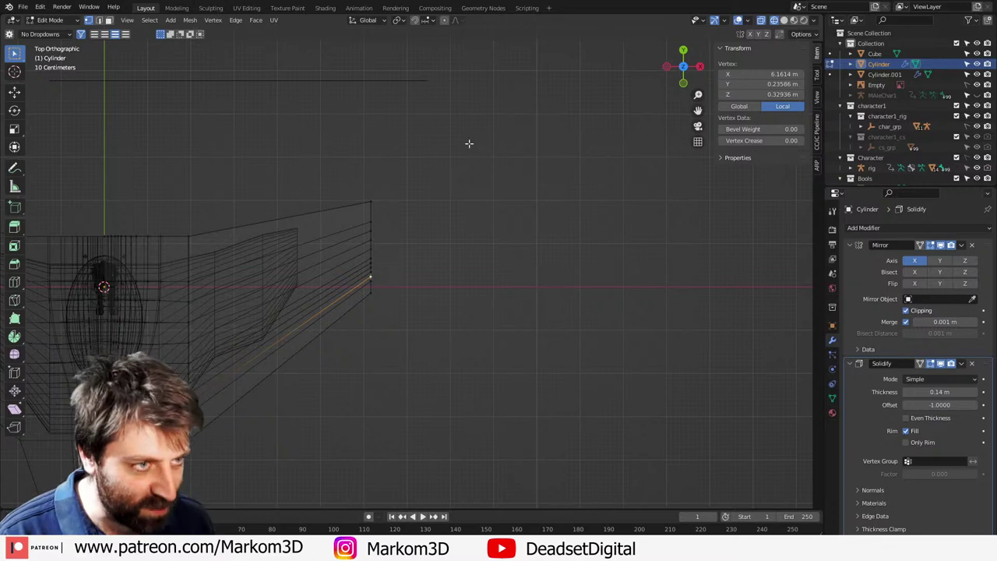
# Step: Select the wing's outer tip vertices and slide them inward along their edges, shortening the overall wingspan to about 10.3 m
pyautogui.scroll(1, 439, 169)
pyautogui.click(346, 204)
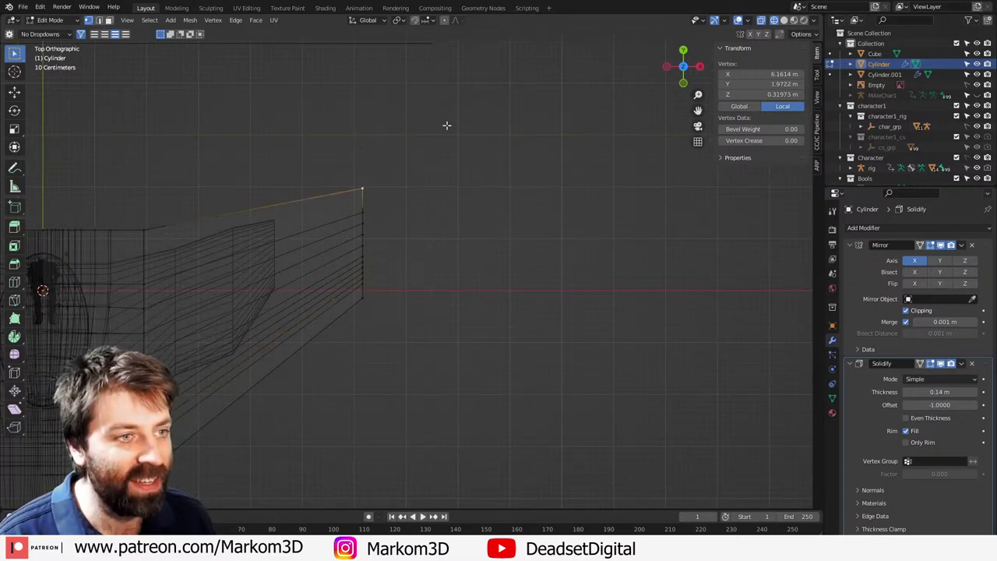
pyautogui.moveTo(457, 110); pyautogui.dragTo(327, 397)
pyautogui.press('g')
pyautogui.press('g')
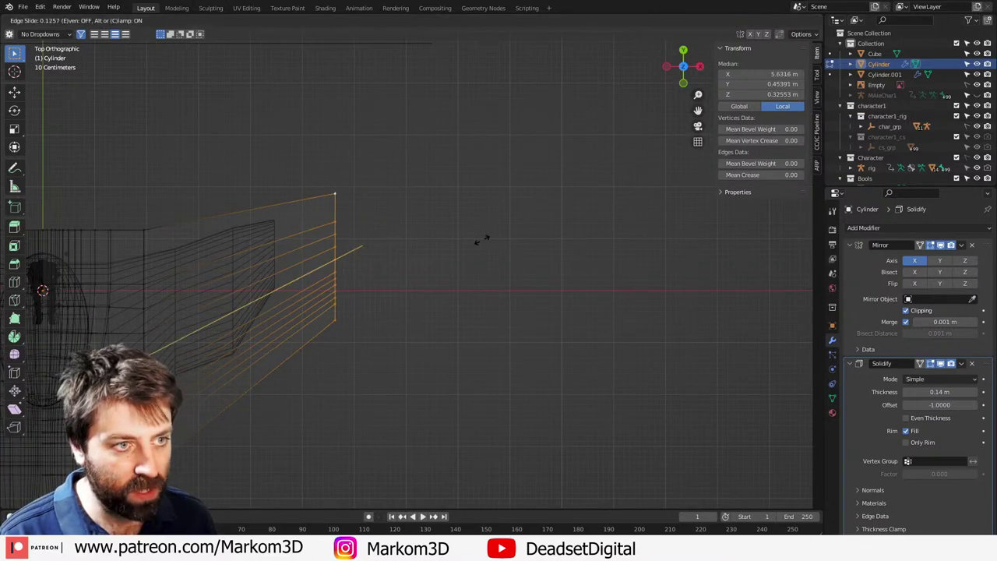
pyautogui.click(463, 231)
pyautogui.scroll(-5, 334, 378)
pyautogui.press('Tab')
# Step: Switch the viewport to solid shading and select the lower hull object
pyautogui.moveTo(334, 378); pyautogui.dragTo(418, 216, button='middle')
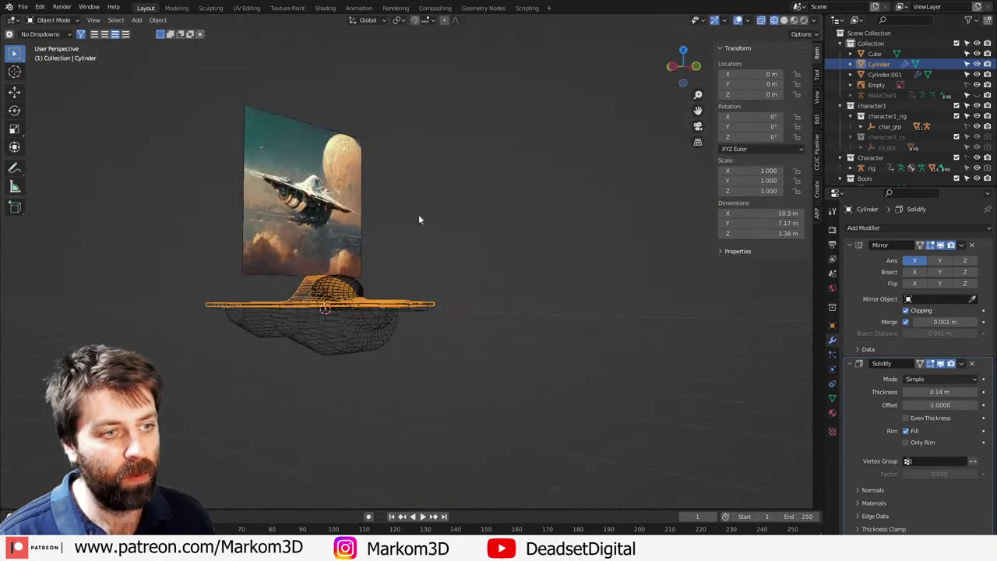
pyautogui.moveTo(515, 338)
pyautogui.mouseDown(button='middle')
pyautogui.moveTo(446, 356)
pyautogui.moveTo(509, 334)
pyautogui.moveTo(480, 318)
pyautogui.moveTo(304, 282)
pyautogui.mouseUp(button='middle')
pyautogui.press('z')
pyautogui.click(483, 362)
pyautogui.click(304, 282)
pyautogui.press('Tab')
pyautogui.press('Tab')
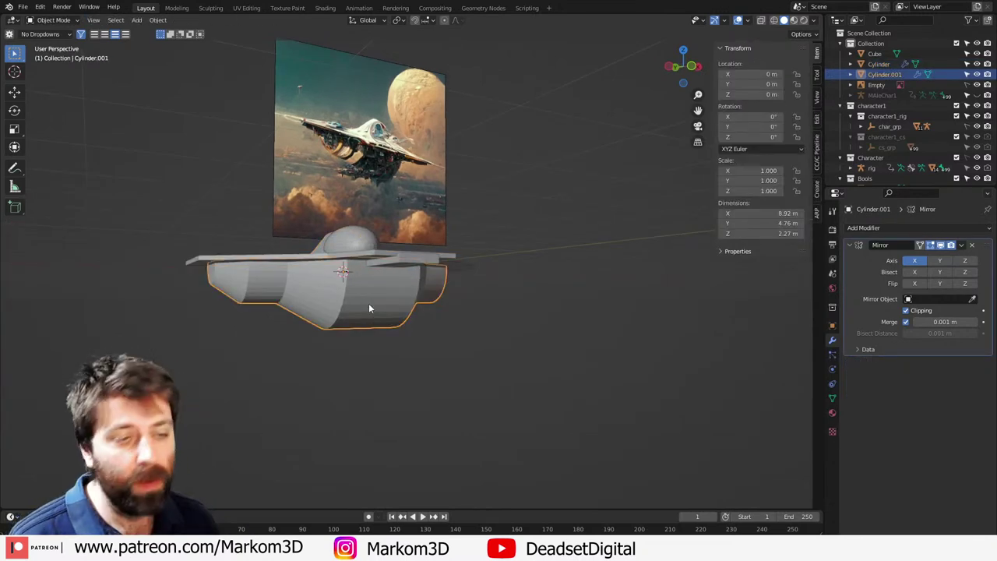
# Step: Add a loop cut to the central section of the lower hull, close to its outer edge
pyautogui.moveTo(368, 303); pyautogui.dragTo(365, 335, button='middle')
pyautogui.press('Tab')
pyautogui.scroll(2, 354, 340)
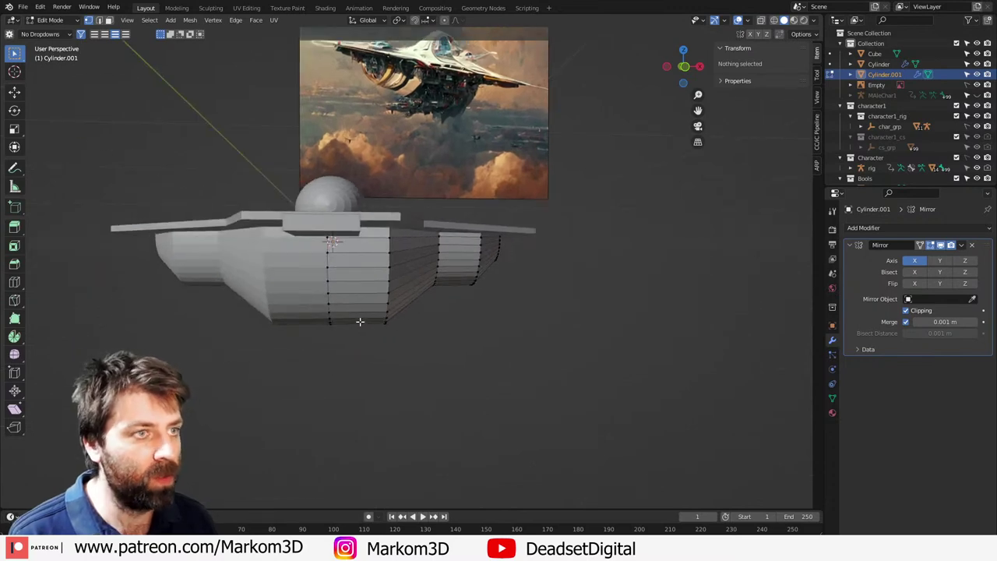
pyautogui.scroll(2, 365, 324)
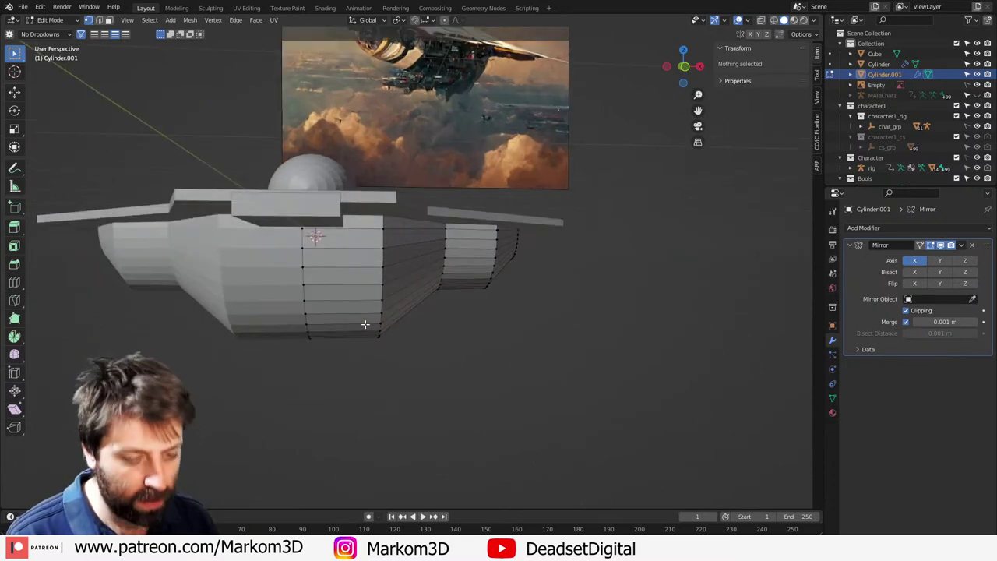
pyautogui.hotkey('ctrl', 'r')
pyautogui.click(364, 318)
pyautogui.click(395, 318)
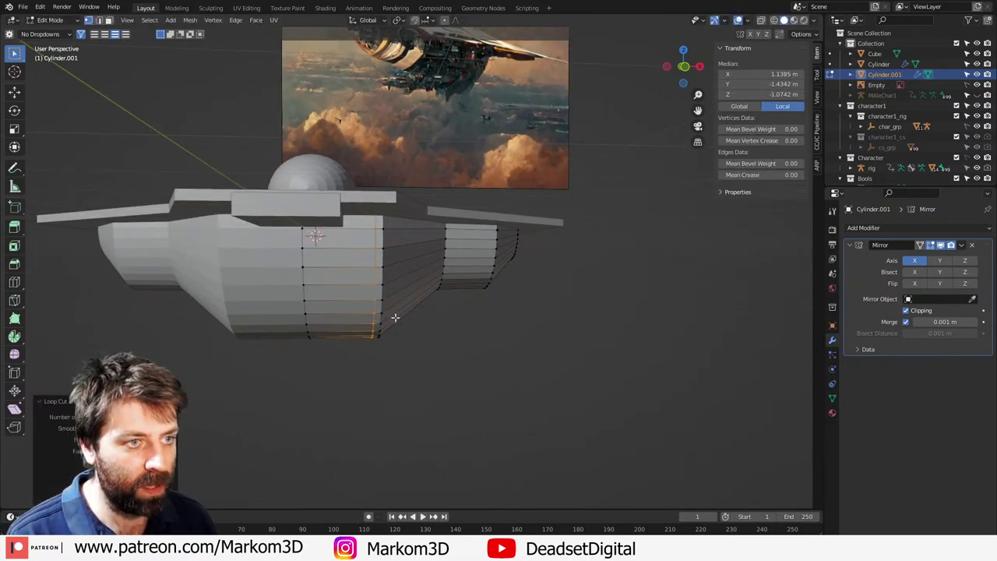
# Step: Extrude the face loop of the hull's central section and shrink it inward by about 0.32 m
pyautogui.press('3')
pyautogui.keyDown('alt'); pyautogui.click(330, 335); pyautogui.keyUp('alt')
pyautogui.moveTo(372, 356); pyautogui.dragTo(484, 388, button='middle')
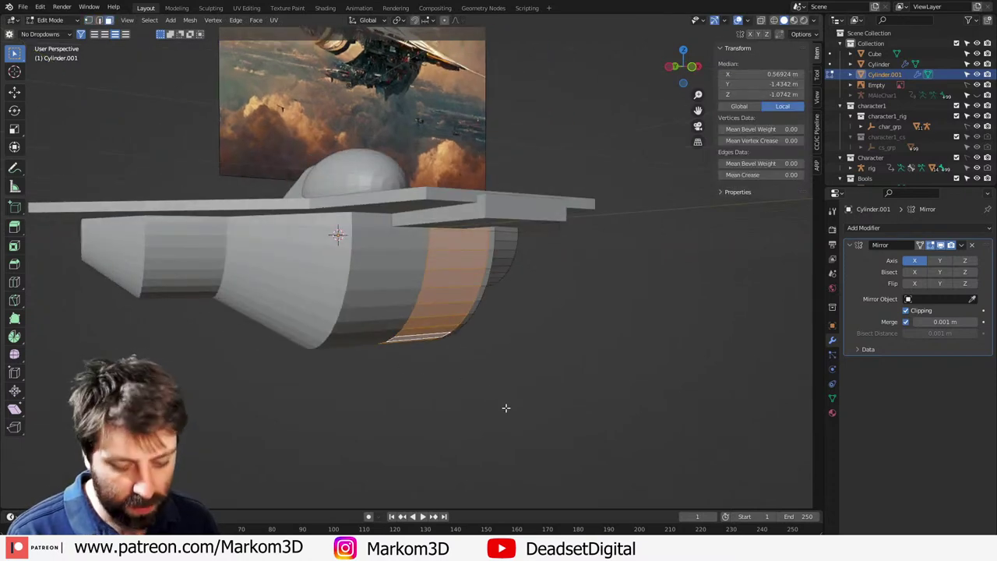
pyautogui.press('e')
pyautogui.click(507, 403)
pyautogui.hotkey('alt', 's')
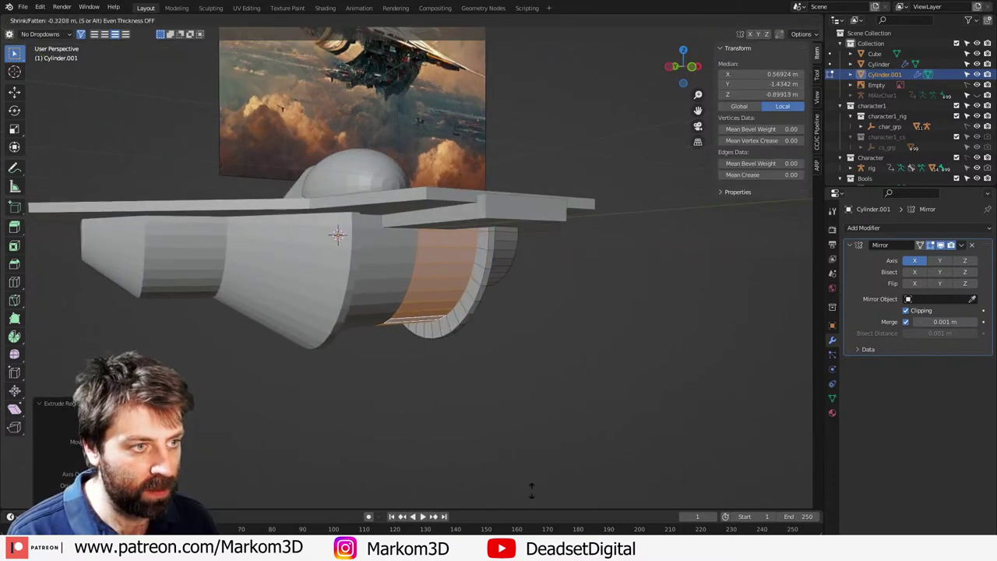
pyautogui.click(531, 487)
pyautogui.moveTo(545, 347); pyautogui.dragTo(377, 213, button='middle')
pyautogui.press('Tab')
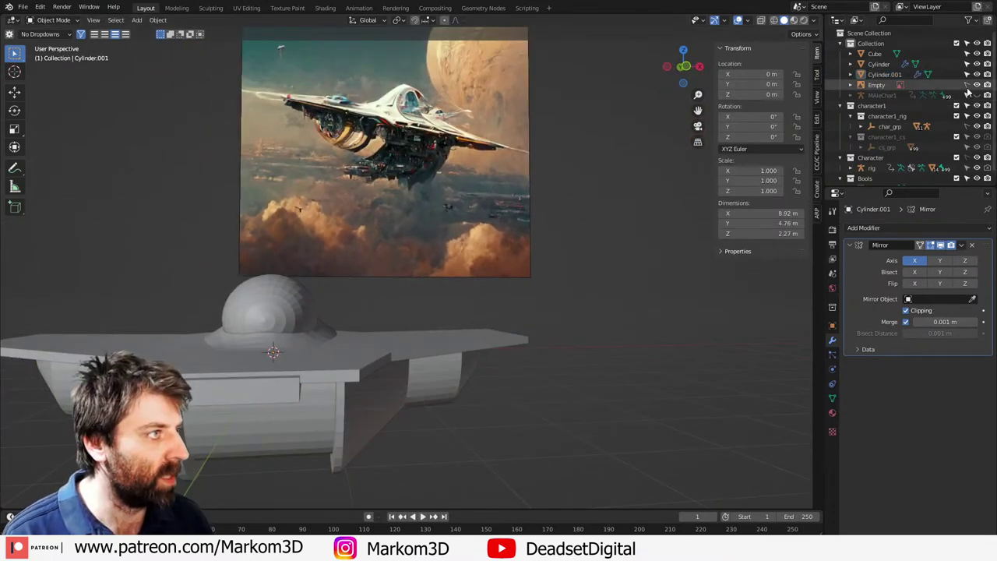
# Step: Move the spaceship reference image to about X 1.34 m, Y 5.20 m, Z 3.14 m
pyautogui.click(398, 179)
pyautogui.press('g')
pyautogui.click(339, 275)
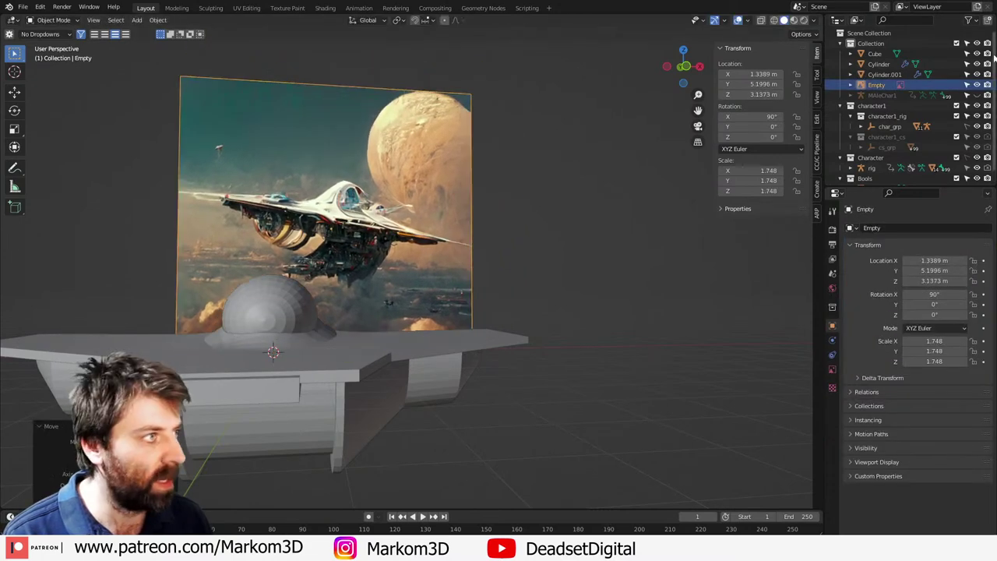
# Step: Compare the ship model's hull and wings with the reference image from several angles
pyautogui.moveTo(428, 216); pyautogui.dragTo(322, 241, button='middle')
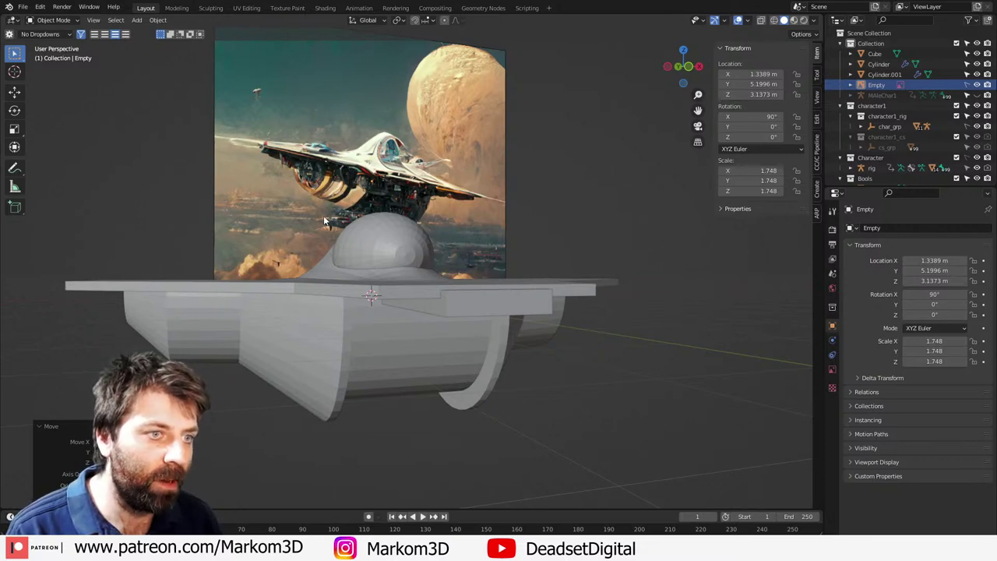
pyautogui.moveTo(326, 234); pyautogui.dragTo(355, 250, button='middle')
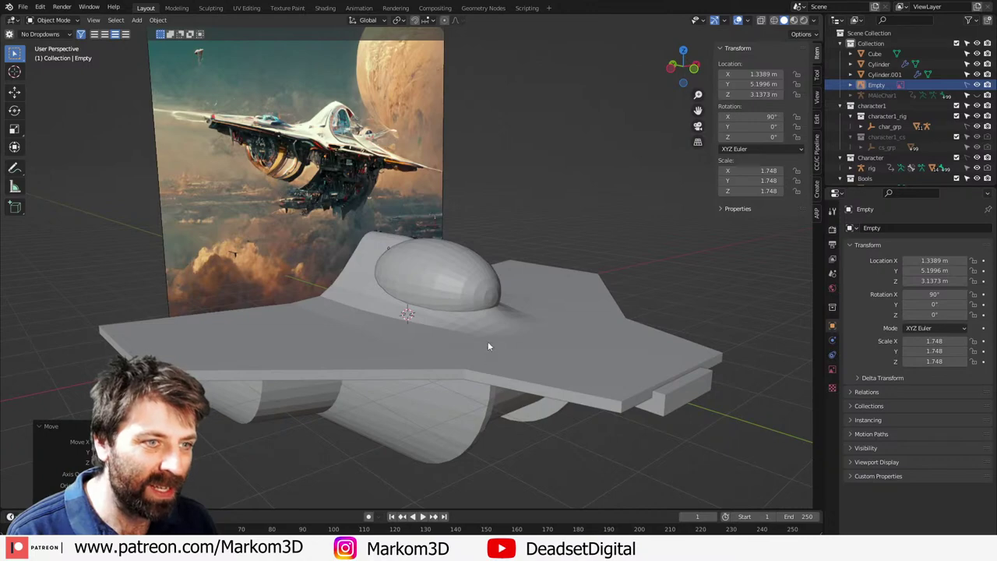
pyautogui.moveTo(488, 346); pyautogui.dragTo(629, 250, button='middle')
pyautogui.moveTo(395, 346); pyautogui.dragTo(505, 351, button='middle')
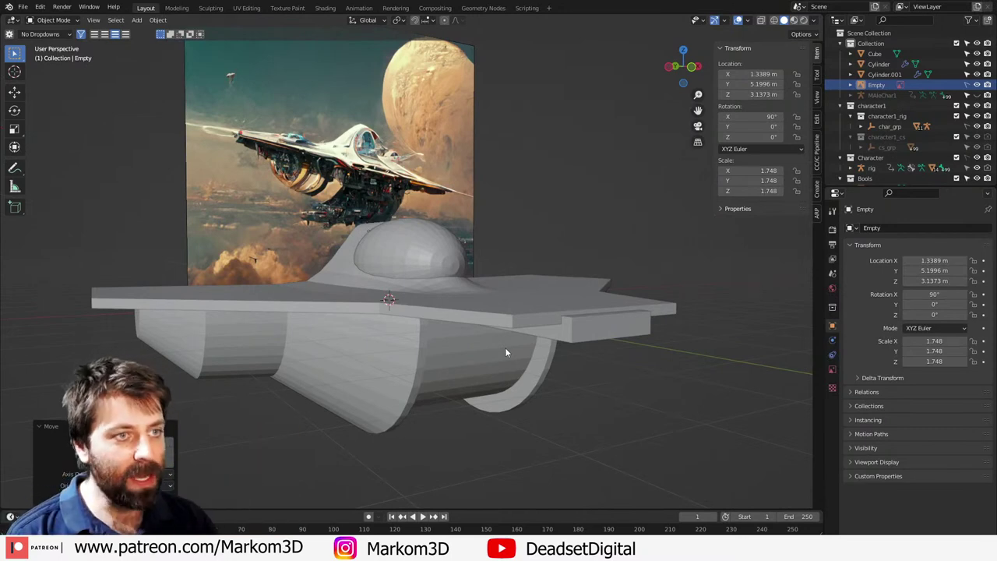
pyautogui.moveTo(505, 352); pyautogui.dragTo(434, 325, button='middle')
# Step: Duplicate the curved front and lower faces of the recessed hull band, placing the copy about 2.7 m toward −Y and 2.7 m lower
pyautogui.moveTo(326, 348); pyautogui.dragTo(302, 333, button='middle')
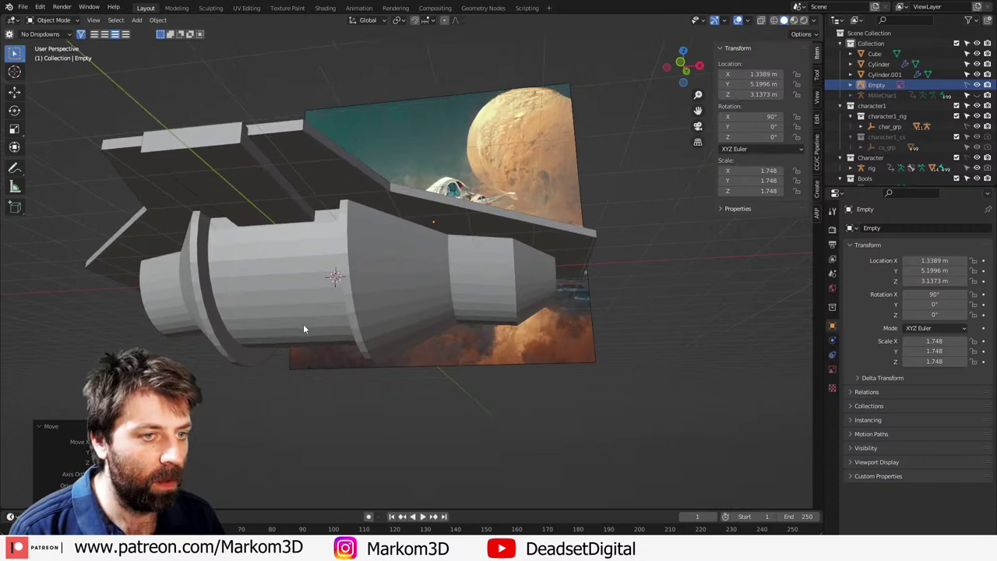
pyautogui.click(303, 324)
pyautogui.press('Tab')
pyautogui.click(320, 248)
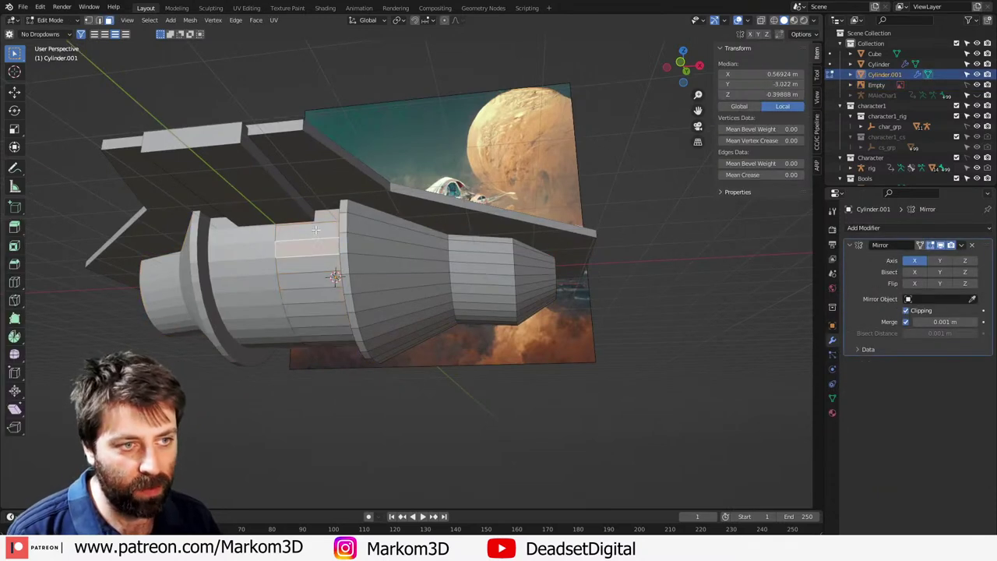
pyautogui.keyDown('shift'); pyautogui.click(318, 232); pyautogui.keyUp('shift')
pyautogui.keyDown('shift'); pyautogui.click(317, 268); pyautogui.keyUp('shift')
pyautogui.keyDown('shift'); pyautogui.click(320, 282); pyautogui.keyUp('shift')
pyautogui.keyDown('shift'); pyautogui.click(326, 298); pyautogui.keyUp('shift')
pyautogui.keyDown('shift'); pyautogui.click(326, 313); pyautogui.keyUp('shift')
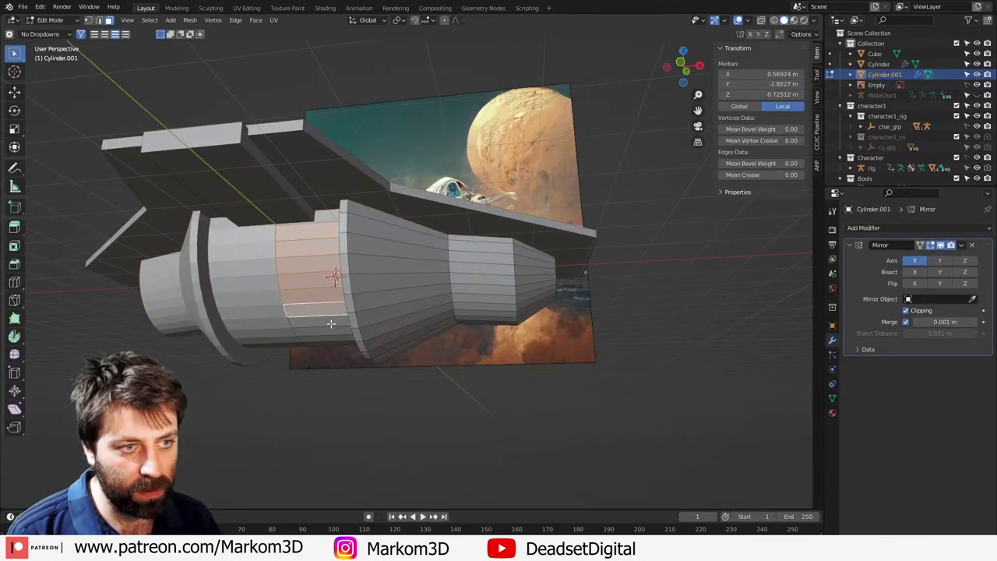
pyautogui.keyDown('shift'); pyautogui.click(330, 323); pyautogui.keyUp('shift')
pyautogui.keyDown('shift'); pyautogui.click(334, 334); pyautogui.keyUp('shift')
pyautogui.moveTo(342, 348); pyautogui.dragTo(250, 359, button='middle')
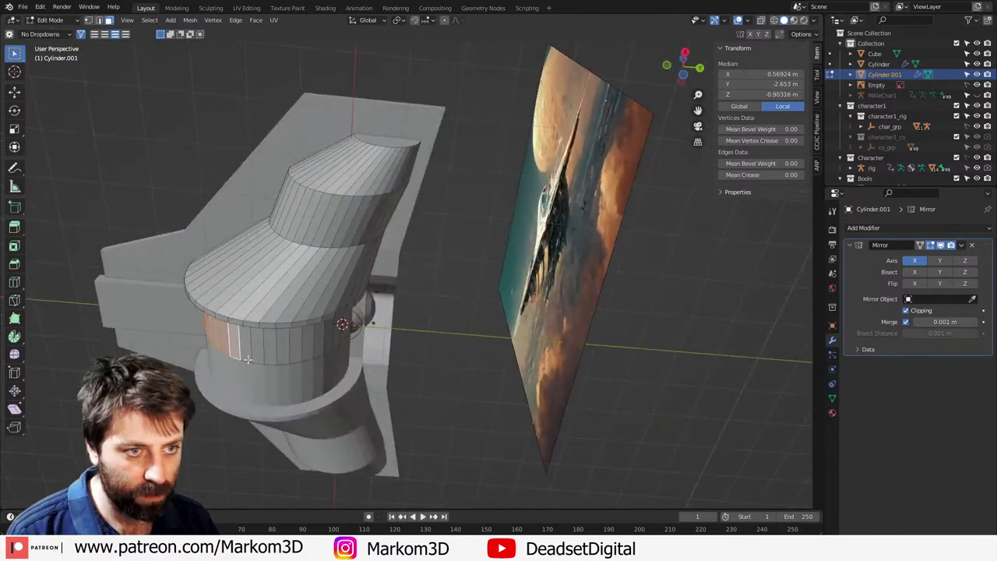
pyautogui.keyDown('shift'); pyautogui.click(246, 355); pyautogui.keyUp('shift')
pyautogui.keyDown('shift'); pyautogui.click(271, 351); pyautogui.keyUp('shift')
pyautogui.keyDown('shift'); pyautogui.click(283, 349); pyautogui.keyUp('shift')
pyautogui.keyDown('shift'); pyautogui.click(260, 355); pyautogui.keyUp('shift')
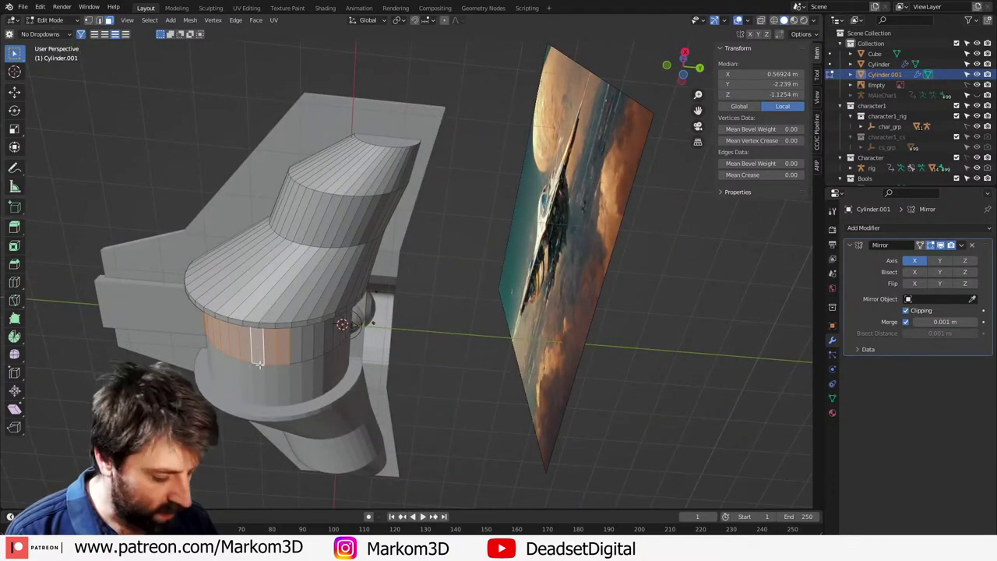
pyautogui.press('KP_3')
pyautogui.hotkey('shift', 'd')
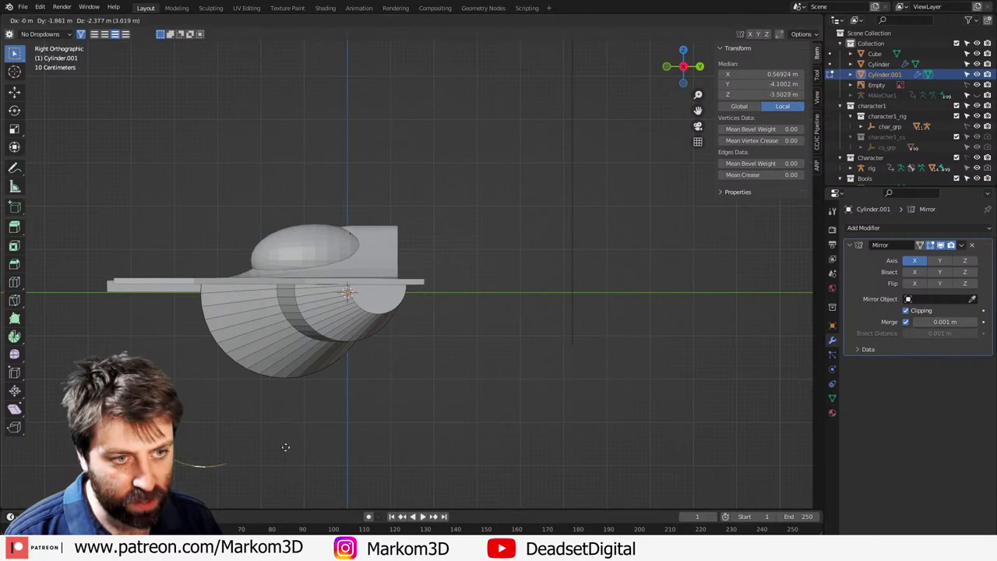
pyautogui.click(238, 457)
# Step: Pull the end edge of the duplicated curved strip about 2.4 m along +Y with proportional editing
pyautogui.keyDown('shift'); pyautogui.moveTo(242, 481); pyautogui.dragTo(376, 298, button='middle'); pyautogui.keyUp('shift')
pyautogui.scroll(2, 332, 287)
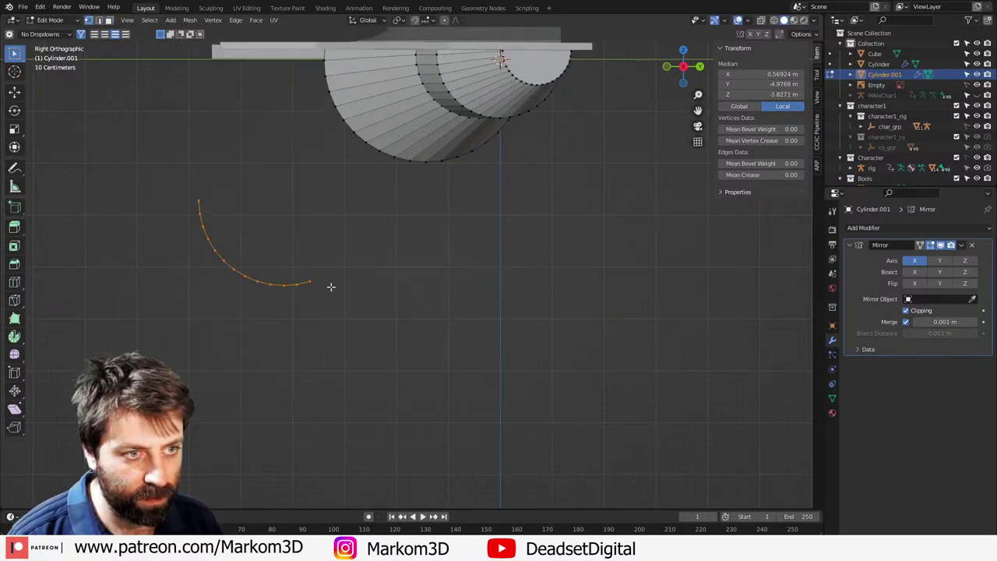
pyautogui.hotkey('alt', 'a')
pyautogui.hotkey('shift', 'z')
pyautogui.moveTo(298, 281); pyautogui.dragTo(319, 296, button='middle')
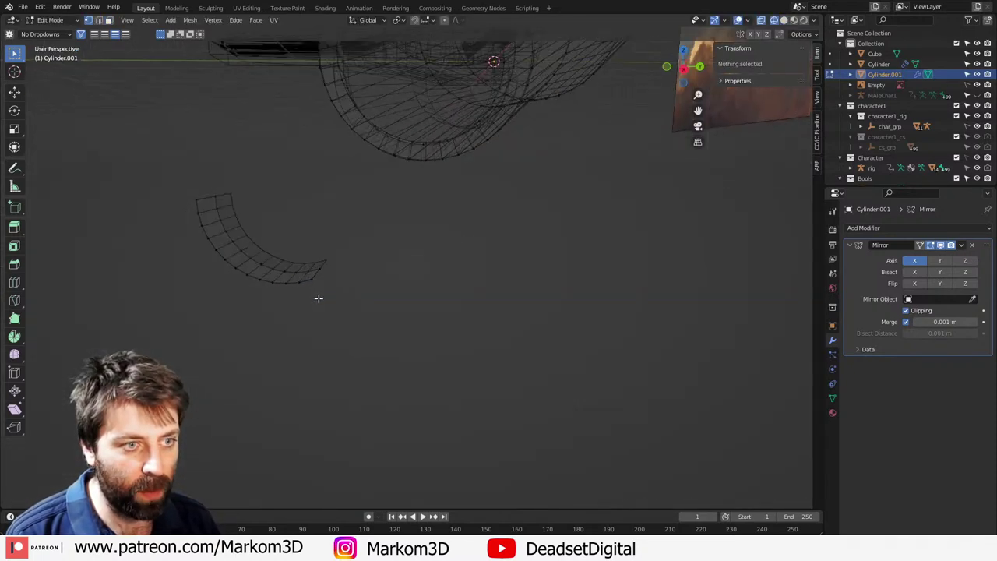
pyautogui.click(320, 269)
pyautogui.press('KP_3')
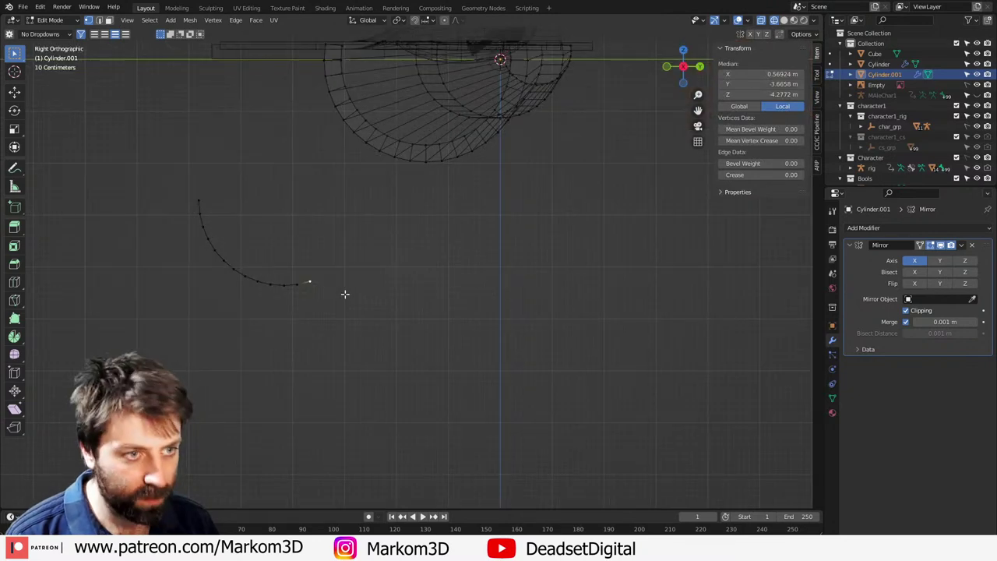
pyautogui.press('g')
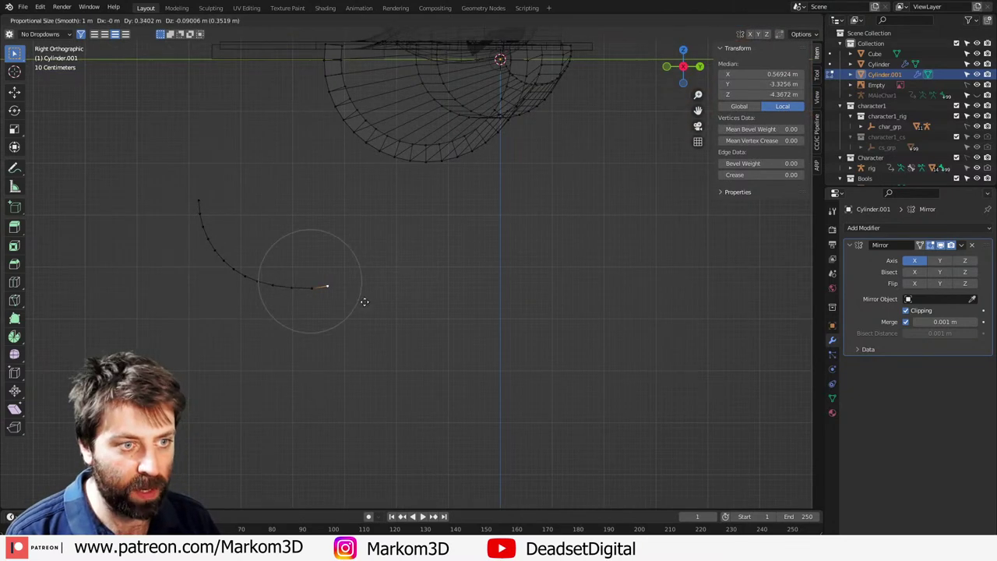
pyautogui.click(474, 303)
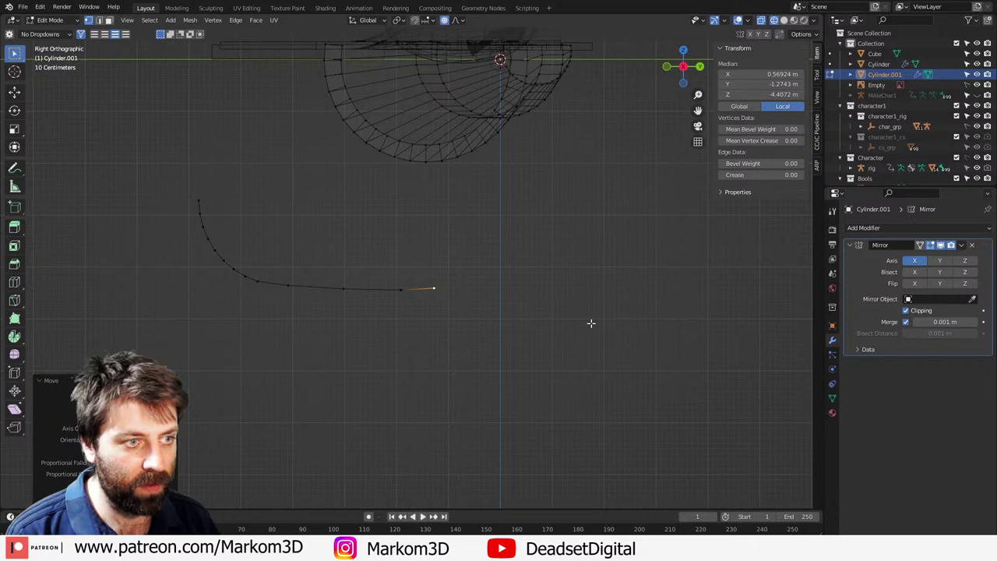
# Step: Select the last vertices at the strip's stretched end and scale them flat along Z
pyautogui.press('c')
pyautogui.click(439, 290)
pyautogui.press('Escape')
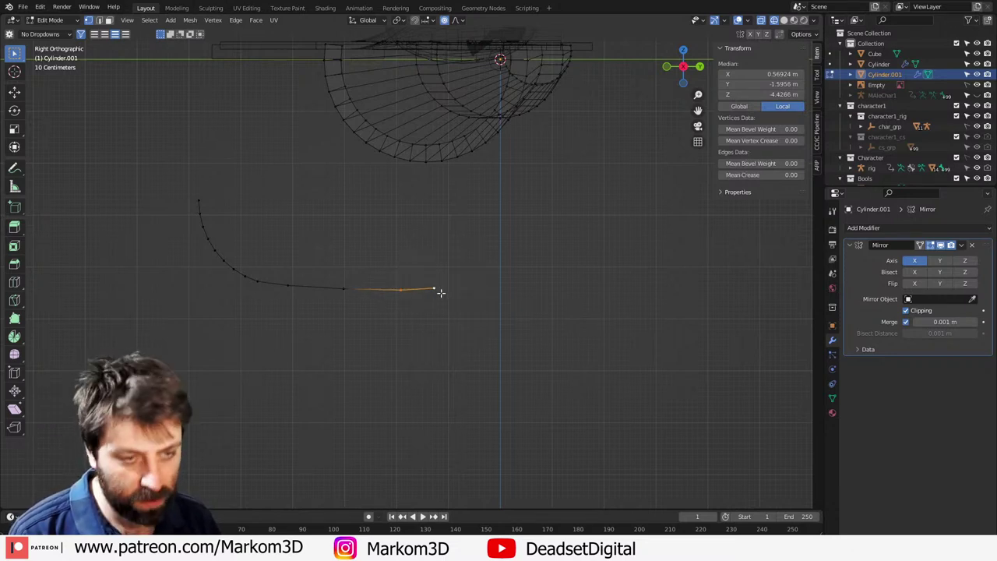
pyautogui.press('s')
pyautogui.click(440, 293)
pyautogui.scroll(-1, 419, 256)
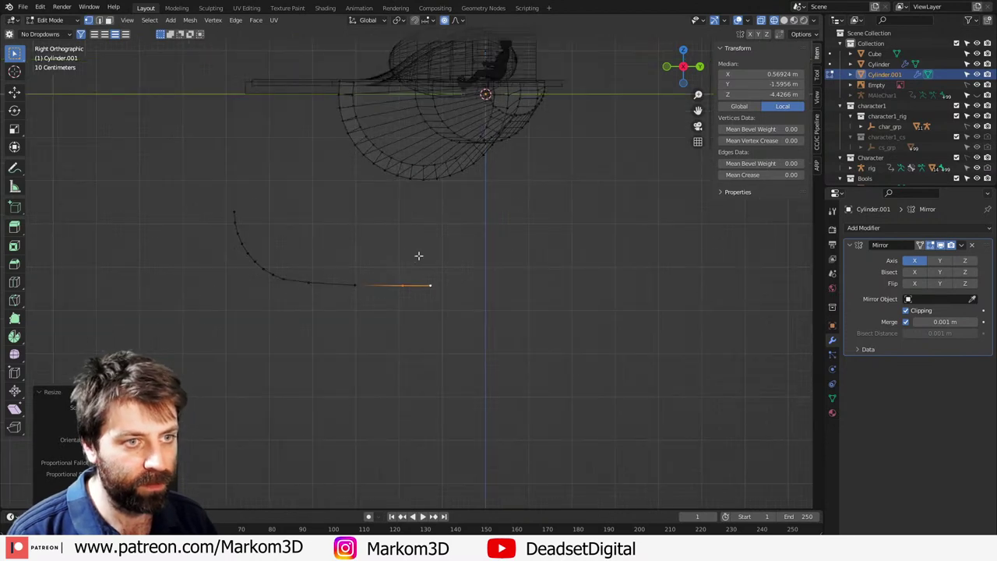
# Step: Select the whole linked strip and separate it into its own object
pyautogui.press('a')
pyautogui.hotkey('alt', 'a')
pyautogui.click(355, 289)
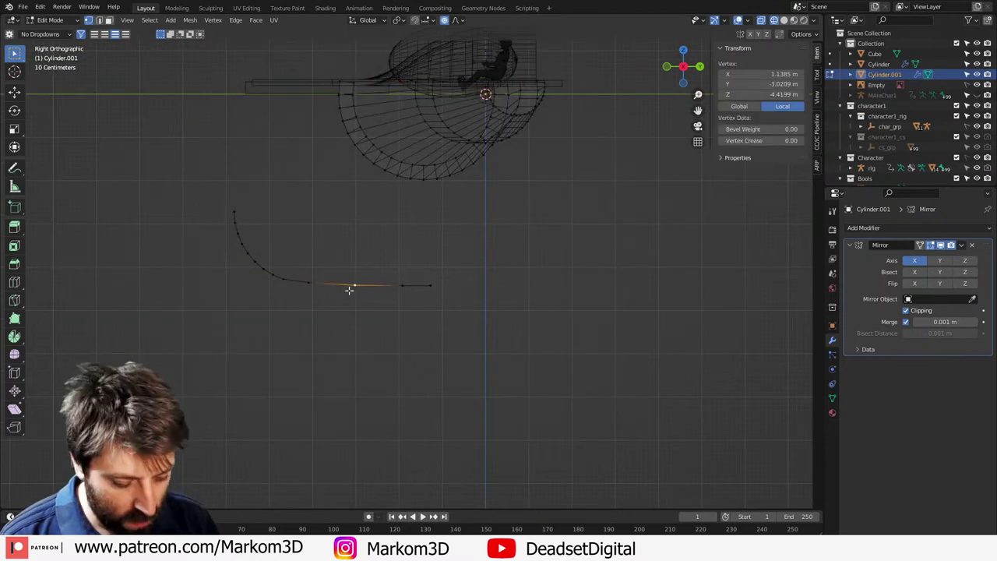
pyautogui.hotkey('ctrl', 'l')
pyautogui.press('p')
pyautogui.click(350, 292)
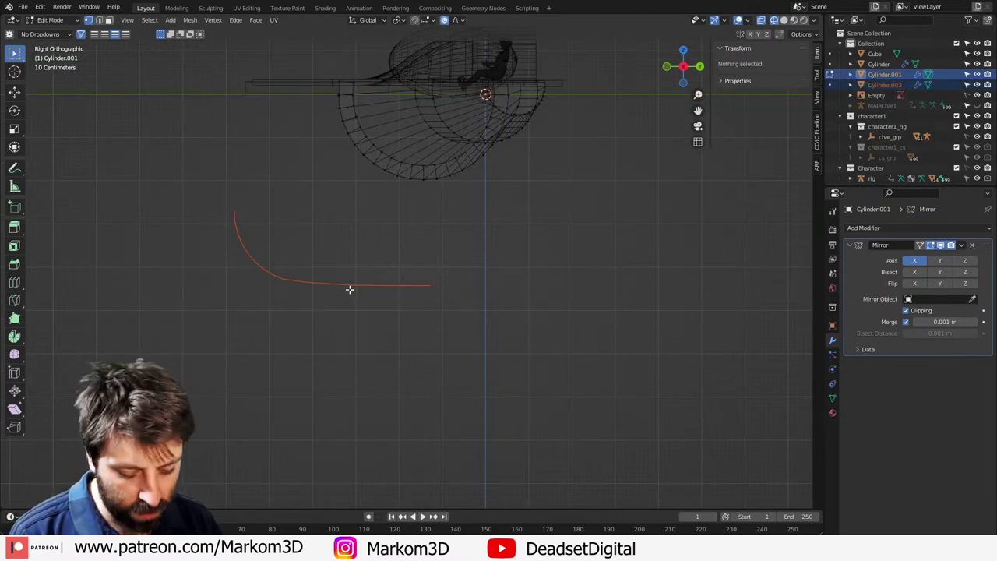
pyautogui.press('Tab')
# Step: Move the separated strip up beneath the hull, by about 2.57 m in Y and 2.61 m in Z
pyautogui.click(366, 285)
pyautogui.press('g')
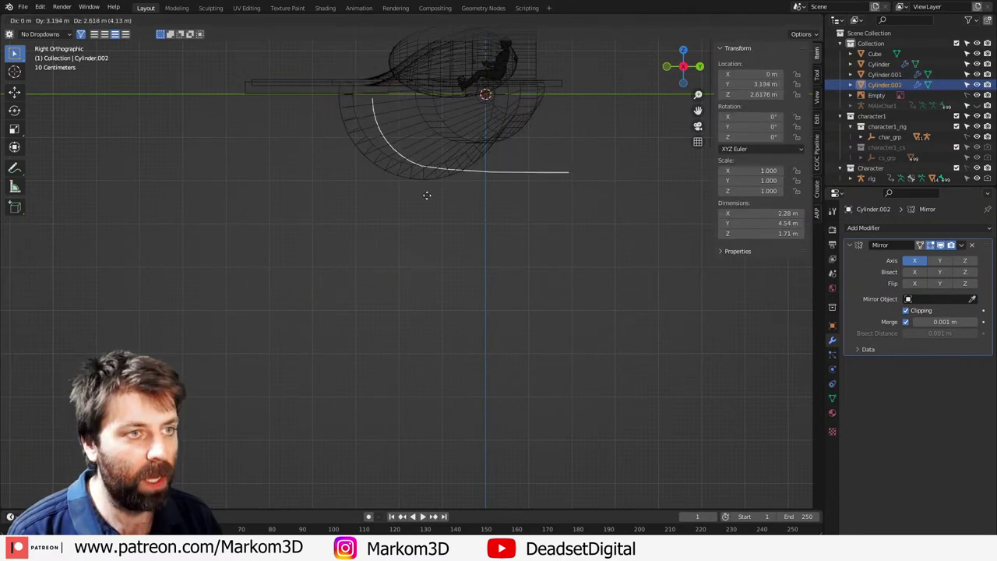
pyautogui.click(469, 189)
# Step: Switch to solid shading and scale the strip's mesh along X to about 1.39 m wide
pyautogui.moveTo(374, 231)
pyautogui.mouseDown(button='middle')
pyautogui.moveTo(468, 221)
pyautogui.moveTo(583, 242)
pyautogui.mouseUp(button='middle')
pyautogui.press('z')
pyautogui.click(575, 229)
pyautogui.press('Tab')
pyautogui.press('s')
pyautogui.press('x')
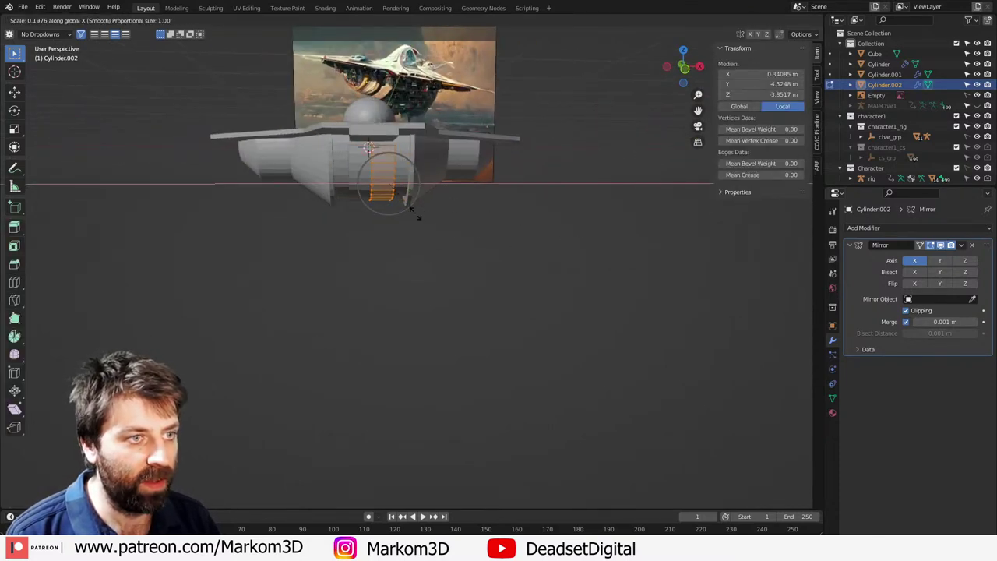
pyautogui.click(418, 216)
pyautogui.press('Tab')
# Step: Add a 2 m cube to the scene at the 3D cursor on the ship
pyautogui.moveTo(420, 233); pyautogui.dragTo(447, 258, button='middle')
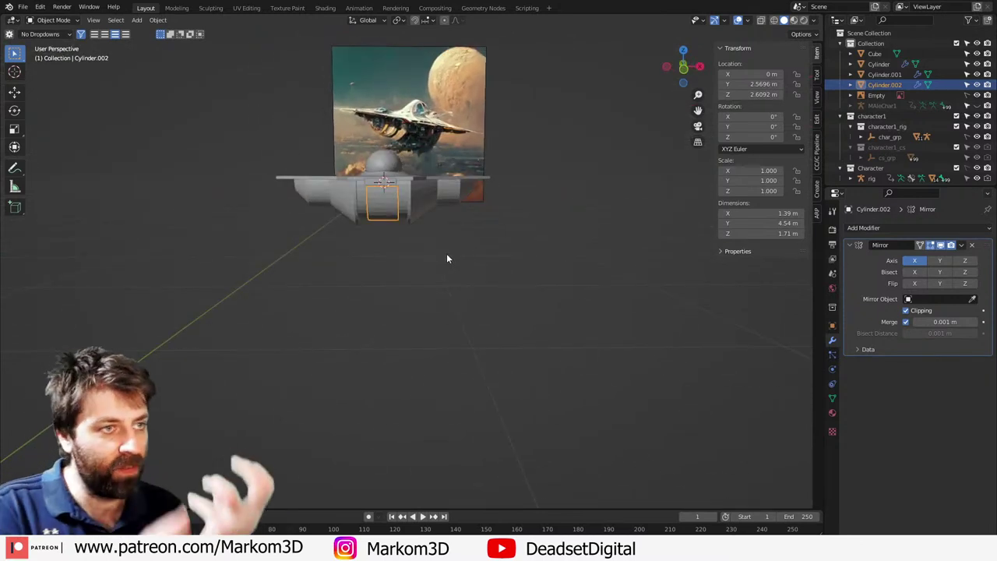
pyautogui.scroll(3, 465, 205)
pyautogui.moveTo(440, 92); pyautogui.dragTo(472, 279, button='middle')
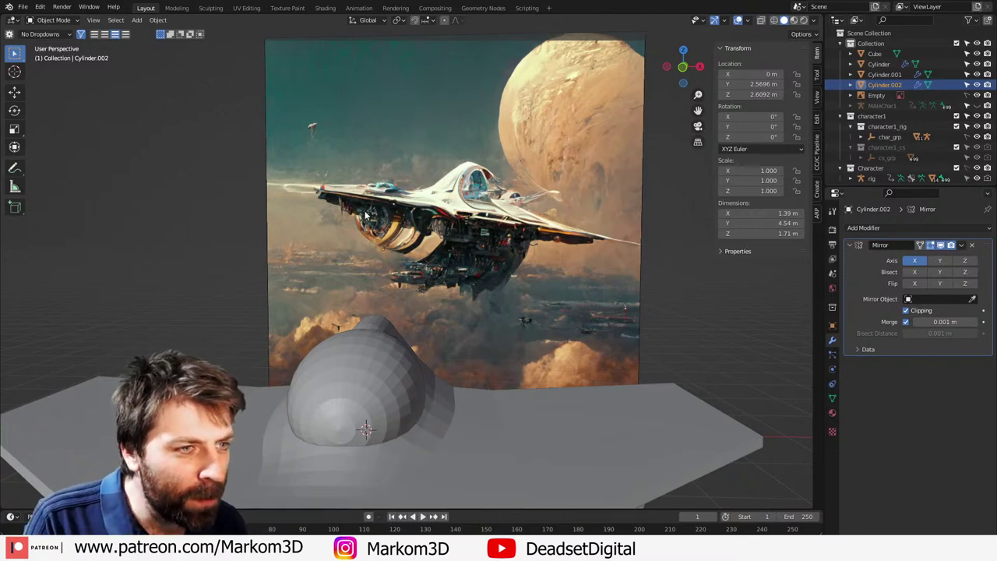
pyautogui.moveTo(331, 244); pyautogui.dragTo(494, 394, button='middle')
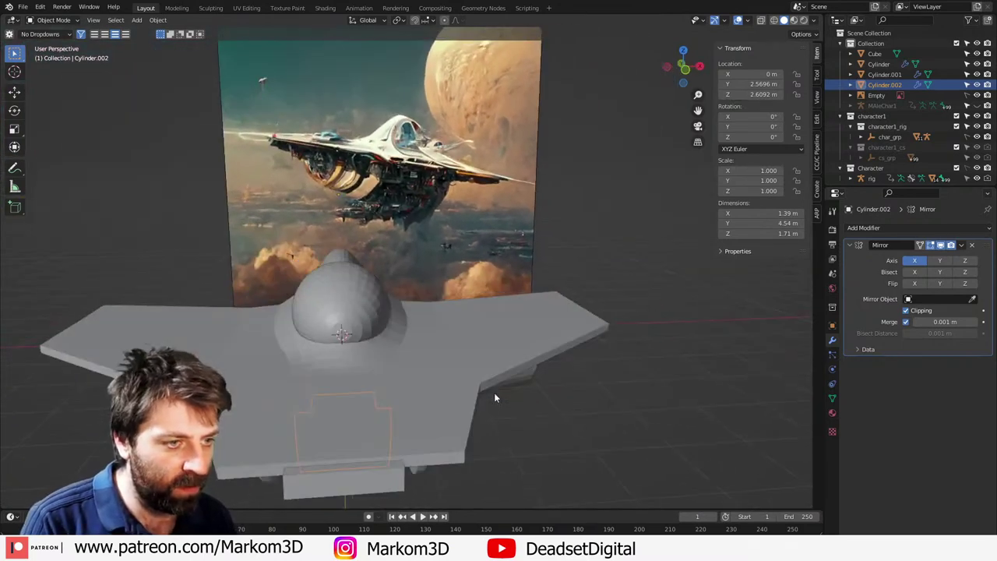
pyautogui.hotkey('shift', 'a')
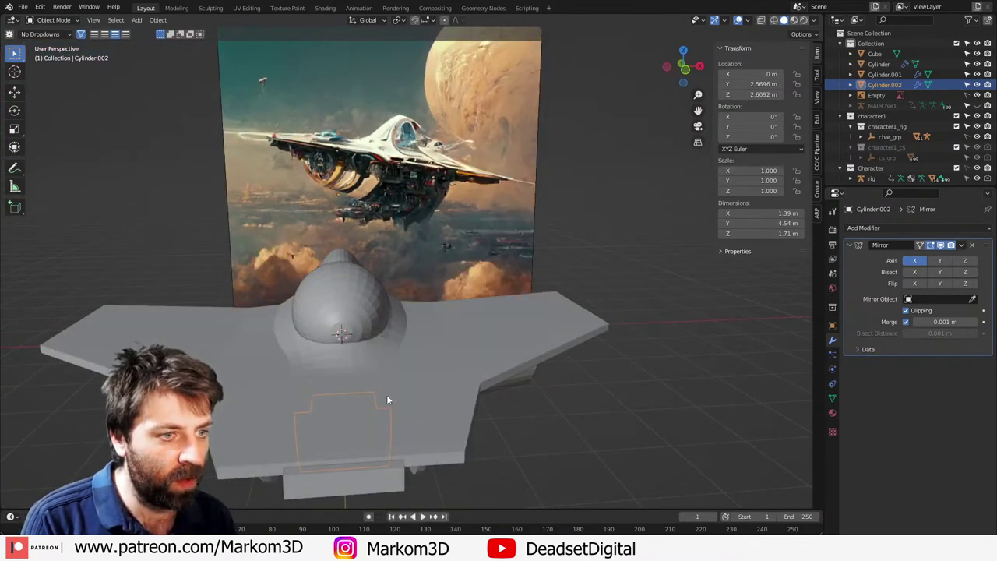
pyautogui.hotkey('shift', 'a')
pyautogui.moveTo(385, 356)
pyautogui.click(465, 96)
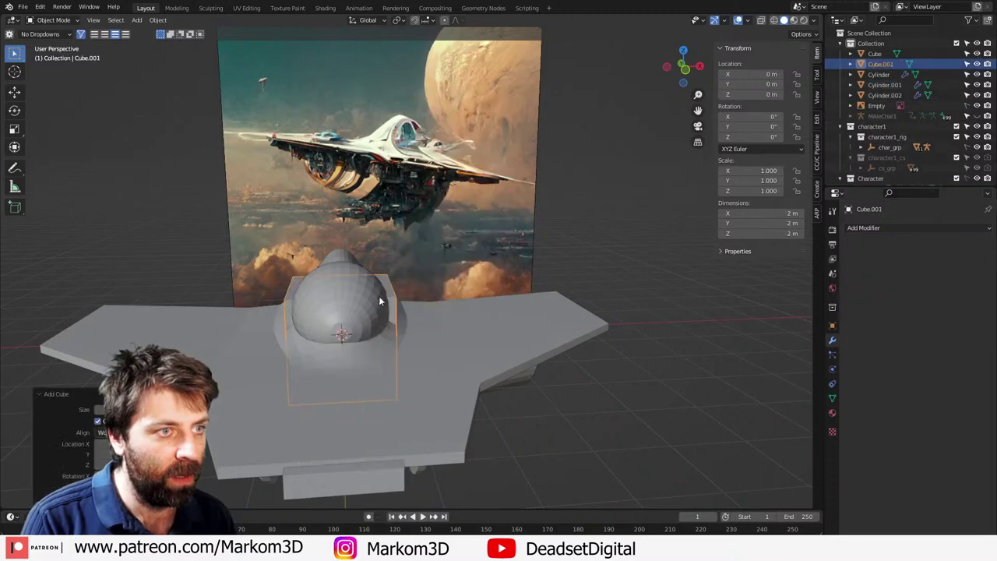
pyautogui.press('g')
pyautogui.click(529, 409)
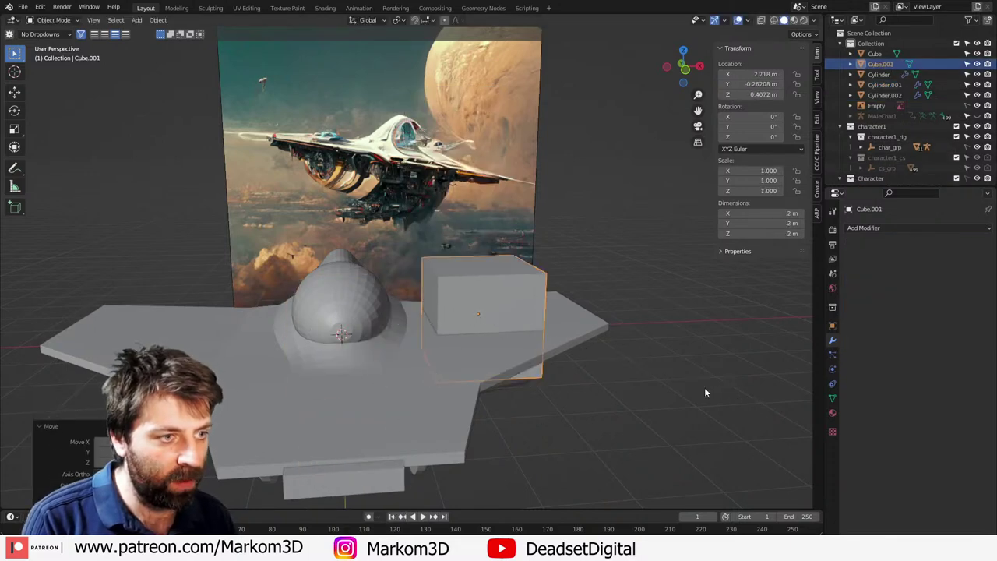
pyautogui.hotkey('ctrl', 'z')
# Step: Move the cube's mesh in Edit Mode over the wing beside the cockpit, to about 2.67 m in X
pyautogui.press('Tab')
pyautogui.press('g')
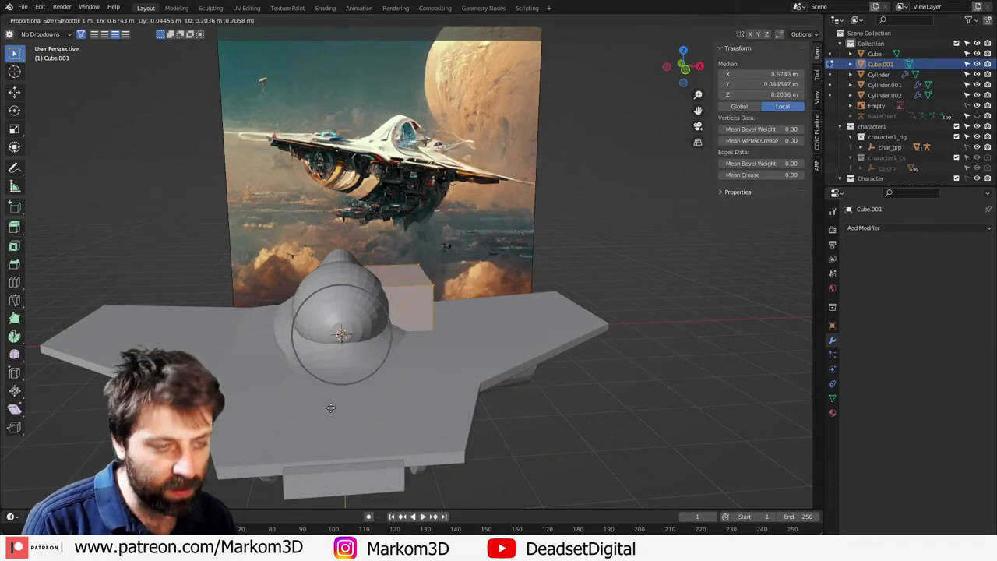
pyautogui.click(608, 327)
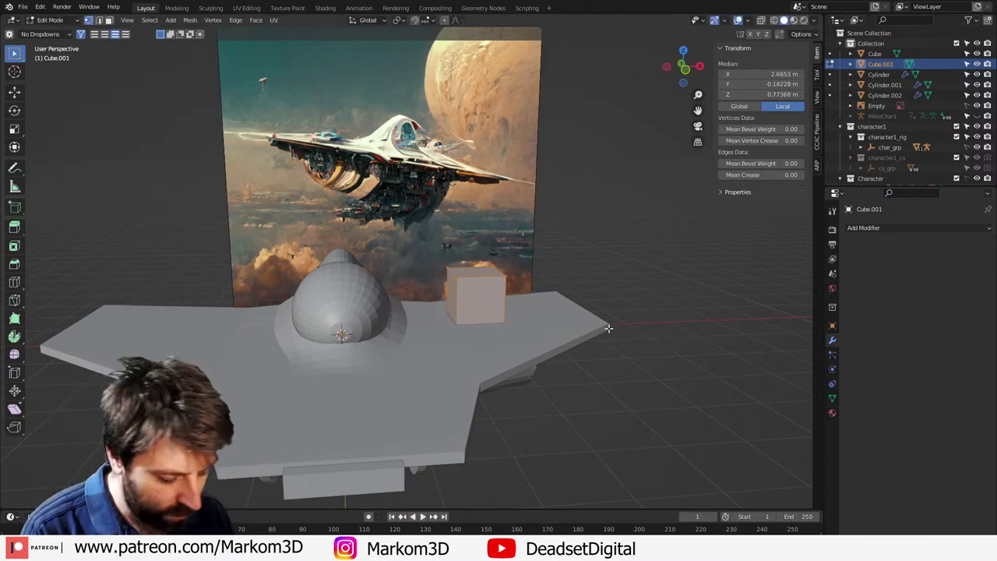
# Step: Resize the cube in side view and position it at the wing's rear, about 0.53 m in Y and 0.30 m in Z
pyautogui.press('KP_3')
pyautogui.press('s')
pyautogui.click(475, 302)
pyautogui.press('g')
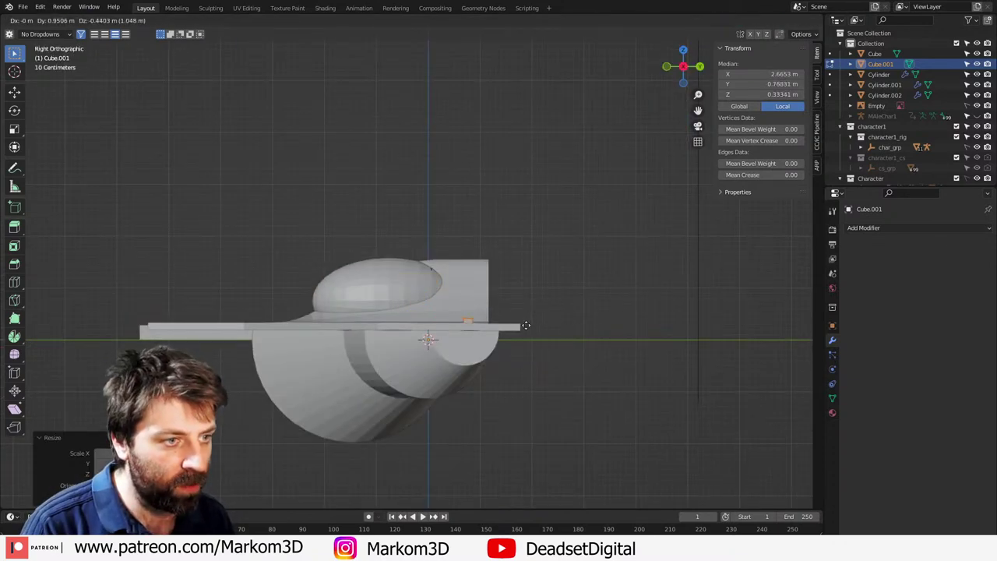
pyautogui.click(542, 326)
pyautogui.press('s')
pyautogui.click(730, 368)
pyautogui.press('g')
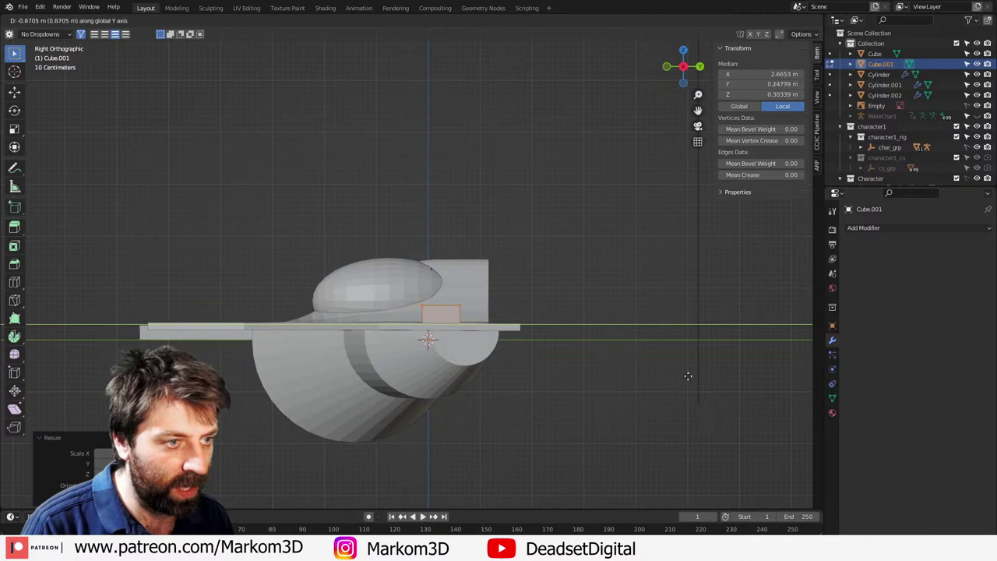
pyautogui.click(430, 301)
# Step: Move the block's rear face backward along Y so the block is about 1.61 m long
pyautogui.press('3')
pyautogui.press('z')
pyautogui.click(415, 329)
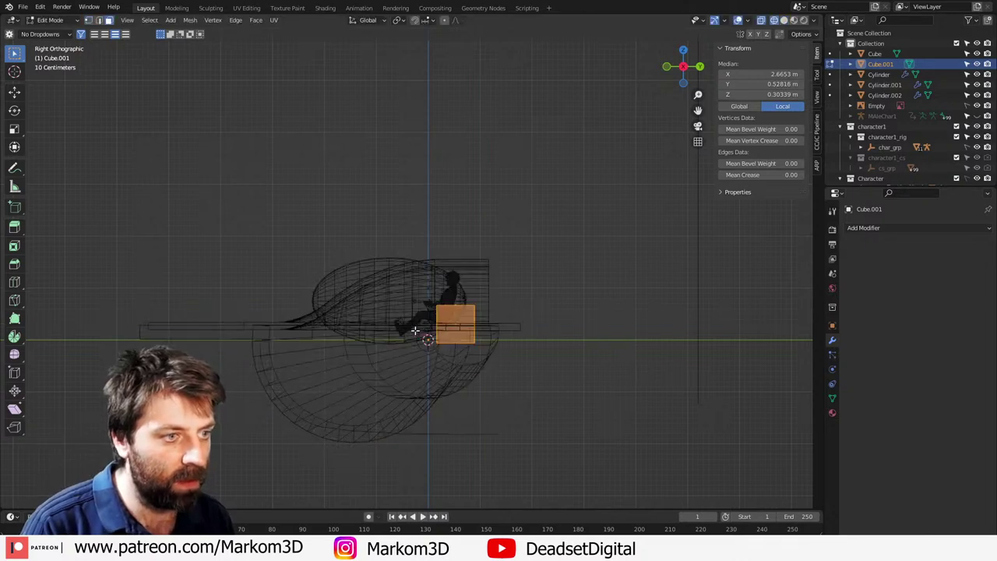
pyautogui.click(464, 316)
pyautogui.click(478, 320)
pyautogui.press('g')
pyautogui.press('y')
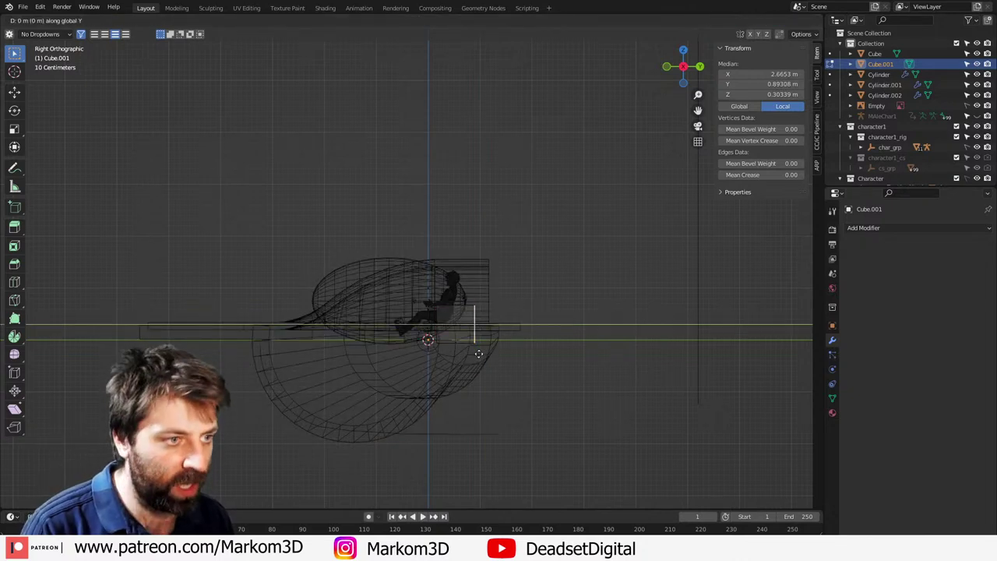
pyautogui.click(583, 365)
pyautogui.press('z')
pyautogui.click(708, 361)
pyautogui.moveTo(708, 361); pyautogui.dragTo(603, 391, button='middle')
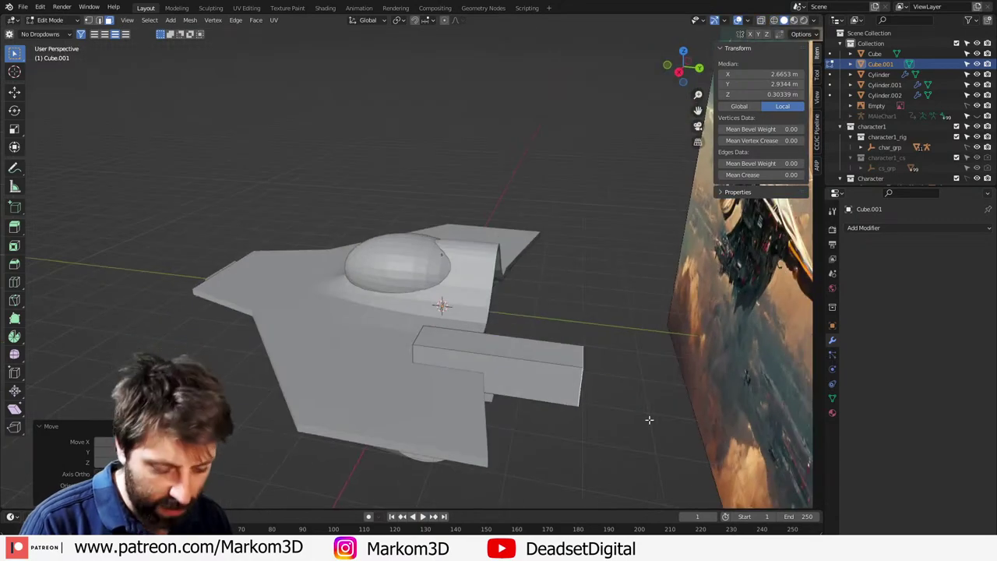
pyautogui.press('g')
pyautogui.press('y')
pyautogui.click(575, 403)
# Step: Extrude the block's two side faces and scale them outward along X to a total width of about 1.62 m
pyautogui.moveTo(445, 366); pyautogui.dragTo(626, 366, button='middle')
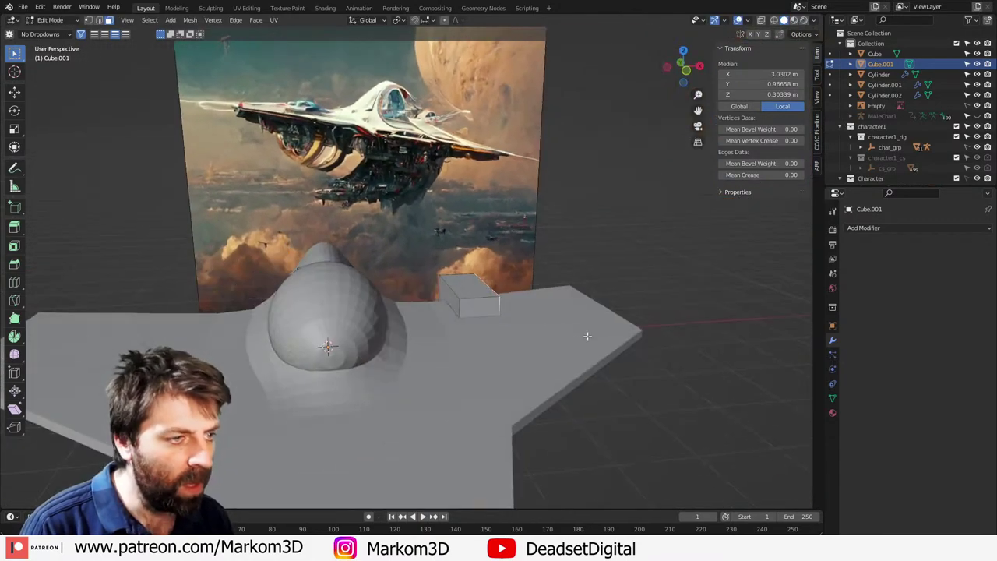
pyautogui.press('s')
pyautogui.rightClick(667, 375)
pyautogui.press('e')
pyautogui.rightClick(598, 396)
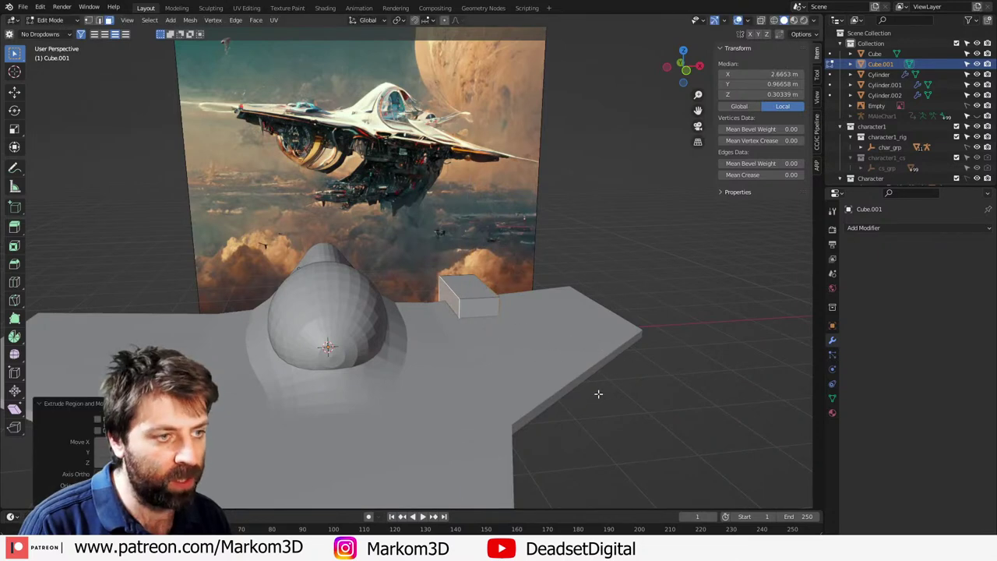
pyautogui.press('s')
pyautogui.press('x')
pyautogui.click(801, 380)
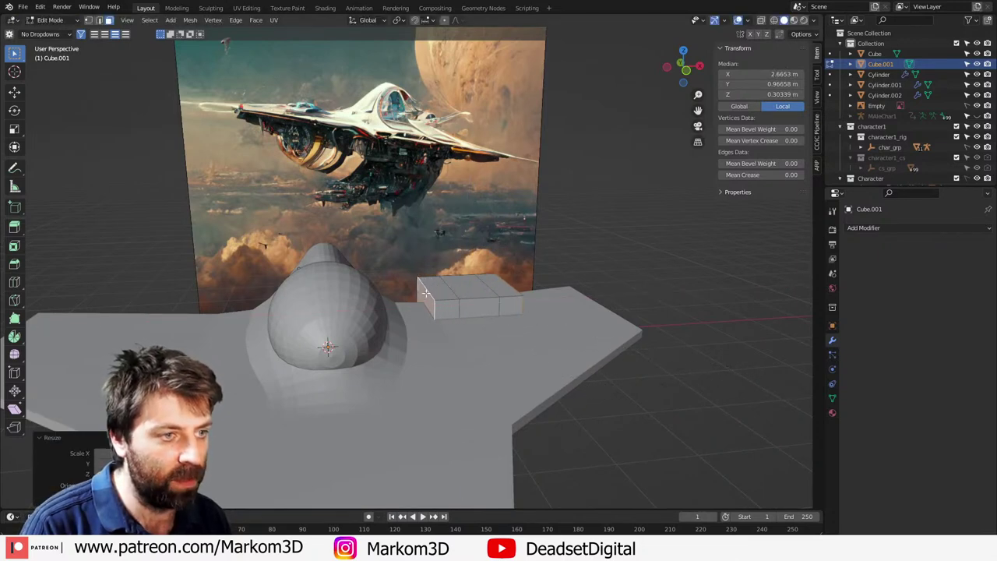
# Step: Select the block's two outer upper edges and lower them along Z to give it sloped sides
pyautogui.press('2')
pyautogui.click(426, 292)
pyautogui.keyDown('shift'); pyautogui.click(519, 288); pyautogui.keyUp('shift')
pyautogui.press('g')
pyautogui.press('z')
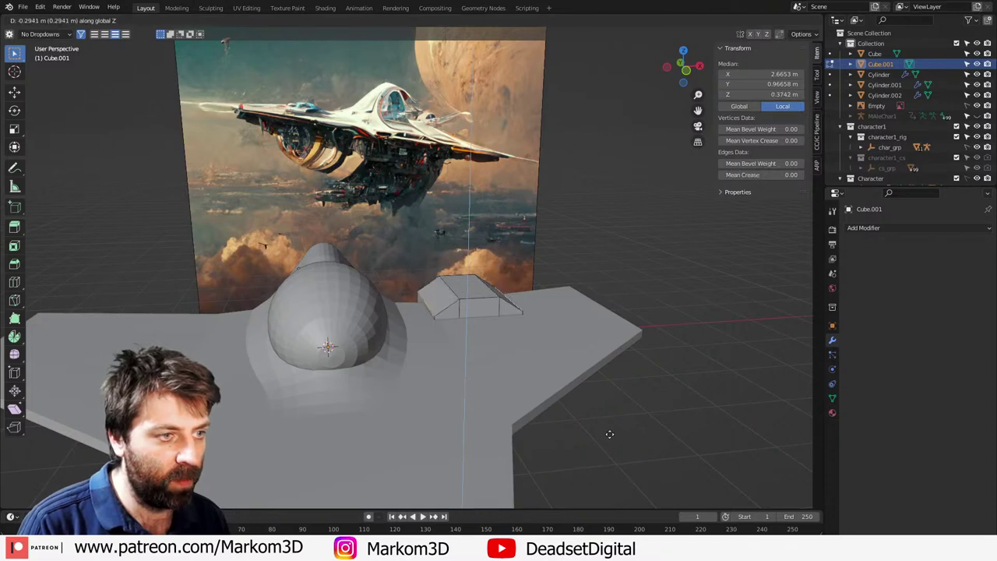
pyautogui.click(596, 412)
# Step: Return to Object Mode and add a Mirror modifier across X to copy the block onto the opposite wing
pyautogui.press('Tab')
pyautogui.moveTo(597, 412); pyautogui.dragTo(366, 346, button='middle')
pyautogui.click(884, 228)
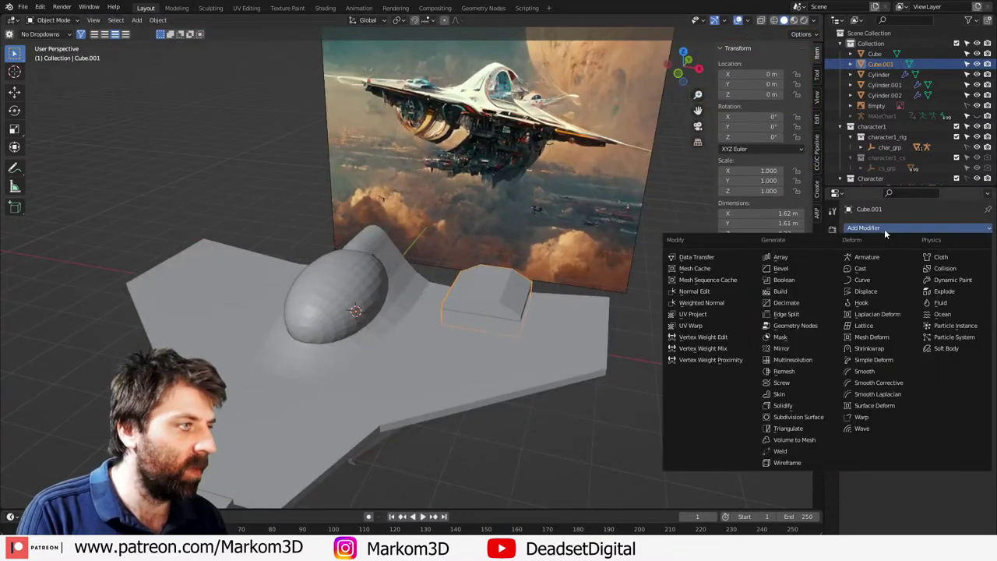
pyautogui.click(803, 347)
pyautogui.moveTo(592, 354); pyautogui.dragTo(431, 362, button='middle')
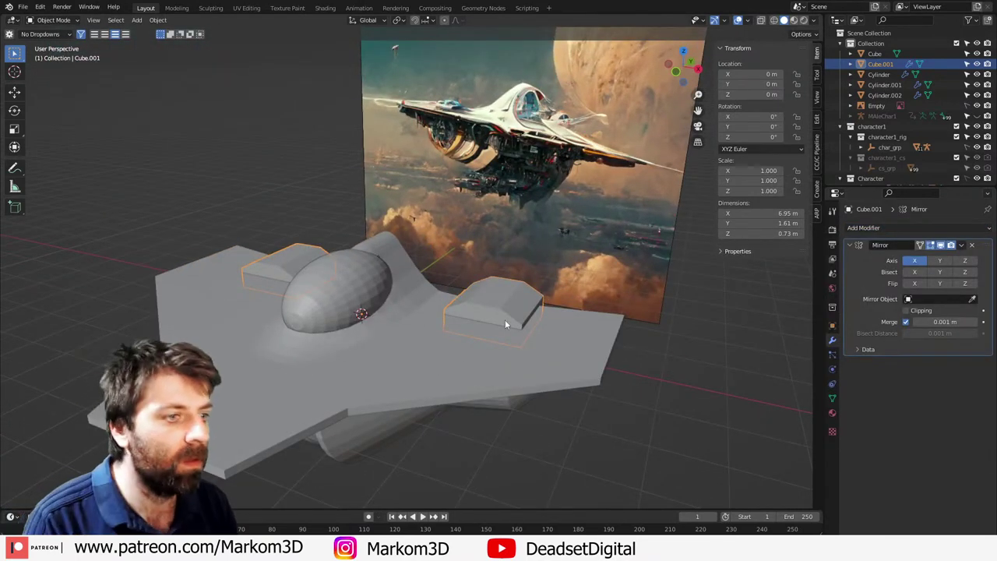
# Step: Flatten the wing block along Z to about 0.35 m high and raise it about 0.04 m
pyautogui.press('Tab')
pyautogui.moveTo(503, 319); pyautogui.dragTo(618, 321, button='middle')
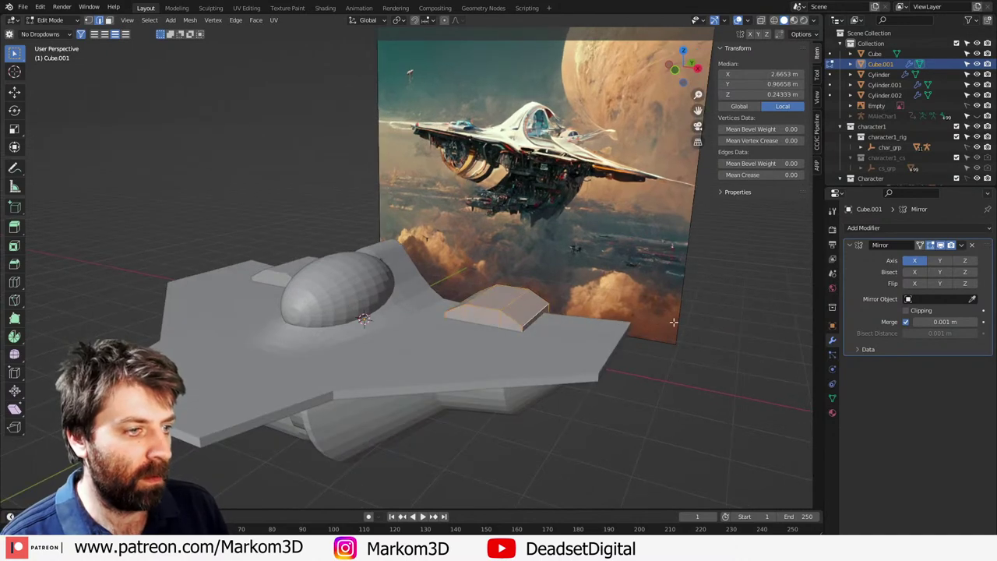
pyautogui.press('s')
pyautogui.press('z')
pyautogui.click(581, 309)
pyautogui.press('g')
pyautogui.press('z')
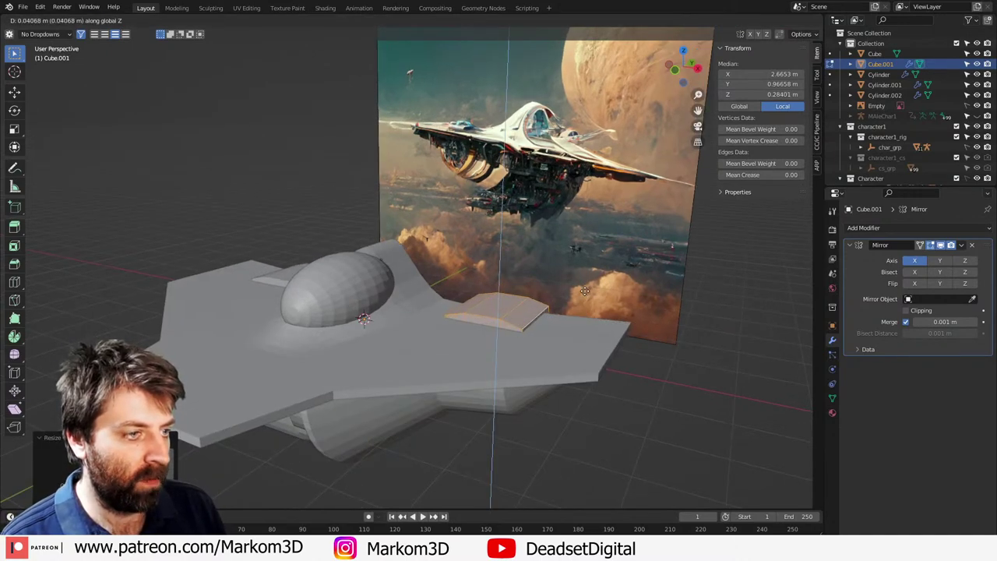
pyautogui.click(585, 291)
pyautogui.moveTo(585, 290); pyautogui.dragTo(424, 288, button='middle')
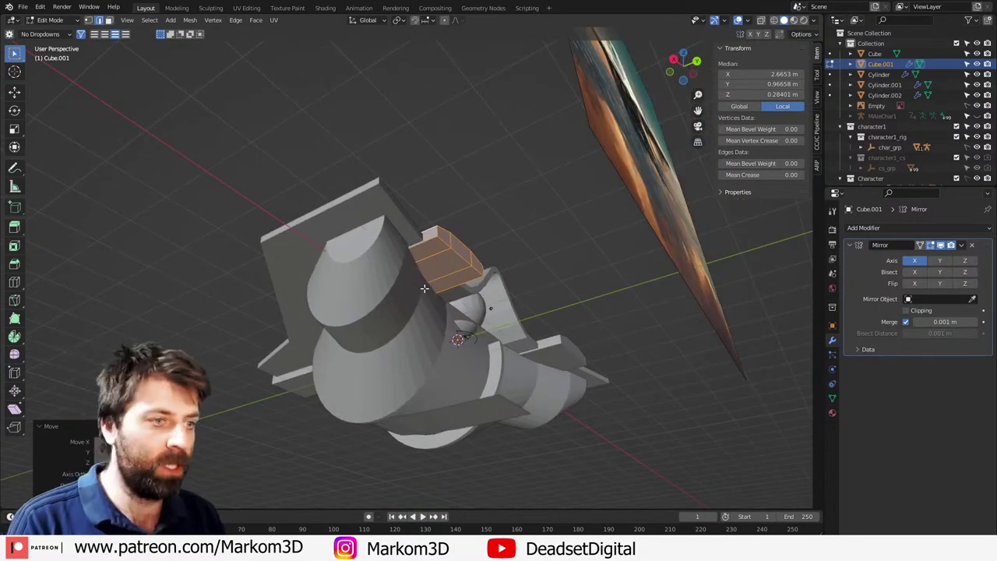
pyautogui.press('Tab')
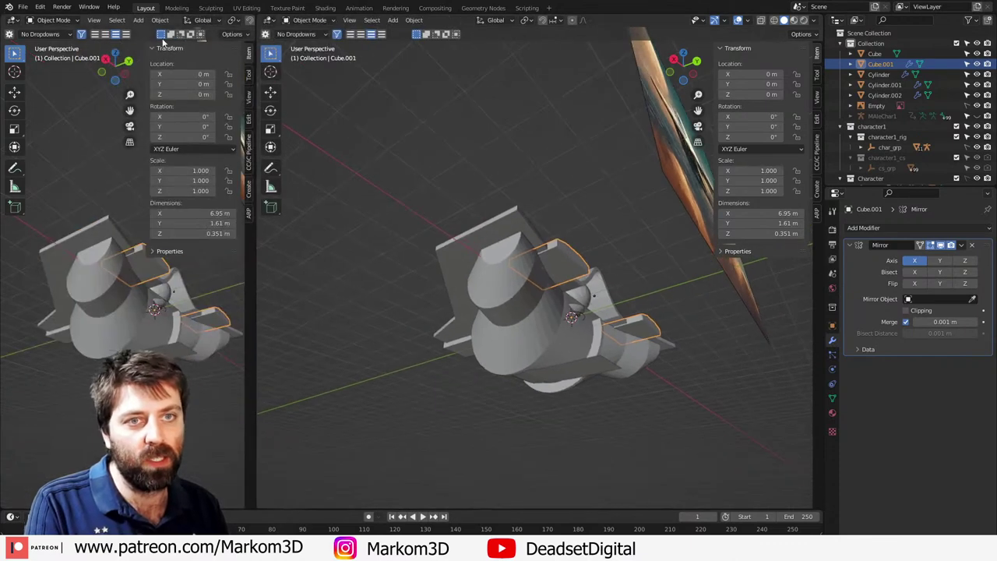
# Step: Split the 3D viewport and turn the new area into an Asset Browser
pyautogui.click(12, 19)
pyautogui.click(12, 19)
pyautogui.click(12, 19)
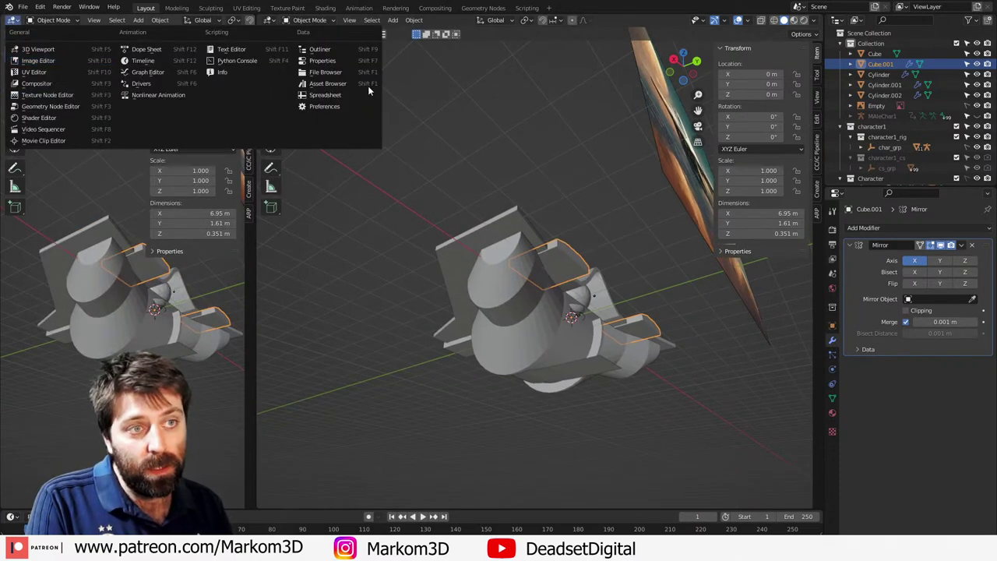
pyautogui.click(332, 83)
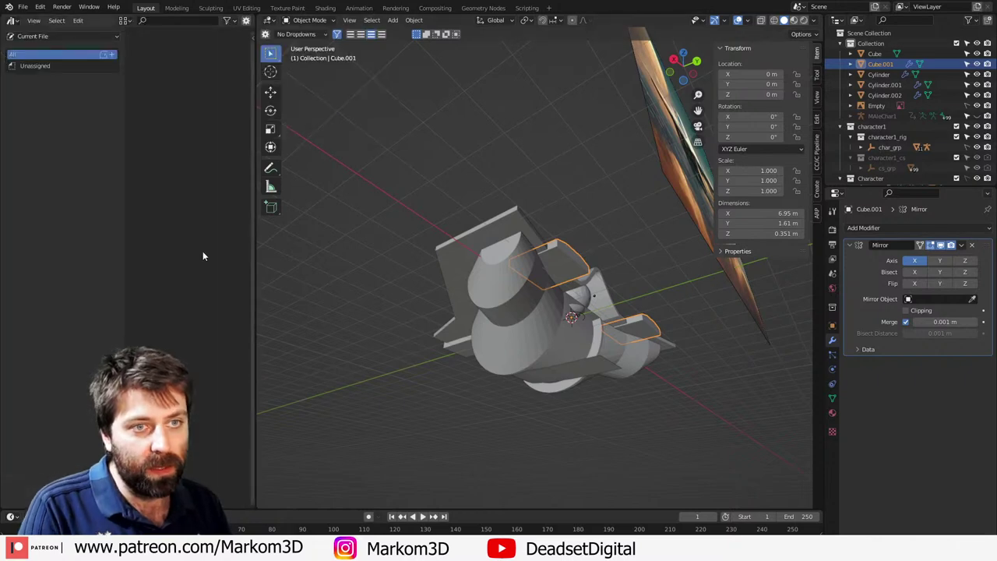
# Step: Load the Markom3D asset library, show its Kitbashing catalog and widen the browser area
pyautogui.click(45, 36)
pyautogui.click(49, 66)
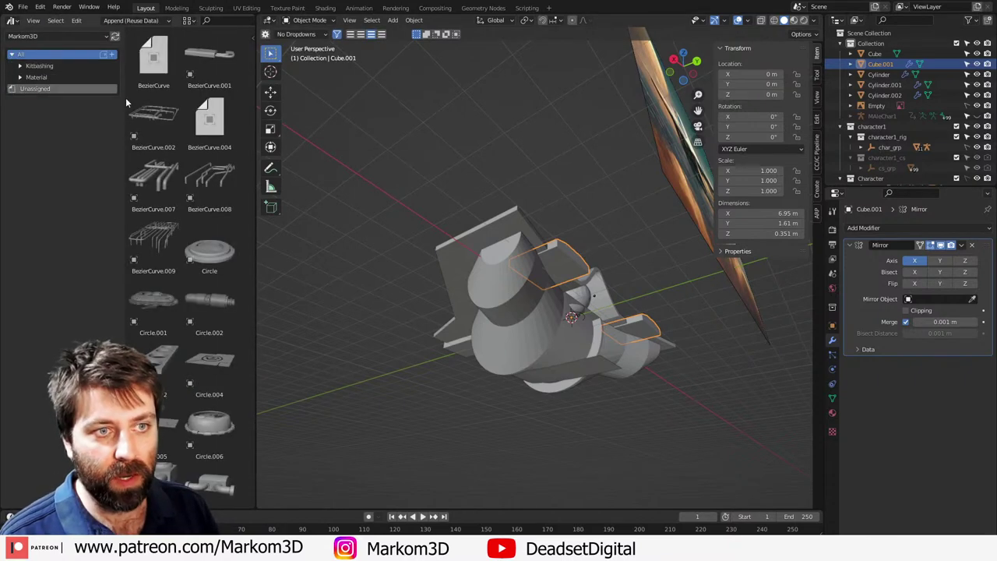
pyautogui.click(35, 65)
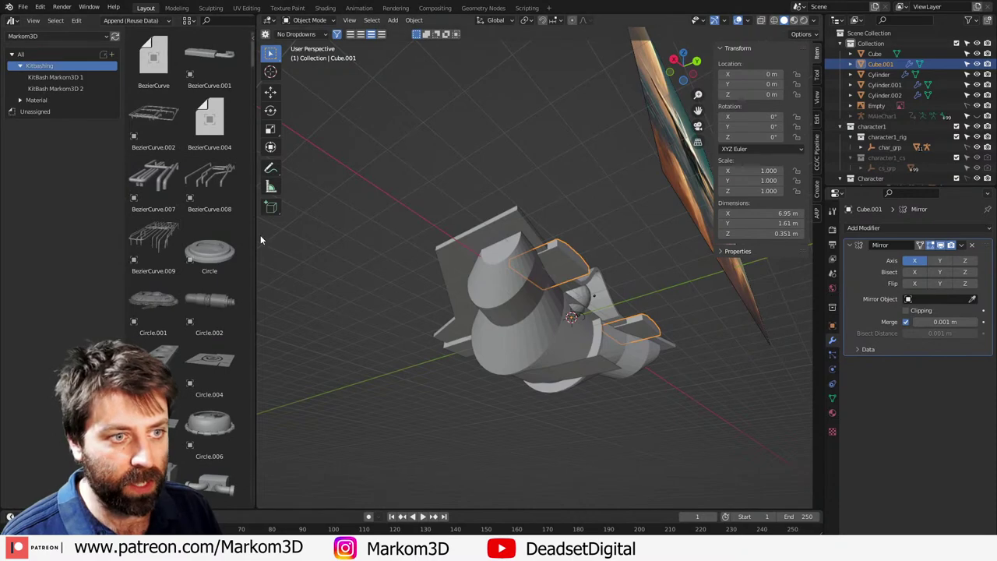
pyautogui.moveTo(255, 234); pyautogui.dragTo(478, 234)
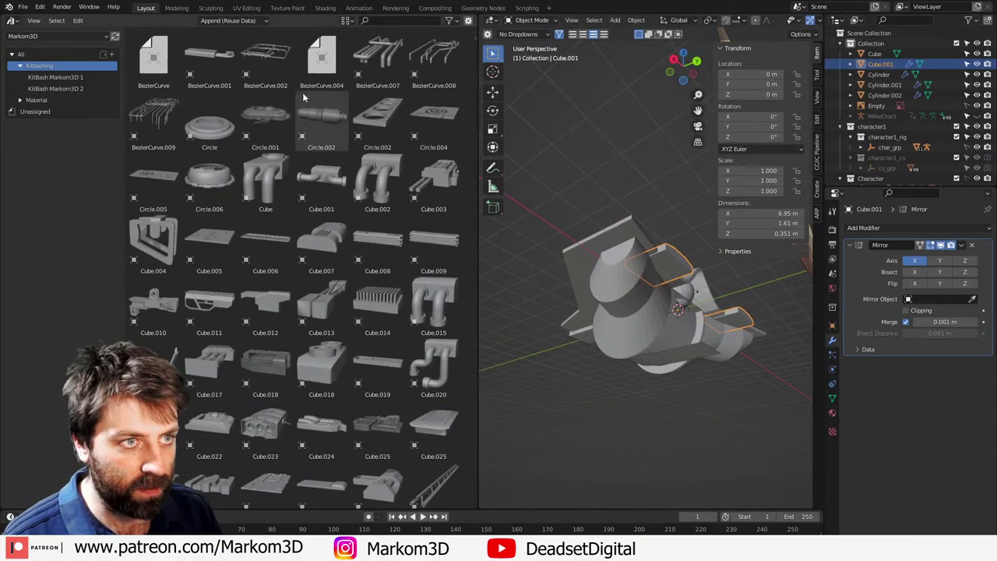
# Step: Find the Cylinder.117 engine part among the kitbash assets and place it in the scene near the ship
pyautogui.scroll(-1, 324, 155)
pyautogui.scroll(-15, 325, 155)
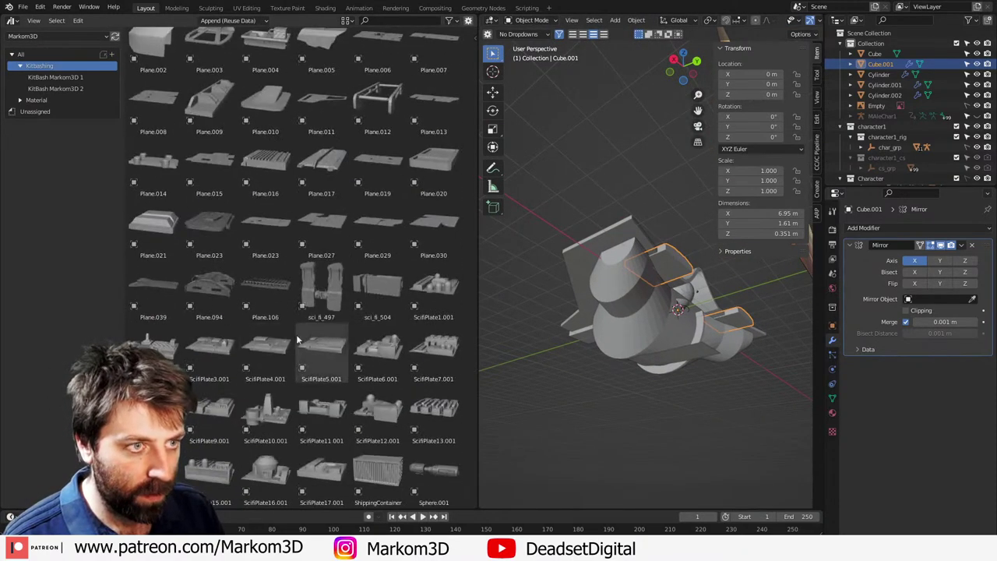
pyautogui.scroll(5, 313, 299)
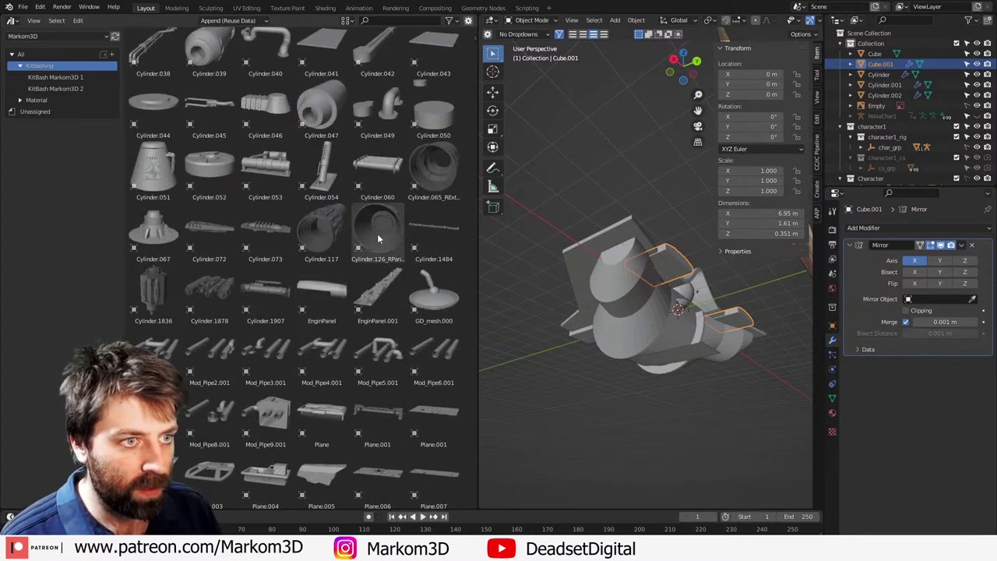
pyautogui.moveTo(319, 240); pyautogui.dragTo(658, 285)
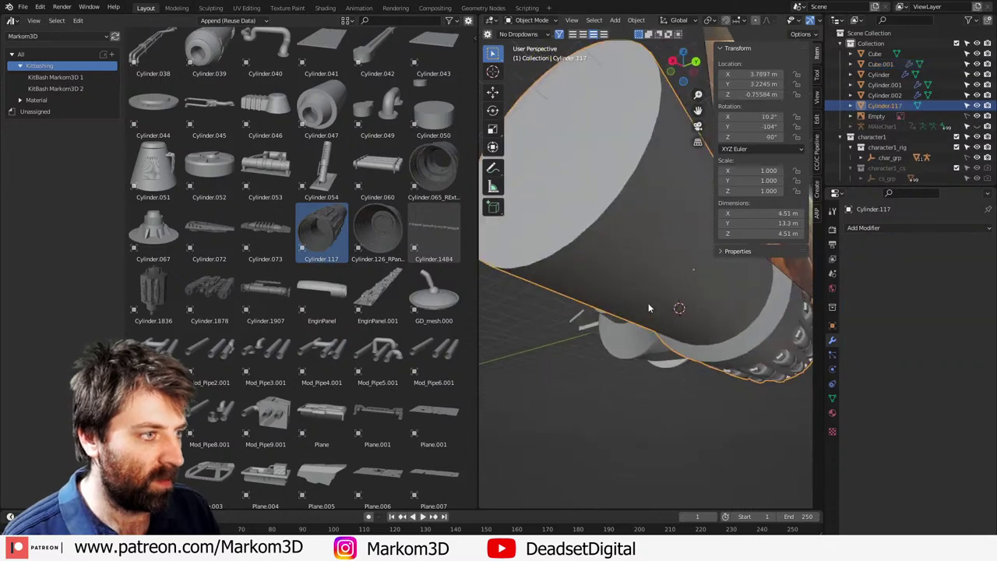
# Step: Clear the engine cylinder's rotation and rotate it 180° about Z
pyautogui.hotkey('alt', 'r')
pyautogui.scroll(-5, 672, 350)
pyautogui.moveTo(574, 366); pyautogui.dragTo(656, 380, button='middle')
pyautogui.write('rz180')
pyautogui.press('Return')
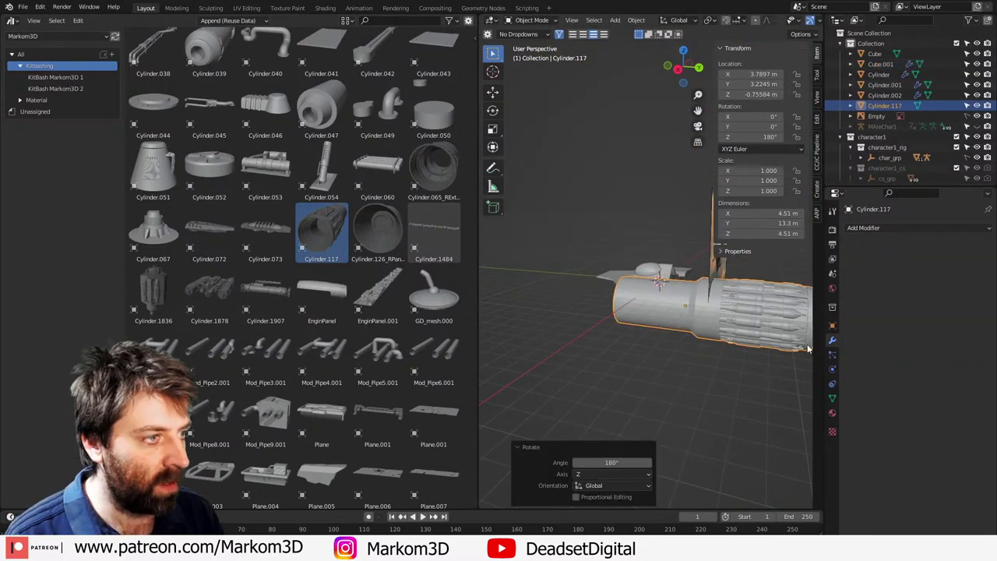
# Step: Scale the engine cylinder down to about 0.103 and move it in side view to about 1.29 m in Y and 0.25 m in Z
pyautogui.press('s')
pyautogui.click(688, 322)
pyautogui.press('KP_3')
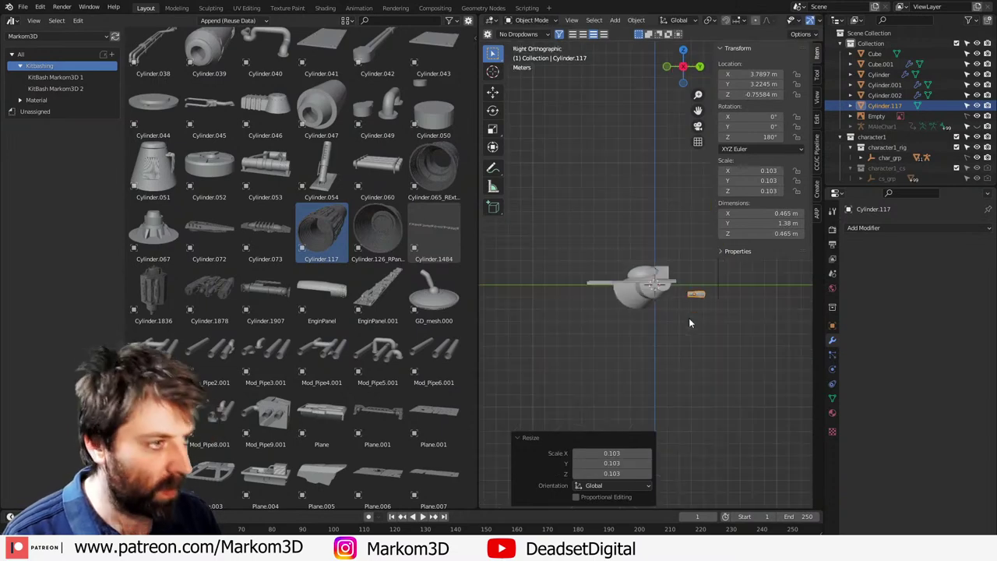
pyautogui.scroll(6, 689, 318)
pyautogui.press('g')
pyautogui.click(703, 317)
# Step: Enlarge the engine cylinder to a scale of about 0.144 and shift it to about 0.73 m in Y and 0.15 m in Z
pyautogui.press('s')
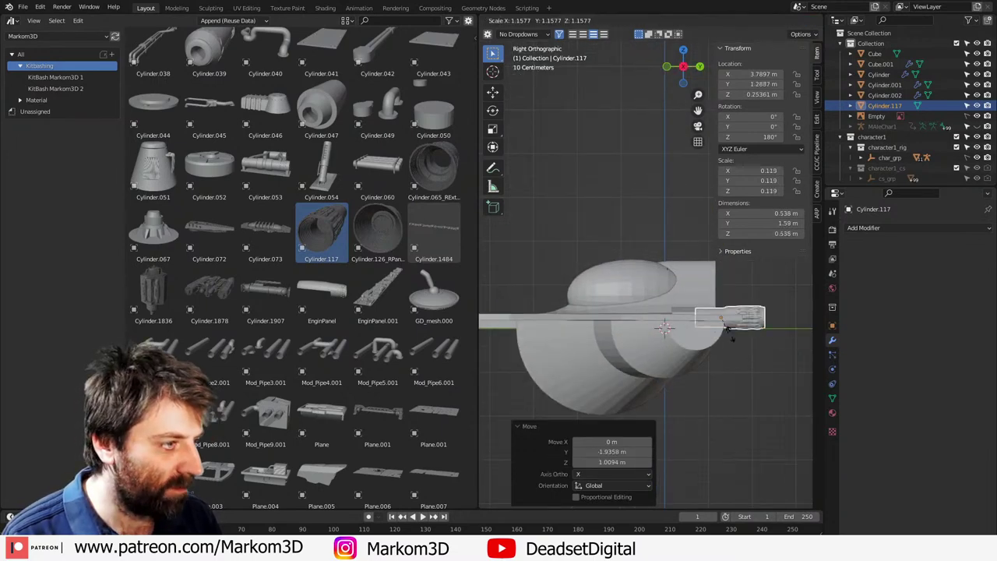
pyautogui.click(753, 335)
pyautogui.press('g')
pyautogui.click(729, 340)
pyautogui.press('s')
pyautogui.click(739, 338)
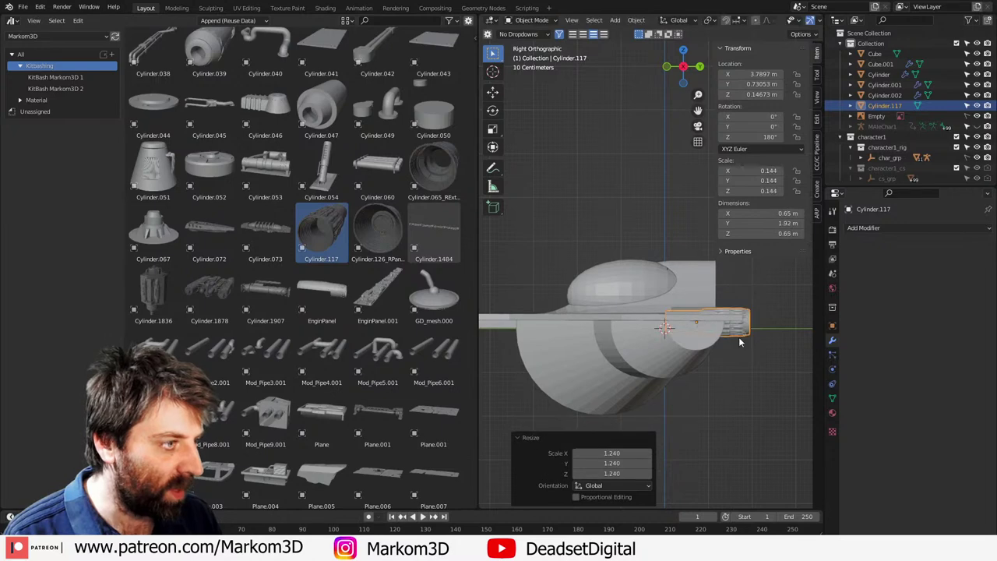
# Step: Move the engine cylinder to about 2.37 m in X, 0.77 m in Y and 0.18 m in Z, under the wing block
pyautogui.press('g')
pyautogui.click(745, 336)
pyautogui.moveTo(745, 336)
pyautogui.mouseDown(button='middle')
pyautogui.moveTo(684, 342)
pyautogui.moveTo(746, 340)
pyautogui.mouseUp(button='middle')
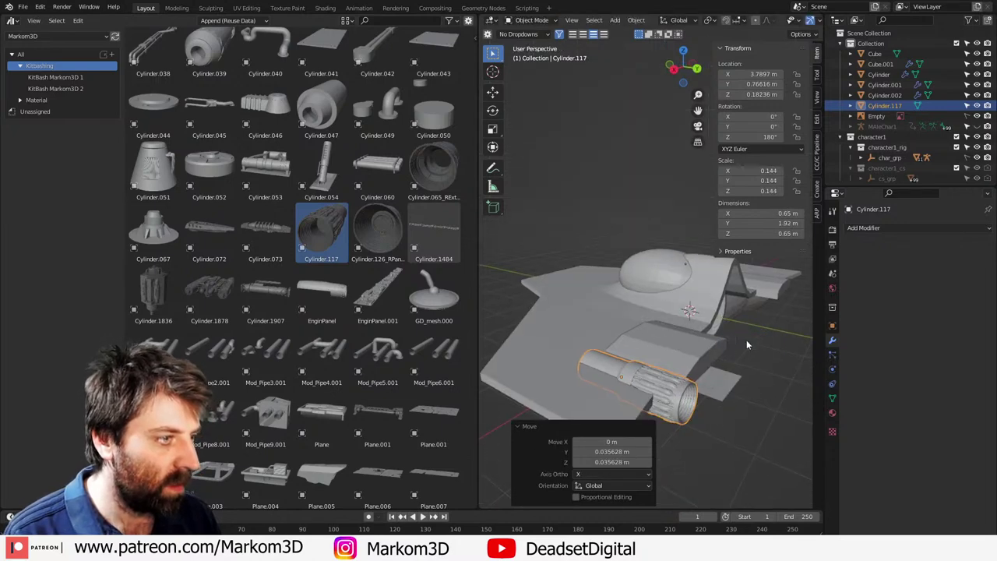
pyautogui.press('KP_7')
pyautogui.press('g')
pyautogui.press('y')
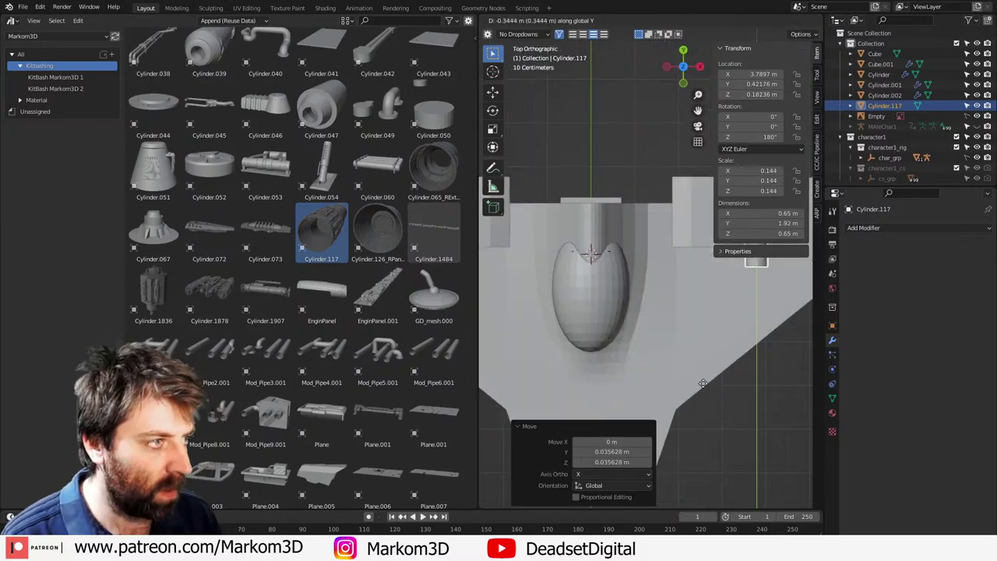
pyautogui.click(703, 383)
pyautogui.press('g')
pyautogui.press('x')
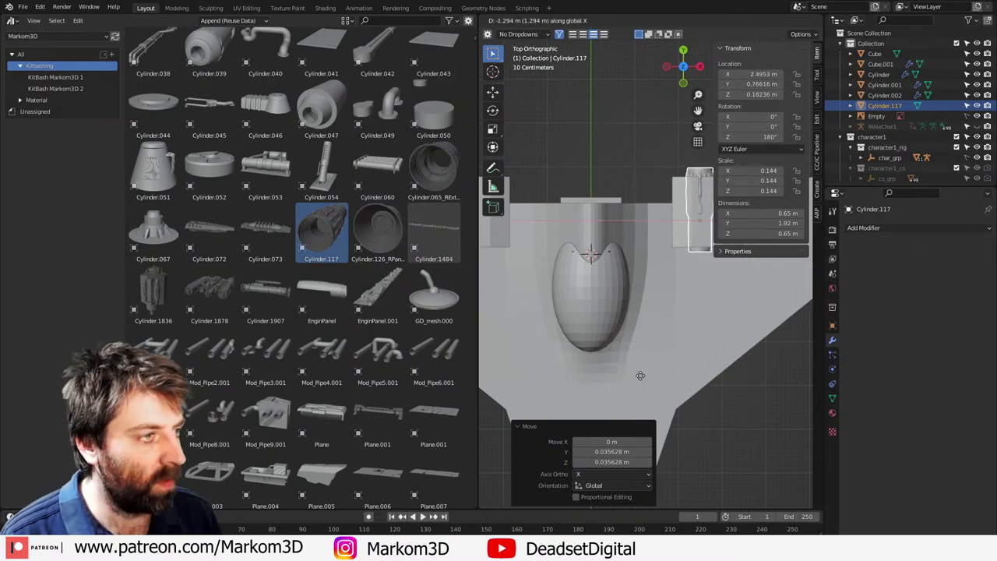
pyautogui.click(640, 376)
# Step: Enlarge the engine cylinder to a scale of about 0.189 and lower it to about 0.075 m in Z
pyautogui.moveTo(640, 376); pyautogui.dragTo(657, 289, button='middle')
pyautogui.press('s')
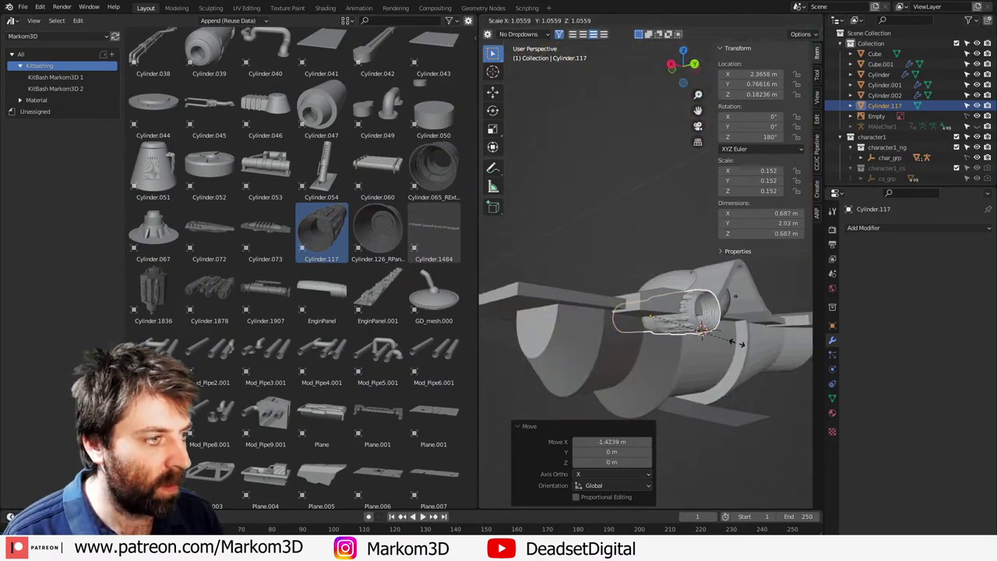
pyautogui.click(758, 351)
pyautogui.press('g')
pyautogui.press('z')
pyautogui.click(717, 364)
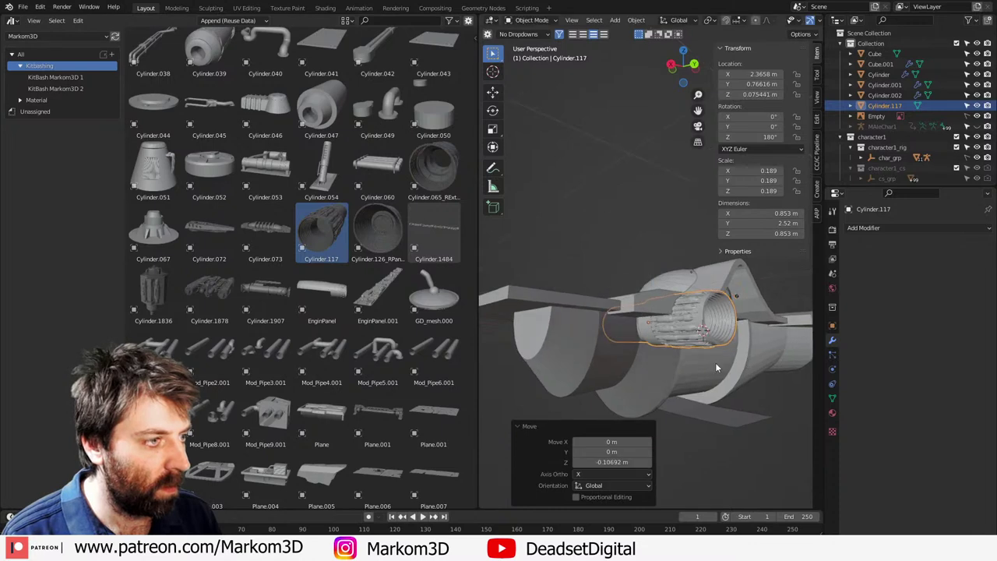
# Step: Add a Mirror modifier on X to the engine cylinder, using the hull object Cylinder as the mirror object
pyautogui.scroll(-4, 722, 379)
pyautogui.moveTo(690, 347); pyautogui.dragTo(778, 347, button='middle')
pyautogui.click(902, 228)
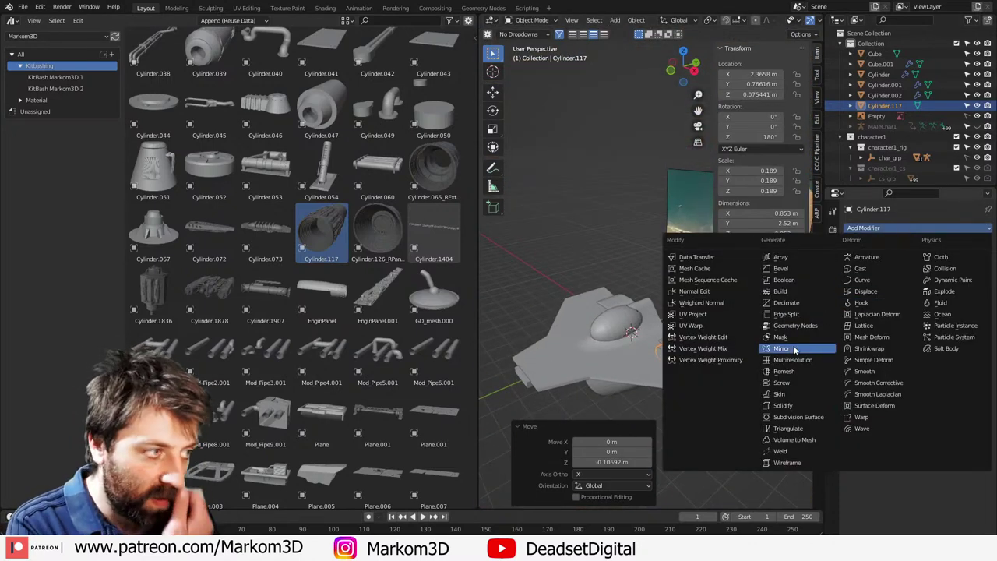
pyautogui.click(796, 350)
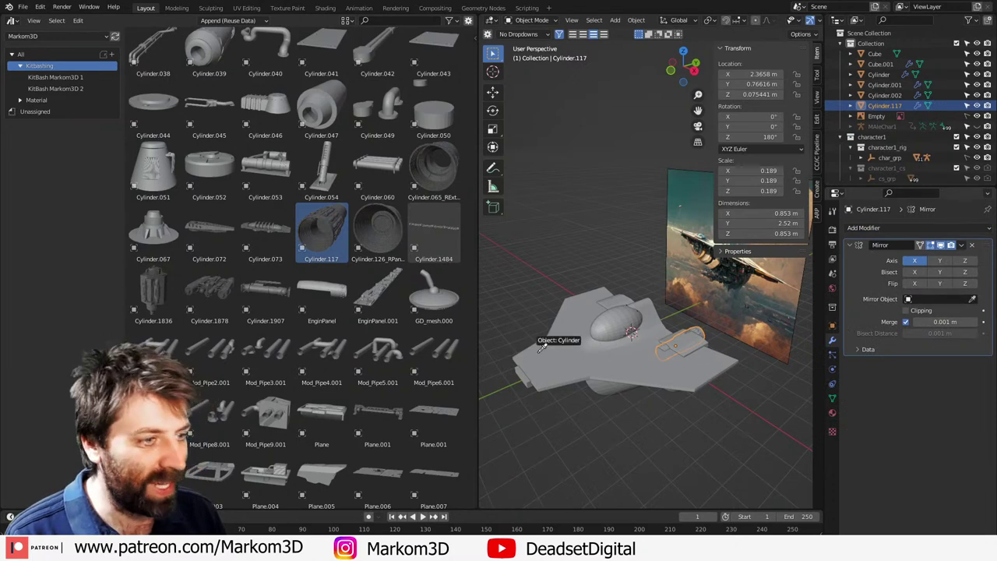
pyautogui.moveTo(544, 352); pyautogui.dragTo(753, 349, button='middle')
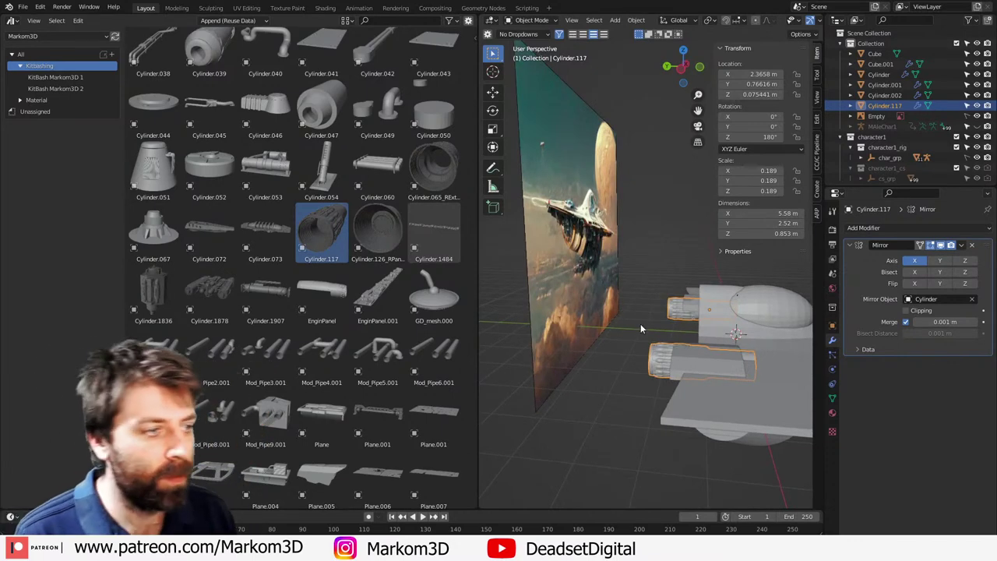
# Step: Close the asset browser area so the 3D viewport fills its space, with the reference image in view
pyautogui.moveTo(640, 326); pyautogui.dragTo(847, 343, button='middle')
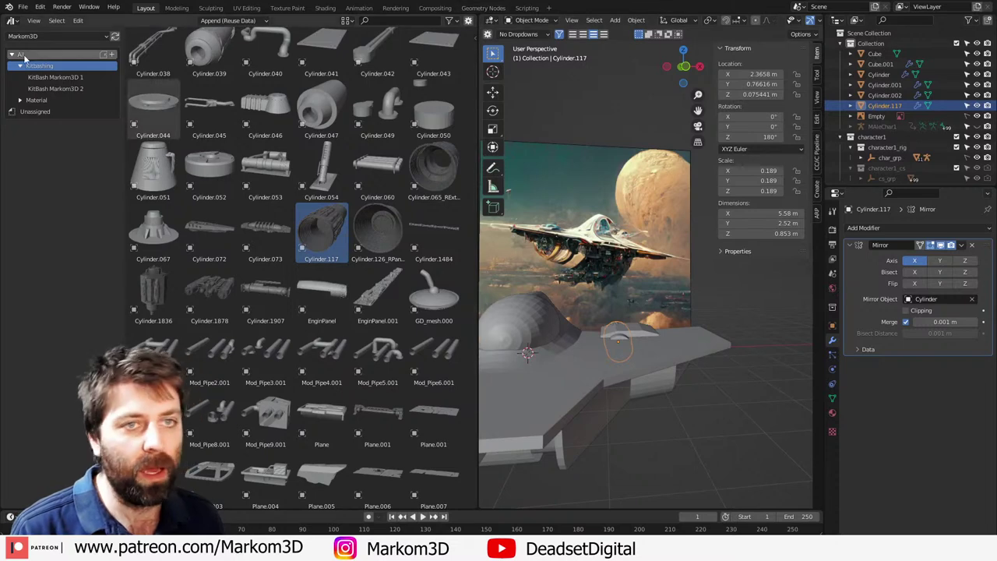
pyautogui.moveTo(480, 15); pyautogui.dragTo(438, 32)
pyautogui.keyDown('shift'); pyautogui.moveTo(337, 204); pyautogui.dragTo(342, 245, button='middle'); pyautogui.keyUp('shift')
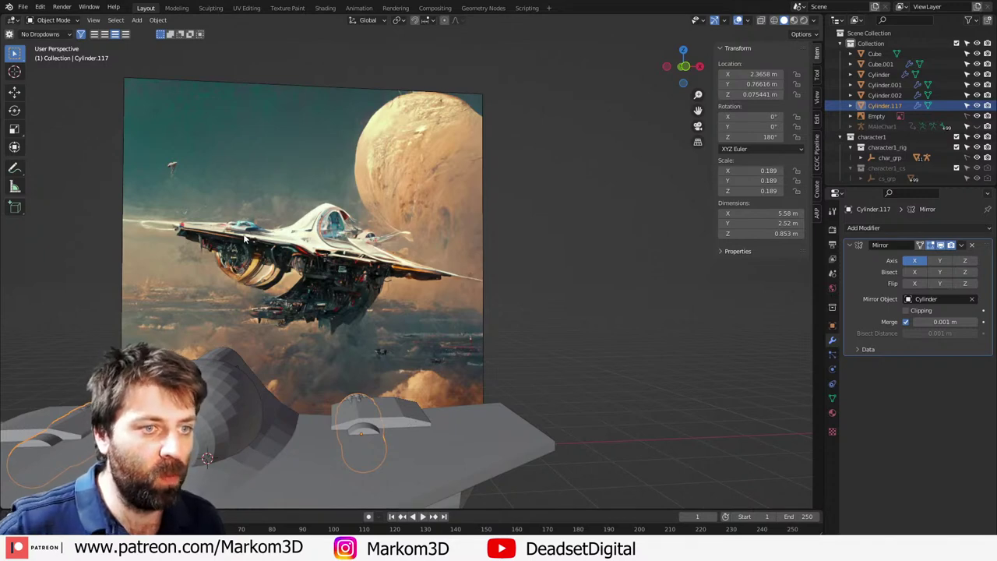
# Step: Try deleting the mirrored wing blocks, and undo the deletion
pyautogui.click(411, 421)
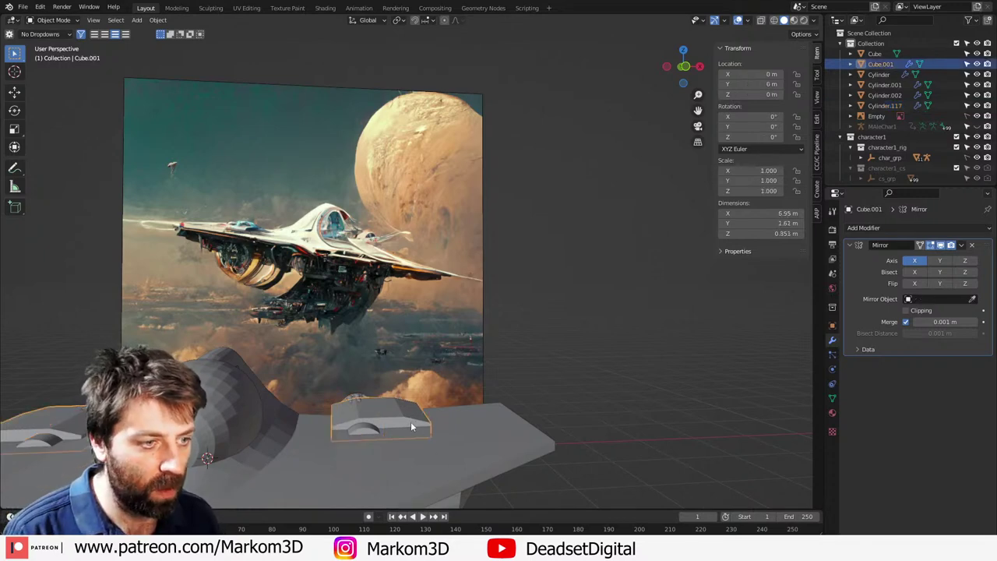
pyautogui.press('Delete')
pyautogui.moveTo(405, 421); pyautogui.dragTo(372, 425, button='middle')
pyautogui.hotkey('ctrl', 'z')
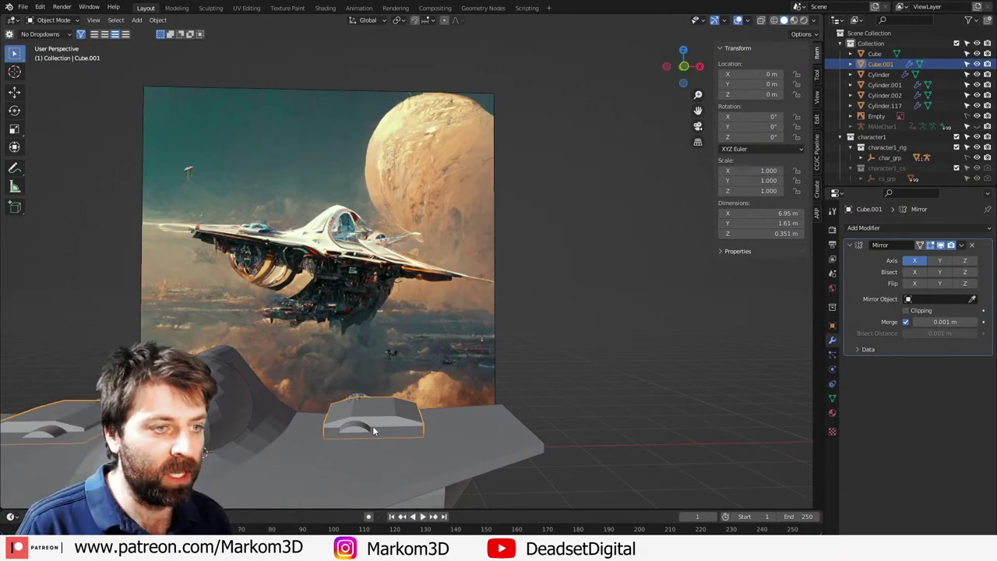
# Step: Move the cockpit sphere in side view to about -1.28 m in Y and 0.59 m in Z
pyautogui.moveTo(374, 430); pyautogui.dragTo(362, 320, button='middle')
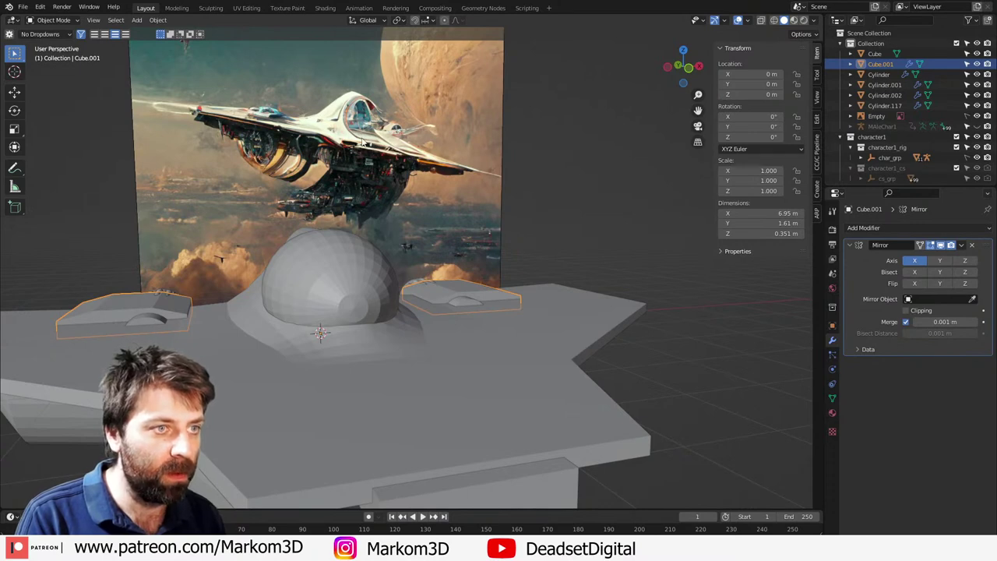
pyautogui.moveTo(300, 346); pyautogui.dragTo(322, 349, button='middle')
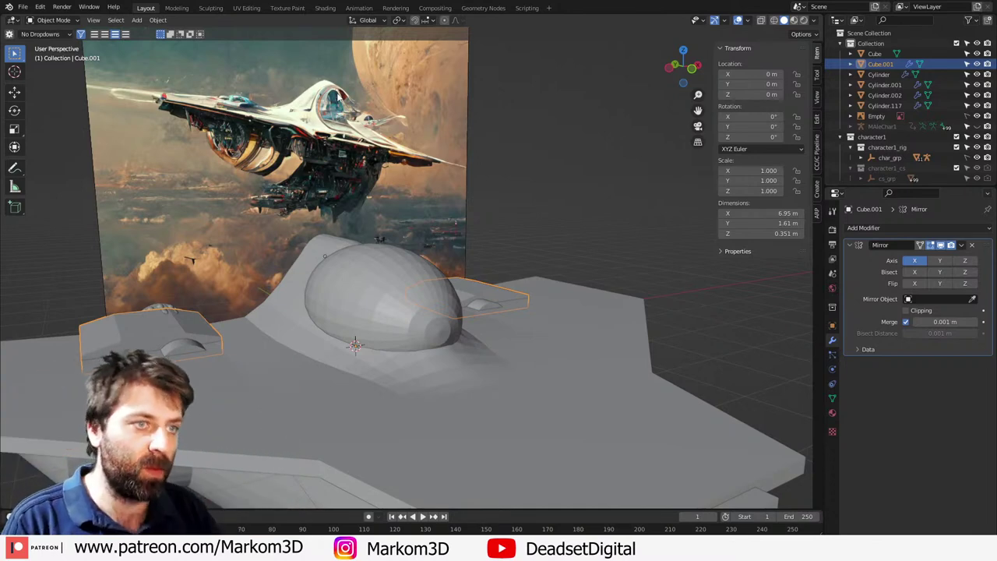
pyautogui.click(396, 339)
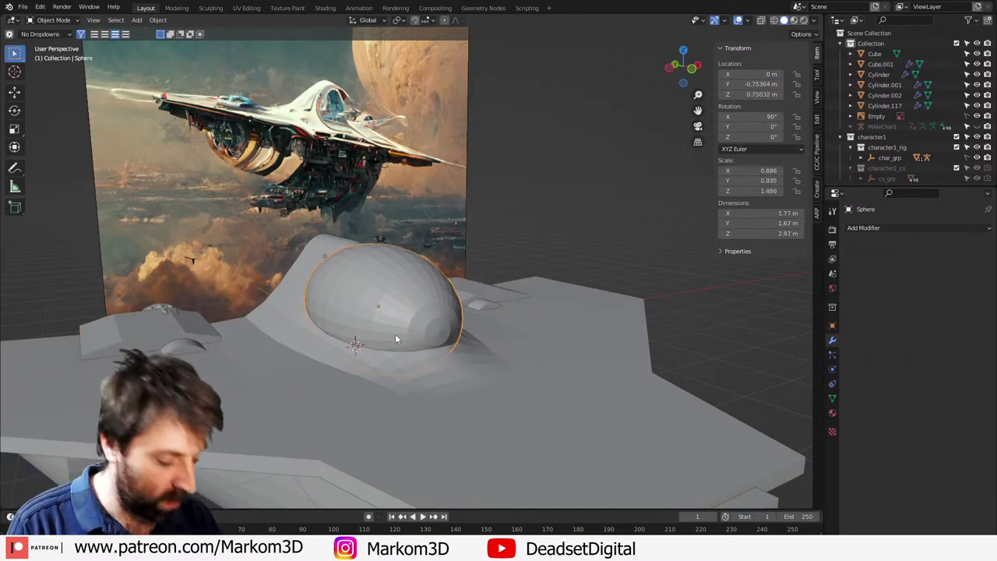
pyautogui.press('KP_3')
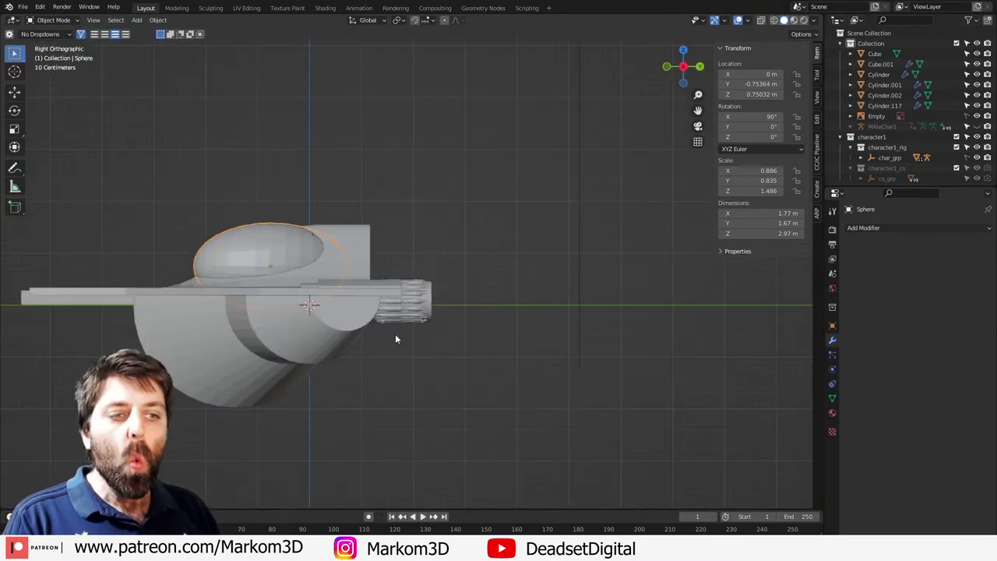
pyautogui.press('g')
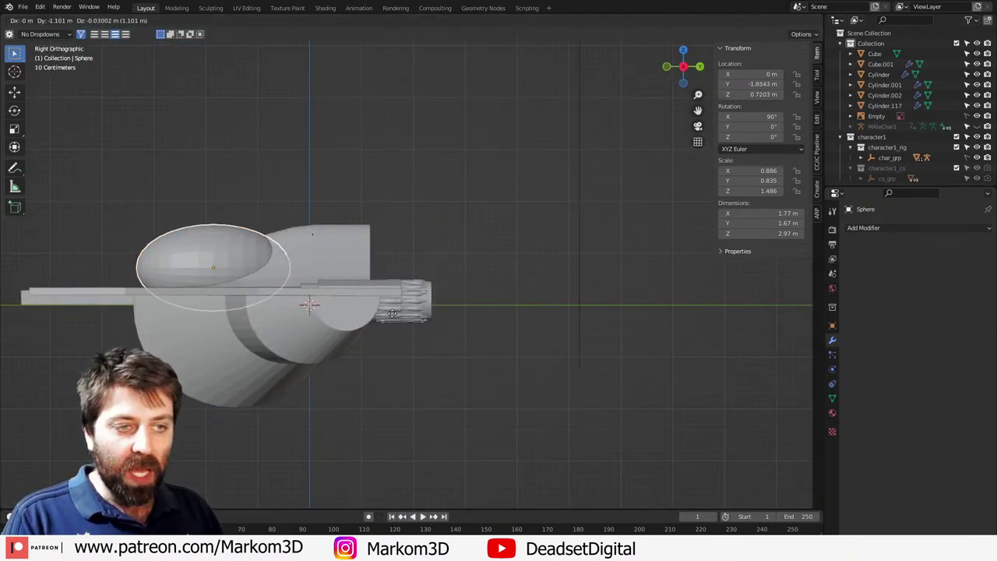
pyautogui.press('Escape')
pyautogui.press('g')
pyautogui.click(400, 308)
# Step: Try enlarging the cockpit sphere to about 2.45 m wide and shifting it to about -1.89 m in Y and 0.41 m in Z
pyautogui.press('s')
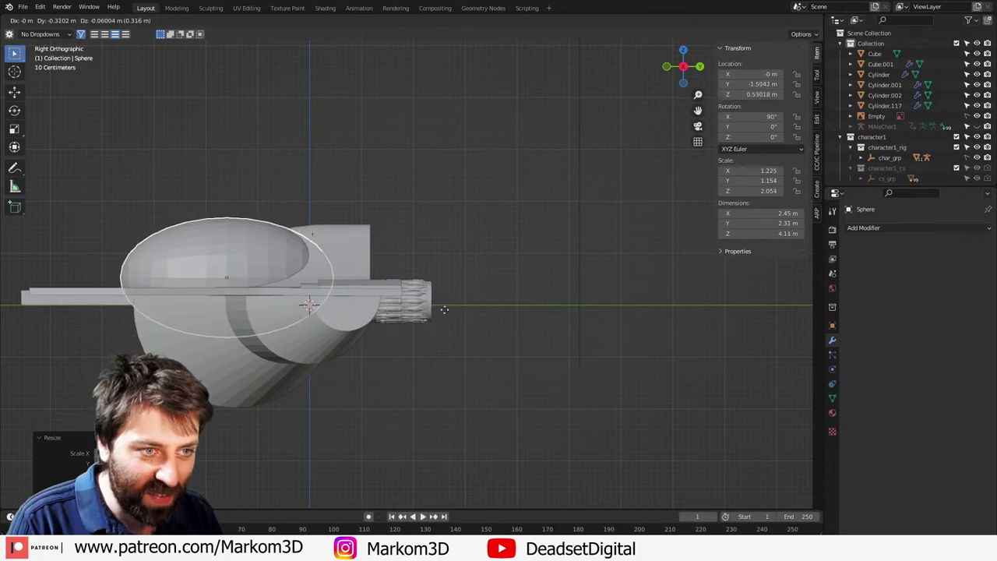
pyautogui.press('x')
pyautogui.press('Escape')
# Step: Try stretching the sphere along Y to about 6.17 m long and moving it to about -2.38 m in Y and 0.45 m in Z
pyautogui.press('s')
pyautogui.press('y')
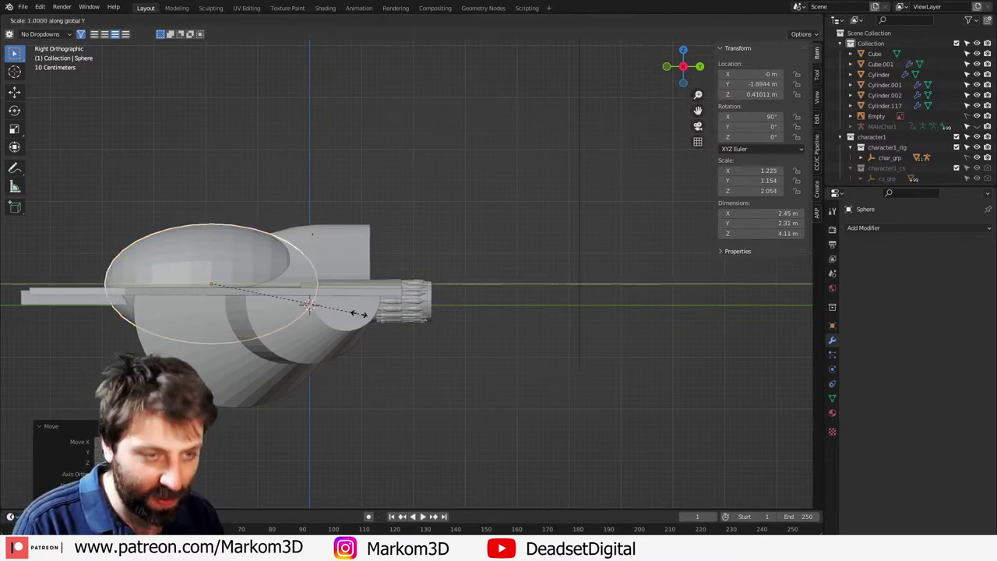
pyautogui.click(434, 311)
pyautogui.press('g')
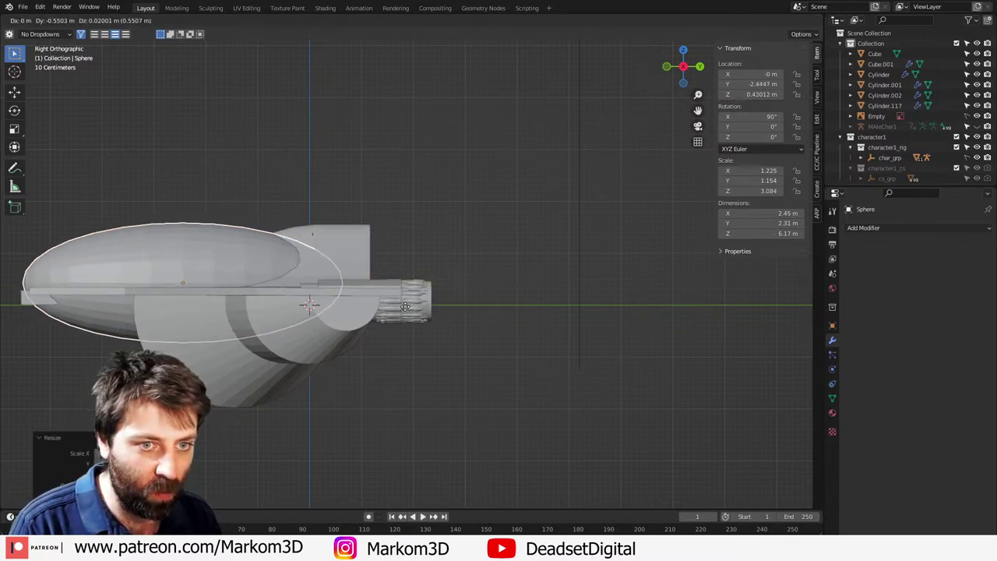
pyautogui.click(410, 306)
# Step: Try adjusting the stretched sphere's height to about 0.46 m in Z
pyautogui.moveTo(410, 306); pyautogui.dragTo(449, 323, button='middle')
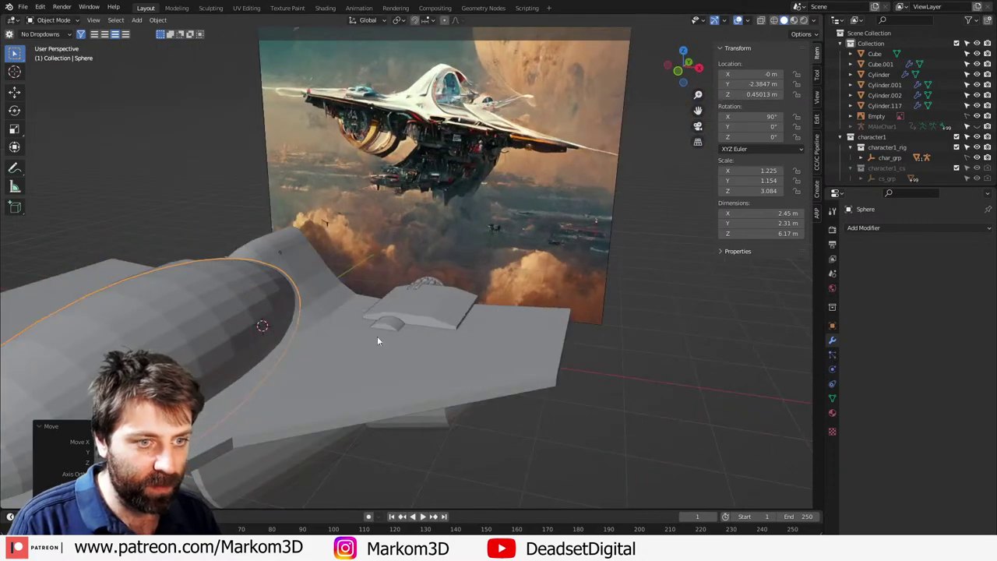
pyautogui.moveTo(378, 340); pyautogui.dragTo(426, 318, button='middle')
pyautogui.press('g')
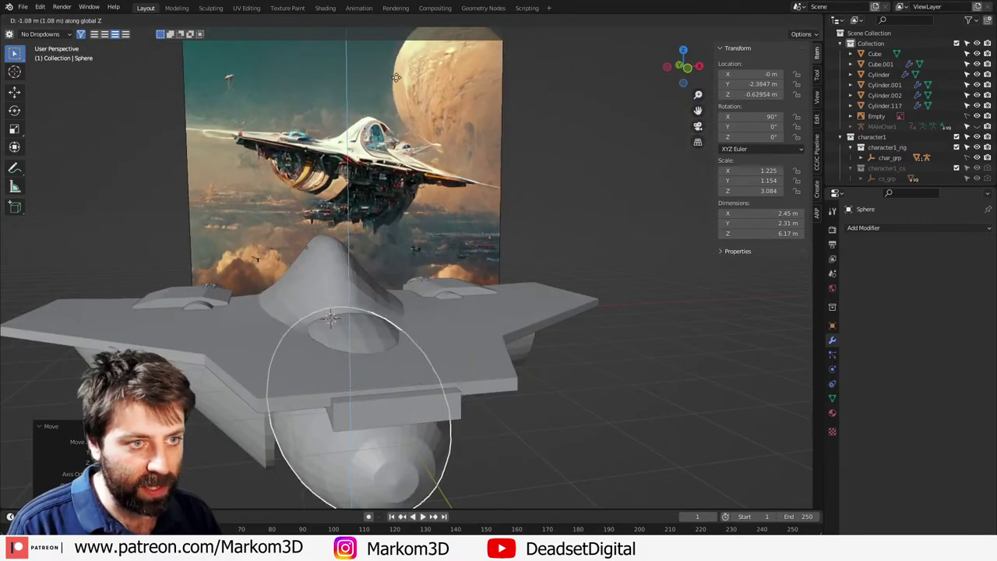
pyautogui.press('z')
pyautogui.click(462, 414)
pyautogui.moveTo(380, 448); pyautogui.dragTo(470, 442, button='middle')
pyautogui.moveTo(611, 363); pyautogui.dragTo(545, 419, button='middle')
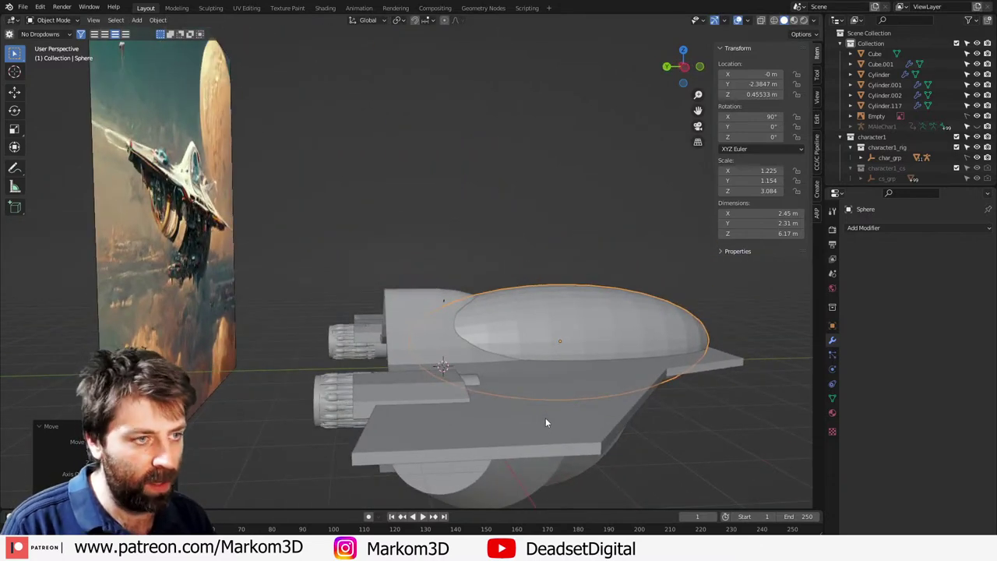
# Step: Try stretching the sphere vertically to about 3.26 m tall and raising it to about 0.92 m in Z
pyautogui.press('s')
pyautogui.press('z')
pyautogui.click(548, 456)
pyautogui.press('g')
pyautogui.press('z')
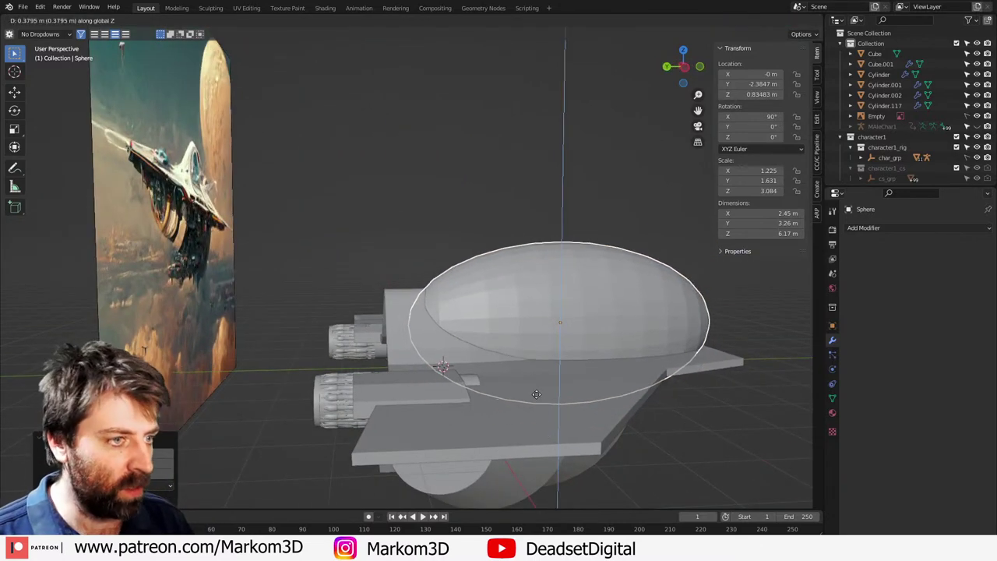
pyautogui.click(524, 360)
pyautogui.moveTo(524, 360); pyautogui.dragTo(456, 405, button='middle')
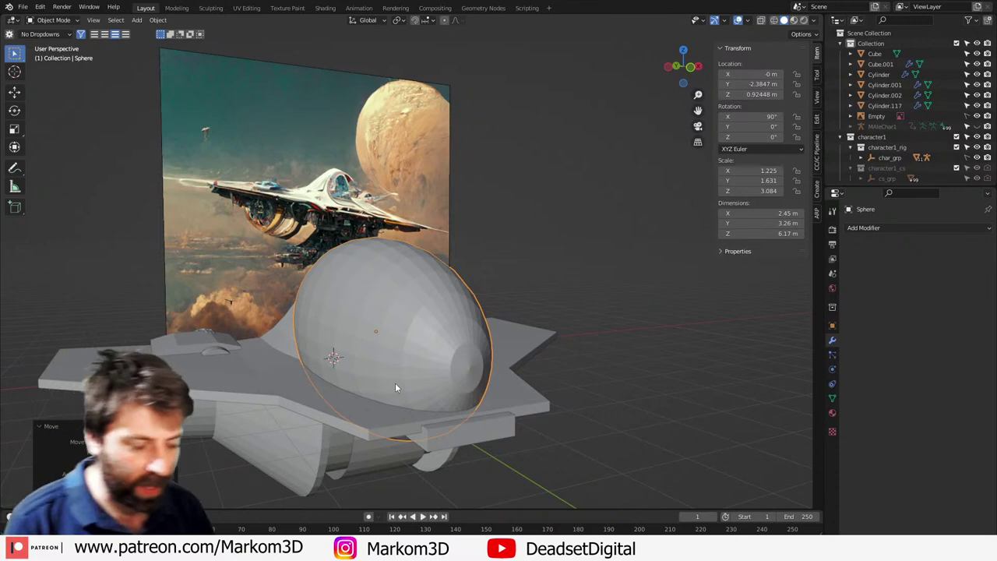
# Step: Try cutting the enlarged sphere out of the hull with a Boolean difference
pyautogui.click(526, 398)
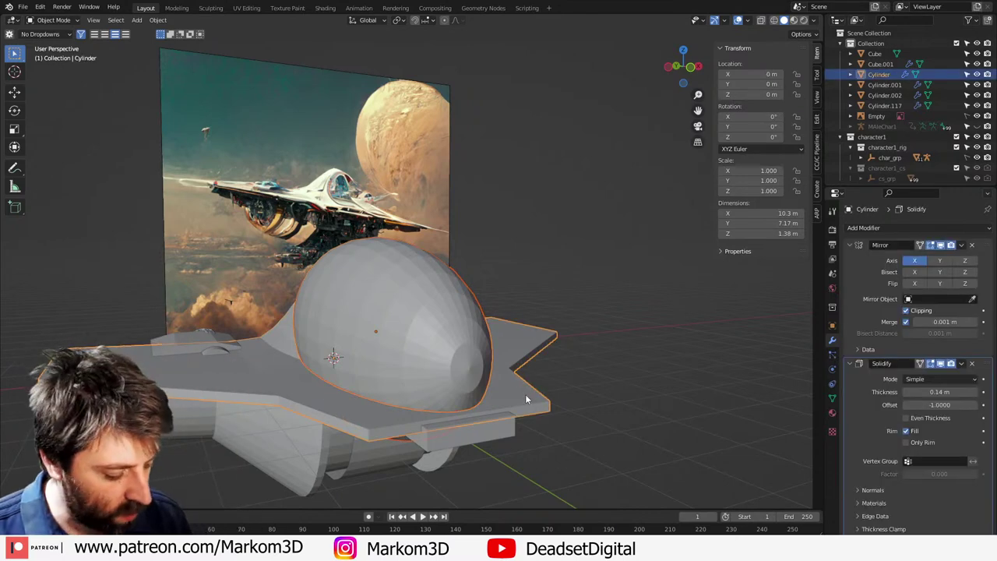
pyautogui.hotkey('ctrl', '-')
pyautogui.moveTo(324, 425); pyautogui.dragTo(365, 397, button='middle')
# Step: Undo the Boolean cut and the sphere's enlargement, stretching and repositioning, back to its original scale
pyautogui.hotkey('ctrl', 'z')
pyautogui.hotkey('ctrl', 'z')
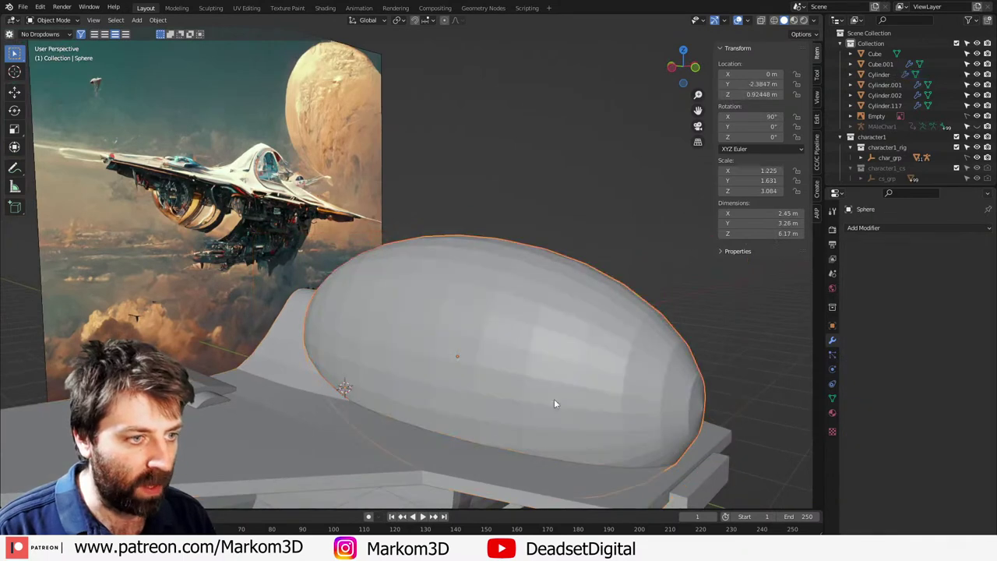
pyautogui.hotkey('ctrl', 'z')
pyautogui.hotkey('ctrl', 'z')
pyautogui.hotkey('ctrl', 'z')
pyautogui.hotkey('ctrl', 'z')
pyautogui.hotkey('ctrl', 'z')
pyautogui.hotkey('ctrl', 'z')
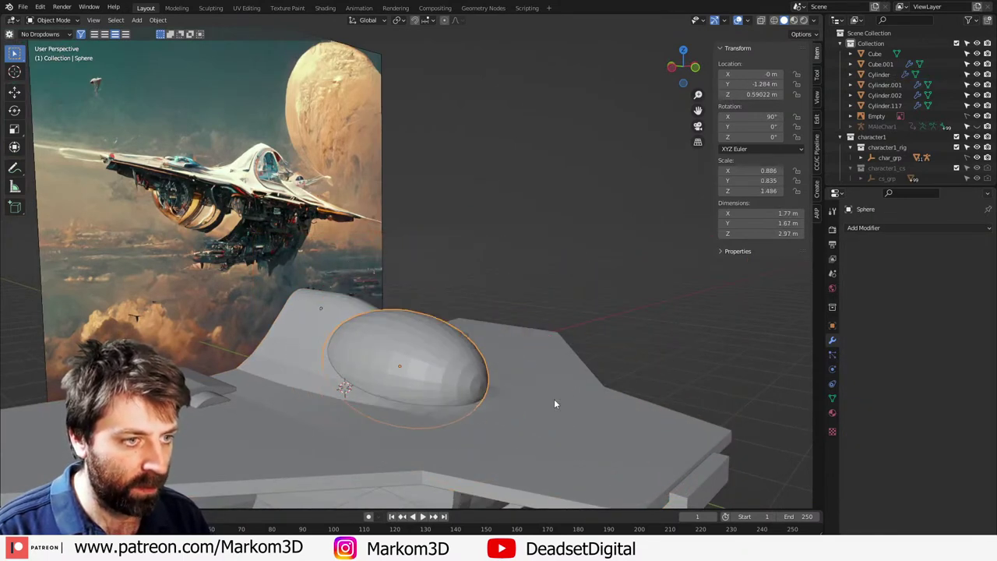
# Step: Try cutting the smaller cockpit sphere out of the hull with a Boolean difference and inspect the opening around the pilot
pyautogui.moveTo(555, 401); pyautogui.dragTo(525, 400, button='middle')
pyautogui.keyDown('shift'); pyautogui.click(525, 399); pyautogui.keyUp('shift')
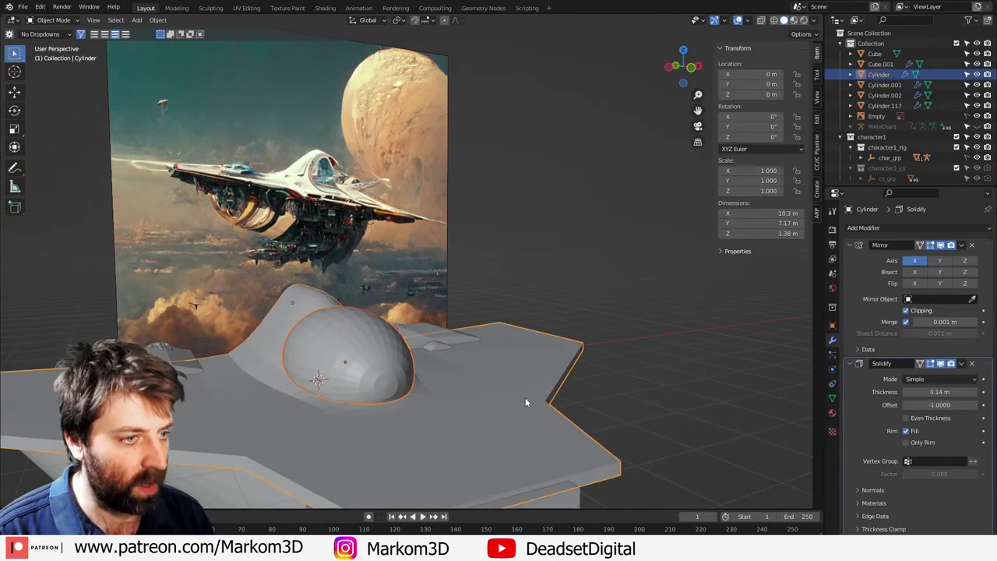
pyautogui.hotkey('ctrl', '-')
pyautogui.moveTo(740, 432)
pyautogui.mouseDown(button='middle')
pyautogui.moveTo(667, 427)
pyautogui.moveTo(685, 429)
pyautogui.mouseUp(button='middle')
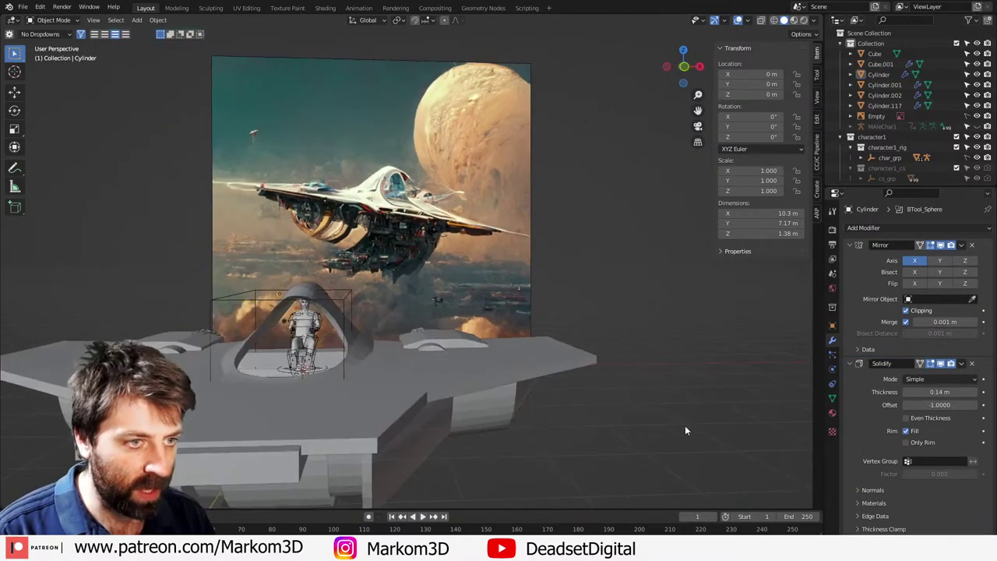
pyautogui.moveTo(349, 400); pyautogui.dragTo(385, 392, button='middle')
pyautogui.click(386, 393)
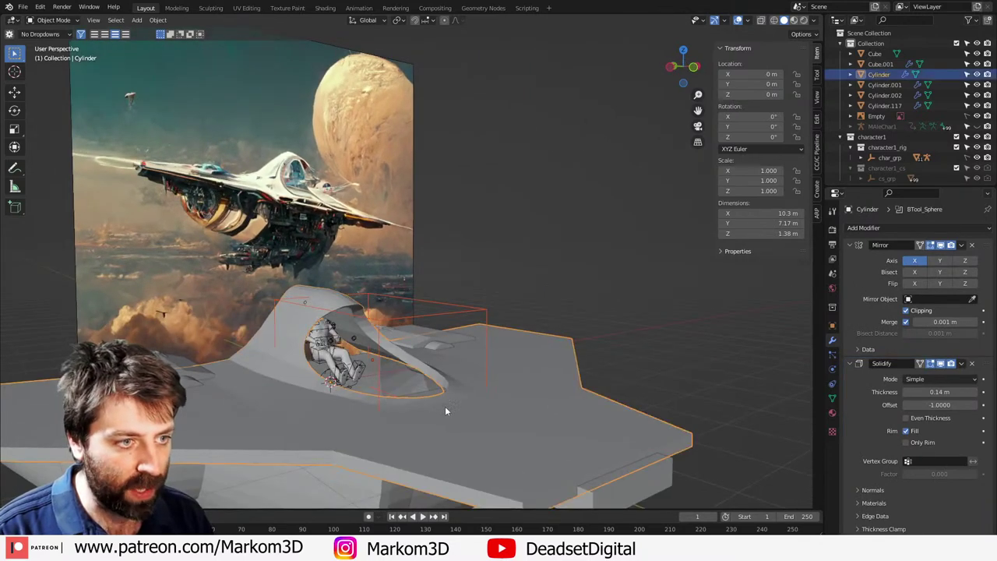
pyautogui.moveTo(445, 406); pyautogui.dragTo(493, 420, button='middle')
# Step: Move the cockpit sphere along Y to about -0.62 m and scale it up uniformly to about 2.28 m wide and 3.83 m long
pyautogui.click(573, 409)
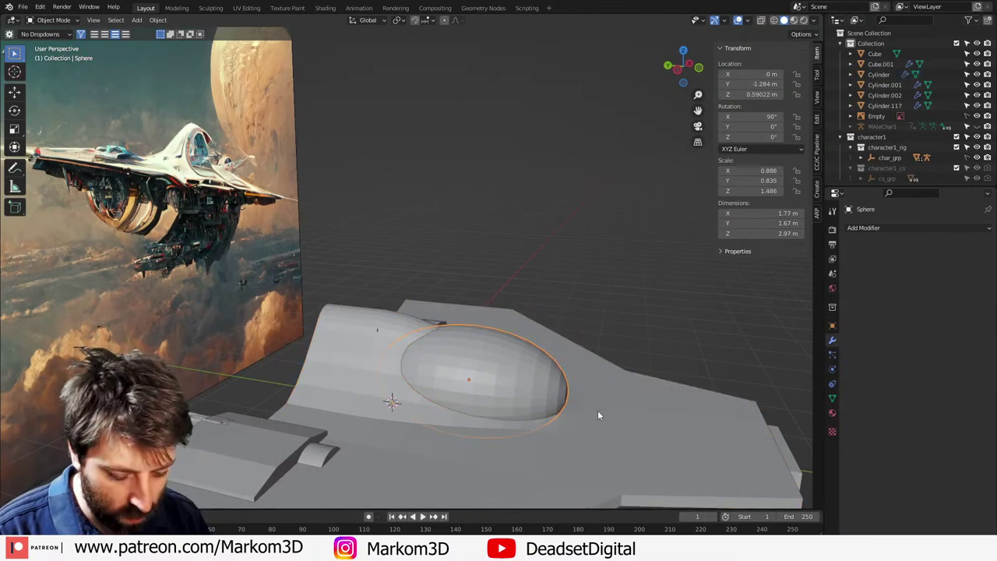
pyautogui.press('g')
pyautogui.press('y')
pyautogui.click(552, 402)
pyautogui.press('s')
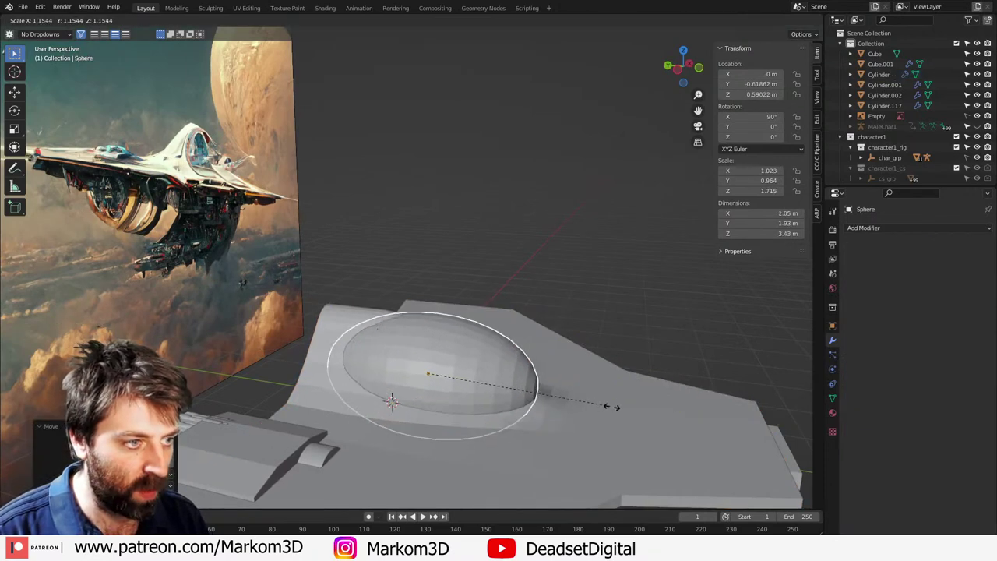
pyautogui.click(631, 413)
# Step: Stretch the cockpit sphere vertically to about 2.52 m tall
pyautogui.press('g')
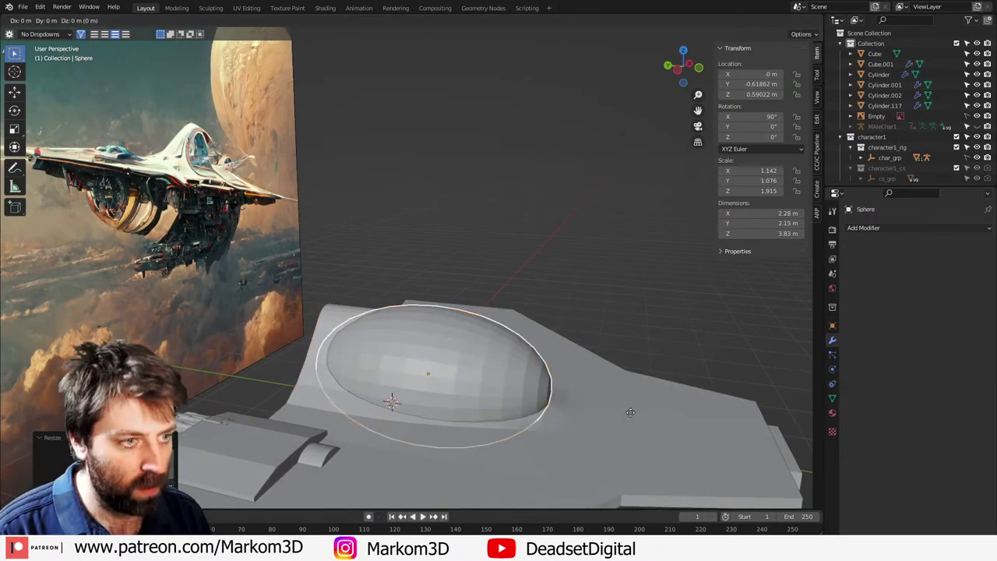
pyautogui.rightClick(631, 413)
pyautogui.press('s')
pyautogui.press('z')
pyautogui.click(664, 421)
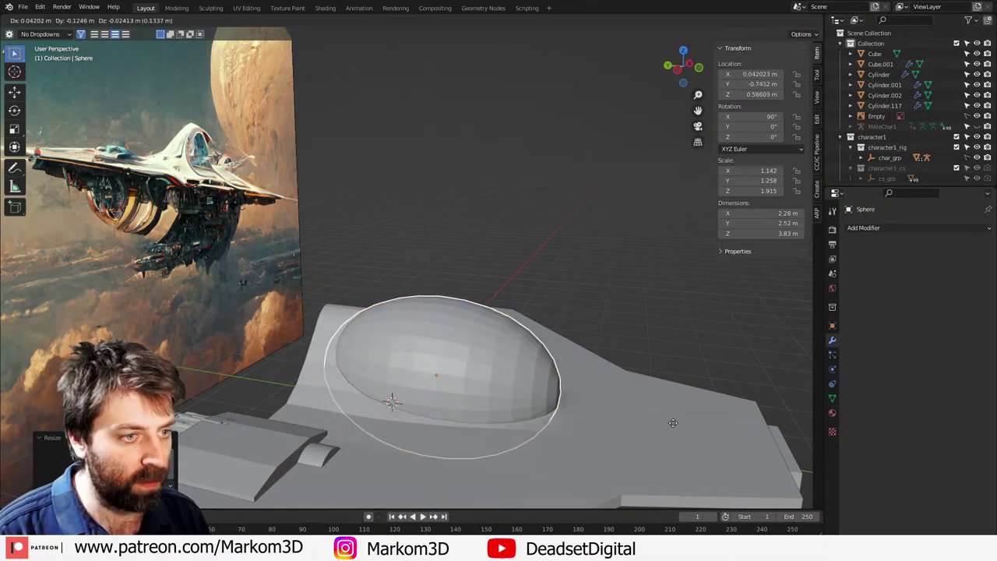
# Step: Move the cockpit sphere along Y to about -0.84 m and raise it along Z to about 0.79 m
pyautogui.press('g')
pyautogui.press('x')
pyautogui.press('y')
pyautogui.click(678, 432)
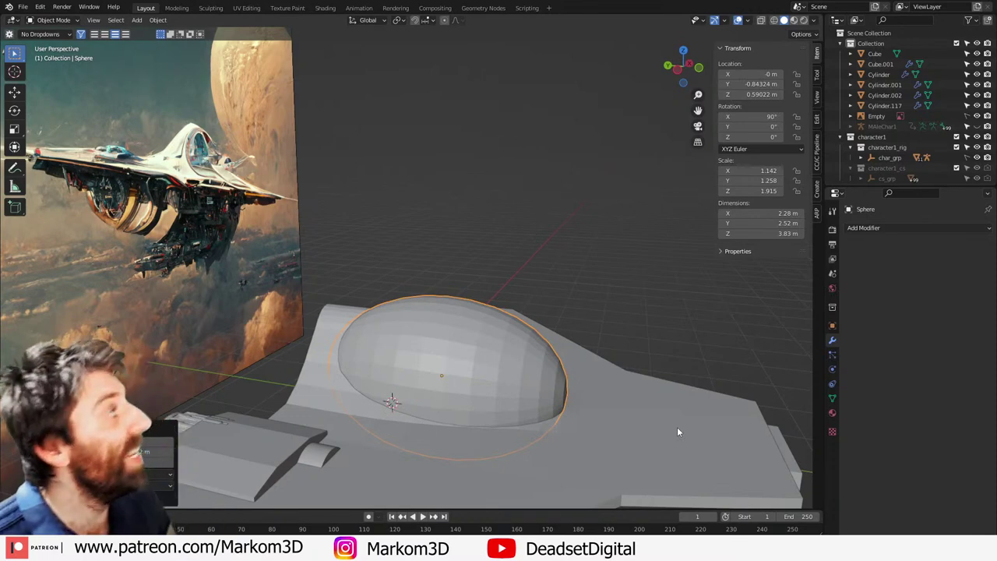
pyautogui.press('g')
pyautogui.press('z')
pyautogui.click(698, 345)
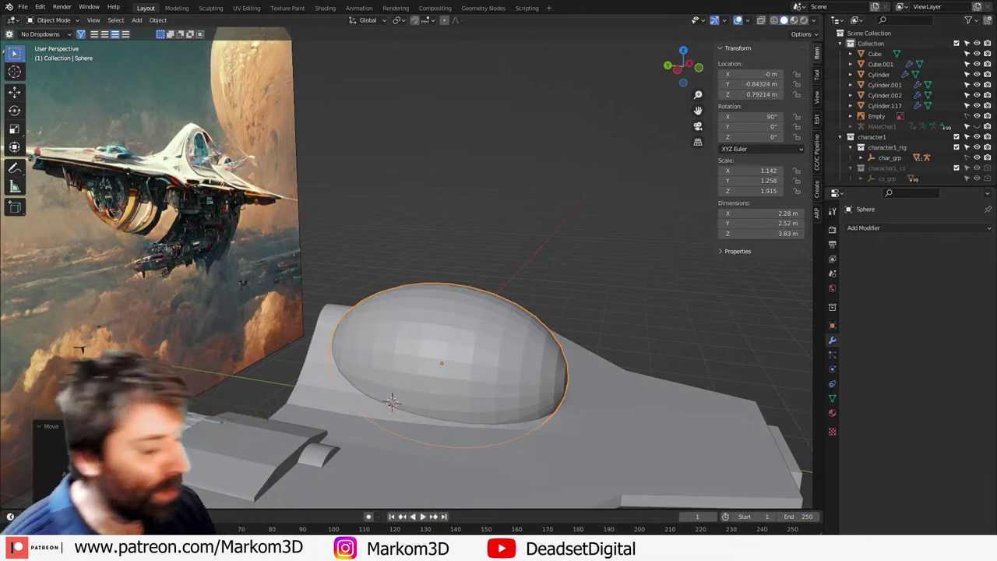
# Step: Try cutting the raised cockpit sphere out of the hull with a Boolean difference, then undo the cut
pyautogui.moveTo(568, 388)
pyautogui.mouseDown(button='middle')
pyautogui.moveTo(562, 381)
pyautogui.moveTo(563, 399)
pyautogui.moveTo(577, 377)
pyautogui.moveTo(568, 384)
pyautogui.moveTo(595, 381)
pyautogui.mouseUp(button='middle')
pyautogui.click(561, 400)
pyautogui.press('ctrl+shift+KP_Subtract')
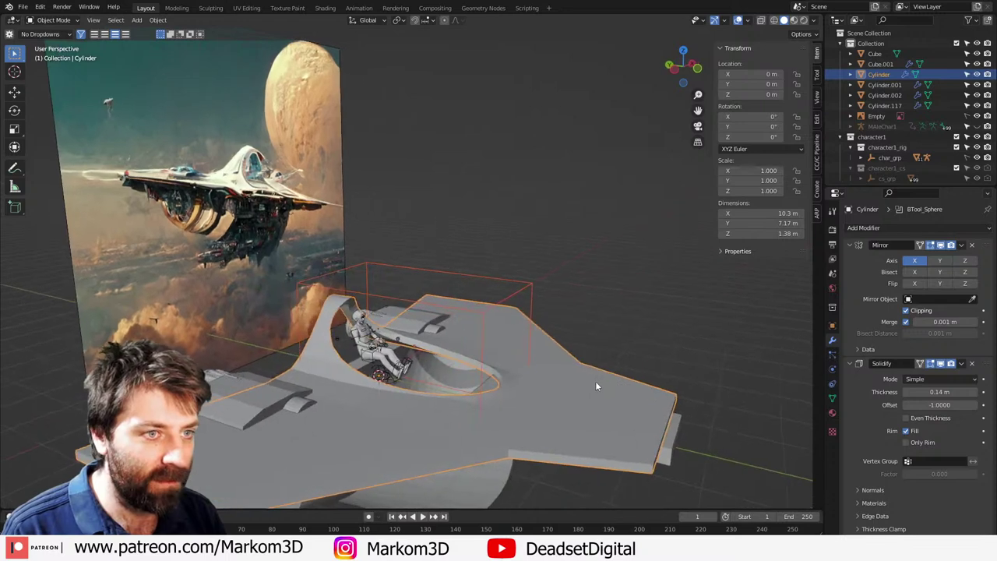
pyautogui.hotkey('ctrl', 'z')
# Step: In a wireframe side view, move the cockpit sphere along Y to about -1.29 m and raise it to about 1.09 m
pyautogui.moveTo(441, 374); pyautogui.dragTo(463, 348, button='middle')
pyautogui.click(464, 348)
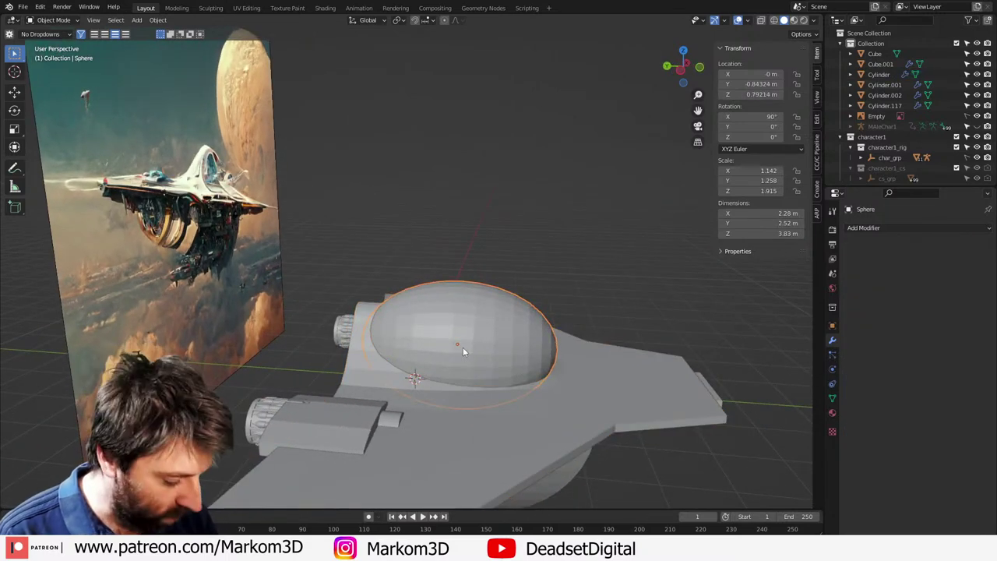
pyautogui.press('KP_3')
pyautogui.hotkey('shift', 'z')
pyautogui.press('g')
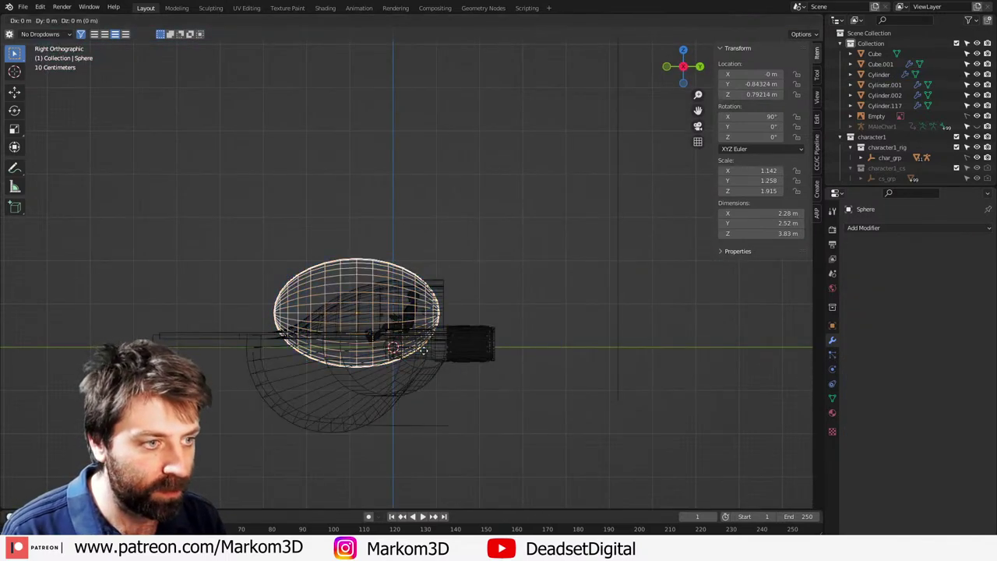
pyautogui.press('x')
pyautogui.rightClick(423, 347)
pyautogui.press('g')
pyautogui.press('y')
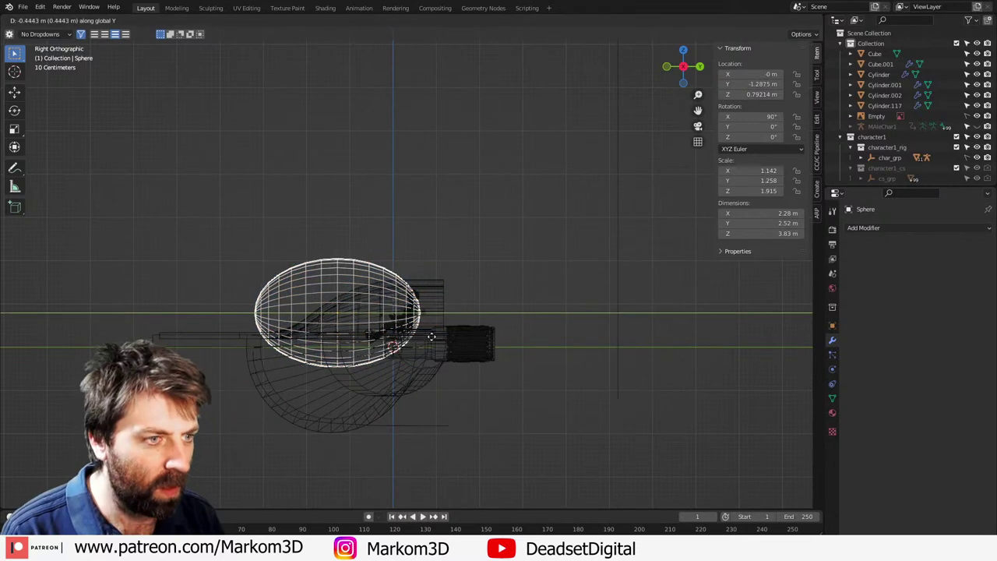
pyautogui.click(433, 339)
pyautogui.press('g')
pyautogui.click(436, 328)
# Step: Scale the cockpit sphere uniformly to about 2.43 m wide, 2.67 m tall and 4.07 m long, and raise it to about 1.13 m
pyautogui.press('s')
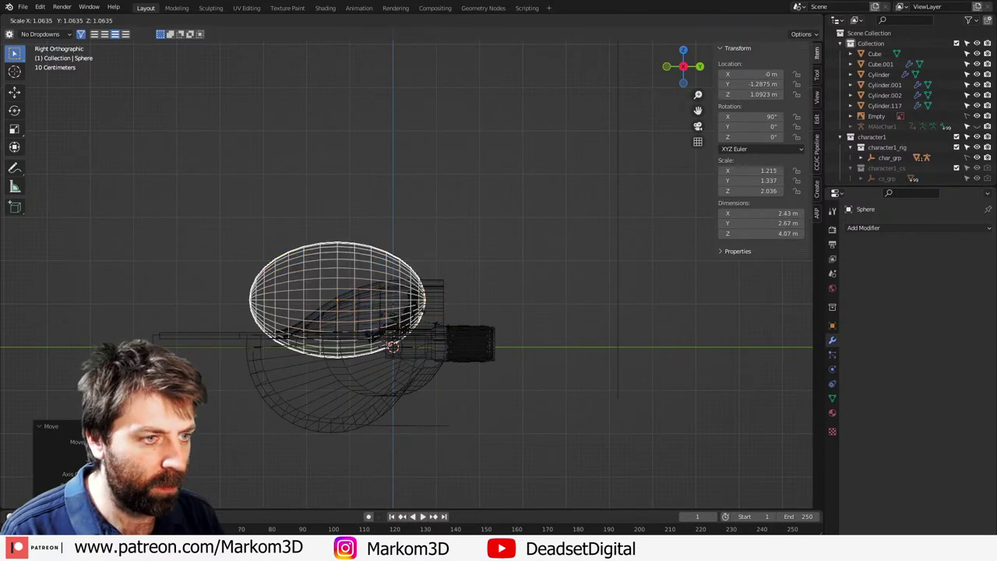
pyautogui.click(436, 328)
pyautogui.press('s')
pyautogui.click(441, 325)
# Step: Try a Boolean difference of the enlarged sphere on the hull, inspect it in solid shading, and undo it
pyautogui.keyDown('shift'); pyautogui.click(434, 323); pyautogui.keyUp('shift')
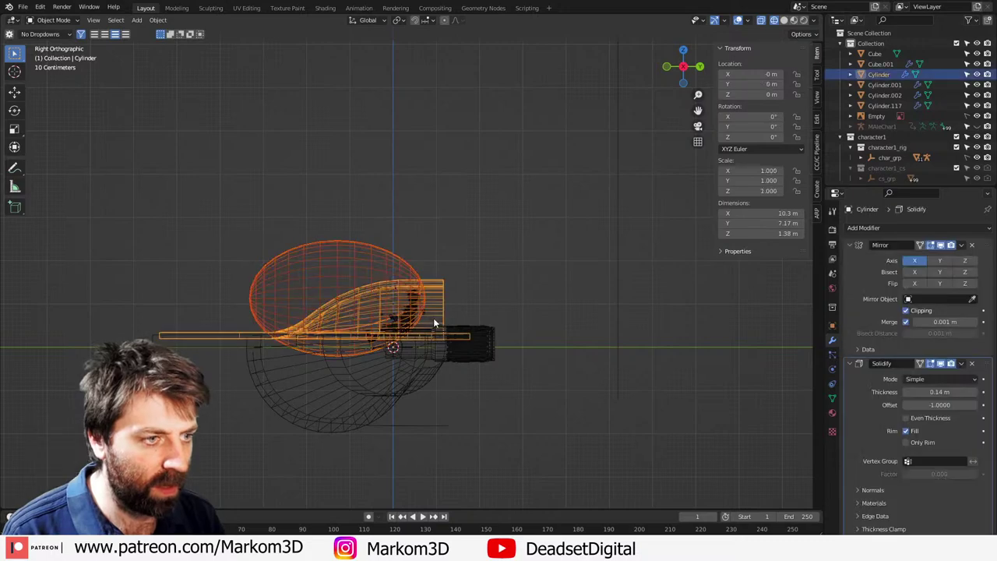
pyautogui.press('ctrl+KP_Subtract')
pyautogui.press('z')
pyautogui.click(498, 319)
pyautogui.moveTo(502, 320)
pyautogui.mouseDown(button='middle')
pyautogui.moveTo(554, 338)
pyautogui.moveTo(609, 323)
pyautogui.moveTo(574, 335)
pyautogui.moveTo(419, 331)
pyautogui.mouseUp(button='middle')
pyautogui.hotkey('ctrl', 'z')
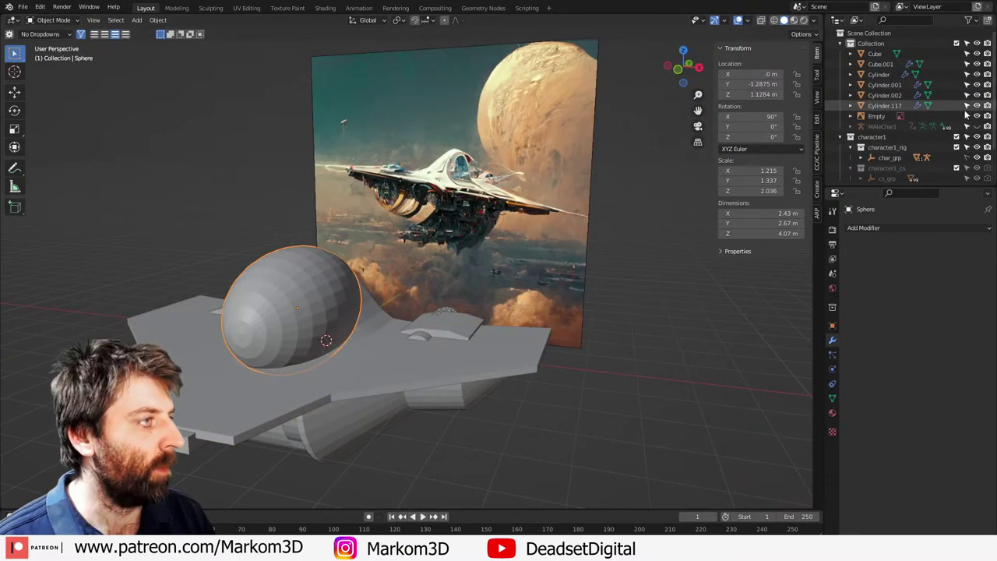
# Step: Cut the cockpit opening out of the hull with a Boolean difference using the enlarged sphere
pyautogui.keyDown('shift'); pyautogui.click(405, 371); pyautogui.keyUp('shift')
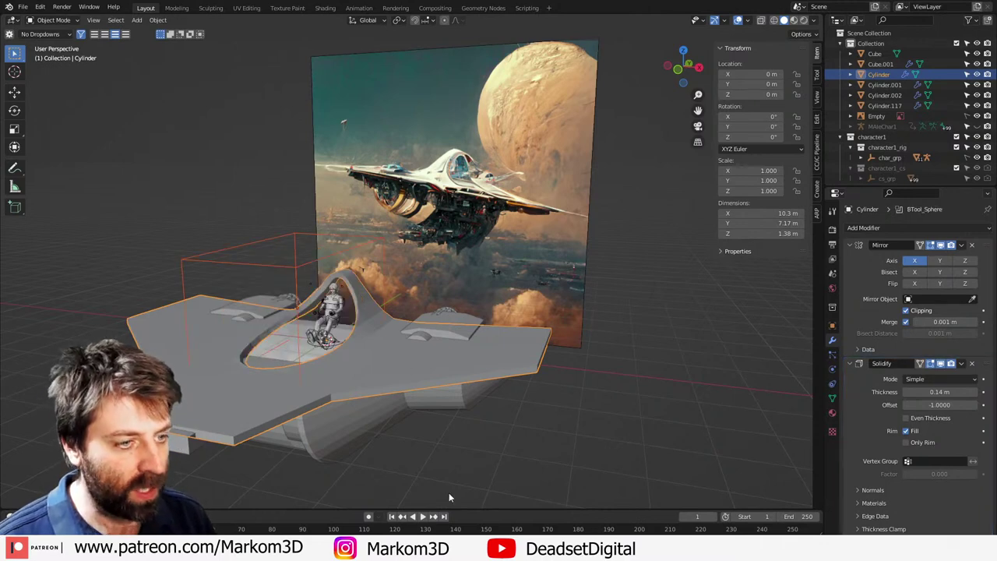
pyautogui.moveTo(382, 438); pyautogui.dragTo(465, 436, button='middle')
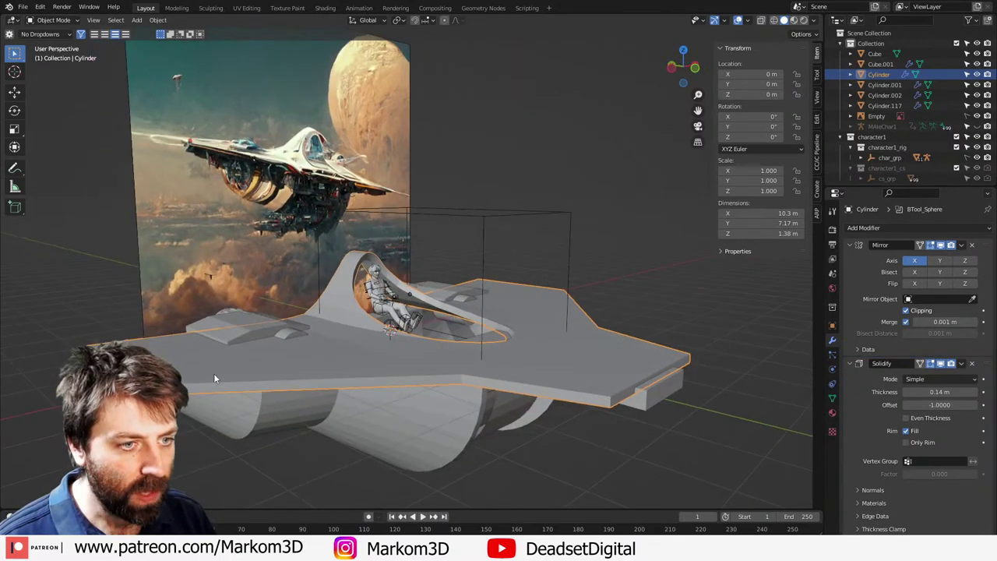
# Step: Edit the hull mesh and add a centred loop cut across the wing between the body and the wingtip
pyautogui.press('Tab')
pyautogui.moveTo(211, 373); pyautogui.dragTo(234, 385, button='middle')
pyautogui.press('Tab')
pyautogui.press('Tab')
pyautogui.moveTo(366, 387); pyautogui.dragTo(519, 379, button='middle')
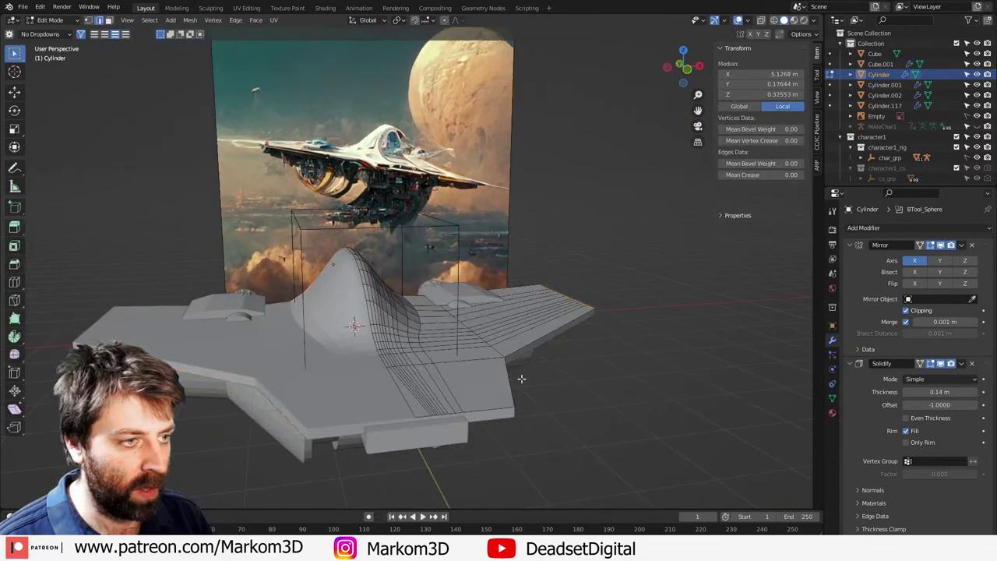
pyautogui.moveTo(536, 345); pyautogui.dragTo(458, 321, button='middle')
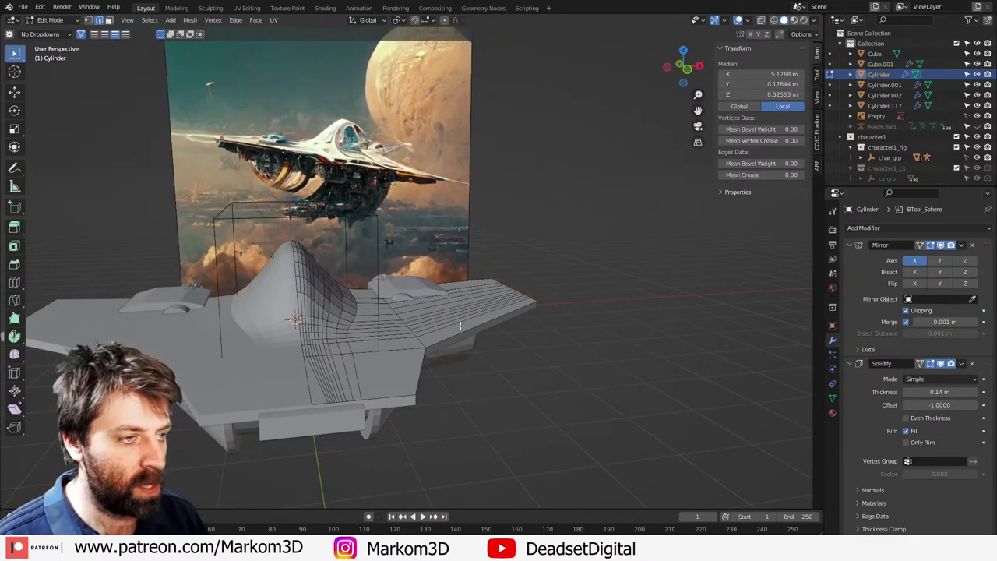
pyautogui.hotkey('ctrl', 'r')
pyautogui.click(465, 328)
pyautogui.rightClick(464, 328)
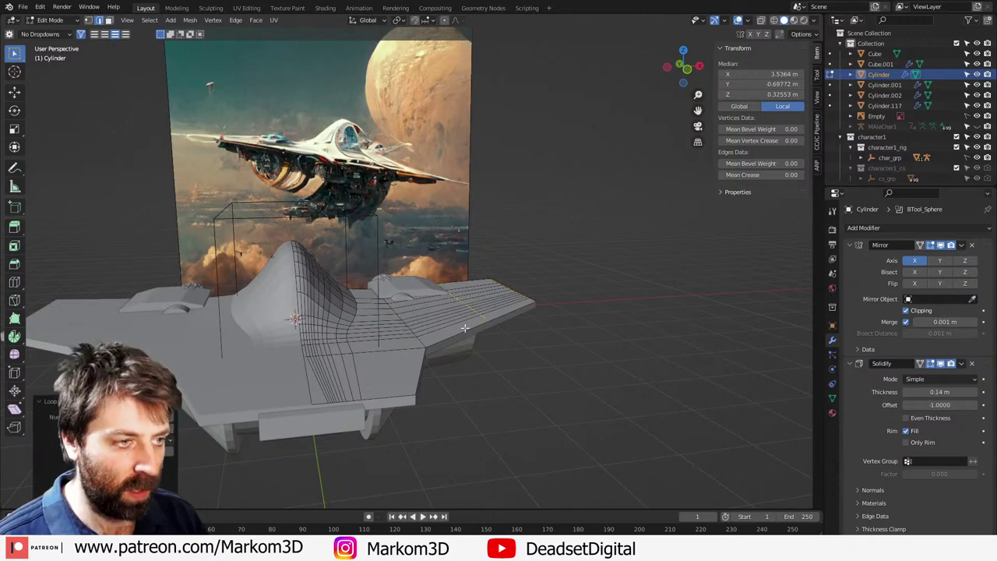
# Step: Lower the wingtip's outer edge along Z to about -0.21 m
pyautogui.moveTo(465, 328); pyautogui.dragTo(539, 326, button='middle')
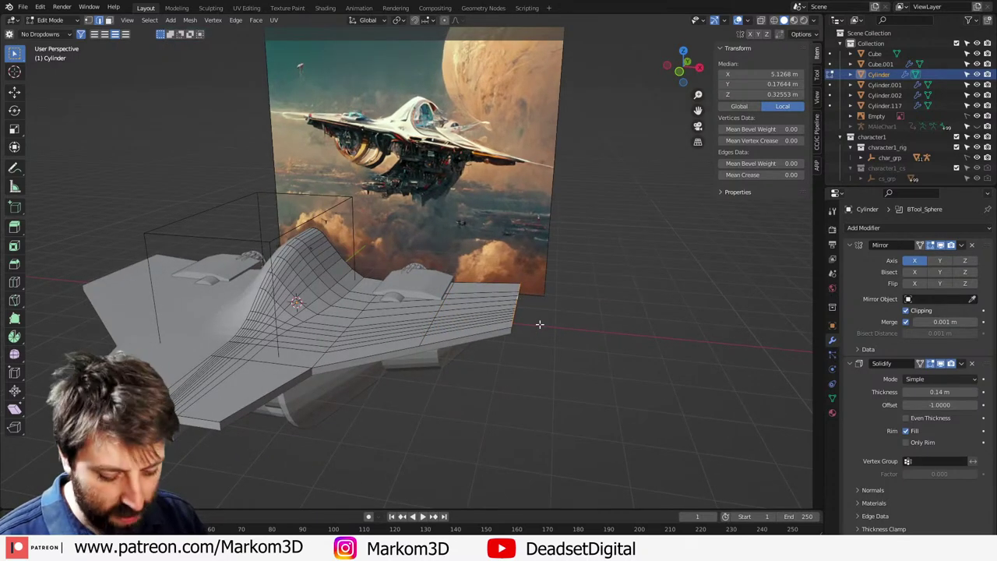
pyautogui.press('g')
pyautogui.press('z')
pyautogui.click(550, 184)
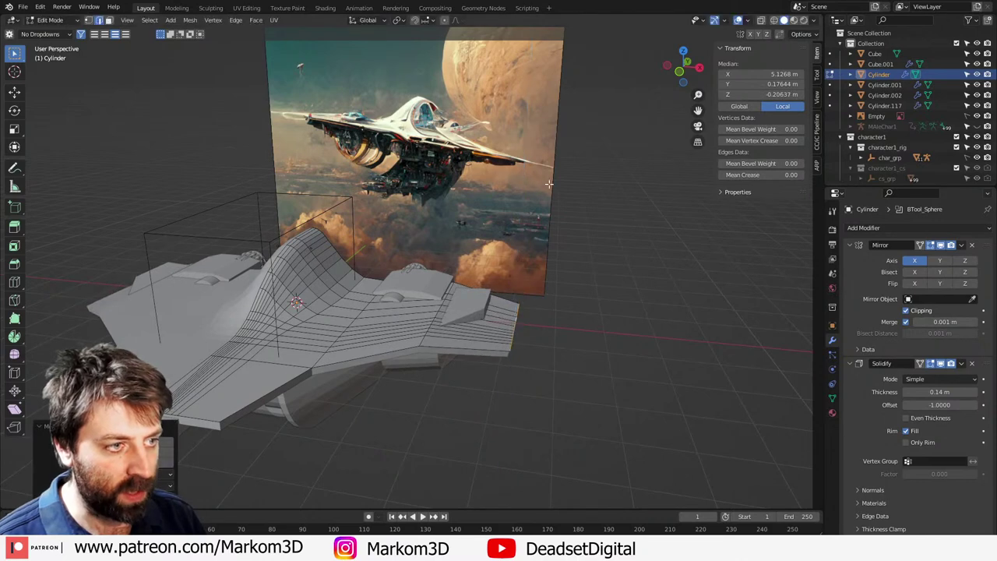
# Step: Bevel the wing's middle edge loop widely with several segments so the wing curves smoothly down to its tip
pyautogui.moveTo(548, 184); pyautogui.dragTo(442, 337, button='middle')
pyautogui.keyDown('alt'); pyautogui.click(415, 309); pyautogui.keyUp('alt')
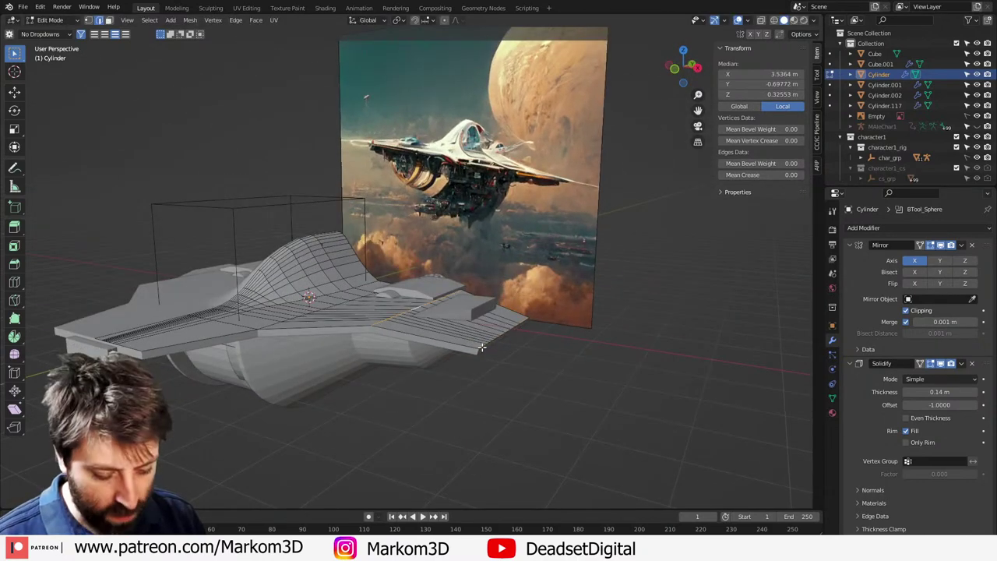
pyautogui.hotkey('ctrl', 'b')
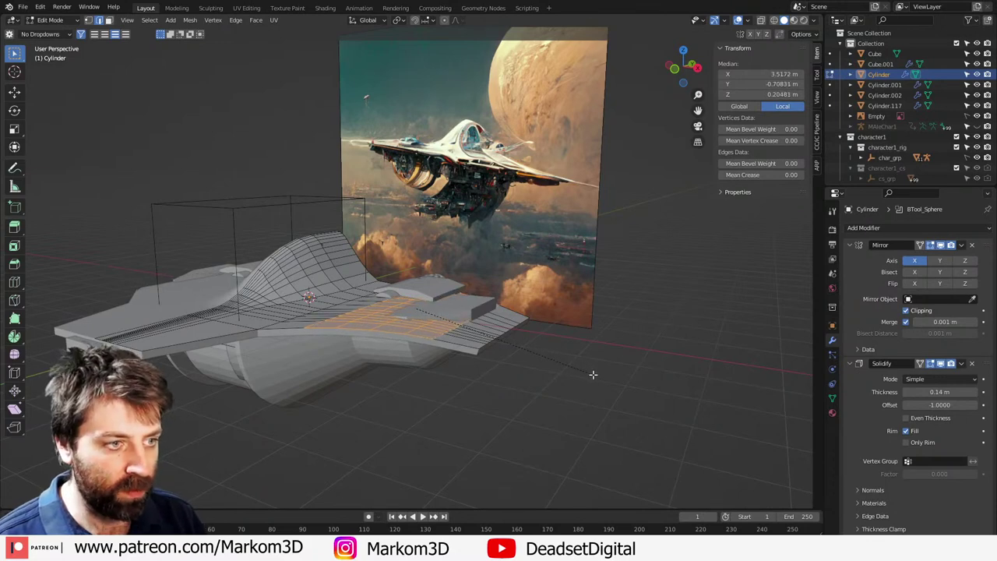
pyautogui.click(593, 375)
pyautogui.press('Tab')
pyautogui.scroll(-2, 405, 401)
pyautogui.moveTo(405, 401)
pyautogui.mouseDown(button='middle')
pyautogui.moveTo(342, 411)
pyautogui.moveTo(413, 406)
pyautogui.mouseUp(button='middle')
pyautogui.click(413, 407)
pyautogui.moveTo(187, 389); pyautogui.dragTo(265, 385, button='middle')
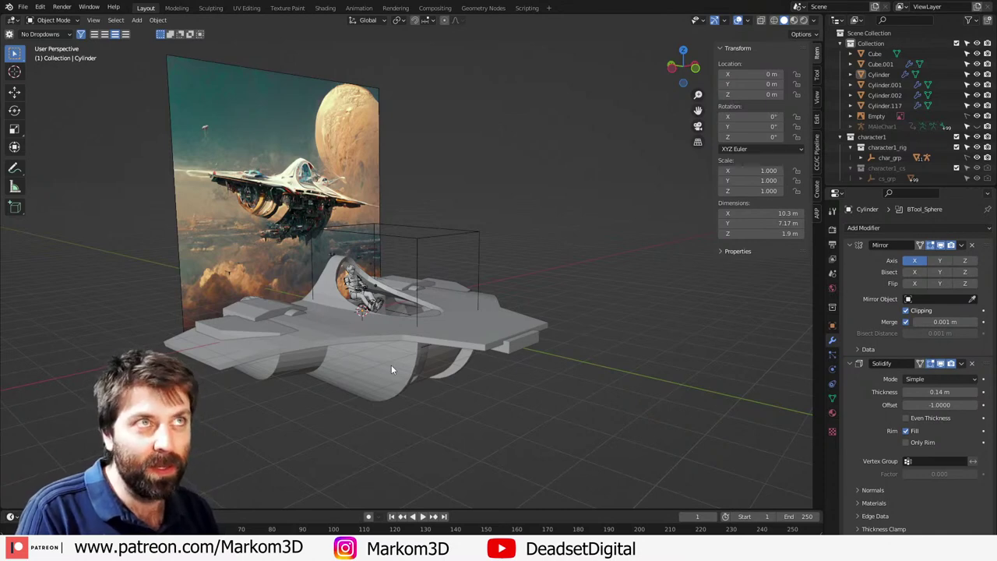
# Step: Lower the front edge of the hull's nose along Z to about 0.07 m
pyautogui.moveTo(391, 370); pyautogui.dragTo(434, 377, button='middle')
pyautogui.click(429, 369)
pyautogui.press('Tab')
pyautogui.press('Tab')
pyautogui.press('Tab')
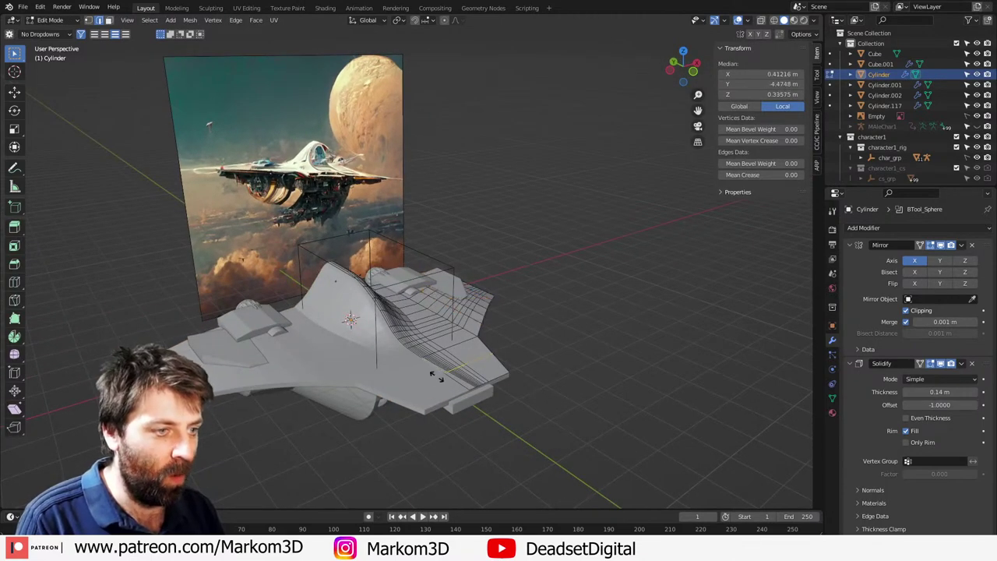
pyautogui.click(516, 415)
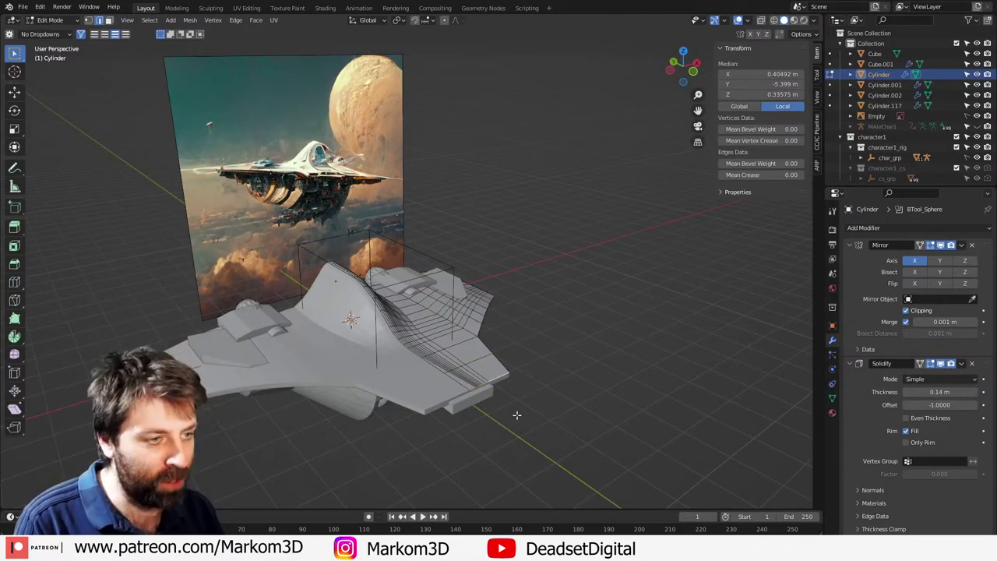
pyautogui.press('g')
pyautogui.press('z')
pyautogui.click(460, 413)
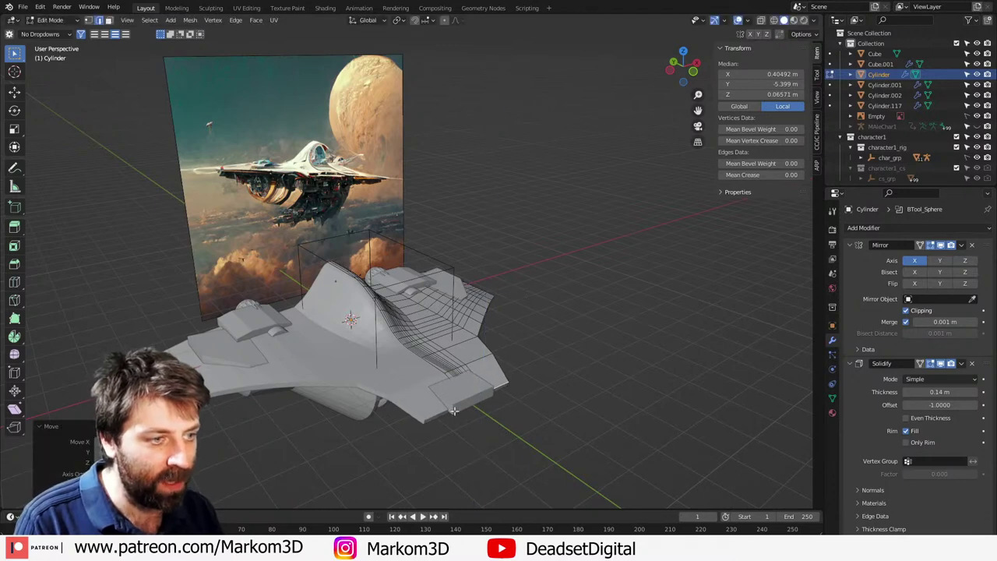
# Step: Bevel the edge loop across the nose with a 0.614 m offset, check the curved nose, and undo the nose bend
pyautogui.click(491, 396)
pyautogui.click(483, 343)
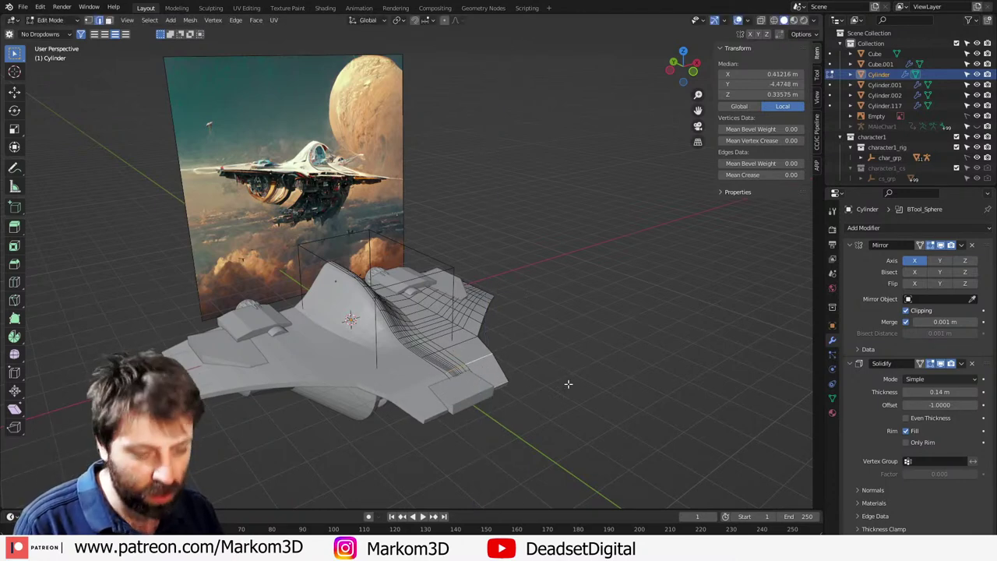
pyautogui.click(805, 464)
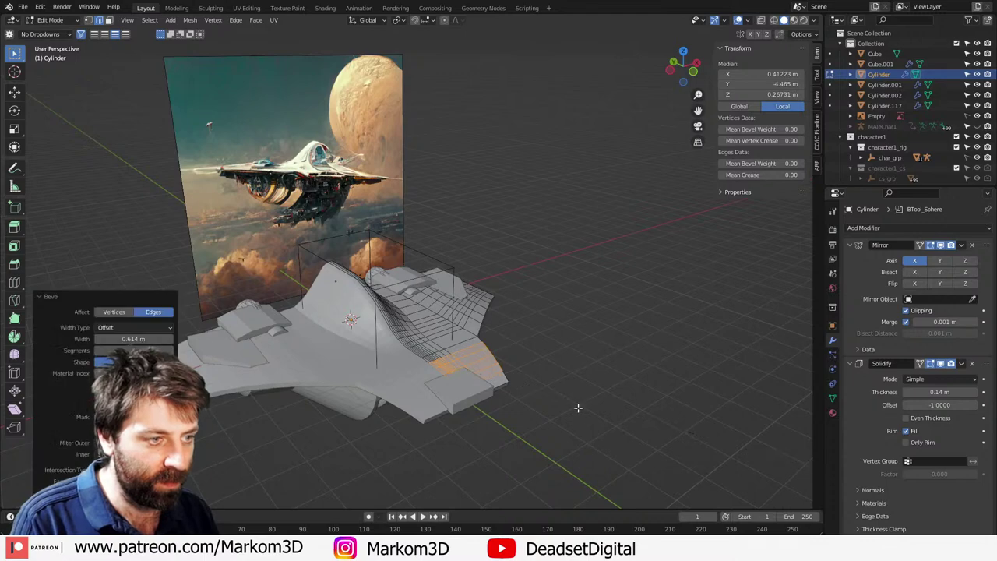
pyautogui.scroll(-2, 576, 407)
pyautogui.press('Tab')
pyautogui.moveTo(539, 380); pyautogui.dragTo(433, 345, button='middle')
pyautogui.press('Tab')
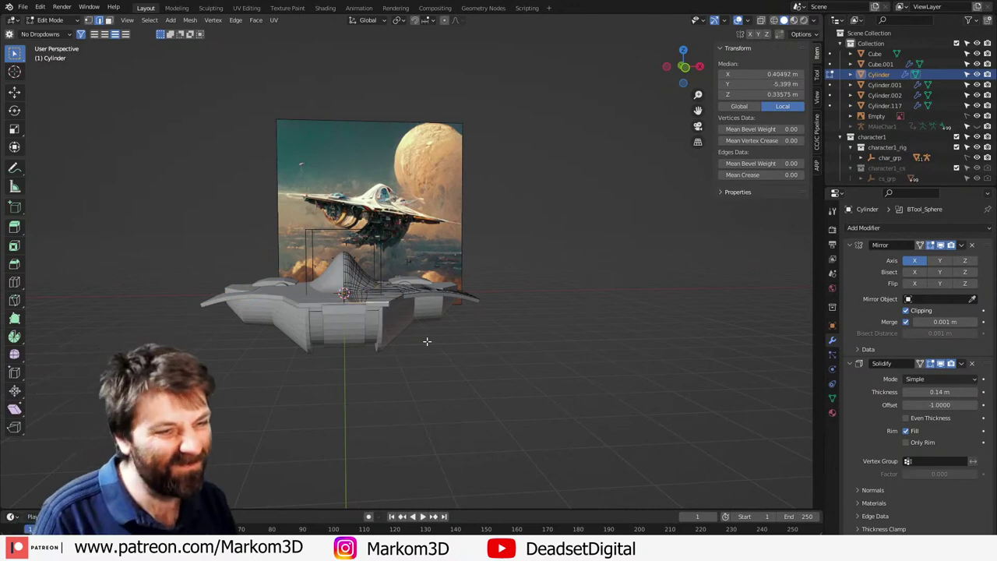
pyautogui.scroll(5, 427, 342)
pyautogui.press('Tab')
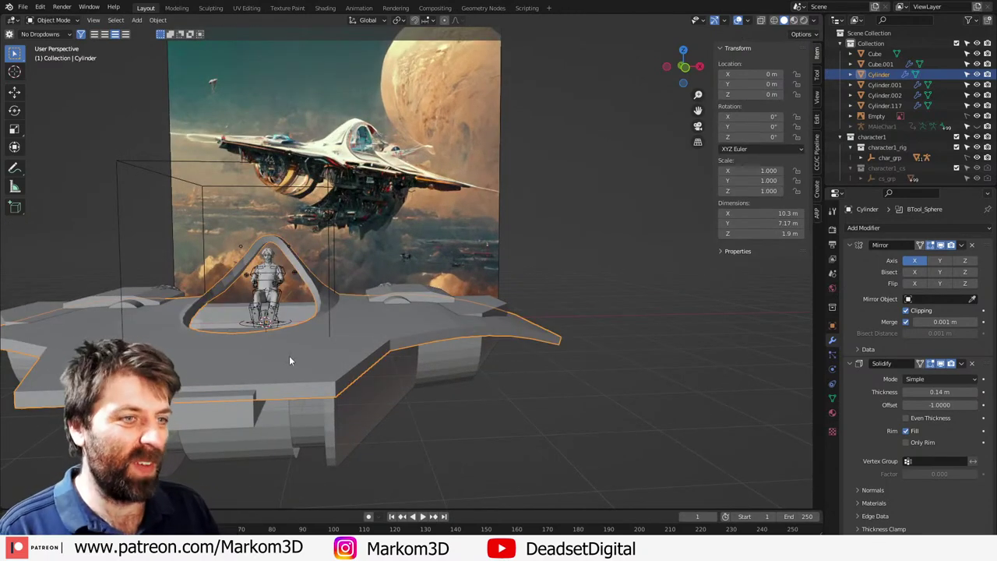
pyautogui.press('Tab')
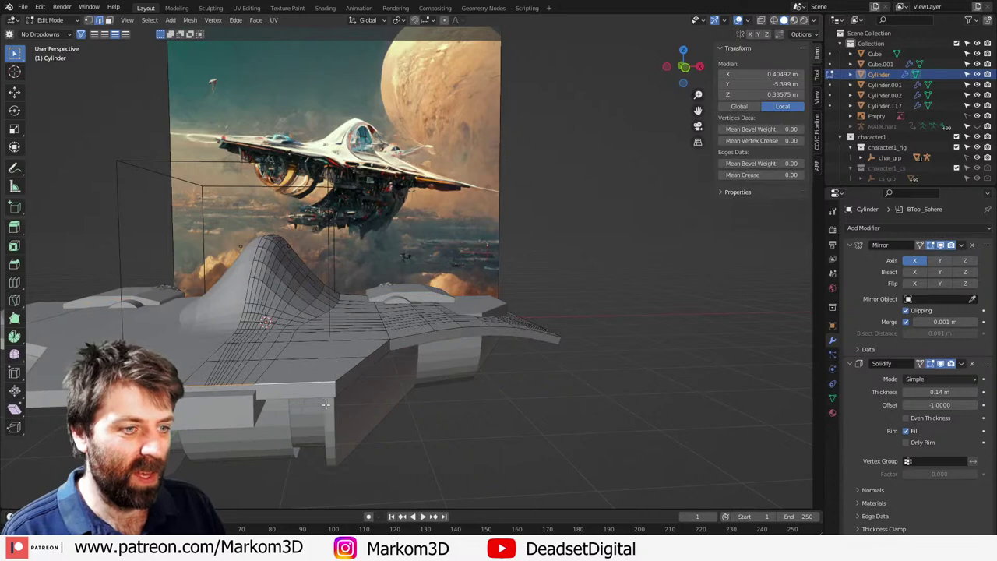
pyautogui.scroll(-4, 323, 399)
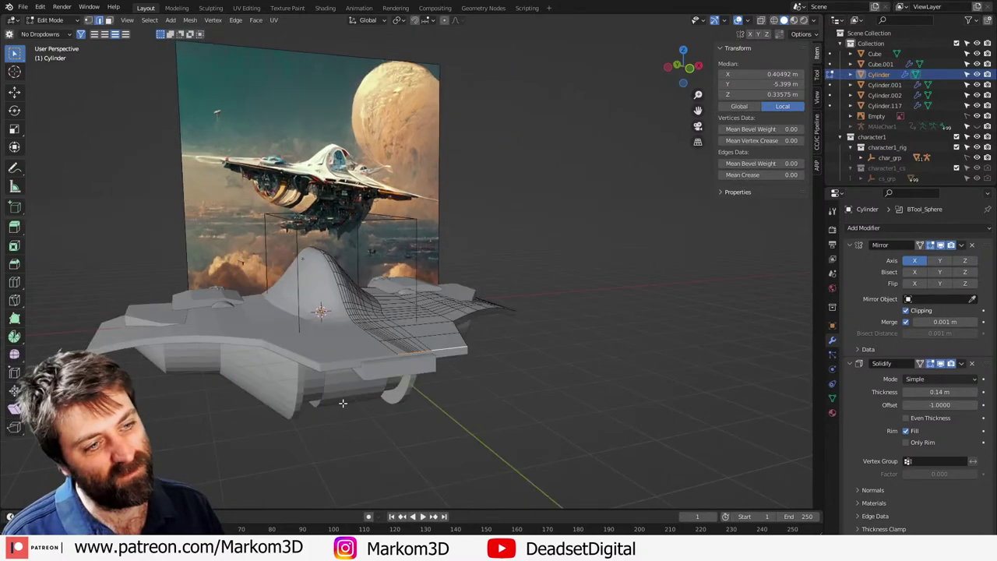
pyautogui.press('Tab')
pyautogui.click(300, 439)
# Step: Edit the underside hull and lower its outer corner poking through the wing by about 0.26 m, using smooth proportional editing
pyautogui.moveTo(301, 439); pyautogui.dragTo(427, 315, button='middle')
pyautogui.click(434, 307)
pyautogui.press('Tab')
pyautogui.click(428, 315)
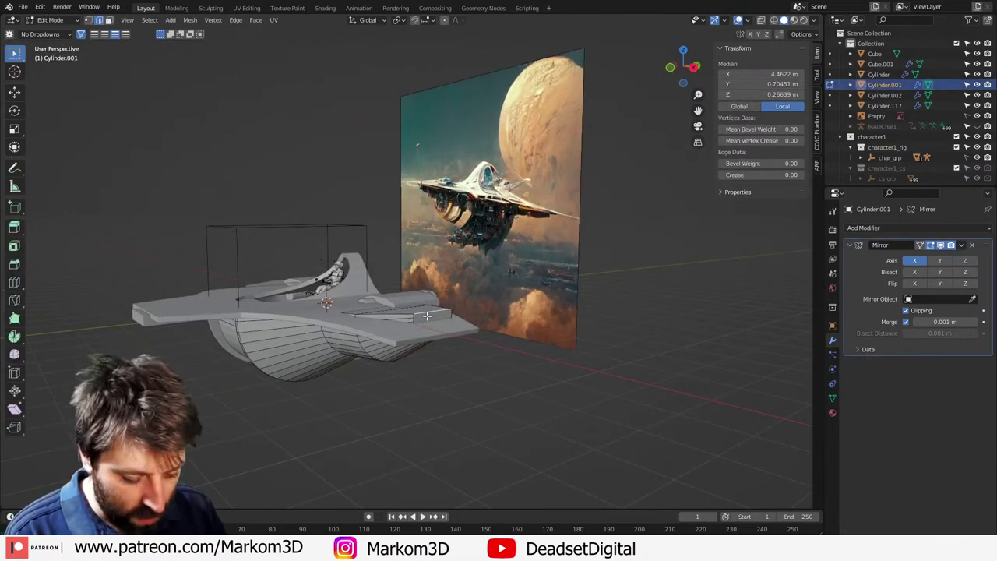
pyautogui.press('g')
pyautogui.press('z')
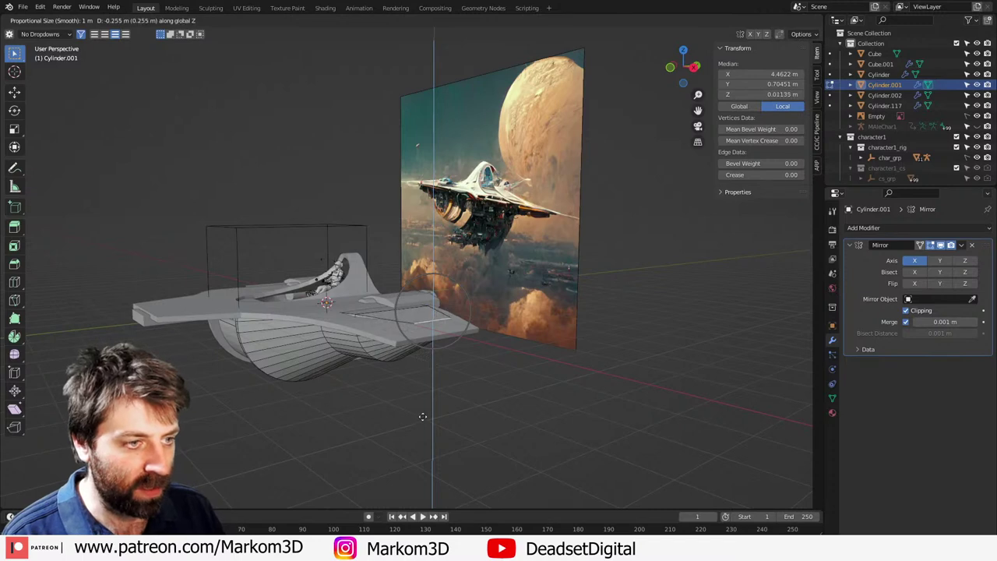
pyautogui.click(427, 418)
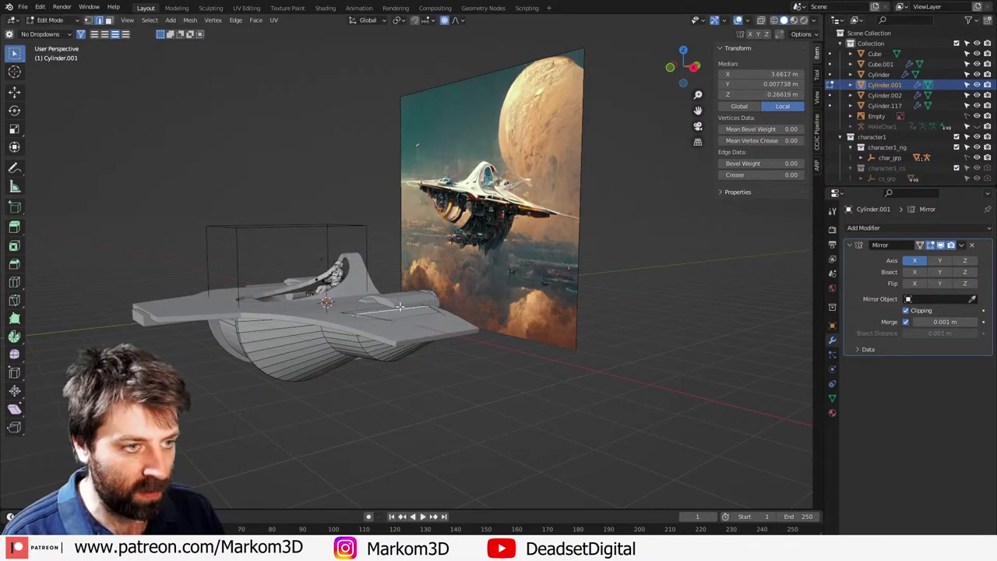
# Step: Lower the underside hull's remaining edge showing above the wing along Z to about 0.17 m with proportional editing
pyautogui.scroll(3, 453, 350)
pyautogui.press('g')
pyautogui.press('z')
pyautogui.click(466, 418)
pyautogui.scroll(-1, 297, 464)
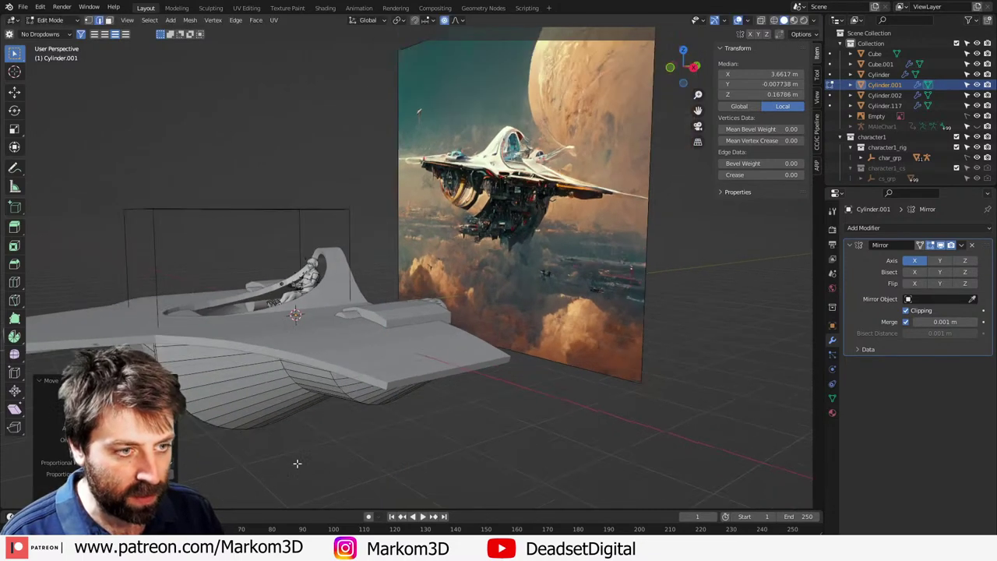
# Step: Add a loop cut around the large curved section of the underside hull, slid towards the ship's centre
pyautogui.moveTo(297, 463); pyautogui.dragTo(367, 378, button='middle')
pyautogui.press('Tab')
pyautogui.scroll(2, 309, 446)
pyautogui.press('Tab')
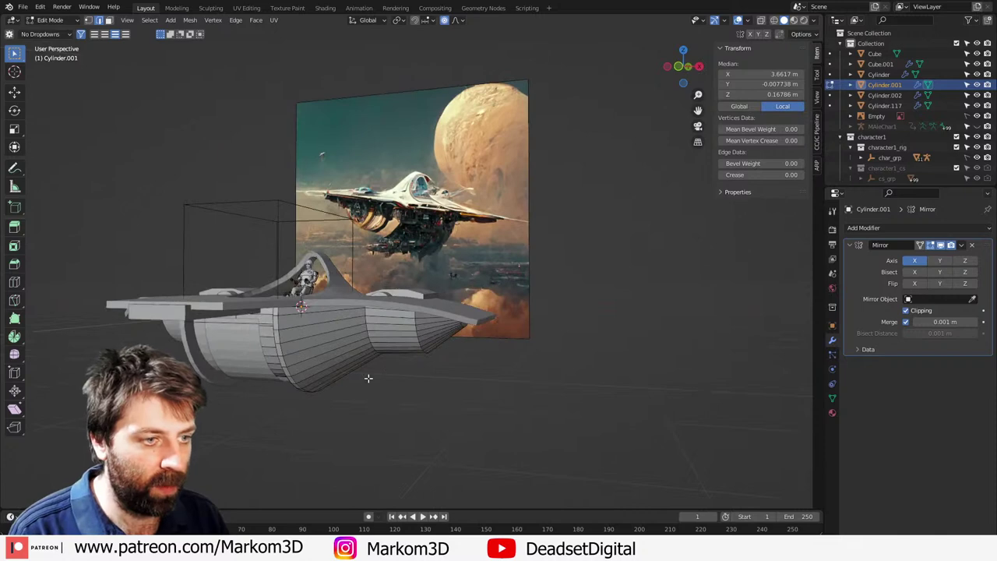
pyautogui.hotkey('ctrl', 'r')
pyautogui.click(356, 372)
pyautogui.click(328, 376)
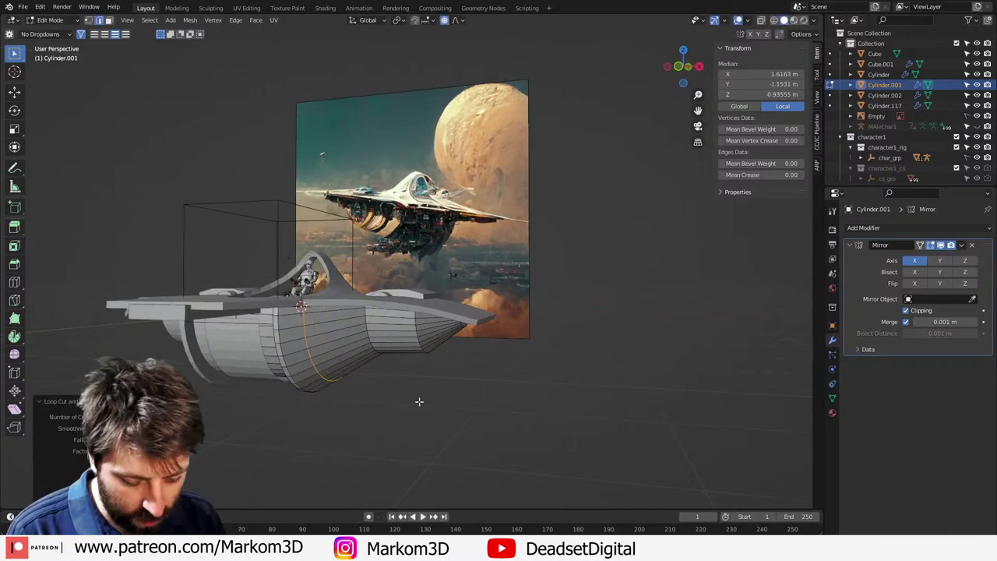
pyautogui.click(511, 421)
pyautogui.hotkey('ctrl', 'z')
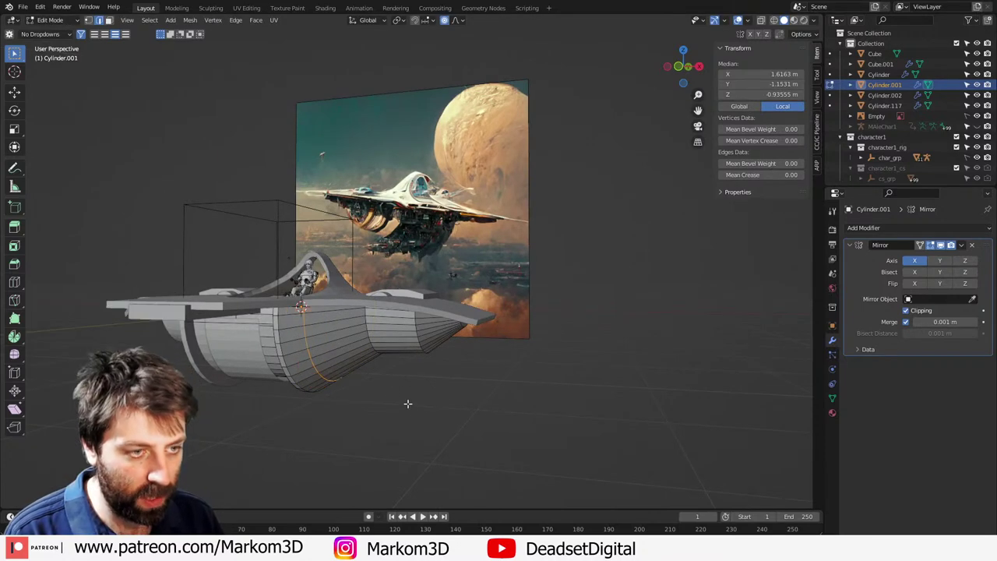
# Step: Try bevelling the new edge loop around the large curved section of the underside hull with a 0.25 m offset
pyautogui.hotkey('ctrl', 'b')
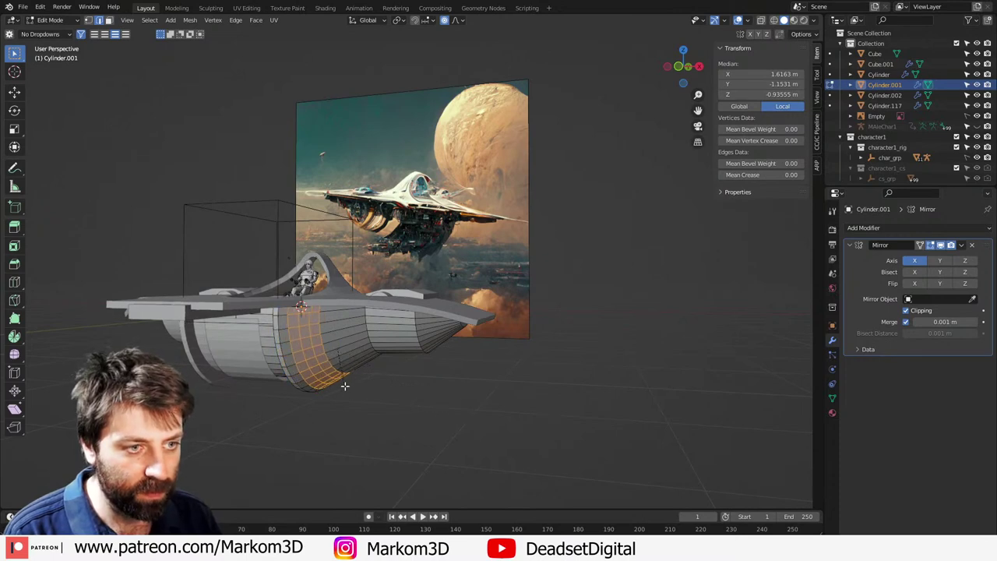
pyautogui.hotkey('ctrl', 'b')
pyautogui.click(339, 357)
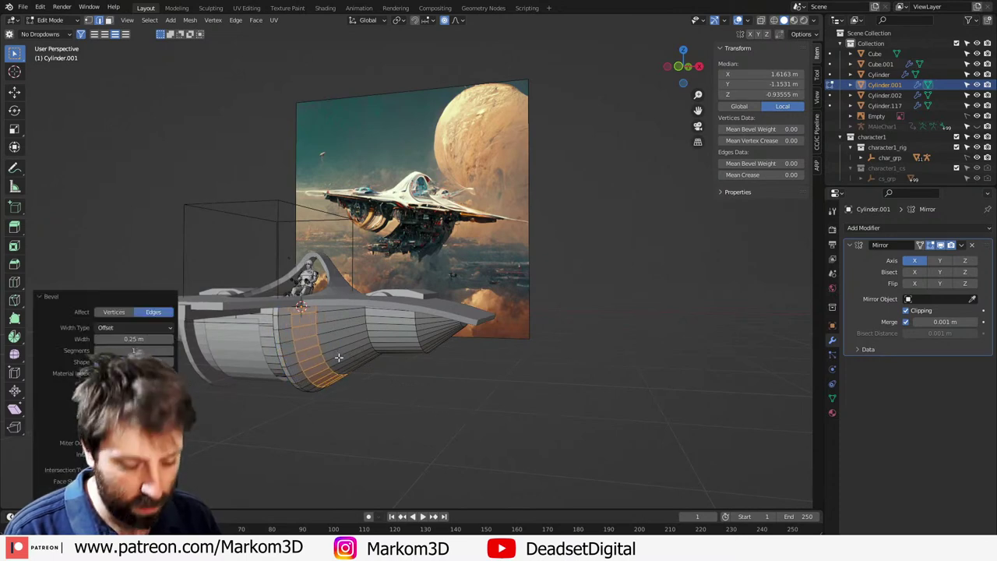
pyautogui.press('g')
pyautogui.press('g')
pyautogui.rightClick(381, 385)
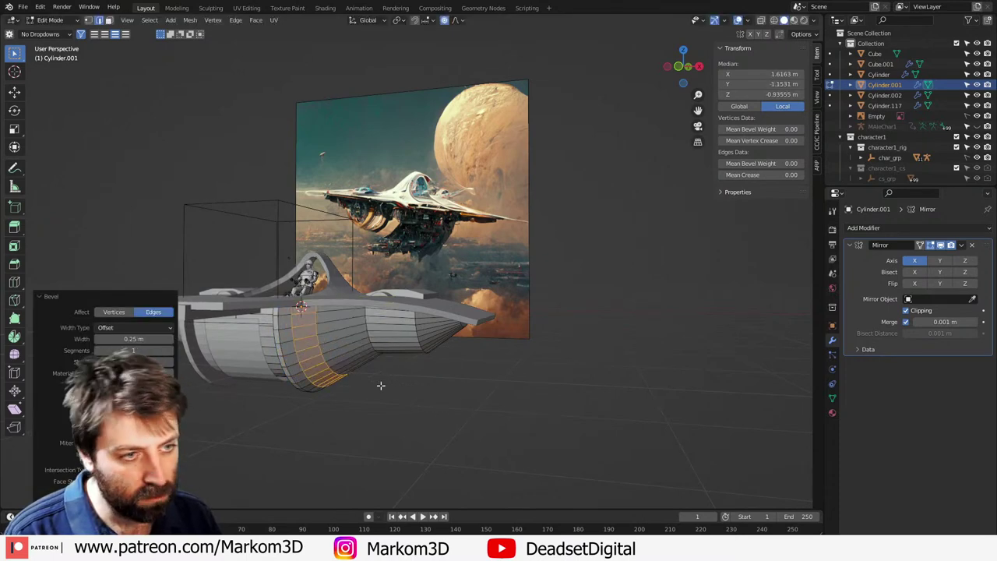
# Step: Add a second edge loop around the curved hull section, outboard of the first loop and slid towards the ship's centre
pyautogui.moveTo(381, 385); pyautogui.dragTo(395, 387, button='middle')
pyautogui.keyDown('alt'); pyautogui.click(344, 378); pyautogui.keyUp('alt')
pyautogui.click(345, 355)
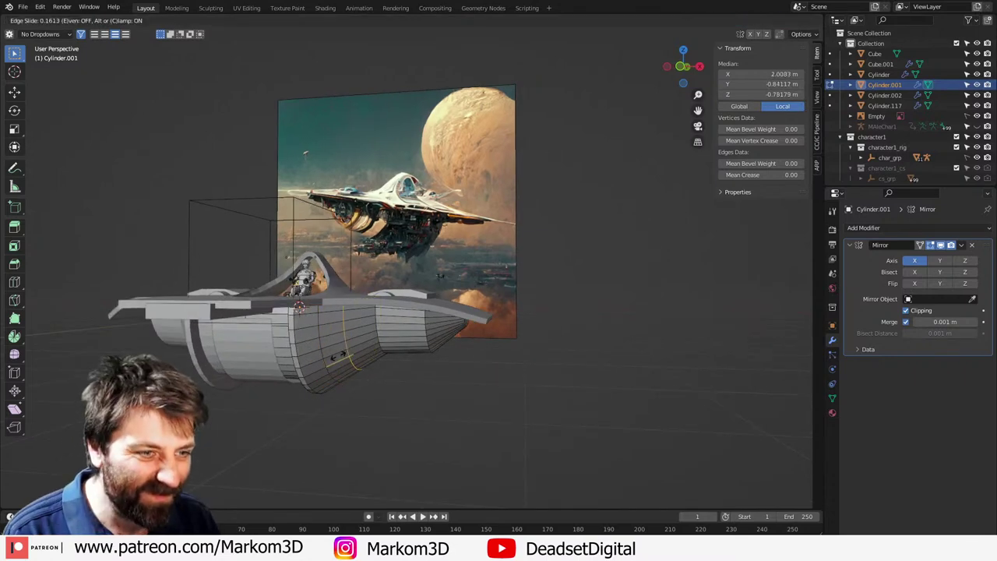
pyautogui.click(331, 355)
# Step: Slide the inner loop slightly towards the ship's centre without proportional editing, and select the face ring between the two loops
pyautogui.keyDown('alt'); pyautogui.click(325, 364); pyautogui.keyUp('alt')
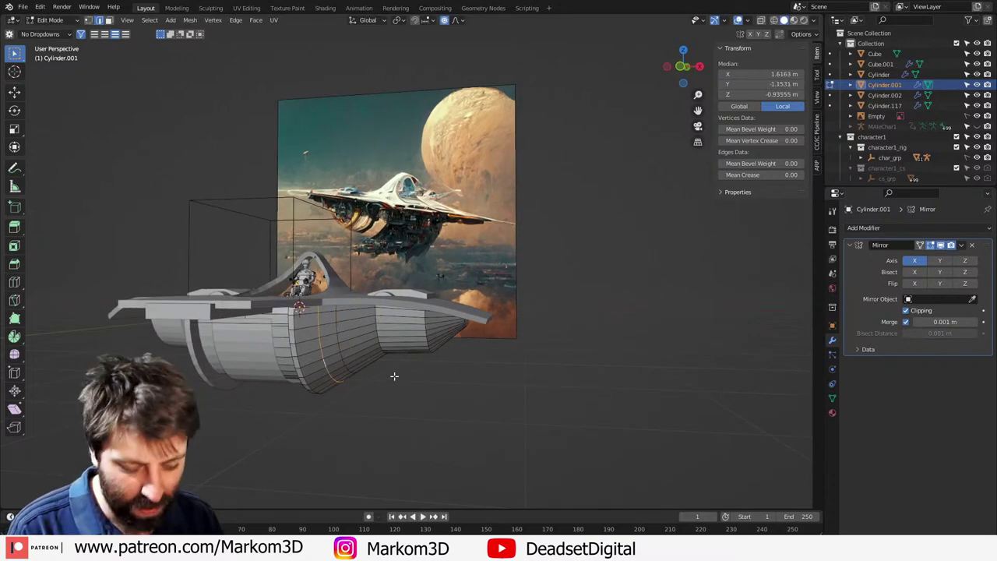
pyautogui.press('g')
pyautogui.press('g')
pyautogui.click(387, 376)
pyautogui.press('o')
pyautogui.scroll(1, 372, 376)
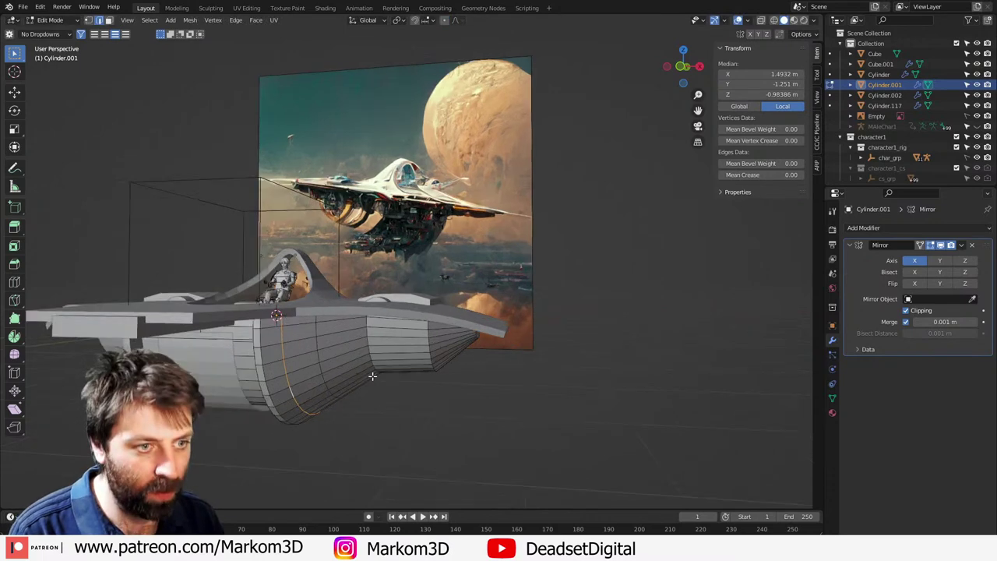
pyautogui.scroll(2, 373, 376)
pyautogui.moveTo(354, 379); pyautogui.dragTo(391, 311, button='middle')
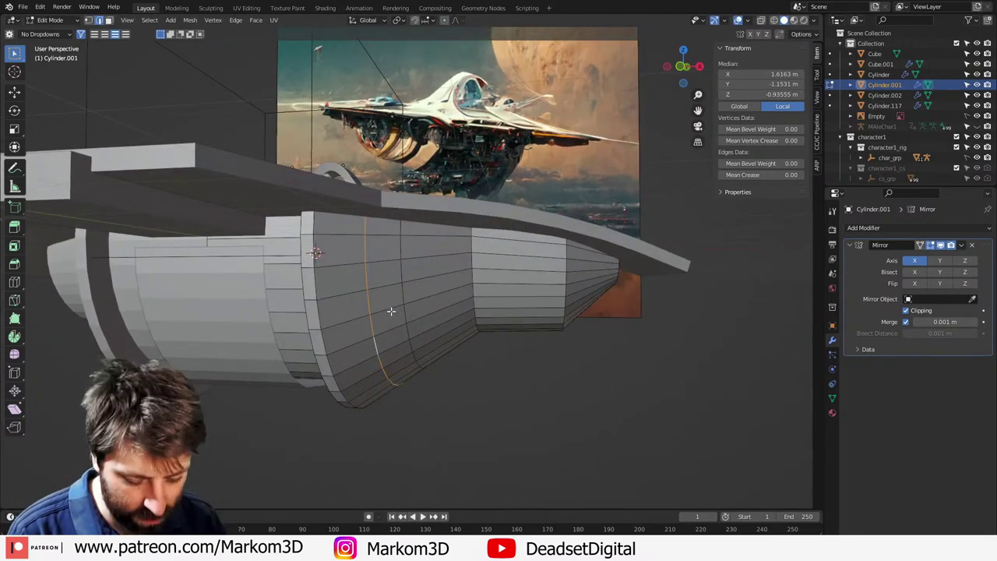
pyautogui.press('g')
pyautogui.press('g')
pyautogui.click(397, 334)
pyautogui.press('3')
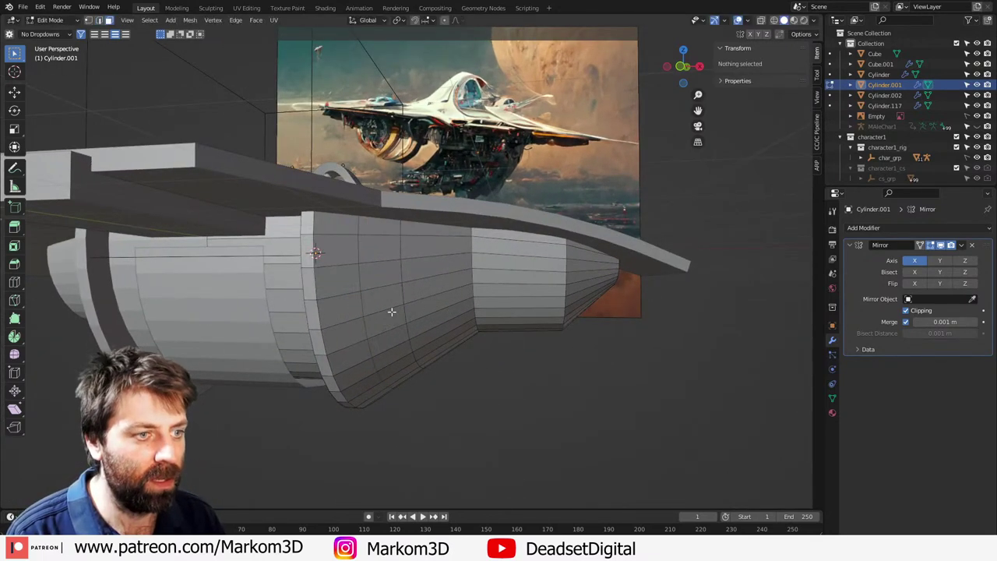
pyautogui.keyDown('alt'); pyautogui.click(392, 312); pyautogui.keyUp('alt')
# Step: Try to extrude the selected face ring in place, shrink it inwards and shift it along X
pyautogui.press('e')
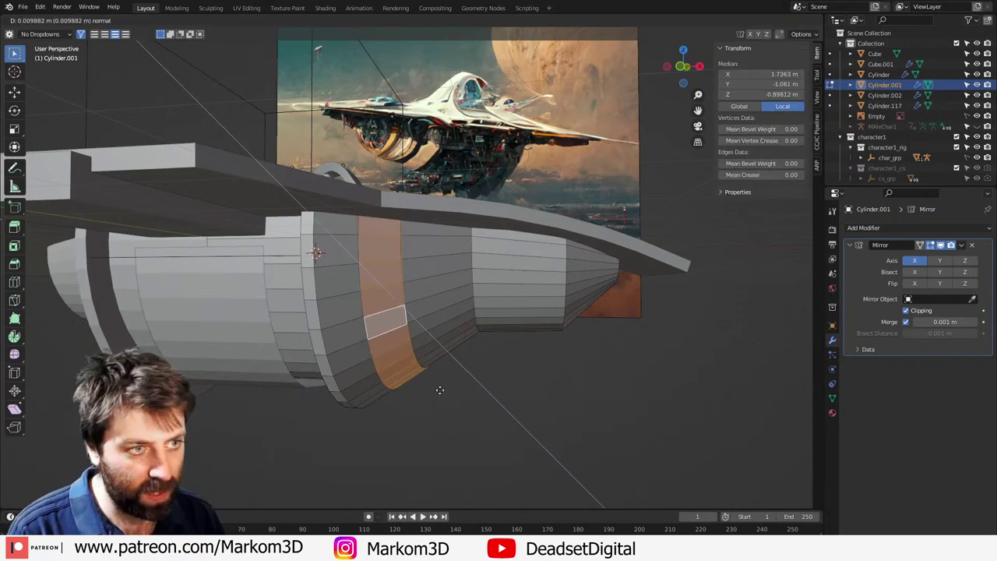
pyautogui.rightClick(437, 386)
pyautogui.hotkey('alt', 's')
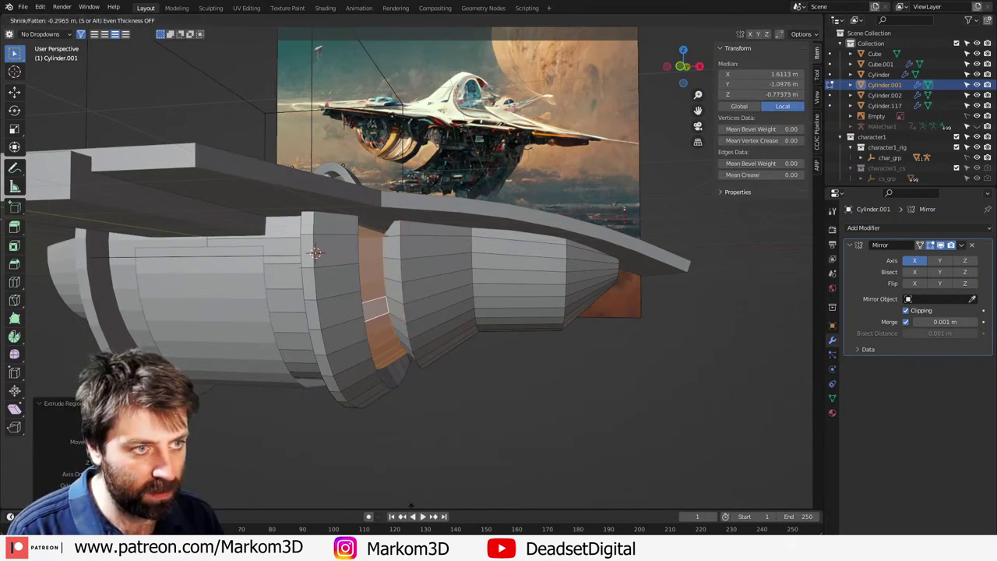
pyautogui.click(417, 446)
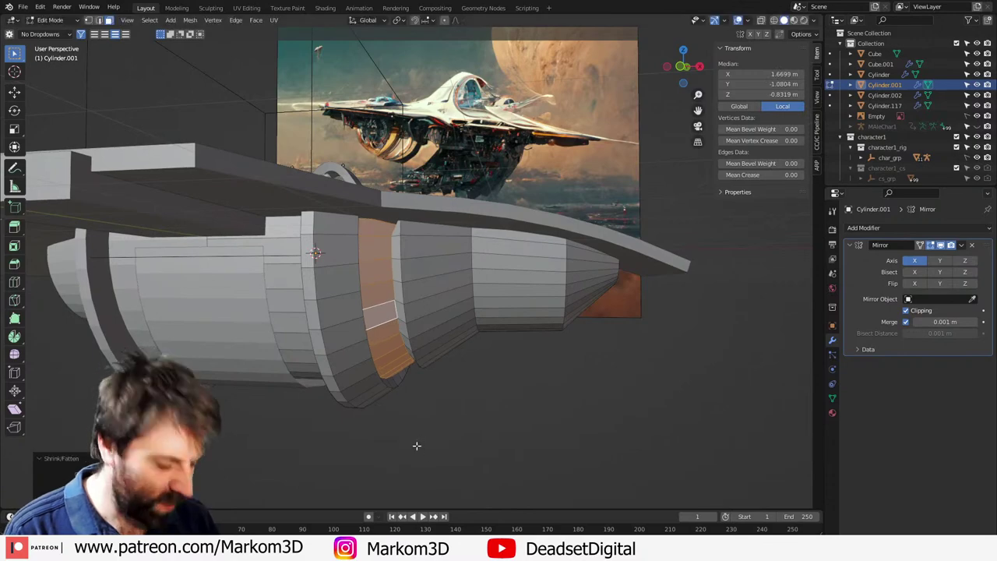
pyautogui.press('KP_1')
pyautogui.scroll(3, 420, 445)
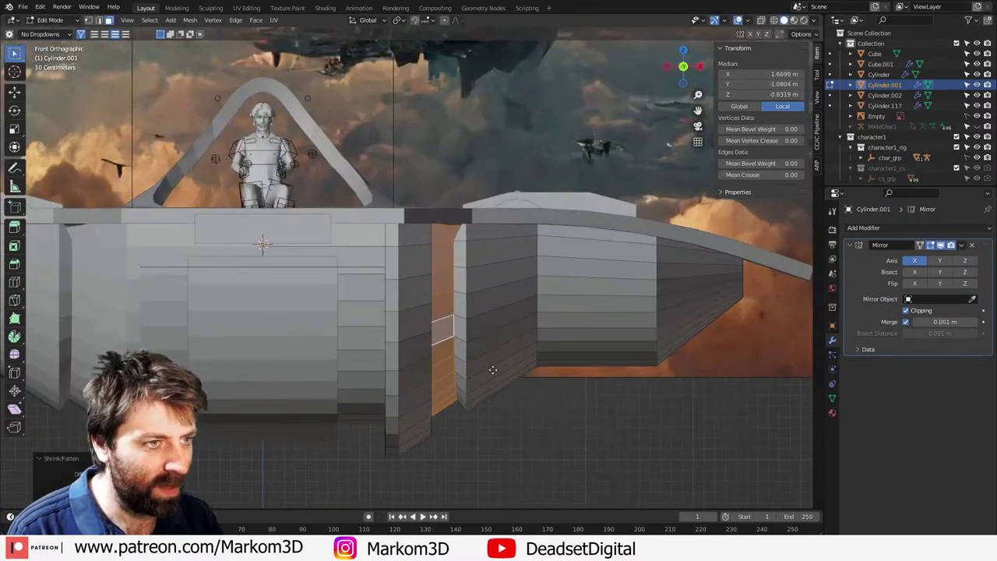
pyautogui.press('g')
pyautogui.press('x')
pyautogui.click(571, 359)
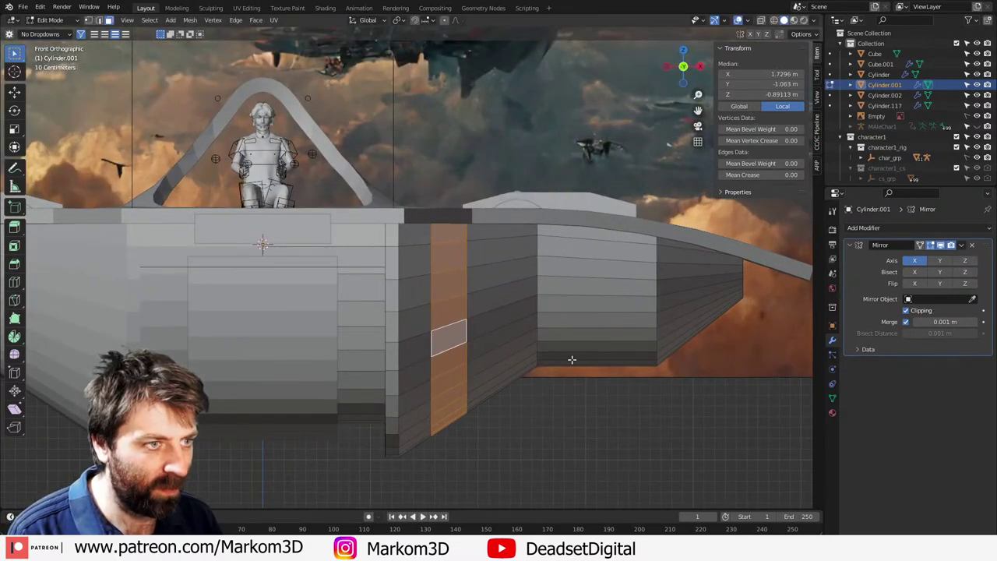
# Step: Extrude the face ring in place and scale it inwards on Y and Z only, forming a groove around the hull
pyautogui.press('e')
pyautogui.rightClick(480, 384)
pyautogui.press('s')
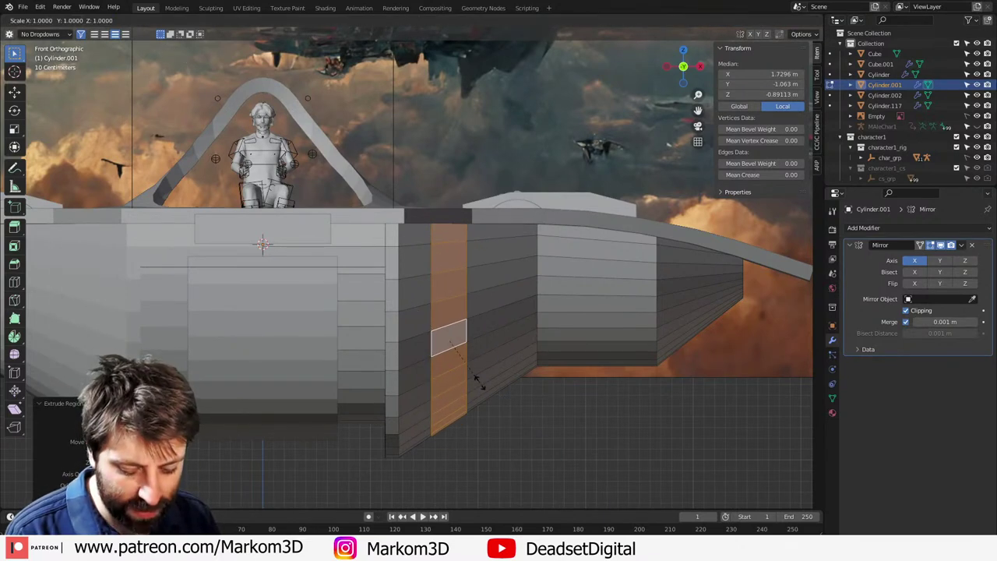
pyautogui.press('x')
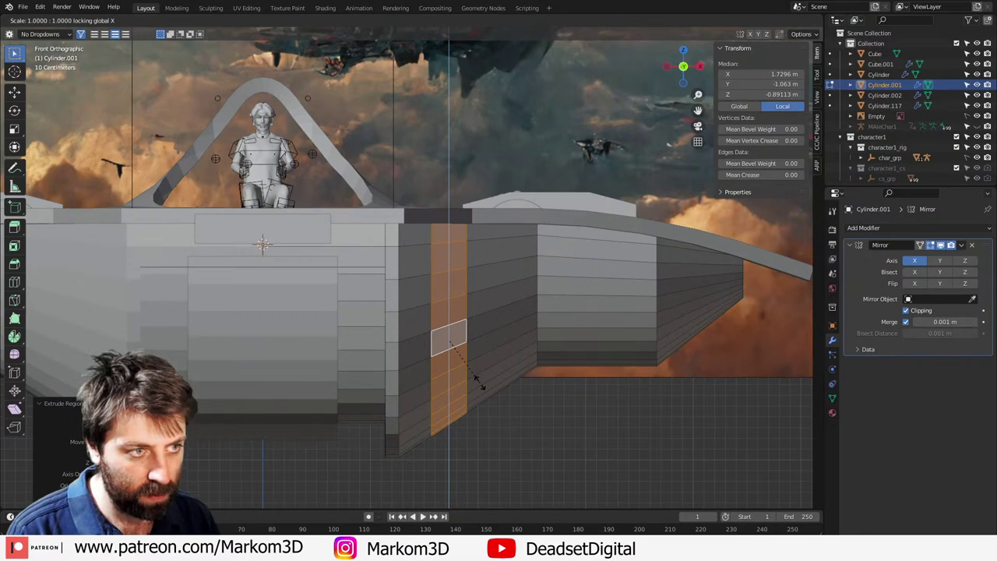
pyautogui.click(483, 341)
# Step: Raise the recessed ring by about 0.38 m in the side view so its upper ends sit level with the hull's top
pyautogui.press('KP_3')
pyautogui.press('z')
pyautogui.click(420, 349)
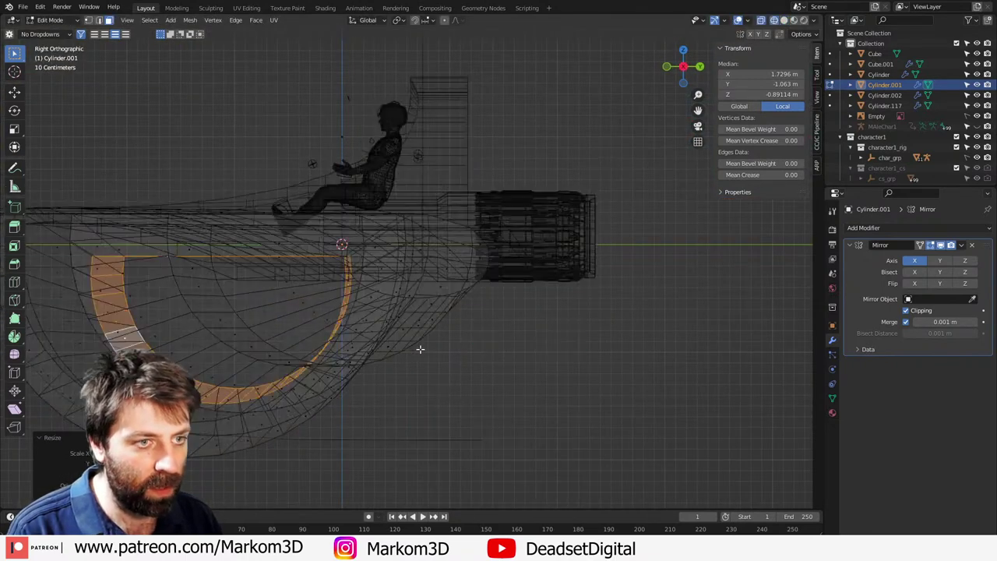
pyautogui.press('g')
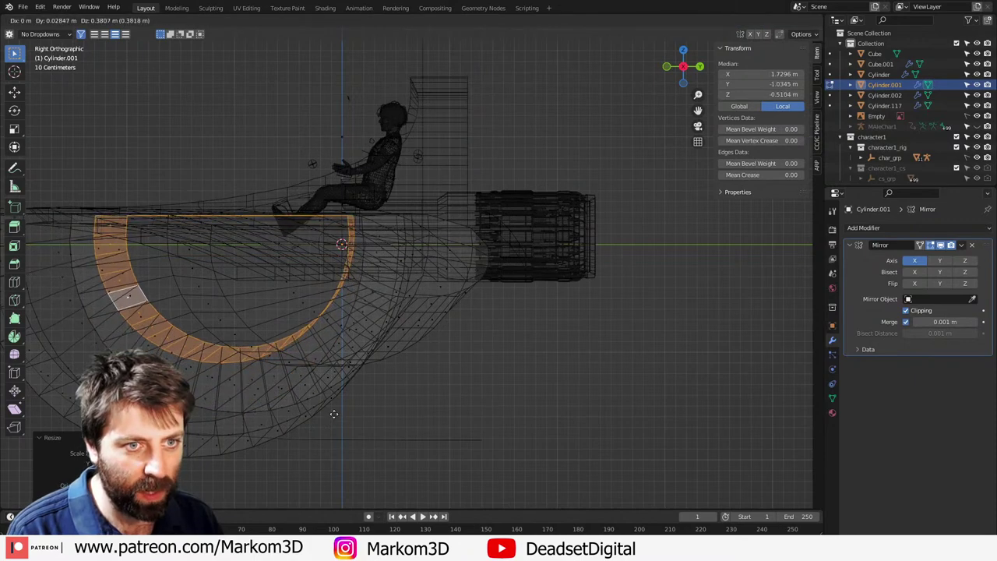
pyautogui.click(333, 416)
pyautogui.press('z')
pyautogui.click(389, 415)
pyautogui.press('Tab')
pyautogui.moveTo(408, 426)
pyautogui.mouseDown(button='middle')
pyautogui.moveTo(548, 418)
pyautogui.moveTo(491, 436)
pyautogui.moveTo(440, 437)
pyautogui.mouseUp(button='middle')
# Step: Select the entire connected underside hull mesh and merge its vertices by distance
pyautogui.press('Tab')
pyautogui.press('2')
pyautogui.scroll(1, 463, 347)
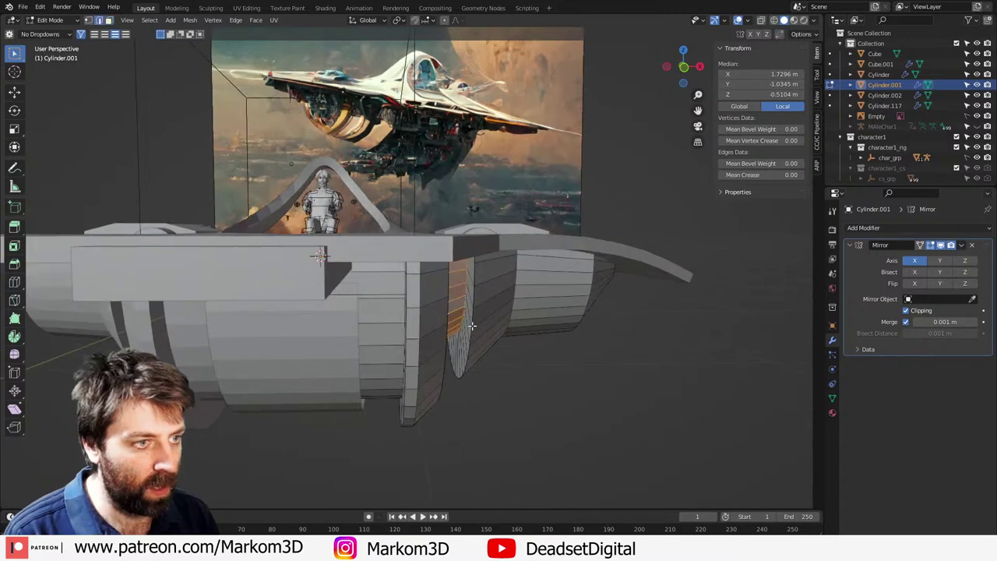
pyautogui.keyDown('alt'); pyautogui.click(472, 324); pyautogui.keyUp('alt')
pyautogui.moveTo(556, 472); pyautogui.dragTo(550, 475, button='middle')
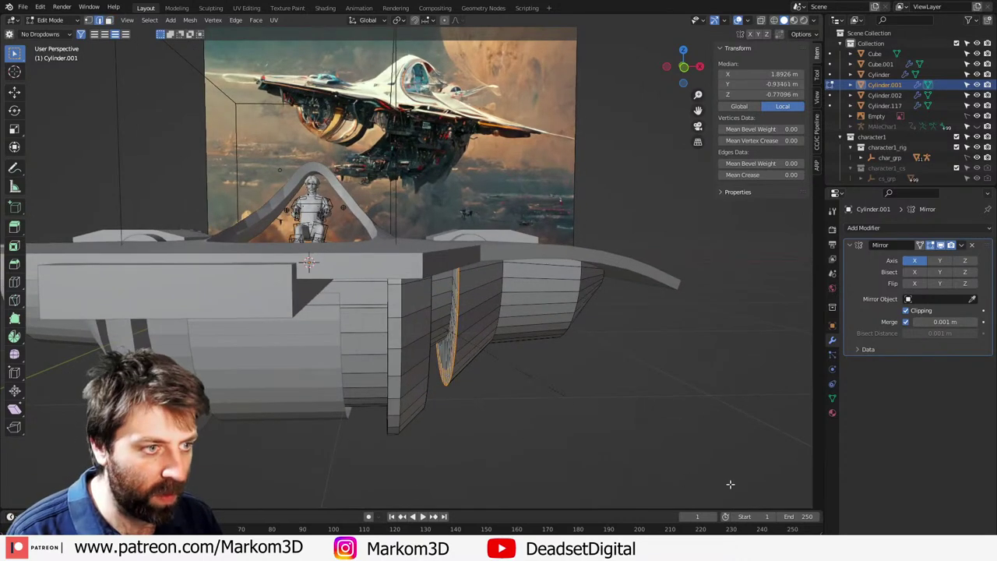
pyautogui.hotkey('ctrl', 'l')
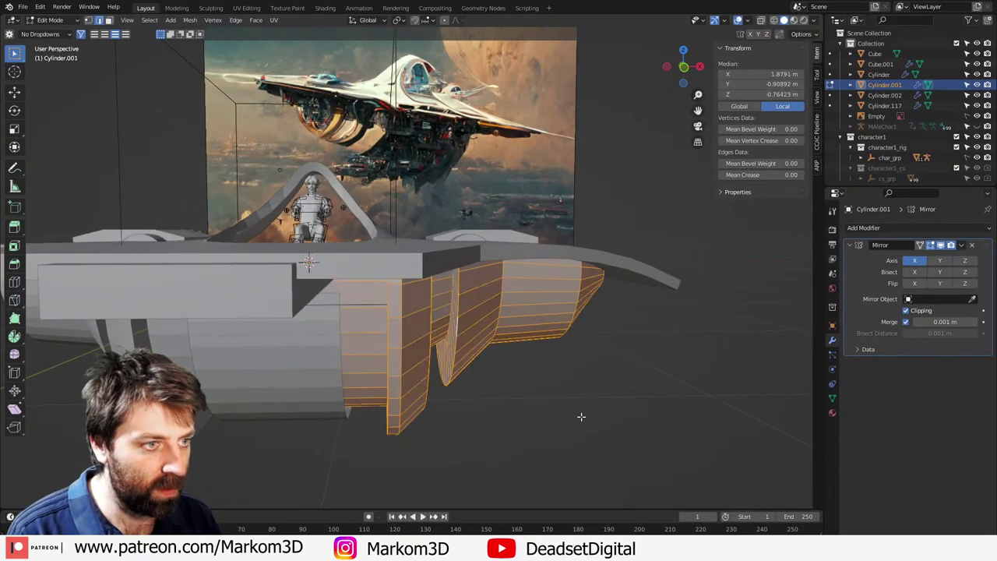
pyautogui.press('m')
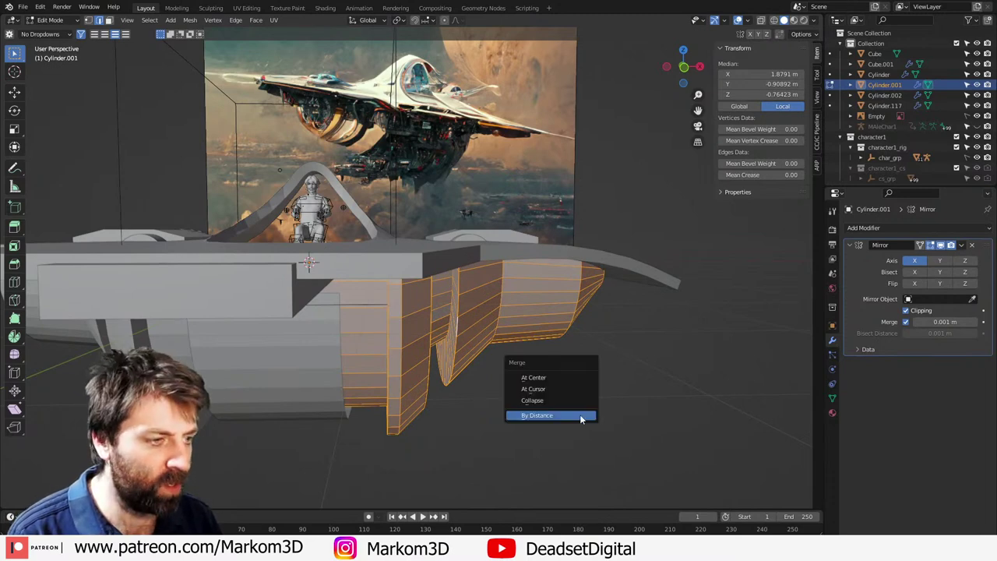
pyautogui.click(580, 416)
# Step: Bevel the edge loop on the groove's outer rim with a 0.141 m offset, and select the bevel's outer edge loop
pyautogui.keyDown('alt'); pyautogui.click(460, 331); pyautogui.keyUp('alt')
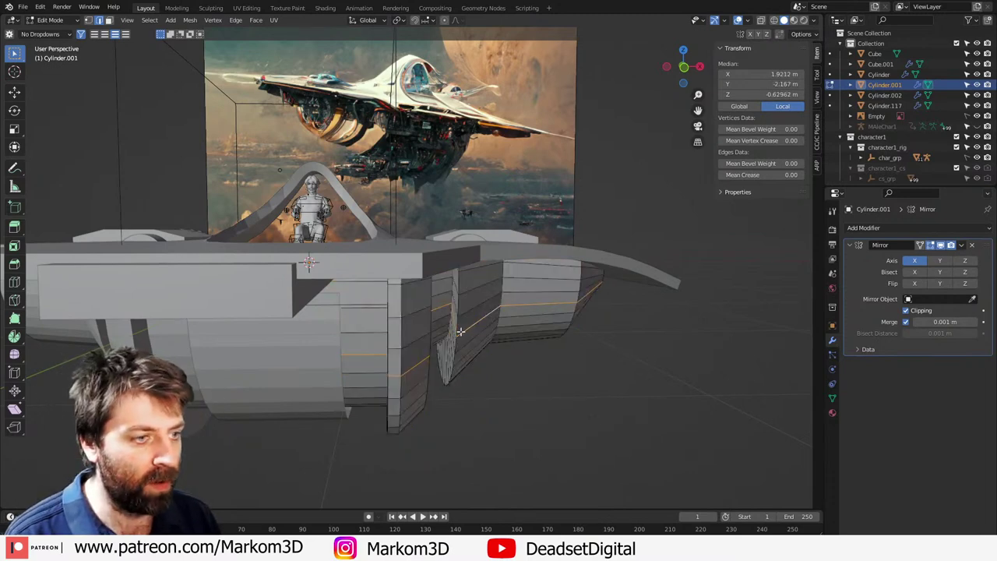
pyautogui.keyDown('alt'); pyautogui.click(454, 318); pyautogui.keyUp('alt')
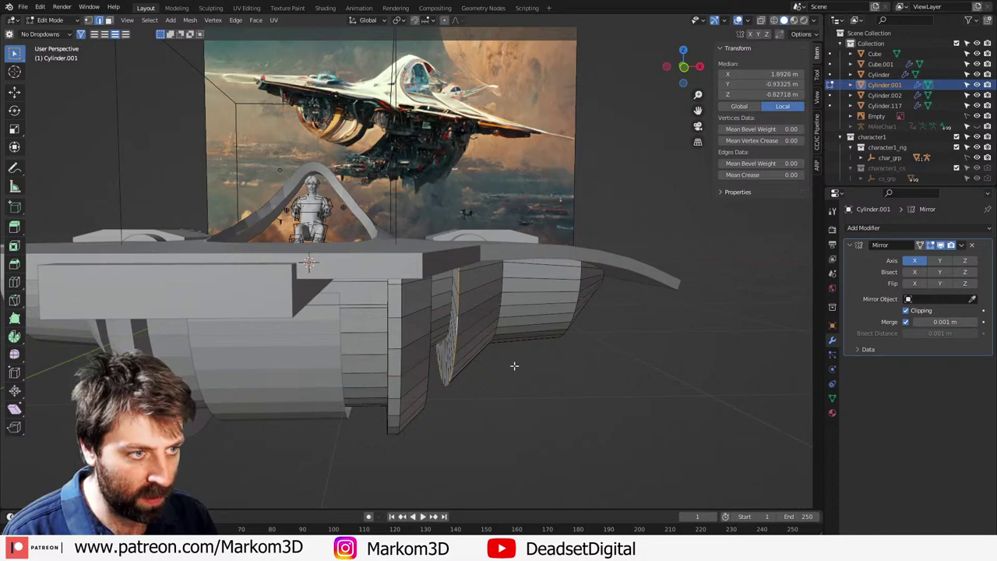
pyautogui.hotkey('ctrl', 'b')
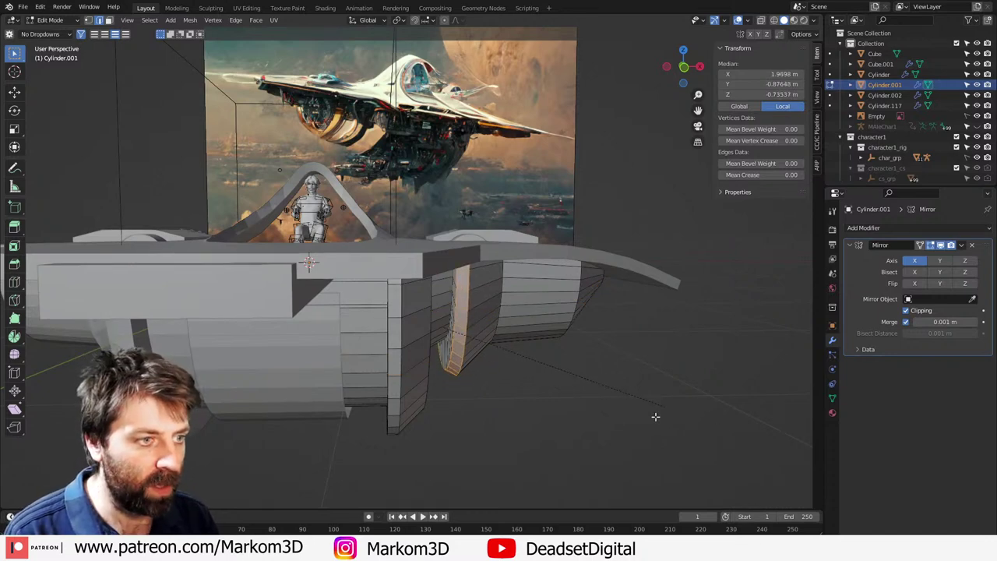
pyautogui.click(628, 417)
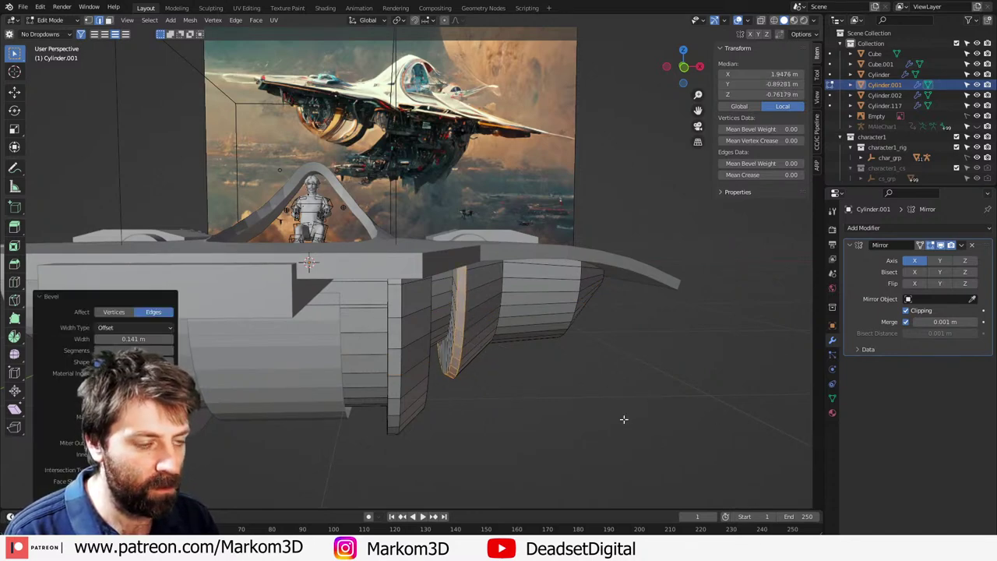
pyautogui.moveTo(623, 419); pyautogui.dragTo(376, 376, button='middle')
pyautogui.keyDown('alt'); pyautogui.click(408, 382); pyautogui.keyUp('alt')
pyautogui.keyDown('alt'); pyautogui.click(391, 365); pyautogui.keyUp('alt')
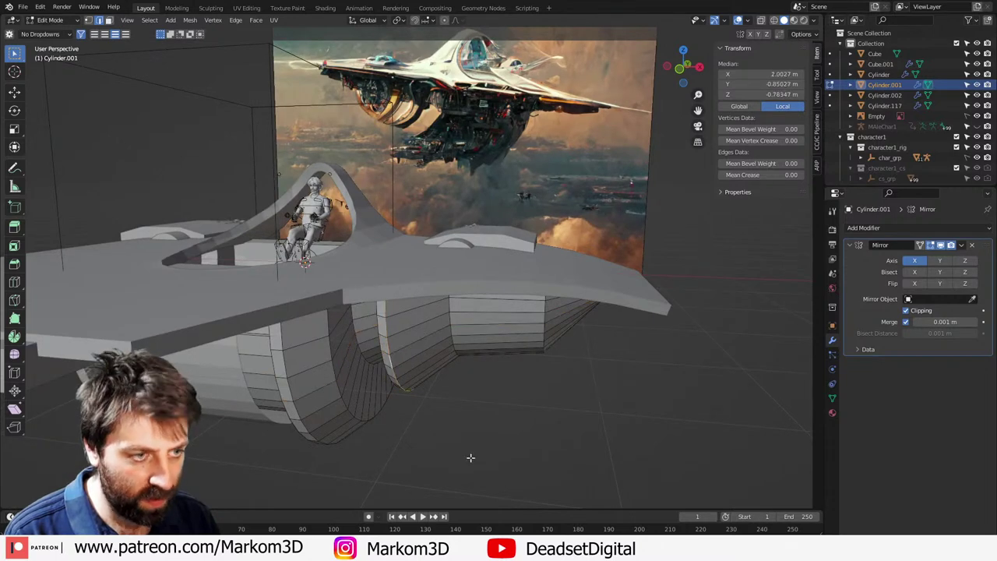
# Step: Try sliding the bevel's outer edge loop outwards and check its position in a wireframe top view
pyautogui.press('g')
pyautogui.press('g')
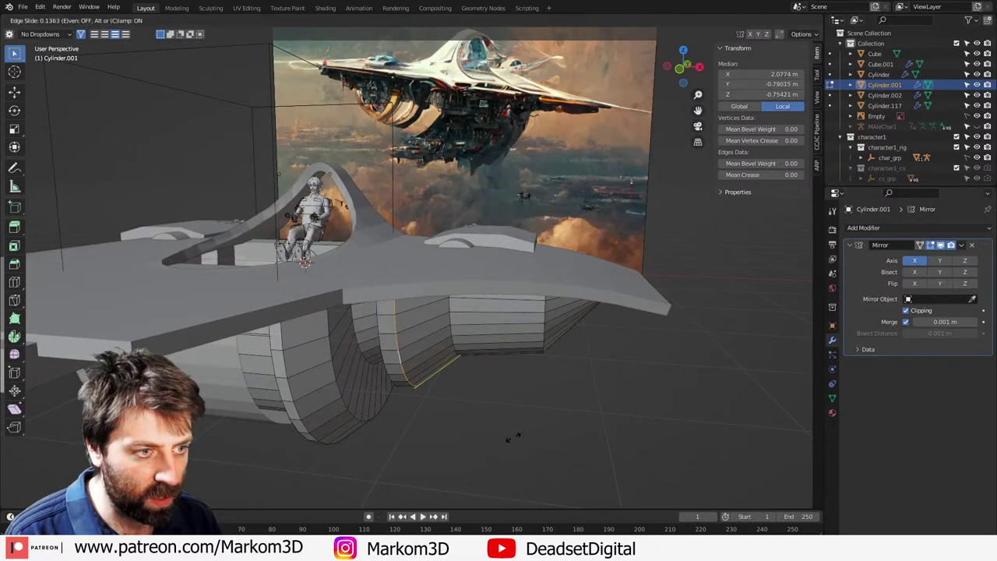
pyautogui.click(508, 438)
pyautogui.press('KP_7')
pyautogui.press('z')
pyautogui.click(468, 442)
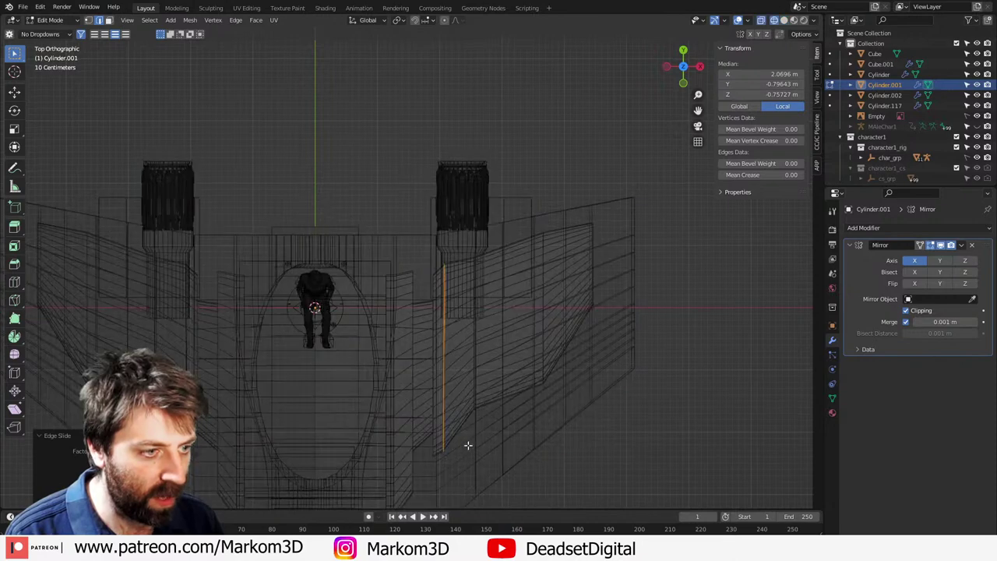
pyautogui.scroll(2, 467, 444)
pyautogui.keyDown('shift'); pyautogui.moveTo(467, 445); pyautogui.dragTo(493, 342, button='middle'); pyautogui.keyUp('shift')
pyautogui.click(493, 341)
pyautogui.scroll(4, 494, 351)
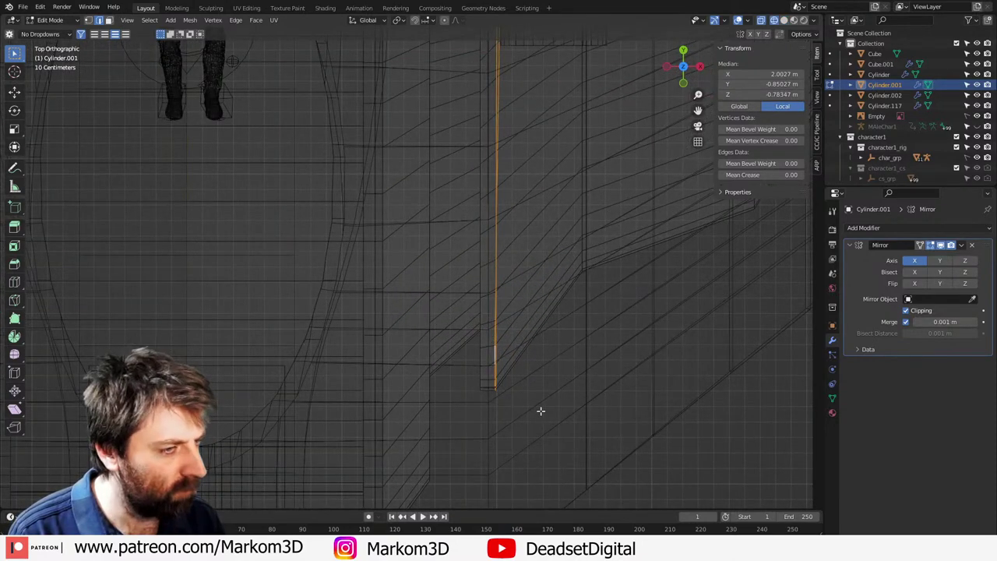
# Step: Slide the bevel's outer edge loop outwards in the front view to a median X of about 2.13 m
pyautogui.hotkey('shift', 'z')
pyautogui.press('KP_1')
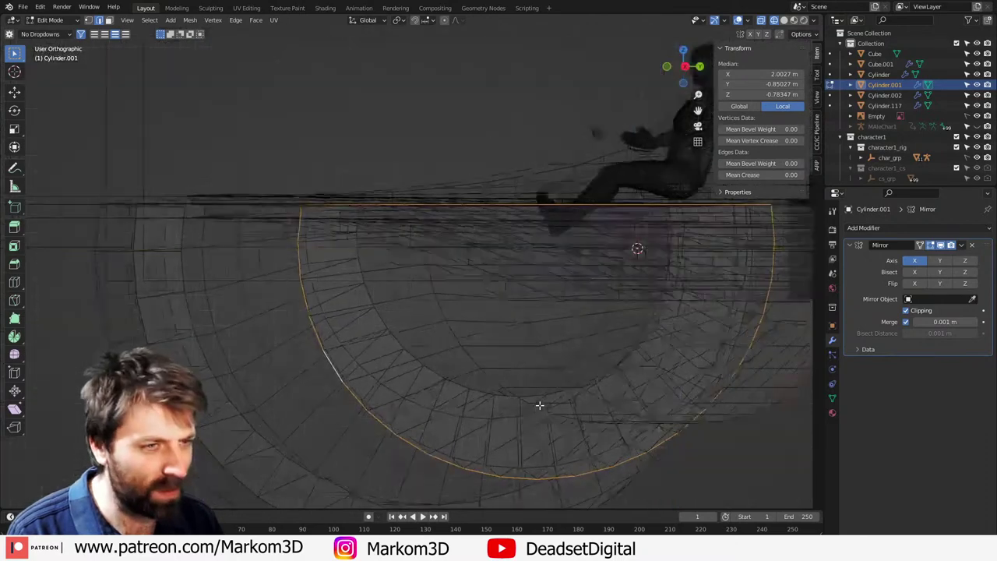
pyautogui.press('g')
pyautogui.press('g')
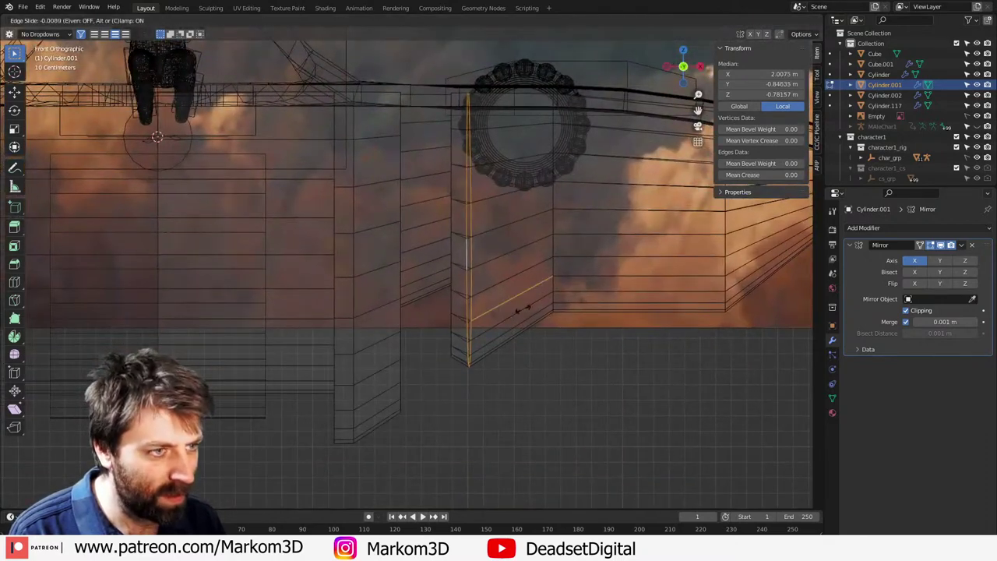
pyautogui.click(628, 268)
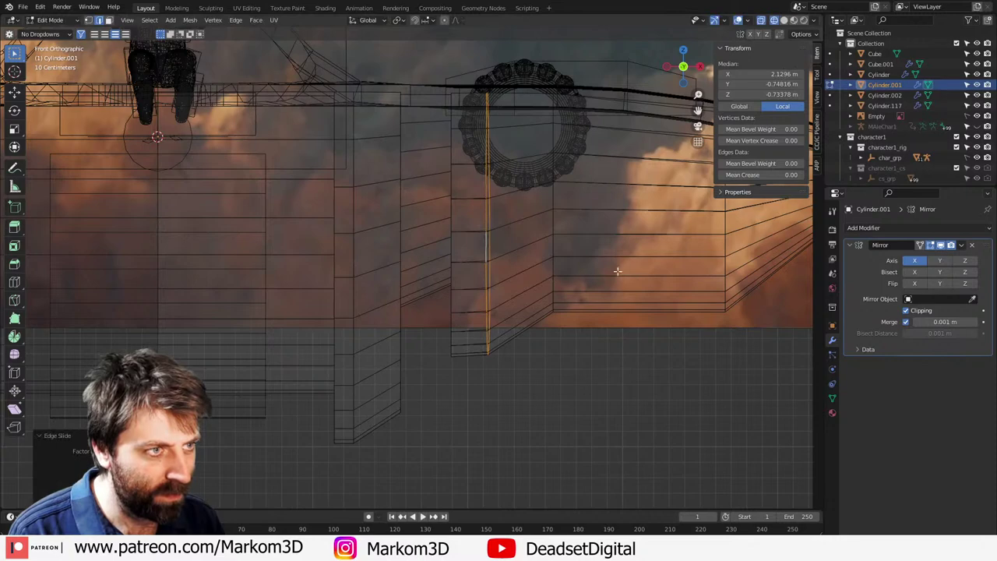
# Step: Scale the edge loop up slightly along Y in the top view, and inspect the raised band from below
pyautogui.moveTo(628, 268); pyautogui.dragTo(527, 366, button='middle')
pyautogui.press('KP_7')
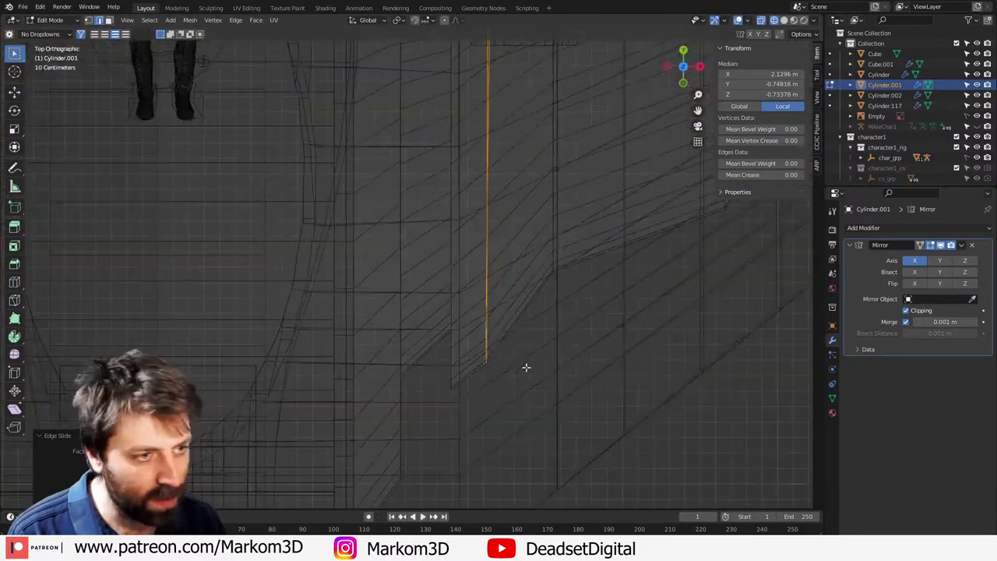
pyautogui.press('s')
pyautogui.press('y')
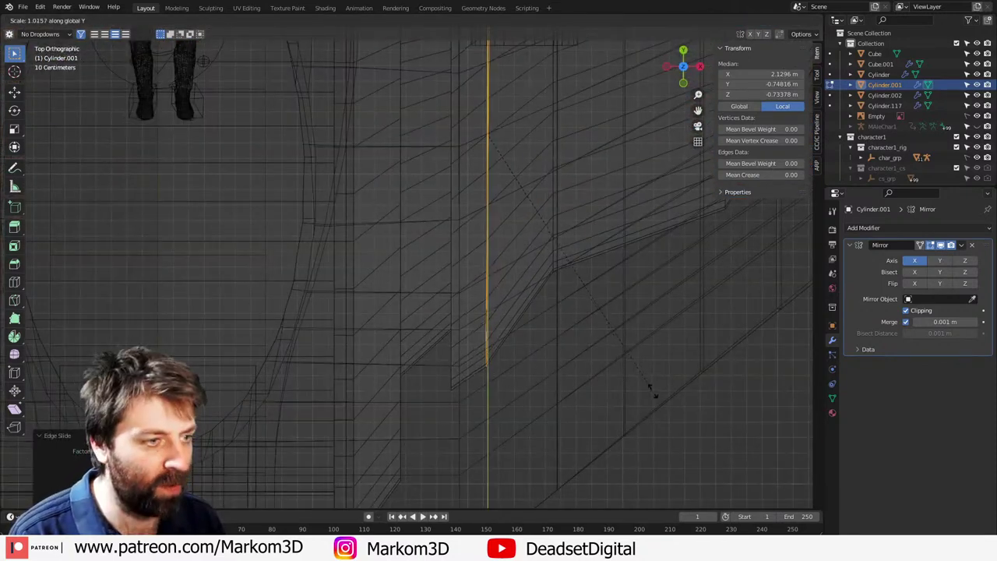
pyautogui.click(676, 401)
pyautogui.moveTo(678, 405); pyautogui.dragTo(525, 334, button='middle')
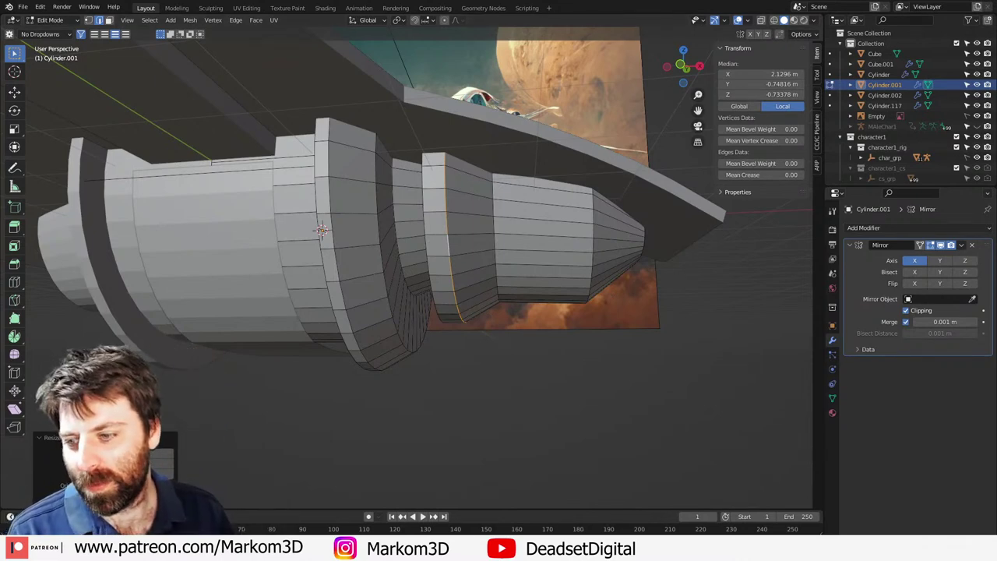
# Step: Switch to Discord and look at the Midjourney general-16 channel
pyautogui.press('super')
pyautogui.write('dis')
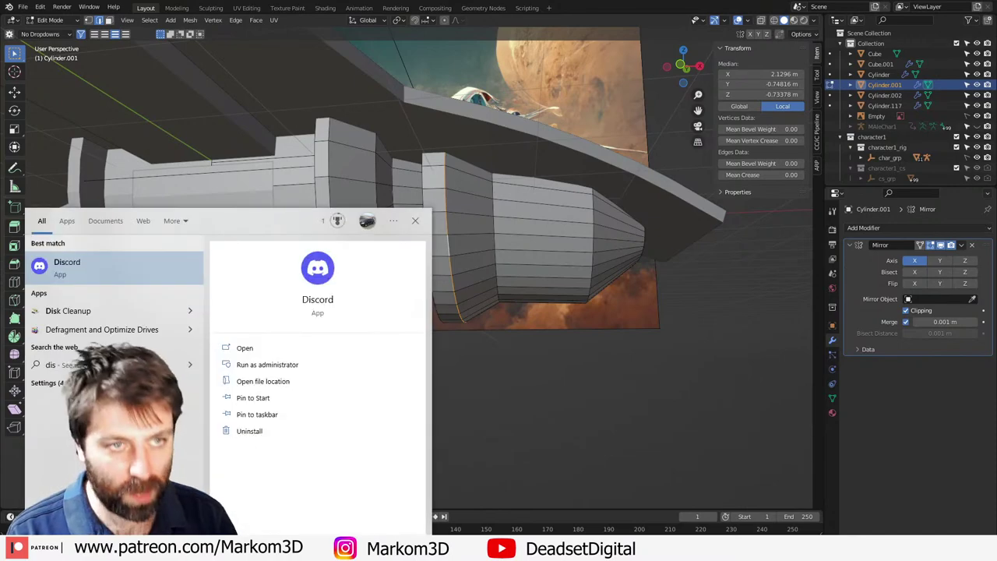
pyautogui.press('Return')
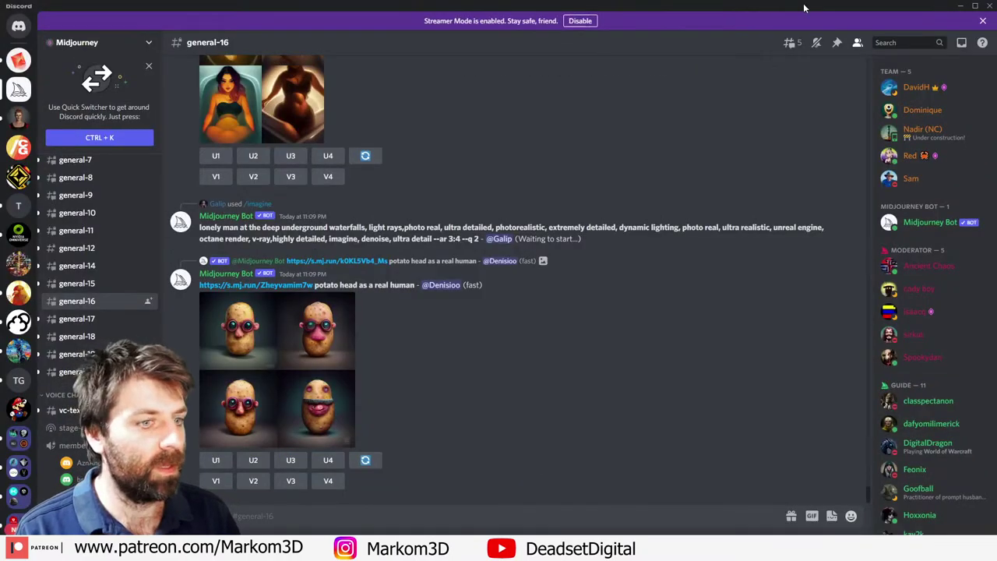
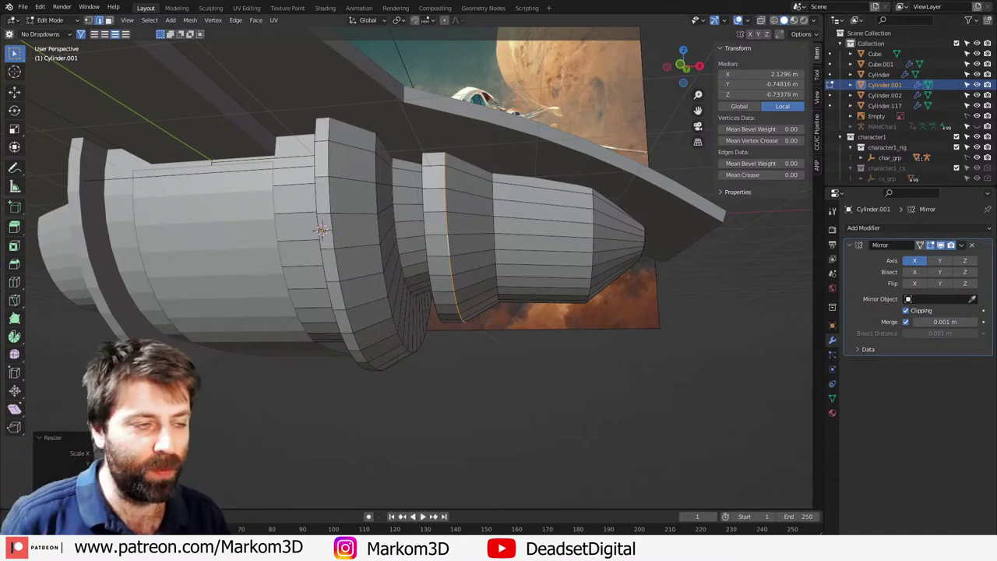
# Step: Exit Edit Mode on the underside hull, and hide the central Cylinder.002 strip beneath it
pyautogui.moveTo(511, 360); pyautogui.dragTo(527, 285, button='middle')
pyautogui.press('Tab')
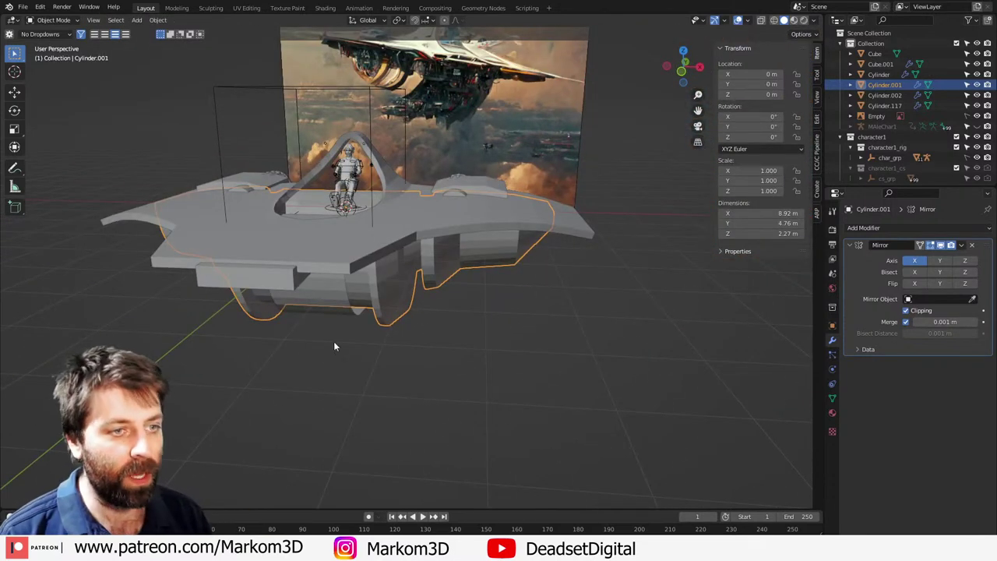
pyautogui.moveTo(334, 346); pyautogui.dragTo(371, 222, button='middle')
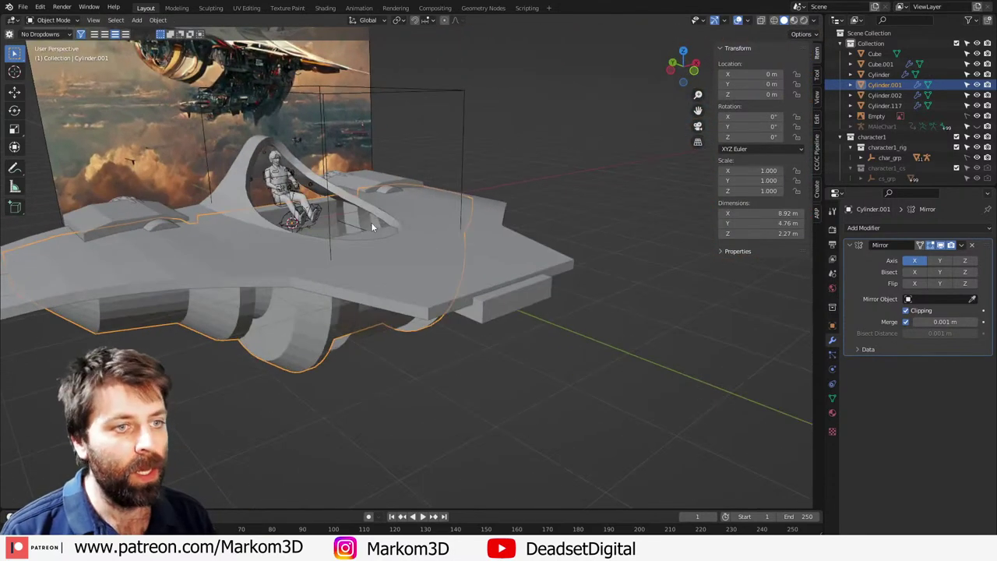
pyautogui.moveTo(433, 350); pyautogui.dragTo(348, 274, button='middle')
pyautogui.click(347, 273)
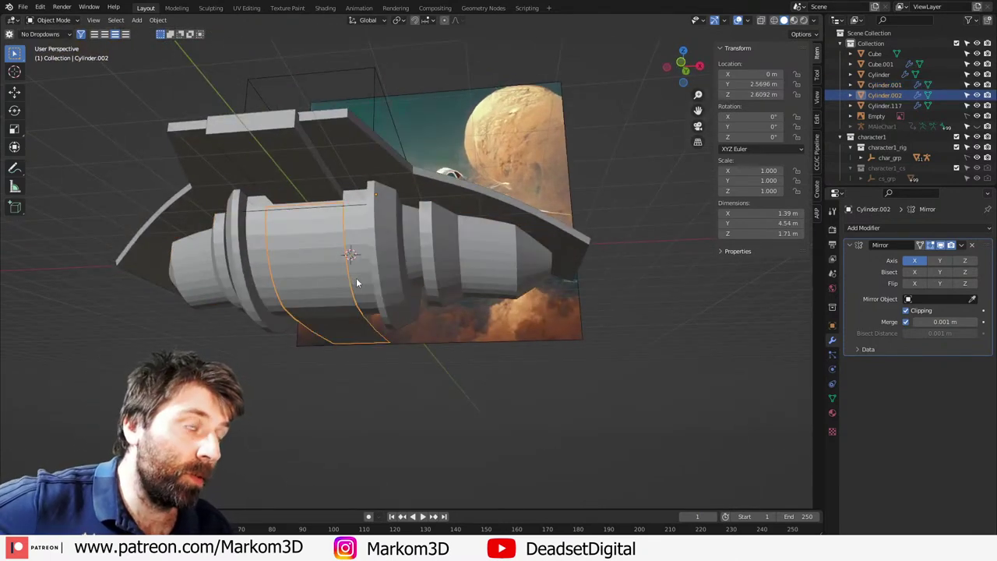
pyautogui.moveTo(367, 270); pyautogui.dragTo(382, 282, button='middle')
pyautogui.press('h')
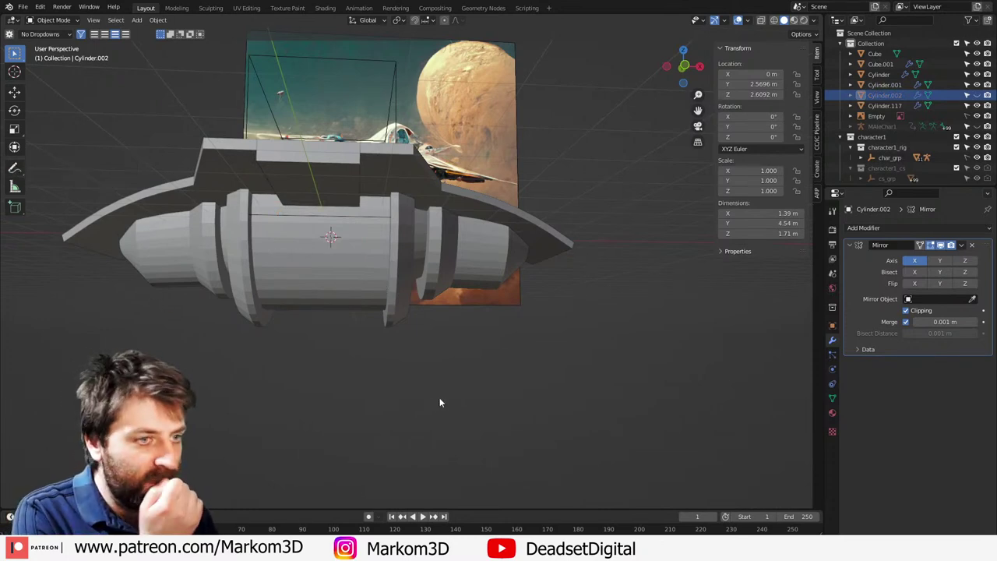
# Step: Add a Bezier curve at the origin and move it straight down along Z to about -3.39 m, below the hull
pyautogui.moveTo(359, 318); pyautogui.dragTo(358, 323, button='middle')
pyautogui.hotkey('shift', 'a')
pyautogui.moveTo(354, 336)
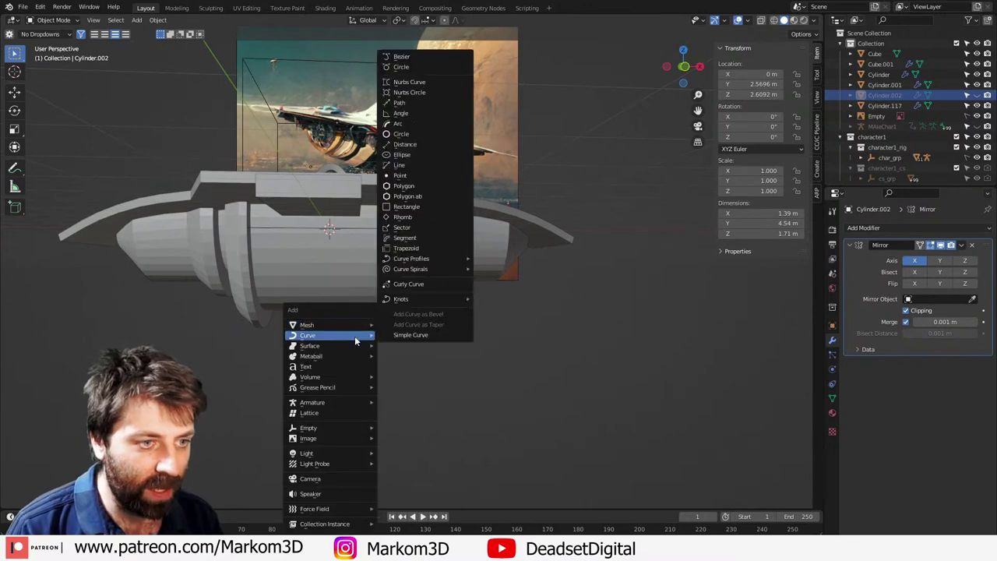
pyautogui.press('Escape')
pyautogui.hotkey('shift', 'a')
pyautogui.moveTo(331, 278)
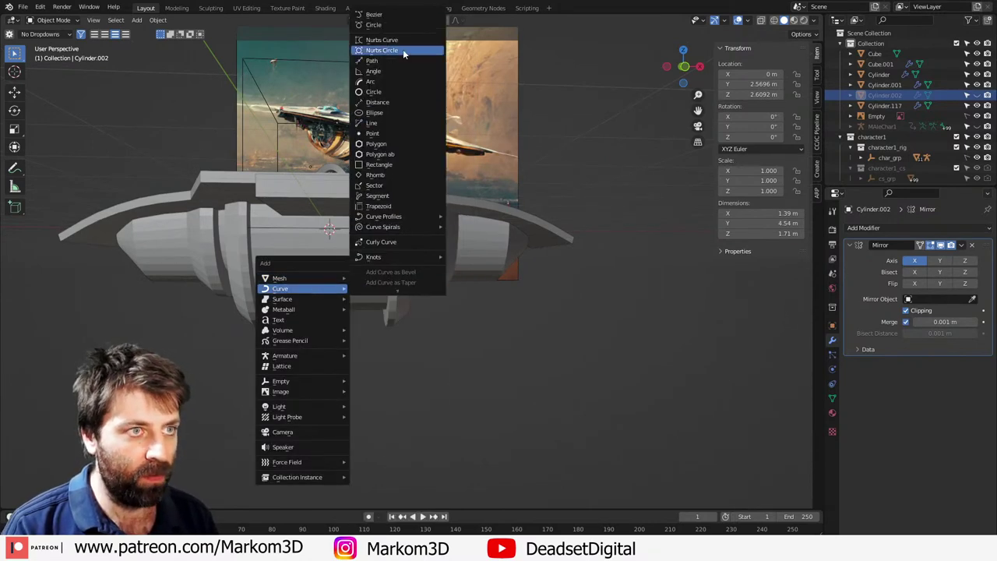
pyautogui.click(373, 14)
pyautogui.press('g')
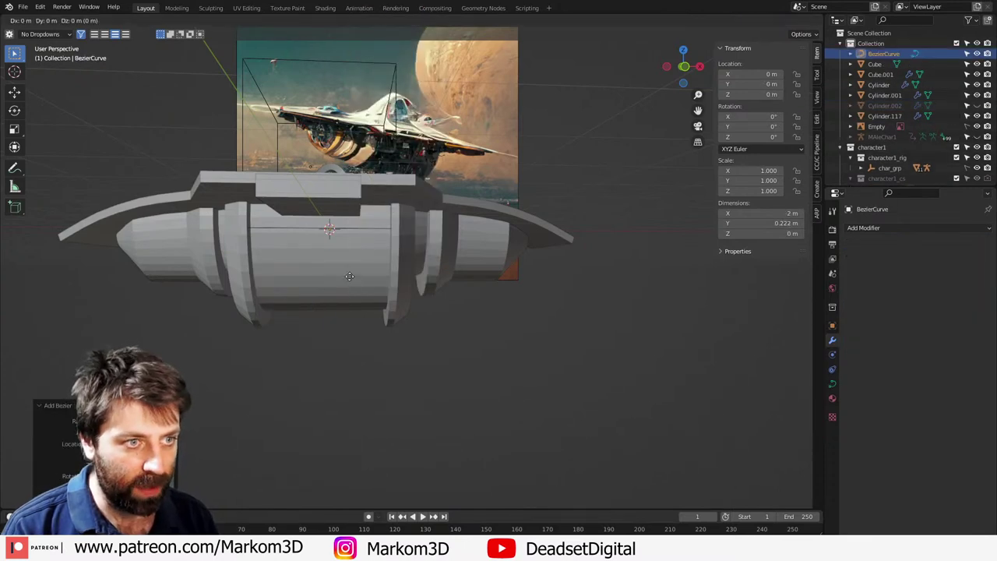
pyautogui.press('z')
pyautogui.click(362, 428)
# Step: Delete all control points of the Bezier curve in Edit Mode
pyautogui.press('Tab')
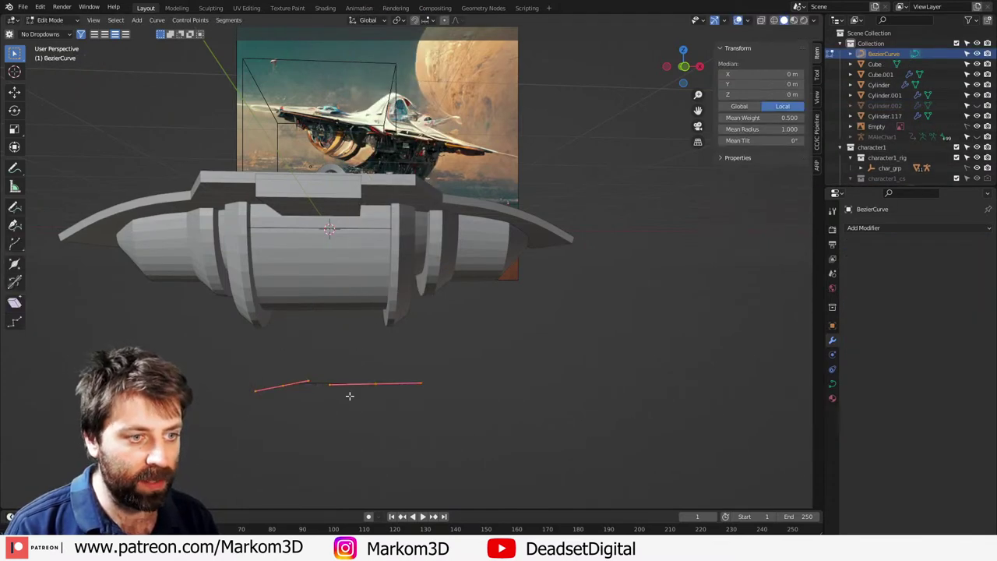
pyautogui.press('x')
pyautogui.click(349, 396)
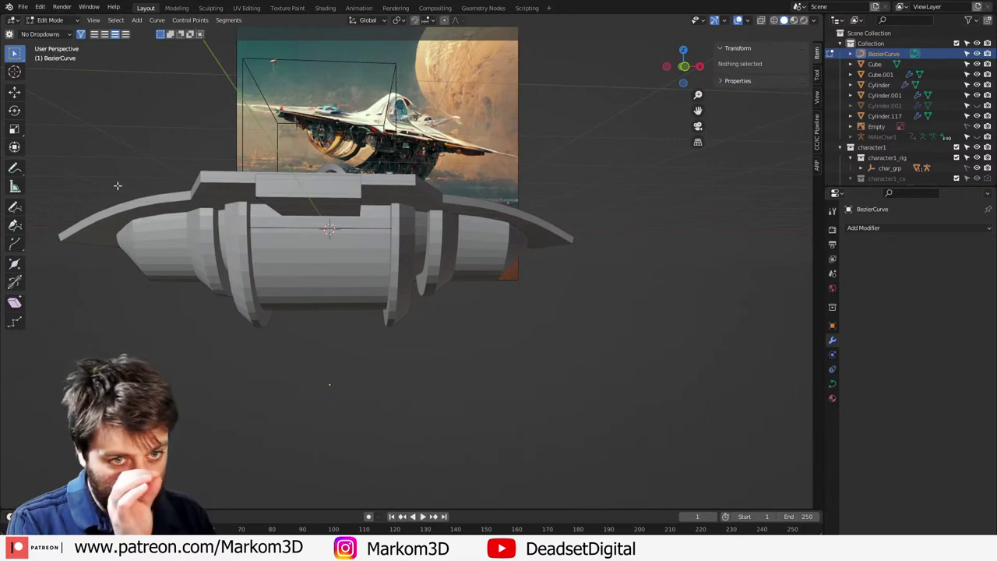
# Step: Activate the curve Draw tool with Surface depth and an offset of 0.10
pyautogui.click(14, 207)
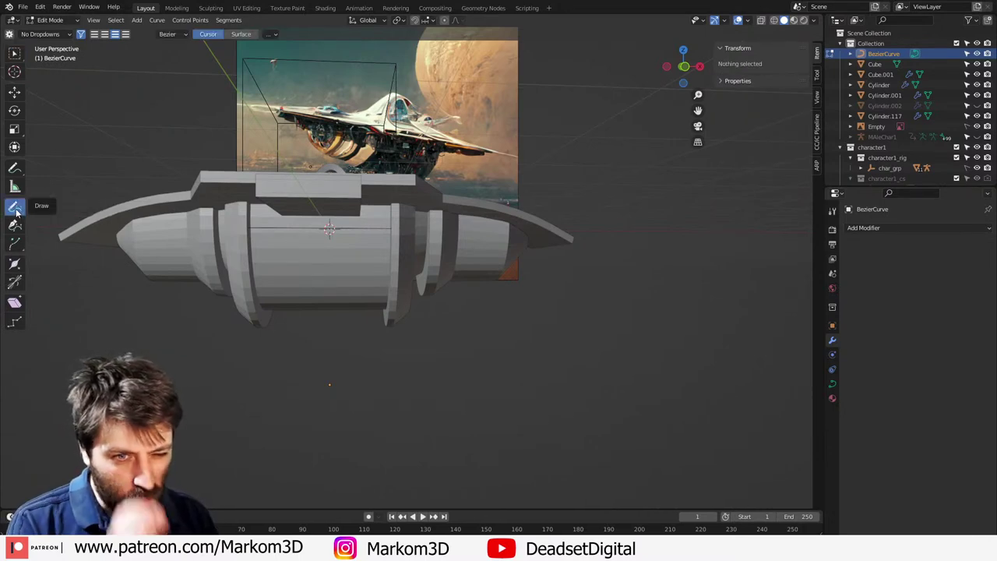
pyautogui.click(831, 211)
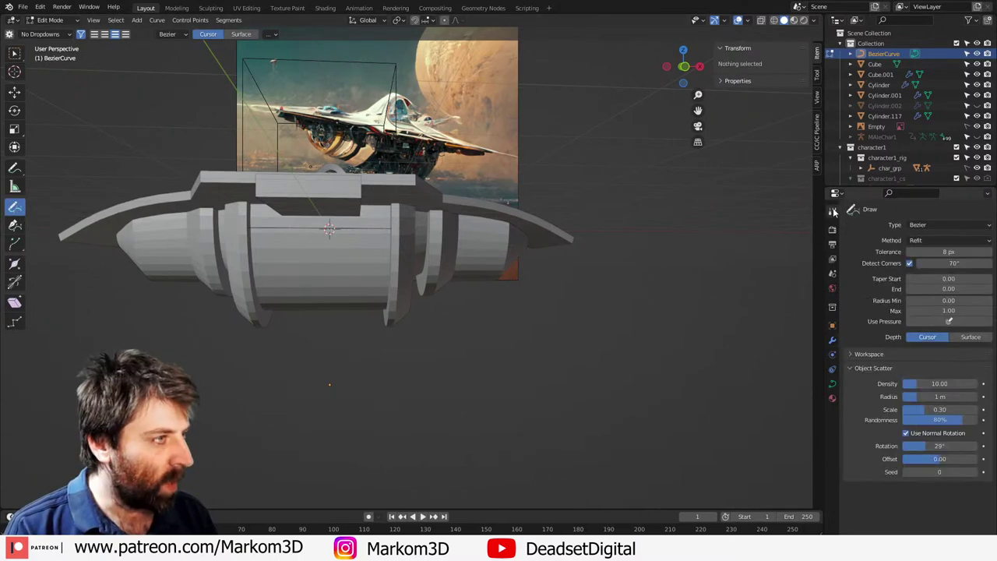
pyautogui.click(965, 338)
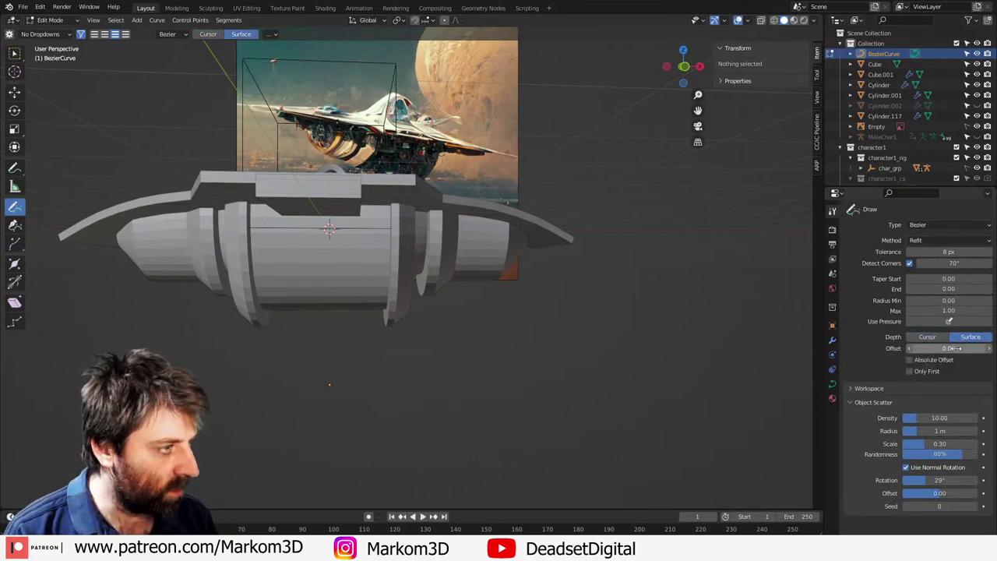
pyautogui.click(987, 349)
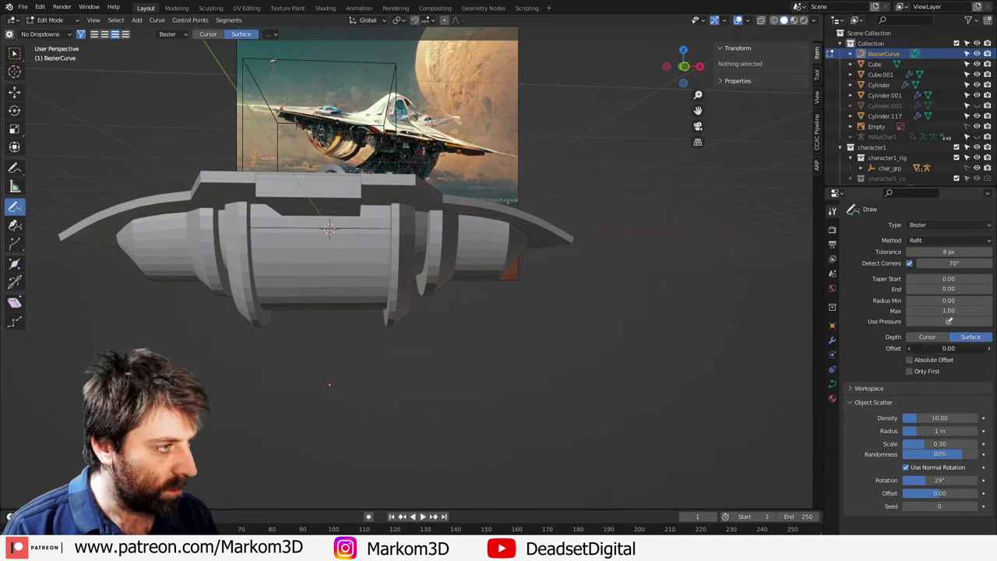
pyautogui.click(988, 349)
pyautogui.click(988, 348)
pyautogui.click(988, 349)
pyautogui.click(987, 349)
pyautogui.click(988, 349)
pyautogui.click(988, 348)
pyautogui.click(988, 349)
# Step: Try drawing a vertical curve stroke down the central hull cylinder, and undo it
pyautogui.moveTo(315, 310); pyautogui.dragTo(341, 224, button='middle')
pyautogui.moveTo(353, 315); pyautogui.dragTo(352, 317)
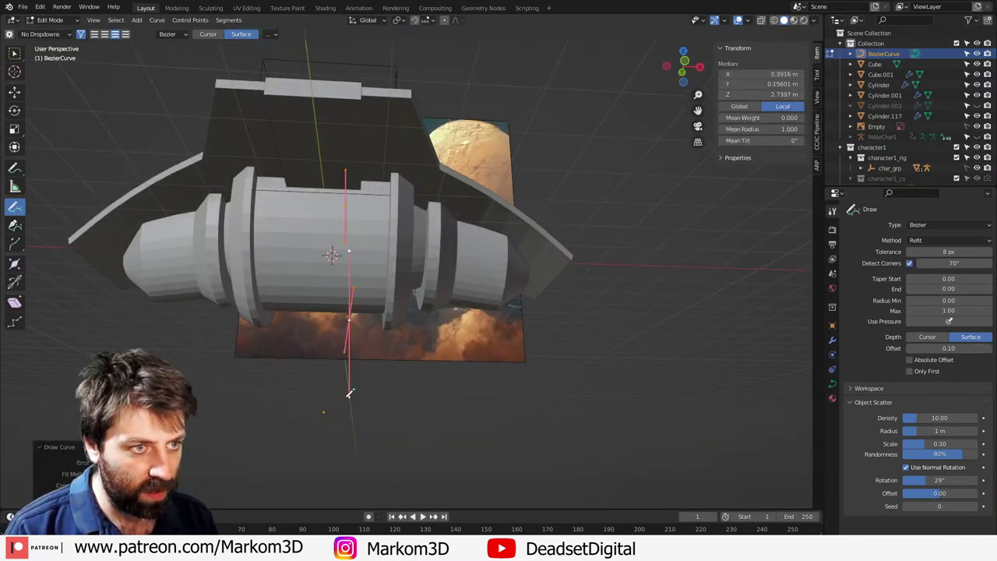
pyautogui.moveTo(349, 394); pyautogui.dragTo(430, 388, button='middle')
pyautogui.hotkey('ctrl', 'z')
# Step: Draw a curve stroke along the underside of the central hull cylinder, beside its large raised band
pyautogui.moveTo(429, 308)
pyautogui.mouseDown(button='middle')
pyautogui.moveTo(337, 311)
pyautogui.moveTo(326, 290)
pyautogui.moveTo(349, 226)
pyautogui.mouseUp(button='middle')
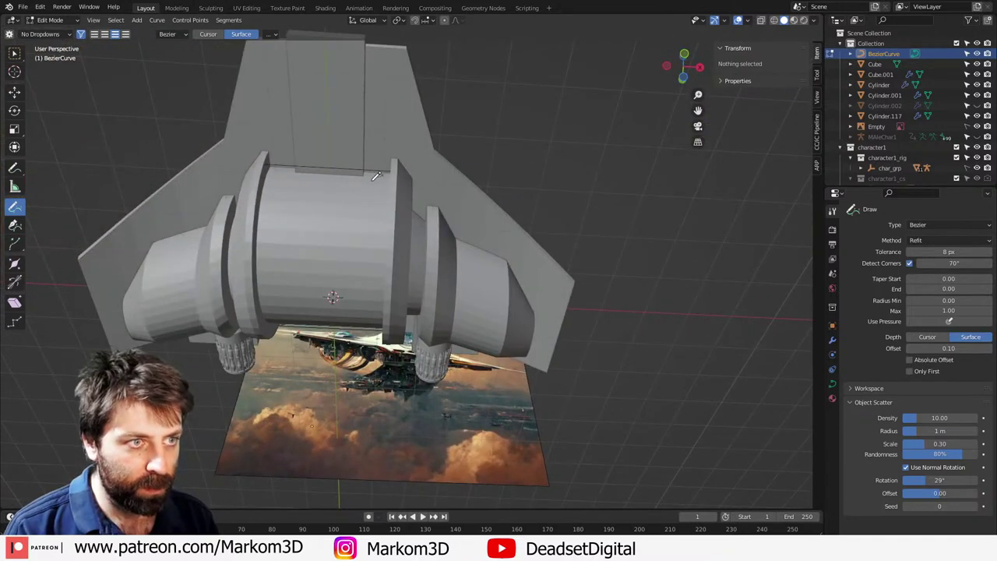
pyautogui.moveTo(355, 310); pyautogui.dragTo(355, 311)
pyautogui.moveTo(355, 312)
pyautogui.mouseDown(button='middle')
pyautogui.moveTo(493, 312)
pyautogui.moveTo(365, 368)
pyautogui.moveTo(200, 289)
pyautogui.moveTo(296, 343)
pyautogui.moveTo(231, 338)
pyautogui.moveTo(353, 364)
pyautogui.mouseUp(button='middle')
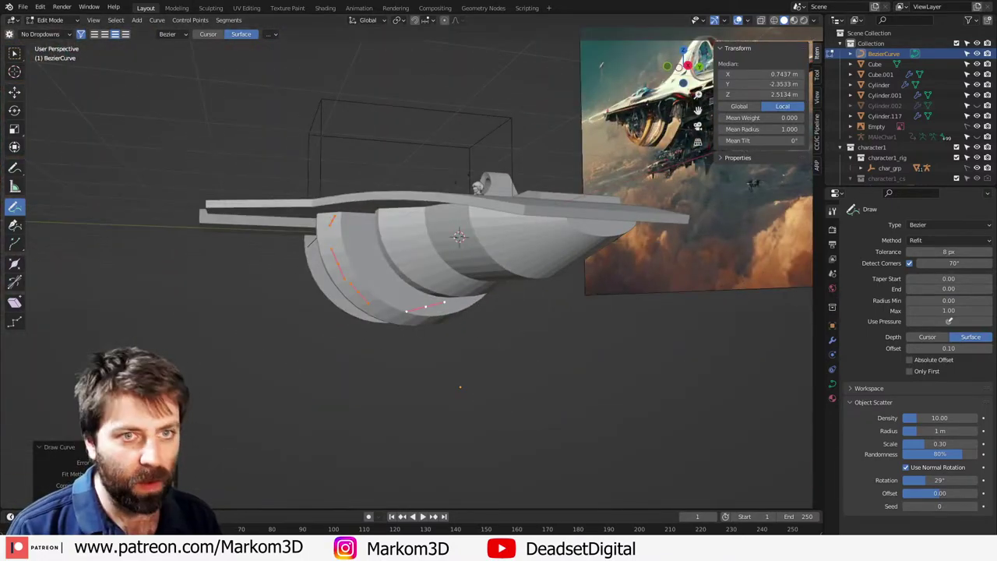
# Step: Move the curve's lower end point in the right side view to about Y -1.03 m and Z 1.48 m
pyautogui.click(14, 53)
pyautogui.click(422, 305)
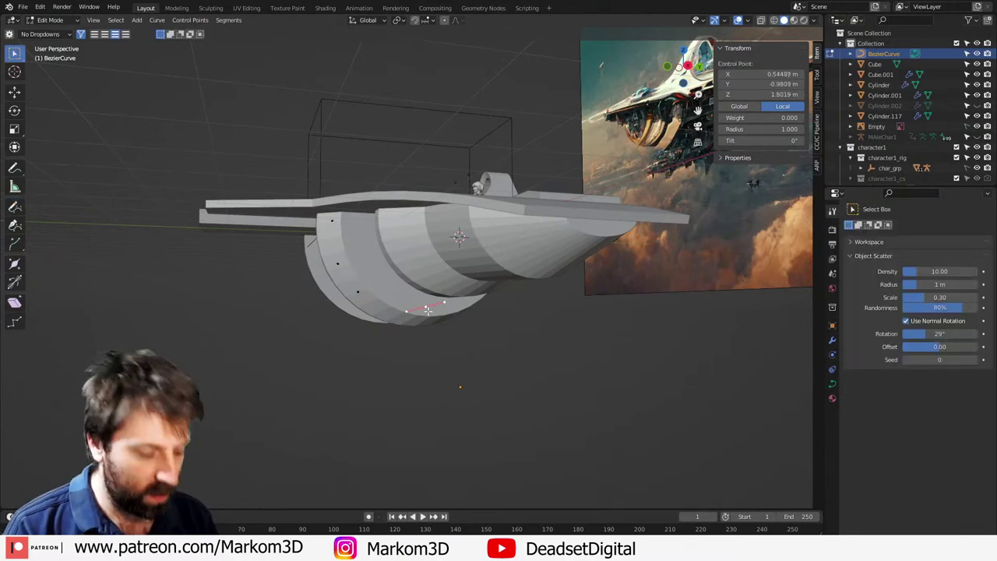
pyautogui.press('KP_3')
pyautogui.press('g')
pyautogui.click(422, 328)
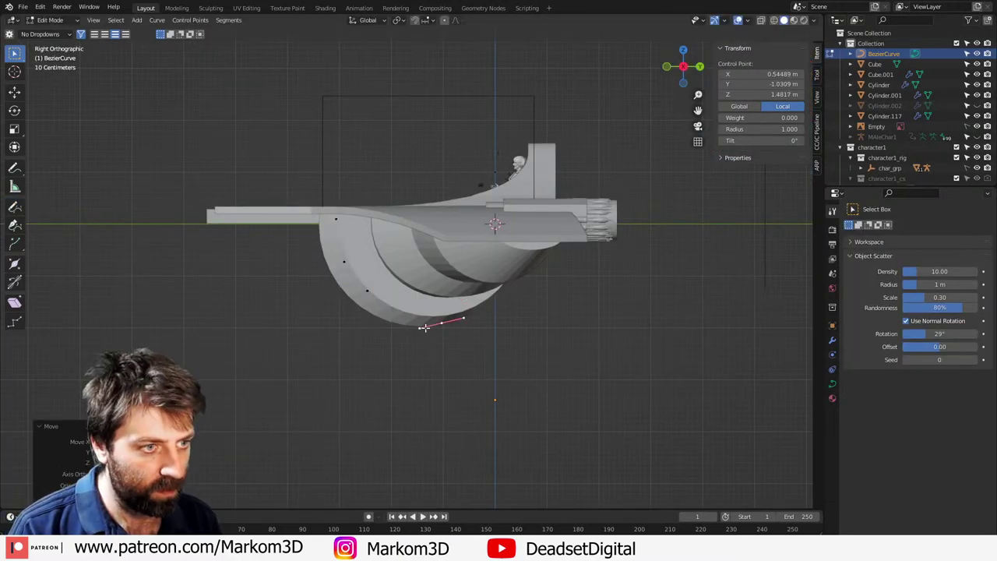
pyautogui.hotkey('shift', 'z')
pyautogui.moveTo(422, 328)
pyautogui.mouseDown(button='middle')
pyautogui.moveTo(473, 348)
pyautogui.moveTo(529, 350)
pyautogui.moveTo(521, 341)
pyautogui.mouseUp(button='middle')
pyautogui.hotkey('shift', 'z')
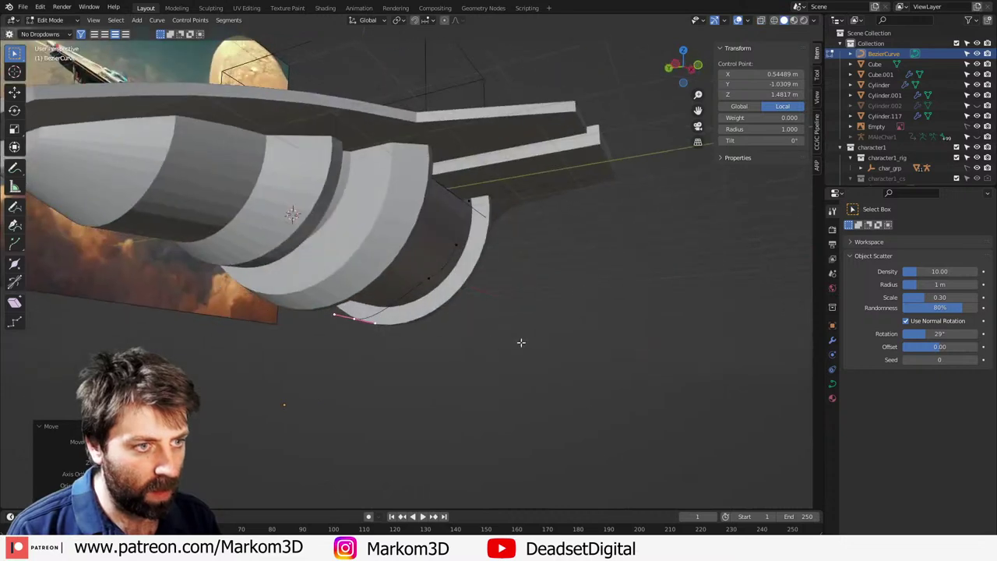
# Step: Shift all the curve's control points about -0.05 m along Y and Z in the right wireframe view, and exit Edit Mode
pyautogui.click(428, 289)
pyautogui.keyDown('shift'); pyautogui.click(456, 245); pyautogui.keyUp('shift')
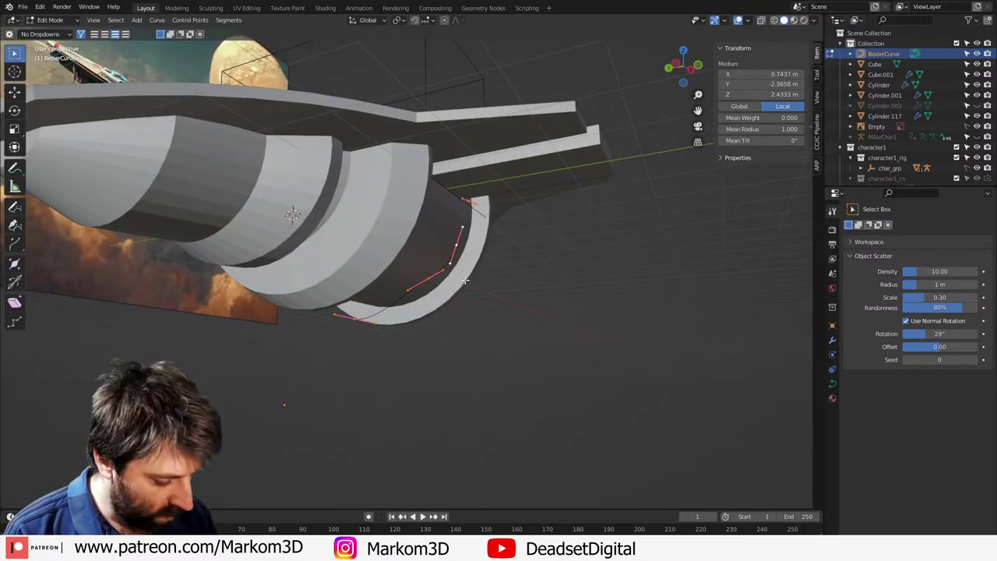
pyautogui.press('KP_3')
pyautogui.press('z')
pyautogui.click(378, 280)
pyautogui.press('g')
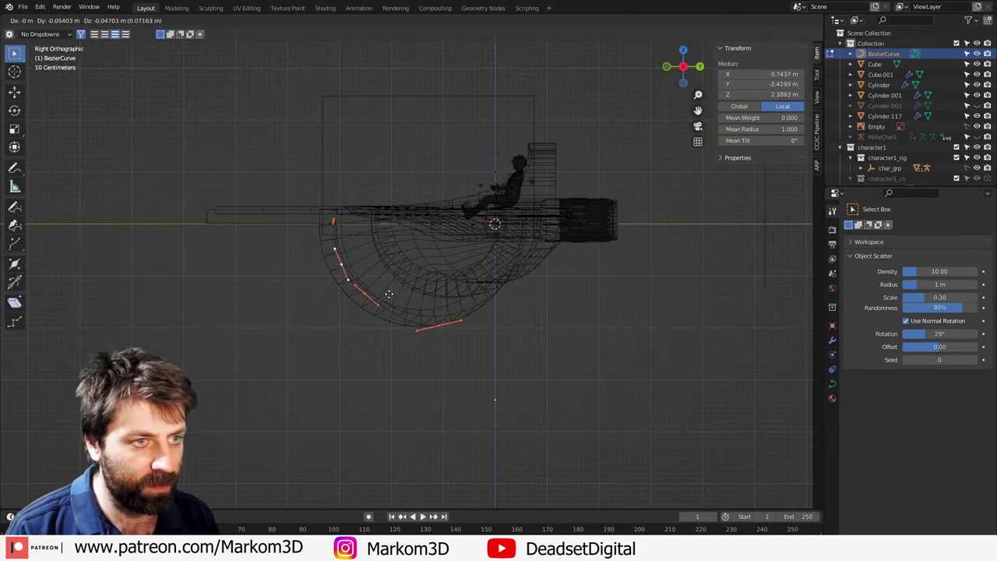
pyautogui.click(388, 294)
pyautogui.scroll(3, 389, 328)
pyautogui.click(358, 309)
pyautogui.press('z')
pyautogui.click(456, 360)
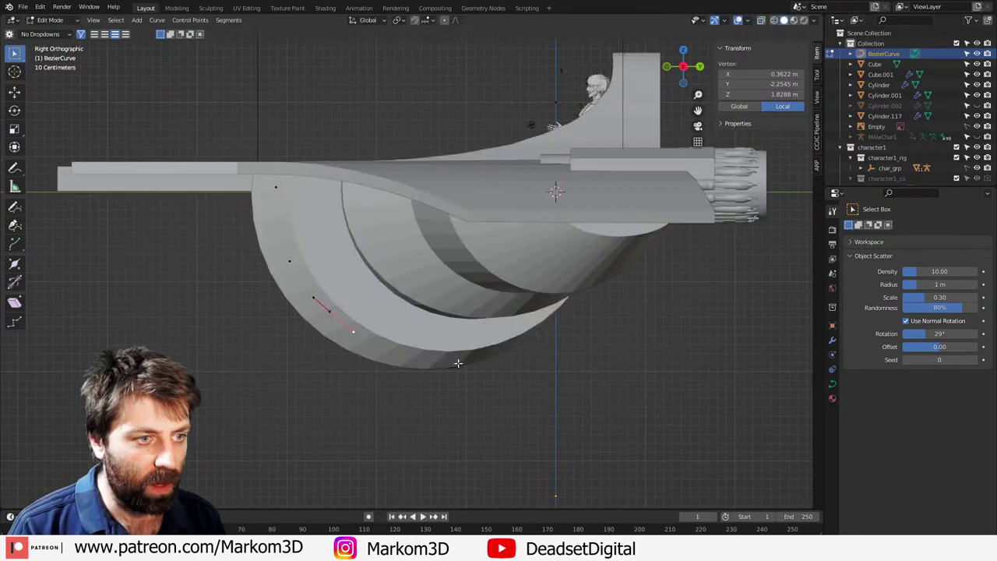
pyautogui.press('Tab')
pyautogui.moveTo(429, 363)
pyautogui.mouseDown(button='middle')
pyautogui.moveTo(404, 366)
pyautogui.moveTo(528, 354)
pyautogui.mouseUp(button='middle')
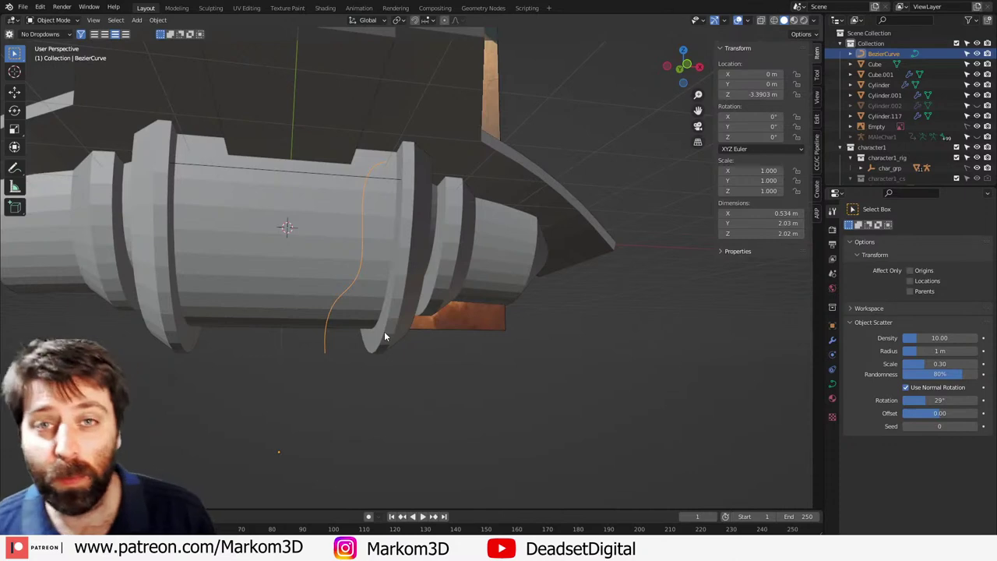
# Step: Give the curve a round bevel with a depth of 0.04 m to form a cable
pyautogui.click(832, 384)
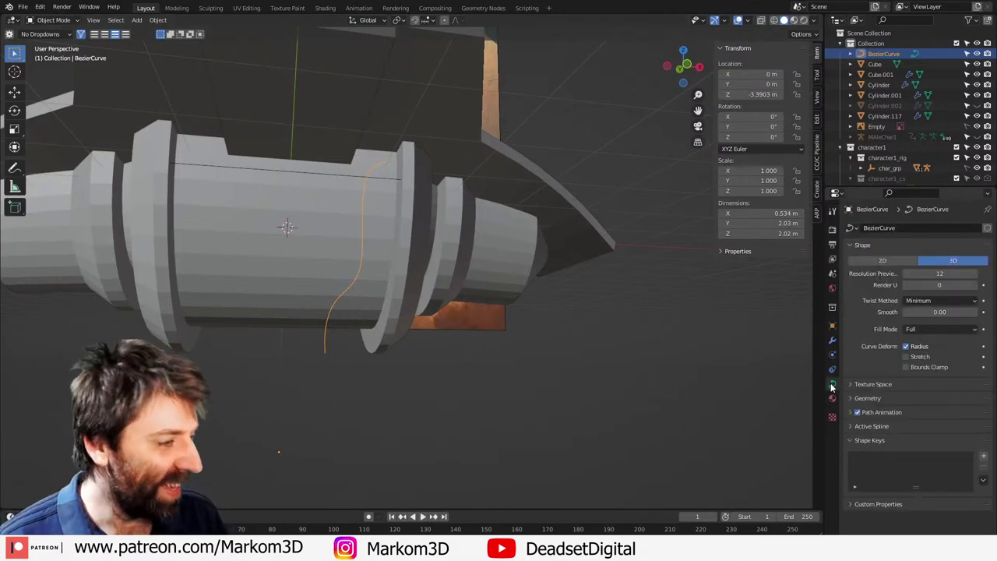
pyautogui.click(850, 427)
pyautogui.scroll(-1, 849, 427)
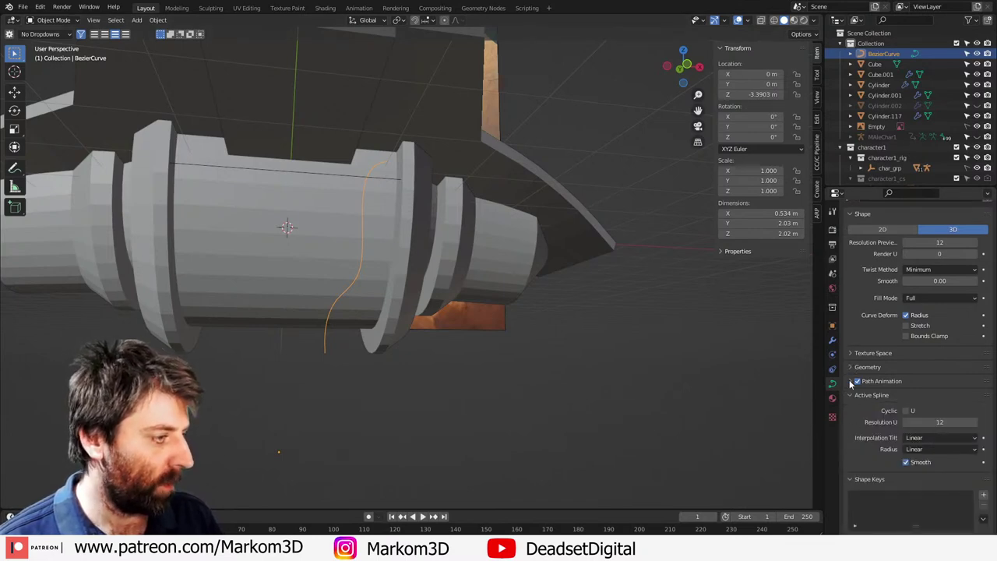
pyautogui.click(850, 395)
pyautogui.click(851, 398)
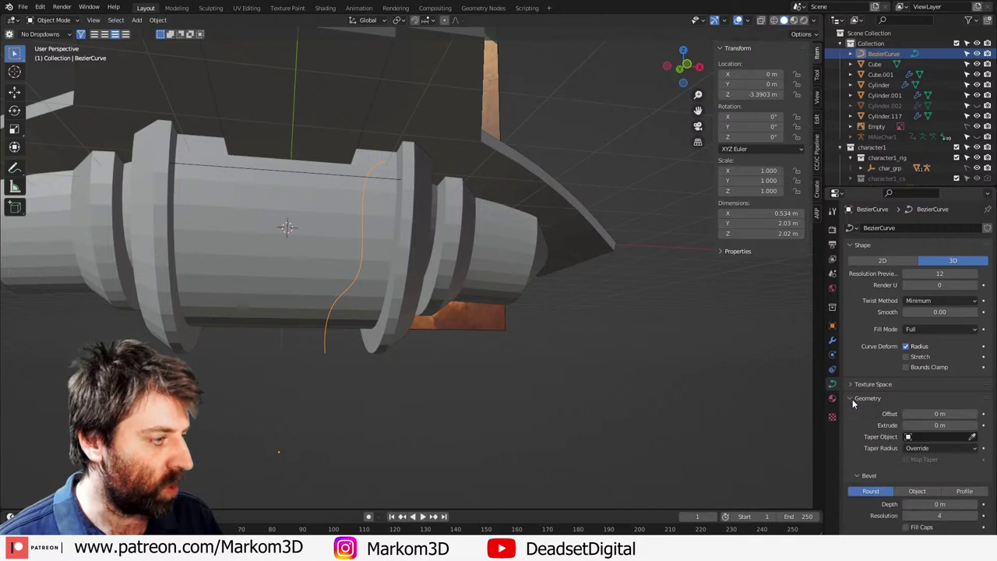
pyautogui.scroll(-2, 864, 413)
pyautogui.click(940, 442)
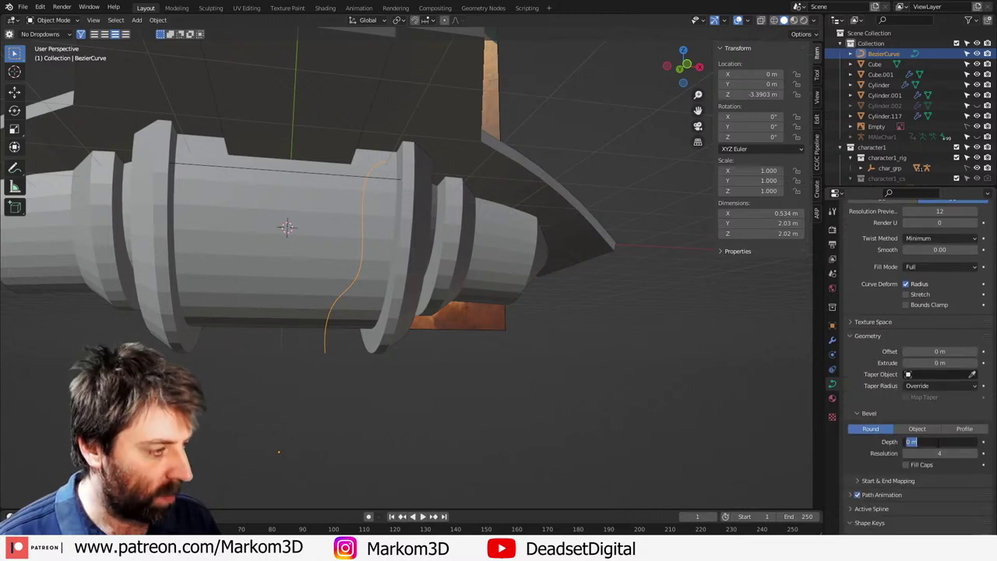
pyautogui.click(865, 453)
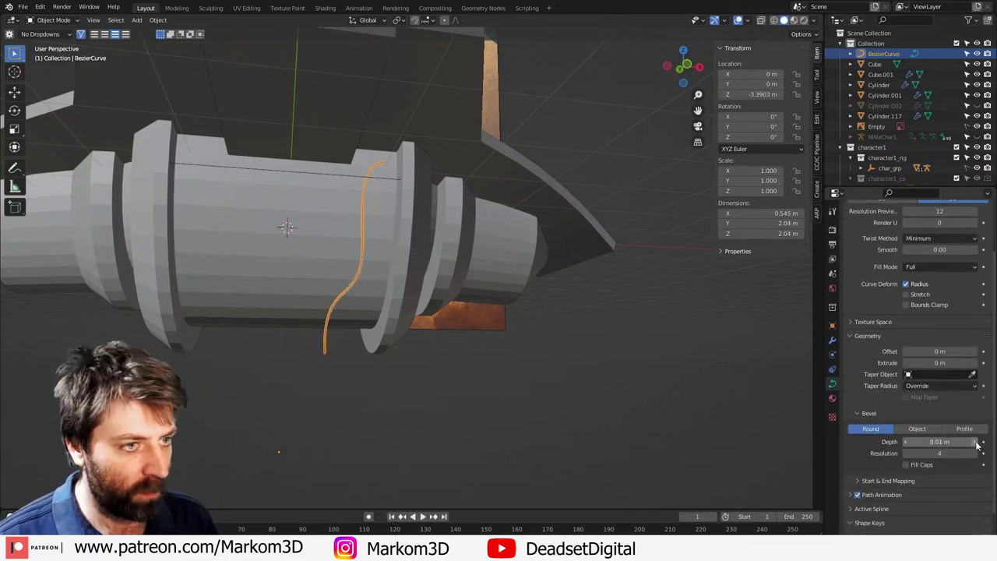
pyautogui.click(975, 442)
pyautogui.click(975, 442)
pyautogui.click(975, 443)
# Step: Enter Edit Mode on the cable curve and draw a second, shorter cable between the first one and the large raised band
pyautogui.moveTo(545, 401); pyautogui.dragTo(500, 356, button='middle')
pyautogui.press('Tab')
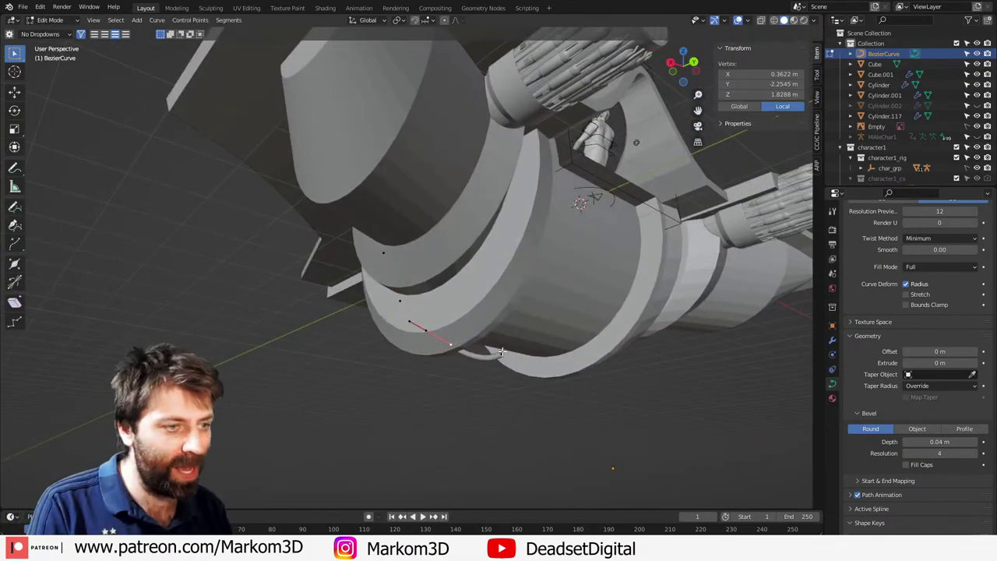
pyautogui.moveTo(333, 381); pyautogui.dragTo(490, 364, button='middle')
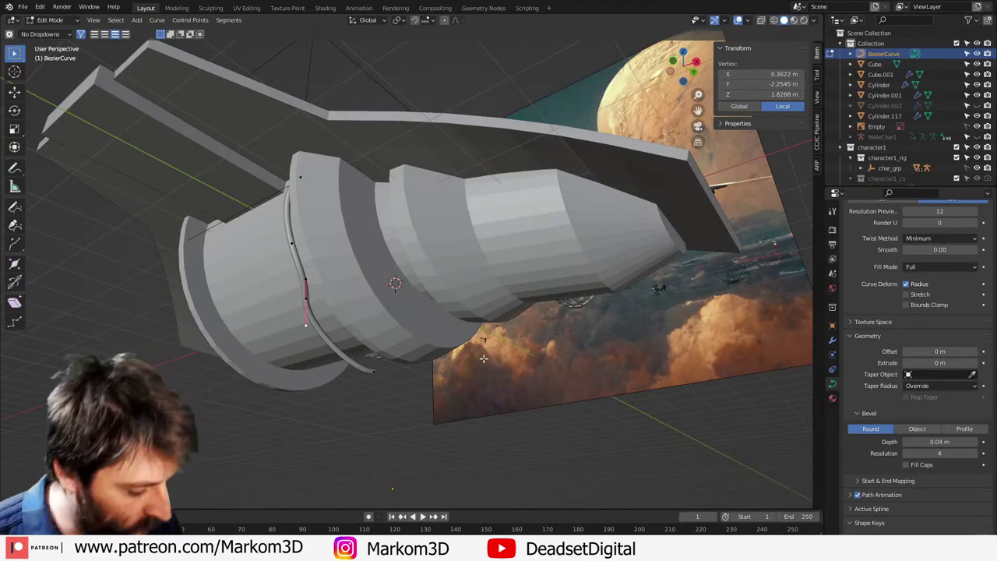
pyautogui.press('KP_1')
pyautogui.scroll(6, 483, 358)
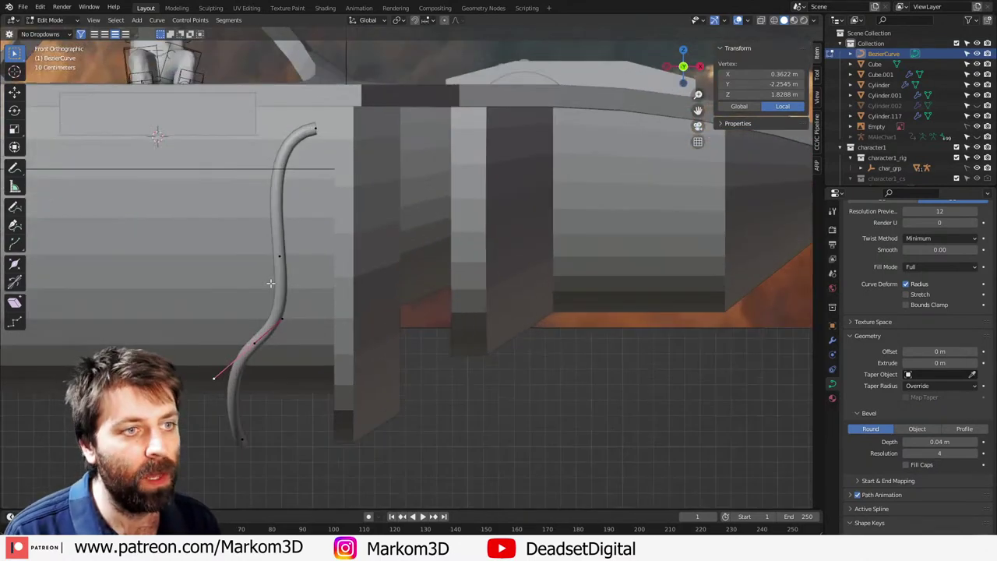
pyautogui.moveTo(270, 282)
pyautogui.keyDown('shift'); pyautogui.mouseDown(button='middle')
pyautogui.moveTo(351, 302)
pyautogui.moveTo(379, 257)
pyautogui.moveTo(380, 166)
pyautogui.moveTo(424, 187)
pyautogui.moveTo(447, 220)
pyautogui.mouseUp(button='middle'); pyautogui.keyUp('shift')
pyautogui.click(14, 206)
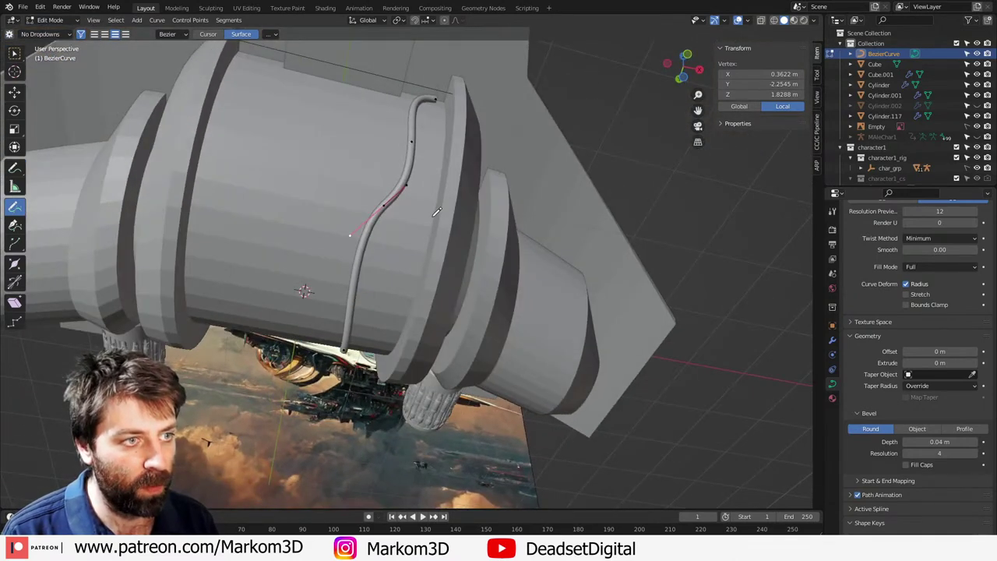
pyautogui.moveTo(396, 341); pyautogui.dragTo(396, 343)
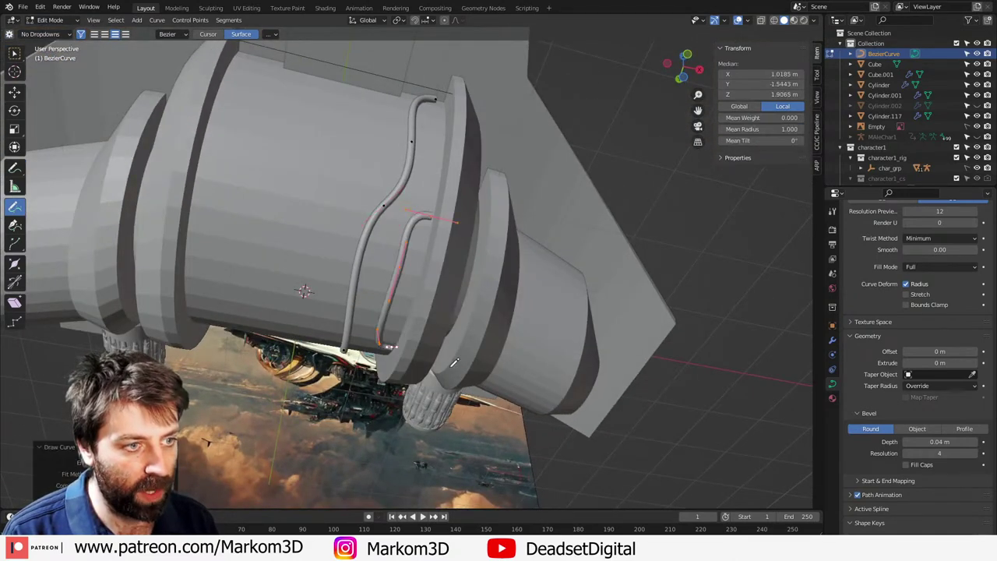
# Step: Draw two roughly parallel wavy cables lengthwise along the tapered side hull section, curving towards its outer tip
pyautogui.moveTo(395, 343)
pyautogui.mouseDown(button='middle')
pyautogui.moveTo(374, 396)
pyautogui.moveTo(436, 334)
pyautogui.moveTo(473, 316)
pyautogui.moveTo(391, 268)
pyautogui.mouseUp(button='middle')
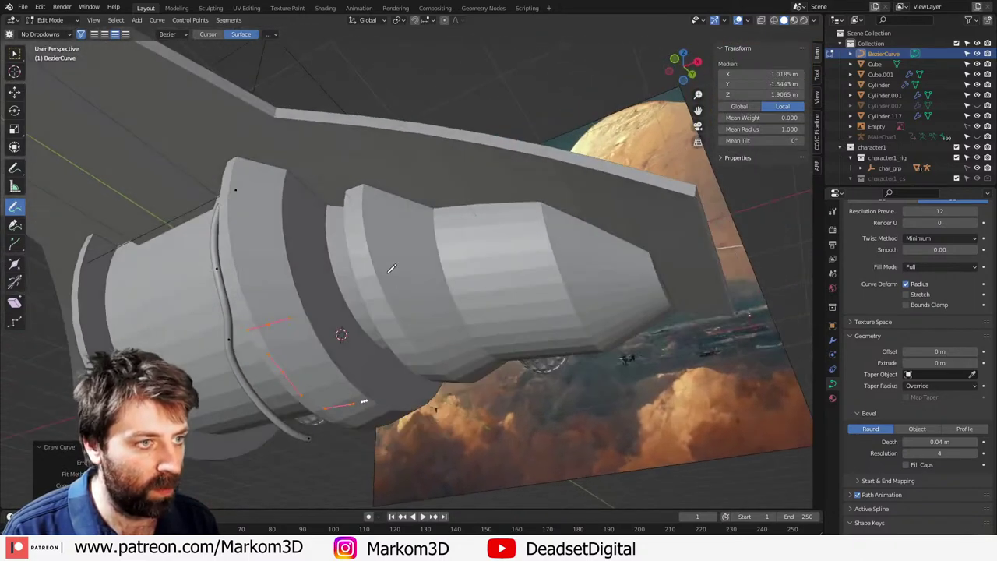
pyautogui.moveTo(387, 259); pyautogui.dragTo(563, 263)
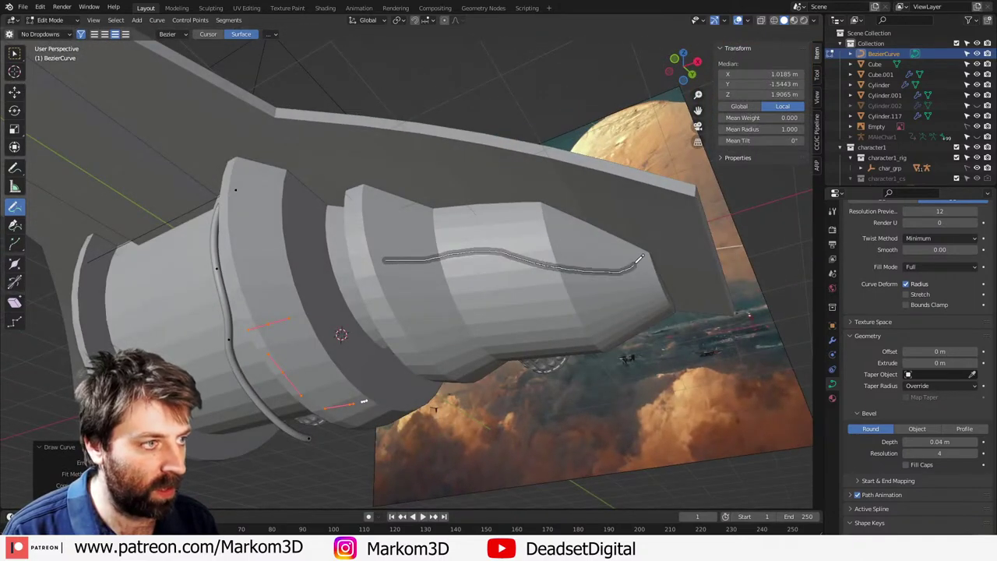
pyautogui.moveTo(639, 245); pyautogui.dragTo(637, 243)
pyautogui.moveTo(512, 345); pyautogui.dragTo(409, 315, button='middle')
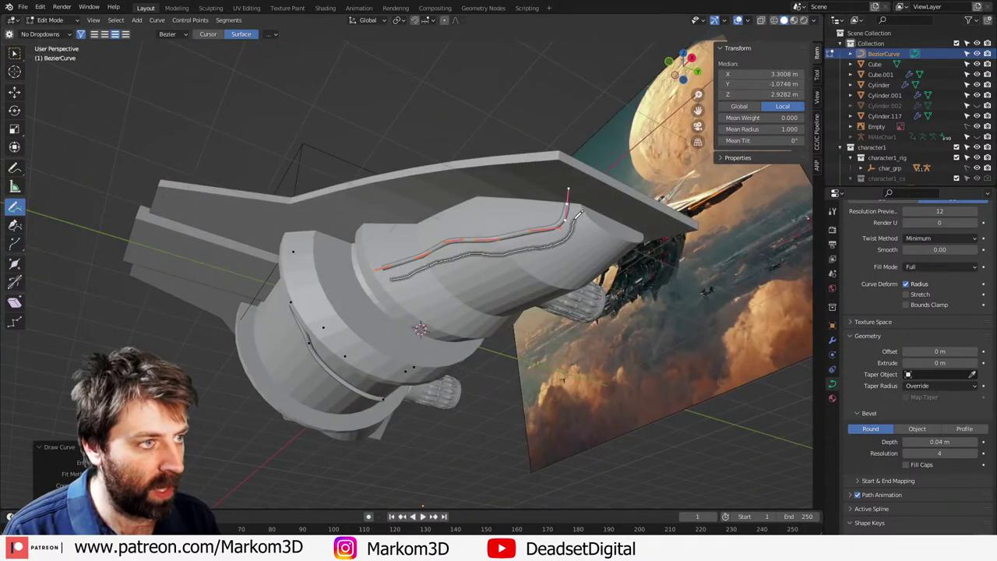
pyautogui.moveTo(577, 199); pyautogui.dragTo(406, 181, button='middle')
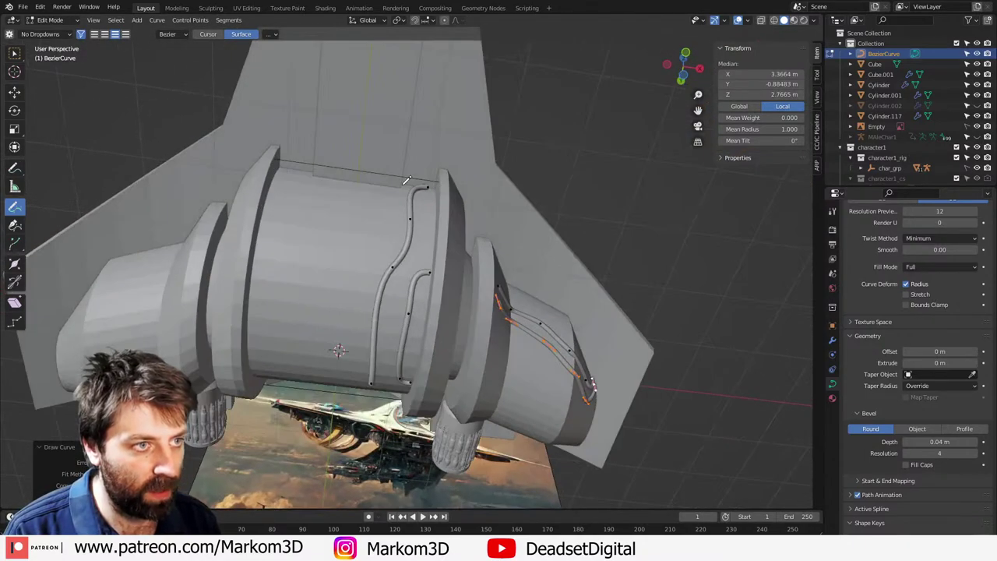
pyautogui.moveTo(405, 184); pyautogui.dragTo(350, 330)
pyautogui.moveTo(349, 390); pyautogui.dragTo(351, 389)
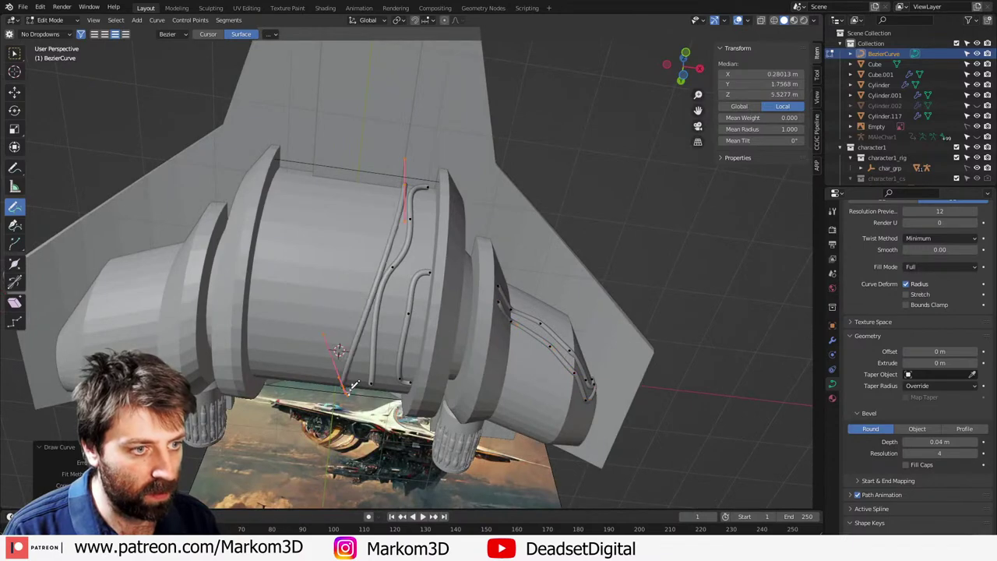
pyautogui.moveTo(413, 421)
pyautogui.mouseDown(button='middle')
pyautogui.moveTo(365, 313)
pyautogui.moveTo(400, 270)
pyautogui.mouseUp(button='middle')
pyautogui.hotkey('ctrl', 'z')
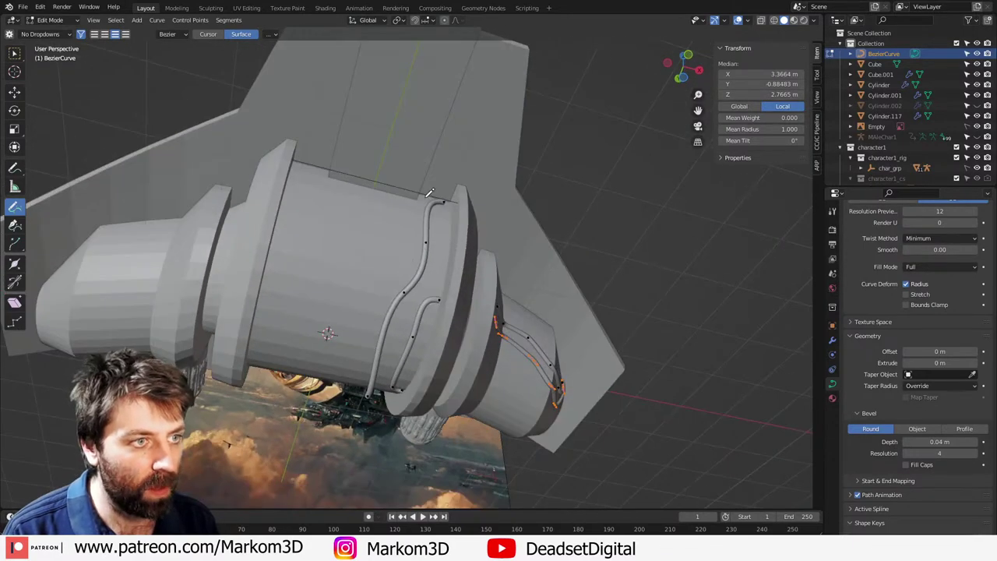
# Step: Draw a third cable down the central cylinder, crossing the first cable, and exit Edit Mode
pyautogui.moveTo(358, 372); pyautogui.dragTo(480, 282, button='middle')
pyautogui.scroll(3, 456, 306)
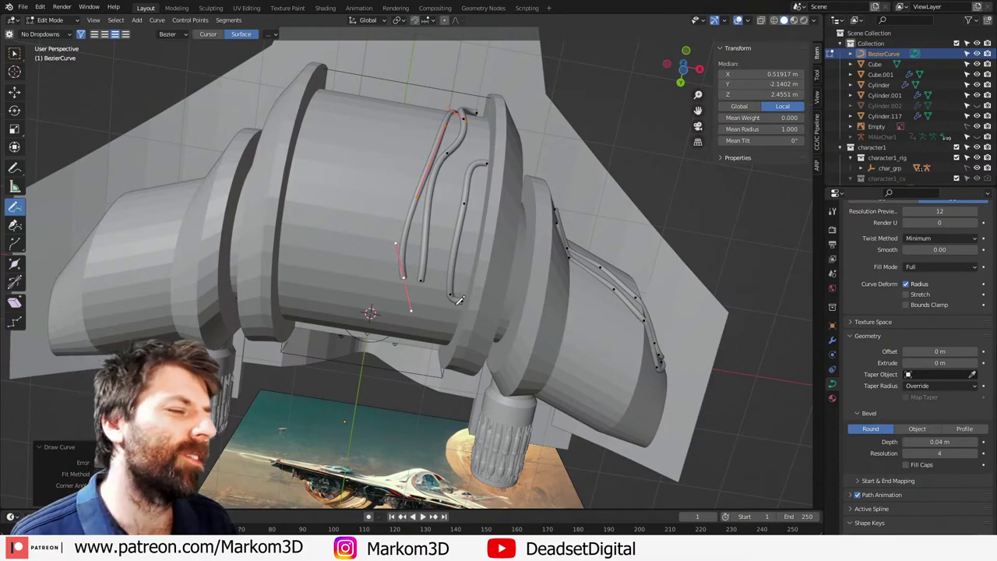
pyautogui.moveTo(534, 299); pyautogui.dragTo(468, 308, button='middle')
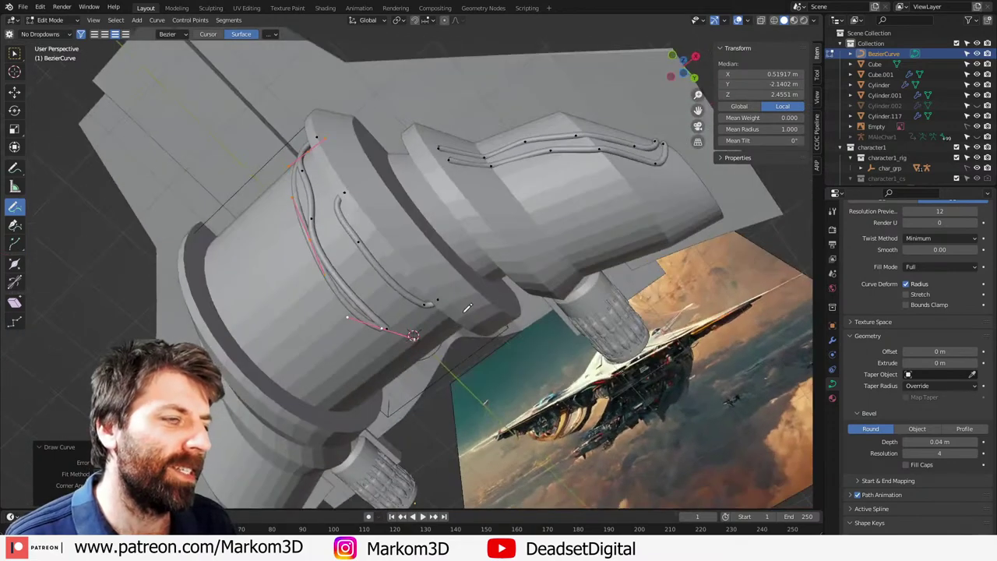
pyautogui.moveTo(540, 197); pyautogui.dragTo(538, 224, button='middle')
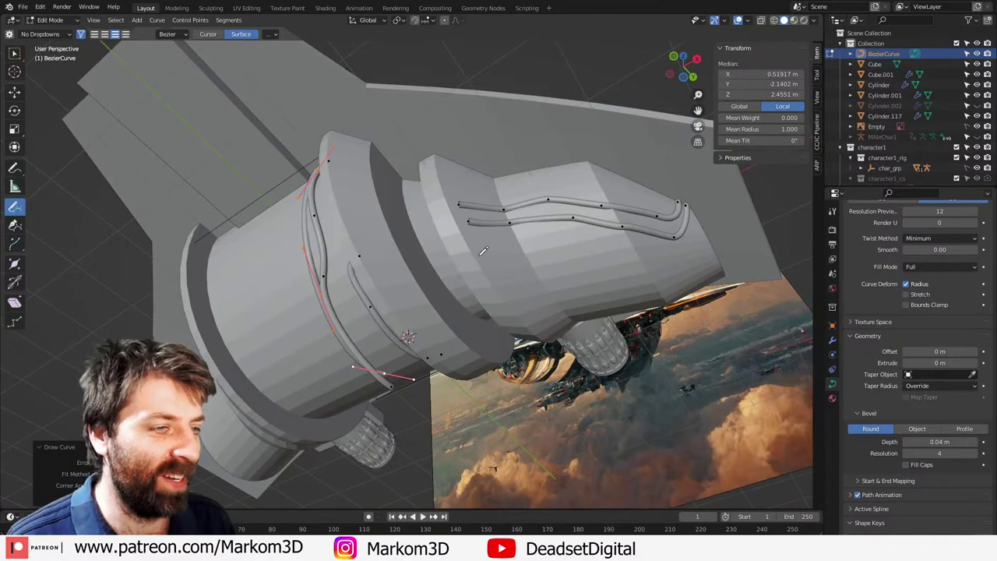
pyautogui.moveTo(483, 250); pyautogui.dragTo(377, 294, button='middle')
pyautogui.press('Tab')
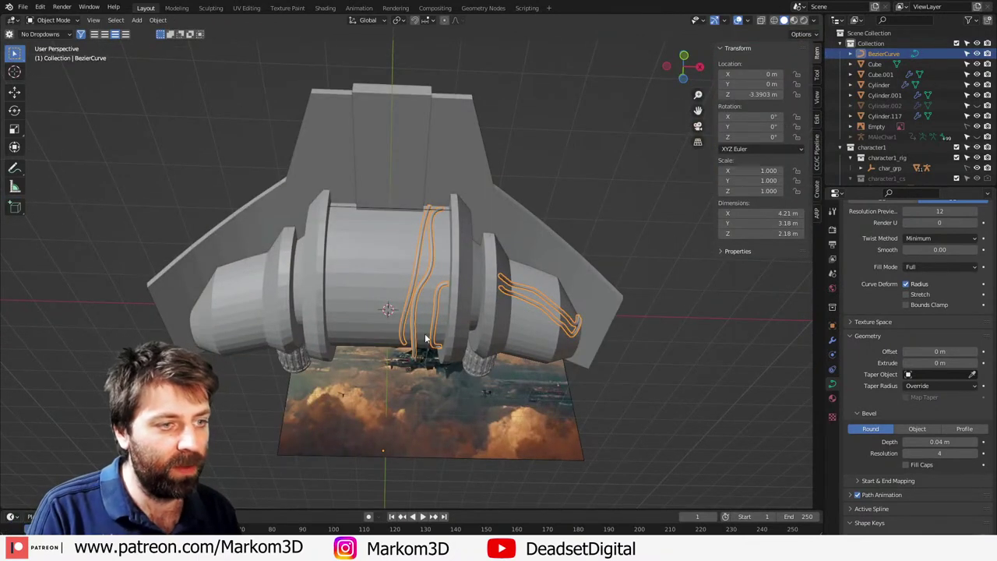
pyautogui.press('Tab')
pyautogui.press('Tab')
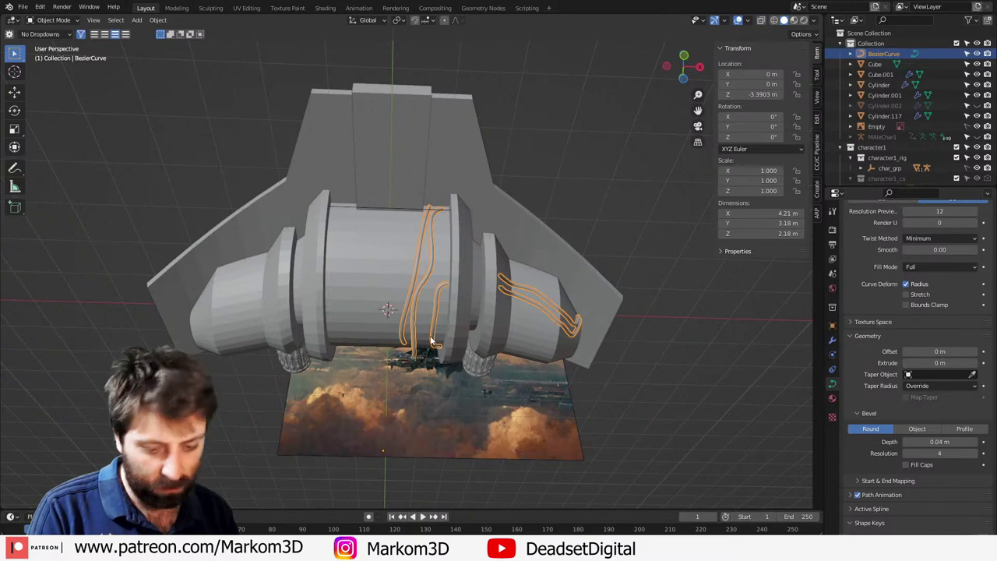
# Step: Duplicate the cable curve object in place and delete all the control points of the copy
pyautogui.hotkey('shift', 'd')
pyautogui.rightClick(387, 369)
pyautogui.press('Tab')
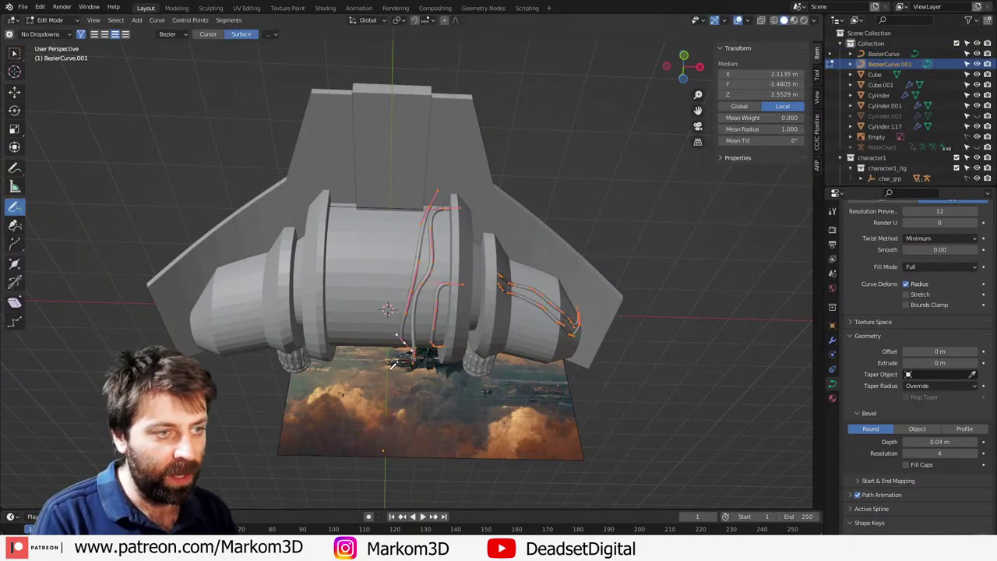
pyautogui.press('x')
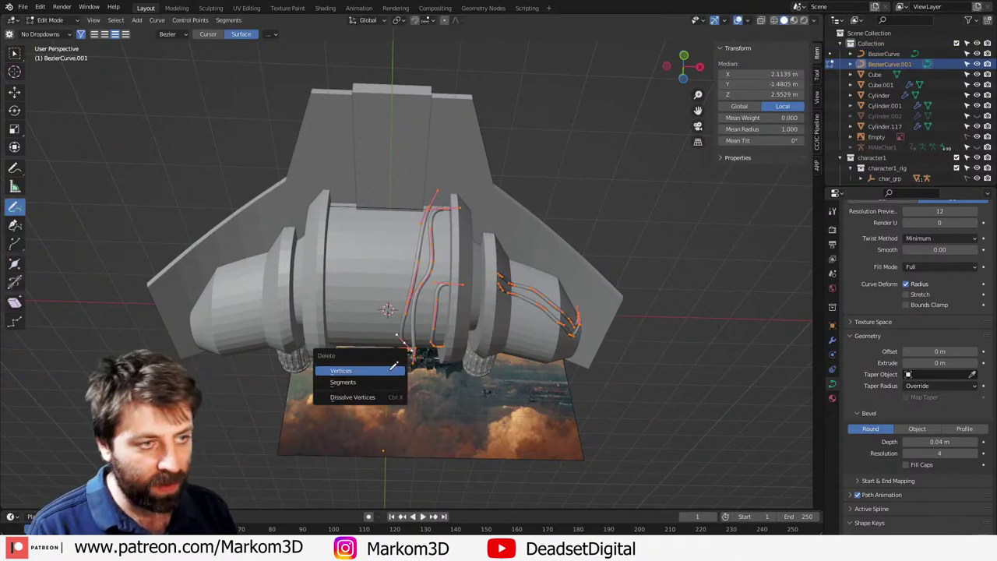
pyautogui.click(393, 369)
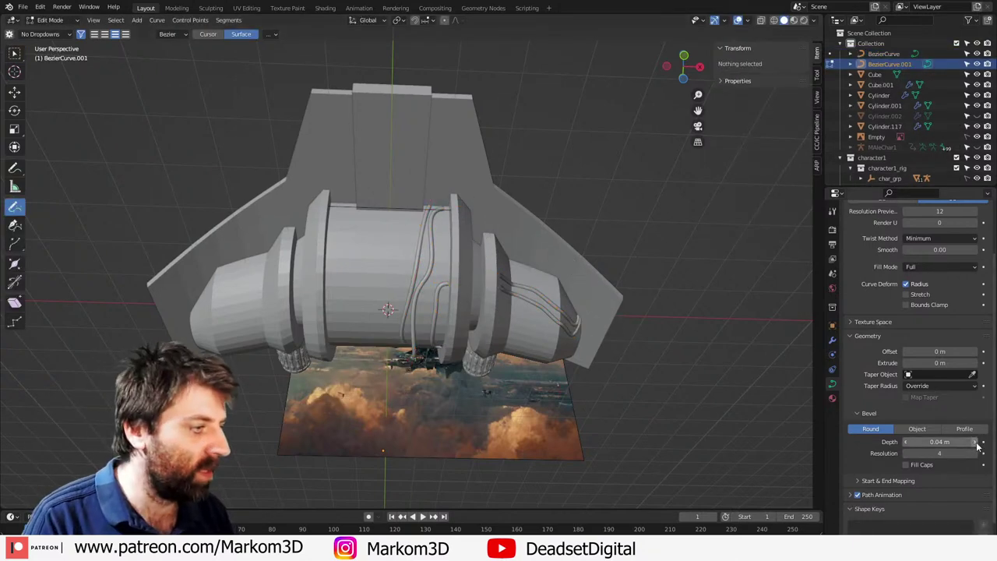
# Step: Set the emptied curve's bevel depth to 0.07 m and draw a short curved cable on the central cylinder's cockpit side
pyautogui.moveTo(970, 444); pyautogui.dragTo(988, 443)
pyautogui.moveTo(290, 257); pyautogui.dragTo(371, 291, button='middle')
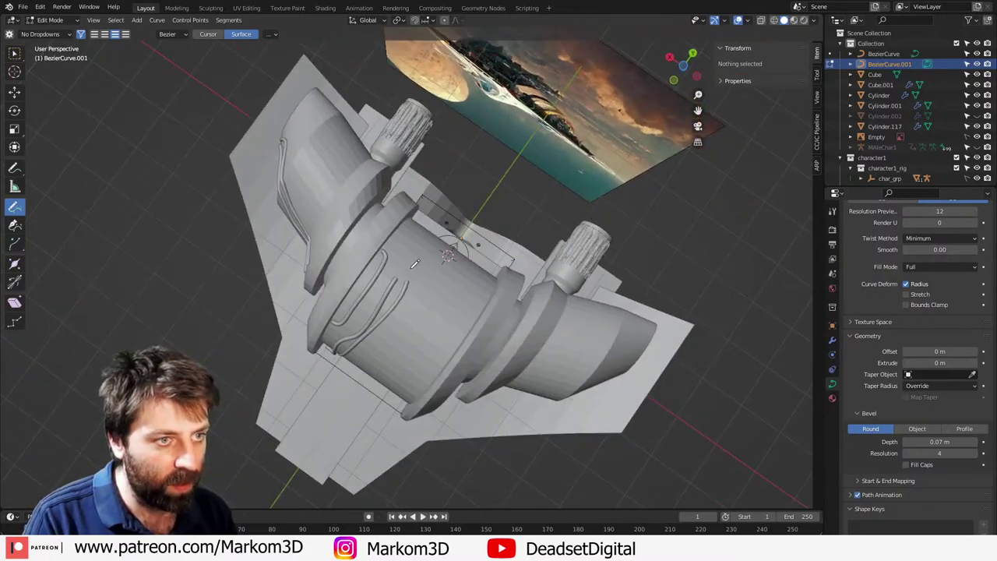
pyautogui.moveTo(414, 263); pyautogui.dragTo(459, 179, button='middle')
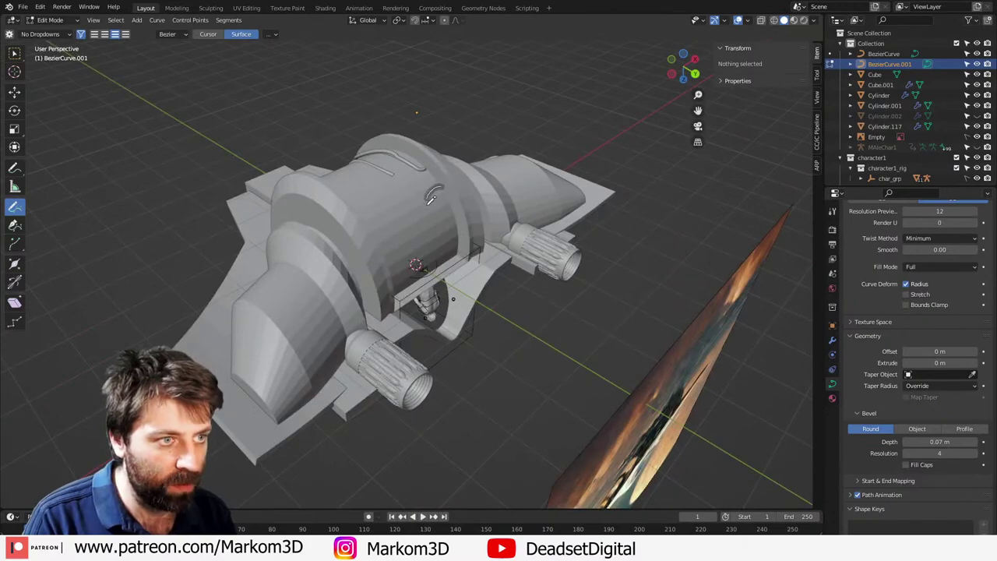
pyautogui.moveTo(444, 258); pyautogui.dragTo(450, 258)
# Step: Increase the new curve's bevel depth to 0.12 m
pyautogui.moveTo(449, 258)
pyautogui.mouseDown(button='middle')
pyautogui.moveTo(523, 222)
pyautogui.moveTo(728, 331)
pyautogui.mouseUp(button='middle')
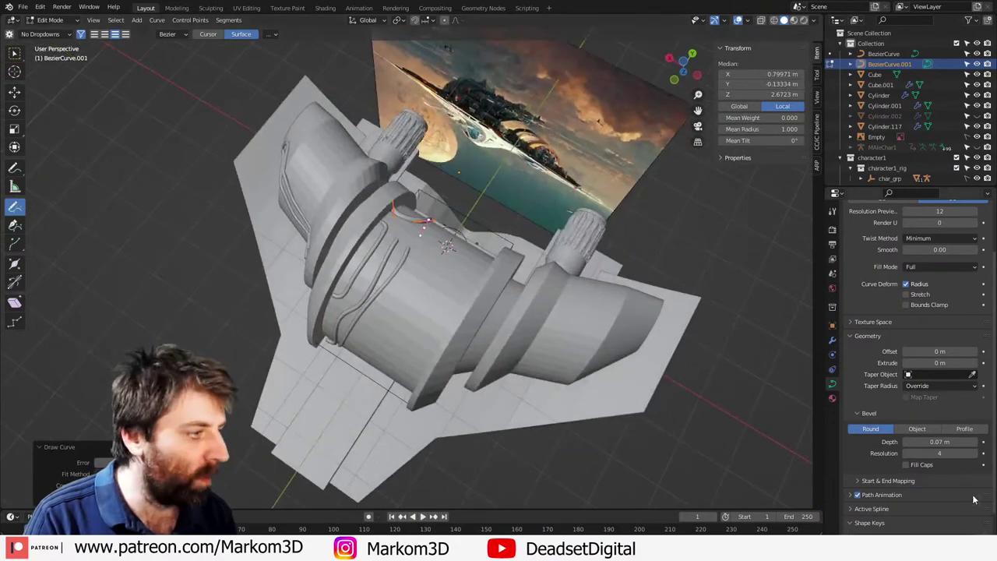
pyautogui.click(975, 444)
pyautogui.click(974, 444)
pyautogui.click(974, 443)
pyautogui.click(974, 444)
pyautogui.click(974, 444)
# Step: Draw a thick cable down the central cylinder's underside, bending diagonally across the thin cables to the raised band
pyautogui.moveTo(400, 295); pyautogui.dragTo(427, 235, button='middle')
pyautogui.press('KP_1')
pyautogui.scroll(6, 428, 358)
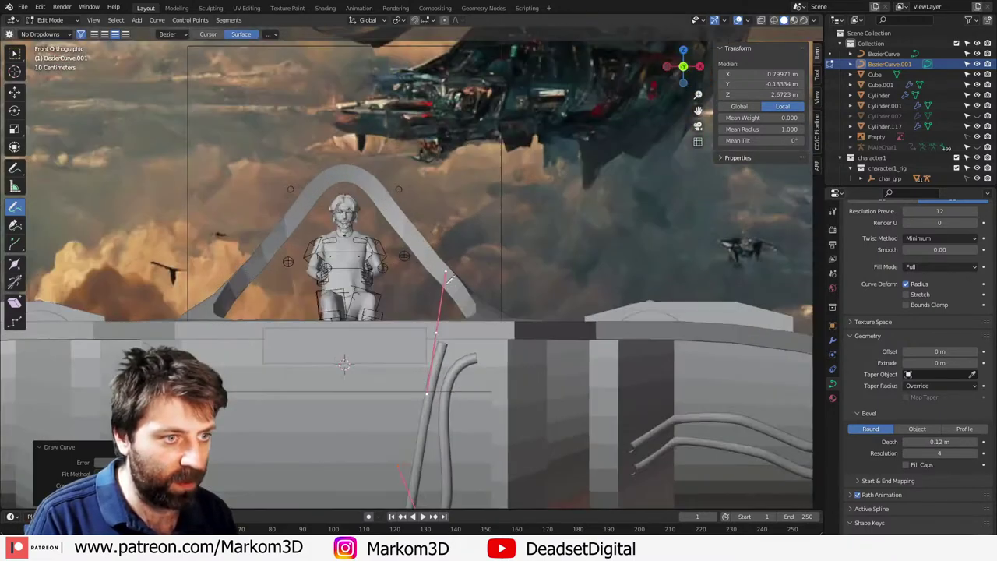
pyautogui.moveTo(429, 436); pyautogui.dragTo(426, 193, button='middle')
pyautogui.scroll(-3, 434, 363)
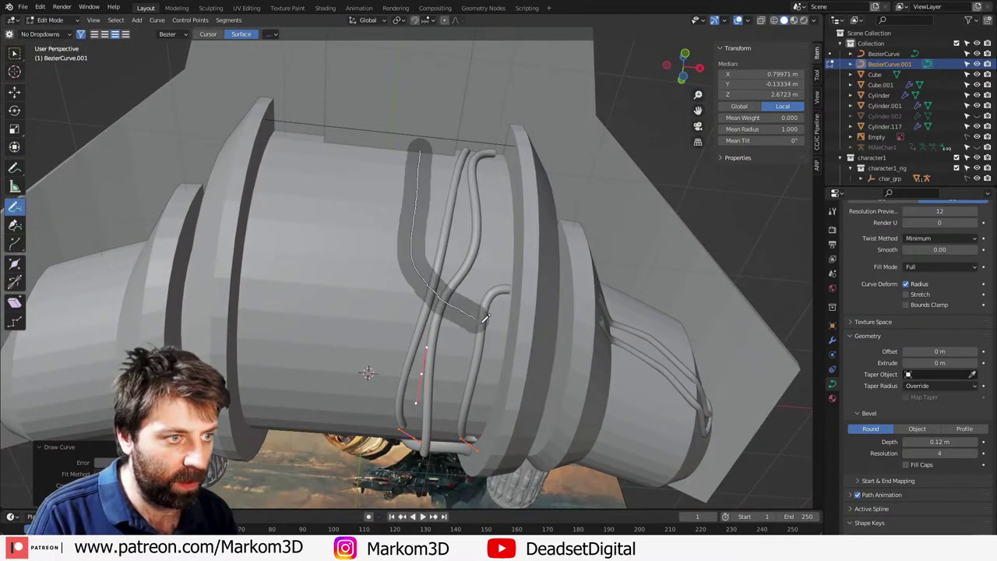
pyautogui.moveTo(466, 338); pyautogui.dragTo(448, 299, button='middle')
pyautogui.scroll(4, 444, 291)
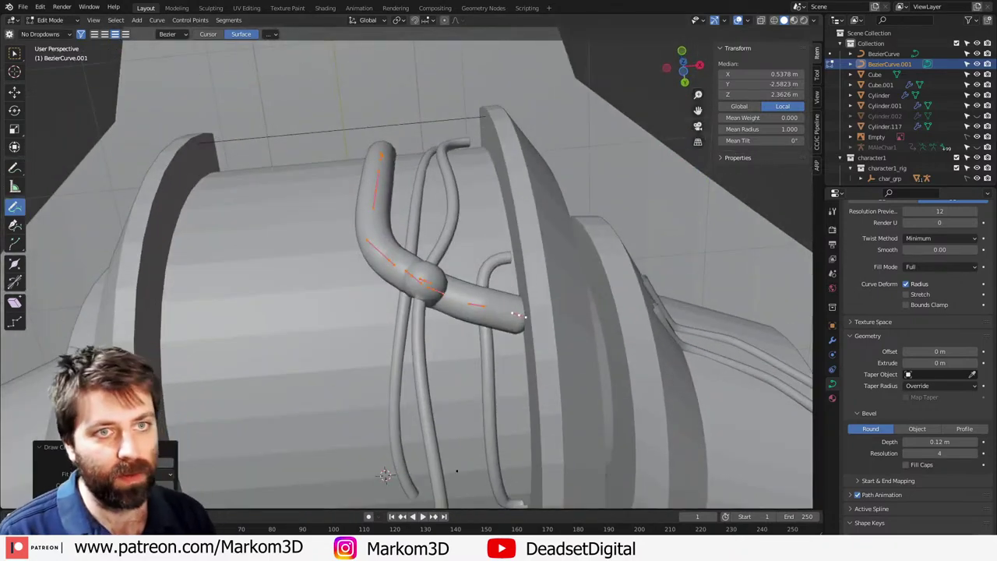
# Step: Delete the three clustered control points at the bulge in the middle of the thick cable
pyautogui.click(21, 57)
pyautogui.moveTo(393, 234); pyautogui.dragTo(394, 160, button='middle')
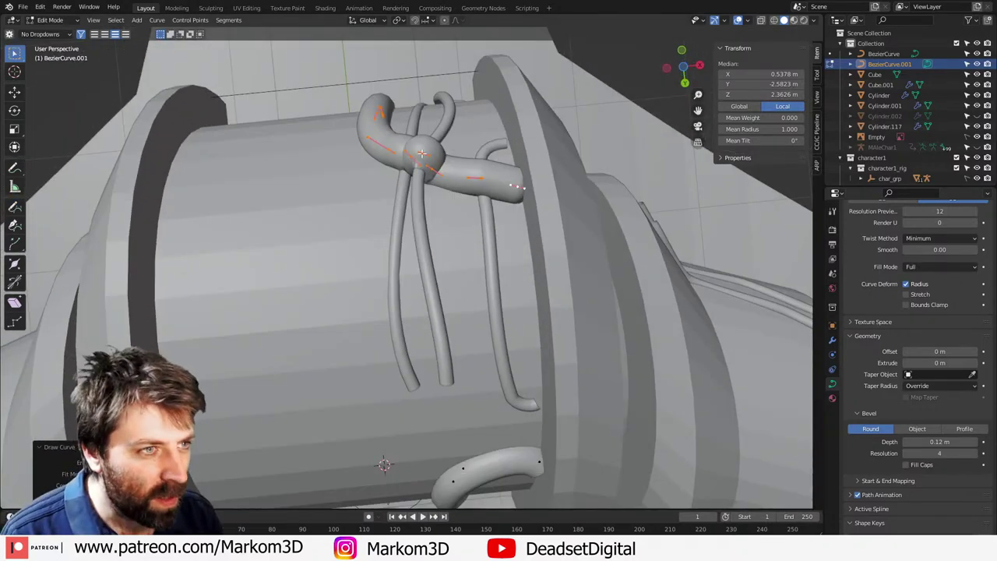
pyautogui.press('x')
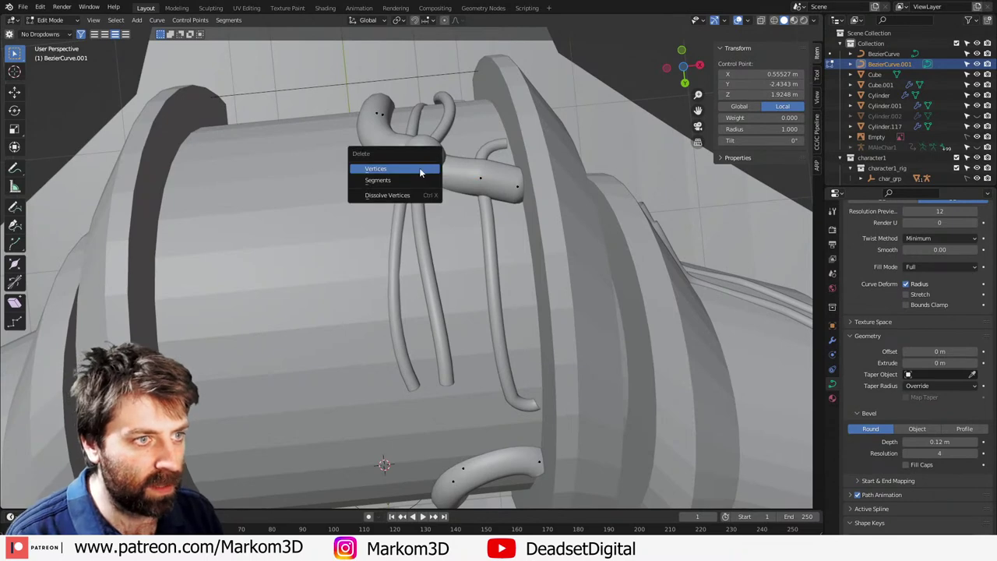
pyautogui.click(420, 169)
pyautogui.press('x')
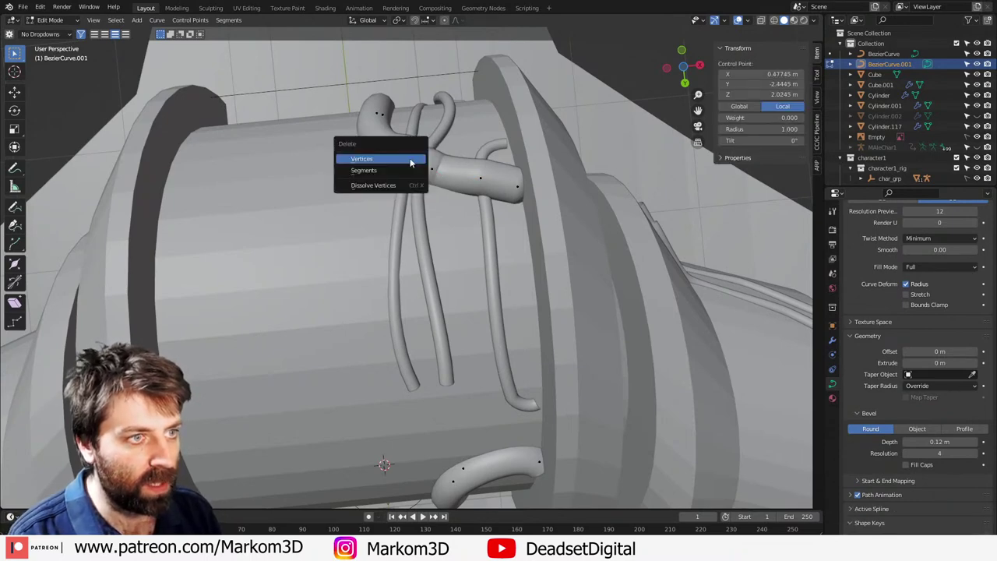
pyautogui.click(410, 160)
pyautogui.click(433, 173)
pyautogui.press('x')
pyautogui.click(433, 172)
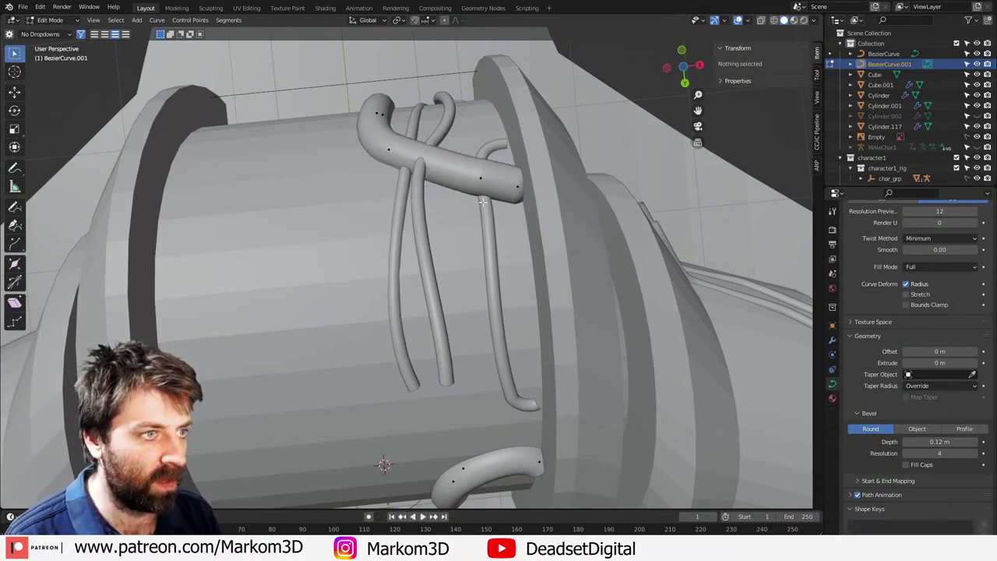
pyautogui.moveTo(478, 196); pyautogui.dragTo(445, 279, button='middle')
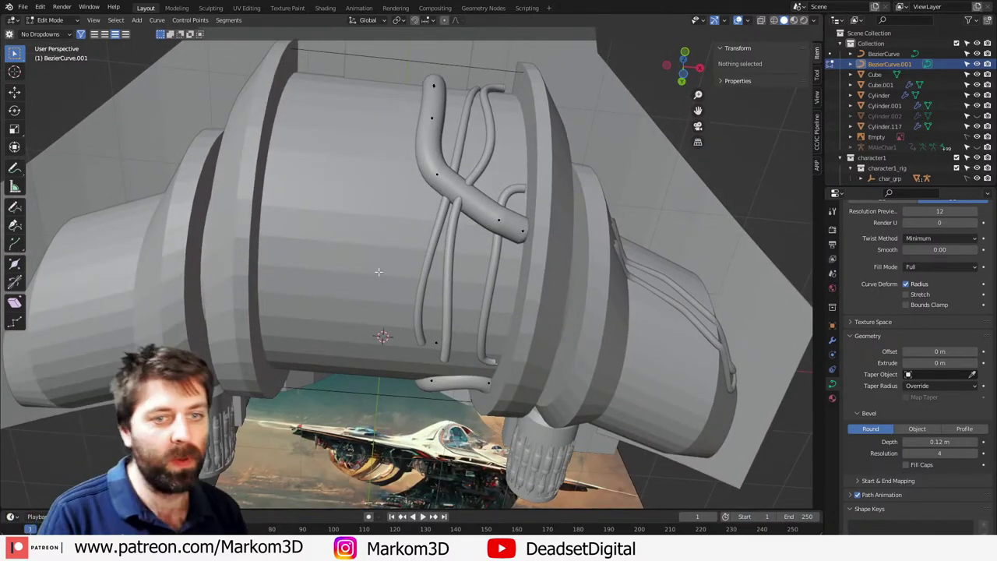
pyautogui.click(15, 167)
pyautogui.moveTo(505, 354)
pyautogui.mouseDown(button='middle')
pyautogui.moveTo(467, 234)
pyautogui.moveTo(428, 152)
pyautogui.mouseUp(button='middle')
pyautogui.moveTo(448, 95); pyautogui.dragTo(421, 189)
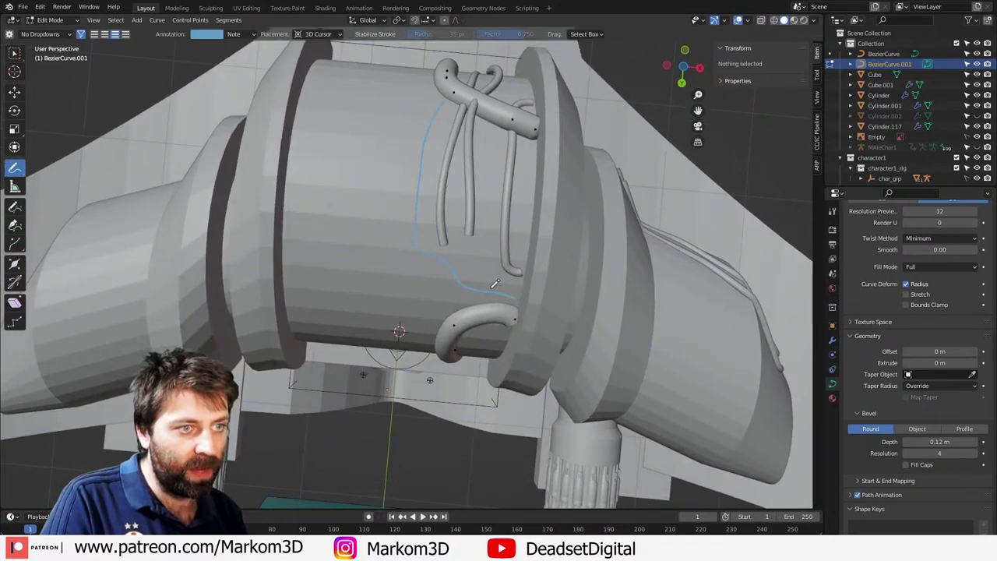
pyautogui.moveTo(494, 283); pyautogui.dragTo(494, 283)
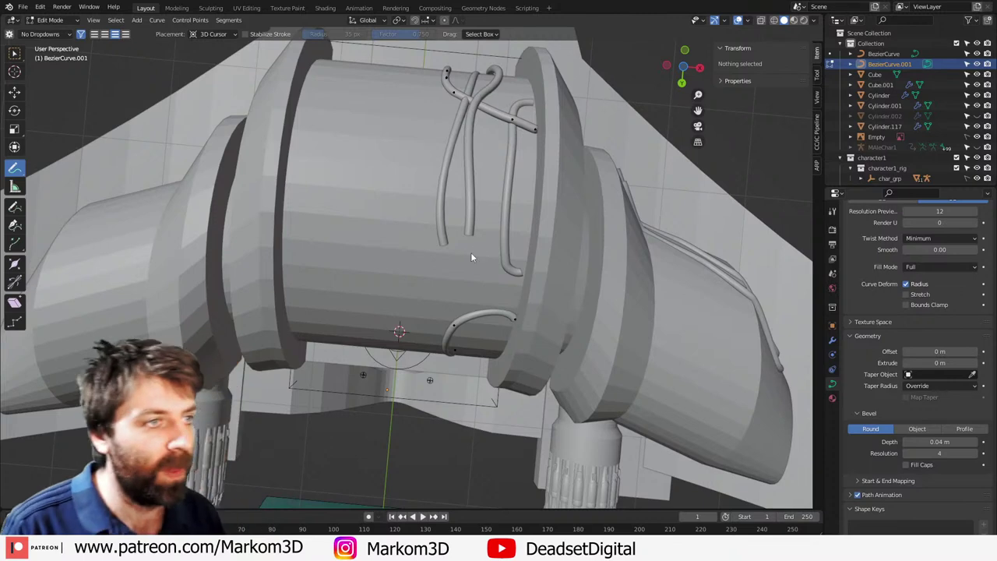
# Step: Set the thick cable curve's bevel depth to 0.13 m in Edit Mode
pyautogui.press('Tab')
pyautogui.press('Tab')
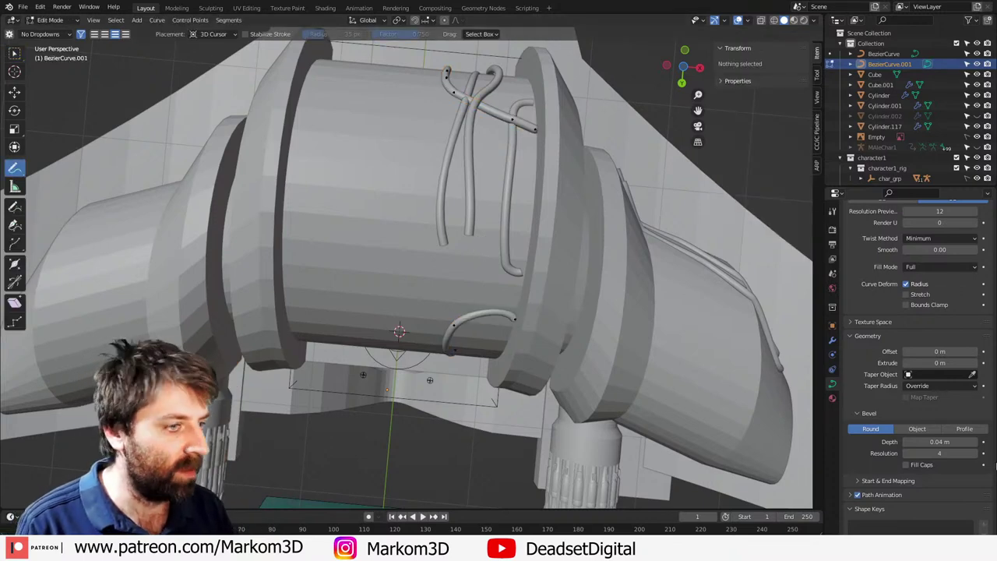
pyautogui.click(975, 441)
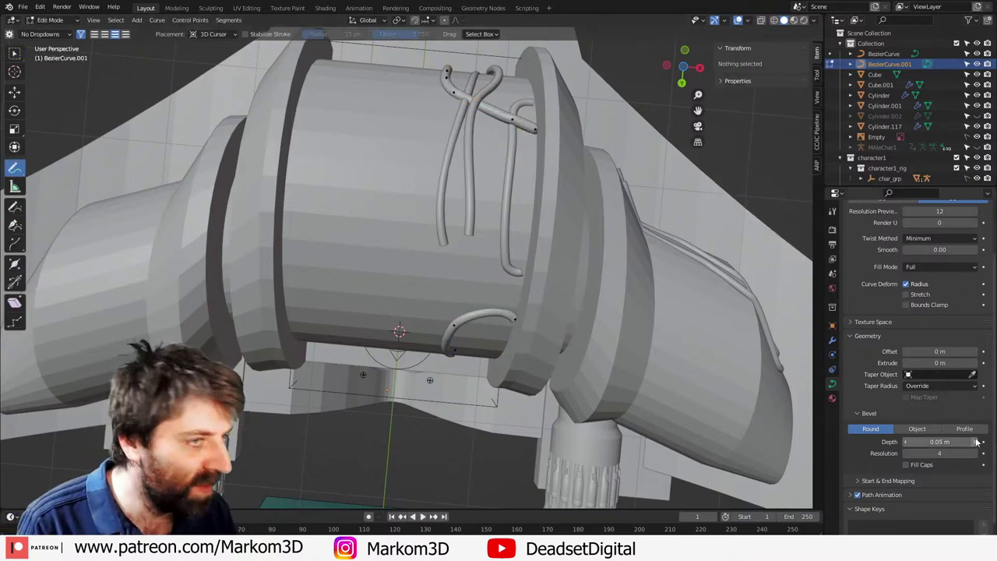
pyautogui.click(976, 441)
pyautogui.click(975, 442)
pyautogui.click(976, 442)
pyautogui.click(977, 441)
pyautogui.click(977, 442)
pyautogui.click(976, 442)
pyautogui.click(977, 442)
pyautogui.click(977, 442)
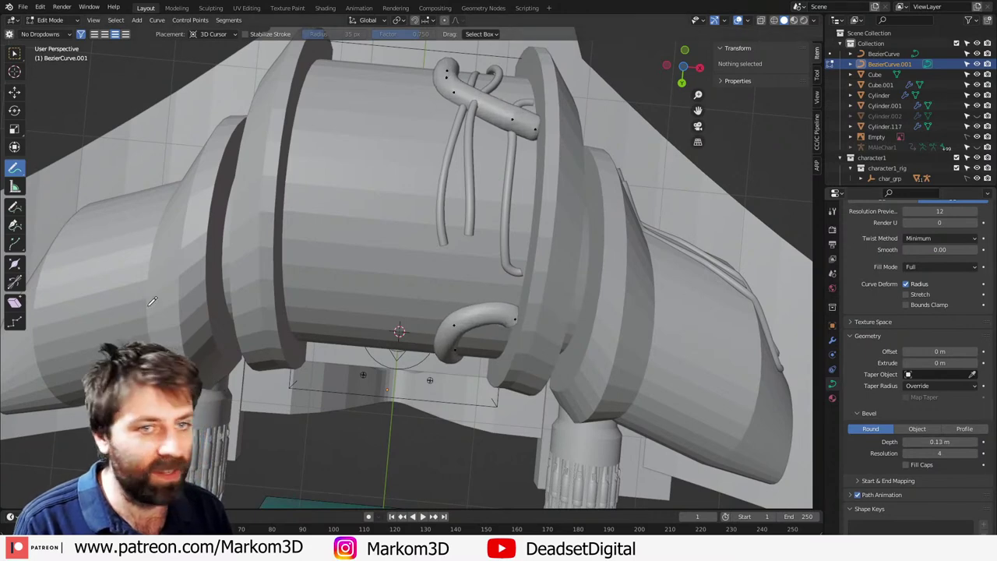
# Step: Draw a thick cable down the central cylinder's underside and another thick cable across the outer pod
pyautogui.click(14, 207)
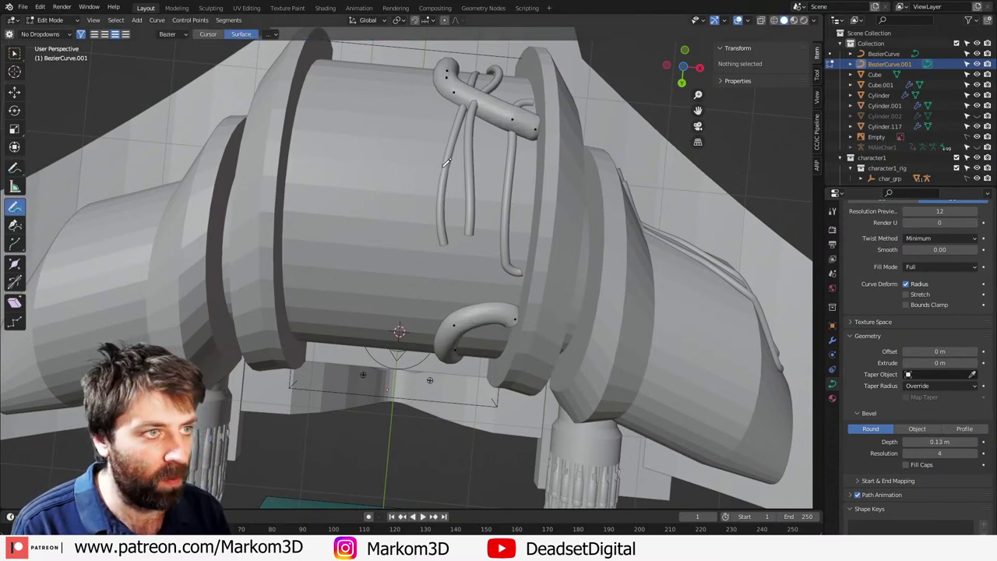
pyautogui.moveTo(440, 111)
pyautogui.mouseDown()
pyautogui.moveTo(425, 257)
pyautogui.moveTo(520, 297)
pyautogui.mouseUp()
pyautogui.moveTo(520, 298)
pyautogui.mouseDown(button='middle')
pyautogui.moveTo(501, 306)
pyautogui.moveTo(511, 296)
pyautogui.moveTo(501, 285)
pyautogui.moveTo(537, 327)
pyautogui.moveTo(465, 243)
pyautogui.moveTo(530, 249)
pyautogui.moveTo(530, 213)
pyautogui.mouseUp(button='middle')
pyautogui.moveTo(527, 223); pyautogui.dragTo(445, 221)
pyautogui.moveTo(445, 222); pyautogui.dragTo(491, 319, button='middle')
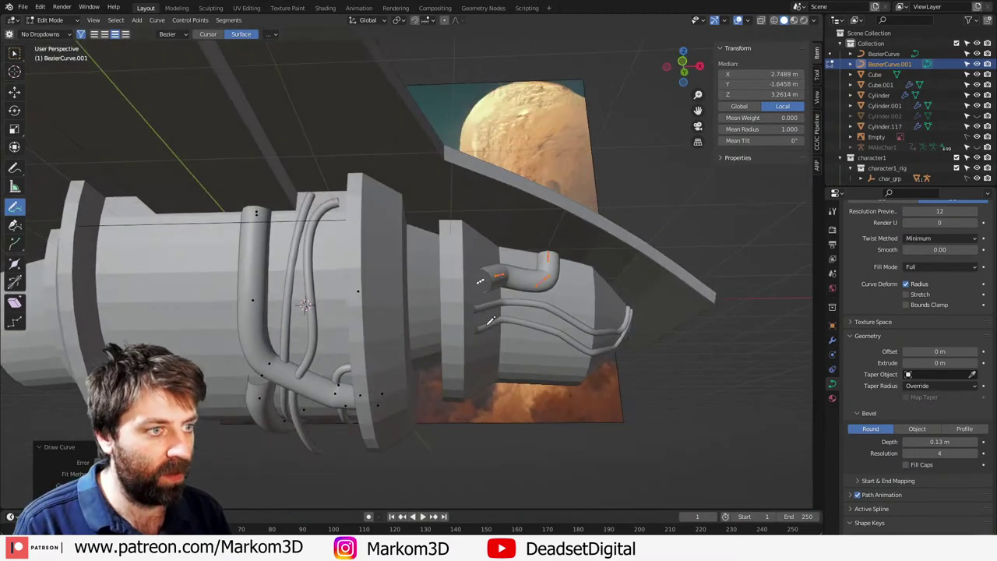
# Step: Rotate the outer pod thick cable's end control point about -75° around global Z, and shift it slightly in front view
pyautogui.click(14, 53)
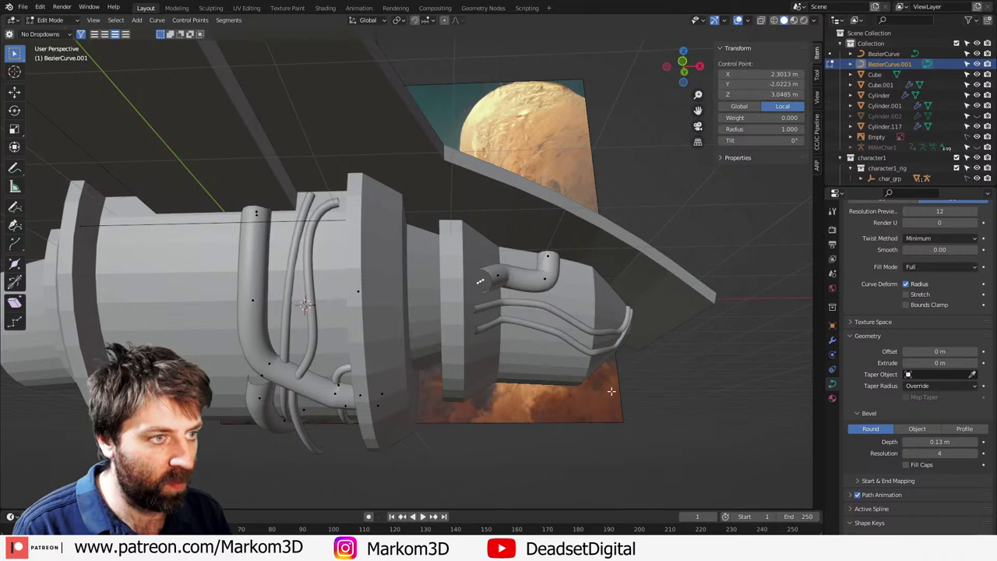
pyautogui.press('r')
pyautogui.press('z')
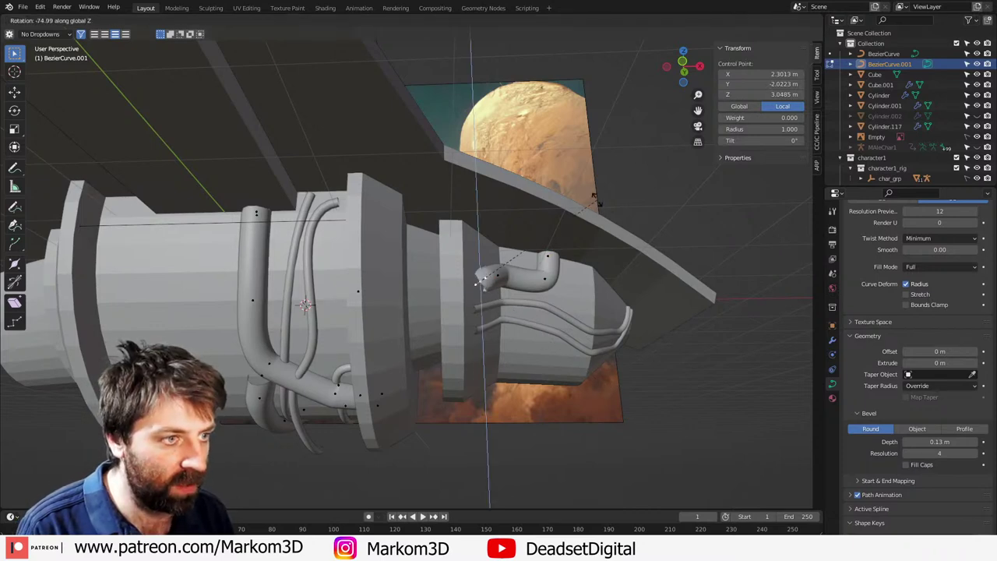
pyautogui.click(595, 199)
pyautogui.press('KP_1')
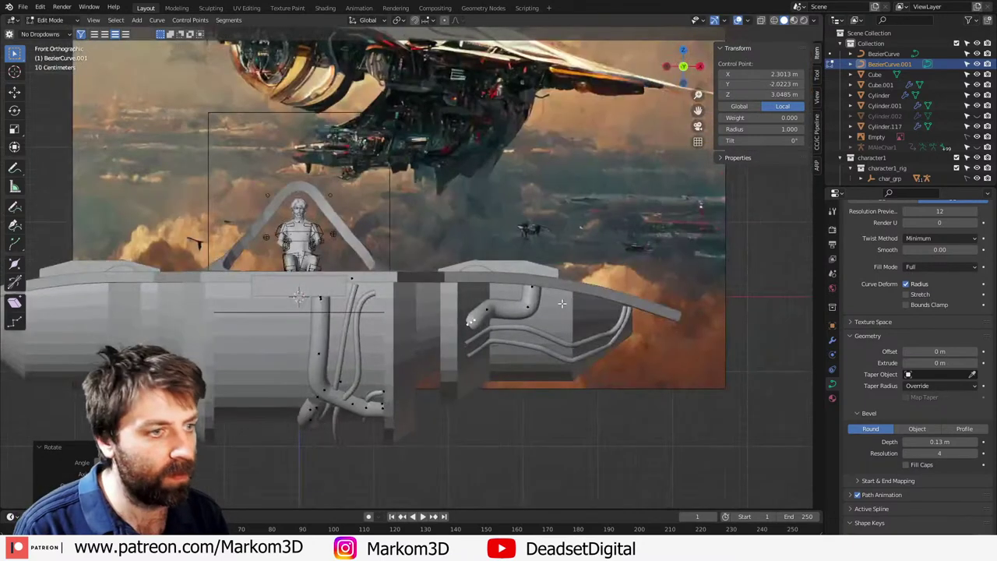
pyautogui.press('g')
pyautogui.click(517, 419)
# Step: Move the control point near the bend of the central cylinder's thick cable slightly up and outward in front view, and leave Edit Mode
pyautogui.moveTo(517, 419); pyautogui.dragTo(336, 303, button='middle')
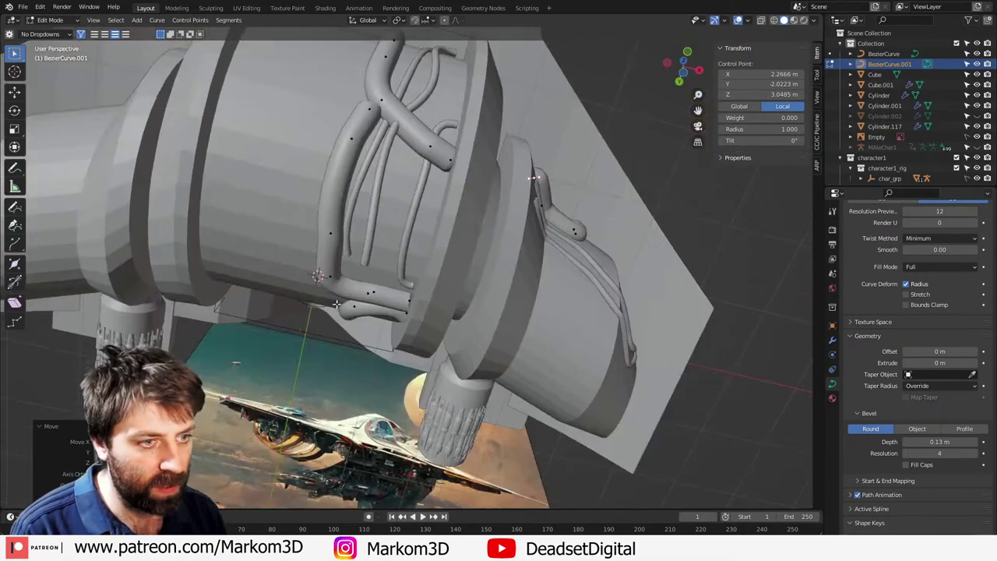
pyautogui.press('KP_7')
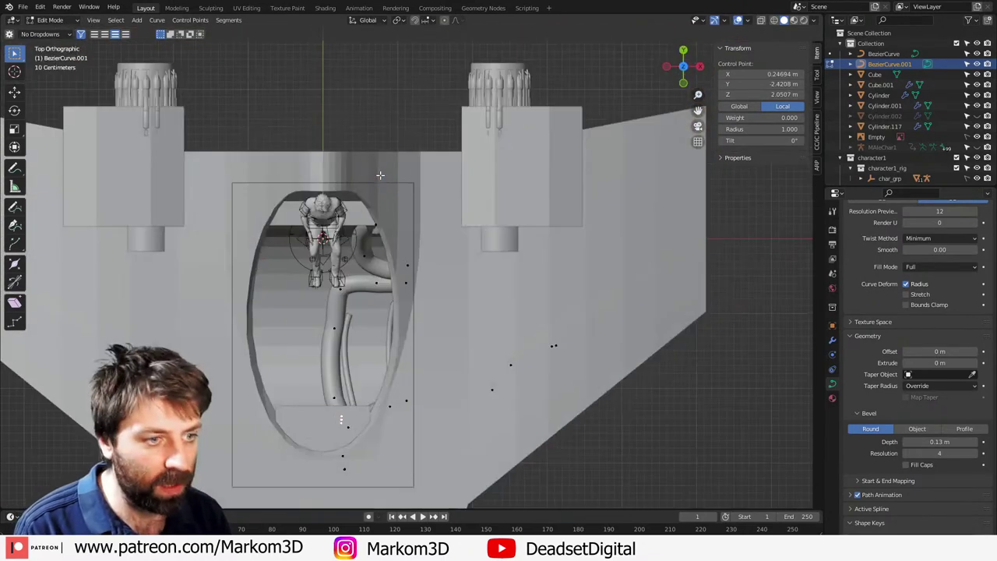
pyautogui.press('KP_3')
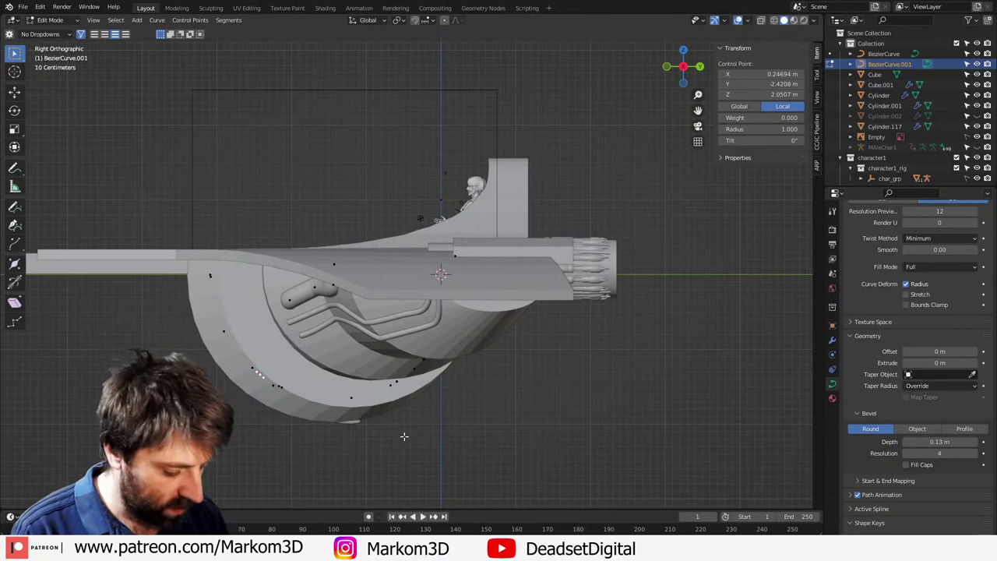
pyautogui.press('KP_1')
pyautogui.press('g')
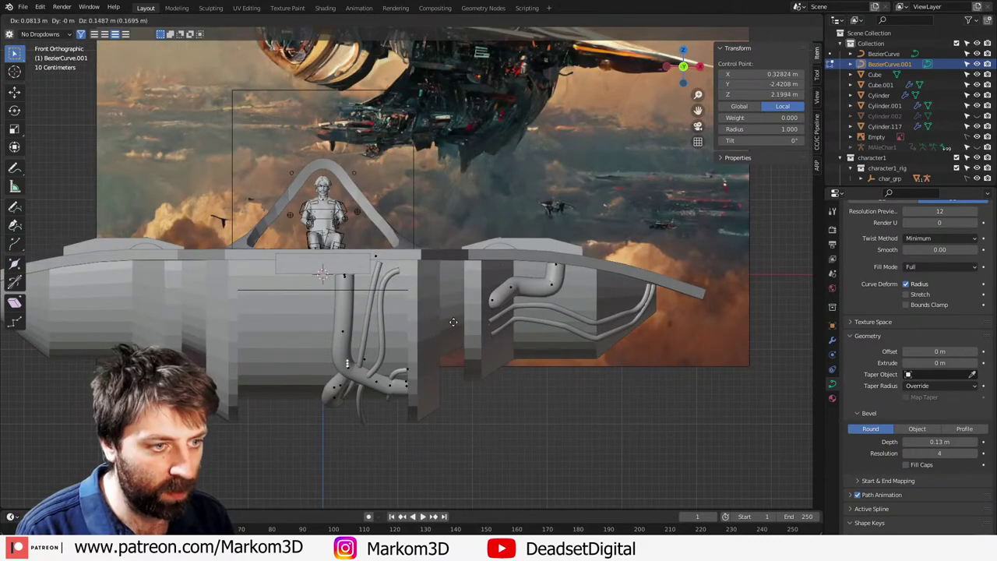
pyautogui.click(450, 330)
pyautogui.scroll(-5, 395, 392)
pyautogui.press('Tab')
# Step: Add a Mirror modifier on the X axis to the thick cable curve
pyautogui.click(423, 400)
pyautogui.moveTo(423, 401); pyautogui.dragTo(411, 356, button='middle')
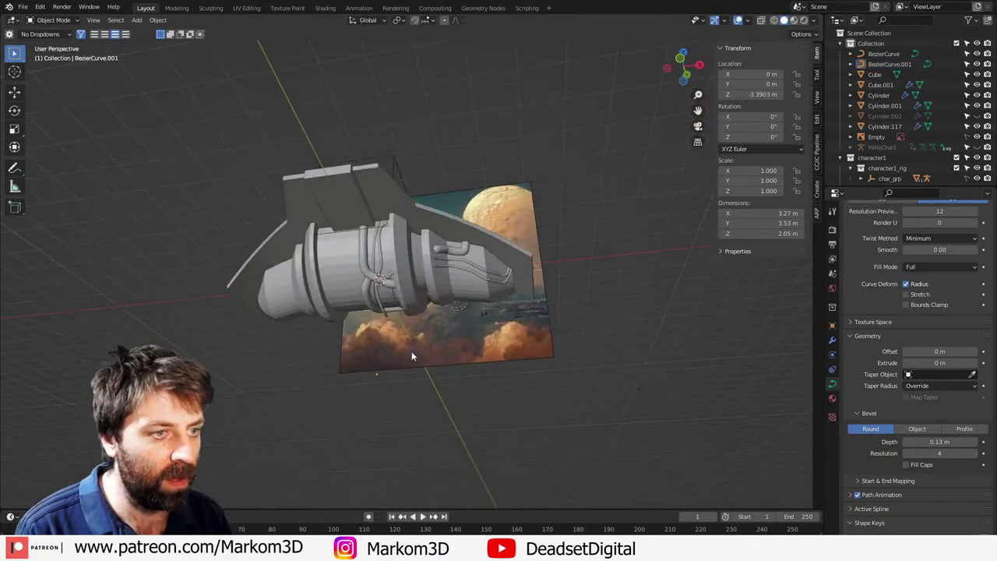
pyautogui.click(459, 250)
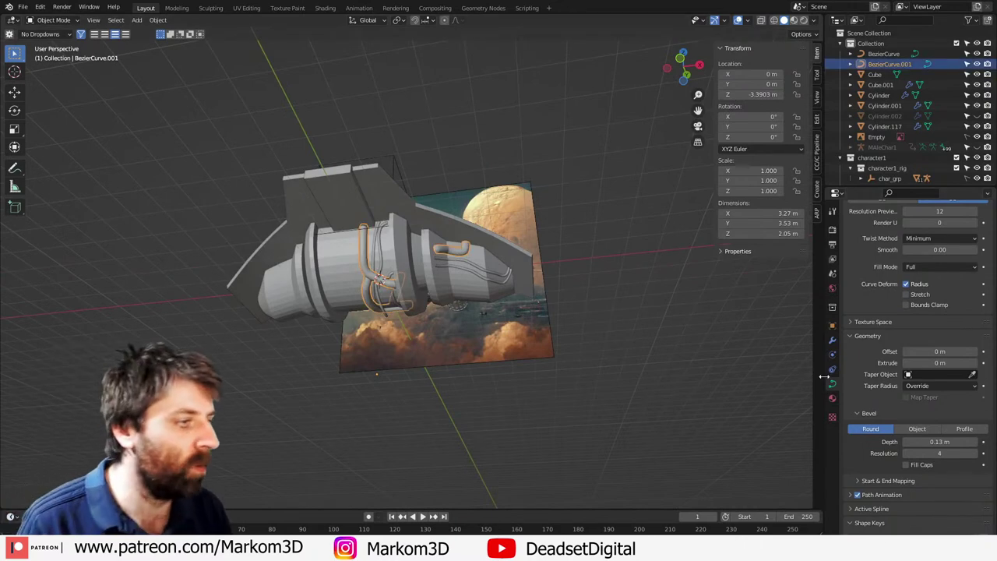
pyautogui.click(833, 341)
pyautogui.click(869, 228)
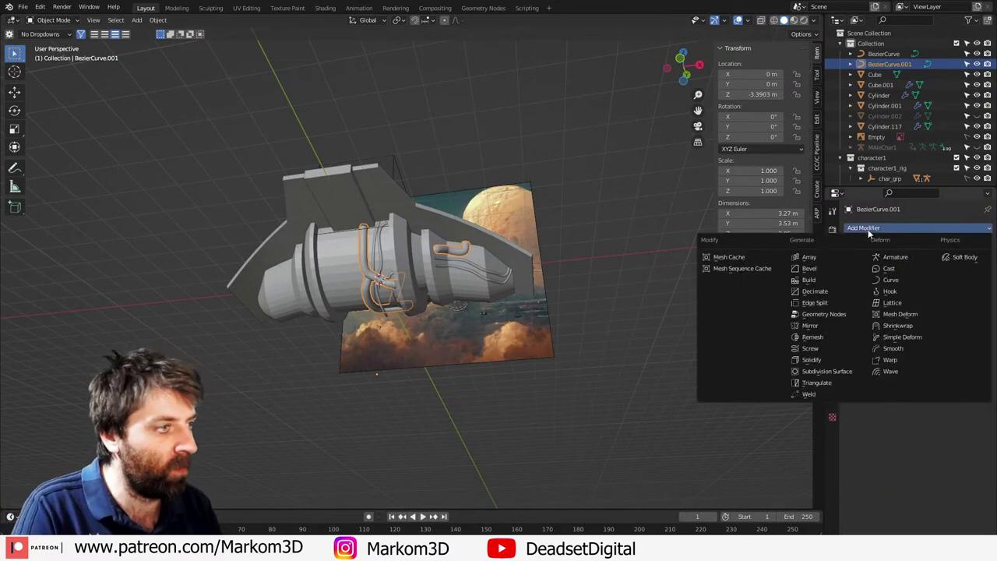
pyautogui.click(818, 325)
# Step: Add a Mirror modifier on the X axis to the thin cable curve
pyautogui.click(382, 269)
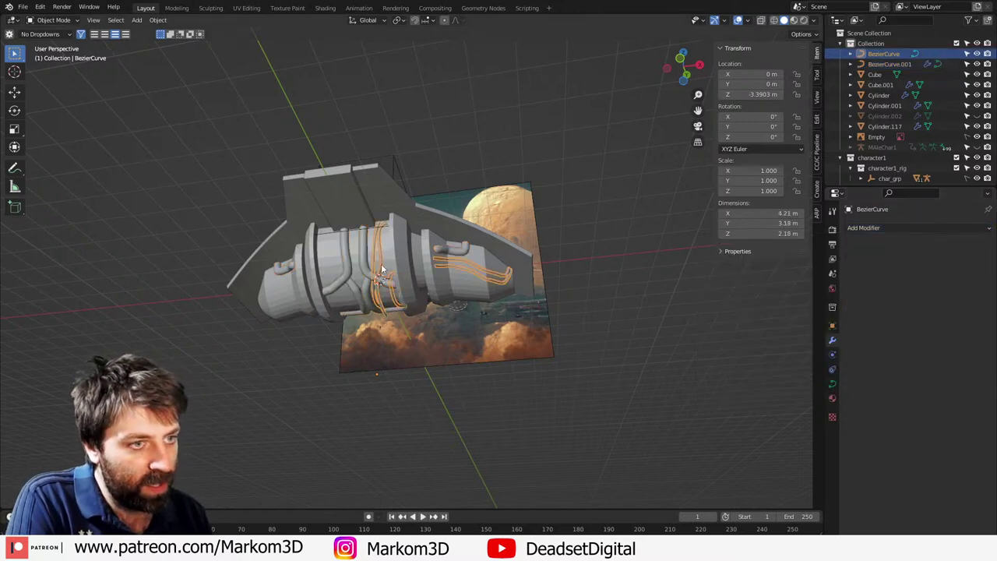
pyautogui.click(901, 228)
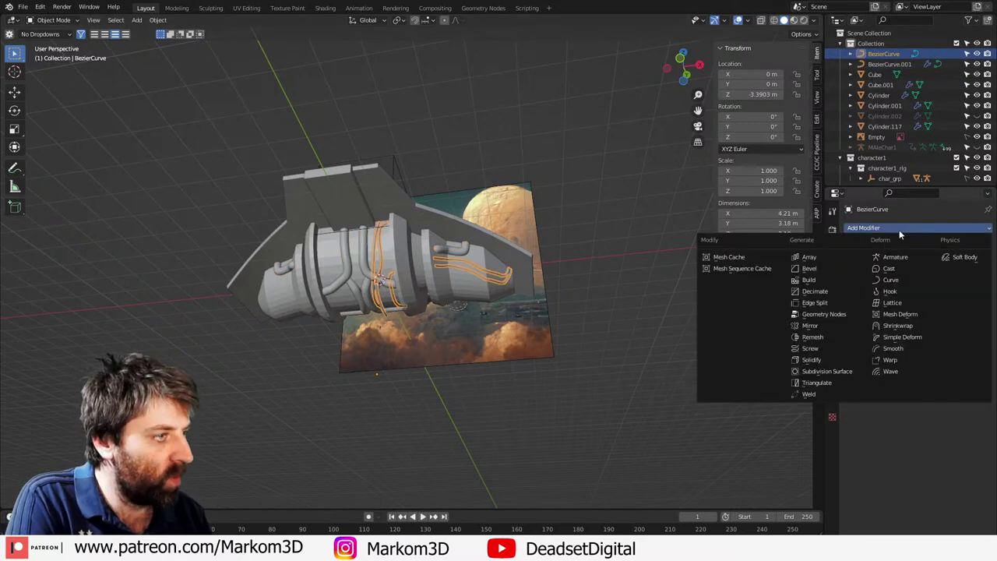
pyautogui.click(827, 327)
pyautogui.moveTo(501, 393); pyautogui.dragTo(418, 442, button='middle')
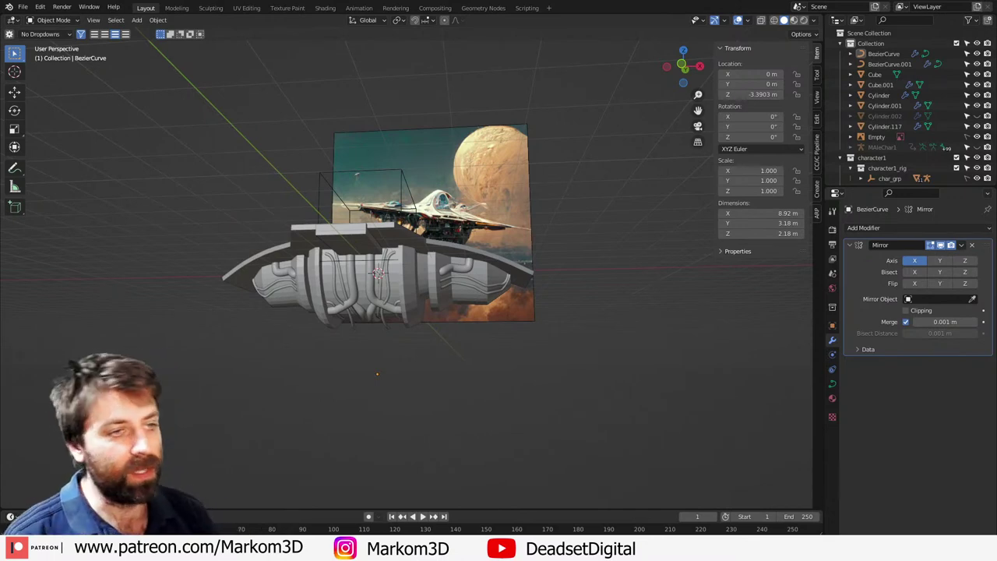
# Step: Select all the ship parts and snap the 3D cursor to the selection
pyautogui.moveTo(315, 363); pyautogui.dragTo(388, 336, button='middle')
pyautogui.scroll(-3, 359, 376)
pyautogui.press('a')
pyautogui.moveTo(400, 301); pyautogui.dragTo(397, 307, button='middle')
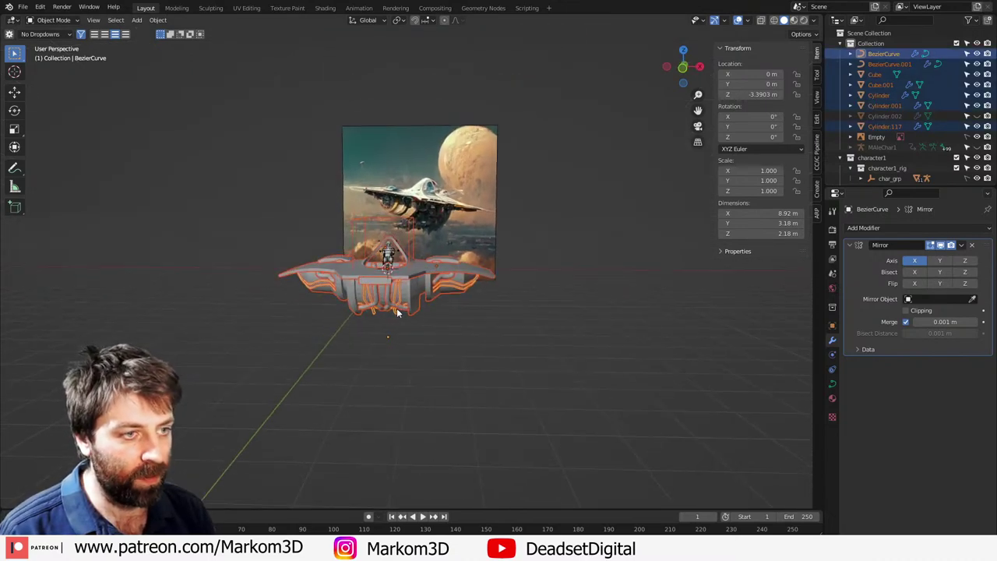
pyautogui.hotkey('shift', 's')
pyautogui.click(399, 370)
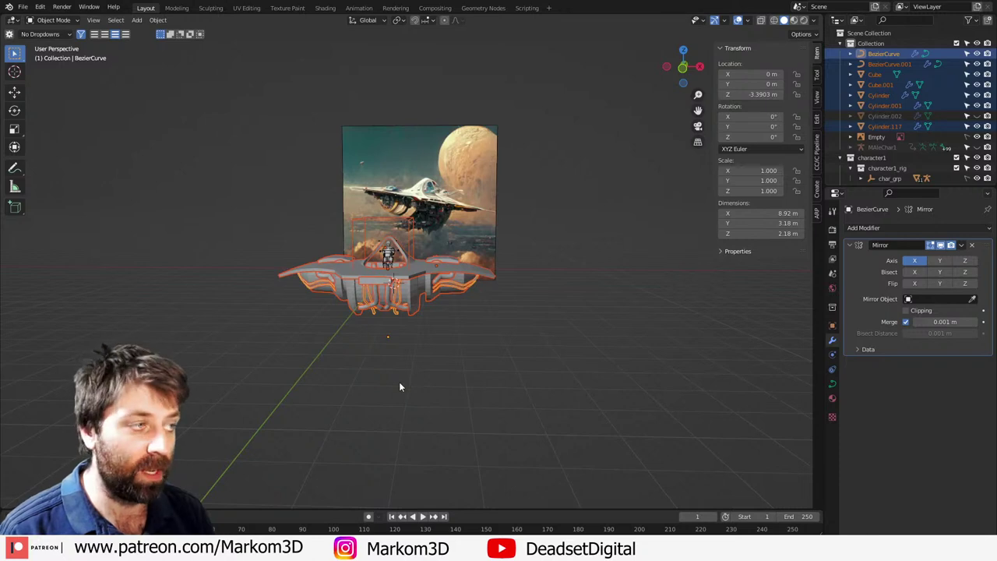
# Step: Add a cube empty at the 3D cursor and scale it to about 4.71 so it surrounds the ship
pyautogui.hotkey('shift', 'a')
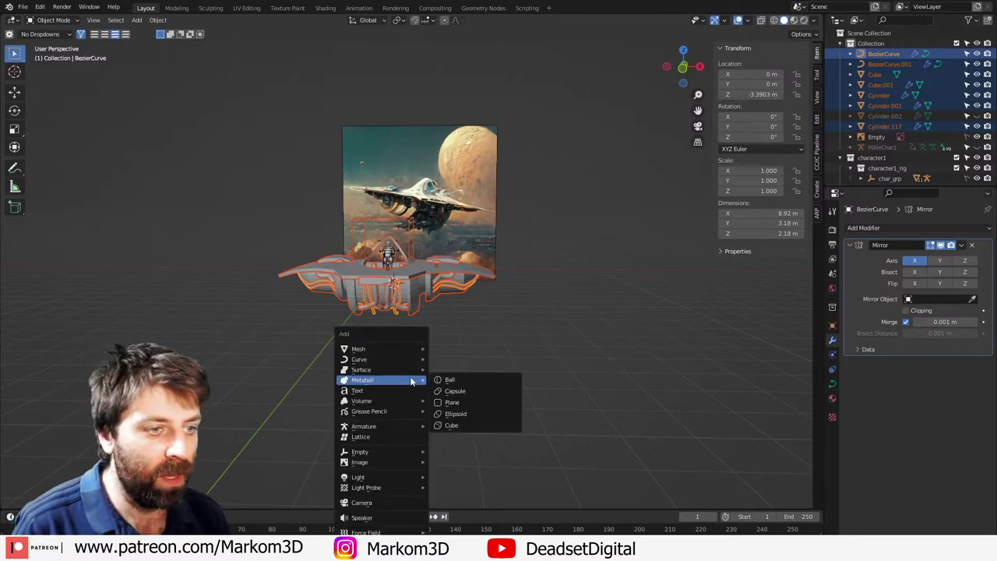
pyautogui.moveTo(420, 453)
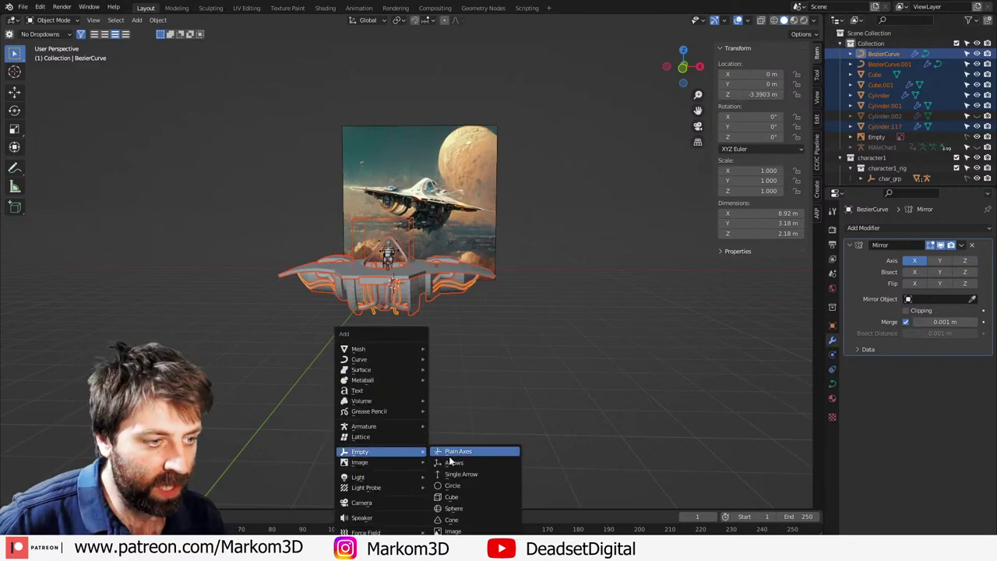
pyautogui.click(480, 497)
pyautogui.press('s')
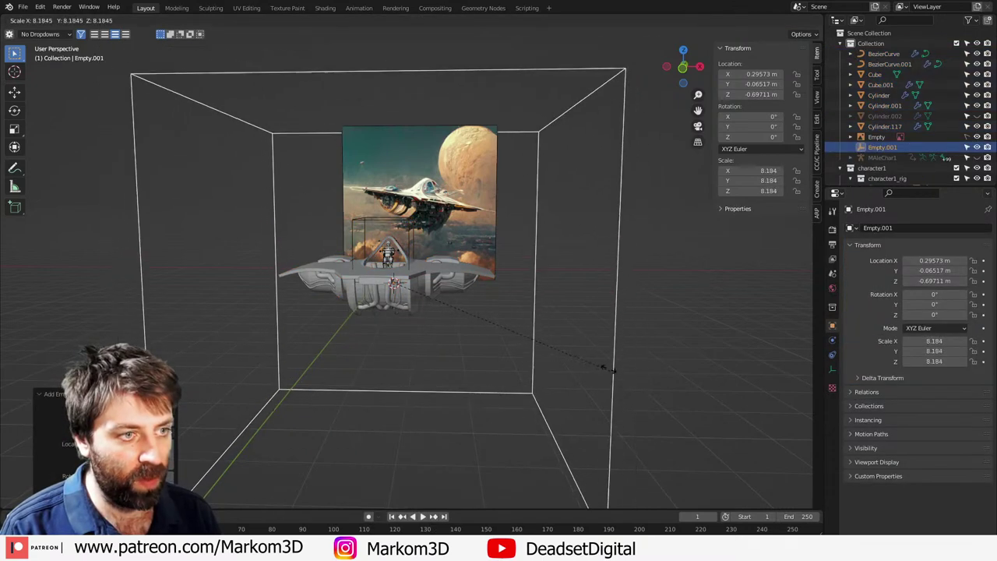
pyautogui.click(522, 337)
# Step: Parent all the ship parts to the cube empty and test rotating them together around global Z
pyautogui.press('a')
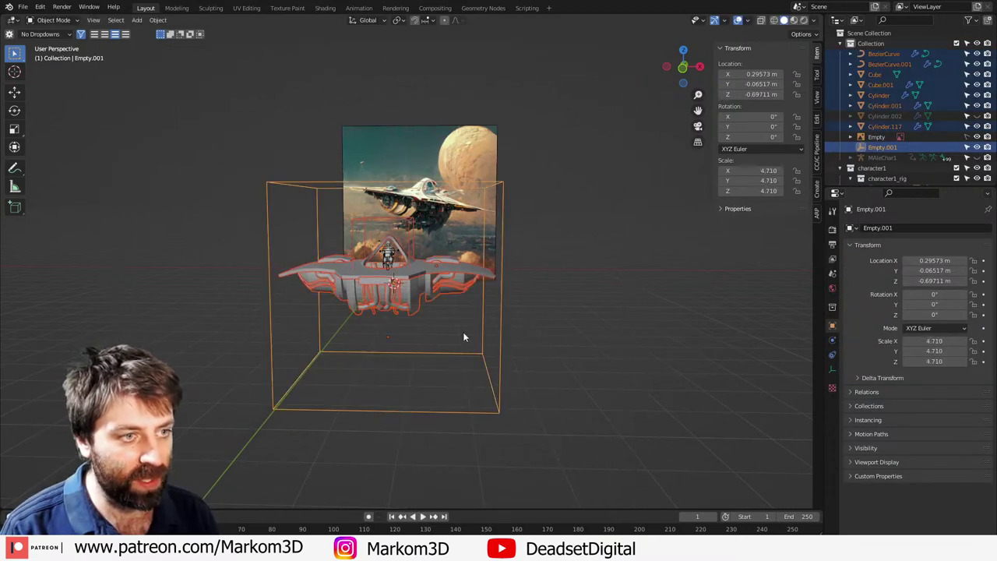
pyautogui.hotkey('ctrl', 'p')
pyautogui.click(494, 381)
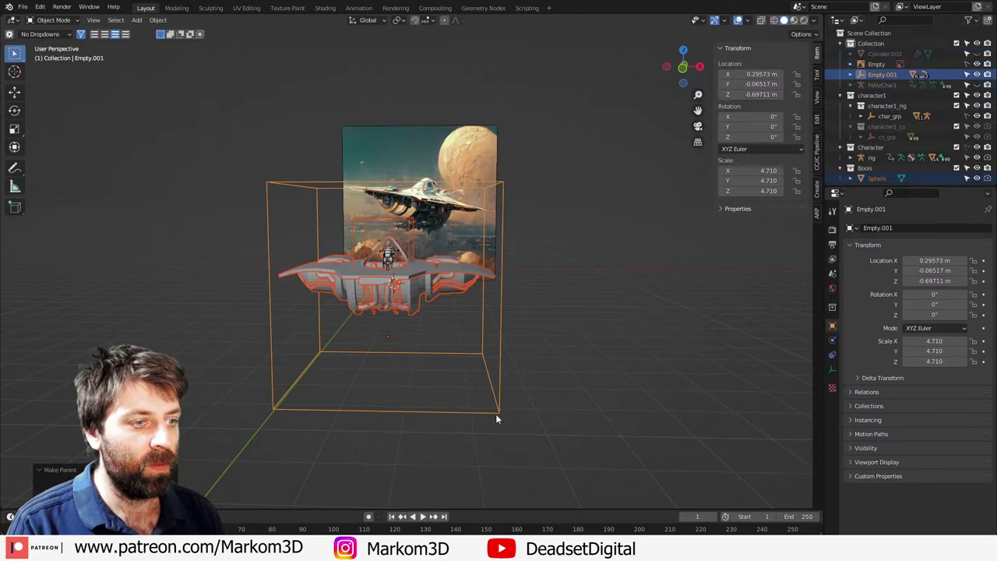
pyautogui.click(495, 414)
pyautogui.press('r')
pyautogui.press('z')
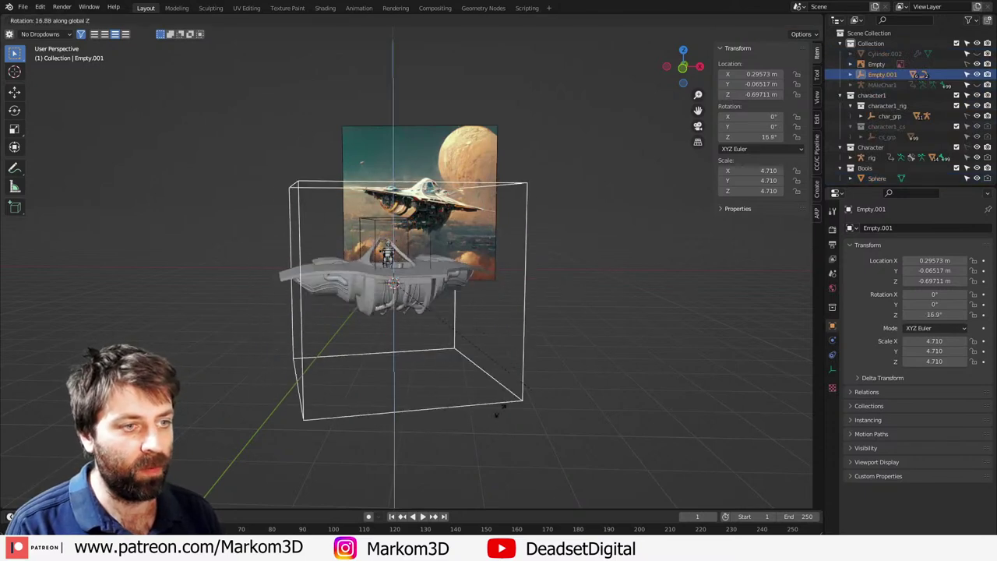
pyautogui.rightClick(439, 391)
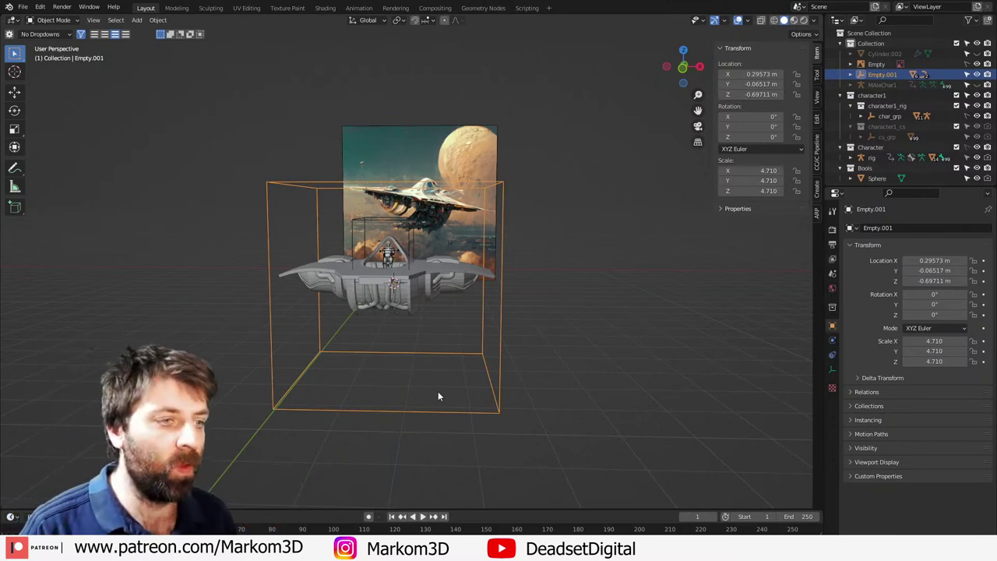
# Step: Test moving the cube empty with its children, undo the parenting, and test moving the empty alone
pyautogui.press('a')
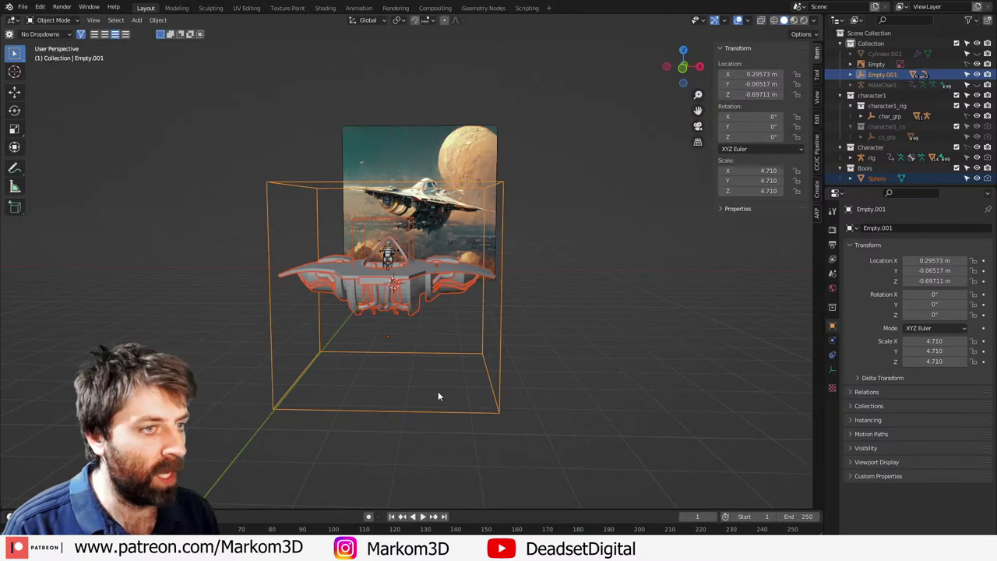
pyautogui.click(460, 414)
pyautogui.press('g')
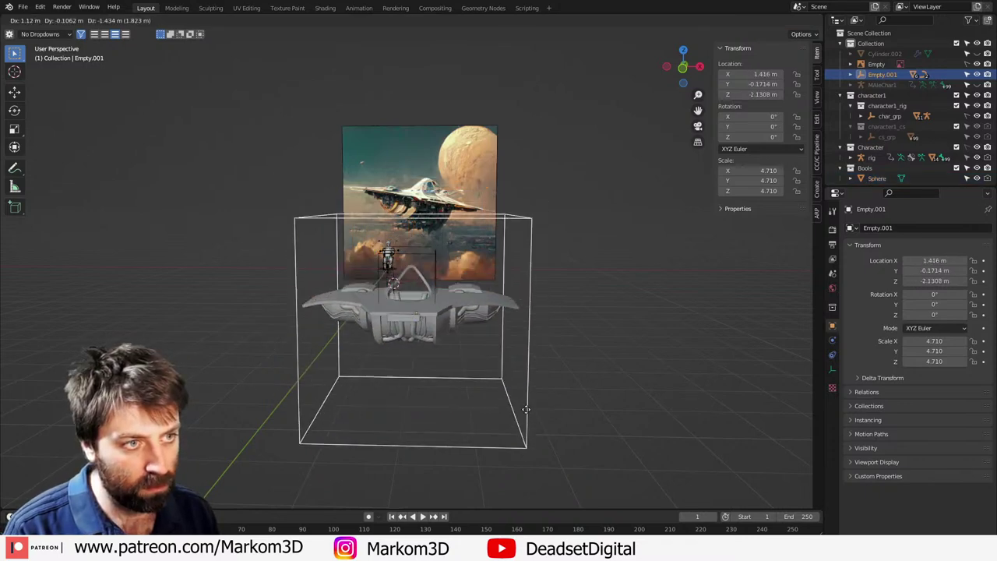
pyautogui.rightClick(507, 412)
pyautogui.hotkey('ctrl', 'z')
pyautogui.hotkey('ctrl', 'z')
pyautogui.click(505, 411)
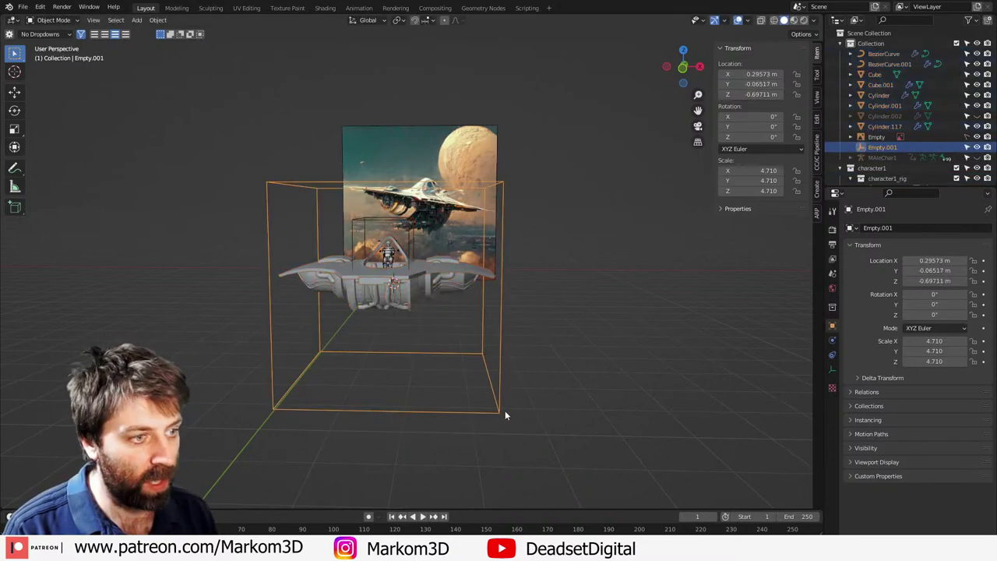
pyautogui.press('g')
pyautogui.rightClick(450, 401)
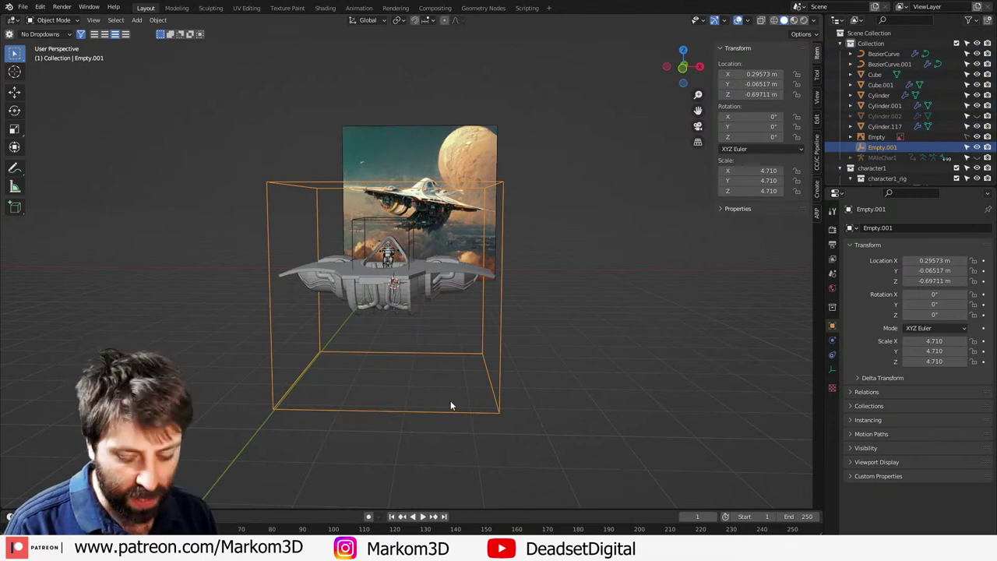
# Step: Add a camera and align it to a raised three-quarter view of the ship and reference image
pyautogui.hotkey('ctrl', 'a')
pyautogui.hotkey('shift', 'a')
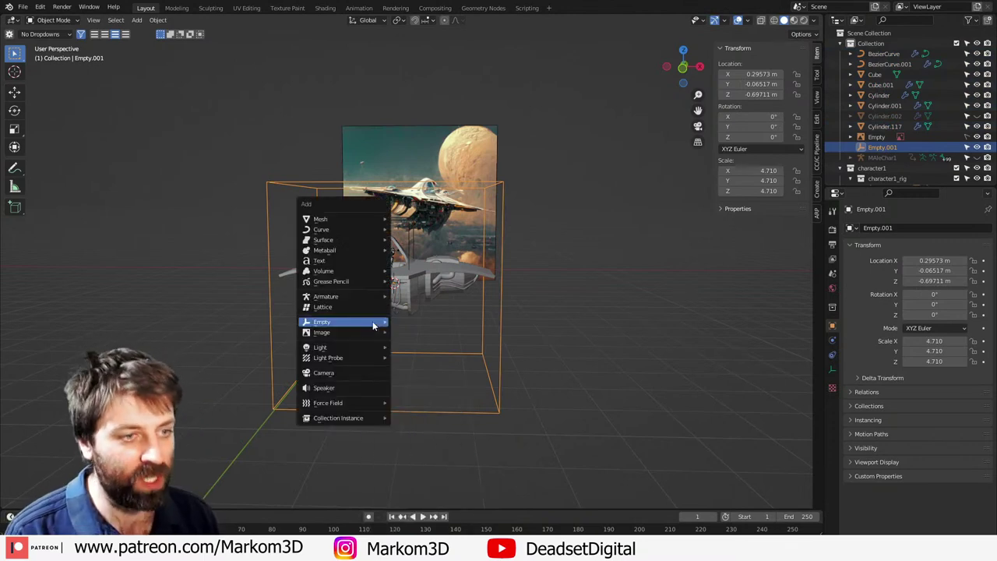
pyautogui.click(354, 373)
pyautogui.moveTo(487, 385); pyautogui.dragTo(458, 403, button='middle')
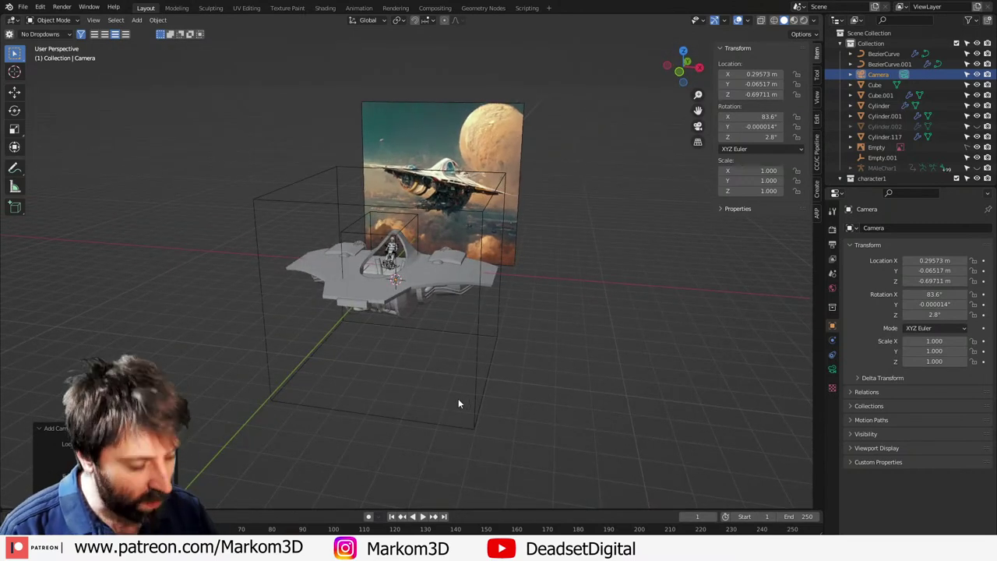
pyautogui.press('ctrl+alt+KP_0')
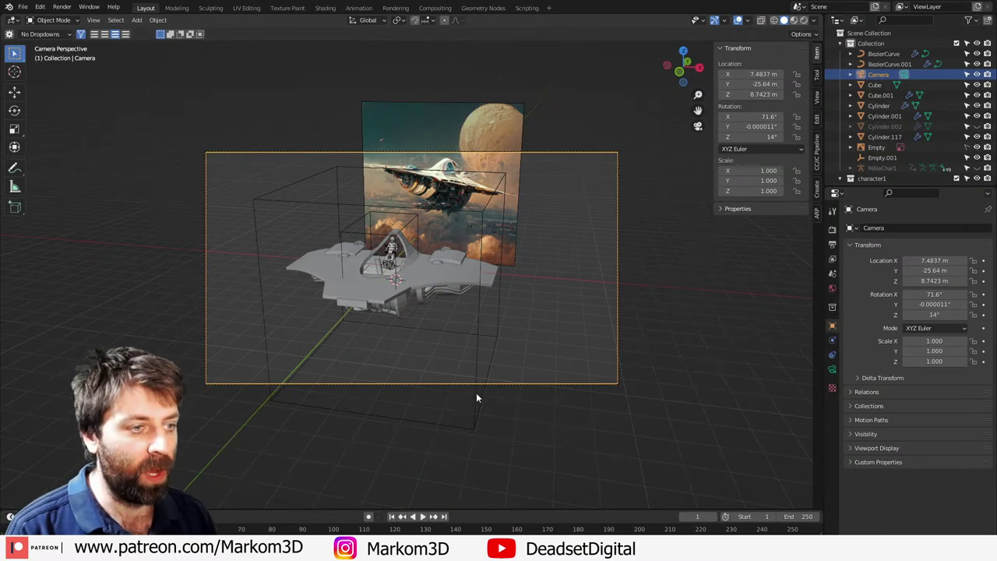
# Step: Parent the camera to the cube empty
pyautogui.click(477, 356)
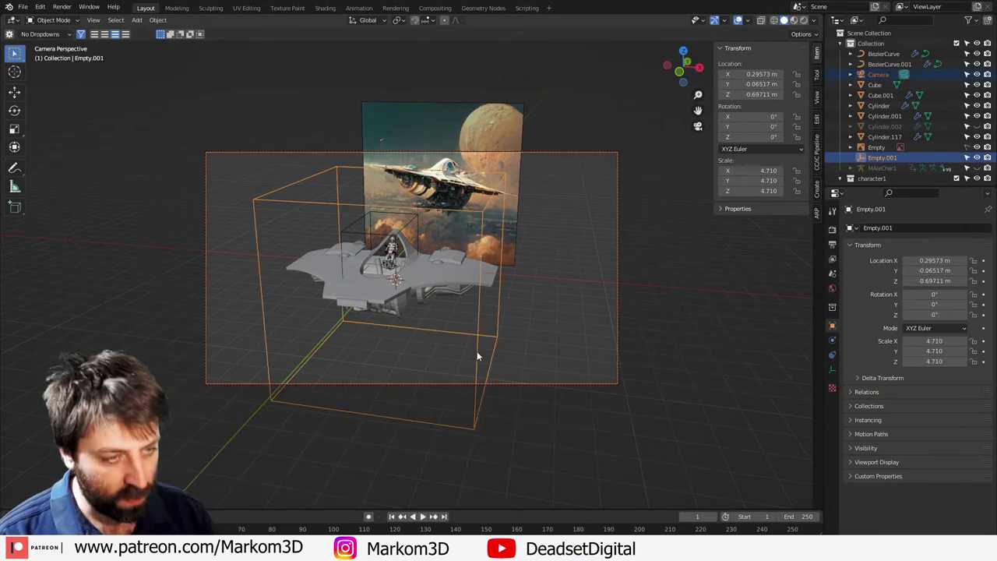
pyautogui.hotkey('ctrl', 'p')
pyautogui.click(477, 356)
# Step: Test orbiting the camera around the ship by rotating the cube empty around global Z, and cancel the rotation
pyautogui.press('z')
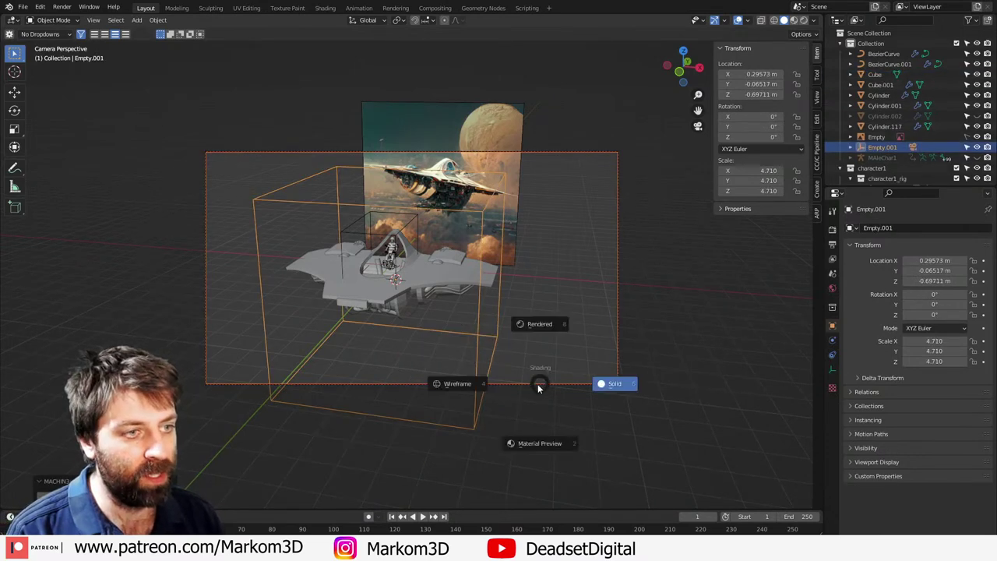
pyautogui.press('r')
pyautogui.press('z')
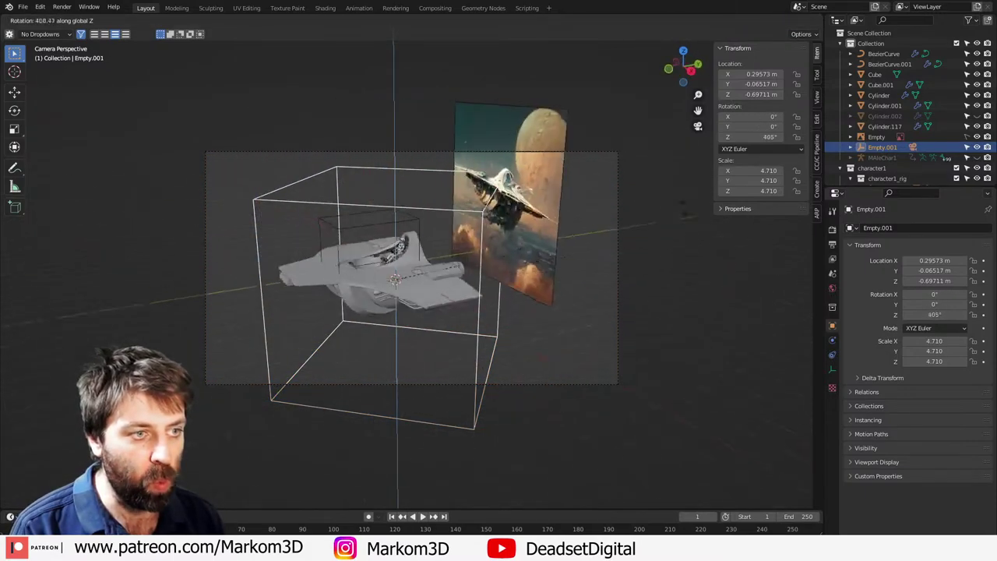
pyautogui.rightClick(299, 282)
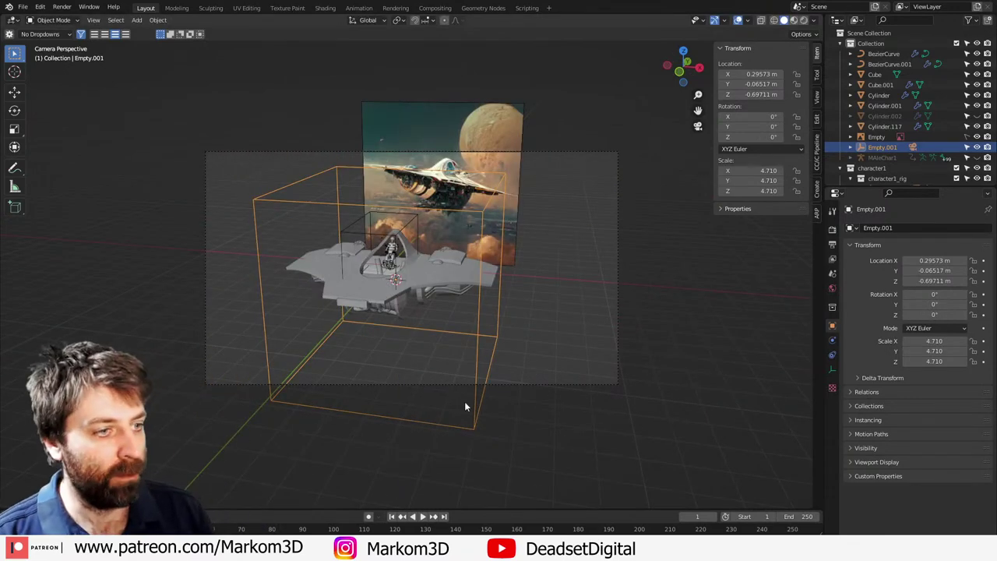
# Step: Undo the camera parenting and remove the camera and the cube empty from the scene
pyautogui.hotkey('ctrl', 'z')
pyautogui.hotkey('ctrl', 'z')
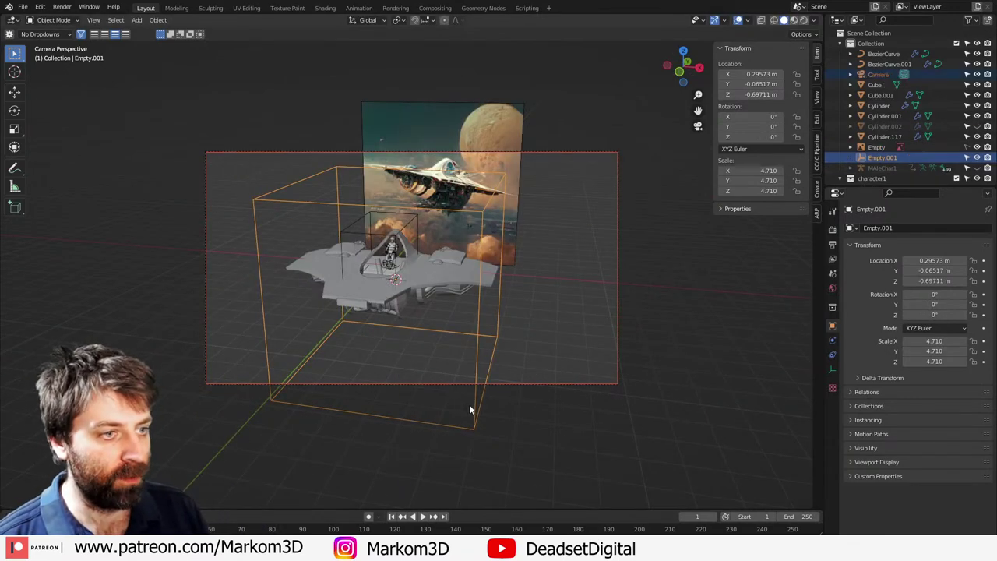
pyautogui.hotkey('ctrl', 'z')
pyautogui.hotkey('ctrl', 'z')
pyautogui.hotkey('ctrl', 'z')
pyautogui.hotkey('ctrl', 'z')
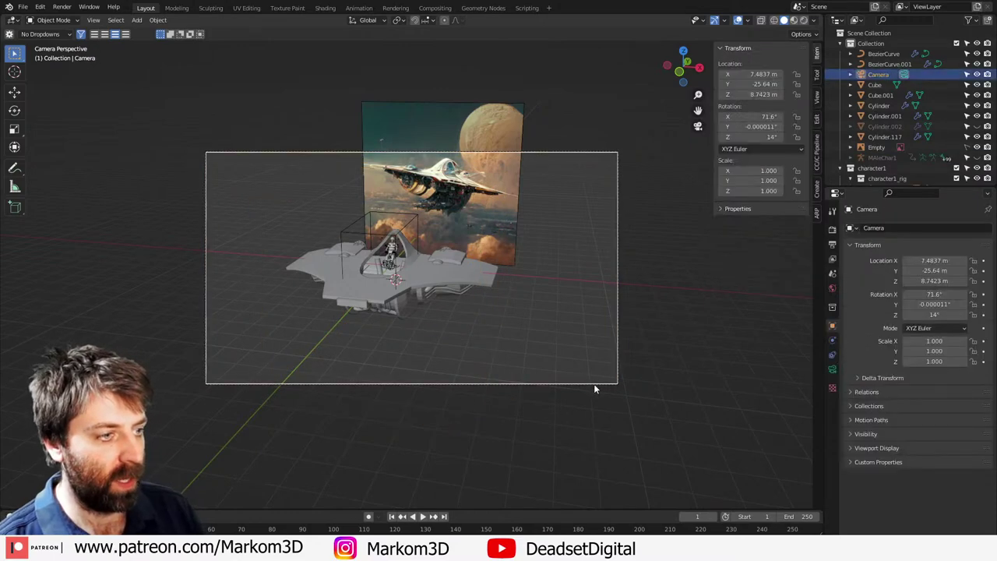
pyautogui.hotkey('ctrl', 'z')
# Step: Examine the ship's underside and cockpit and compare the hull shape with the reference image
pyautogui.moveTo(594, 389); pyautogui.dragTo(420, 282, button='middle')
pyautogui.scroll(3, 463, 384)
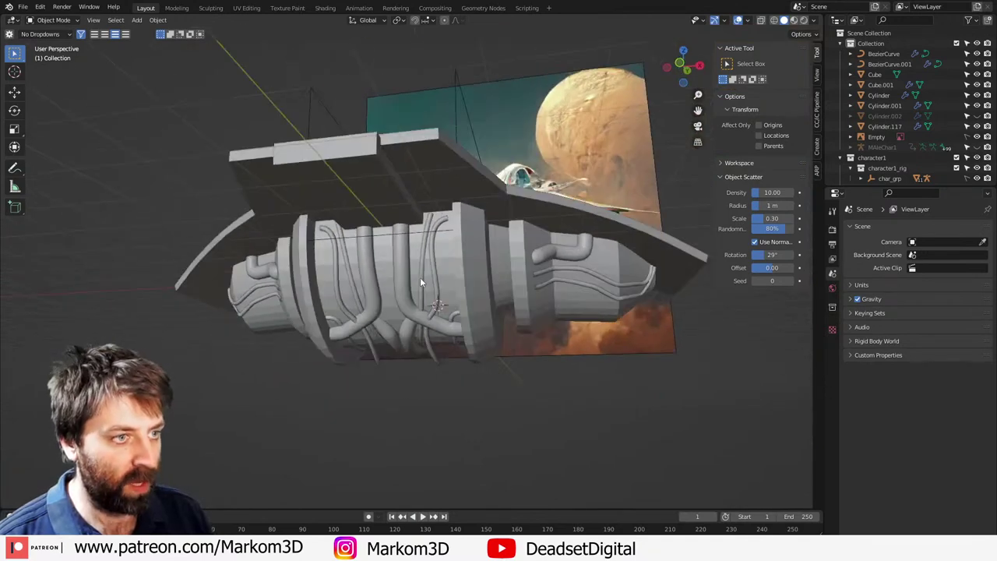
pyautogui.moveTo(533, 227); pyautogui.dragTo(394, 324, button='middle')
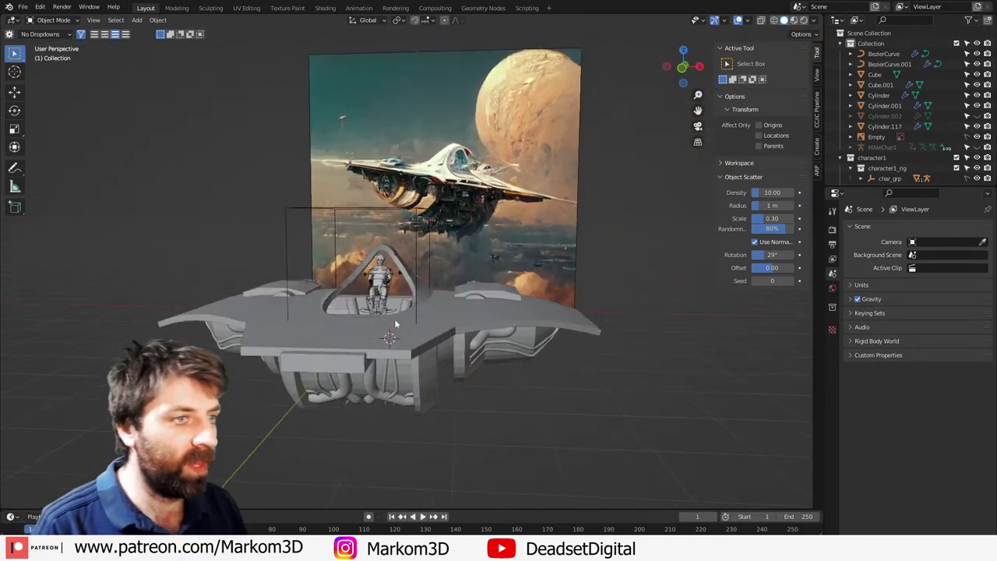
pyautogui.scroll(5, 395, 324)
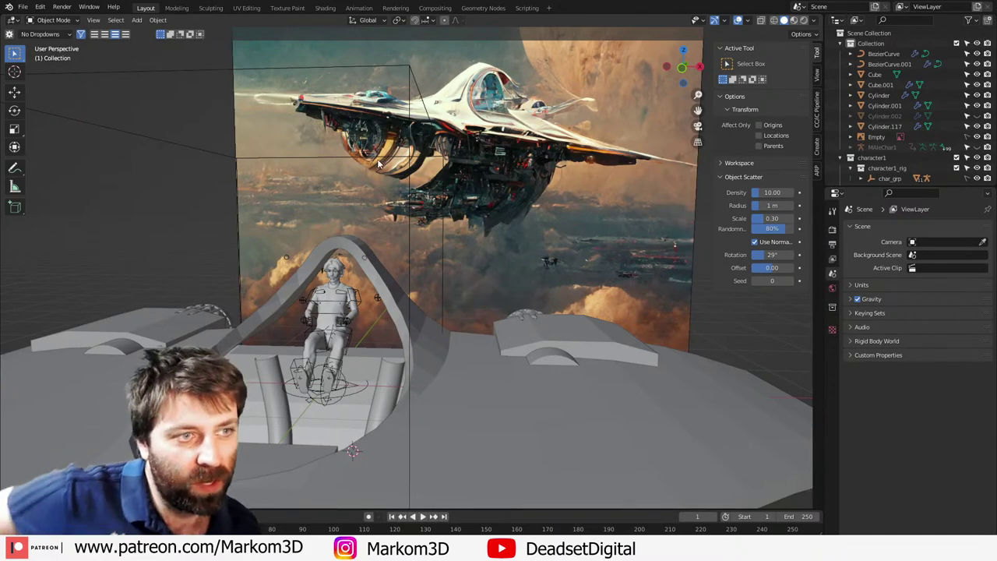
pyautogui.scroll(-2, 315, 345)
pyautogui.scroll(4, 232, 386)
pyautogui.moveTo(315, 345); pyautogui.dragTo(245, 399, button='middle')
# Step: Add a centered loop cut around the hull's tapering side pod and bevel it into a band about 0.045 m wide
pyautogui.click(183, 386)
pyautogui.press('Tab')
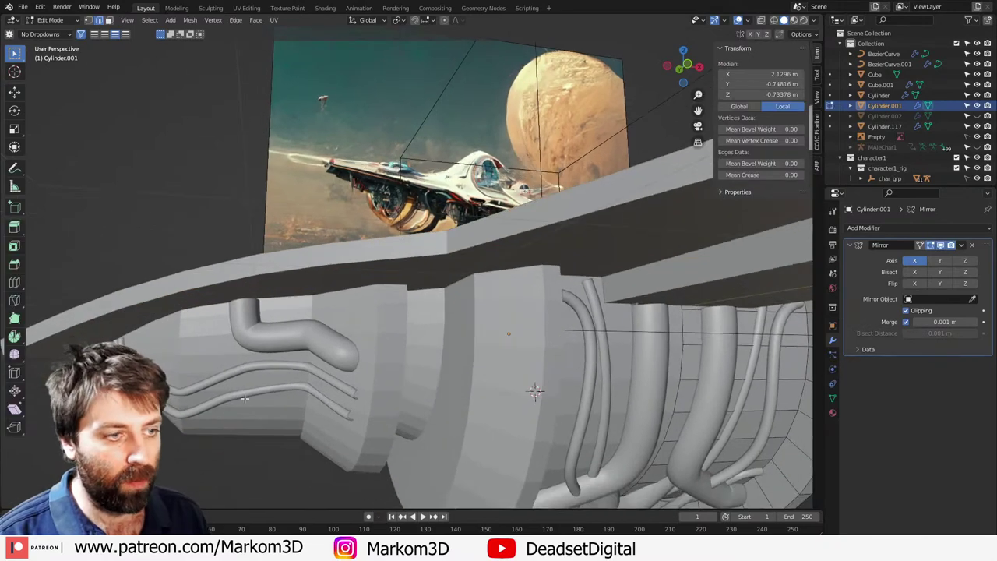
pyautogui.scroll(-3, 244, 399)
pyautogui.moveTo(638, 394); pyautogui.dragTo(541, 385, button='middle')
pyautogui.scroll(1, 567, 401)
pyautogui.hotkey('ctrl', 'r')
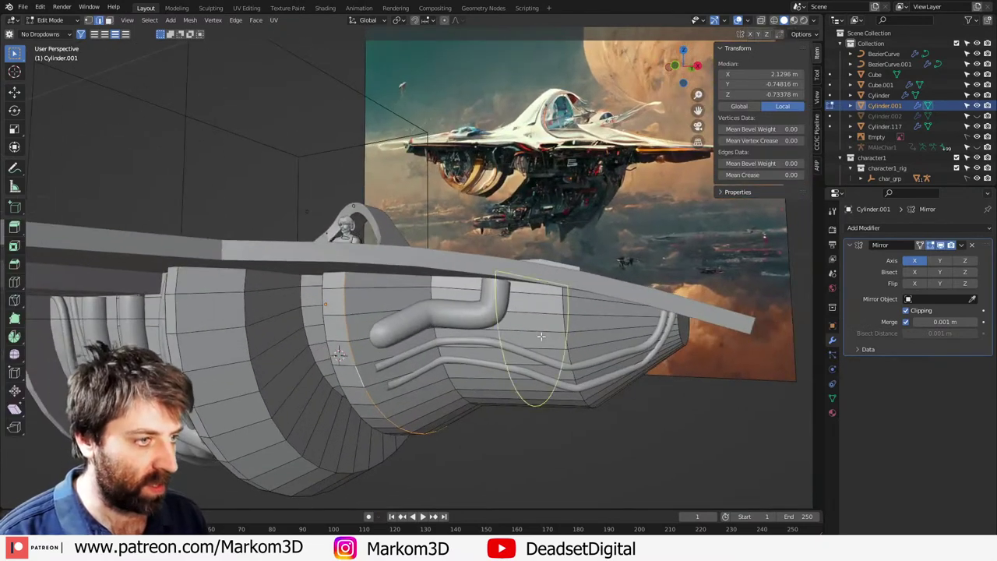
pyautogui.click(541, 337)
pyautogui.rightClick(550, 418)
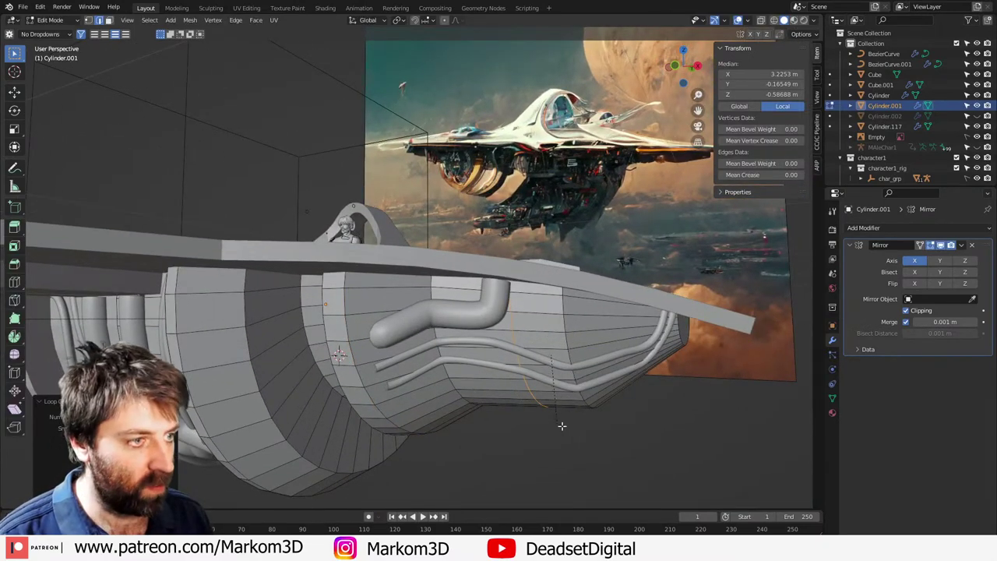
pyautogui.hotkey('ctrl', 'b')
pyautogui.click(583, 456)
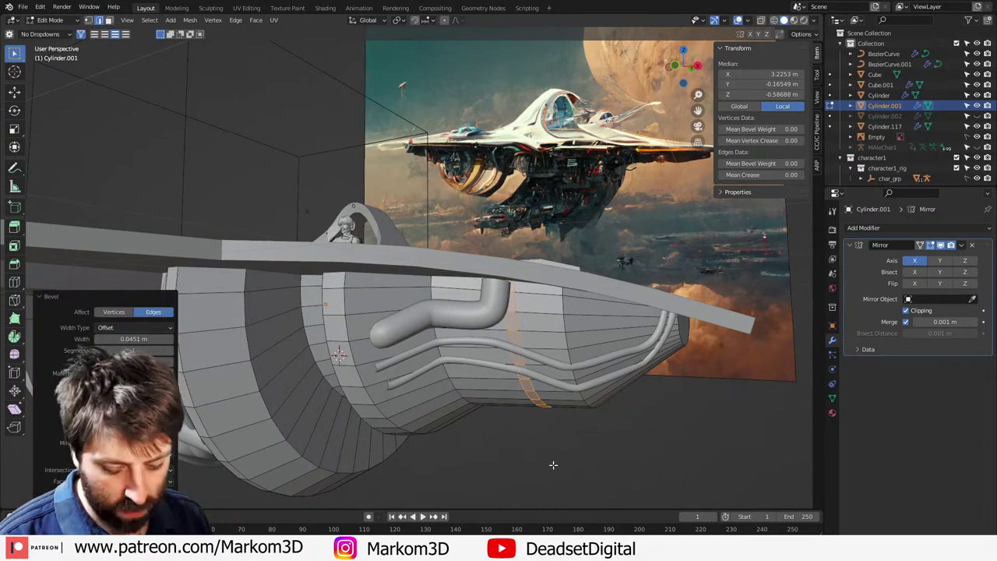
# Step: Extrude the narrow band in place and scale it outward on every axis except X to form a raised ring
pyautogui.press('e')
pyautogui.rightClick(558, 456)
pyautogui.press('s')
pyautogui.hotkey('shift', 'x')
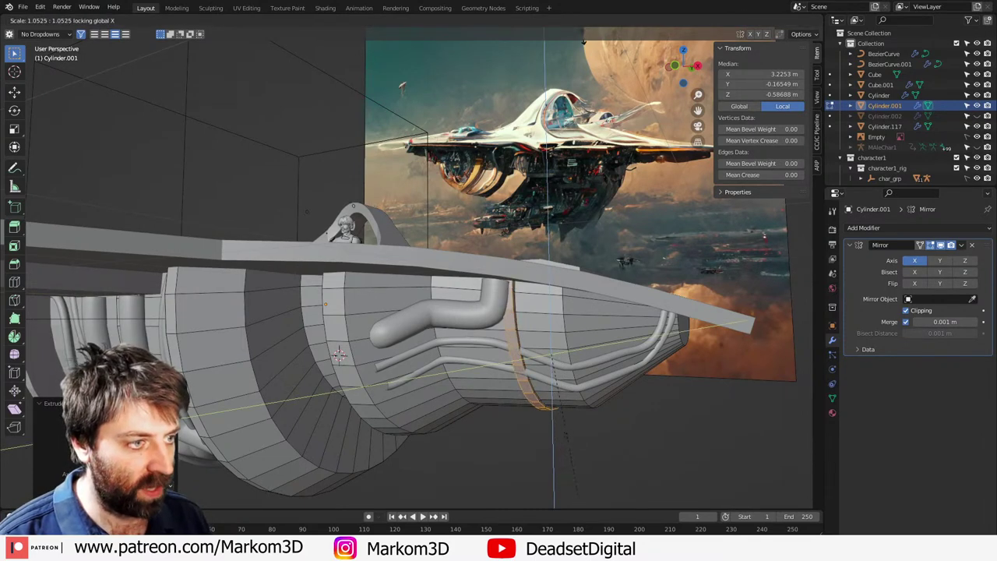
pyautogui.click(576, 408)
pyautogui.moveTo(576, 408); pyautogui.dragTo(465, 335, button='middle')
pyautogui.press('Tab')
pyautogui.press('Tab')
# Step: Select four adjoining faces below the thin cables on the side pod and extrude them into a panel
pyautogui.scroll(1, 492, 364)
pyautogui.press('3')
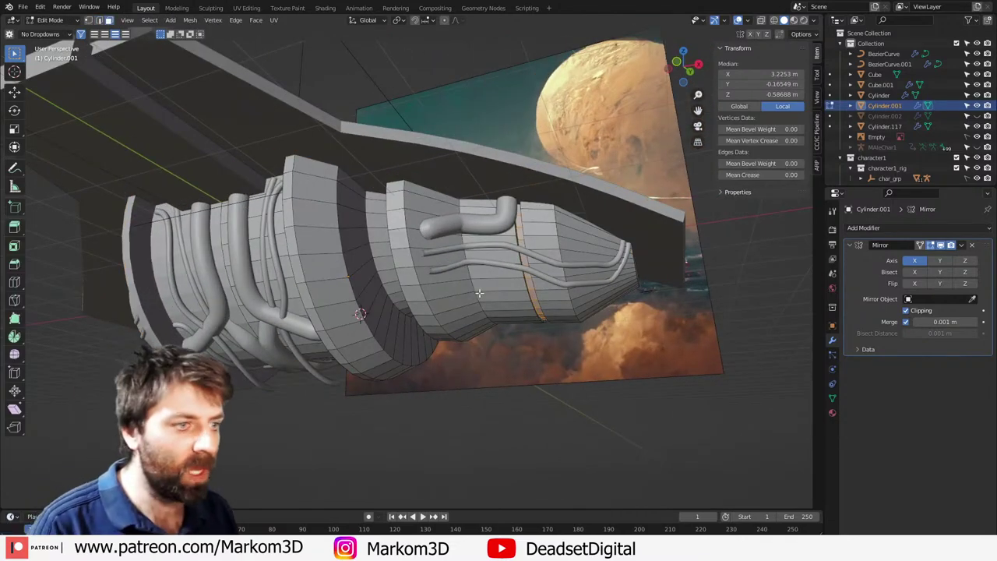
pyautogui.click(479, 293)
pyautogui.keyDown('shift'); pyautogui.click(462, 303); pyautogui.keyUp('shift')
pyautogui.keyDown('shift'); pyautogui.click(460, 288); pyautogui.keyUp('shift')
pyautogui.keyDown('shift'); pyautogui.click(487, 285); pyautogui.keyUp('shift')
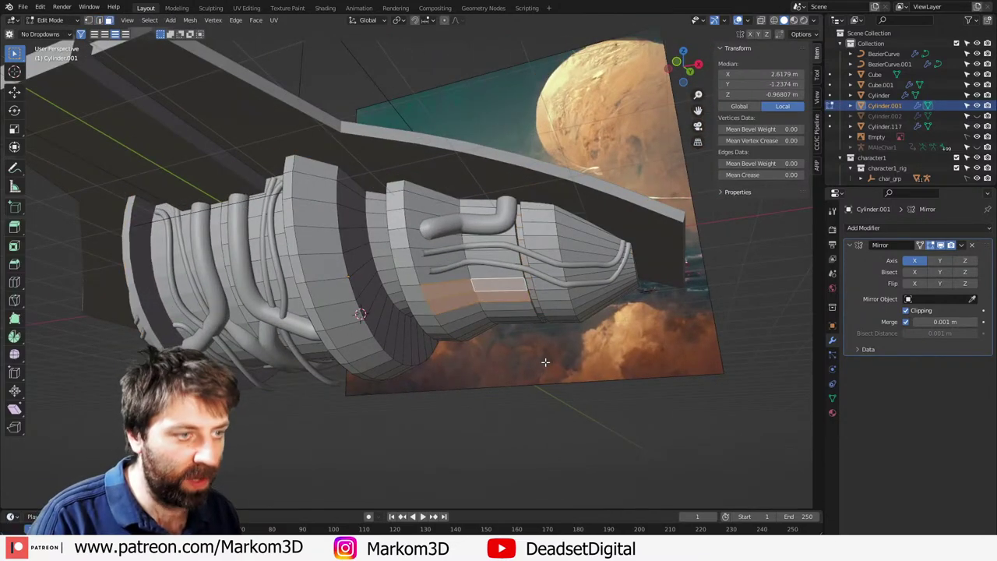
pyautogui.press('e')
pyautogui.click(592, 371)
# Step: Inset a row of faces on the large ring beside the central cables individually and extrude them inward
pyautogui.moveTo(592, 371); pyautogui.dragTo(505, 382, button='middle')
pyautogui.scroll(1, 481, 331)
pyautogui.moveTo(475, 341); pyautogui.dragTo(459, 320, button='middle')
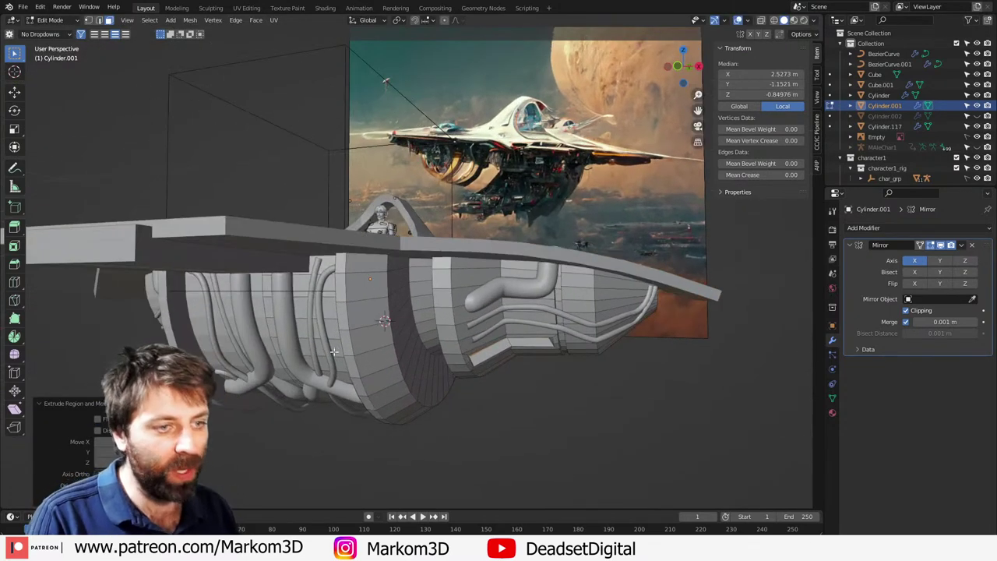
pyautogui.click(366, 285)
pyautogui.keyDown('shift'); pyautogui.click(371, 315); pyautogui.keyUp('shift')
pyautogui.keyDown('shift'); pyautogui.click(375, 348); pyautogui.keyUp('shift')
pyautogui.keyDown('shift'); pyautogui.click(384, 377); pyautogui.keyUp('shift')
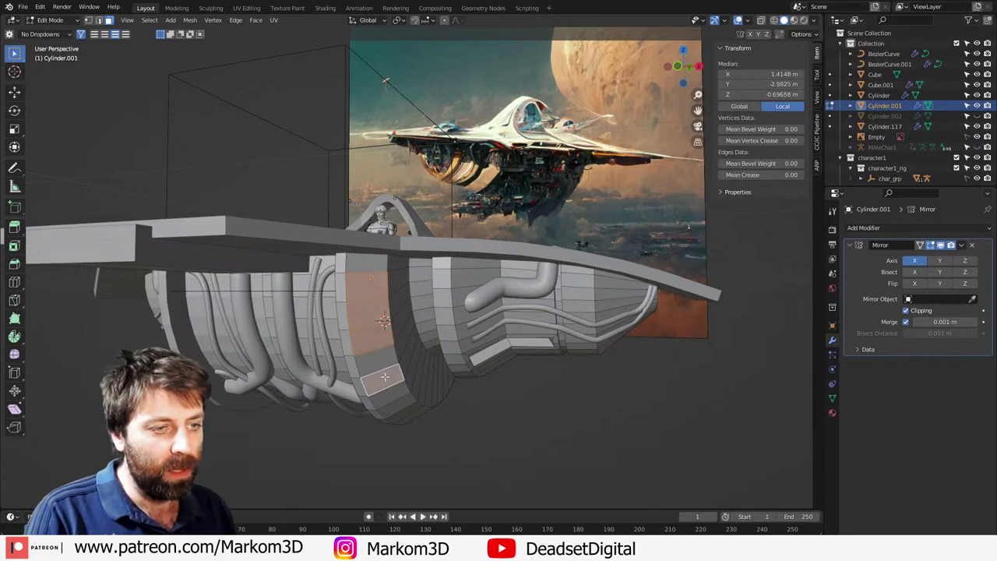
pyautogui.moveTo(390, 355); pyautogui.dragTo(433, 391, button='middle')
pyautogui.press('i')
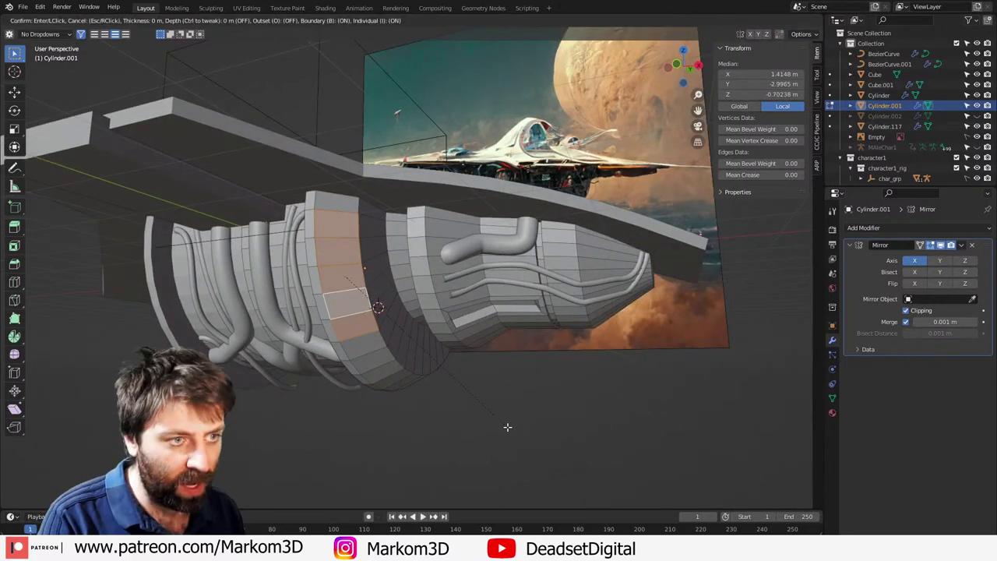
pyautogui.click(479, 404)
pyautogui.press('e')
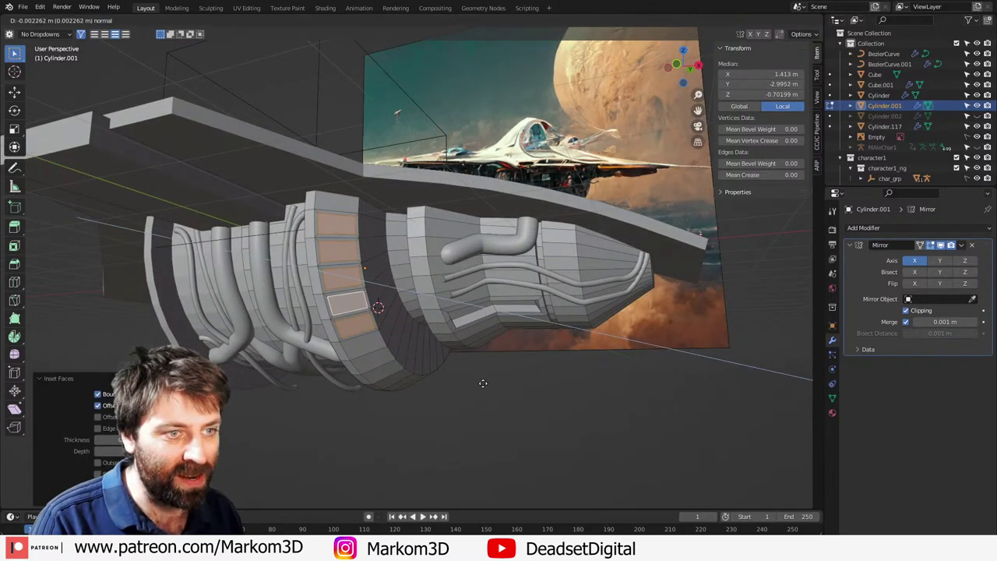
pyautogui.click(429, 240)
# Step: Flatten the extruded slot faces to zero along Y, working in wireframe from the top view
pyautogui.press('KP_7')
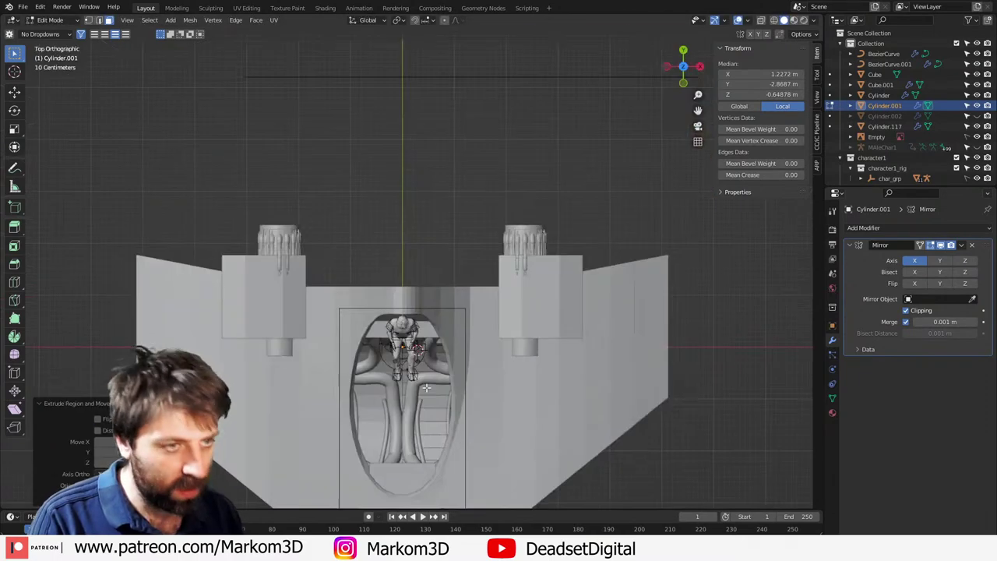
pyautogui.press('z')
pyautogui.click(352, 387)
pyautogui.keyDown('shift'); pyautogui.moveTo(459, 337); pyautogui.dragTo(480, 94, button='middle'); pyautogui.keyUp('shift')
pyautogui.press('s')
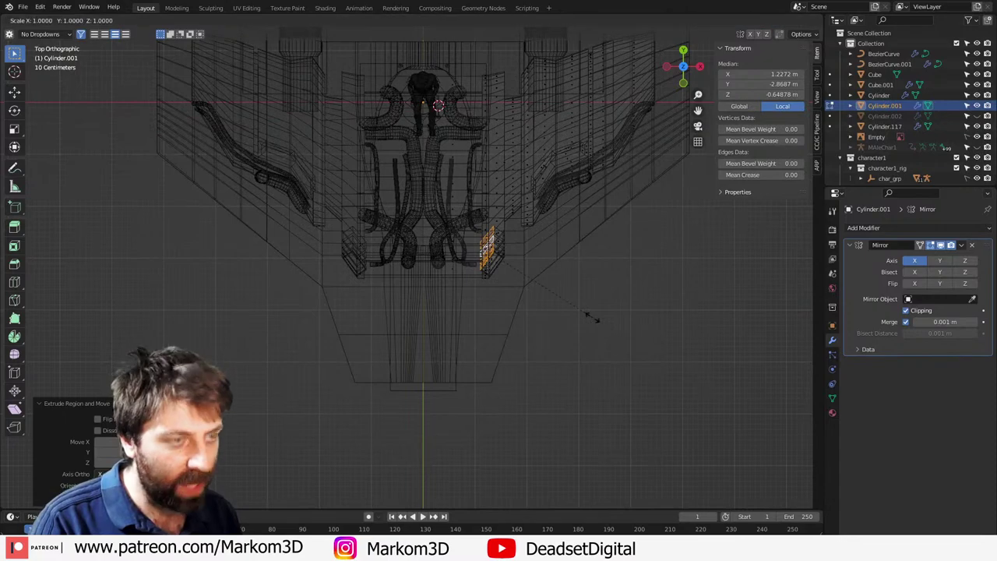
pyautogui.press('0')
pyautogui.press('Return')
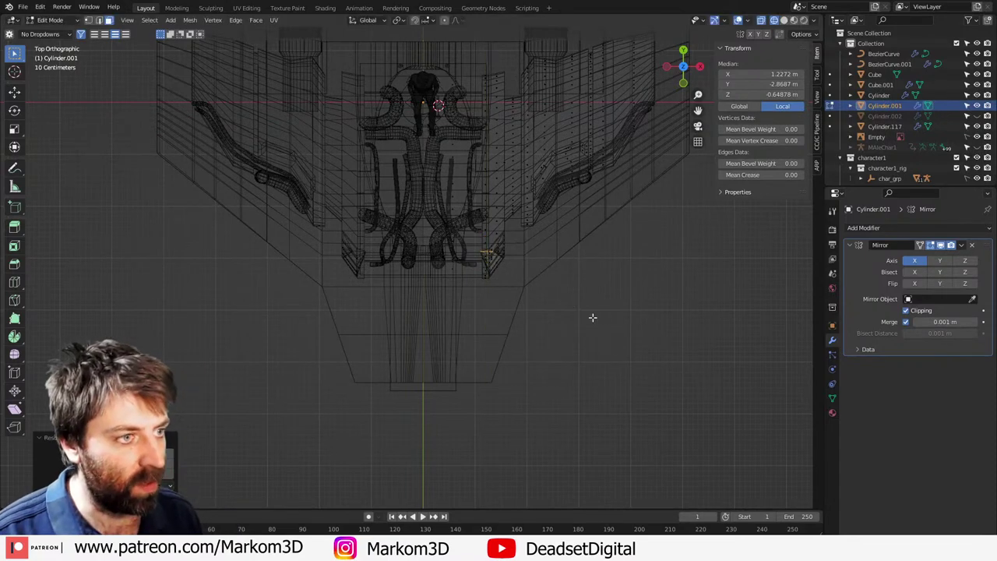
pyautogui.scroll(2, 591, 316)
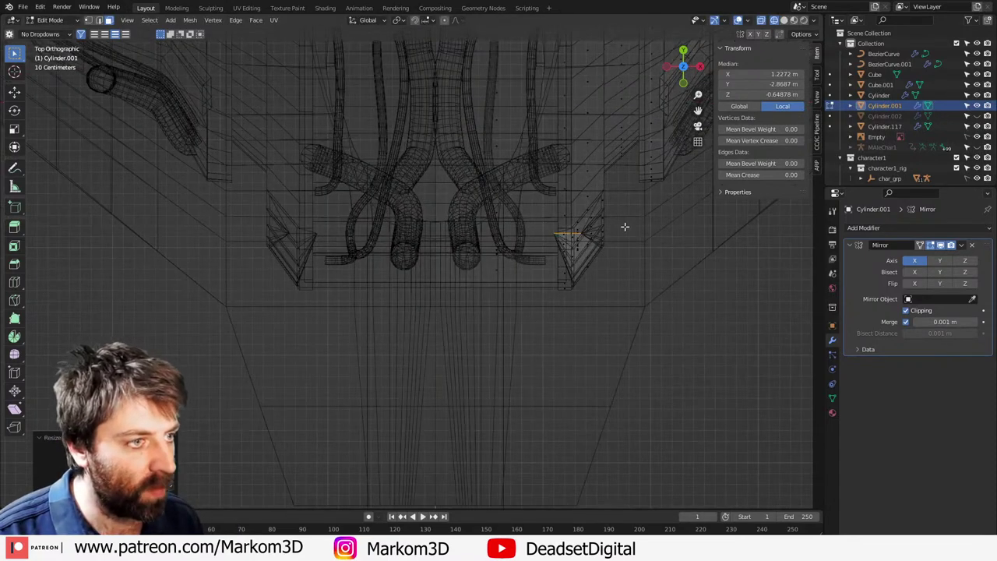
pyautogui.click(677, 235)
pyautogui.press('z')
pyautogui.click(749, 237)
# Step: Inspect the vent slots and the rest of the hull's underside in solid shading
pyautogui.scroll(-4, 658, 347)
pyautogui.moveTo(658, 348)
pyautogui.mouseDown(button='middle')
pyautogui.moveTo(564, 233)
pyautogui.moveTo(549, 230)
pyautogui.mouseUp(button='middle')
pyautogui.press('Tab')
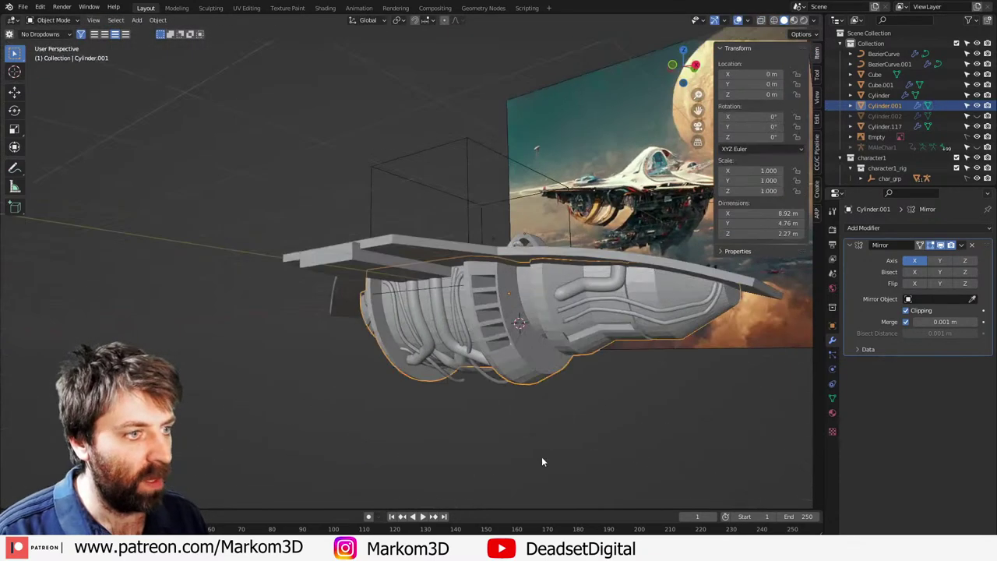
pyautogui.click(542, 462)
pyautogui.moveTo(543, 462); pyautogui.dragTo(423, 399, button='middle')
pyautogui.scroll(2, 576, 418)
pyautogui.press('Tab')
pyautogui.press('Tab')
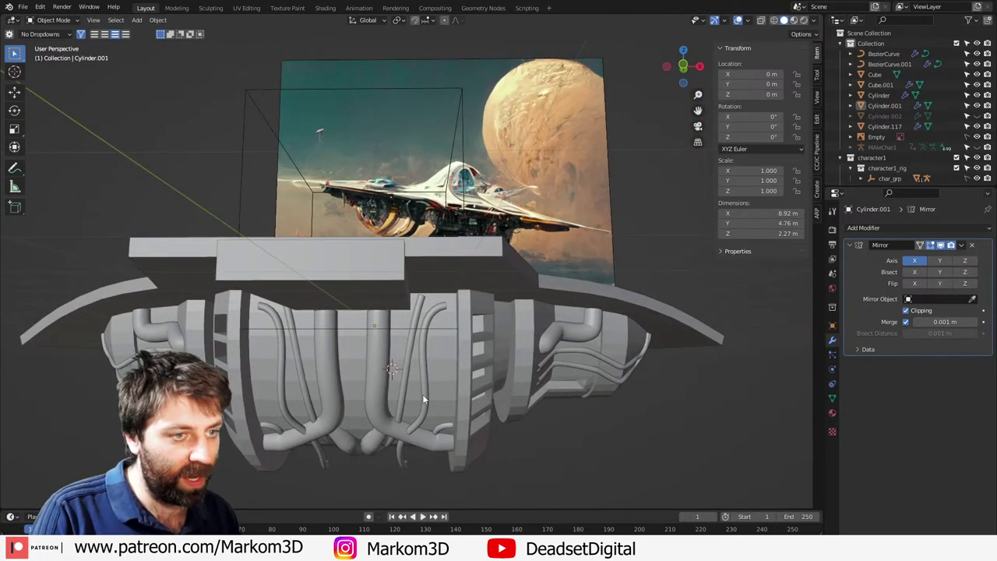
# Step: Shade the lower hull smooth and enable Auto Smooth at 30° for its normals
pyautogui.click(476, 374)
pyautogui.press('F3')
pyautogui.write('smoo')
pyautogui.press('Return')
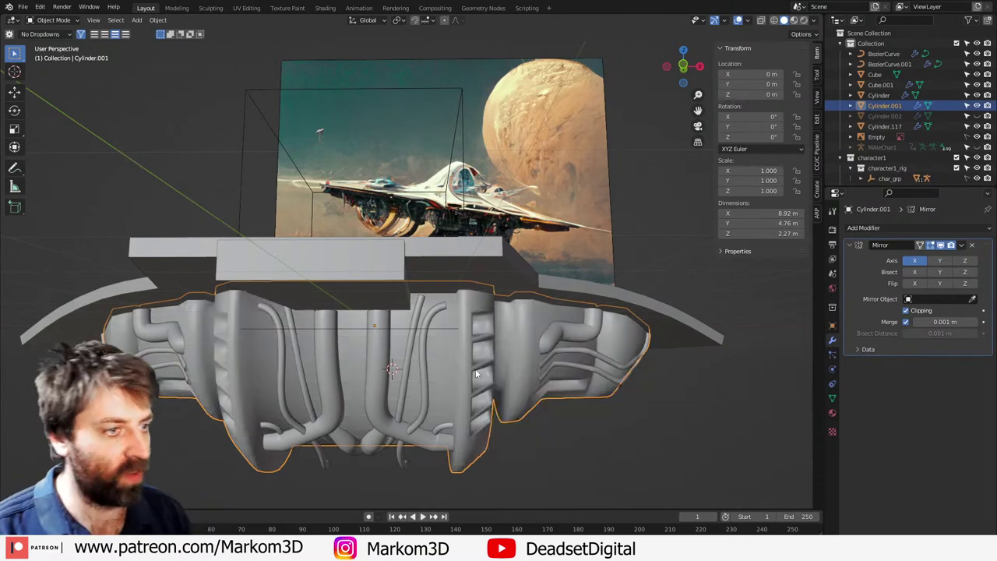
pyautogui.click(832, 398)
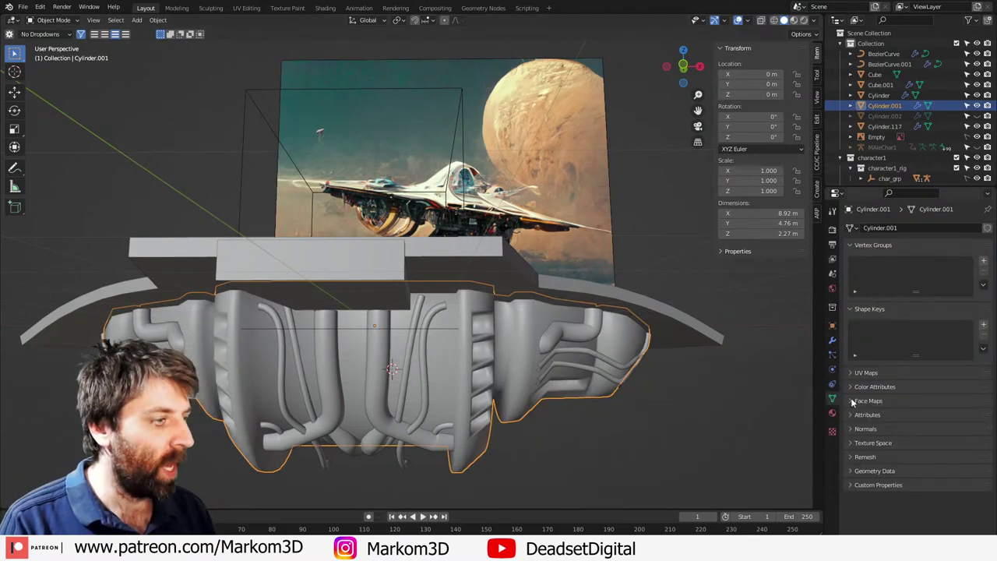
pyautogui.click(852, 429)
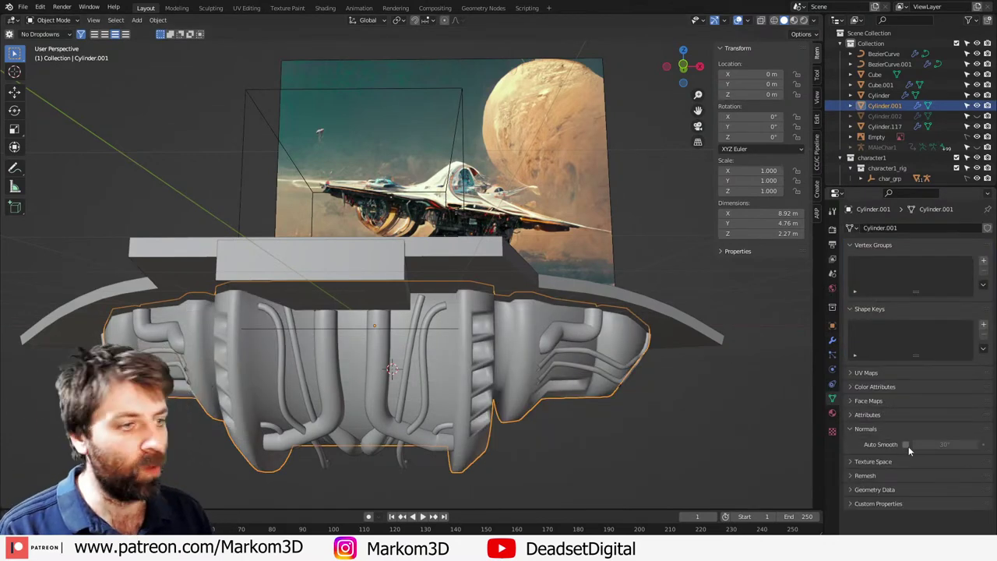
pyautogui.click(906, 444)
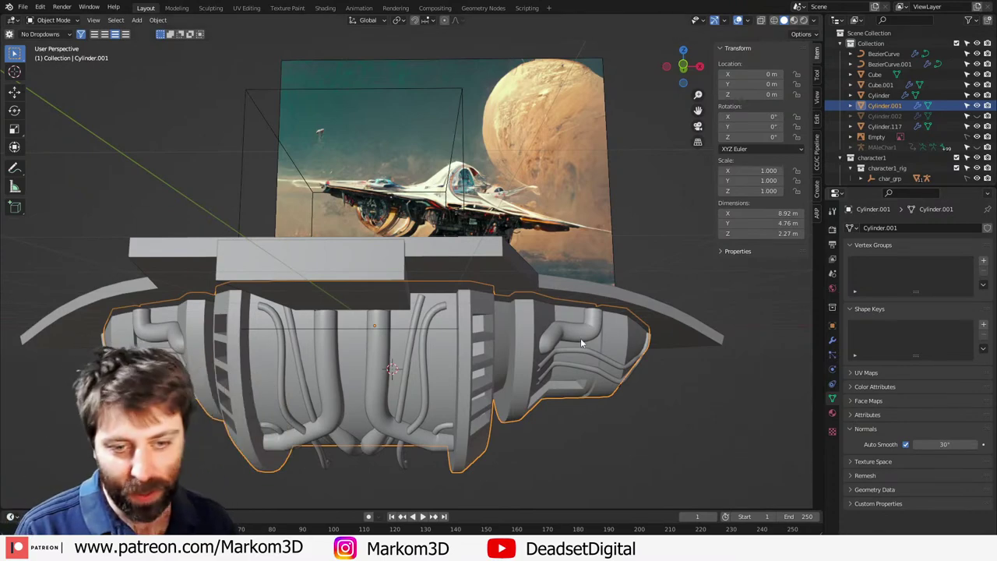
# Step: Snap the 3D cursor to the world origin and add a cube mesh there
pyautogui.moveTo(581, 340); pyautogui.dragTo(473, 346, button='middle')
pyautogui.scroll(-2, 473, 346)
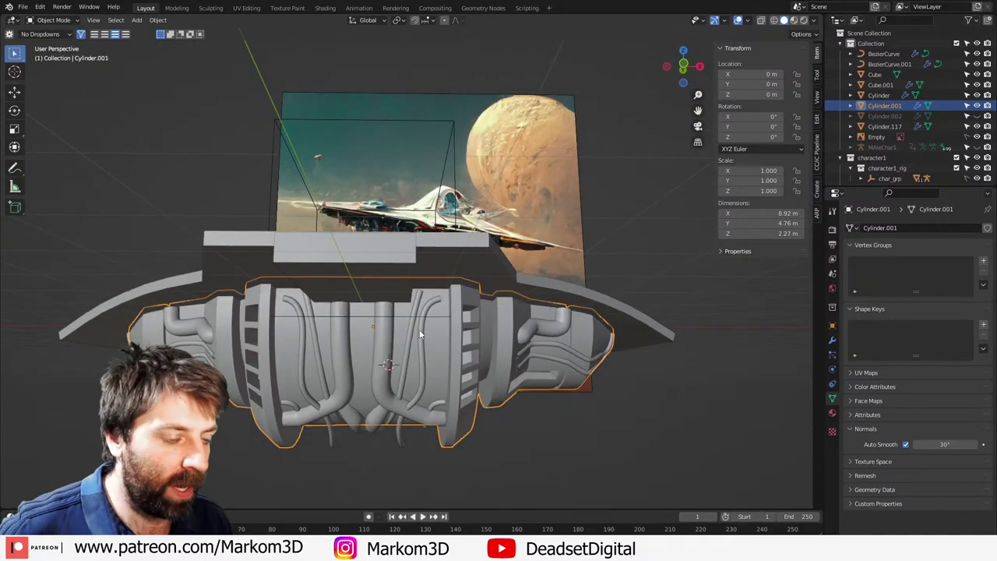
pyautogui.keyDown('shift'); pyautogui.moveTo(539, 160); pyautogui.dragTo(437, 335, button='middle'); pyautogui.keyUp('shift')
pyautogui.scroll(4, 437, 335)
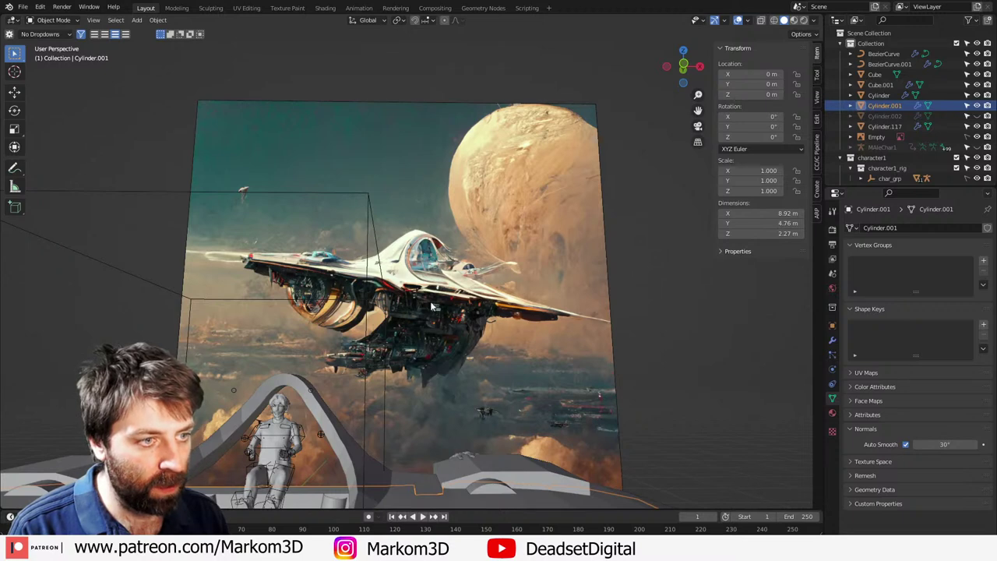
pyautogui.scroll(-3, 433, 313)
pyautogui.moveTo(338, 440); pyautogui.dragTo(353, 438, button='middle')
pyautogui.hotkey('shift', 'a')
pyautogui.click(364, 391)
pyautogui.hotkey('shift', 's')
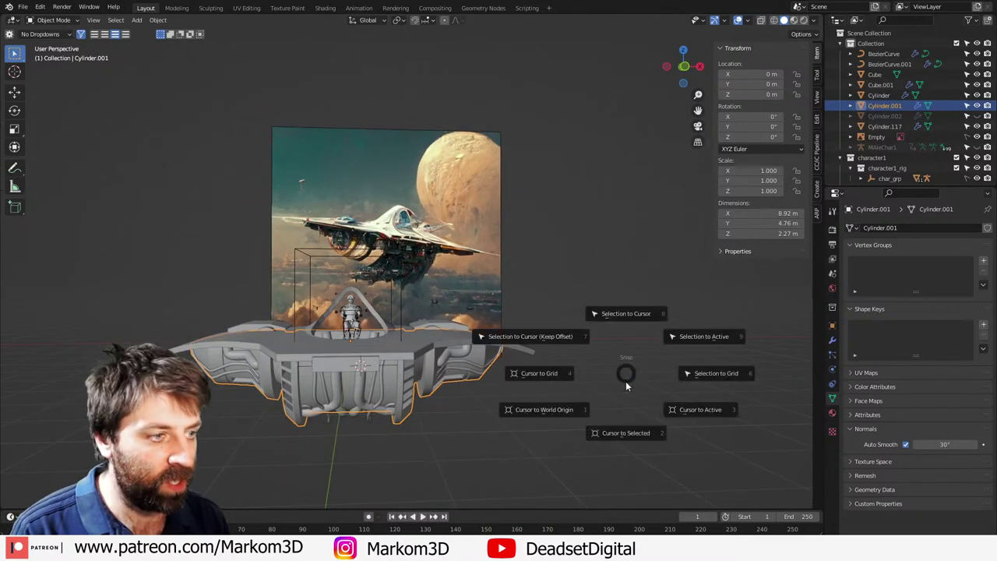
pyautogui.click(549, 412)
pyautogui.hotkey('shift', 'a')
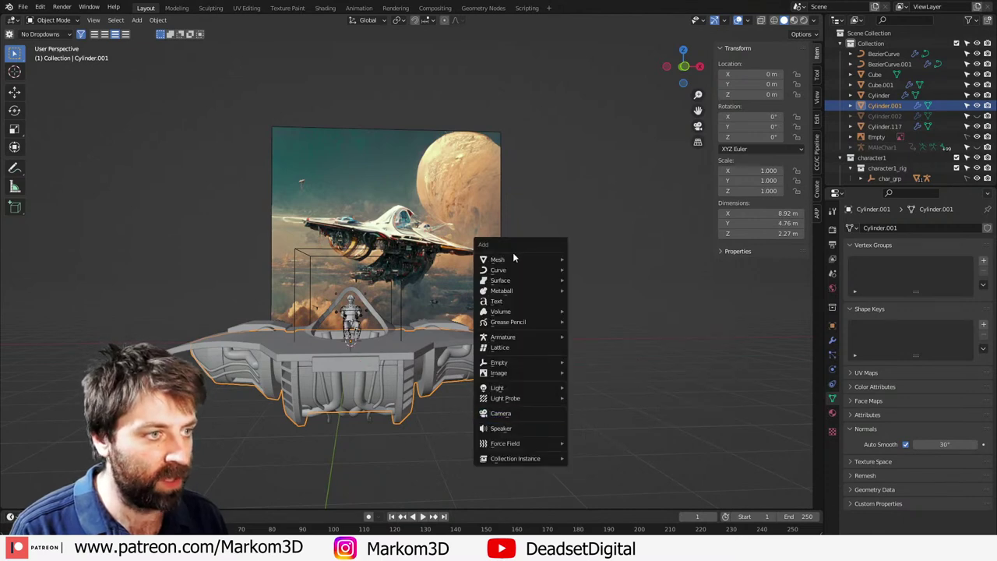
pyautogui.moveTo(514, 258)
pyautogui.click(590, 269)
# Step: Move the cube's mesh below the ship's nose in the side view and flatten it along Z
pyautogui.press('Tab')
pyautogui.press('KP_3')
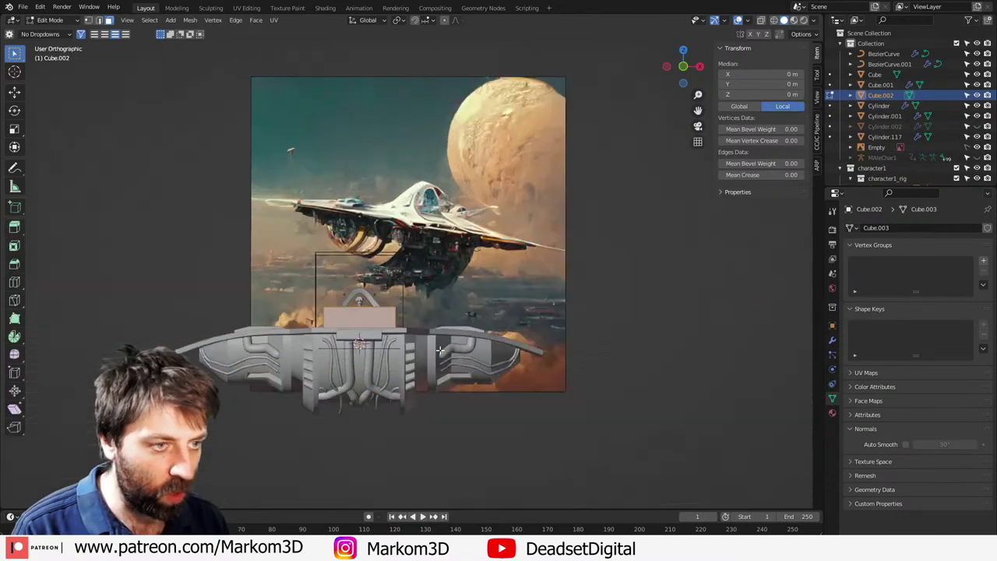
pyautogui.press('g')
pyautogui.click(391, 377)
pyautogui.press('s')
pyautogui.press('z')
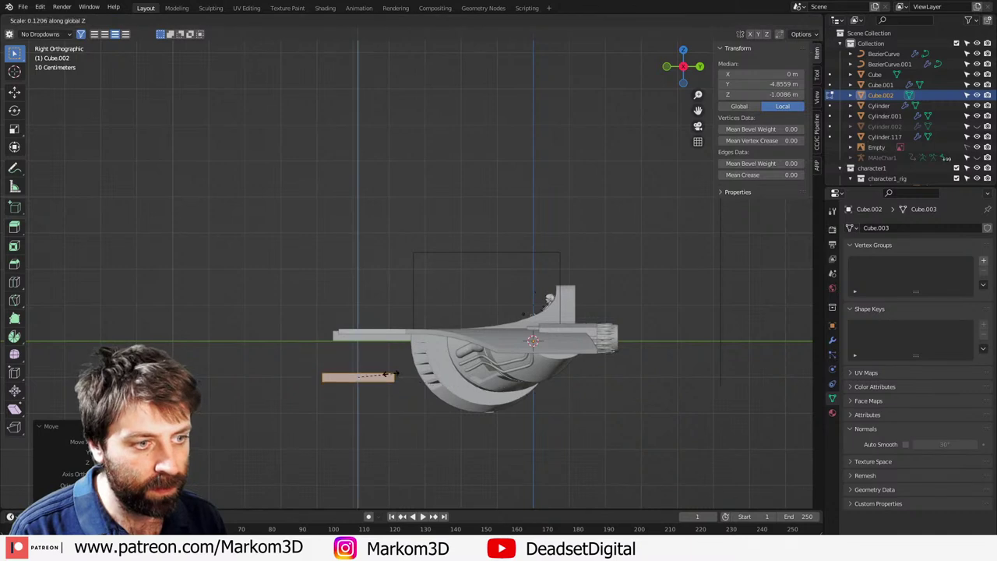
pyautogui.click(390, 376)
# Step: Narrow the flattened block along X and scale it down into a small box in front of the hull
pyautogui.moveTo(393, 377); pyautogui.dragTo(525, 383, button='middle')
pyautogui.press('s')
pyautogui.press('x')
pyautogui.click(450, 399)
pyautogui.scroll(2, 449, 398)
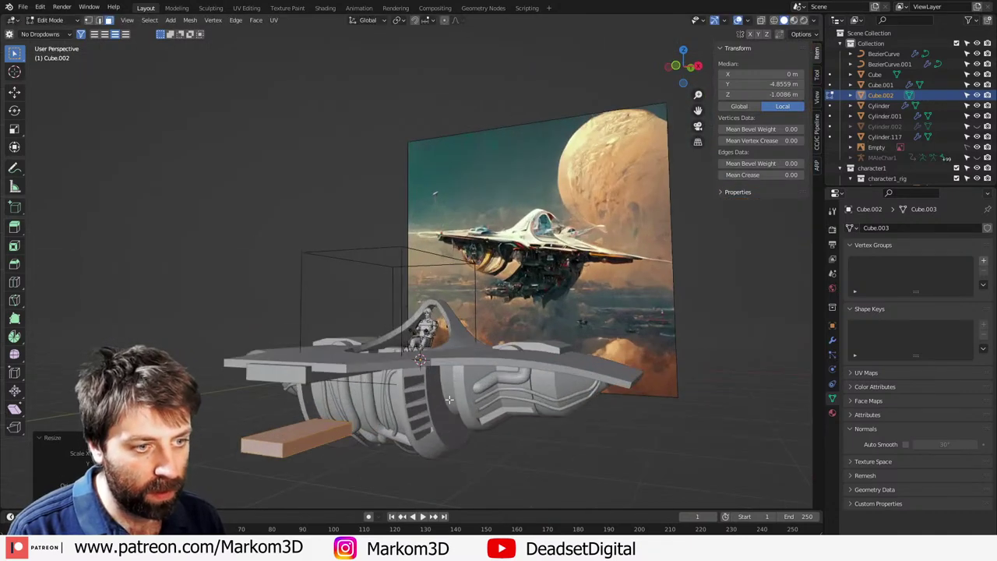
pyautogui.press('s')
pyautogui.click(325, 467)
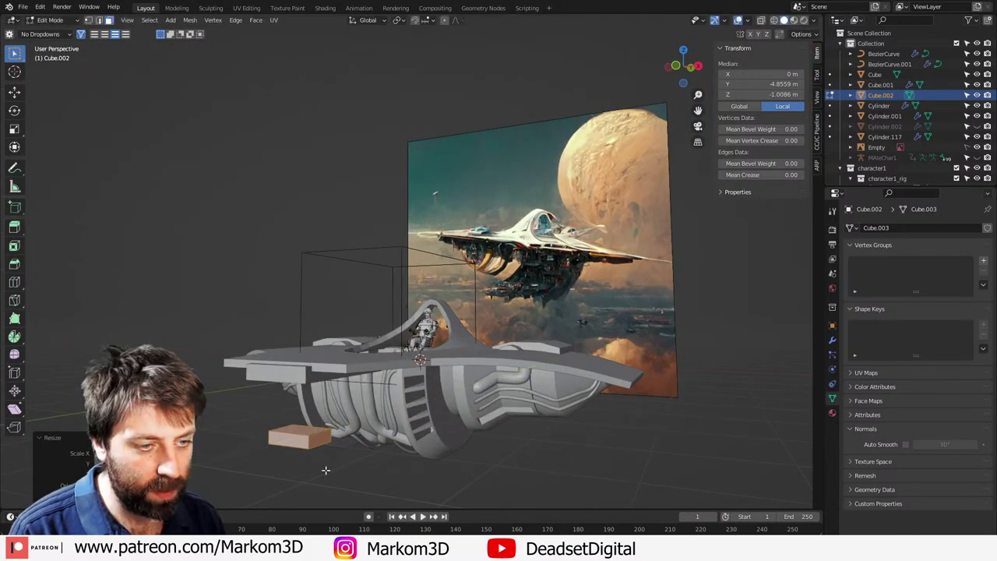
# Step: Inset the small block's front face and extrude it inward to form a recessed opening
pyautogui.moveTo(325, 467); pyautogui.dragTo(500, 389, button='middle')
pyautogui.scroll(2, 342, 408)
pyautogui.press('i')
pyautogui.click(534, 428)
pyautogui.press('e')
pyautogui.click(631, 410)
# Step: Duplicate the whole recessed box and place the copy directly below it along Z
pyautogui.hotkey('ctrl', 'l')
pyautogui.press('g')
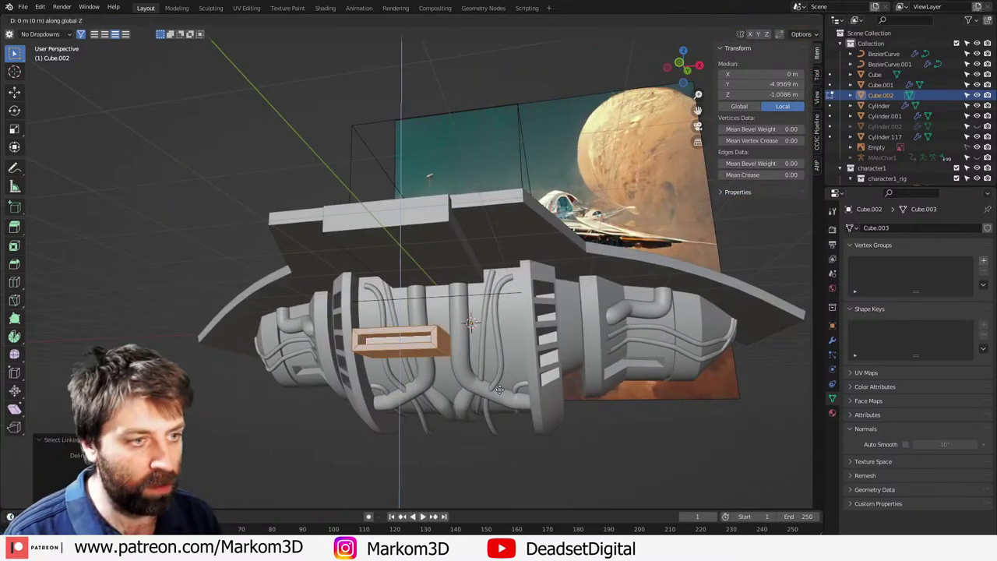
pyautogui.press('z')
pyautogui.click(519, 85)
# Step: Scale the duplicate box down and raise it along Z against the underside of the upper box
pyautogui.press('s')
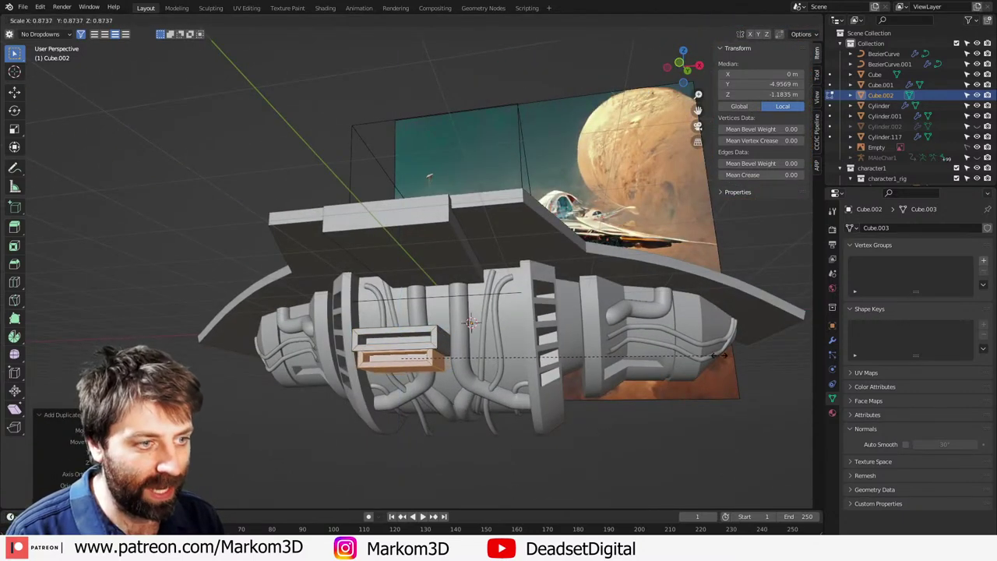
pyautogui.click(678, 348)
pyautogui.press('g')
pyautogui.press('z')
pyautogui.click(678, 348)
pyautogui.moveTo(677, 348); pyautogui.dragTo(536, 364, button='middle')
pyautogui.press('KP_Decimal')
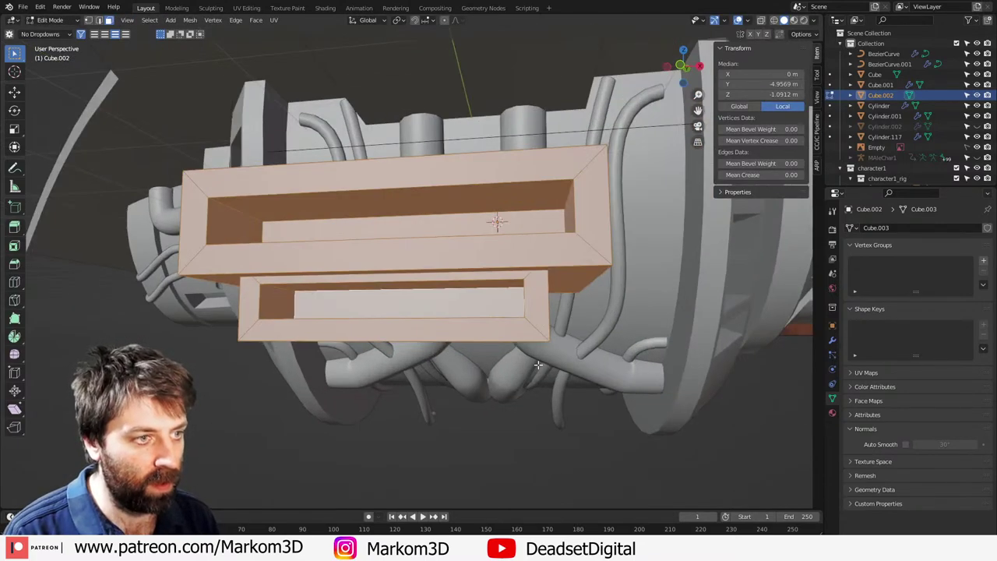
# Step: Select the rear faces of both boxes and scale them flat so they lie in the same plane
pyautogui.press('KP_3')
pyautogui.scroll(-3, 514, 304)
pyautogui.press('Tab')
pyautogui.scroll(-2, 516, 311)
pyautogui.press('Tab')
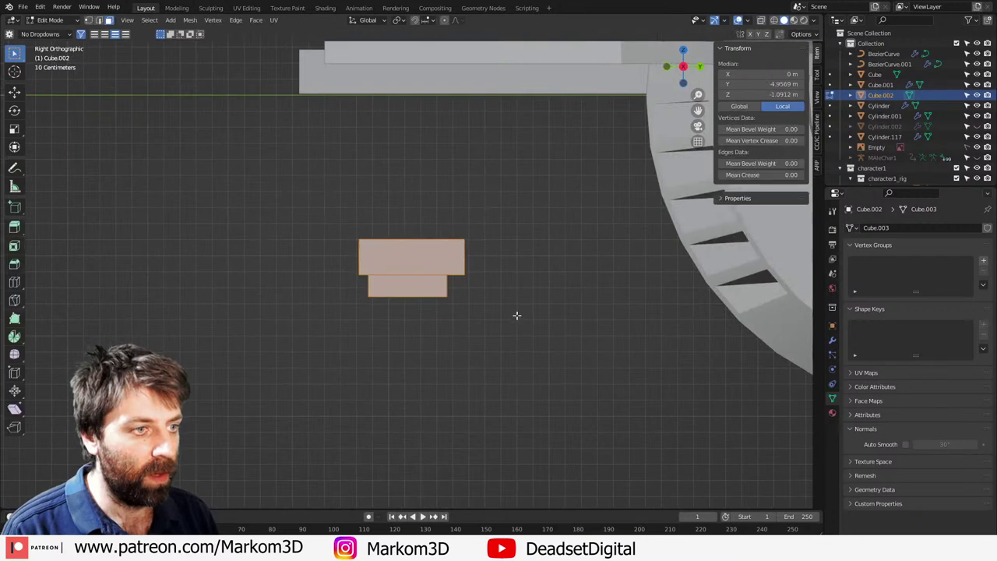
pyautogui.moveTo(490, 293); pyautogui.dragTo(453, 288, button='middle')
pyautogui.click(451, 268)
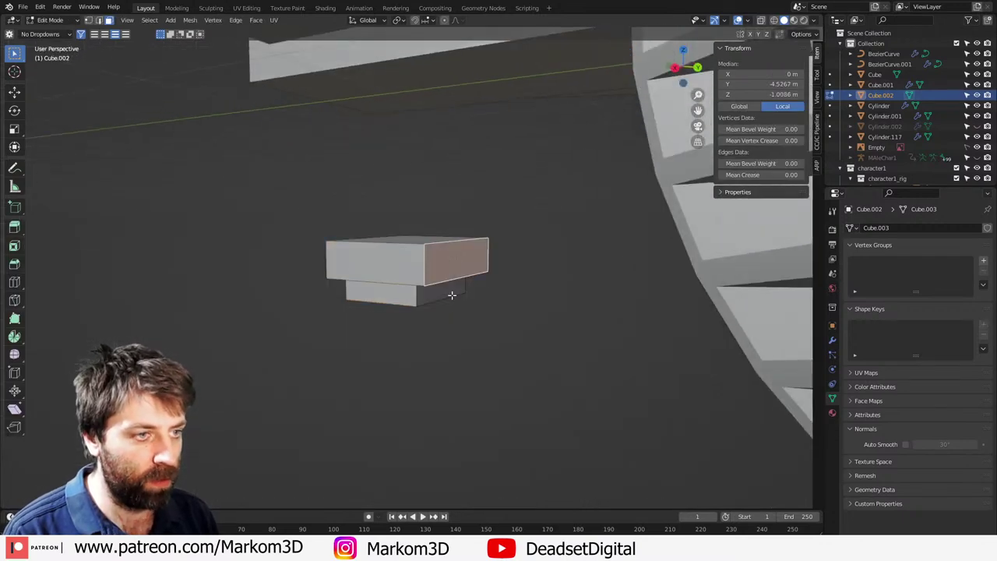
pyautogui.press('s')
pyautogui.press('x')
pyautogui.click(560, 352)
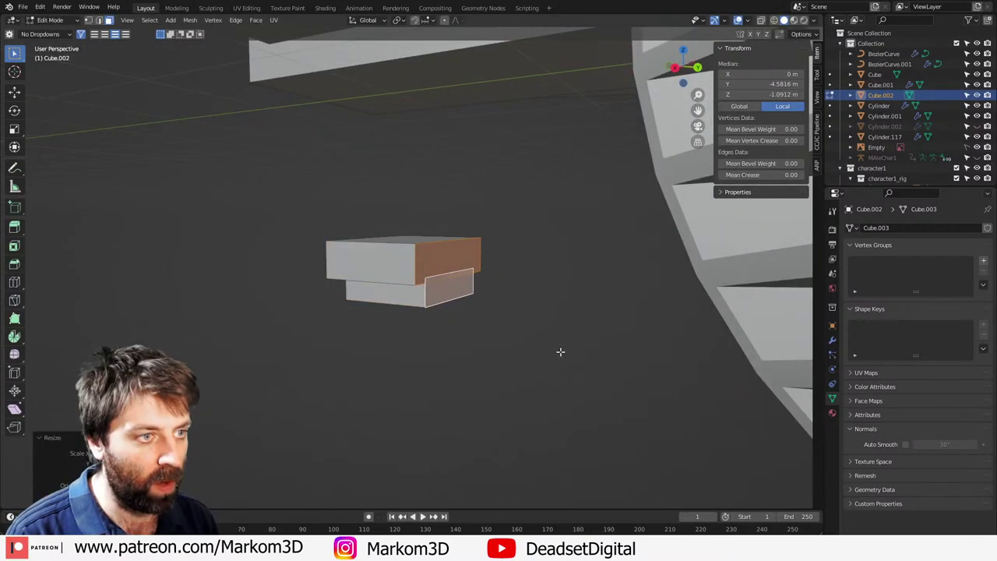
# Step: In wireframe shading, delete the lower box's top face where it meets the upper box
pyautogui.moveTo(487, 347); pyautogui.dragTo(628, 347, button='middle')
pyautogui.scroll(3, 511, 343)
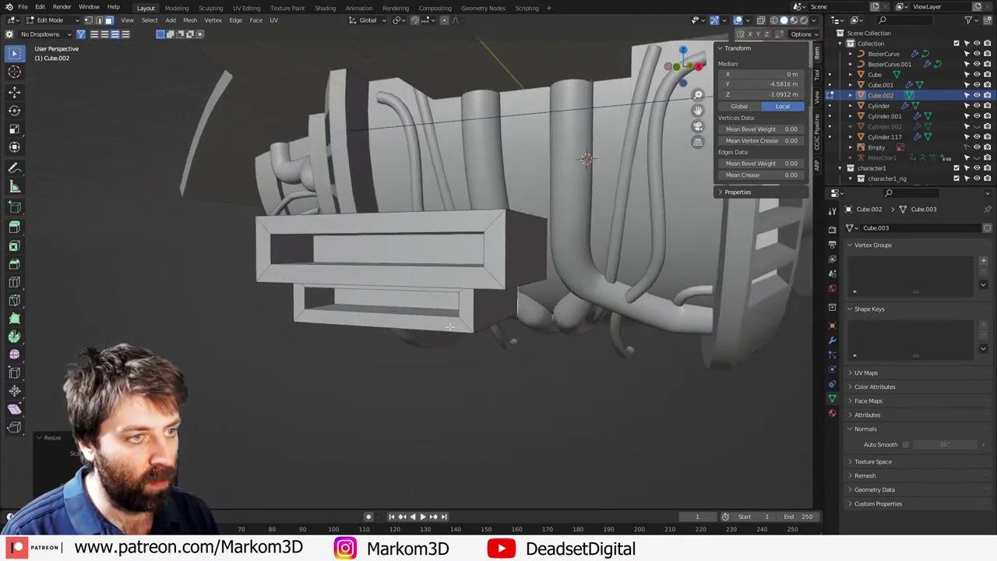
pyautogui.press('z')
pyautogui.click(387, 330)
pyautogui.moveTo(388, 331)
pyautogui.mouseDown(button='middle')
pyautogui.moveTo(436, 311)
pyautogui.moveTo(429, 290)
pyautogui.mouseUp(button='middle')
pyautogui.click(408, 285)
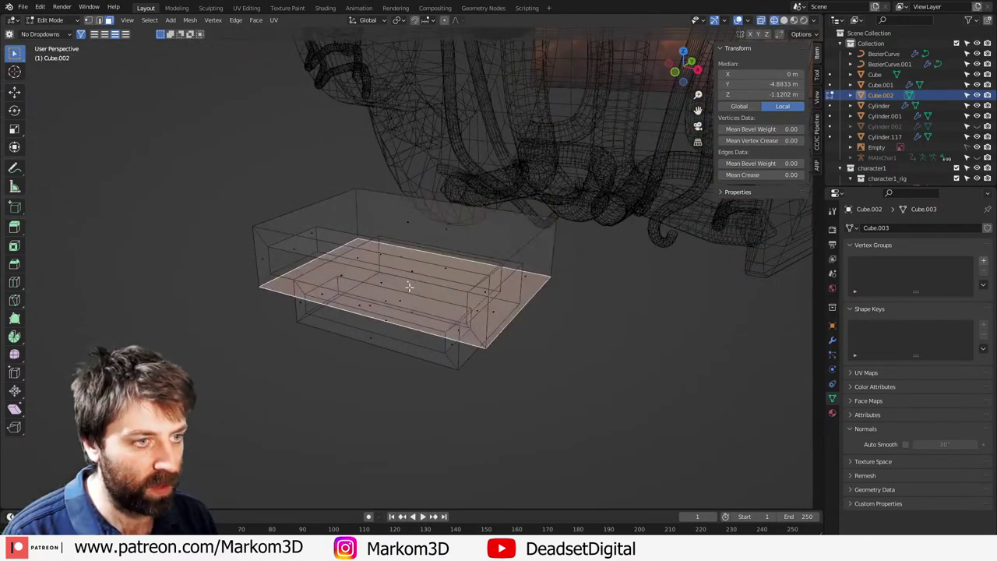
pyautogui.click(414, 273)
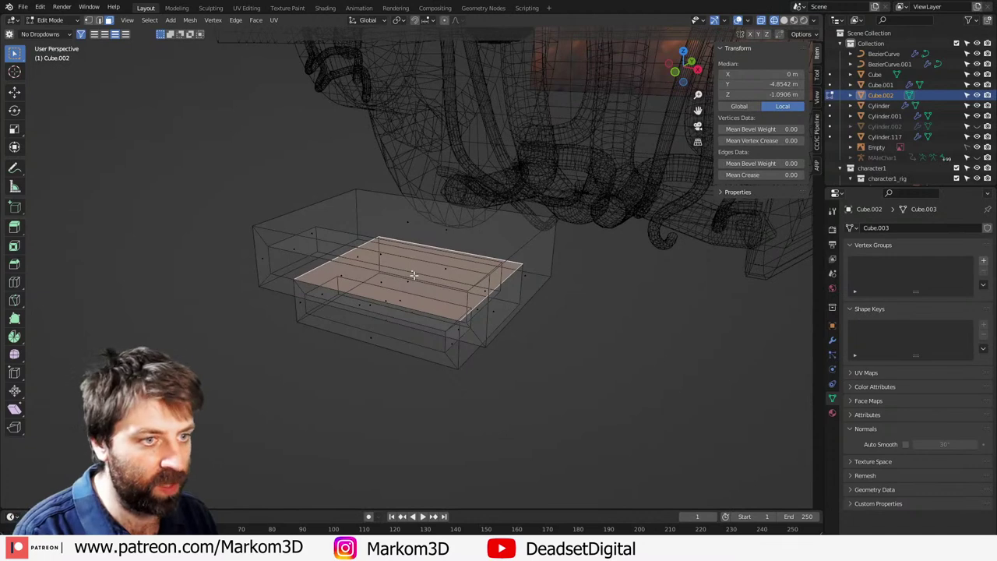
pyautogui.press('x')
pyautogui.click(413, 313)
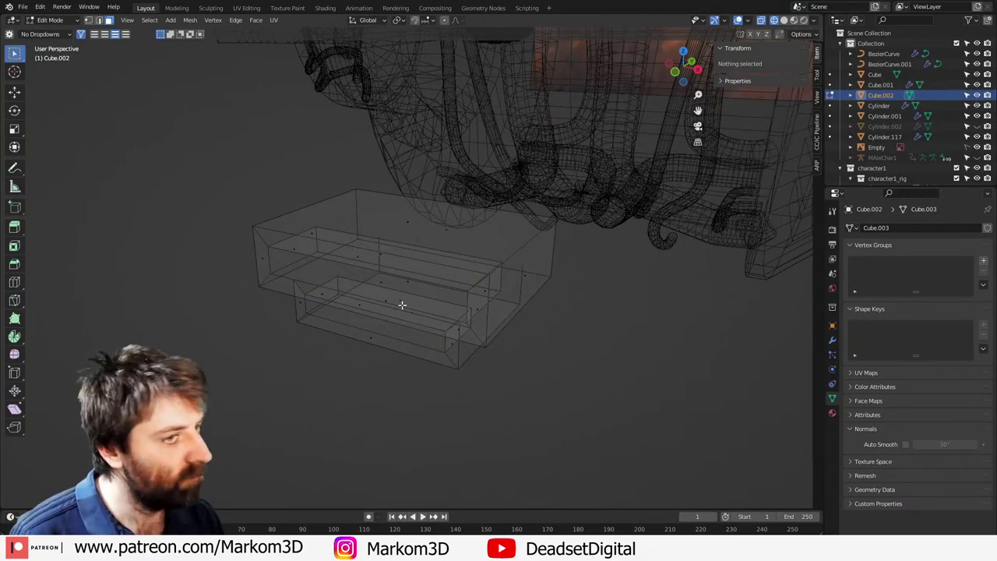
pyautogui.click(401, 305)
pyautogui.press('x')
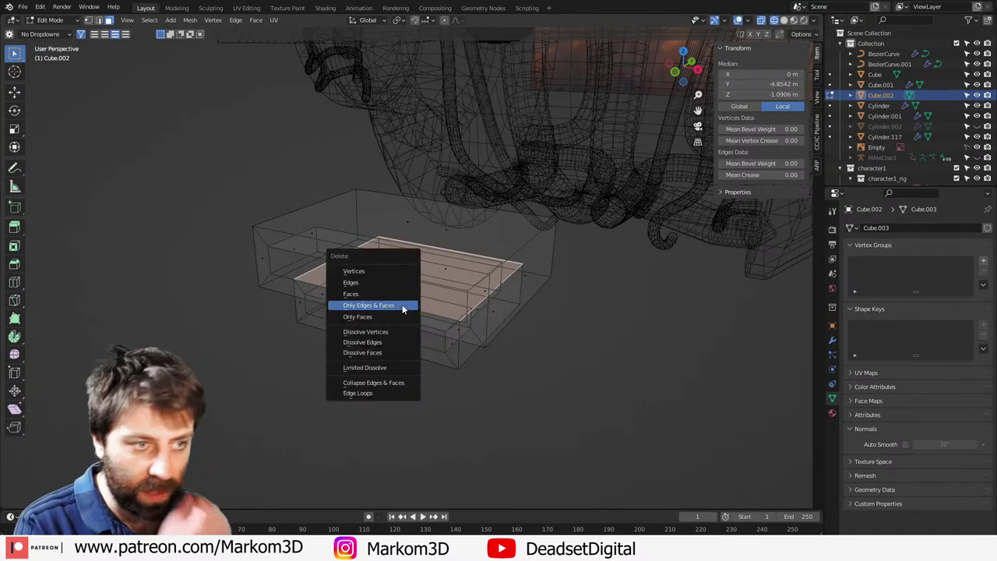
pyautogui.click(400, 300)
# Step: Widen the lower box's two upper side edges along X so its sides taper downward, and return to solid shading
pyautogui.moveTo(407, 298)
pyautogui.mouseDown(button='middle')
pyautogui.moveTo(406, 289)
pyautogui.moveTo(326, 265)
pyautogui.moveTo(585, 320)
pyautogui.mouseUp(button='middle')
pyautogui.click(487, 283)
pyautogui.keyDown('shift'); pyautogui.click(336, 266); pyautogui.keyUp('shift')
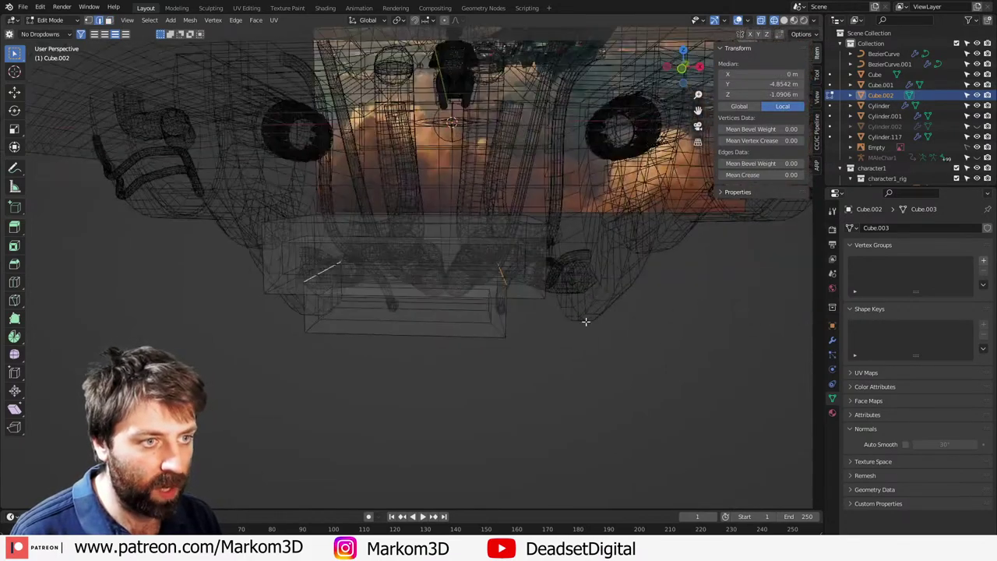
pyautogui.press('s')
pyautogui.press('x')
pyautogui.click(701, 322)
pyautogui.press('z')
pyautogui.click(721, 324)
pyautogui.press('Tab')
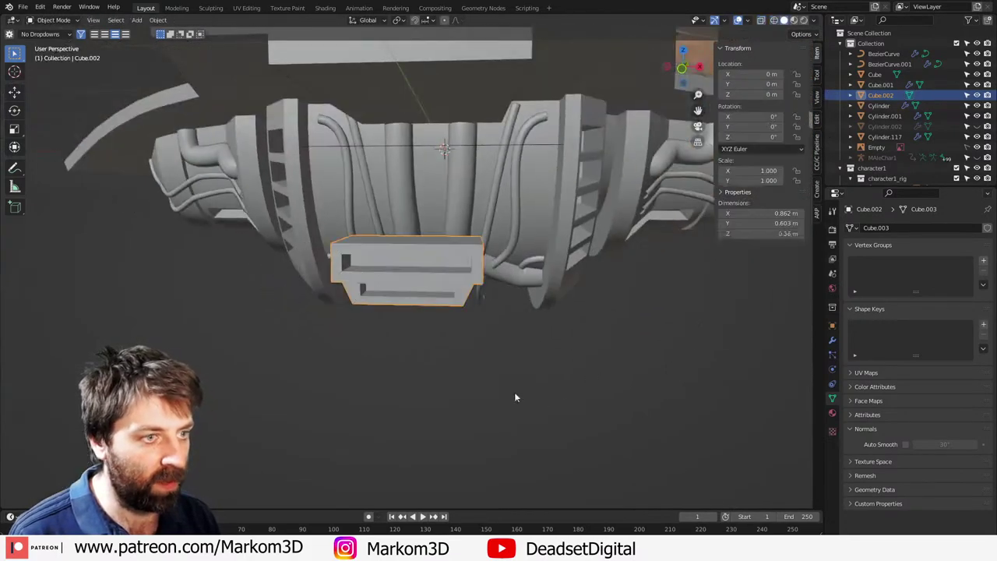
# Step: Move the inner faces of the upper box's recess up about 0.03 m along Z
pyautogui.moveTo(514, 392)
pyautogui.mouseDown(button='middle')
pyautogui.moveTo(487, 357)
pyautogui.moveTo(485, 336)
pyautogui.moveTo(470, 342)
pyautogui.mouseUp(button='middle')
pyautogui.press('Tab')
pyautogui.moveTo(460, 279); pyautogui.dragTo(433, 247, button='middle')
pyautogui.press('3')
pyautogui.click(418, 264)
pyautogui.keyDown('shift'); pyautogui.click(434, 263); pyautogui.keyUp('shift')
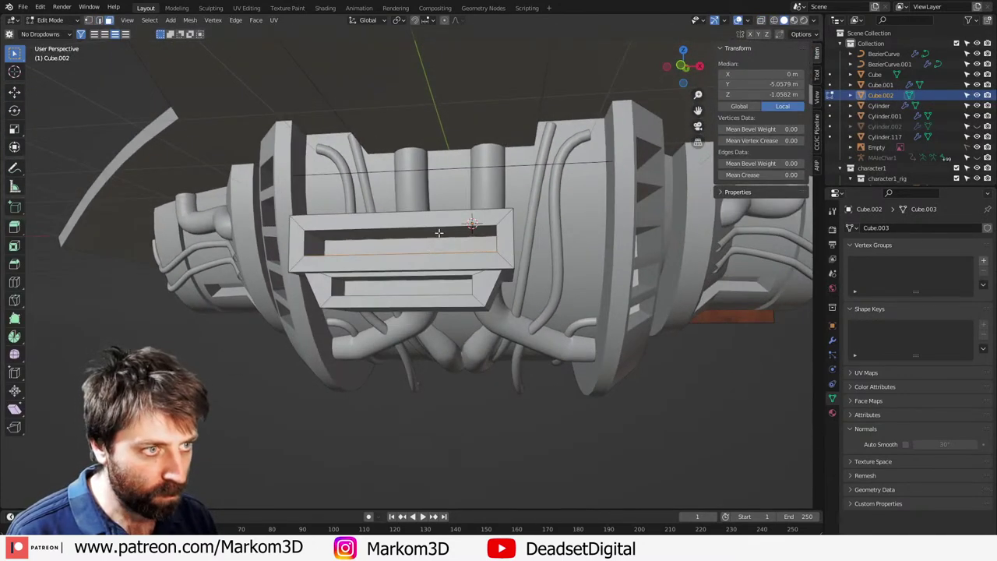
pyautogui.press('g')
pyautogui.press('z')
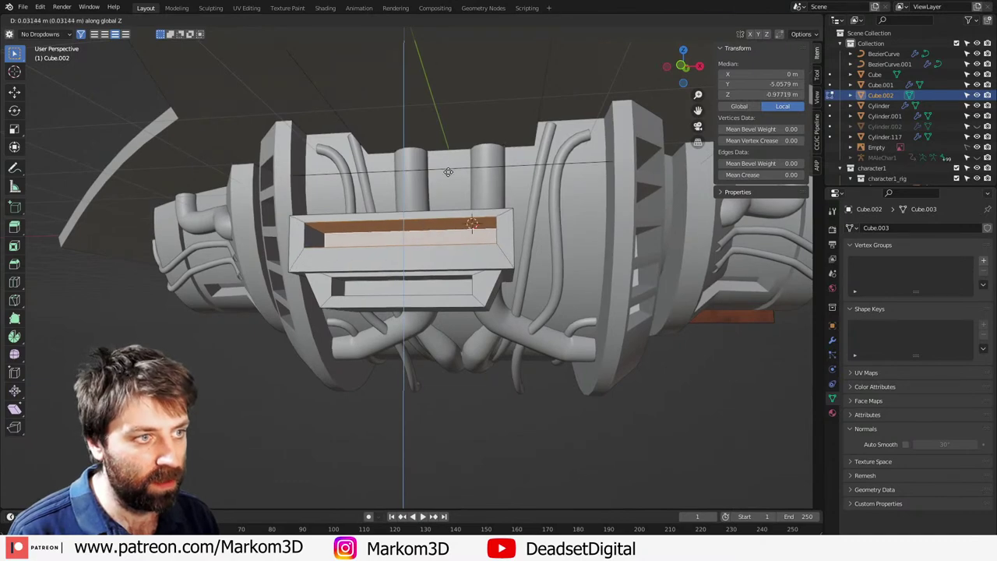
pyautogui.click(448, 171)
# Step: Add a centre loop cut around the upper box, bevel it 0.232 m wide and select the resulting edge loops
pyautogui.moveTo(448, 171); pyautogui.dragTo(433, 341, button='middle')
pyautogui.scroll(3, 444, 335)
pyautogui.click(456, 278)
pyautogui.rightClick(456, 278)
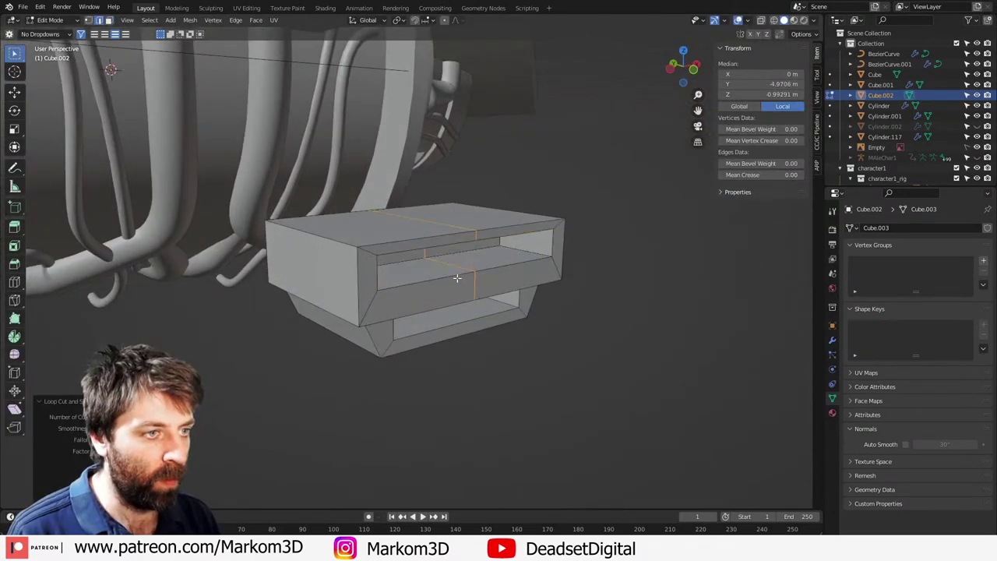
pyautogui.hotkey('ctrl', 'b')
pyautogui.click(530, 332)
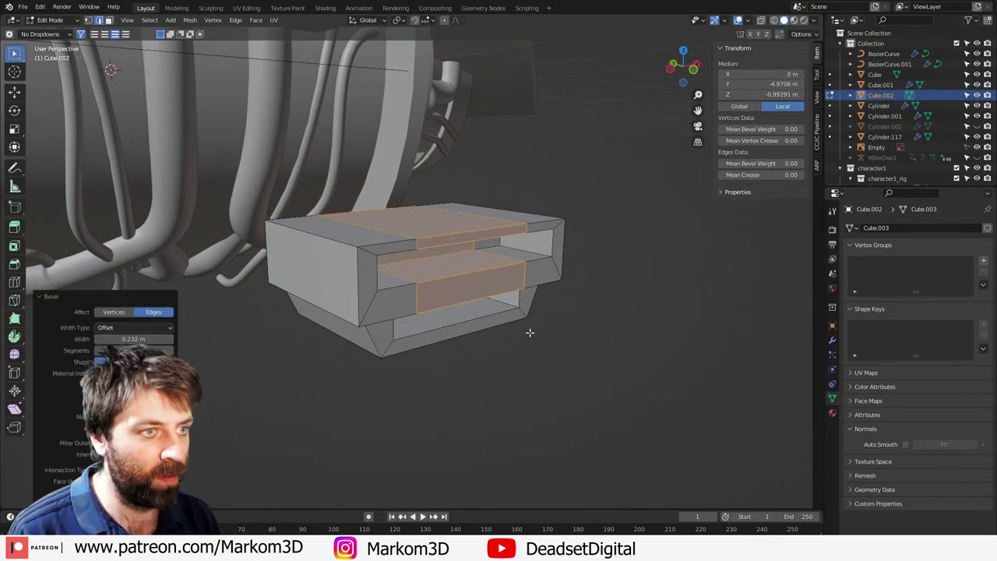
pyautogui.keyDown('alt'); pyautogui.click(416, 297); pyautogui.keyUp('alt')
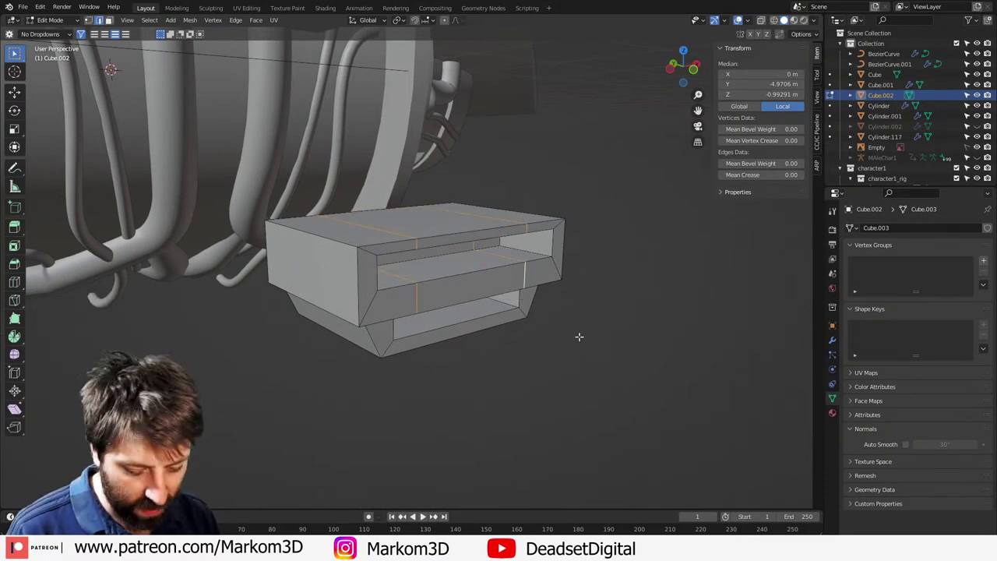
# Step: Move the middle front faces of the block's upper two rims outward along Y by about 0.08 m
pyautogui.press('3')
pyautogui.click(451, 283)
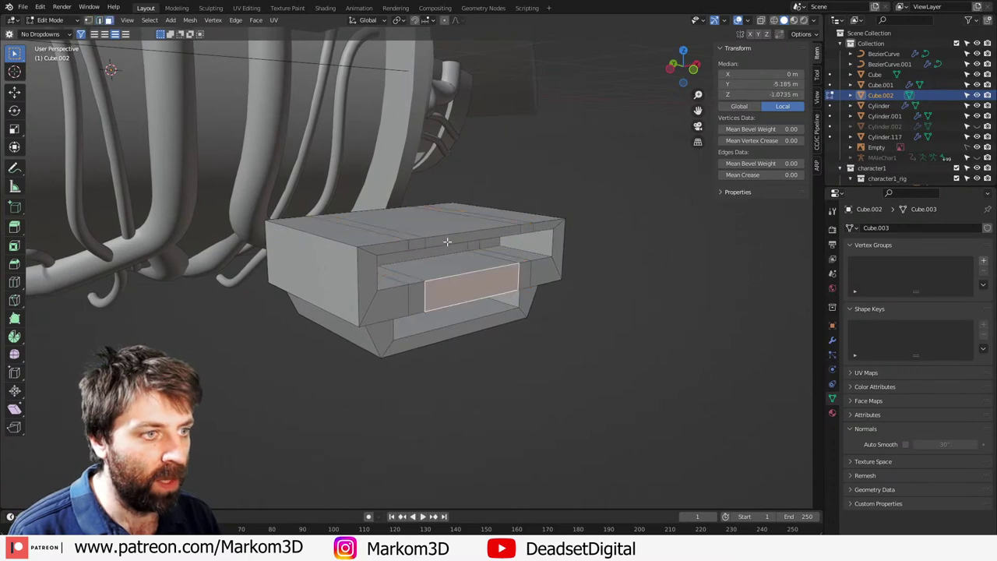
pyautogui.keyDown('shift'); pyautogui.click(449, 241); pyautogui.keyUp('shift')
pyautogui.press('g')
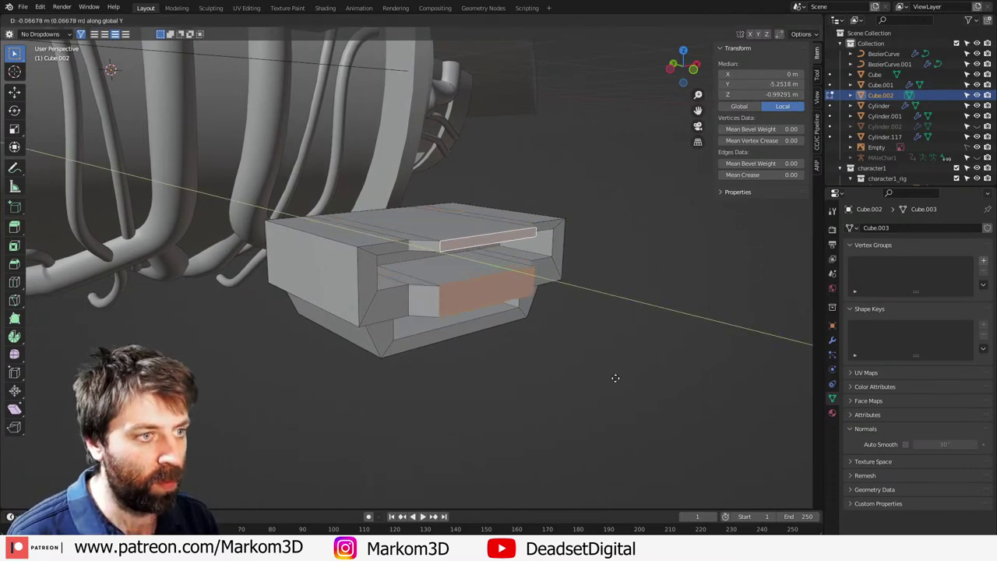
pyautogui.click(640, 388)
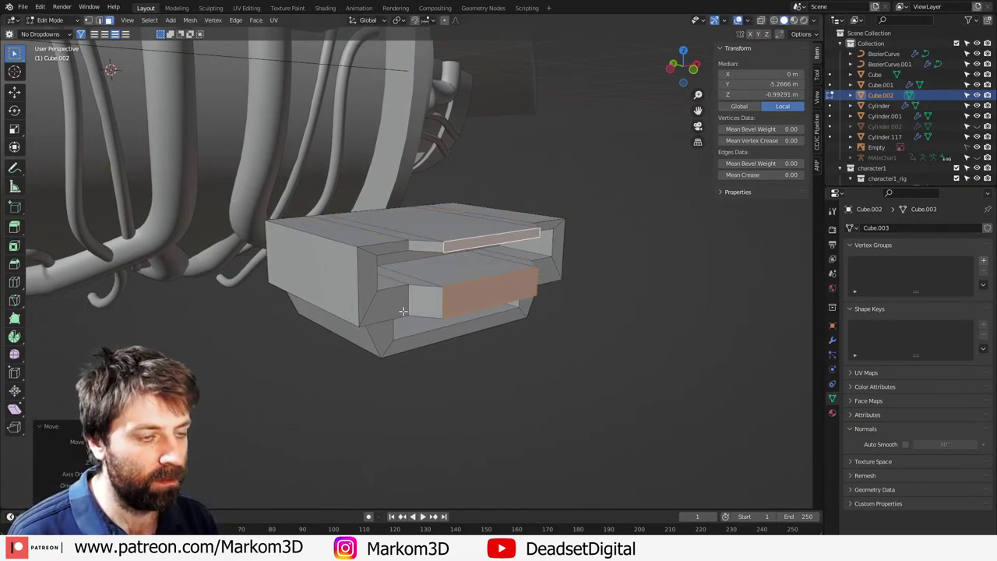
# Step: Select the upper and lower faces on the back of the block and snap the 3D cursor to them
pyautogui.scroll(-3, 598, 348)
pyautogui.press('Tab')
pyautogui.moveTo(592, 348); pyautogui.dragTo(334, 331, button='middle')
pyautogui.press('Tab')
pyautogui.press('Tab')
pyautogui.press('Tab')
pyautogui.click(450, 254)
pyautogui.keyDown('shift'); pyautogui.click(448, 284); pyautogui.keyUp('shift')
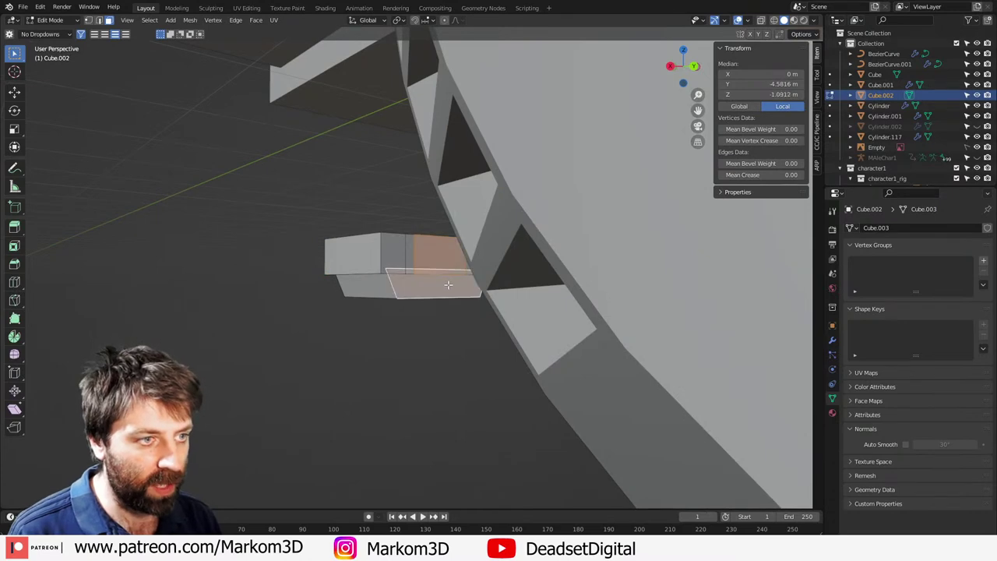
pyautogui.hotkey('shift', 's')
pyautogui.click(443, 352)
# Step: Set the block's origin to the 3D cursor in Object Mode
pyautogui.rightClick(435, 348)
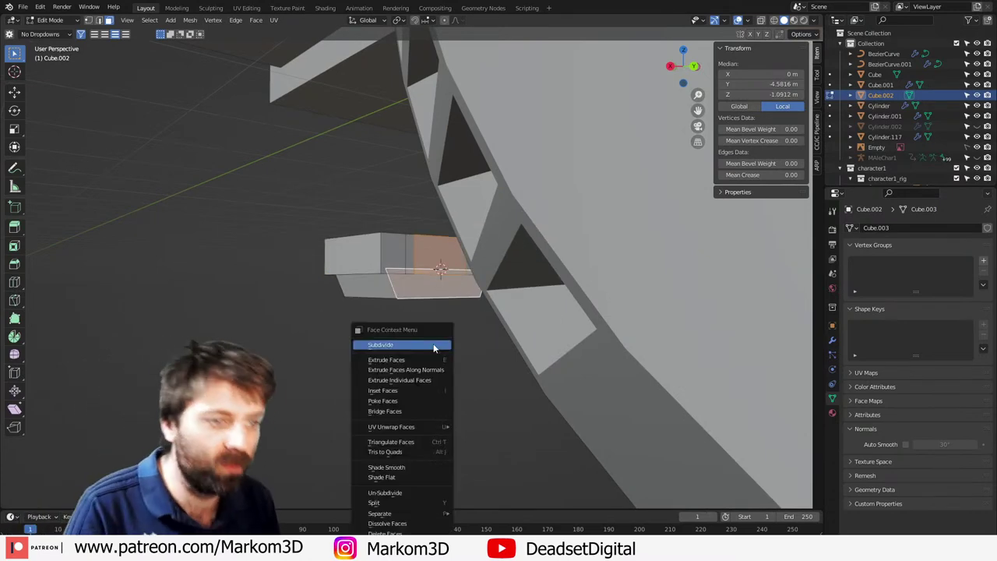
pyautogui.hotkey('shift', 's')
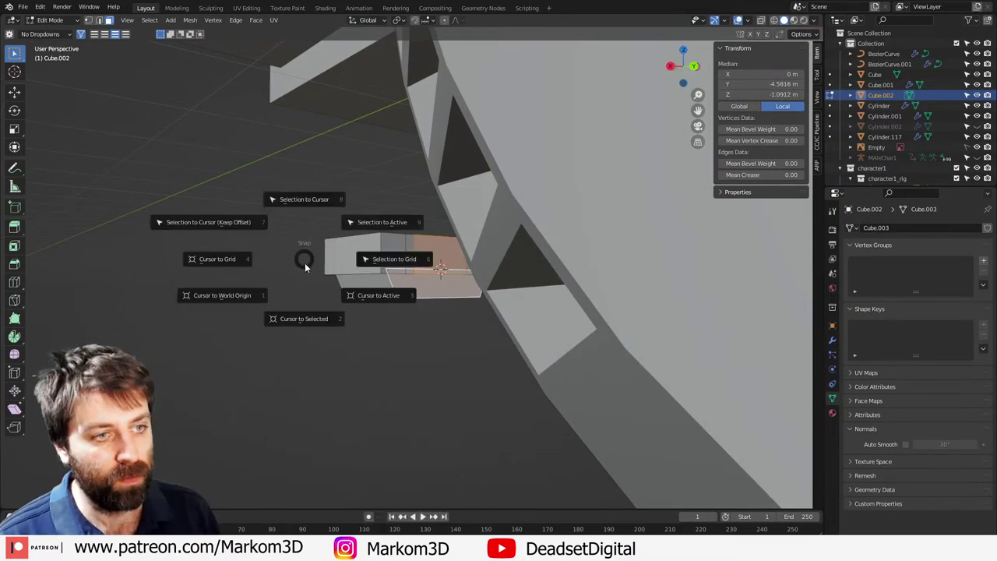
pyautogui.rightClick(306, 263)
pyautogui.rightClick(277, 185)
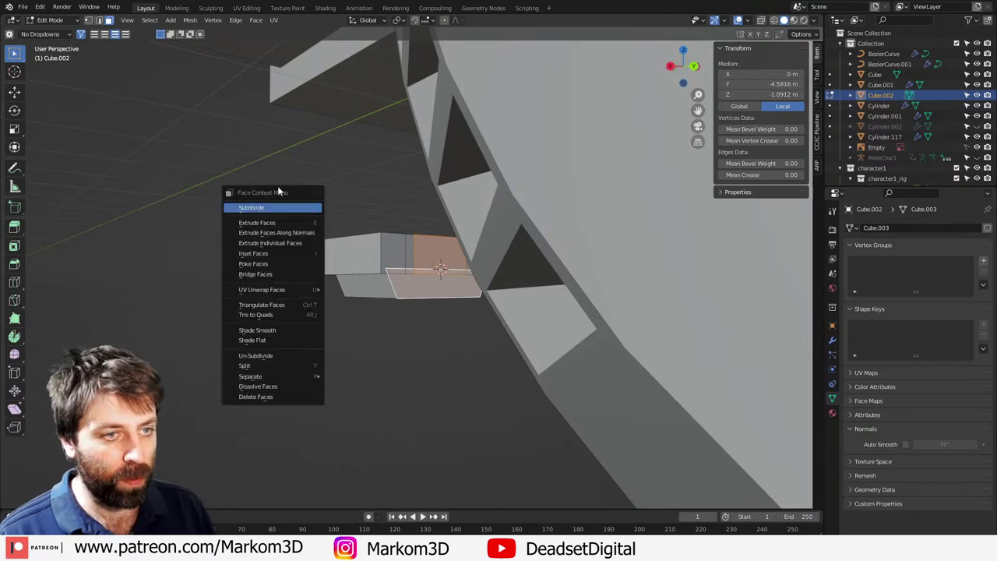
pyautogui.press('Tab')
pyautogui.rightClick(376, 221)
pyautogui.moveTo(369, 255)
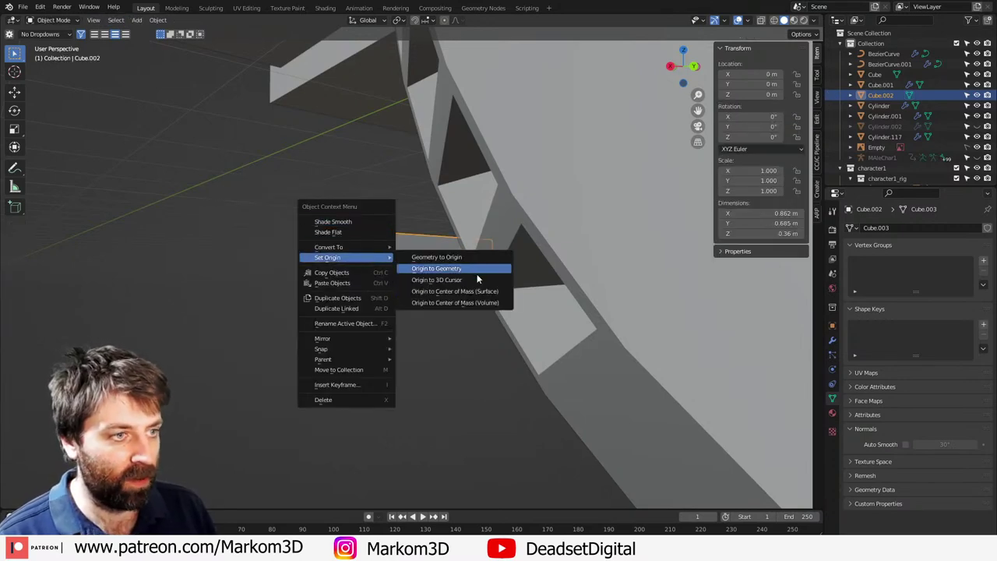
pyautogui.click(477, 271)
# Step: Scale the block down to about 0.436 and move it up between the two vertical engine pipes in front view
pyautogui.press('KP_3')
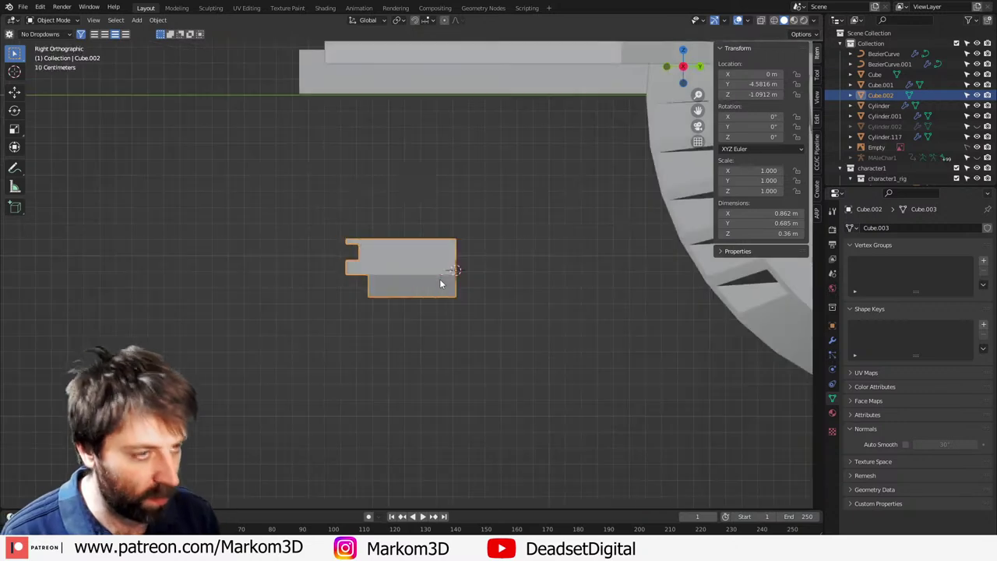
pyautogui.press('KP_1')
pyautogui.press('g')
pyautogui.click(430, 177)
pyautogui.press('s')
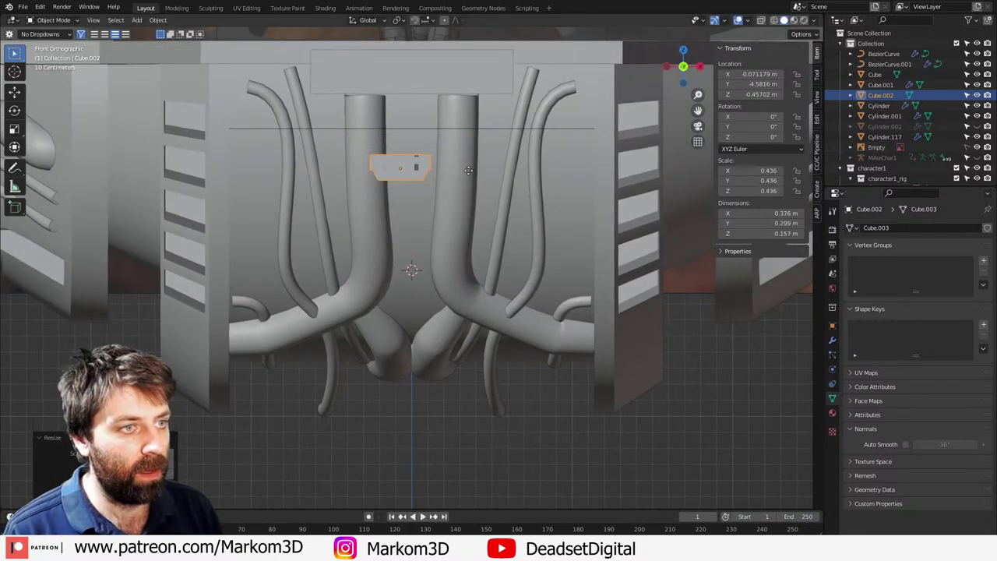
pyautogui.click(500, 157)
pyautogui.moveTo(500, 156); pyautogui.dragTo(413, 179, button='middle')
# Step: Move the block back against the engine body in side view, to about Y -2.87 m and Z -0.12 m
pyautogui.press('KP_3')
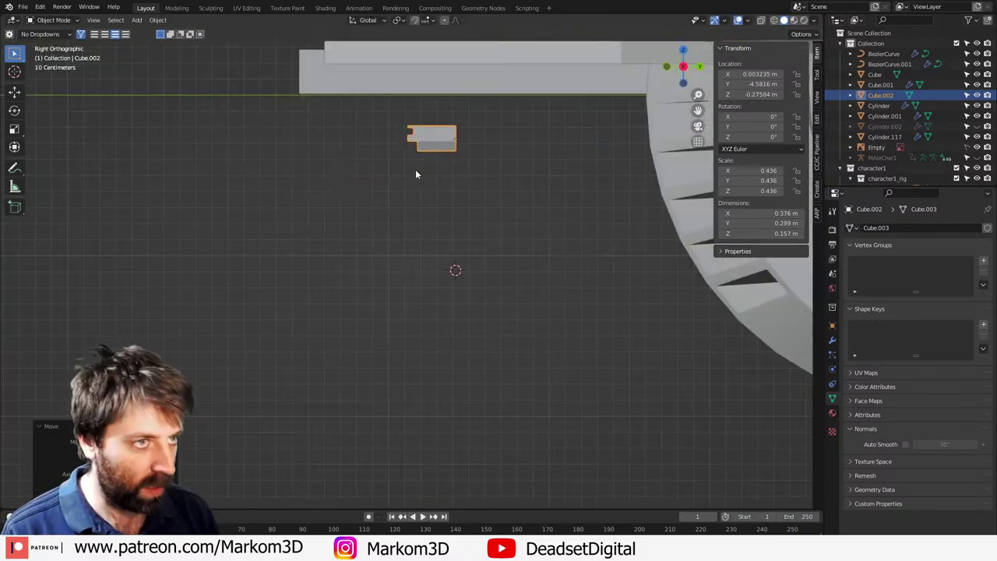
pyautogui.press('z')
pyautogui.click(336, 166)
pyautogui.scroll(-3, 460, 195)
pyautogui.keyDown('shift'); pyautogui.moveTo(465, 196); pyautogui.dragTo(380, 218, button='middle'); pyautogui.keyUp('shift')
pyautogui.press('g')
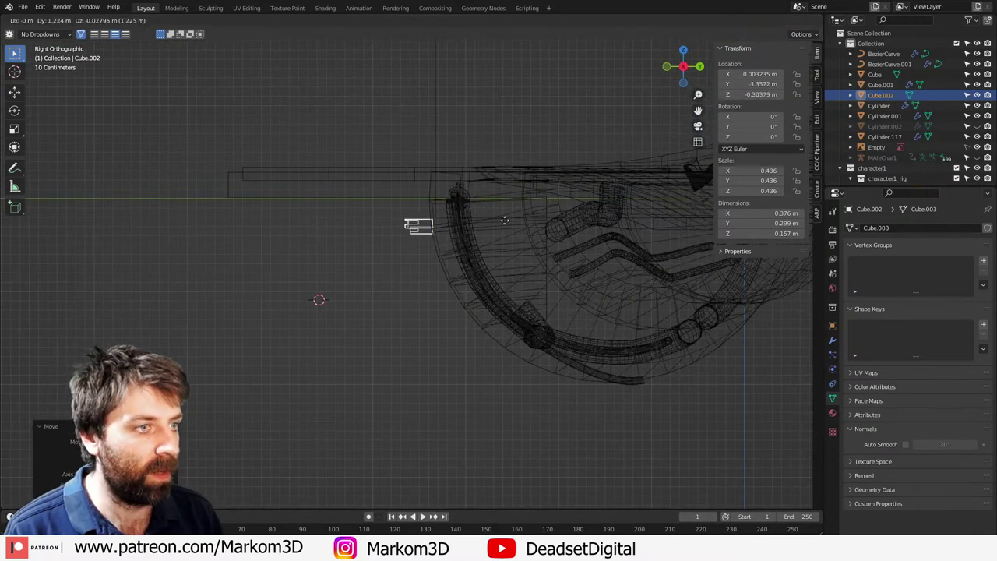
pyautogui.click(524, 201)
pyautogui.press('z')
pyautogui.click(605, 203)
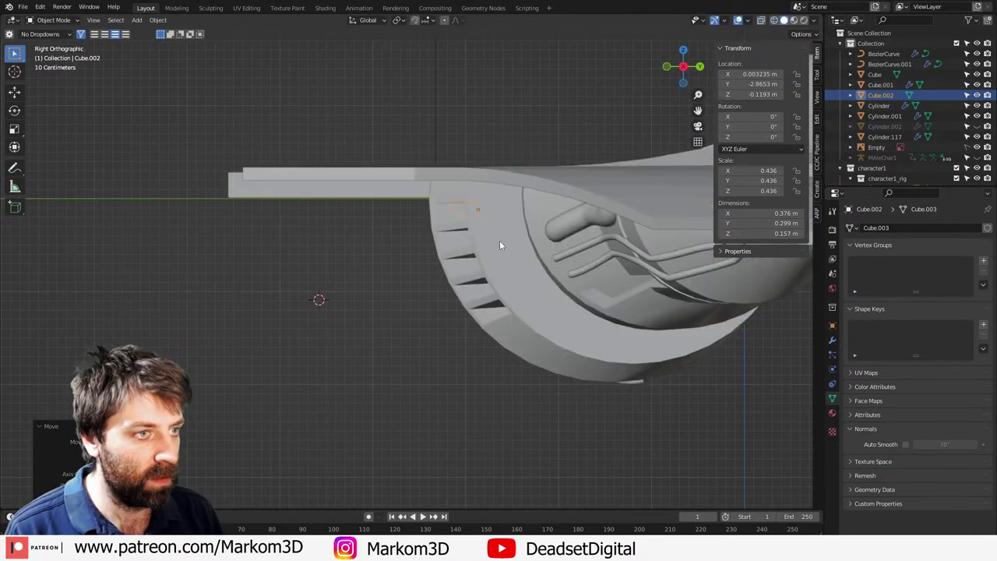
# Step: Scale the block down to about 0.345 and raise it along Z to about -0.054 m, under the hull between the pipes
pyautogui.press('KP_1')
pyautogui.scroll(4, 500, 243)
pyautogui.press('s')
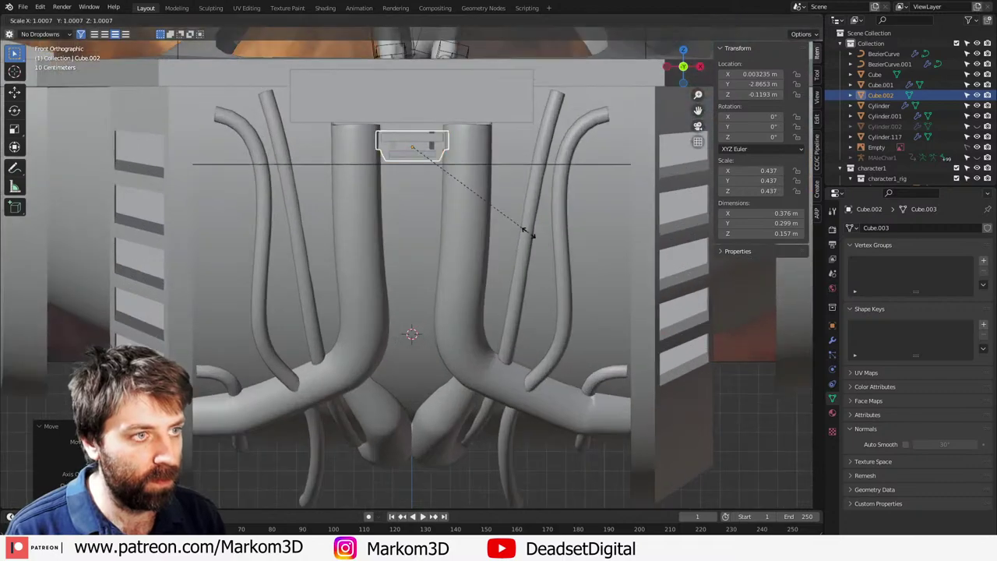
pyautogui.click(500, 225)
pyautogui.press('g')
pyautogui.press('z')
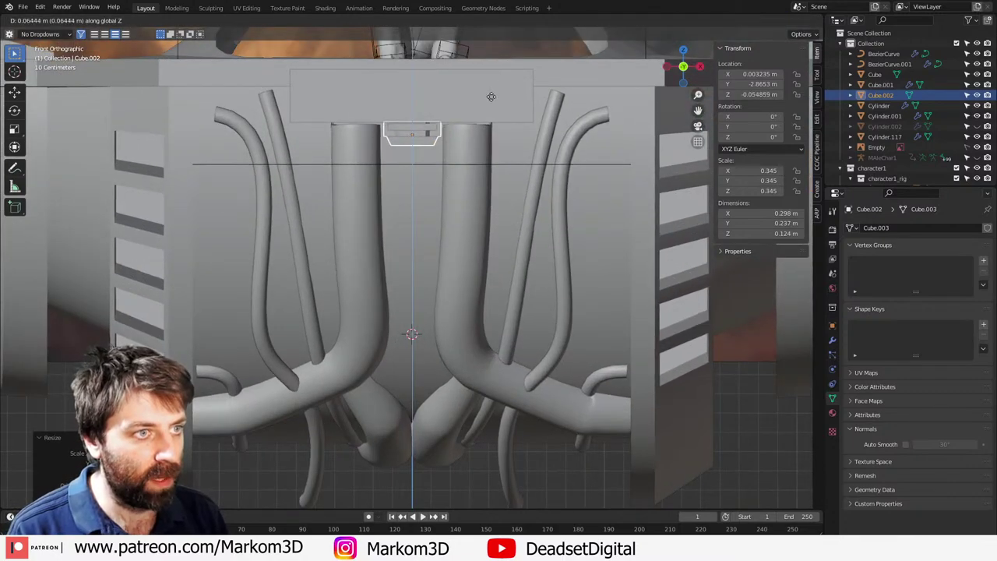
pyautogui.click(488, 204)
# Step: Slide the block forward along Y to about -2.98 m so it protrudes from the engine body
pyautogui.scroll(-3, 483, 201)
pyautogui.moveTo(477, 202); pyautogui.dragTo(495, 251, button='middle')
pyautogui.press('g')
pyautogui.press('y')
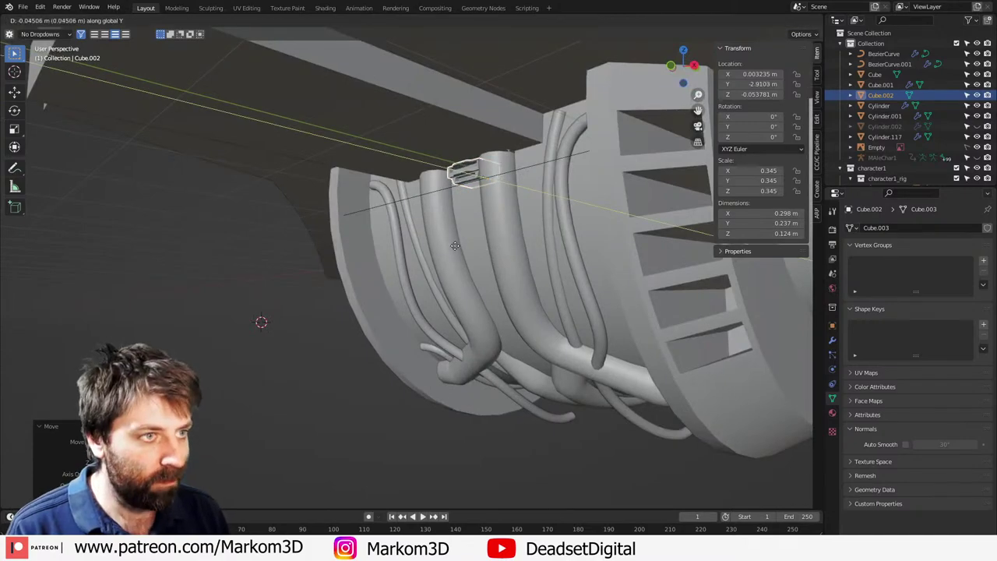
pyautogui.click(402, 232)
pyautogui.scroll(-4, 489, 272)
pyautogui.moveTo(402, 233); pyautogui.dragTo(449, 257, button='middle')
pyautogui.scroll(3, 472, 251)
pyautogui.scroll(1, 448, 257)
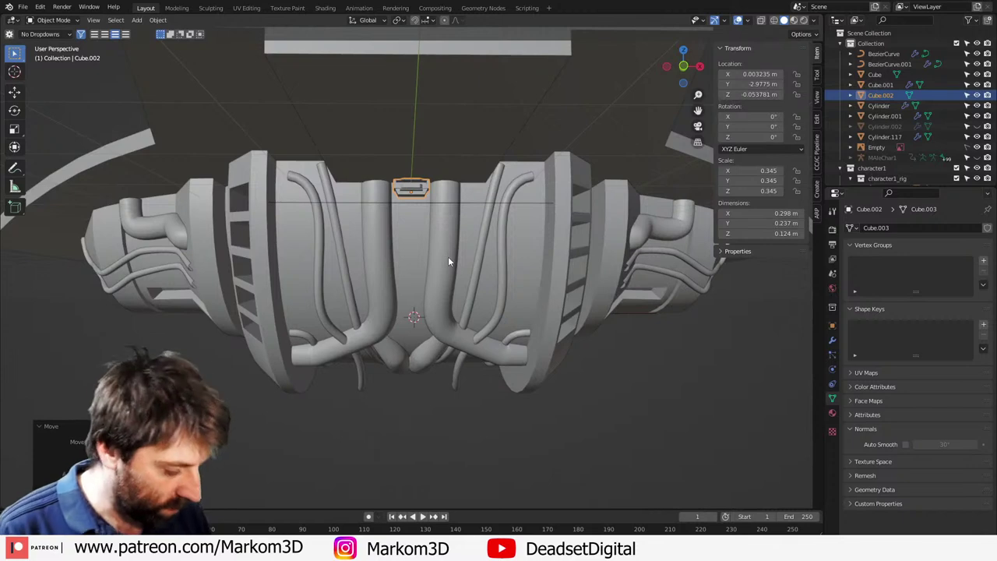
# Step: Duplicate the block, place the copy near the outer engine ring, and rotate it 90° about Y
pyautogui.press('KP_1')
pyautogui.keyDown('shift'); pyautogui.moveTo(463, 231); pyautogui.dragTo(343, 258, button='middle'); pyautogui.keyUp('shift')
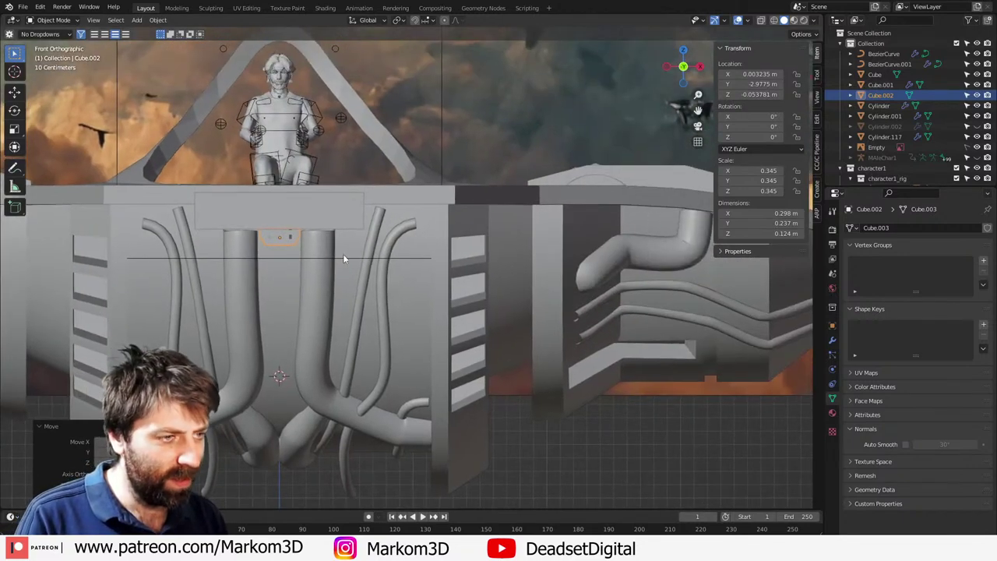
pyautogui.hotkey('shift', 'd')
pyautogui.click(609, 328)
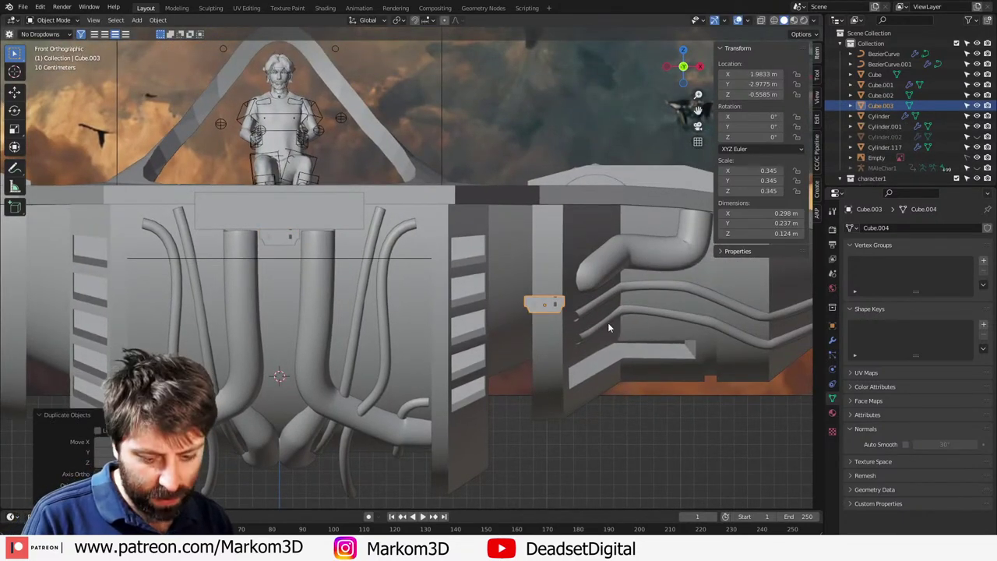
pyautogui.press('r')
pyautogui.press('y')
pyautogui.press('9')
pyautogui.press('0')
pyautogui.press('Return')
# Step: Enlarge the rotated copy to about 0.623 scale and place it beside the outer ring, just under the hull
pyautogui.press('g')
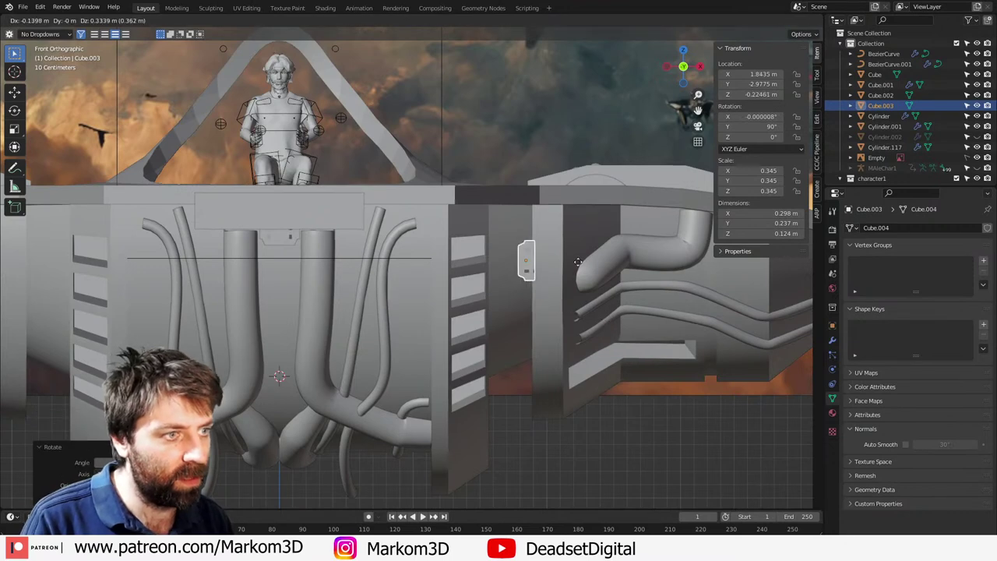
pyautogui.click(575, 247)
pyautogui.press('s')
pyautogui.click(619, 285)
pyautogui.press('g')
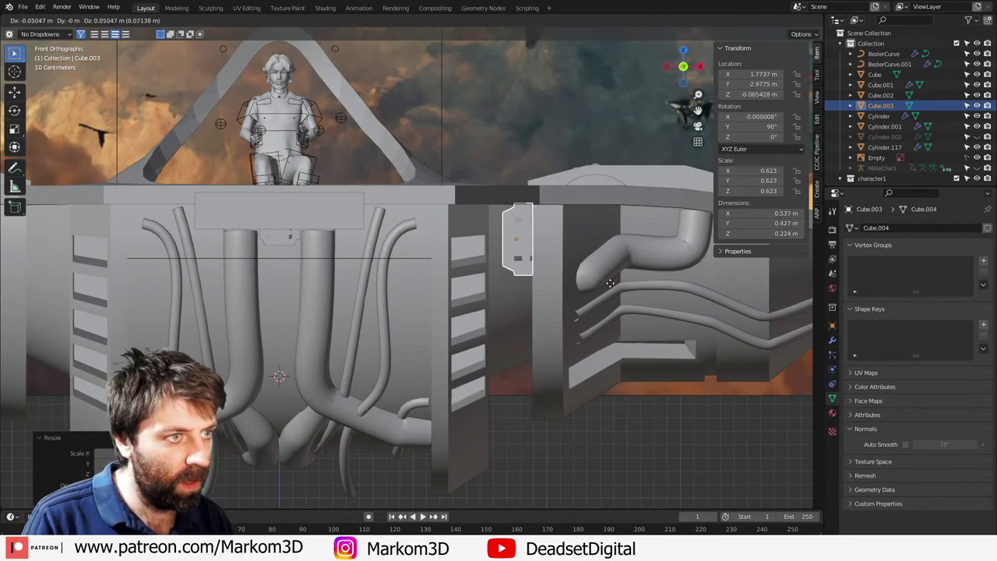
pyautogui.click(616, 284)
# Step: Slide the rotated copy back along Y to about -1.91 m, onto the engine body
pyautogui.moveTo(615, 284); pyautogui.dragTo(521, 293, button='middle')
pyautogui.press('g')
pyautogui.press('y')
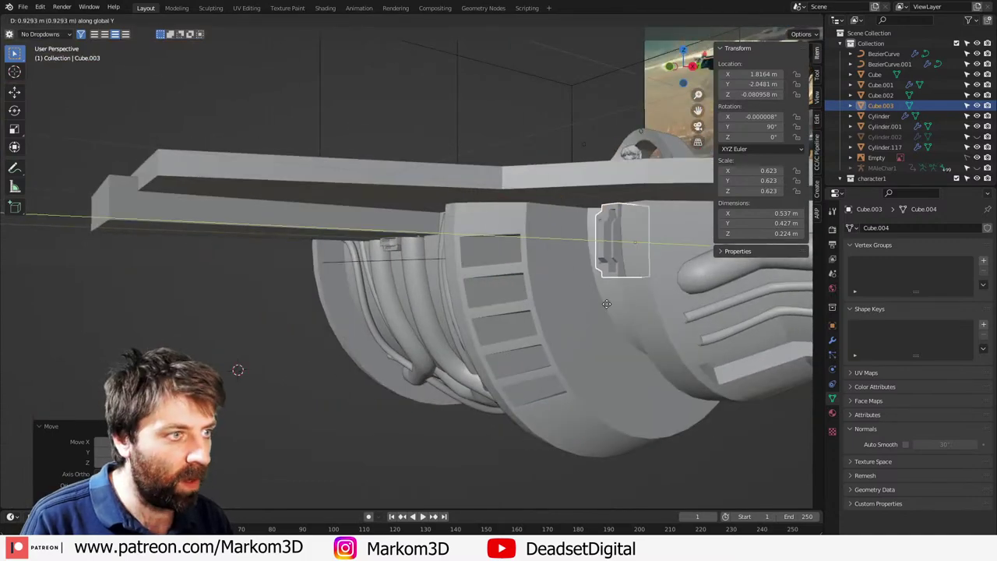
pyautogui.click(615, 304)
# Step: Shift the rotated copy along X to about 1.78 m so it sits against the side of the outer ring
pyautogui.moveTo(615, 304); pyautogui.dragTo(830, 440, button='middle')
pyautogui.press('KP_3')
pyautogui.press('KP_1')
pyautogui.scroll(5, 641, 302)
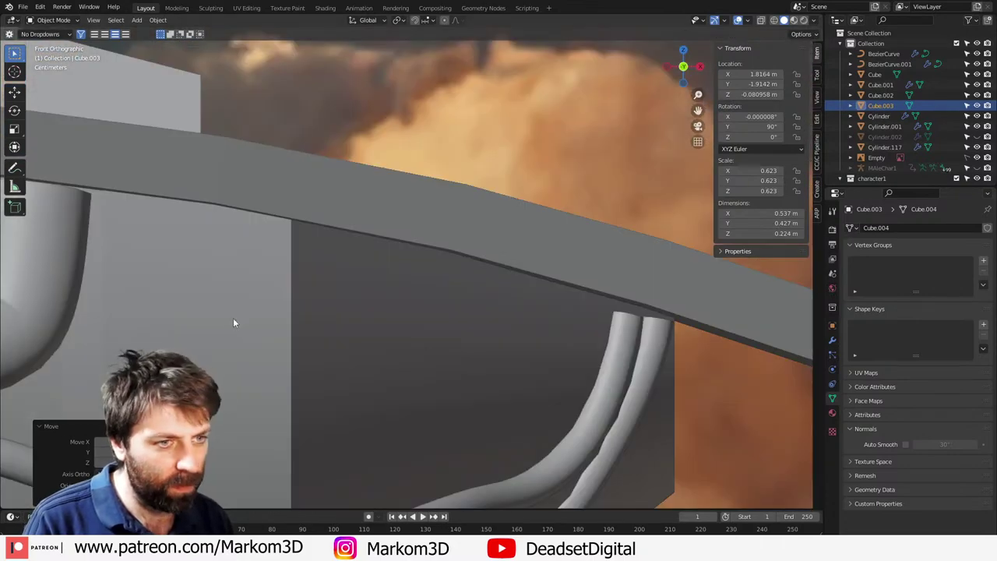
pyautogui.scroll(-4, 233, 317)
pyautogui.keyDown('shift'); pyautogui.moveTo(348, 313); pyautogui.dragTo(652, 313, button='middle'); pyautogui.keyUp('shift')
pyautogui.scroll(2, 363, 306)
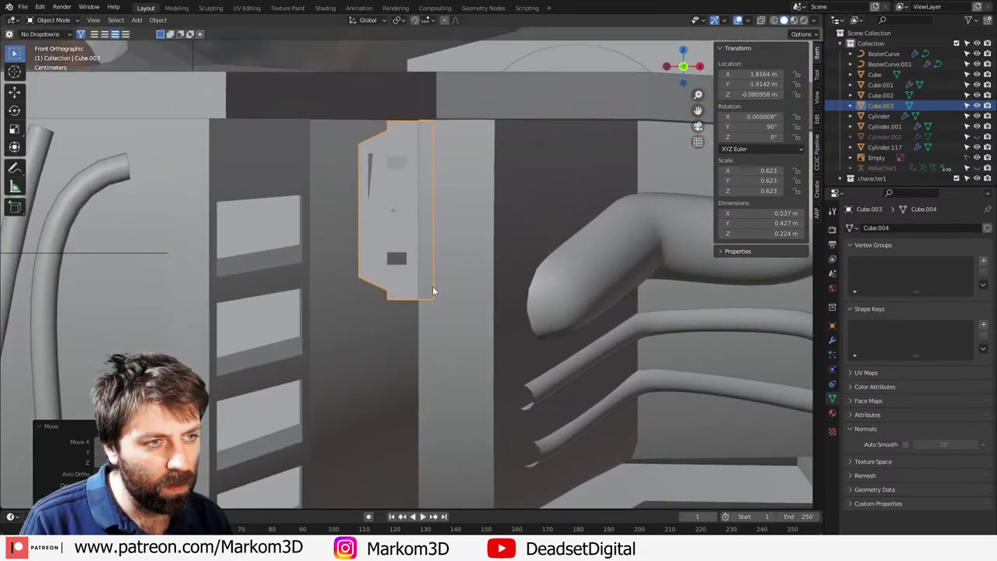
pyautogui.moveTo(433, 292)
pyautogui.mouseDown(button='middle')
pyautogui.moveTo(470, 285)
pyautogui.moveTo(498, 332)
pyautogui.mouseUp(button='middle')
pyautogui.press('z')
pyautogui.click(374, 281)
pyautogui.press('z')
pyautogui.click(415, 283)
pyautogui.scroll(2, 416, 286)
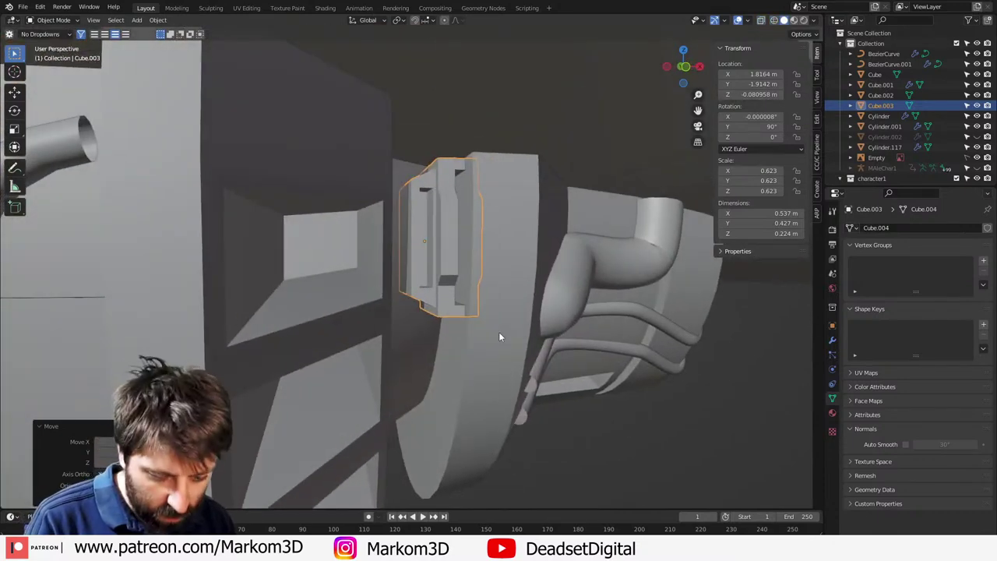
pyautogui.press('g')
pyautogui.press('x')
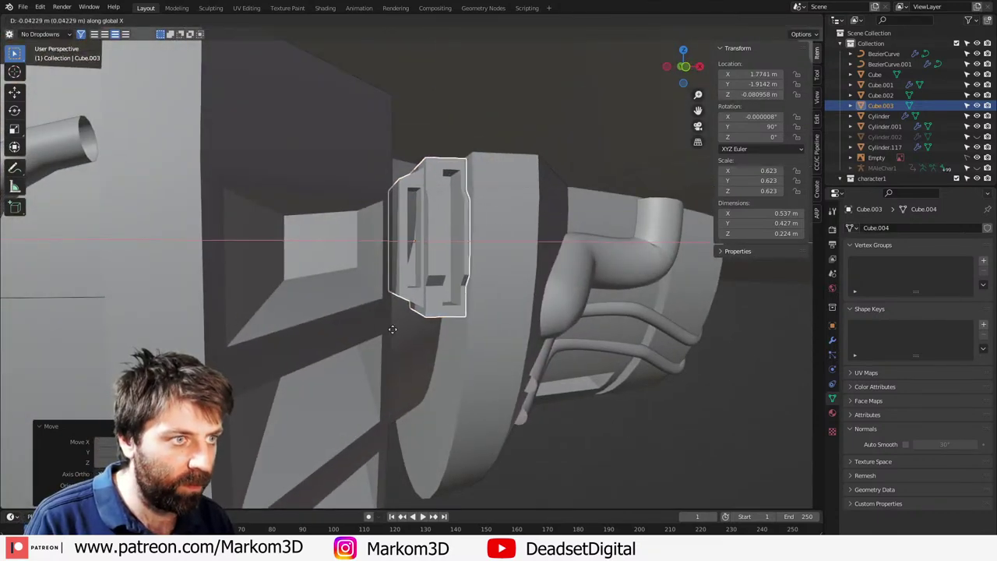
pyautogui.click(402, 331)
# Step: Adjust the rotated copy's depth along Y to about -2.00 m
pyautogui.moveTo(403, 332); pyautogui.dragTo(565, 326, button='middle')
pyautogui.press('g')
pyautogui.press('y')
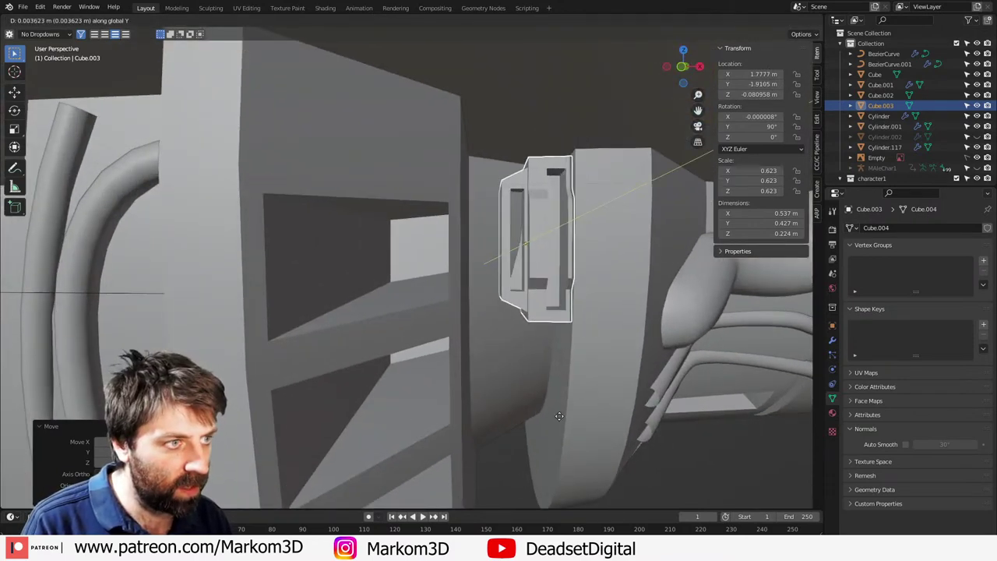
pyautogui.click(566, 392)
# Step: Add a Mirror modifier on the X axis to the rotated copy, using the Cylinder hull as mirror object
pyautogui.moveTo(567, 392); pyautogui.dragTo(857, 308, button='middle')
pyautogui.click(832, 340)
pyautogui.click(901, 228)
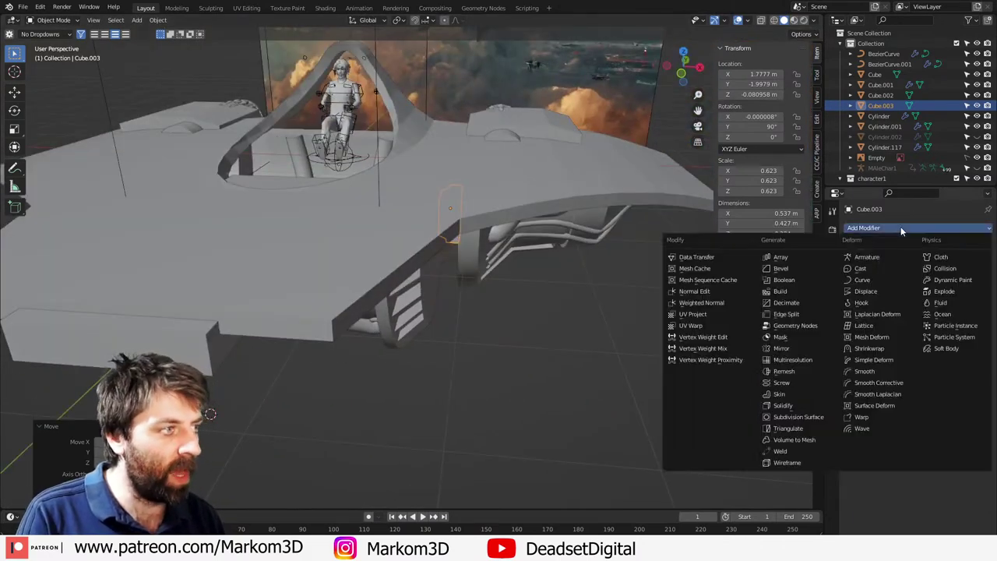
pyautogui.click(788, 348)
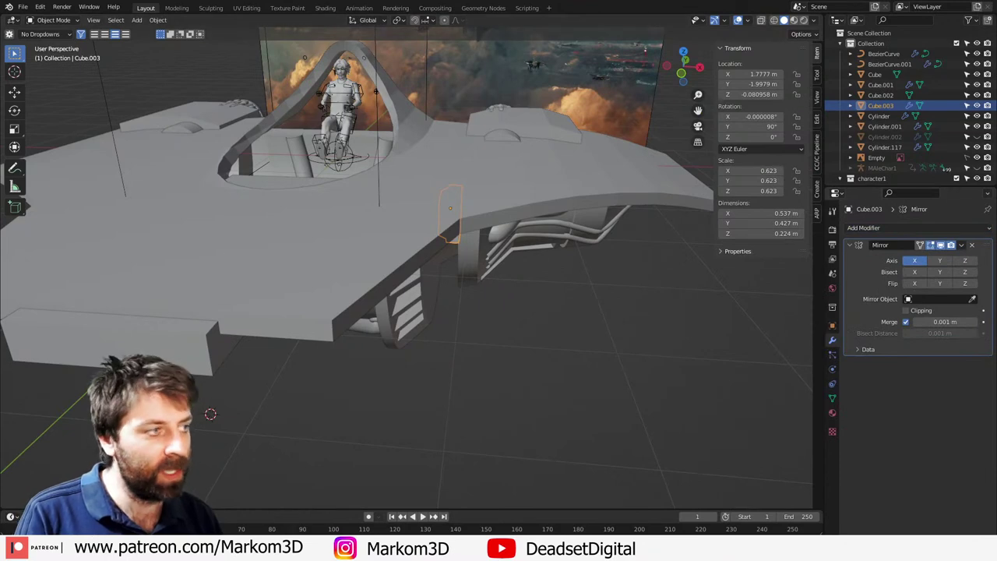
pyautogui.click(972, 300)
# Step: Examine the mirrored boxes and the thick pipe curve on the outer engine from several angles
pyautogui.moveTo(349, 359); pyautogui.dragTo(377, 369, button='middle')
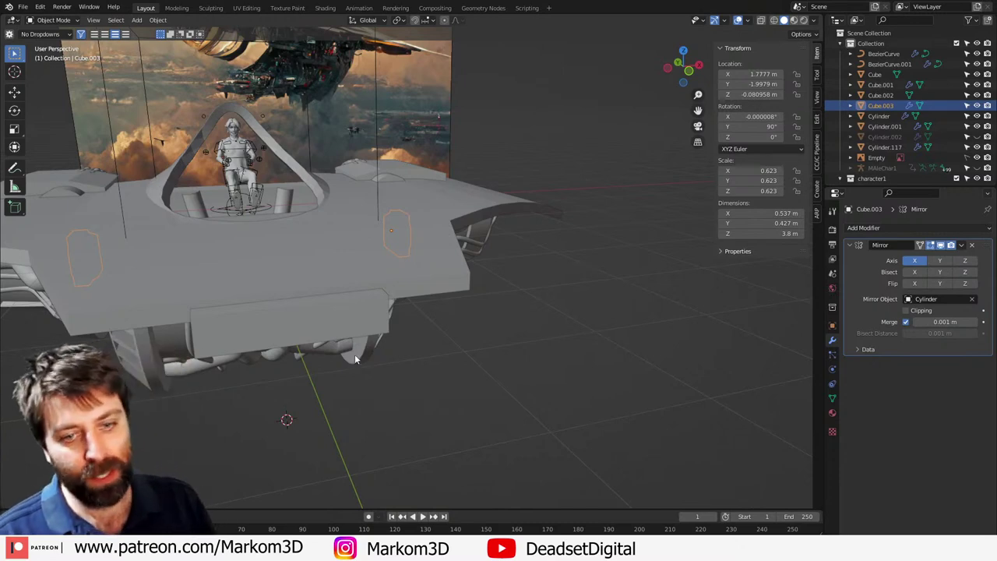
pyautogui.scroll(10, 403, 338)
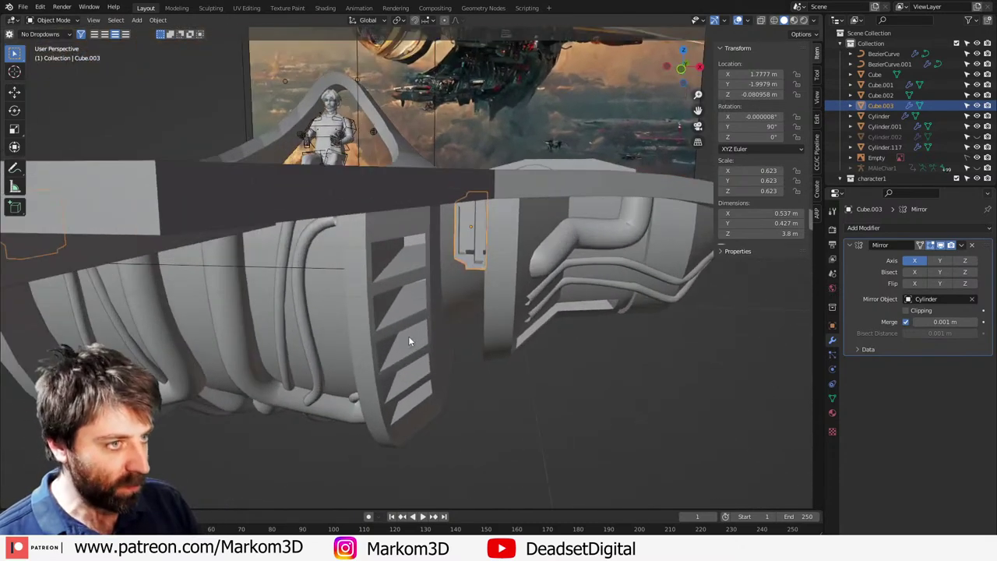
pyautogui.moveTo(409, 337); pyautogui.dragTo(478, 327, button='middle')
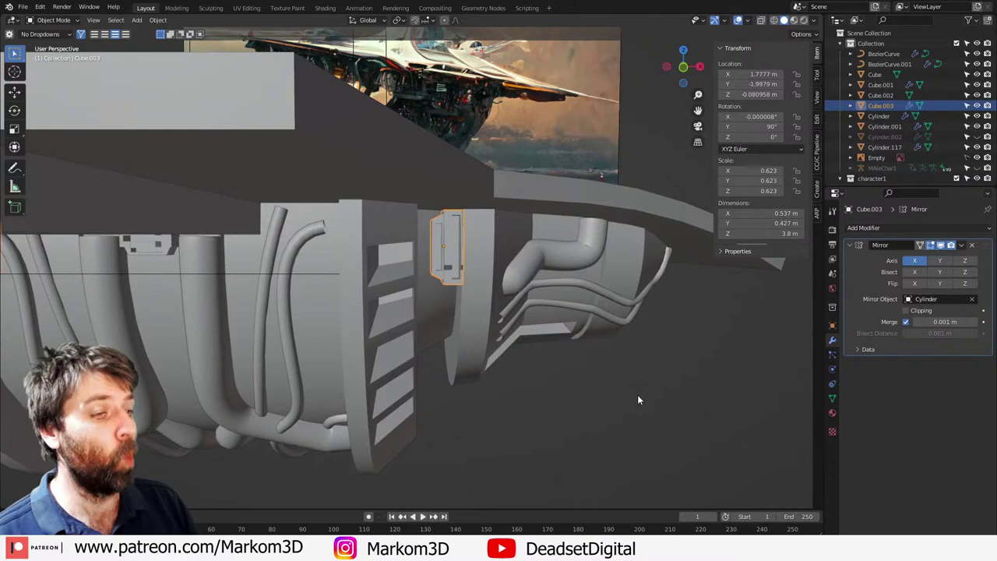
pyautogui.moveTo(637, 396); pyautogui.dragTo(243, 408, button='middle')
pyautogui.scroll(-3, 316, 365)
pyautogui.click(401, 276)
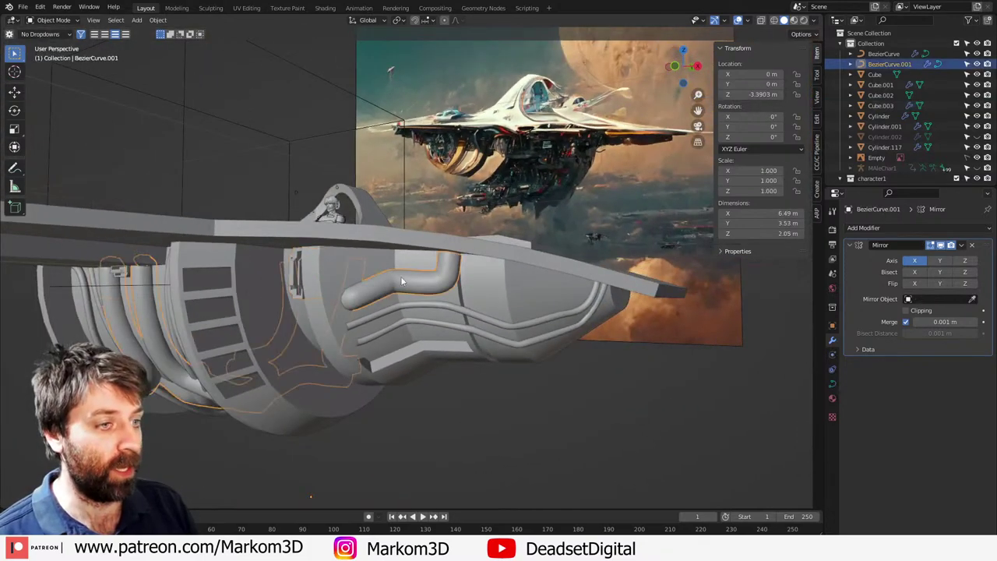
pyautogui.scroll(3, 469, 387)
pyautogui.press('Tab')
pyautogui.moveTo(385, 350); pyautogui.dragTo(465, 384, button='middle')
pyautogui.press('Tab')
# Step: Apply Shade Smooth to the ship's main hull
pyautogui.click(504, 329)
pyautogui.press('F3')
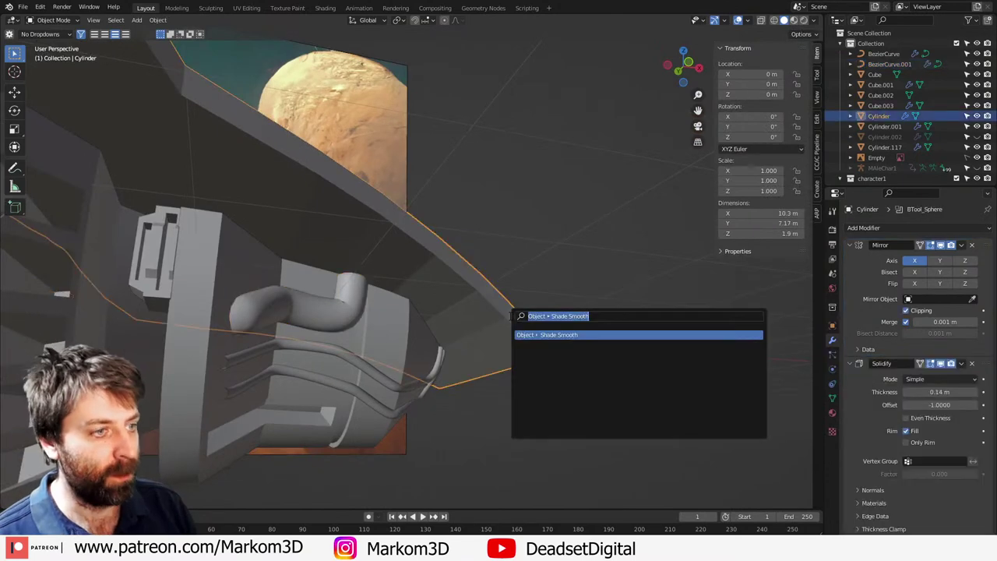
pyautogui.press('Return')
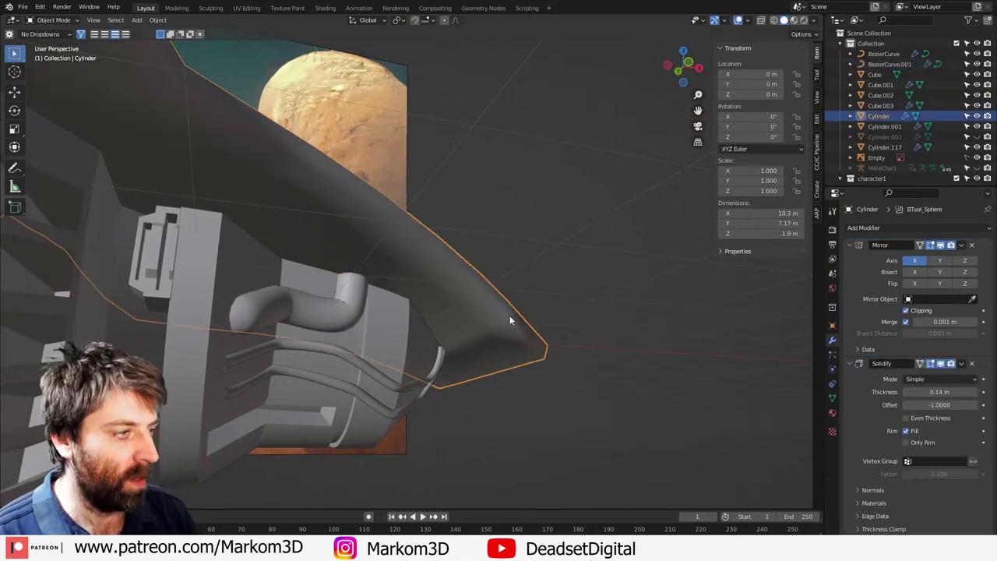
# Step: Enable Auto Smooth at 30° in the main hull mesh's normals settings
pyautogui.click(832, 398)
pyautogui.click(905, 444)
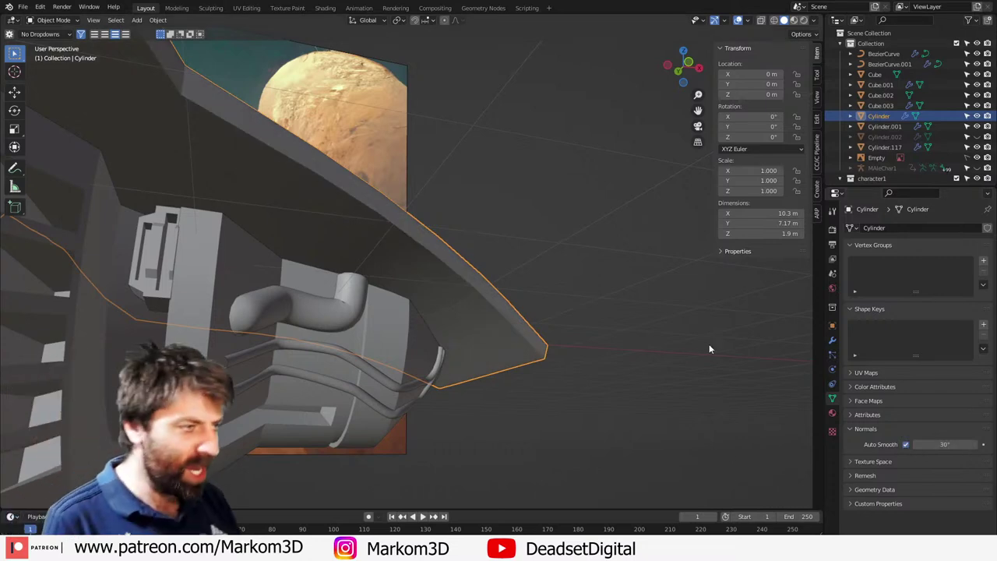
pyautogui.click(832, 230)
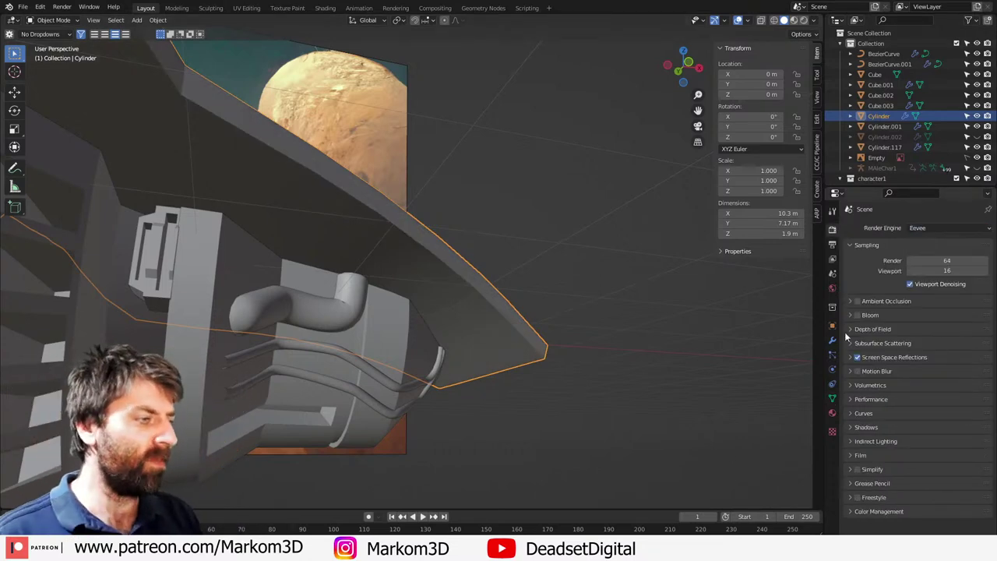
# Step: Add a Bevel modifier to the main hull and check its edges around the wing and cockpit
pyautogui.click(832, 339)
pyautogui.click(902, 227)
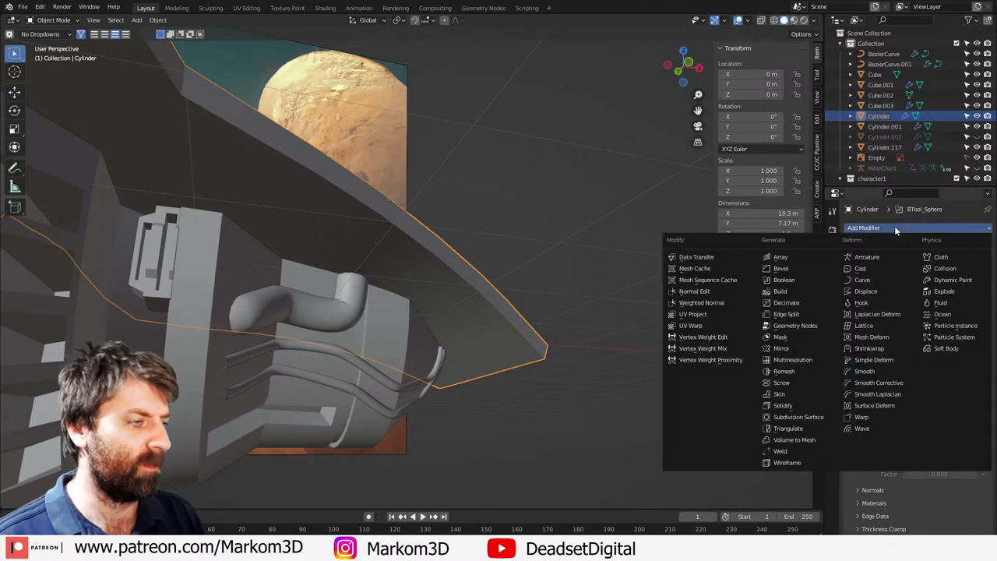
pyautogui.click(787, 267)
pyautogui.moveTo(530, 334); pyautogui.dragTo(607, 342, button='middle')
pyautogui.scroll(-5, 951, 409)
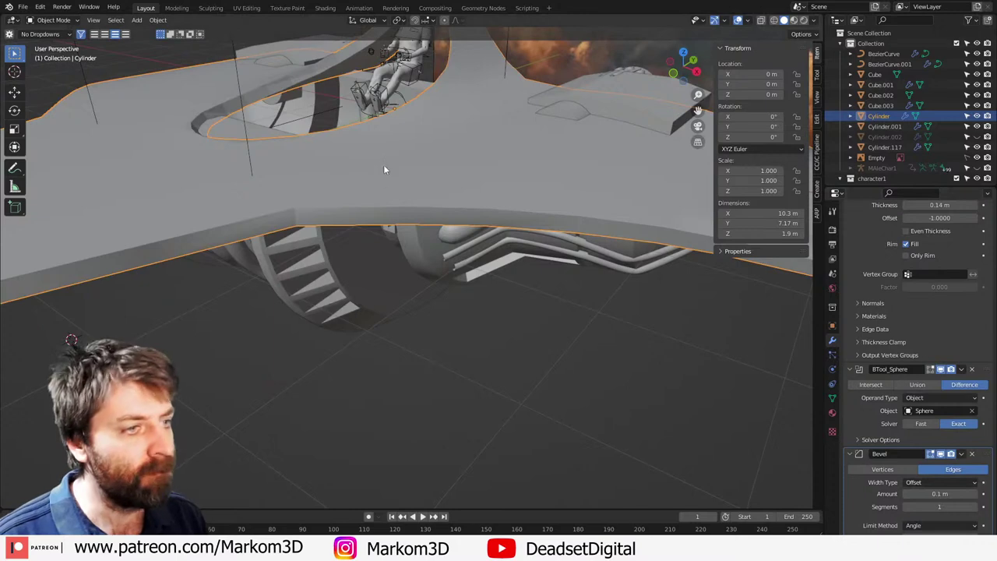
pyautogui.moveTo(382, 167); pyautogui.dragTo(443, 218, button='middle')
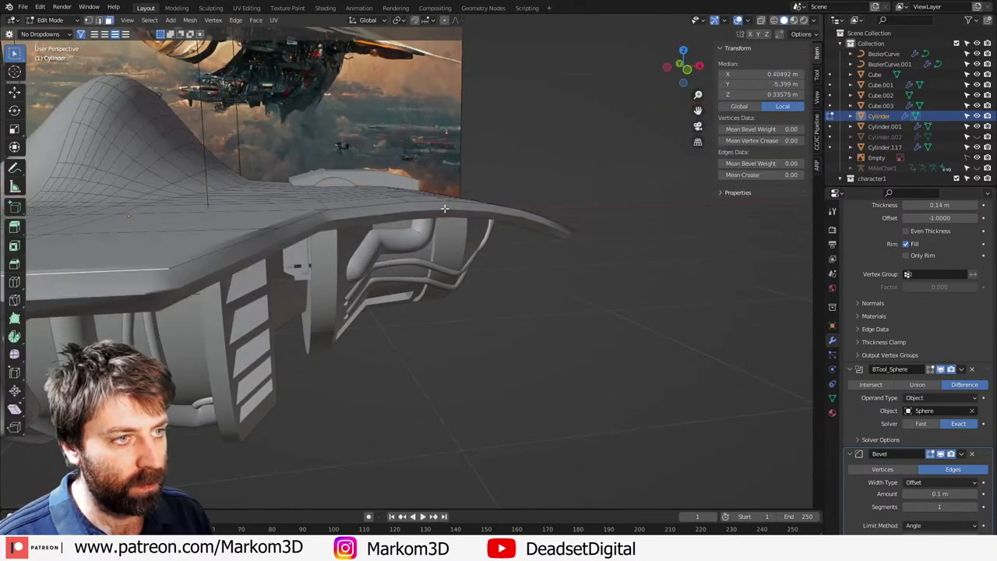
# Step: Compare the hull with the BTool_Sphere boolean off and on, and place the Bevel modifier above it in the stack
pyautogui.press('Tab')
pyautogui.press('Tab')
pyautogui.scroll(-2, 966, 397)
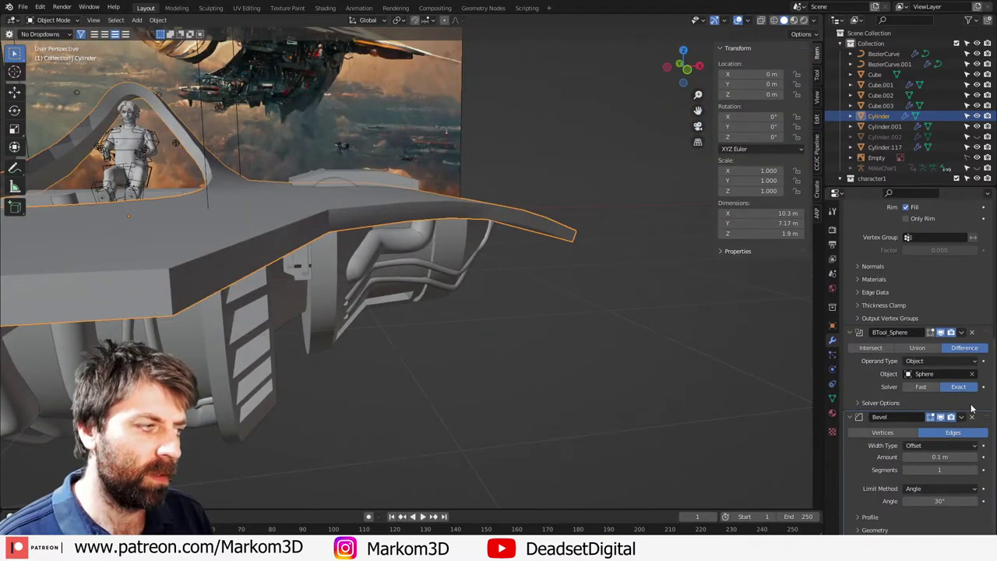
pyautogui.click(941, 333)
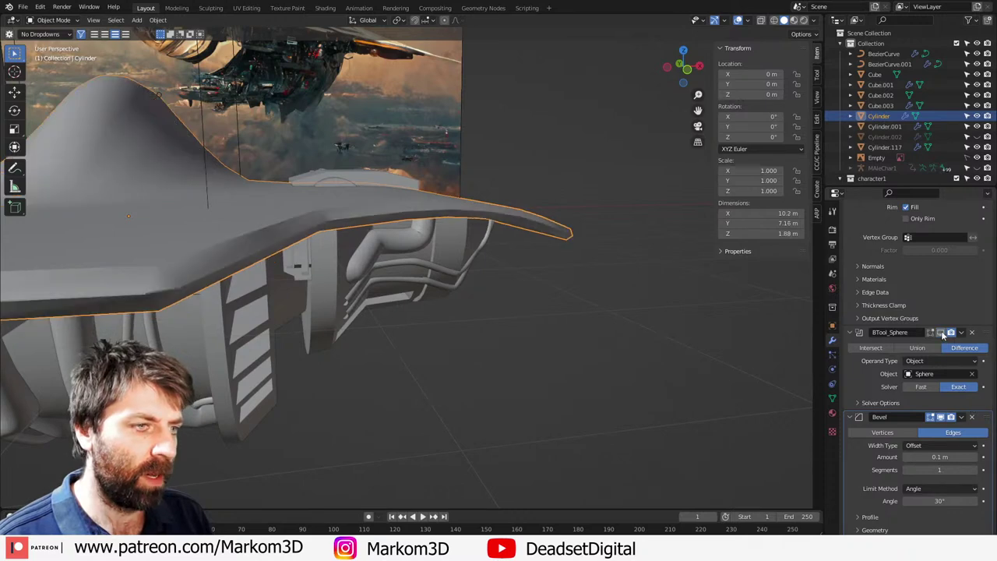
pyautogui.click(942, 332)
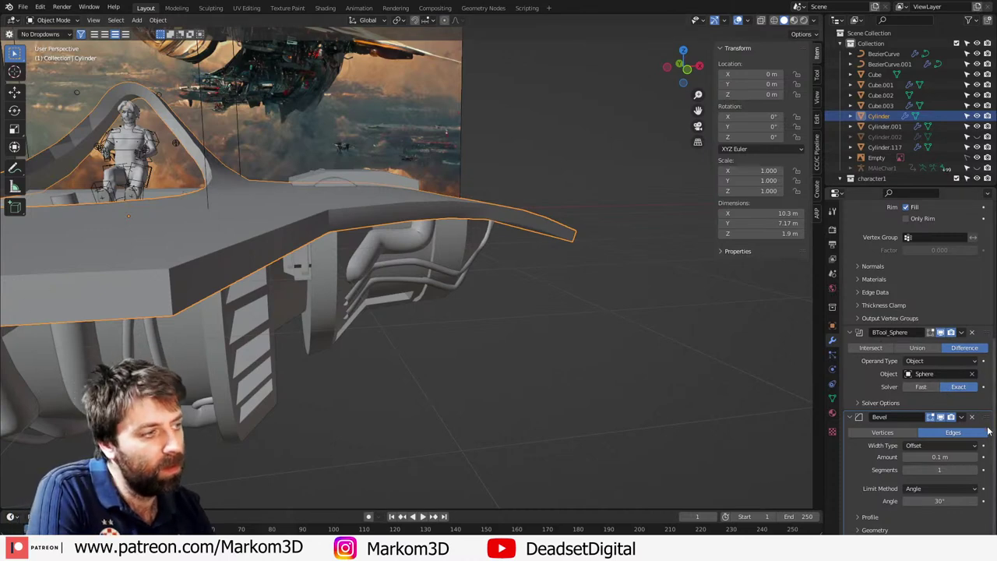
pyautogui.moveTo(982, 417); pyautogui.dragTo(970, 332)
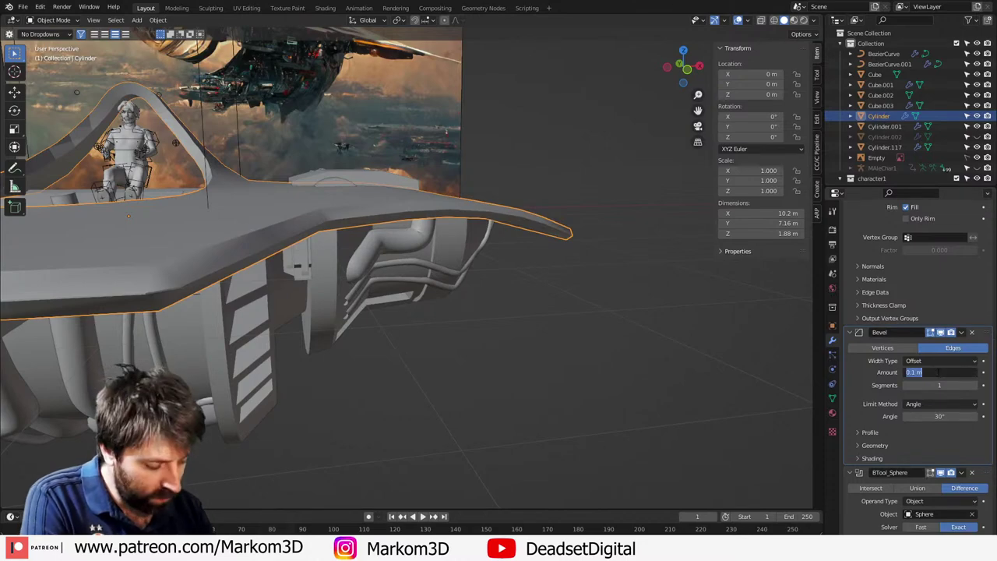
# Step: Set the hull's Bevel amount to 0.01 m
pyautogui.moveTo(938, 372); pyautogui.dragTo(937, 372)
pyautogui.moveTo(730, 345); pyautogui.dragTo(342, 330, button='middle')
pyautogui.scroll(4, 320, 371)
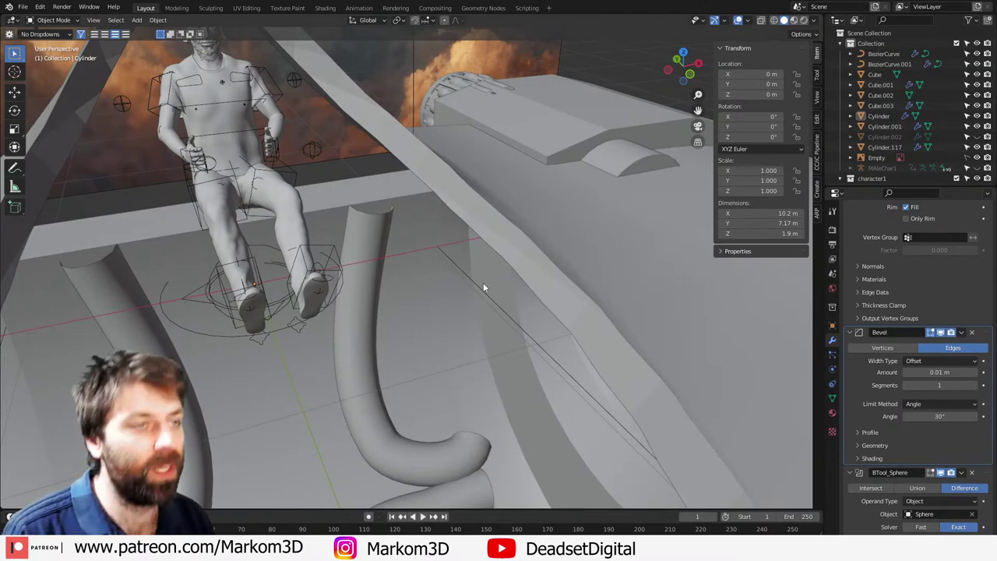
# Step: Examine the cockpit opening, hull edges and engines from several angles and compare them with the reference image
pyautogui.scroll(-3, 485, 284)
pyautogui.moveTo(483, 283); pyautogui.dragTo(418, 274, button='middle')
pyautogui.scroll(-6, 405, 288)
pyautogui.moveTo(294, 337); pyautogui.dragTo(446, 278, button='middle')
pyautogui.scroll(4, 447, 325)
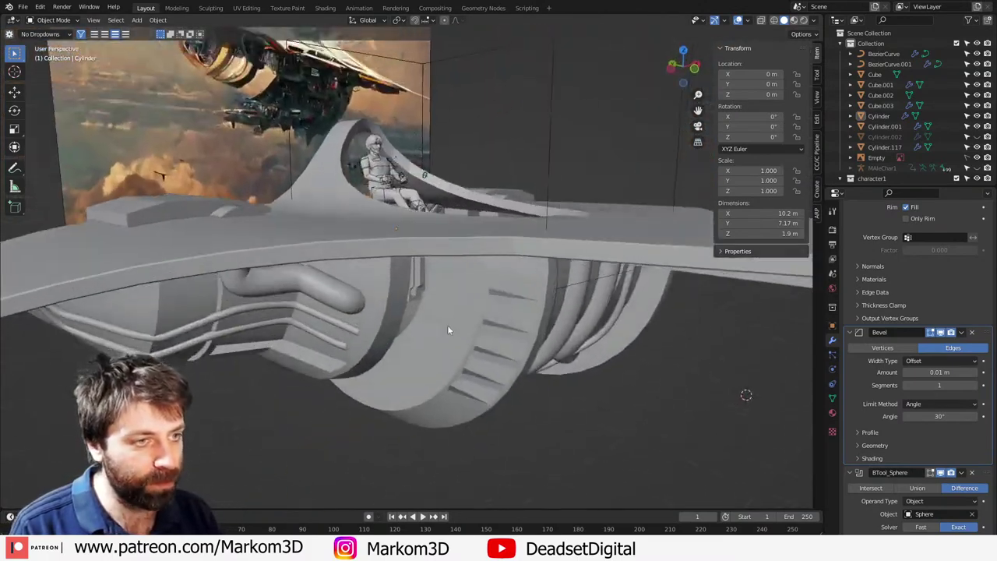
pyautogui.moveTo(447, 325); pyautogui.dragTo(385, 321, button='middle')
pyautogui.scroll(2, 367, 314)
pyautogui.scroll(-4, 385, 320)
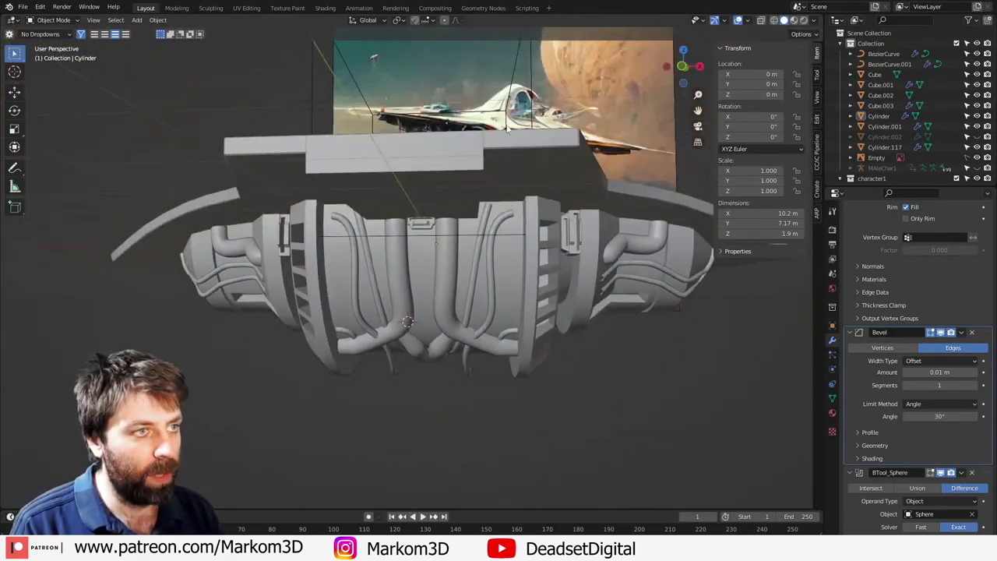
pyautogui.moveTo(510, 105); pyautogui.dragTo(499, 200, button='middle')
pyautogui.scroll(3, 499, 200)
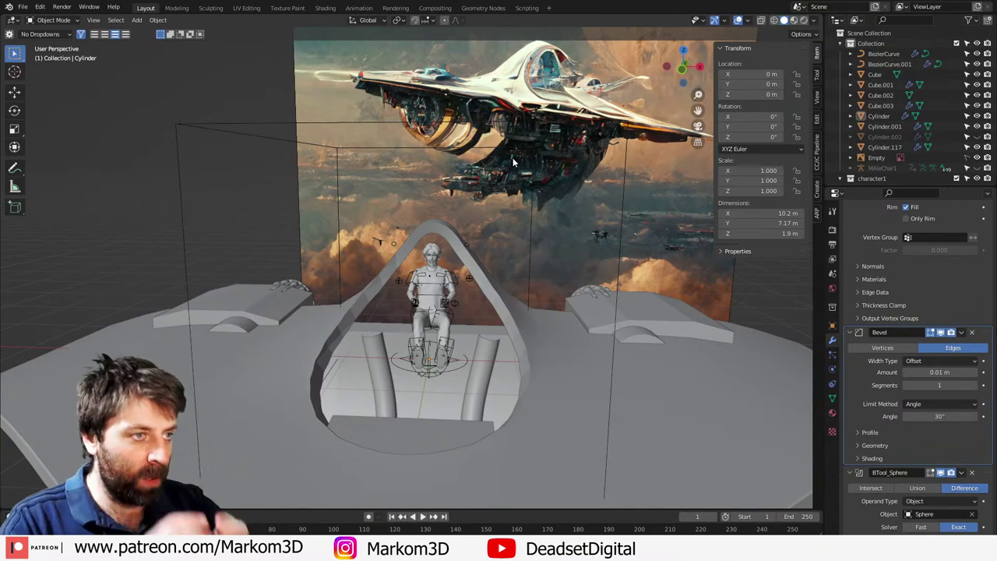
pyautogui.scroll(-4, 634, 370)
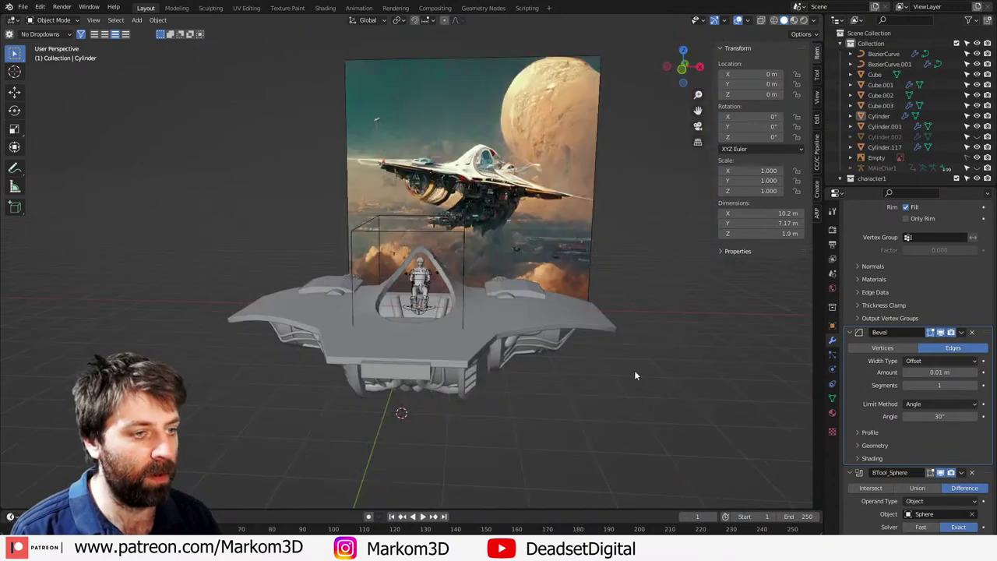
pyautogui.moveTo(634, 370); pyautogui.dragTo(454, 412, button='middle')
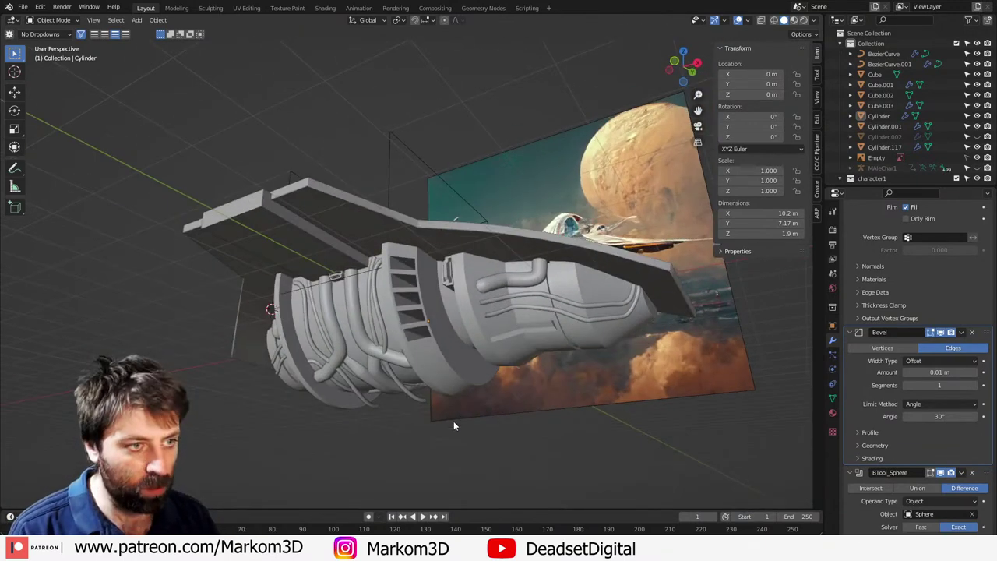
# Step: Unhide the hidden objects and select the curved central panel between the engine rings
pyautogui.click(413, 392)
pyautogui.click(435, 409)
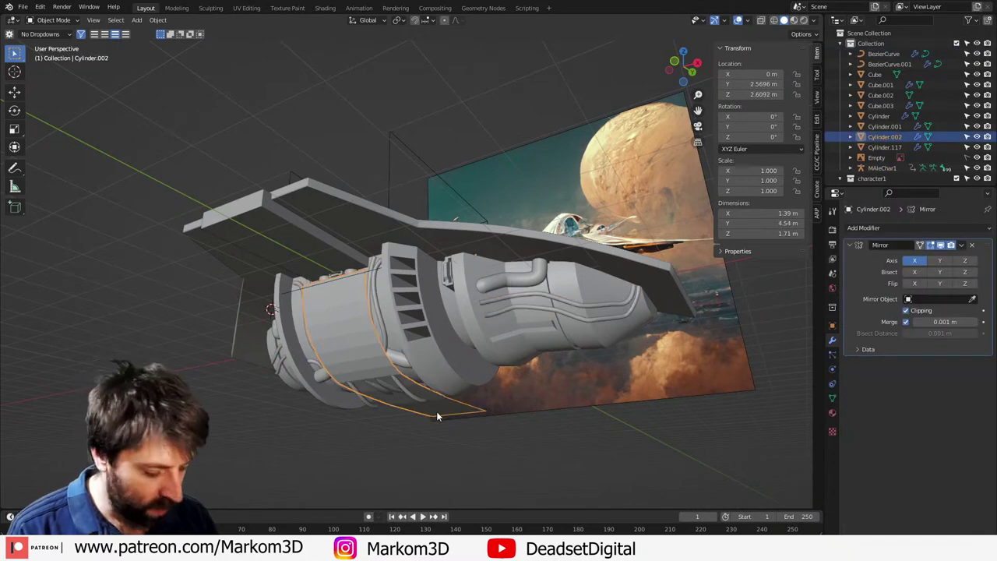
pyautogui.press('KP_3')
pyautogui.press('KP_1')
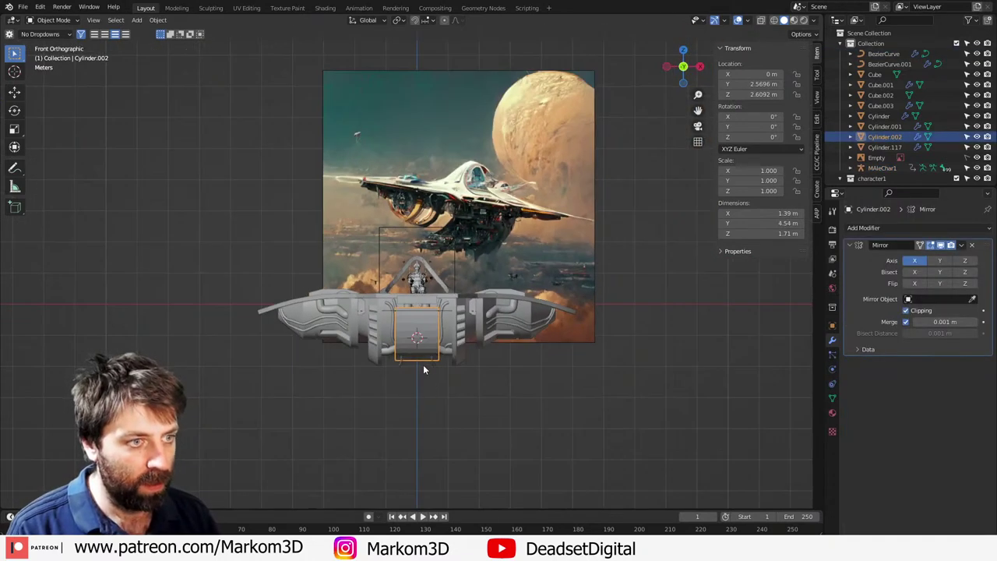
pyautogui.scroll(5, 474, 389)
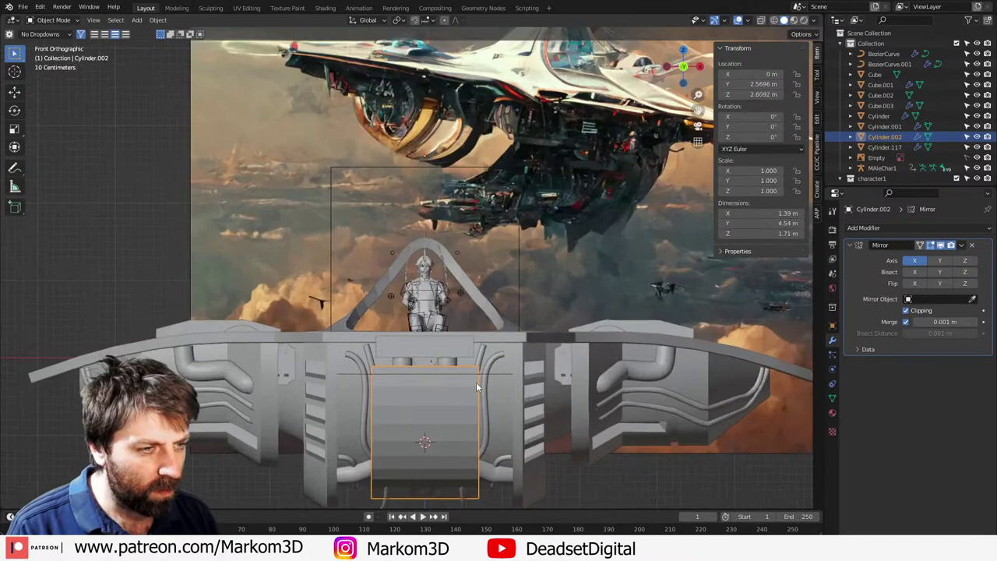
pyautogui.moveTo(476, 381); pyautogui.dragTo(430, 381, button='middle')
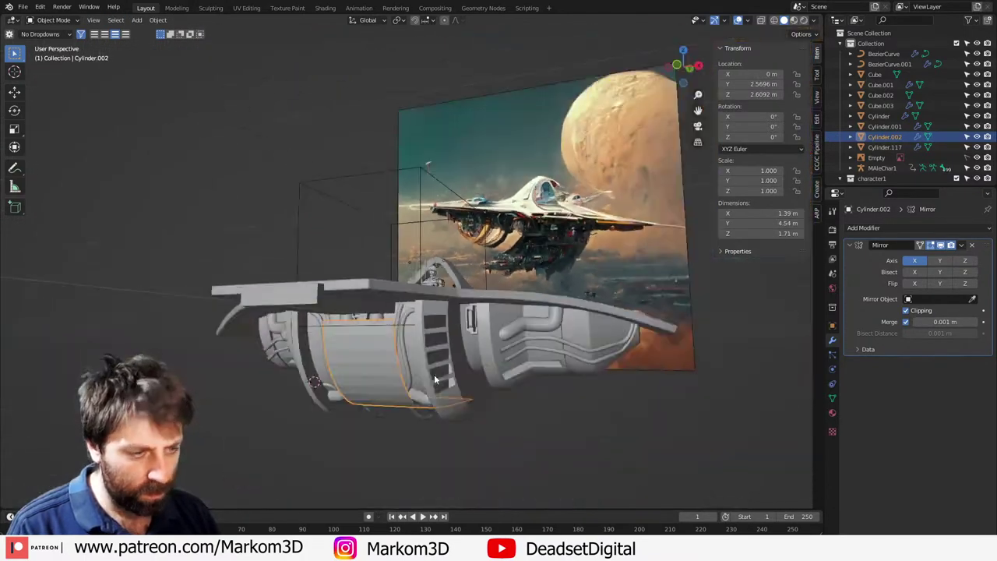
pyautogui.scroll(-3, 434, 379)
pyautogui.hotkey('alt', 'g')
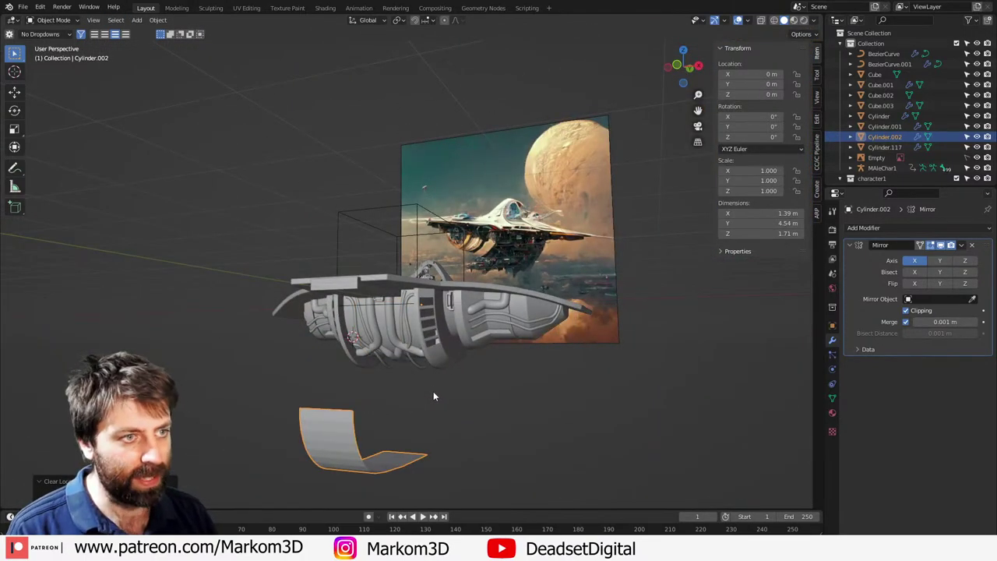
pyautogui.hotkey('ctrl', 'z')
pyautogui.rightClick(532, 426)
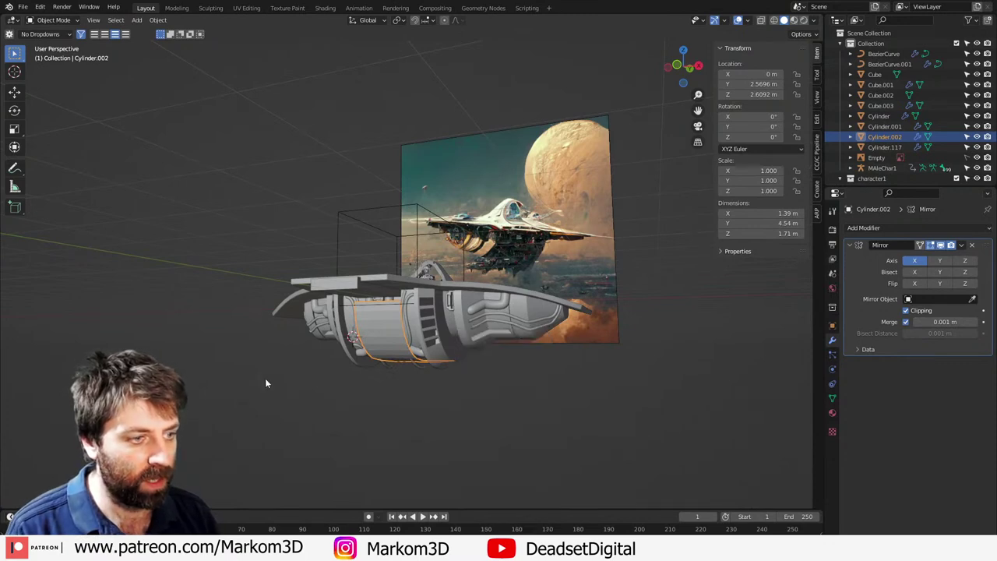
# Step: Apply the curved panel's object transform and move the panel about 10.46 m along X, clear of the ship
pyautogui.hotkey('ctrl', 'a')
pyautogui.click(355, 363)
pyautogui.moveTo(356, 364); pyautogui.dragTo(481, 379, button='middle')
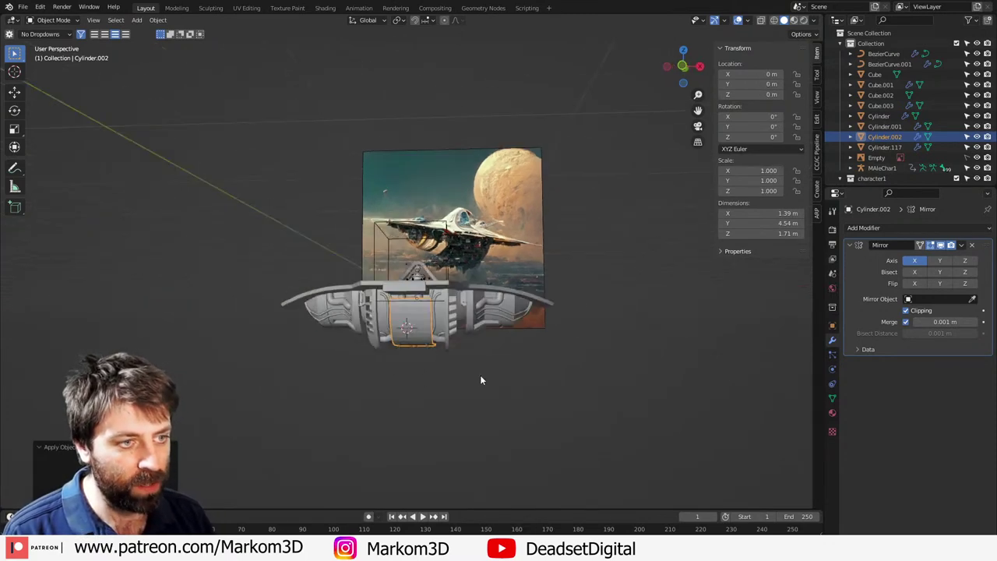
pyautogui.press('g')
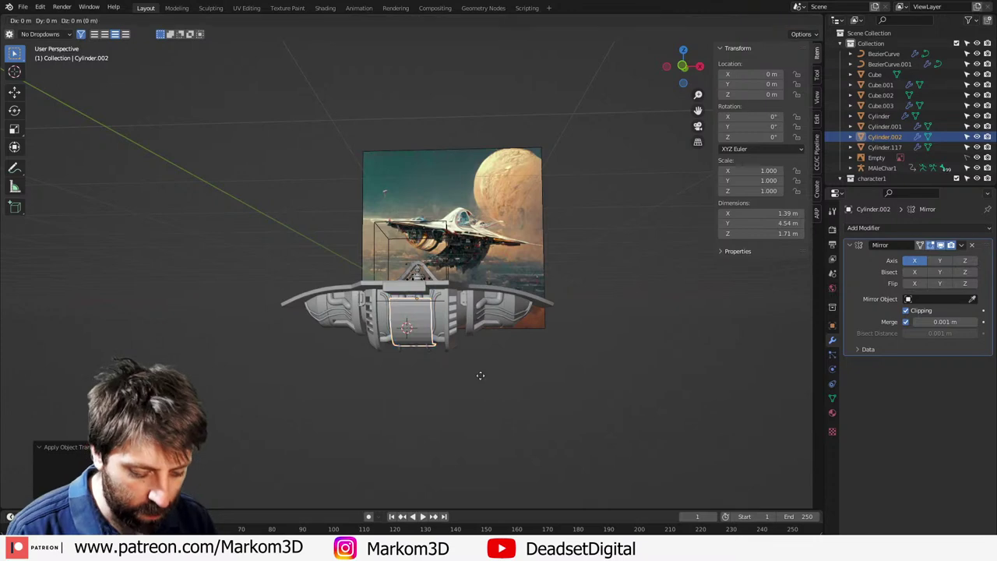
pyautogui.press('x')
pyautogui.click(759, 385)
# Step: Add a centred loop cut running along the length of the curved panel's editable half
pyautogui.moveTo(759, 385); pyautogui.dragTo(603, 413, button='middle')
pyautogui.scroll(2, 600, 387)
pyautogui.press('Tab')
pyautogui.press('KP_Decimal')
pyautogui.scroll(3, 603, 413)
pyautogui.scroll(-3, 603, 413)
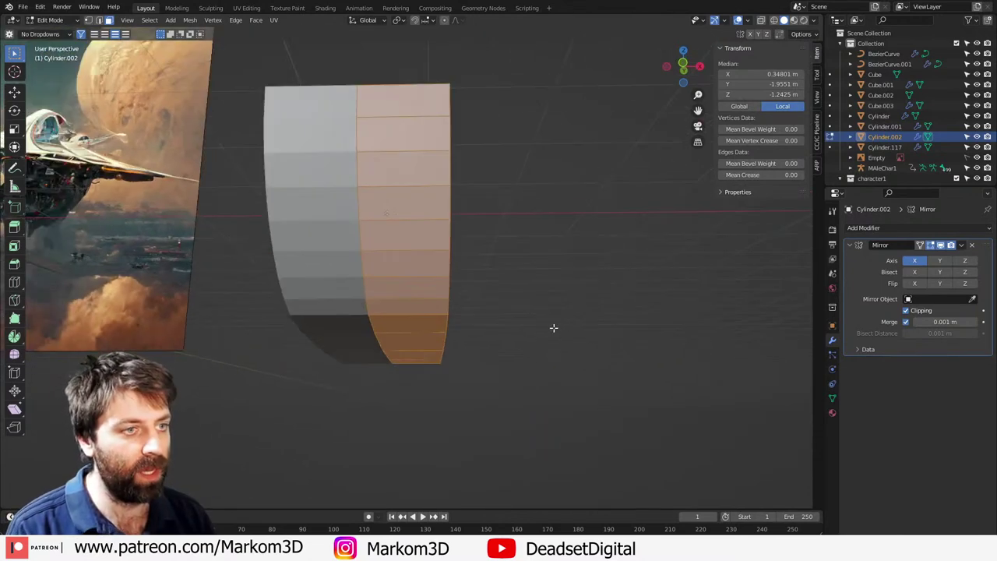
pyautogui.moveTo(553, 328); pyautogui.dragTo(432, 243, button='middle')
pyautogui.press('2')
pyautogui.moveTo(434, 293); pyautogui.dragTo(417, 311, button='middle')
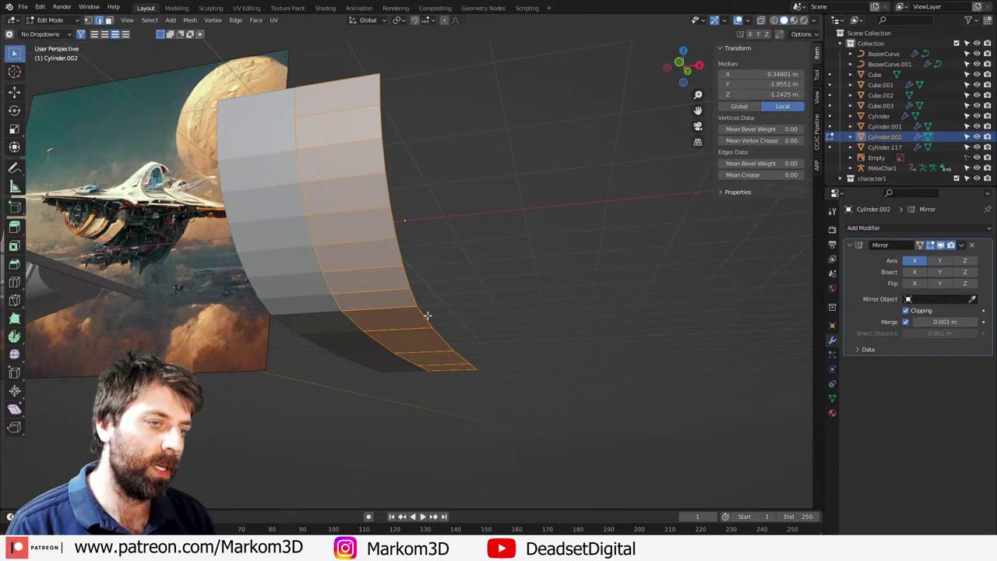
pyautogui.click(405, 333)
pyautogui.rightClick(400, 330)
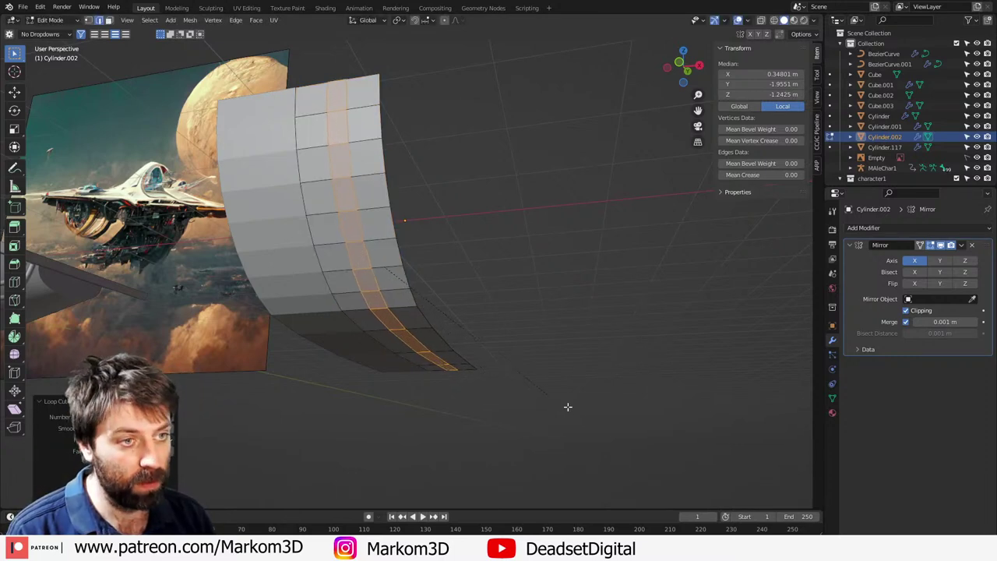
# Step: Try to divide the panel into strips by bevelling the loop to 0.0923 m and deleting the resulting faces
pyautogui.hotkey('ctrl', 'b')
pyautogui.click(302, 341)
pyautogui.press('x')
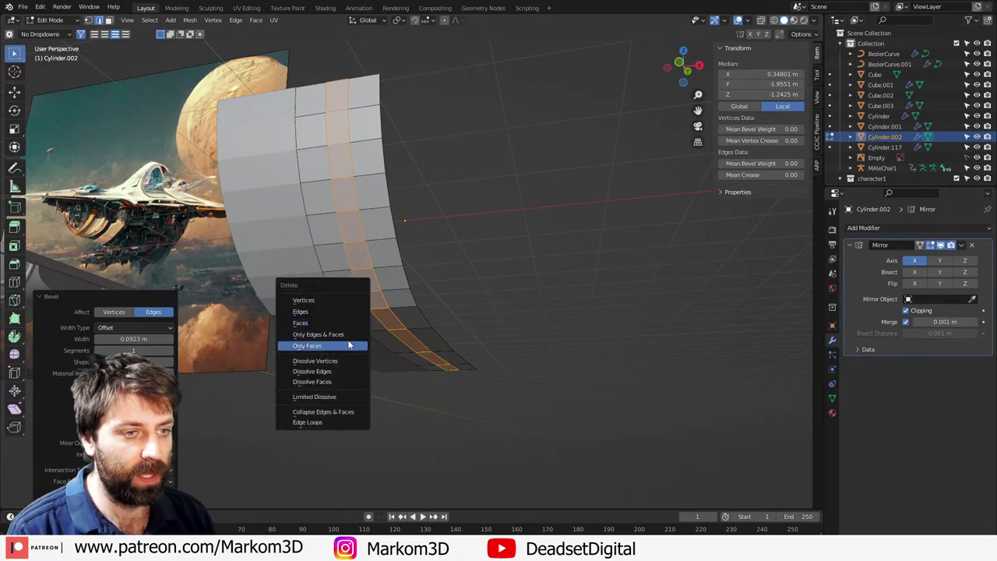
pyautogui.click(356, 345)
pyautogui.press('l')
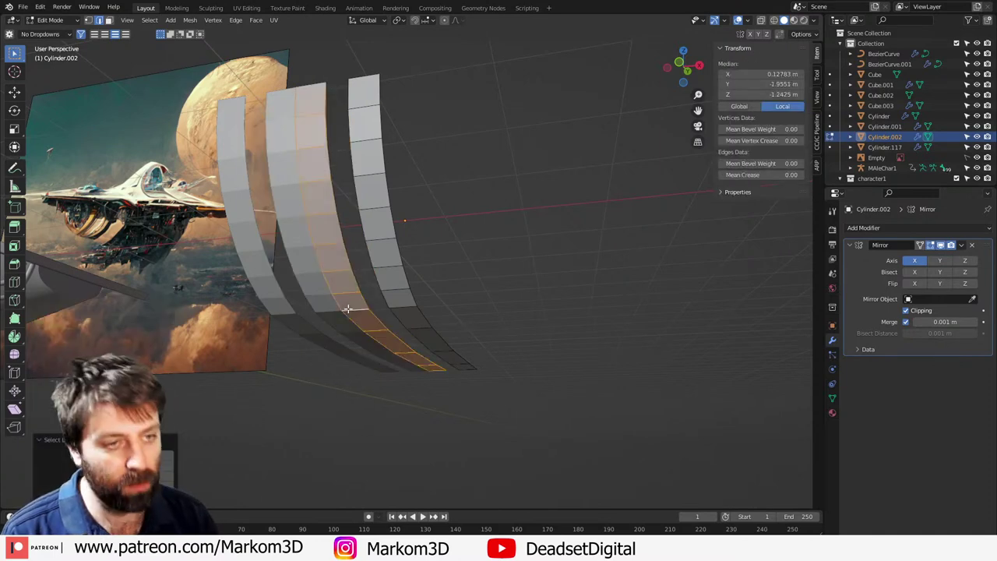
pyautogui.scroll(-5, 329, 316)
pyautogui.moveTo(287, 317); pyautogui.dragTo(447, 339, button='middle')
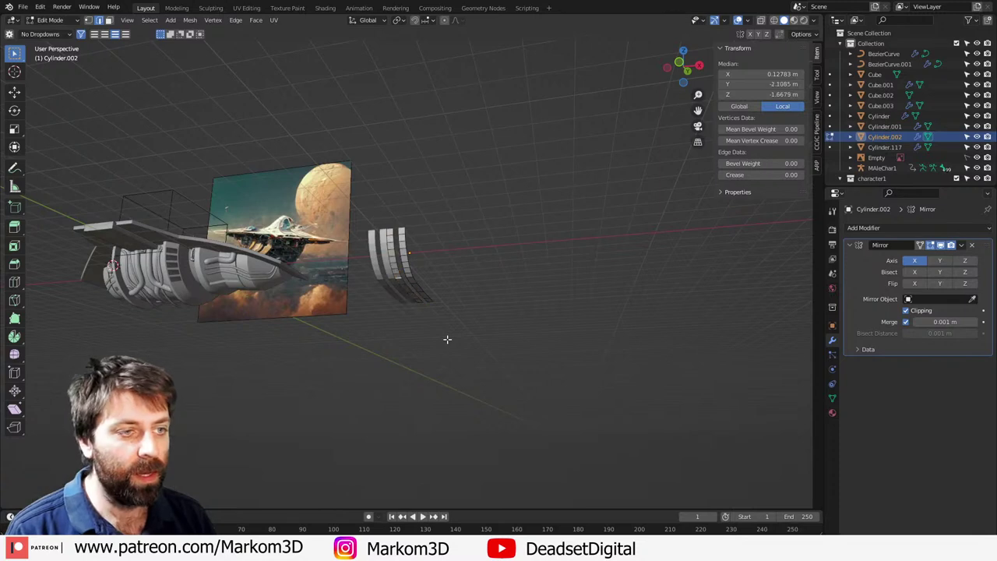
pyautogui.hotkey('ctrl', 'z')
pyautogui.hotkey('ctrl', 'z')
# Step: Place a duplicate of the curved panel back in the ship by clearing its location, and hide the copy
pyautogui.press('Tab')
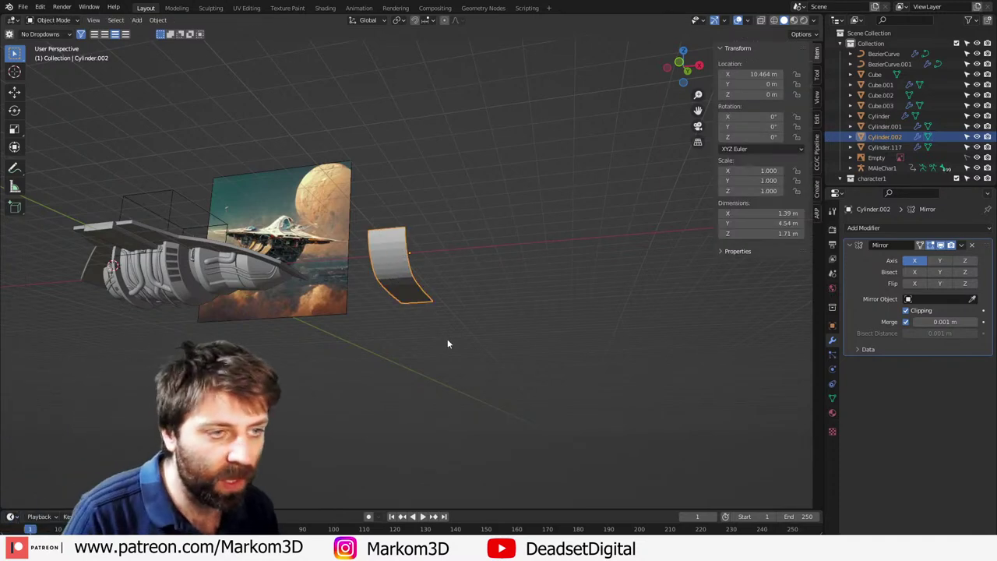
pyautogui.hotkey('shift', 'd')
pyautogui.rightClick(429, 350)
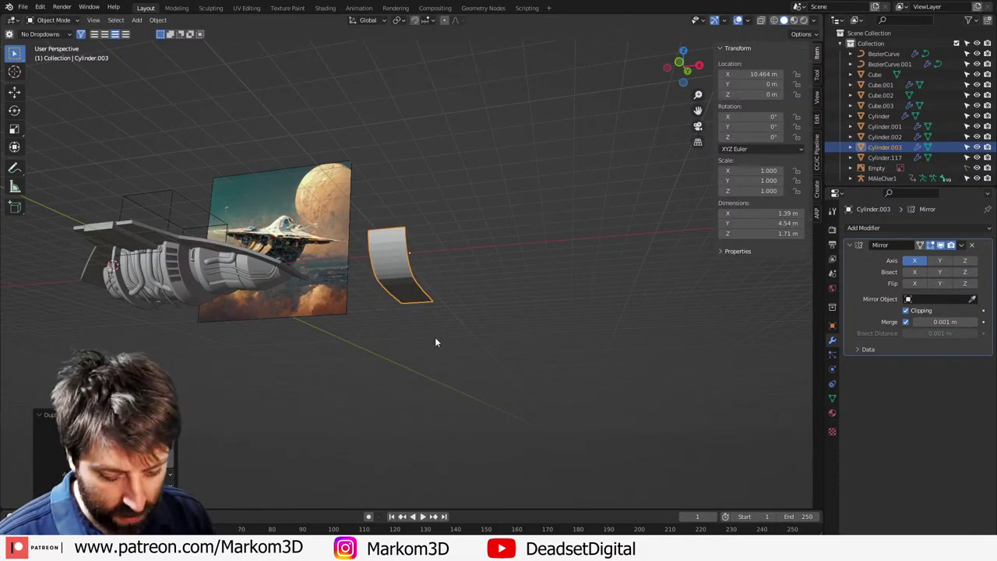
pyautogui.hotkey('alt', 'g')
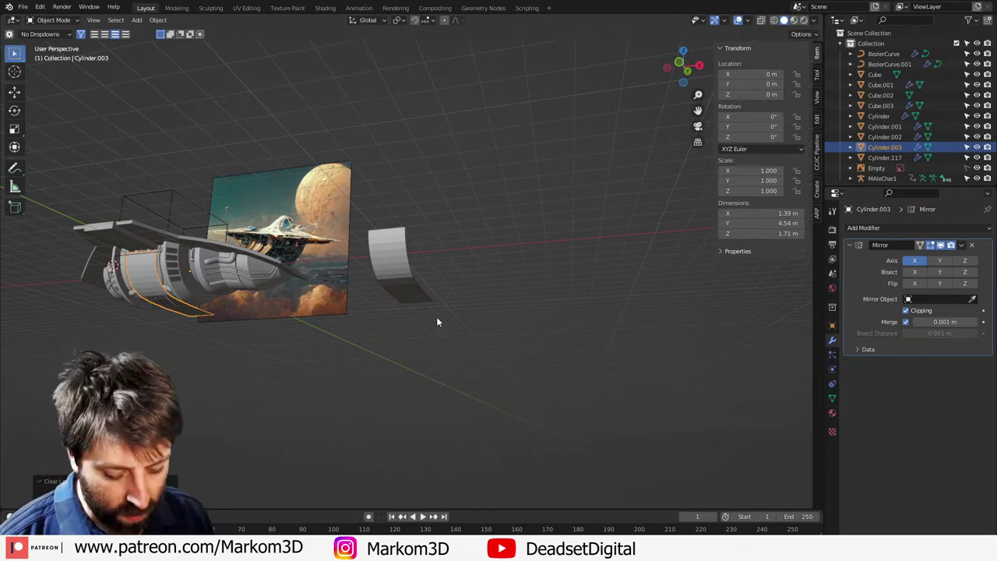
# Step: Split the offset curved panel along its lengthwise centre loop and delete the inner strip's faces
pyautogui.click(404, 264)
pyautogui.press('KP_Decimal')
pyautogui.press('Tab')
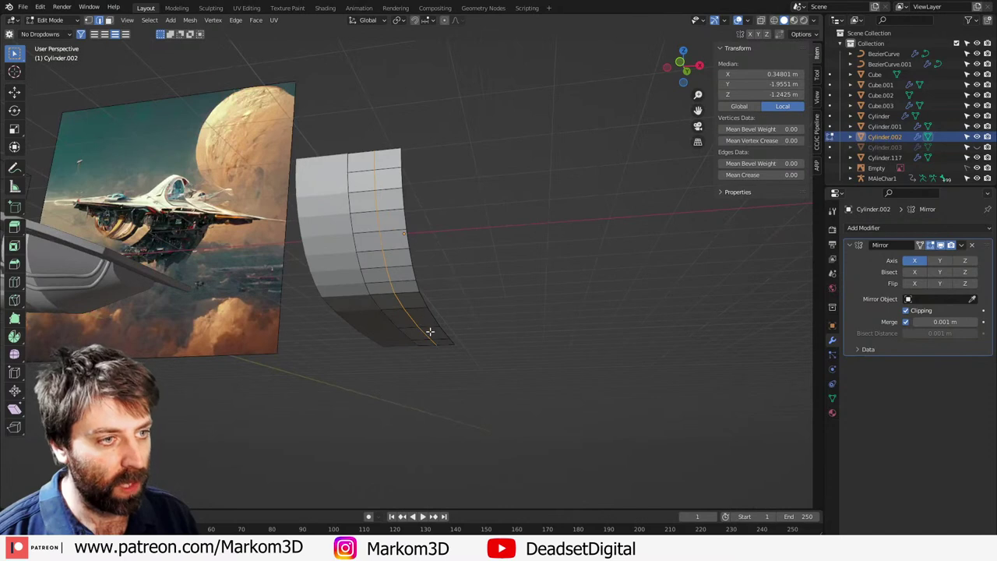
pyautogui.moveTo(429, 332); pyautogui.dragTo(448, 352, button='middle')
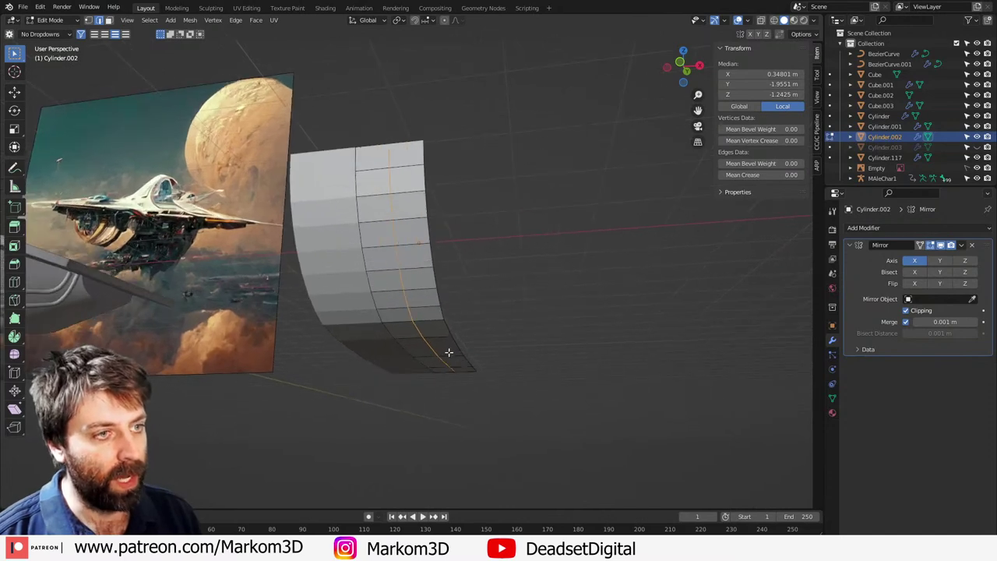
pyautogui.press('v')
pyautogui.rightClick(405, 339)
pyautogui.press('x')
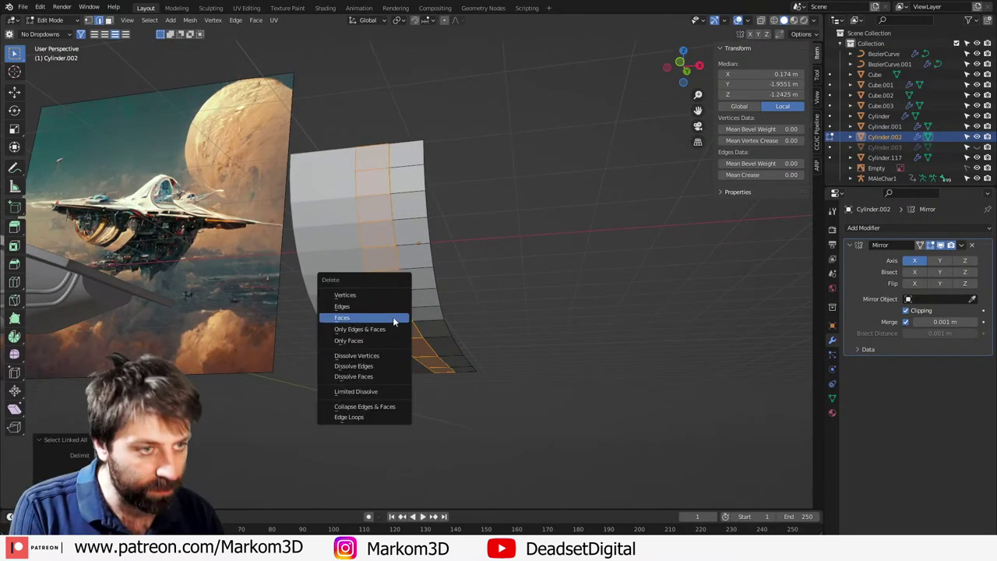
pyautogui.click(393, 317)
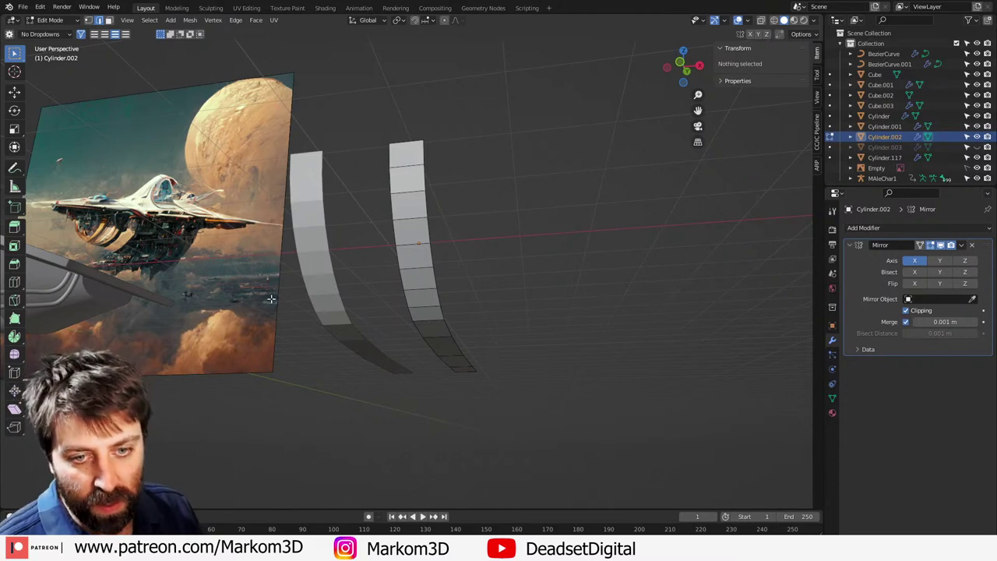
# Step: Add a cross cut to the flat lower run of the remaining strip and bevel it into a pair of edges
pyautogui.moveTo(272, 294); pyautogui.dragTo(370, 307, button='middle')
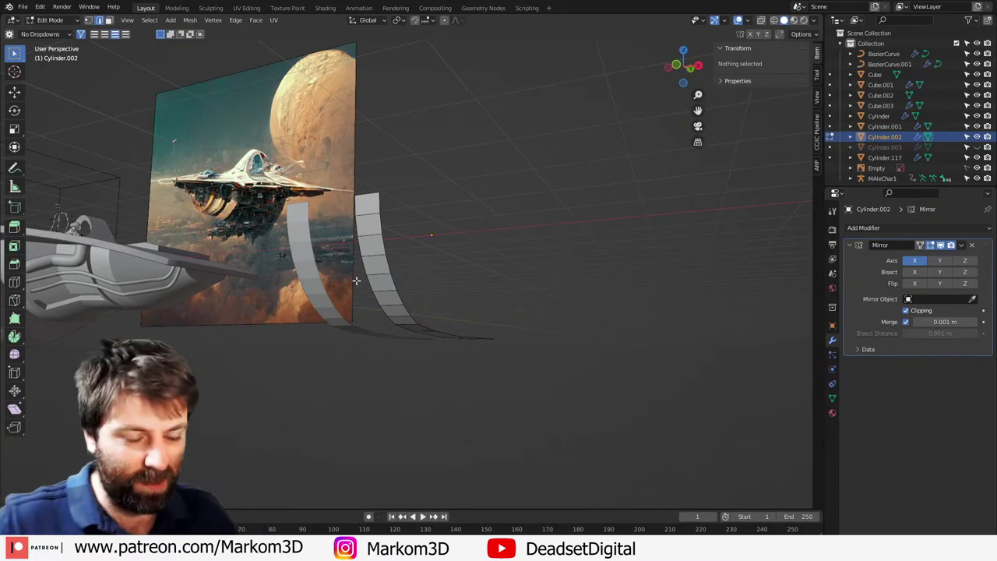
pyautogui.moveTo(387, 304); pyautogui.dragTo(388, 383, button='middle')
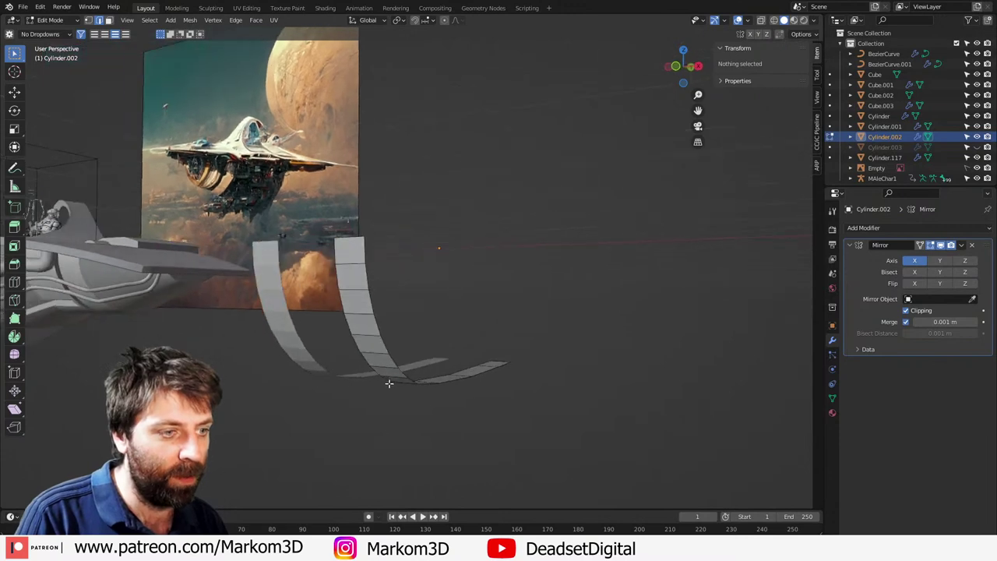
pyautogui.moveTo(459, 380); pyautogui.dragTo(446, 381, button='middle')
pyautogui.click(468, 378)
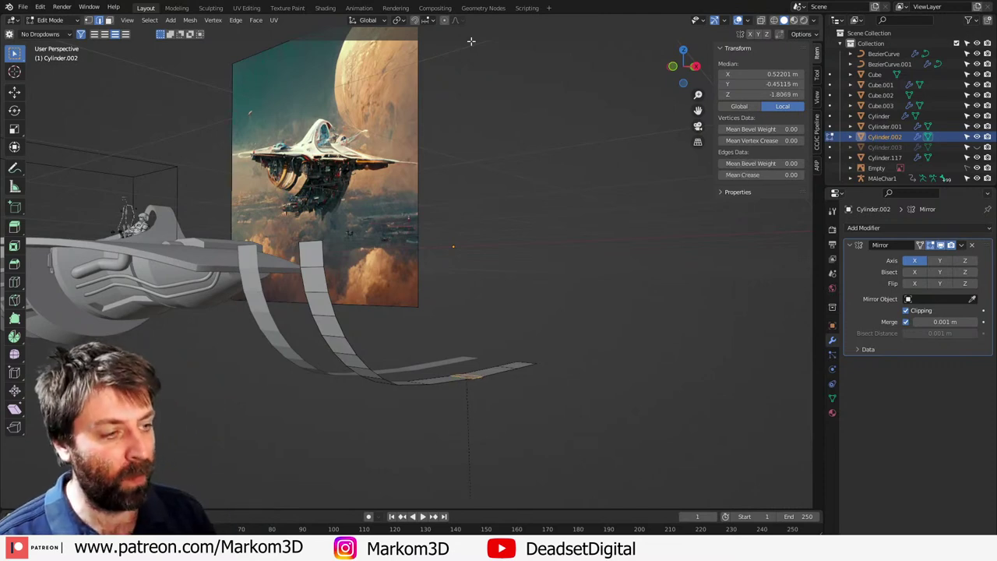
pyautogui.hotkey('ctrl', 'b')
pyautogui.click(559, 306)
pyautogui.moveTo(554, 315); pyautogui.dragTo(506, 363, button='middle')
pyautogui.press('Tab')
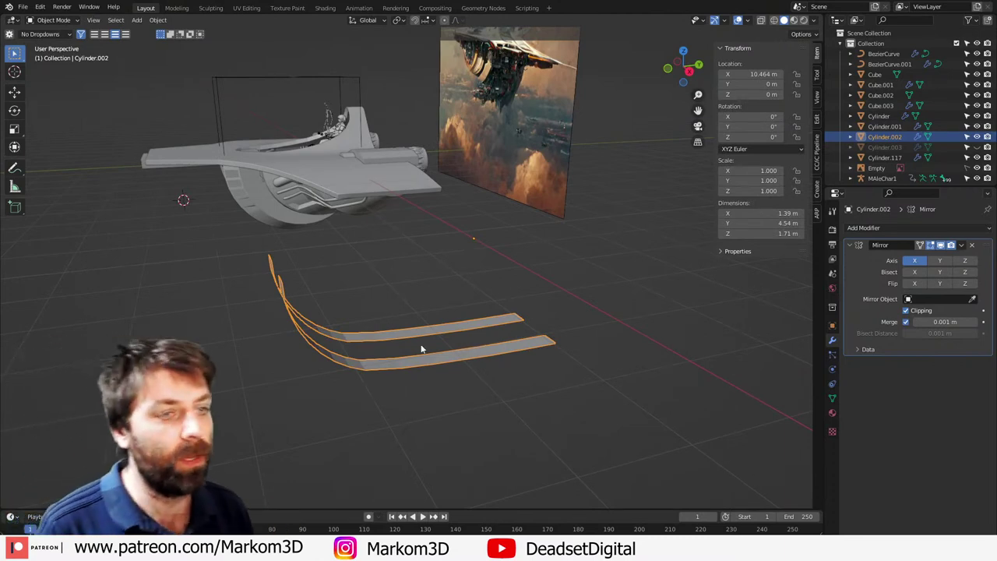
# Step: Try to thicken the strip by extruding all its faces and offsetting them with Shrink/Fatten by about -0.10 m
pyautogui.moveTo(423, 347); pyautogui.dragTo(358, 396, button='middle')
pyautogui.press('Tab')
pyautogui.press('Tab')
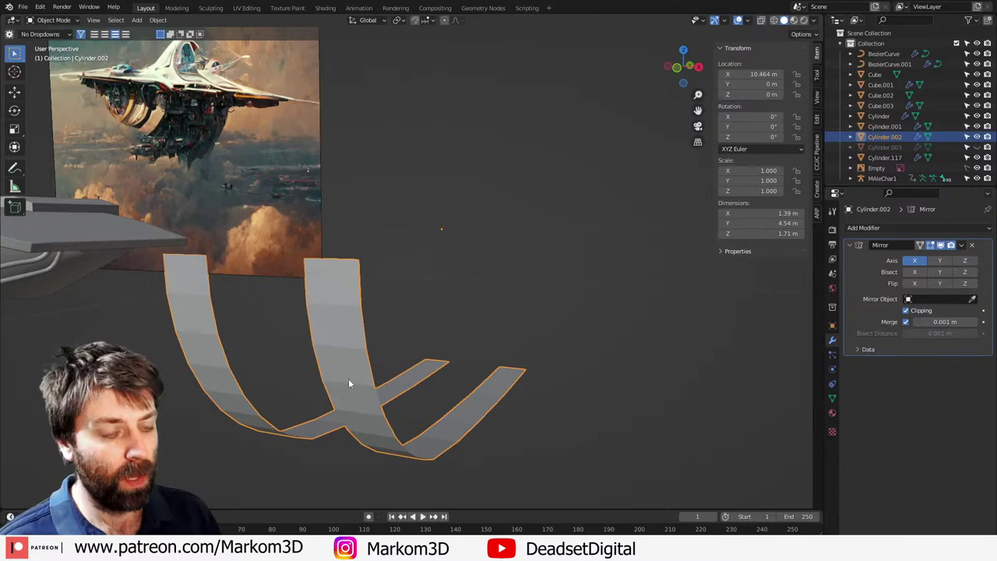
pyautogui.press('Tab')
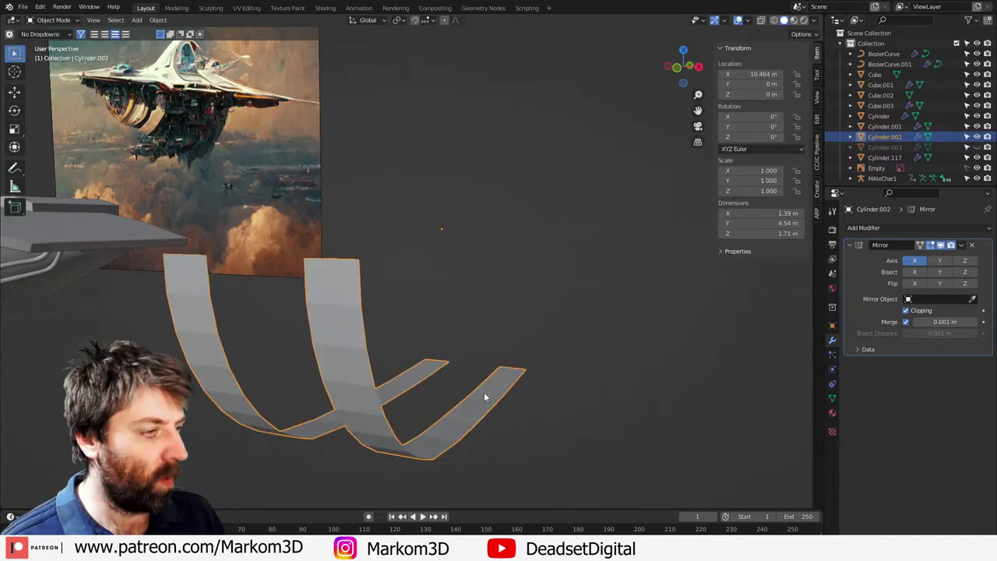
pyautogui.moveTo(484, 392); pyautogui.dragTo(461, 406, button='middle')
pyautogui.press('l')
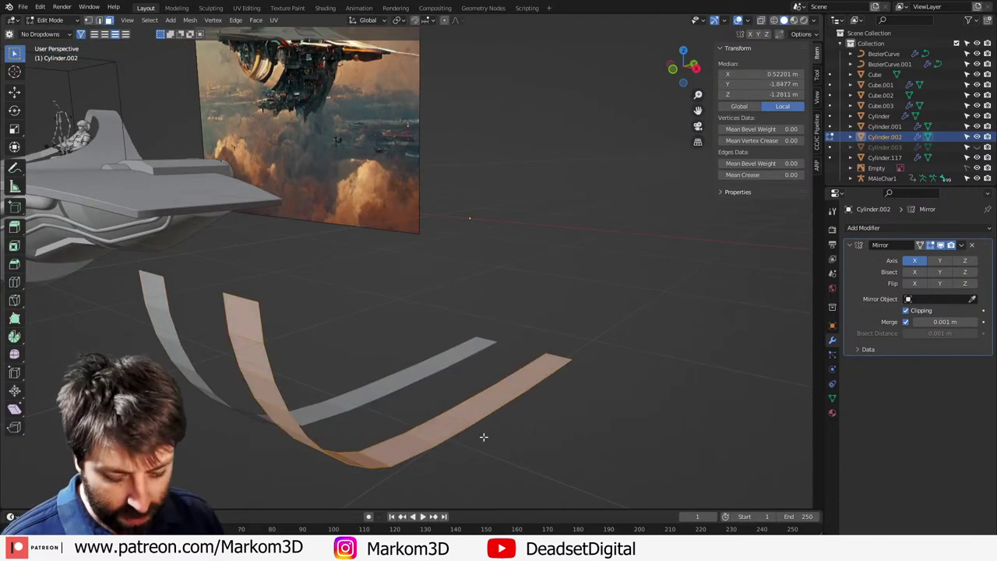
pyautogui.press('e')
pyautogui.rightClick(488, 434)
pyautogui.hotkey('alt', 's')
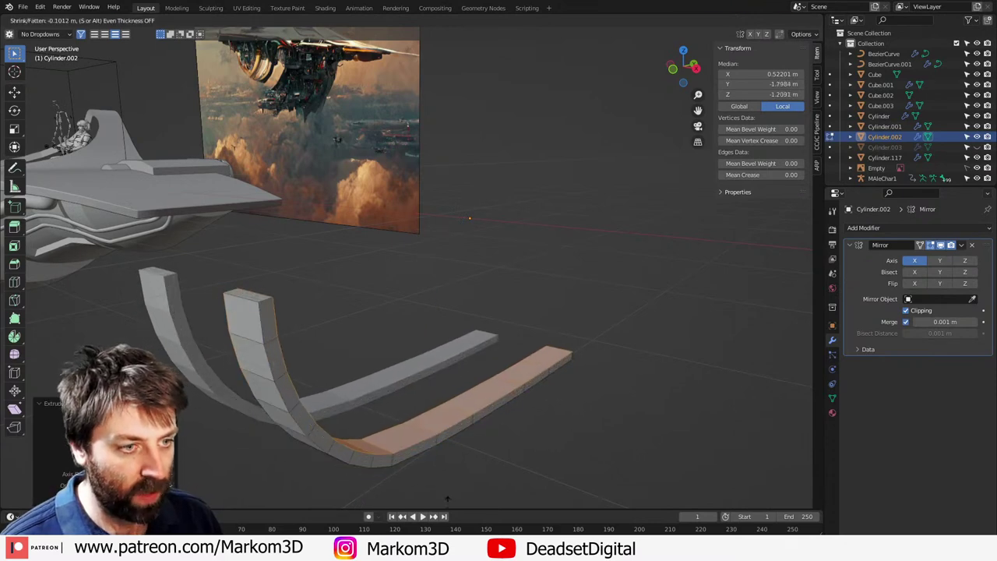
pyautogui.click(447, 498)
pyautogui.scroll(-3, 406, 473)
pyautogui.press('Tab')
pyautogui.moveTo(407, 472); pyautogui.dragTo(413, 331, button='middle')
pyautogui.press('Tab')
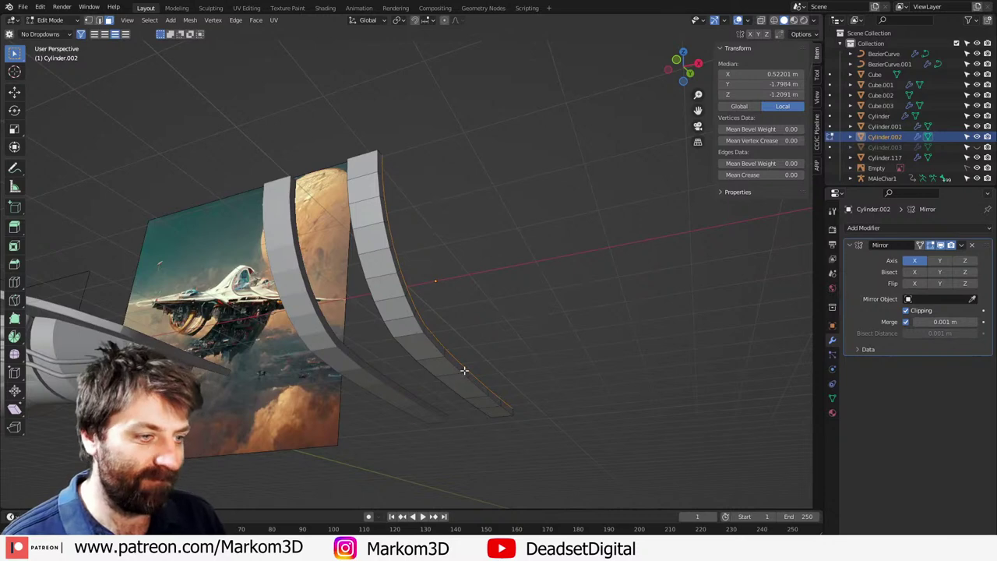
pyautogui.hotkey('ctrl', 'l')
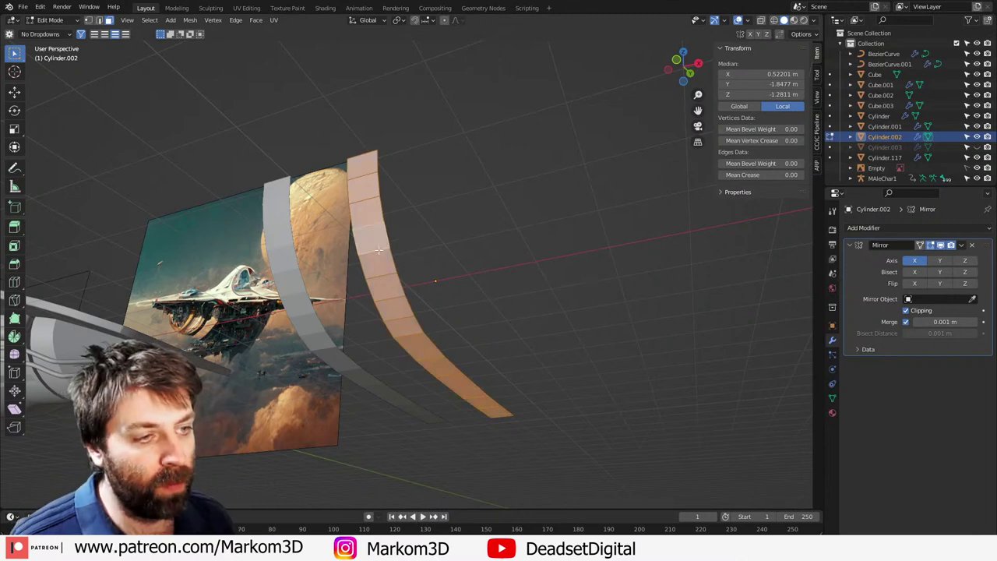
# Step: Delete cross segments of the strip to break it into three separate pieces along the curve
pyautogui.press('2')
pyautogui.click(390, 297)
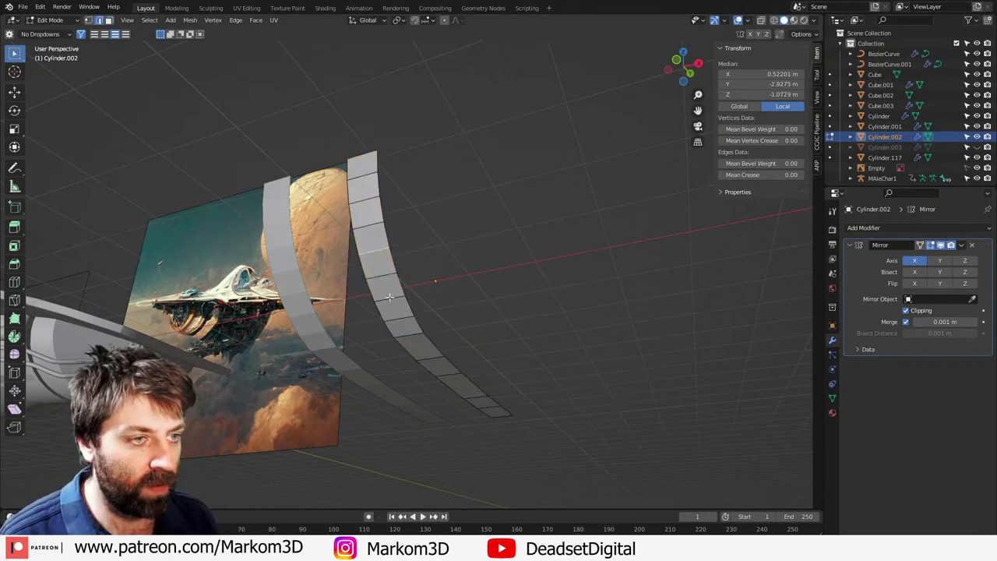
pyautogui.moveTo(427, 360); pyautogui.dragTo(375, 296, button='middle')
pyautogui.press('x')
pyautogui.click(392, 365)
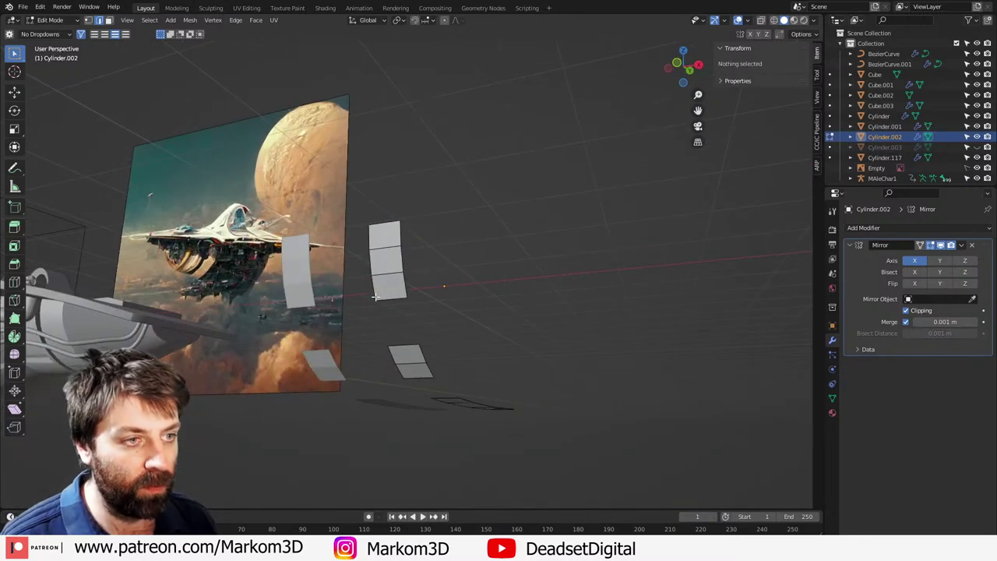
# Step: Add a cross cut through the middle face of the uppermost strip piece and spread it into two parallel edges
pyautogui.click(399, 261)
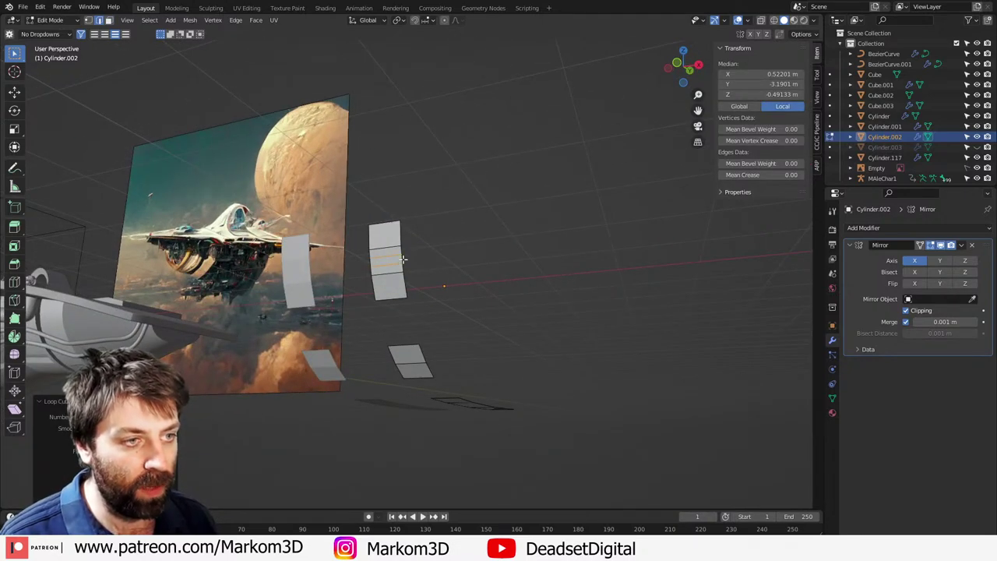
pyautogui.press('s')
pyautogui.press('x')
pyautogui.click(511, 271)
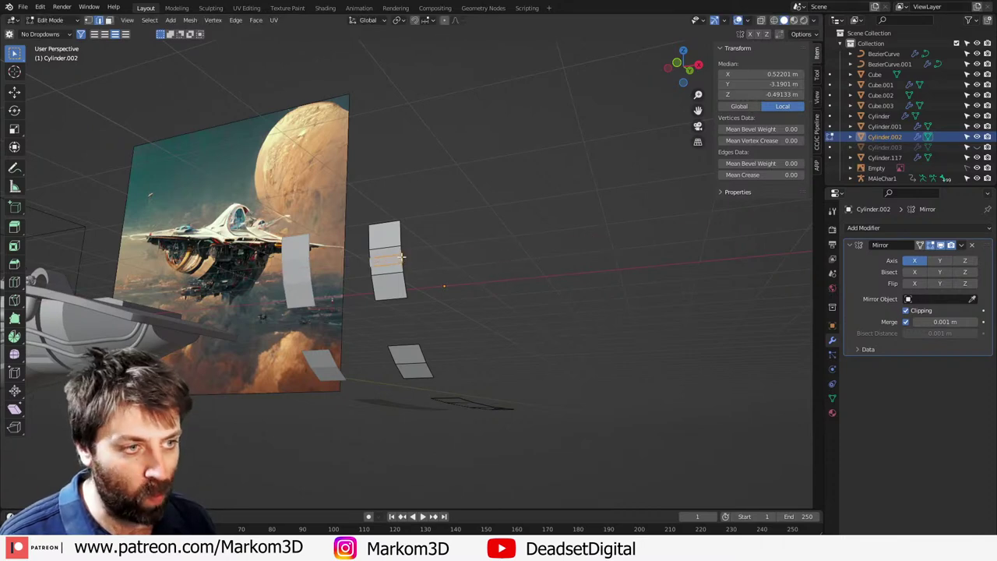
# Step: Notch the uppermost piece by moving the short outer edge between the two cuts about 0.14 m inward along X
pyautogui.press('g')
pyautogui.press('x')
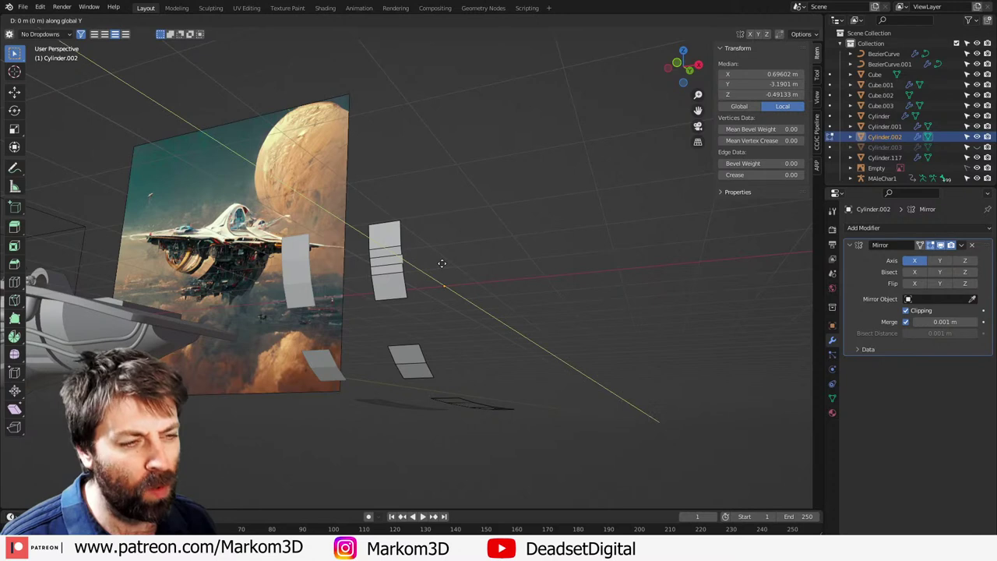
pyautogui.click(335, 274)
pyautogui.moveTo(438, 272); pyautogui.dragTo(363, 307, button='middle')
pyautogui.press('m')
pyautogui.click(363, 319)
pyautogui.click(357, 291)
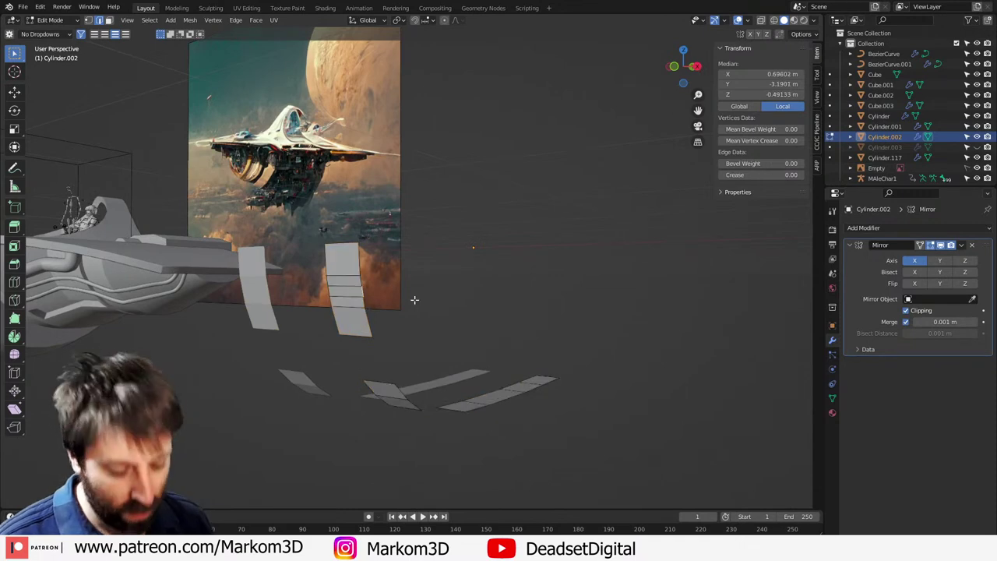
pyautogui.press('g')
pyautogui.press('x')
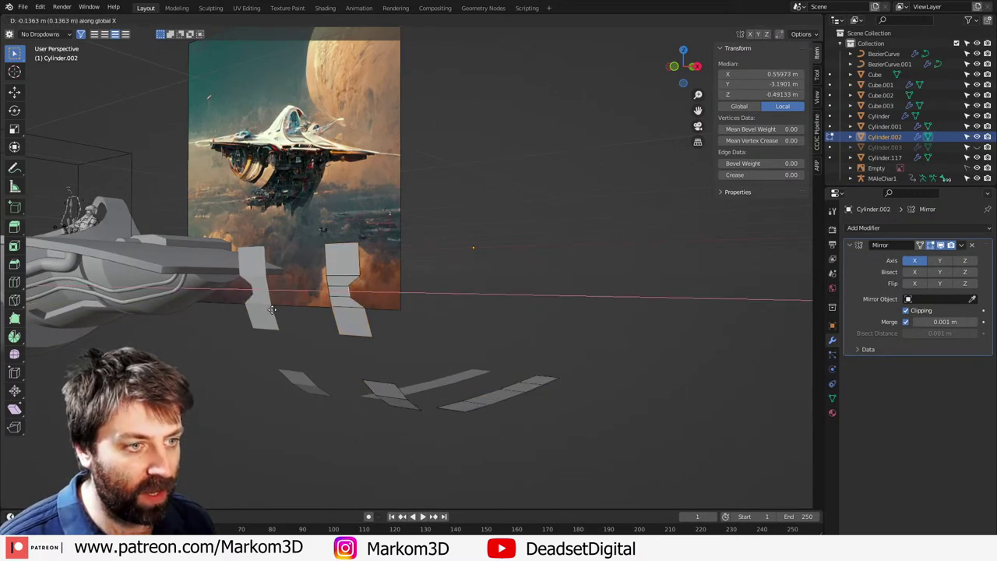
pyautogui.click(280, 312)
pyautogui.moveTo(289, 314); pyautogui.dragTo(420, 296, button='middle')
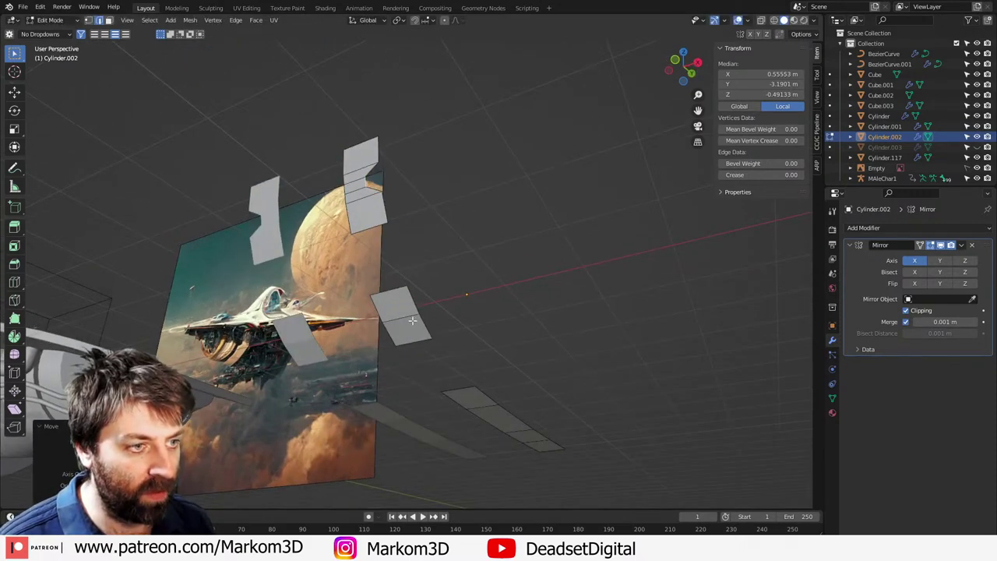
# Step: Bevel the middle piece's centre edge towards its ends and slide the outer edge between them about 0.07 m inward
pyautogui.click(513, 363)
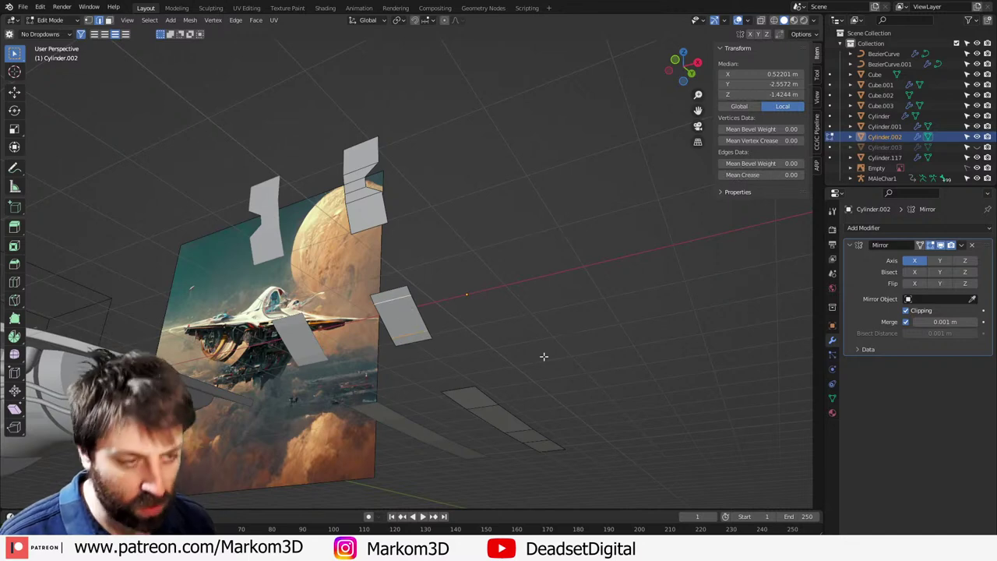
pyautogui.click(583, 374)
pyautogui.click(433, 312)
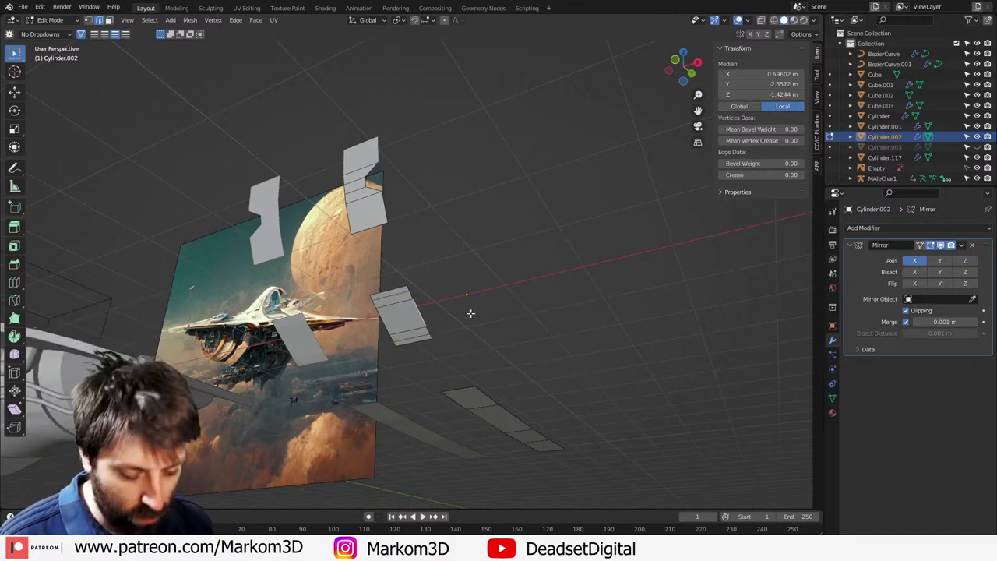
pyautogui.press('g')
pyautogui.press('g')
pyautogui.click(434, 325)
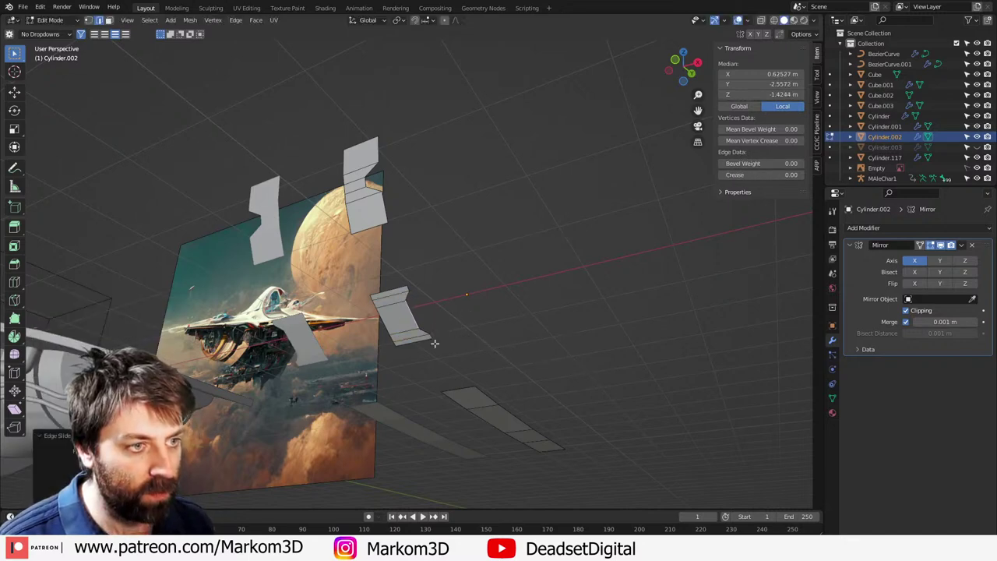
# Step: Return the notched strip pieces to the ship by clearing the object's location
pyautogui.press('Tab')
pyautogui.moveTo(431, 341); pyautogui.dragTo(429, 370, button='middle')
pyautogui.scroll(-2, 450, 402)
pyautogui.hotkey('alt', 'g')
pyautogui.scroll(4, 430, 370)
pyautogui.moveTo(239, 397); pyautogui.dragTo(399, 376, button='middle')
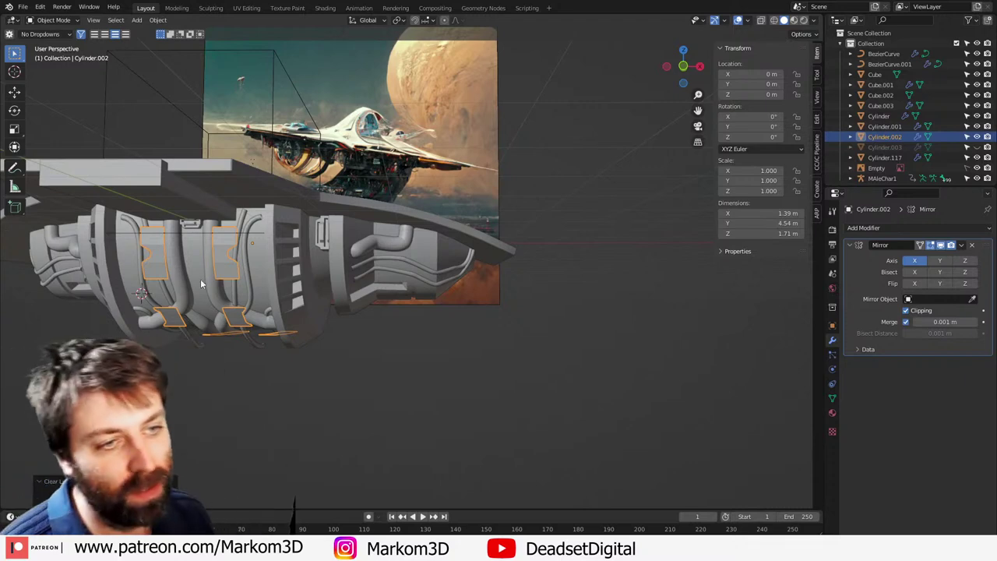
pyautogui.scroll(1, 201, 278)
# Step: Shade the strip pieces smooth and add a Solidify modifier with a thickness of 0.07 m
pyautogui.press('F3')
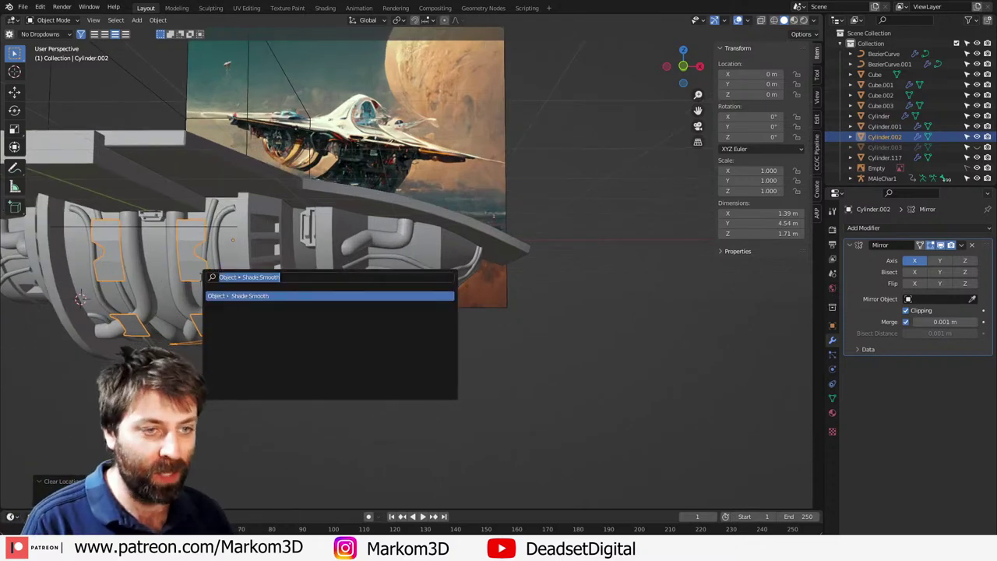
pyautogui.press('Return')
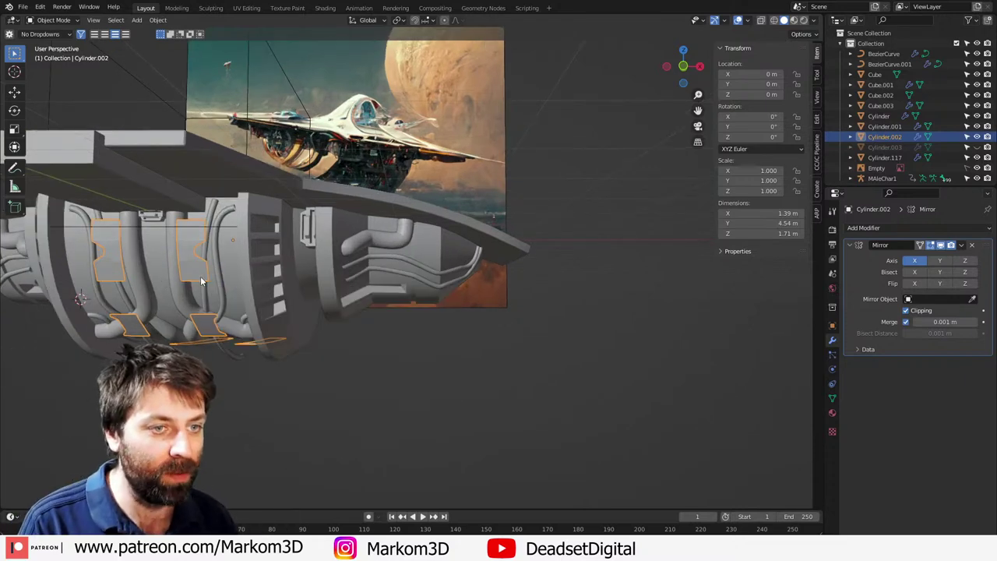
pyautogui.click(928, 225)
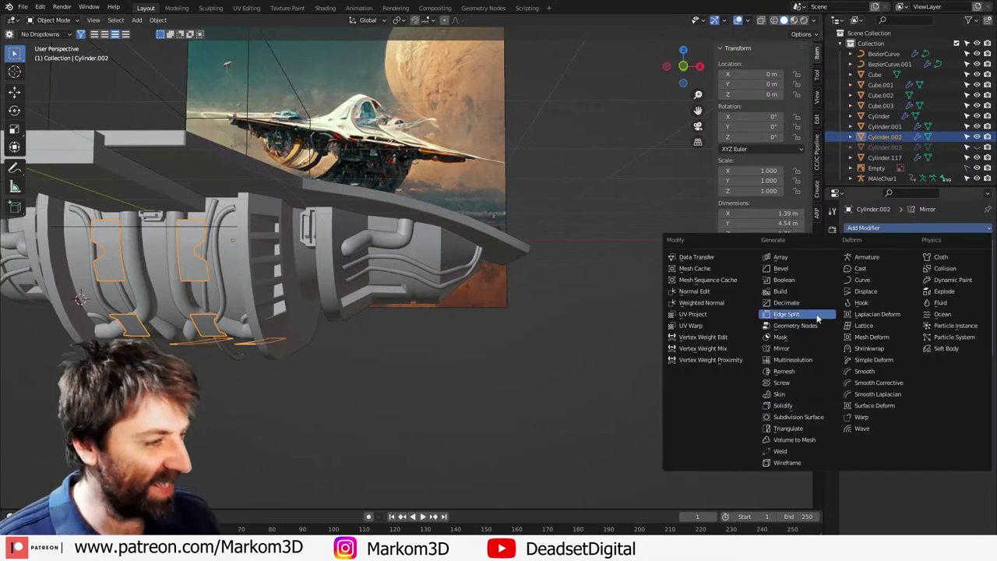
pyautogui.click(785, 405)
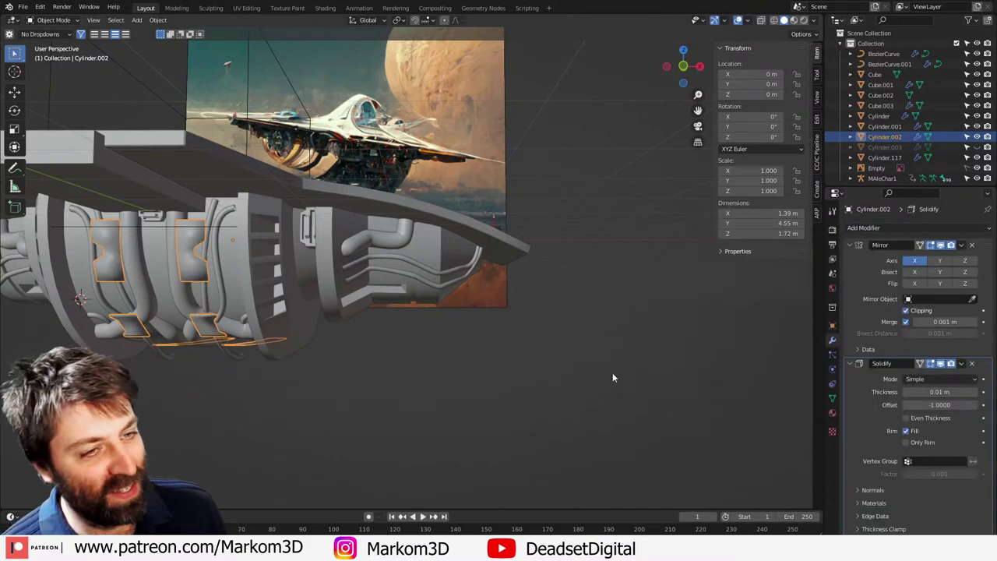
pyautogui.moveTo(939, 392); pyautogui.dragTo(952, 392)
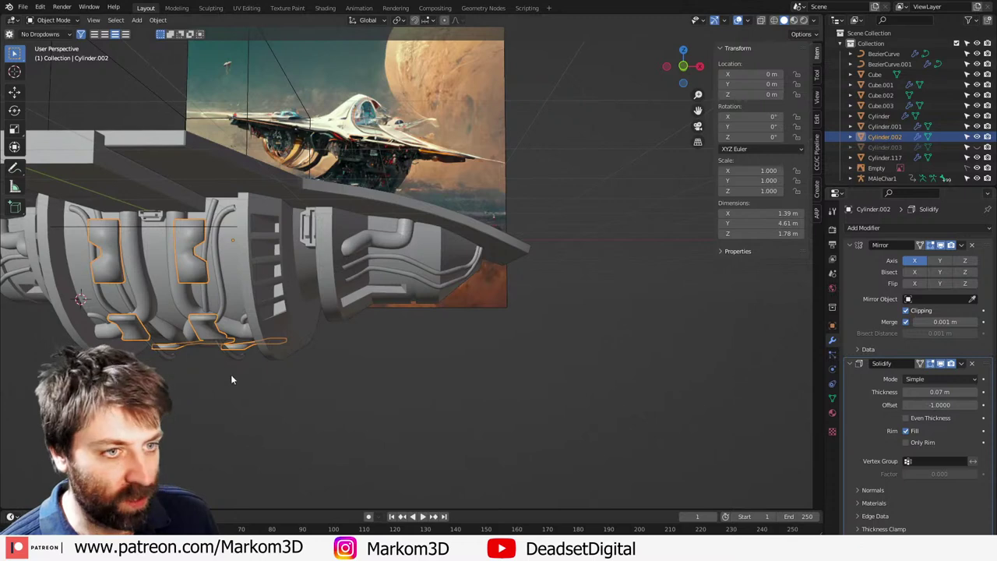
# Step: Recalculate the normals of all the strip pieces and enable Auto Smooth at 30°
pyautogui.press('Tab')
pyautogui.press('a')
pyautogui.hotkey('shift', 'n')
pyautogui.press('Tab')
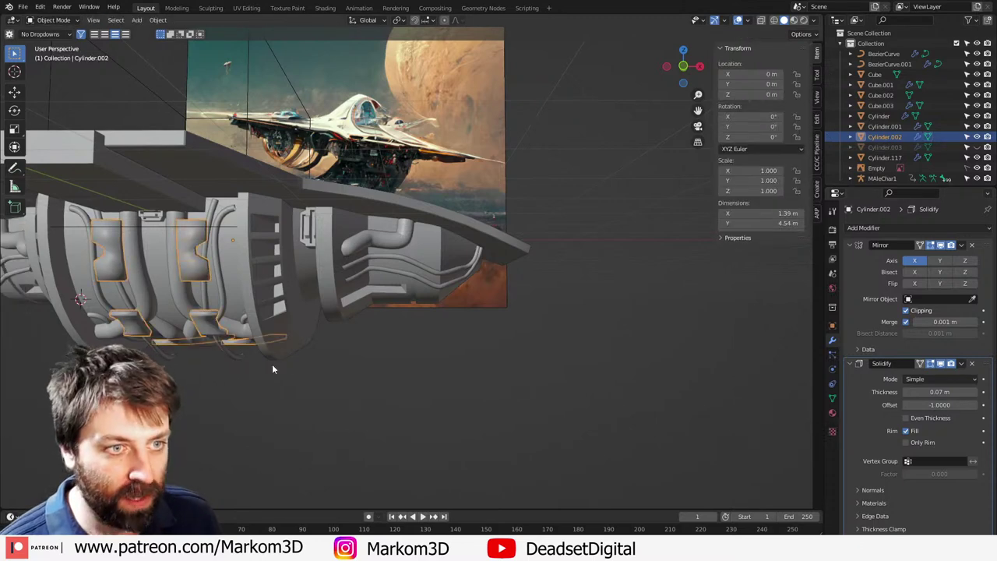
pyautogui.click(832, 398)
pyautogui.click(905, 444)
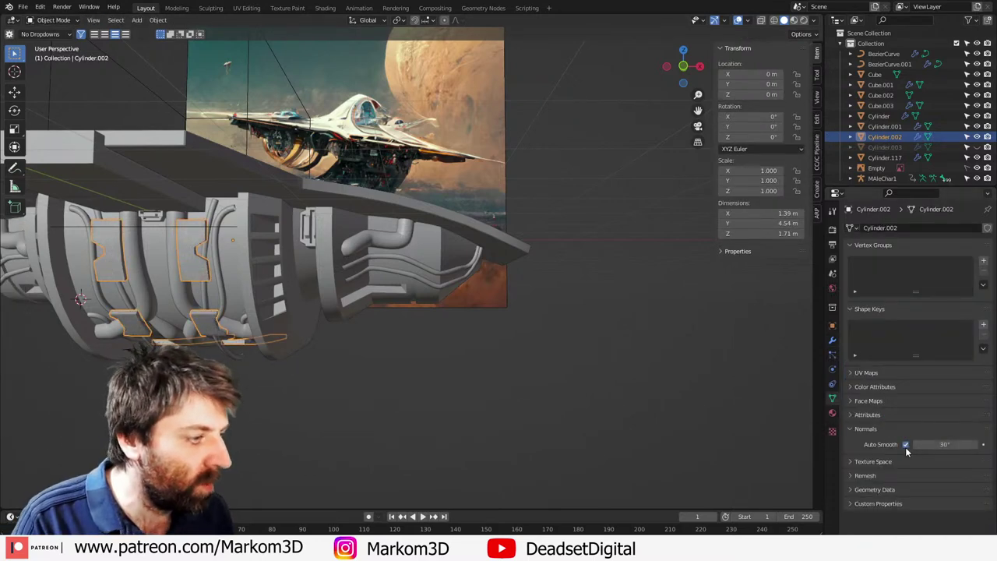
# Step: Reduce the Solidify thickness of the notched strip pieces to 0.02 m
pyautogui.moveTo(355, 446); pyautogui.dragTo(639, 374, button='middle')
pyautogui.click(282, 439)
pyautogui.scroll(3, 281, 436)
pyautogui.press('Tab')
pyautogui.press('KP_3')
pyautogui.press('Tab')
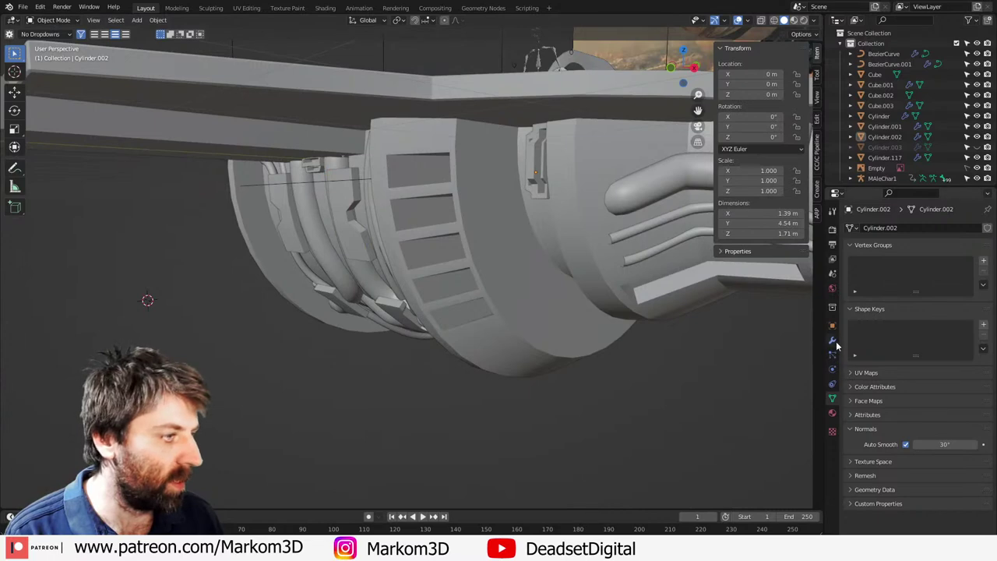
pyautogui.click(832, 341)
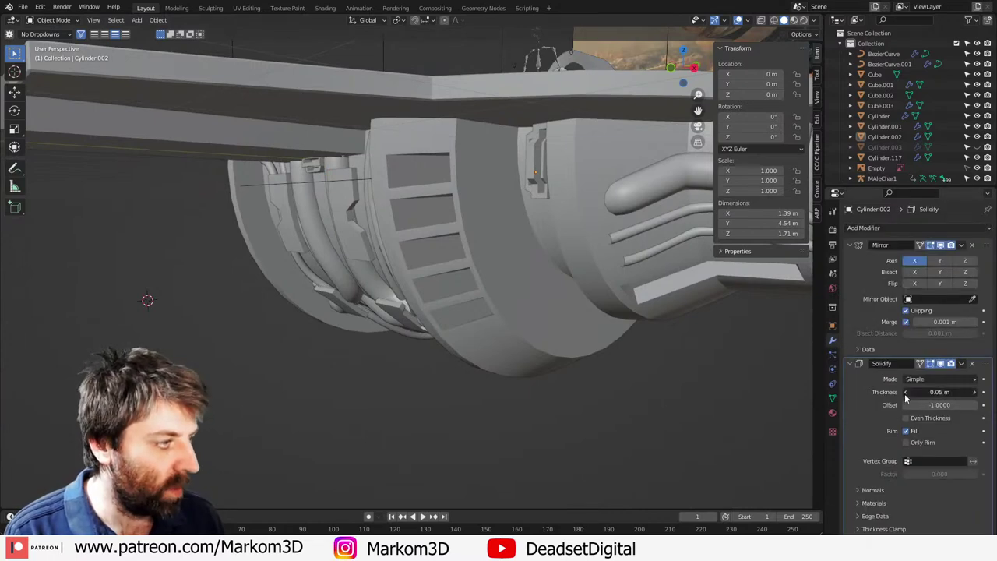
pyautogui.moveTo(906, 393); pyautogui.dragTo(232, 392)
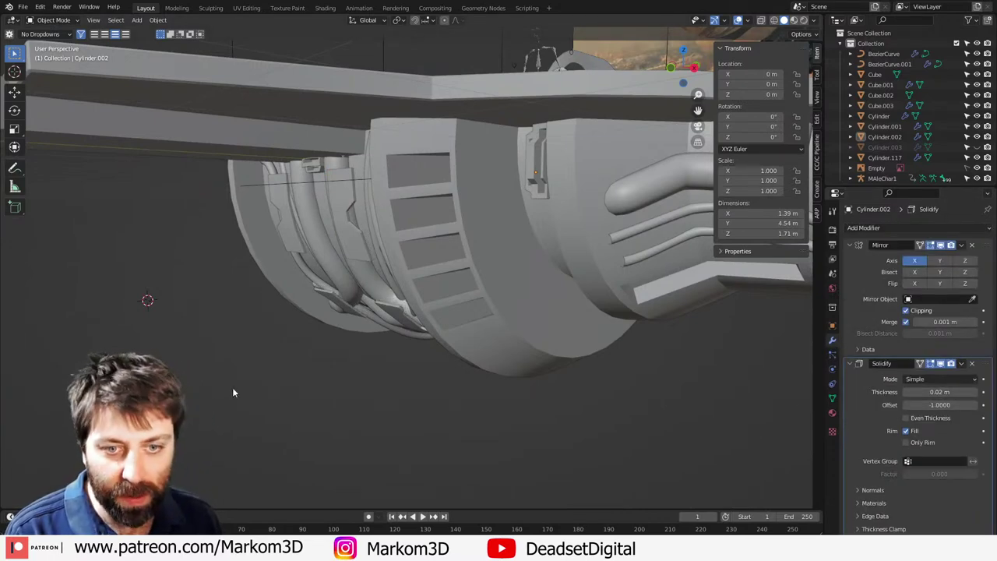
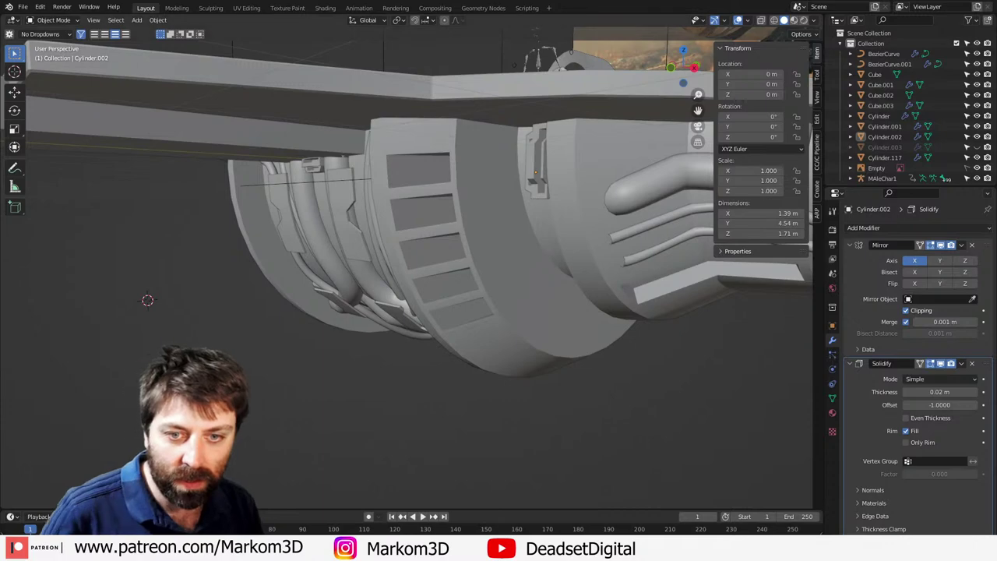
# Step: Examine the thinned strip pieces close up and in a wireframe side view against the pipes and hull
pyautogui.moveTo(351, 413); pyautogui.dragTo(368, 240, button='middle')
pyautogui.click(337, 268)
pyautogui.press('KP_3')
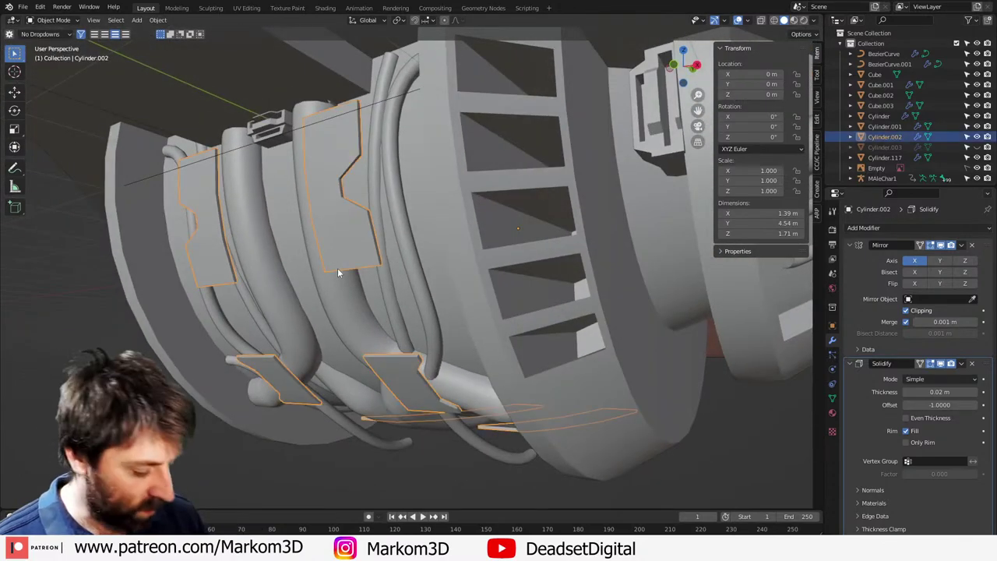
pyautogui.press('z')
pyautogui.click(315, 272)
pyautogui.scroll(-2, 314, 272)
pyautogui.keyDown('shift'); pyautogui.moveTo(314, 273); pyautogui.dragTo(291, 312, button='middle'); pyautogui.keyUp('shift')
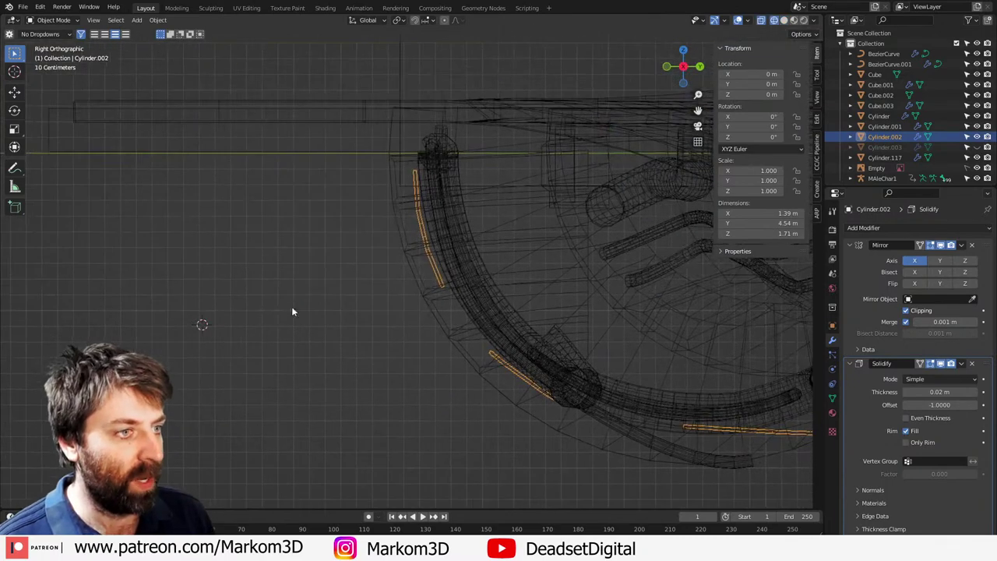
pyautogui.press('z')
pyautogui.click(456, 340)
pyautogui.moveTo(456, 340); pyautogui.dragTo(532, 356, button='middle')
pyautogui.press('Tab')
pyautogui.scroll(1, 532, 356)
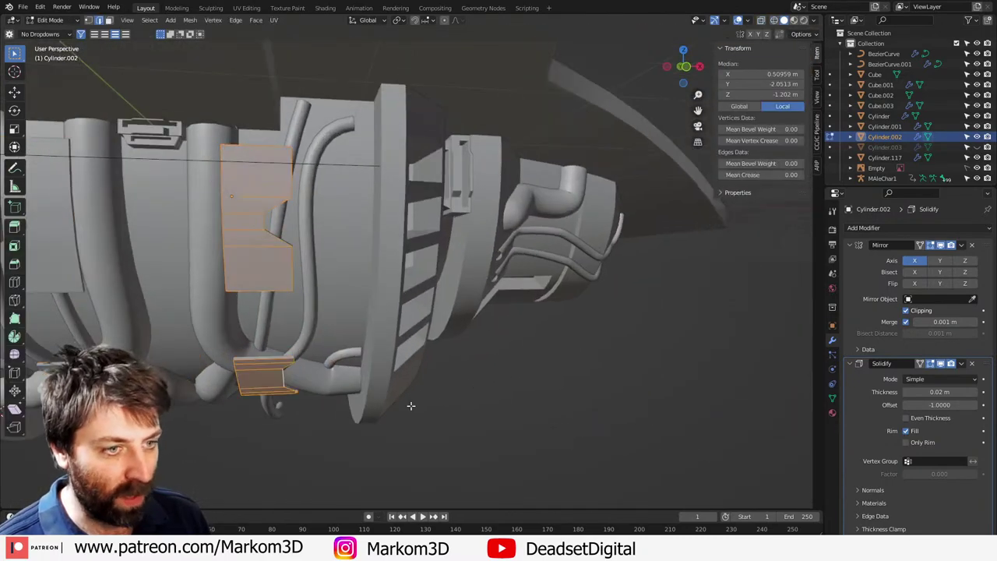
pyautogui.moveTo(410, 405); pyautogui.dragTo(456, 310, button='middle')
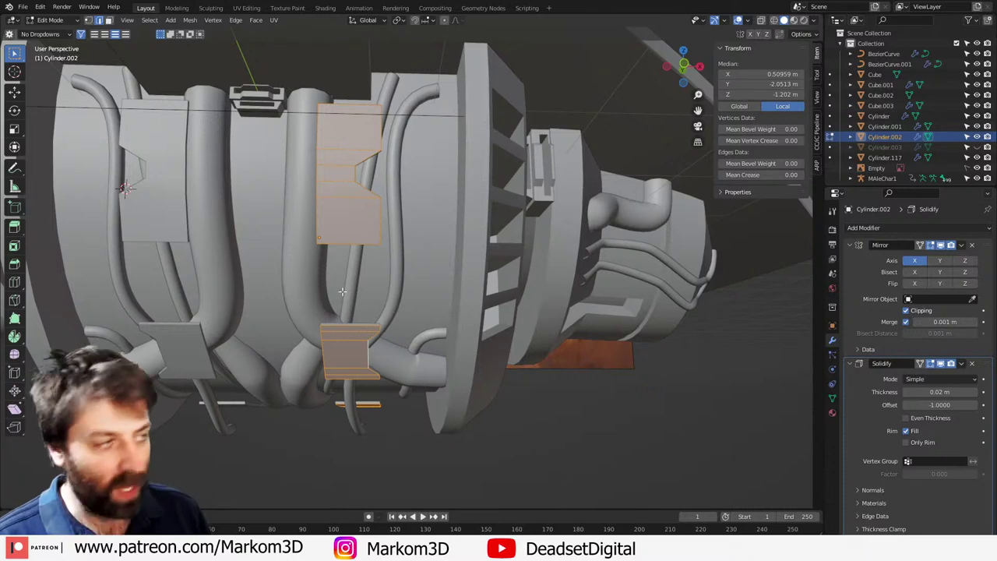
pyautogui.press('Tab')
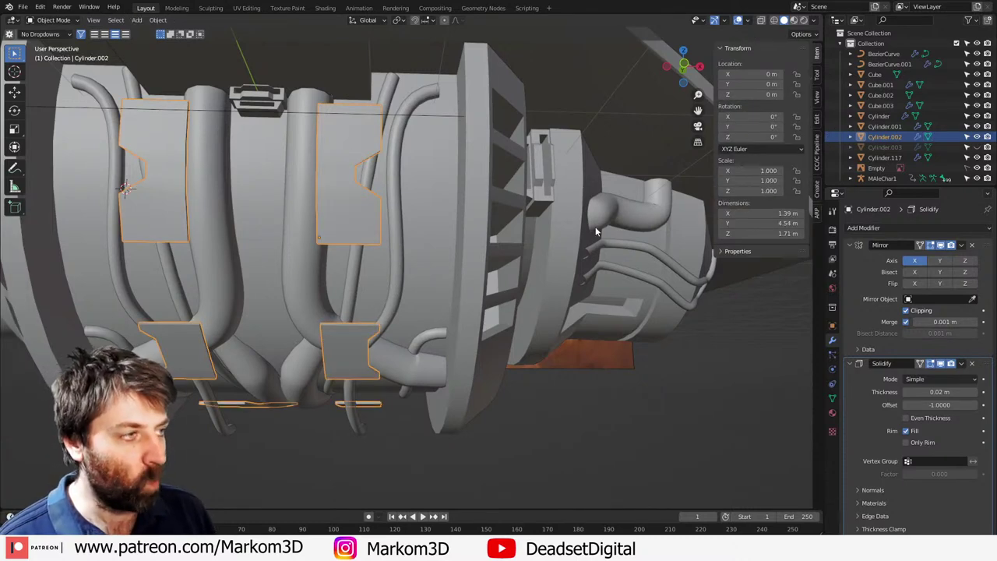
pyautogui.press('F3')
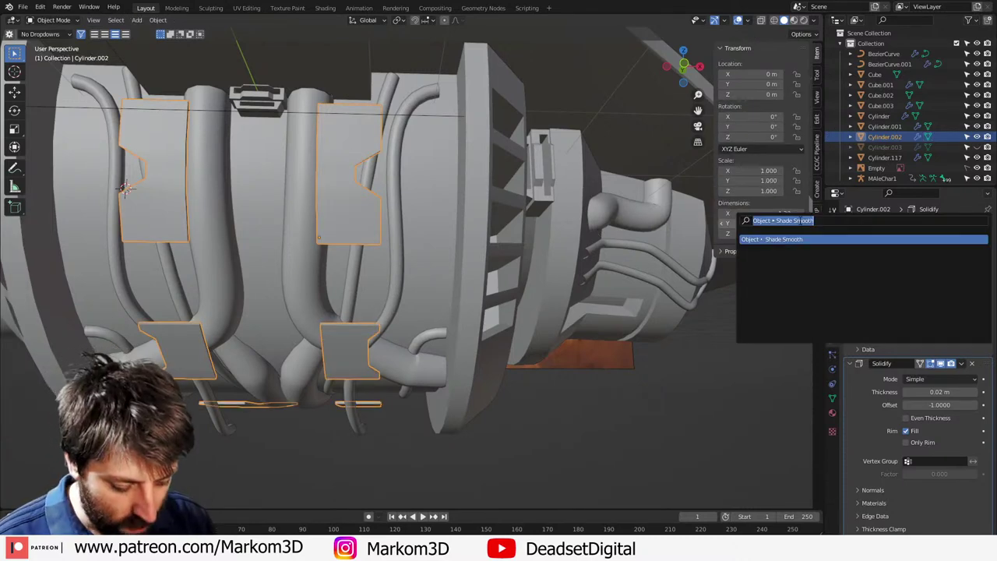
pyautogui.write('PLATING')
pyautogui.hotkey('ctrl', 'BackSpace')
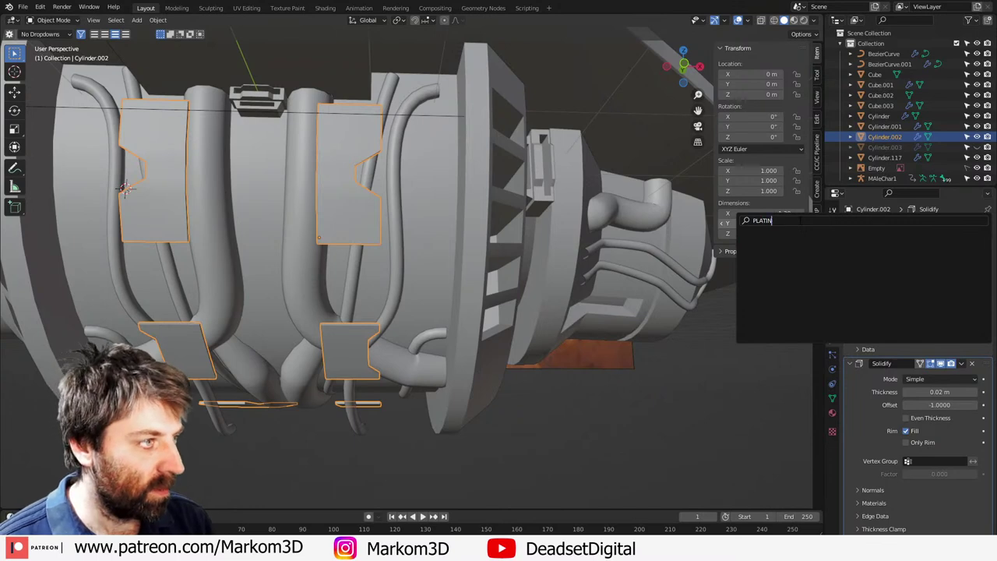
pyautogui.write('GREE')
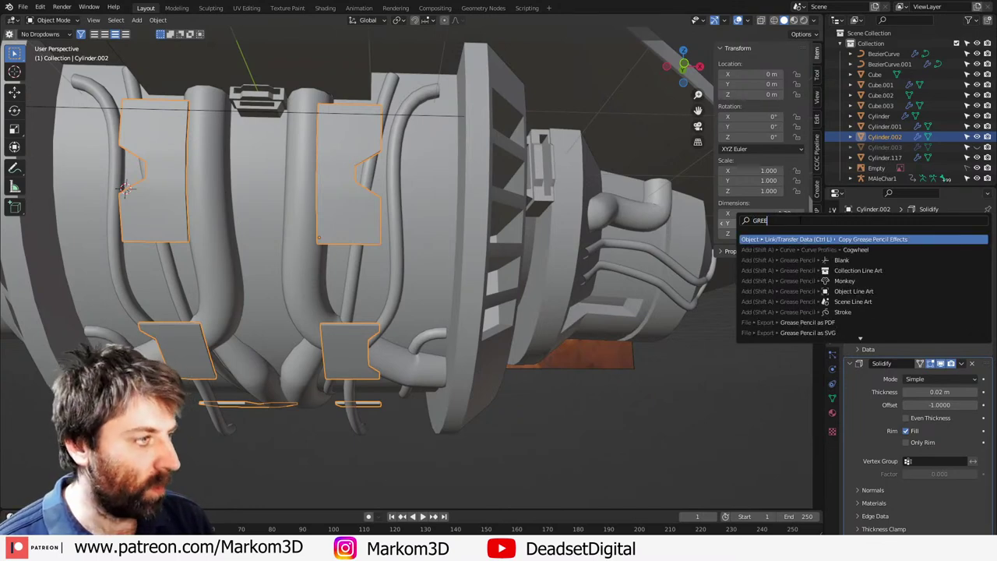
pyautogui.press('BackSpace')
pyautogui.press('BackSpace')
pyautogui.press('BackSpace')
pyautogui.press('BackSpace')
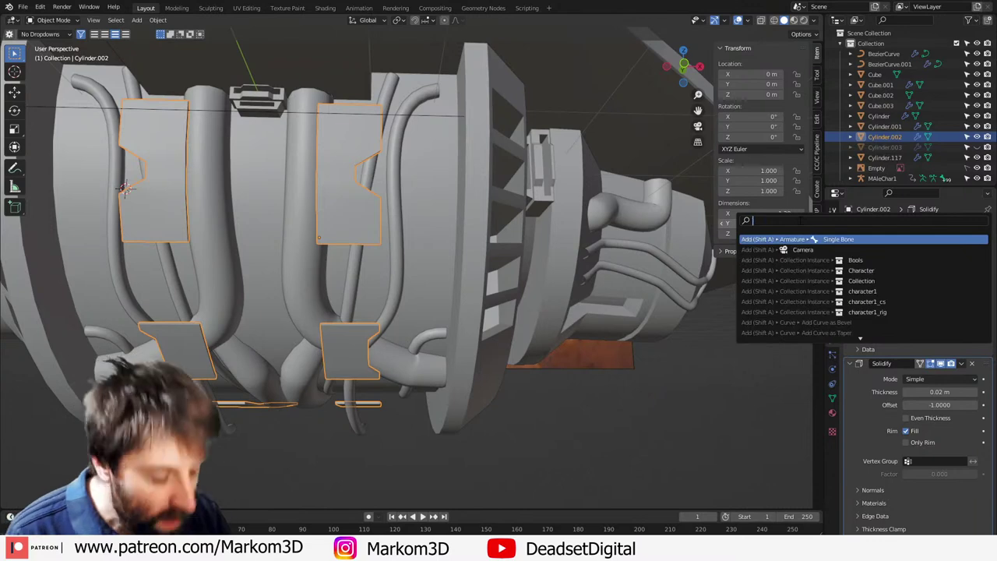
pyautogui.write('plate')
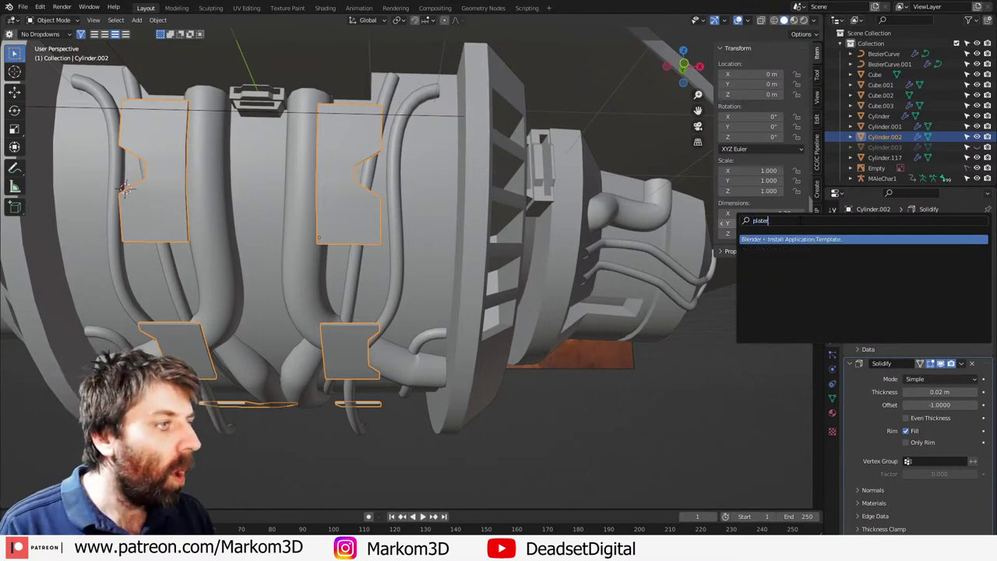
pyautogui.press('Escape')
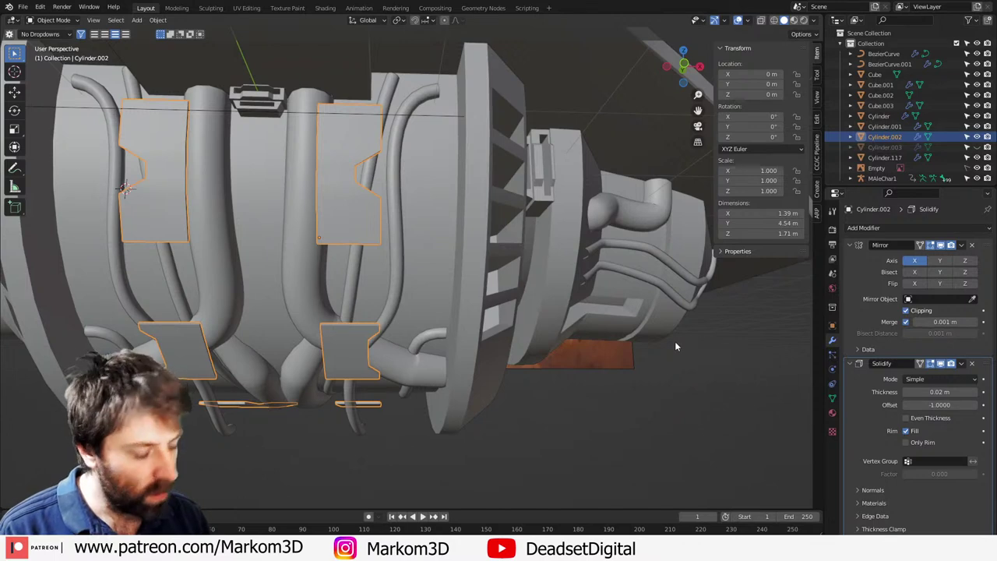
# Step: Enable the add-on set with the Plating Generator and add plates to the notched strip pieces
pyautogui.hotkey('shift', 'w')
pyautogui.click(750, 344)
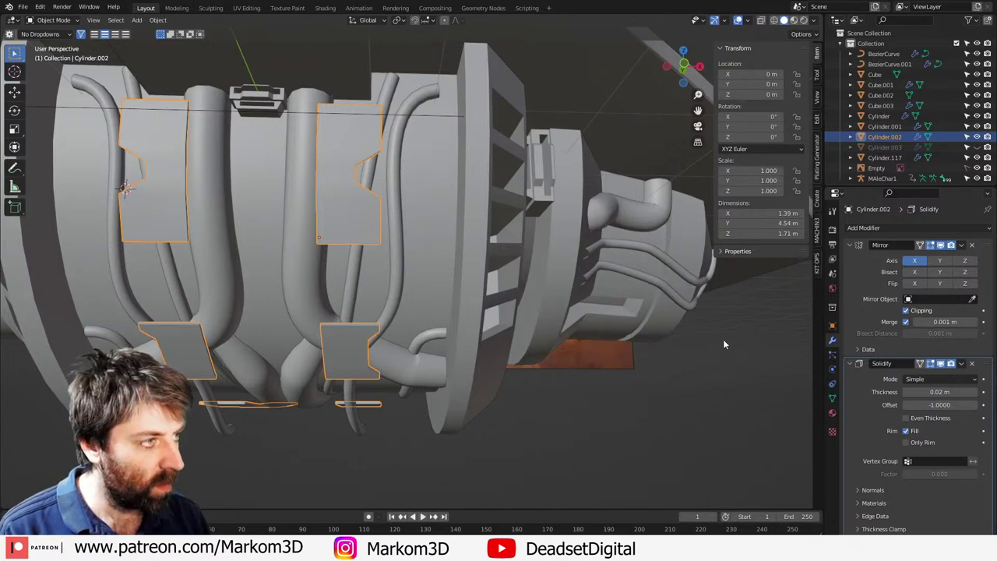
pyautogui.press('Tab')
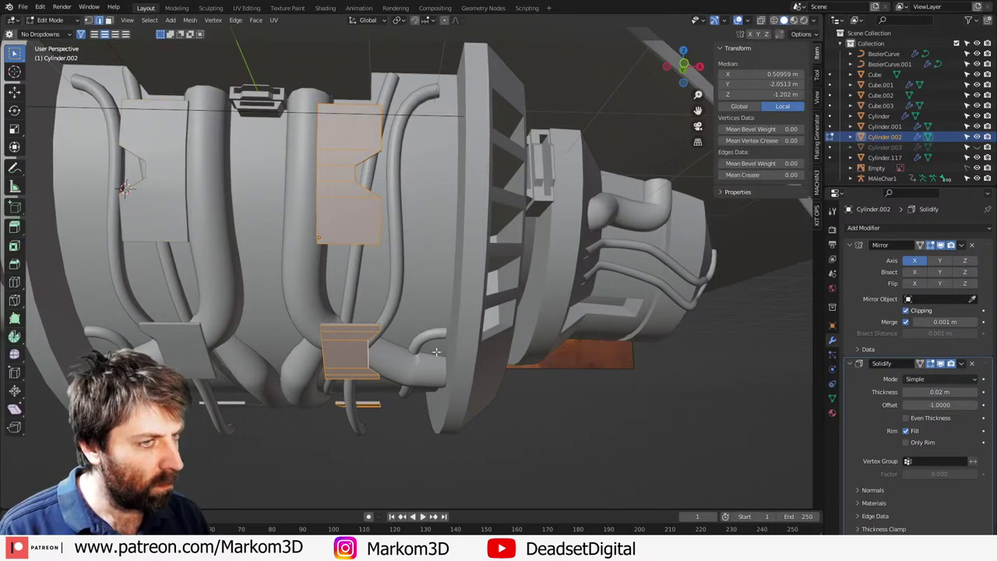
pyautogui.press('Tab')
pyautogui.press('F3')
pyautogui.write('plat')
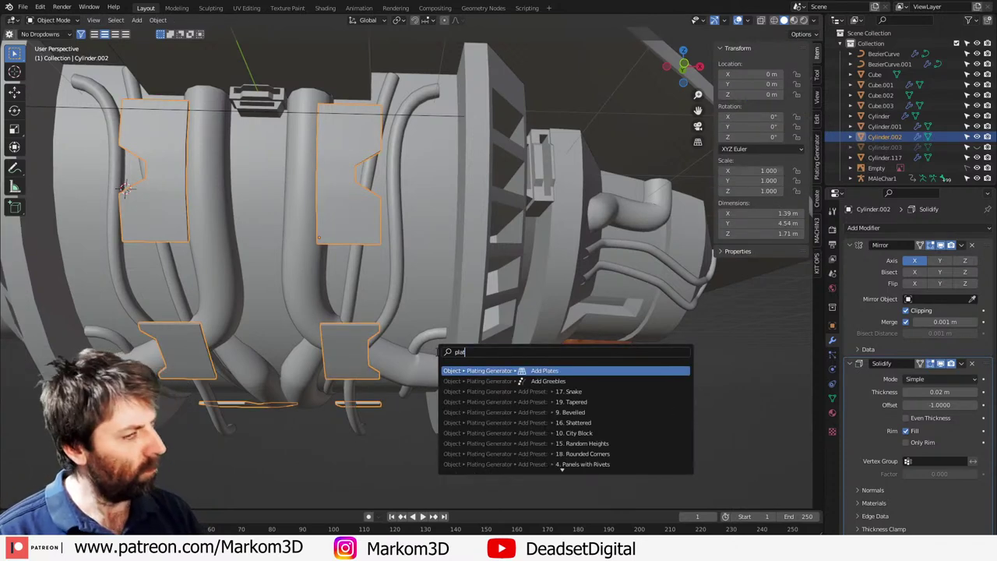
pyautogui.press('Return')
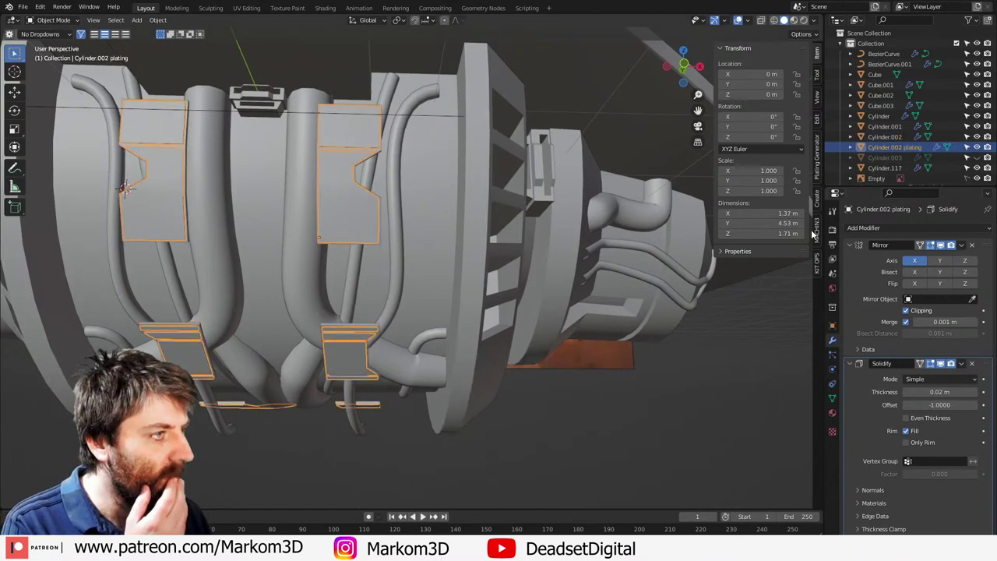
# Step: Turn on rivets for the base level of the strip plating and inspect them up close
pyautogui.click(817, 160)
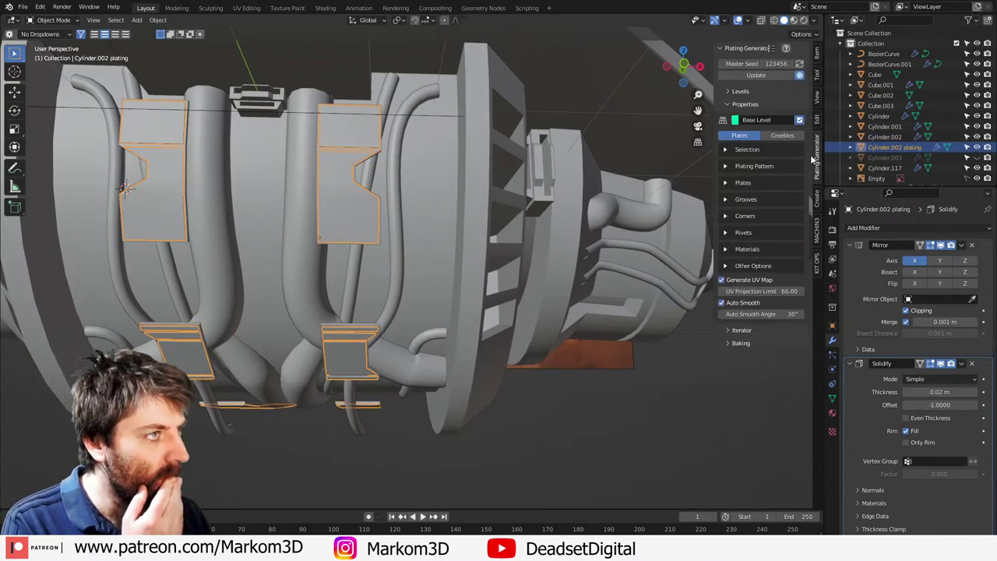
pyautogui.click(726, 150)
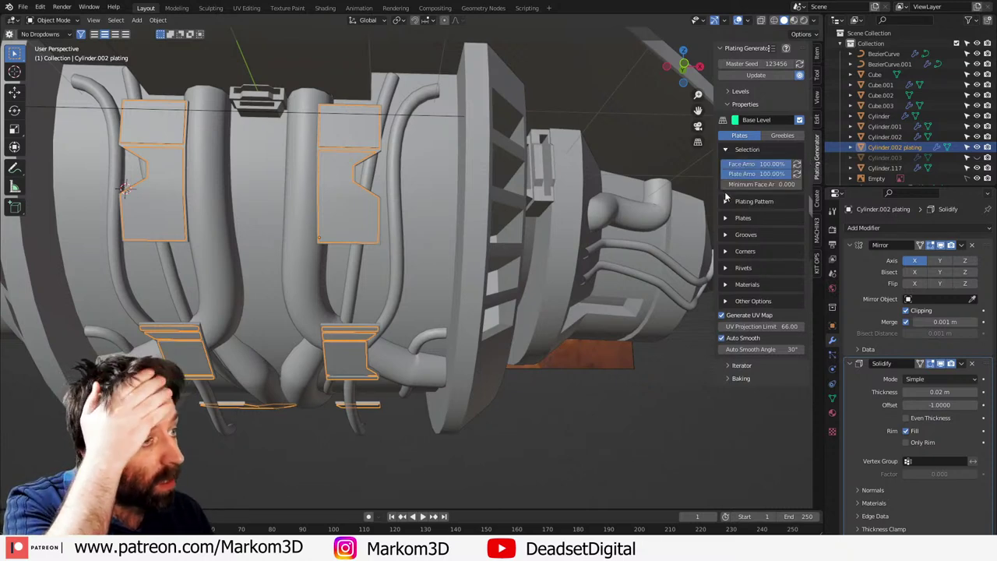
pyautogui.click(724, 268)
pyautogui.click(723, 282)
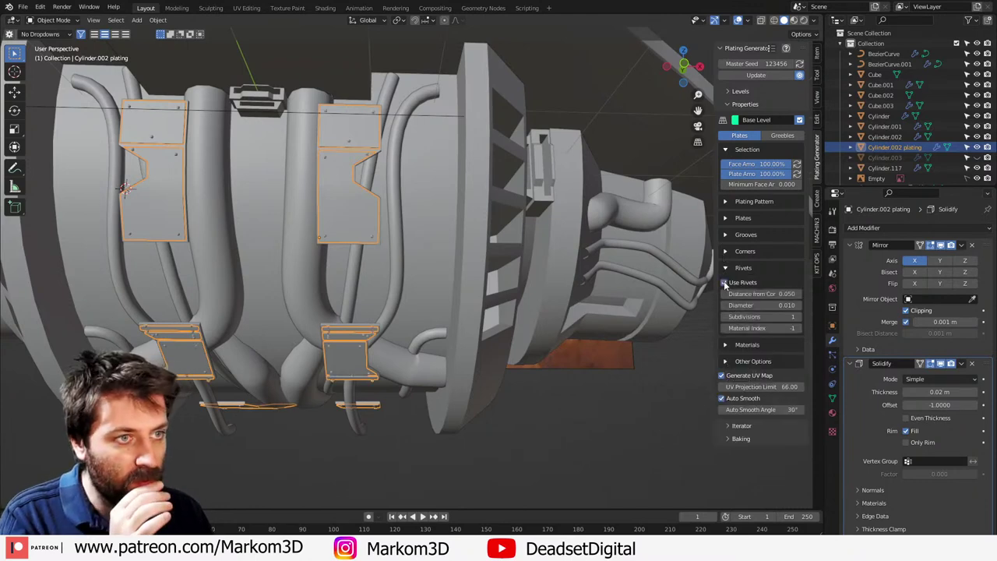
pyautogui.moveTo(419, 454); pyautogui.dragTo(490, 379, button='middle')
pyautogui.click(407, 476)
pyautogui.scroll(1, 423, 425)
pyautogui.moveTo(423, 426); pyautogui.dragTo(402, 427, button='middle')
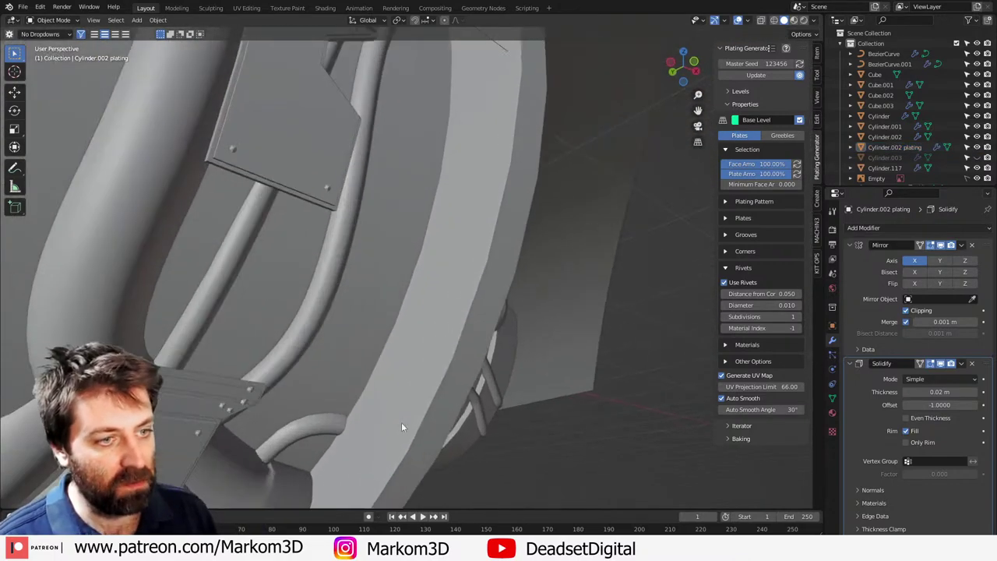
pyautogui.moveTo(311, 419); pyautogui.dragTo(414, 367, button='middle')
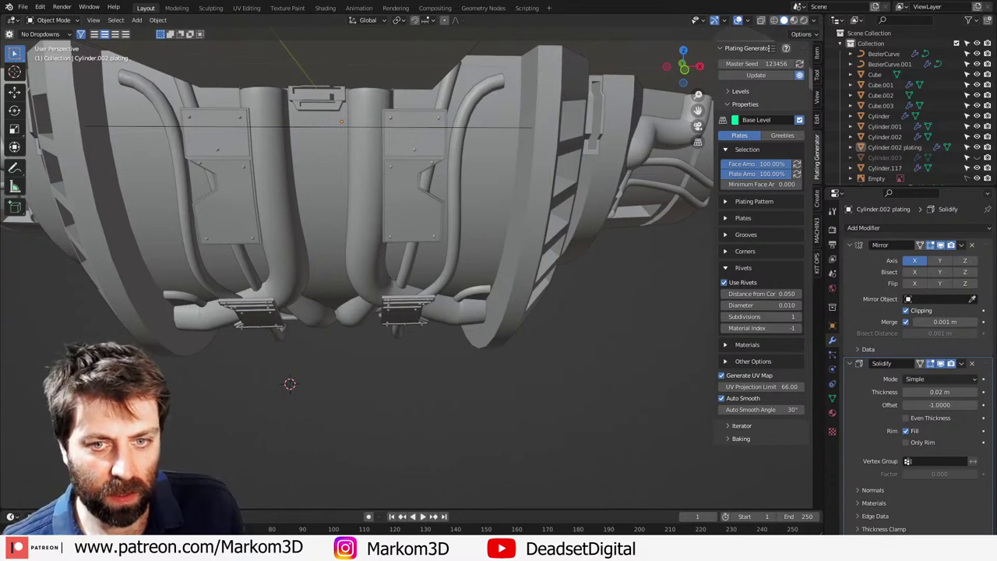
# Step: Reset the 3D cursor to the world origin
pyautogui.scroll(-1, 219, 373)
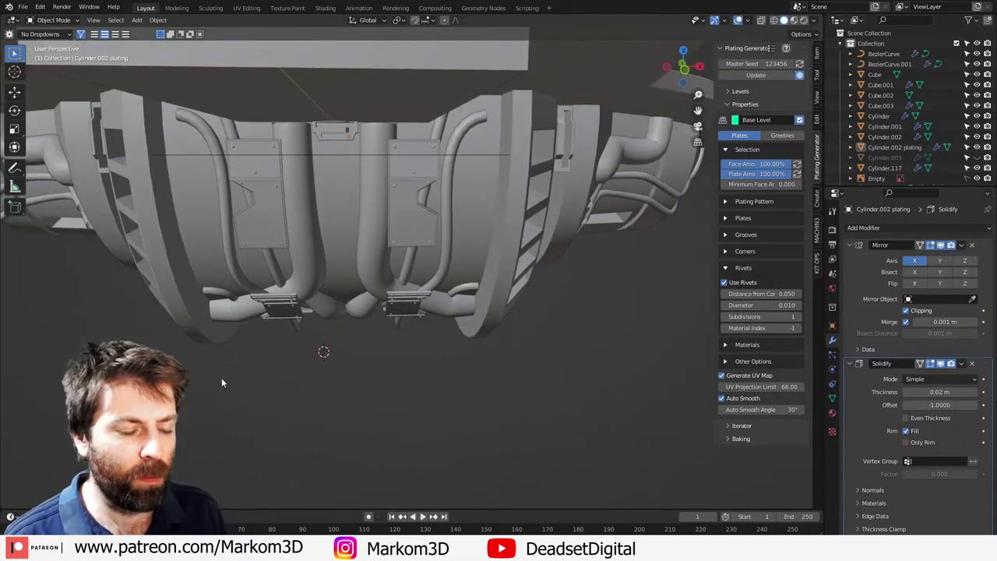
pyautogui.moveTo(221, 381); pyautogui.dragTo(418, 312, button='middle')
pyautogui.hotkey('shift', 's')
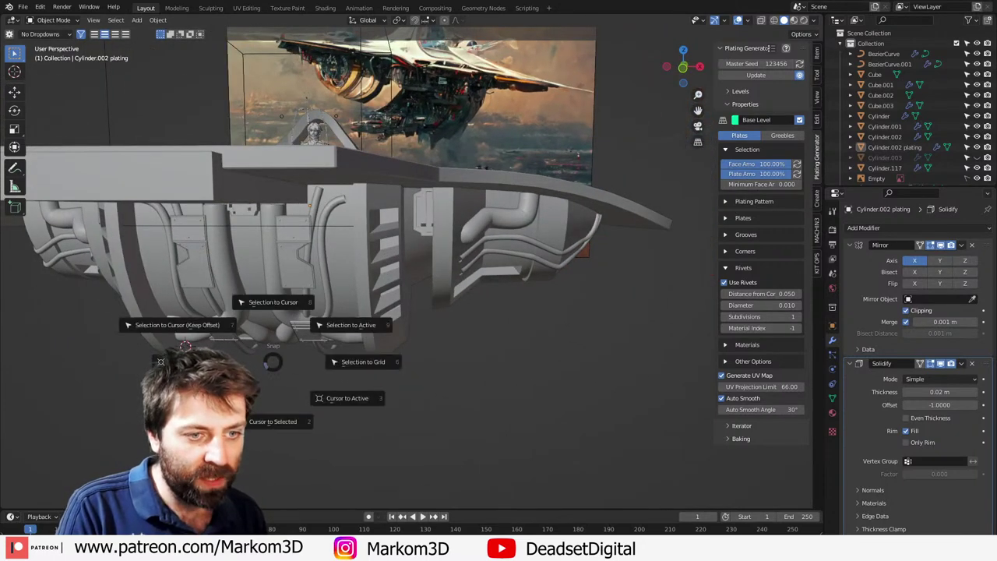
pyautogui.click(160, 435)
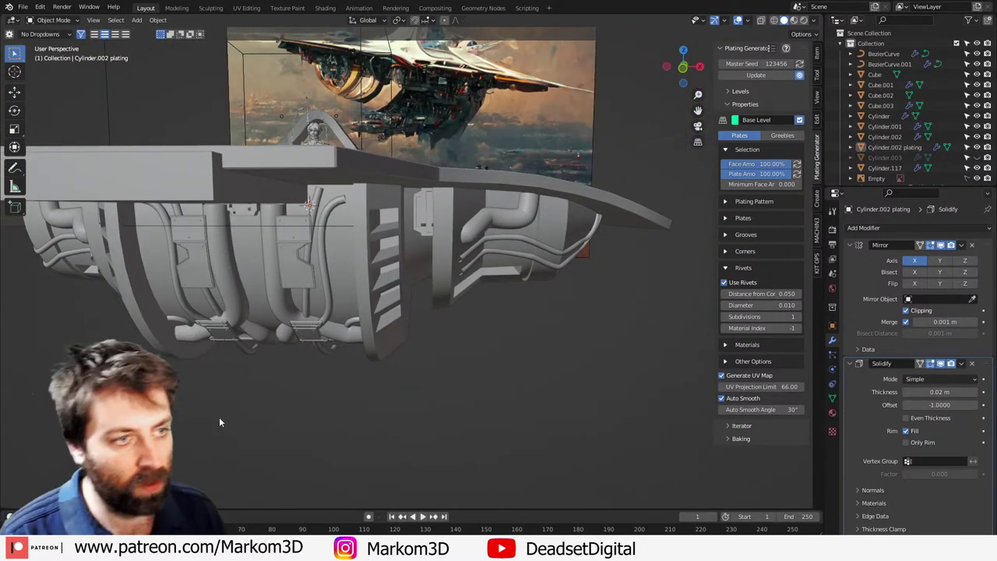
pyautogui.moveTo(219, 416); pyautogui.dragTo(210, 386, button='middle')
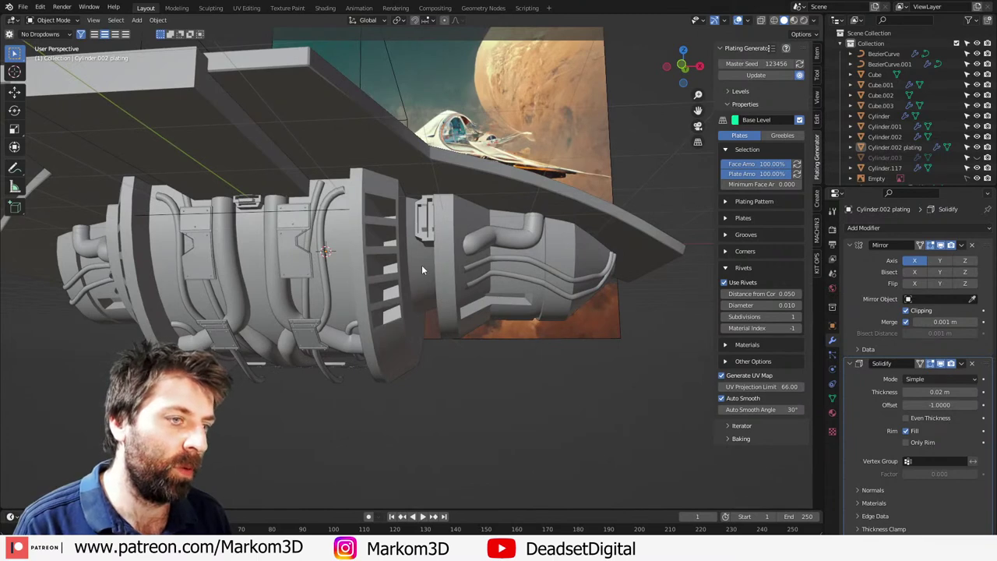
# Step: Add a cylinder mesh at the world origin and move it clear of the hull in top view
pyautogui.moveTo(363, 296); pyautogui.dragTo(387, 327, button='middle')
pyautogui.hotkey('shift', 'a')
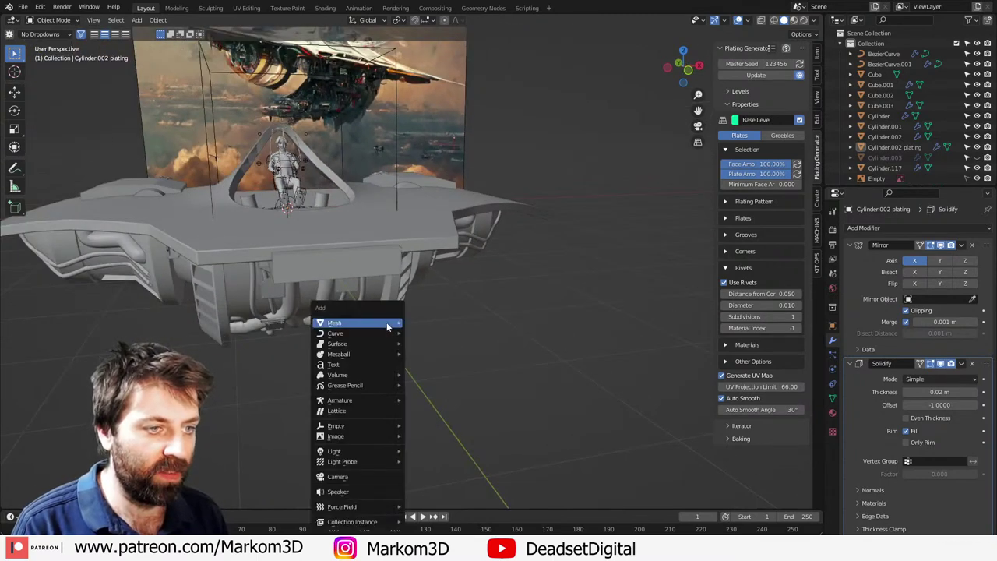
pyautogui.moveTo(386, 322)
pyautogui.click(441, 123)
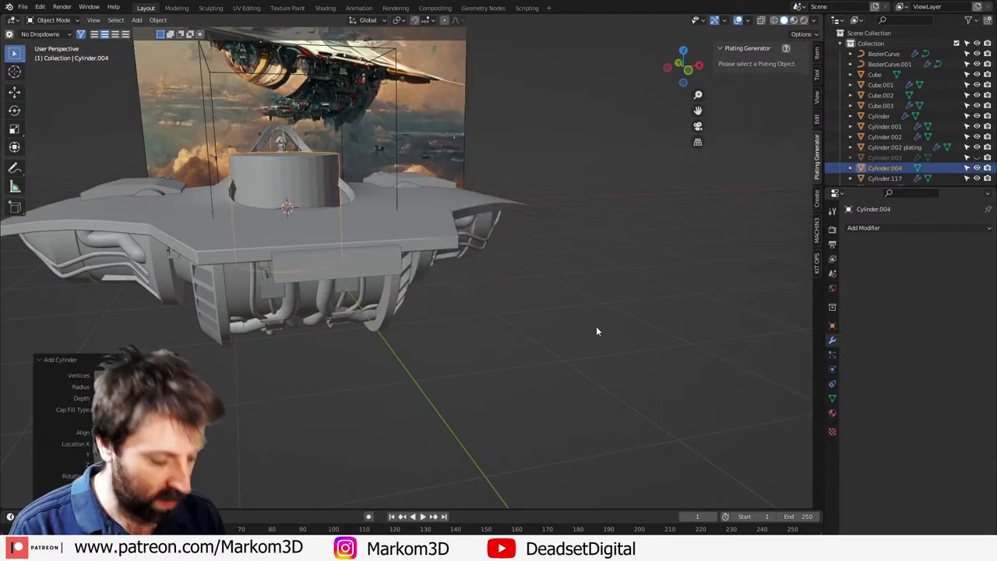
pyautogui.press('KP_7')
pyautogui.press('g')
pyautogui.click(85, 110)
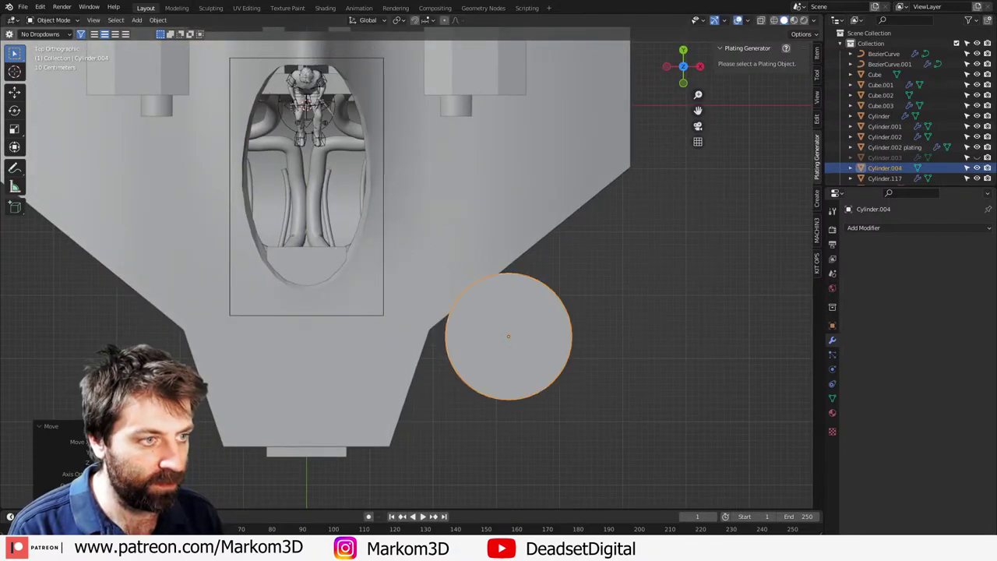
# Step: Rotate the cylinder's mesh 90° about X and 90° about Z, and scale it down to a small fitting
pyautogui.moveTo(530, 351); pyautogui.dragTo(525, 246, button='middle')
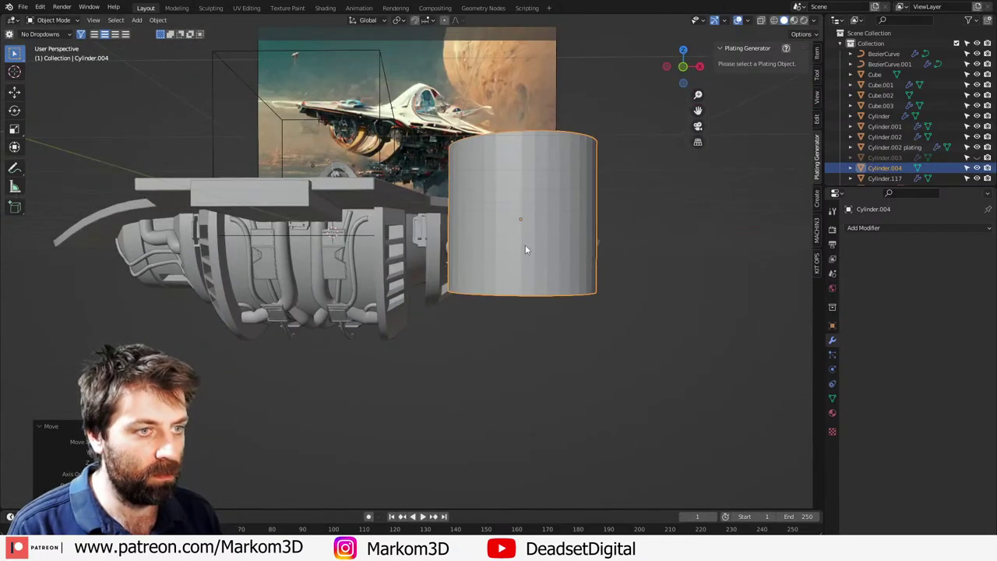
pyautogui.press('Tab')
pyautogui.press('r')
pyautogui.press('x')
pyautogui.press('9')
pyautogui.press('0')
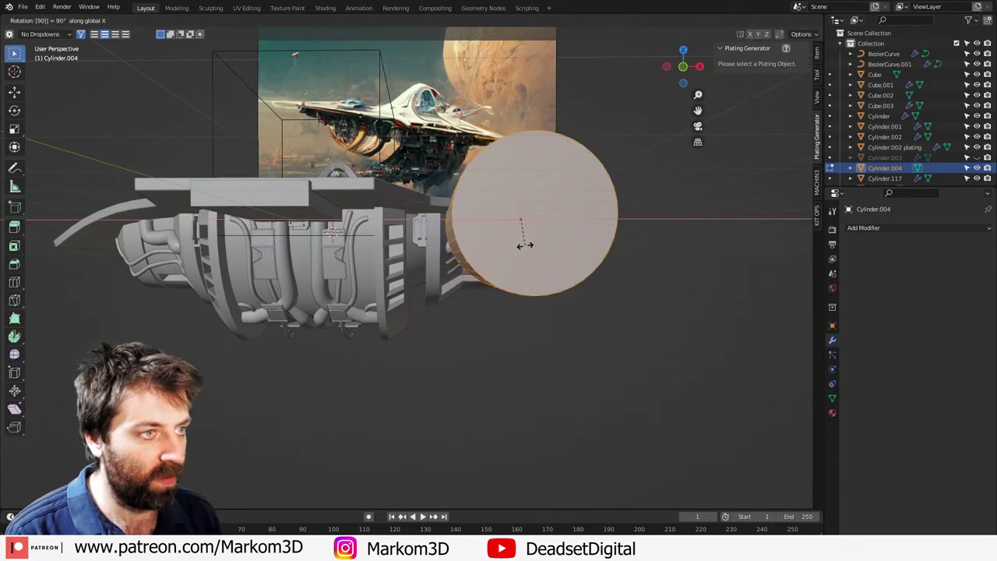
pyautogui.press('Return')
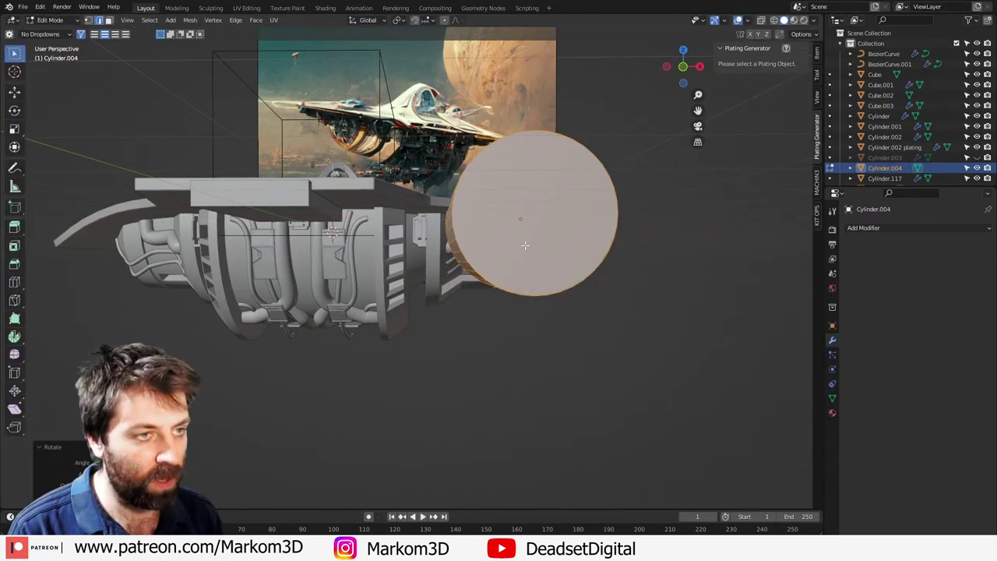
pyautogui.press('r')
pyautogui.press('z')
pyautogui.press('9')
pyautogui.press('0')
pyautogui.press('Return')
pyautogui.press('s')
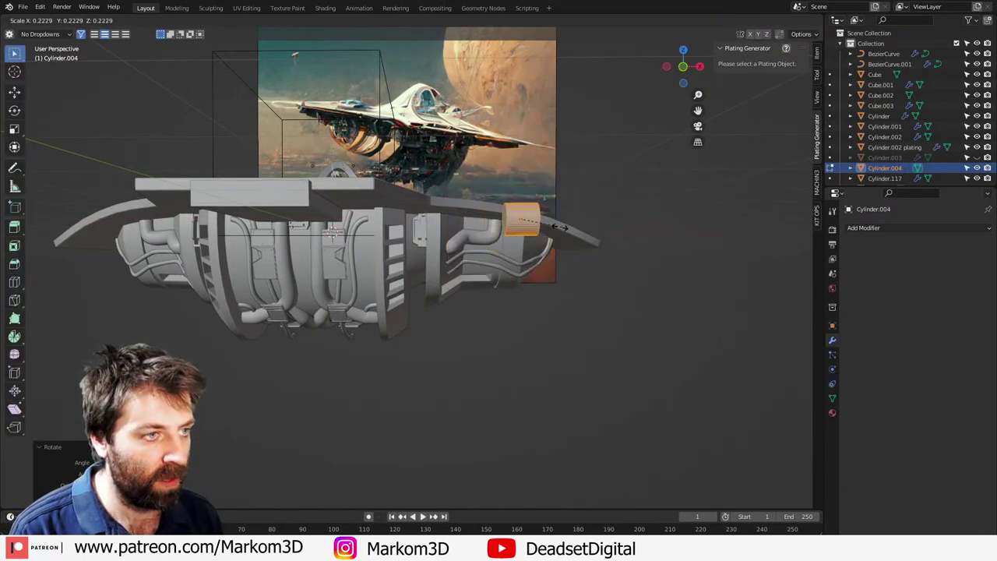
pyautogui.click(545, 227)
# Step: Extrude one end cap of the small cylinder, enlarge it and extrude it about 0.09 m into a wider flange
pyautogui.moveTo(467, 253); pyautogui.dragTo(513, 274, button='middle')
pyautogui.scroll(3, 513, 274)
pyautogui.scroll(3, 581, 199)
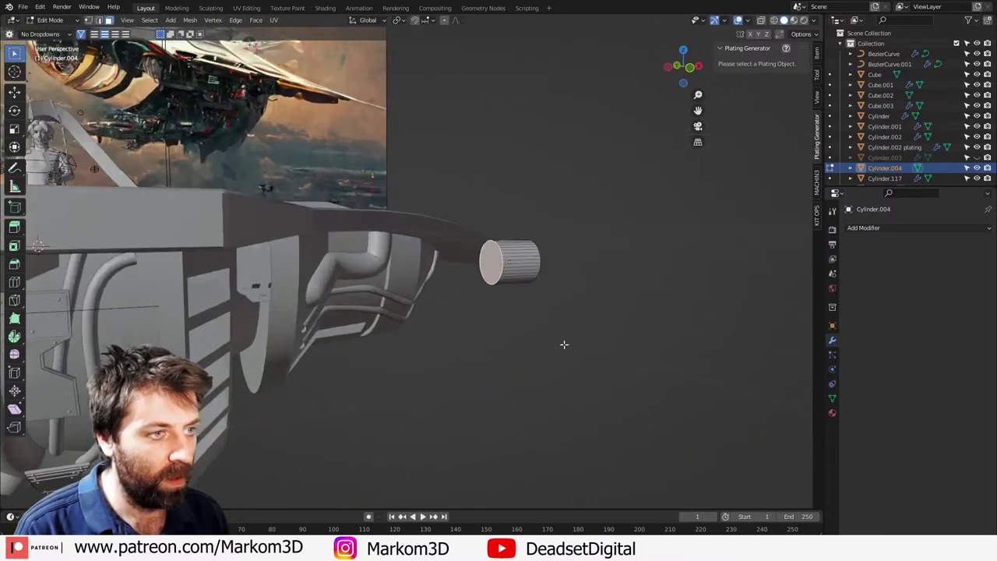
pyautogui.press('e')
pyautogui.rightClick(570, 342)
pyautogui.press('s')
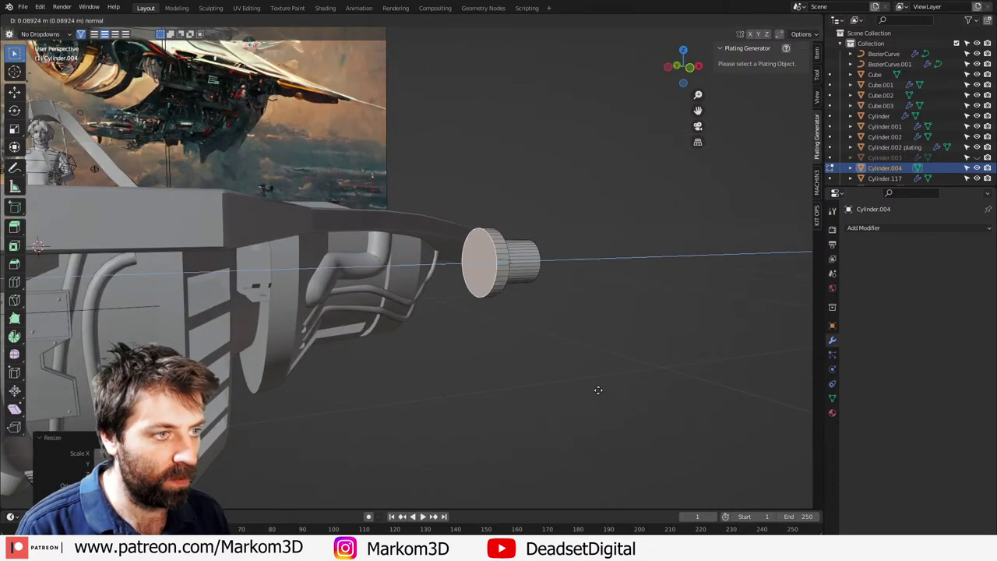
pyautogui.click(593, 389)
# Step: Move the whole flanged cylinder between the two lower hull sections in front view and scale it down to fit the gap
pyautogui.press('KP_3')
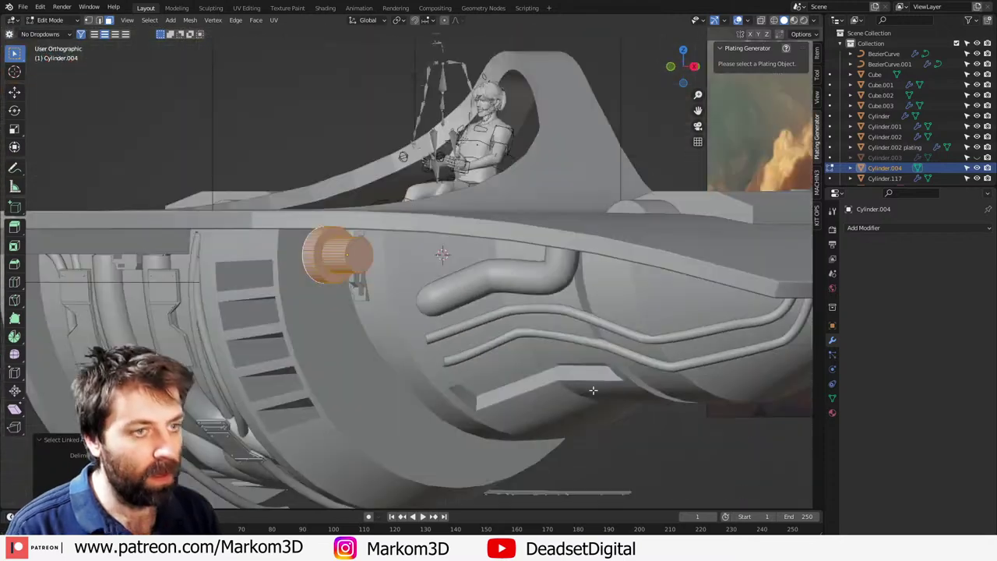
pyautogui.press('KP_1')
pyautogui.scroll(2, 592, 390)
pyautogui.press('s')
pyautogui.rightClick(458, 336)
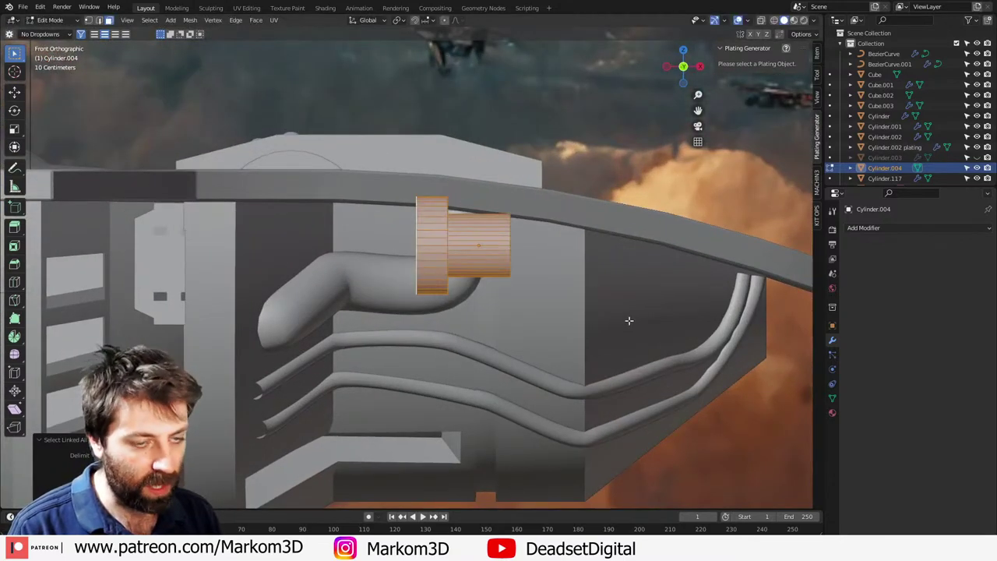
pyautogui.press('g')
pyautogui.click(314, 459)
pyautogui.keyDown('shift'); pyautogui.moveTo(339, 446); pyautogui.dragTo(602, 186, button='middle'); pyautogui.keyUp('shift')
pyautogui.press('s')
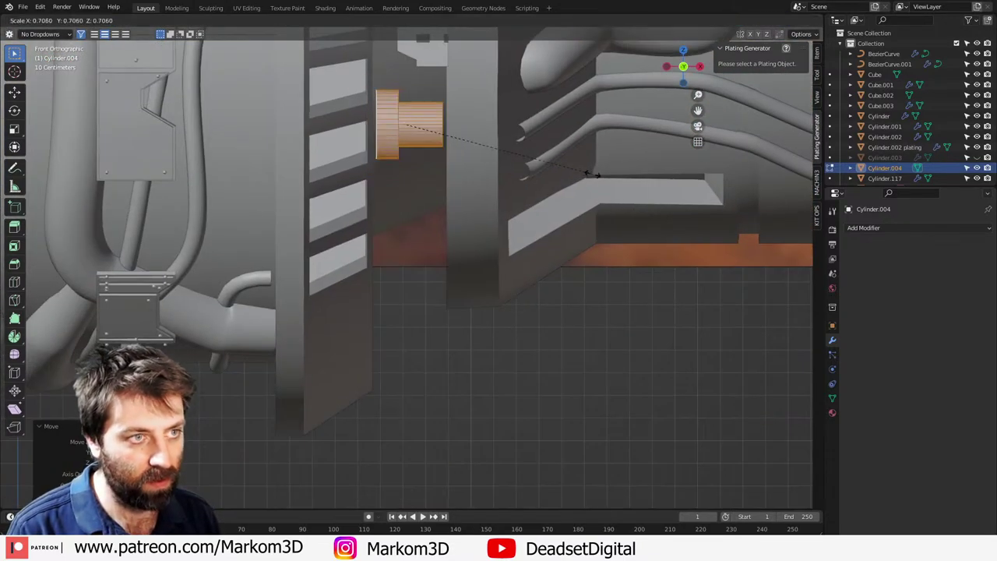
pyautogui.click(525, 159)
# Step: Inset the narrow end face, extrude it into a thin neck, and widen and extrude the tip into a thicker rod
pyautogui.moveTo(516, 156); pyautogui.dragTo(423, 188, button='middle')
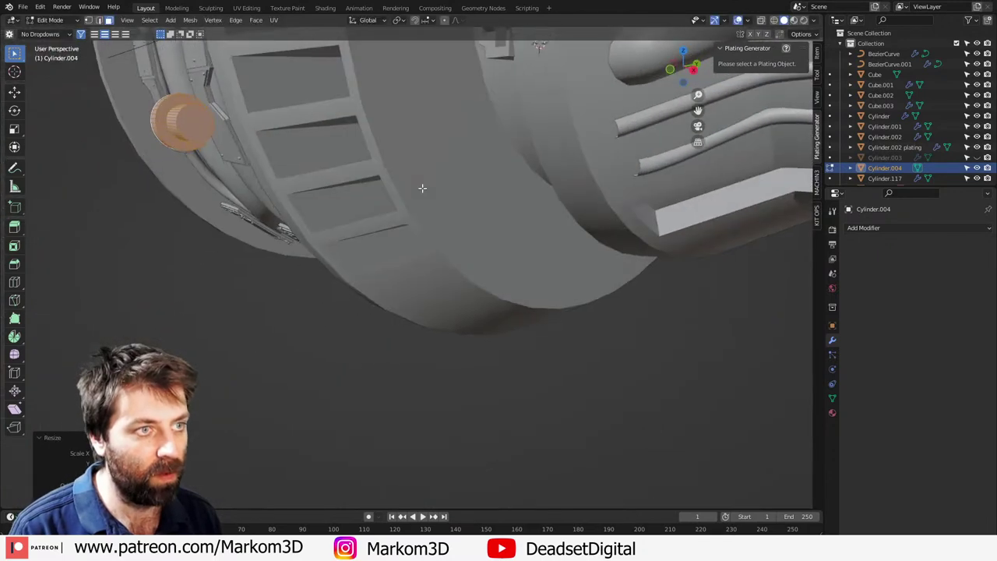
pyautogui.click(183, 127)
pyautogui.press('e')
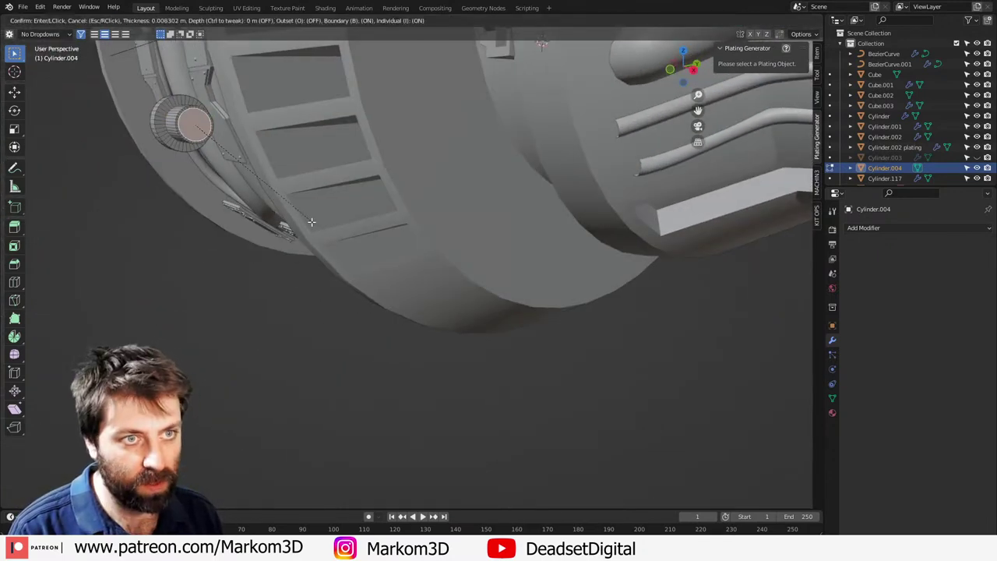
pyautogui.click(318, 226)
pyautogui.press('s')
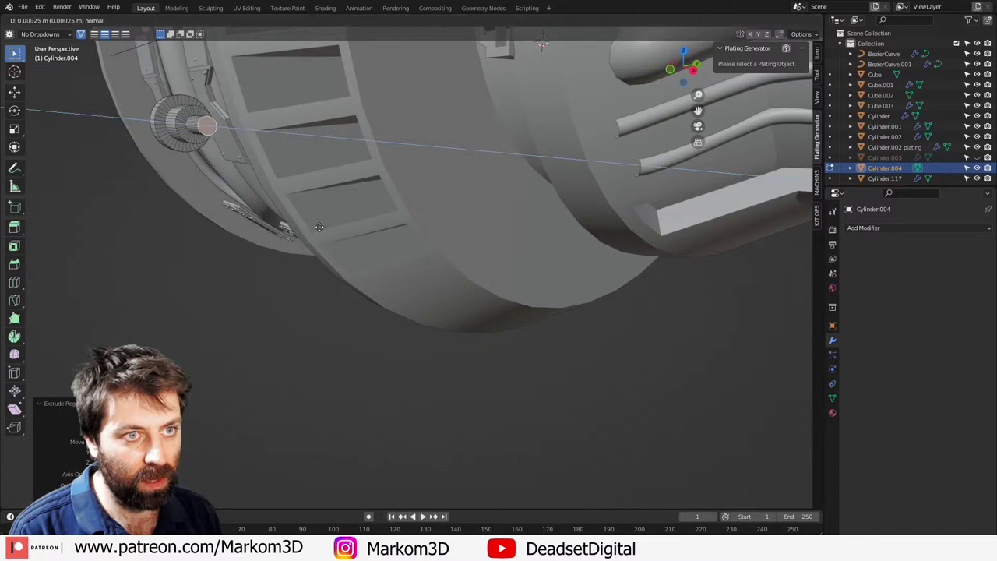
pyautogui.click(455, 286)
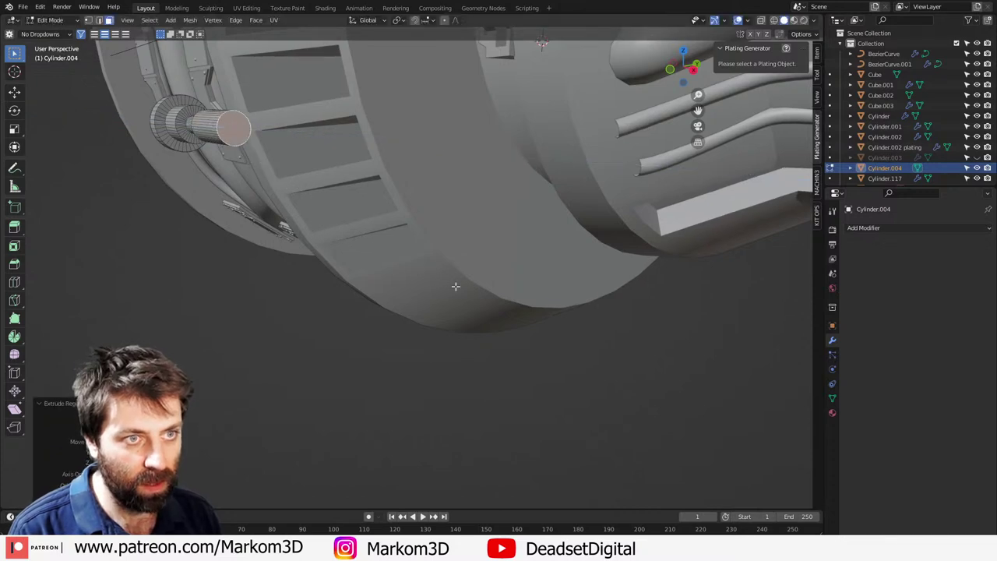
# Step: Select the entire stepped rod and place its flange against the slatted hull section in front view
pyautogui.hotkey('ctrl', 'l')
pyautogui.press('KP_1')
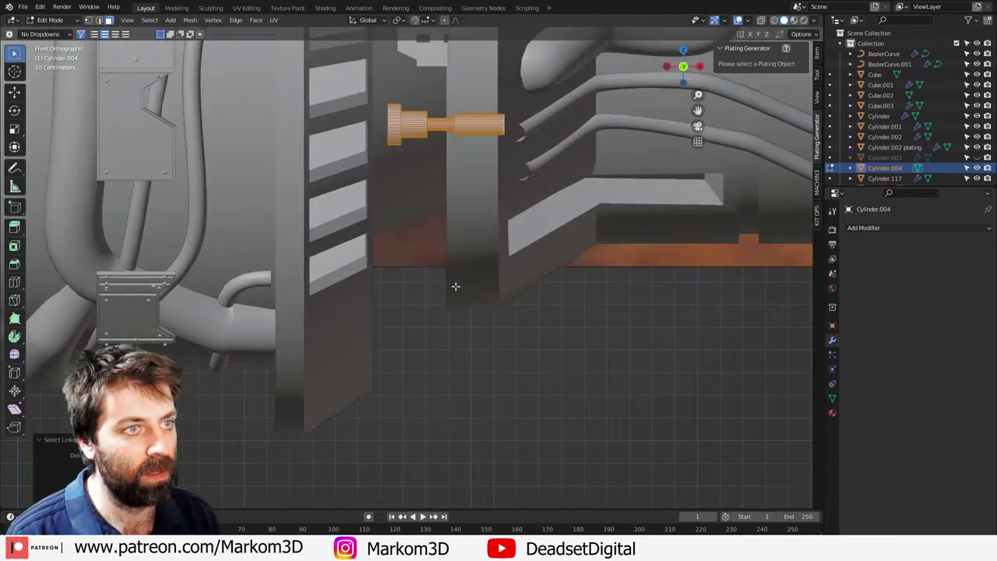
pyautogui.press('g')
pyautogui.click(523, 230)
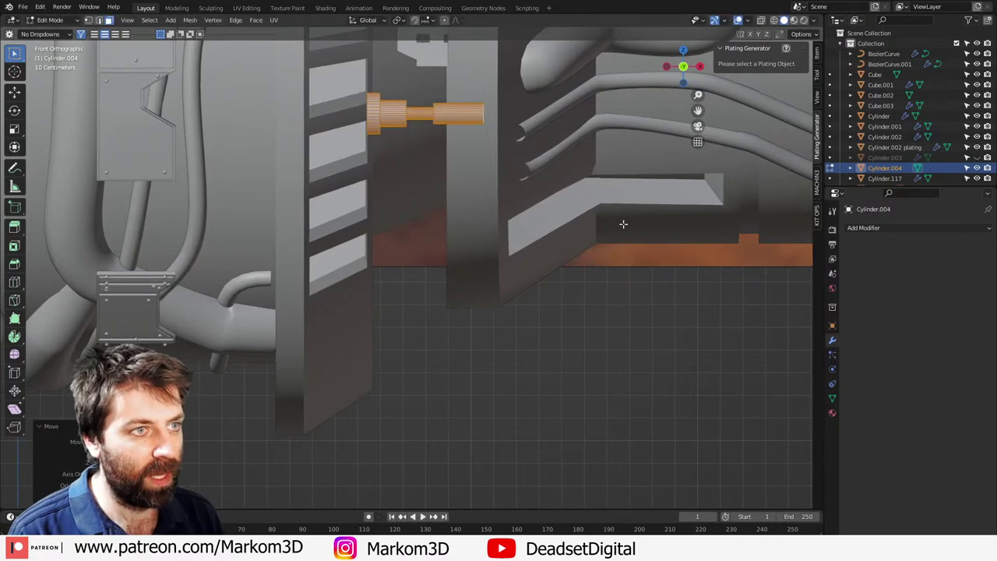
# Step: Shift the stepped rod along Y into the gap between the hull sections, near the start of the side pipes
pyautogui.moveTo(623, 224); pyautogui.dragTo(506, 290, button='middle')
pyautogui.press('KP_7')
pyautogui.press('z')
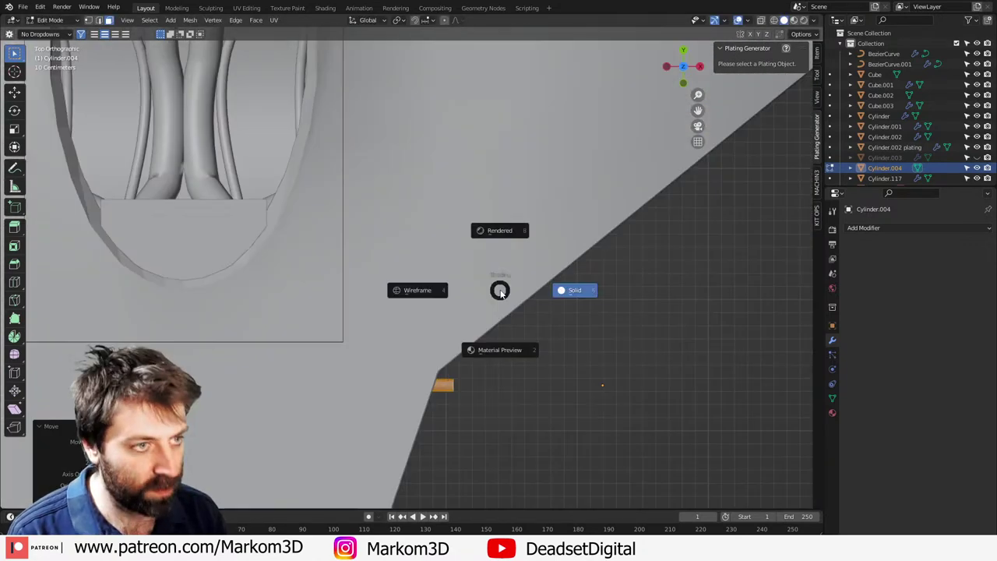
pyautogui.click(482, 292)
pyautogui.press('g')
pyautogui.press('y')
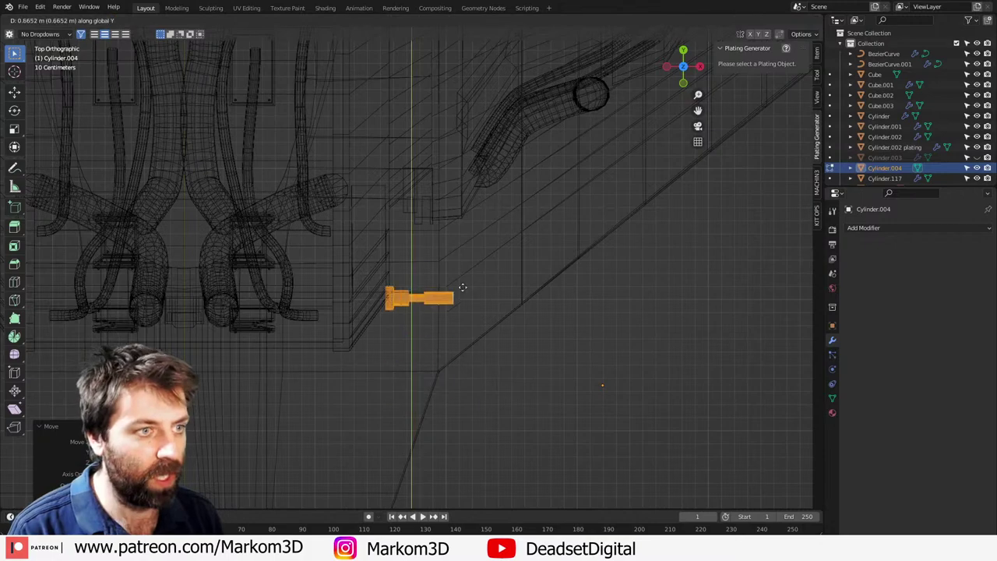
pyautogui.click(472, 212)
pyautogui.press('z')
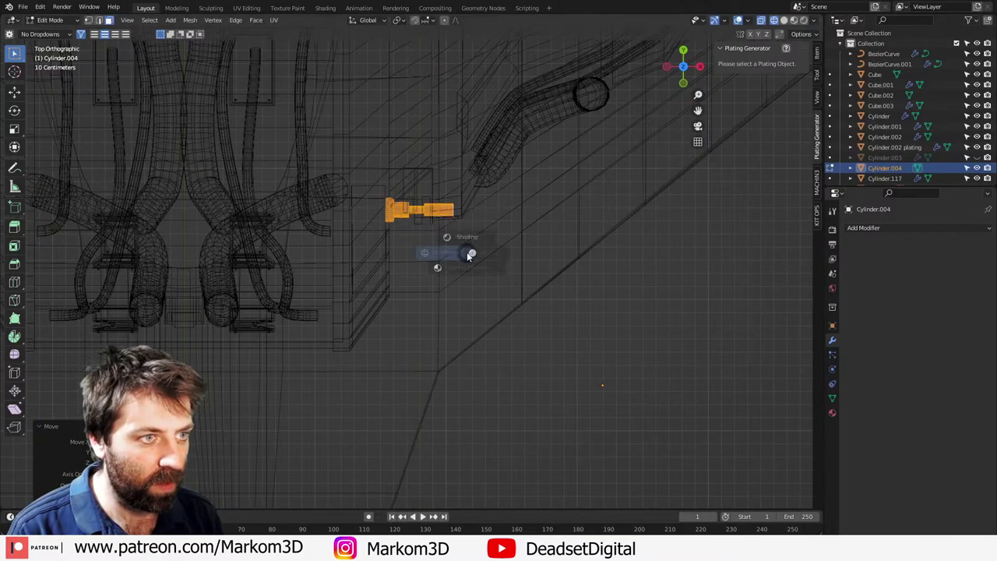
pyautogui.click(515, 269)
pyautogui.moveTo(516, 272)
pyautogui.mouseDown(button='middle')
pyautogui.moveTo(492, 194)
pyautogui.moveTo(404, 274)
pyautogui.mouseUp(button='middle')
pyautogui.press('g')
pyautogui.press('y')
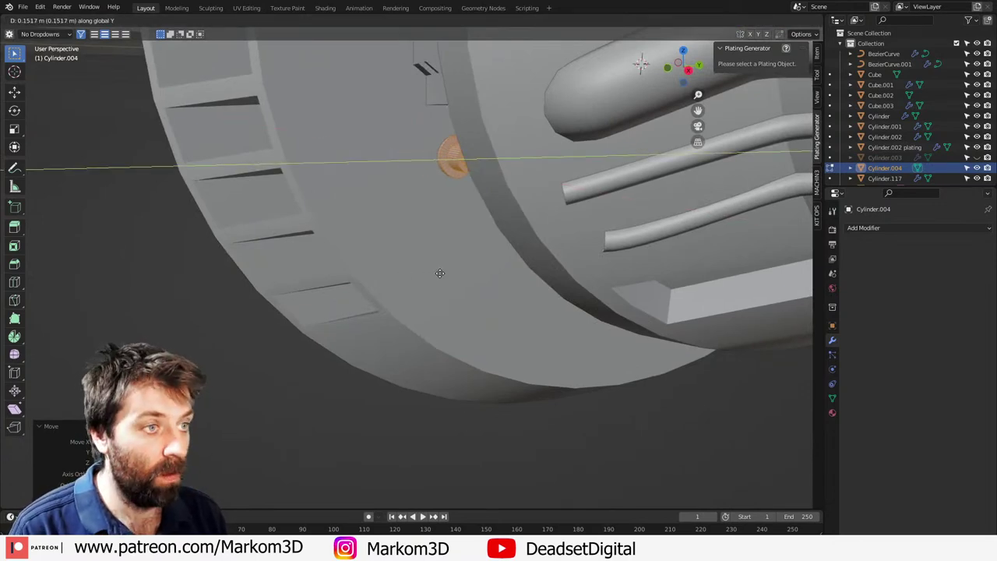
pyautogui.click(440, 273)
# Step: Duplicate the stepped rod down along the curved hull rim in side view to form a row of connectors
pyautogui.moveTo(440, 273); pyautogui.dragTo(512, 242, button='middle')
pyautogui.press('KP_3')
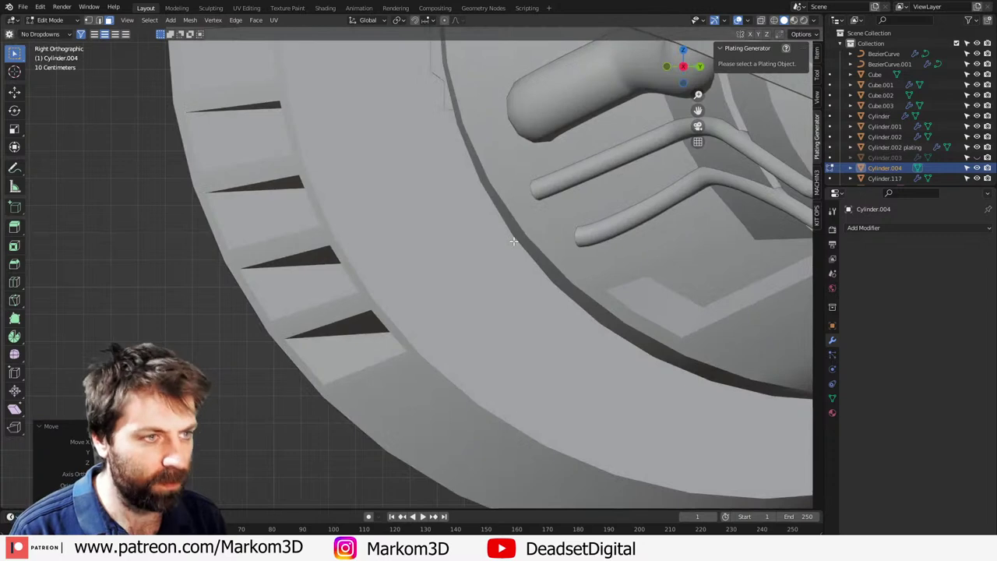
pyautogui.press('z')
pyautogui.click(426, 240)
pyautogui.keyDown('shift'); pyautogui.moveTo(568, 219); pyautogui.dragTo(428, 231, button='middle'); pyautogui.keyUp('shift')
pyautogui.scroll(1, 428, 231)
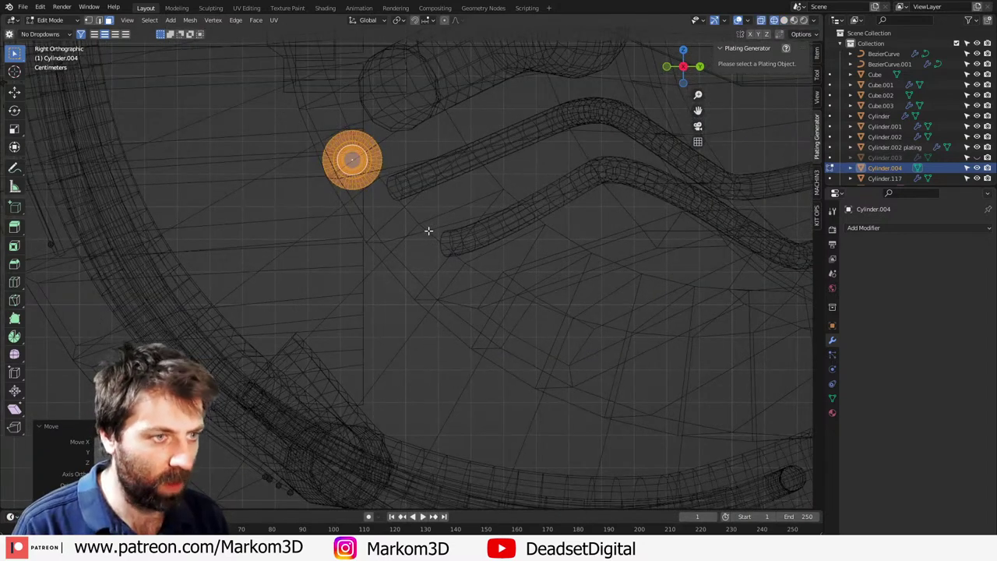
pyautogui.hotkey('shift', 'd')
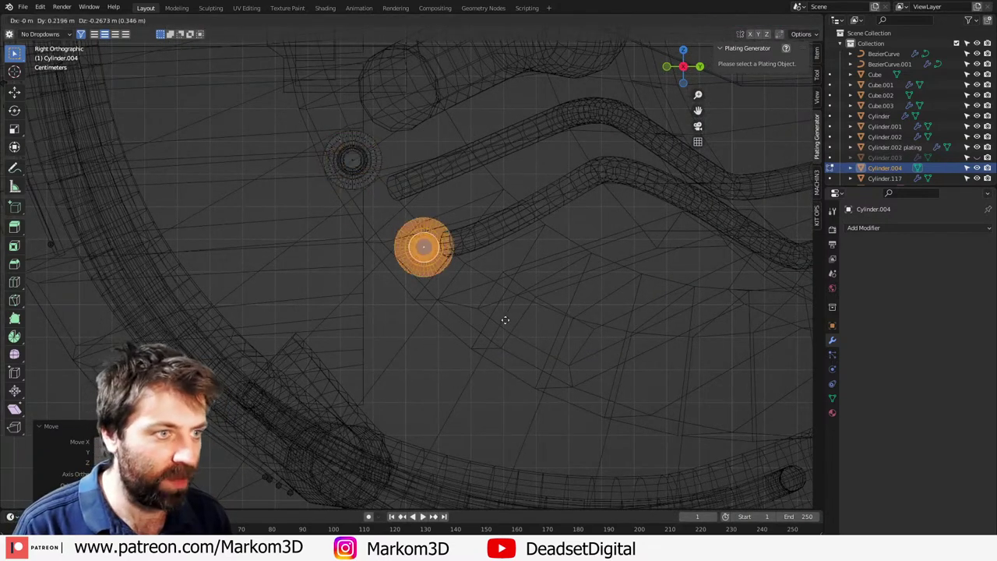
pyautogui.click(523, 336)
pyautogui.moveTo(523, 336)
pyautogui.keyDown('shift'); pyautogui.mouseDown(button='middle')
pyautogui.moveTo(440, 274)
pyautogui.moveTo(545, 350)
pyautogui.mouseUp(button='middle'); pyautogui.keyUp('shift')
pyautogui.scroll(-4, 529, 342)
pyautogui.hotkey('shift', 'z')
pyautogui.scroll(-5, 442, 330)
pyautogui.moveTo(443, 330); pyautogui.dragTo(537, 335, button='middle')
# Step: Apply the connector object's transforms and add a Mirror modifier across the X axis
pyautogui.press('Tab')
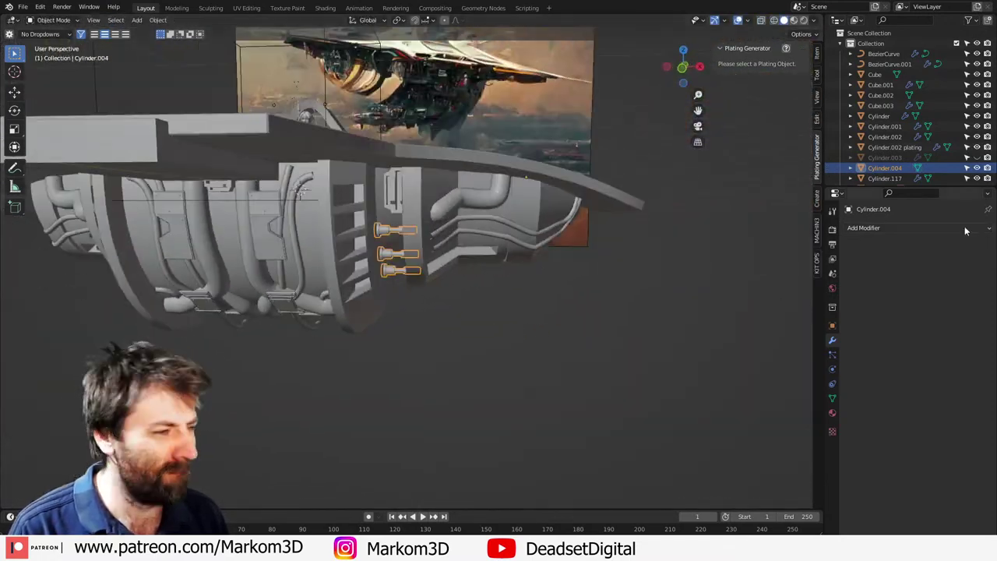
pyautogui.click(935, 229)
pyautogui.rightClick(529, 396)
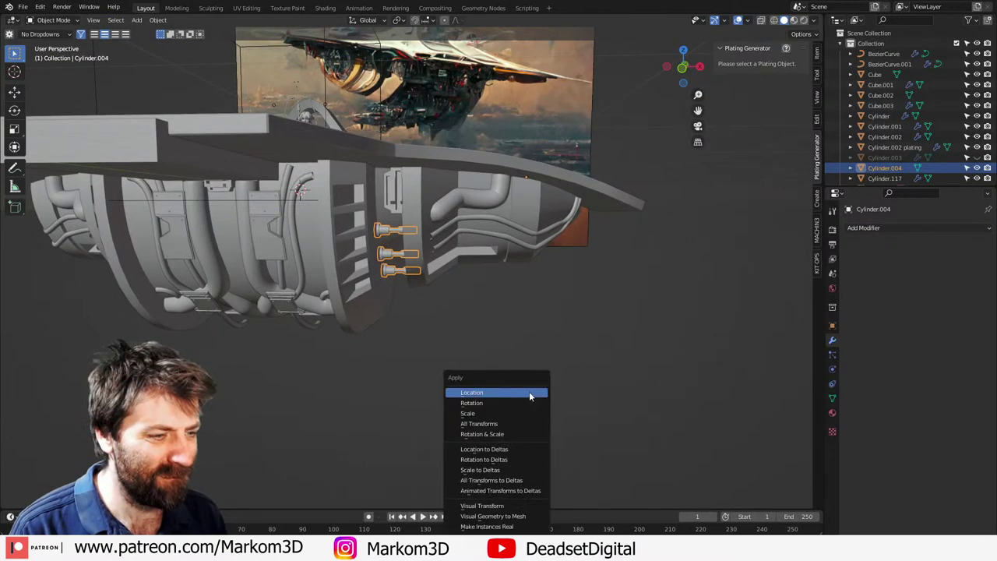
pyautogui.hotkey('ctrl', 'a')
pyautogui.click(588, 302)
pyautogui.click(925, 228)
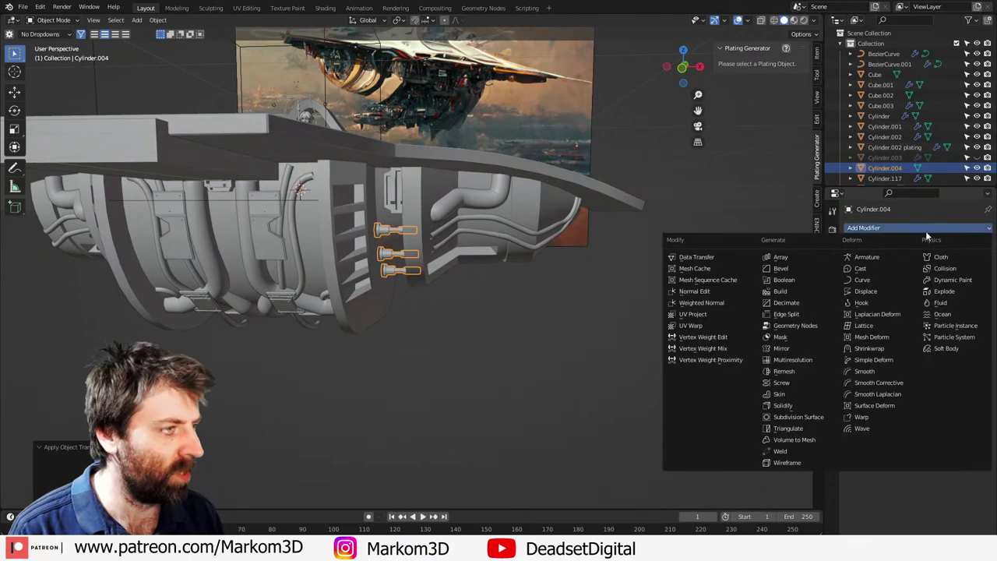
pyautogui.click(788, 348)
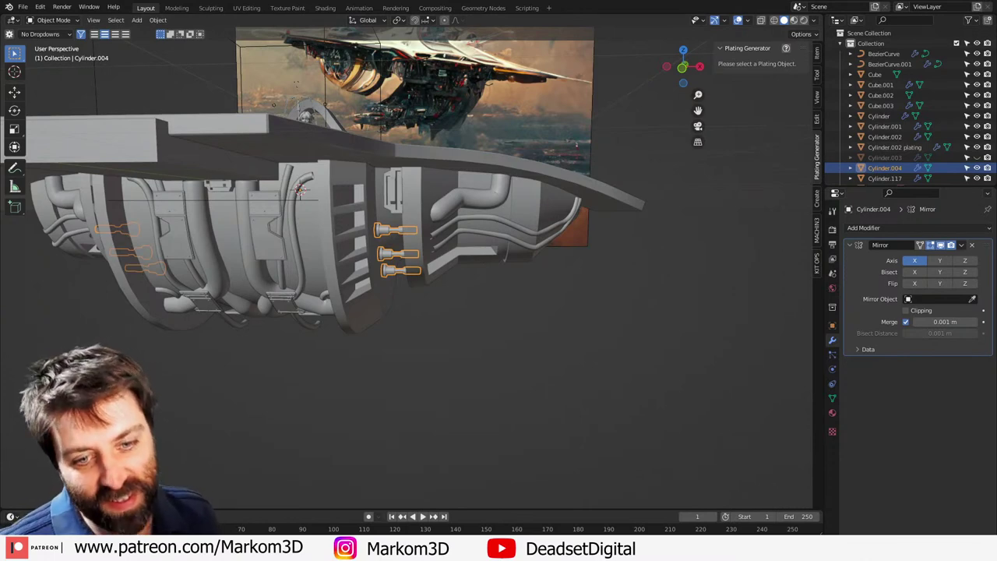
# Step: Duplicate the curved loop of side faces behind the slatted ring on the hull and move the copy clear of the ship
pyautogui.moveTo(588, 347); pyautogui.dragTo(366, 315, button='middle')
pyautogui.click(380, 307)
pyautogui.press('Tab')
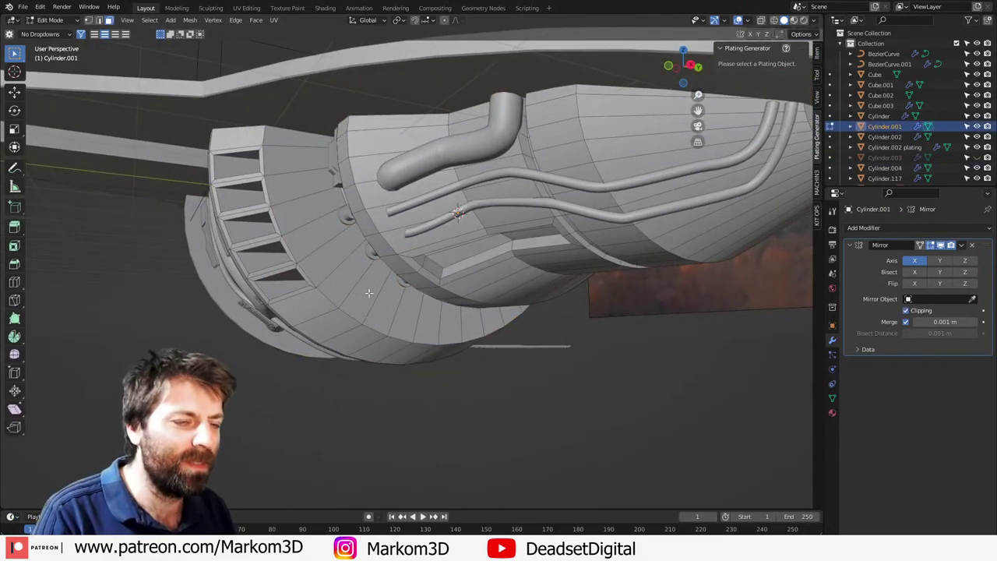
pyautogui.keyDown('alt'); pyautogui.click(368, 292); pyautogui.keyUp('alt')
pyautogui.scroll(-2, 389, 331)
pyautogui.press('g')
pyautogui.press('y')
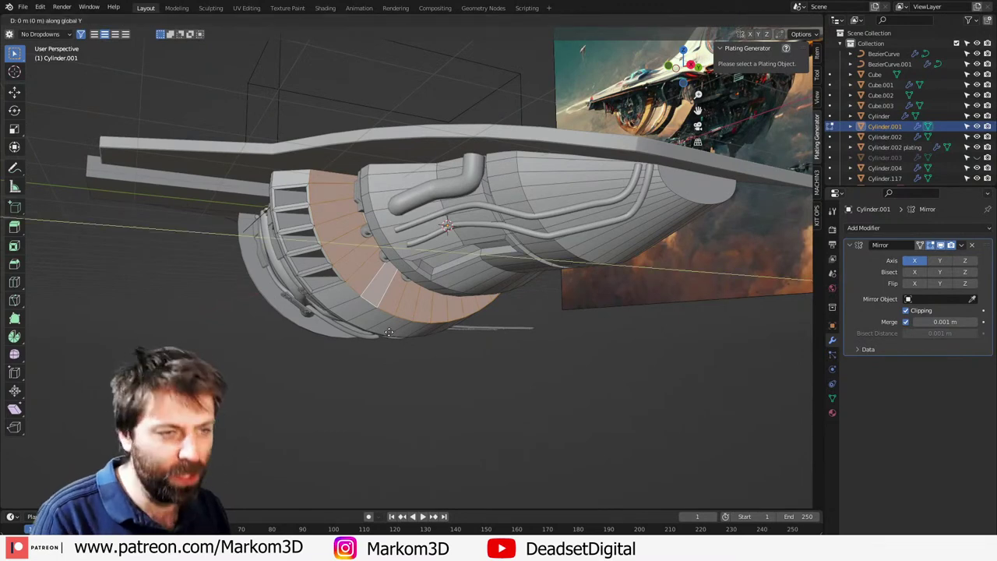
pyautogui.click(15, 281)
pyautogui.scroll(-4, 392, 334)
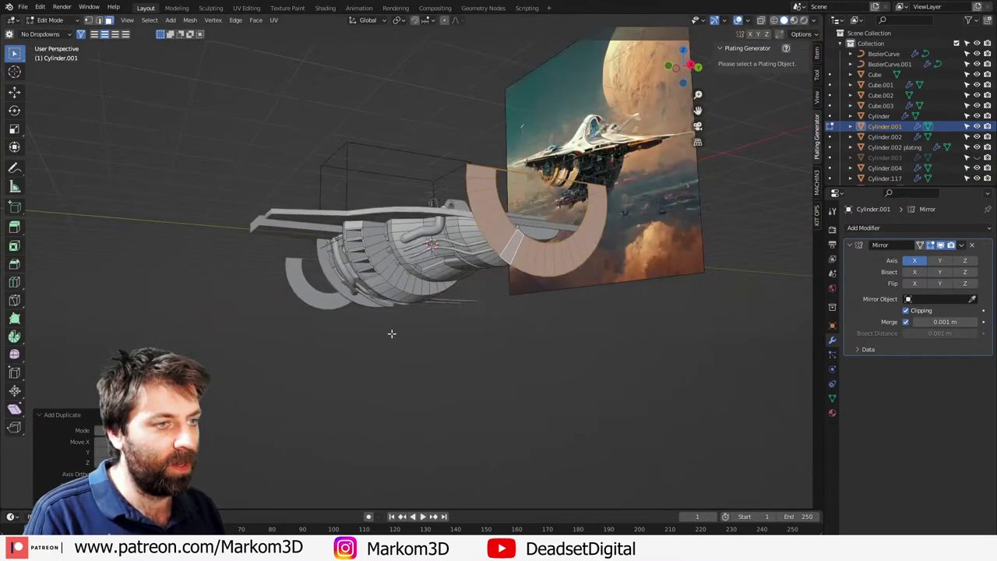
pyautogui.moveTo(429, 334); pyautogui.dragTo(527, 266, button='middle')
pyautogui.click(556, 178)
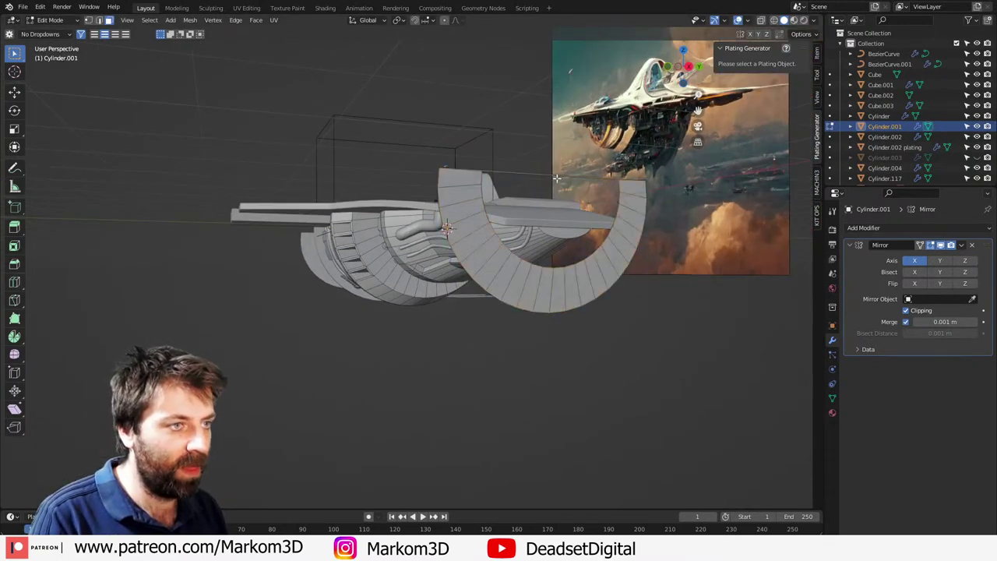
# Step: Separate the duplicated arc of faces into its own object and select it
pyautogui.moveTo(551, 173); pyautogui.dragTo(590, 332, button='middle')
pyautogui.scroll(1, 546, 222)
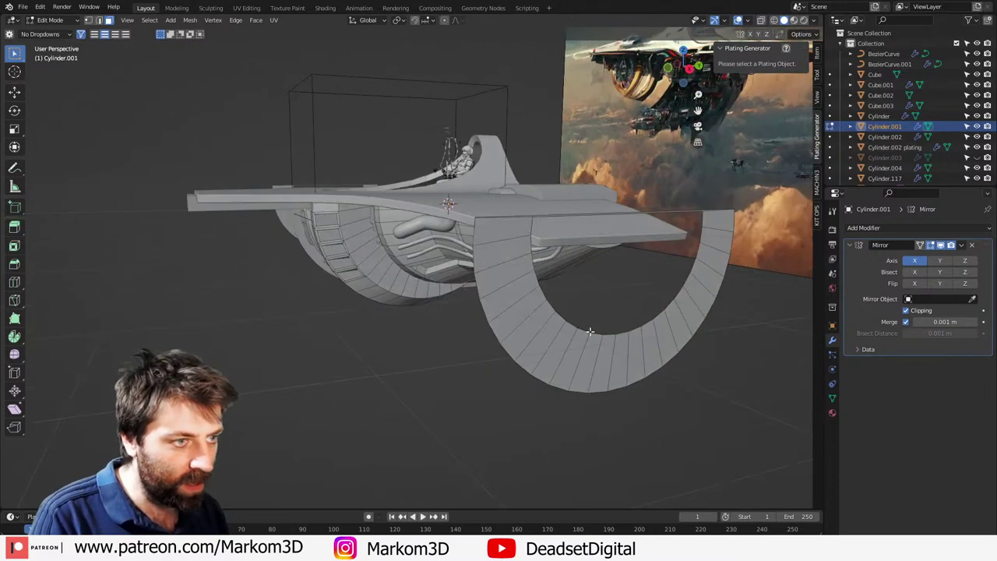
pyautogui.press('l')
pyautogui.press('p')
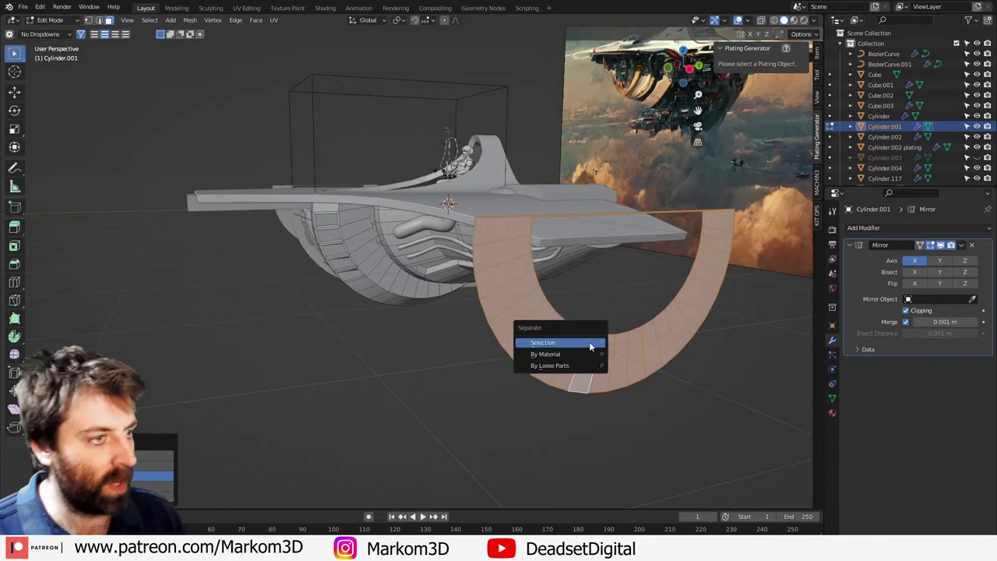
pyautogui.click(589, 341)
pyautogui.press('Tab')
pyautogui.click(589, 341)
# Step: Delete the long thin face that bridges the open ends of the separated arc
pyautogui.keyDown('ctrl'); pyautogui.moveTo(589, 341); pyautogui.dragTo(646, 284, button='middle'); pyautogui.keyUp('ctrl')
pyautogui.press('Tab')
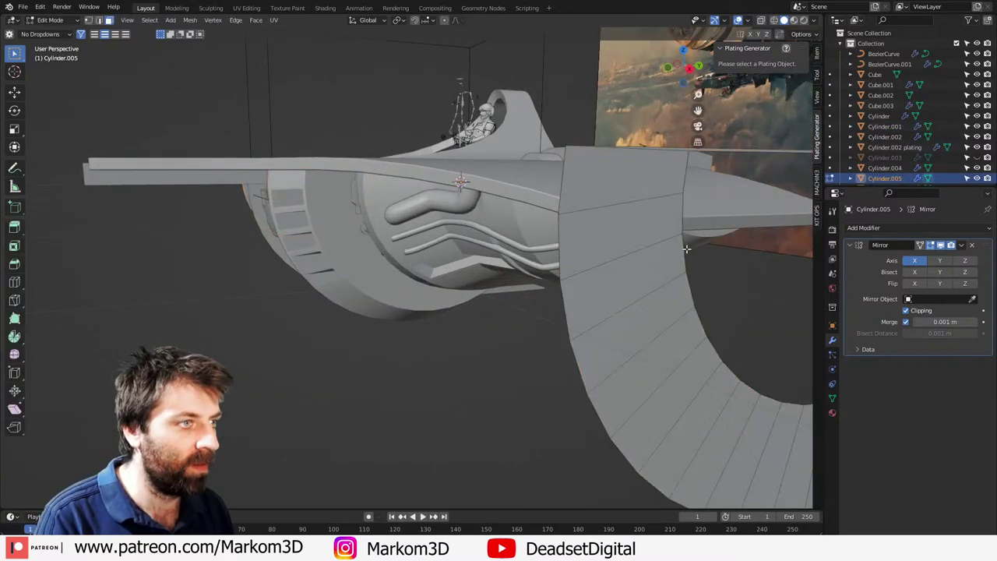
pyautogui.moveTo(672, 240); pyautogui.dragTo(651, 255, button='middle')
pyautogui.press('x')
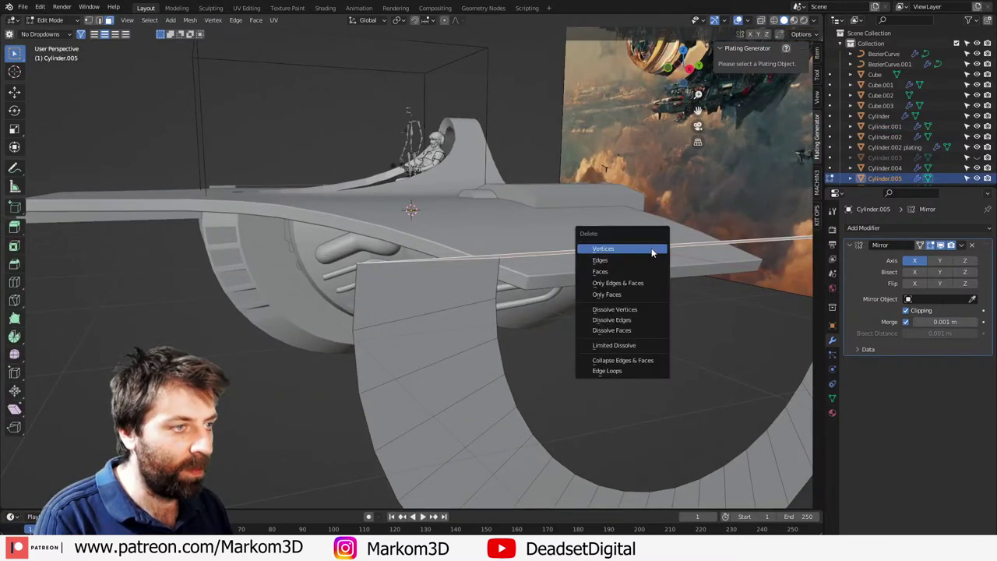
pyautogui.click(643, 272)
# Step: Add two lengthwise loop cuts close together near the outer edge of the separated arc
pyautogui.moveTo(535, 372); pyautogui.dragTo(527, 321, button='middle')
pyautogui.hotkey('ctrl', 'r')
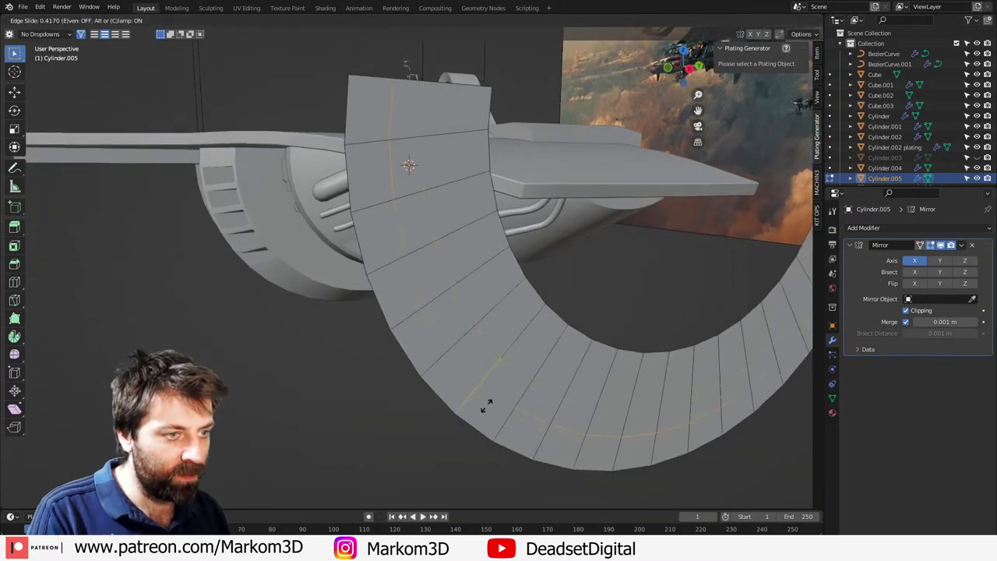
pyautogui.click(485, 411)
pyautogui.click(512, 402)
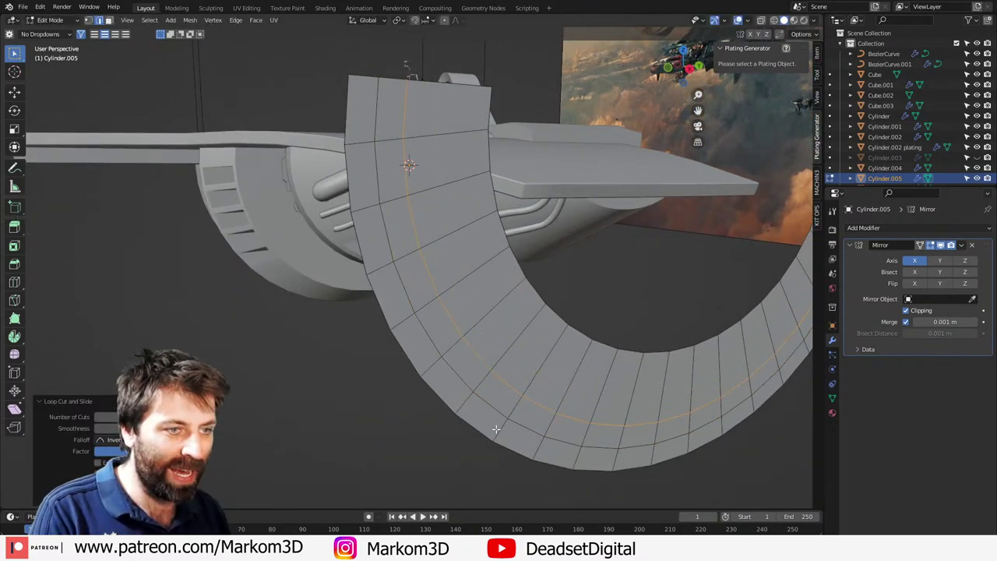
# Step: Delete the vertices of the arc's boundary edges so only the narrow strip between the two loop cuts is left
pyautogui.keyDown('alt'); pyautogui.click(496, 428); pyautogui.keyUp('alt')
pyautogui.hotkey('alt', 'shift')
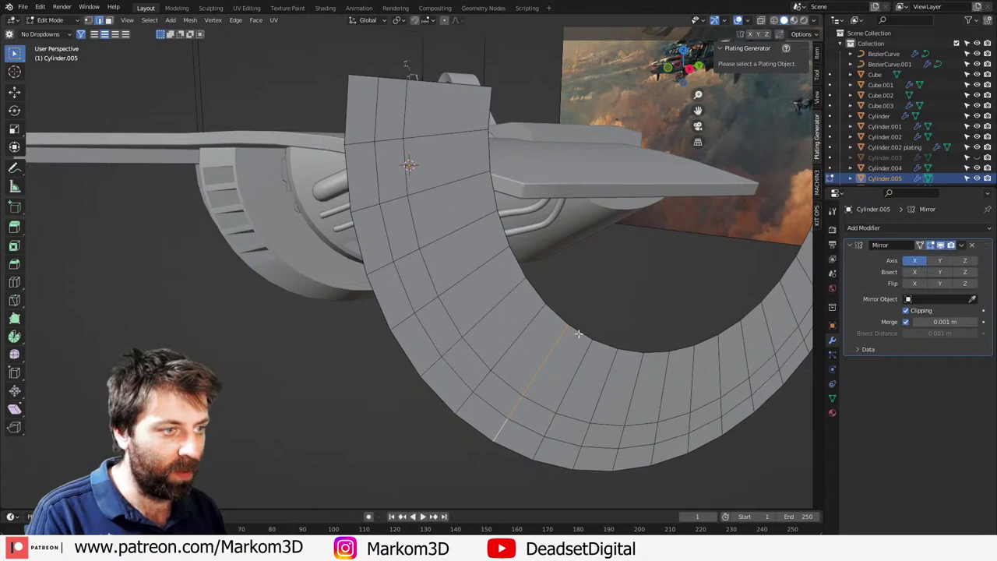
pyautogui.press('x')
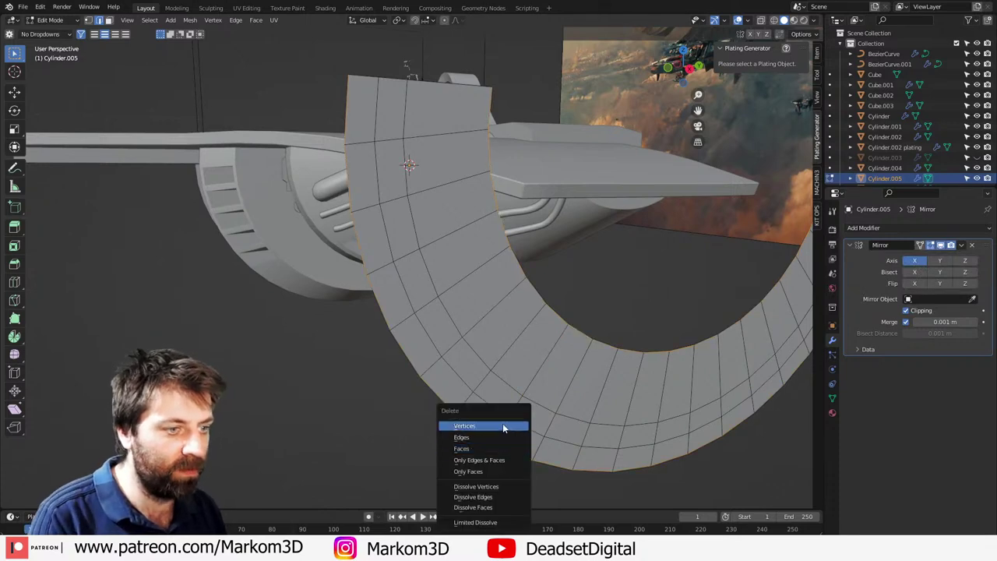
pyautogui.click(502, 426)
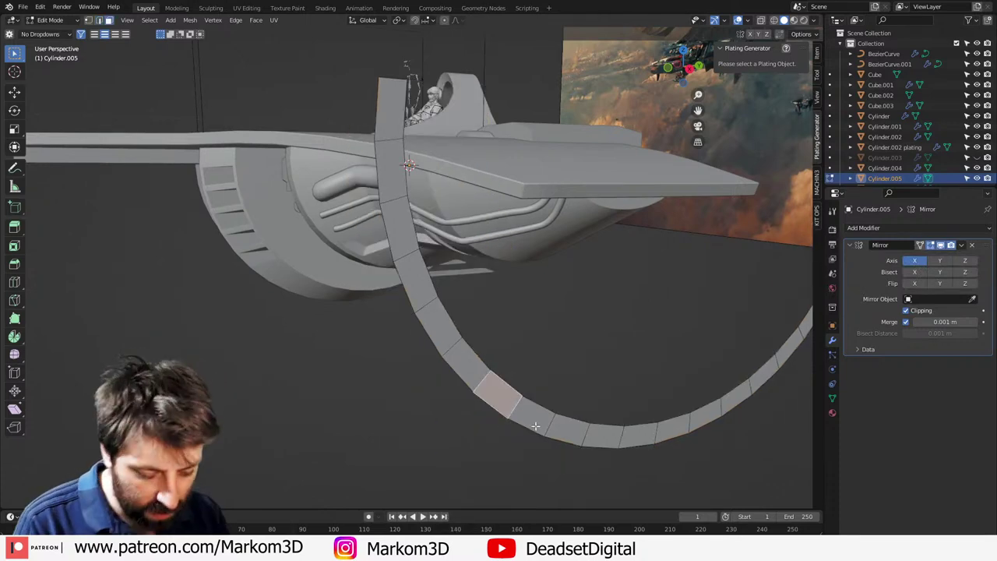
# Step: Select all faces of the narrow arc strip, extrude them and adjust the thickness with Shrink/Fatten
pyautogui.hotkey('ctrl', 'i')
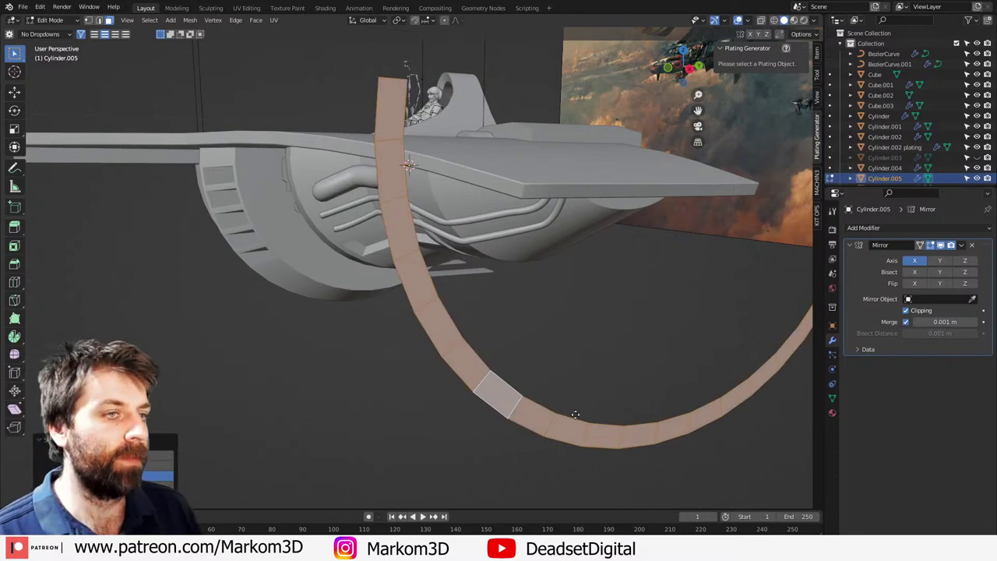
pyautogui.press('e')
pyautogui.click(701, 416)
pyautogui.hotkey('alt', 's')
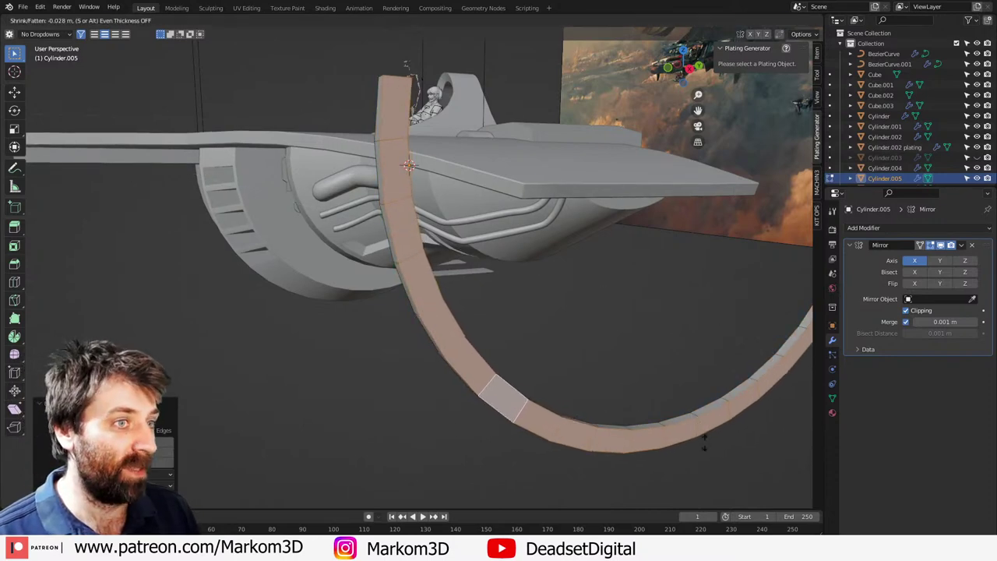
pyautogui.click(677, 436)
# Step: Edge-slide the inner and outer edge loops of the arc strip's front face slightly inward to taper its sides
pyautogui.moveTo(638, 416); pyautogui.dragTo(619, 419, button='middle')
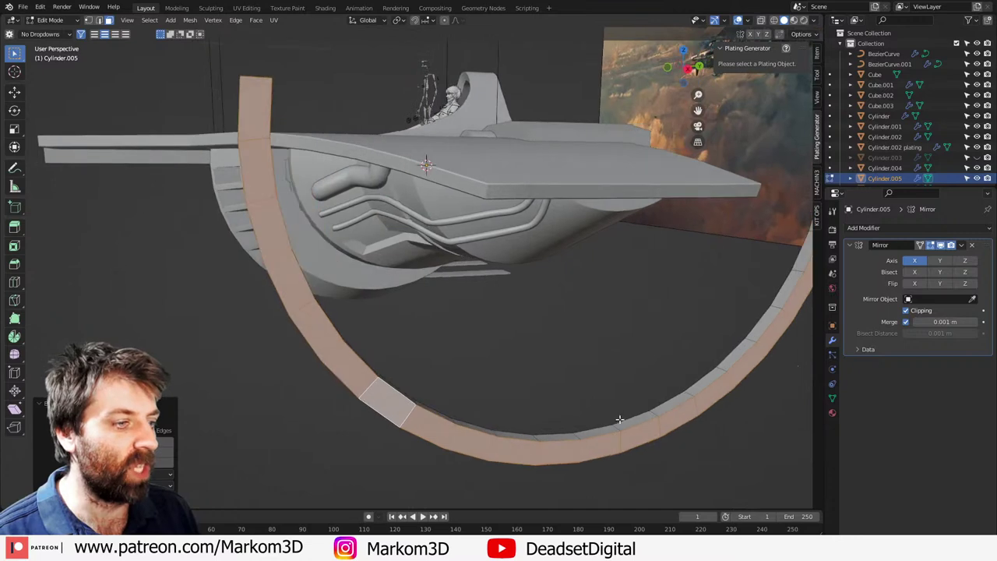
pyautogui.keyDown('alt'); pyautogui.click(599, 438); pyautogui.keyUp('alt')
pyautogui.press('g')
pyautogui.press('g')
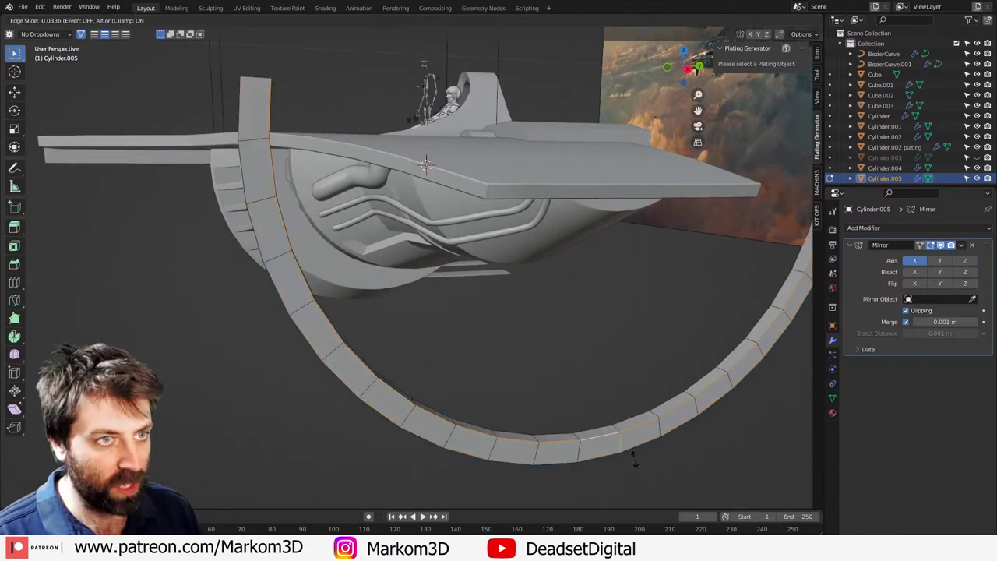
pyautogui.keyDown('alt'); pyautogui.click(579, 463); pyautogui.keyUp('alt')
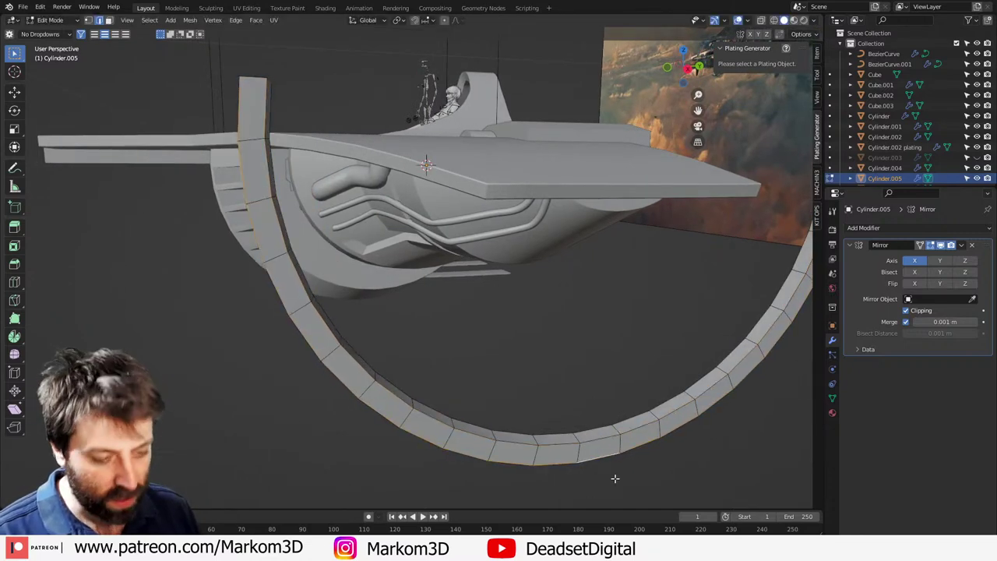
pyautogui.press('g')
pyautogui.press('g')
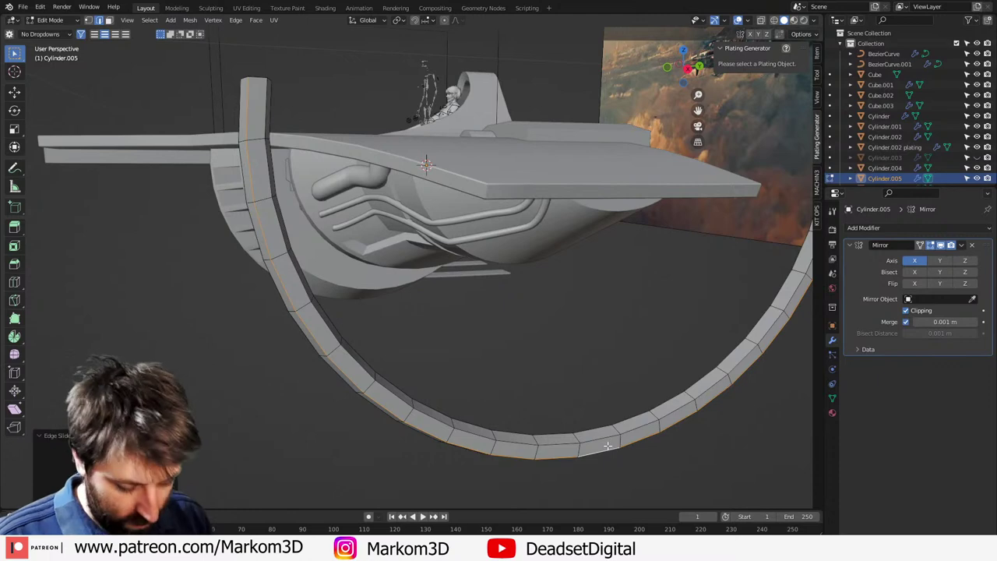
# Step: Delete the end faces of the arc strip and the loop of faces along its back side
pyautogui.press('l')
pyautogui.scroll(-3, 525, 323)
pyautogui.moveTo(525, 323); pyautogui.dragTo(462, 332, button='middle')
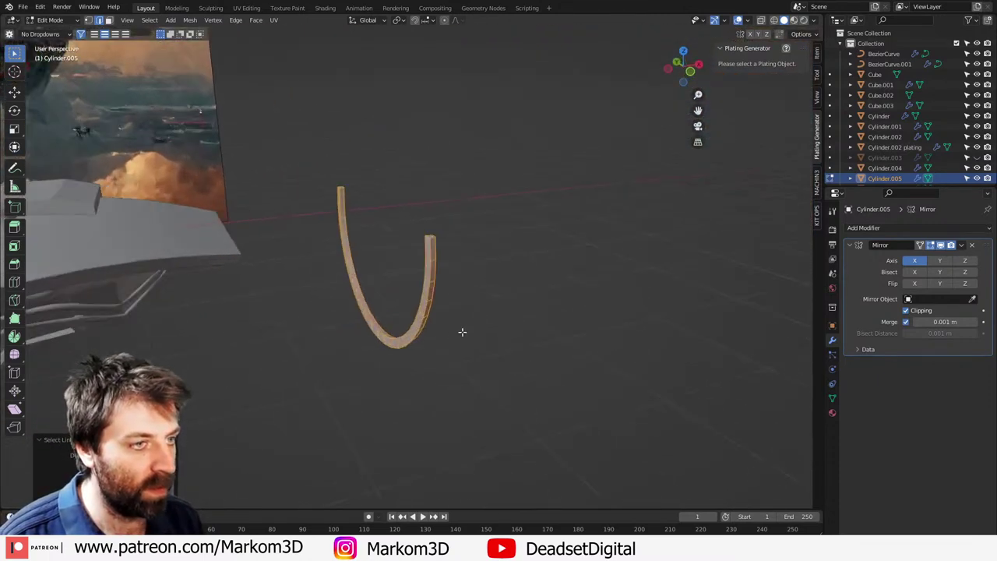
pyautogui.moveTo(441, 234); pyautogui.dragTo(369, 316, button='middle')
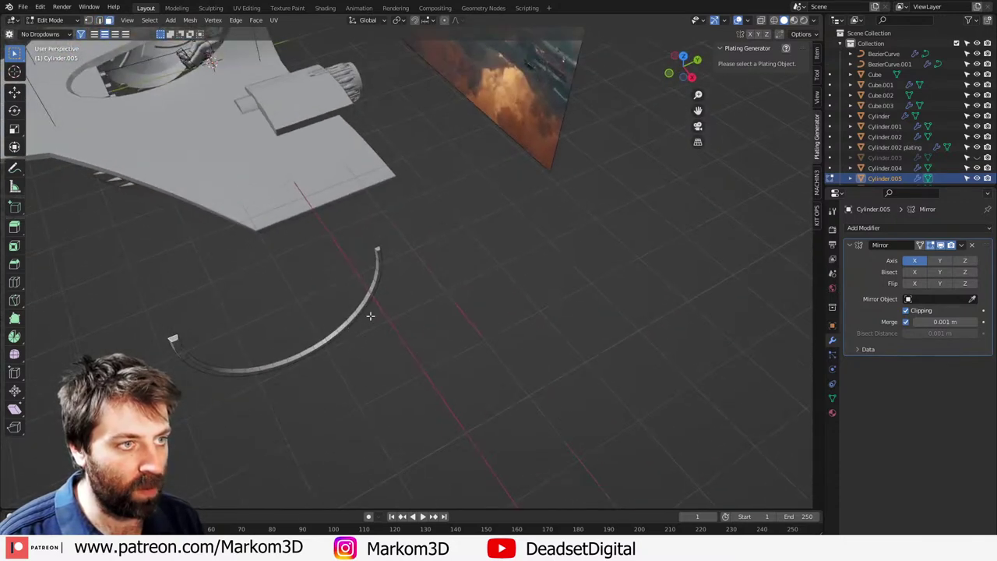
pyautogui.scroll(3, 369, 317)
pyautogui.keyDown('shift'); pyautogui.click(352, 237); pyautogui.keyUp('shift')
pyautogui.press('x')
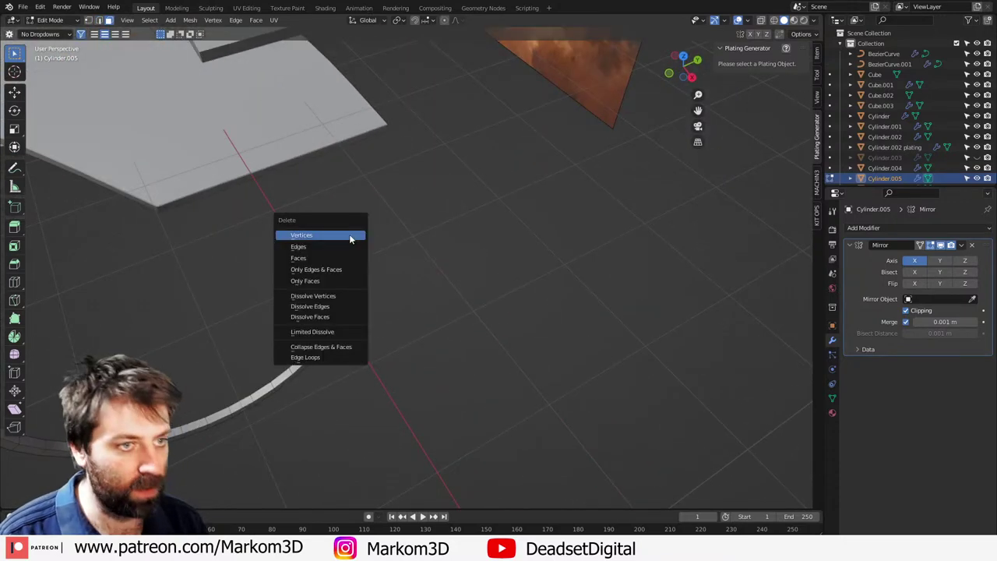
pyautogui.click(342, 260)
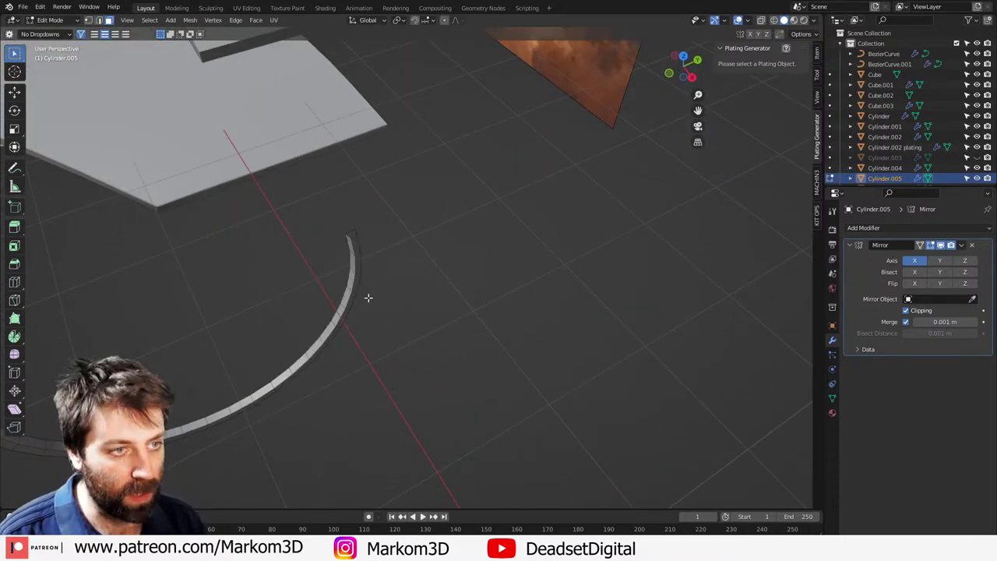
pyautogui.moveTo(369, 298); pyautogui.dragTo(430, 301, button='middle')
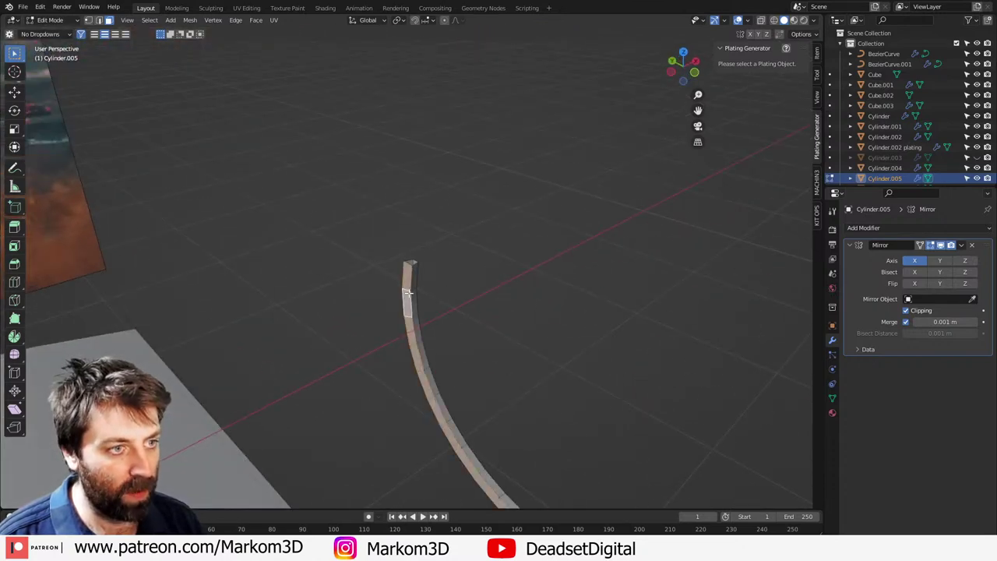
pyautogui.press('x')
pyautogui.click(381, 293)
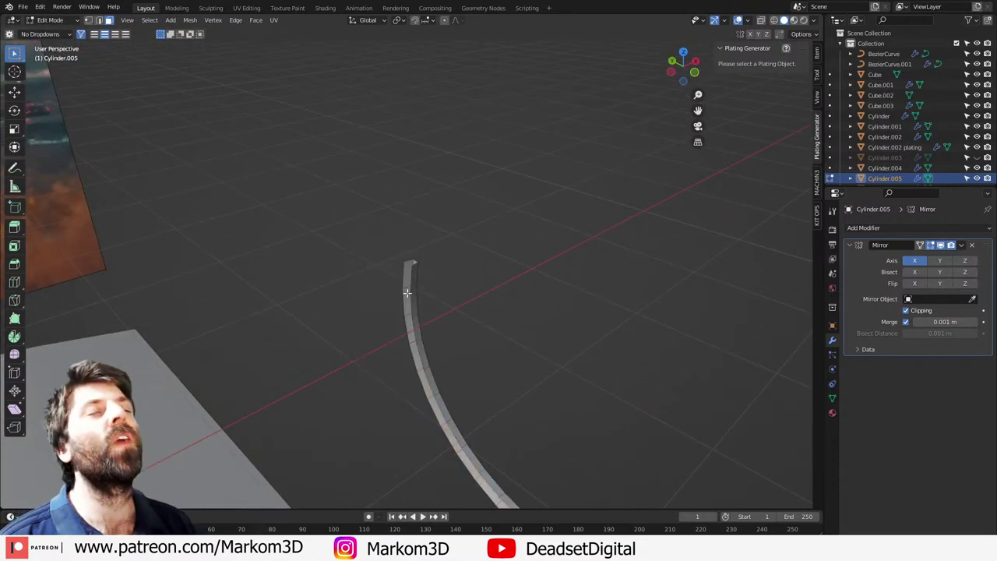
# Step: Move the whole arc strip about 5.35 m along negative X to sit on the hull beside the slatted ring
pyautogui.press('l')
pyautogui.press('KP_1')
pyautogui.scroll(-1, 376, 285)
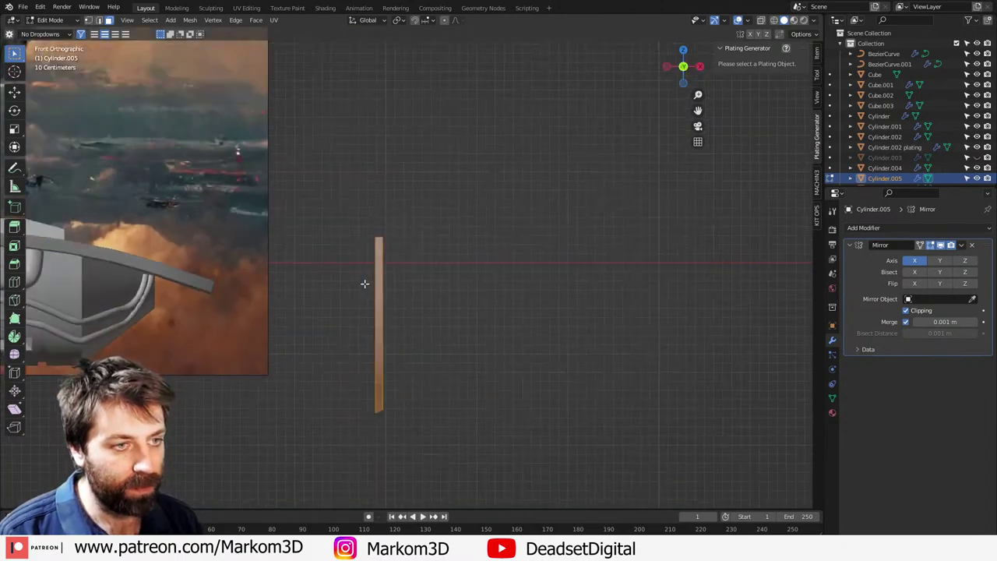
pyautogui.keyDown('shift'); pyautogui.moveTo(381, 299); pyautogui.dragTo(578, 299, button='middle'); pyautogui.keyUp('shift')
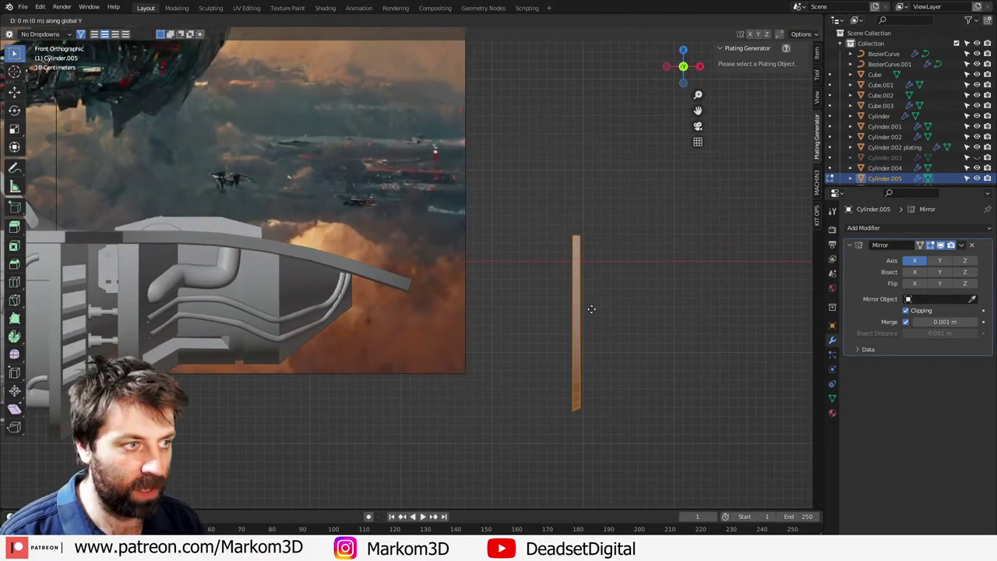
pyautogui.press('x')
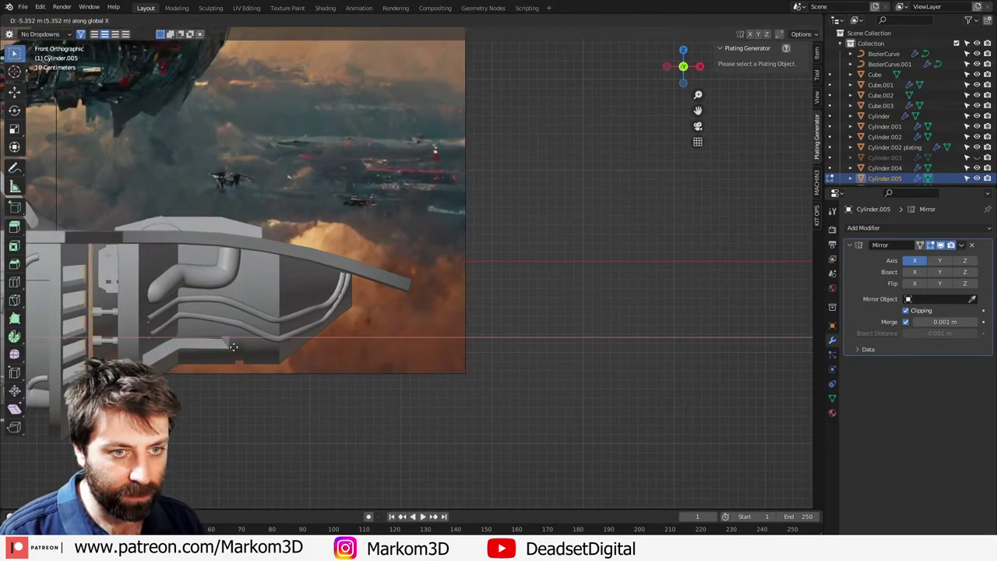
pyautogui.click(244, 350)
pyautogui.moveTo(245, 351); pyautogui.dragTo(394, 209, button='middle')
pyautogui.press('Tab')
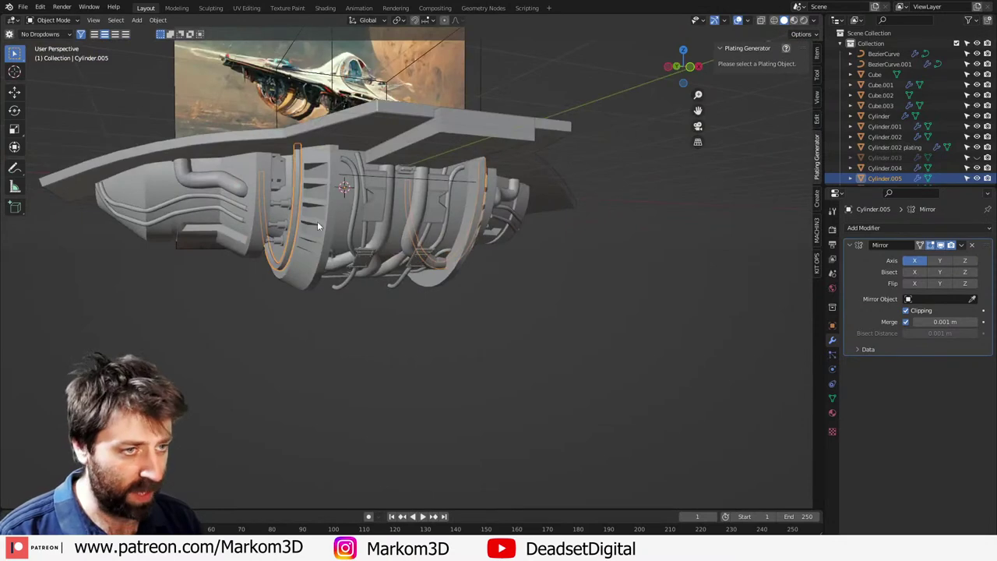
# Step: Inset and extrude several rectangular faces on the hull's middle section beneath the pipes
pyautogui.click(393, 238)
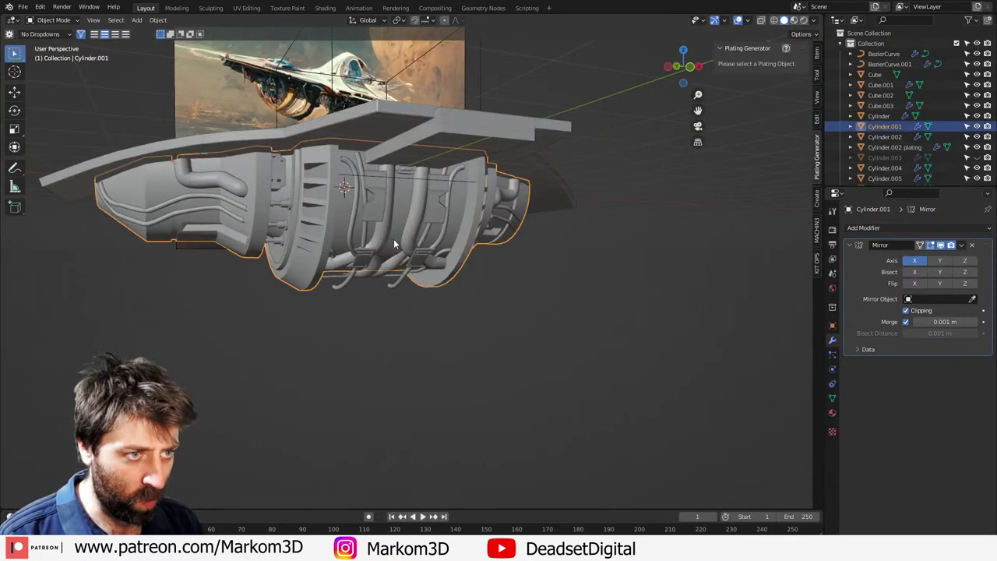
pyautogui.press('Tab')
pyautogui.scroll(4, 395, 238)
pyautogui.moveTo(435, 212); pyautogui.dragTo(401, 266, button='middle')
pyautogui.click(391, 245)
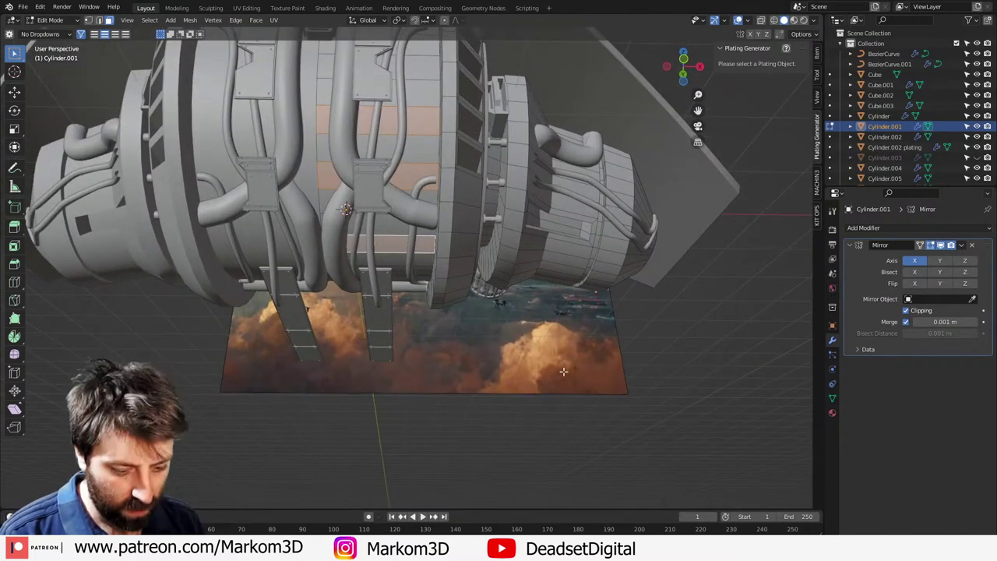
pyautogui.press('i')
pyautogui.click(525, 343)
pyautogui.press('e')
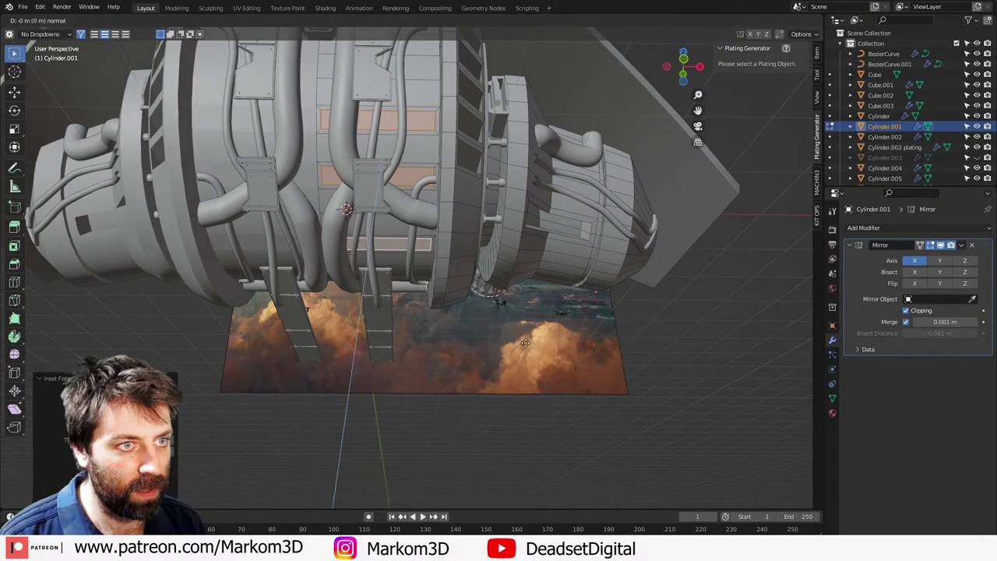
pyautogui.click(526, 305)
pyautogui.press('Tab')
# Step: Duplicate the loop of faces around the hull's end section in place, separate it into its own object and select it
pyautogui.scroll(-3, 499, 389)
pyautogui.click(489, 418)
pyautogui.moveTo(489, 418); pyautogui.dragTo(572, 298, button='middle')
pyautogui.press('Tab')
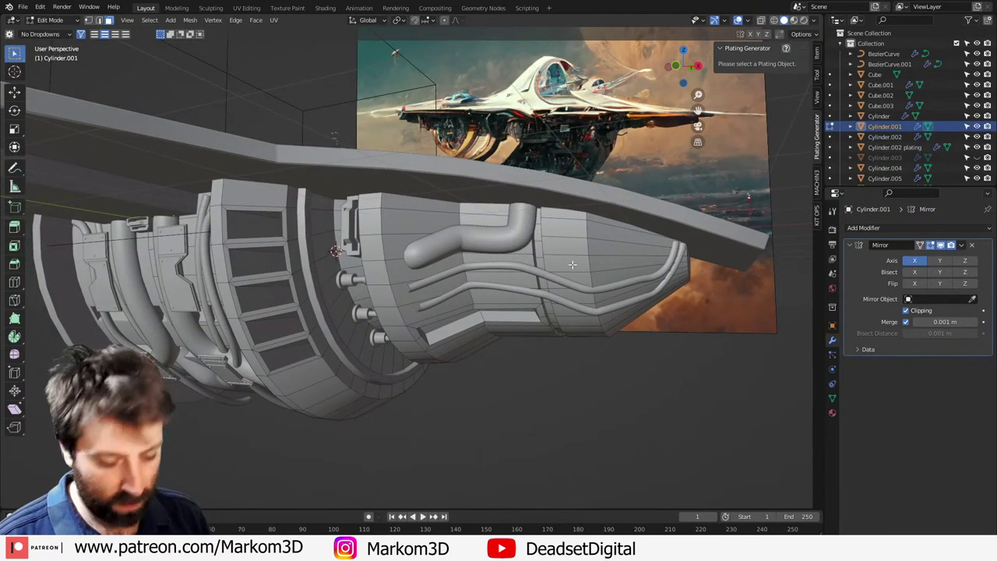
pyautogui.press('super')
pyautogui.rightClick(619, 326)
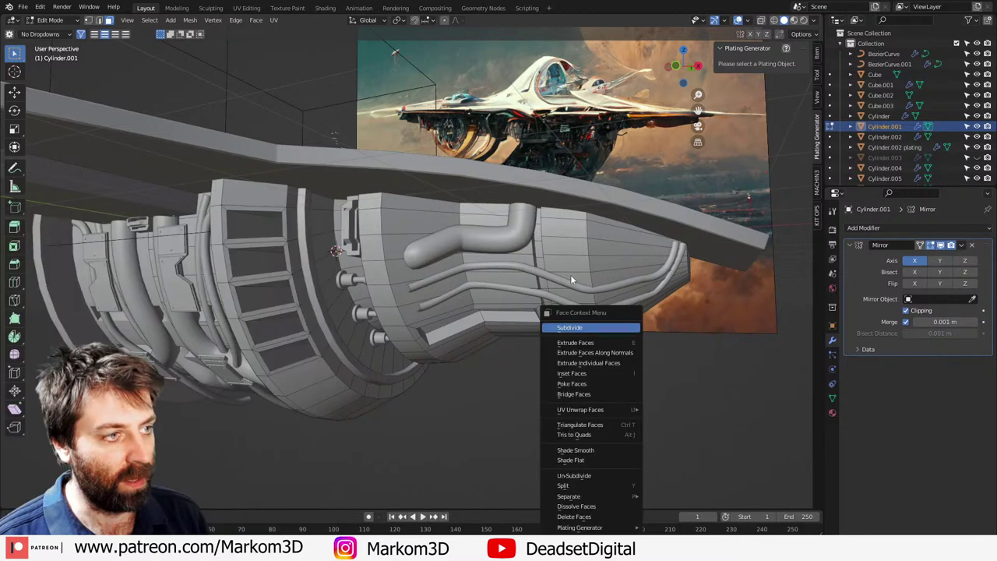
pyautogui.keyDown('alt'); pyautogui.click(564, 254); pyautogui.keyUp('alt')
pyautogui.hotkey('shift', 'd')
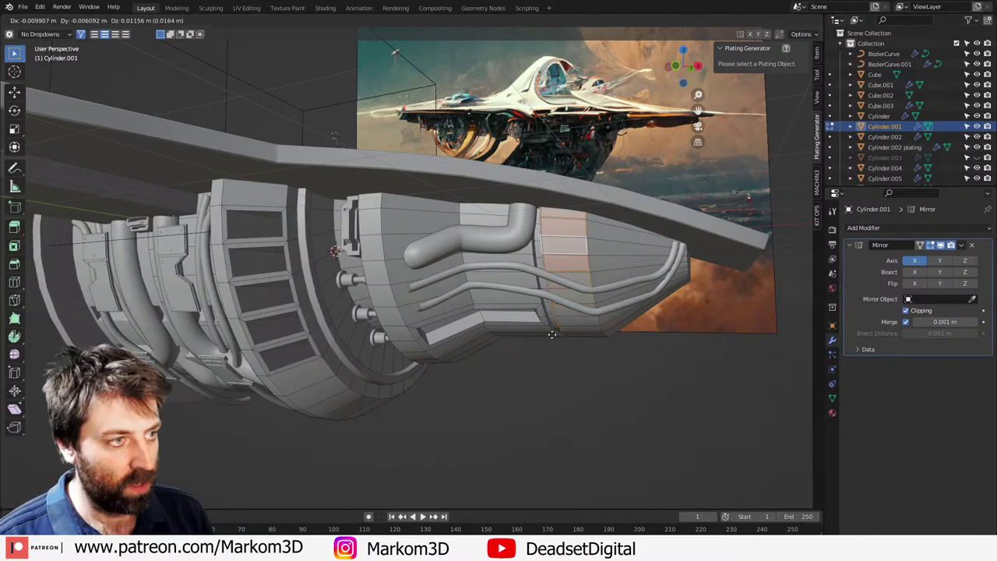
pyautogui.rightClick(547, 329)
pyautogui.press('p')
pyautogui.click(547, 329)
pyautogui.press('Tab')
pyautogui.click(574, 270)
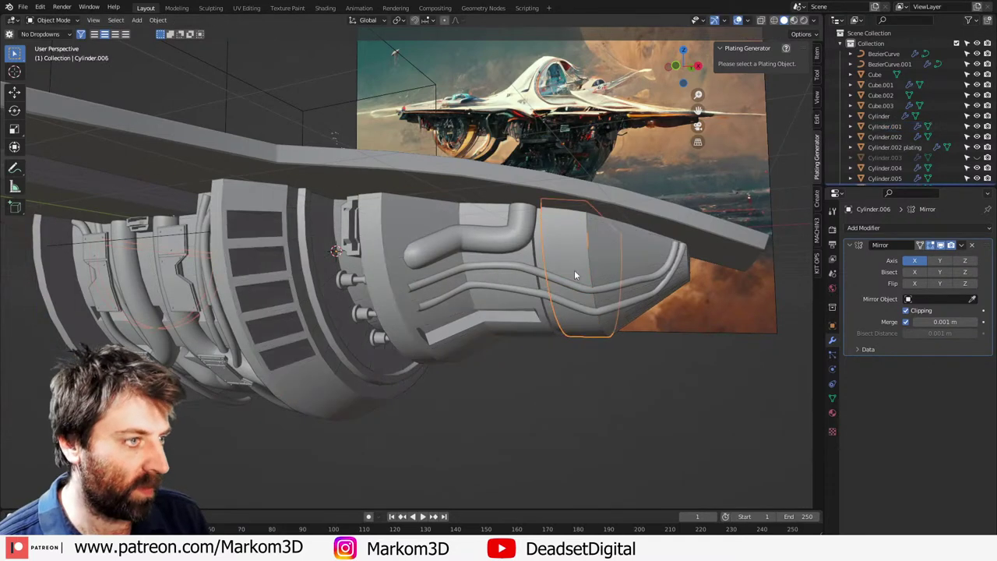
# Step: Edge-slide both border loops of the separated band toward each other to make the band narrower
pyautogui.press('Tab')
pyautogui.press('a')
pyautogui.press('2')
pyautogui.hotkey('alt', 'a')
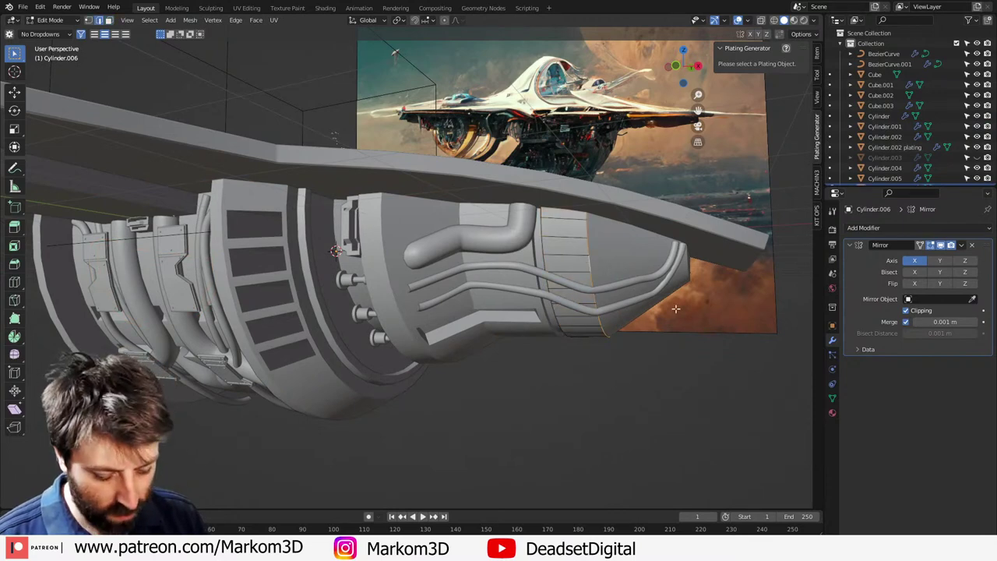
pyautogui.press('g')
pyautogui.press('g')
pyautogui.click(593, 310)
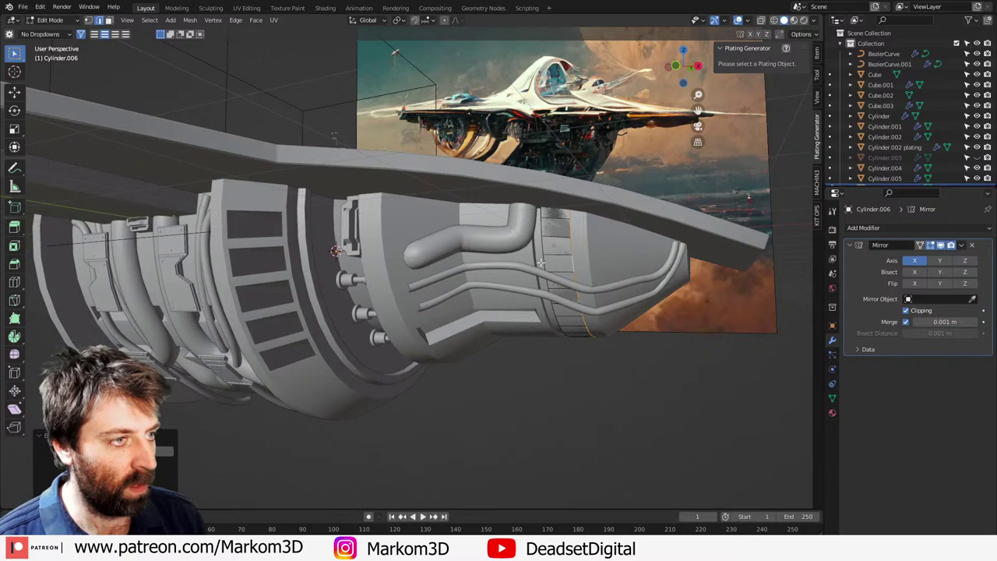
pyautogui.press('g')
pyautogui.press('g')
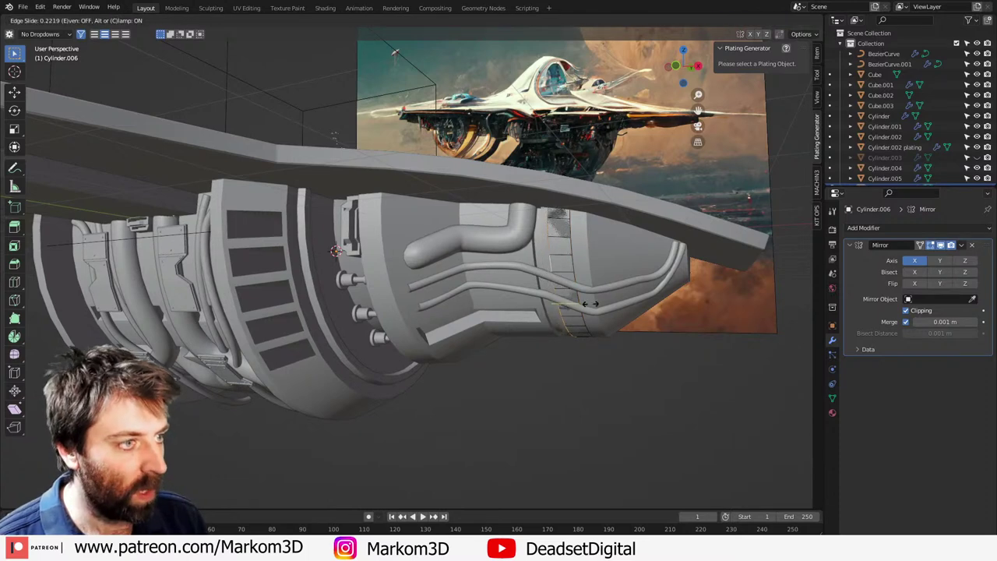
pyautogui.click(591, 304)
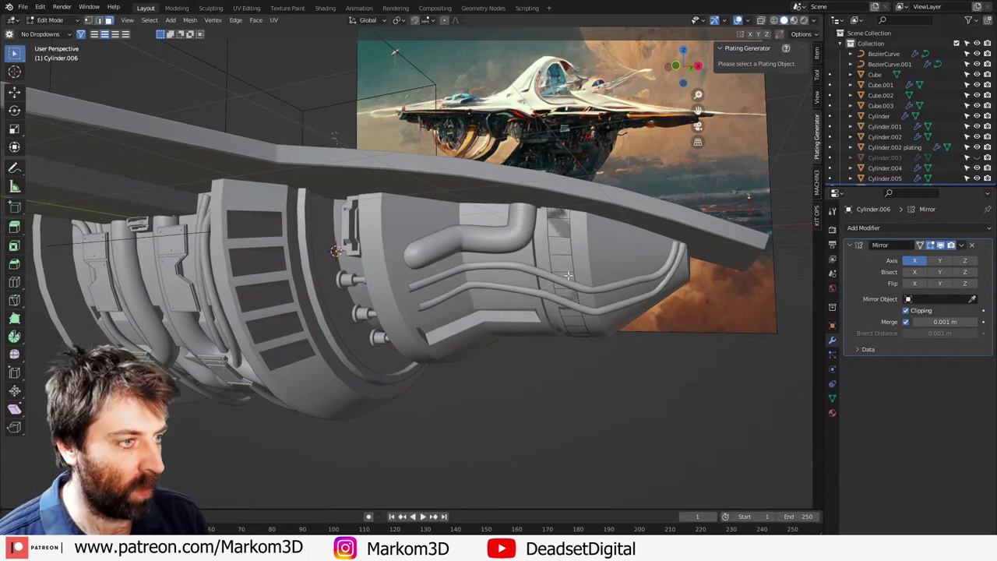
# Step: Split the band into two thin strips by bevelling a centred loop cut to 0.054 m and deleting the middle faces
pyautogui.press('a')
pyautogui.scroll(2, 589, 326)
pyautogui.hotkey('ctrl', 'r')
pyautogui.click(652, 278)
pyautogui.rightClick(653, 277)
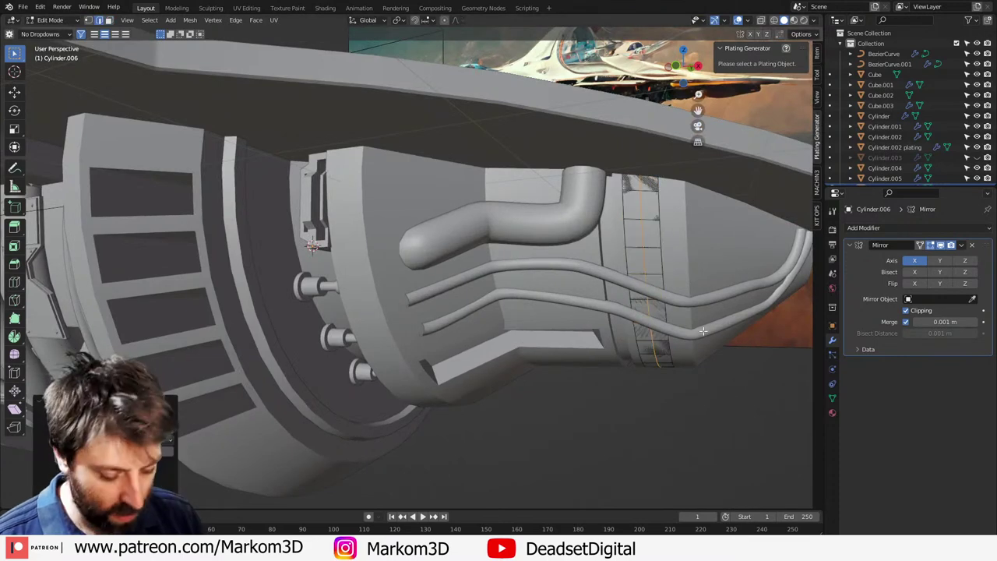
pyautogui.hotkey('ctrl', 'b')
pyautogui.click(766, 351)
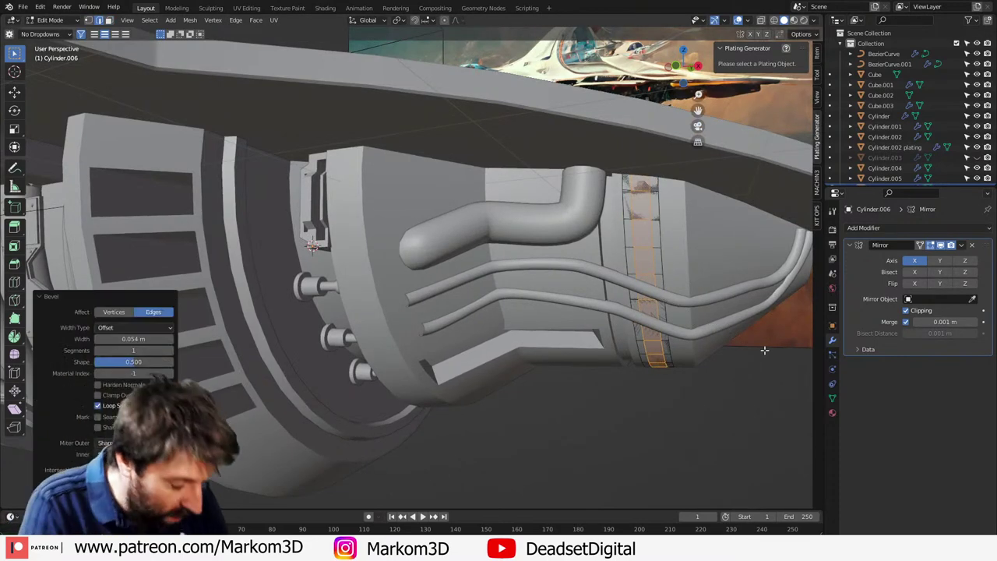
pyautogui.rightClick(764, 350)
pyautogui.click(763, 349)
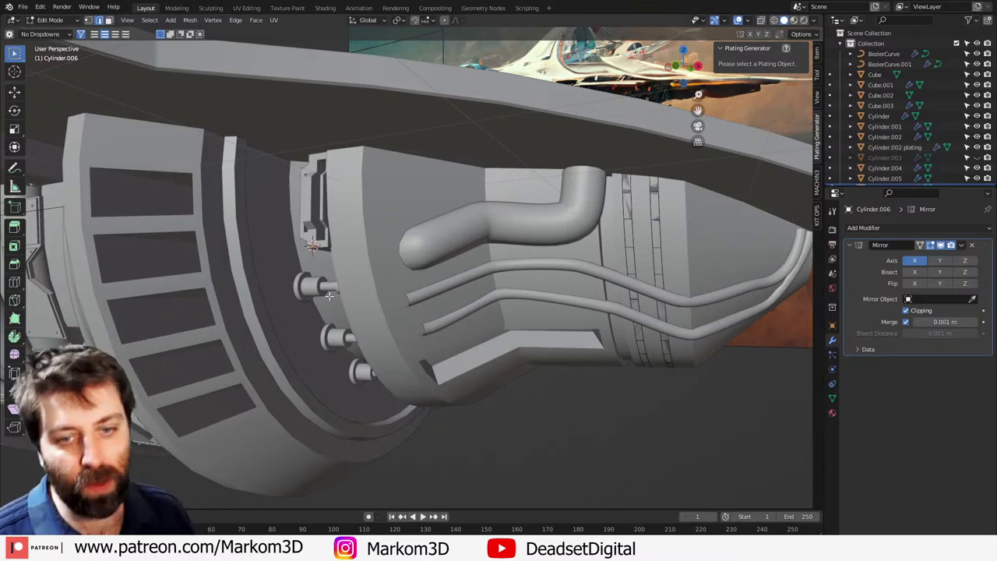
# Step: Move the upper hull plate away from the ship and clear its location to bring it back
pyautogui.scroll(-4, 333, 302)
pyautogui.moveTo(332, 301); pyautogui.dragTo(459, 356, button='middle')
pyautogui.scroll(-4, 448, 360)
pyautogui.press('Tab')
pyautogui.click(447, 366)
pyautogui.press('g')
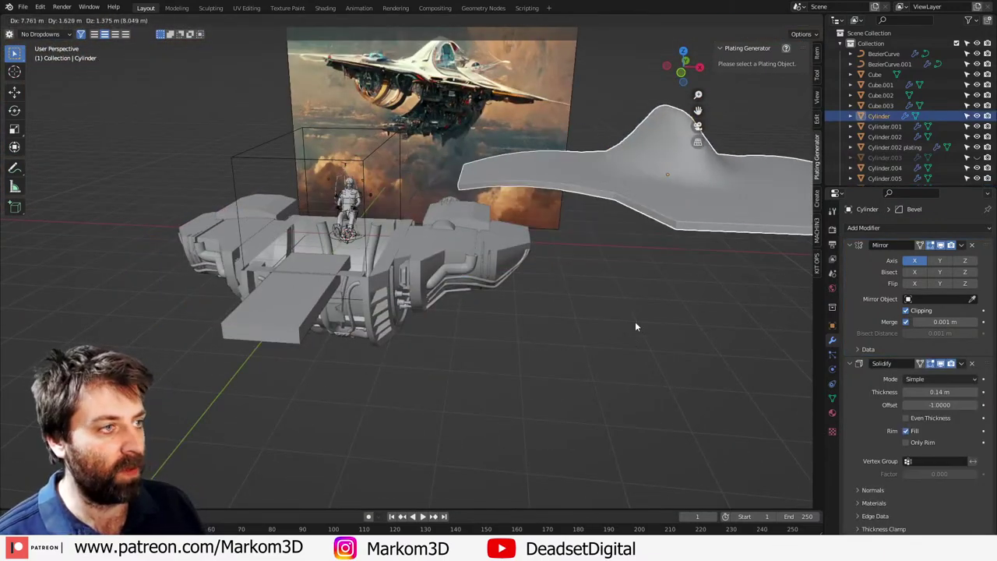
pyautogui.click(635, 324)
pyautogui.keyDown('shift'); pyautogui.moveTo(635, 324); pyautogui.dragTo(487, 390, button='middle'); pyautogui.keyUp('shift')
pyautogui.moveTo(631, 329); pyautogui.dragTo(652, 277, button='middle')
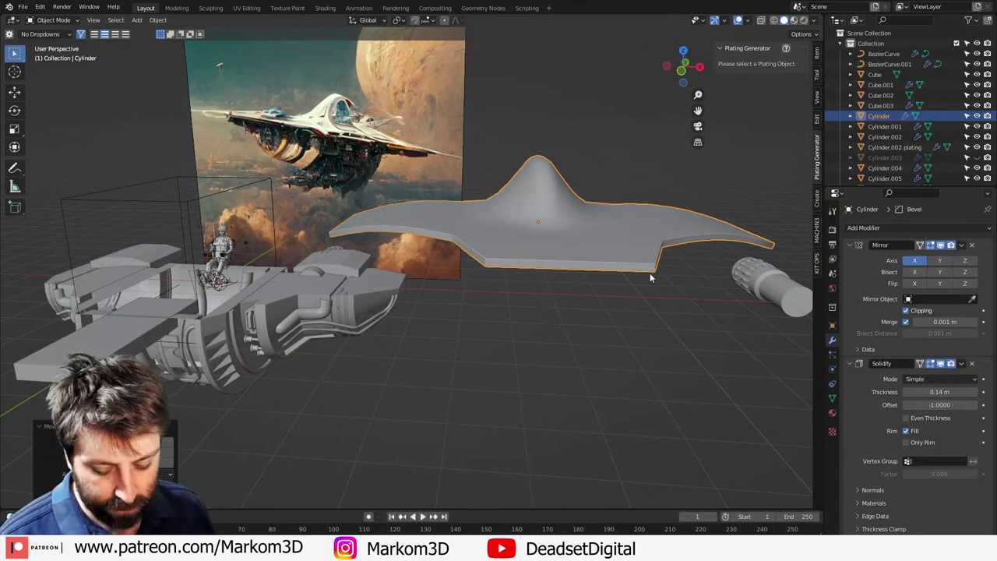
pyautogui.hotkey('alt', 'g')
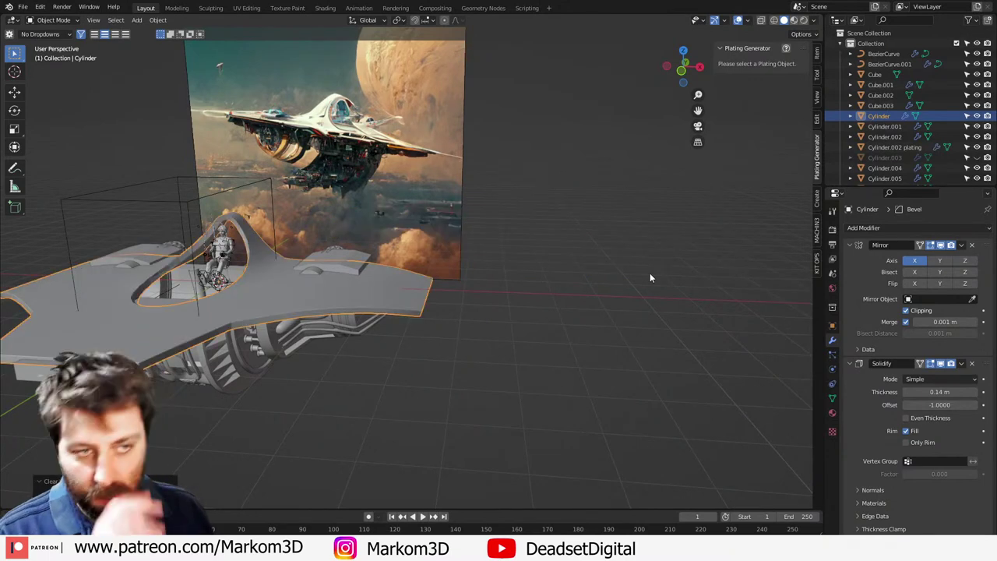
# Step: Apply the location and rotation of the mirrored cylindrical pod beneath the raised panels on the wings
pyautogui.moveTo(254, 313); pyautogui.dragTo(449, 341, button='middle')
pyautogui.click(323, 256)
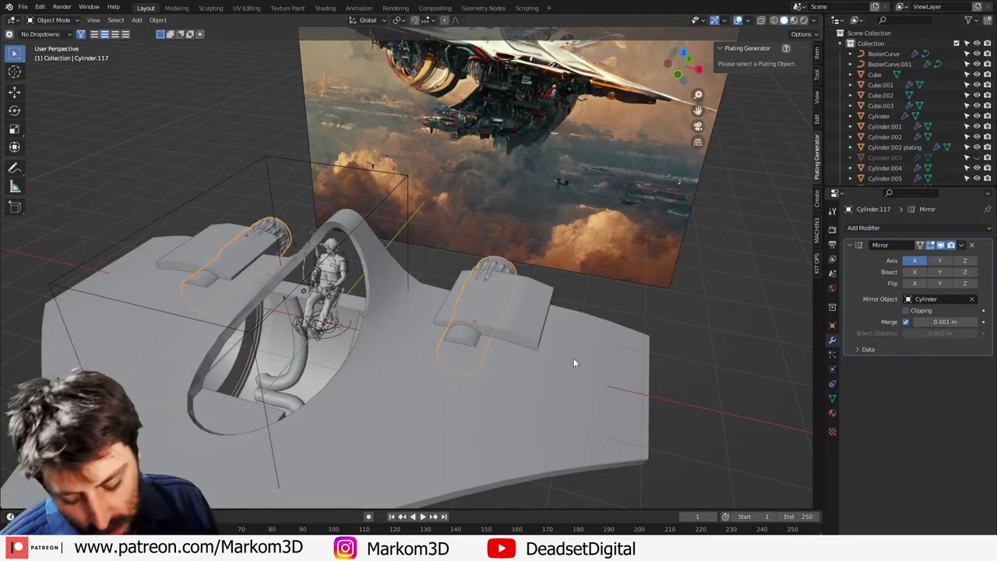
pyautogui.hotkey('ctrl', 'a')
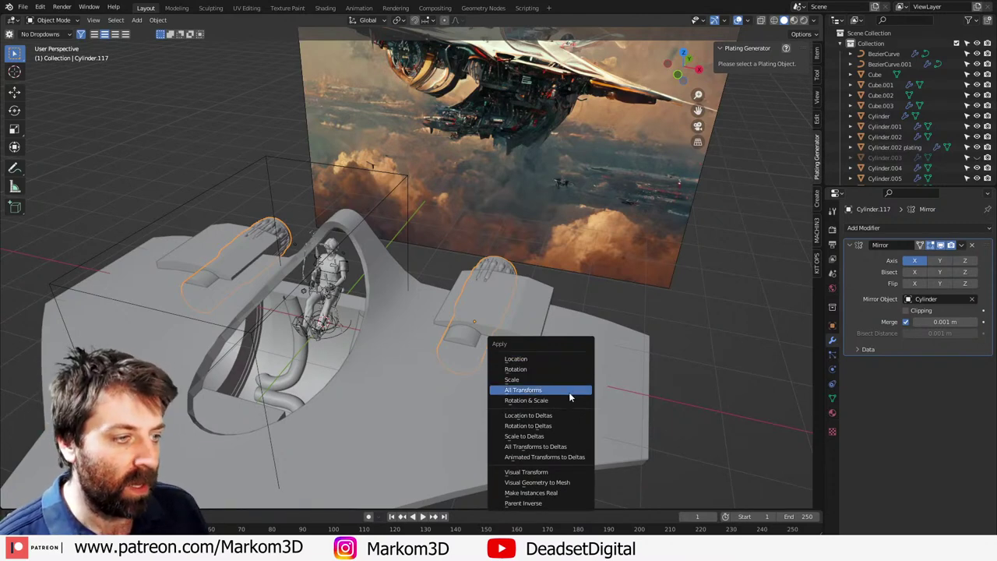
pyautogui.click(561, 359)
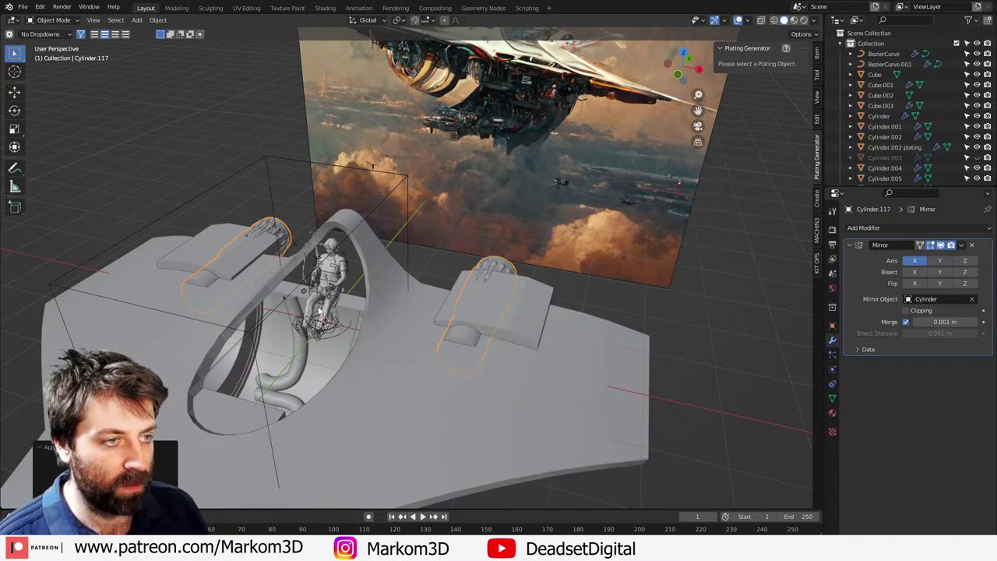
pyautogui.click(815, 53)
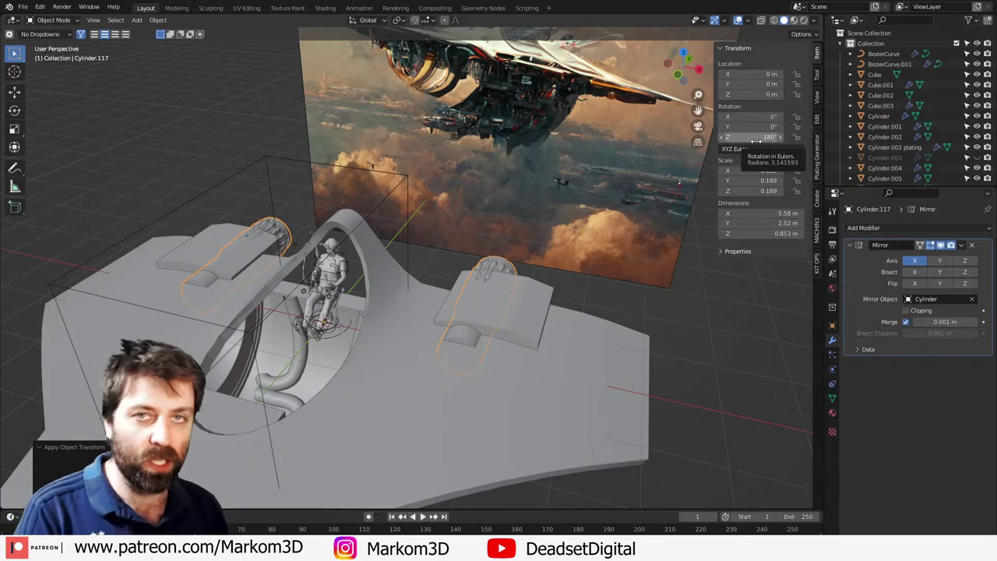
pyautogui.hotkey('ctrl', 'a')
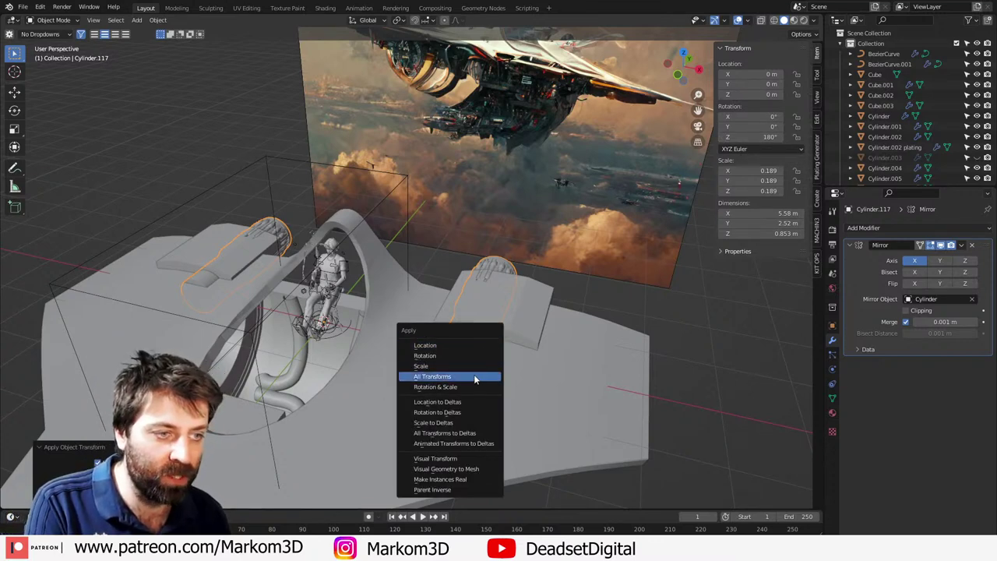
pyautogui.click(477, 358)
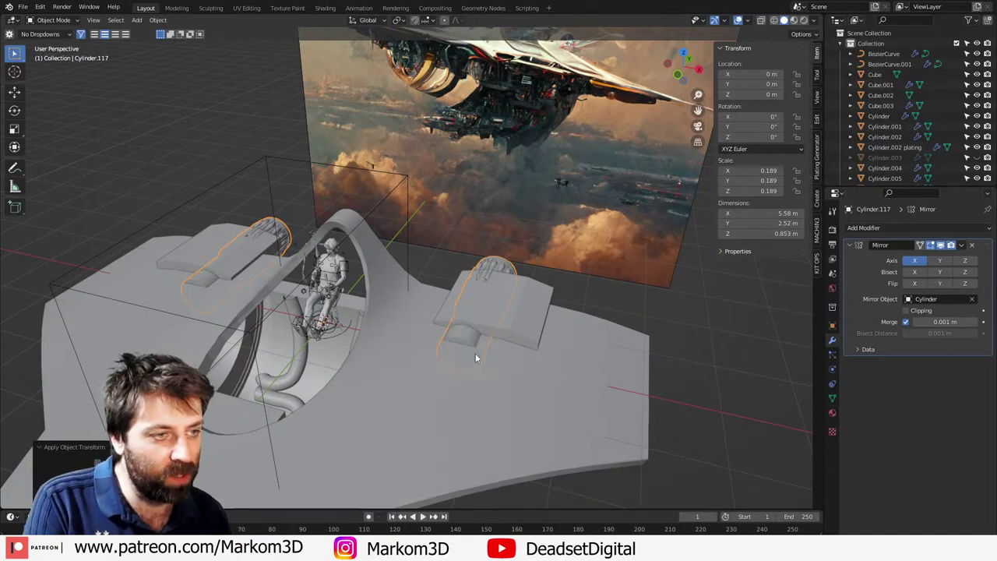
# Step: Select every part of the ship while leaving out the seated pilot
pyautogui.scroll(-3, 469, 371)
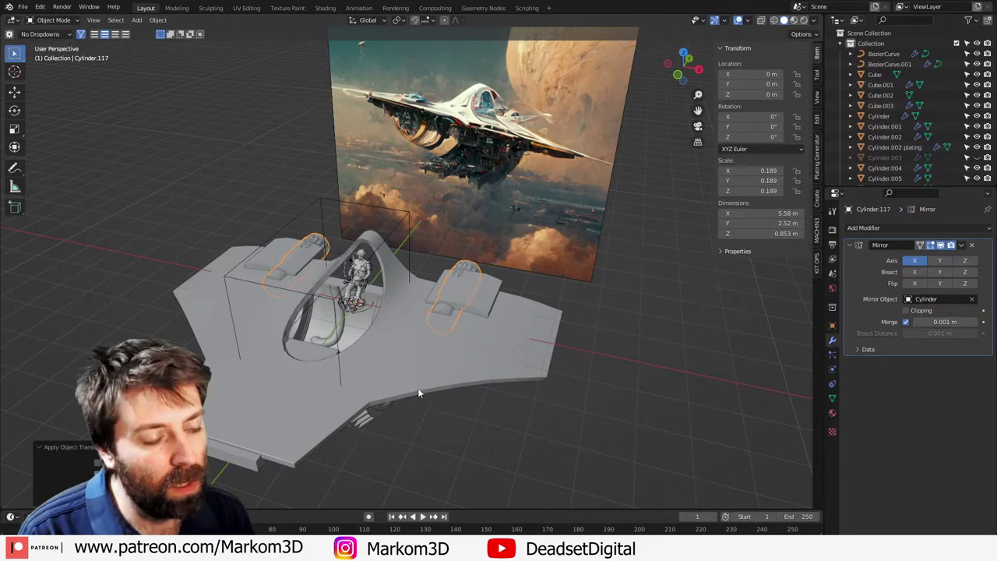
pyautogui.moveTo(422, 390); pyautogui.dragTo(434, 359, button='middle')
pyautogui.moveTo(366, 355); pyautogui.dragTo(369, 379, button='middle')
pyautogui.click(369, 381)
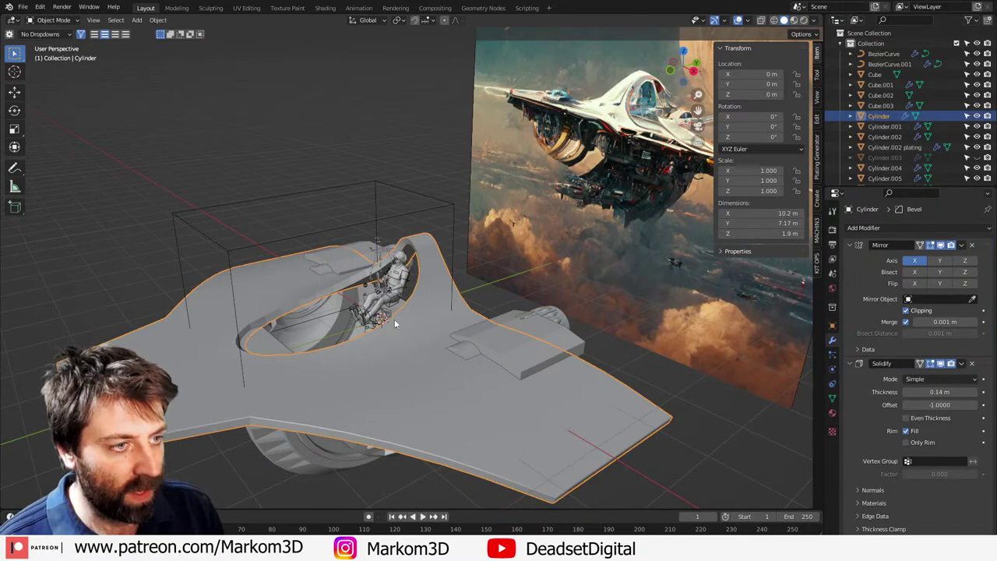
pyautogui.moveTo(378, 360); pyautogui.dragTo(375, 391, button='middle')
pyautogui.press('a')
pyautogui.press('Home')
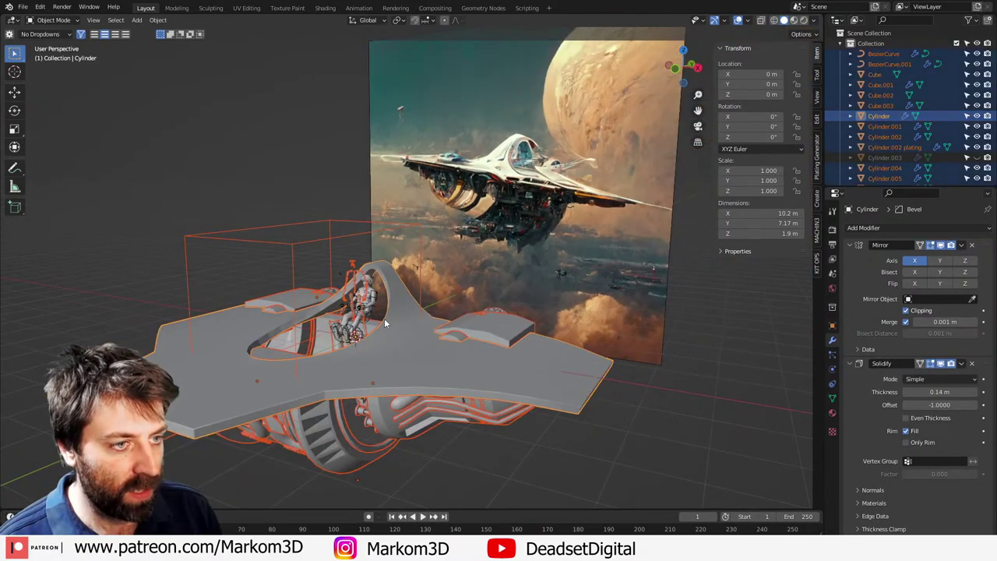
pyautogui.click(356, 277)
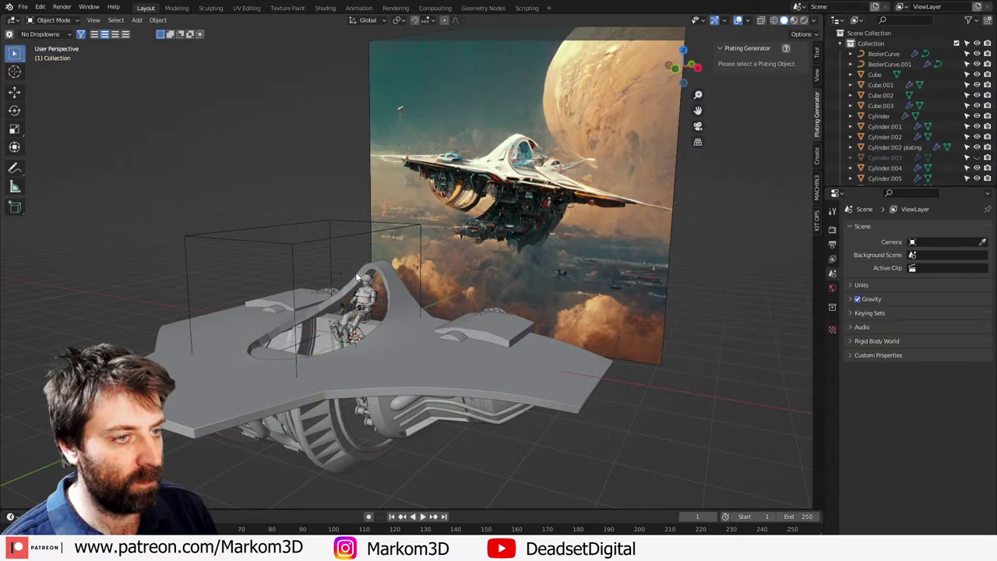
pyautogui.press('a')
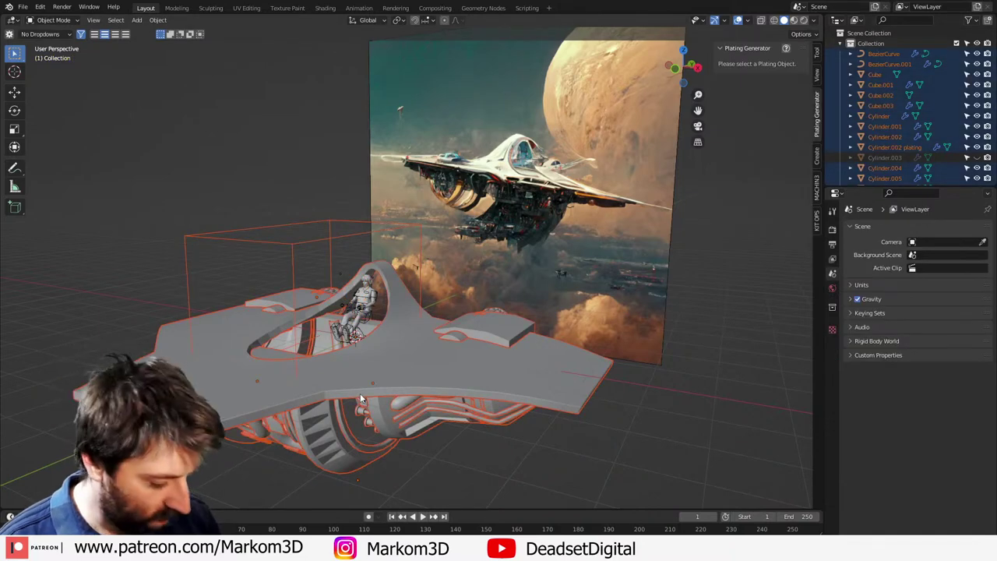
# Step: Scale the selected ship parts down around the pilot in right side view until the hull is about 6.3 m wide, repositioning them to fit
pyautogui.press('KP_3')
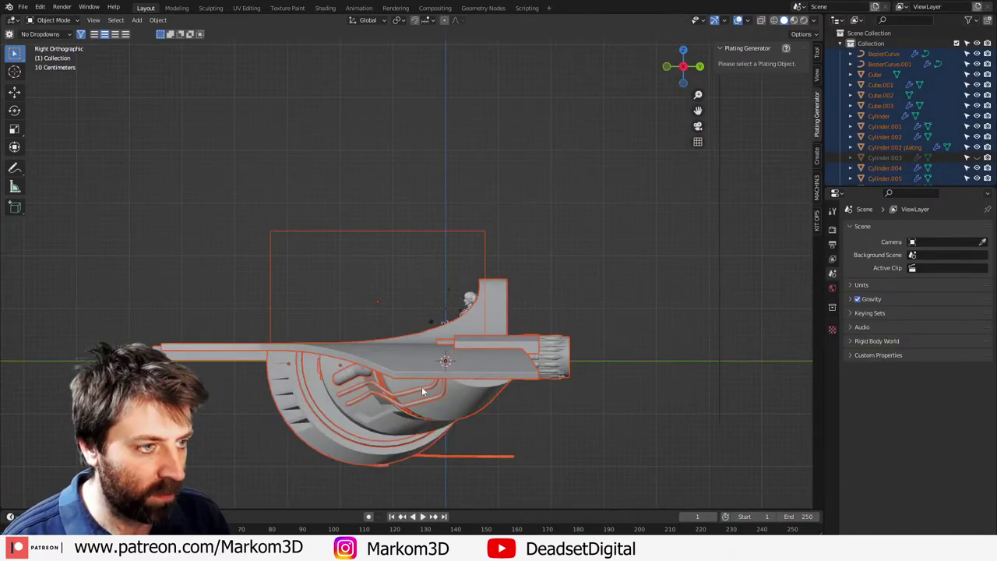
pyautogui.press('g')
pyautogui.click(445, 379)
pyautogui.press('s')
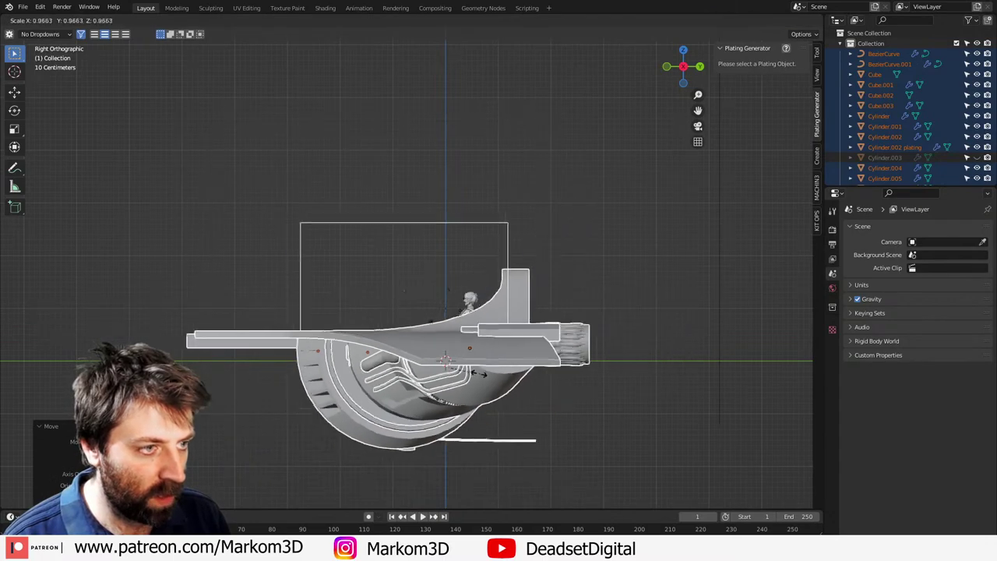
pyautogui.click(473, 368)
pyautogui.press('g')
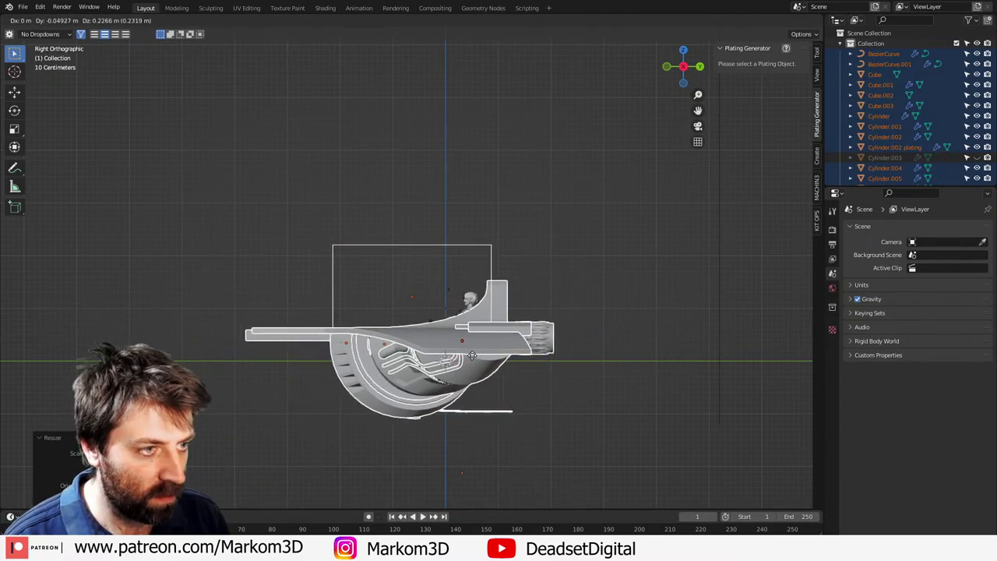
pyautogui.click(472, 355)
pyautogui.press('s')
pyautogui.click(522, 353)
pyautogui.press('g')
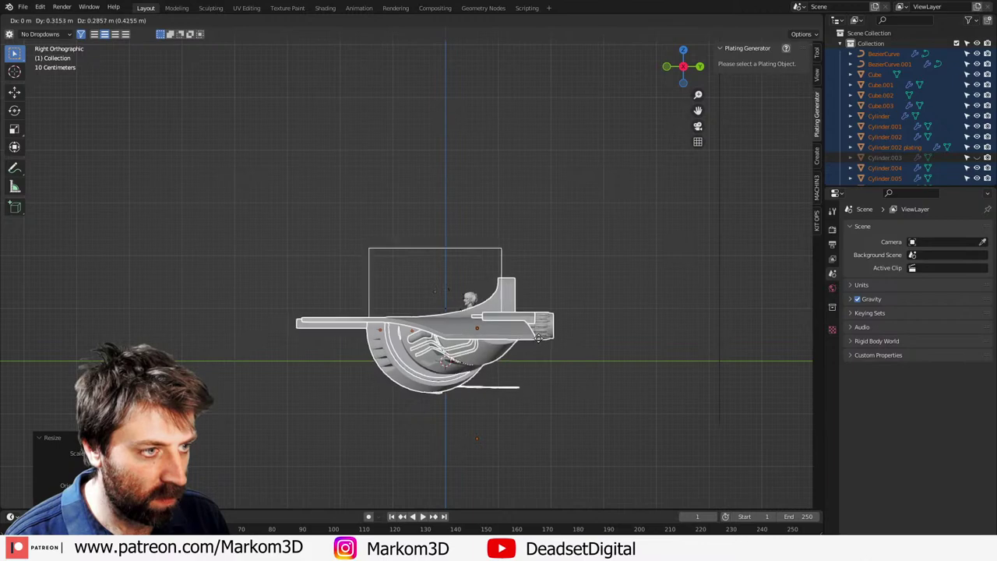
pyautogui.click(539, 337)
pyautogui.moveTo(539, 337); pyautogui.dragTo(640, 355, button='middle')
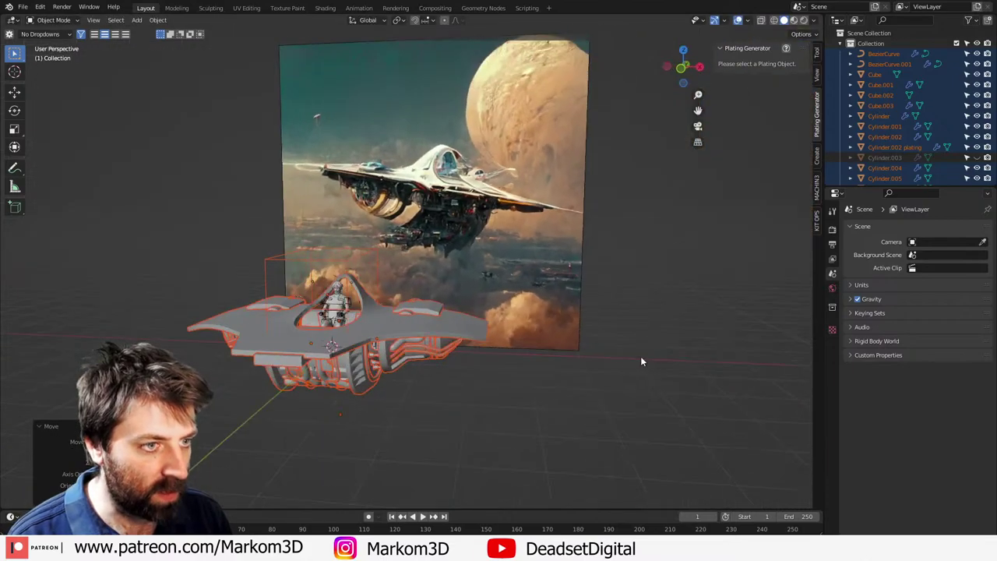
# Step: Apply the scale to all selected ship parts and select the hull plate to check its transform values
pyautogui.moveTo(471, 372); pyautogui.dragTo(422, 340, button='middle')
pyautogui.click(485, 384)
pyautogui.press('a')
pyautogui.hotkey('ctrl', 'a')
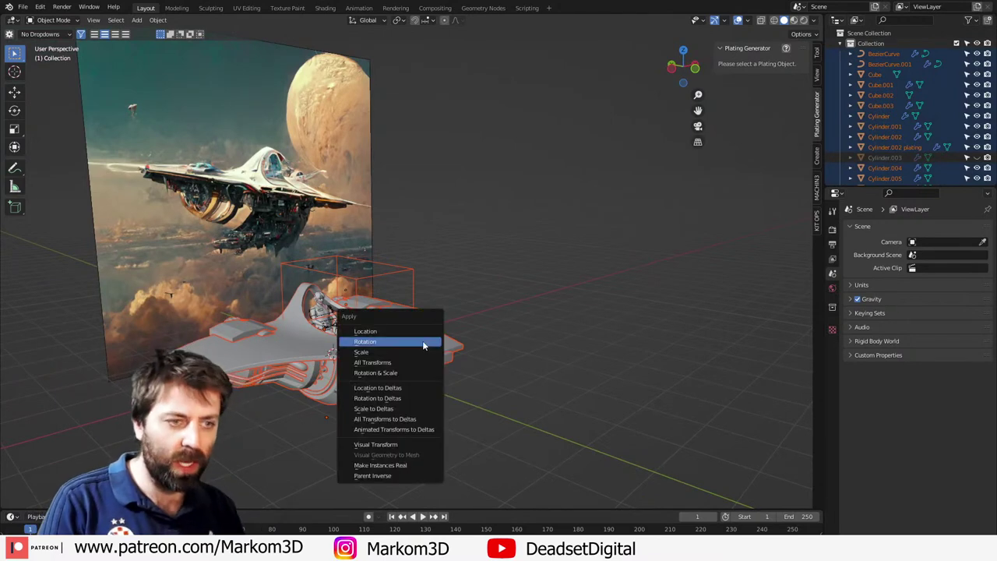
pyautogui.click(415, 350)
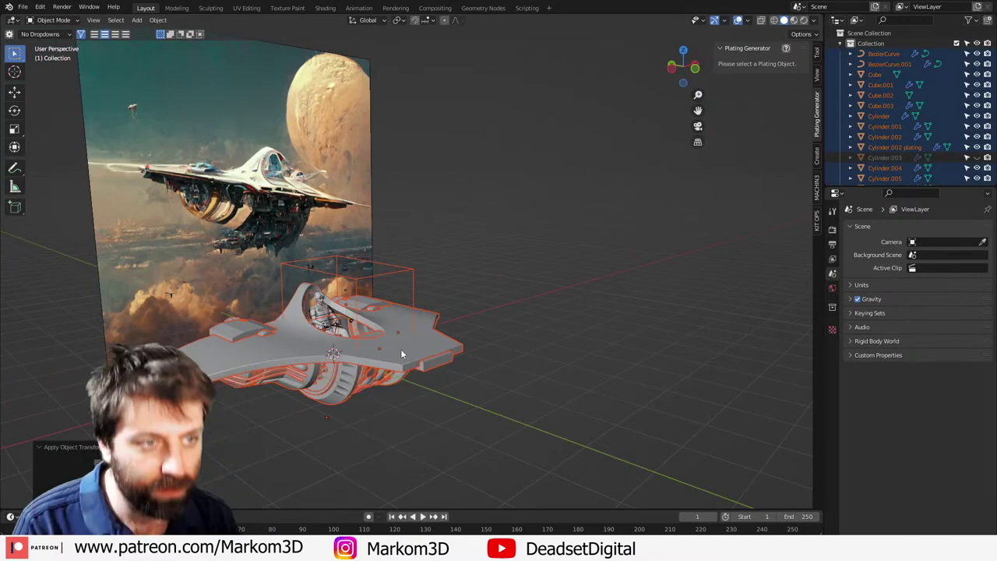
pyautogui.moveTo(402, 354); pyautogui.dragTo(348, 361, button='middle')
pyautogui.click(420, 341)
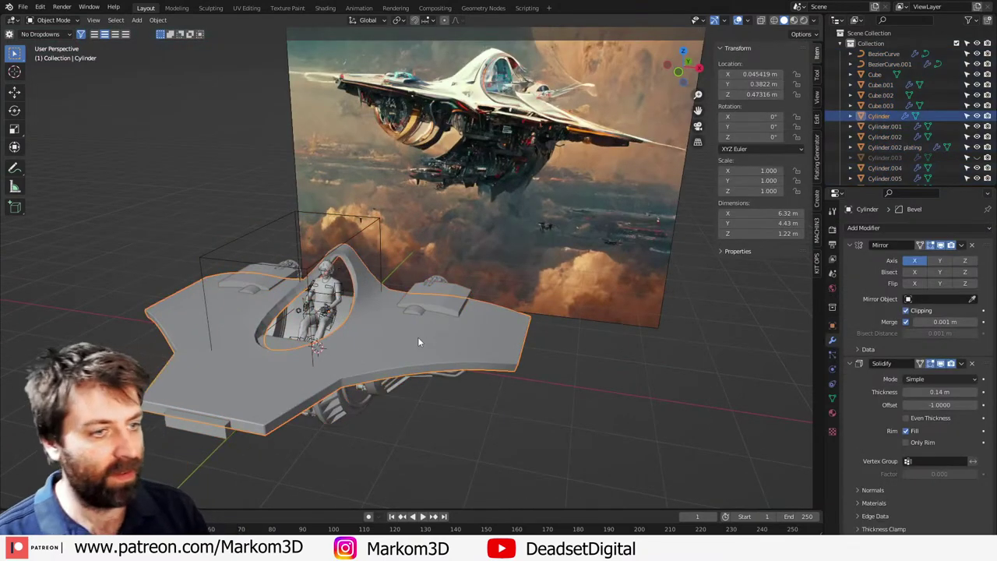
# Step: Add a centred loop cut along the block under the hull's front and bevel it into a central strip
pyautogui.moveTo(234, 412); pyautogui.dragTo(282, 370, button='middle')
pyautogui.click(240, 360)
pyautogui.press('Tab')
pyautogui.moveTo(243, 401); pyautogui.dragTo(268, 335, button='middle')
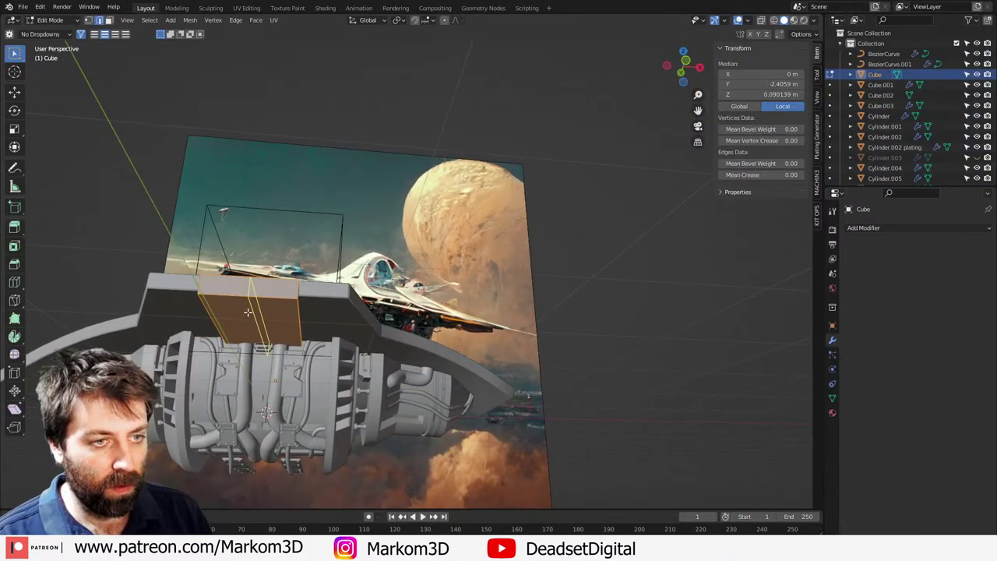
pyautogui.click(253, 314)
pyautogui.hotkey('ctrl', 'b')
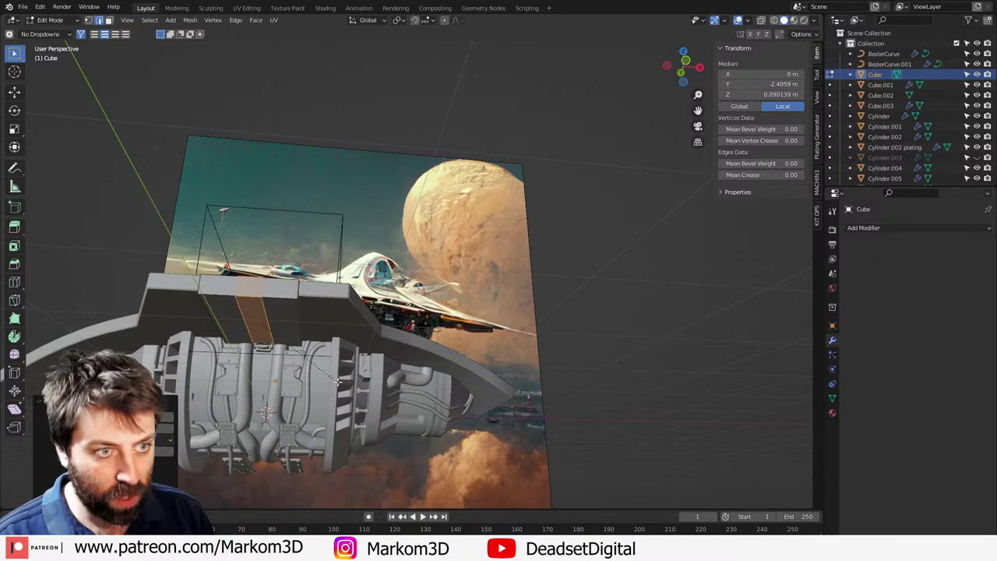
pyautogui.click(330, 386)
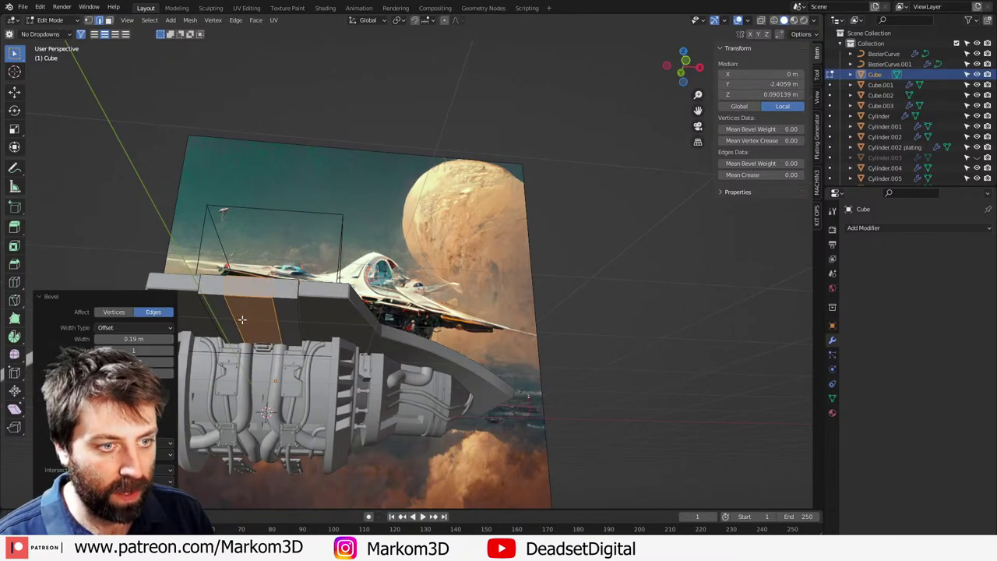
pyautogui.hotkey('ctrl', 'z')
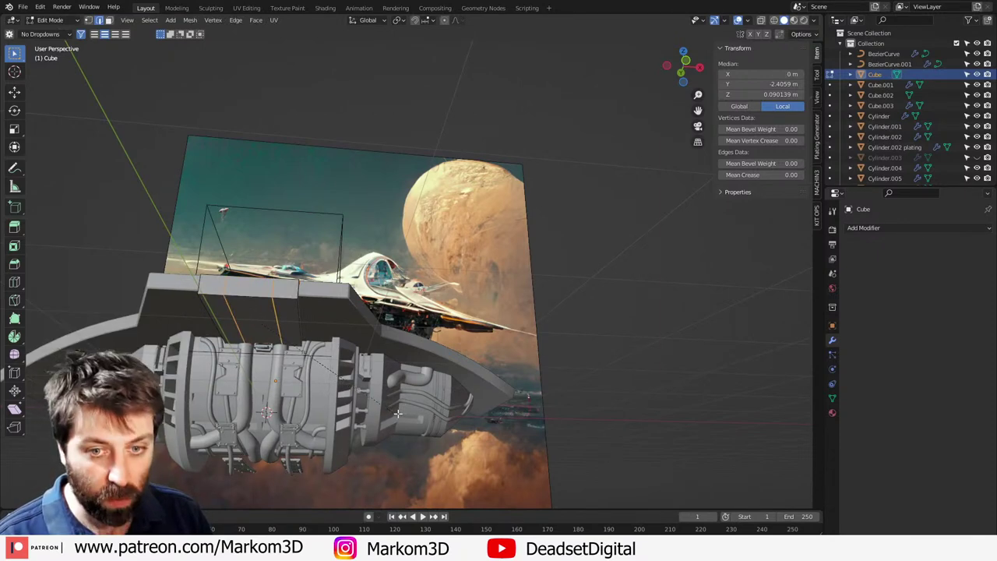
pyautogui.click(405, 418)
# Step: Lower the bottom face of the block's central strip along Z and pull its front face forward along Y
pyautogui.press('3')
pyautogui.click(258, 326)
pyautogui.press('g')
pyautogui.press('z')
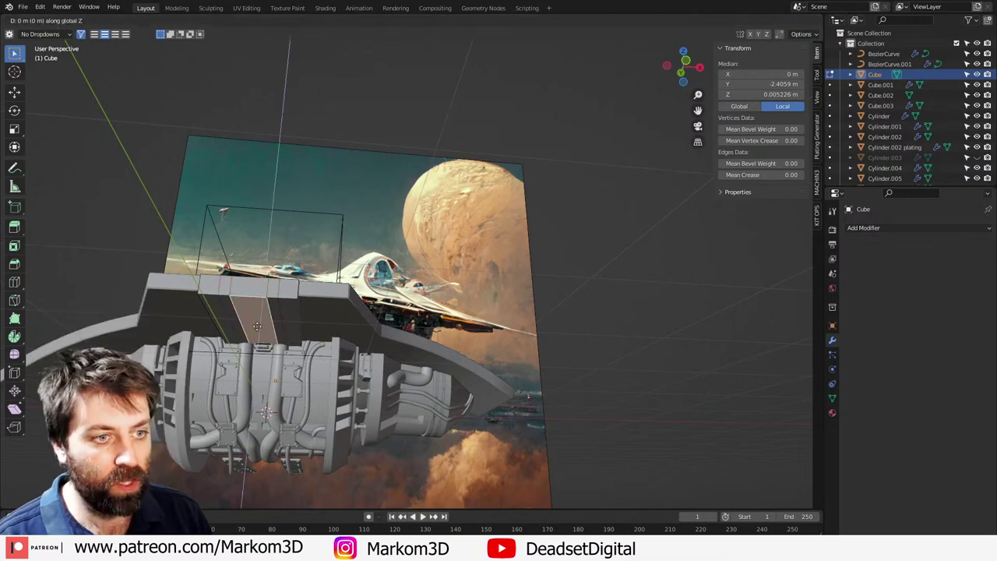
pyautogui.click(257, 326)
pyautogui.moveTo(257, 325); pyautogui.dragTo(276, 333, button='middle')
pyautogui.press('g')
pyautogui.press('y')
pyautogui.click(245, 446)
pyautogui.press('Tab')
pyautogui.press('Tab')
pyautogui.scroll(2, 277, 333)
pyautogui.press('Tab')
# Step: Lower the small recessed bracket between the two large central pipes along Z to about 0.40 m
pyautogui.click(217, 350)
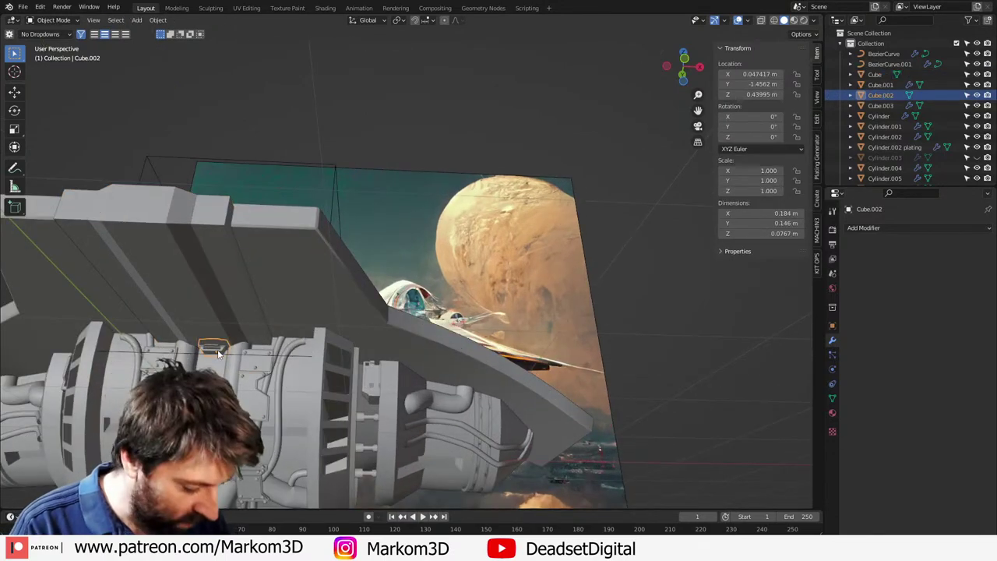
pyautogui.press('KP_3')
pyautogui.press('KP_1')
pyautogui.scroll(3, 334, 409)
pyautogui.keyDown('shift'); pyautogui.moveTo(334, 409); pyautogui.dragTo(418, 248, button='middle'); pyautogui.keyUp('shift')
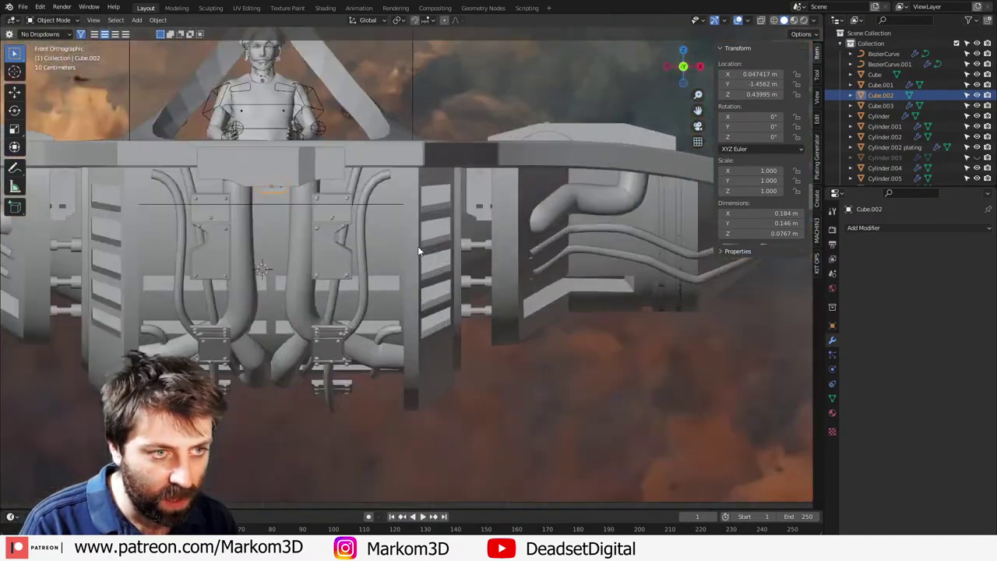
pyautogui.scroll(1, 410, 264)
pyautogui.press('g')
pyautogui.press('z')
pyautogui.click(411, 315)
pyautogui.press('z')
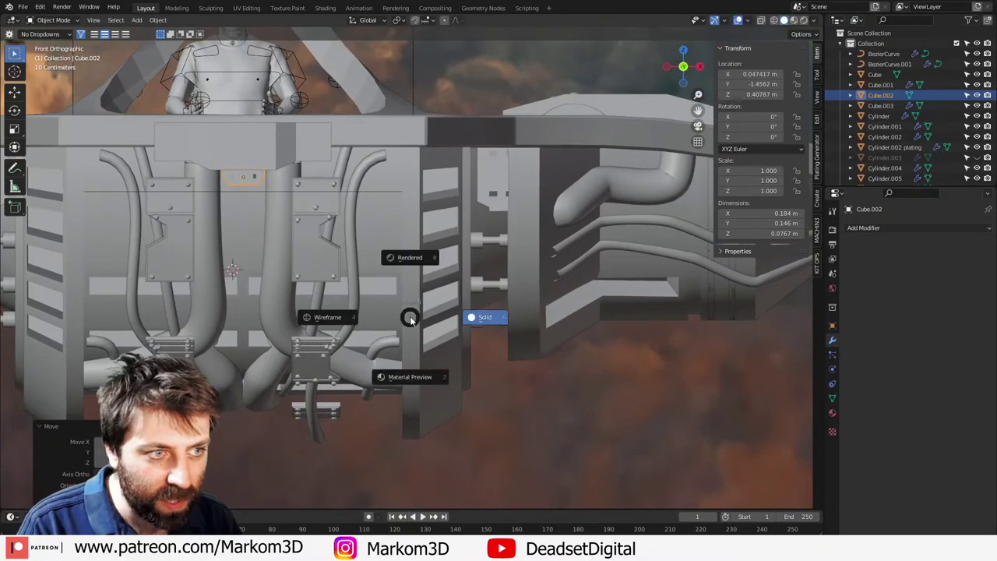
pyautogui.moveTo(411, 318); pyautogui.dragTo(363, 300, button='middle')
pyautogui.press('g')
pyautogui.press('z')
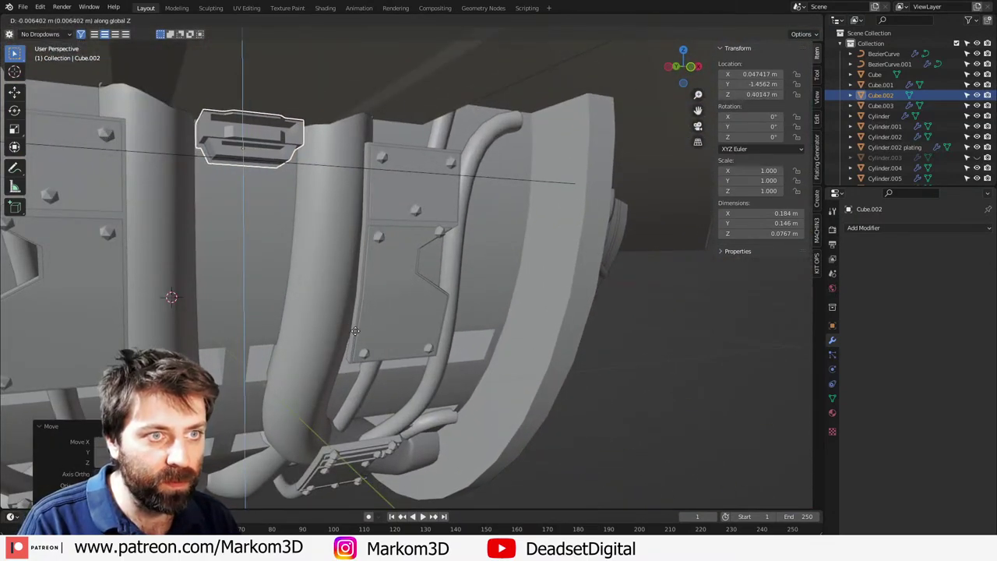
pyautogui.click(355, 332)
pyautogui.scroll(-4, 557, 401)
pyautogui.click(564, 407)
# Step: Open the front block for mesh editing and select the top face of its central strip
pyautogui.moveTo(564, 407); pyautogui.dragTo(257, 297, button='middle')
pyautogui.click(228, 290)
pyautogui.press('Tab')
pyautogui.press('Tab')
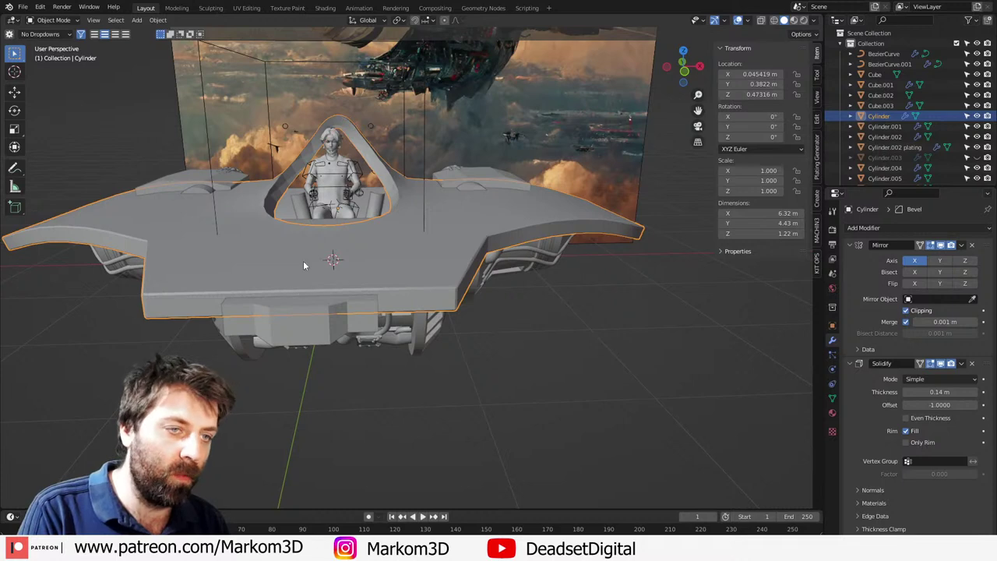
pyautogui.click(308, 342)
pyautogui.press('Tab')
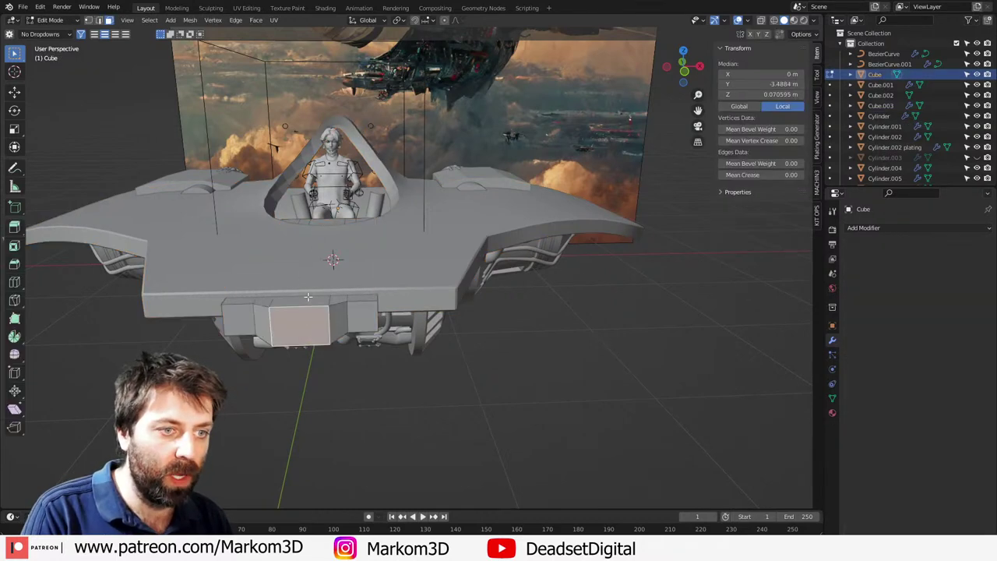
pyautogui.click(309, 298)
pyautogui.press('g')
pyautogui.press('z')
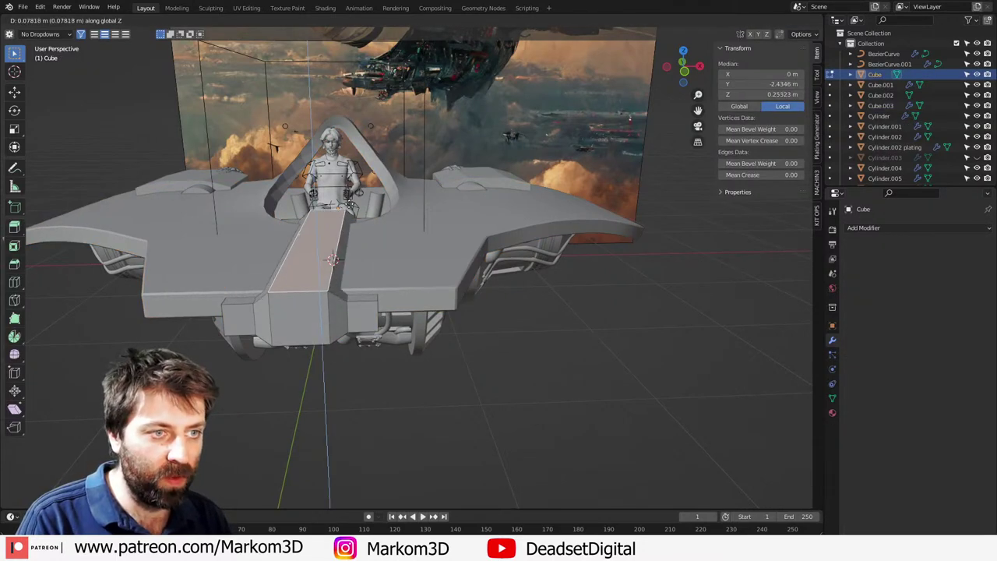
pyautogui.click(357, 316)
# Step: Duplicate the central strip's top face, raise the copy along Z to about 0.258 m above the hull and shrink it uniformly
pyautogui.hotkey('shift', 'd')
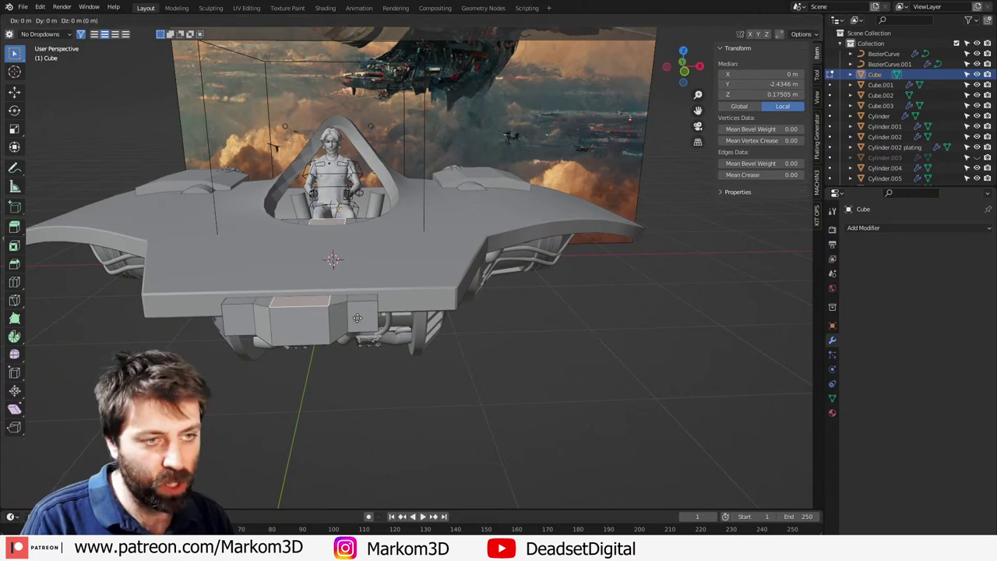
pyautogui.press('z')
pyautogui.click(356, 307)
pyautogui.moveTo(526, 204); pyautogui.dragTo(451, 227, button='middle')
pyautogui.press('s')
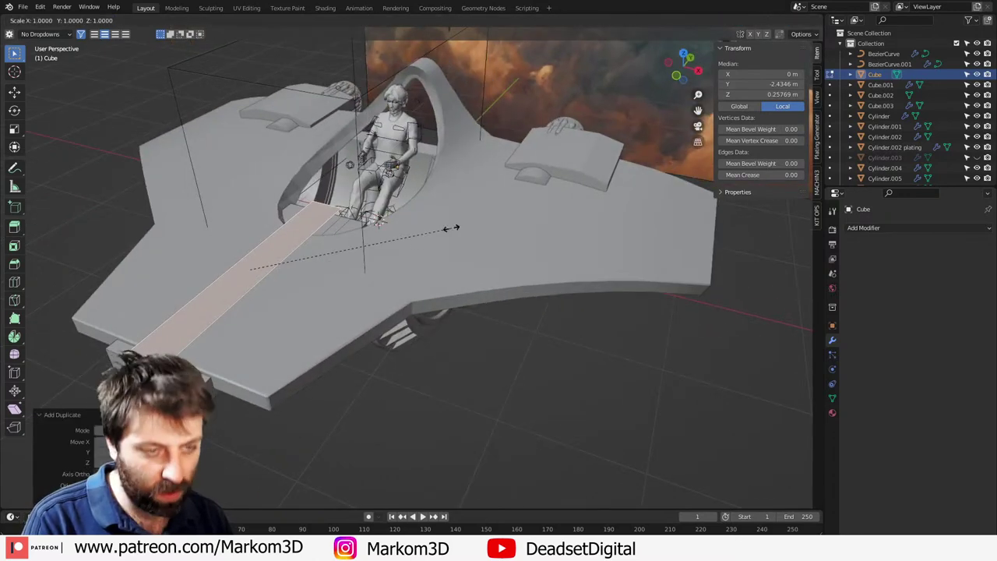
pyautogui.click(356, 262)
# Step: Move the duplicated face forward along Y to about -2.96 m and adjust its width along X
pyautogui.press('g')
pyautogui.press('y')
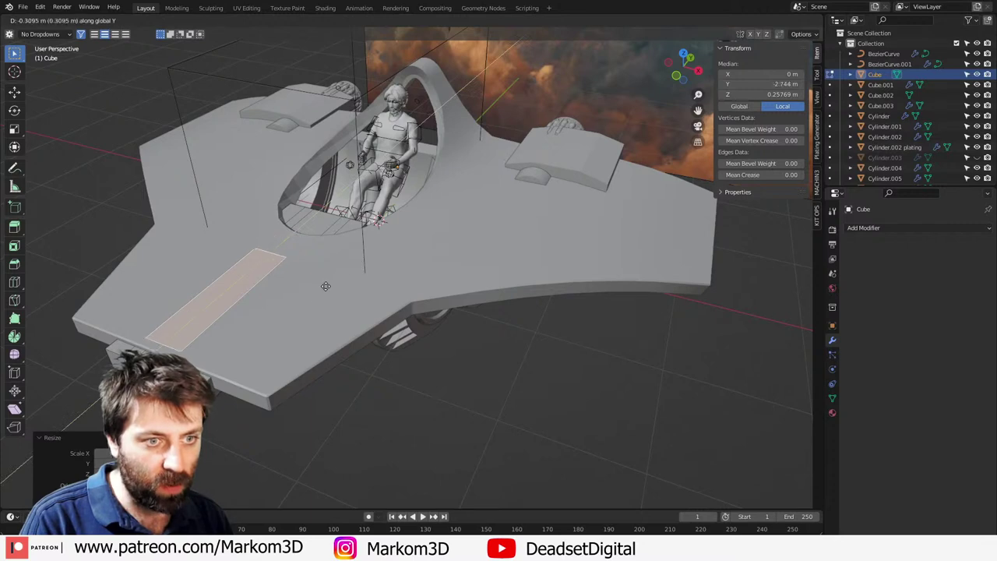
pyautogui.click(325, 286)
pyautogui.moveTo(459, 387); pyautogui.dragTo(520, 350, button='middle')
pyautogui.press('s')
pyautogui.press('x')
pyautogui.click(433, 335)
# Step: Extrude the duplicated face downward along Z to about 0.087 m to form a solid bar over the nose
pyautogui.moveTo(433, 335); pyautogui.dragTo(409, 323, button='middle')
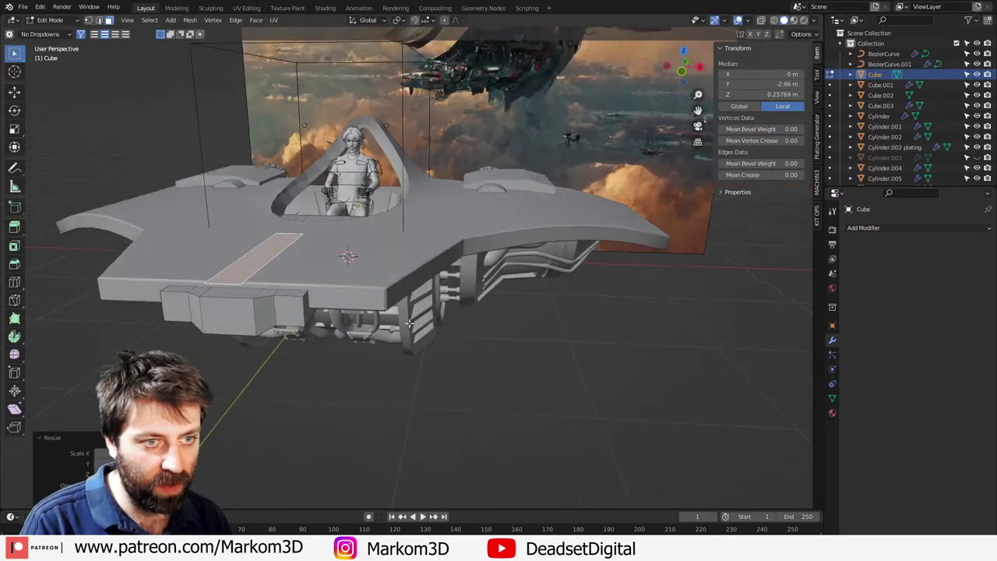
pyautogui.press('e')
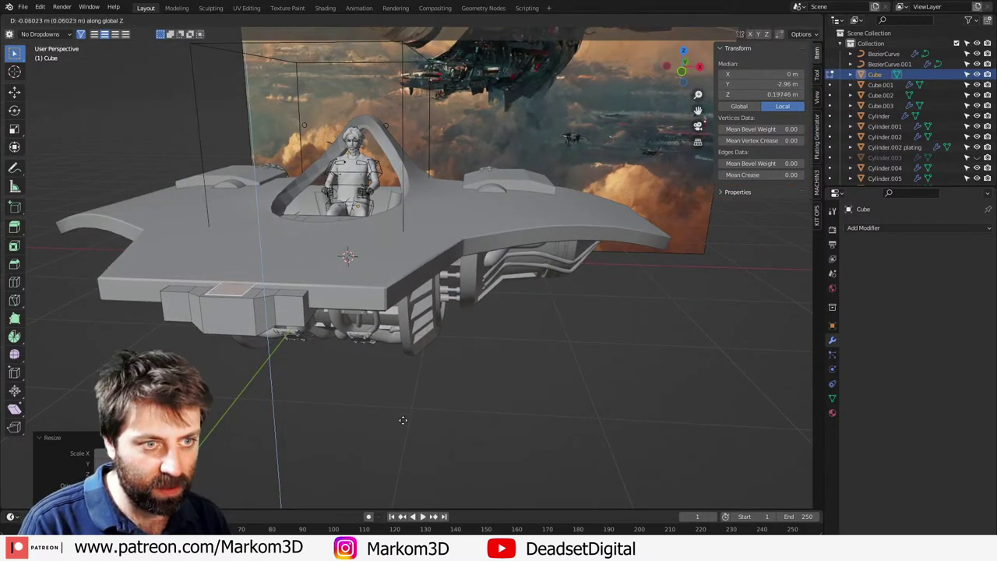
pyautogui.click(419, 335)
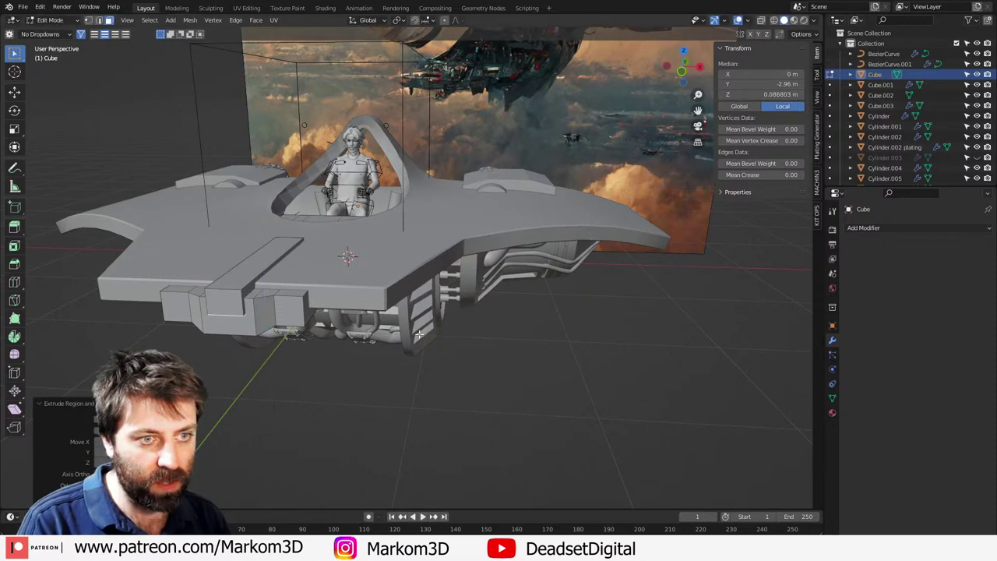
# Step: Pull the bar's upper front edge forward along Y to about -3.63 m to slant its front face
pyautogui.moveTo(355, 335); pyautogui.dragTo(304, 294, button='middle')
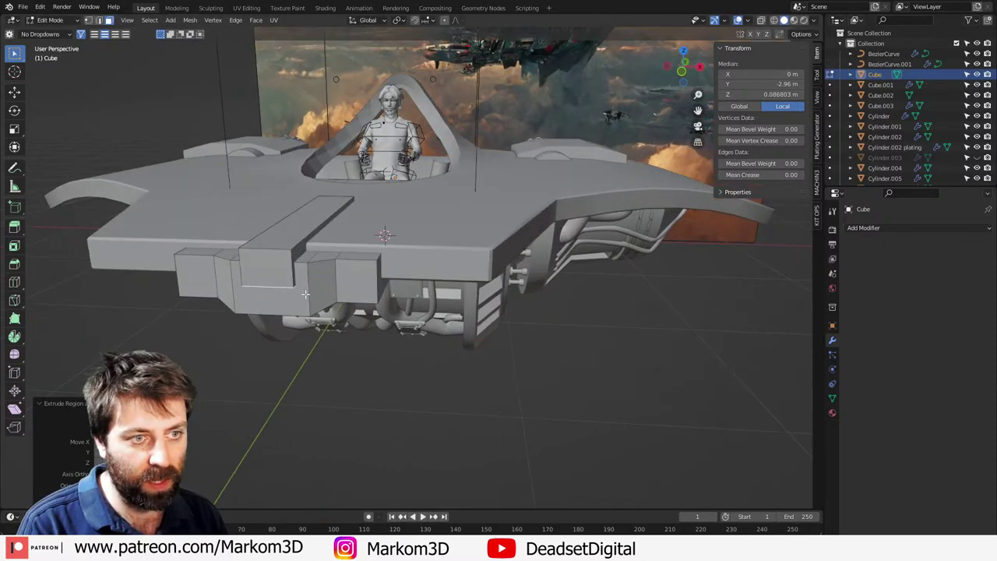
pyautogui.press('2')
pyautogui.click(294, 255)
pyautogui.press('g')
pyautogui.press('y')
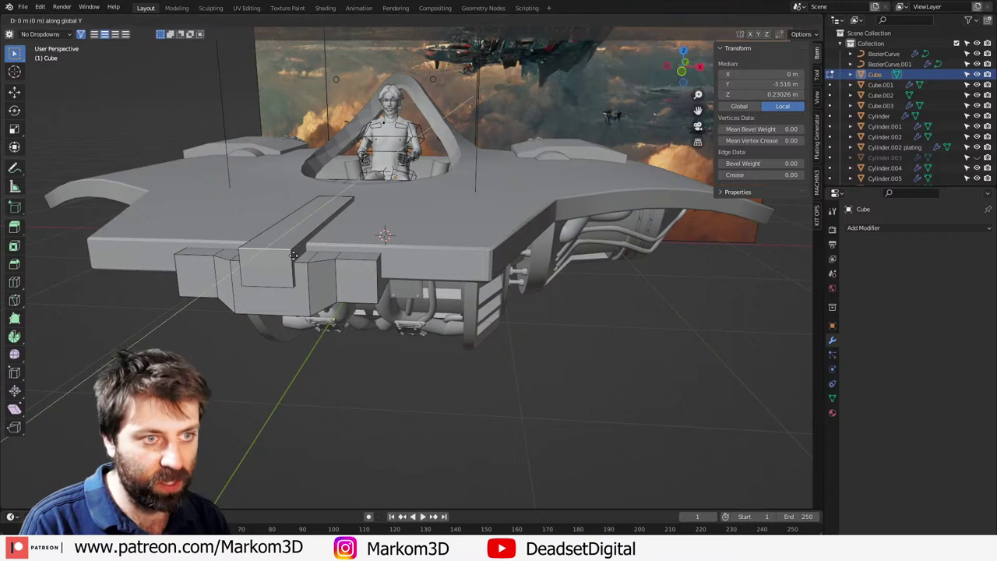
pyautogui.click(283, 266)
# Step: Add a loop cut across the bar and slide it close to the bar's front end
pyautogui.moveTo(283, 265); pyautogui.dragTo(356, 272, button='middle')
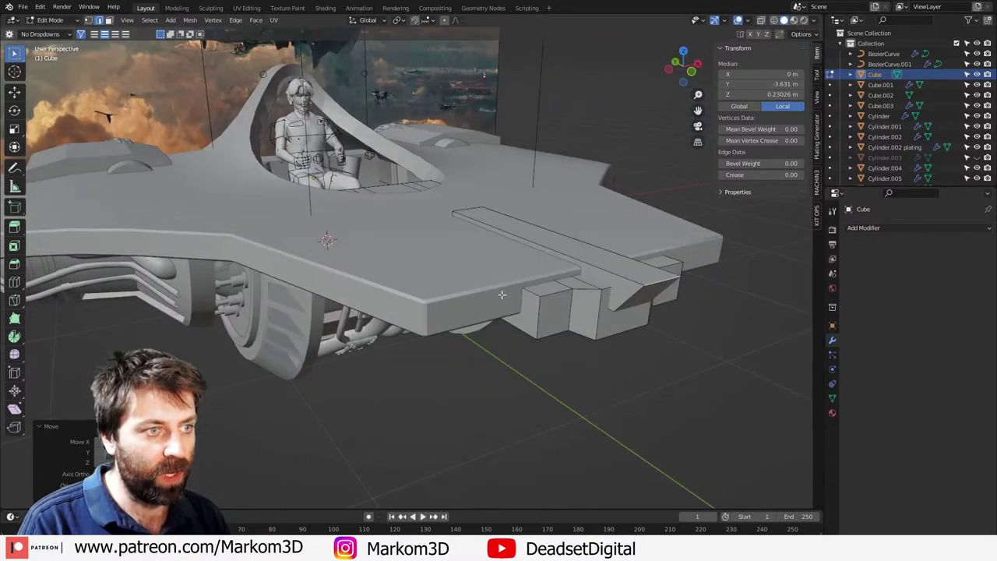
pyautogui.moveTo(502, 294); pyautogui.dragTo(460, 304, button='middle')
pyautogui.keyDown('alt'); pyautogui.click(525, 319); pyautogui.keyUp('alt')
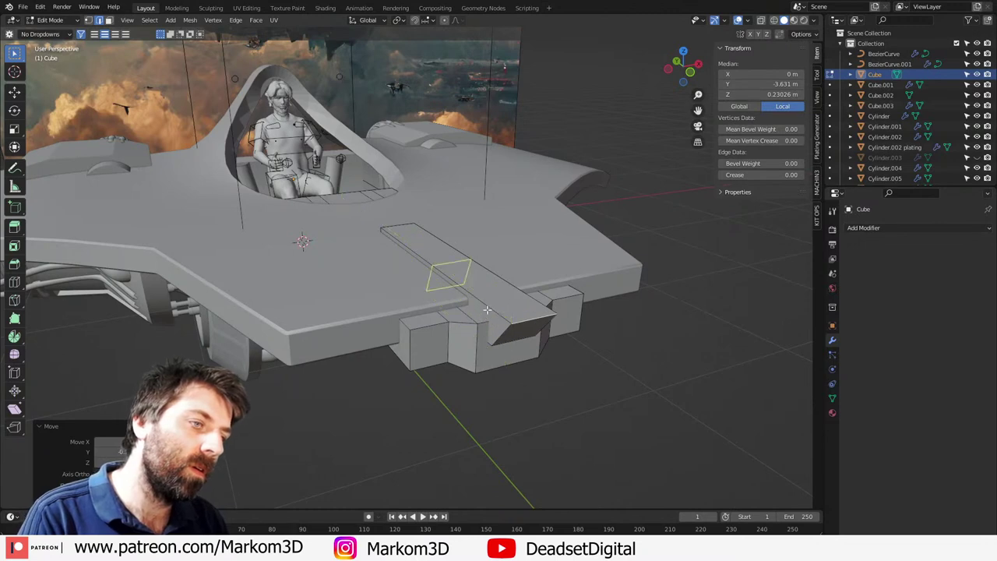
pyautogui.click(514, 322)
pyautogui.click(537, 332)
pyautogui.press('3')
pyautogui.click(471, 286)
pyautogui.press('g')
pyautogui.press('z')
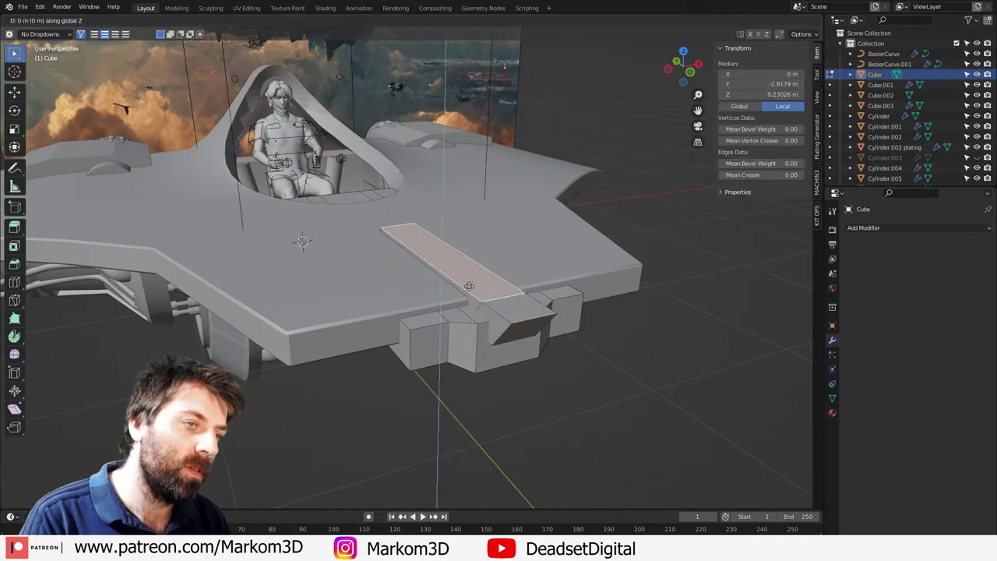
pyautogui.click(484, 270)
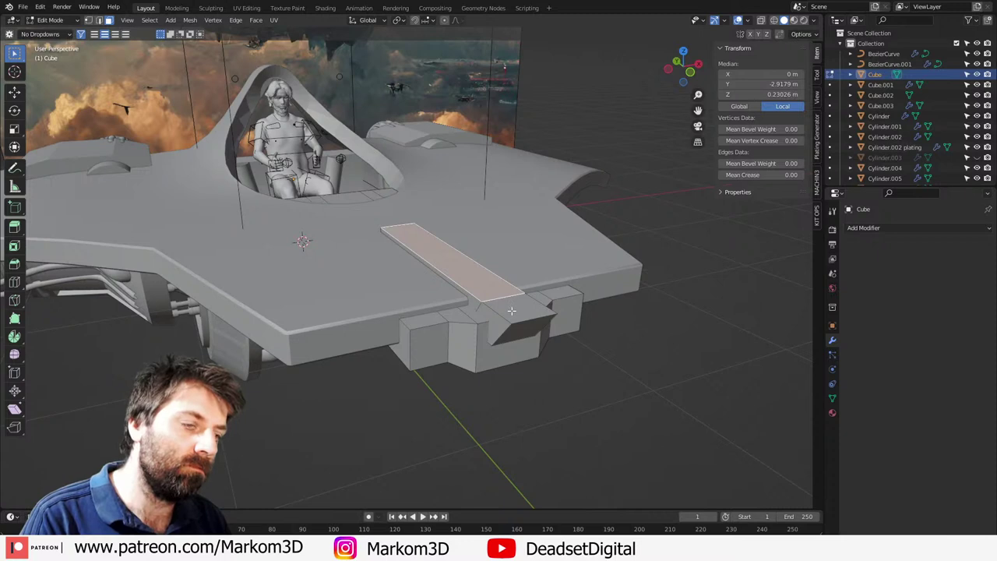
# Step: Add a second loop cut just behind the first and raise the bar's rear top face along Z to about 0.259 m
pyautogui.keyDown('shift'); pyautogui.click(504, 300); pyautogui.keyUp('shift')
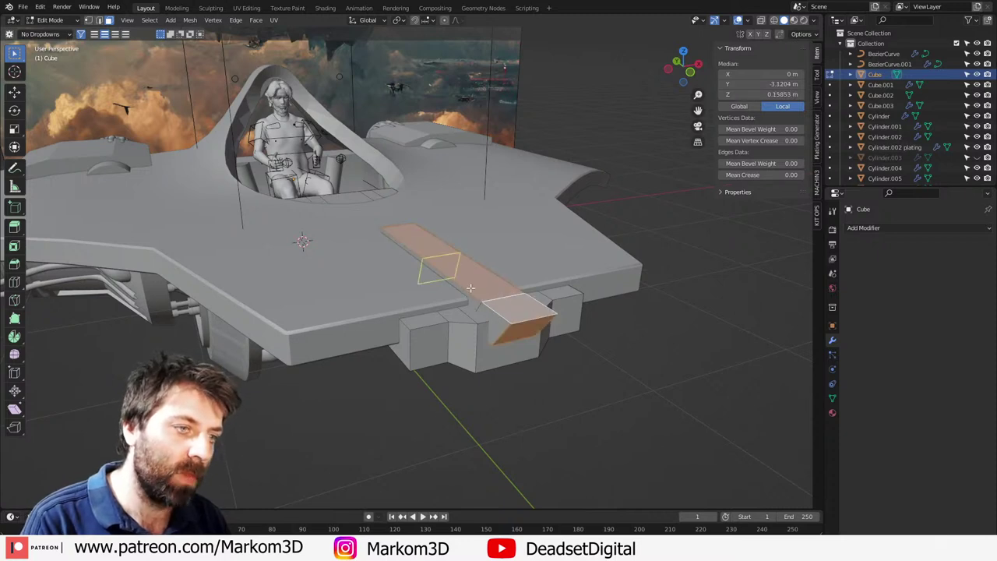
pyautogui.click(471, 289)
pyautogui.click(510, 312)
pyautogui.click(473, 281)
pyautogui.press('g')
pyautogui.press('z')
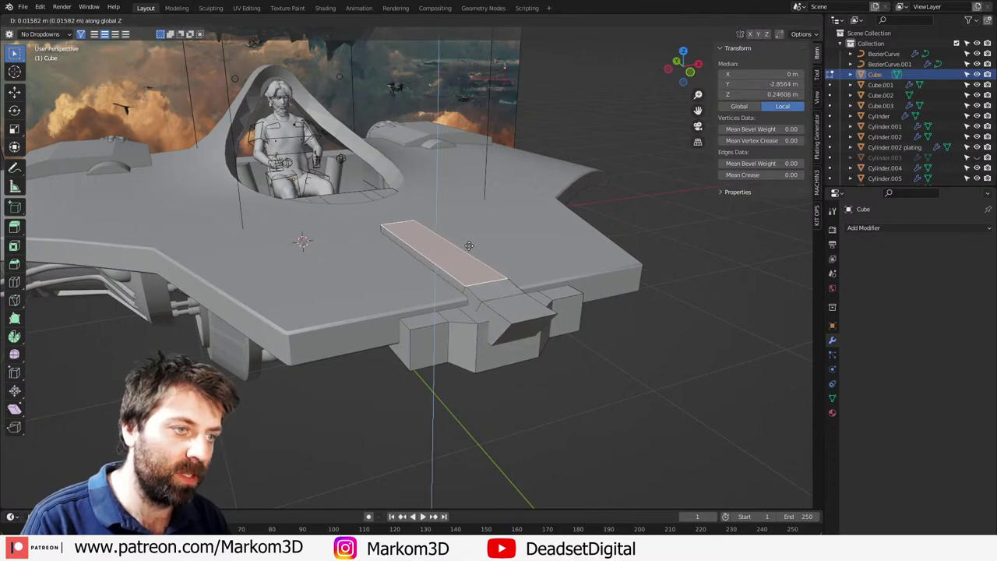
pyautogui.click(468, 234)
pyautogui.moveTo(506, 312); pyautogui.dragTo(376, 325, button='middle')
pyautogui.press('Tab')
pyautogui.moveTo(359, 311); pyautogui.dragTo(429, 305, button='middle')
# Step: Add a horizontal loop cut around the sides and front of the bar at mid-height
pyautogui.press('Tab')
pyautogui.hotkey('ctrl', 'r')
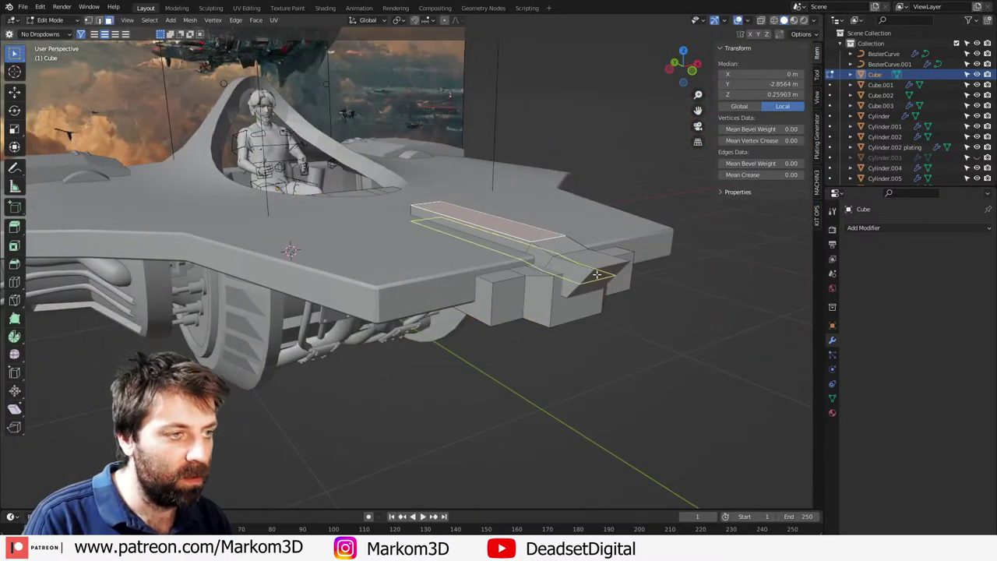
pyautogui.click(604, 271)
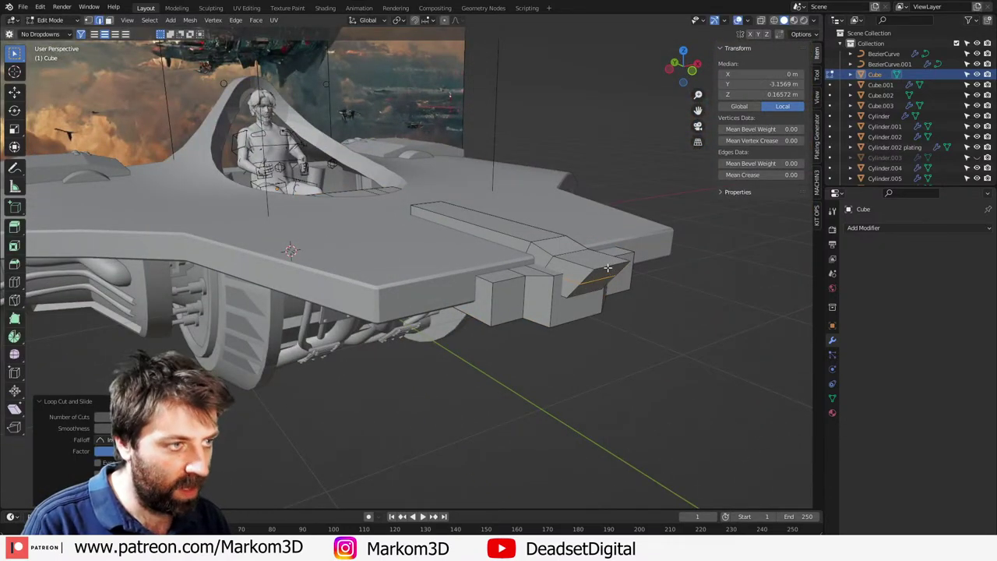
pyautogui.click(606, 266)
# Step: Flatten the upper half of the bar's slanted front face by scaling it to 0 along Y
pyautogui.press('3')
pyautogui.click(609, 272)
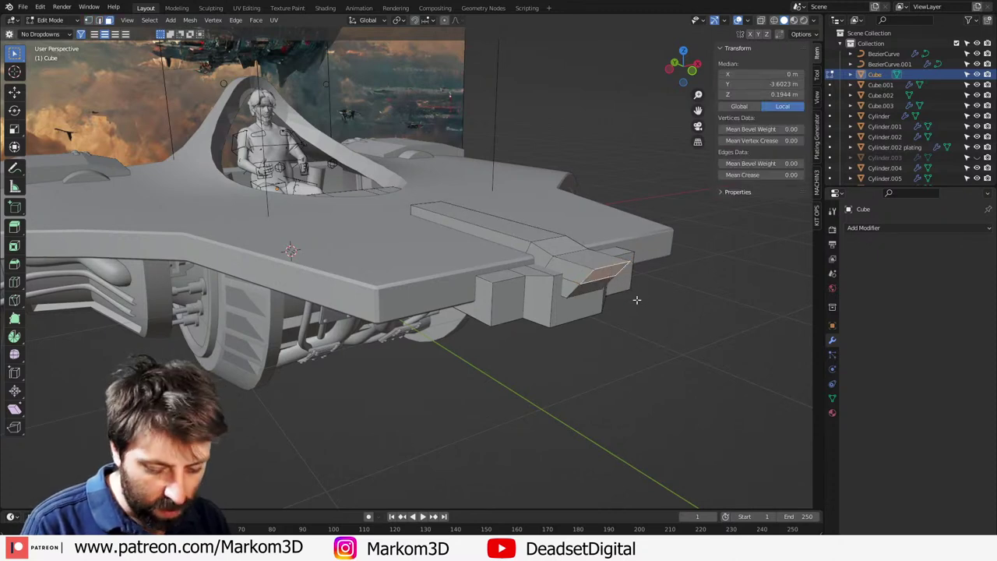
pyautogui.write('gy0')
pyautogui.click(636, 299)
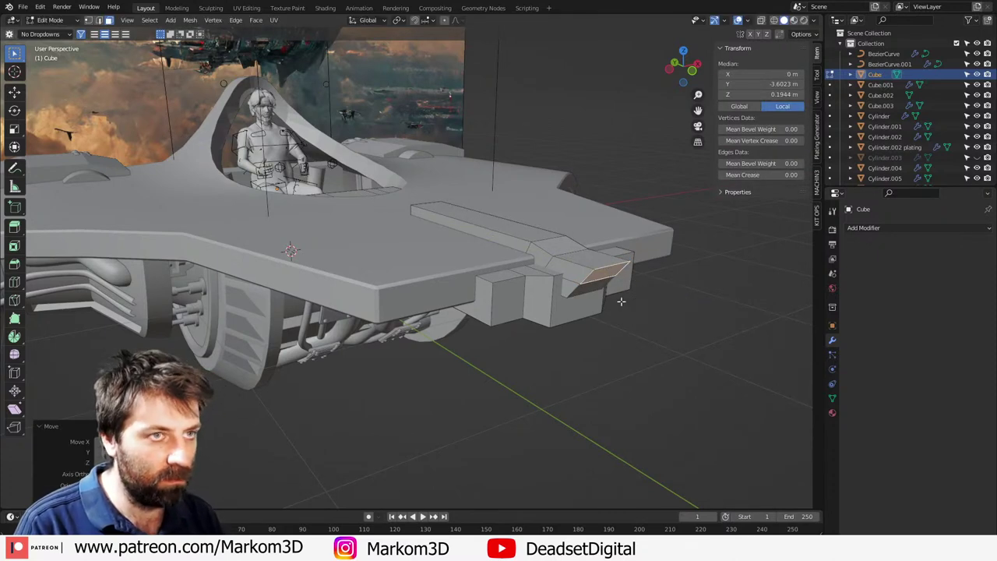
pyautogui.press('s')
pyautogui.press('y')
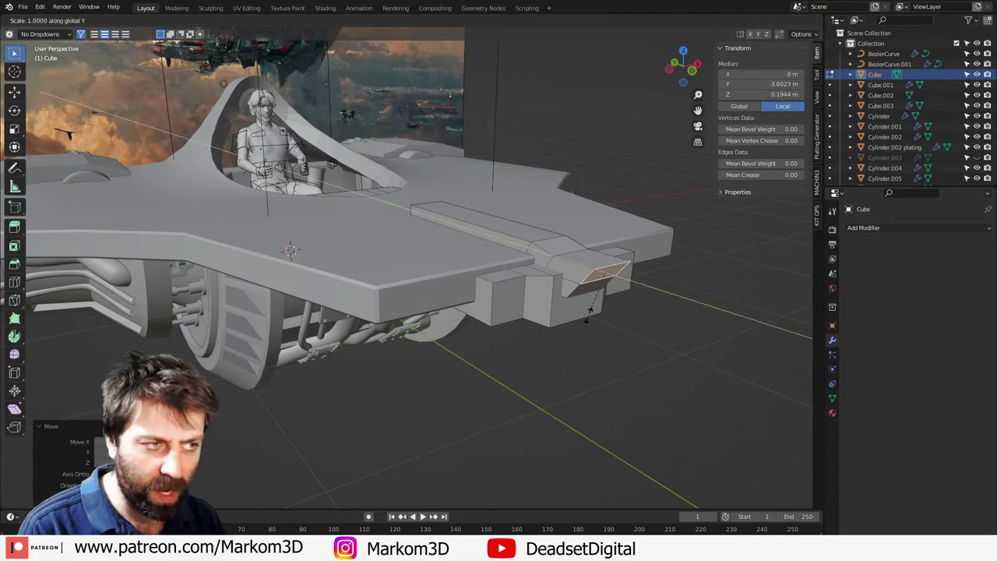
pyautogui.press('0')
pyautogui.click(590, 312)
pyautogui.moveTo(588, 313); pyautogui.dragTo(433, 340, button='middle')
pyautogui.press('Tab')
pyautogui.keyDown('shift'); pyautogui.moveTo(315, 358); pyautogui.dragTo(432, 403, button='middle'); pyautogui.keyUp('shift')
pyautogui.scroll(2, 431, 403)
# Step: Try narrowing the bar's upper long edges by scaling them to about 0.62 along X
pyautogui.press('Tab')
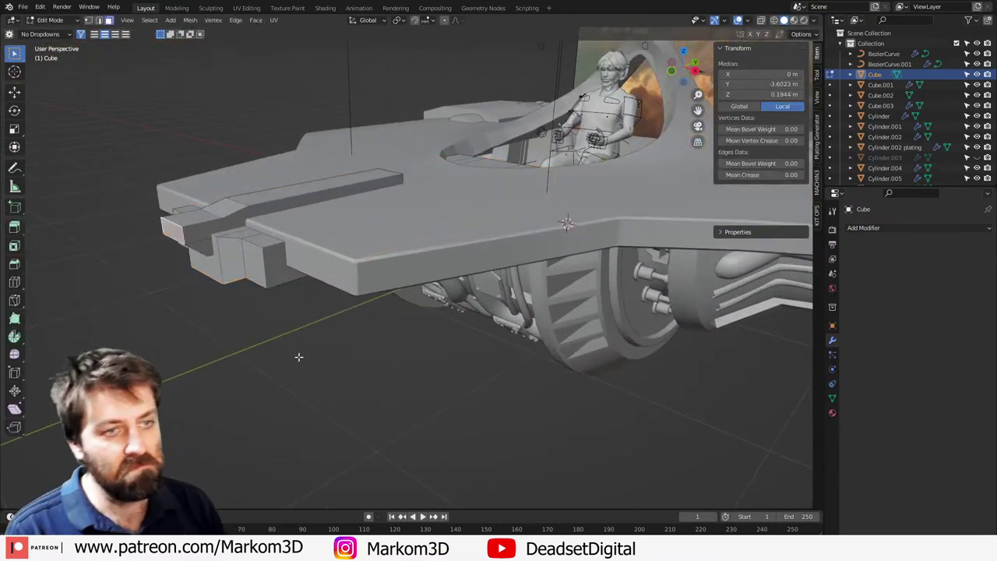
pyautogui.moveTo(298, 356); pyautogui.dragTo(373, 359, button='middle')
pyautogui.scroll(1, 373, 359)
pyautogui.press('2')
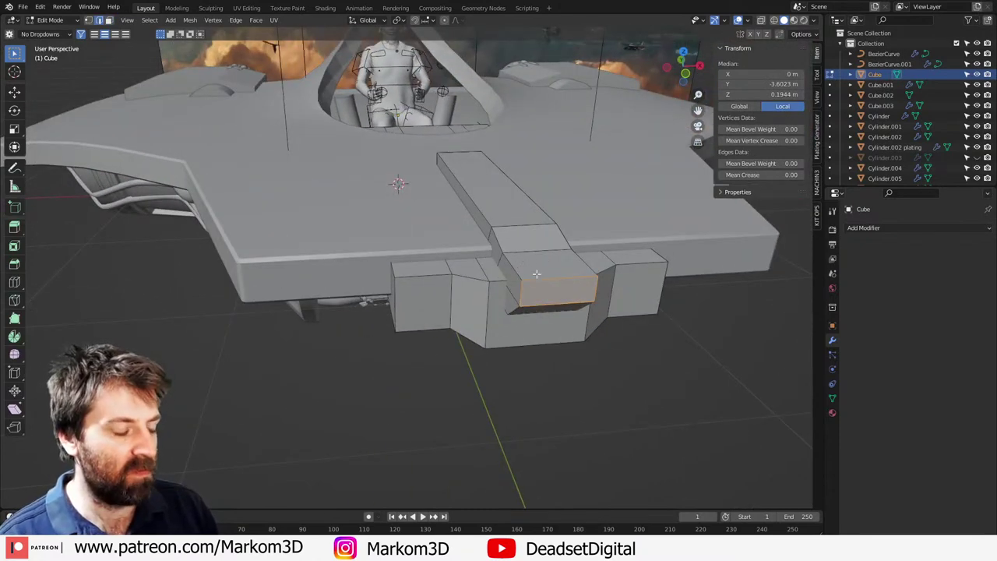
pyautogui.keyDown('alt'); pyautogui.click(519, 269); pyautogui.keyUp('alt')
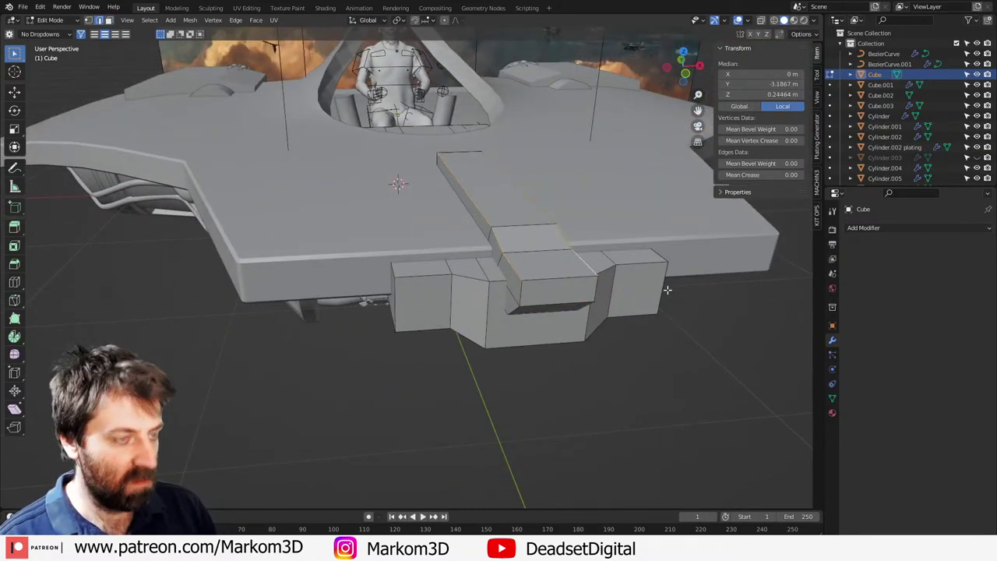
pyautogui.press('s')
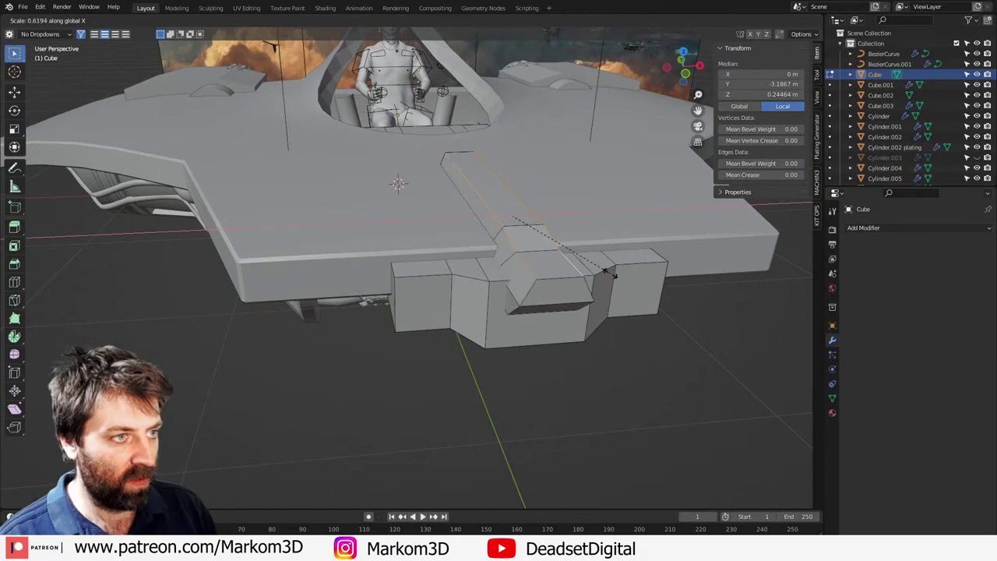
pyautogui.click(610, 274)
pyautogui.press('Tab')
pyautogui.scroll(-3, 586, 346)
pyautogui.press('Tab')
pyautogui.press('Tab')
pyautogui.scroll(3, 521, 317)
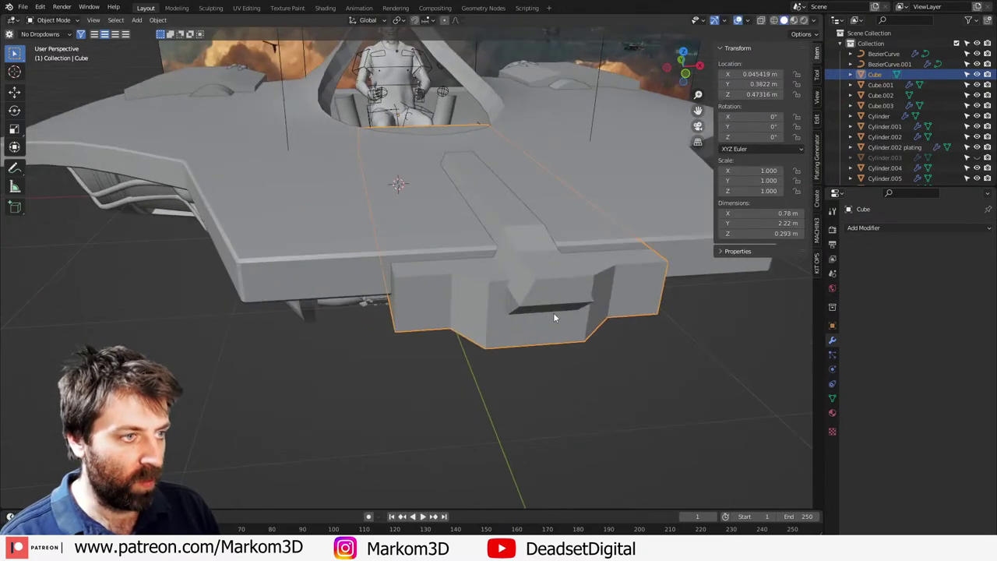
# Step: Bevel the bar's mid-height edge loop by about 0.031 m and scale its upper long edges to about 0.78 along X
pyautogui.press('Tab')
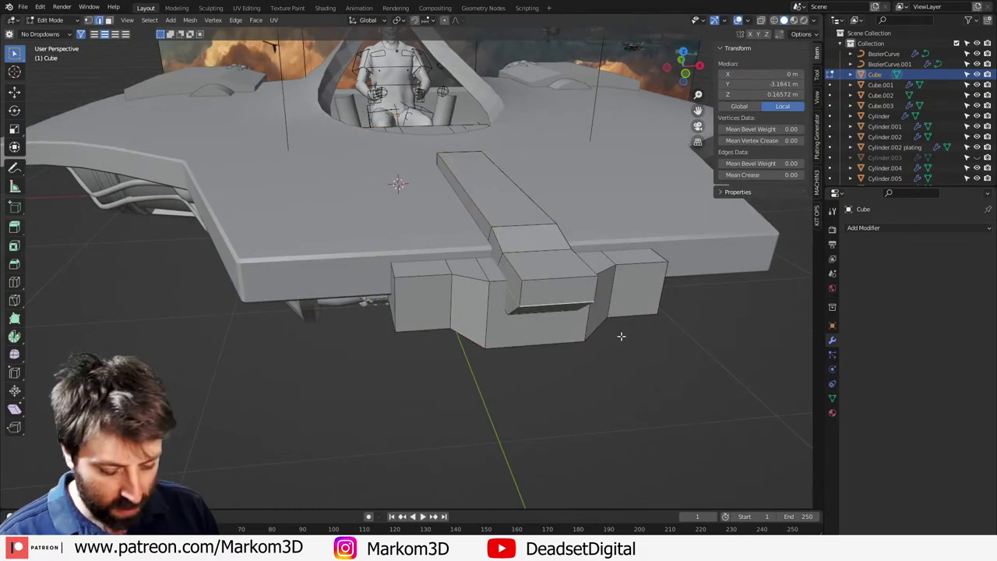
pyautogui.click(718, 370)
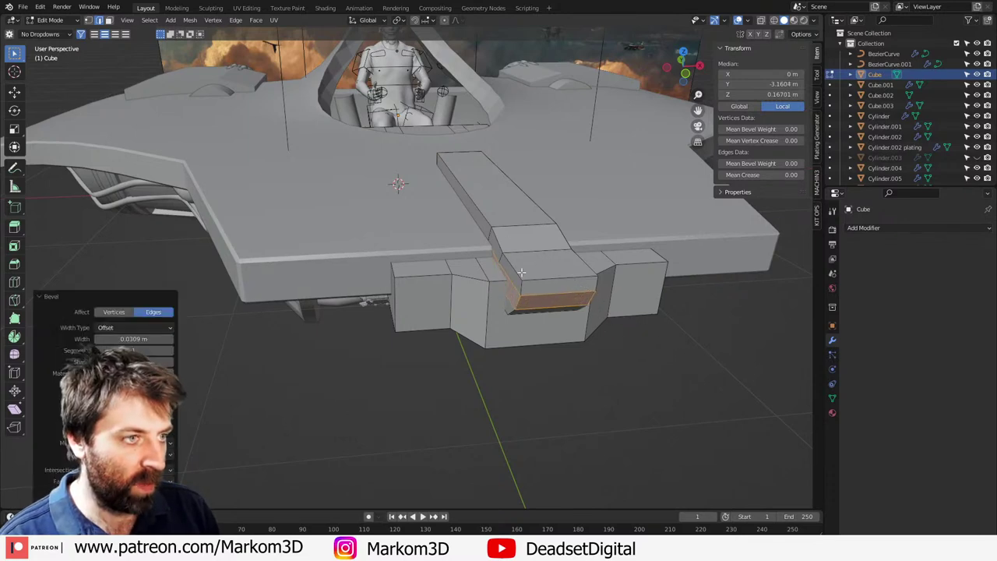
pyautogui.keyDown('alt'); pyautogui.click(517, 268); pyautogui.keyUp('alt')
pyautogui.press('s')
pyautogui.press('x')
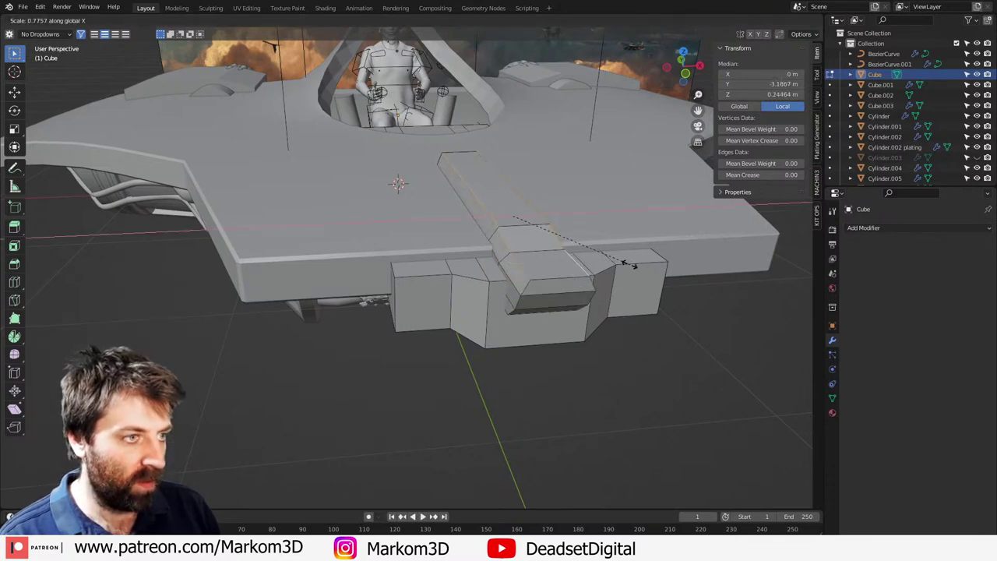
pyautogui.click(632, 264)
pyautogui.scroll(-3, 630, 329)
pyautogui.press('Tab')
pyautogui.click(506, 343)
pyautogui.moveTo(475, 347); pyautogui.dragTo(494, 336, button='middle')
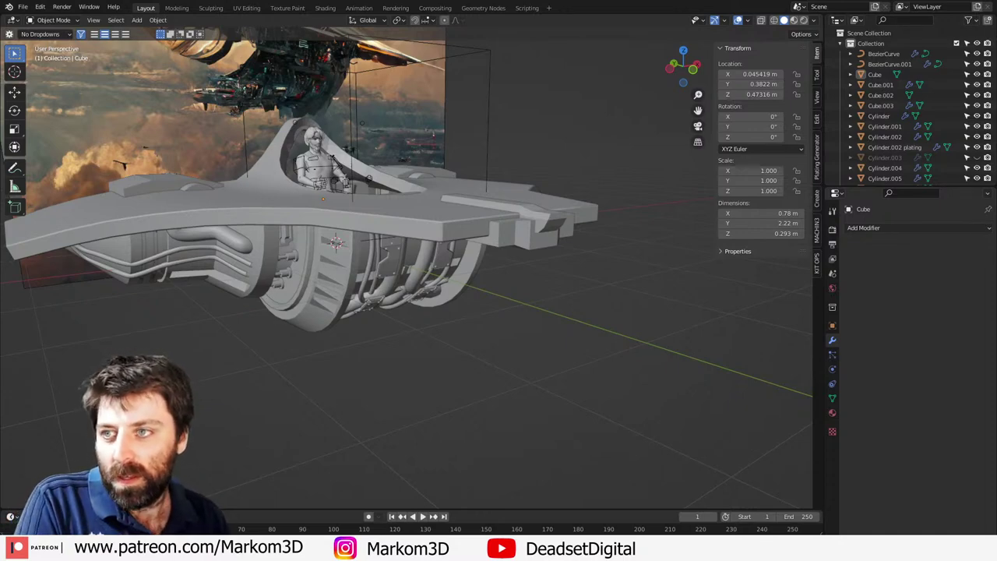
# Step: Examine the engine under the hull from several angles, including its pipes, plates, ribbed rings and rear side
pyautogui.moveTo(996, 6); pyautogui.dragTo(947, 1)
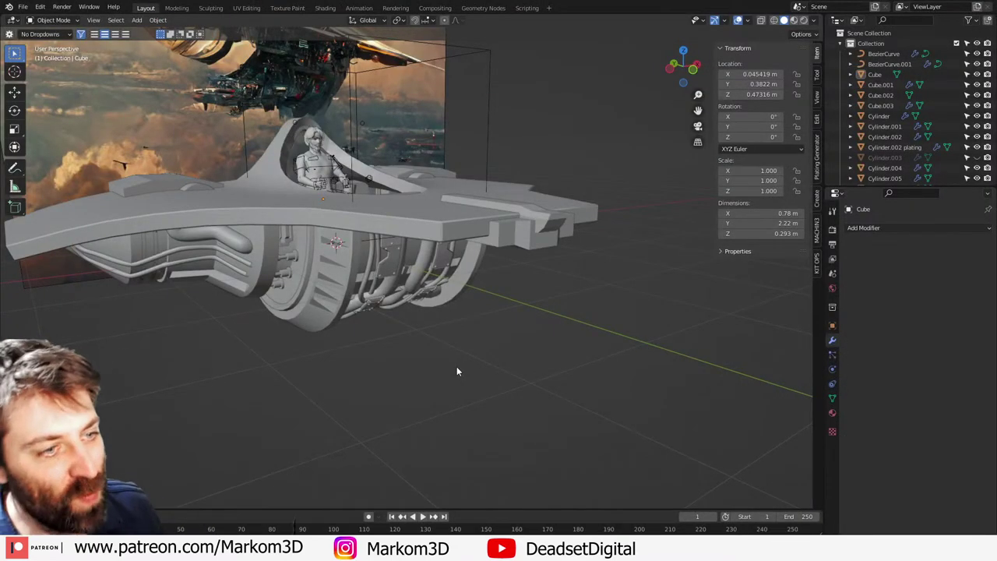
pyautogui.moveTo(456, 371); pyautogui.dragTo(381, 380, button='middle')
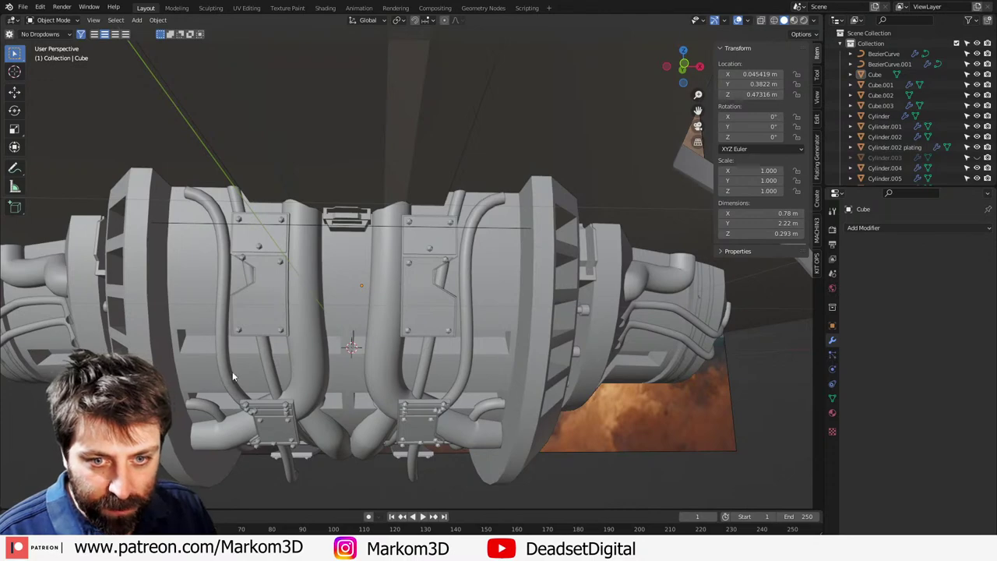
pyautogui.scroll(-2, 389, 345)
pyautogui.moveTo(388, 345); pyautogui.dragTo(388, 355, button='middle')
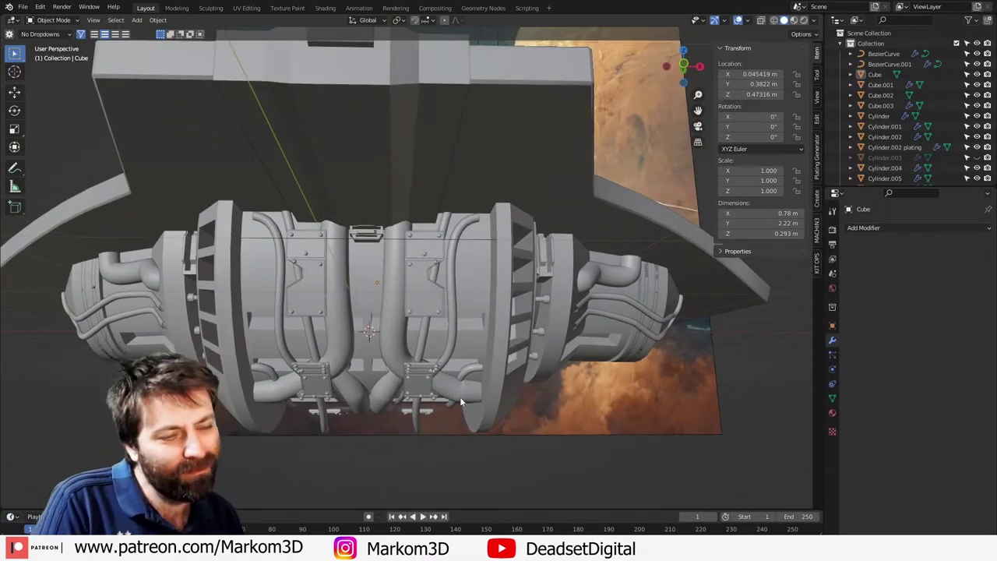
pyautogui.scroll(2, 460, 397)
pyautogui.moveTo(460, 401); pyautogui.dragTo(425, 304, button='middle')
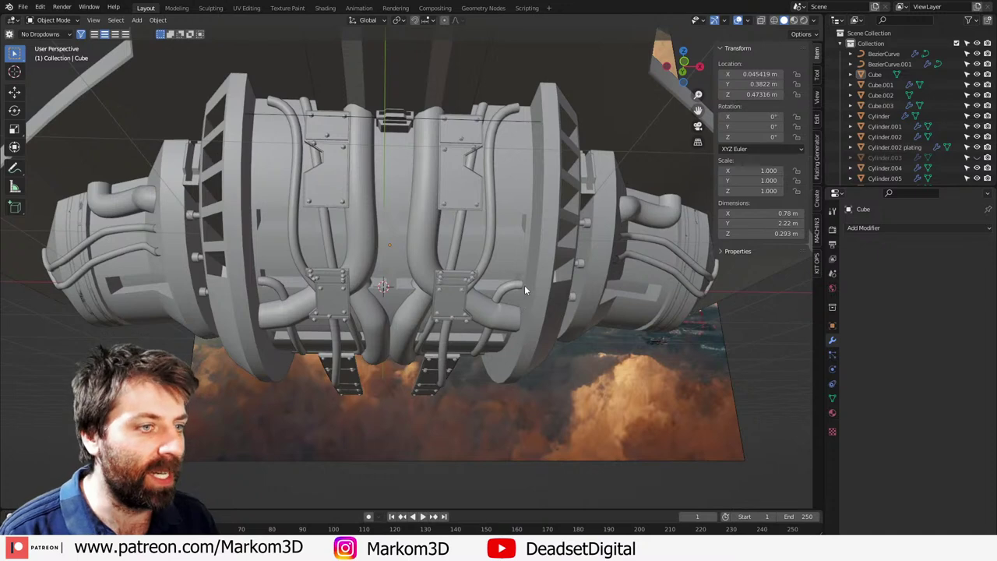
pyautogui.moveTo(524, 285); pyautogui.dragTo(464, 335, button='middle')
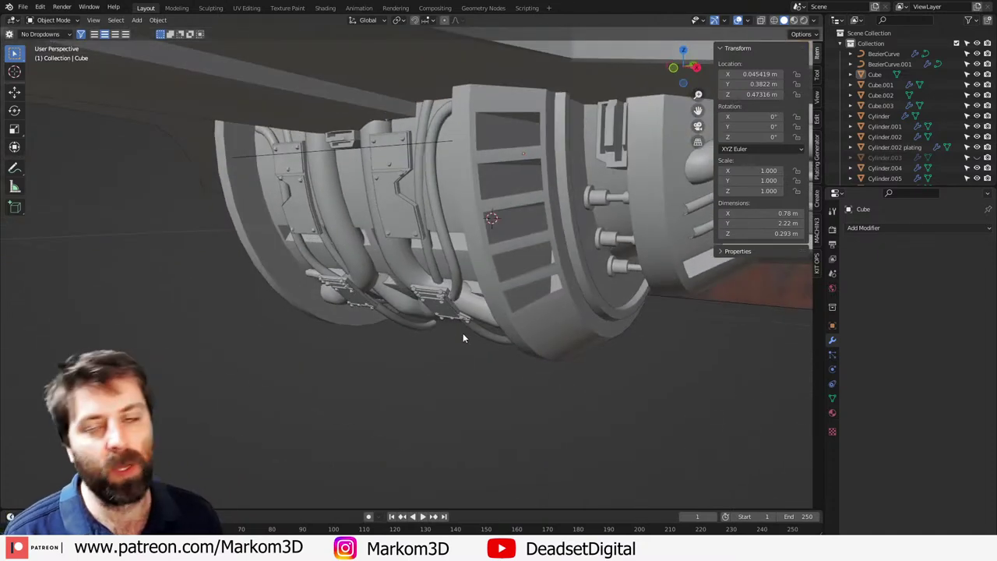
pyautogui.moveTo(463, 337); pyautogui.dragTo(458, 238, button='middle')
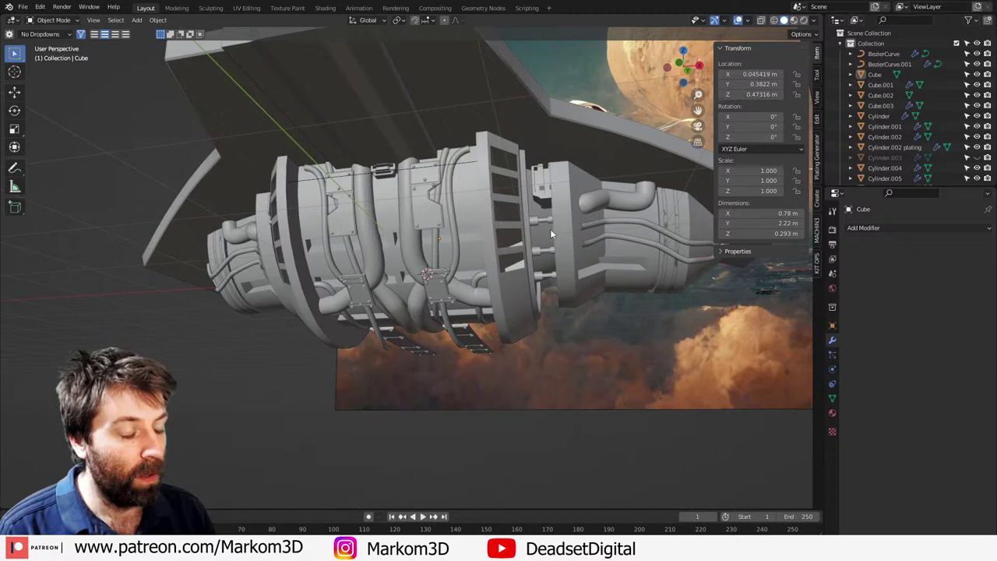
pyautogui.moveTo(556, 260); pyautogui.dragTo(440, 386, button='middle')
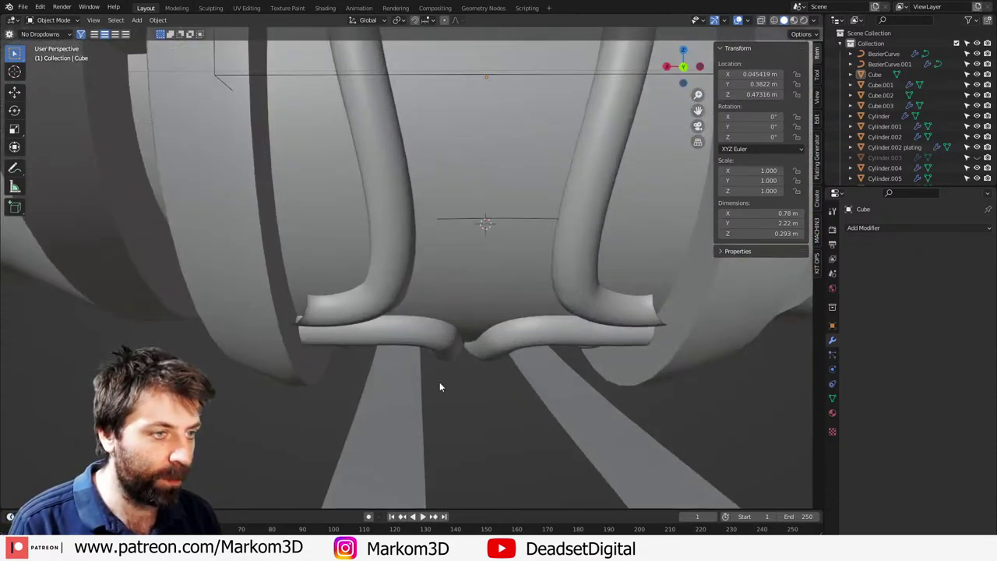
# Step: Examine the machinery beneath the ship in the reference image
pyautogui.scroll(-4, 454, 391)
pyautogui.moveTo(455, 337); pyautogui.dragTo(456, 366, button='middle')
pyautogui.scroll(-3, 456, 367)
pyautogui.hotkey('shift', 'a')
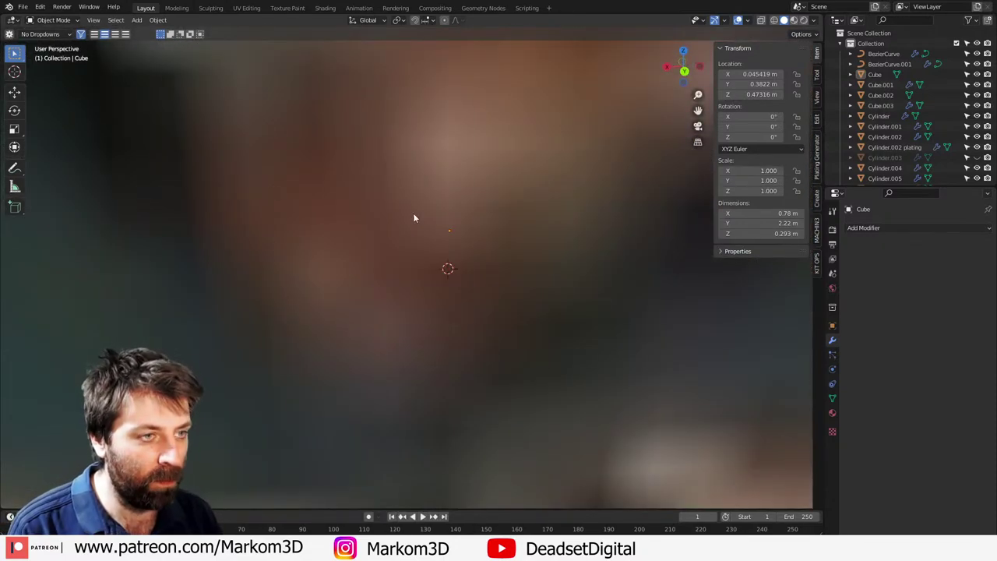
pyautogui.moveTo(413, 212); pyautogui.dragTo(499, 234, button='middle')
pyautogui.scroll(4, 545, 272)
pyautogui.moveTo(607, 285); pyautogui.dragTo(520, 277, button='middle')
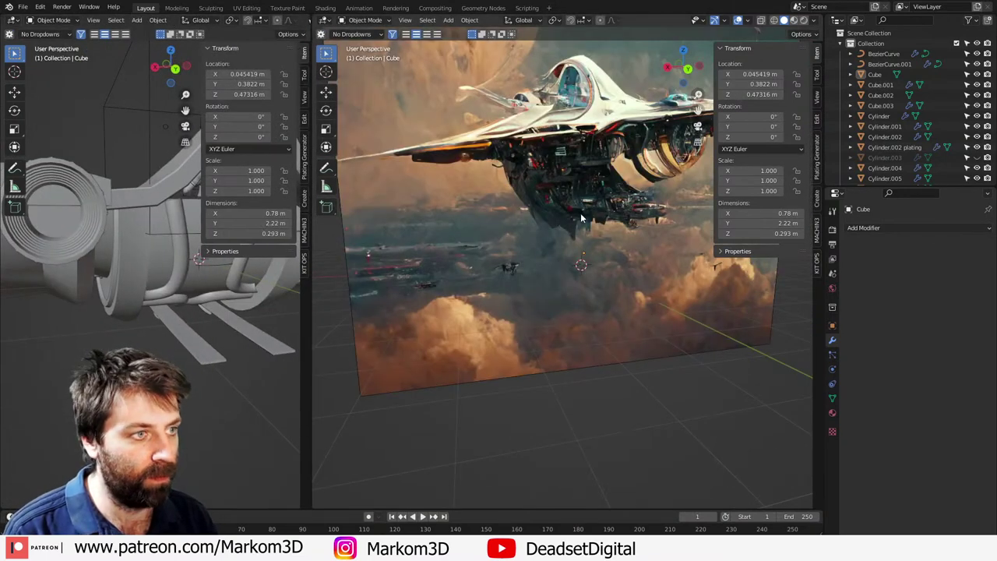
# Step: Hide the reference image empty and bring the ship's rear underside into view
pyautogui.click(580, 218)
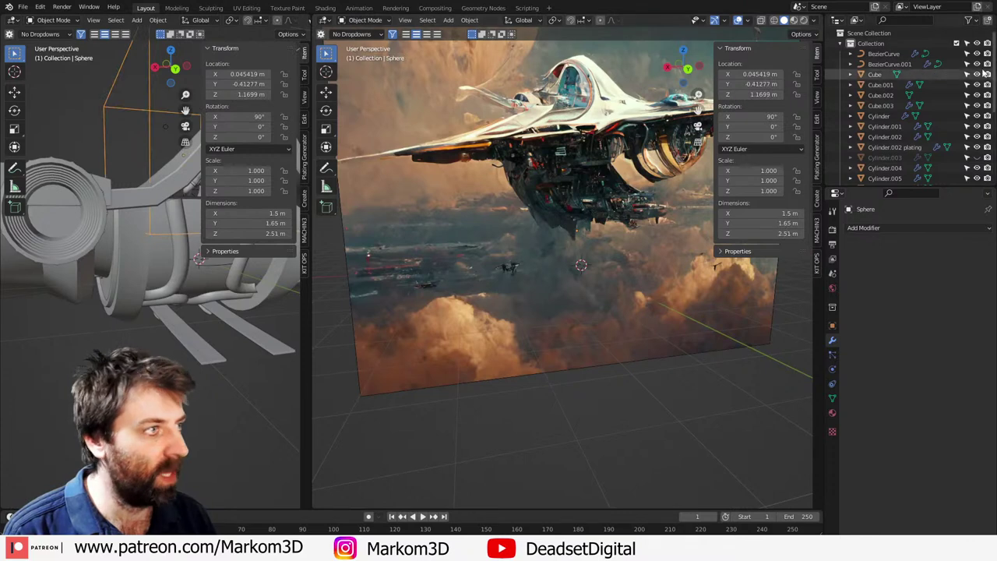
pyautogui.scroll(-6, 896, 109)
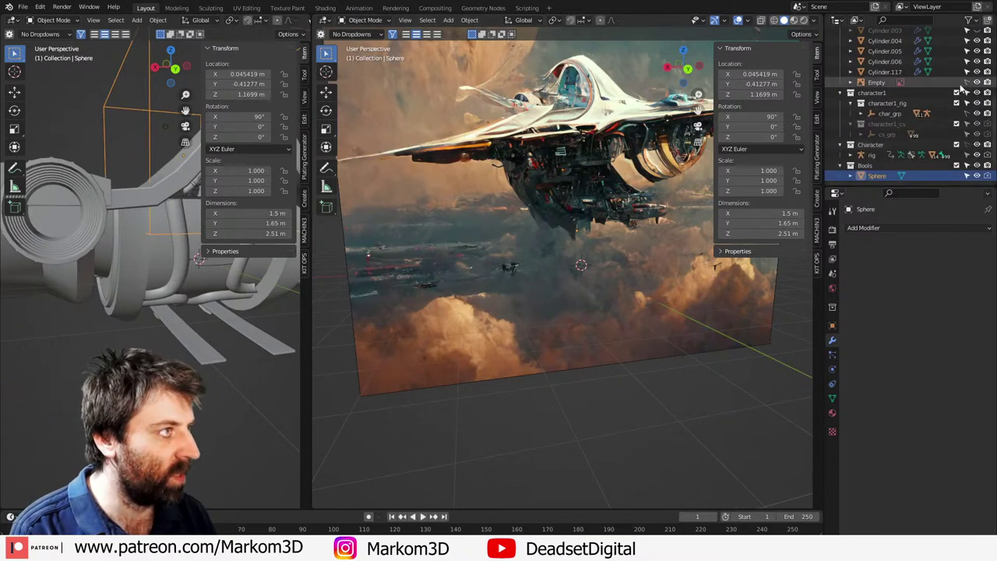
pyautogui.click(876, 81)
pyautogui.press('h')
pyautogui.moveTo(542, 292); pyautogui.dragTo(576, 317, button='middle')
pyautogui.scroll(3, 623, 292)
pyautogui.scroll(2, 577, 317)
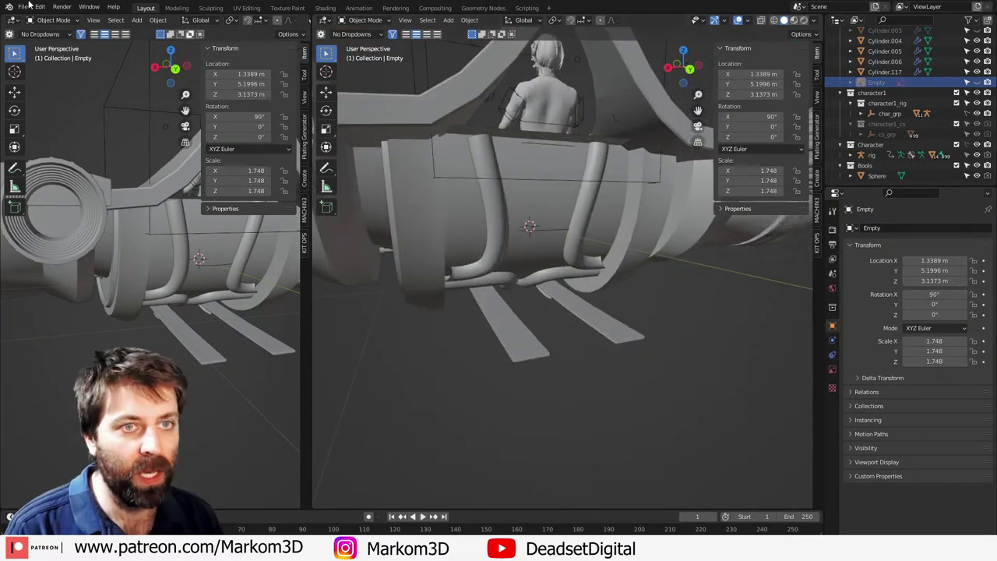
# Step: Turn the left viewport into an Asset Browser showing the Markom3D library's Kitbashing catalog, and widen it
pyautogui.click(13, 20)
pyautogui.click(12, 21)
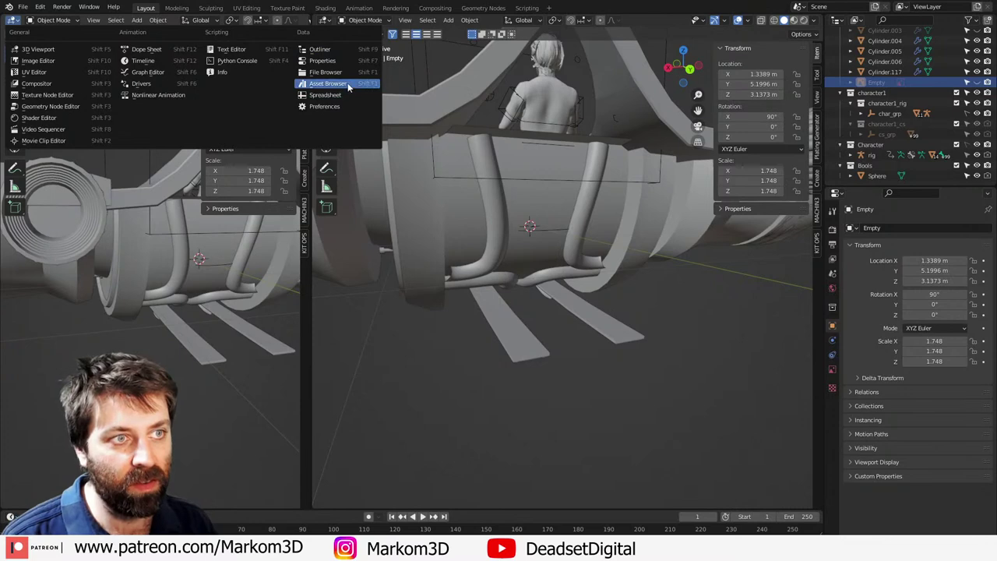
pyautogui.click(327, 84)
pyautogui.click(74, 37)
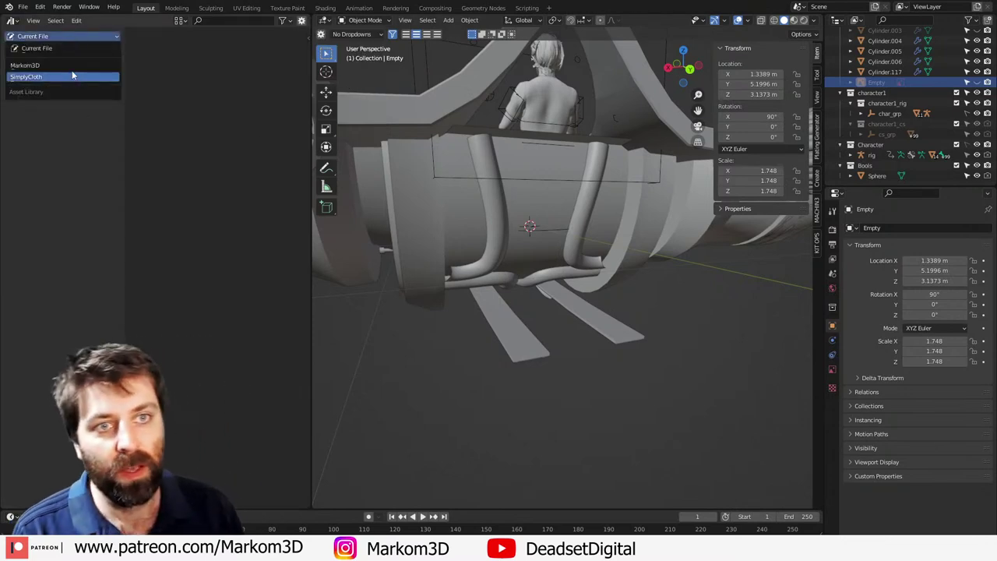
pyautogui.click(74, 78)
pyautogui.click(65, 67)
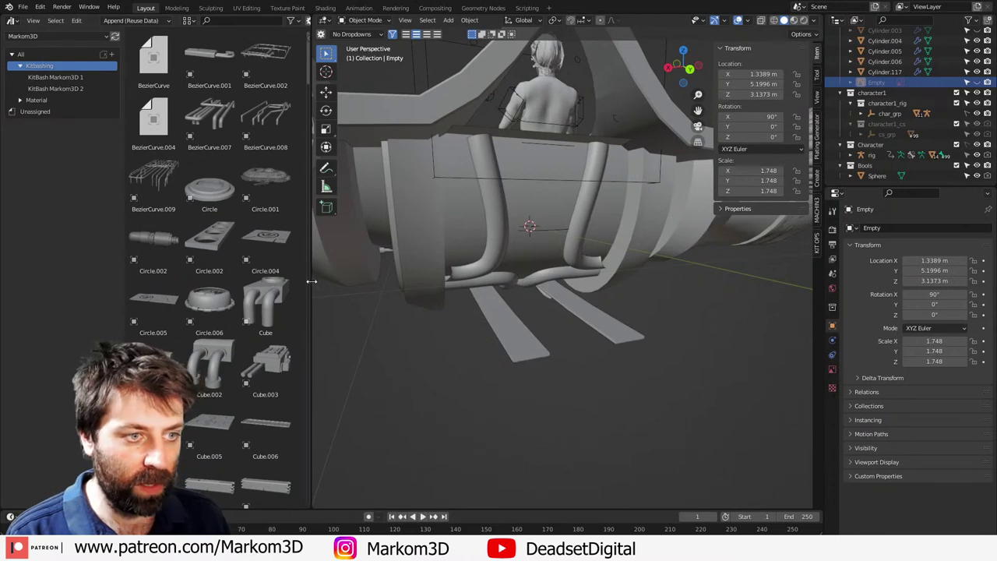
pyautogui.moveTo(311, 281); pyautogui.dragTo(407, 281)
# Step: Browse the kitbash parts and place the Cylinder.022 asset on the ship's rear hull
pyautogui.scroll(-10, 253, 290)
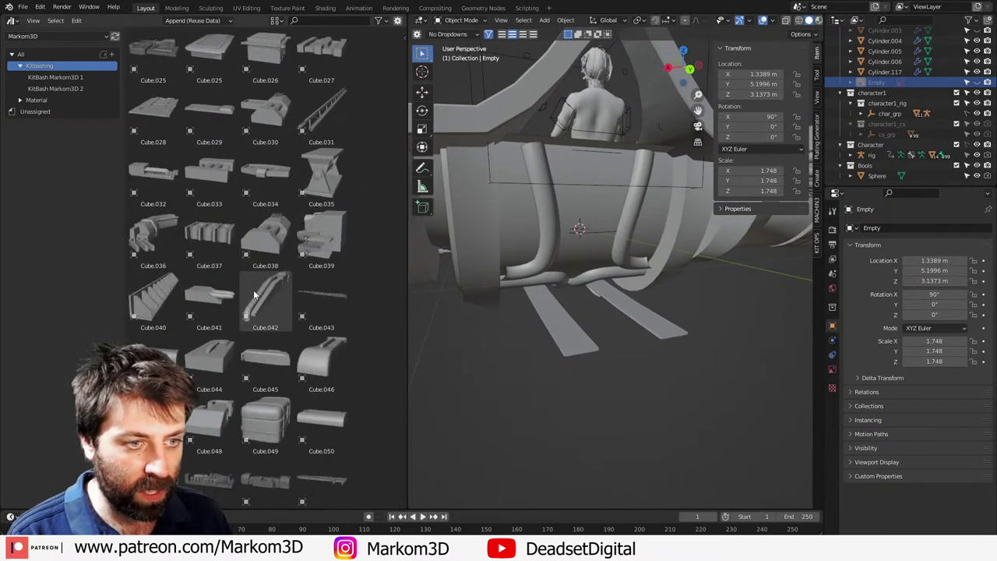
pyautogui.scroll(-5, 283, 448)
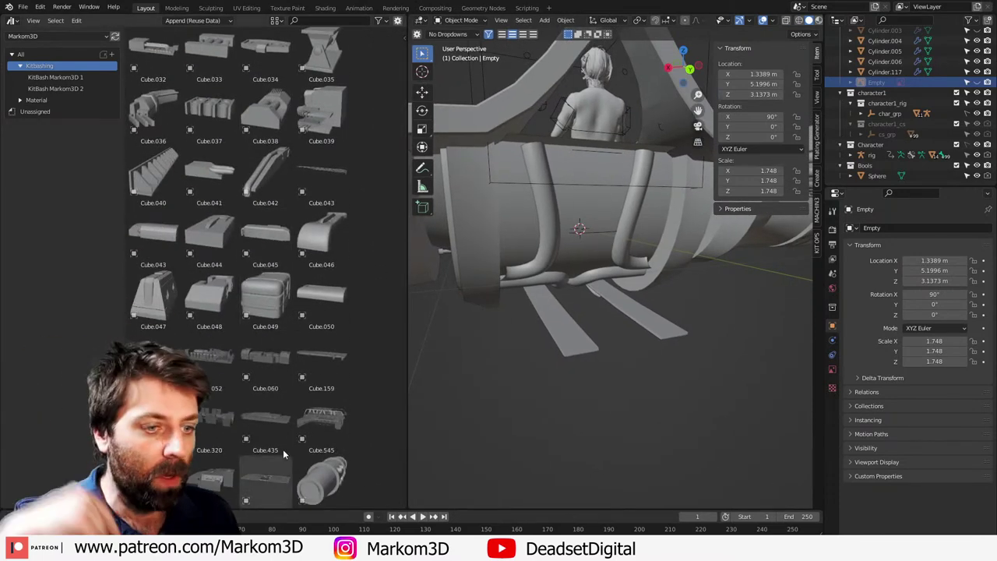
pyautogui.scroll(-2, 275, 418)
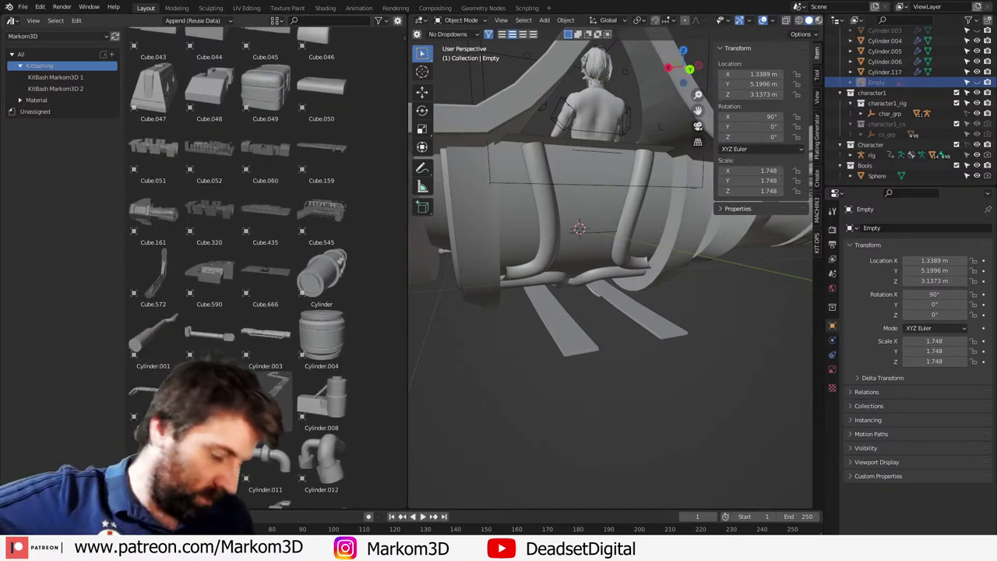
pyautogui.scroll(-1, 275, 418)
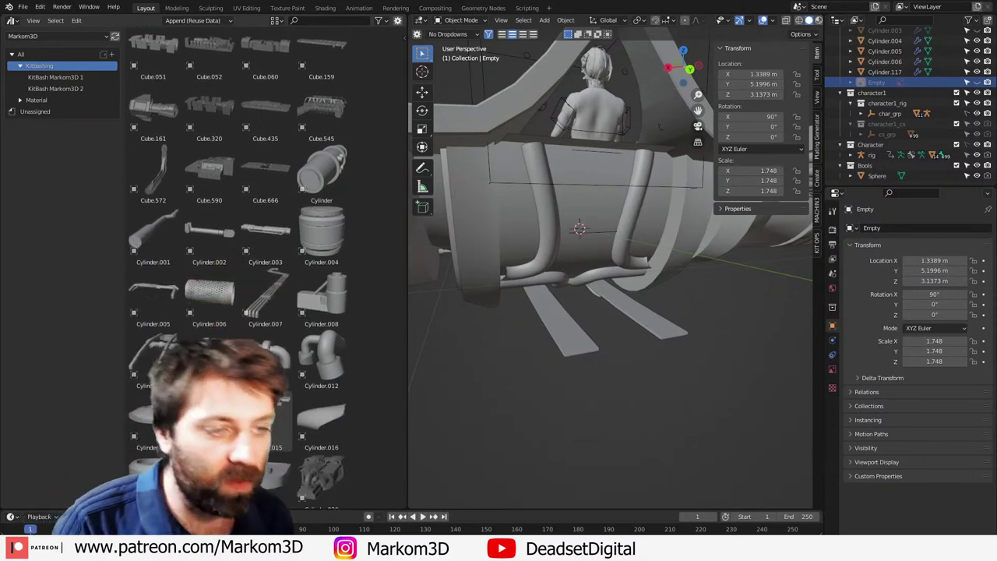
pyautogui.scroll(-4, 277, 413)
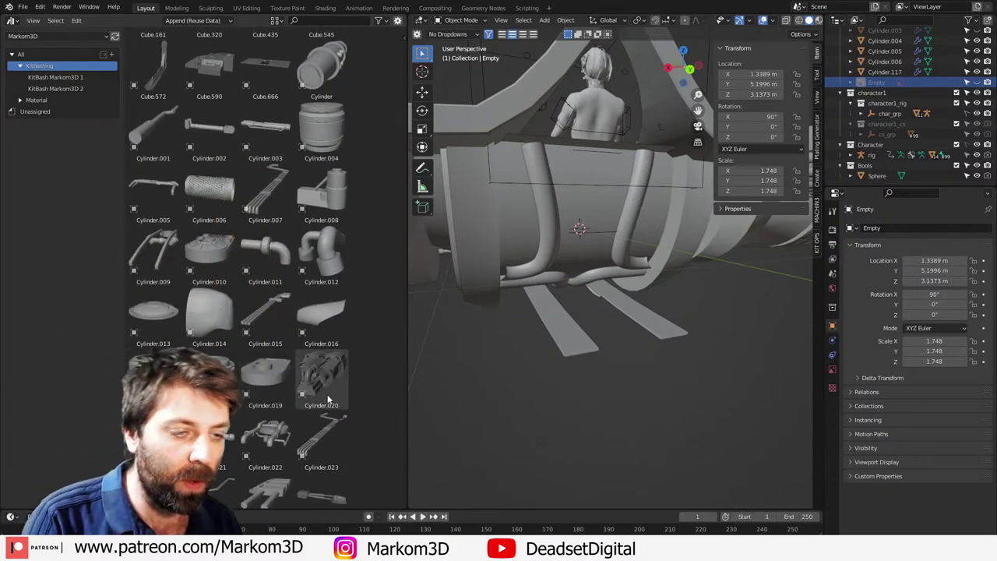
pyautogui.scroll(-2, 282, 375)
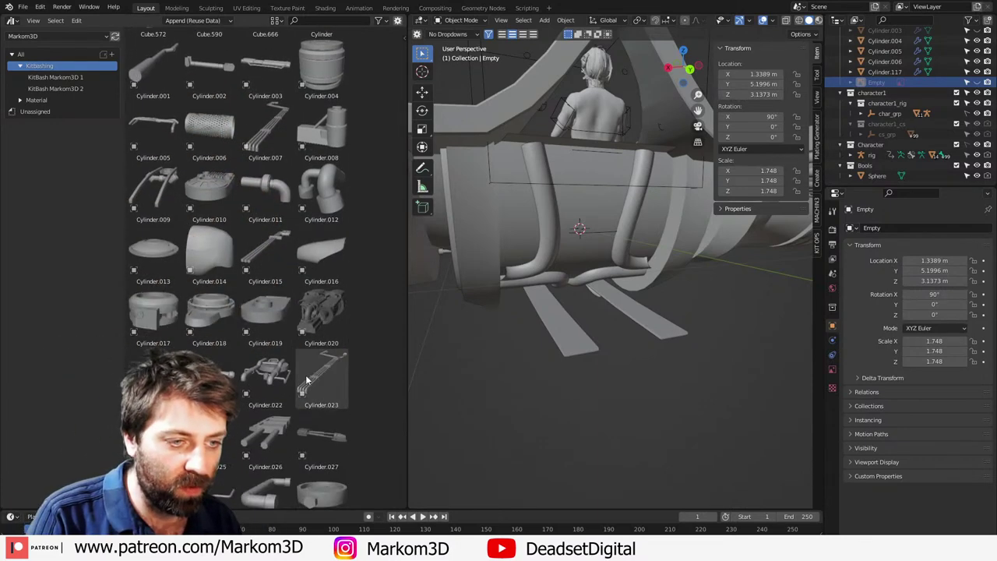
pyautogui.moveTo(284, 382); pyautogui.dragTo(590, 223)
pyautogui.moveTo(784, 338); pyautogui.dragTo(755, 360)
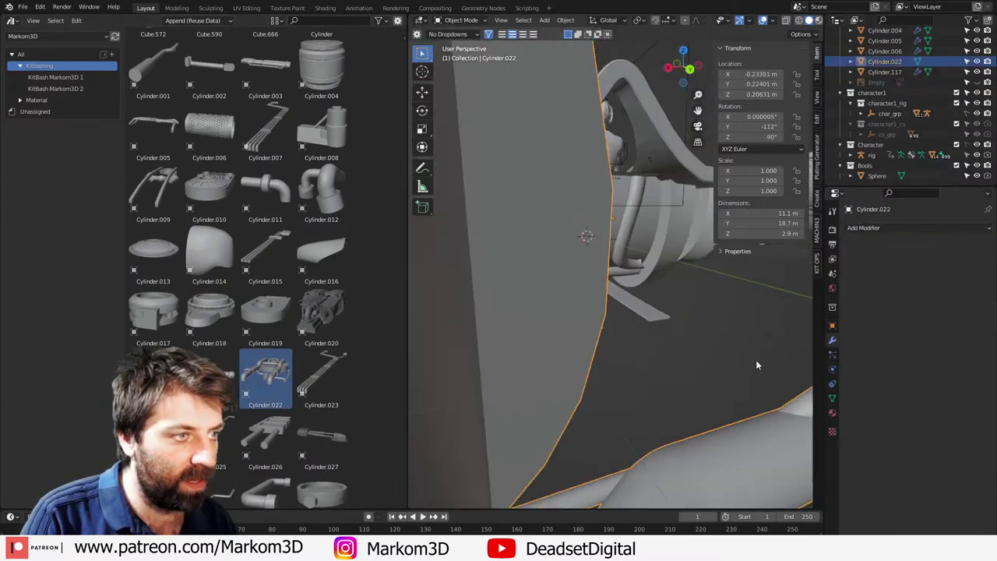
# Step: Scale the Cylinder.022 part to about 0.059, clear its rotation and location, and rotate it 90° about X
pyautogui.press('s')
pyautogui.click(598, 267)
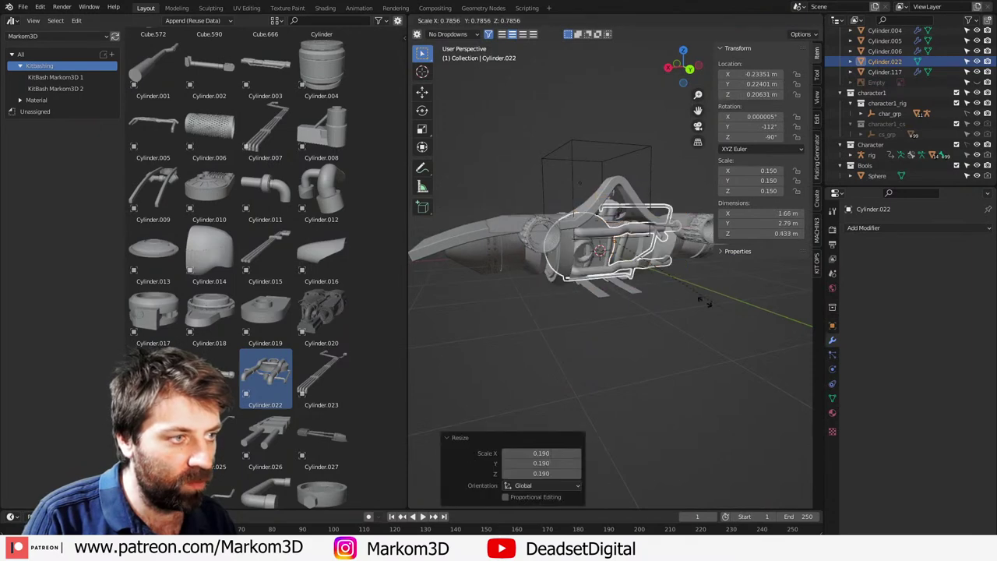
pyautogui.moveTo(644, 279); pyautogui.dragTo(631, 278, button='middle')
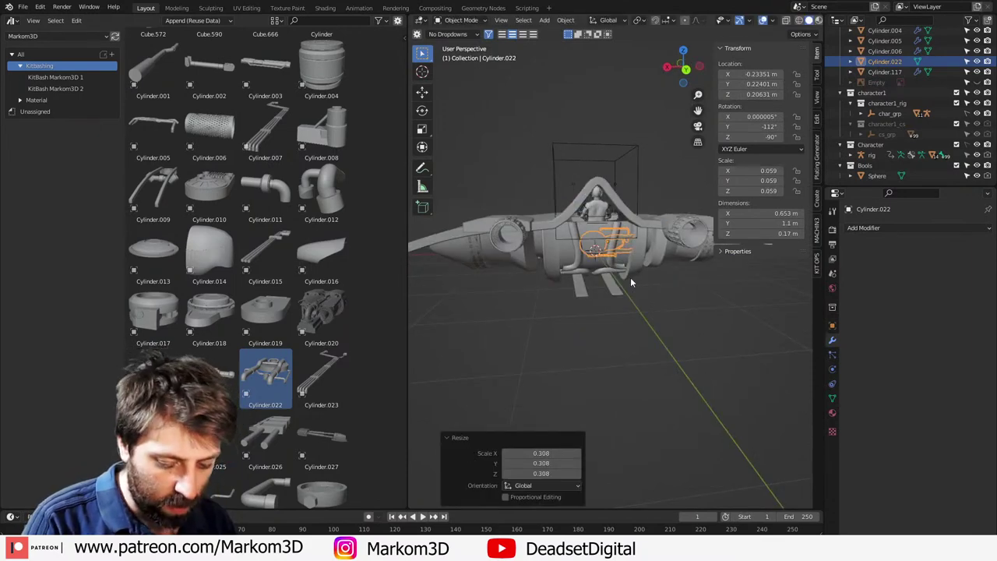
pyautogui.hotkey('alt', 'r')
pyautogui.hotkey('alt', 'g')
pyautogui.press('r')
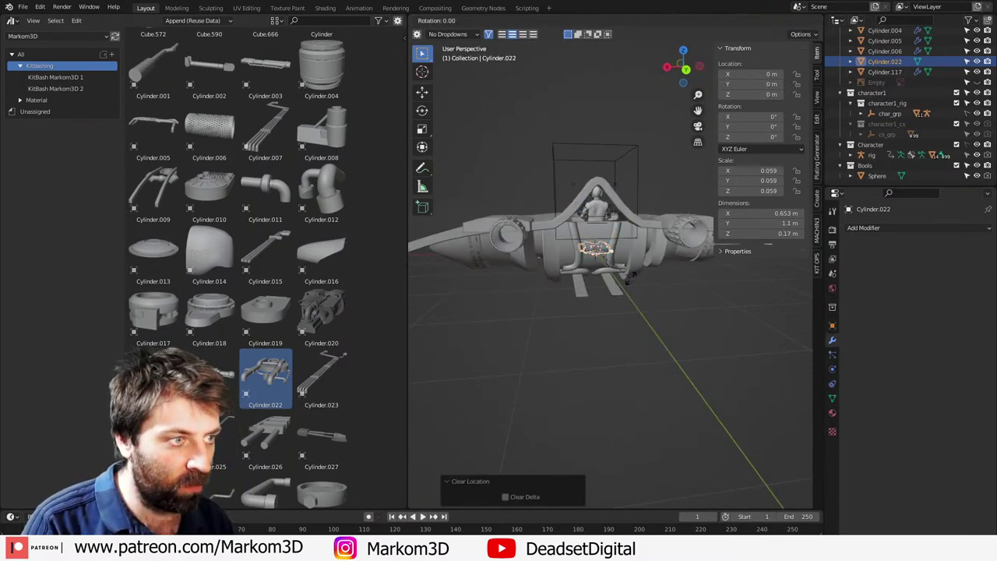
pyautogui.press('x')
pyautogui.press('Return')
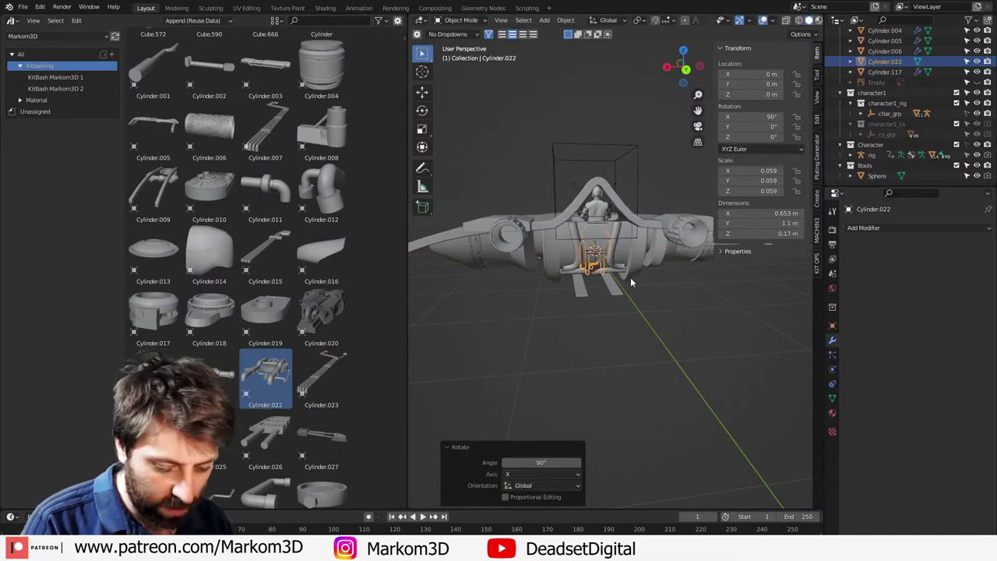
# Step: Move the Cylinder.022 part about 0.866 m along Y behind the hull and rotate it 180° about Z
pyautogui.moveTo(630, 277); pyautogui.dragTo(624, 315, button='middle')
pyautogui.press('g')
pyautogui.press('y')
pyautogui.click(734, 311)
pyautogui.write('rz')
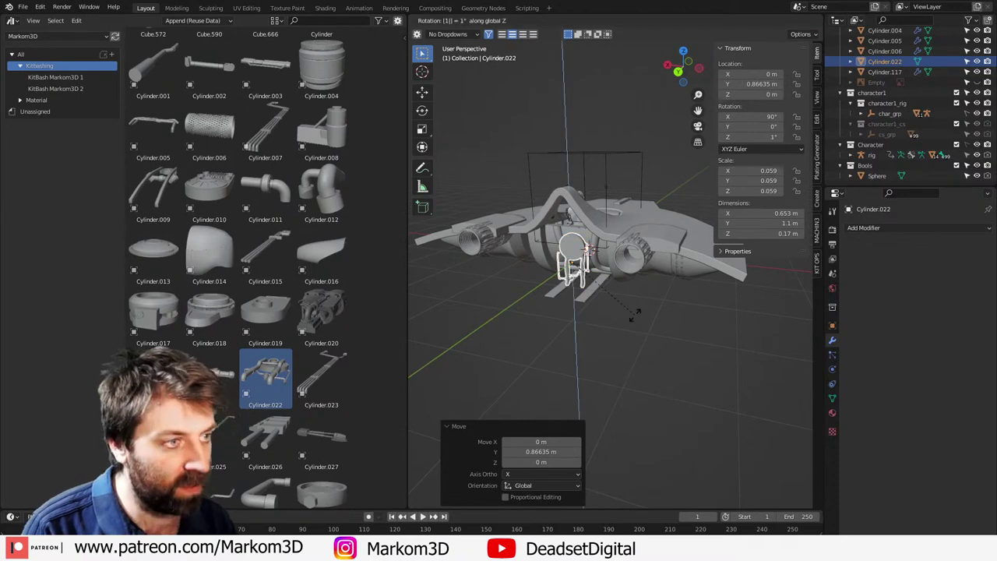
pyautogui.write('180')
pyautogui.press('Return')
# Step: Scale the Cylinder.022 part to about 0.039 and fit it against the curved rear hull in side view, tilting it about 15°
pyautogui.press('KP_3')
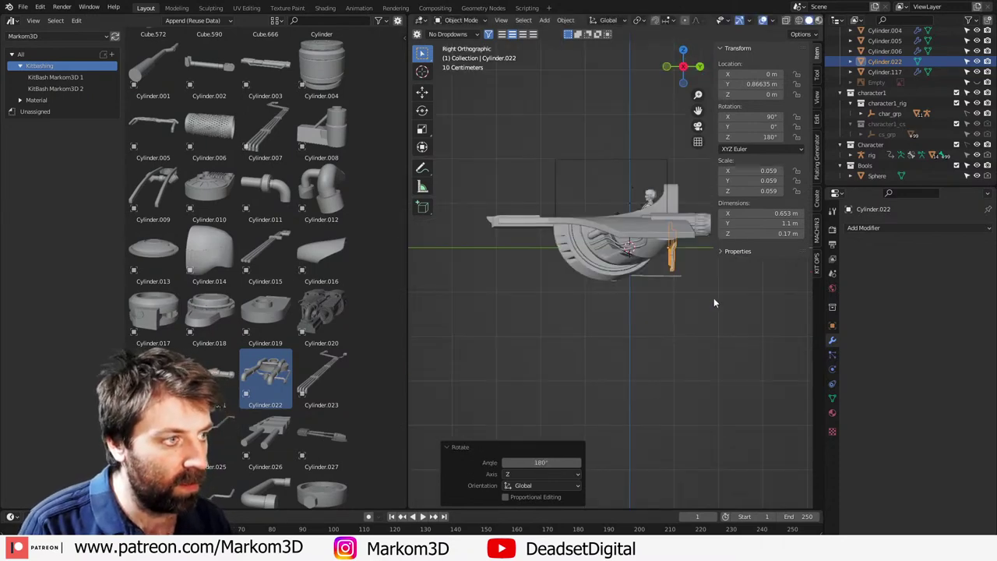
pyautogui.scroll(3, 777, 262)
pyautogui.keyDown('shift'); pyautogui.moveTo(778, 262); pyautogui.dragTo(658, 298, button='middle'); pyautogui.keyUp('shift')
pyautogui.press('z')
pyautogui.click(579, 298)
pyautogui.keyDown('shift'); pyautogui.moveTo(592, 304); pyautogui.dragTo(737, 283, button='middle'); pyautogui.keyUp('shift')
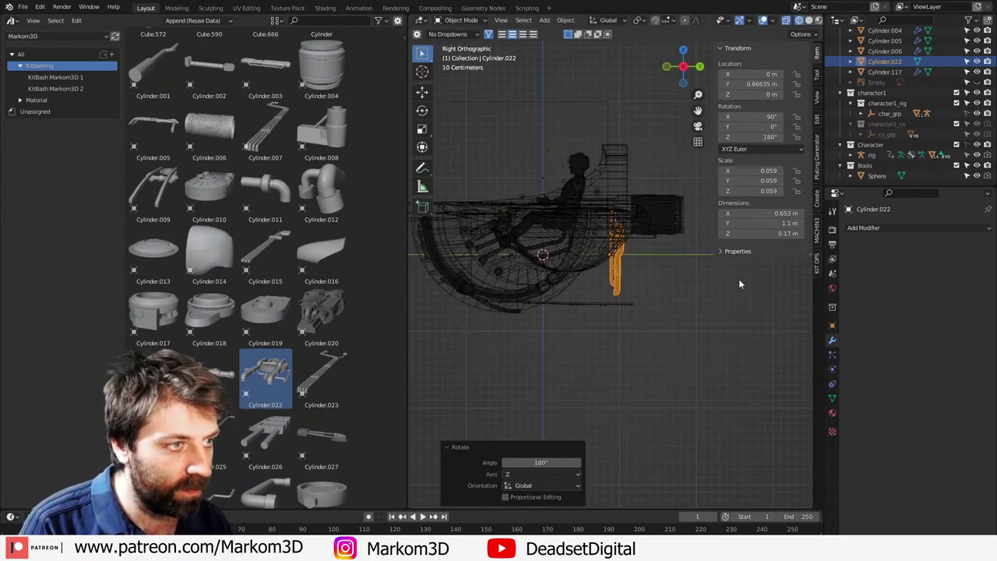
pyautogui.press('s')
pyautogui.click(695, 266)
pyautogui.press('g')
pyautogui.click(675, 258)
pyautogui.press('r')
pyautogui.click(666, 278)
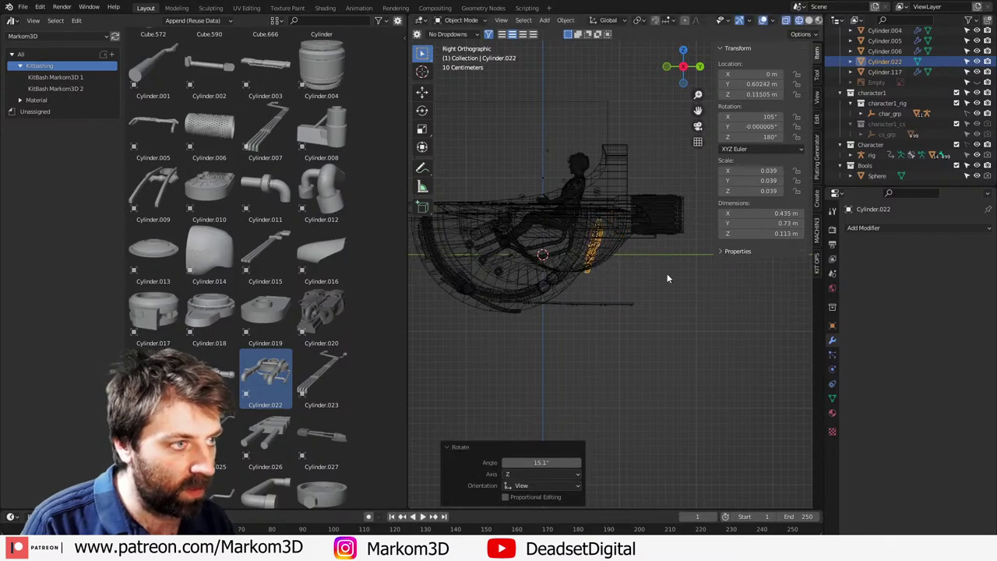
# Step: Move the Cylinder.022 part about -0.213 m along Y so it sits between the rear pipes
pyautogui.hotkey('shift', 'z')
pyautogui.moveTo(708, 280)
pyautogui.mouseDown(button='middle')
pyautogui.moveTo(585, 271)
pyautogui.moveTo(602, 281)
pyautogui.moveTo(614, 341)
pyautogui.mouseUp(button='middle')
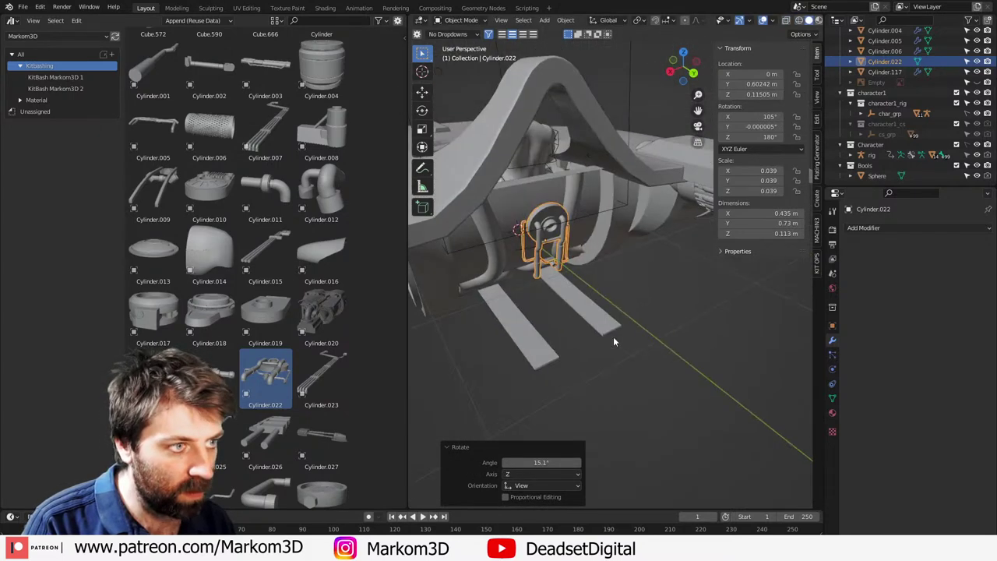
pyautogui.scroll(2, 610, 339)
pyautogui.press('g')
pyautogui.press('y')
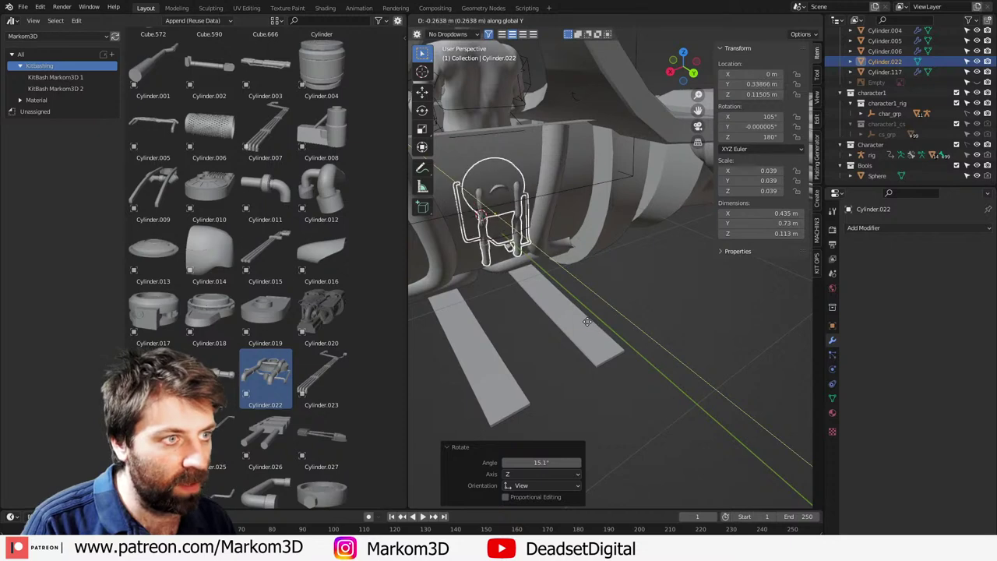
pyautogui.click(559, 328)
pyautogui.moveTo(558, 327); pyautogui.dragTo(582, 319, button='middle')
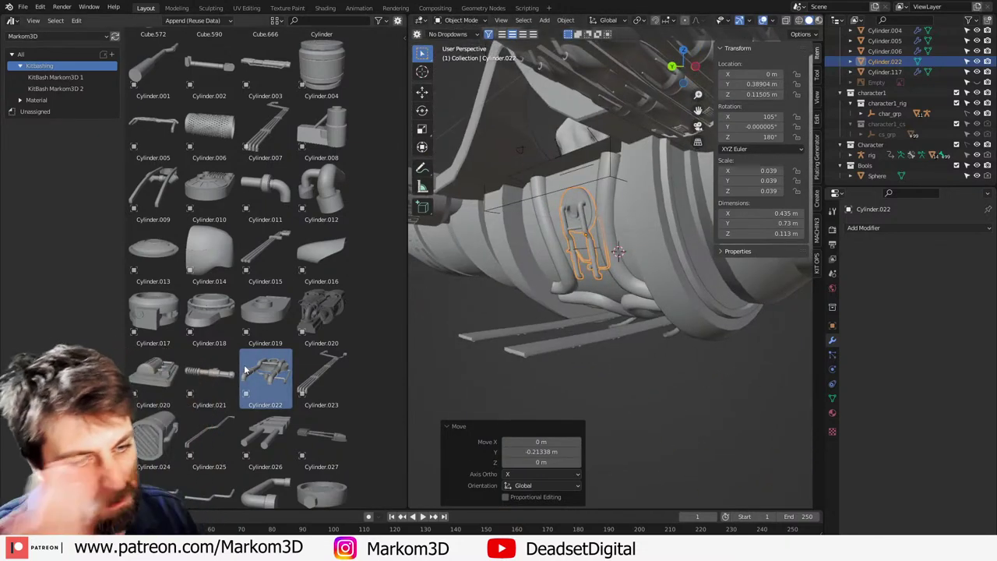
# Step: Place the detailed Cylinder.033 asset, clear its location, and scale it to about 0.158
pyautogui.scroll(-6, 257, 395)
pyautogui.scroll(-2, 274, 399)
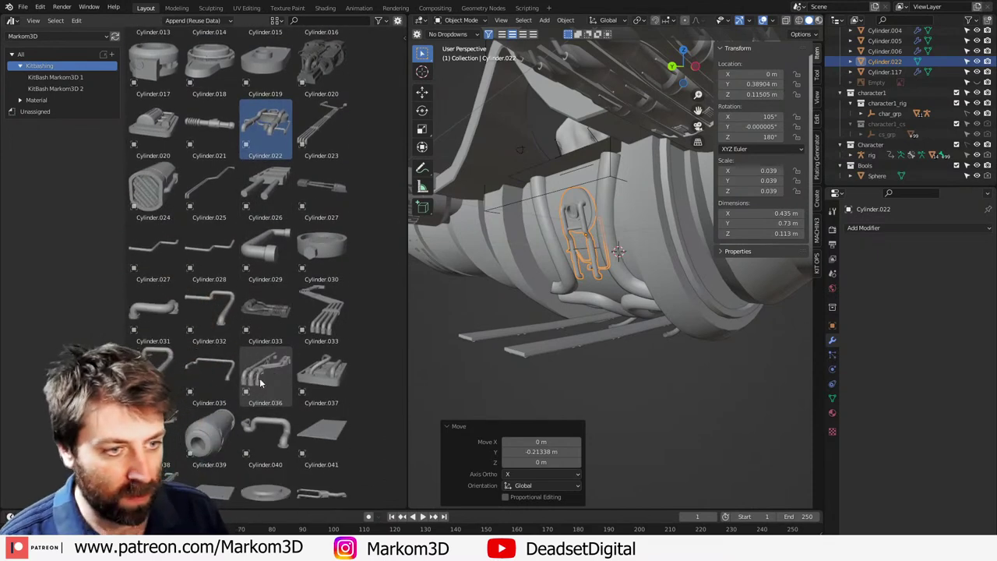
pyautogui.click(268, 315)
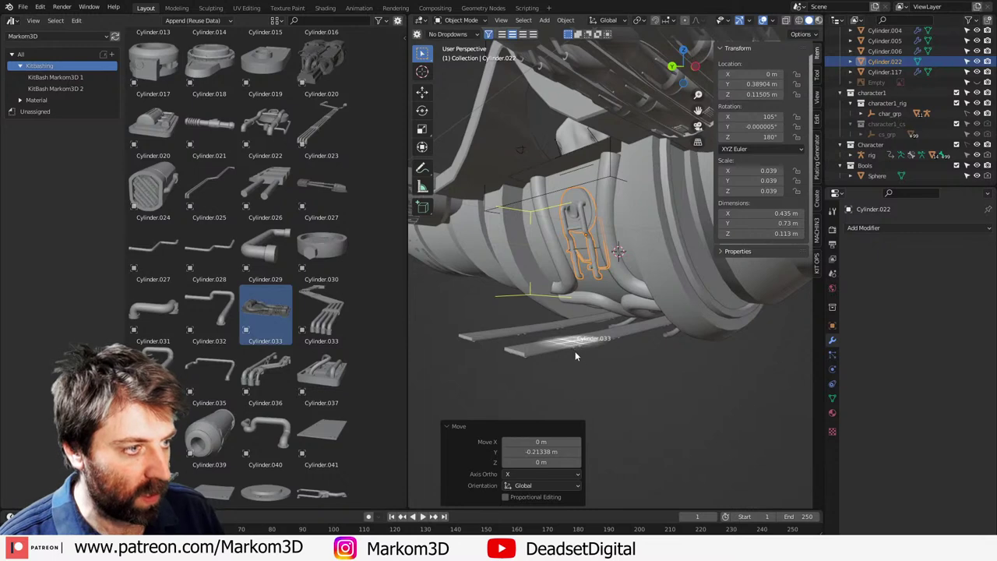
pyautogui.moveTo(574, 350); pyautogui.dragTo(705, 428)
pyautogui.hotkey('alt', 'g')
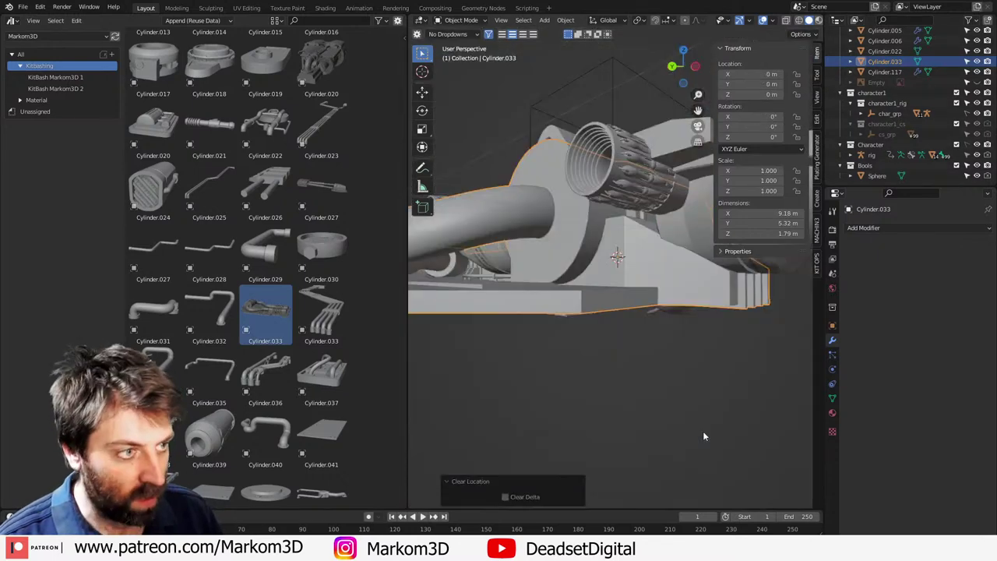
pyautogui.press('s')
pyautogui.click(629, 305)
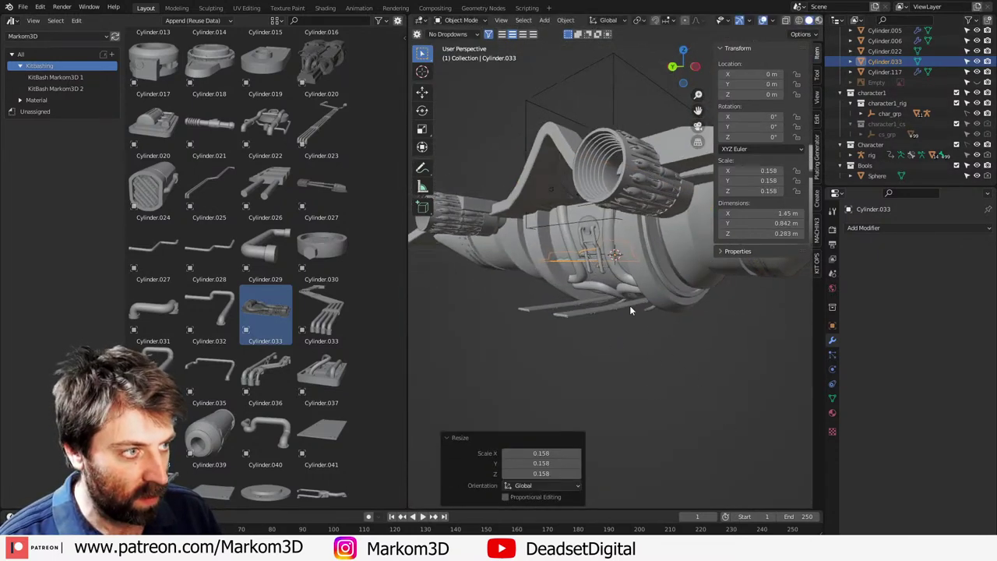
# Step: Rotate the Cylinder.033 part 90° about Z in a wireframe top view
pyautogui.moveTo(631, 310); pyautogui.dragTo(631, 319, button='middle')
pyautogui.press('KP_7')
pyautogui.press('z')
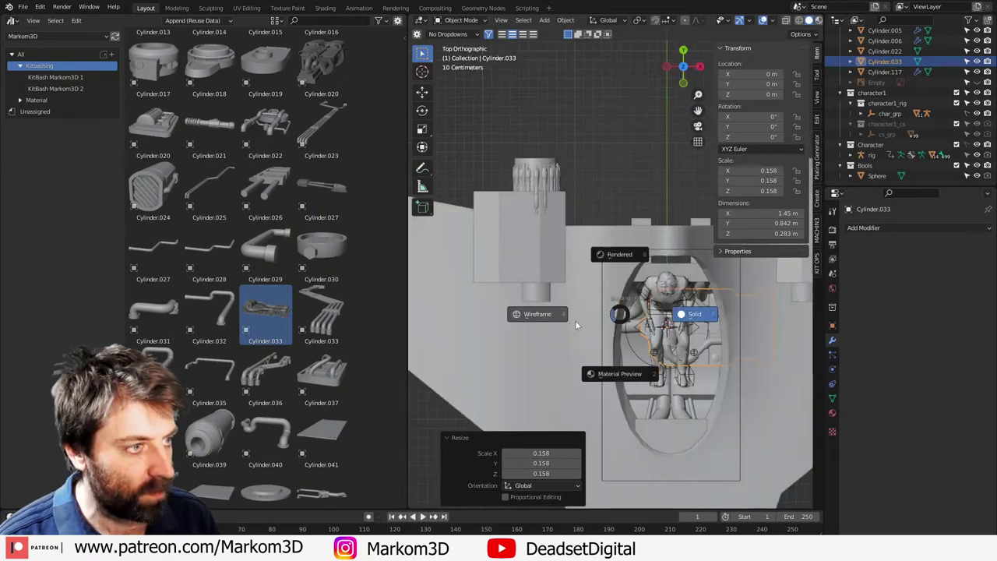
pyautogui.click(546, 315)
pyautogui.write('r')
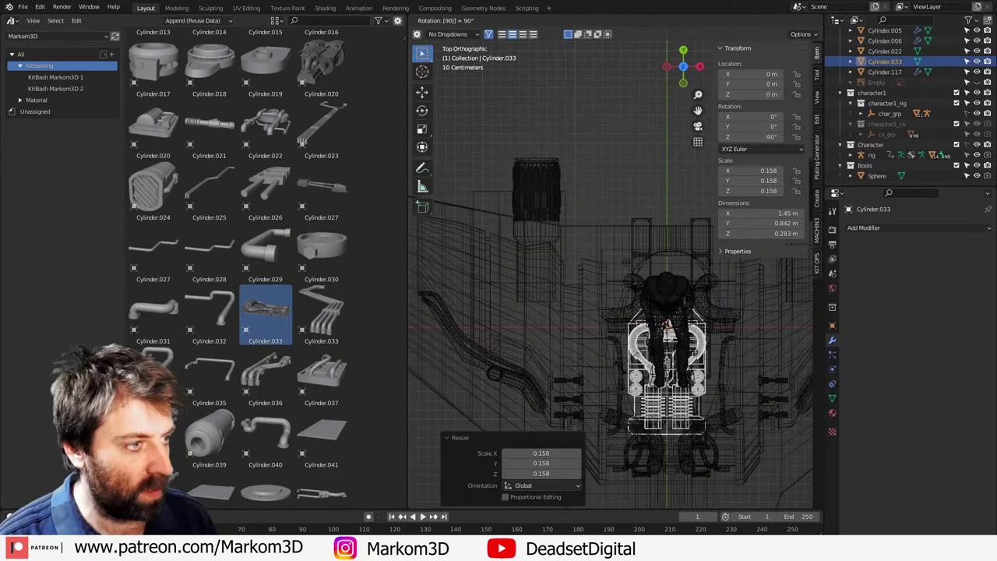
pyautogui.write('90')
pyautogui.press('Return')
# Step: Move the Cylinder.033 part beside the pilot and scale it down to about 0.071
pyautogui.press('g')
pyautogui.click(631, 340)
pyautogui.press('s')
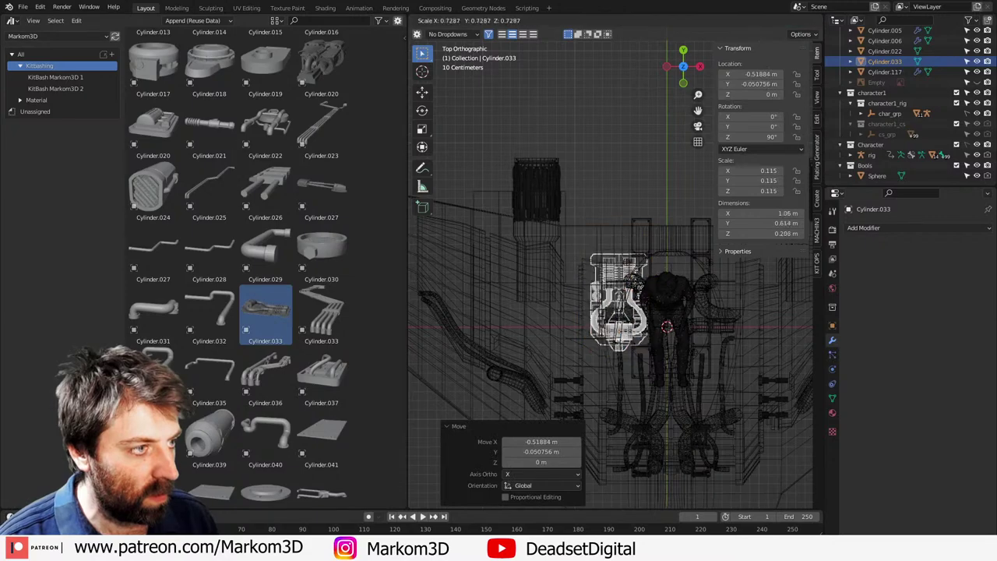
pyautogui.click(626, 382)
pyautogui.press('g')
pyautogui.click(615, 370)
# Step: Clear the Cylinder.033 part's location and rotation so it sits at the origin, and rotate it 90° about Z
pyautogui.moveTo(615, 370); pyautogui.dragTo(549, 266, button='middle')
pyautogui.scroll(-2, 590, 261)
pyautogui.scroll(-3, 549, 267)
pyautogui.hotkey('alt', 'g')
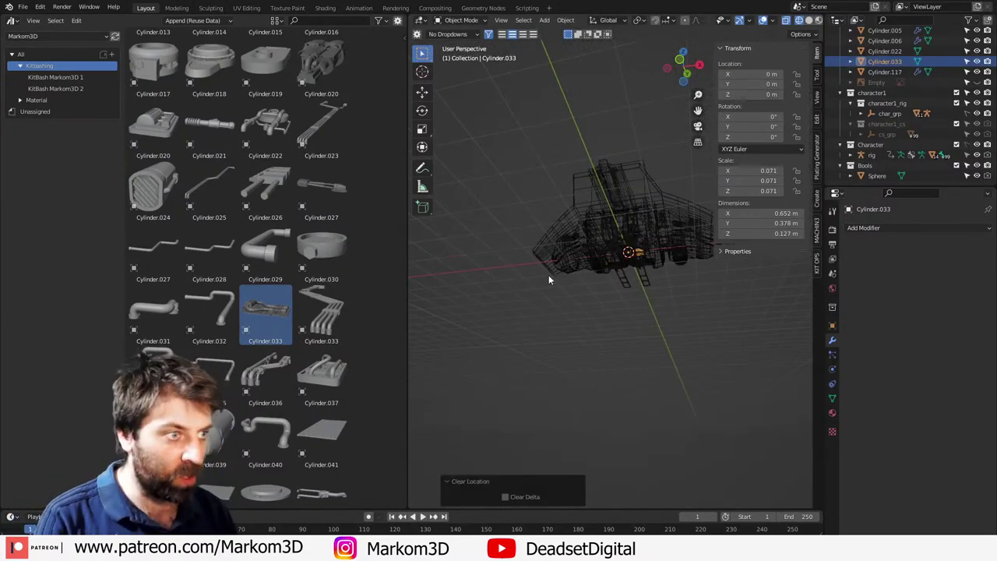
pyautogui.press('KP_3')
pyautogui.write('r')
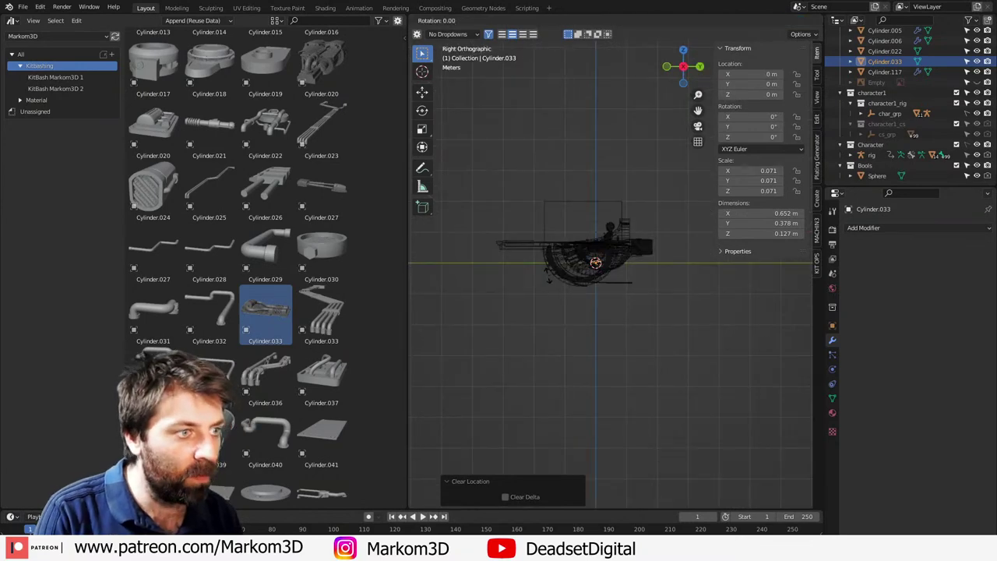
pyautogui.write('z90')
pyautogui.press('Return')
pyautogui.moveTo(548, 275); pyautogui.dragTo(549, 280, button='middle')
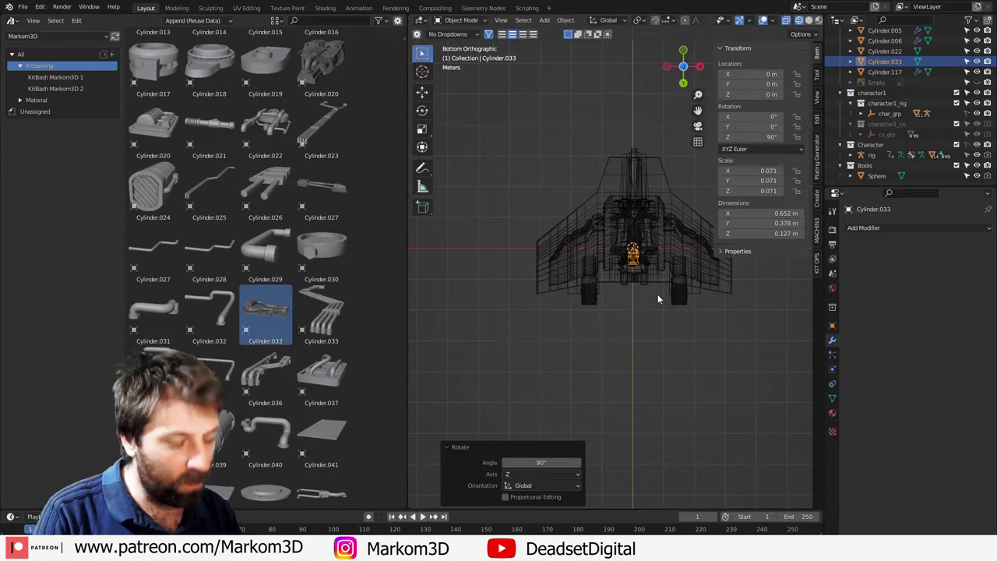
# Step: Move the Cylinder.033 part about -2.53 m along Y under the ship's nose and scale it up to about 0.172
pyautogui.press('g')
pyautogui.press('y')
pyautogui.click(663, 216)
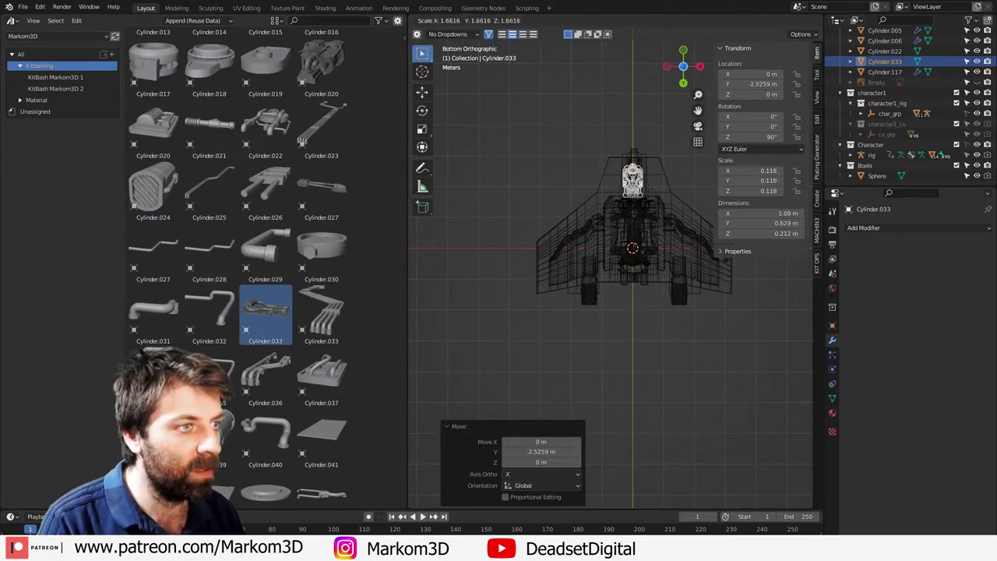
pyautogui.click(767, 289)
pyautogui.hotkey('shift', 'z')
pyautogui.moveTo(733, 284); pyautogui.dragTo(575, 367, button='middle')
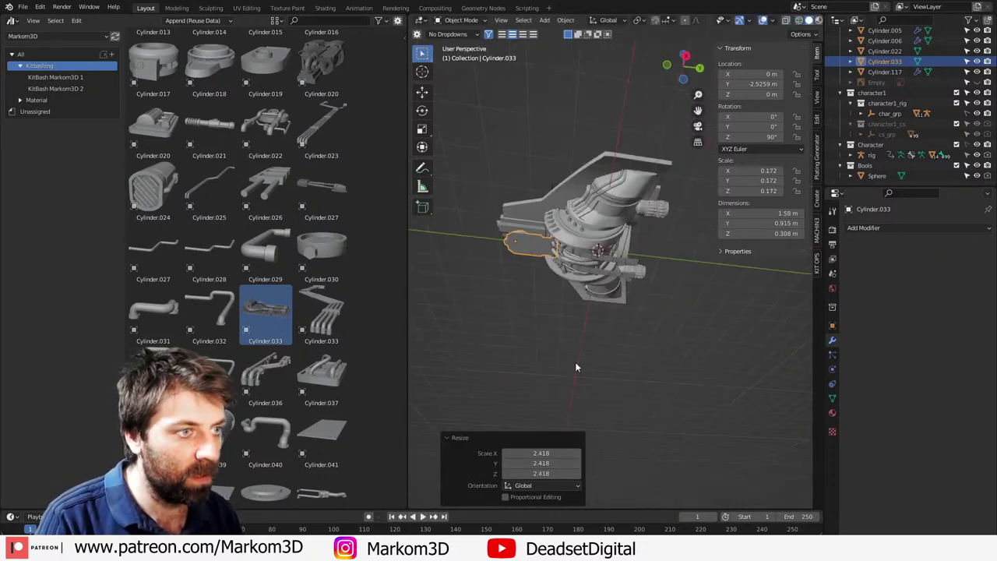
# Step: Rotate the Cylinder.033 part 180° about the global Y axis so it faces downward
pyautogui.press('r')
pyautogui.press('y')
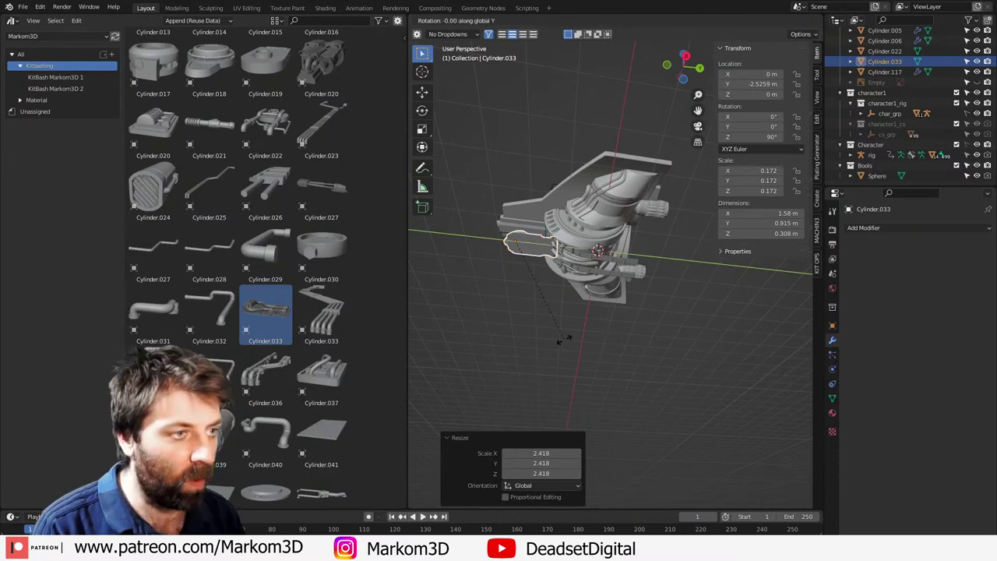
pyautogui.press('Return')
# Step: Raise the Cylinder.033 part about 0.47 m against the nose's underside, shifting it about -0.117 m along Y
pyautogui.press('KP_3')
pyautogui.scroll(5, 563, 339)
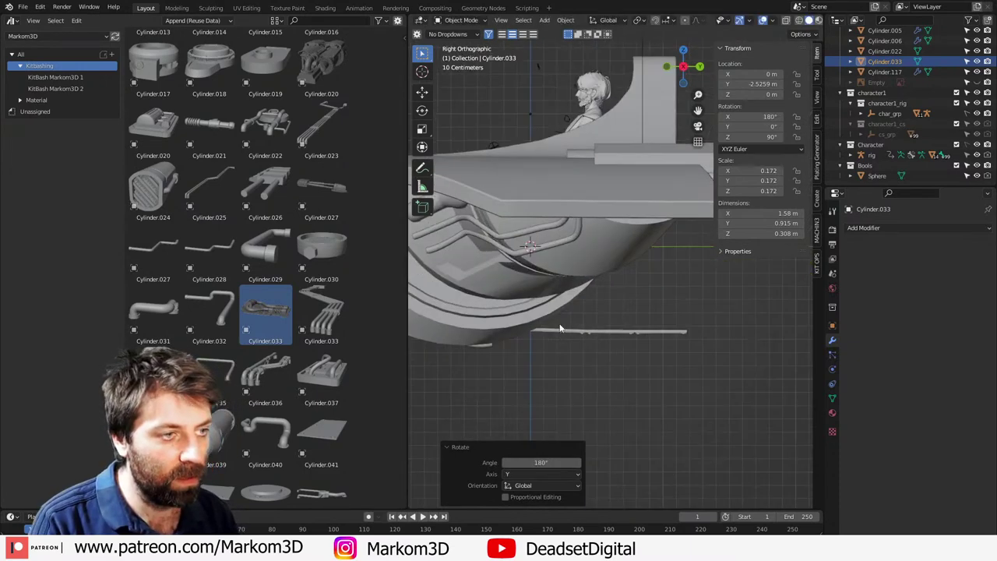
pyautogui.scroll(2, 513, 393)
pyautogui.keyDown('shift'); pyautogui.moveTo(645, 399); pyautogui.dragTo(577, 386, button='middle'); pyautogui.keyUp('shift')
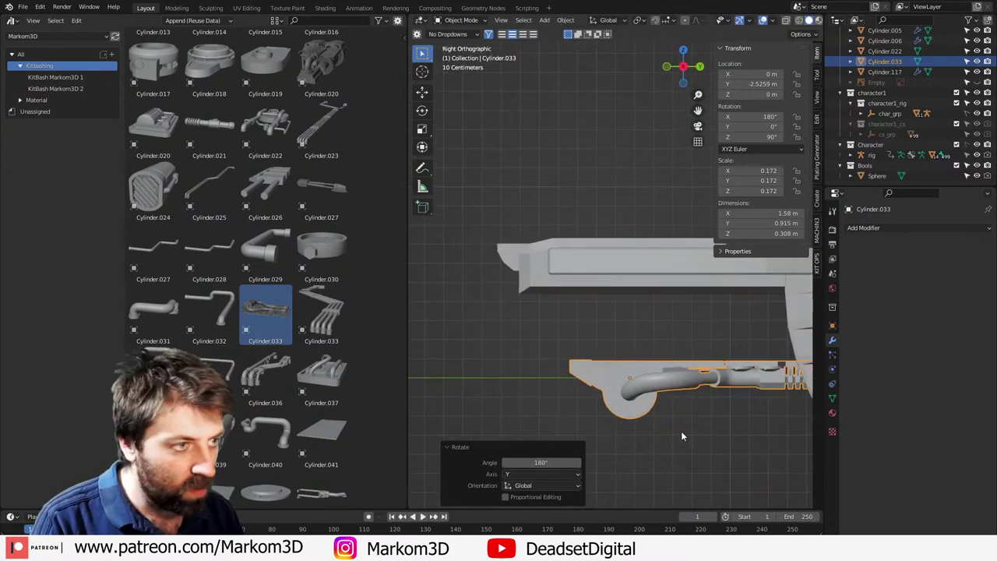
pyautogui.press('g')
pyautogui.click(656, 325)
pyautogui.moveTo(657, 325); pyautogui.dragTo(577, 352, button='middle')
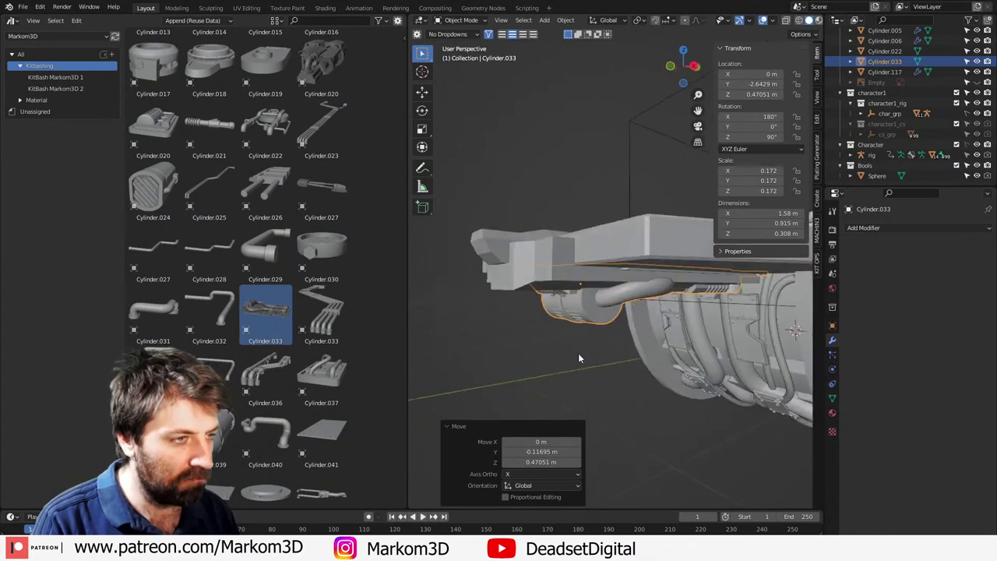
# Step: Move the Cylinder.033 part about 0.17 m along Y toward the engine and lower it about 0.01 m
pyautogui.press('g')
pyautogui.press('y')
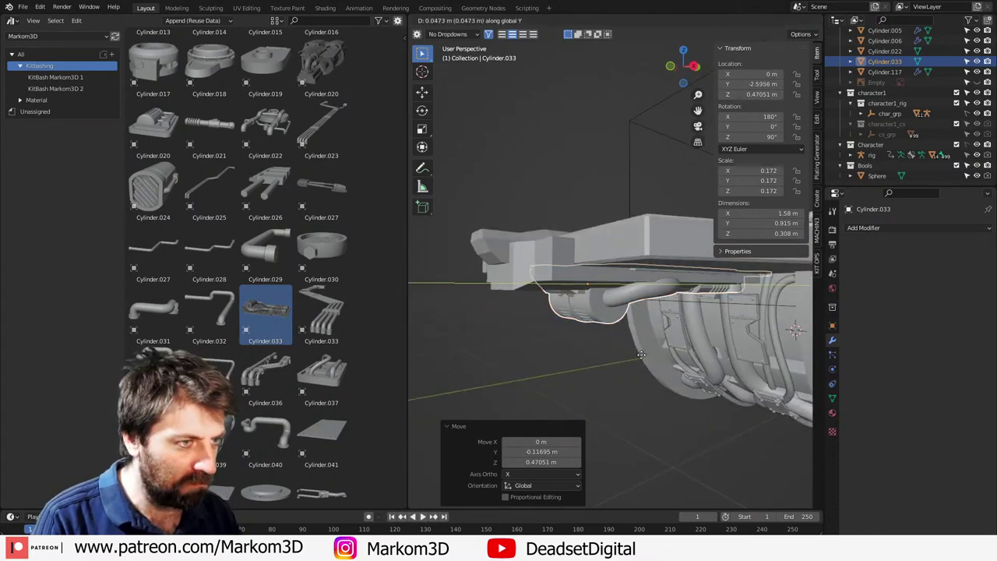
pyautogui.click(797, 334)
pyautogui.moveTo(616, 324); pyautogui.dragTo(711, 285, button='middle')
pyautogui.press('g')
pyautogui.press('z')
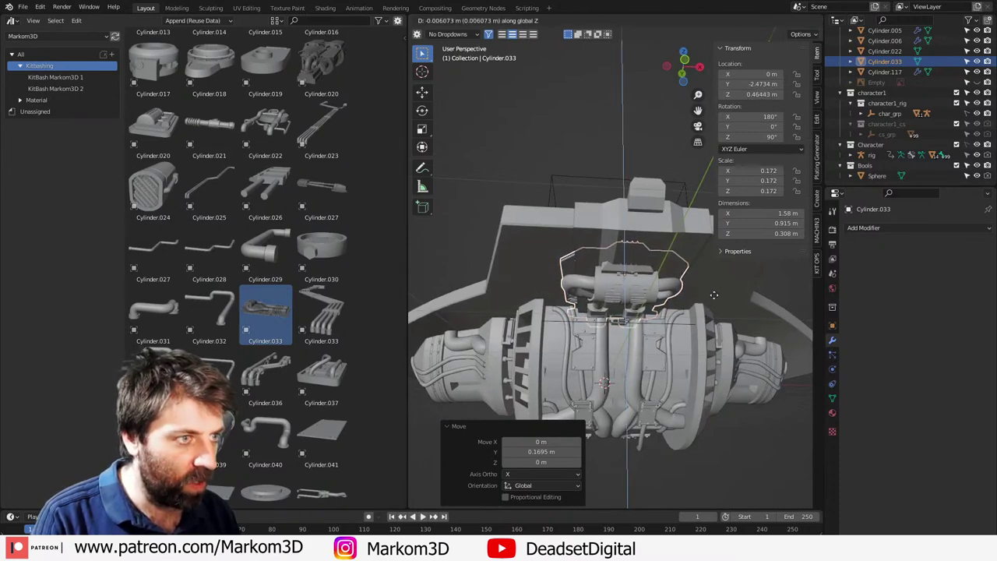
pyautogui.click(598, 372)
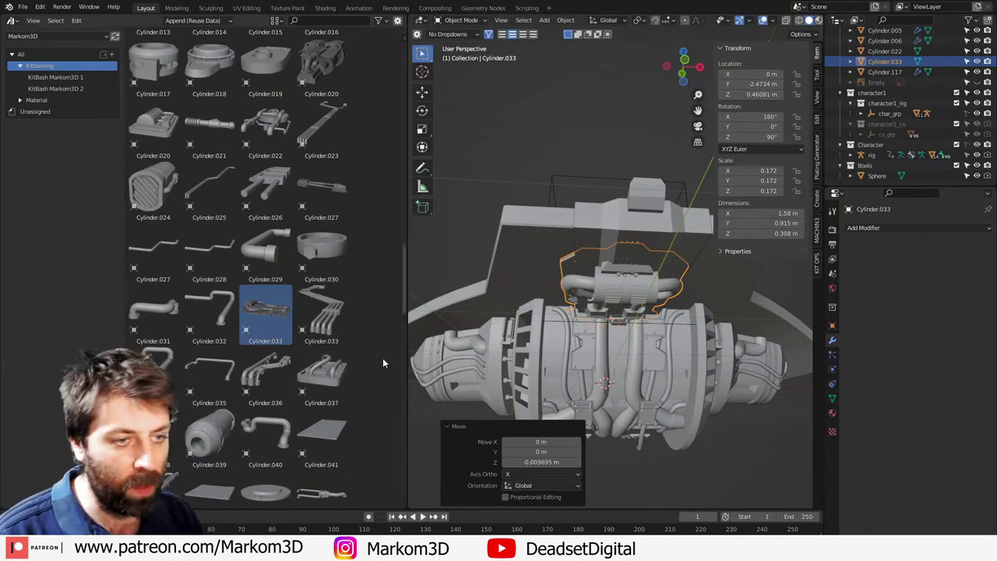
# Step: Examine the ship's underside, nose and upper hull from several angles and browse the kitbash library for further parts
pyautogui.moveTo(559, 327); pyautogui.dragTo(526, 369, button='middle')
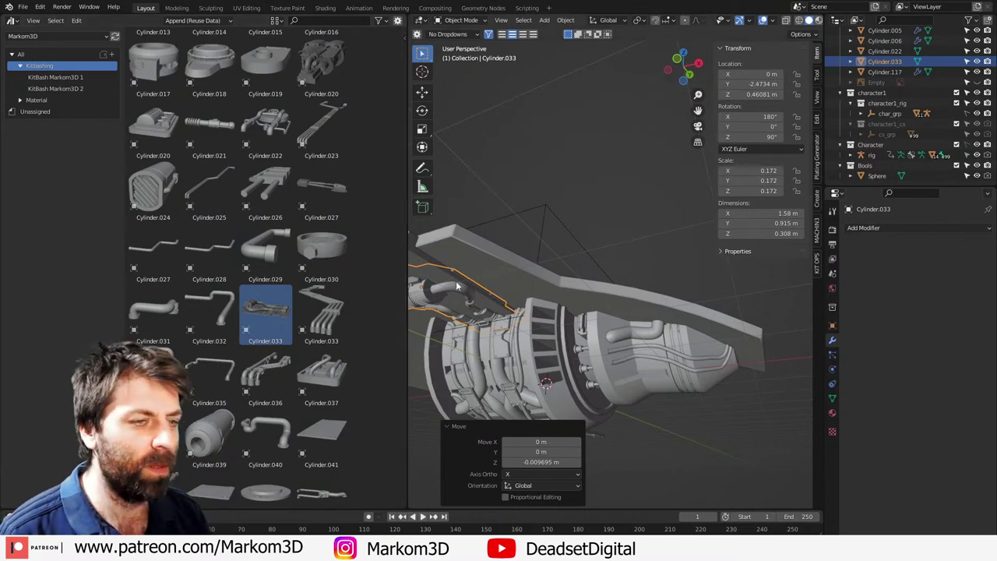
pyautogui.moveTo(457, 286); pyautogui.dragTo(596, 268, button='middle')
pyautogui.scroll(-2, 366, 424)
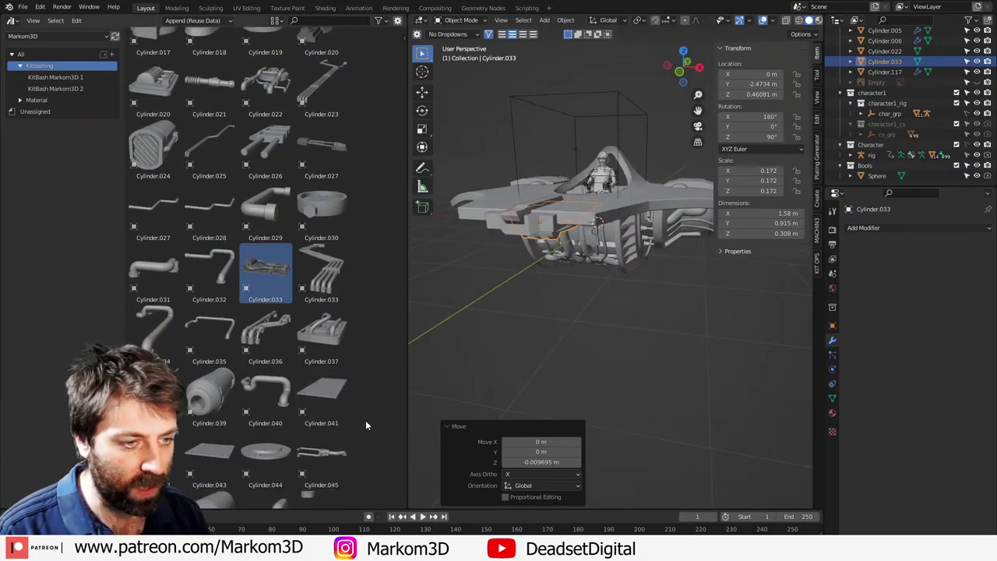
pyautogui.scroll(8, 540, 316)
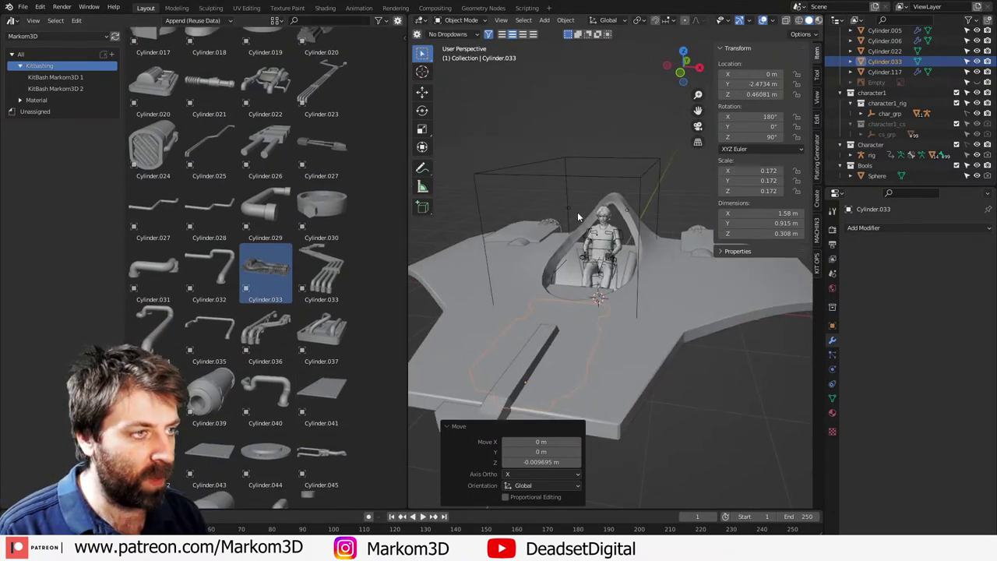
pyautogui.moveTo(619, 303); pyautogui.dragTo(703, 361, button='middle')
pyautogui.click(703, 361)
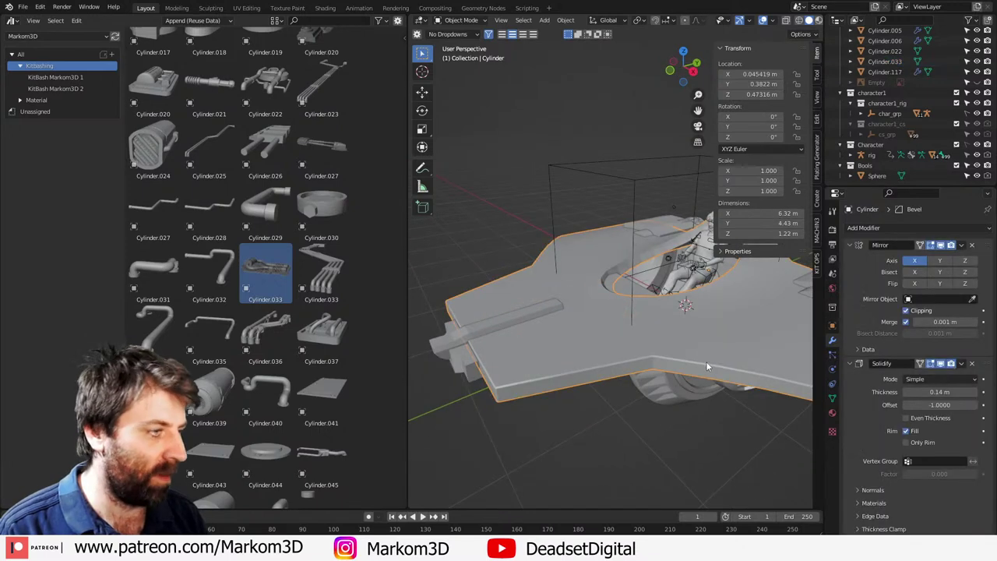
pyautogui.scroll(-3, 946, 434)
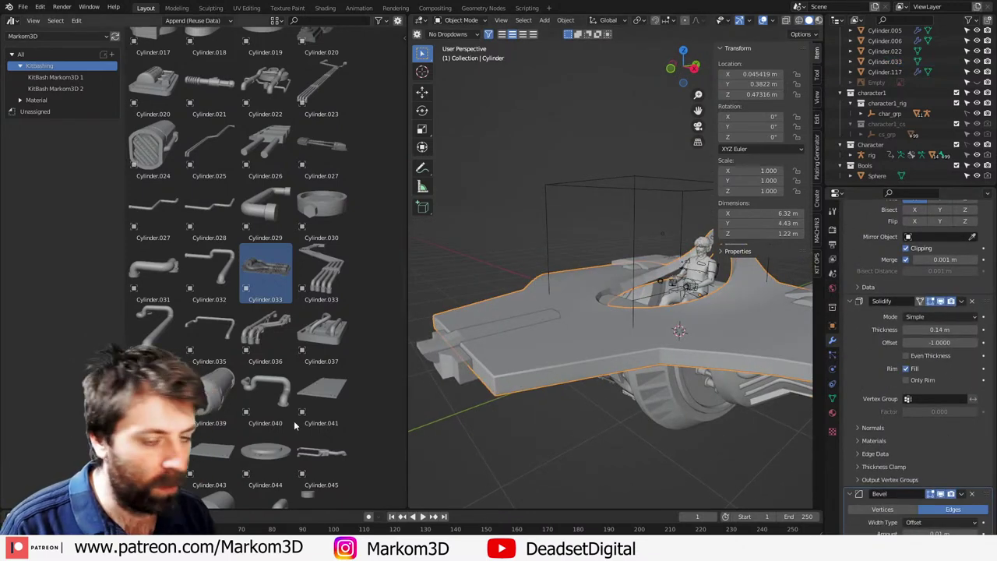
pyautogui.scroll(-2, 206, 406)
pyautogui.scroll(-5, 206, 408)
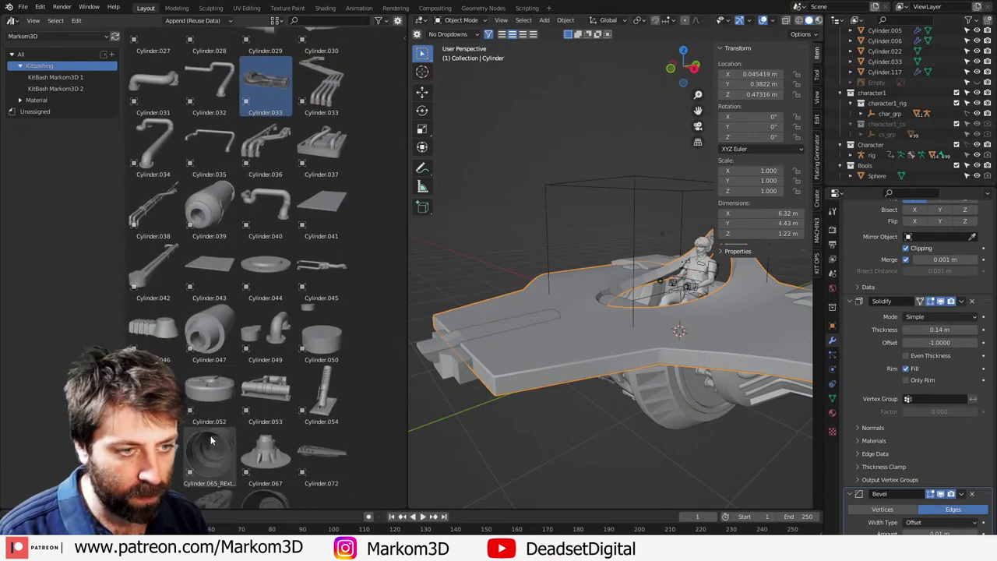
pyautogui.moveTo(498, 401); pyautogui.dragTo(546, 467, button='middle')
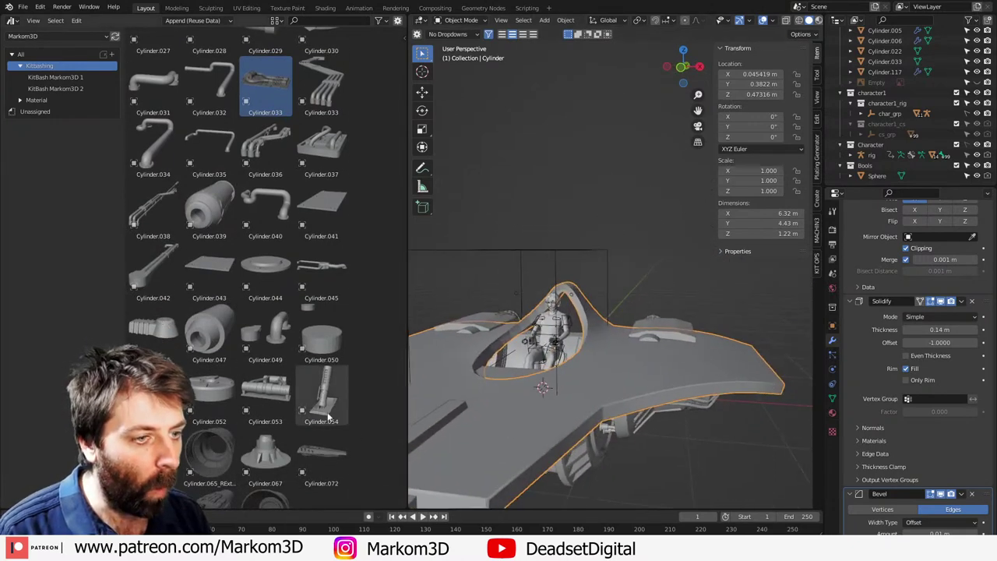
# Step: Place the Cylinder.054 asset in the scene, clear its rotation and location, and scale it down
pyautogui.moveTo(322, 397); pyautogui.dragTo(662, 364)
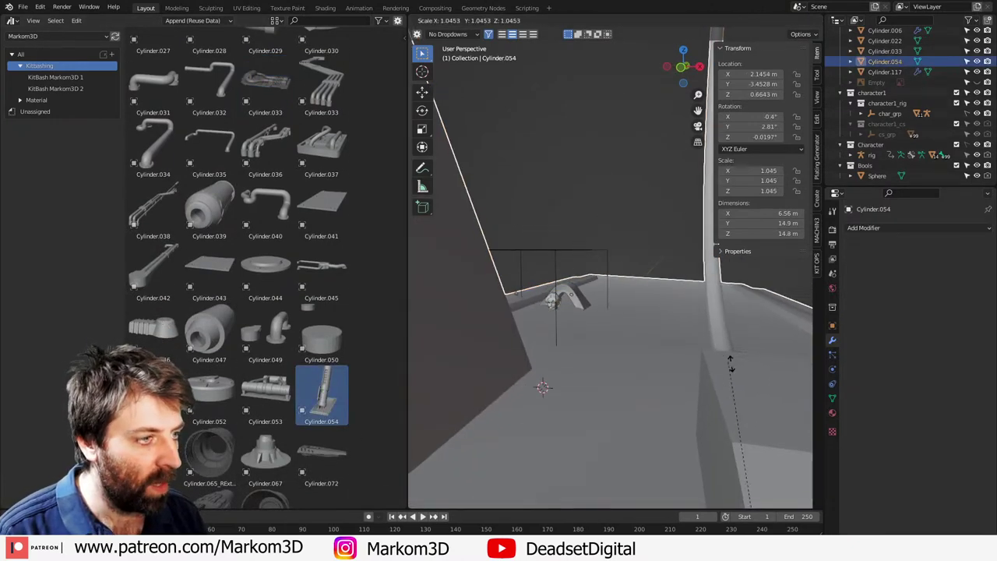
pyautogui.hotkey('alt', 'r')
pyautogui.hotkey('alt', 'g')
pyautogui.press('s')
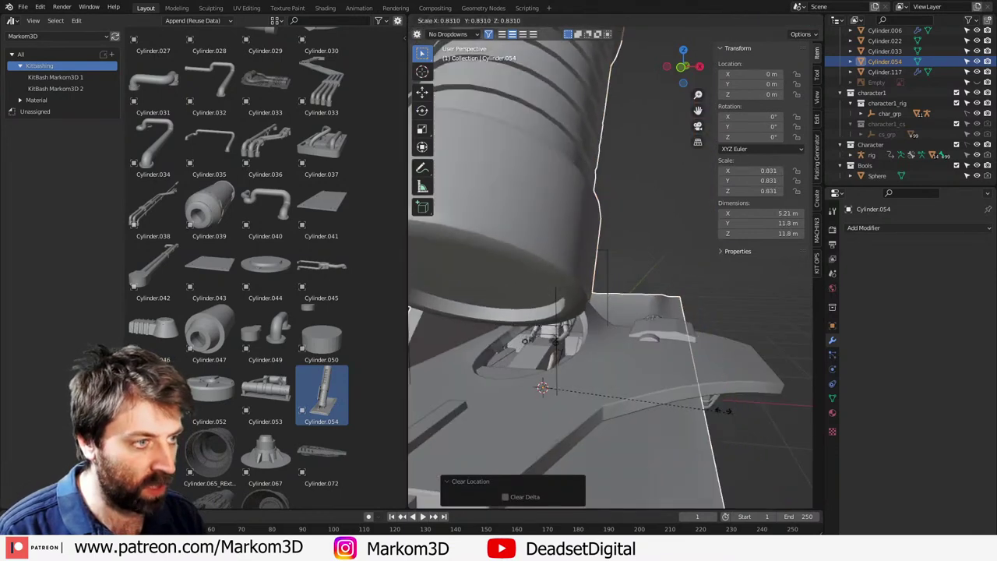
# Step: Scale the Cylinder.054 kitbash part down uniformly to about 0.037
pyautogui.click(556, 363)
pyautogui.press('KP_7')
pyautogui.press('s')
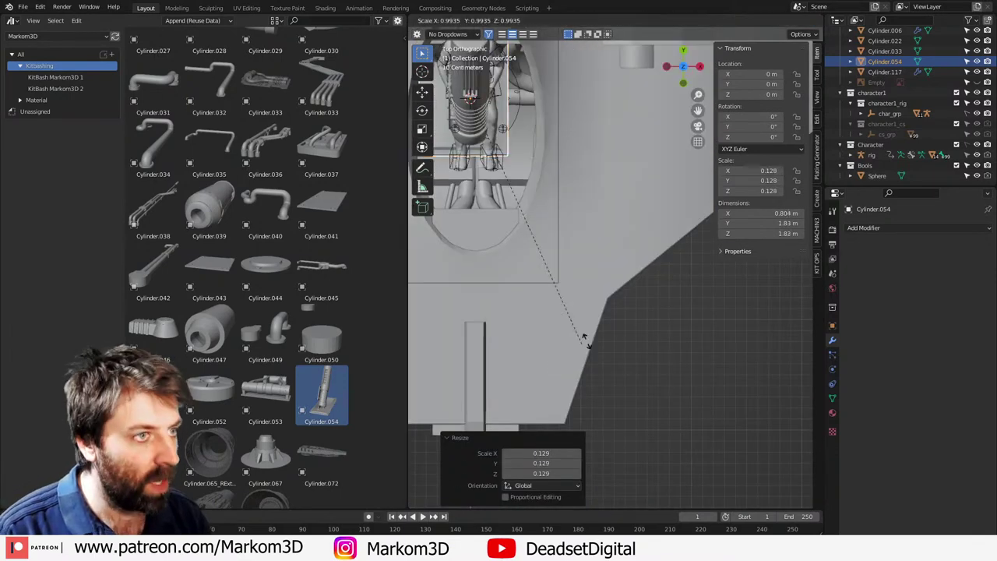
pyautogui.click(505, 171)
pyautogui.keyDown('shift'); pyautogui.moveTo(519, 217); pyautogui.dragTo(549, 359, button='middle'); pyautogui.keyUp('shift')
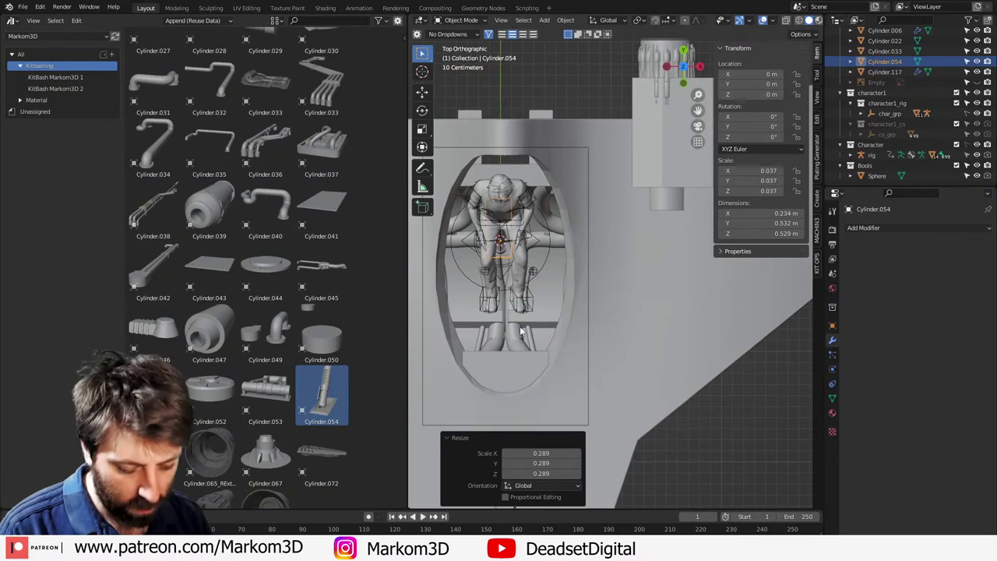
# Step: Move the scaled kitbash part onto the wing area beside the cockpit, at about X 1.08 m and Y 0.69 m
pyautogui.press('g')
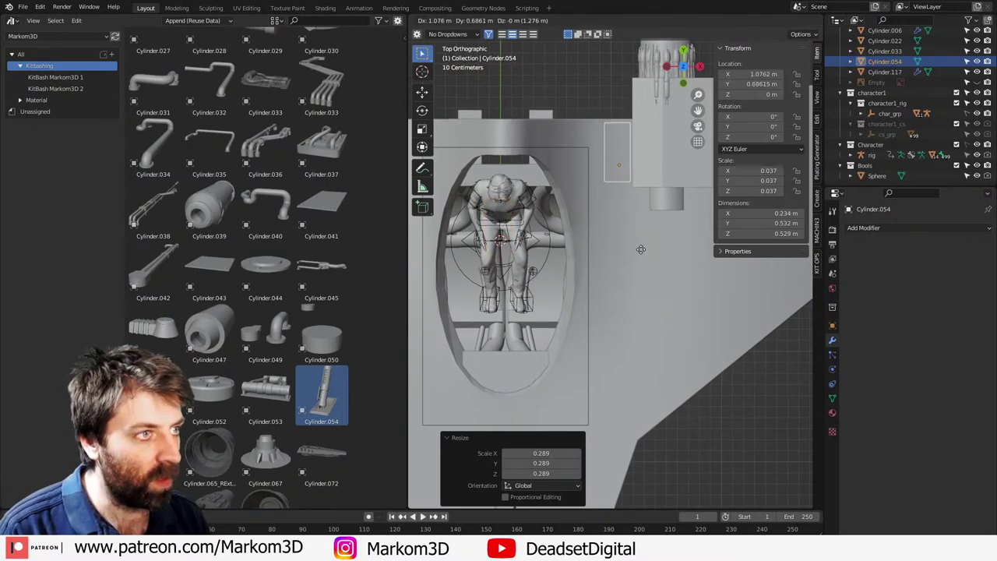
pyautogui.click(640, 249)
pyautogui.moveTo(640, 249); pyautogui.dragTo(592, 117, button='middle')
# Step: Raise the kitbash part along Z to about 0.68 m so its base rests on the wing surface
pyautogui.press('g')
pyautogui.press('z')
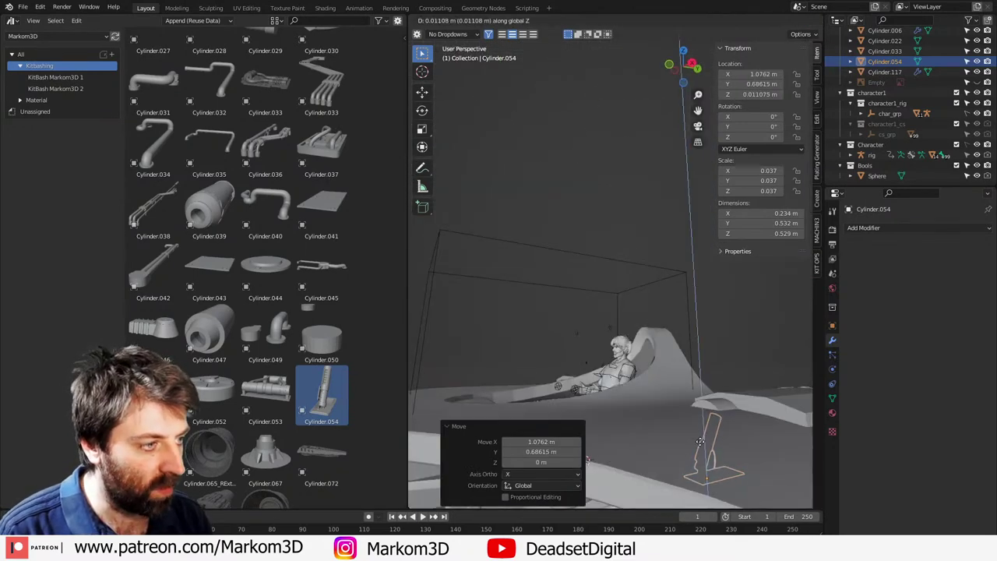
pyautogui.click(670, 382)
pyautogui.moveTo(669, 381); pyautogui.dragTo(663, 418, button='middle')
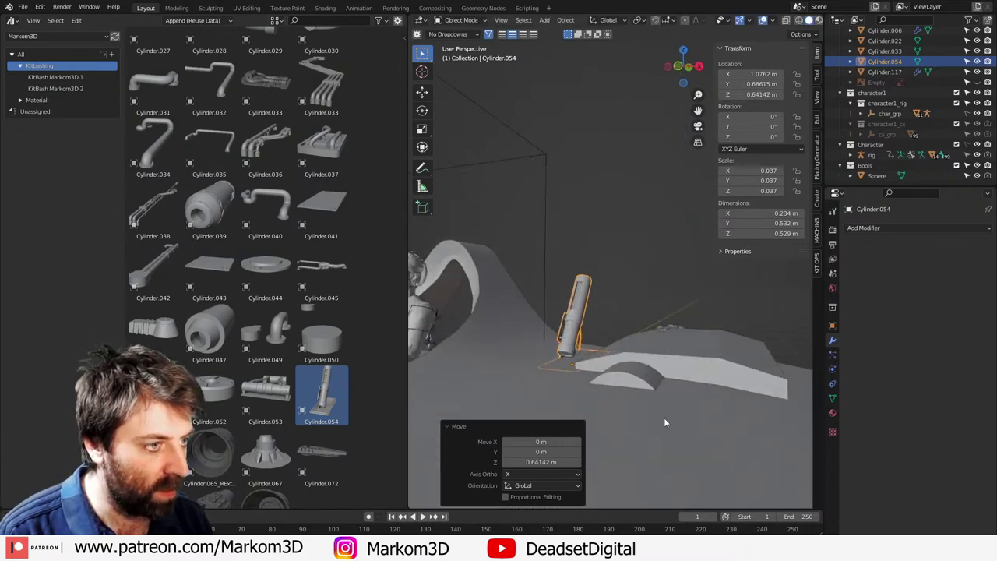
pyautogui.click(657, 362)
pyautogui.moveTo(657, 362); pyautogui.dragTo(563, 402, button='middle')
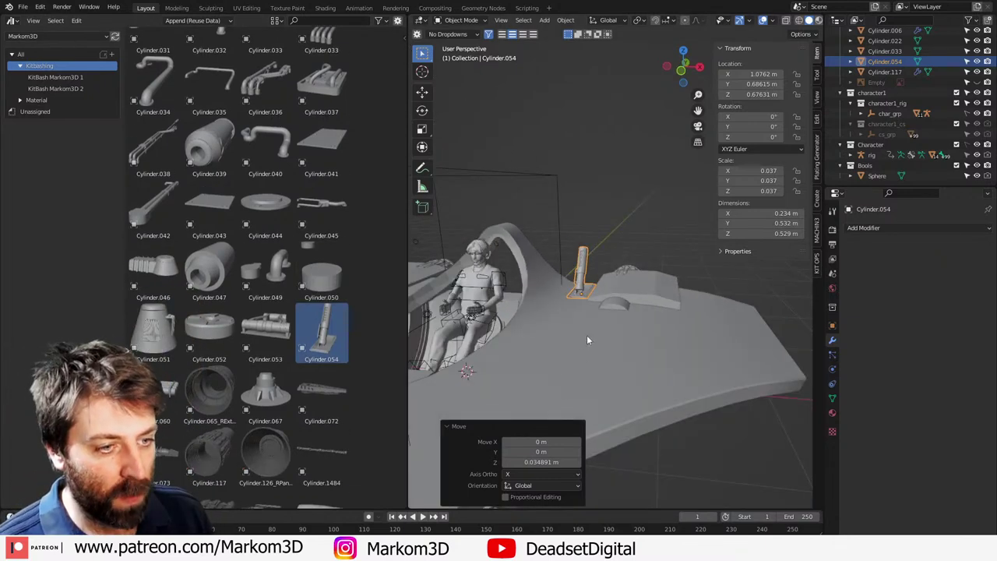
# Step: Add the Cylinder.1836 asset from the Kitbashing library to the scene and clear its rotation and location
pyautogui.scroll(-5, 587, 335)
pyautogui.scroll(-8, 306, 405)
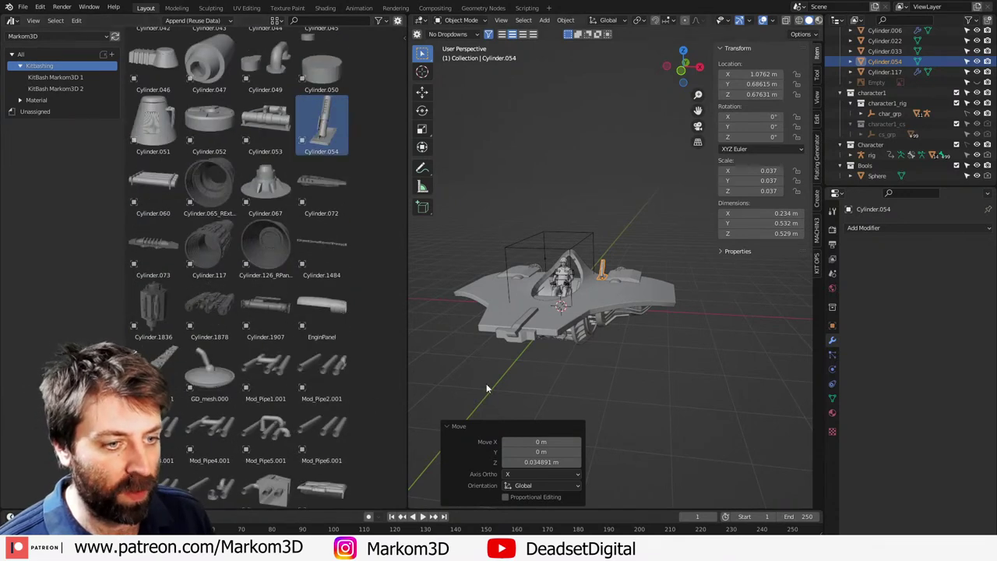
pyautogui.moveTo(673, 371); pyautogui.dragTo(693, 337, button='middle')
pyautogui.scroll(4, 553, 377)
pyautogui.keyDown('shift'); pyautogui.moveTo(693, 337); pyautogui.dragTo(577, 356, button='middle'); pyautogui.keyUp('shift')
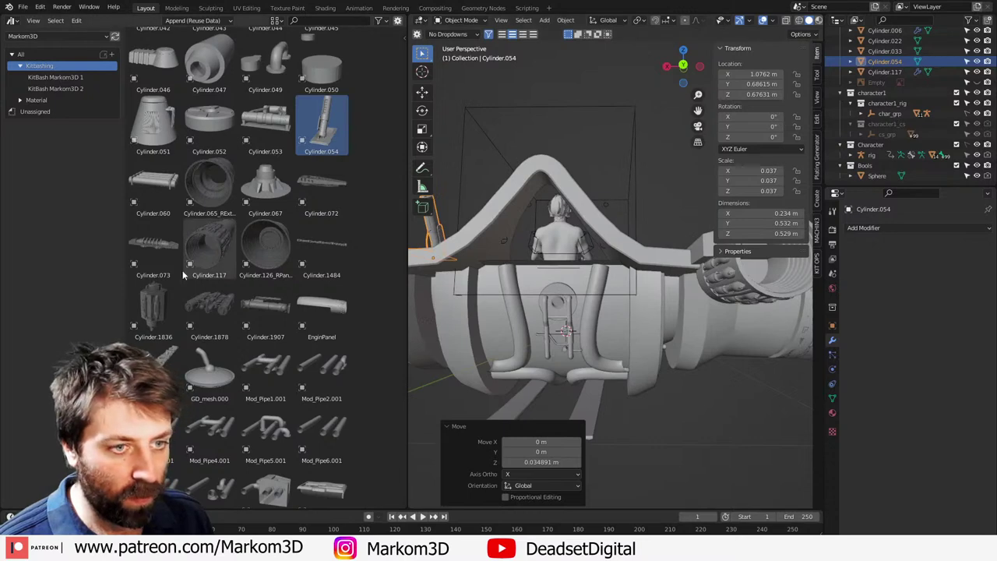
pyautogui.scroll(-4, 183, 275)
pyautogui.moveTo(158, 243); pyautogui.dragTo(558, 376)
pyautogui.hotkey('alt', 'r')
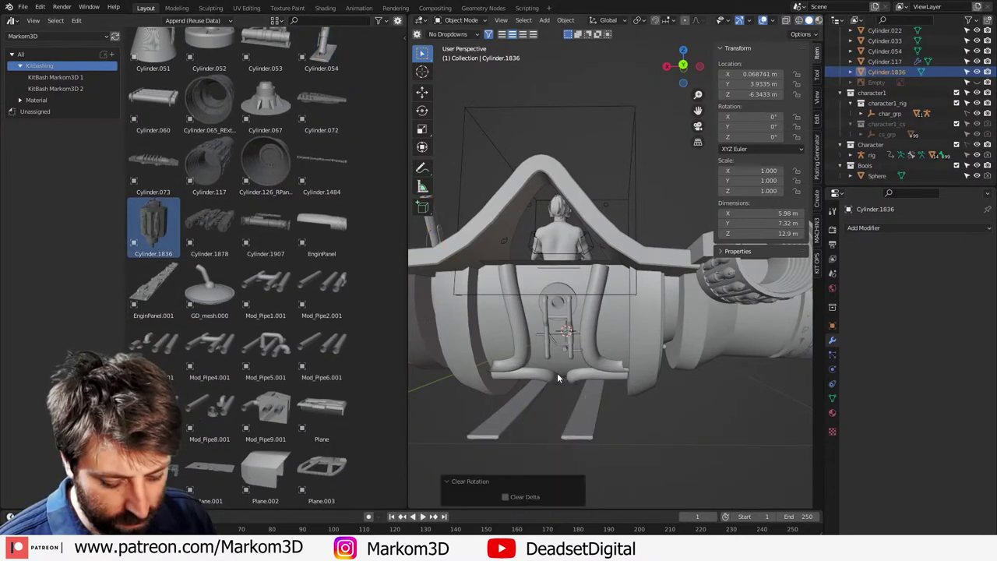
pyautogui.hotkey('alt', 'g')
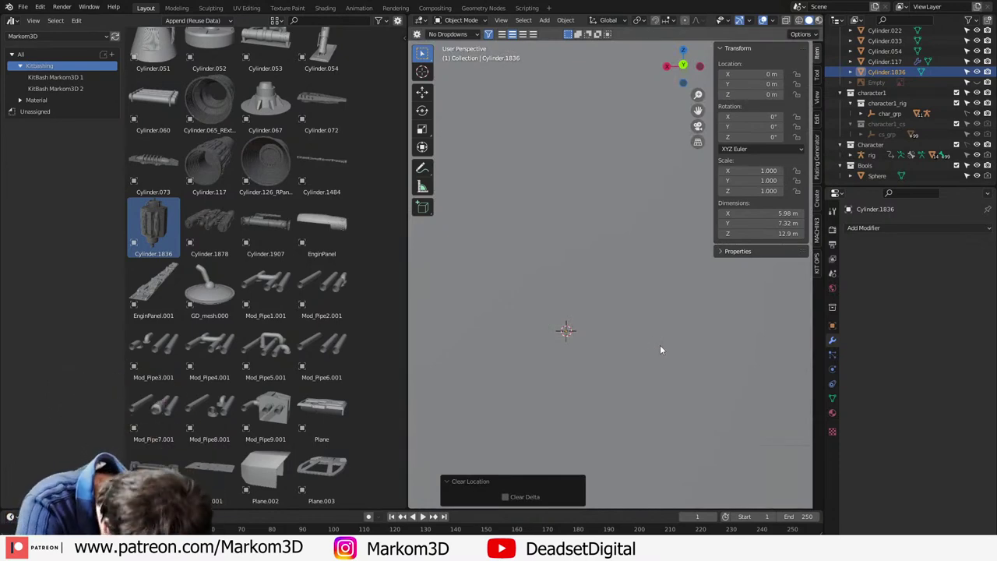
# Step: Scale the Cylinder.1836 part down uniformly to about 0.112
pyautogui.press('s')
pyautogui.click(650, 314)
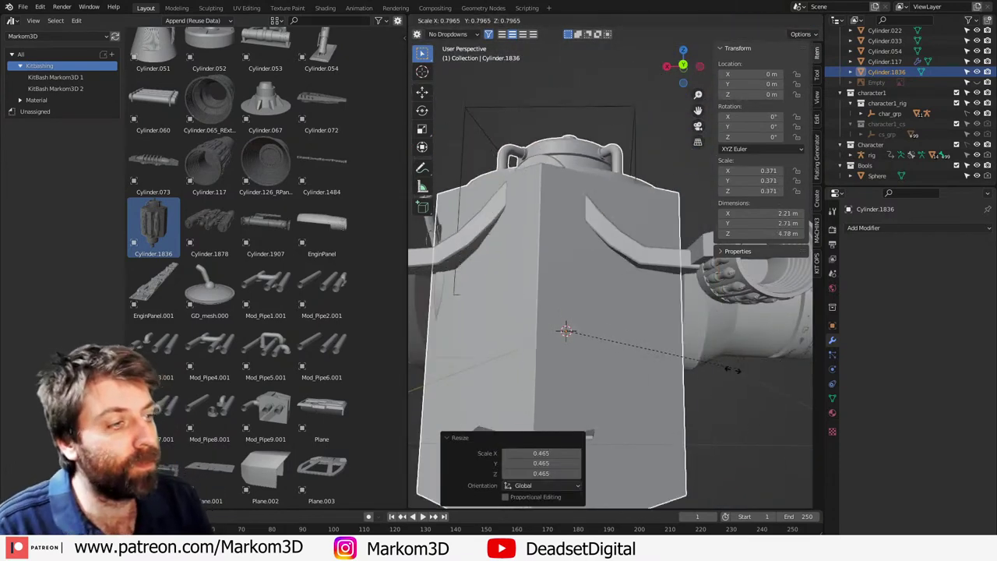
pyautogui.press('s')
pyautogui.click(606, 372)
pyautogui.press('KP_3')
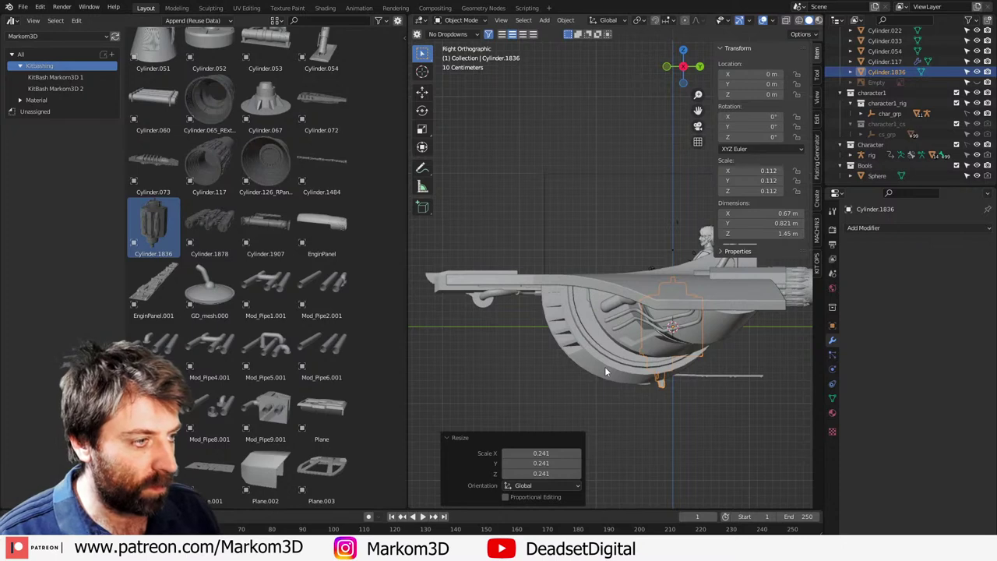
pyautogui.press('r')
pyautogui.press('z')
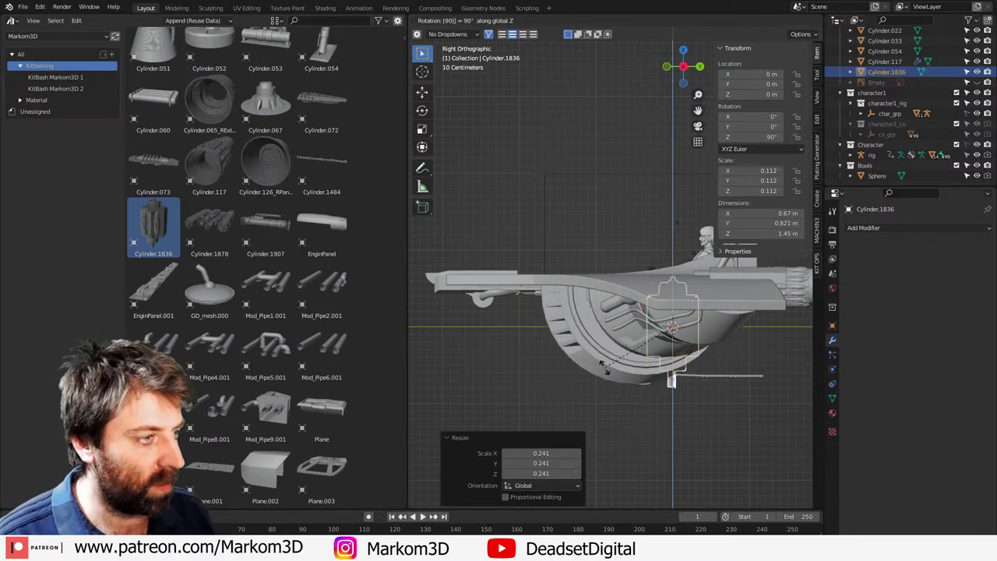
pyautogui.press('Escape')
pyautogui.press('r')
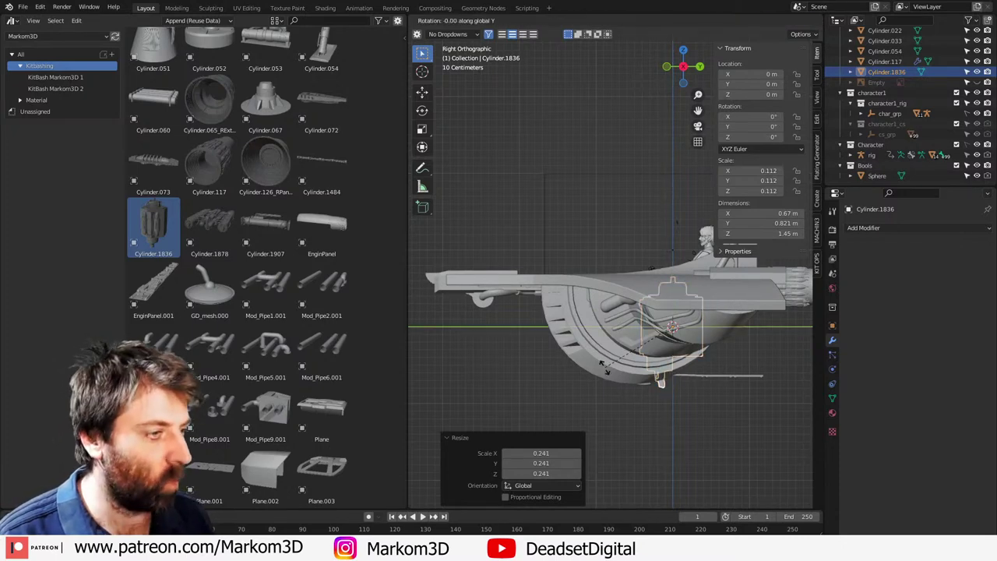
# Step: Rotate the Cylinder.1836 part 90° about the X axis so it lies horizontally
pyautogui.press('r')
pyautogui.press('x')
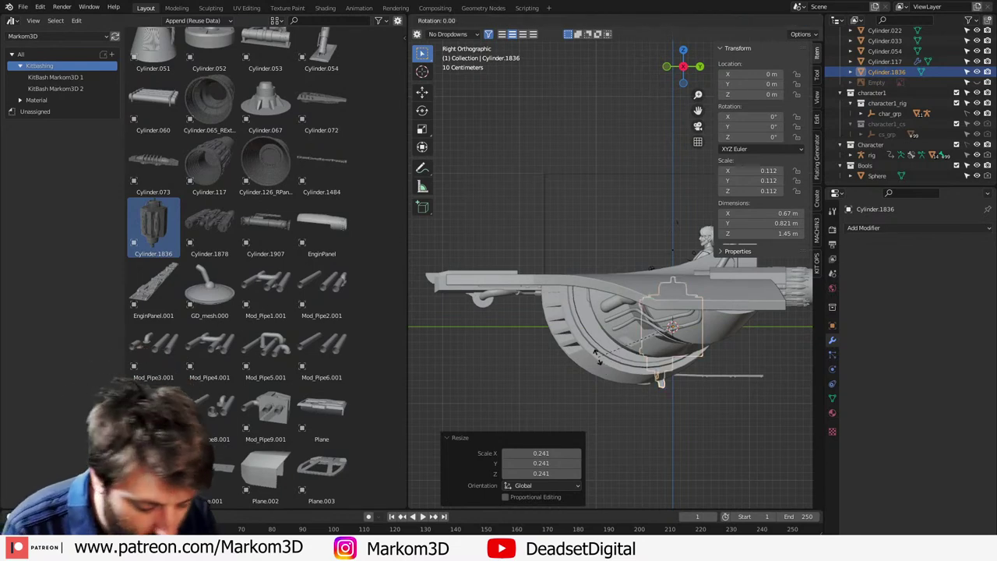
pyautogui.press('9')
pyautogui.press('0')
pyautogui.press('Return')
# Step: Move the Cylinder.1836 part under the central body between the plating strips, at about Y 0.41 m and Z -0.27 m
pyautogui.press('KP_1')
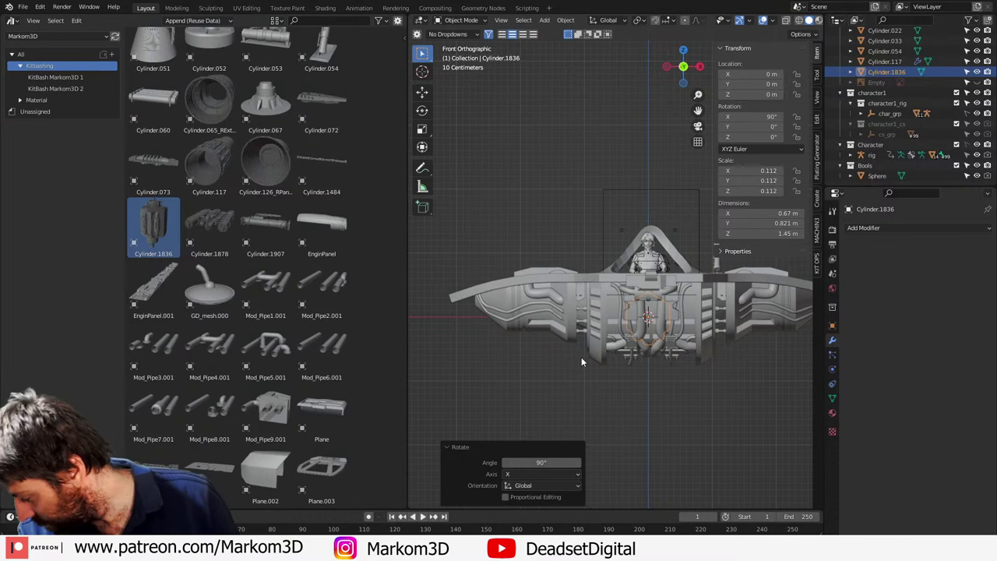
pyautogui.press('KP_3')
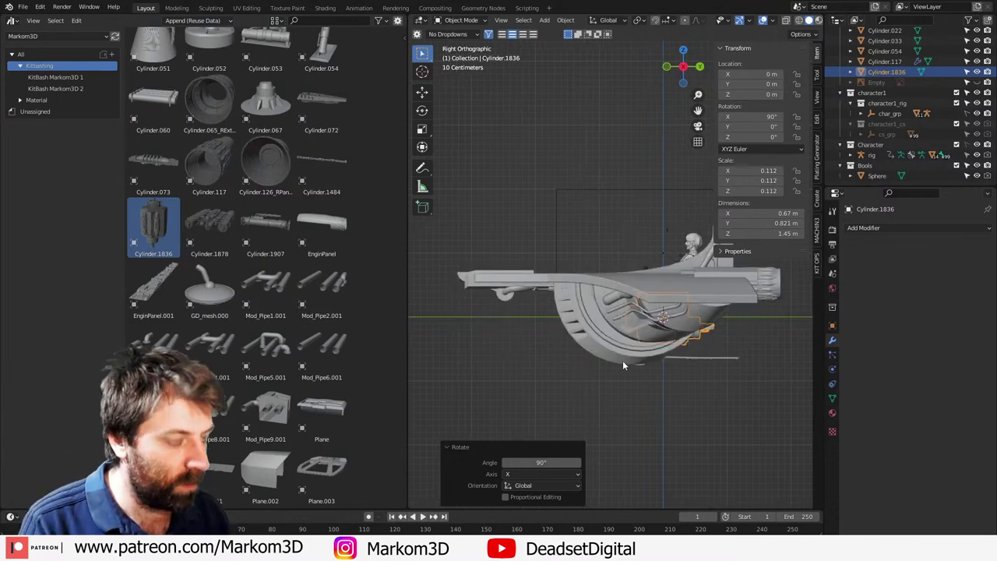
pyautogui.press('g')
pyautogui.click(691, 389)
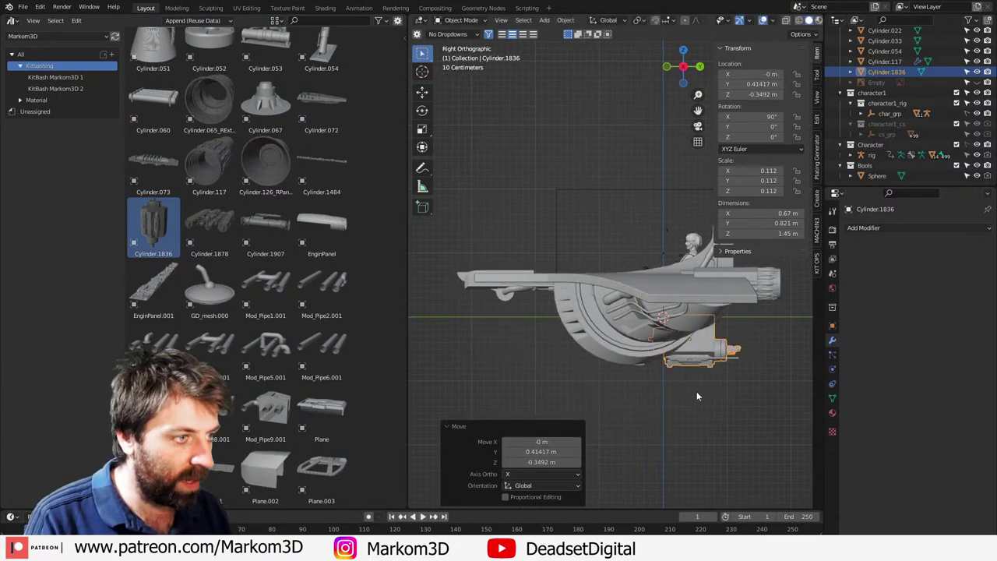
pyautogui.moveTo(696, 391); pyautogui.dragTo(614, 422, button='middle')
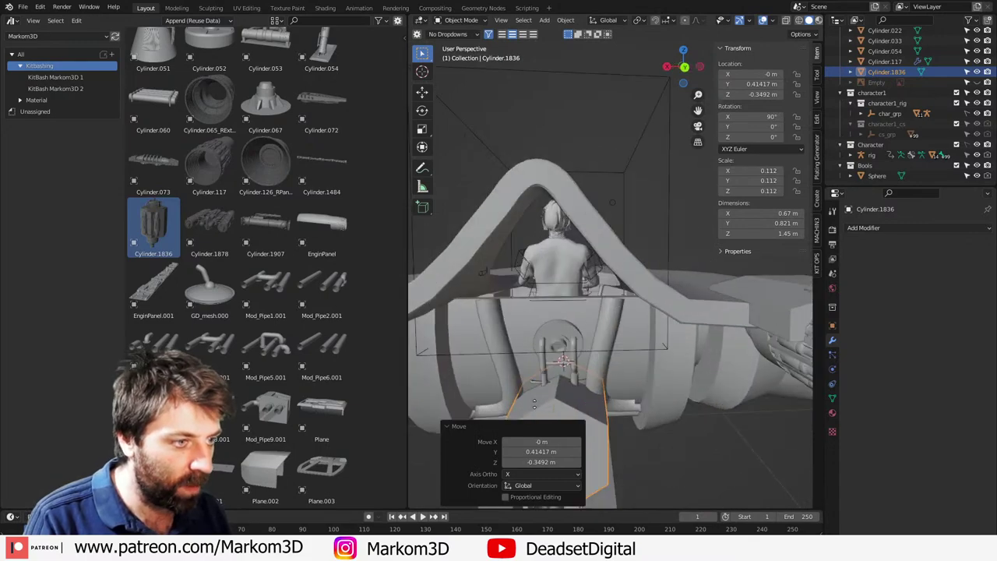
pyautogui.moveTo(534, 403); pyautogui.dragTo(629, 306, button='middle')
pyautogui.press('g')
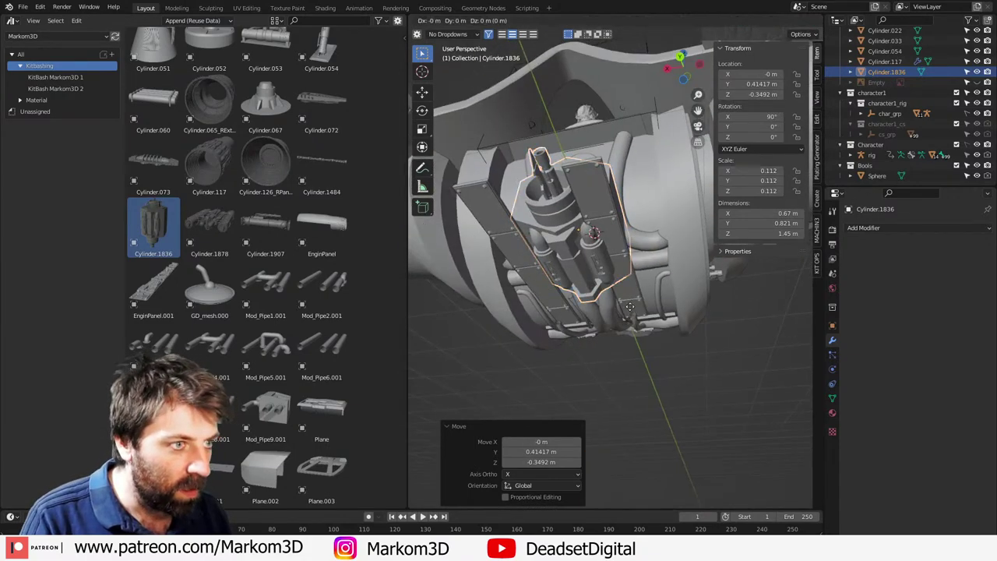
pyautogui.press('z')
pyautogui.click(617, 267)
# Step: Snap the 3D cursor to the centre of the edge loop around the Cylinder.1836 part's round end in Edit Mode
pyautogui.press('ctrl+KP_7')
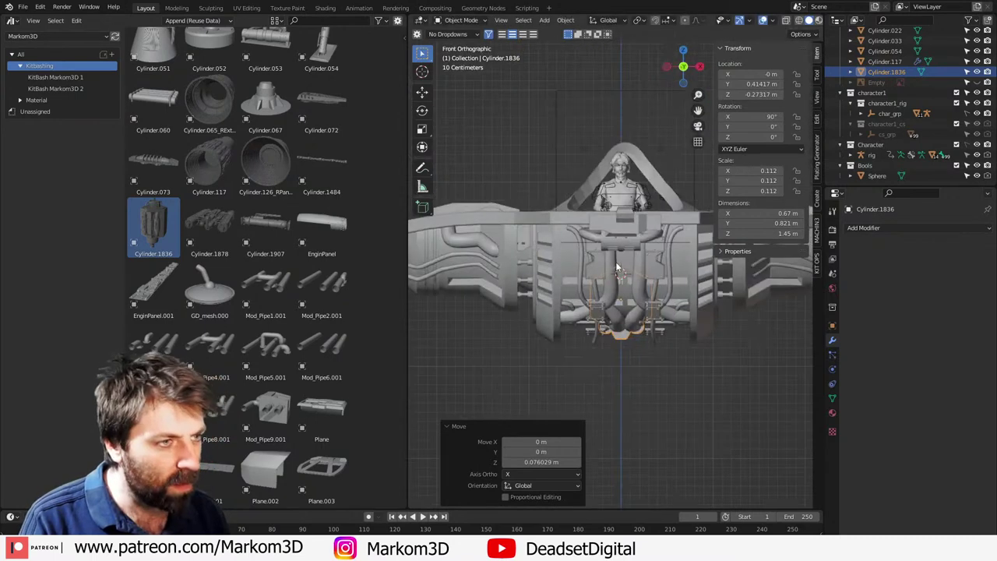
pyautogui.press('KP_Decimal')
pyautogui.scroll(3, 658, 273)
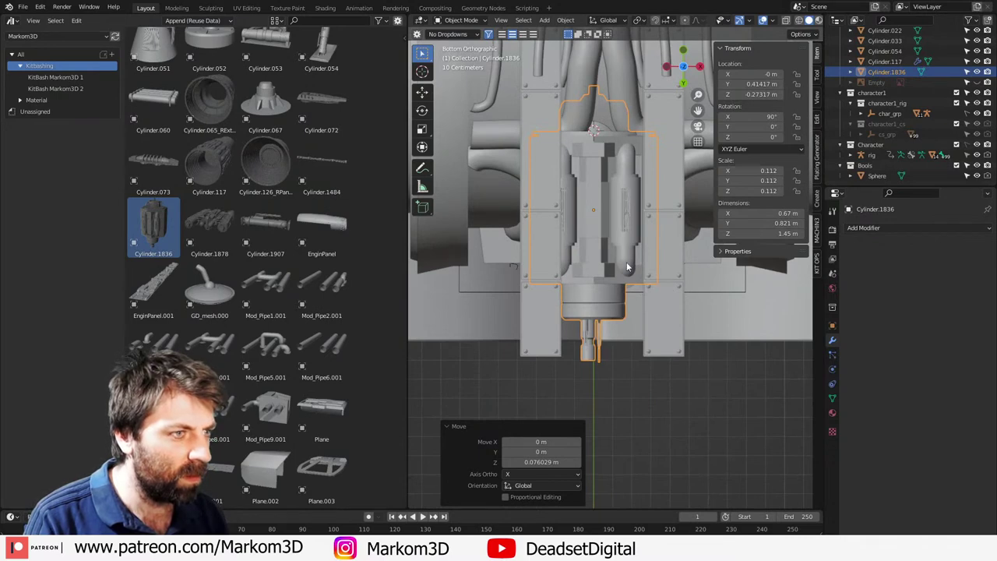
pyautogui.press('Tab')
pyautogui.click(637, 281)
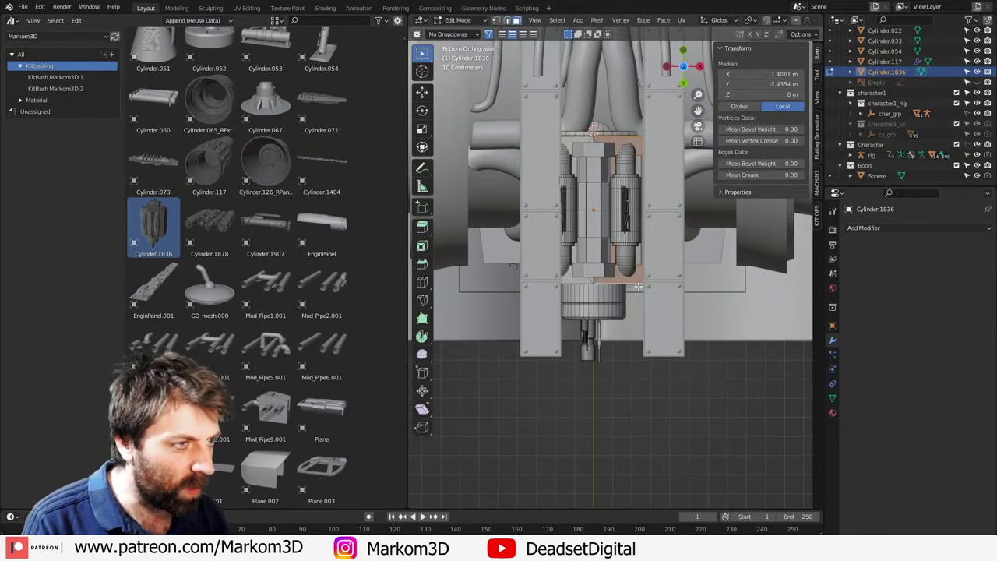
pyautogui.press('1')
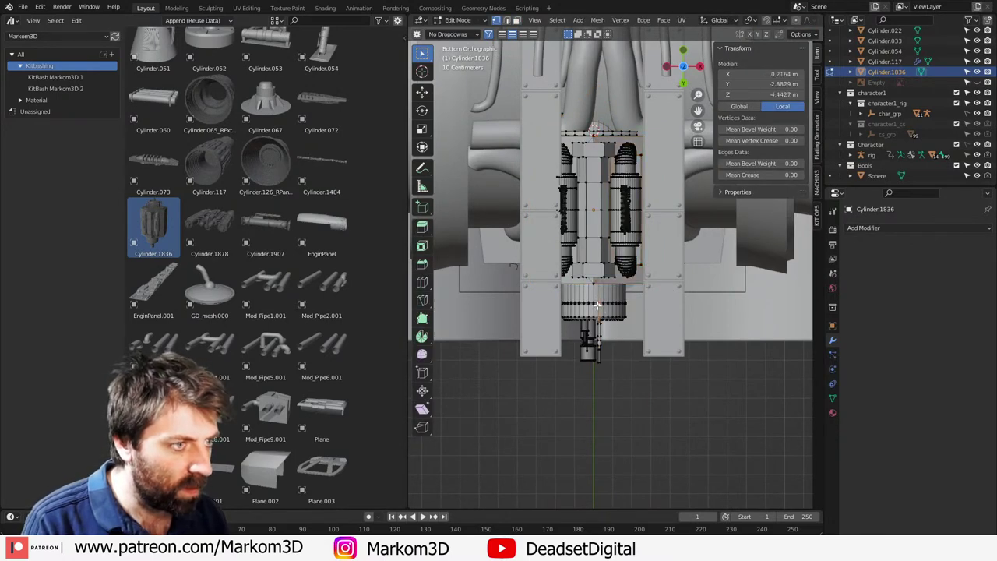
pyautogui.hotkey('shift', 's')
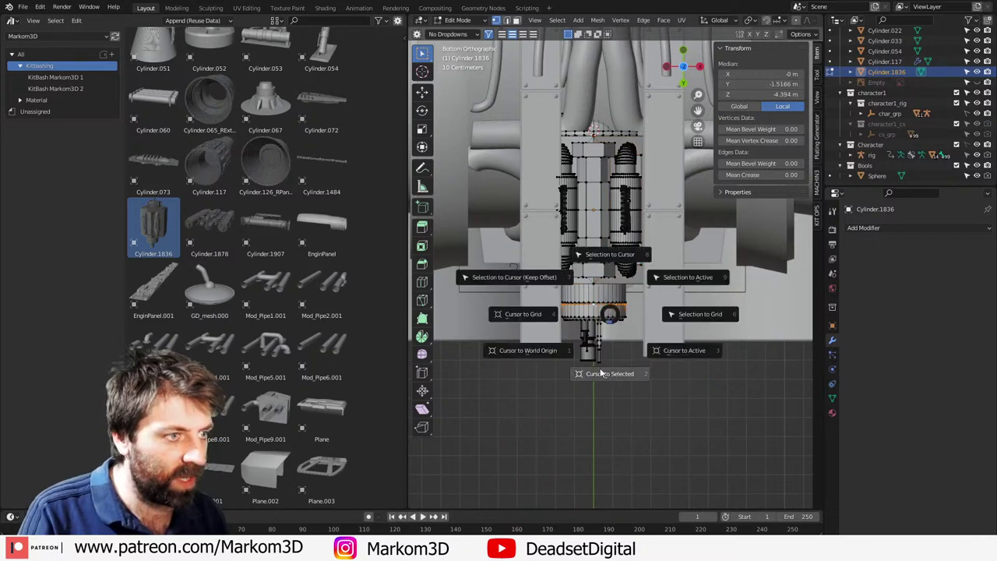
pyautogui.click(600, 372)
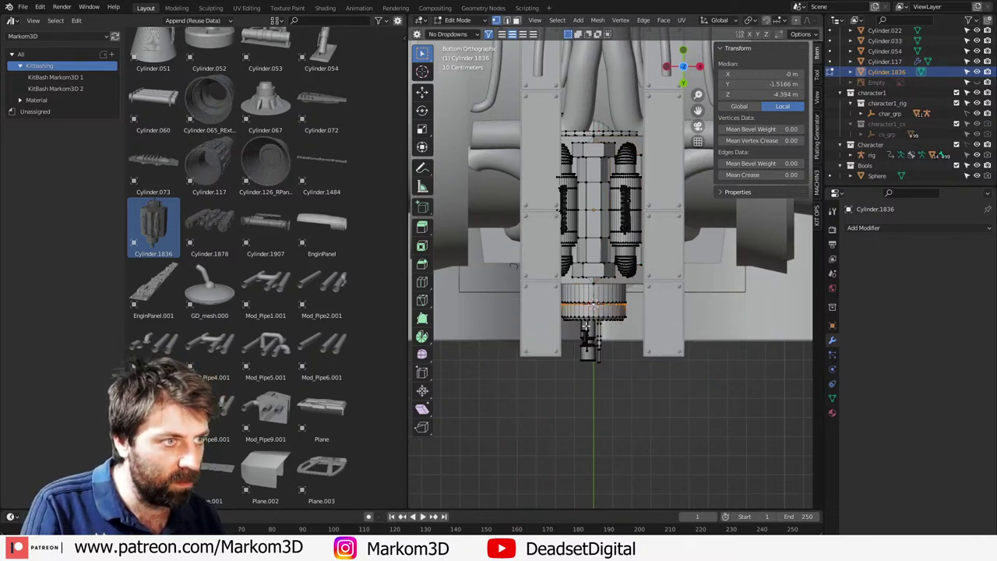
pyautogui.press('Tab')
# Step: Set the X location of the Cylinder.002 plating object to 0 m
pyautogui.keyDown('shift'); pyautogui.moveTo(597, 257); pyautogui.dragTo(598, 308, button='middle'); pyautogui.keyUp('shift')
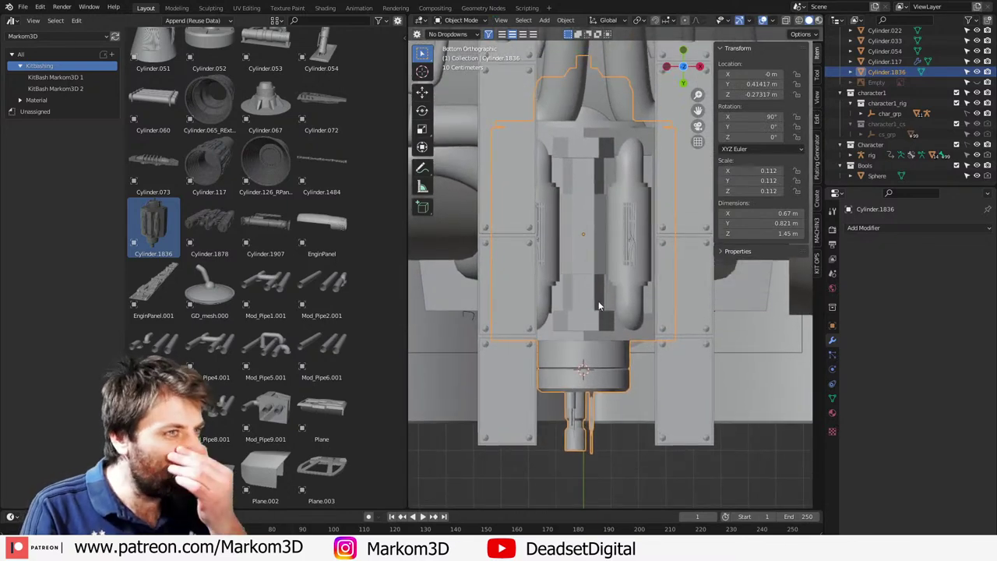
pyautogui.click(689, 443)
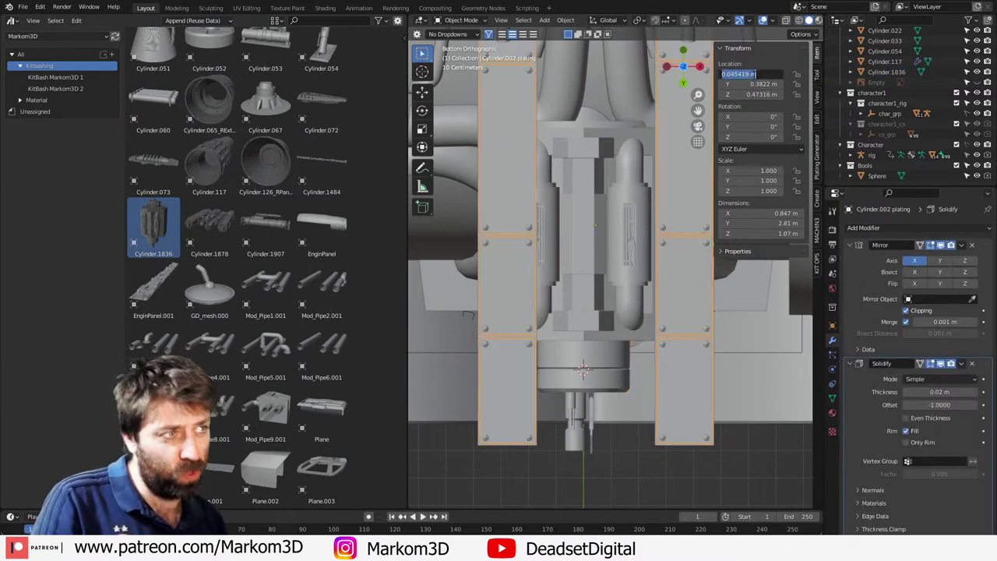
pyautogui.write('0')
pyautogui.press('Return')
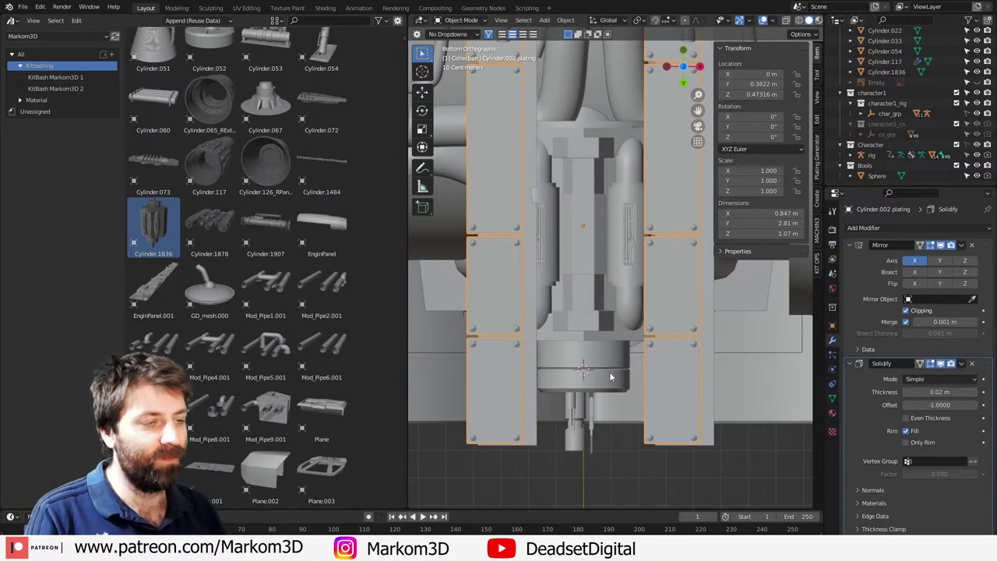
# Step: Set the X location of the Cylinder.002 object beneath the plating to 0 m
pyautogui.click(530, 412)
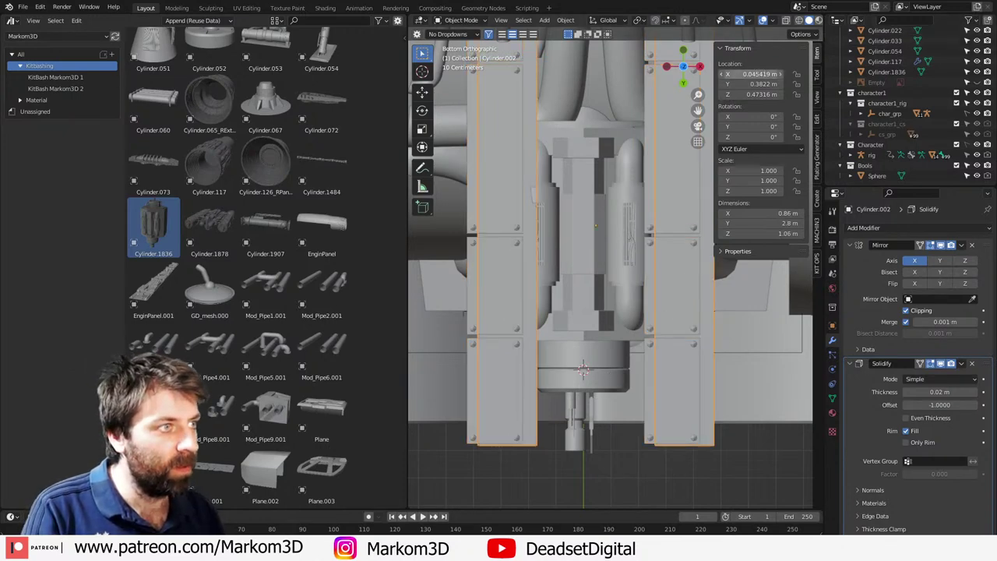
pyautogui.write('0')
pyautogui.press('Return')
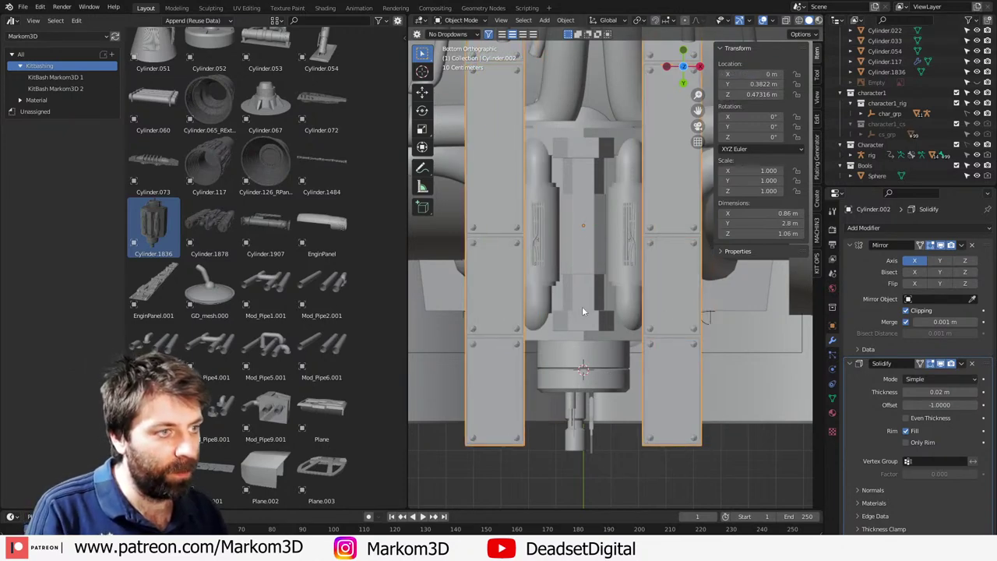
# Step: Set the X location of the thick BezierCurve.001 pipes on the ship's underside to 0 m
pyautogui.click(583, 308)
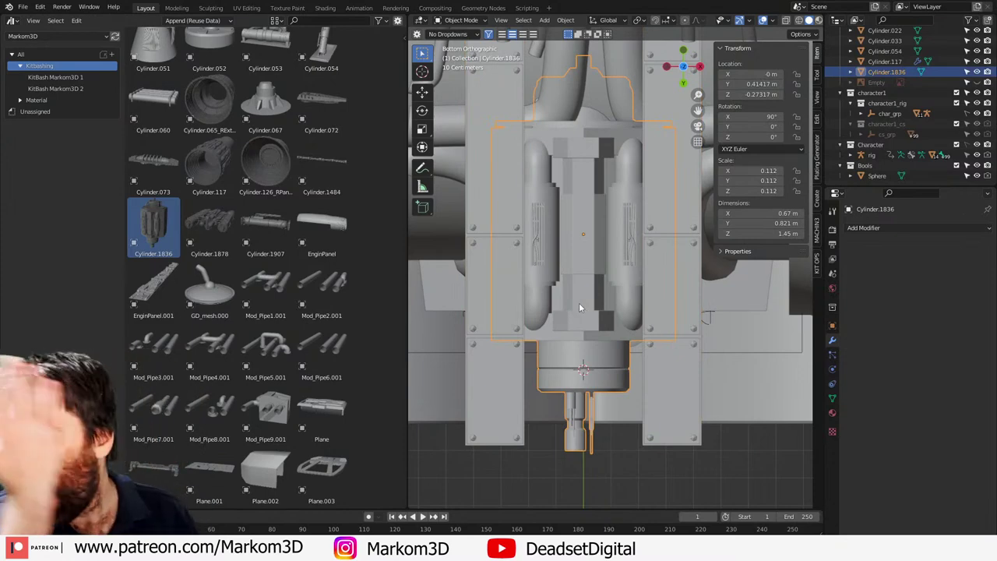
pyautogui.click(628, 414)
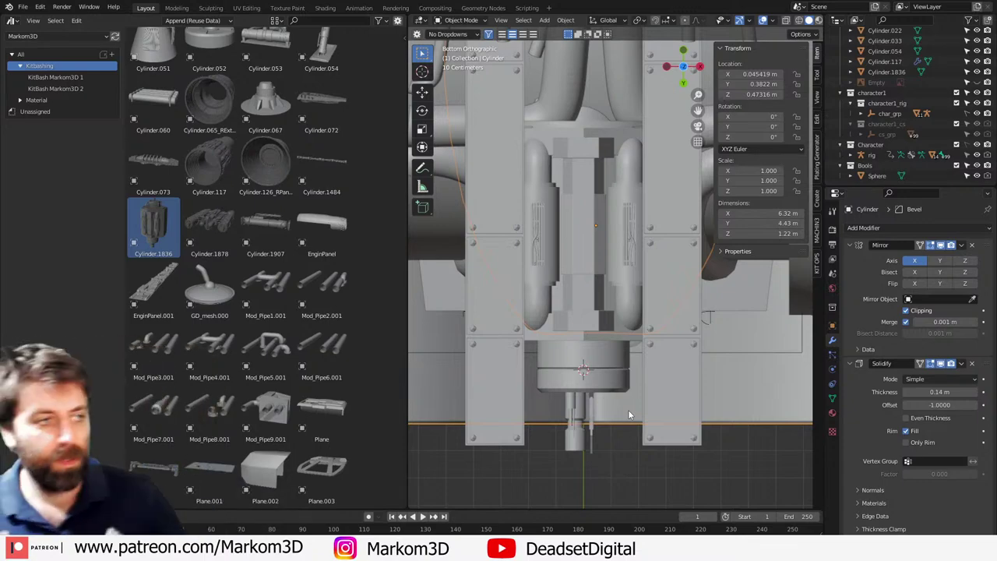
pyautogui.moveTo(628, 415); pyautogui.dragTo(712, 261, button='middle')
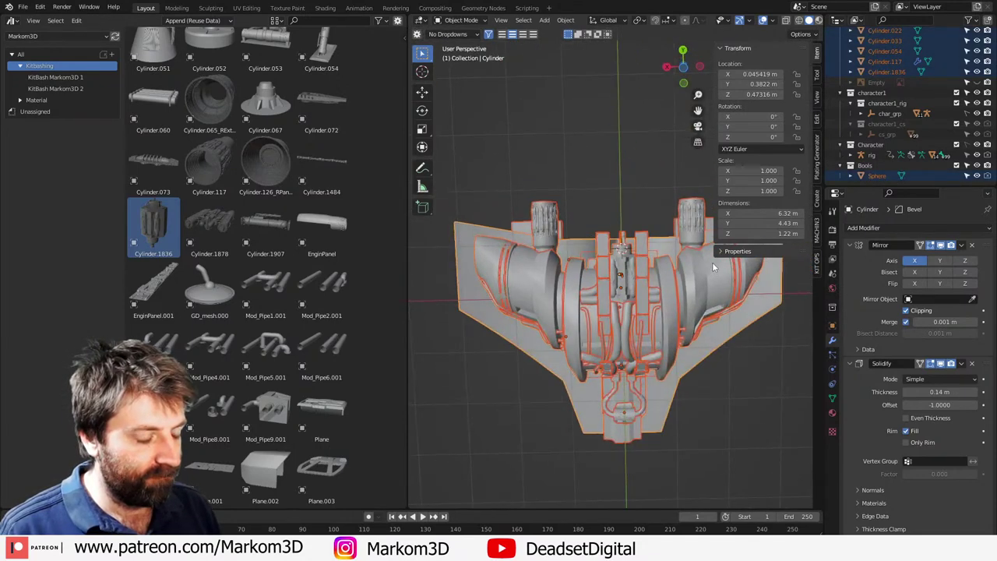
pyautogui.scroll(6, 712, 261)
pyautogui.click(639, 415)
pyautogui.scroll(-4, 639, 414)
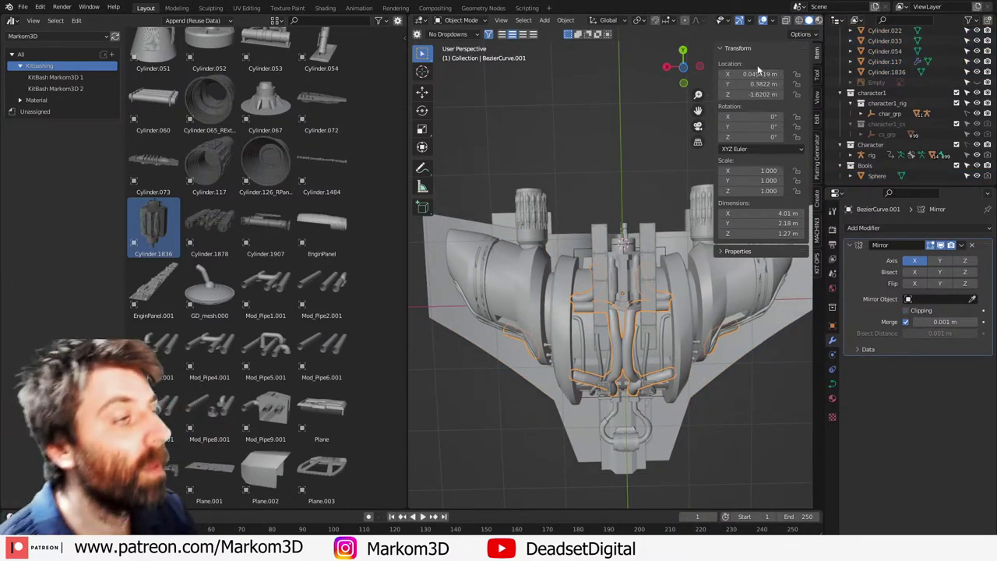
pyautogui.click(757, 73)
pyautogui.write('0')
pyautogui.press('Return')
# Step: Reset the X location of the mirrored Cylinder.001 engine body to 0 m
pyautogui.click(732, 354)
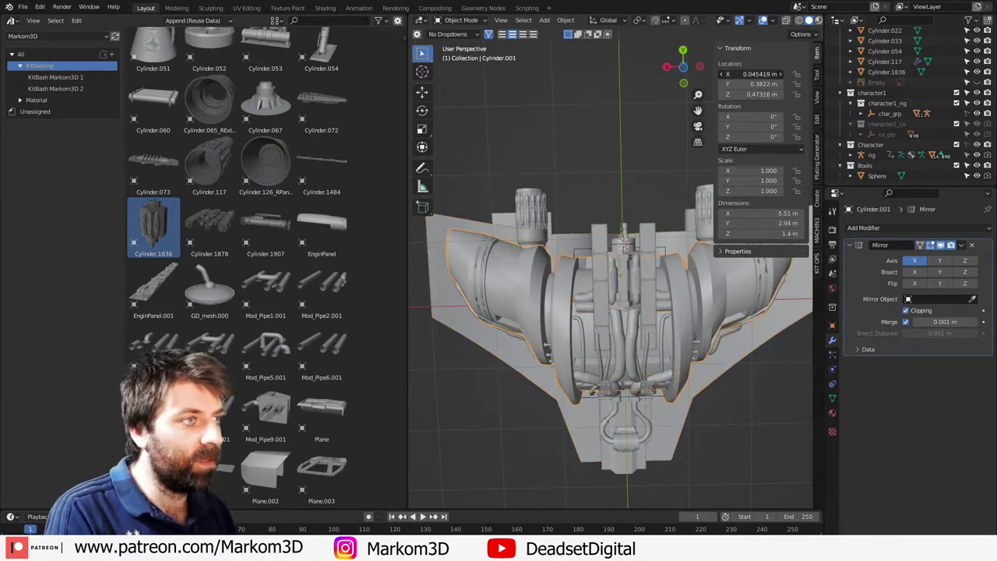
pyautogui.press('BackSpace')
pyautogui.click(659, 350)
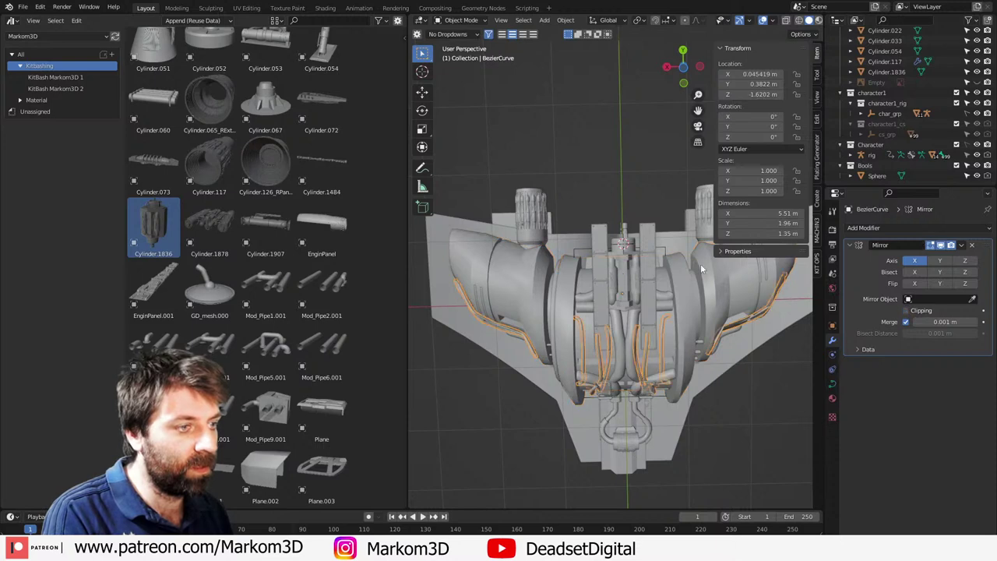
pyautogui.click(629, 366)
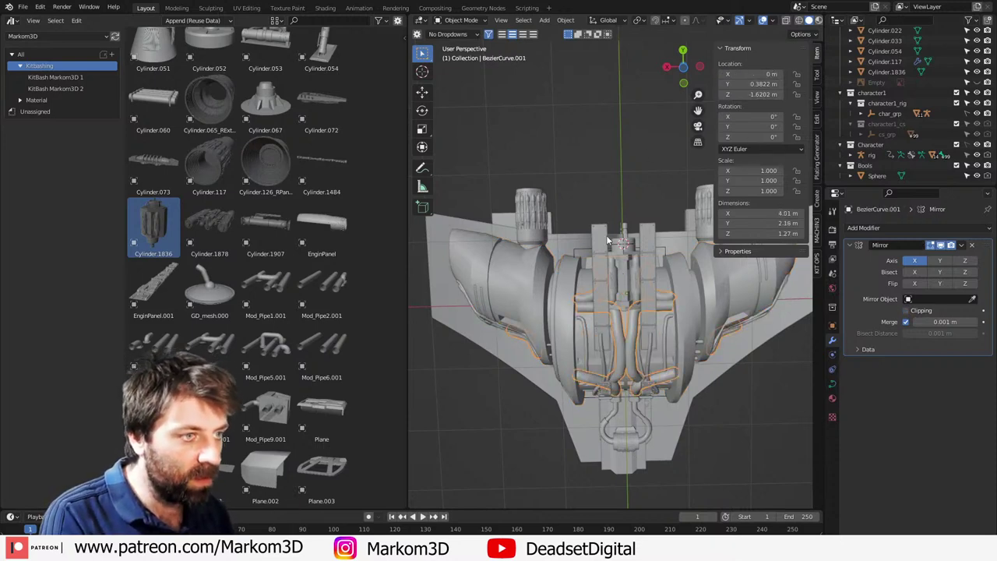
# Step: Reset the X location of the mirrored Cube.001 blocks around the rear thrusters to 0 m
pyautogui.click(523, 230)
pyautogui.click(516, 216)
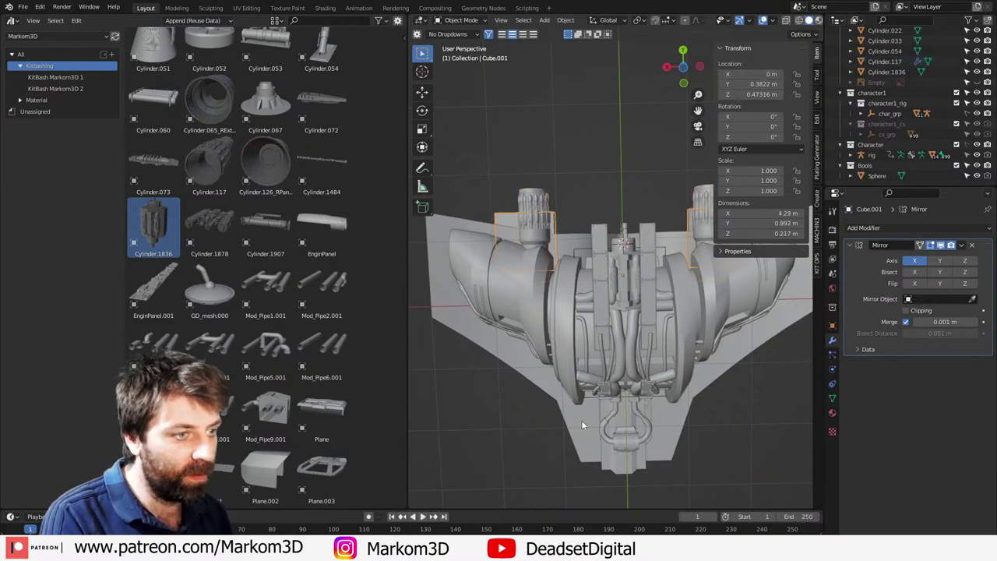
pyautogui.click(640, 449)
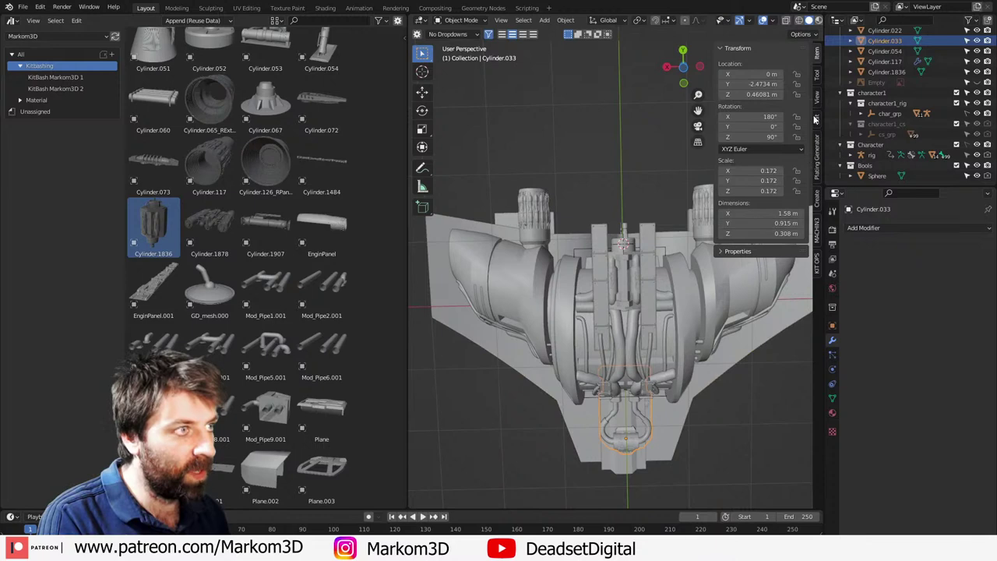
# Step: Set the X location of the Cube body beneath the nose pipes to 0 m
pyautogui.click(627, 469)
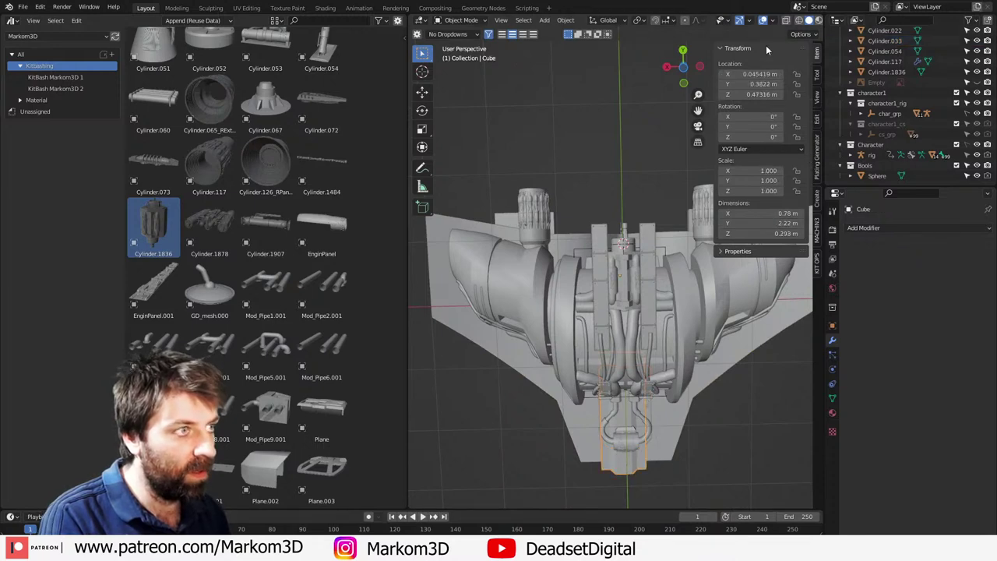
pyautogui.click(762, 74)
pyautogui.write('0')
pyautogui.press('Return')
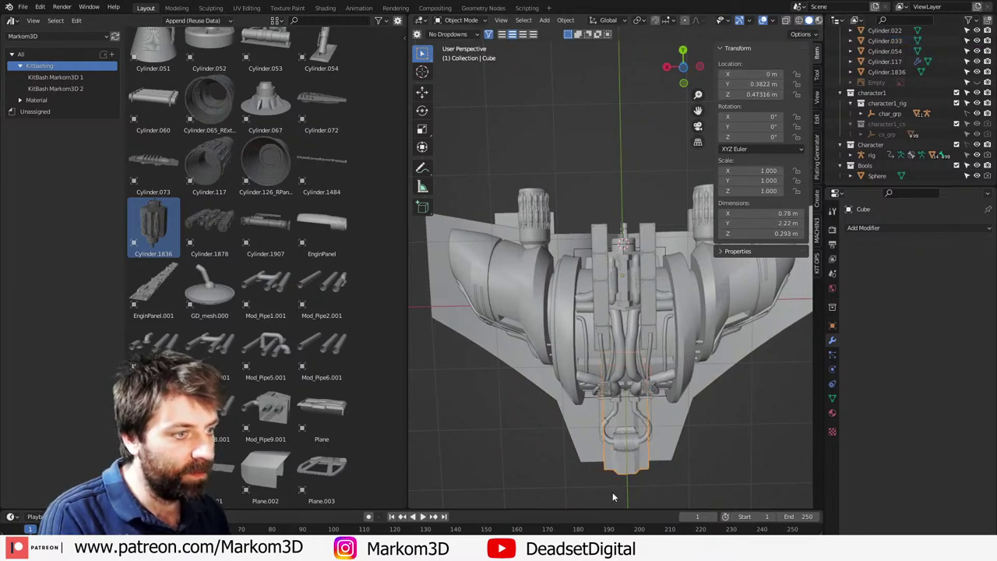
# Step: Check the X locations of the Cylinder.001 body and the Cylinder.022 part behind the cockpit
pyautogui.click(625, 391)
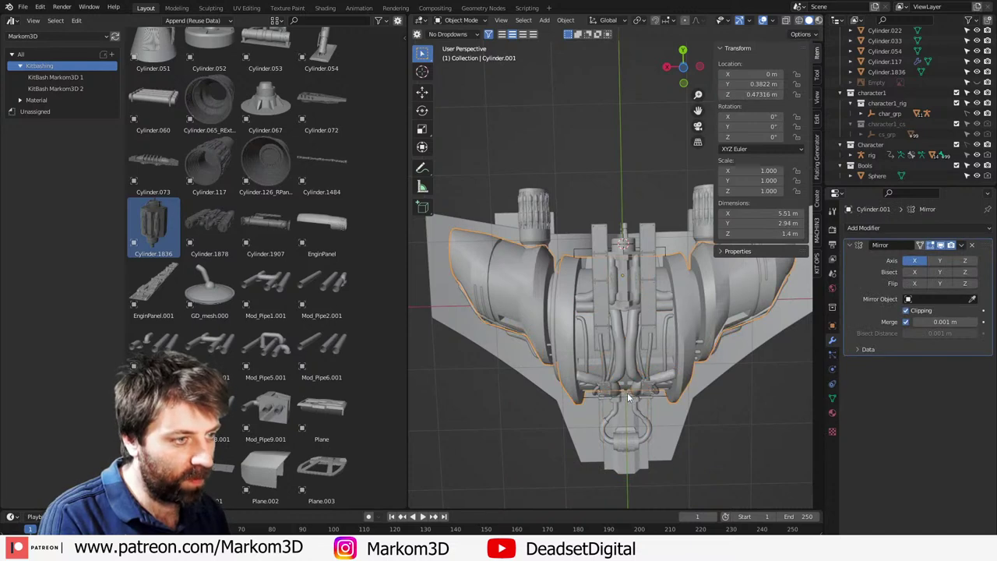
pyautogui.moveTo(627, 311); pyautogui.dragTo(635, 425, button='middle')
pyautogui.click(627, 281)
pyautogui.click(628, 257)
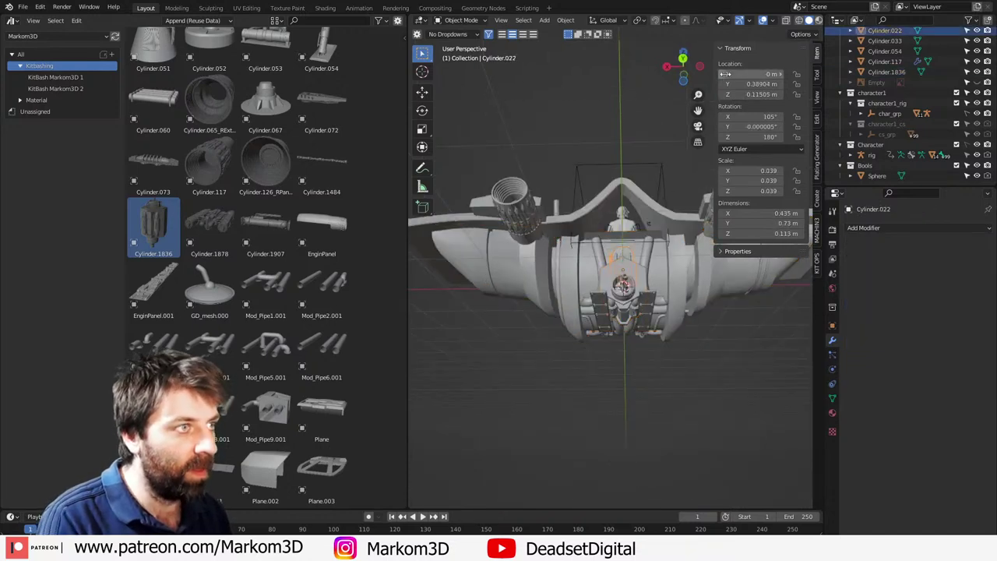
pyautogui.moveTo(627, 257); pyautogui.dragTo(643, 294, button='middle')
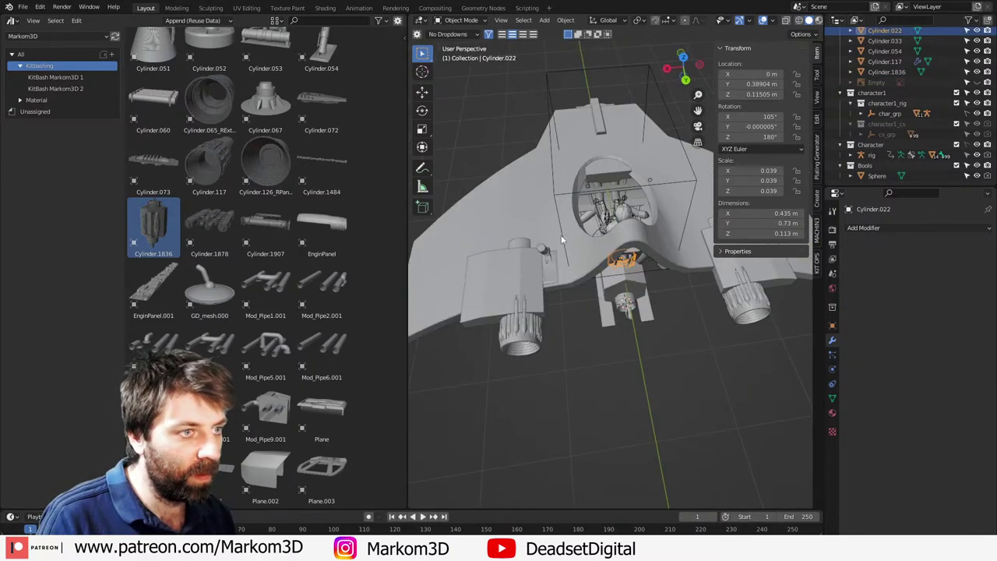
pyautogui.click(545, 260)
# Step: Set the X location of the small Cube.002 part between the front pipes to 0 m
pyautogui.moveTo(545, 259); pyautogui.dragTo(606, 275, button='middle')
pyautogui.scroll(-3, 608, 304)
pyautogui.scroll(3, 607, 304)
pyautogui.click(584, 227)
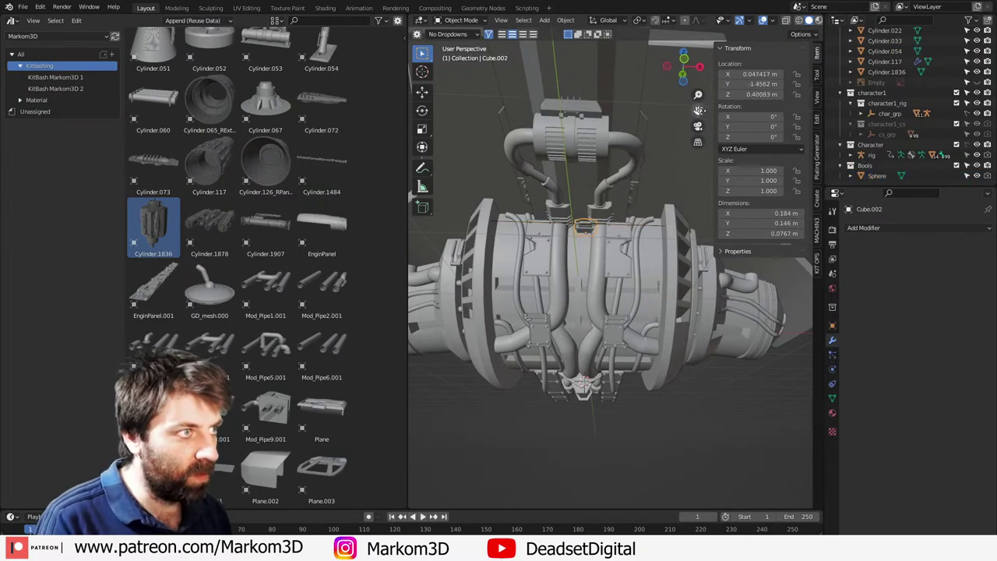
pyautogui.write('0')
pyautogui.press('Return')
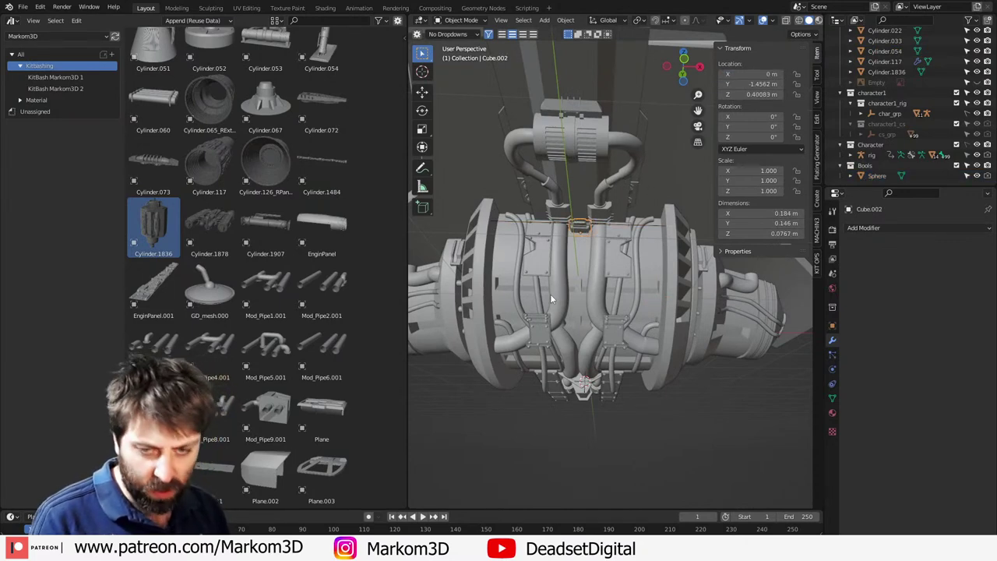
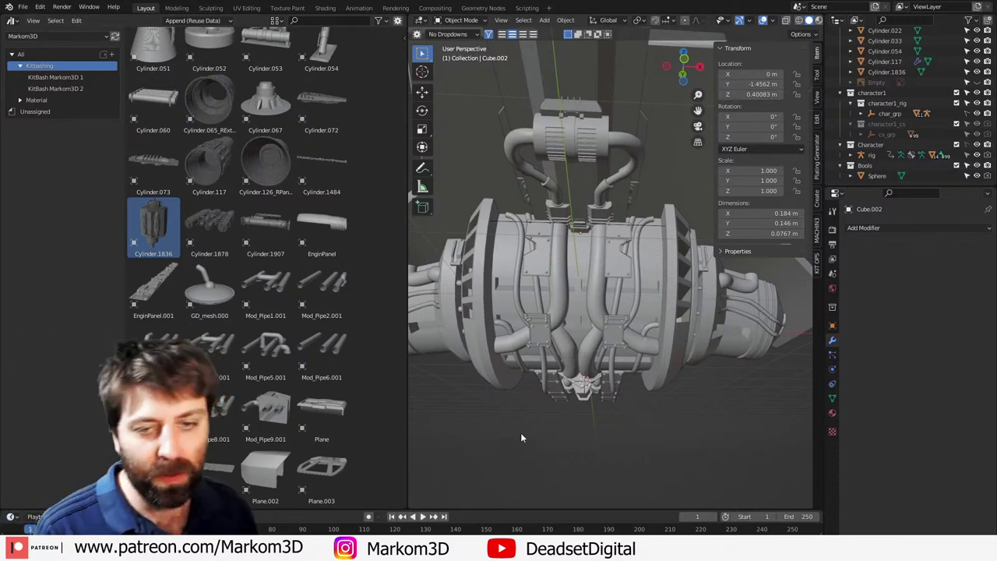
# Step: Set the X location of the mirrored Cylinder.005 ring beside the vented engine rim to 0 m
pyautogui.moveTo(548, 385); pyautogui.dragTo(494, 333, button='middle')
pyautogui.click(640, 343)
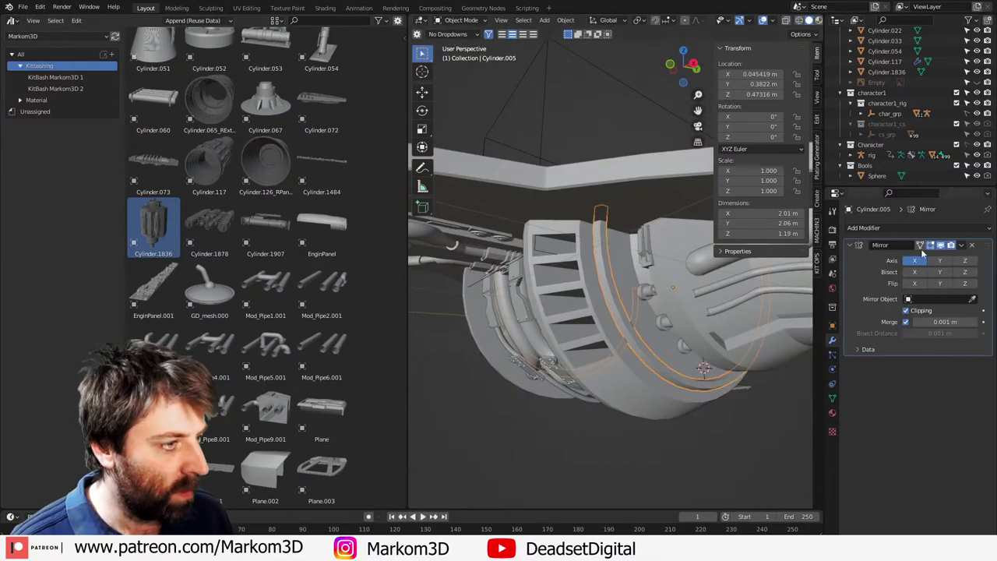
pyautogui.doubleClick(755, 74)
pyautogui.write('0')
pyautogui.press('Return')
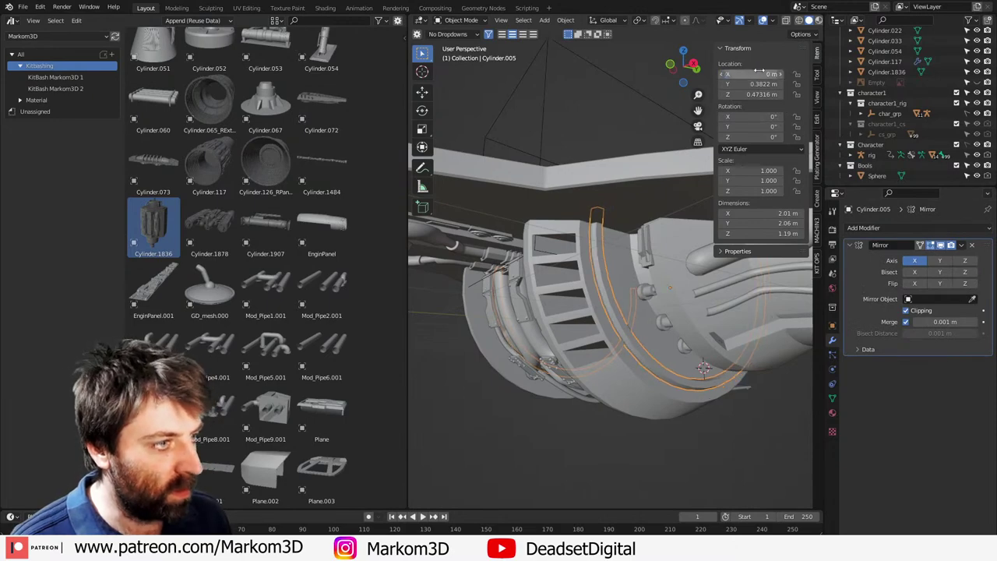
# Step: Set the X location of the Cylinder.006 rings around the tapered side pod to 0 m
pyautogui.moveTo(469, 360); pyautogui.dragTo(628, 329, button='middle')
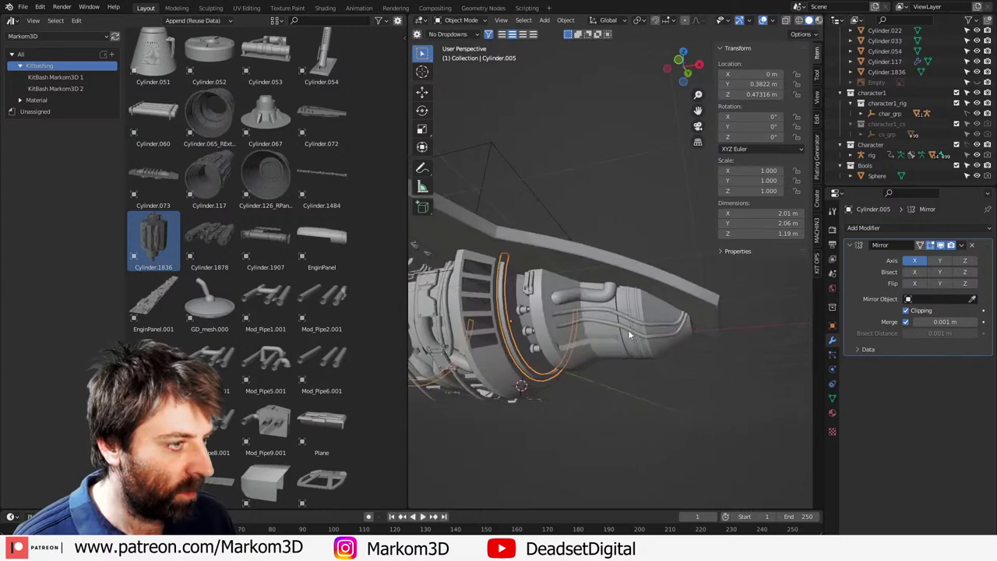
pyautogui.click(637, 313)
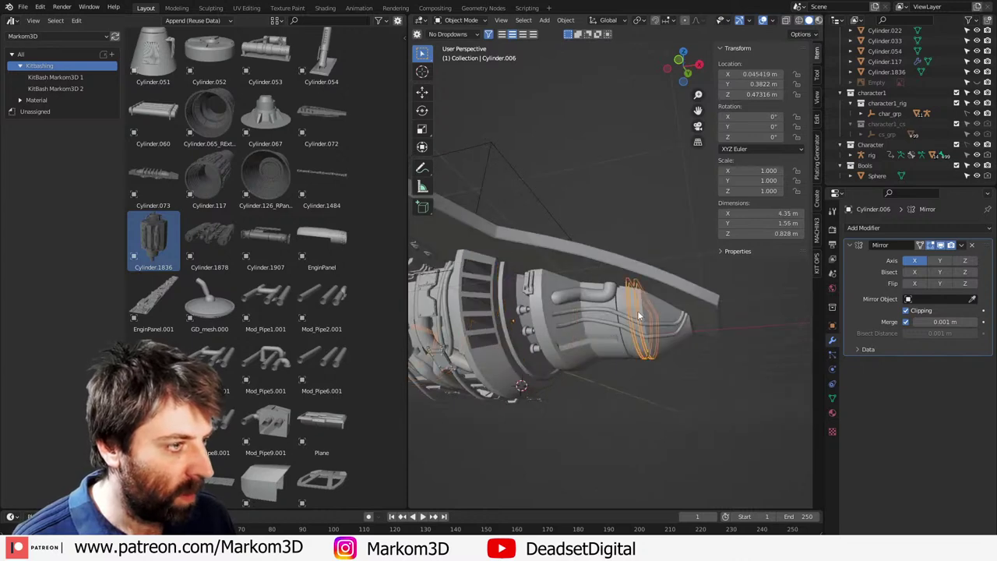
pyautogui.doubleClick(752, 74)
pyautogui.write('0')
pyautogui.press('Return')
# Step: Move the Cube.003 part on the side engine inward along X to about X 1.1 m
pyautogui.moveTo(573, 393); pyautogui.dragTo(568, 271, button='middle')
pyautogui.click(573, 270)
pyautogui.click(765, 73)
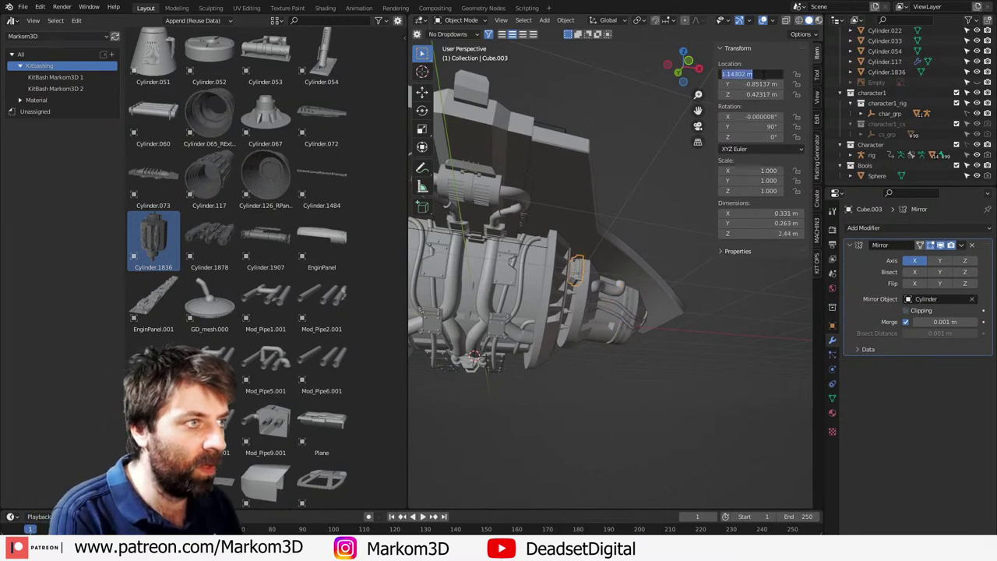
pyautogui.press('Escape')
pyautogui.moveTo(619, 387); pyautogui.dragTo(667, 396, button='middle')
pyautogui.scroll(3, 562, 386)
pyautogui.scroll(3, 667, 396)
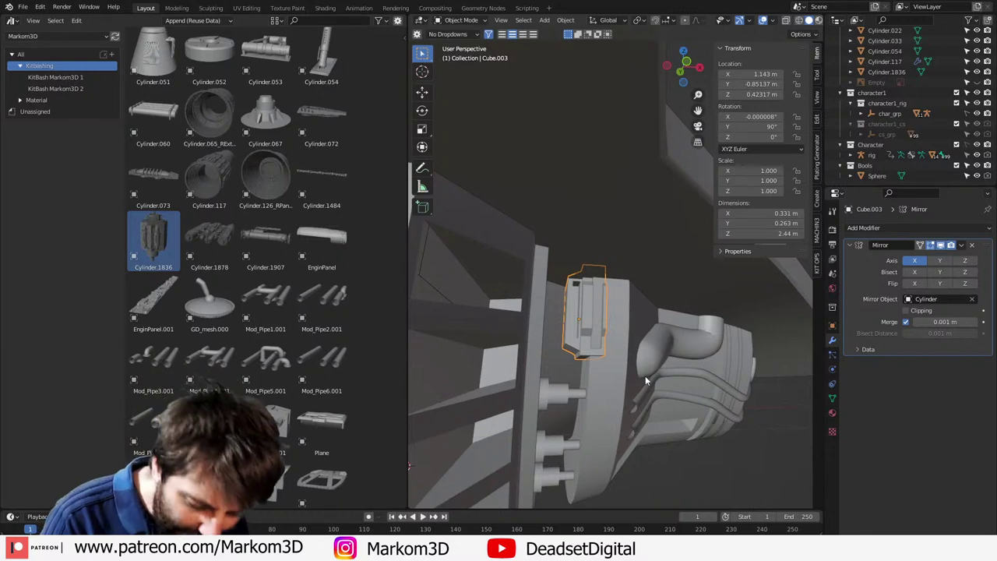
pyautogui.press('g')
pyautogui.press('z')
pyautogui.press('x')
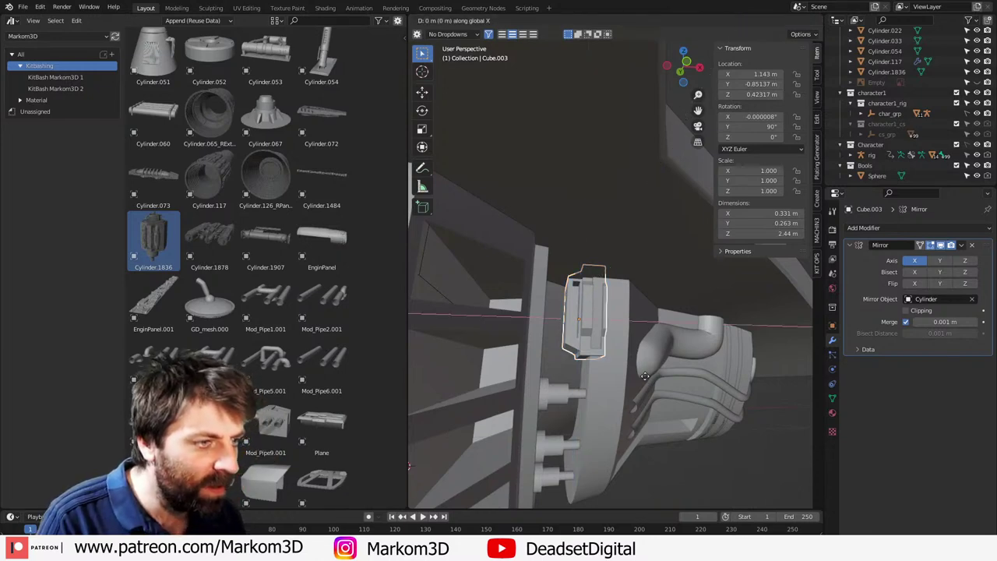
pyautogui.click(545, 378)
# Step: Set the X location of the Cylinder.004 pistons between the engine rings to 0 m
pyautogui.moveTo(546, 378); pyautogui.dragTo(558, 332, button='middle')
pyautogui.click(564, 396)
pyautogui.click(761, 74)
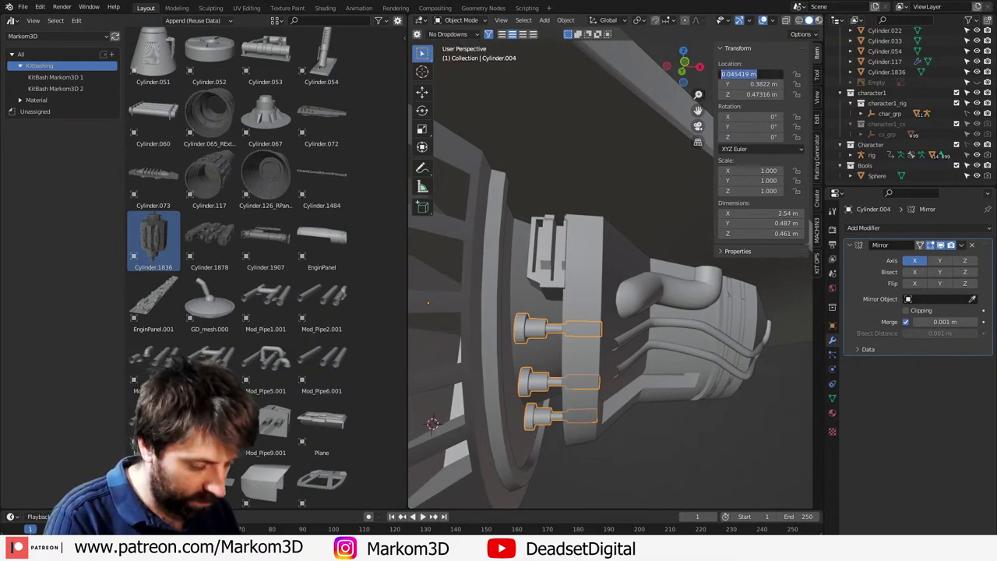
pyautogui.write('0')
pyautogui.press('Return')
# Step: Examine the alignment of the pipes, wing and Cube.003 parts on both side engines
pyautogui.moveTo(639, 292); pyautogui.dragTo(645, 365, button='middle')
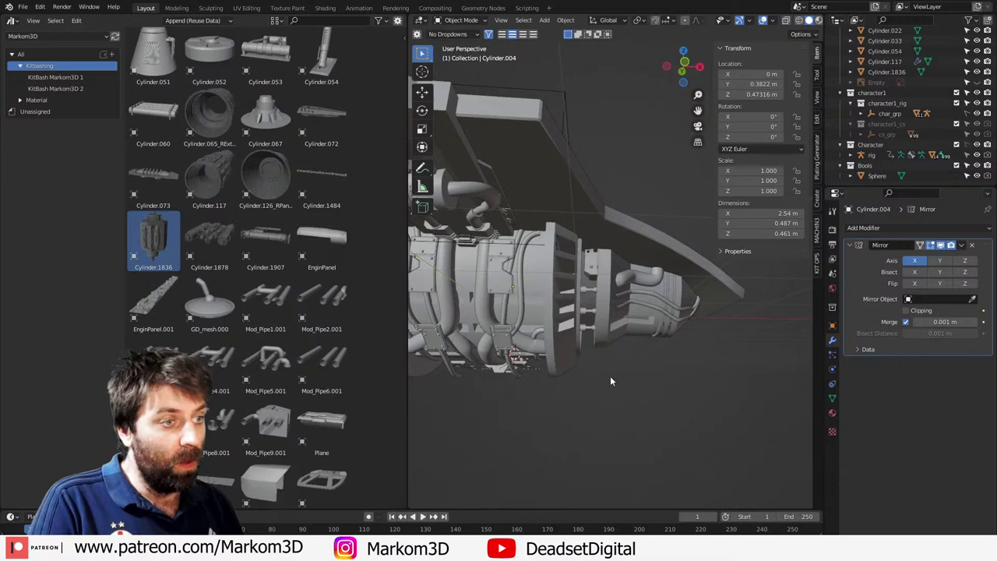
pyautogui.click(648, 284)
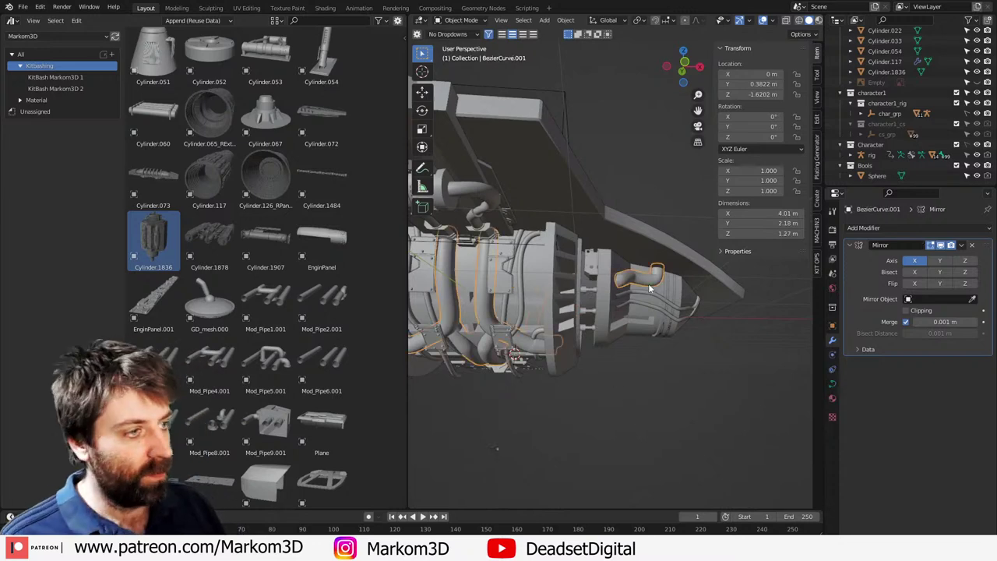
pyautogui.click(660, 323)
pyautogui.click(612, 234)
pyautogui.moveTo(613, 236); pyautogui.dragTo(670, 279, button='middle')
pyautogui.scroll(3, 529, 316)
pyautogui.moveTo(529, 316); pyautogui.dragTo(550, 296, button='middle')
pyautogui.click(550, 229)
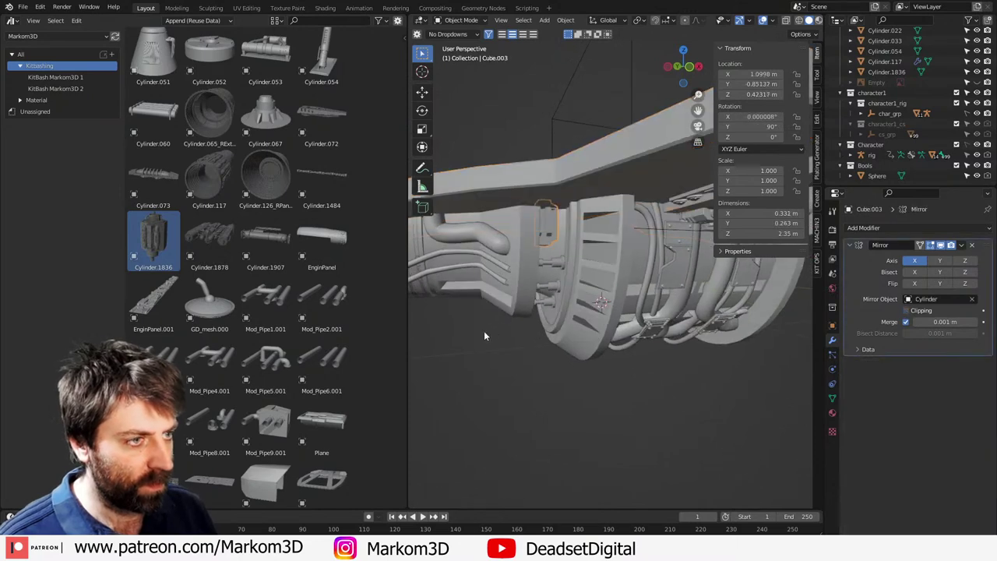
pyautogui.moveTo(483, 330); pyautogui.dragTo(596, 288, button='middle')
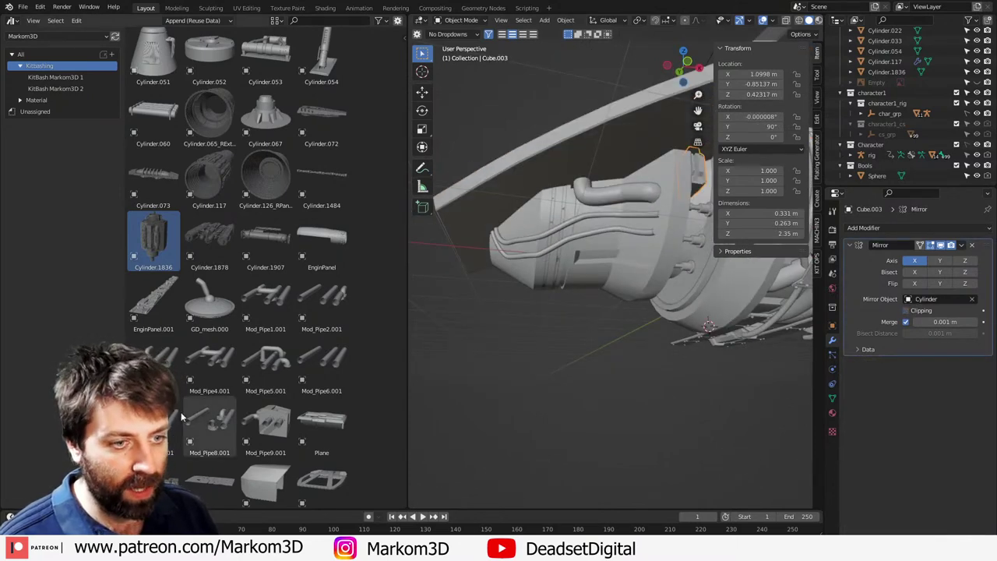
# Step: Add the Plane.106 kitbash part from the asset library to the scene and clear its rotation and location
pyautogui.scroll(-8, 231, 459)
pyautogui.scroll(-10, 231, 459)
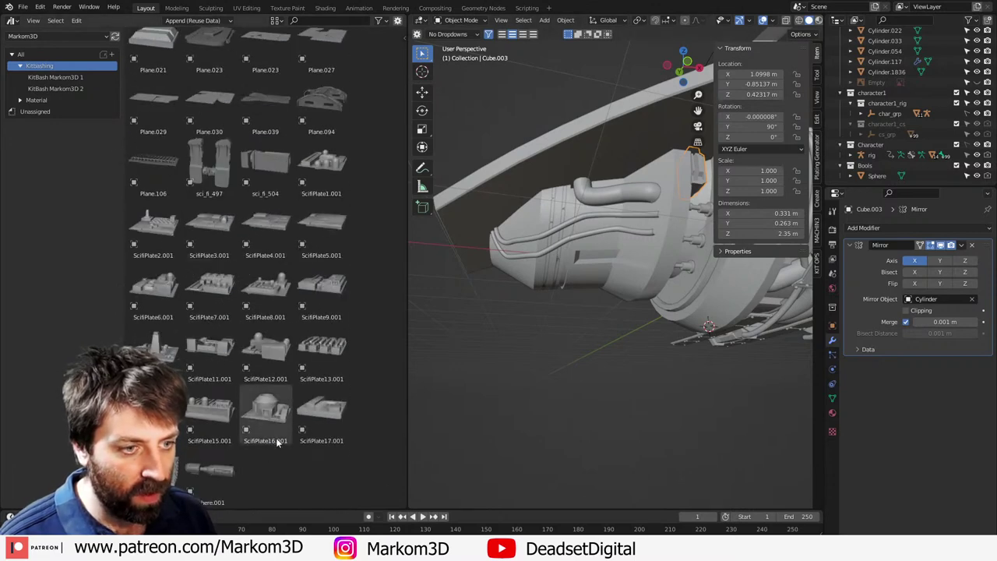
pyautogui.moveTo(436, 451); pyautogui.dragTo(588, 362, button='middle')
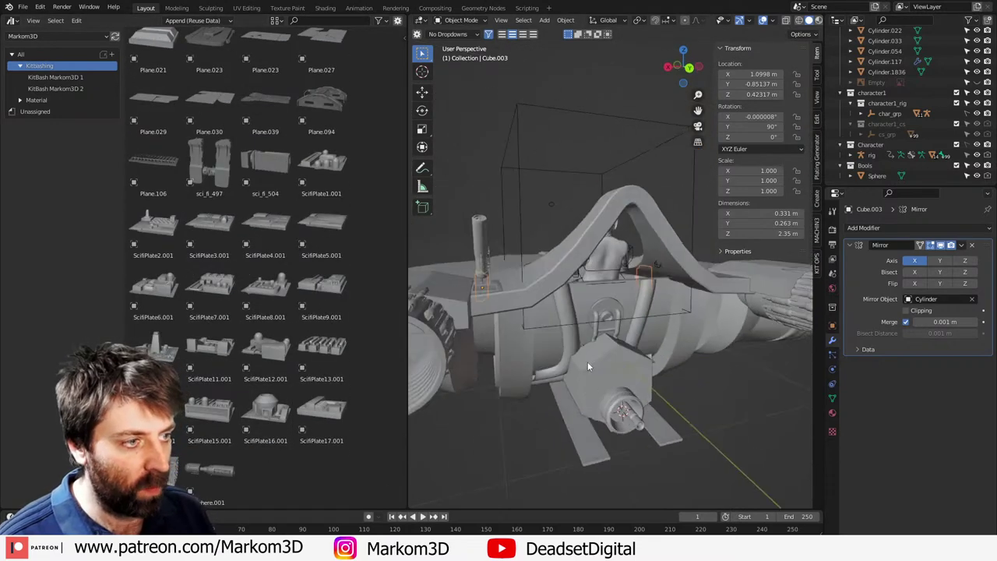
pyautogui.scroll(3, 213, 286)
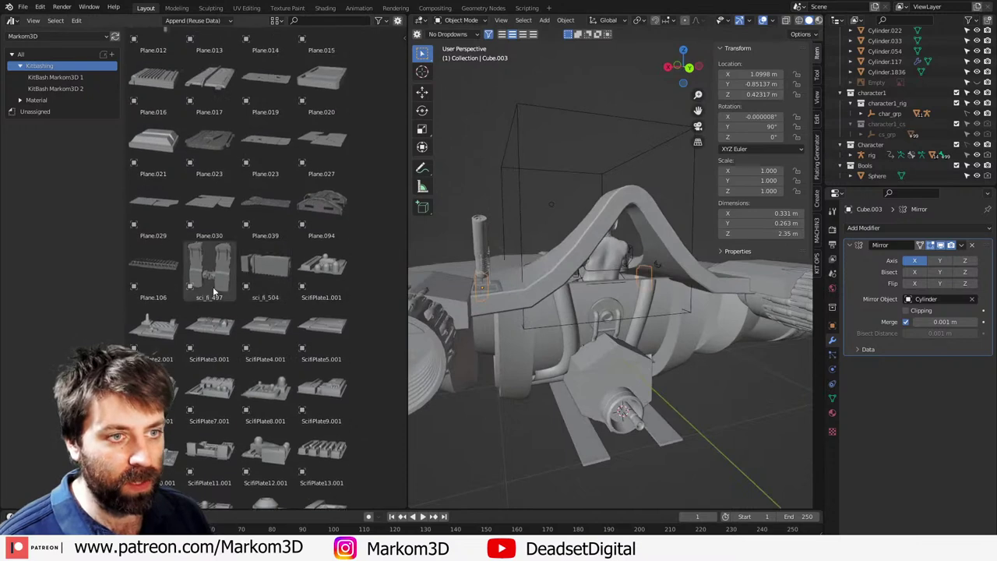
pyautogui.click(153, 268)
pyautogui.moveTo(148, 263); pyautogui.dragTo(610, 301)
pyautogui.hotkey('alt', 'r')
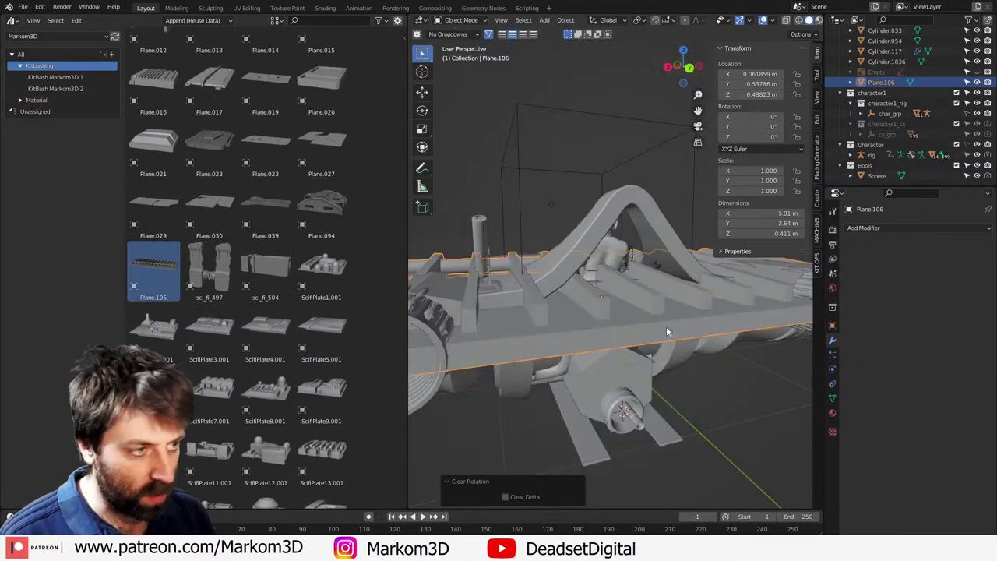
pyautogui.hotkey('alt', 'g')
# Step: Rotate Plane.106 by 90° and by another 180° about the X axis so the panel stands upright
pyautogui.press('r')
pyautogui.press('x')
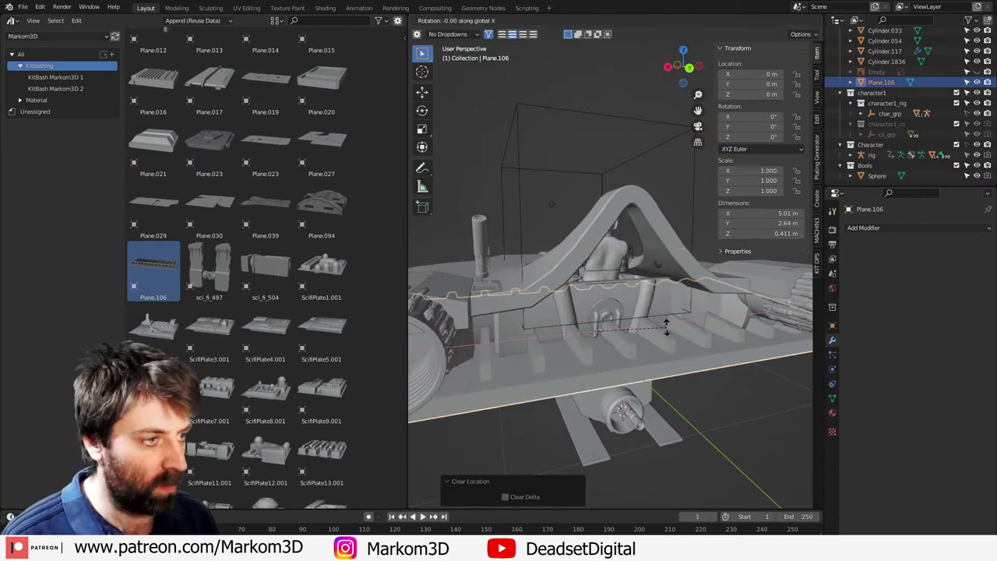
pyautogui.press('9')
pyautogui.press('0')
pyautogui.press('Return')
pyautogui.write('r')
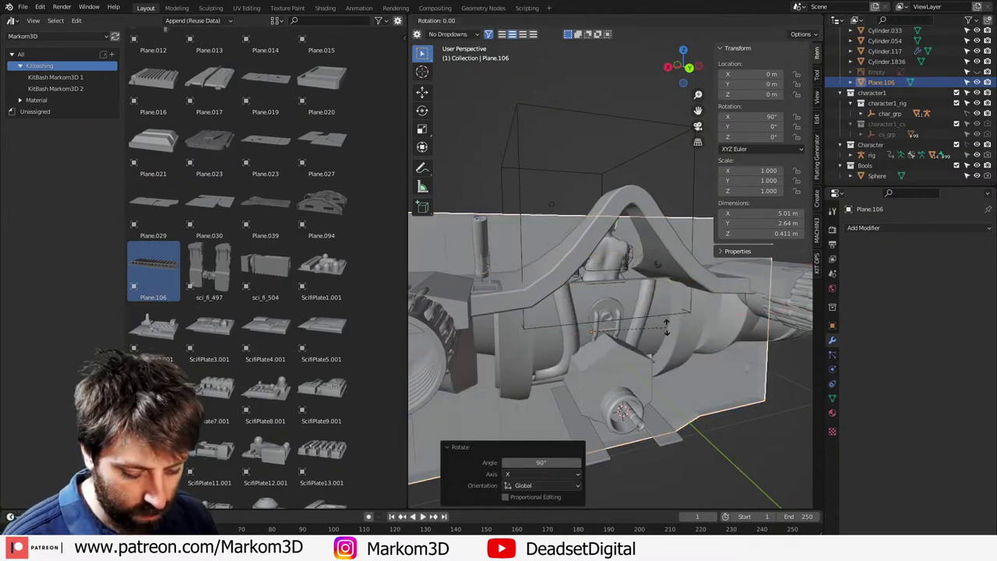
pyautogui.write('x180')
pyautogui.press('Return')
# Step: Scale Plane.106 uniformly to about 0.286, move it to about Y 0.76 m, Z 0.17 m, and show the side view in wireframe
pyautogui.press('KP_1')
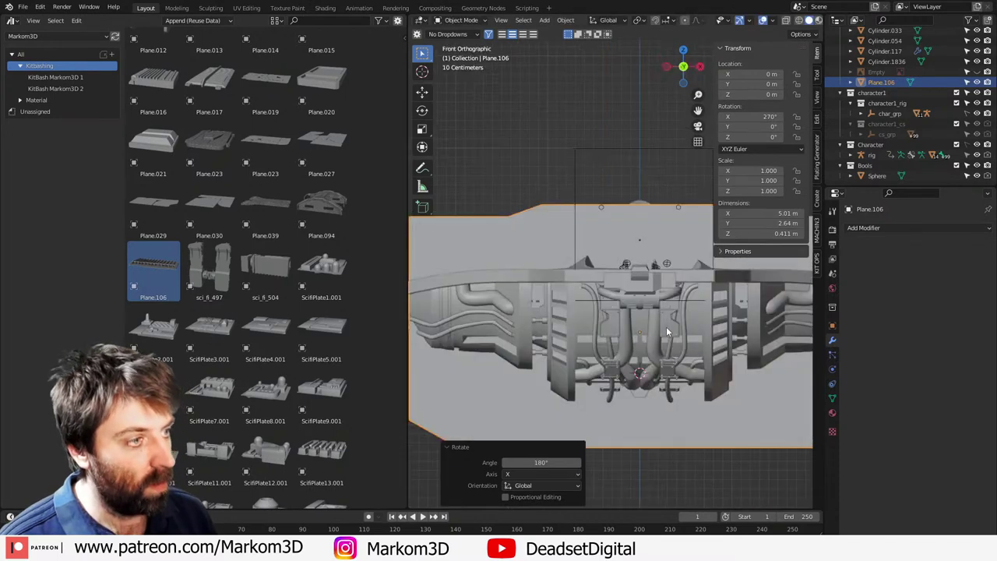
pyautogui.press('KP_3')
pyautogui.press('s')
pyautogui.click(642, 332)
pyautogui.press('g')
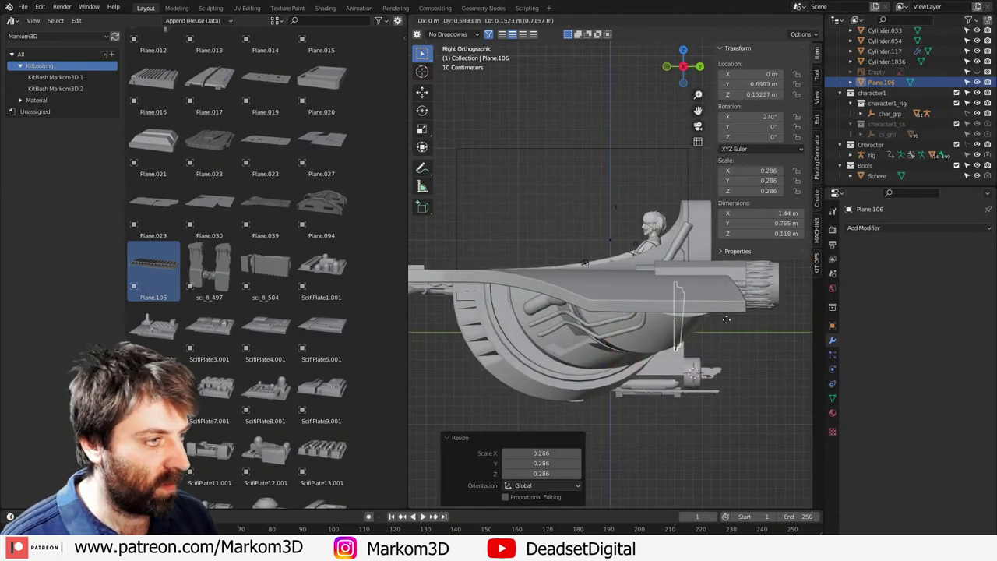
pyautogui.click(727, 319)
pyautogui.press('z')
pyautogui.click(738, 324)
pyautogui.press('z')
pyautogui.click(656, 338)
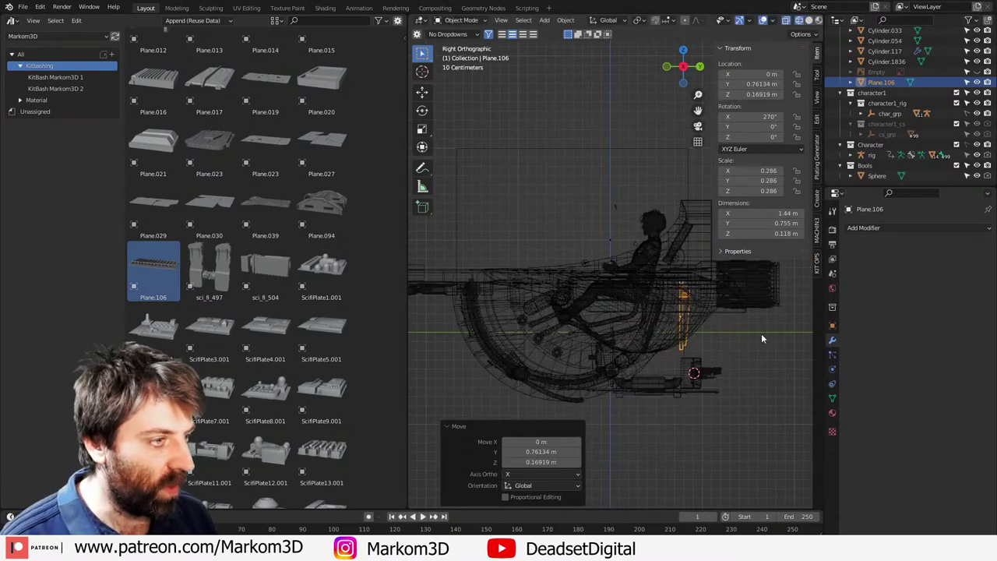
# Step: Raise the panel to about Z 0.24 m and tilt it to an X rotation of about 265°
pyautogui.press('r')
pyautogui.click(744, 360)
pyautogui.press('g')
pyautogui.press('z')
pyautogui.click(753, 343)
pyautogui.press('r')
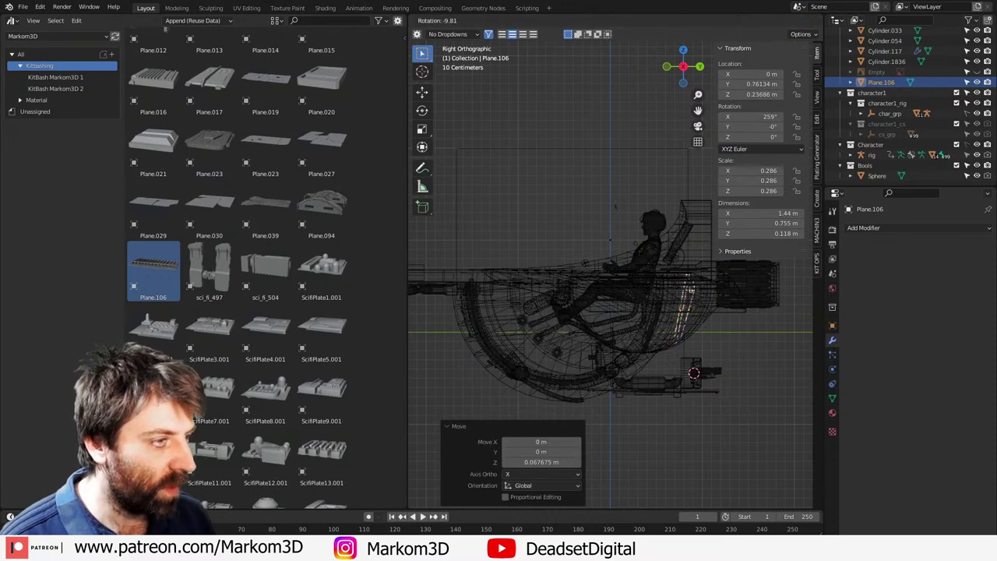
pyautogui.click(754, 321)
# Step: Move the panel behind the pilot to about Y 0.93 m, Z 0.81 m, tilt it to about 268°, and restore solid shading
pyautogui.press('g')
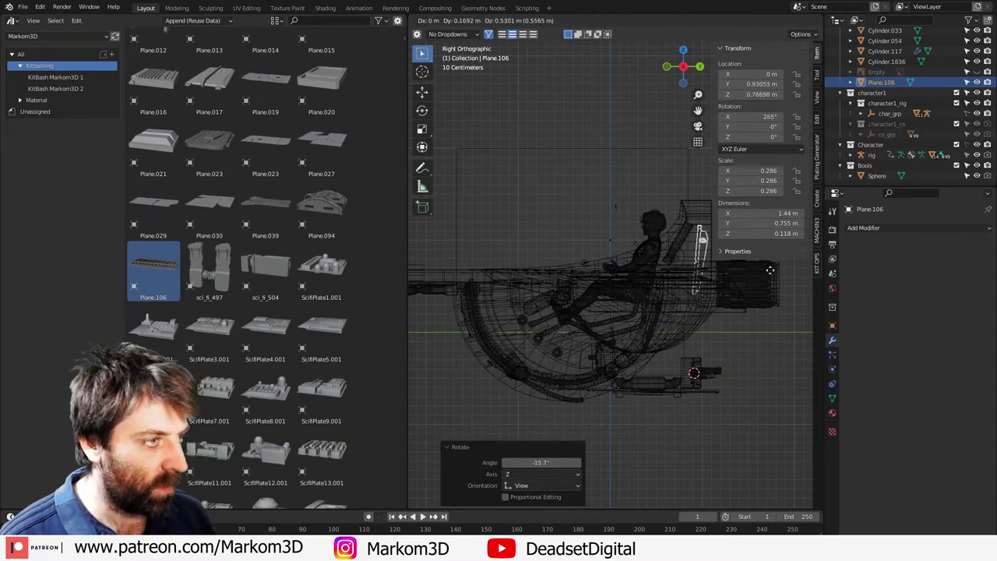
pyautogui.click(767, 273)
pyautogui.press('r')
pyautogui.click(776, 279)
pyautogui.press('z')
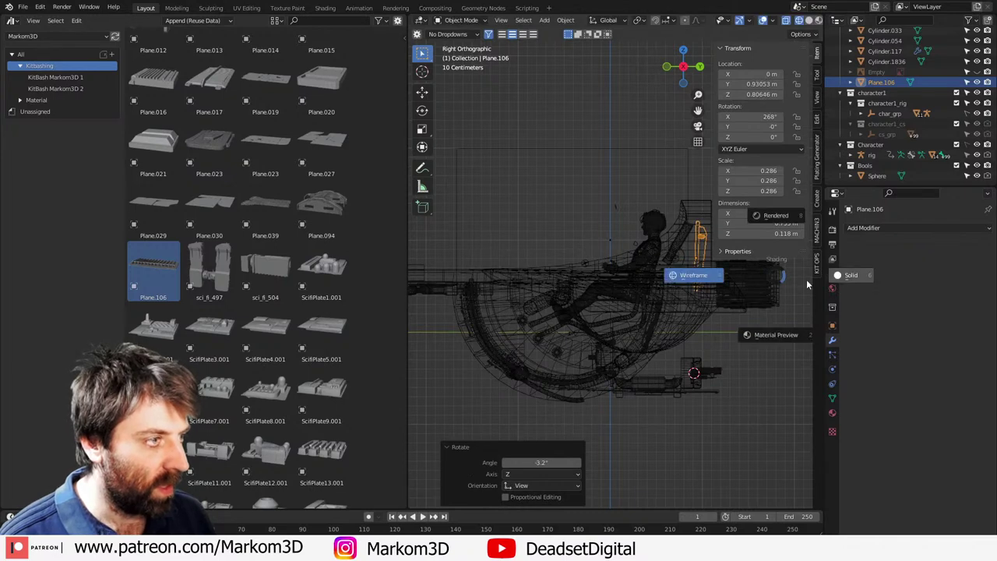
pyautogui.click(808, 285)
# Step: Scale the panel uniformly to about 0.261 against the rear hoop frame, keeping its height at about Z 0.807 m
pyautogui.press('ctrl+KP_1')
pyautogui.press('ctrl+KP_1')
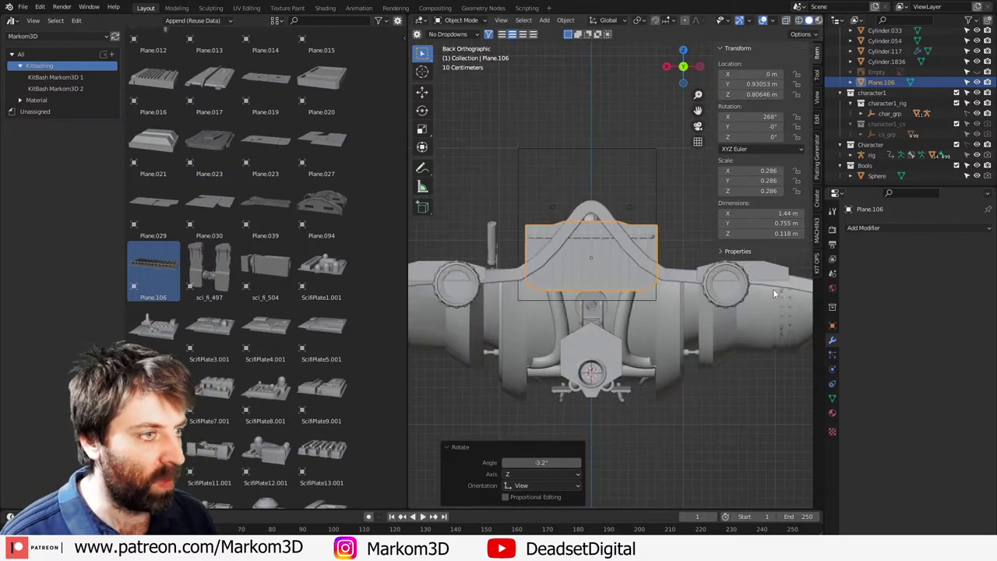
pyautogui.scroll(2, 701, 248)
pyautogui.press('s')
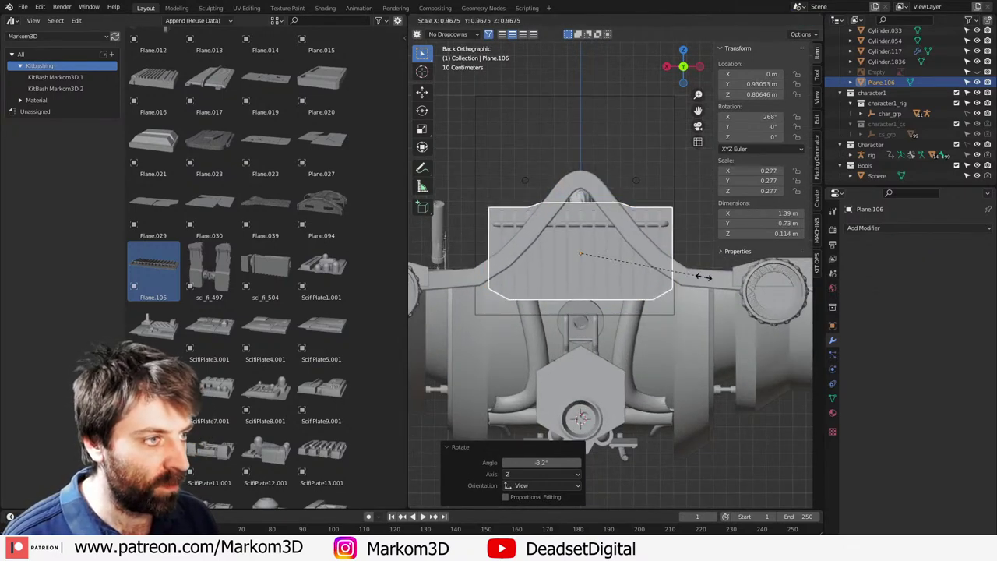
pyautogui.click(639, 256)
pyautogui.press('s')
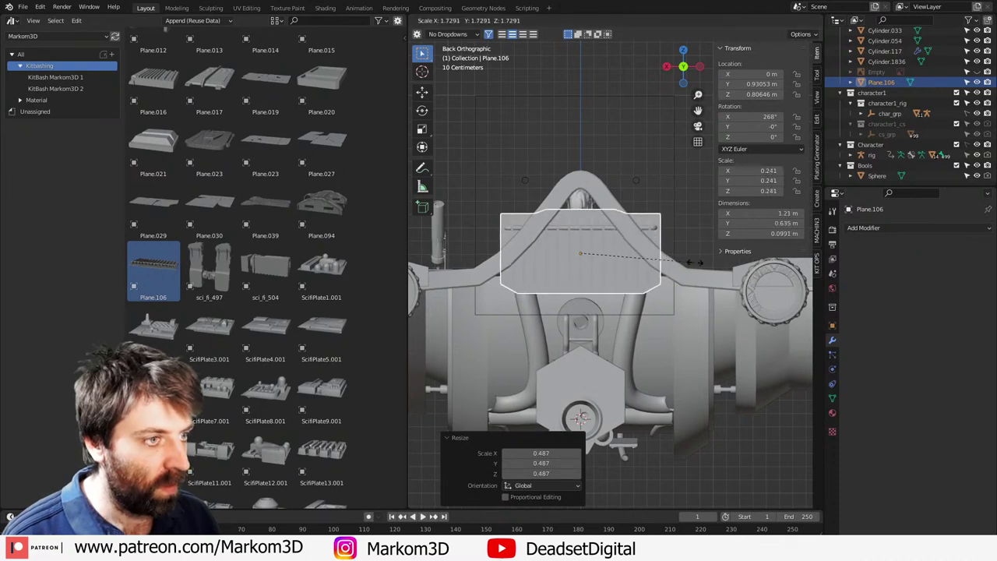
pyautogui.click(704, 257)
pyautogui.press('g')
pyautogui.press('z')
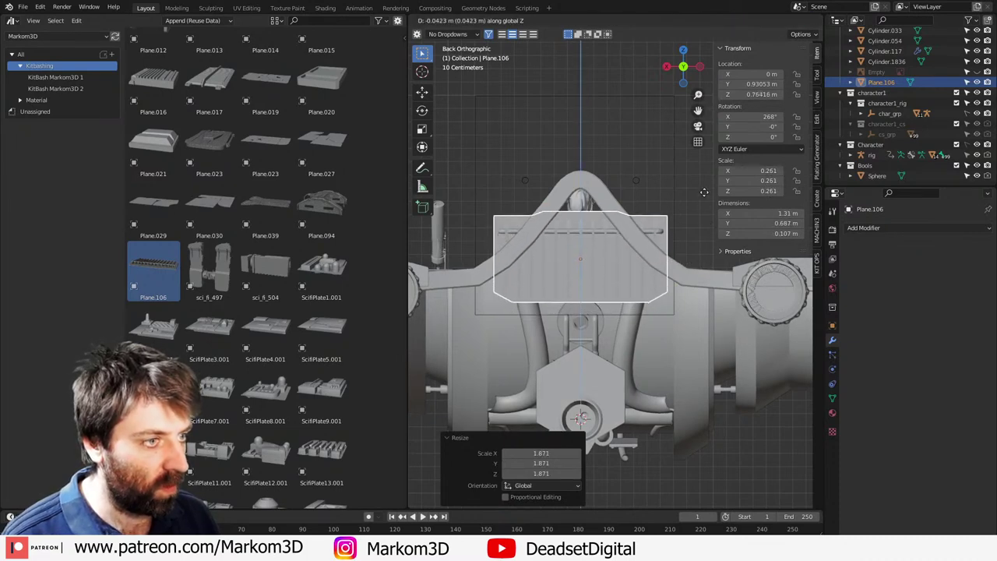
pyautogui.click(706, 209)
# Step: Cut a vertical edge loop through the centre of the panel's base plate
pyautogui.moveTo(693, 234); pyautogui.dragTo(662, 343, button='middle')
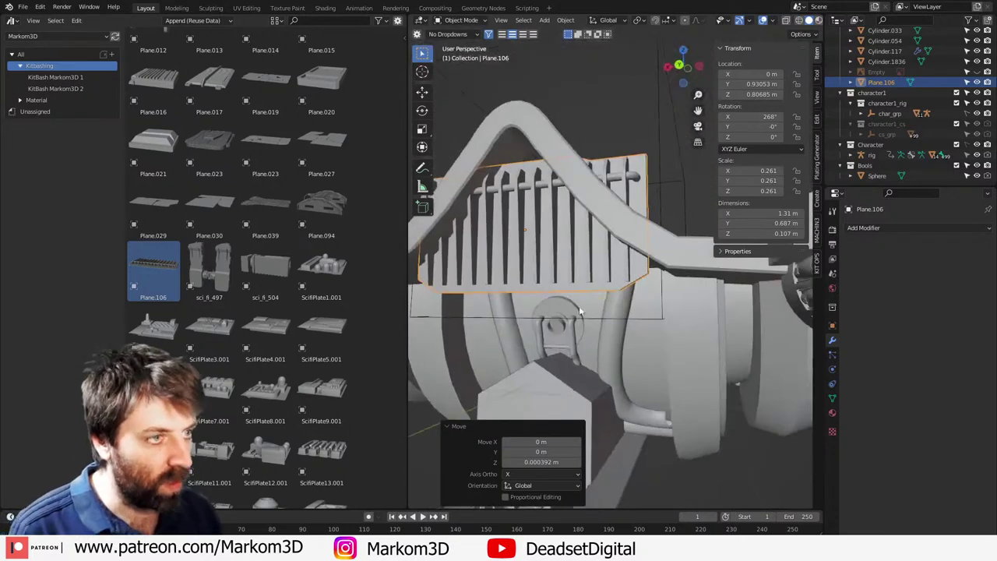
pyautogui.scroll(1, 581, 310)
pyautogui.press('ctrl+KP_1')
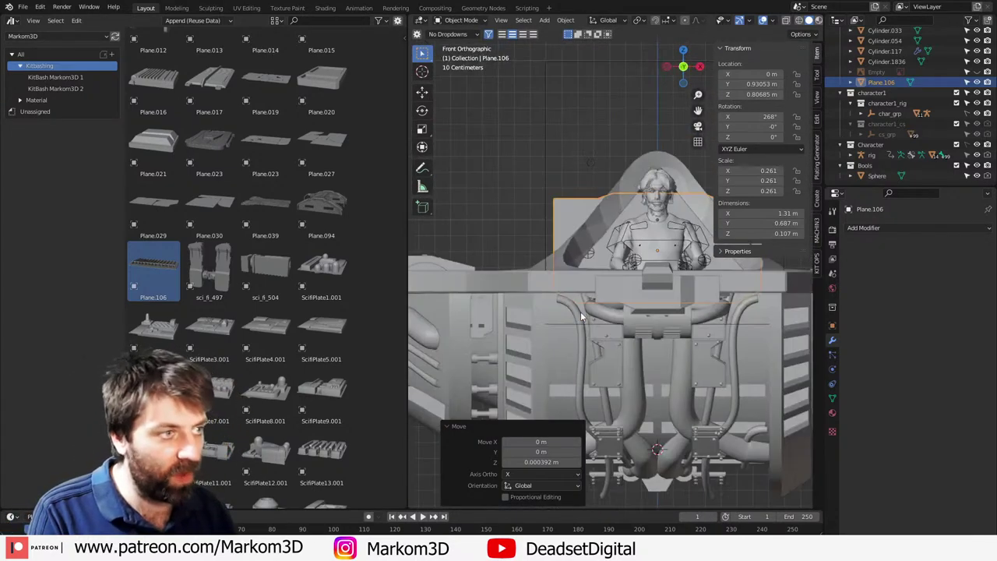
pyautogui.press('KP_Decimal')
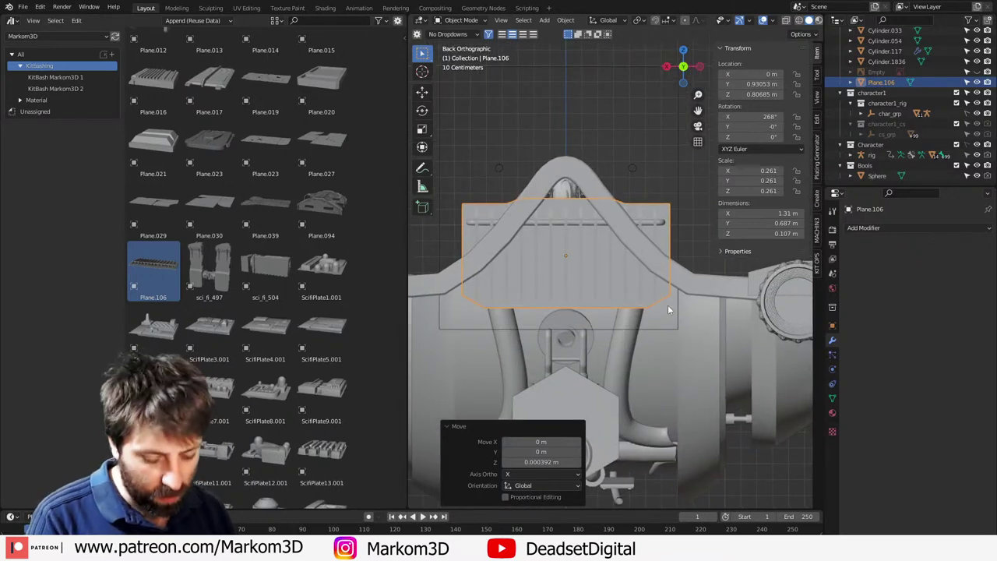
pyautogui.press('n')
pyautogui.press('Tab')
pyautogui.press('KP_Decimal')
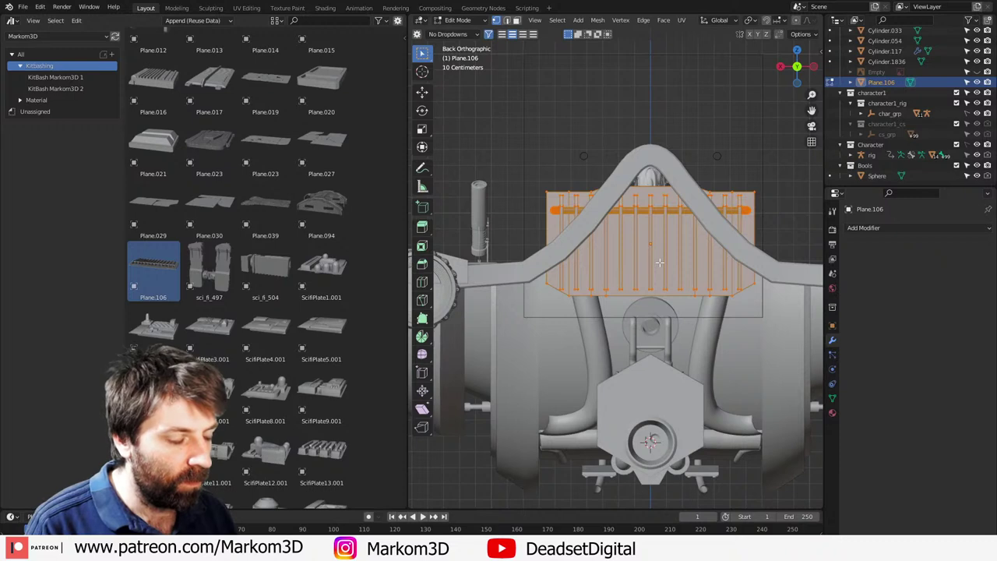
pyautogui.hotkey('ctrl', 'r')
pyautogui.click(649, 304)
pyautogui.rightClick(649, 304)
pyautogui.scroll(3, 678, 309)
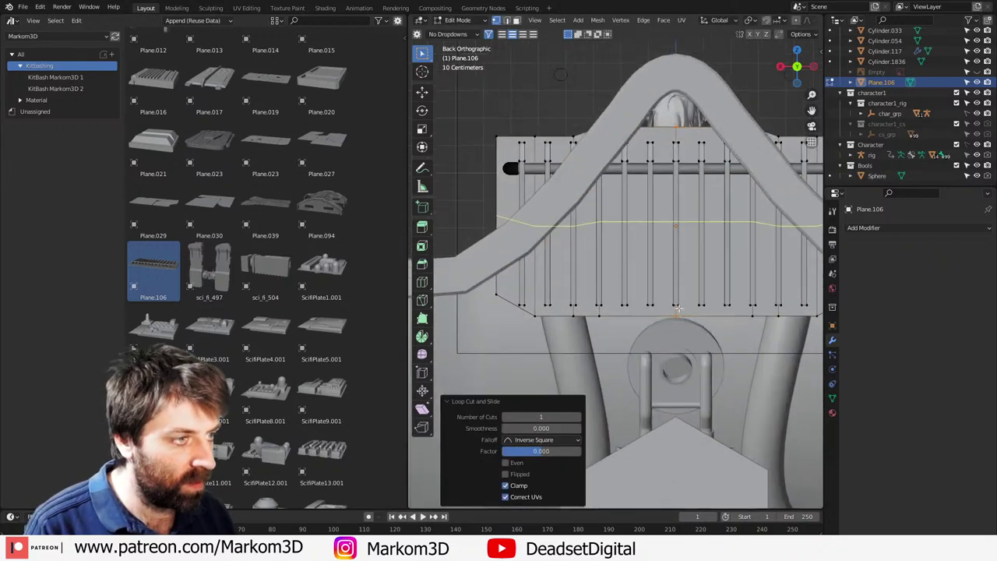
pyautogui.click(675, 304)
pyautogui.rightClick(677, 303)
pyautogui.hotkey('ctrl', 'z')
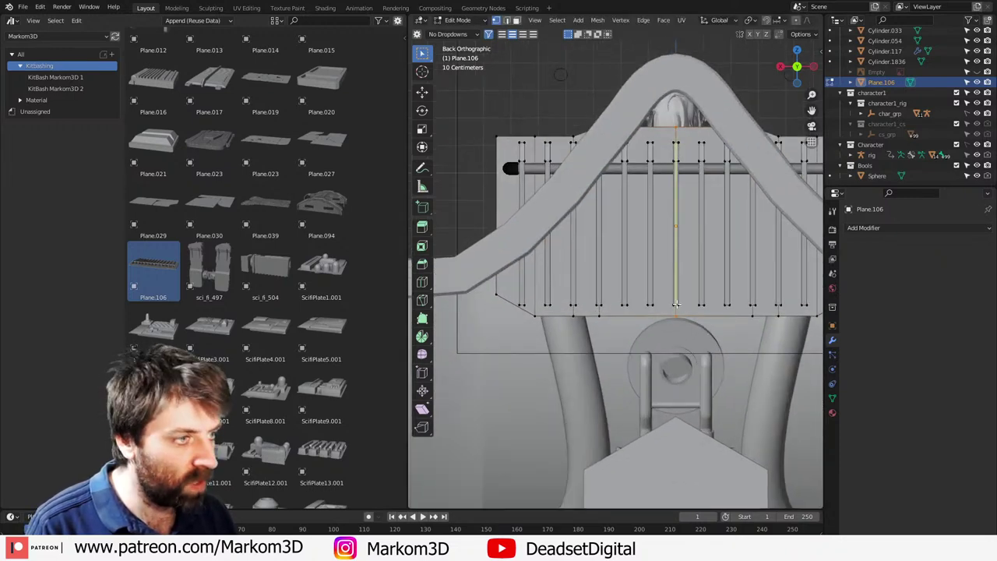
# Step: Cut a lengthwise edge loop down the centre of the panel's middle rib
pyautogui.click(676, 303)
pyautogui.rightClick(675, 304)
pyautogui.scroll(2, 685, 221)
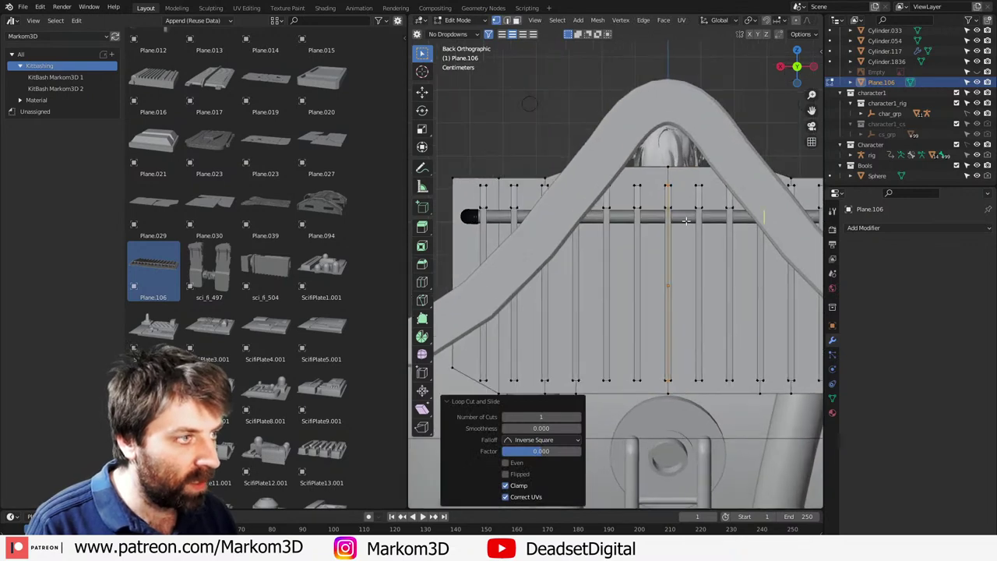
pyautogui.click(667, 173)
pyautogui.scroll(-4, 668, 173)
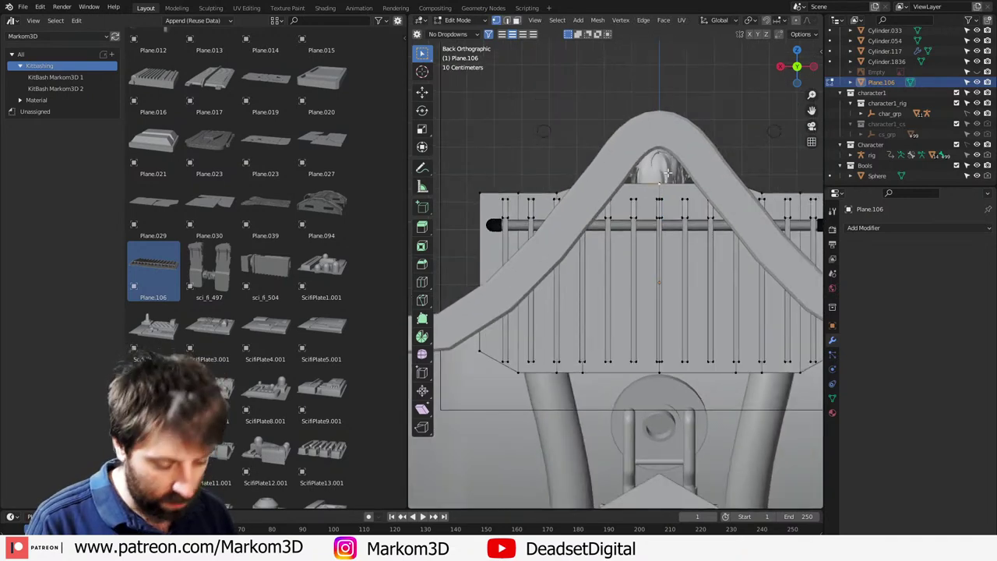
# Step: Select all geometry on the negative-X half of the panel in wireframe and delete its vertices
pyautogui.moveTo(776, 161); pyautogui.dragTo(610, 377)
pyautogui.rightClick(602, 375)
pyautogui.press('z')
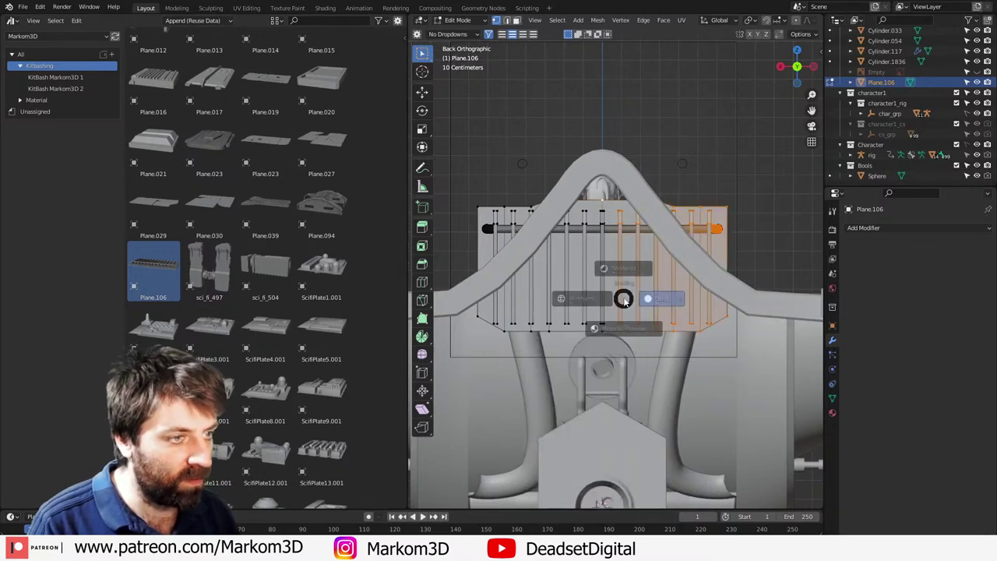
pyautogui.click(546, 299)
pyautogui.click(739, 251)
pyautogui.moveTo(777, 164); pyautogui.dragTo(602, 395)
pyautogui.scroll(5, 608, 351)
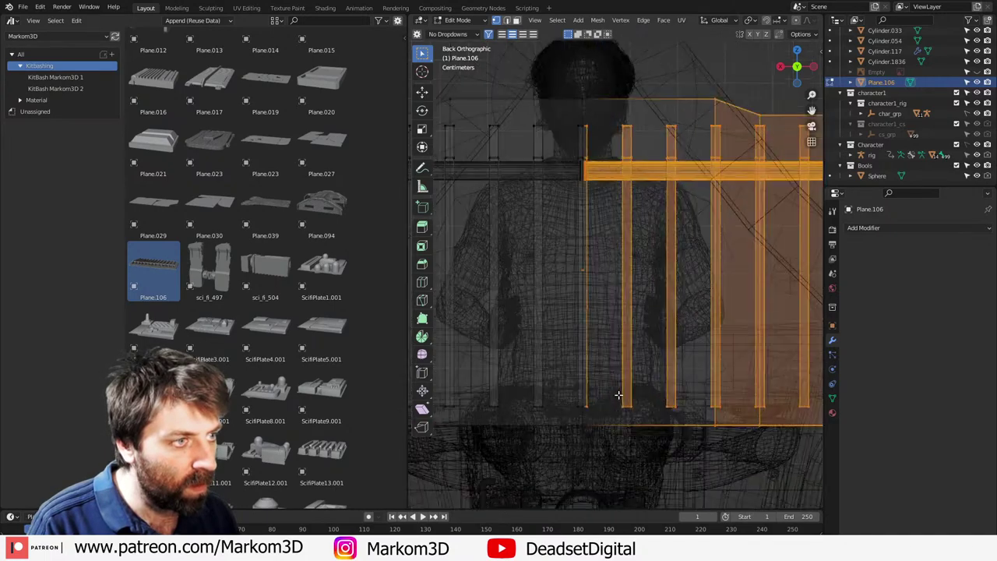
pyautogui.press('x')
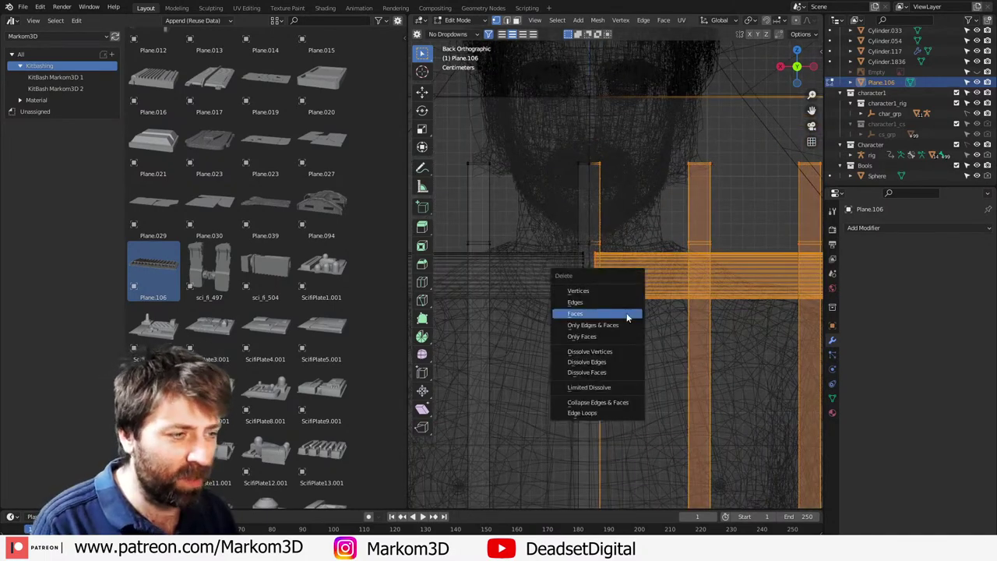
pyautogui.click(613, 290)
pyautogui.scroll(-3, 680, 374)
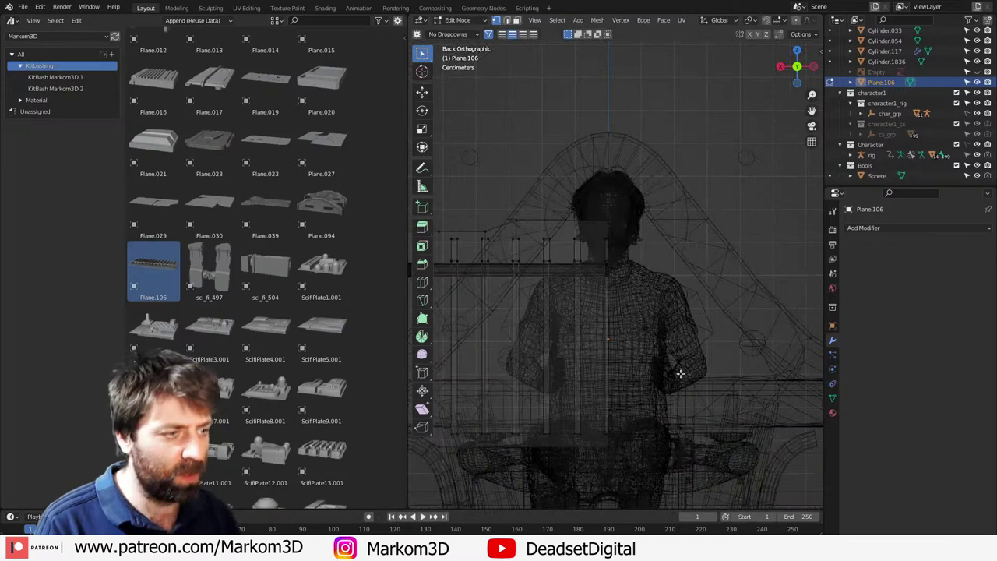
# Step: Add a Mirror modifier on the X axis to Plane.106 and knife-cut the remaining half diagonally along the hoop frame
pyautogui.click(910, 227)
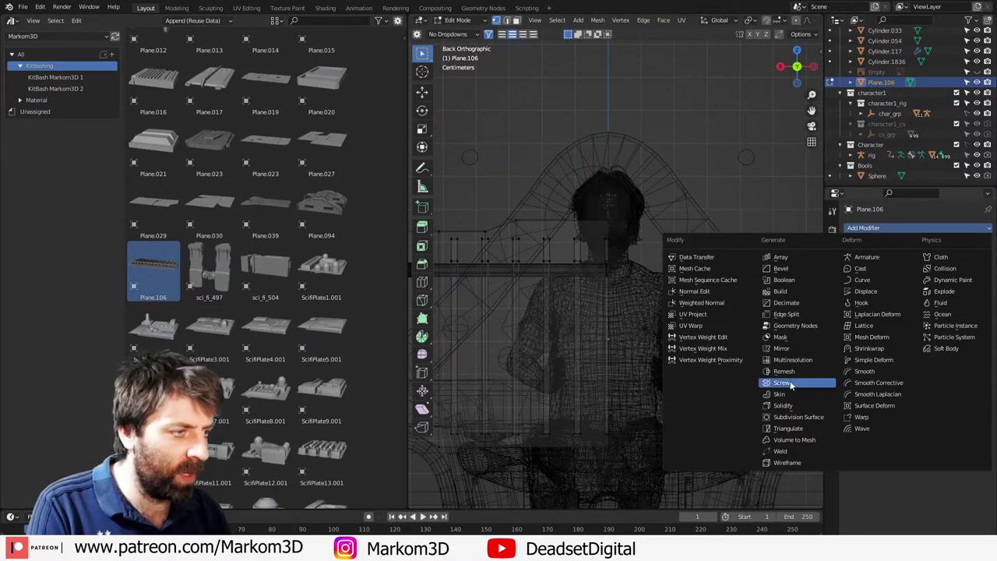
pyautogui.click(782, 350)
pyautogui.keyDown('shift'); pyautogui.moveTo(642, 327); pyautogui.dragTo(791, 299, button='middle'); pyautogui.keyUp('shift')
pyautogui.scroll(3, 674, 275)
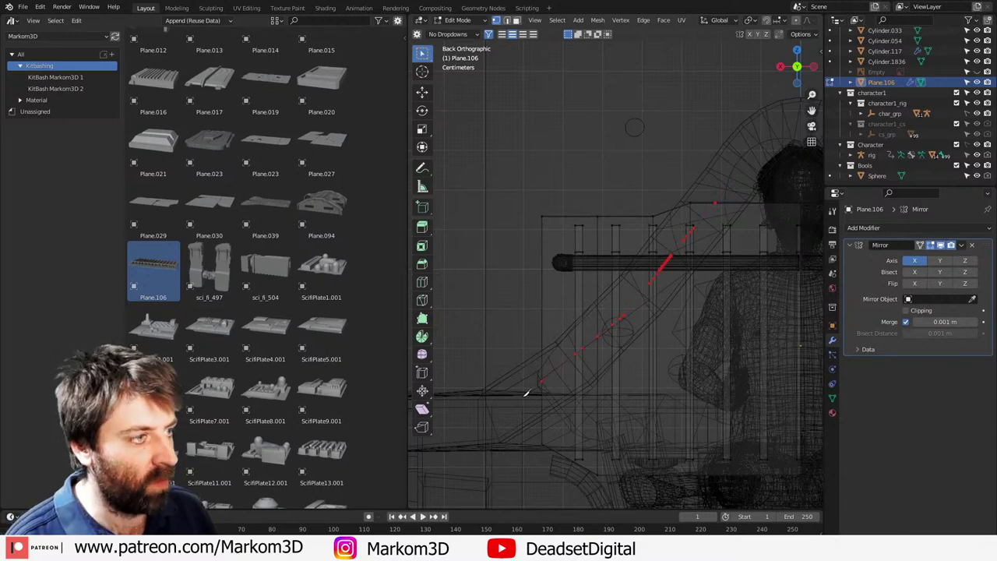
pyautogui.press('a')
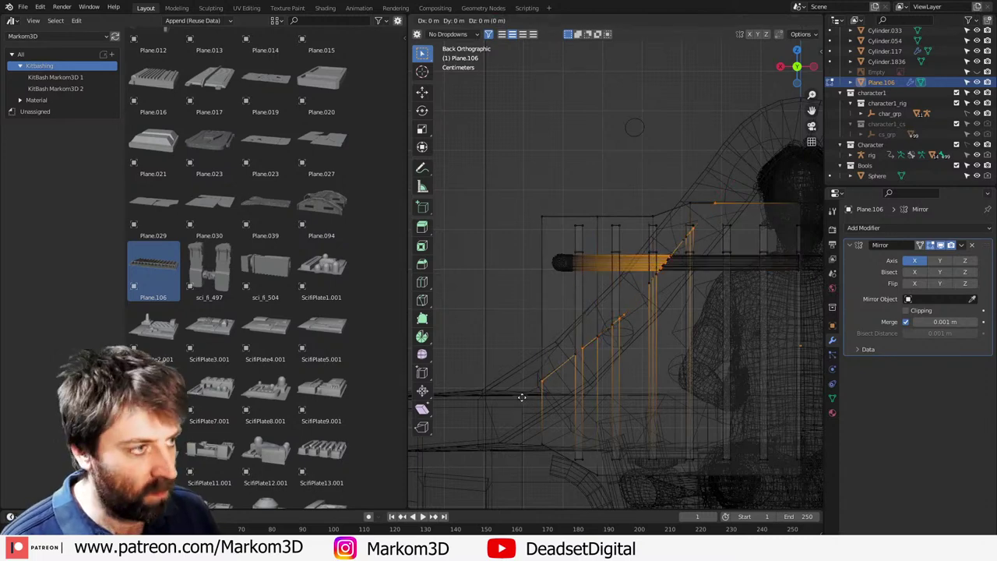
pyautogui.click(554, 217)
pyautogui.hotkey('ctrl', 'l')
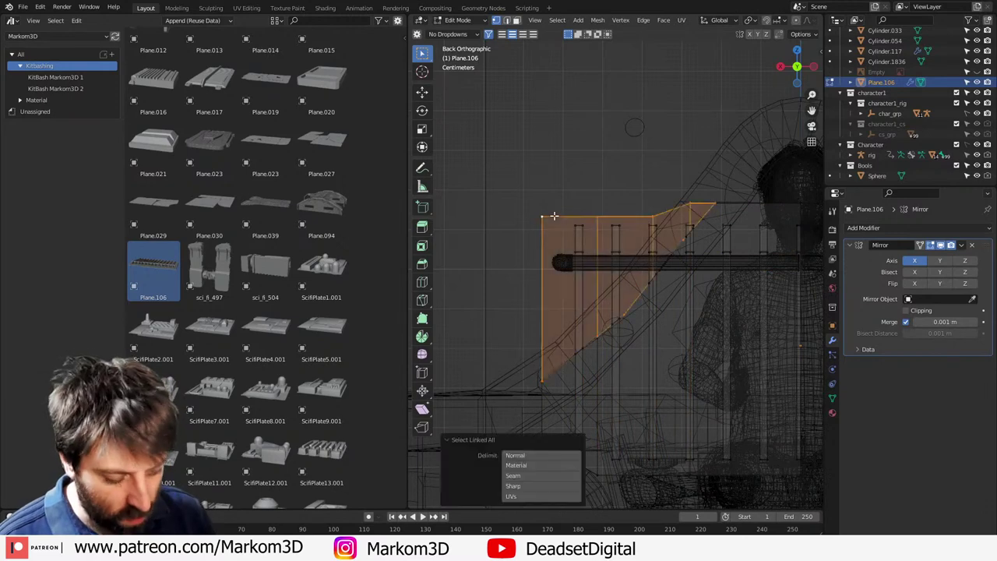
pyautogui.press('c')
pyautogui.moveTo(540, 213)
pyautogui.mouseDown()
pyautogui.moveTo(645, 200)
pyautogui.moveTo(626, 198)
pyautogui.mouseUp()
pyautogui.press('Escape')
pyautogui.hotkey('ctrl', 'z')
# Step: Select the linked plate, rib and crossbar pieces outside the diagonal cut and delete their vertices
pyautogui.click(555, 231)
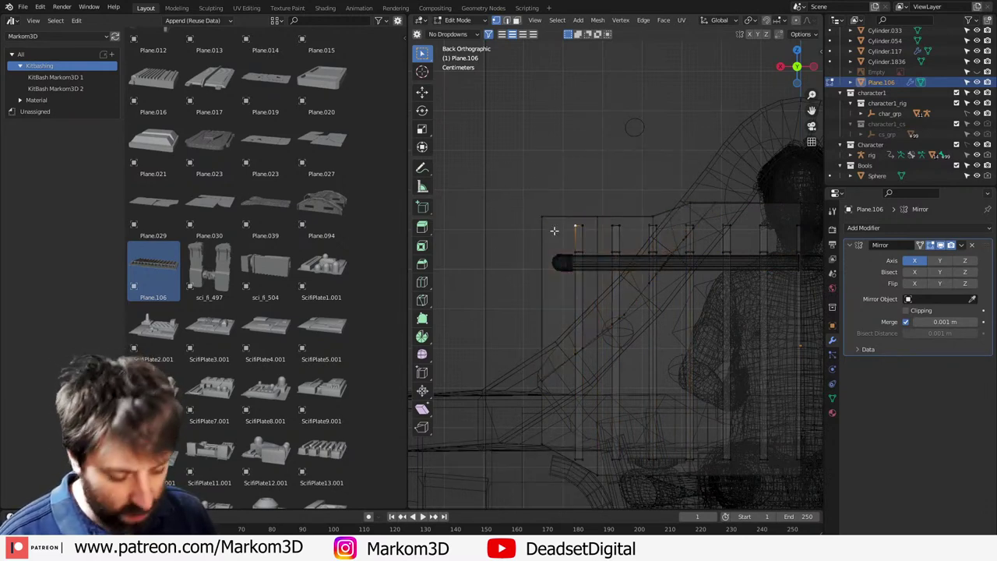
pyautogui.press('c')
pyautogui.moveTo(558, 219); pyautogui.dragTo(640, 187)
pyautogui.press('Escape')
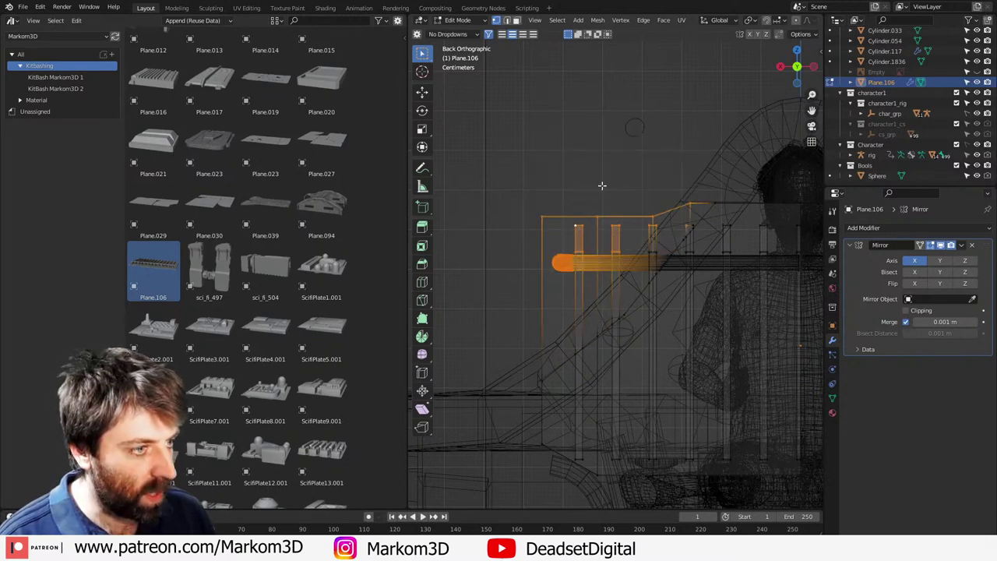
pyautogui.hotkey('ctrl', 'l')
pyautogui.press('x')
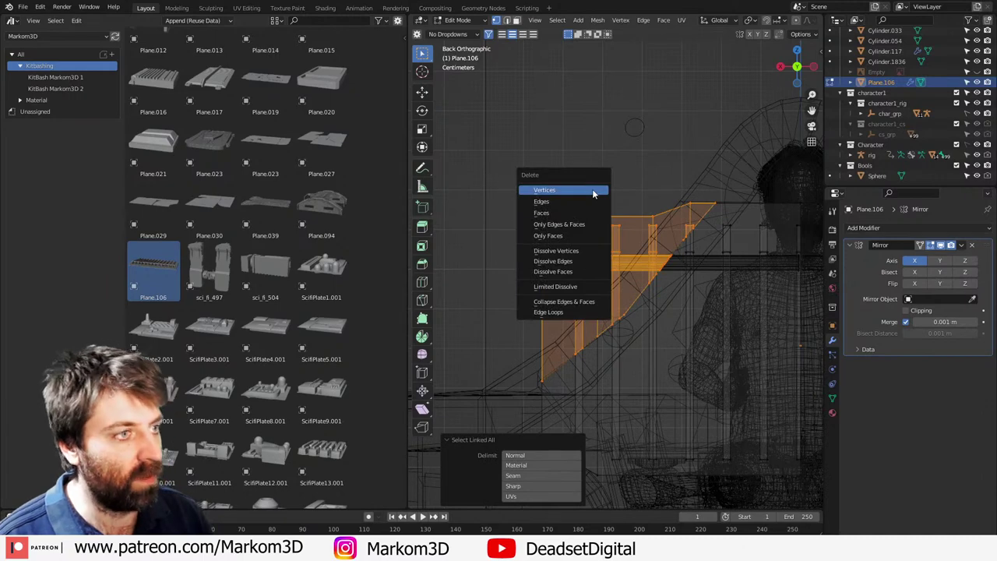
pyautogui.click(593, 192)
# Step: Return to solid shading and switch the trimmed panel back to Object Mode
pyautogui.scroll(-3, 594, 193)
pyautogui.press('z')
pyautogui.click(674, 194)
pyautogui.press('Tab')
pyautogui.scroll(-3, 636, 360)
pyautogui.moveTo(637, 359)
pyautogui.mouseDown(button='middle')
pyautogui.moveTo(734, 390)
pyautogui.moveTo(742, 365)
pyautogui.moveTo(627, 346)
pyautogui.moveTo(642, 344)
pyautogui.mouseUp(button='middle')
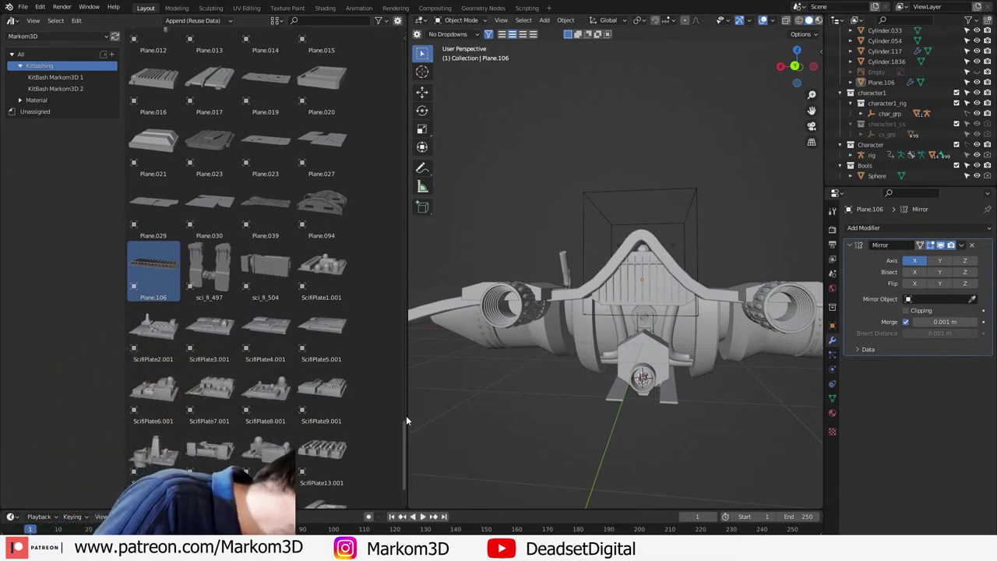
# Step: Browse the Kitbashing asset library for another detail part to fit on the block below the rear hoop frame
pyautogui.moveTo(692, 285); pyautogui.dragTo(577, 292, button='middle')
pyautogui.scroll(-1, 249, 339)
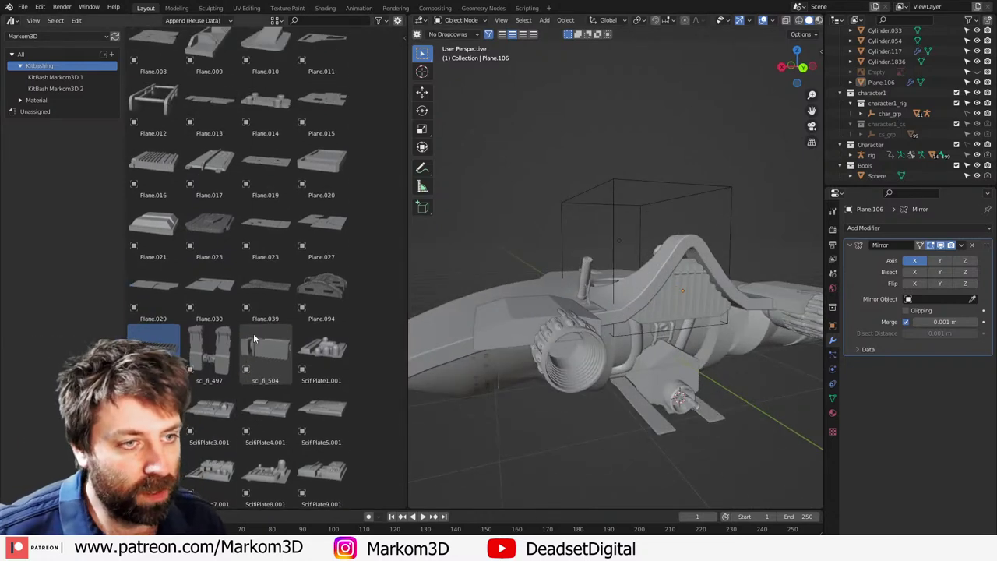
pyautogui.scroll(5, 253, 343)
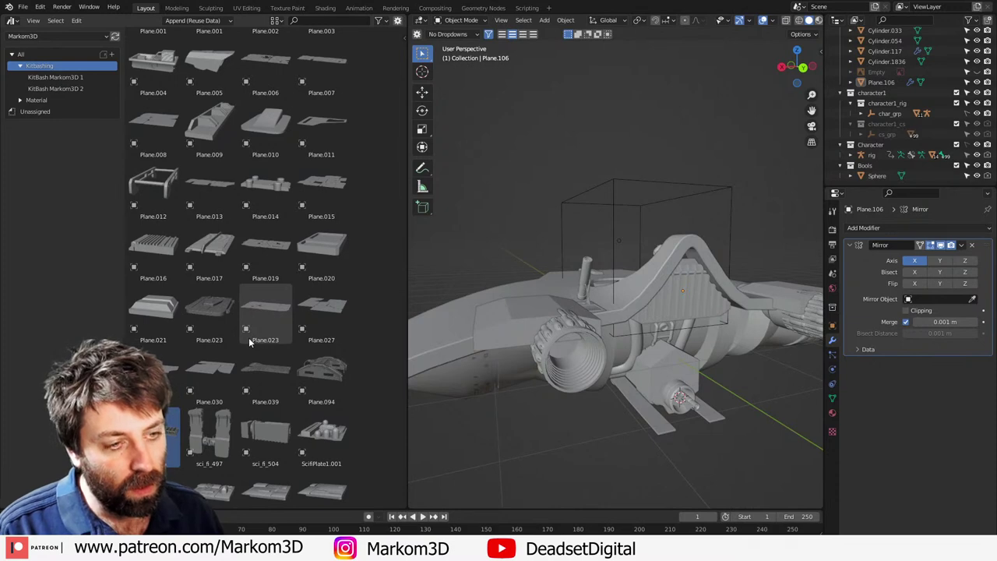
pyautogui.scroll(5, 286, 380)
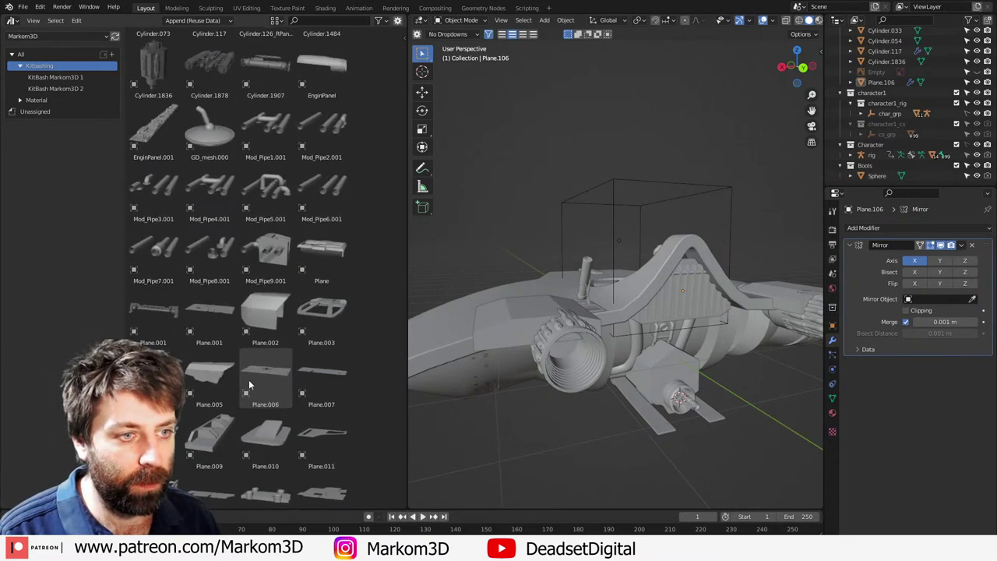
pyautogui.scroll(5, 257, 379)
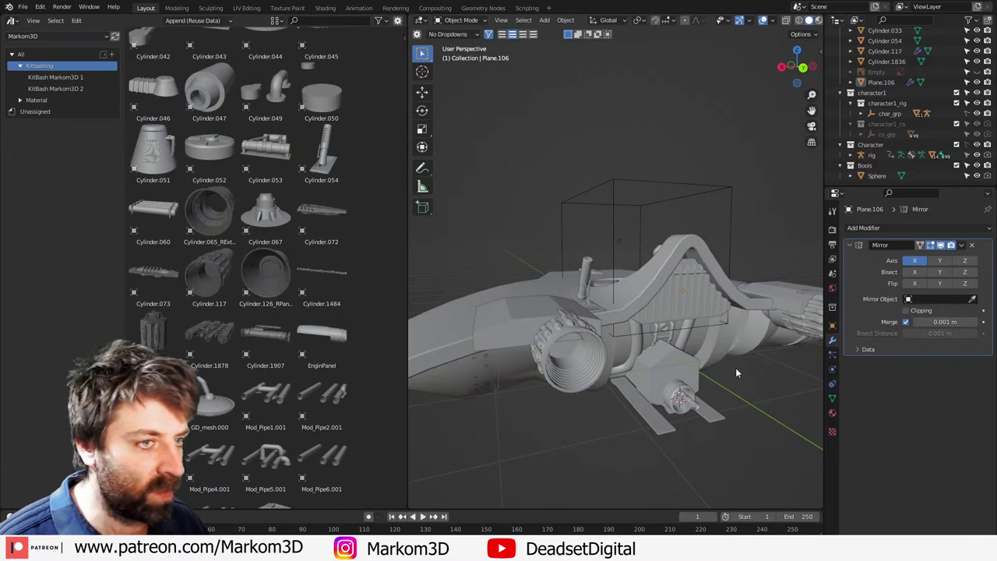
pyautogui.moveTo(735, 368); pyautogui.dragTo(622, 412, button='middle')
pyautogui.scroll(4, 600, 438)
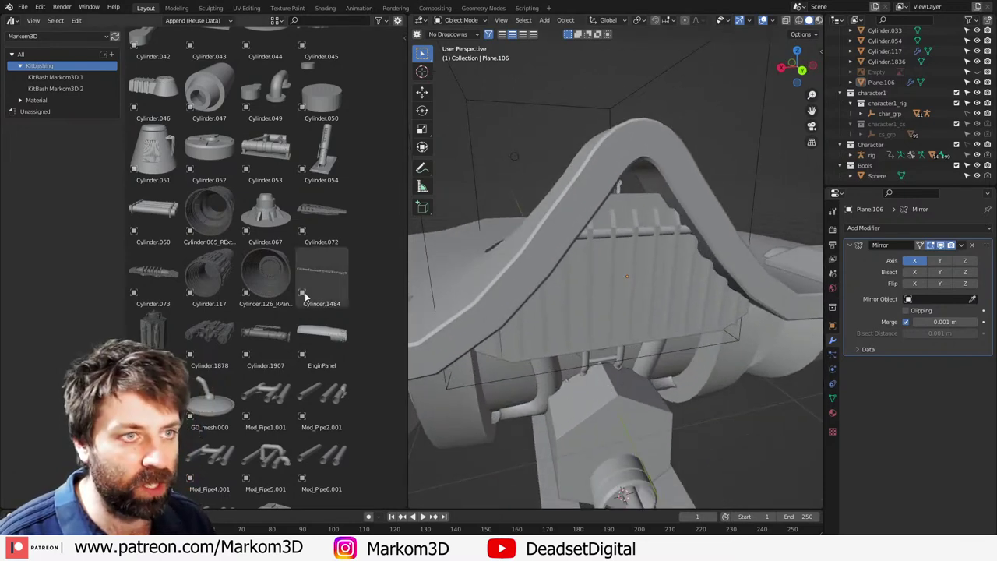
pyautogui.scroll(5, 249, 292)
pyautogui.scroll(2, 197, 290)
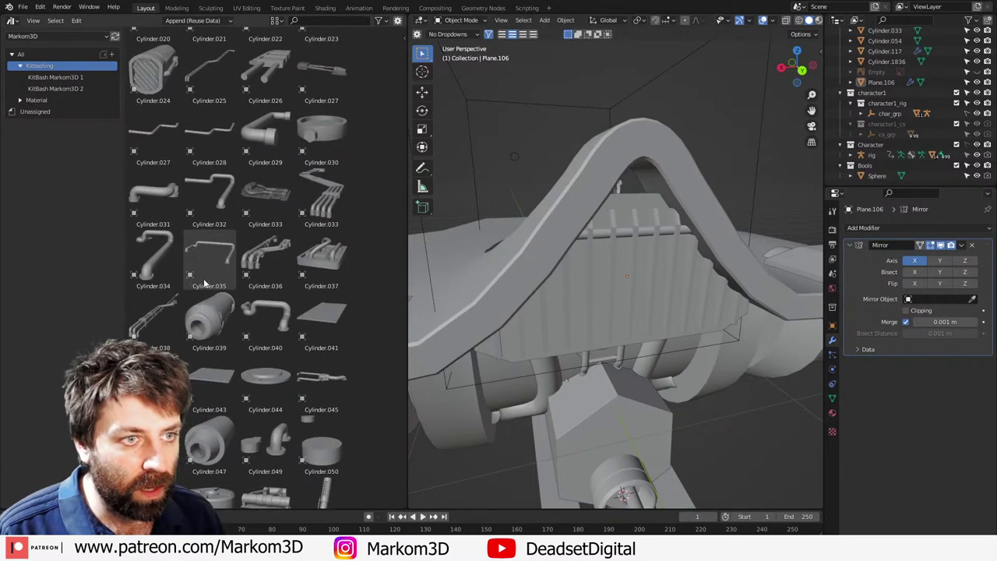
pyautogui.scroll(3, 259, 318)
pyautogui.scroll(4, 265, 319)
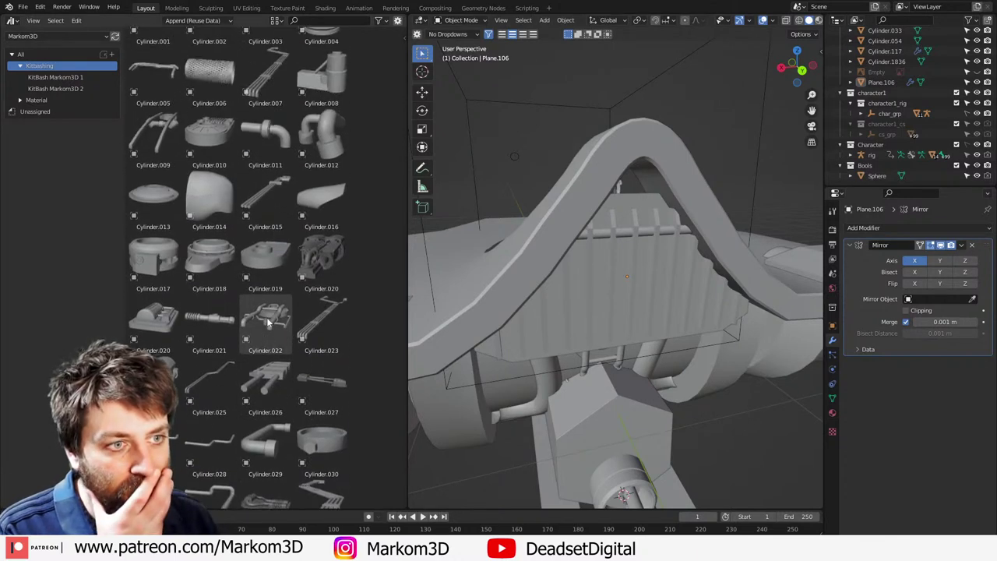
# Step: Append Cylinder.010 from the Kitbashing library to the scene and scale it down to 0.025
pyautogui.moveTo(209, 245); pyautogui.dragTo(615, 403)
pyautogui.scroll(-4, 773, 415)
pyautogui.write('s')
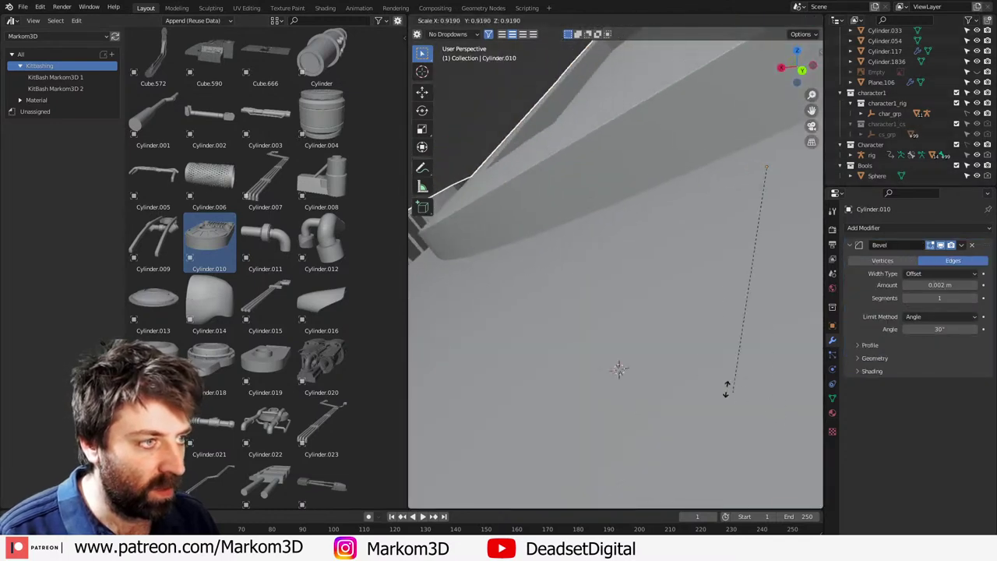
pyautogui.write('.025')
pyautogui.press('Return')
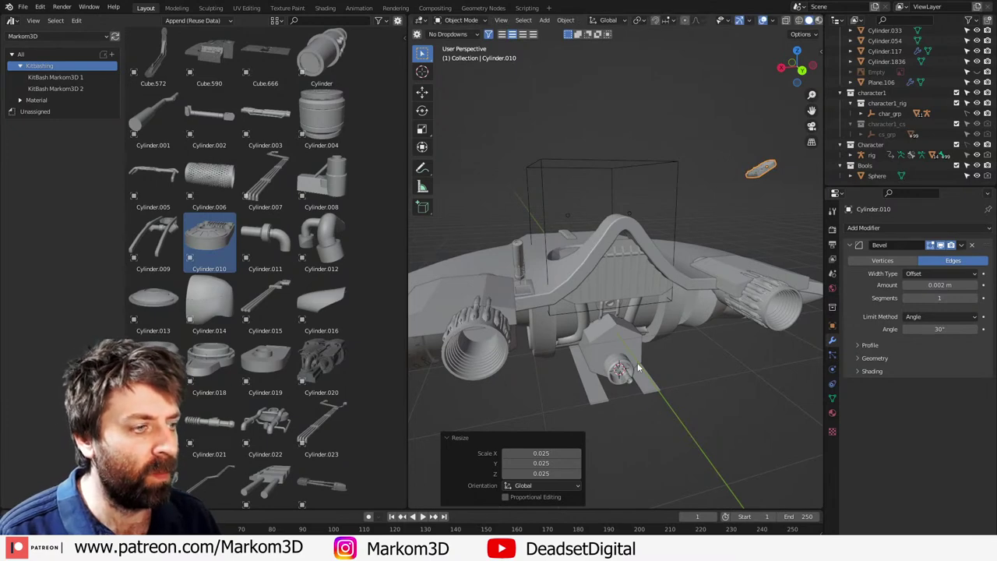
pyautogui.press('g')
pyautogui.press('Escape')
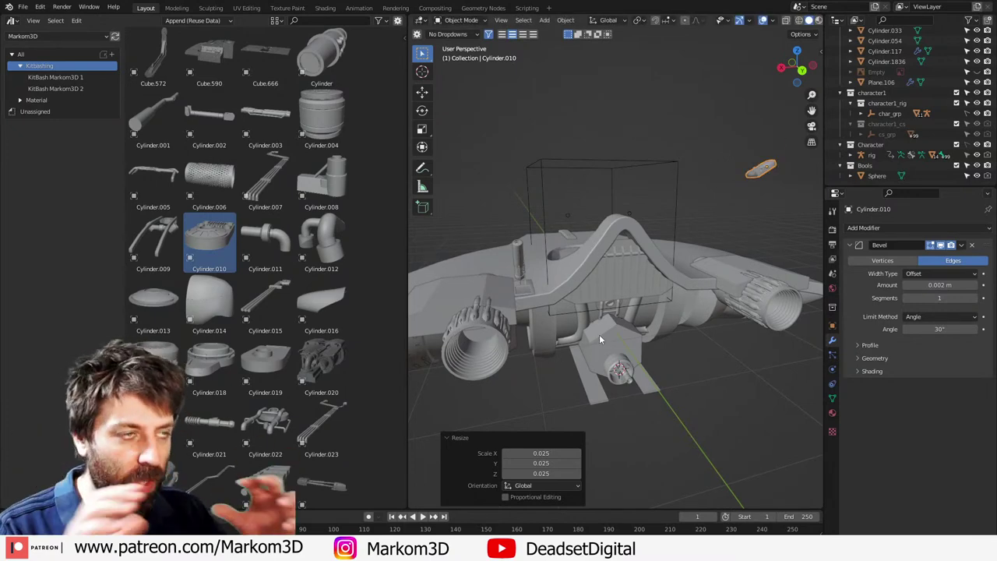
# Step: Set snapping to Face, affecting Move and Rotate, and snap Cylinder.010 onto the rear block's slanted upper face
pyautogui.click(667, 22)
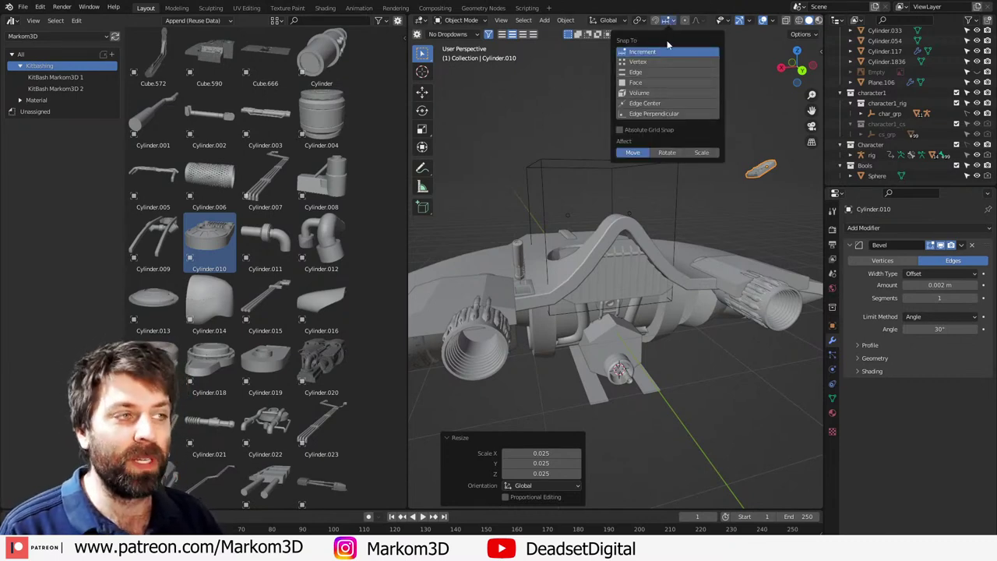
pyautogui.click(664, 82)
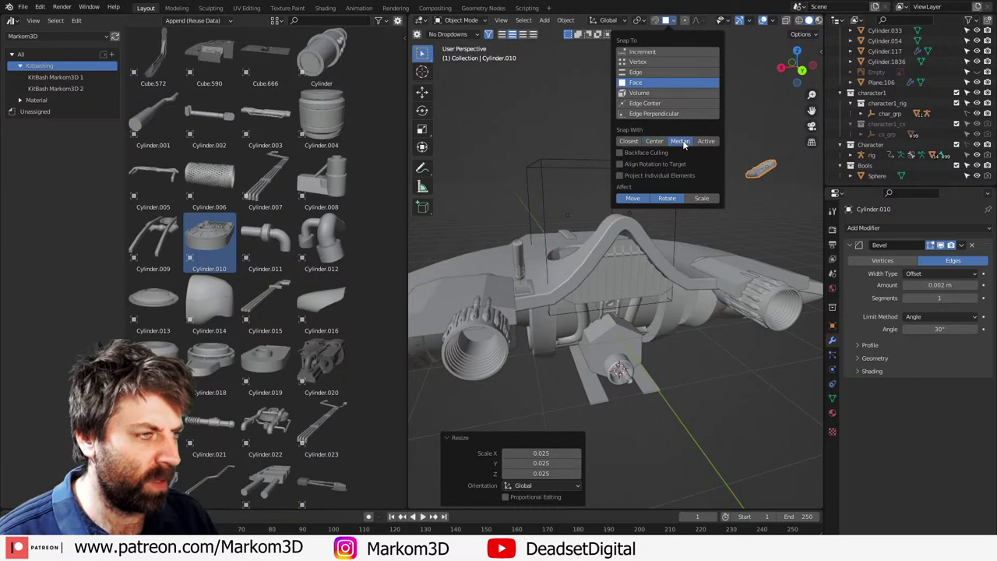
pyautogui.press('g')
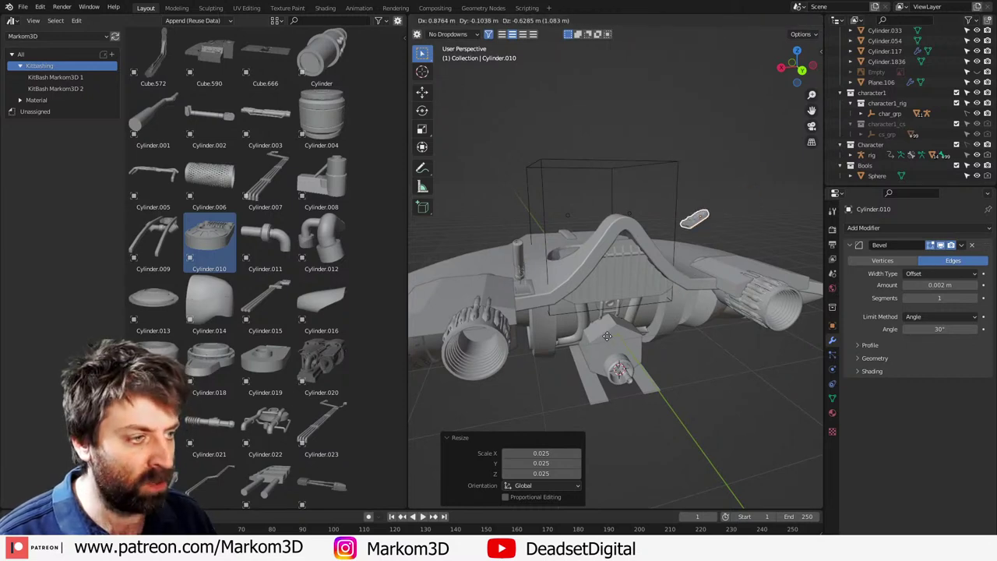
pyautogui.click(601, 327)
pyautogui.keyDown('shift'); pyautogui.moveTo(636, 356); pyautogui.dragTo(647, 322, button='middle'); pyautogui.keyUp('shift')
pyautogui.scroll(3, 649, 317)
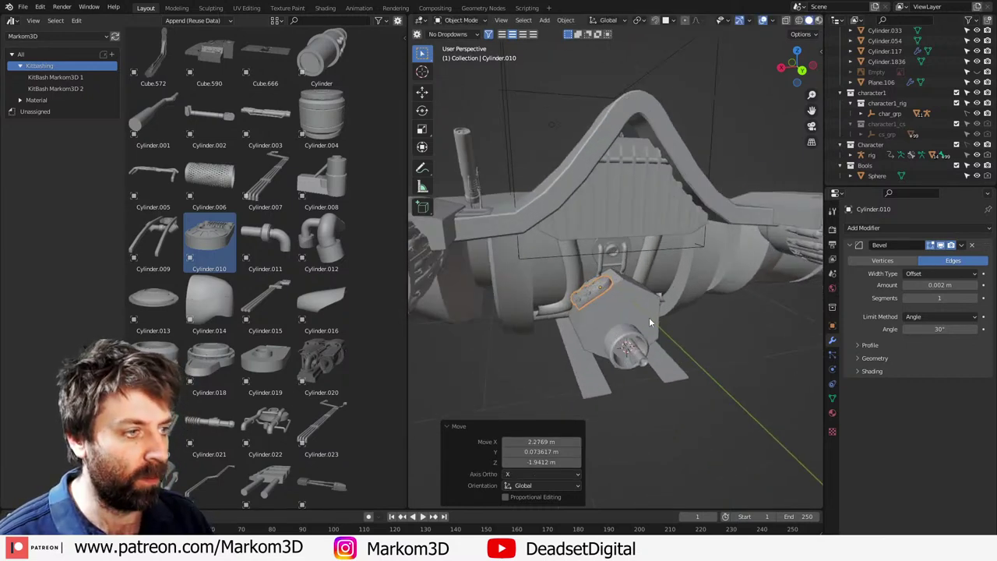
# Step: Rotate Cylinder.010 by 90° about its local Z axis on the slanted face
pyautogui.press('r')
pyautogui.press('z')
pyautogui.press('z')
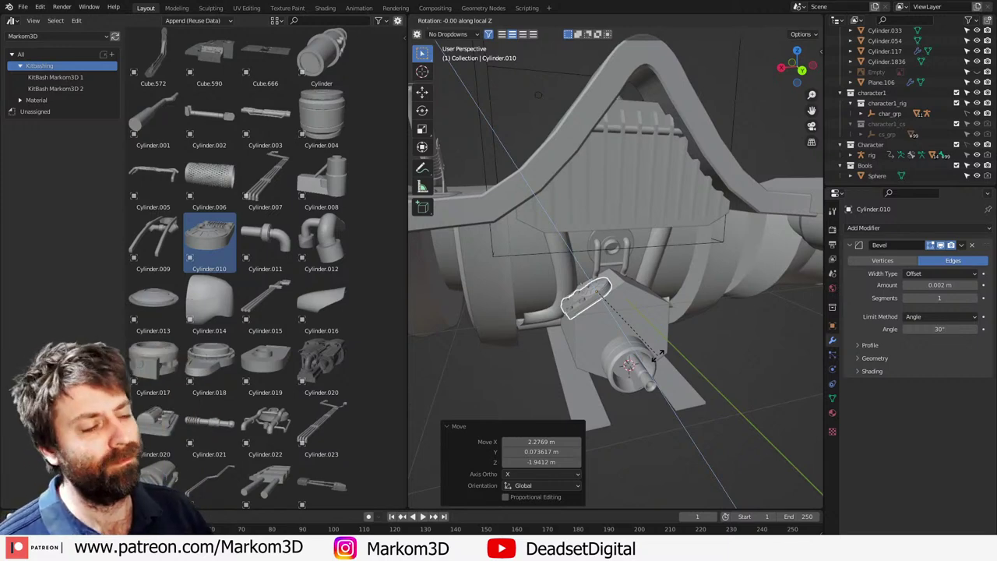
pyautogui.write('90')
pyautogui.press('Return')
pyautogui.scroll(4, 660, 350)
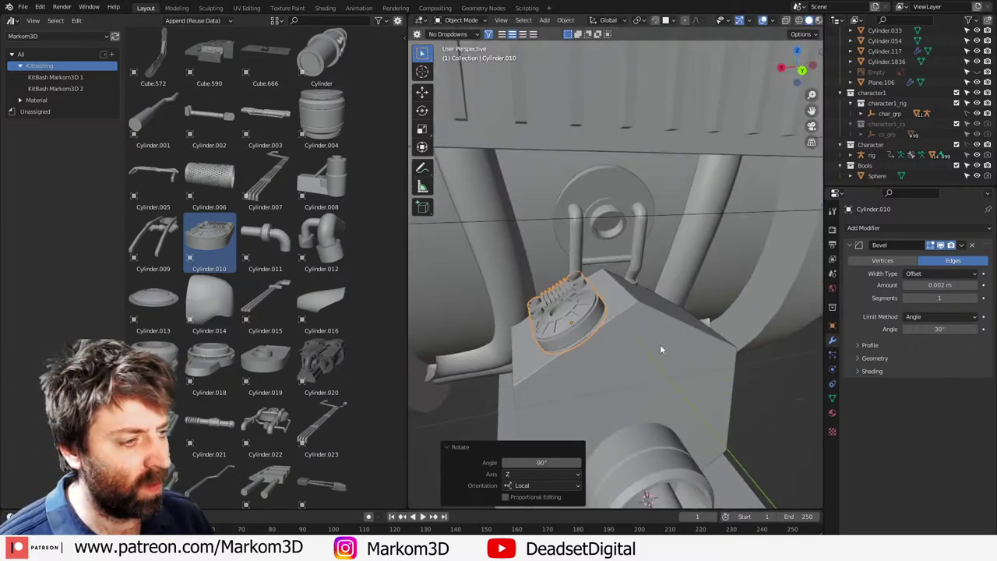
# Step: Scale Cylinder.010 up by about 1.484 and shift it about -0.056 m along global Y
pyautogui.press('s')
pyautogui.click(672, 325)
pyautogui.press('g')
pyautogui.press('x')
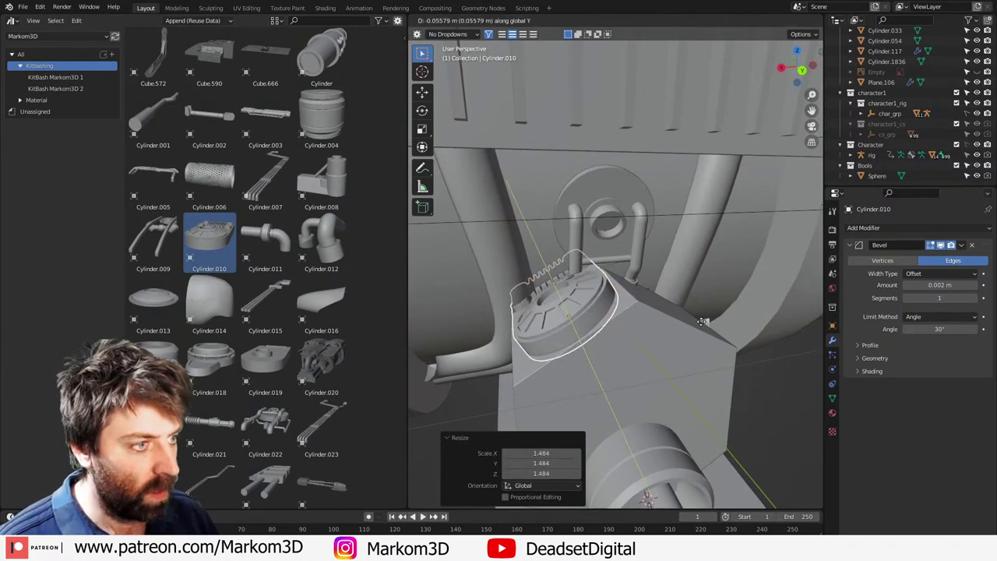
pyautogui.click(705, 324)
# Step: Add a Mirror modifier on the X axis to Cylinder.010 with Cylinder.1836 as the mirror object
pyautogui.click(874, 228)
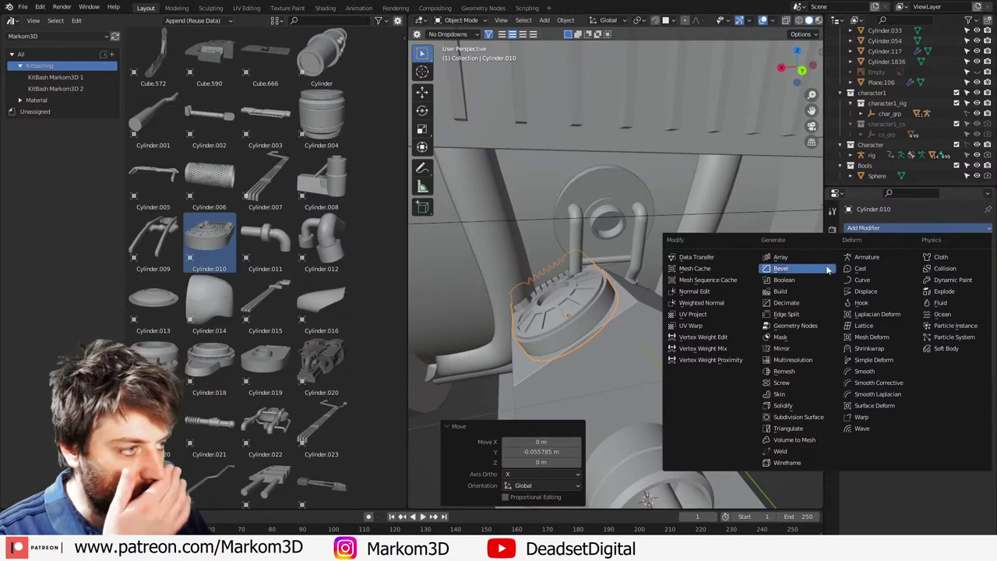
pyautogui.click(798, 348)
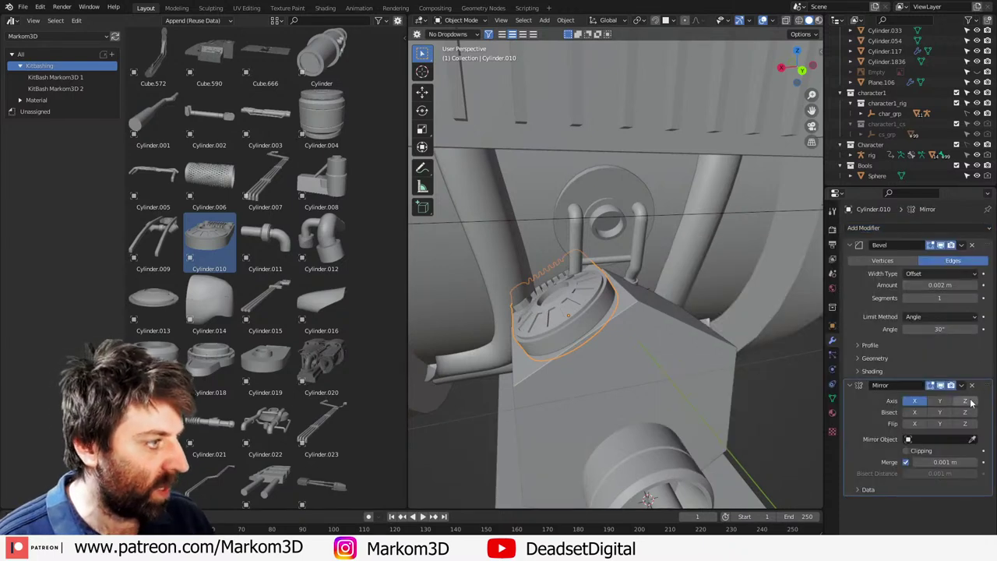
pyautogui.click(972, 440)
pyautogui.click(652, 351)
pyautogui.moveTo(652, 350); pyautogui.dragTo(628, 395, button='middle')
pyautogui.moveTo(578, 434); pyautogui.dragTo(636, 297, button='middle')
pyautogui.click(601, 285)
pyautogui.click(614, 282)
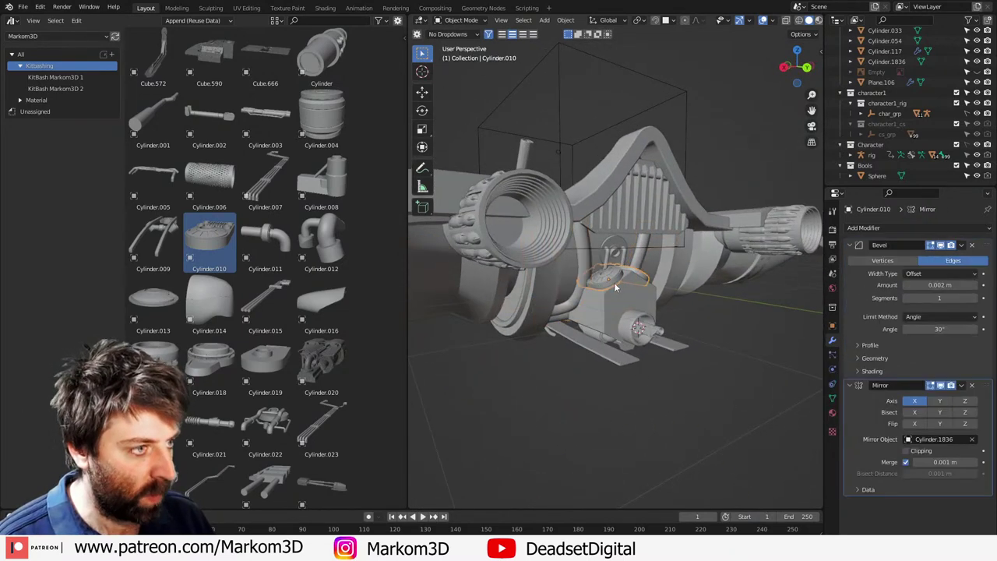
# Step: Duplicate the mirrored Cylinder.010 in back view, offsetting the copy about 0.288 m in X and -0.279 m in Z
pyautogui.press('Tab')
pyautogui.press('Tab')
pyautogui.press('KP_3')
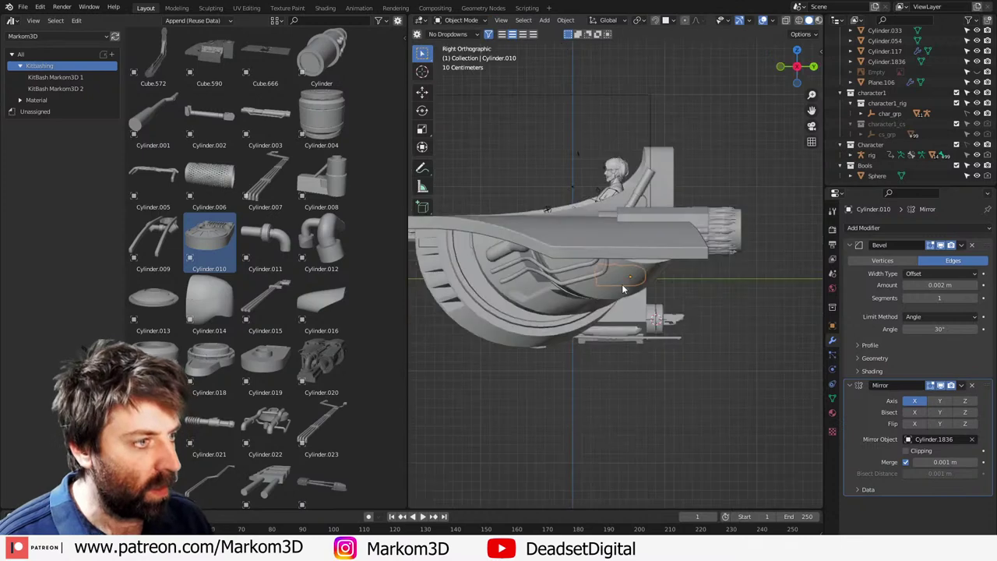
pyautogui.press('ctrl+KP_1')
pyautogui.scroll(5, 621, 283)
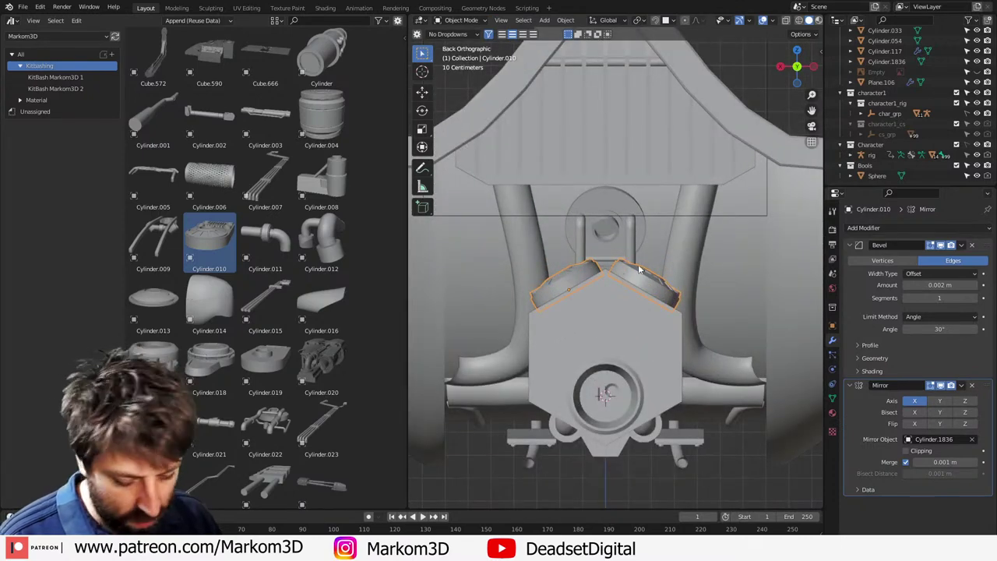
pyautogui.hotkey('shift', 'd')
pyautogui.click(564, 338)
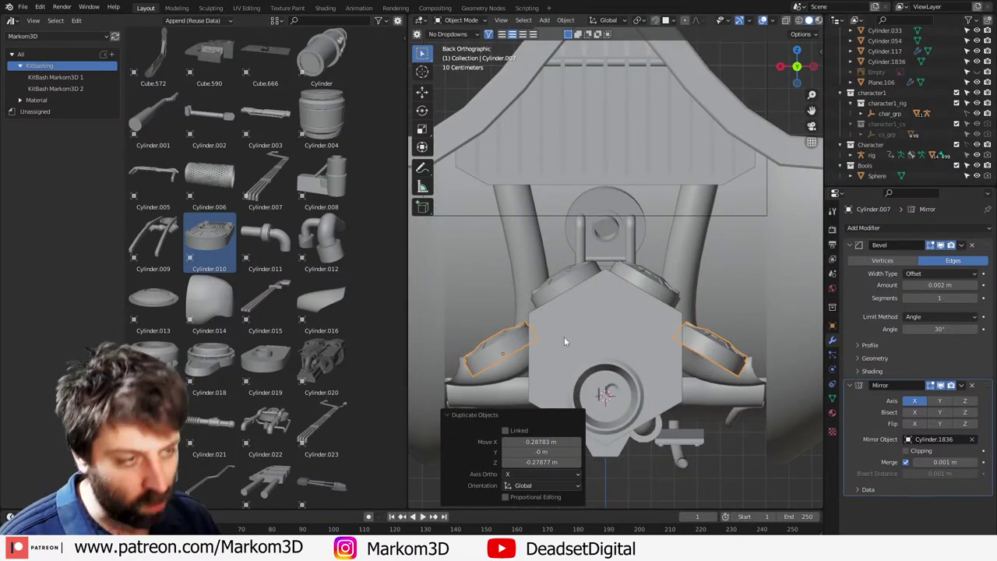
# Step: Clear the copy's rotation and turn it 90° about global Y so it stands upright
pyautogui.hotkey('alt', 'r')
pyautogui.write('rx')
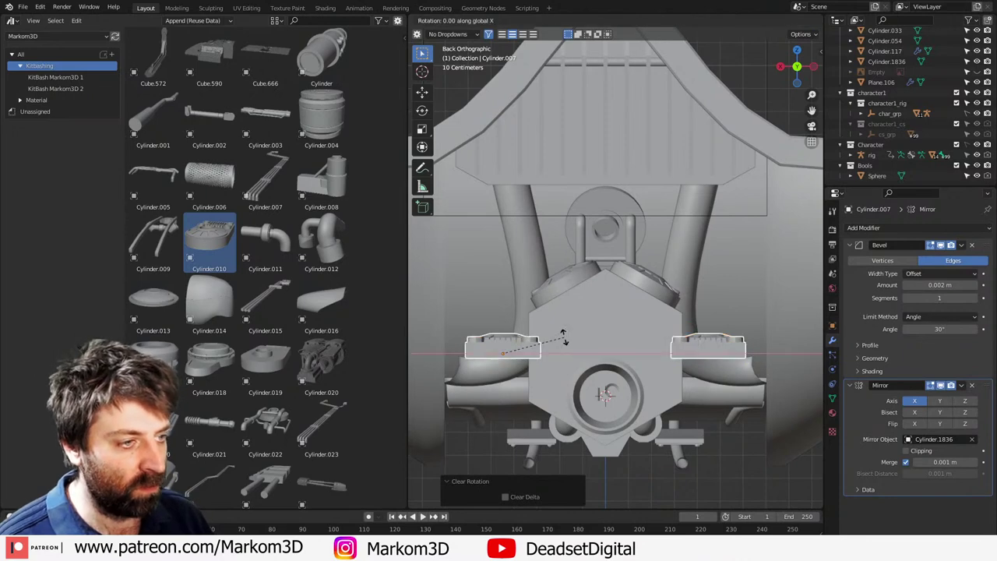
pyautogui.write('-90')
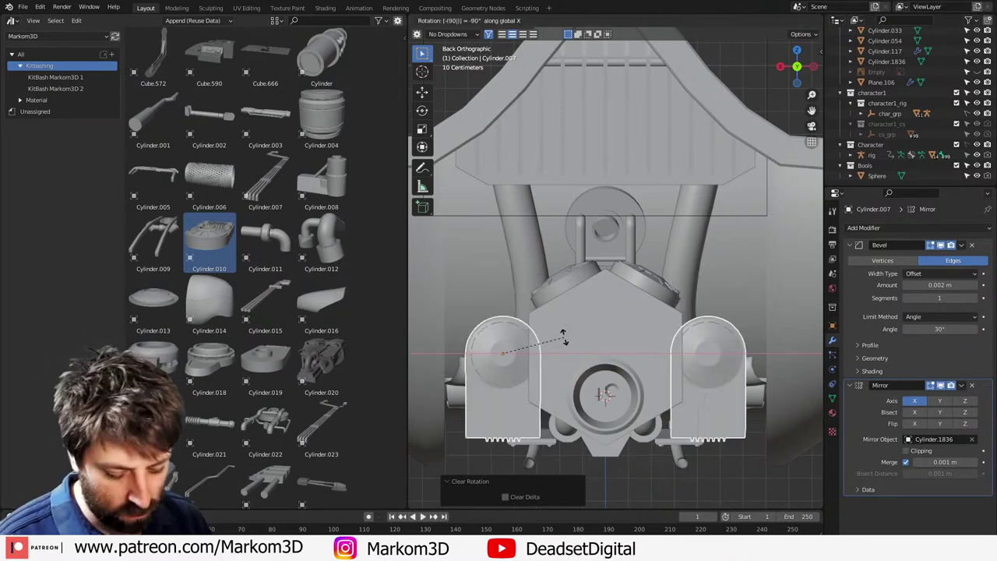
pyautogui.write('y')
pyautogui.press('-')
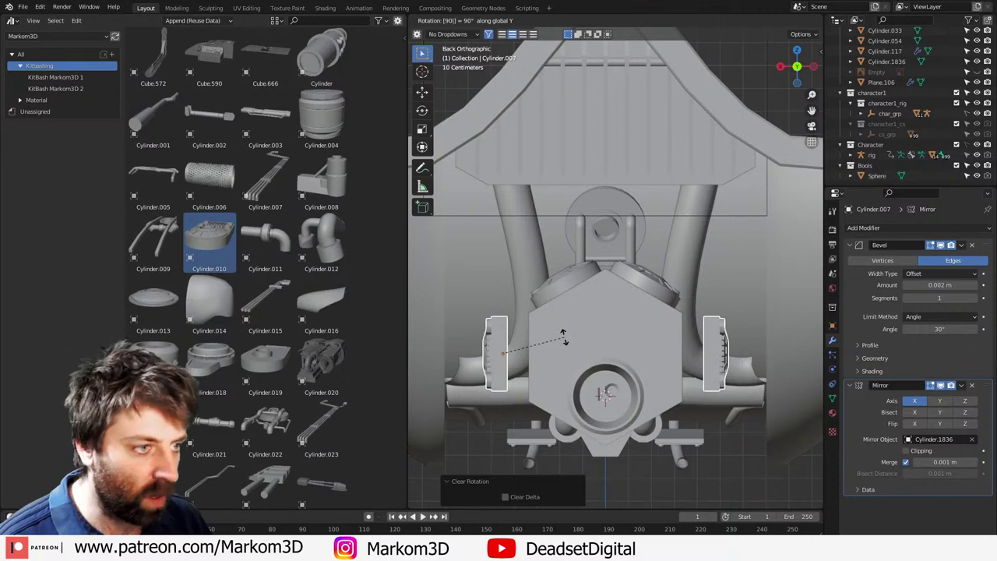
pyautogui.press('Return')
# Step: Move the upright copy against the rear block's vertical side, about -0.113 m in X and -0.014 m in Z
pyautogui.press('g')
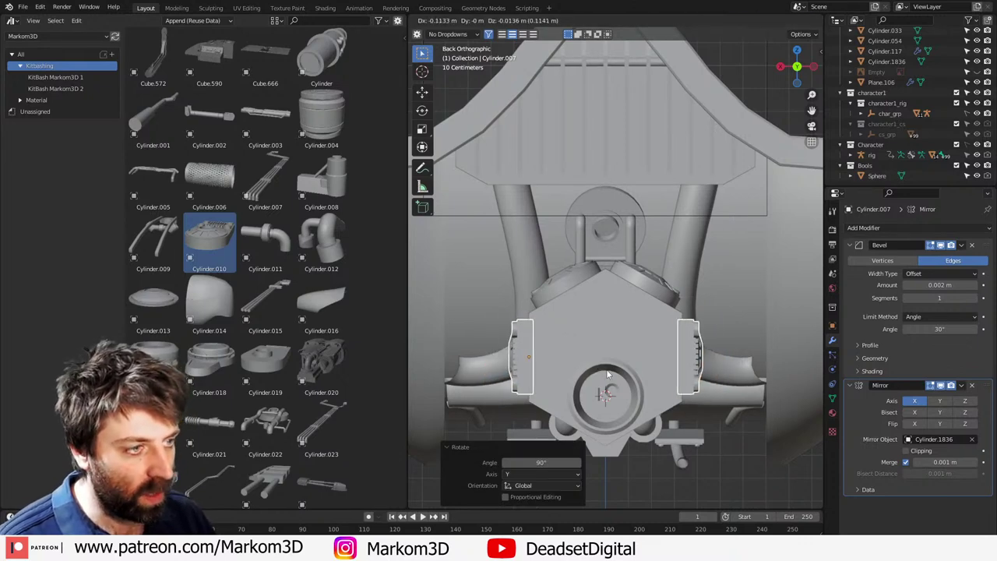
pyautogui.click(603, 374)
pyautogui.moveTo(603, 373); pyautogui.dragTo(651, 377, button='middle')
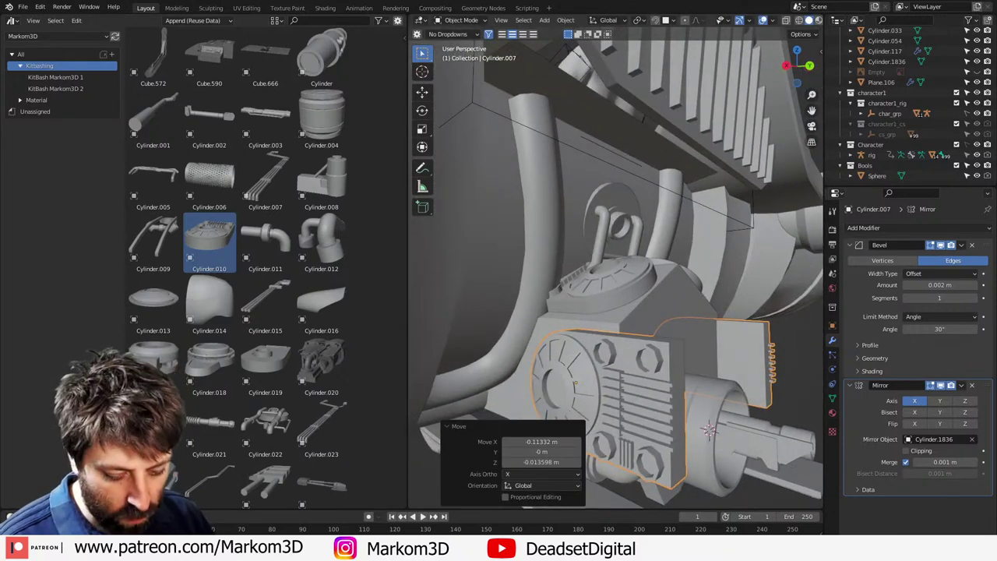
# Step: Rotate the side-mounted copy 180° about global X and check its fit on the block
pyautogui.press('r')
pyautogui.press('y')
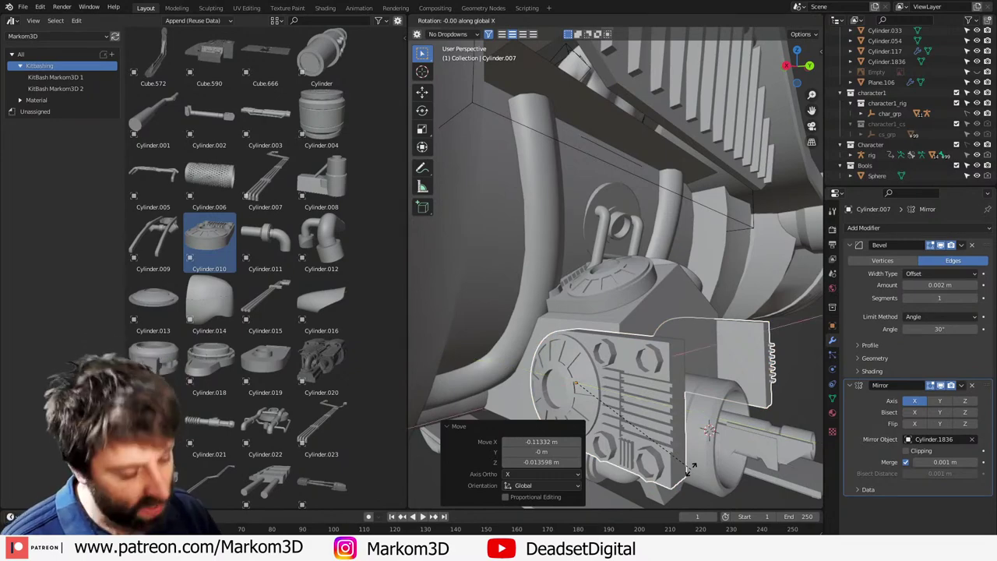
pyautogui.write('180')
pyautogui.press('Return')
pyautogui.moveTo(700, 461); pyautogui.dragTo(646, 430, button='middle')
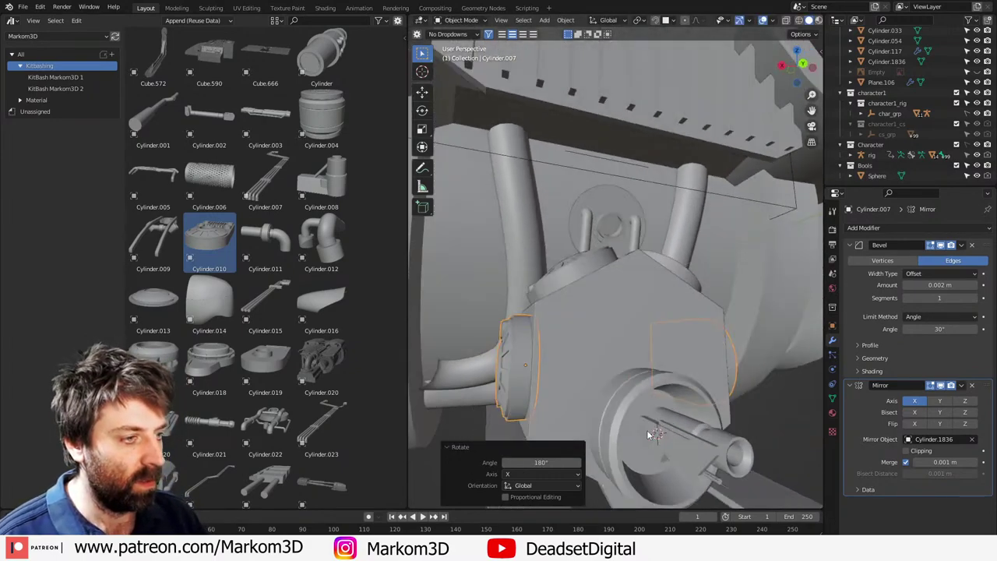
pyautogui.press('KP_3')
pyautogui.press('KP_1')
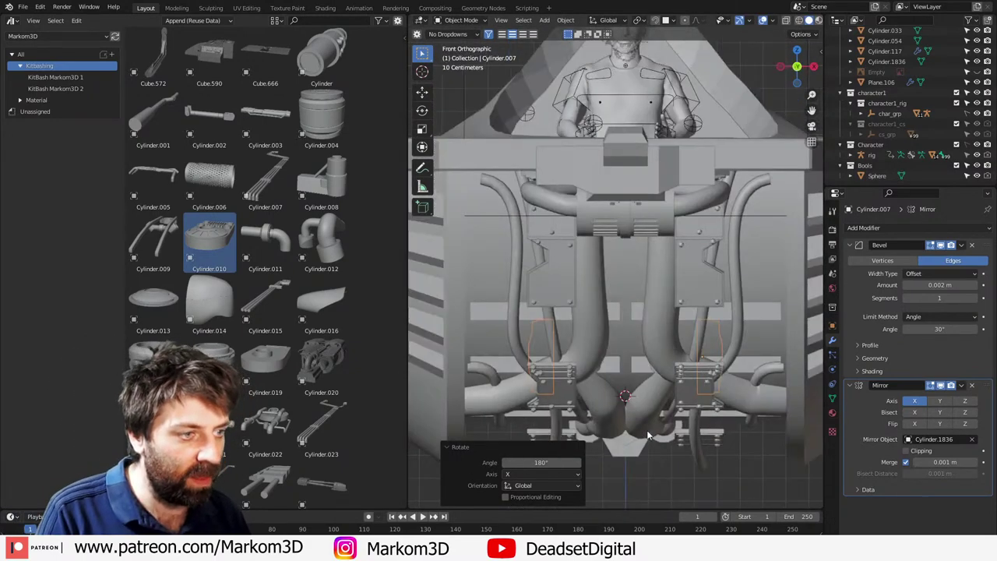
pyautogui.press('KP_3')
pyautogui.moveTo(647, 435); pyautogui.dragTo(674, 283, button='middle')
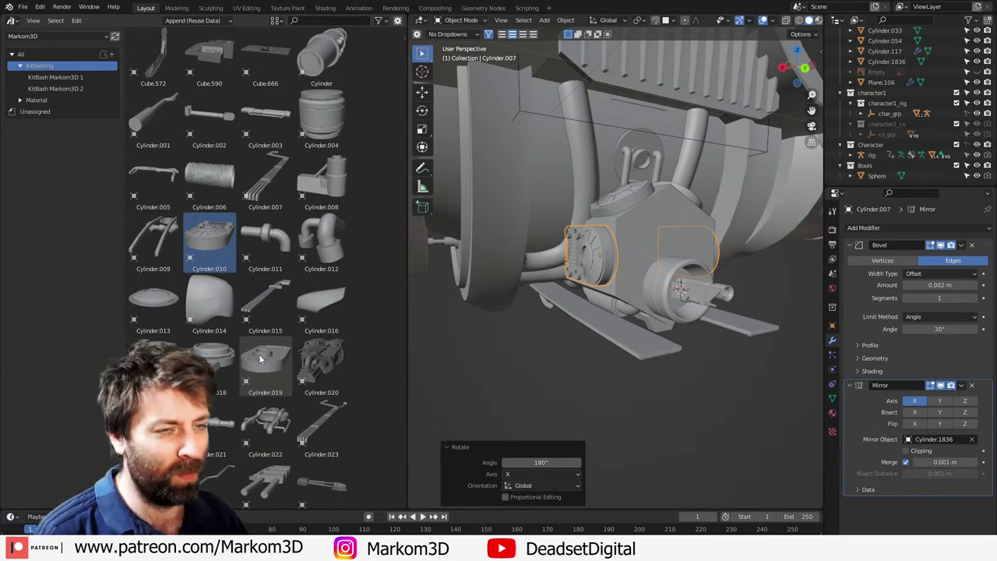
# Step: Add the Cylinder.018 library part near the rear block and shrink it, ending with a 0.162 scale factor
pyautogui.scroll(-3, 261, 359)
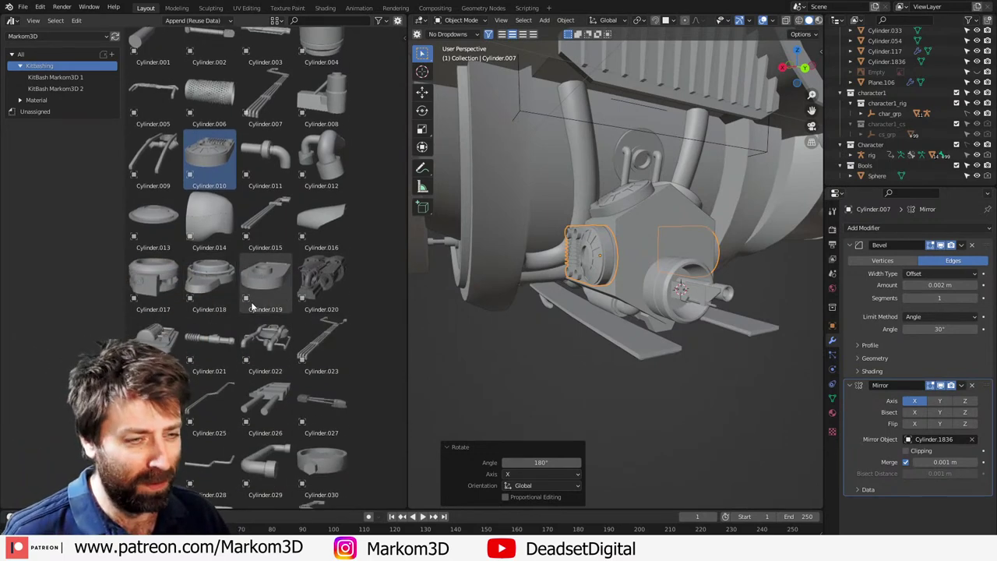
pyautogui.moveTo(206, 274); pyautogui.dragTo(674, 229)
pyautogui.moveTo(742, 300); pyautogui.dragTo(724, 306, button='middle')
pyautogui.press('s')
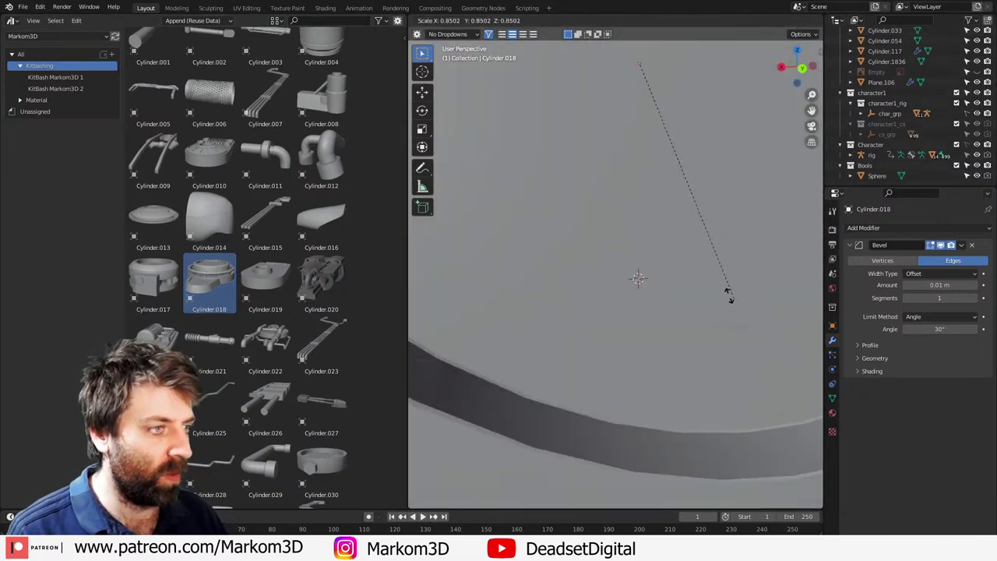
pyautogui.click(685, 184)
pyautogui.press('s')
pyautogui.click(658, 112)
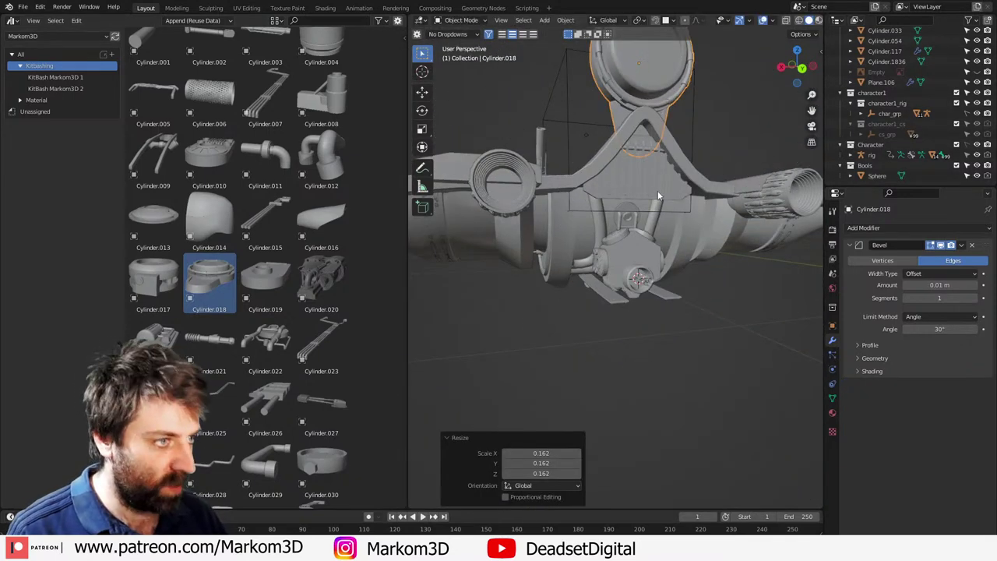
# Step: Lower the round Cylinder.018 part along Z onto the rear block in back view and scale it by about 0.397
pyautogui.press('KP_Decimal')
pyautogui.press('KP_3')
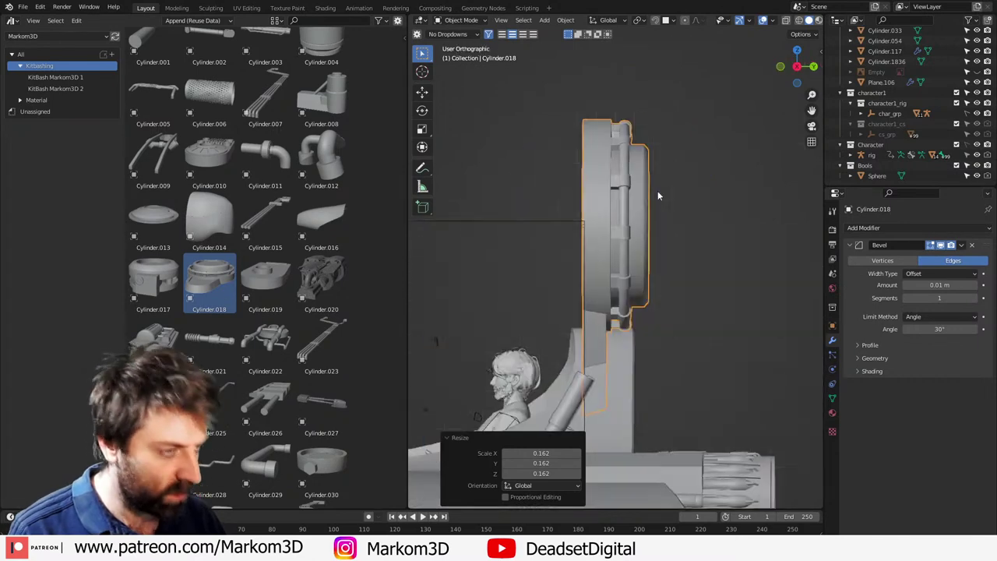
pyautogui.press('KP_1')
pyautogui.press('ctrl+KP_1')
pyautogui.scroll(-3, 657, 191)
pyautogui.keyDown('shift'); pyautogui.moveTo(656, 237); pyautogui.dragTo(651, 121, button='middle'); pyautogui.keyUp('shift')
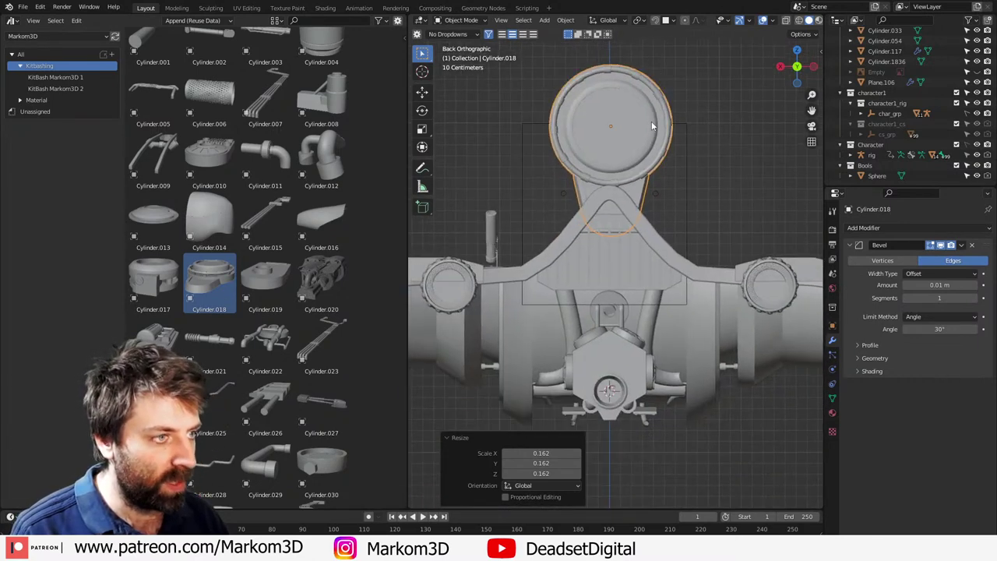
pyautogui.press('g')
pyautogui.press('z')
pyautogui.click(736, 376)
pyautogui.press('s')
pyautogui.click(662, 375)
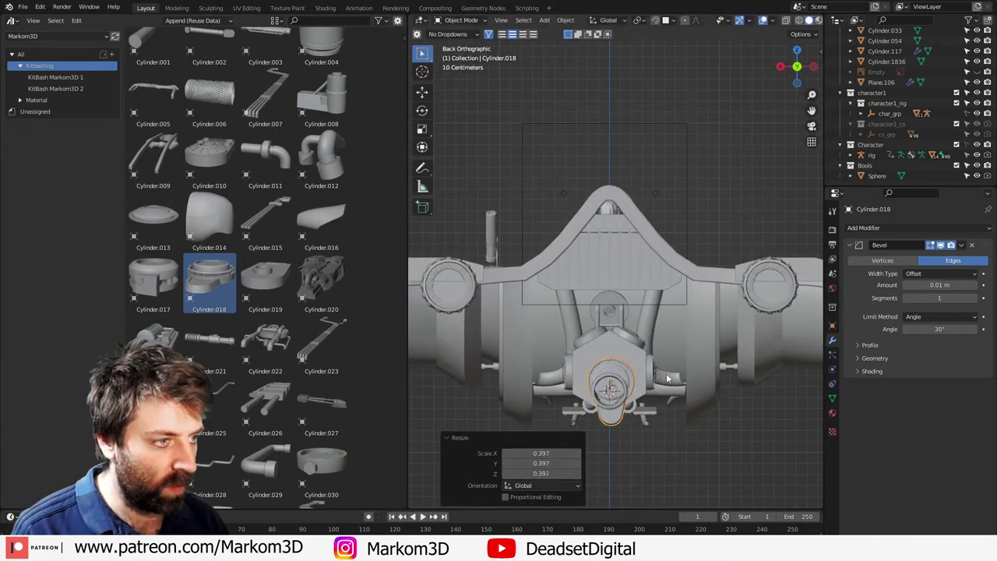
# Step: Raise the part about 0.194 m in Z on the block's rear face and display the rear block's transform values
pyautogui.press('g')
pyautogui.press('z')
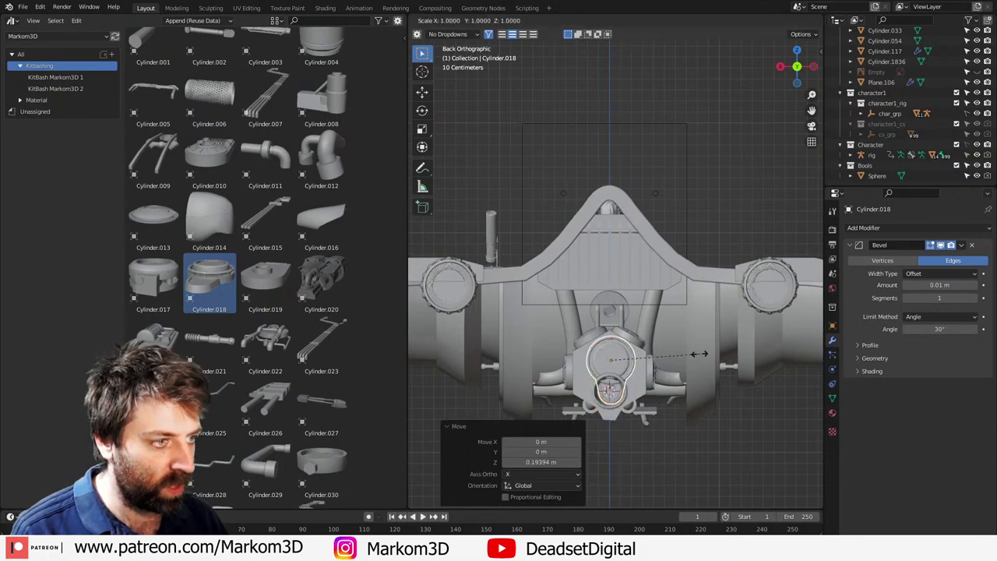
pyautogui.click(691, 353)
pyautogui.keyDown('shift'); pyautogui.moveTo(691, 353); pyautogui.dragTo(683, 310, button='middle'); pyautogui.keyUp('shift')
pyautogui.click(648, 325)
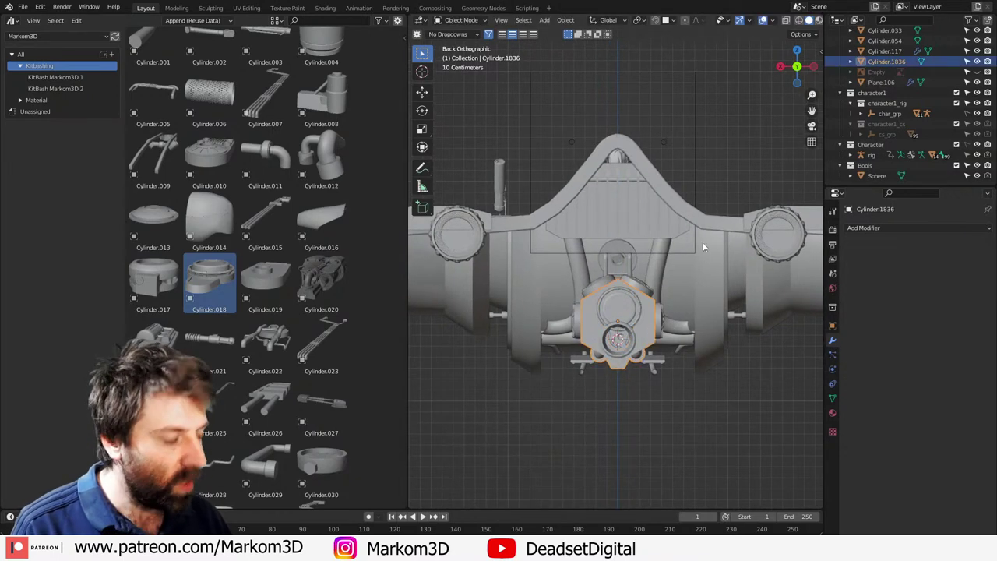
pyautogui.press('n')
pyautogui.scroll(5, 634, 430)
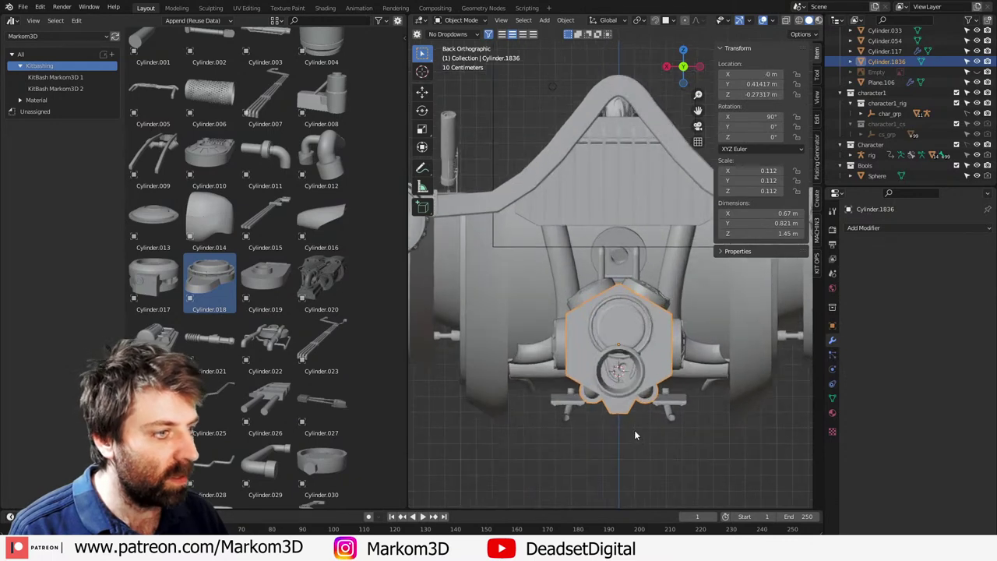
pyautogui.keyDown('shift'); pyautogui.moveTo(652, 313); pyautogui.dragTo(628, 329, button='middle'); pyautogui.keyUp('shift')
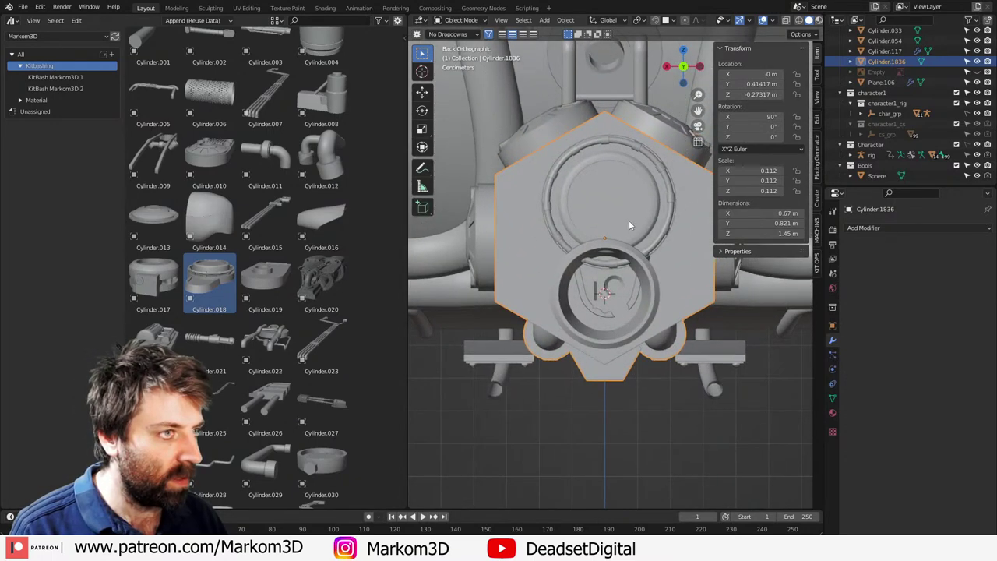
# Step: Scale the Cylinder.018 part by about 1.112 and centre it by setting its X location to 0
pyautogui.click(630, 221)
pyautogui.press('s')
pyautogui.click(678, 247)
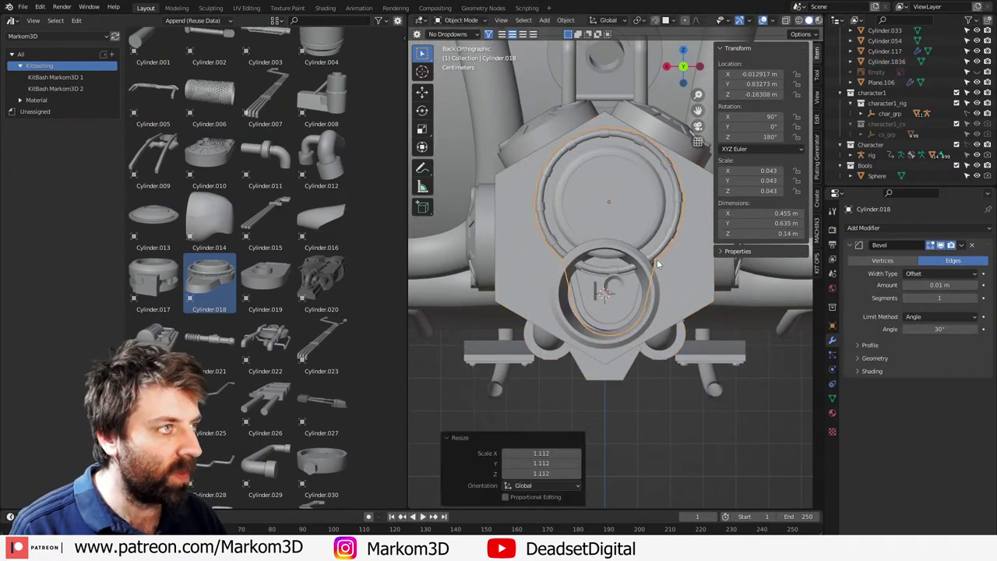
pyautogui.click(740, 74)
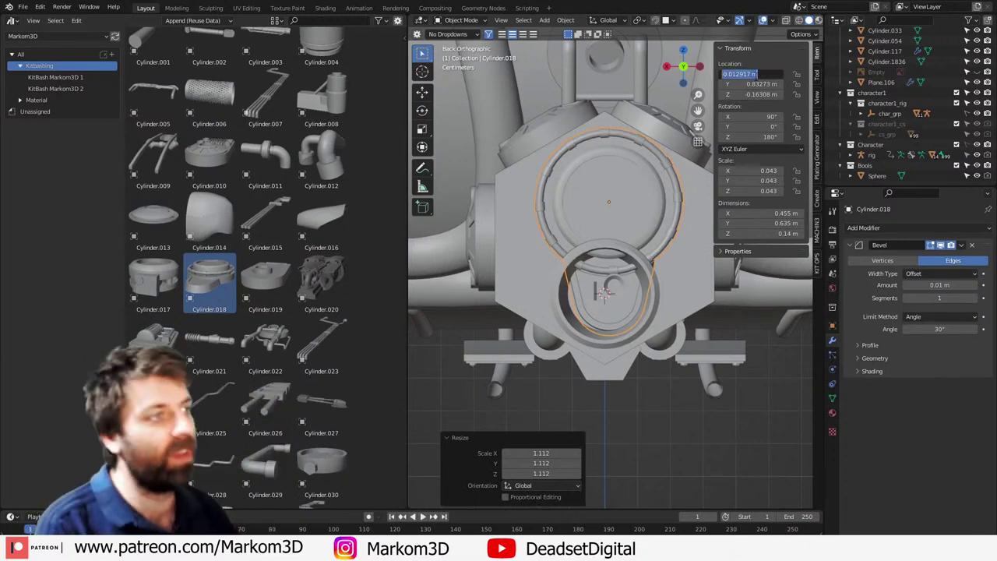
pyautogui.write('0')
pyautogui.press('Return')
# Step: Push the Cylinder.018 part along Y against the rear block's face, to a Y location of about 0.768 m
pyautogui.scroll(-3, 608, 257)
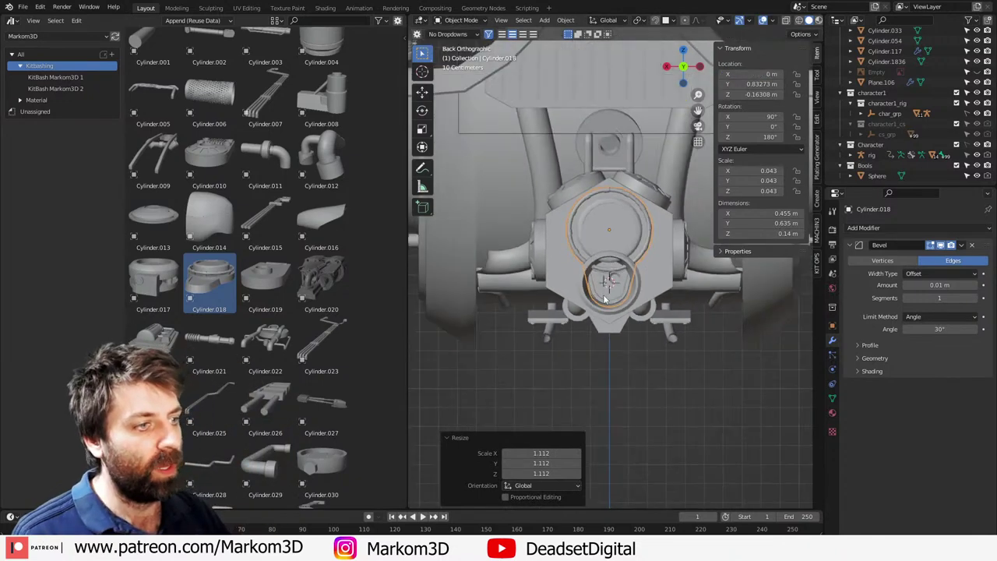
pyautogui.moveTo(606, 260); pyautogui.dragTo(643, 362, button='middle')
pyautogui.click(687, 412)
pyautogui.moveTo(587, 372); pyautogui.dragTo(724, 351, button='middle')
pyautogui.press('g')
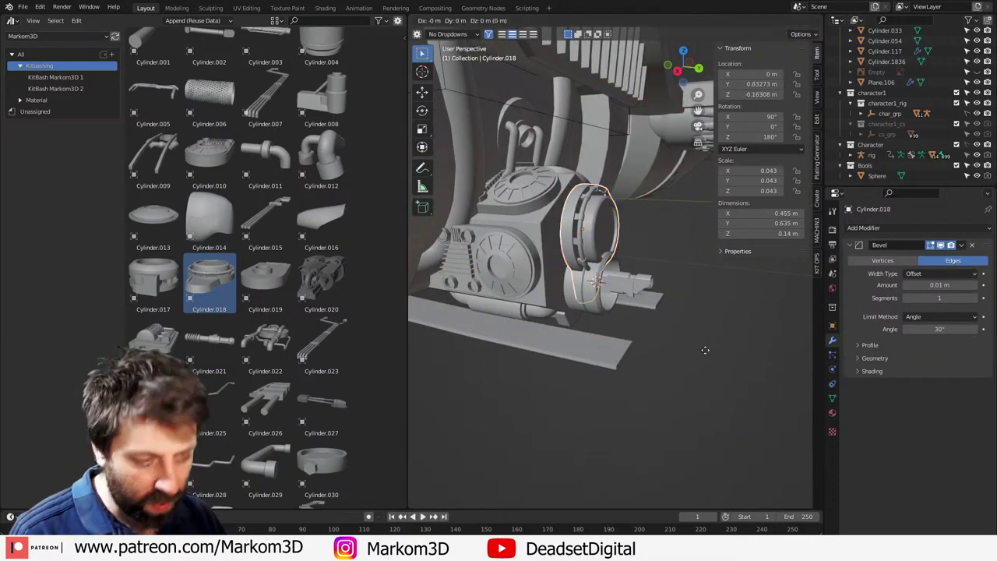
pyautogui.click(594, 326)
pyautogui.moveTo(594, 326); pyautogui.dragTo(461, 310, button='middle')
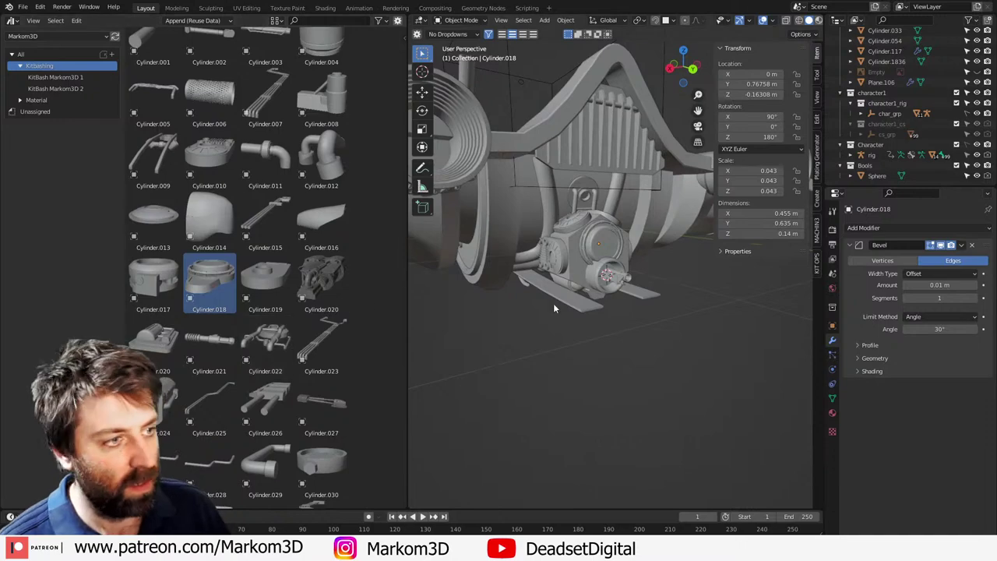
# Step: Add the Cylinder.027 library part, scale it to about 0.477, and move it beside the rear block above the flat lower strip
pyautogui.moveTo(554, 308); pyautogui.dragTo(506, 281, button='middle')
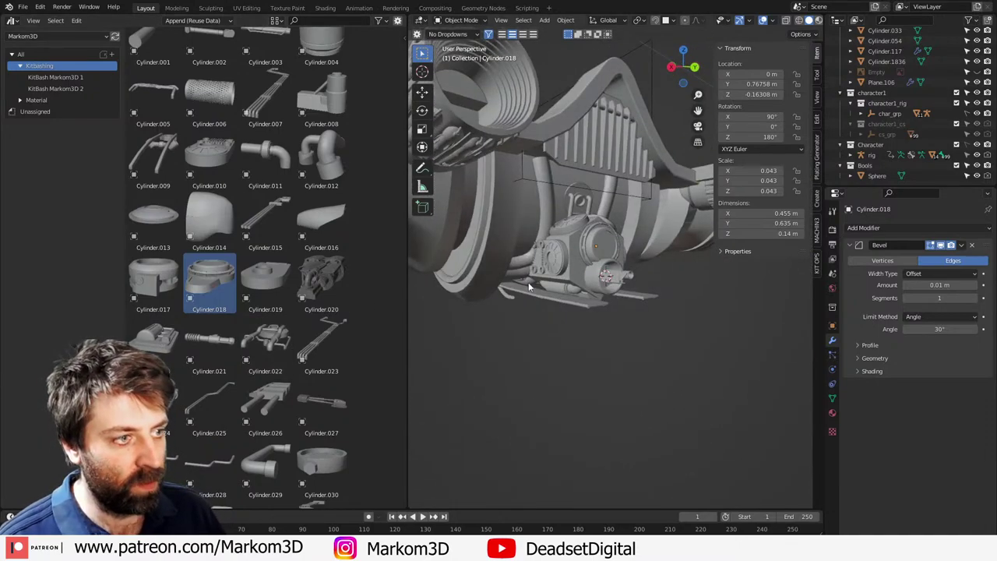
pyautogui.moveTo(569, 342); pyautogui.dragTo(545, 331, button='middle')
pyautogui.click(318, 410)
pyautogui.moveTo(318, 410); pyautogui.dragTo(545, 285)
pyautogui.press('s')
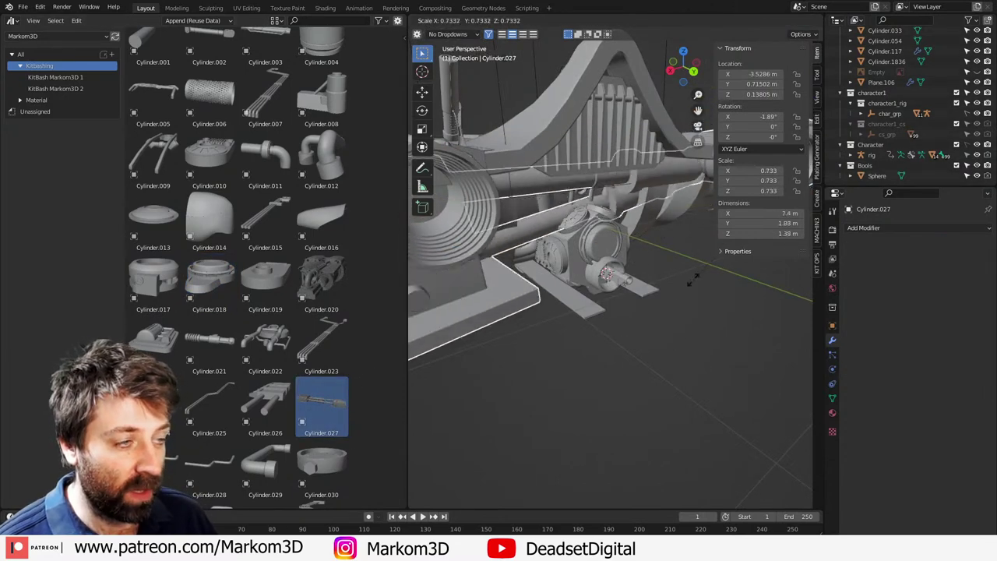
pyautogui.click(636, 278)
pyautogui.press('g')
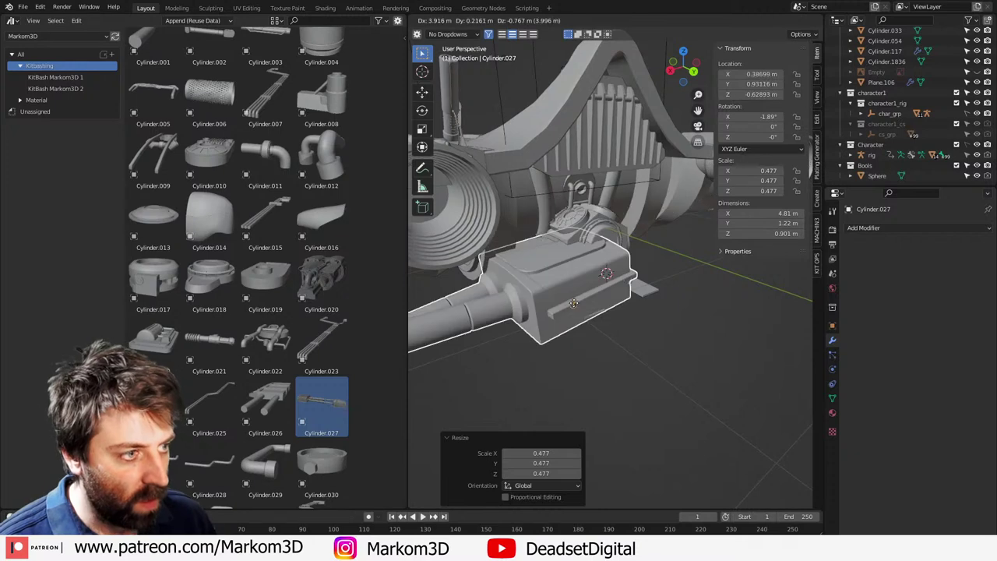
pyautogui.click(598, 313)
# Step: Turn the Cylinder.027 part -90° about global Z and scale it by about 0.222 to fit the strip
pyautogui.write('rz-90')
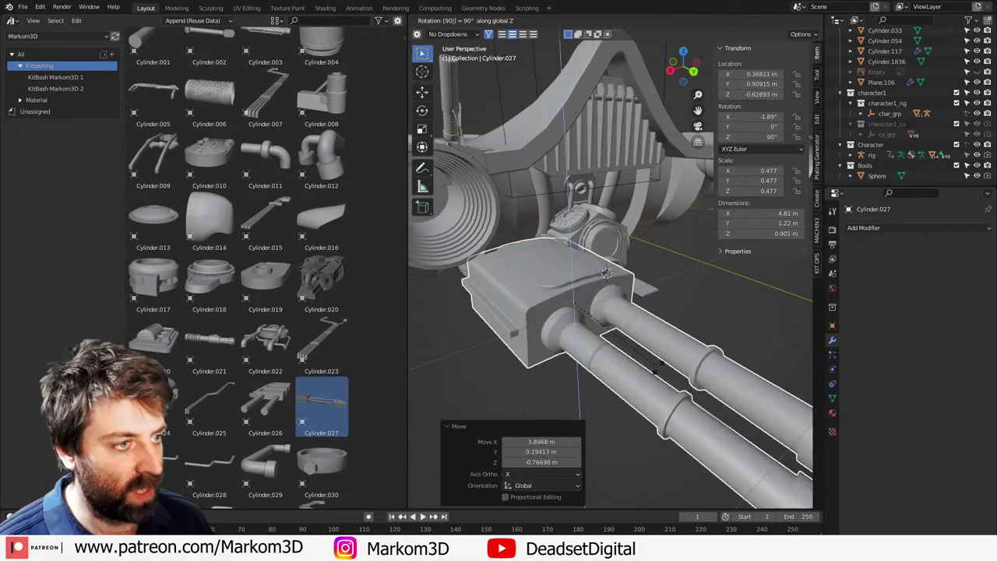
pyautogui.press('Return')
pyautogui.press('s')
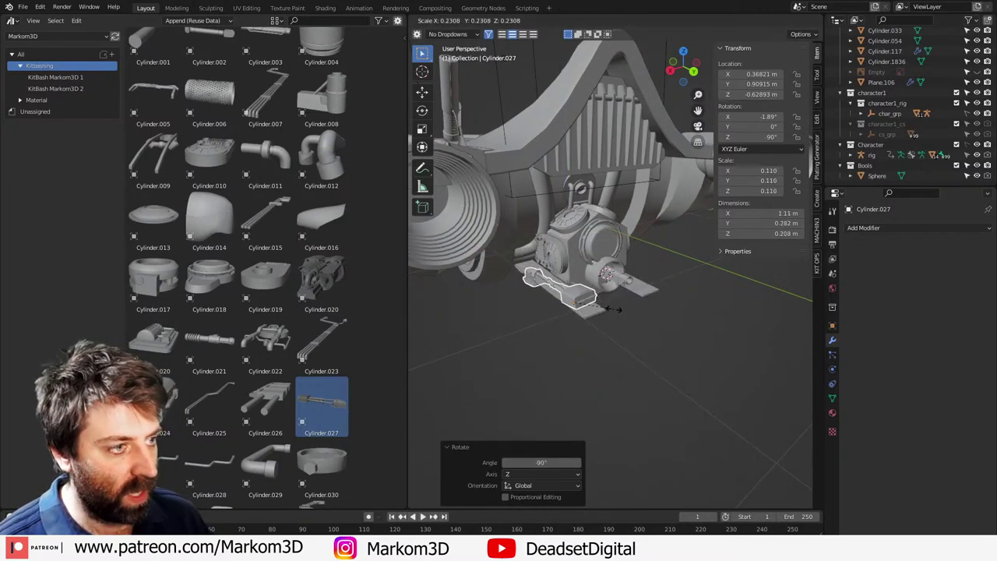
pyautogui.click(613, 308)
# Step: Clear the Cylinder.027 part's rotation and turn it back to -90° about global Z in right view
pyautogui.moveTo(612, 308); pyautogui.dragTo(535, 338, button='middle')
pyautogui.press('KP_3')
pyautogui.press('KP_1')
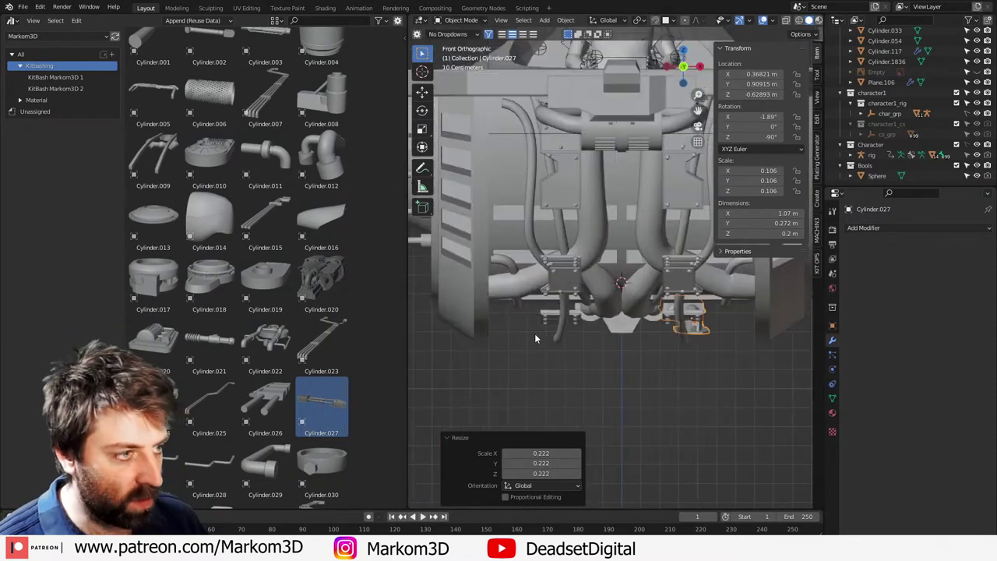
pyautogui.press('KP_3')
pyautogui.hotkey('alt', 'r')
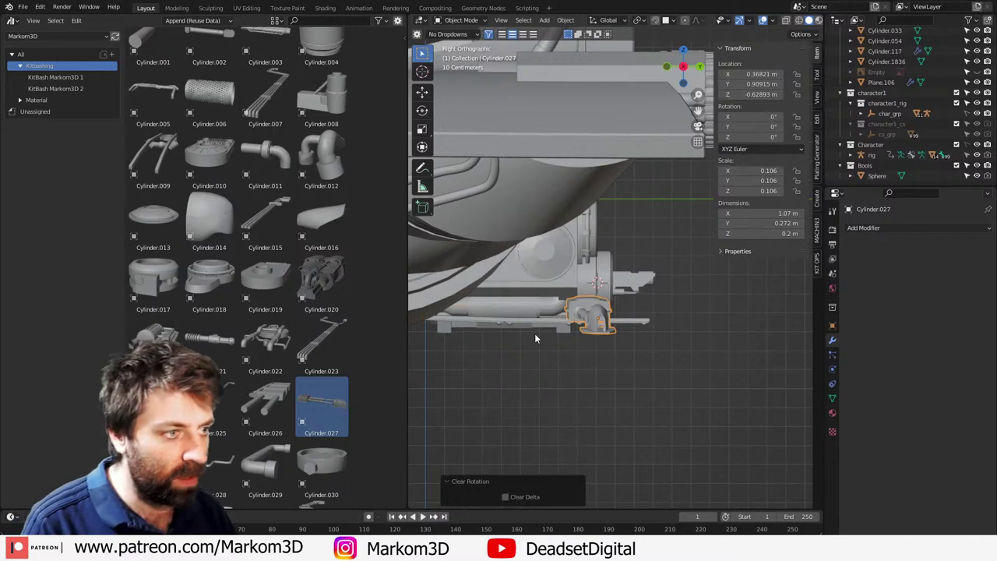
pyautogui.press('r')
pyautogui.write('z')
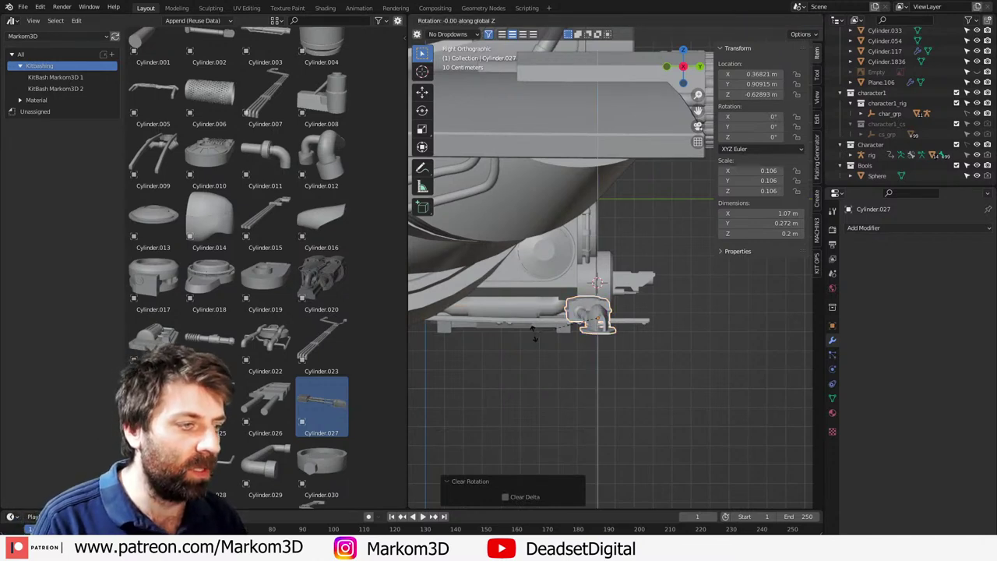
pyautogui.write('90')
pyautogui.press('Return')
# Step: Tilt the Cylinder.027 part about 5.1° in right view to line it up with the strip
pyautogui.scroll(3, 534, 333)
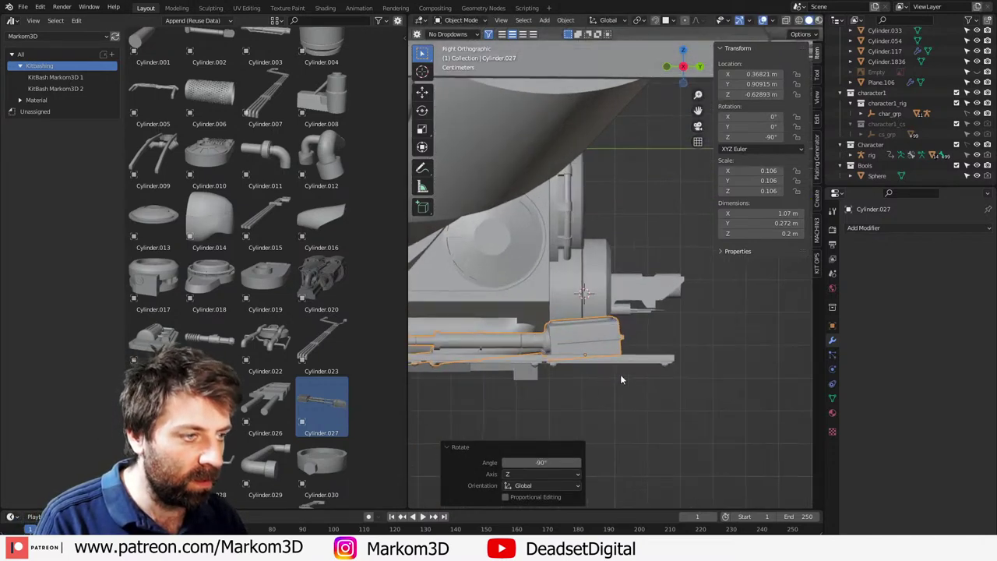
pyautogui.press('r')
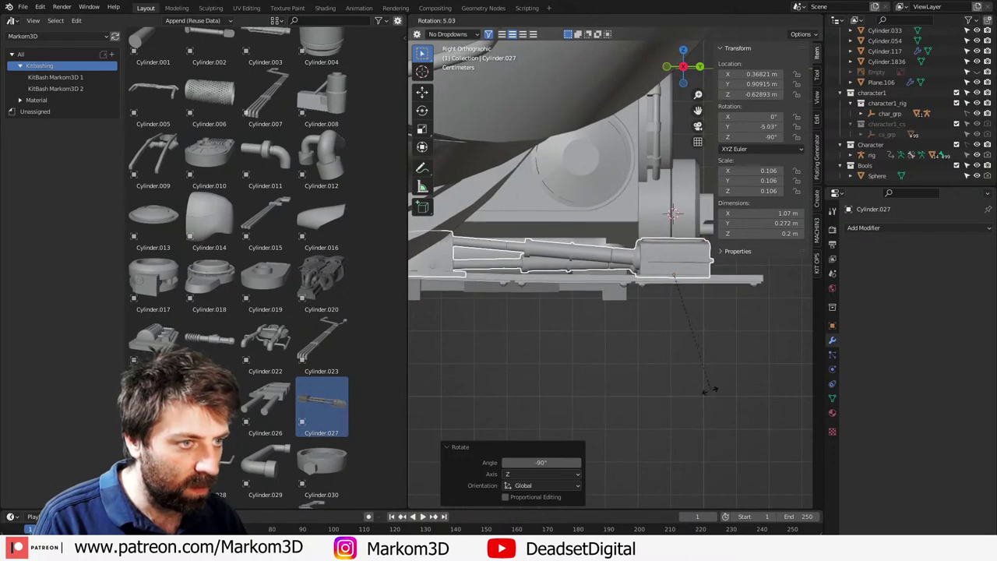
pyautogui.click(705, 401)
# Step: Rotate the Cylinder.027 part about 3.67° in a wireframe top view to follow the strip, and return to solid shading
pyautogui.moveTo(685, 357)
pyautogui.mouseDown(button='middle')
pyautogui.moveTo(590, 381)
pyautogui.moveTo(583, 360)
pyautogui.moveTo(603, 363)
pyautogui.moveTo(605, 345)
pyautogui.mouseUp(button='middle')
pyautogui.press('KP_7')
pyautogui.press('z')
pyautogui.click(537, 360)
pyautogui.scroll(-2, 641, 345)
pyautogui.press('r')
pyautogui.press('r')
pyautogui.click(747, 365)
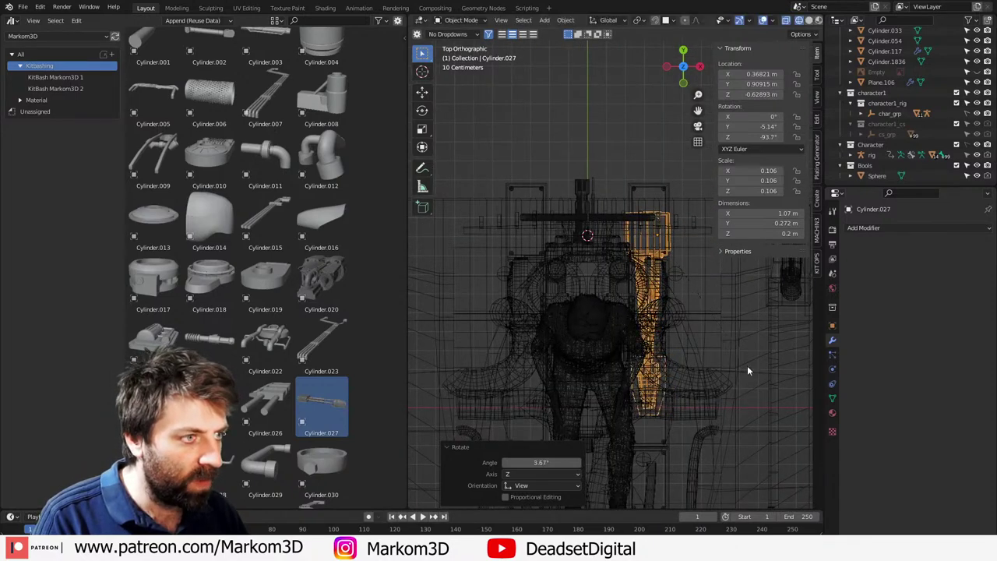
pyautogui.moveTo(747, 365)
pyautogui.mouseDown(button='middle')
pyautogui.moveTo(673, 325)
pyautogui.moveTo(630, 285)
pyautogui.moveTo(646, 287)
pyautogui.moveTo(607, 294)
pyautogui.mouseUp(button='middle')
pyautogui.press('z')
pyautogui.click(660, 287)
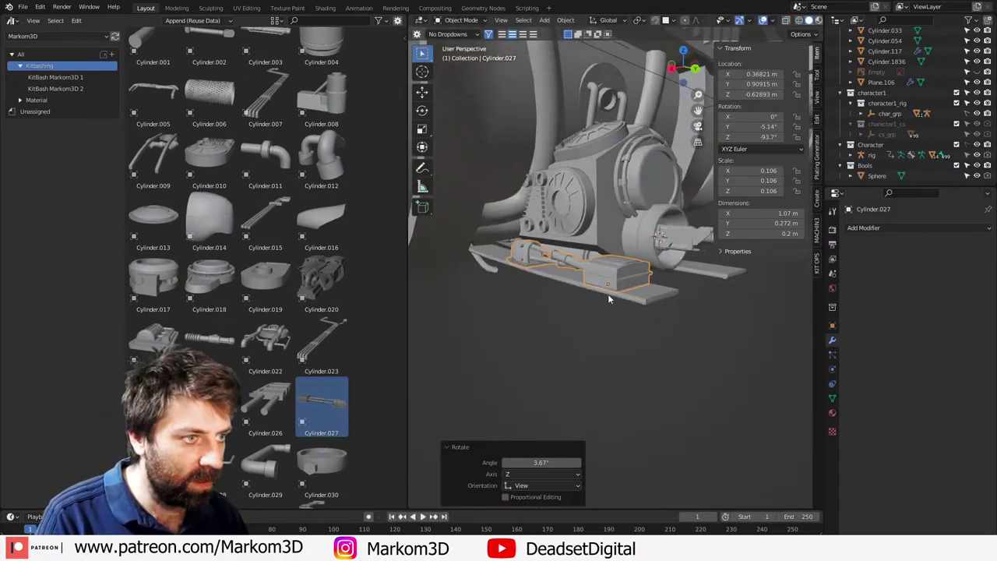
# Step: Mirror the Cylinder.027 part on the X axis, using the rear block Cylinder.1836 as the mirror object
pyautogui.scroll(2, 608, 294)
pyautogui.moveTo(723, 350); pyautogui.dragTo(607, 335, button='middle')
pyautogui.click(902, 229)
pyautogui.click(781, 348)
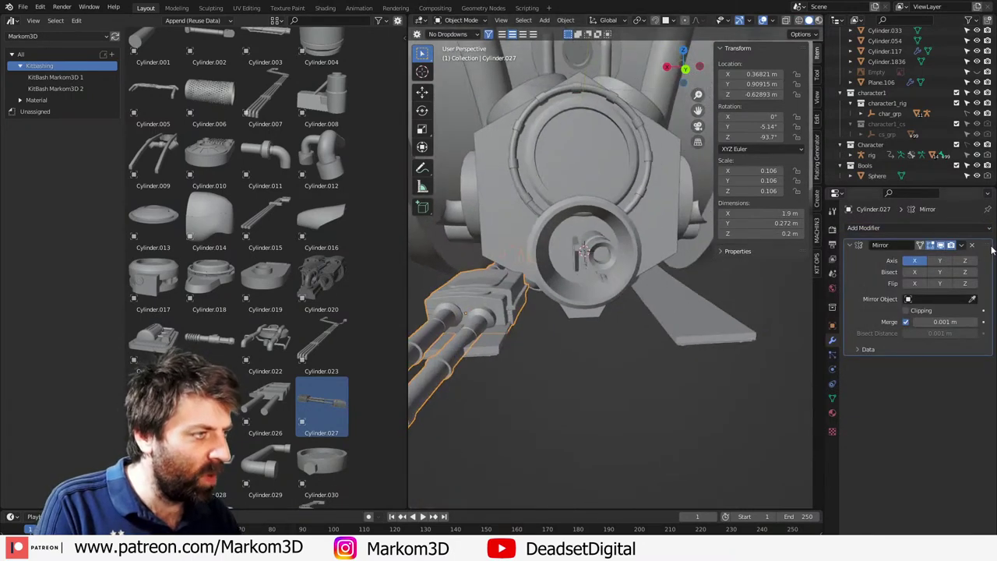
pyautogui.click(653, 204)
pyautogui.moveTo(653, 203); pyautogui.dragTo(435, 353, button='middle')
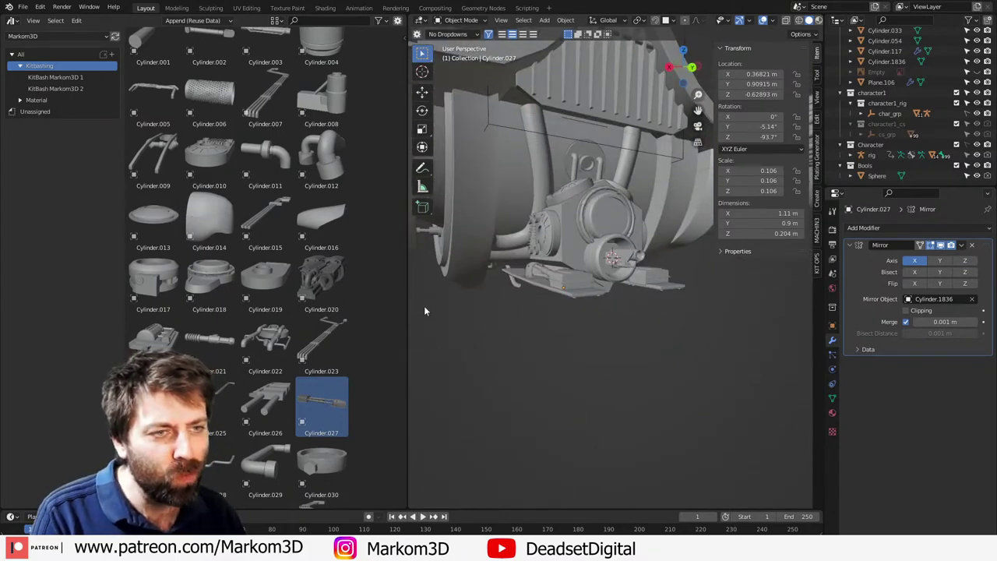
# Step: Select the main hull body Cylinder.001 and enlarge the 3D viewport by narrowing the asset browser
pyautogui.scroll(1, 424, 307)
pyautogui.scroll(4, 214, 120)
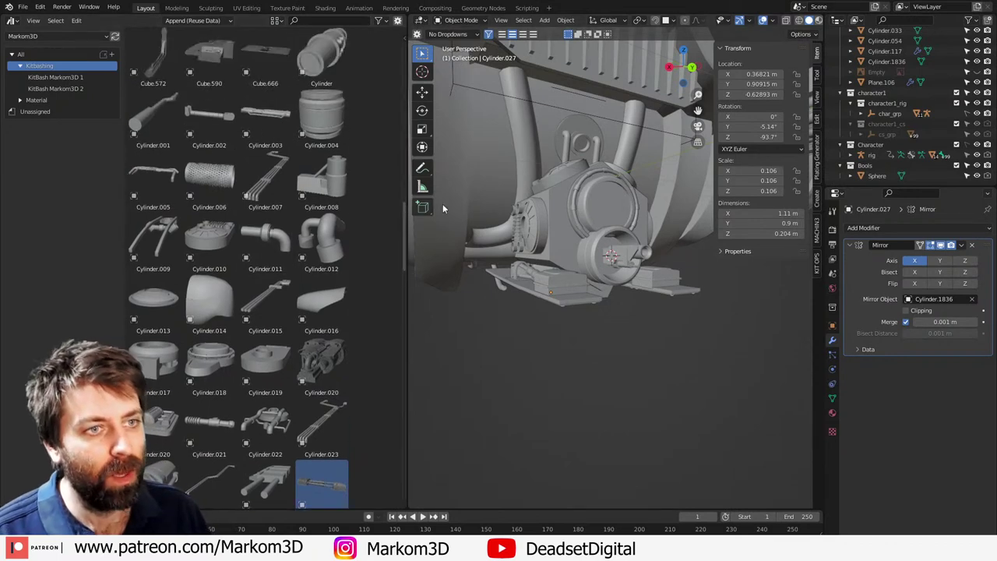
pyautogui.moveTo(519, 127); pyautogui.dragTo(532, 192, button='middle')
pyautogui.click(516, 159)
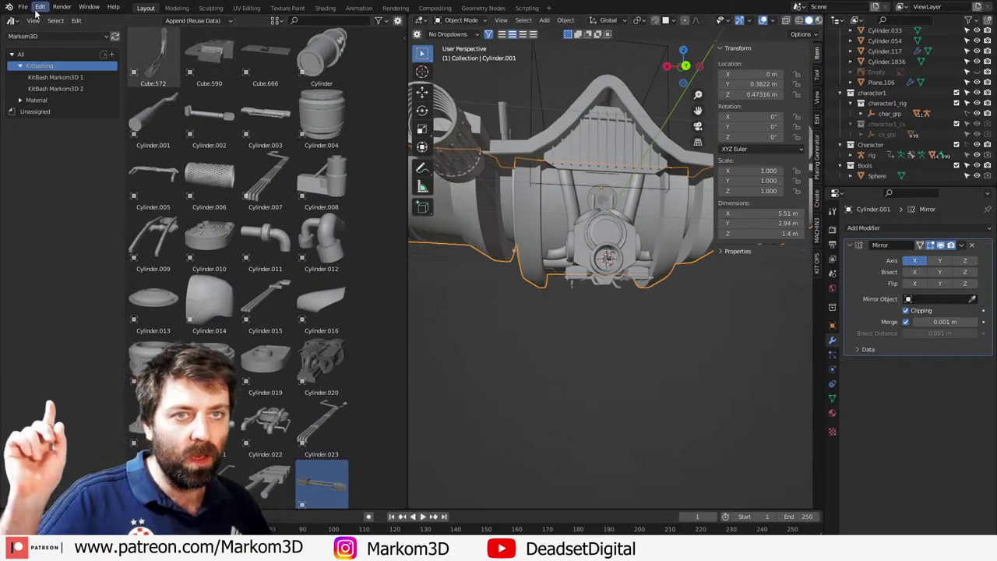
pyautogui.moveTo(402, 35); pyautogui.dragTo(49, 39)
pyautogui.scroll(2, 483, 286)
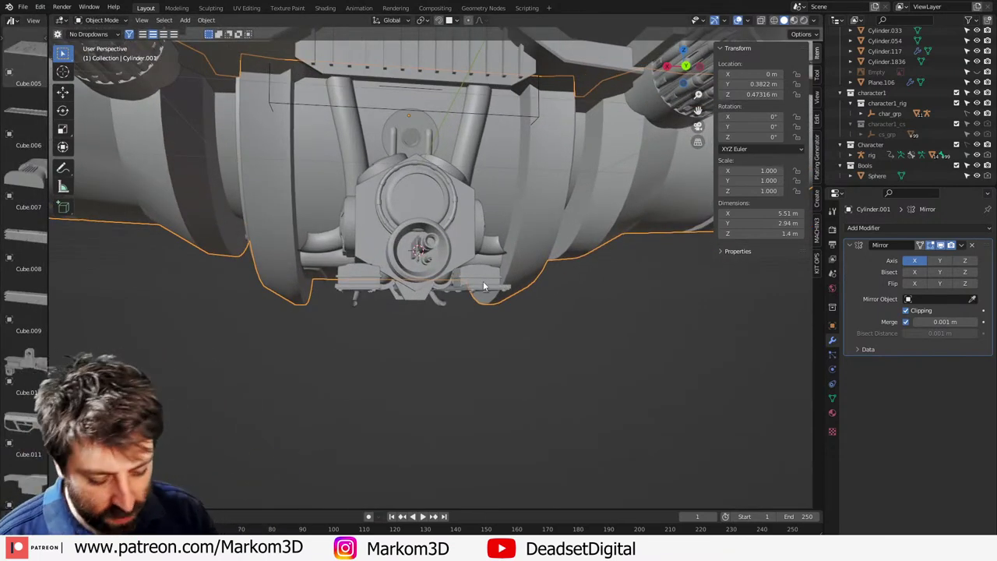
# Step: Hide the other ship parts to isolate the hull body Cylinder.001, and inspect its rear underside
pyautogui.press('a')
pyautogui.press('h')
pyautogui.scroll(2, 483, 281)
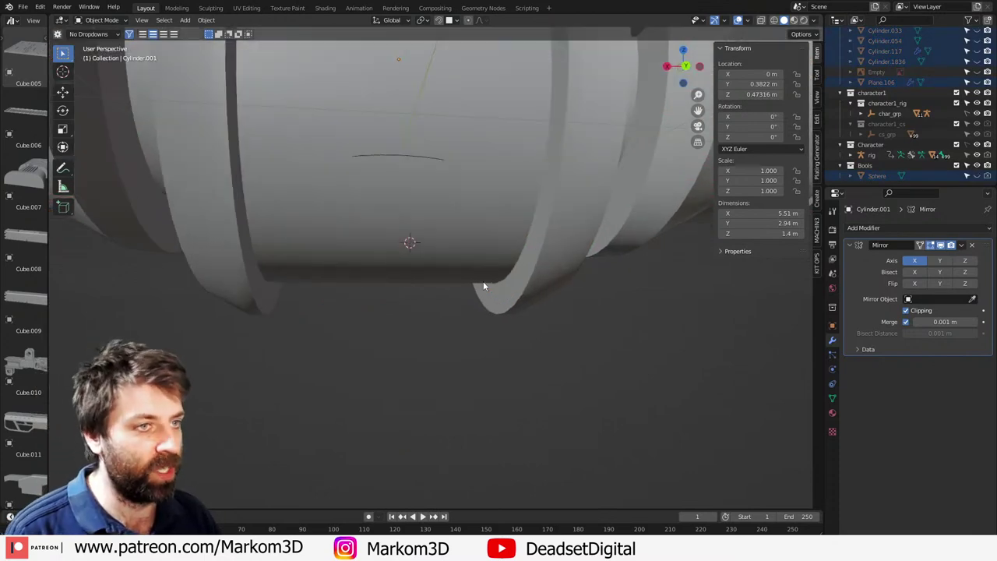
pyautogui.moveTo(483, 281); pyautogui.dragTo(404, 267, button='middle')
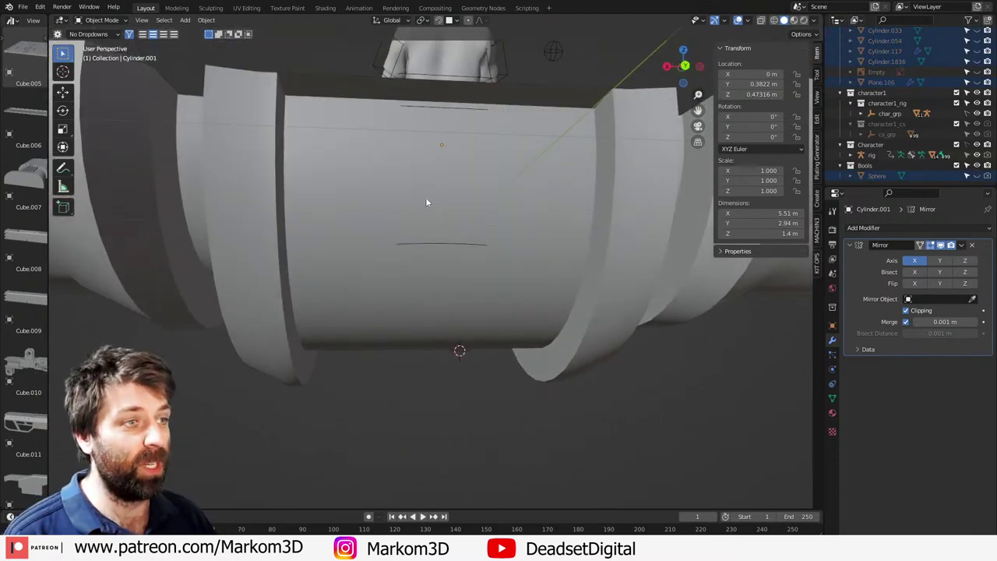
pyautogui.moveTo(426, 197); pyautogui.dragTo(414, 236, button='middle')
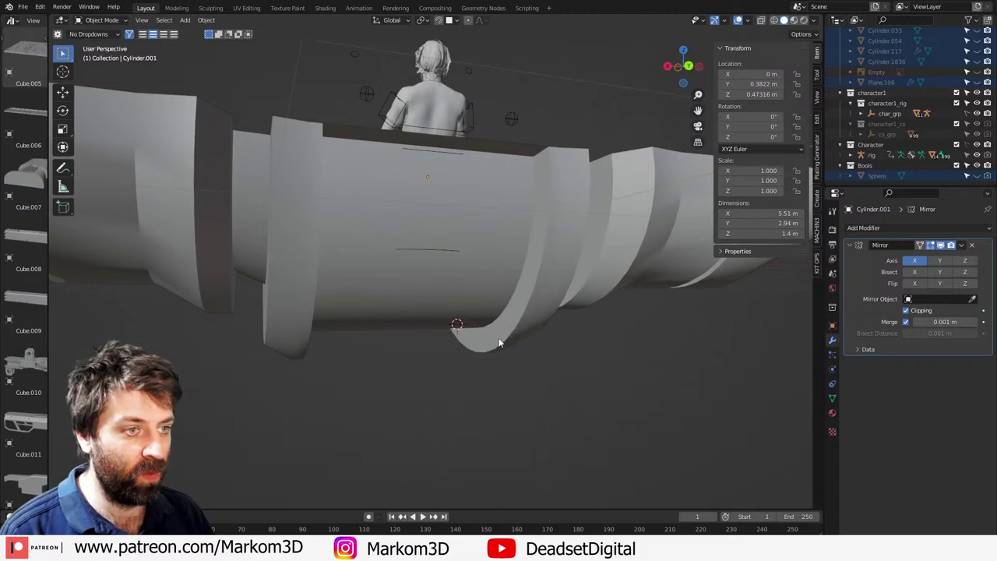
# Step: Snap the 3D cursor to the world origin and check its placement inside the hull body in wireframe, returning to solid shading
pyautogui.hotkey('shift', 's')
pyautogui.click(426, 382)
pyautogui.click(433, 255)
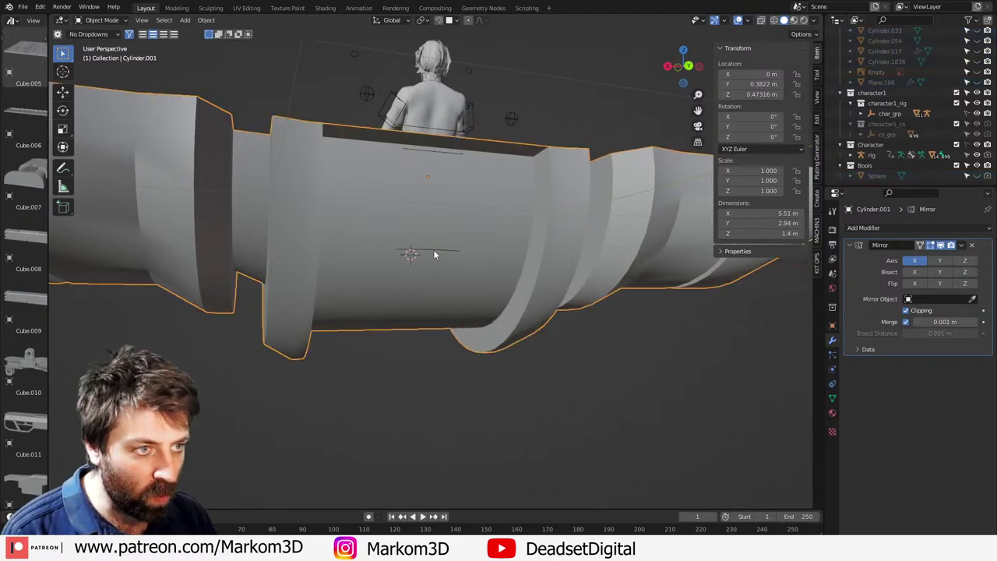
pyautogui.press('z')
pyautogui.press('4')
pyautogui.press('z')
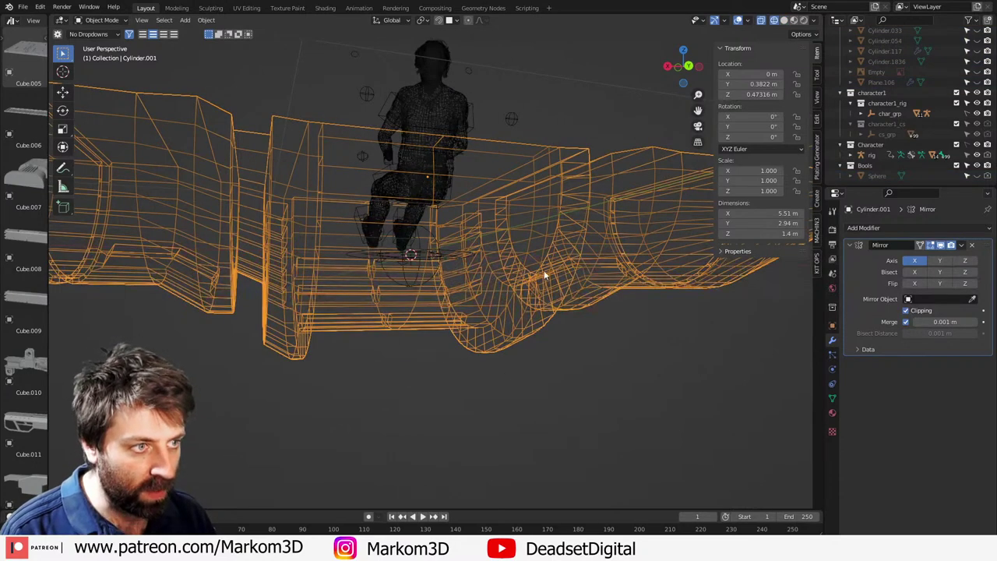
pyautogui.click(633, 284)
pyautogui.moveTo(554, 299); pyautogui.dragTo(509, 302, button='middle')
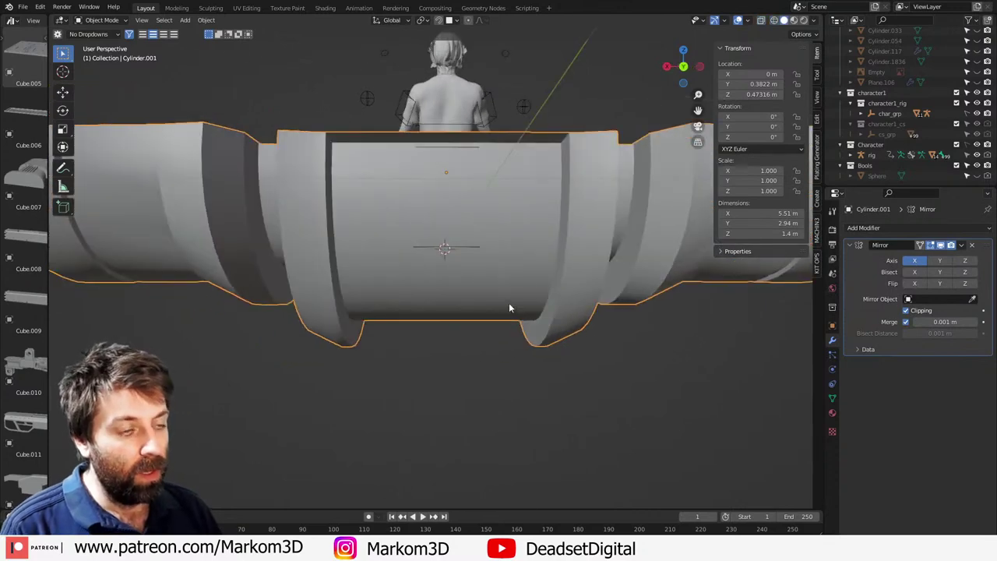
# Step: Add a Bezier curve at the 3D cursor and delete all its default vertices in Edit Mode
pyautogui.hotkey('shift', 'a')
pyautogui.moveTo(510, 307)
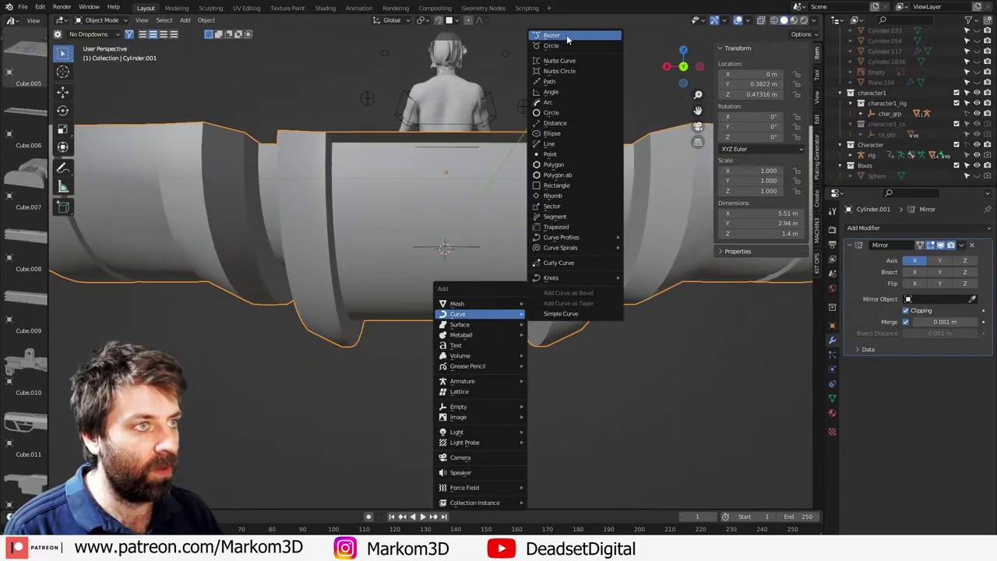
pyautogui.click(566, 36)
pyautogui.moveTo(437, 378); pyautogui.dragTo(459, 389, button='middle')
pyautogui.press('Tab')
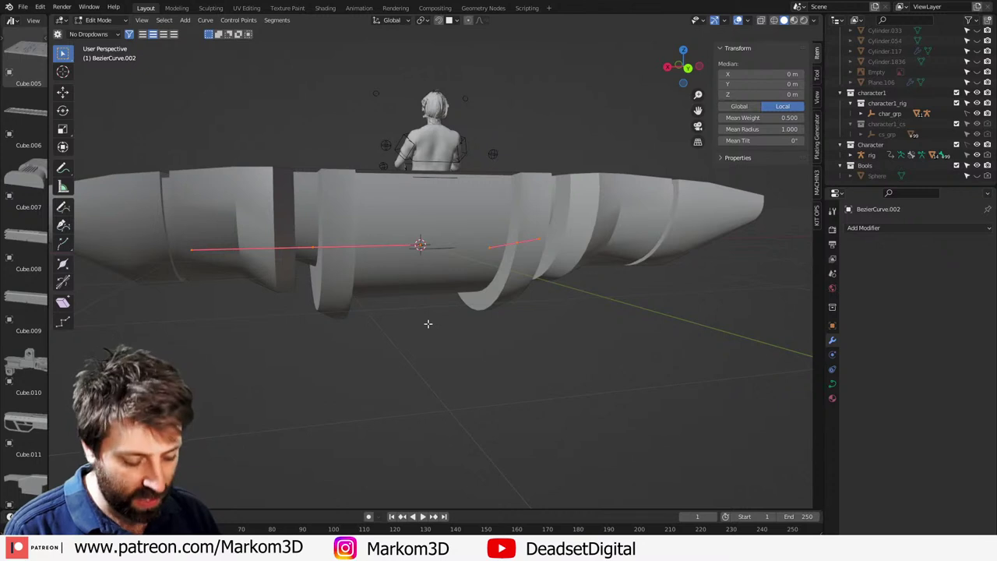
pyautogui.press('x')
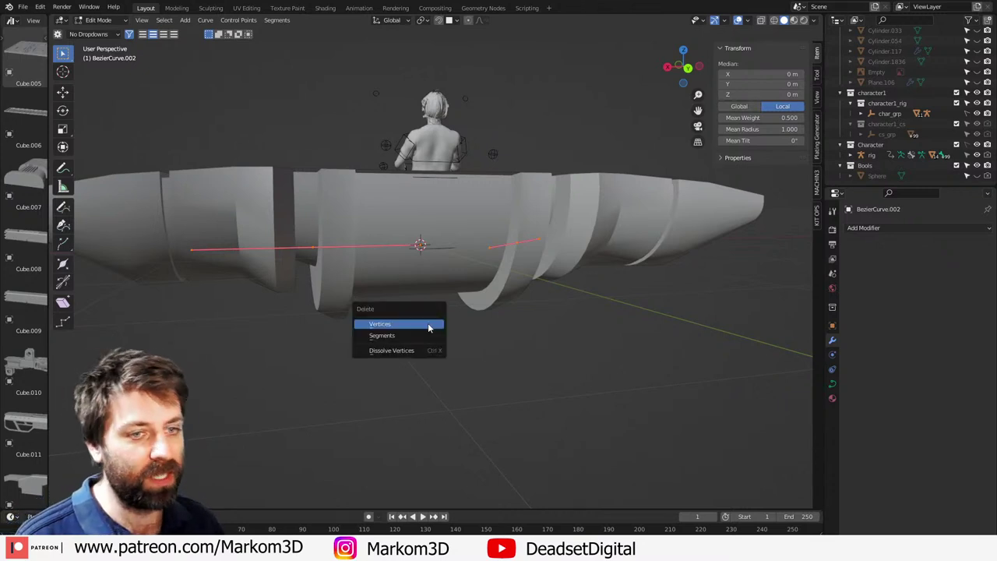
pyautogui.click(428, 324)
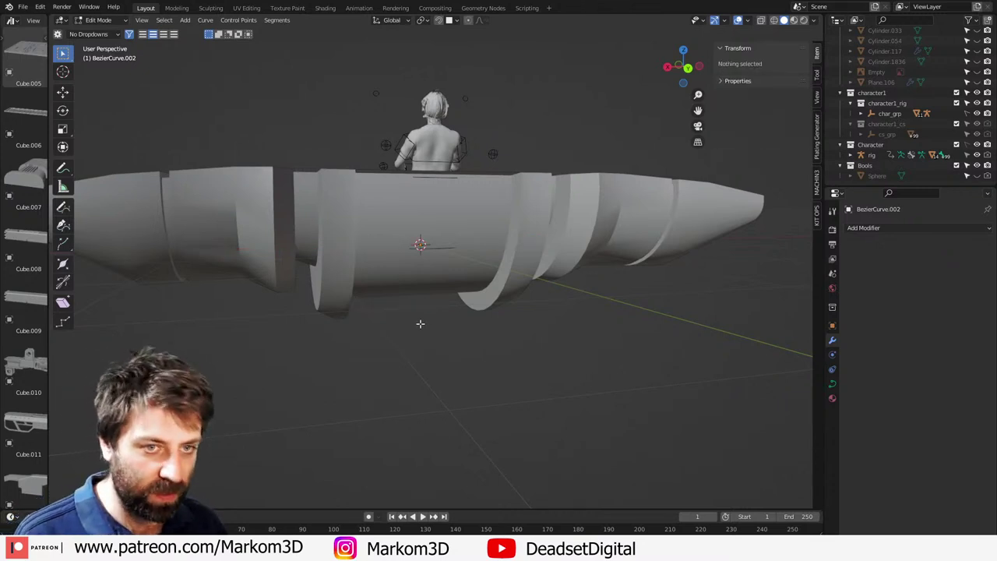
# Step: Use the curve Draw tool with Surface depth to draw freehand strokes down the hull's central rear section, with the tool's settings displayed
pyautogui.click(59, 209)
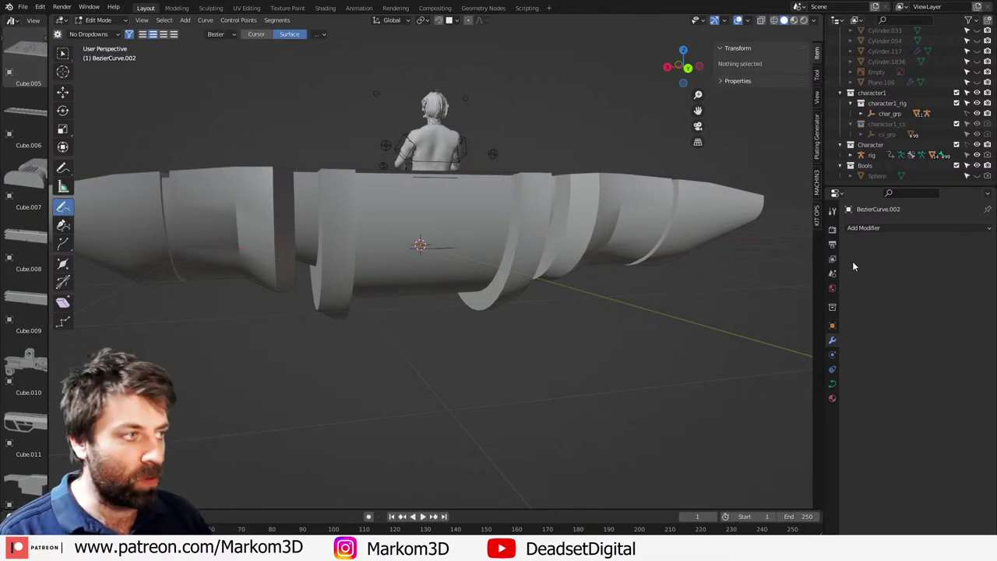
pyautogui.click(833, 213)
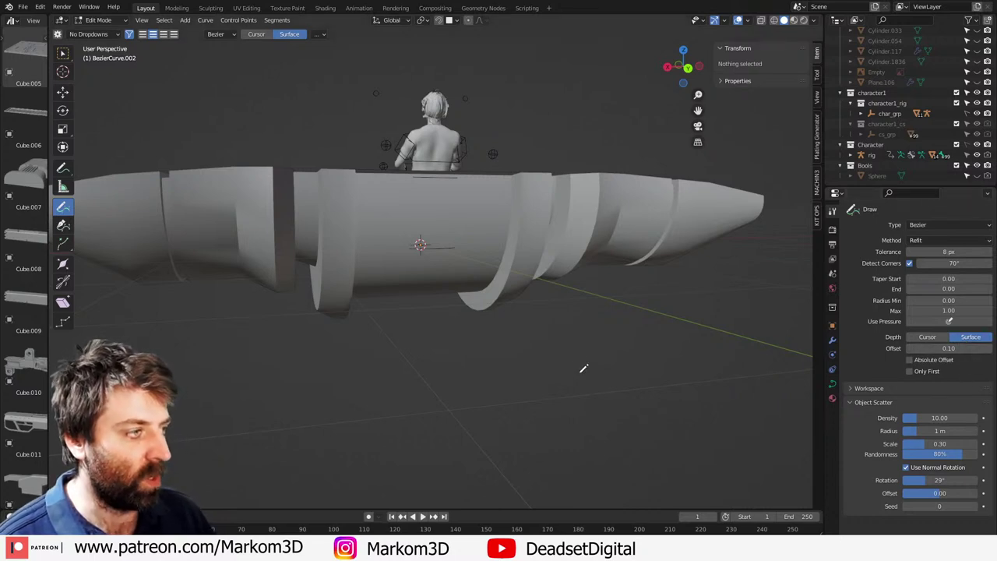
pyautogui.moveTo(583, 369); pyautogui.dragTo(478, 231, button='middle')
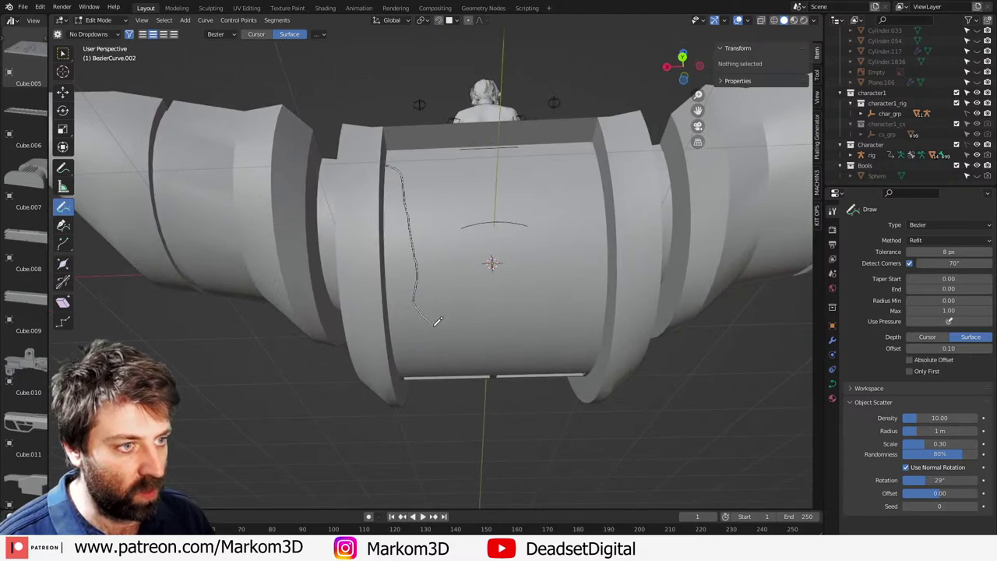
pyautogui.moveTo(475, 339); pyautogui.dragTo(474, 345)
pyautogui.moveTo(474, 345); pyautogui.dragTo(469, 215, button='middle')
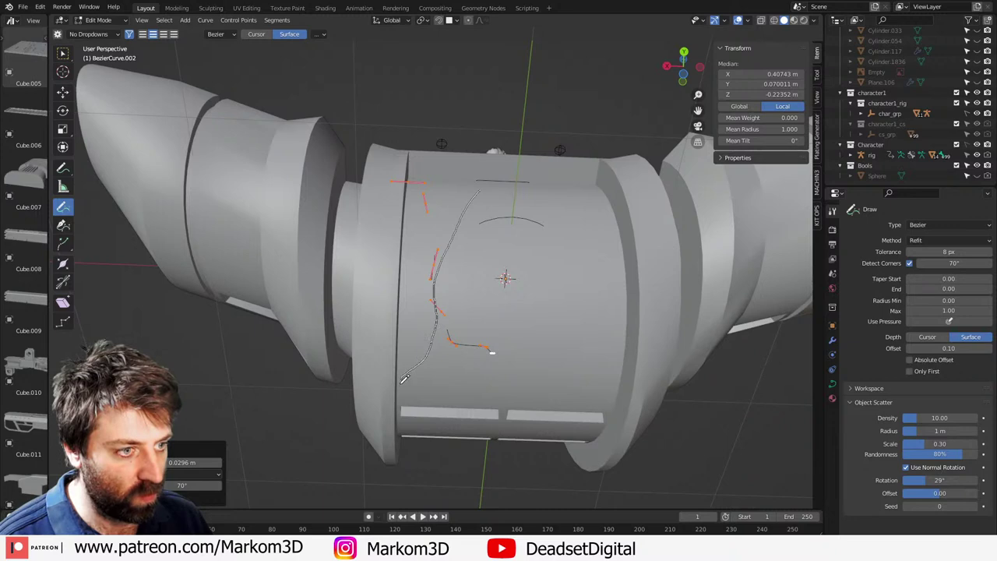
# Step: Draw more freehand curves across the underside and around to the opposite face of the hull's central section
pyautogui.moveTo(422, 375); pyautogui.dragTo(416, 321, button='middle')
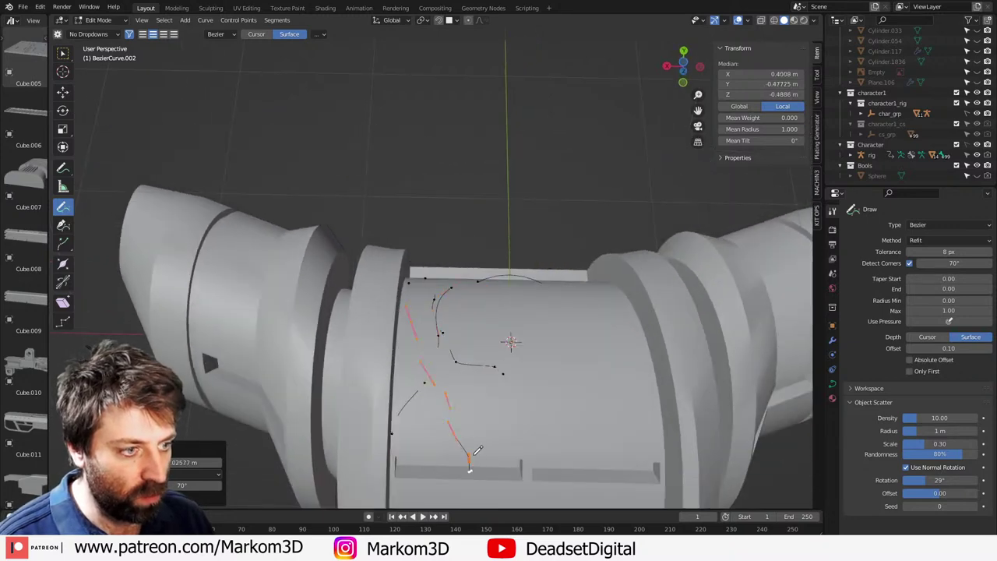
pyautogui.moveTo(478, 450); pyautogui.dragTo(512, 321, button='middle')
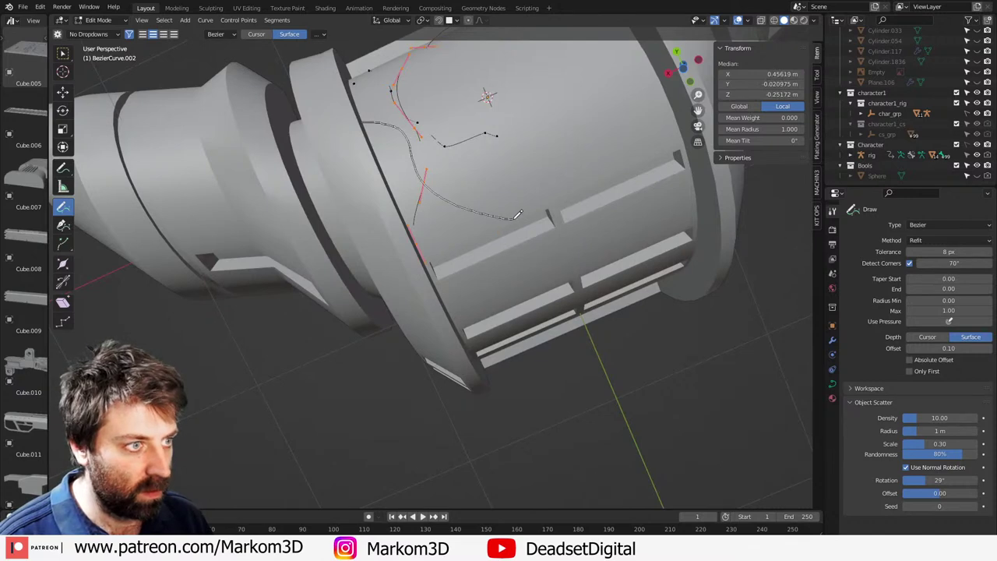
pyautogui.moveTo(517, 213); pyautogui.dragTo(514, 216)
pyautogui.moveTo(514, 216); pyautogui.dragTo(416, 289, button='middle')
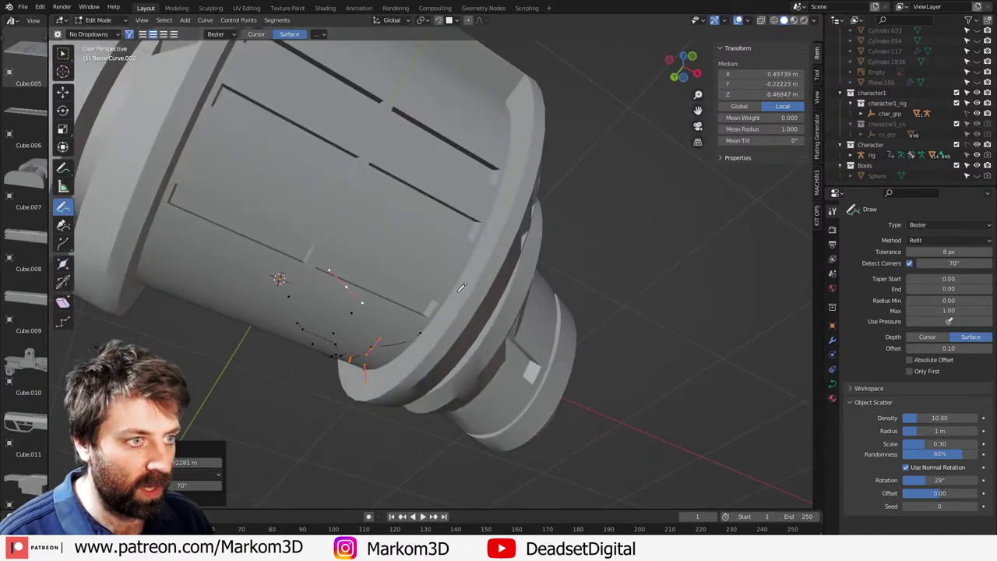
pyautogui.moveTo(376, 204); pyautogui.dragTo(424, 210, button='middle')
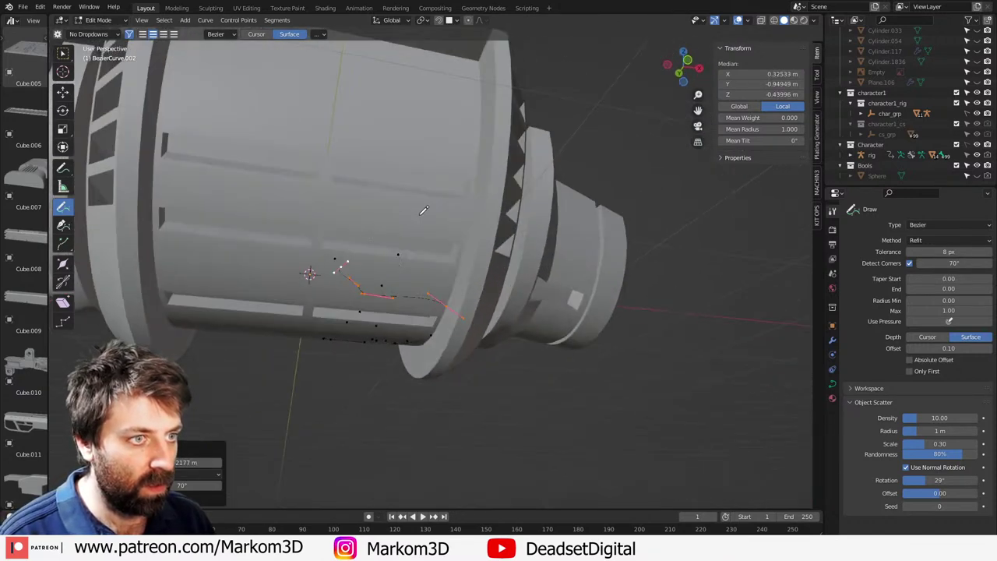
pyautogui.moveTo(426, 148); pyautogui.dragTo(443, 184, button='middle')
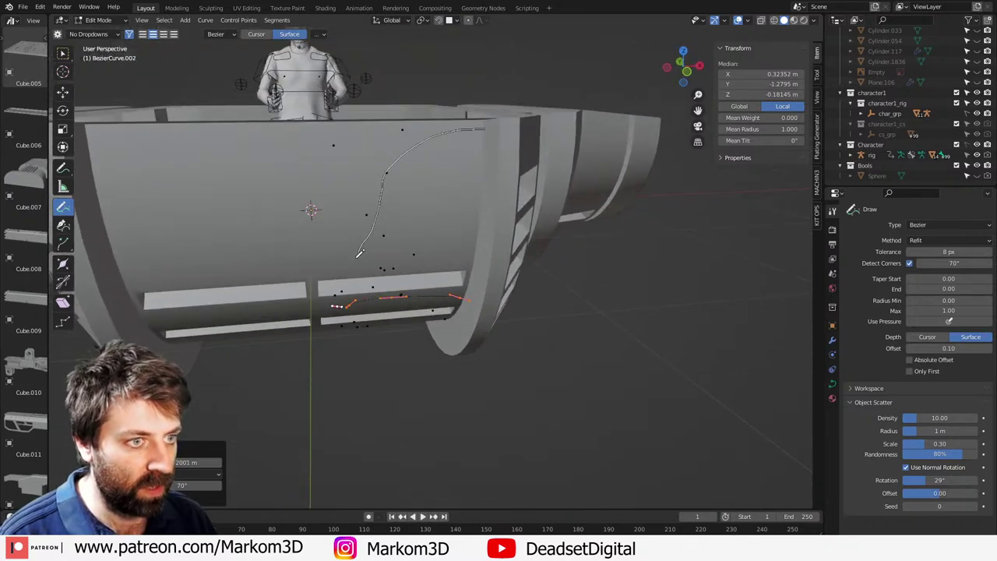
pyautogui.moveTo(370, 251); pyautogui.dragTo(343, 215, button='middle')
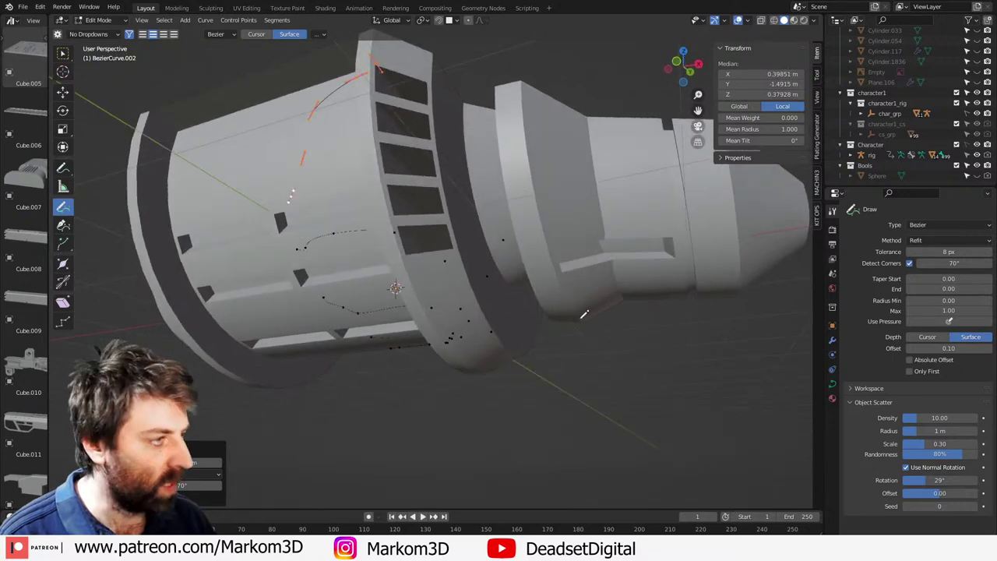
# Step: Examine the curve's shape and geometry settings and the Draw tool's depth, offset and Only First options
pyautogui.press('Tab')
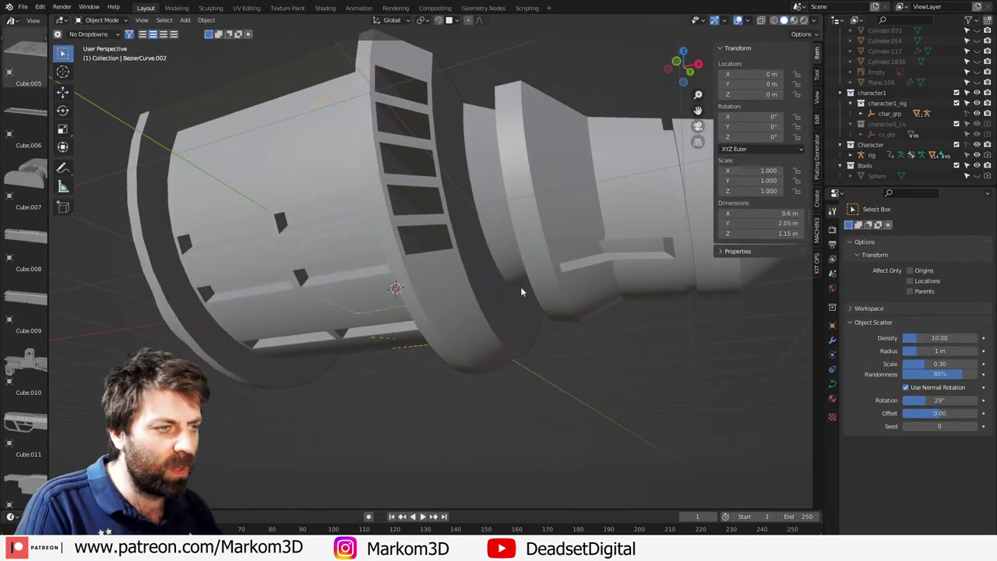
pyautogui.press('Tab')
pyautogui.press('Tab')
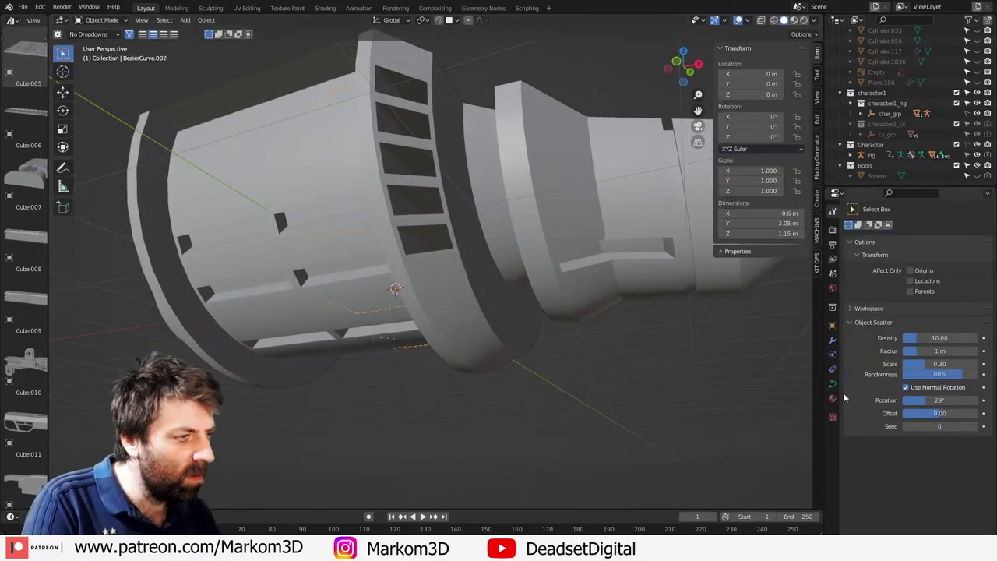
pyautogui.click(833, 385)
pyautogui.press('Tab')
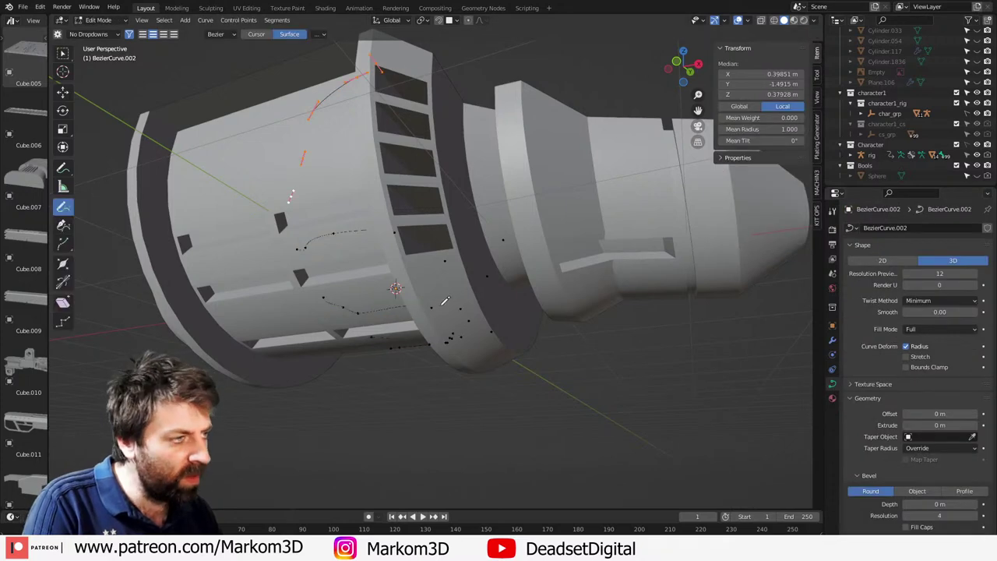
pyautogui.click(832, 210)
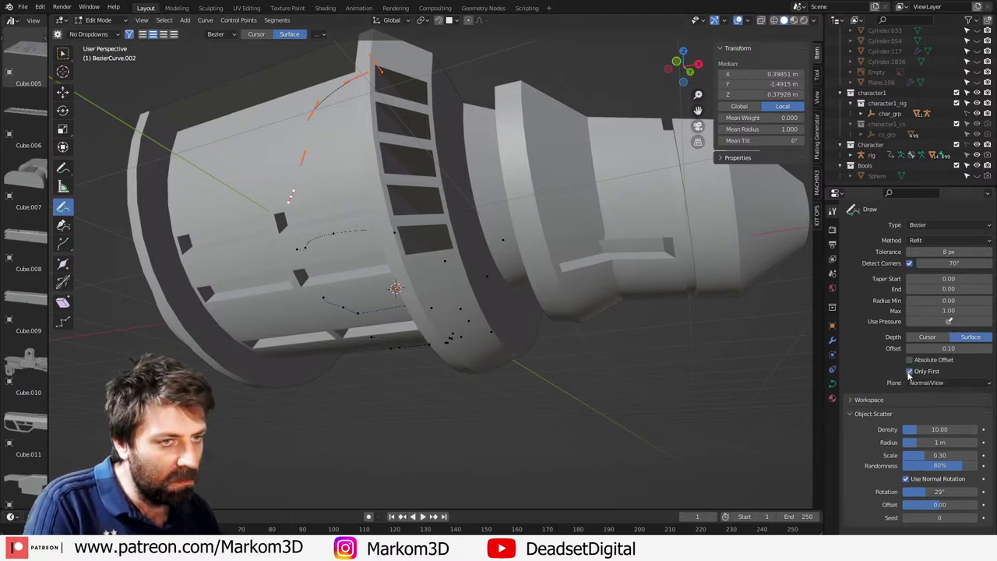
# Step: Give the drawn curves thickness in Object Mode with a round bevel depth of 0.01 m
pyautogui.press('Tab')
pyautogui.moveTo(436, 327); pyautogui.dragTo(485, 338, button='middle')
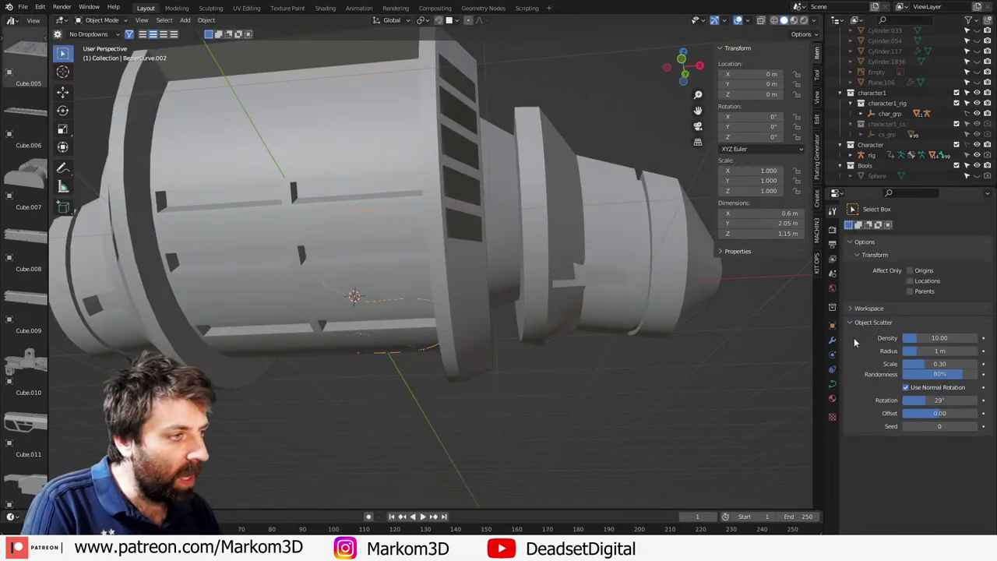
pyautogui.click(832, 383)
pyautogui.scroll(-6, 907, 414)
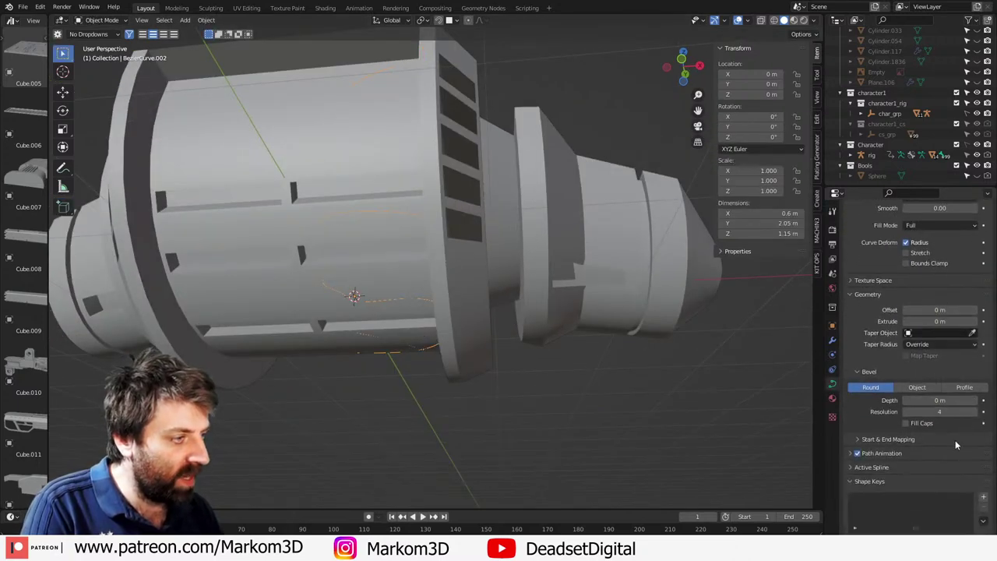
pyautogui.click(973, 401)
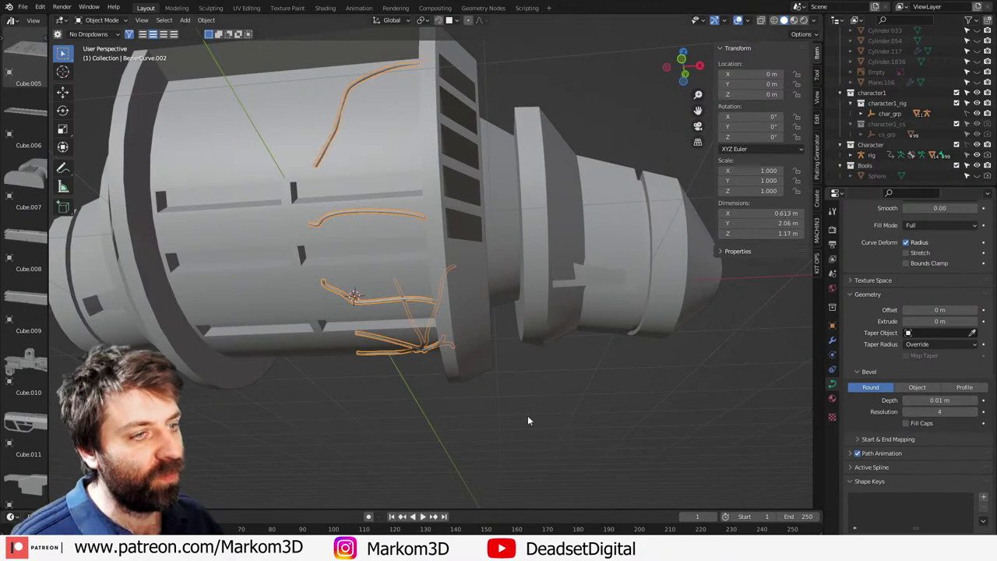
# Step: Unhide all the ship parts, and hide the large curved panel Cylinder.003 below the ship
pyautogui.moveTo(527, 415); pyautogui.dragTo(485, 452, button='middle')
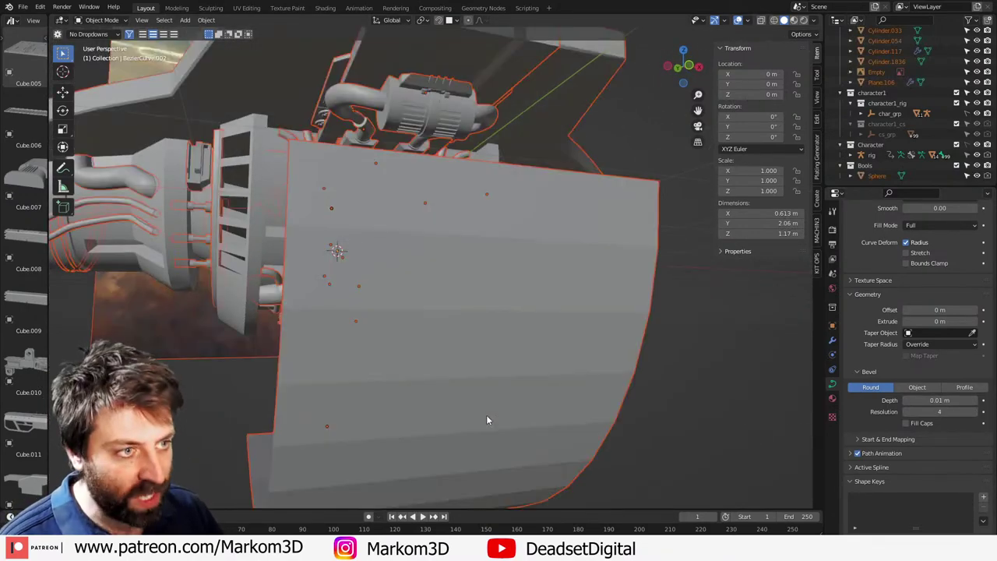
pyautogui.moveTo(405, 444); pyautogui.dragTo(501, 435, button='middle')
pyautogui.click(507, 350)
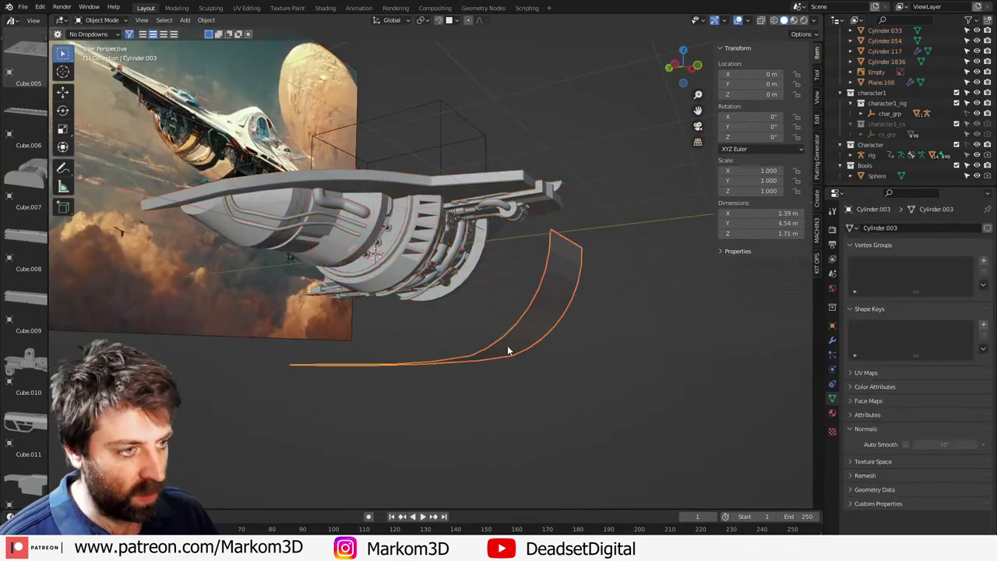
pyautogui.press('Delete')
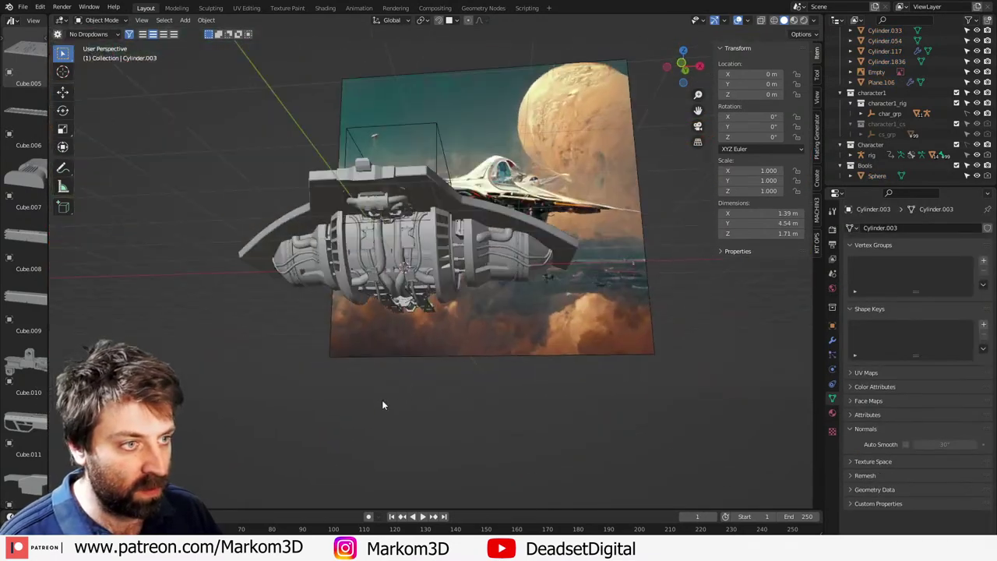
# Step: Examine the pipes routed over the hull's central section and along the side engine
pyautogui.moveTo(381, 404); pyautogui.dragTo(400, 379, button='middle')
pyautogui.scroll(5, 397, 373)
pyautogui.moveTo(349, 239); pyautogui.dragTo(371, 225, button='middle')
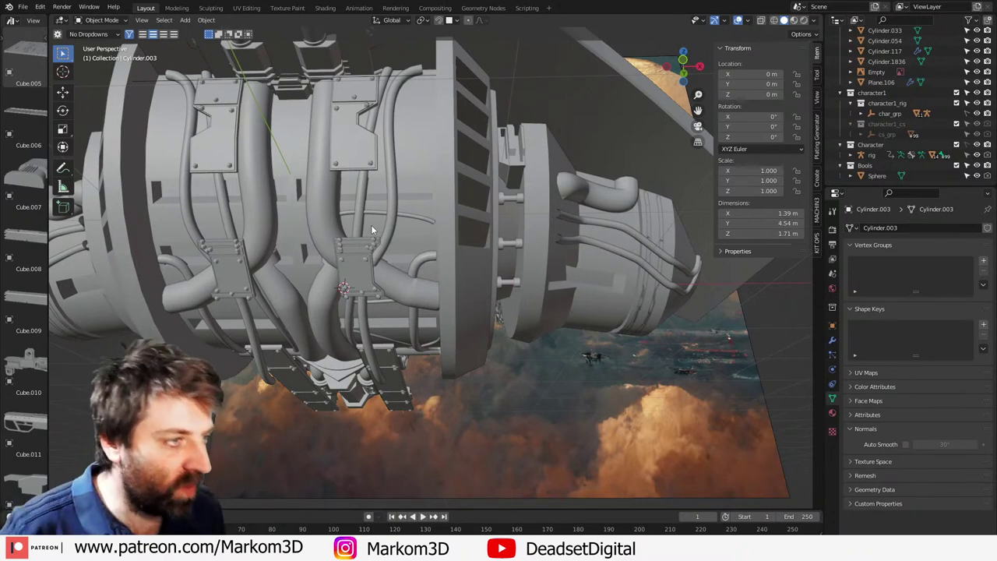
pyautogui.moveTo(652, 329); pyautogui.dragTo(585, 319, button='middle')
pyautogui.click(589, 311)
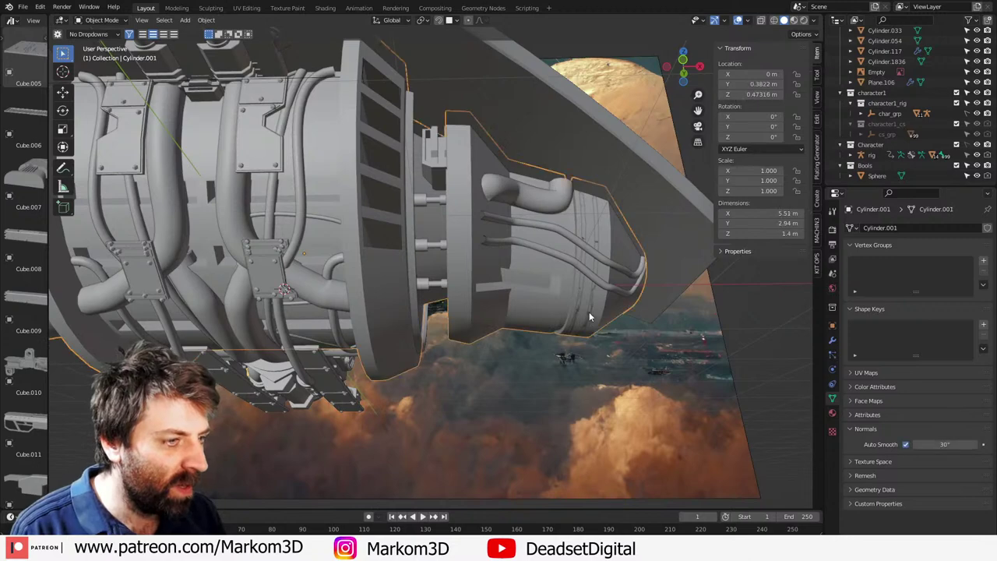
pyautogui.press('KP_Decimal')
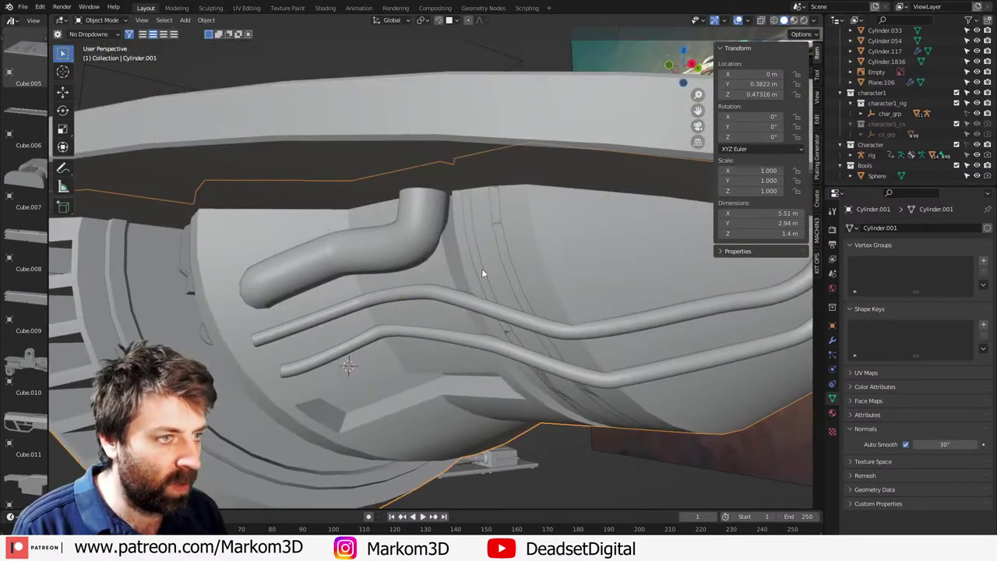
# Step: Open the thin band object Cylinder.006 around the side engine in Edit Mode, using wireframe display and face selection with nothing selected
pyautogui.click(506, 252)
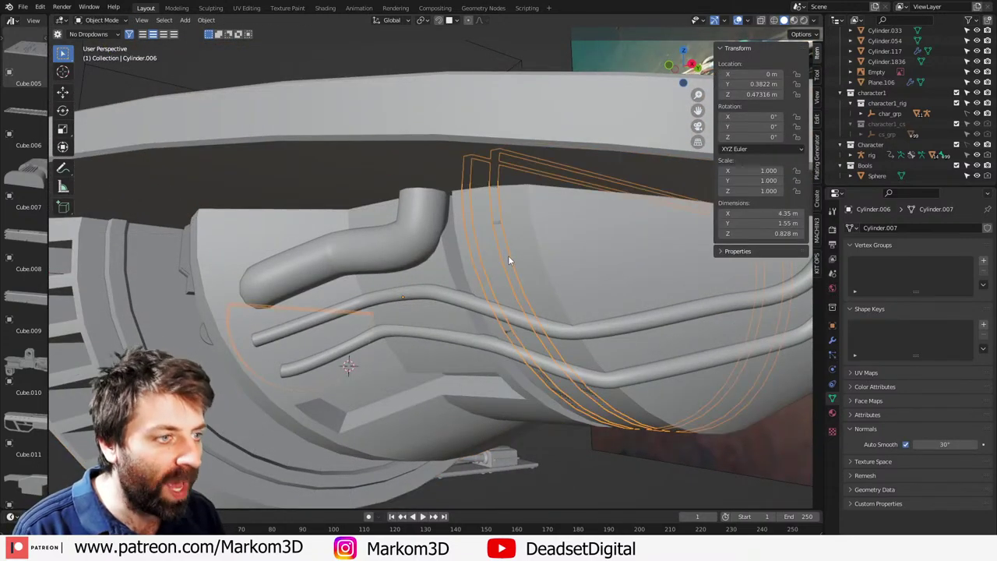
pyautogui.press('Tab')
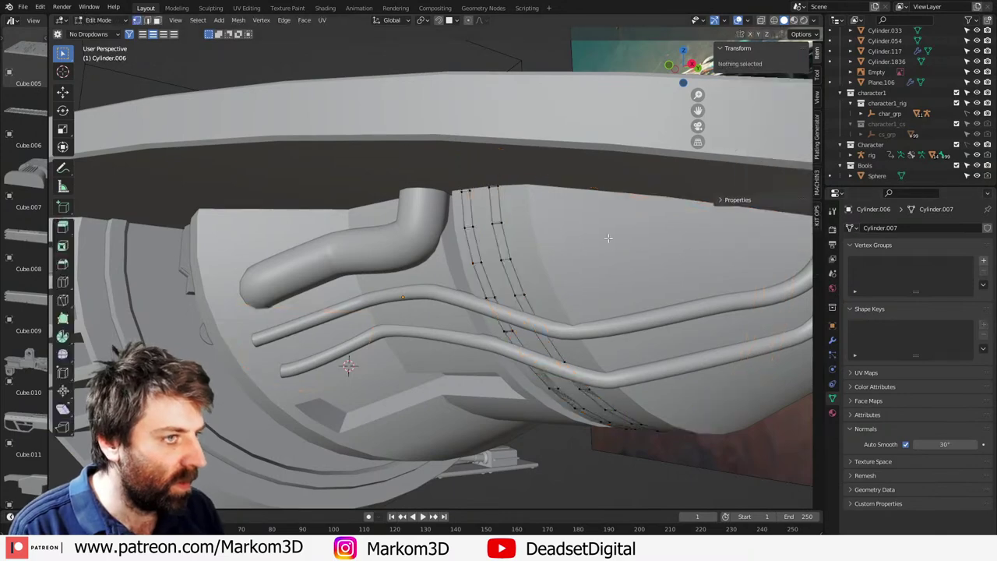
pyautogui.moveTo(607, 237); pyautogui.dragTo(569, 251, button='middle')
pyautogui.press('z')
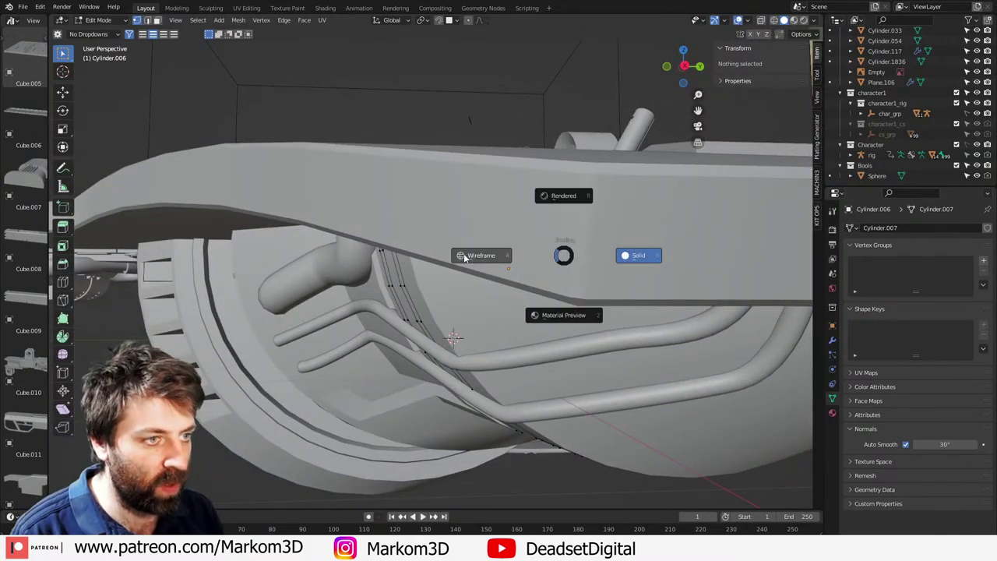
pyautogui.click(462, 256)
pyautogui.scroll(-4, 527, 290)
pyautogui.press('a')
pyautogui.moveTo(527, 290); pyautogui.dragTo(512, 316, button='middle')
pyautogui.press('3')
pyautogui.hotkey('alt', 'a')
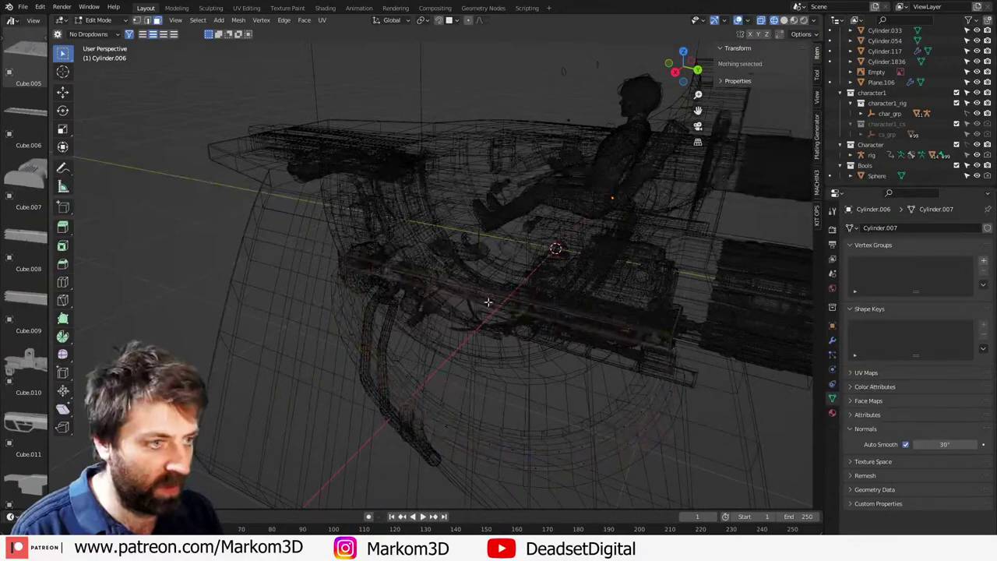
# Step: Delete the vertices of the straight horizontal sections spanning the two thin bands around the side engine
pyautogui.press('c')
pyautogui.click(488, 301)
pyautogui.rightClick(488, 310)
pyautogui.press('x')
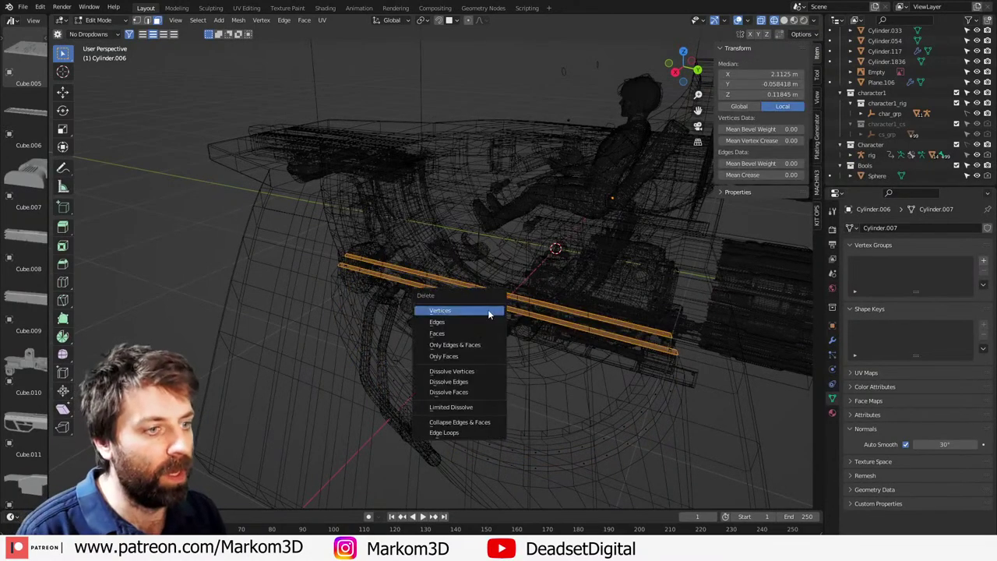
pyautogui.click(487, 309)
pyautogui.moveTo(488, 309); pyautogui.dragTo(538, 295, button='middle')
# Step: Add a Solidify modifier to the remaining engine bands, set its offset to 0 and increase the thickness in solid display
pyautogui.press('l')
pyautogui.press('z')
pyautogui.click(659, 289)
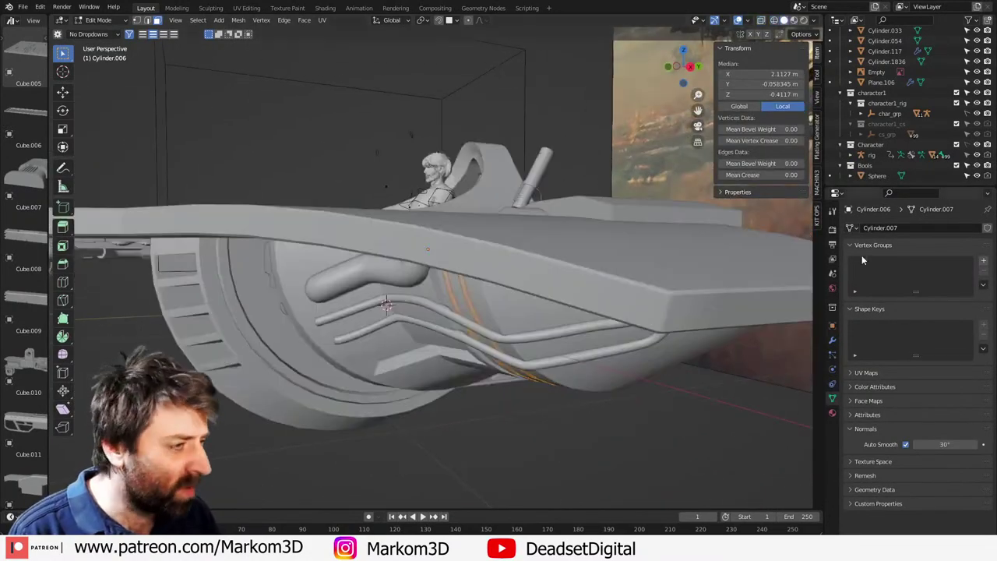
pyautogui.click(831, 338)
pyautogui.click(893, 228)
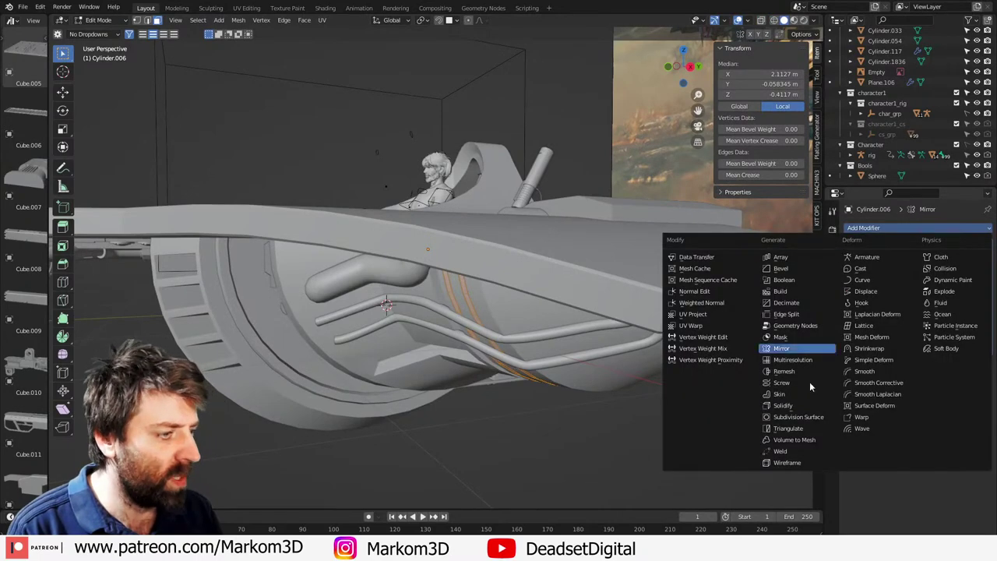
pyautogui.click(804, 406)
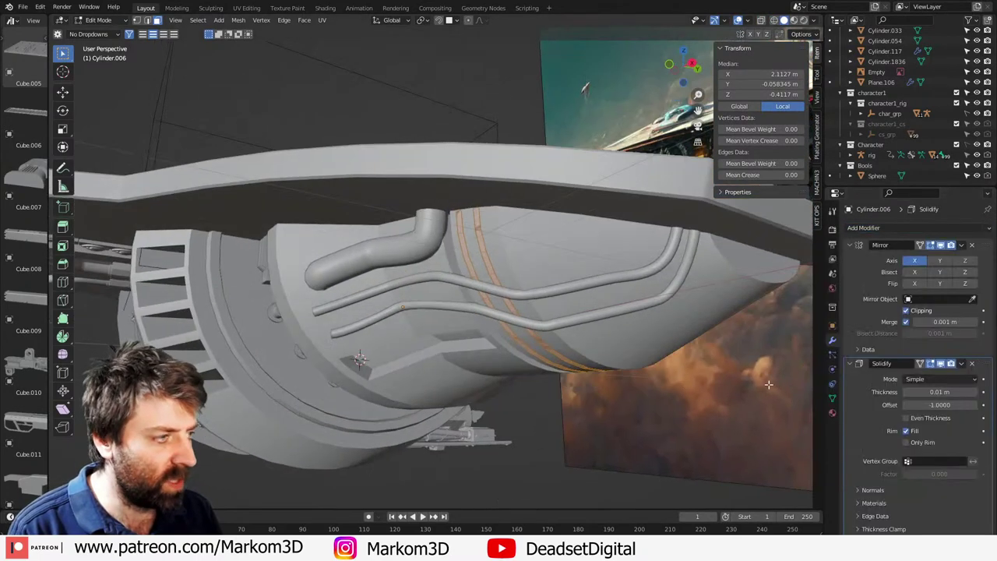
pyautogui.click(939, 404)
pyautogui.write('0')
pyautogui.press('Return')
pyautogui.moveTo(937, 393); pyautogui.dragTo(978, 395)
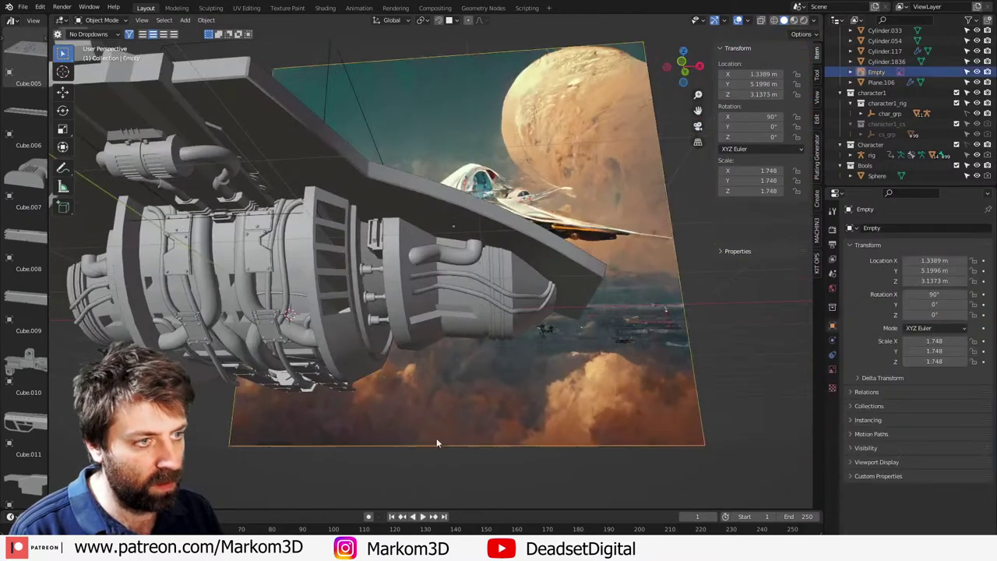
# Step: Deselect the reference image and widen the asset browser until the Kitbashing assets are shown in two columns
pyautogui.moveTo(437, 438); pyautogui.dragTo(381, 461, button='middle')
pyautogui.click(381, 461)
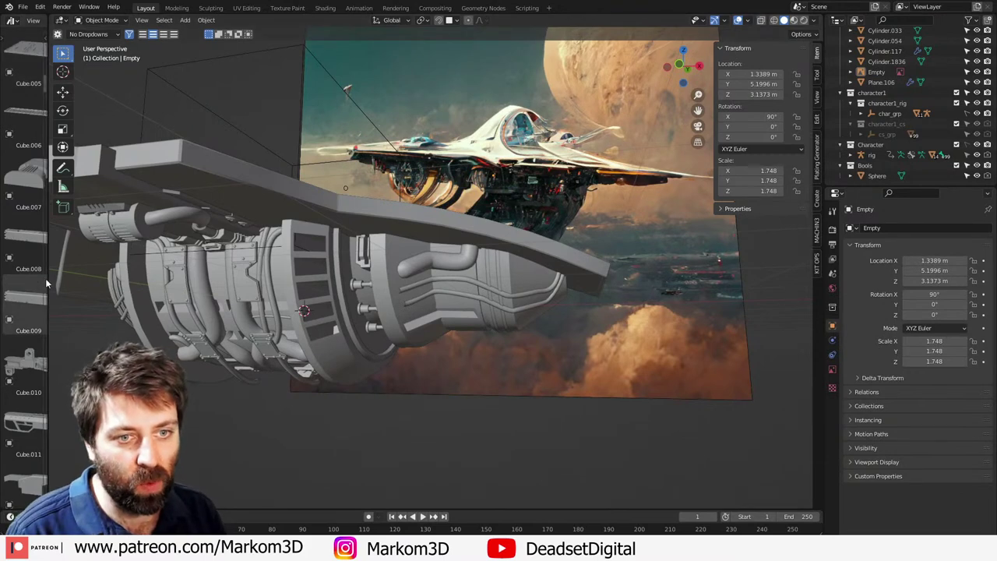
pyautogui.moveTo(49, 283); pyautogui.dragTo(131, 294)
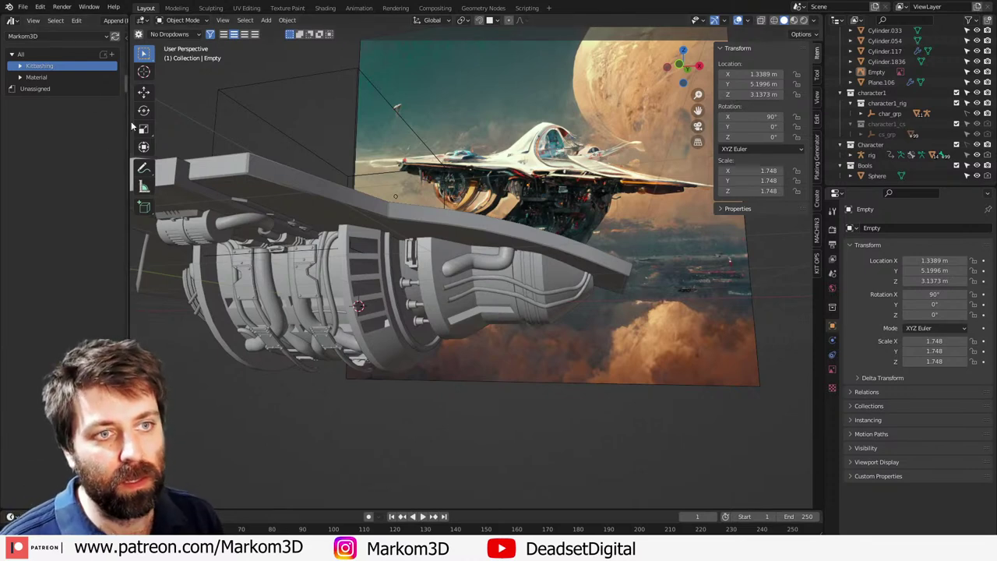
pyautogui.moveTo(129, 117); pyautogui.dragTo(258, 115)
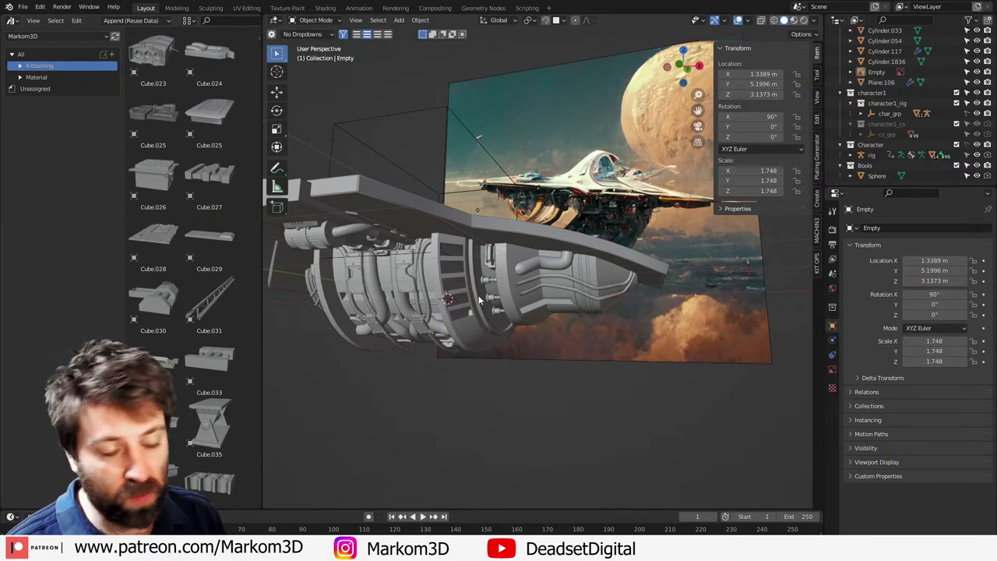
# Step: Examine the whole ship against the reference image, then the side engine's casing, pipes and bands from below
pyautogui.scroll(-3, 440, 385)
pyautogui.moveTo(485, 334); pyautogui.dragTo(472, 364, button='middle')
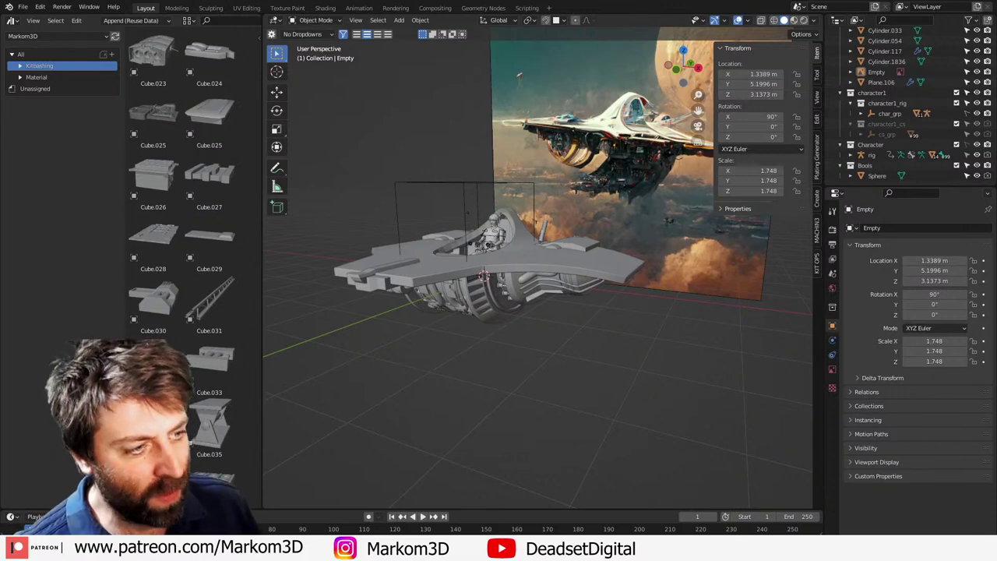
pyautogui.moveTo(433, 434); pyautogui.dragTo(468, 378, button='middle')
pyautogui.scroll(4, 467, 379)
pyautogui.keyDown('shift'); pyautogui.moveTo(467, 379); pyautogui.dragTo(468, 385, button='middle'); pyautogui.keyUp('shift')
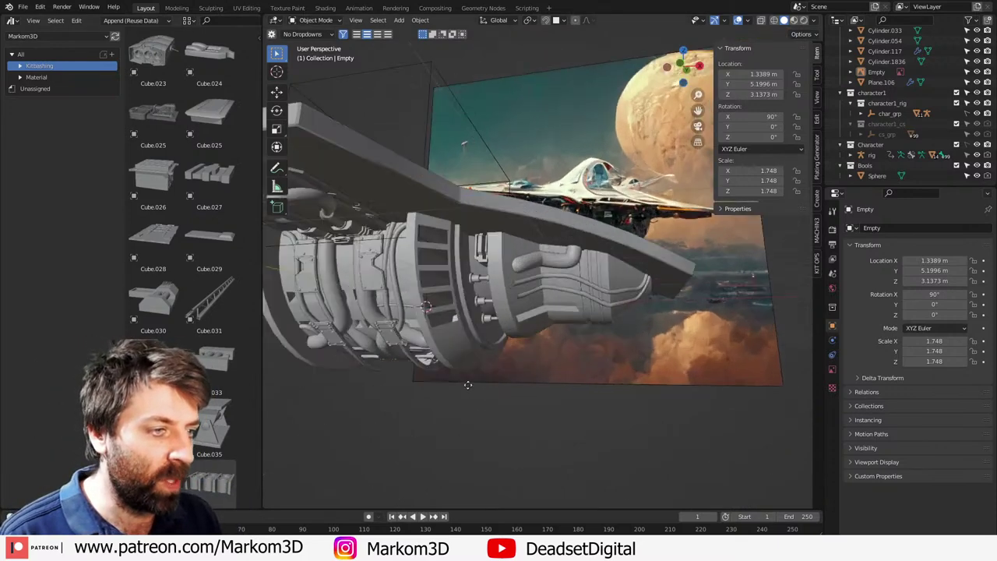
pyautogui.moveTo(552, 321); pyautogui.dragTo(536, 296, button='middle')
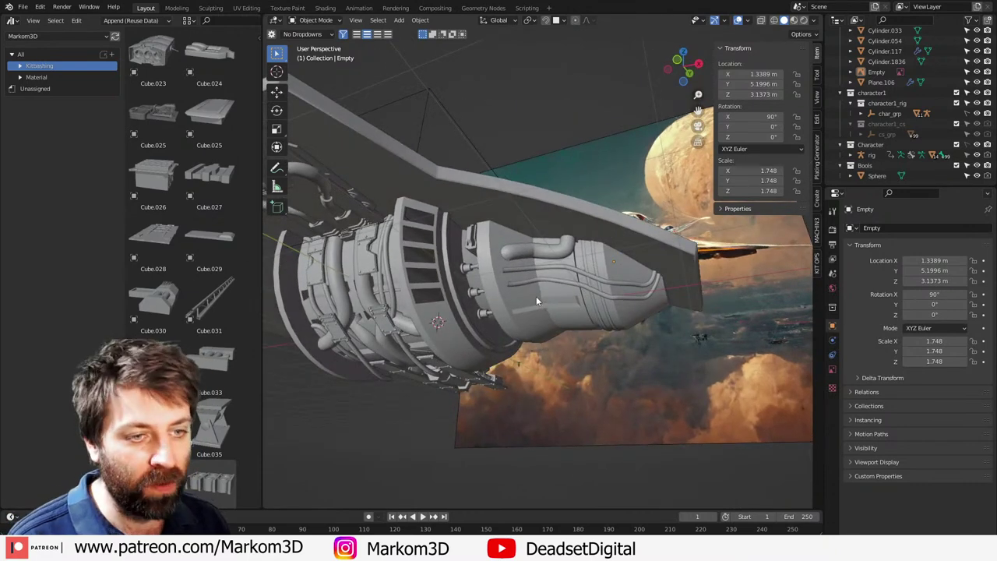
pyautogui.moveTo(322, 379); pyautogui.dragTo(273, 418, button='middle')
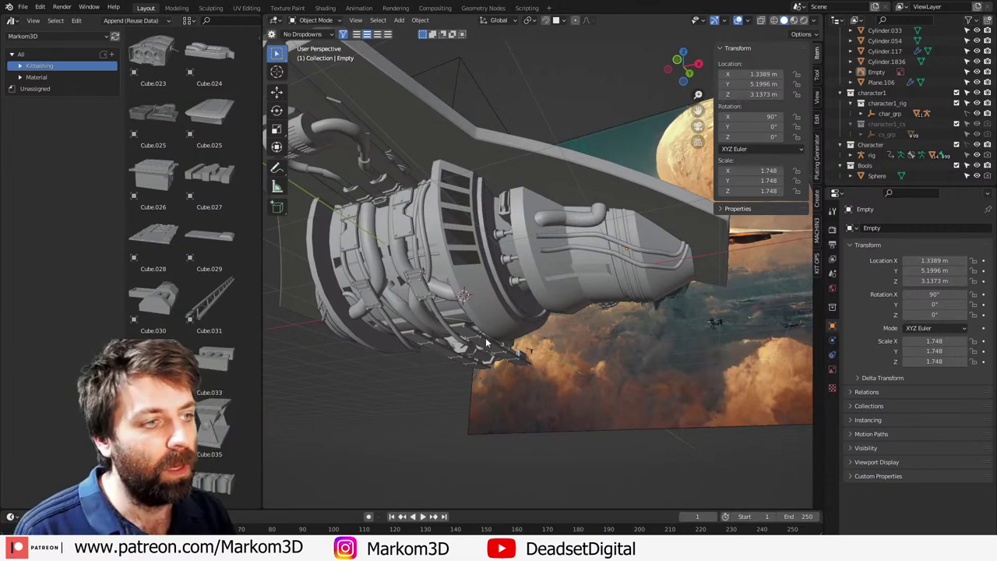
pyautogui.moveTo(485, 337); pyautogui.dragTo(485, 359, button='middle')
pyautogui.scroll(3, 485, 360)
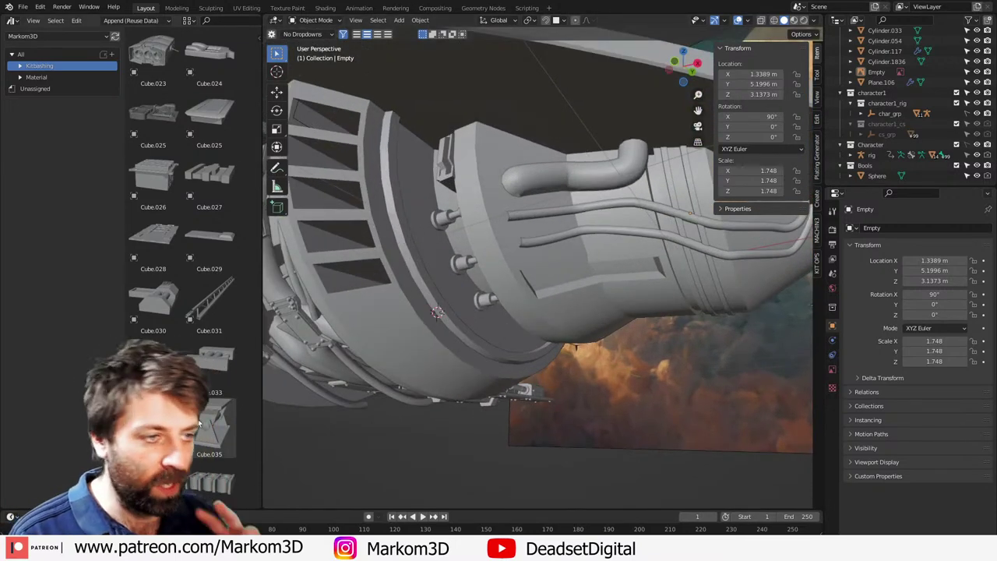
# Step: Browse the Kitbashing assets for a part that suits the bare areas of the side engine
pyautogui.scroll(-4, 537, 273)
pyautogui.scroll(-8, 242, 381)
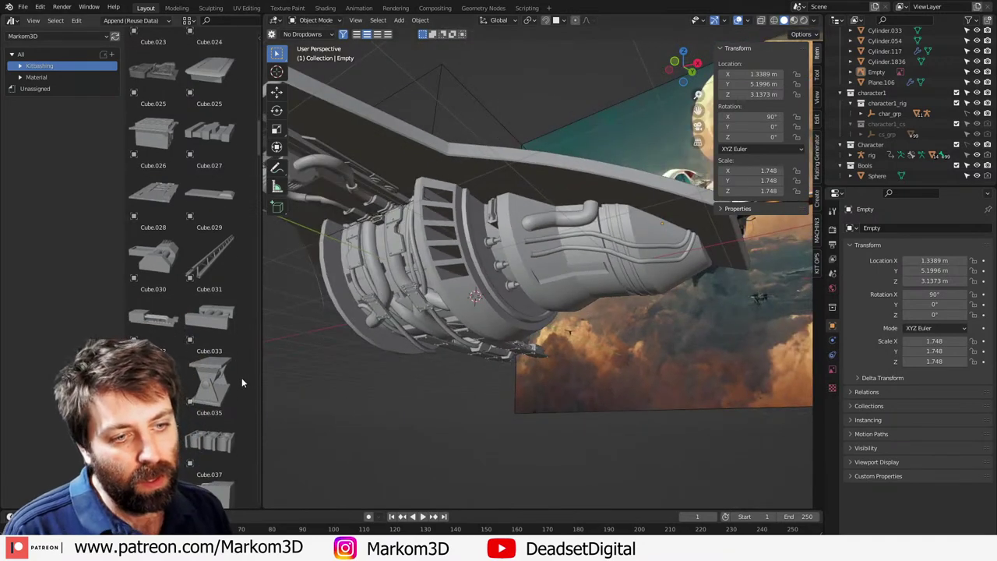
pyautogui.scroll(3, 478, 380)
pyautogui.moveTo(478, 380); pyautogui.dragTo(441, 355, button='middle')
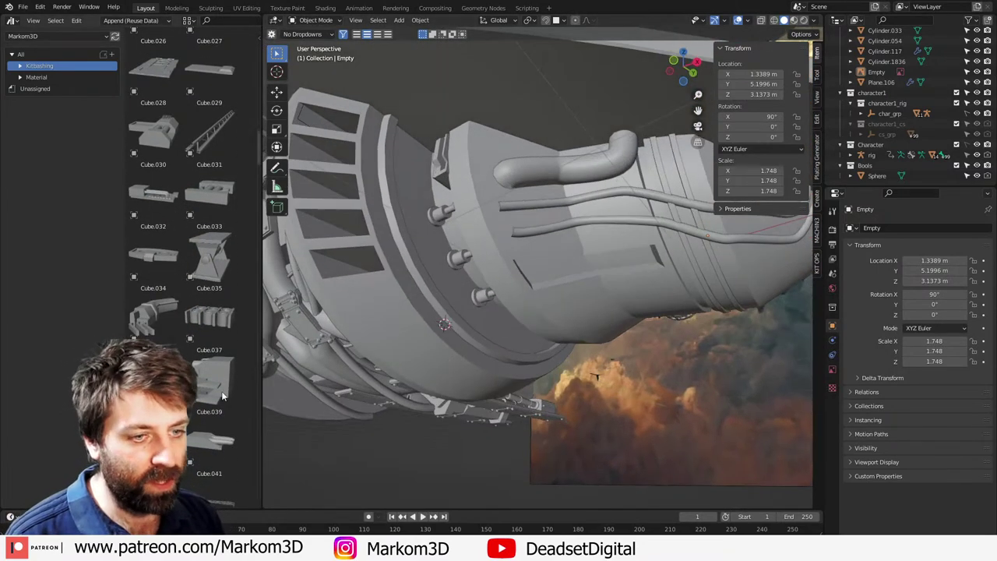
pyautogui.moveTo(459, 396); pyautogui.dragTo(575, 437, button='middle')
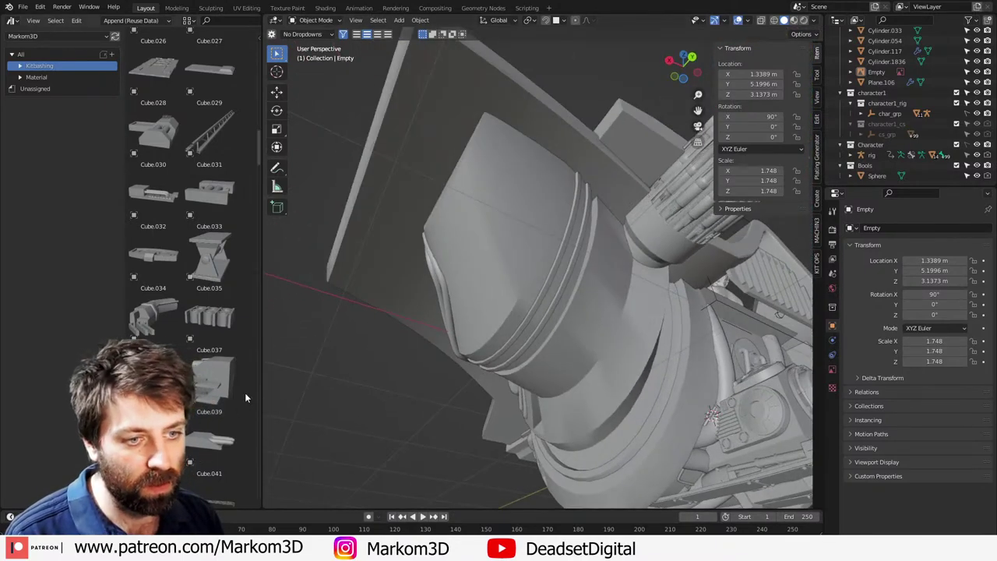
pyautogui.scroll(-3, 226, 420)
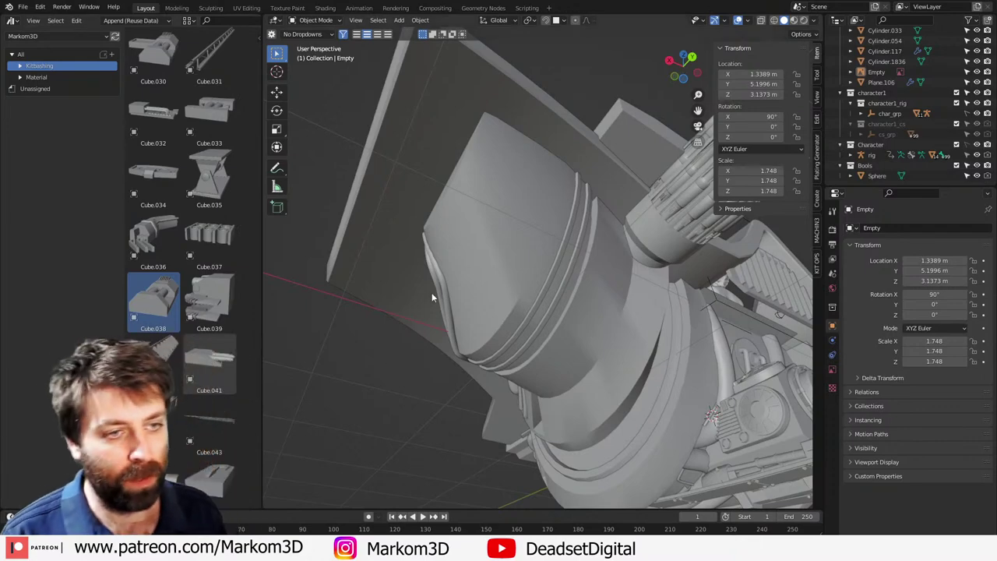
pyautogui.scroll(2, 161, 263)
pyautogui.scroll(2, 162, 263)
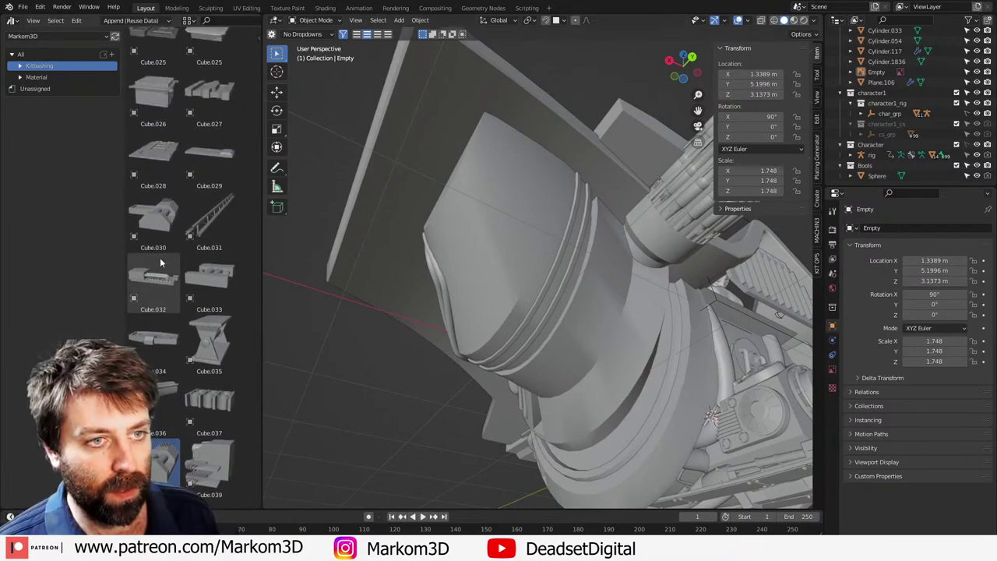
pyautogui.moveTo(525, 262); pyautogui.dragTo(549, 330, button='middle')
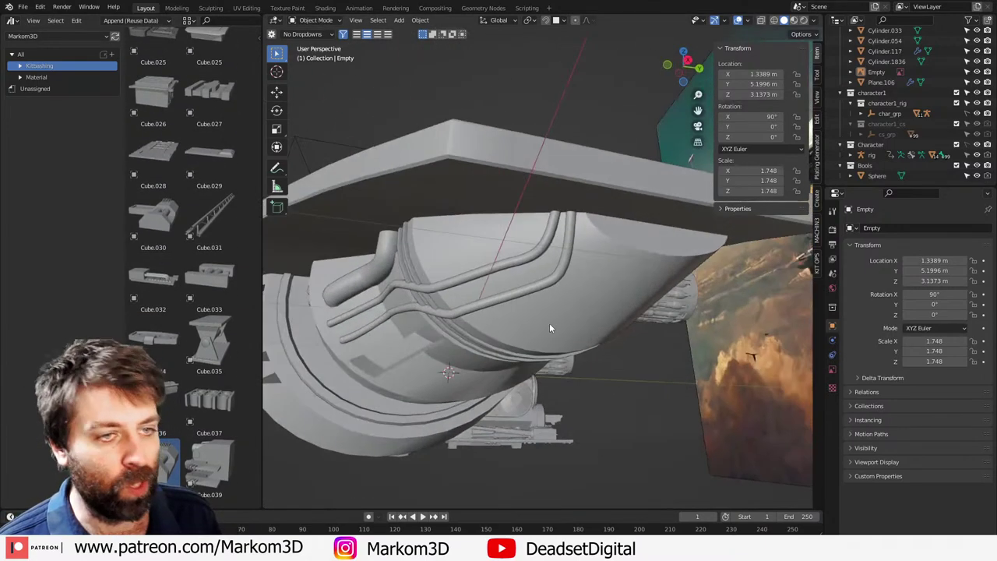
pyautogui.moveTo(456, 252); pyautogui.dragTo(280, 222, button='middle')
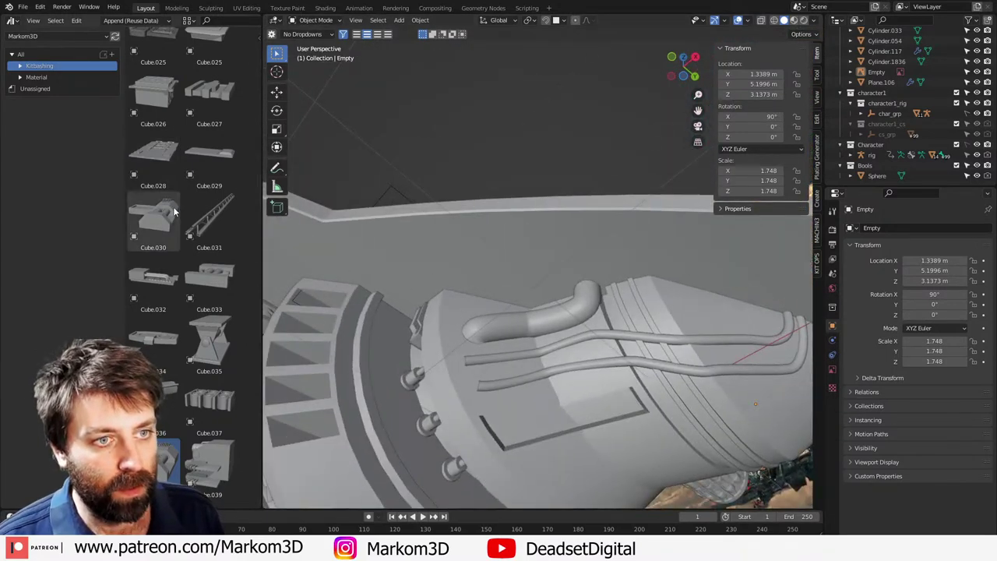
# Step: Place the Cube.030 kitbash part above the side engine's thick pipe and scale it down to about 1.03 × 1.09 × 0.315 m
pyautogui.moveTo(153, 220); pyautogui.dragTo(517, 265)
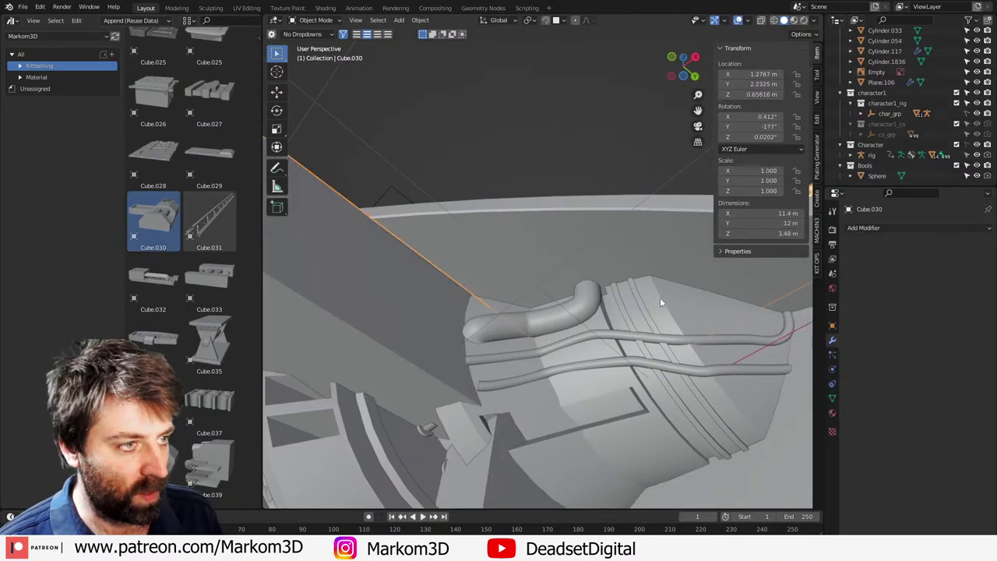
pyautogui.scroll(-1, 545, 274)
pyautogui.press('g')
pyautogui.click(510, 271)
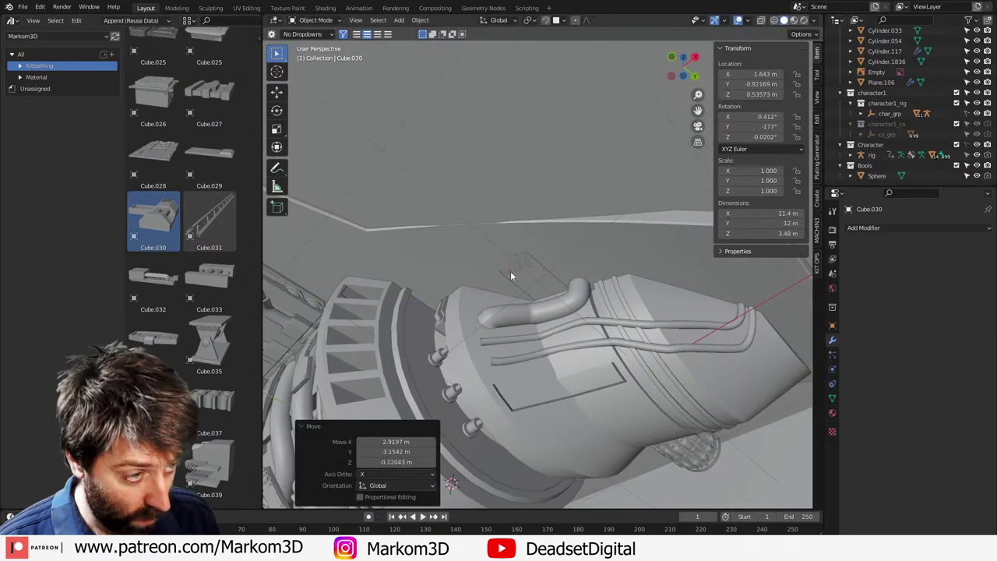
pyautogui.press('s')
pyautogui.click(644, 285)
pyautogui.press('s')
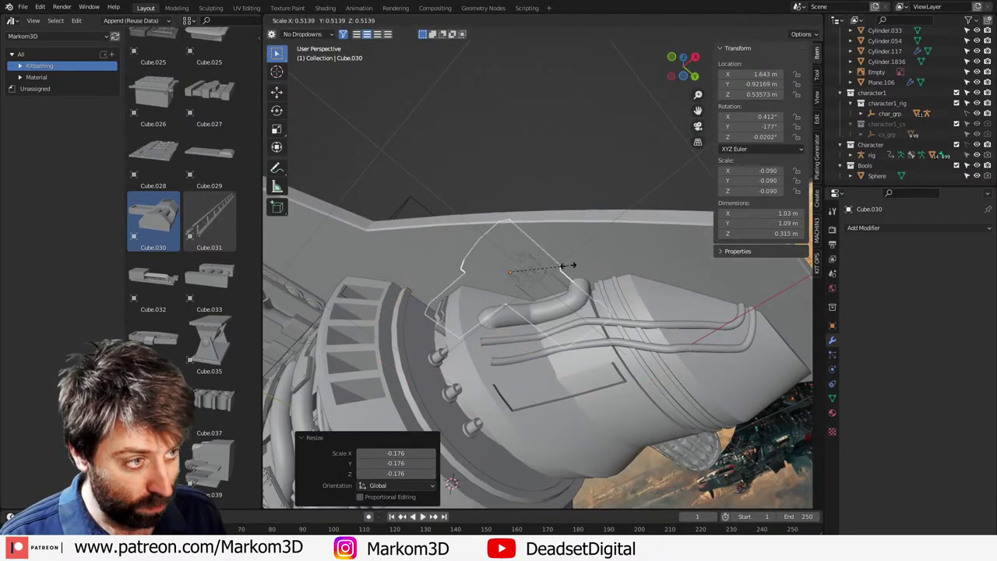
pyautogui.click(569, 306)
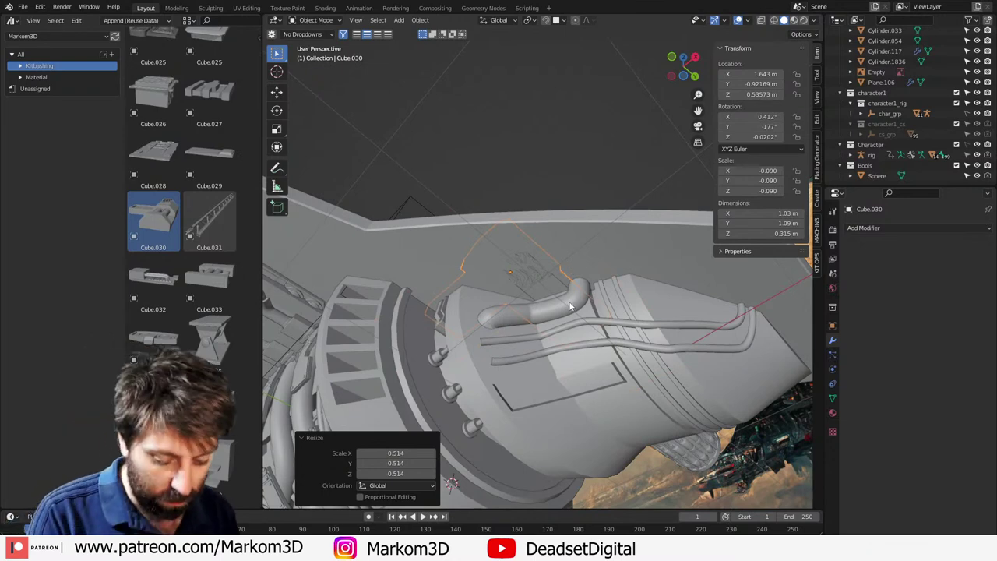
# Step: Rotate the kitbash part 180° about the global X axis and scale it down by a factor of about 0.52
pyautogui.write('180')
pyautogui.press('Return')
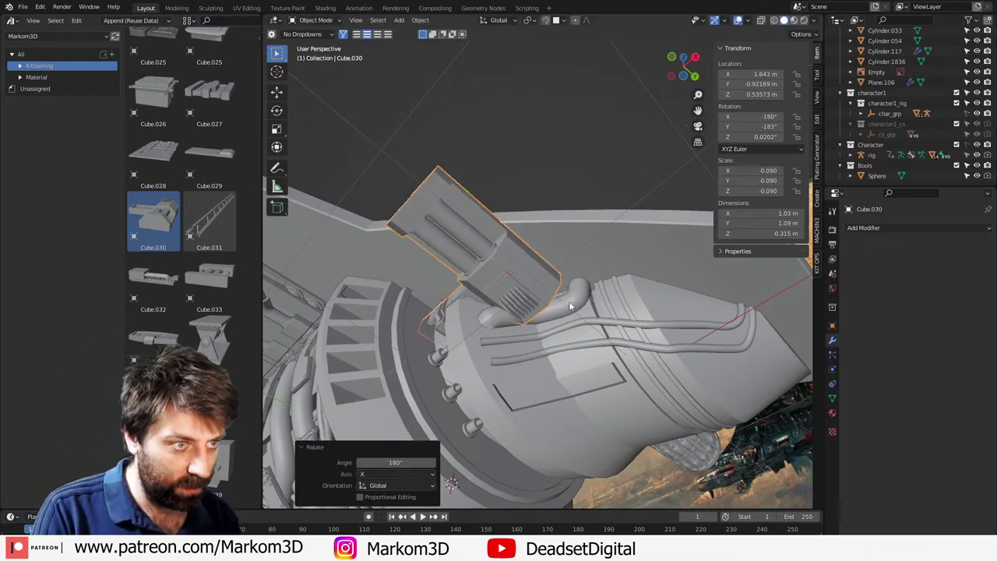
pyautogui.press('KP_3')
pyautogui.scroll(4, 568, 305)
pyautogui.press('s')
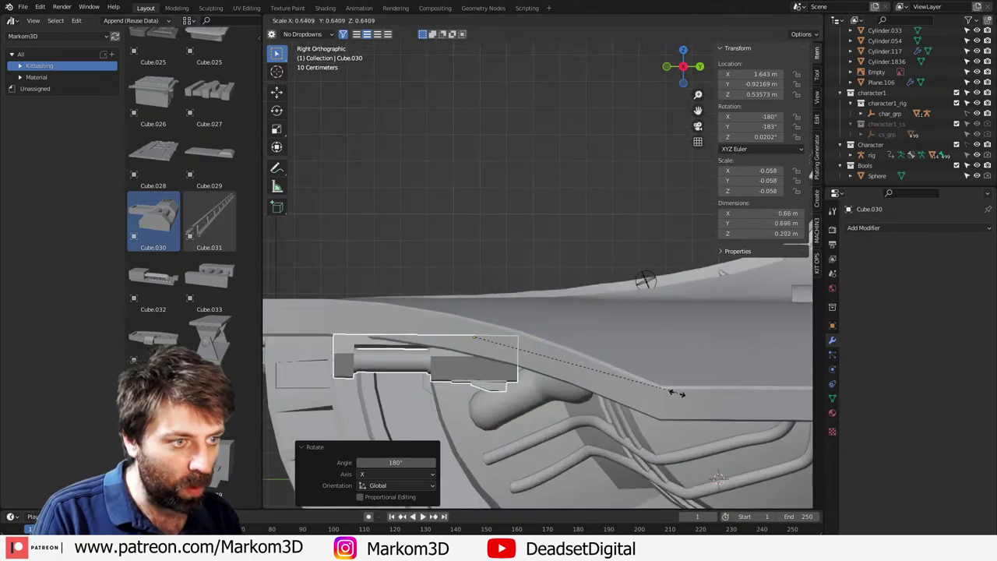
pyautogui.click(638, 381)
# Step: Rotate the kitbash part about the global Z axis by 180° and then by a further 134°
pyautogui.moveTo(482, 369); pyautogui.dragTo(596, 329, button='middle')
pyautogui.write('180')
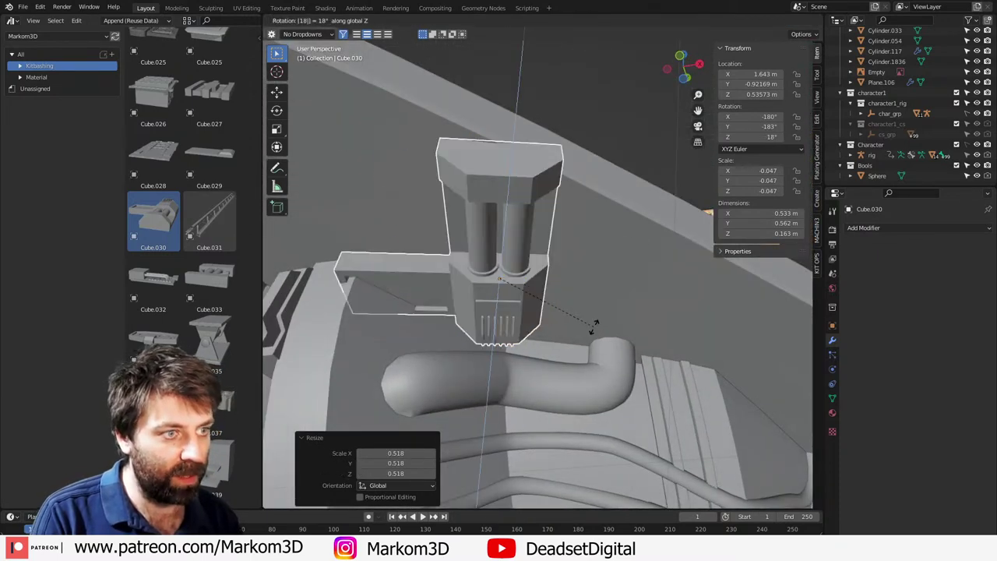
pyautogui.press('Return')
pyautogui.press('r')
pyautogui.press('x')
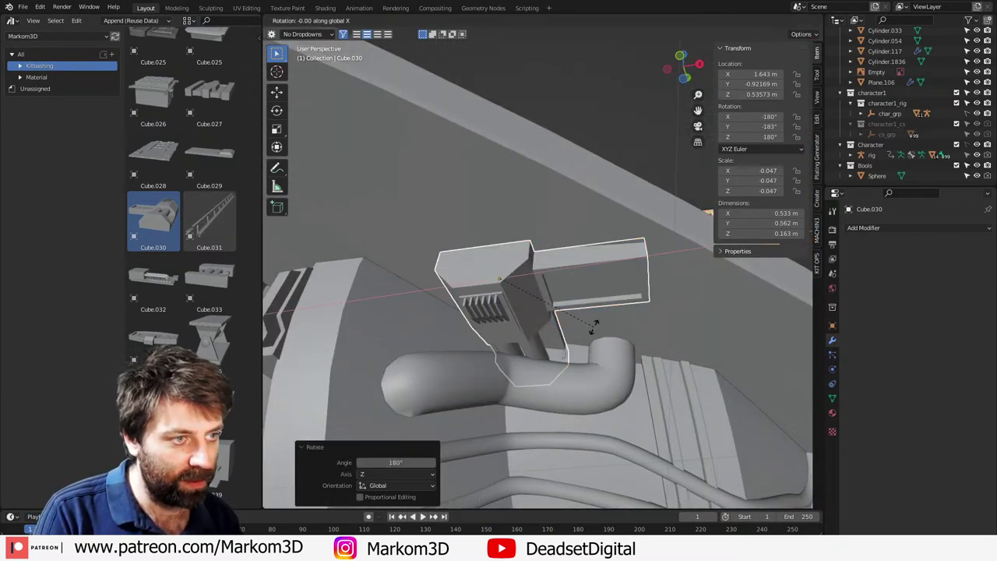
pyautogui.click(358, 348)
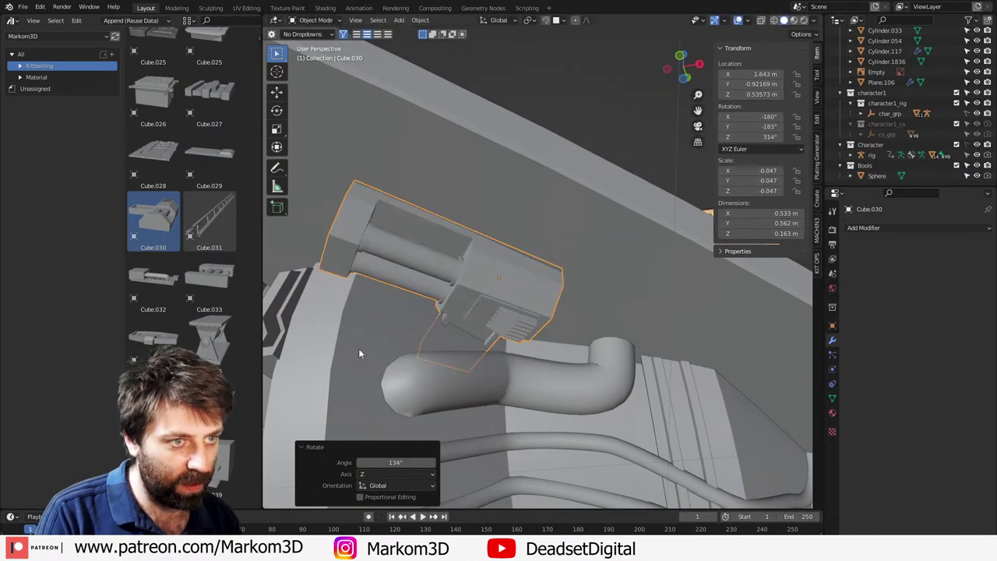
# Step: Enlarge the kitbash part to about 0.89 × 0.94 × 0.27 m and raise it about 0.031 m towards the wing's underside
pyautogui.press('s')
pyautogui.click(278, 438)
pyautogui.moveTo(386, 350); pyautogui.dragTo(574, 336, button='middle')
pyautogui.click(429, 377)
# Step: Try to tilt the kitbash part to the slope of the wing in front view, including about its local X axis
pyautogui.press('KP_1')
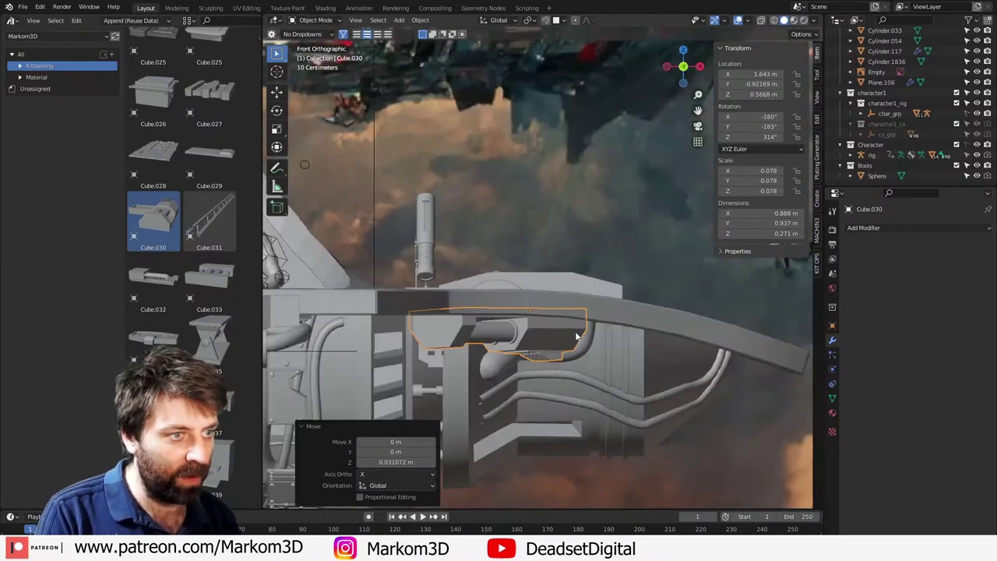
pyautogui.press('g')
pyautogui.press('y')
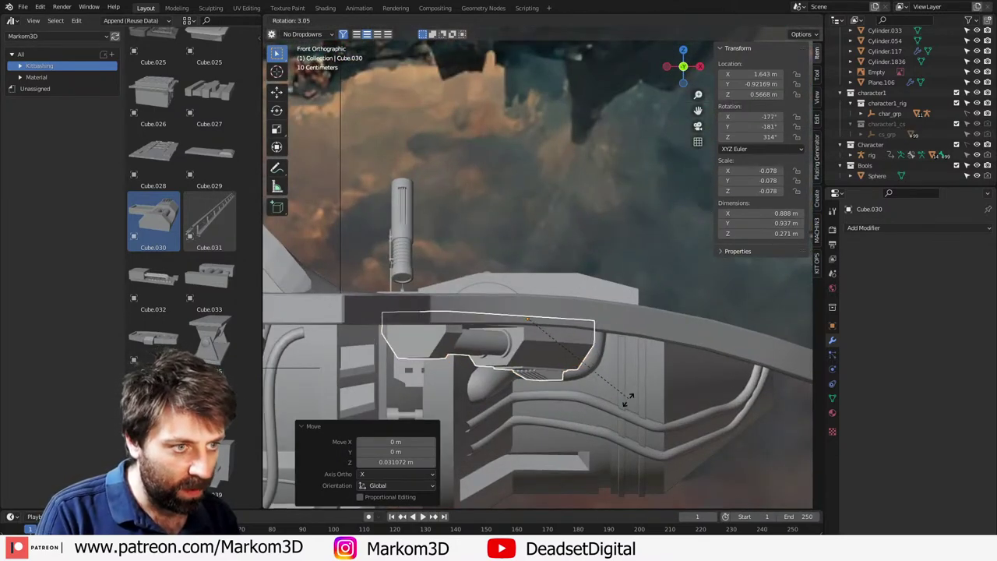
pyautogui.rightClick(644, 379)
pyautogui.press('r')
pyautogui.press('x')
pyautogui.press('x')
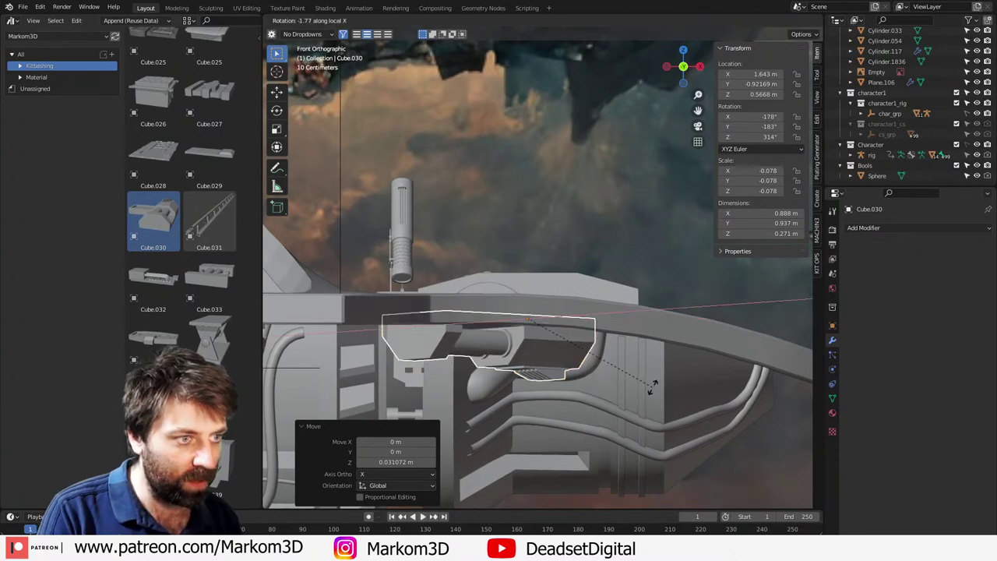
pyautogui.click(668, 378)
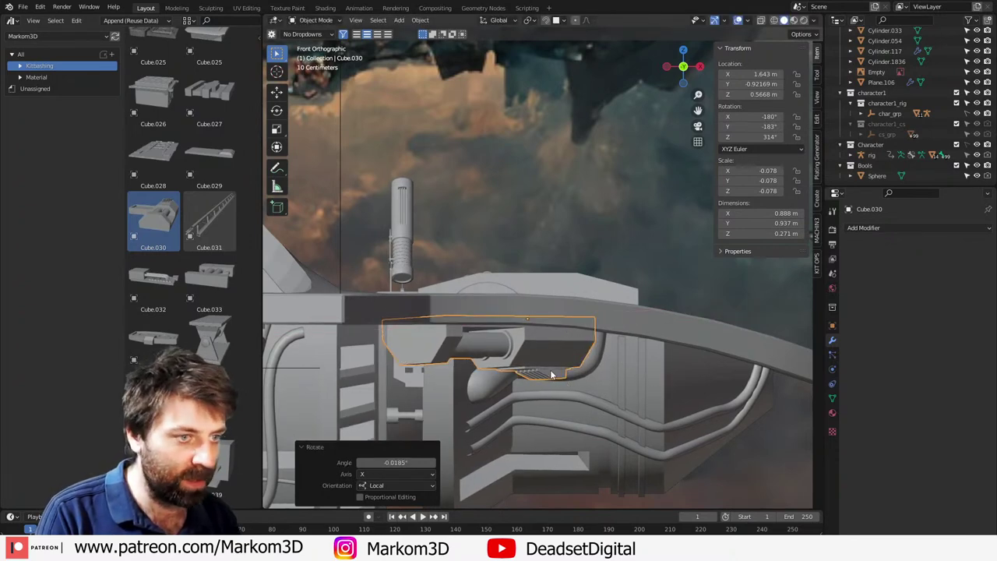
# Step: Raise the kitbash part about 0.003 m and shift it about 0.1 m along negative Y beneath the wing
pyautogui.click(421, 364)
pyautogui.moveTo(421, 364); pyautogui.dragTo(542, 358, button='middle')
pyautogui.press('g')
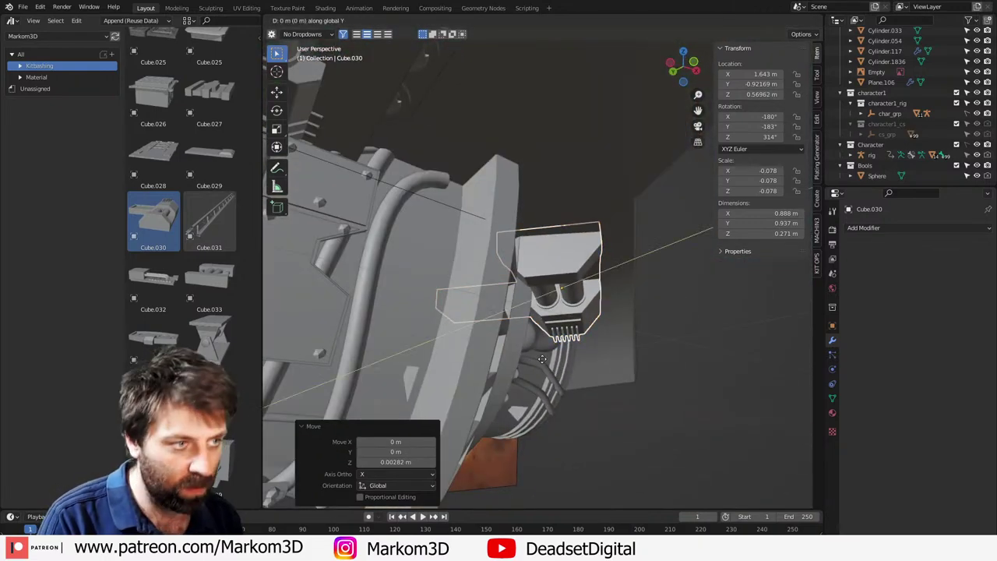
pyautogui.click(541, 356)
pyautogui.moveTo(541, 356); pyautogui.dragTo(541, 332, button='middle')
pyautogui.press('g')
pyautogui.press('z')
pyautogui.rightClick(547, 334)
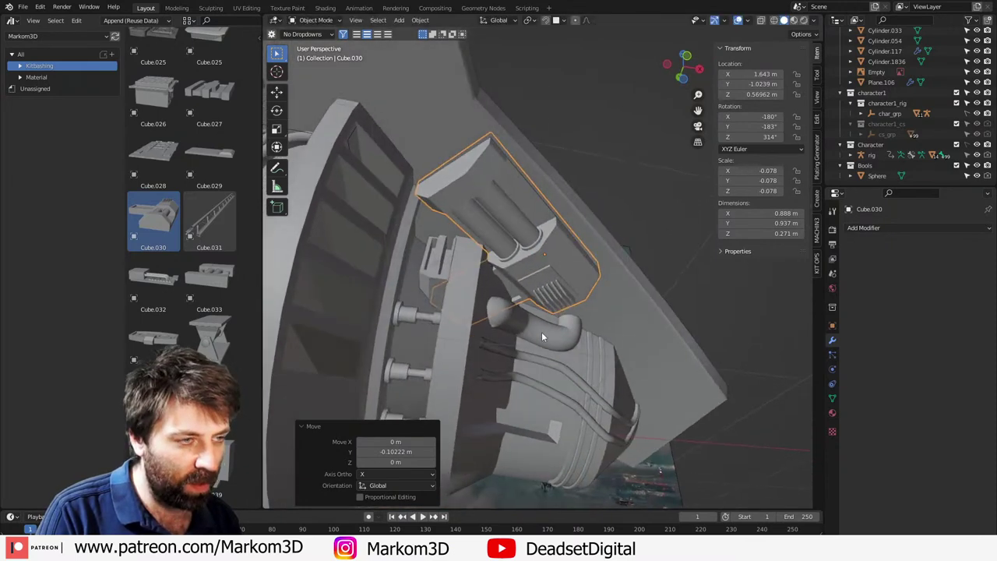
# Step: Move the kitbash part about 0.13 m along its local Y axis beneath the wing
pyautogui.press('g')
pyautogui.press('y')
pyautogui.press('y')
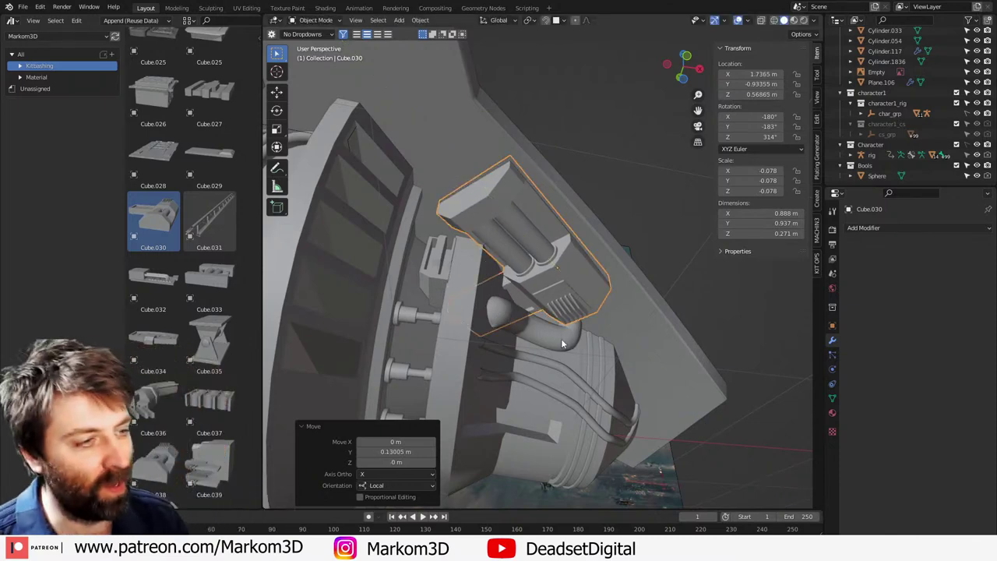
# Step: Add a Mirror modifier on the X axis to the kitbash part, using Cylinder as the mirror object
pyautogui.moveTo(561, 338); pyautogui.dragTo(468, 343, button='middle')
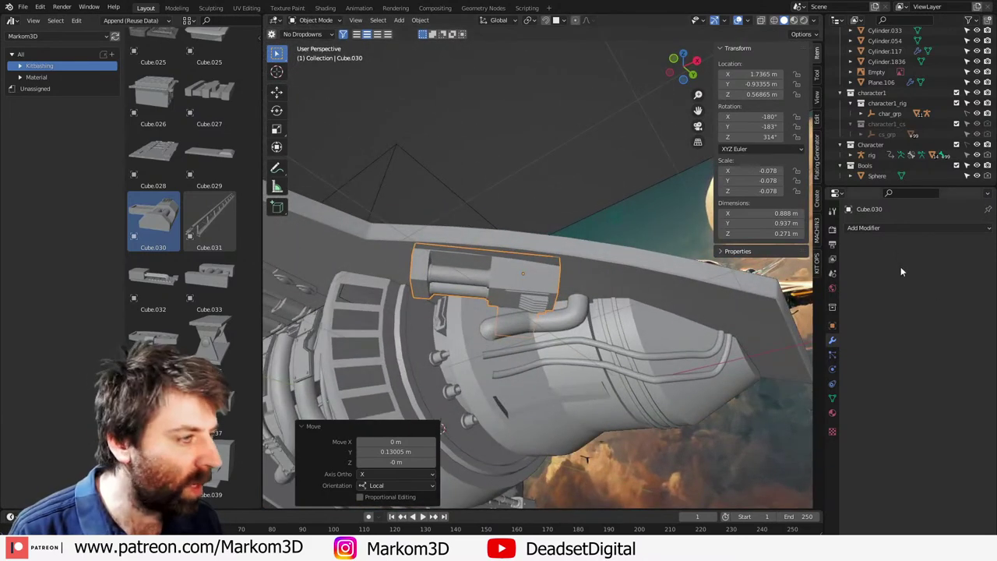
pyautogui.click(902, 226)
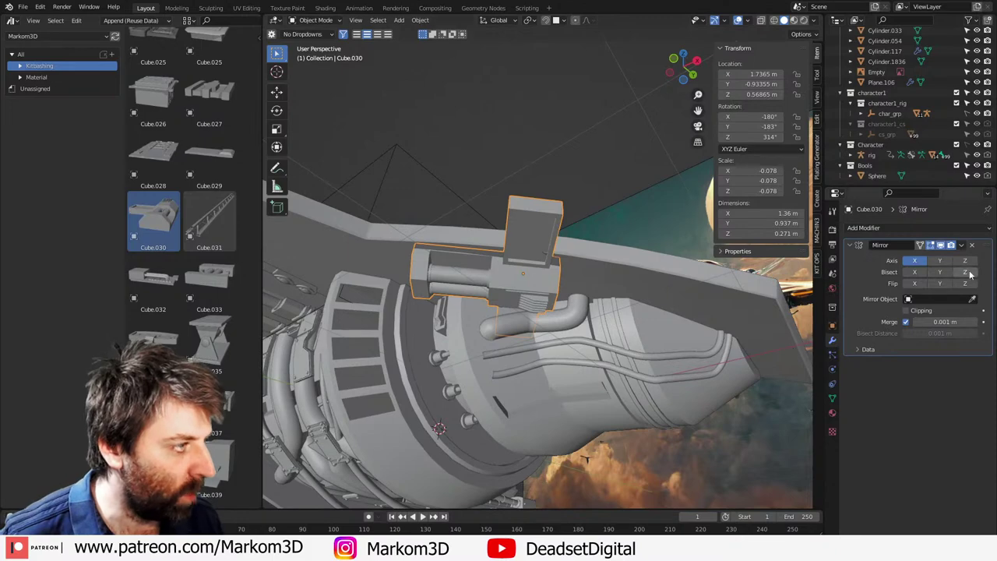
pyautogui.click(357, 289)
pyautogui.moveTo(356, 289); pyautogui.dragTo(479, 407, button='middle')
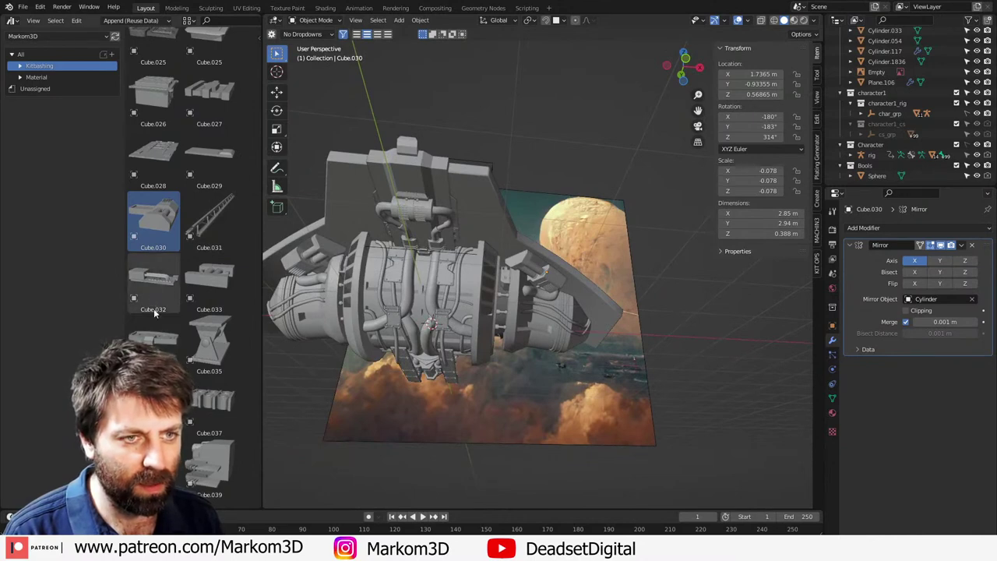
# Step: Find the pilot seat asset Cube.016 in the Kitbashing catalog and place it in the scene over the ship
pyautogui.scroll(5, 154, 312)
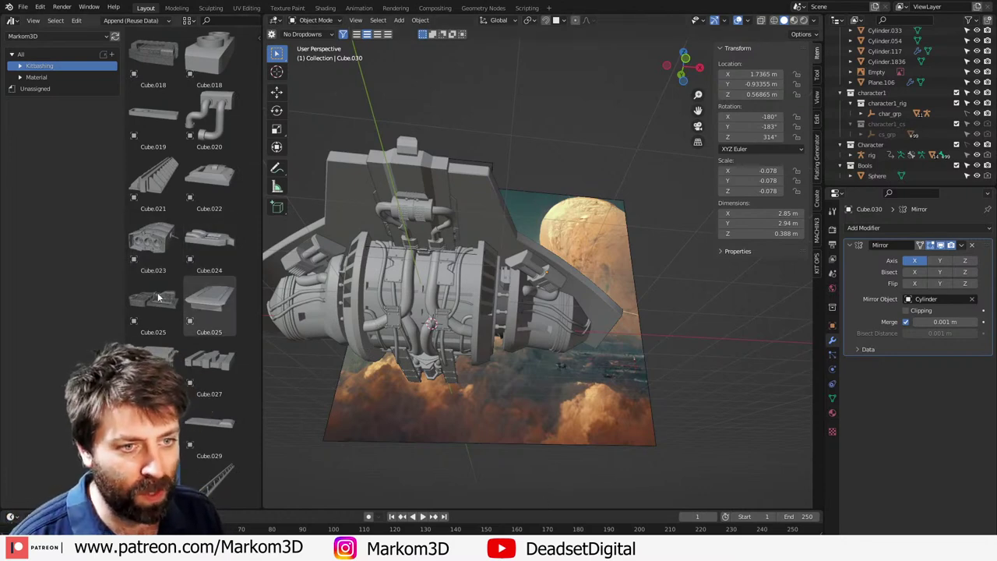
pyautogui.scroll(2, 167, 239)
pyautogui.scroll(5, 167, 238)
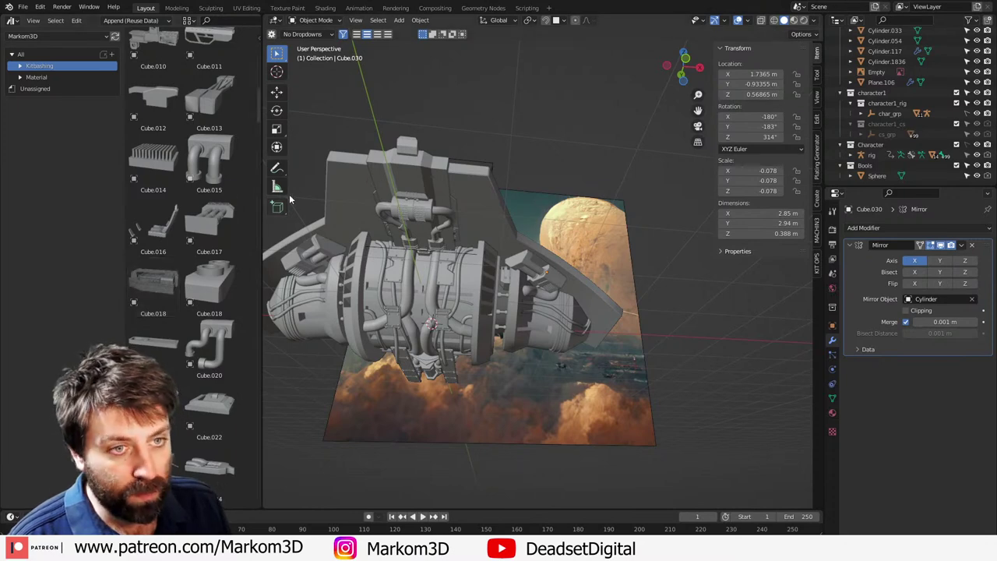
pyautogui.moveTo(287, 206); pyautogui.dragTo(171, 252, button='middle')
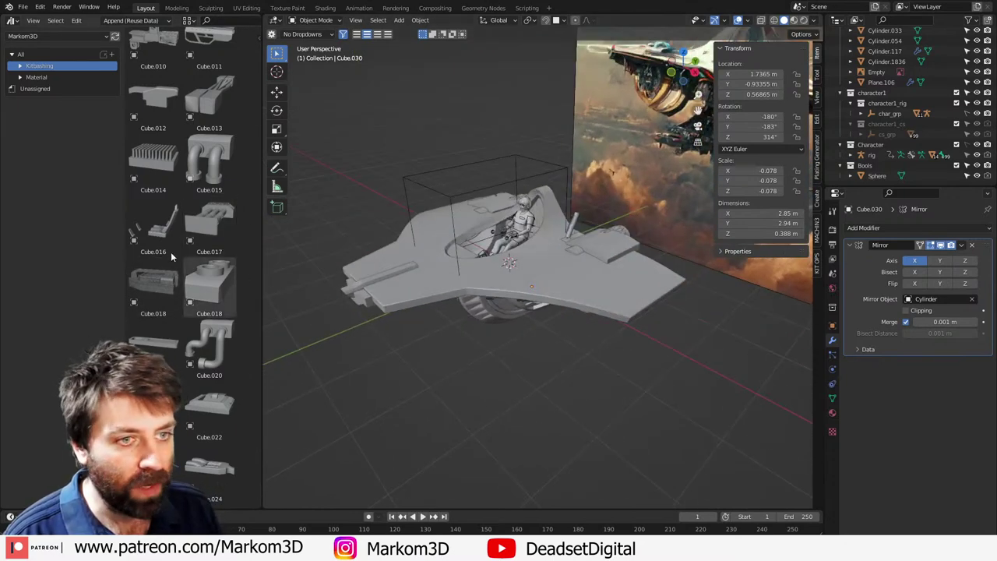
pyautogui.click(171, 242)
pyautogui.moveTo(585, 270)
pyautogui.mouseDown()
pyautogui.moveTo(580, 284)
pyautogui.moveTo(598, 277)
pyautogui.mouseUp()
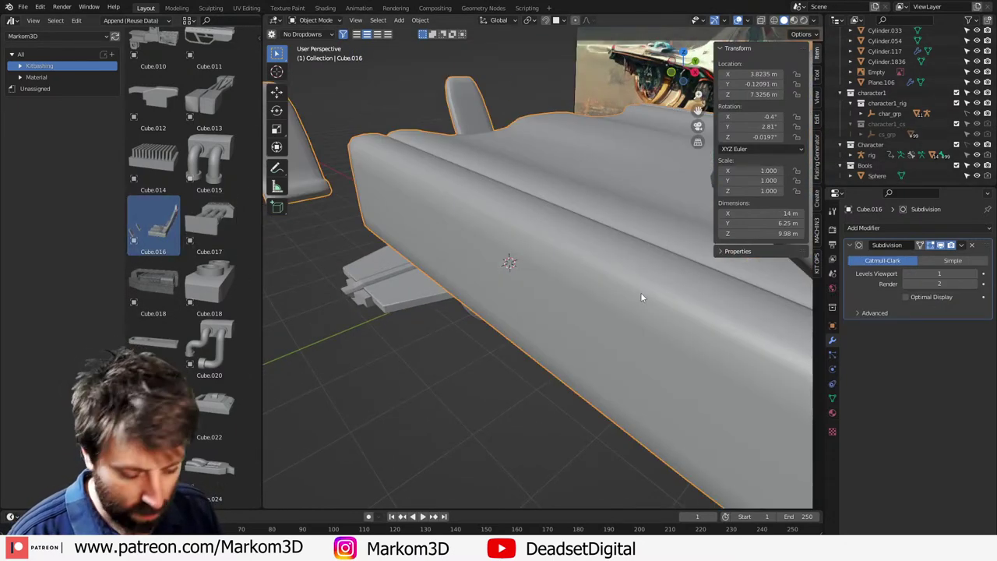
# Step: Clear the seat's rotation, rotate it 90° about the Z axis and reset its location to the world origin
pyautogui.hotkey('alt', 'r')
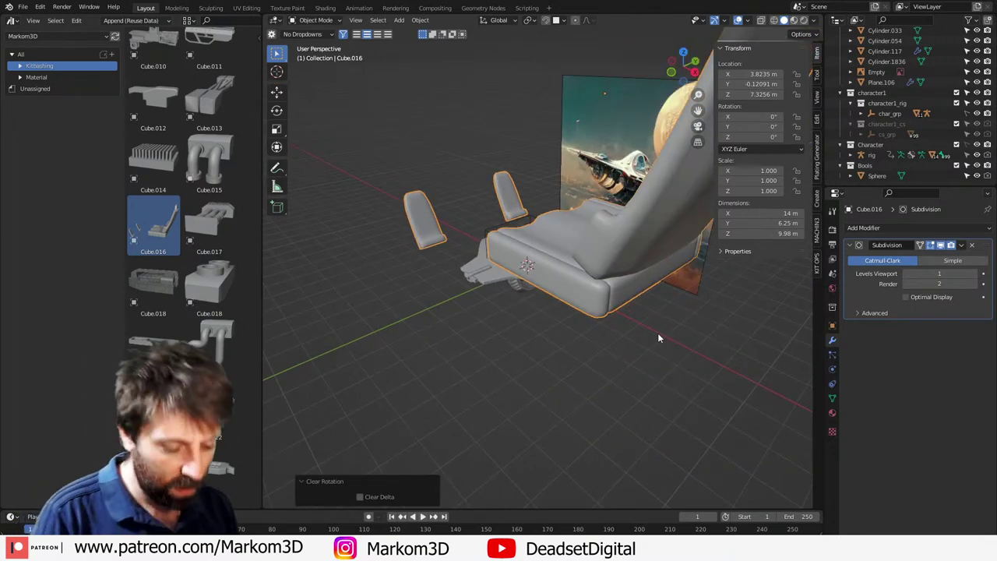
pyautogui.write('rz90')
pyautogui.press('Return')
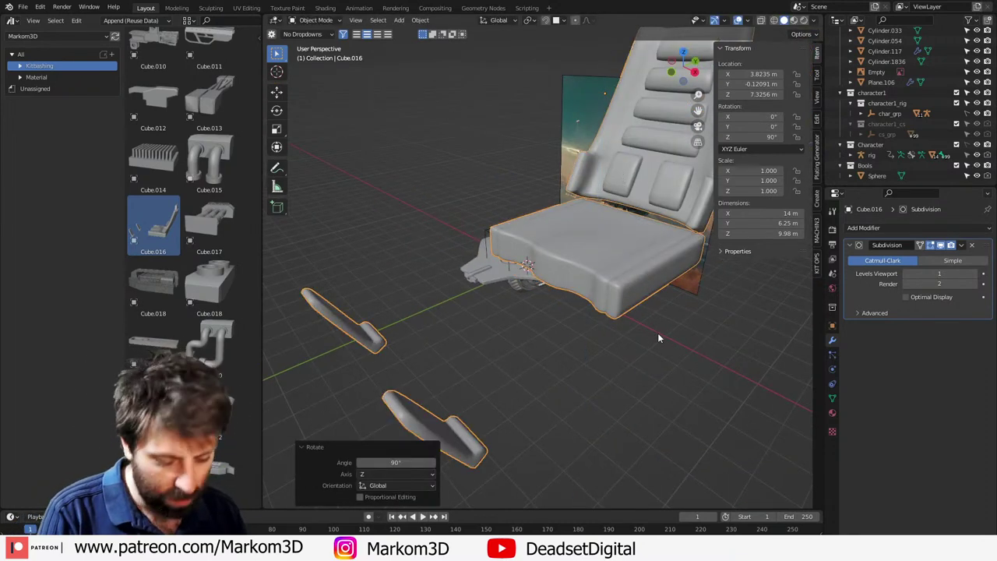
pyautogui.hotkey('alt', 'g')
pyautogui.press('KP_3')
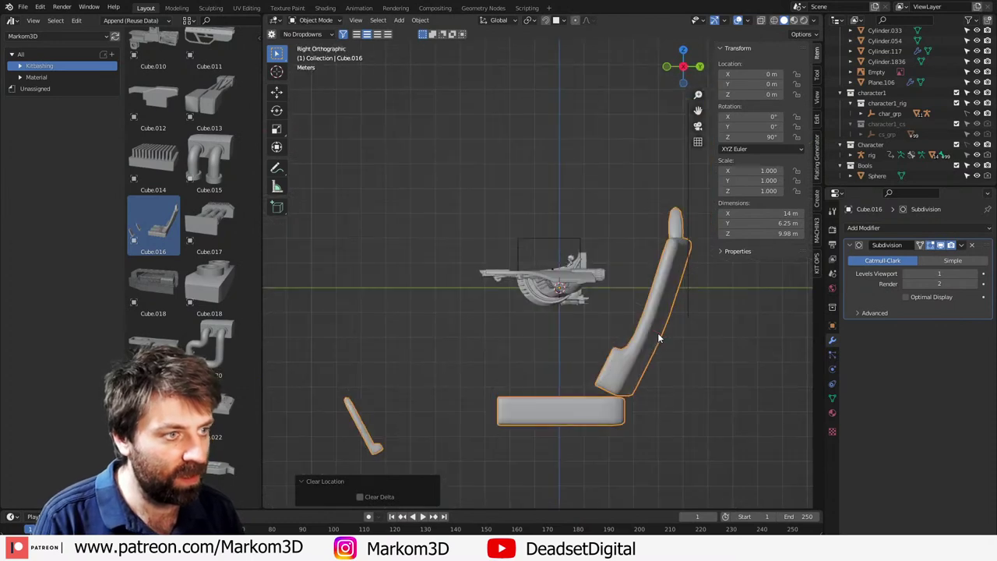
# Step: Scale the seat down to about 0.141 in right side view, with the viewport shown in wireframe
pyautogui.press('s')
pyautogui.click(586, 317)
pyautogui.scroll(3, 608, 339)
pyautogui.press('z')
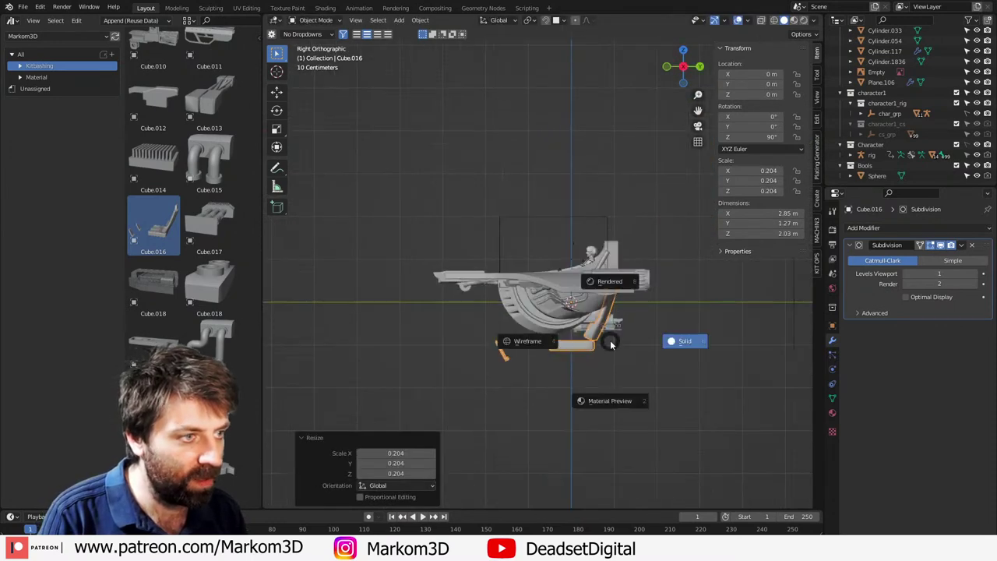
pyautogui.click(538, 341)
pyautogui.scroll(3, 639, 357)
pyautogui.scroll(1, 656, 361)
pyautogui.press('s')
pyautogui.click(690, 351)
# Step: Fit the seat behind the pilot at about Y 0.16 m, Z 0.84 m with scale 0.121, and restore solid shading
pyautogui.press('g')
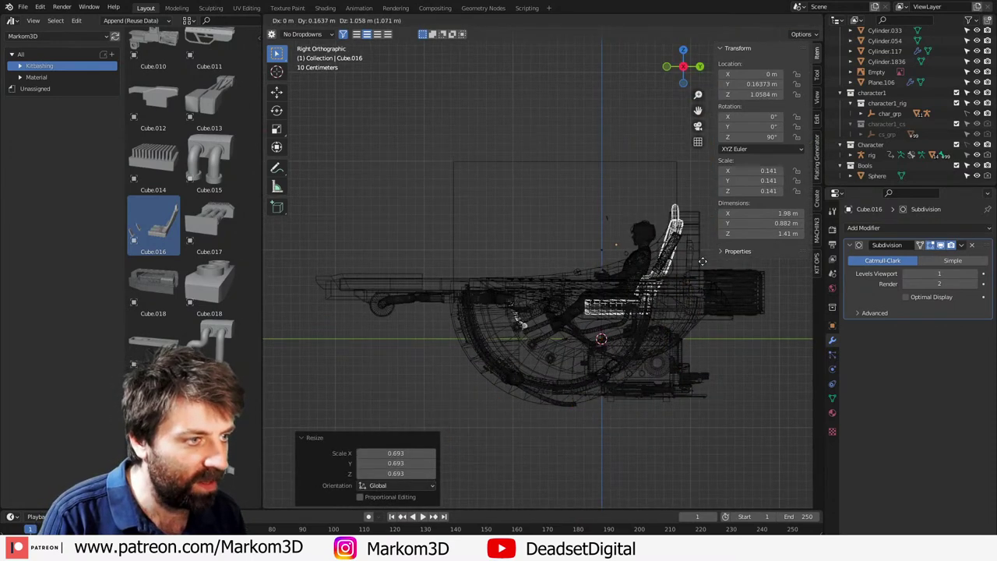
pyautogui.click(699, 272)
pyautogui.press('s')
pyautogui.click(743, 268)
pyautogui.press('g')
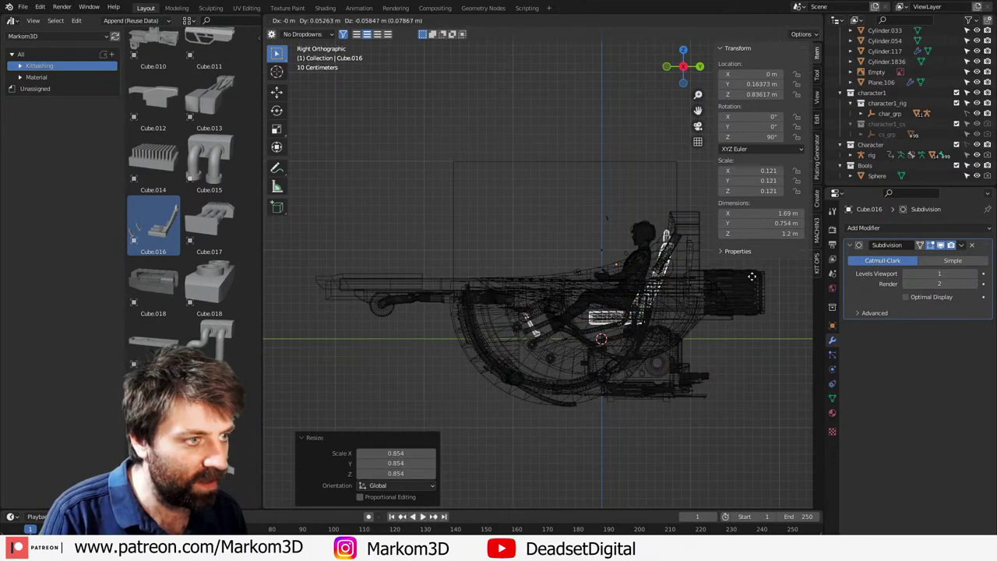
pyautogui.click(752, 277)
pyautogui.moveTo(627, 302); pyautogui.dragTo(730, 317, button='middle')
pyautogui.press('z')
pyautogui.click(771, 315)
# Step: Examine the seat in the cockpit and the pipes and rings around the central engine for bare areas
pyautogui.moveTo(445, 311); pyautogui.dragTo(579, 297, button='middle')
pyautogui.scroll(3, 579, 297)
pyautogui.moveTo(506, 301); pyautogui.dragTo(361, 328, button='middle')
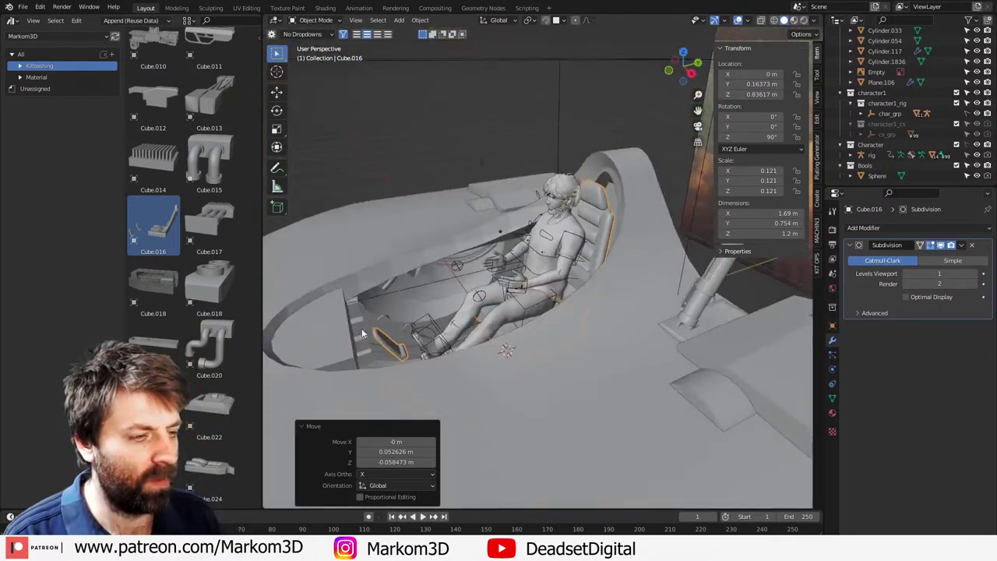
pyautogui.scroll(-3, 417, 304)
pyautogui.moveTo(417, 301); pyautogui.dragTo(407, 272, button='middle')
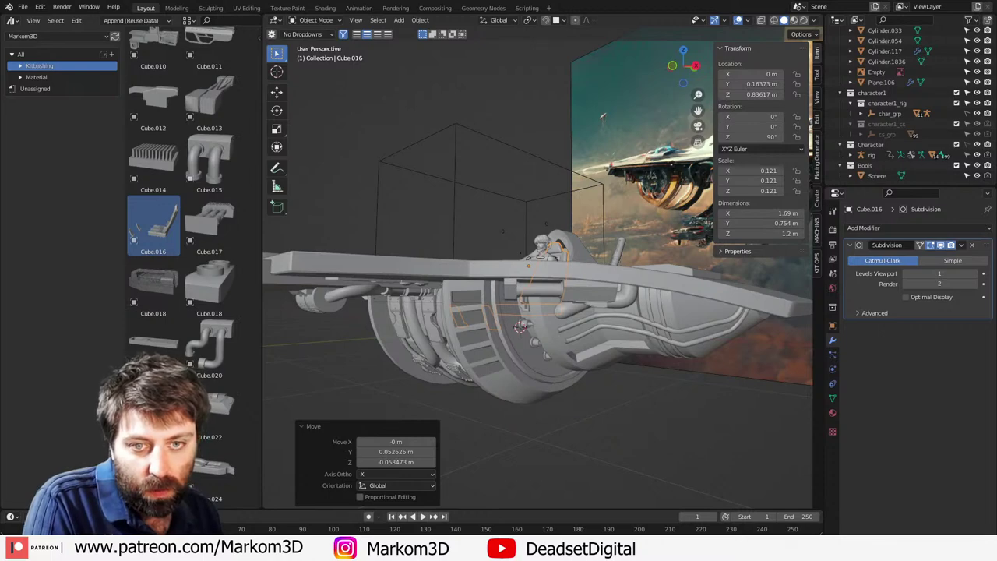
pyautogui.scroll(-3, 613, 327)
pyautogui.click(528, 371)
pyautogui.moveTo(528, 371); pyautogui.dragTo(549, 374, button='middle')
pyautogui.scroll(3, 576, 339)
pyautogui.scroll(3, 530, 394)
pyautogui.moveTo(510, 413); pyautogui.dragTo(523, 403, button='middle')
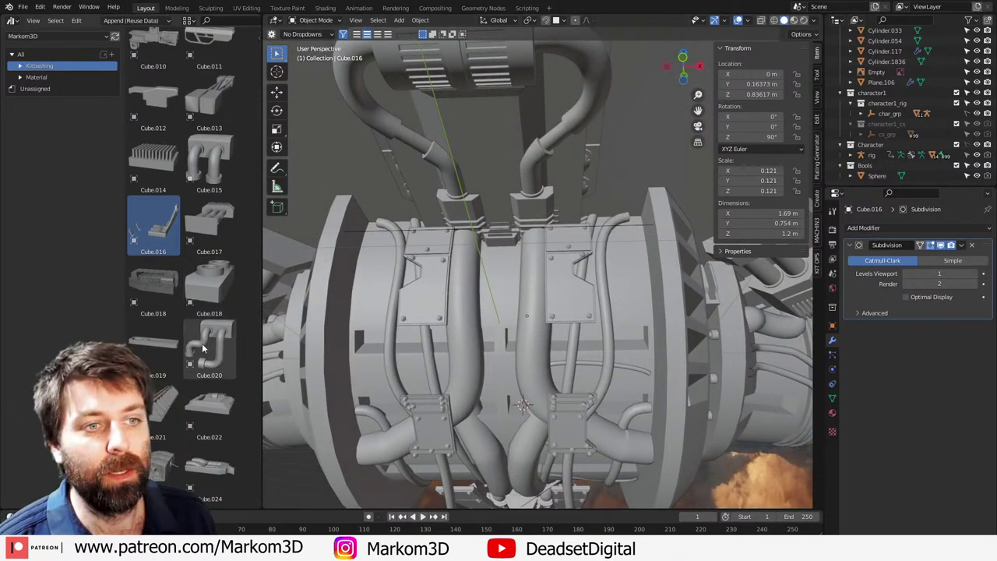
pyautogui.scroll(-2, 173, 195)
pyautogui.moveTo(552, 394); pyautogui.dragTo(528, 357, button='middle')
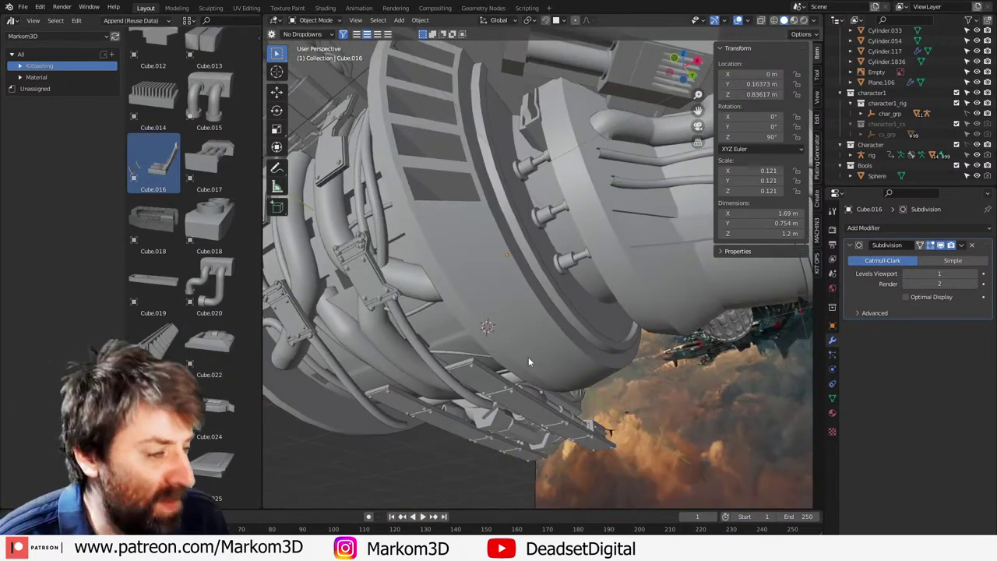
# Step: Duplicate a strip of adjoining outer faces on the lower part of the engine's ring and move the copy about 0.71 m down along Z
pyautogui.click(493, 261)
pyautogui.press('Tab')
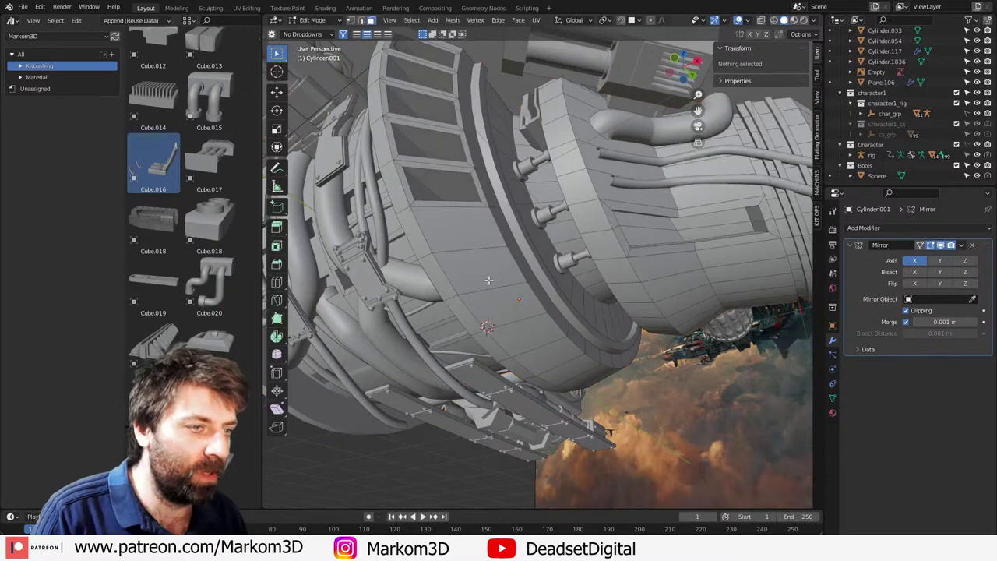
pyautogui.click(484, 271)
pyautogui.keyDown('shift'); pyautogui.click(508, 305); pyautogui.keyUp('shift')
pyautogui.keyDown('shift'); pyautogui.click(526, 334); pyautogui.keyUp('shift')
pyautogui.keyDown('shift'); pyautogui.click(556, 358); pyautogui.keyUp('shift')
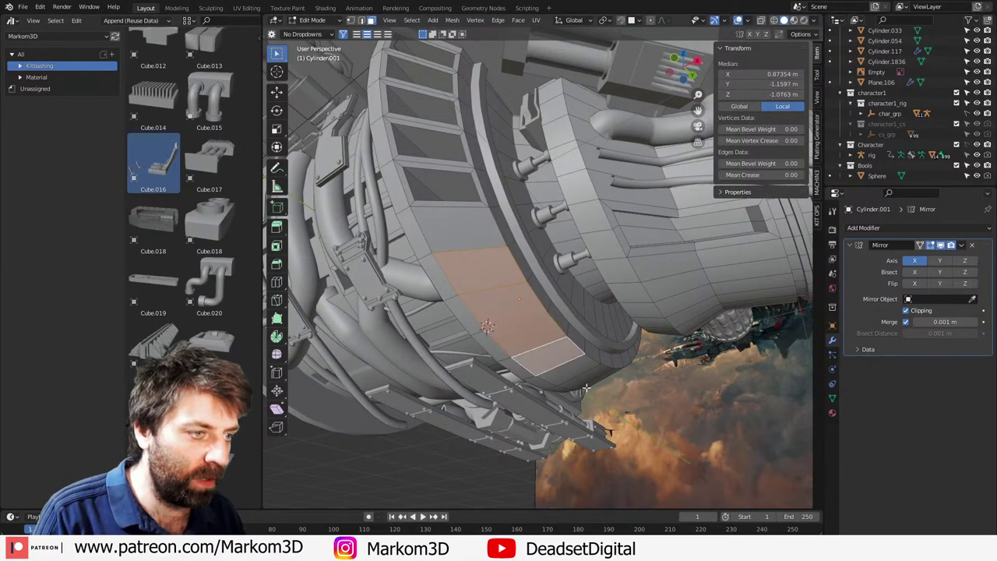
pyautogui.moveTo(556, 358); pyautogui.dragTo(498, 381, button='middle')
pyautogui.keyDown('shift'); pyautogui.click(413, 336); pyautogui.keyUp('shift')
pyautogui.keyDown('shift'); pyautogui.click(444, 331); pyautogui.keyUp('shift')
pyautogui.keyDown('shift'); pyautogui.click(476, 325); pyautogui.keyUp('shift')
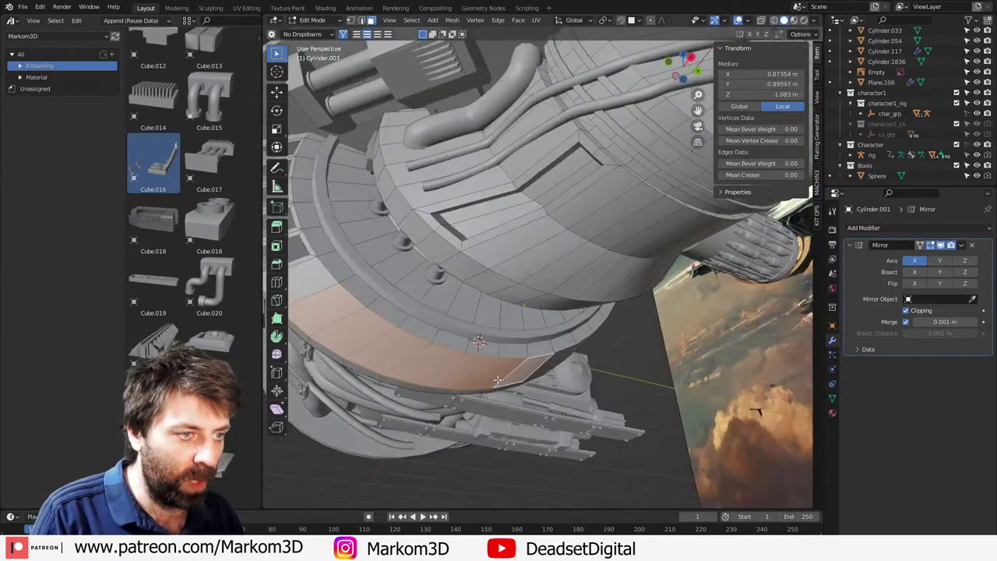
pyautogui.scroll(-5, 525, 425)
pyautogui.hotkey('shift', 'd')
pyautogui.press('z')
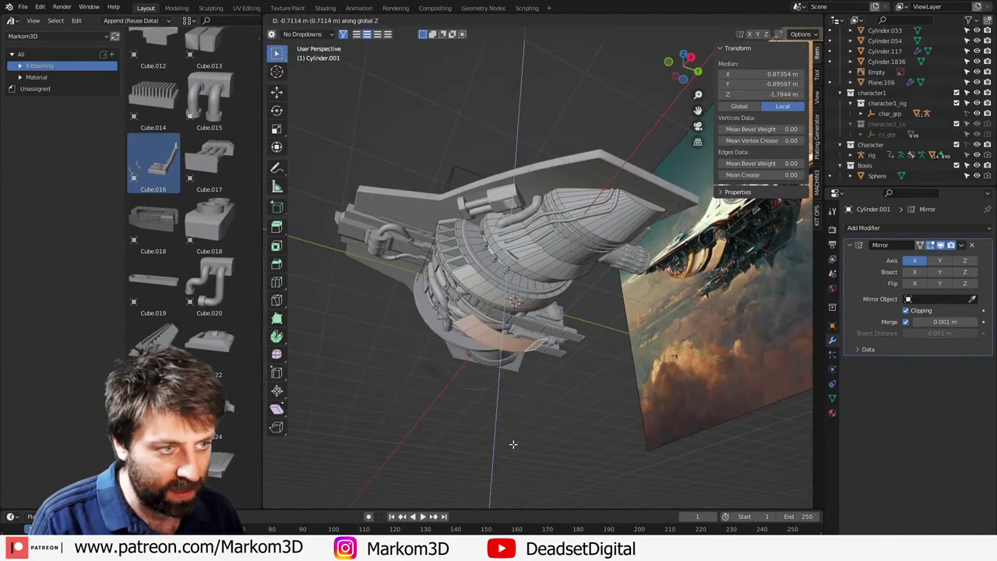
pyautogui.click(513, 412)
# Step: Separate the duplicated strip of faces into its own object
pyautogui.press('p')
pyautogui.click(513, 447)
pyautogui.scroll(3, 510, 427)
pyautogui.scroll(-1, 506, 425)
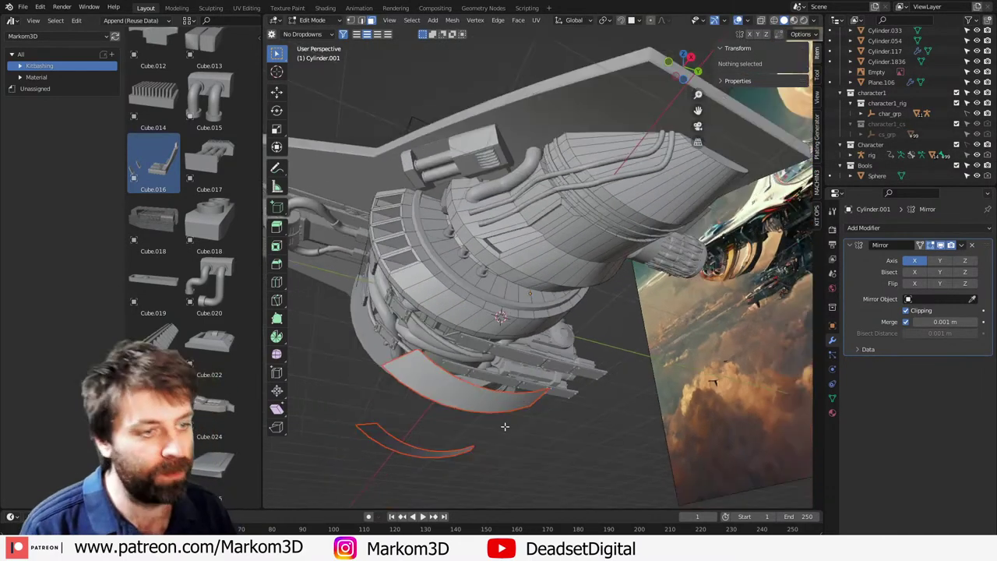
# Step: Add a lengthwise loop cut along the separated curved strip
pyautogui.press('Tab')
pyautogui.click(496, 408)
pyautogui.press('Tab')
pyautogui.moveTo(496, 408); pyautogui.dragTo(516, 391, button='middle')
pyautogui.hotkey('ctrl', 'r')
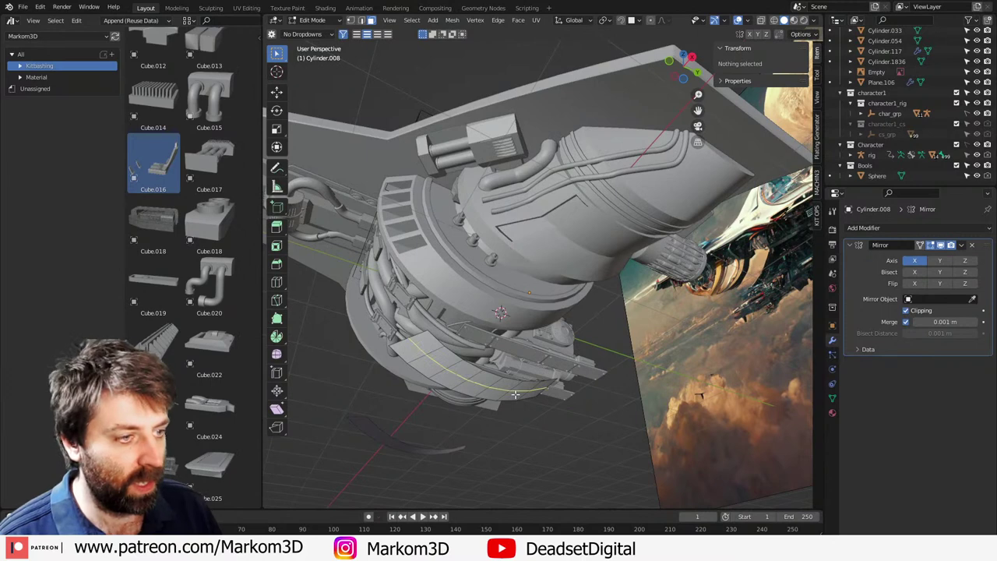
pyautogui.click(518, 389)
pyautogui.click(519, 392)
pyautogui.press('g')
pyautogui.press('g')
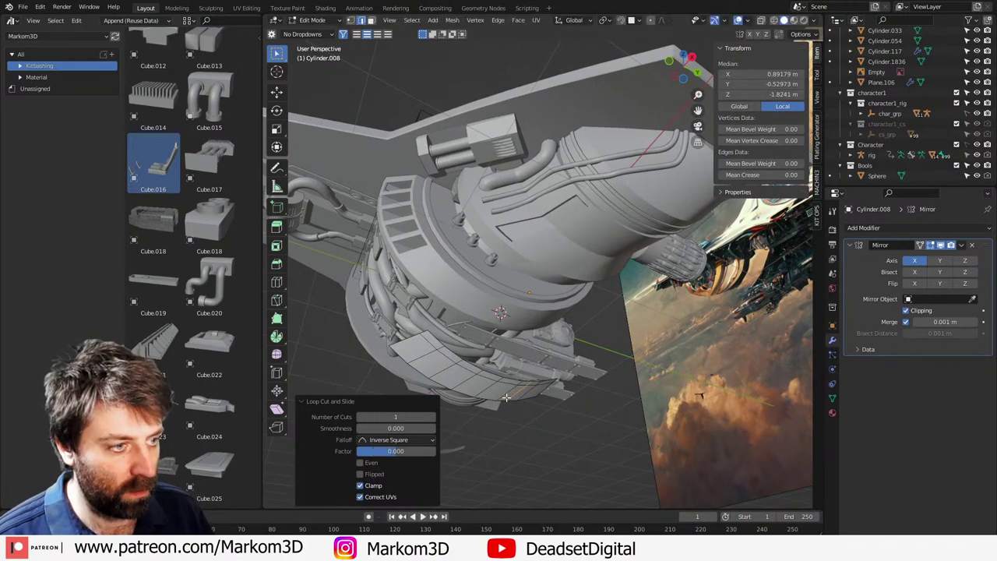
pyautogui.click(510, 397)
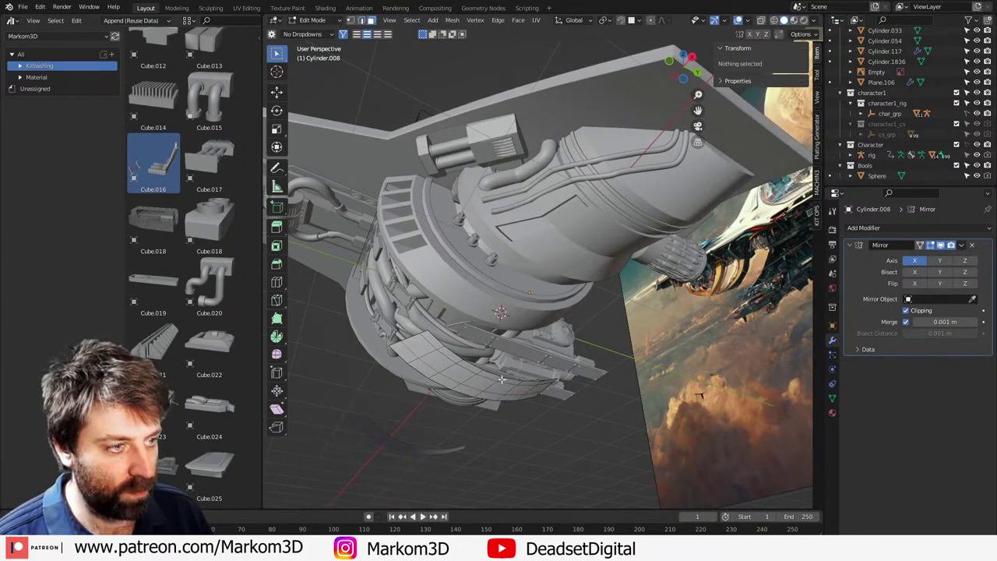
# Step: Delete the unwanted lengthwise faces of the curved strip to make it a narrower band
pyautogui.keyDown('alt'); pyautogui.click(470, 398); pyautogui.keyUp('alt')
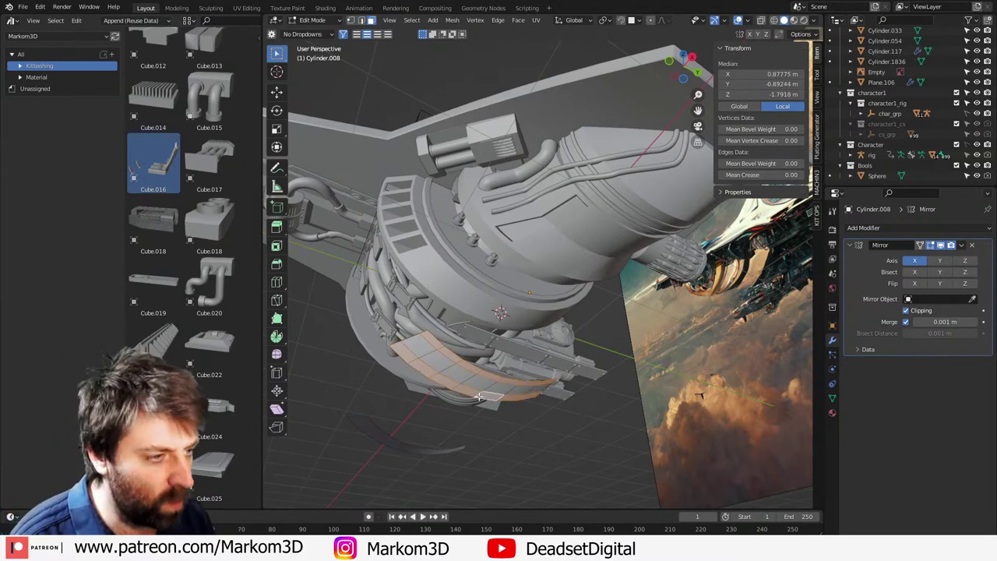
pyautogui.press('x')
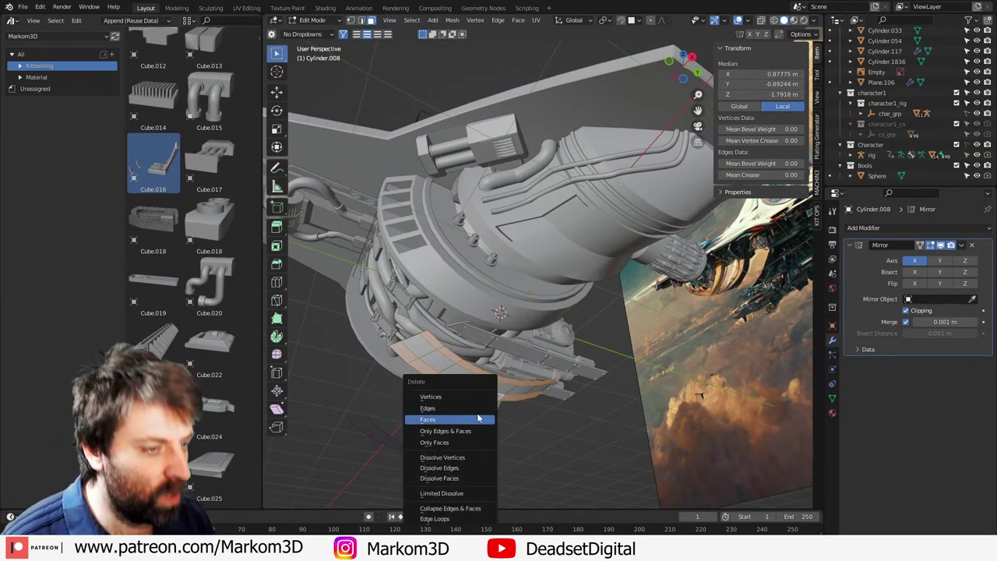
pyautogui.click(478, 418)
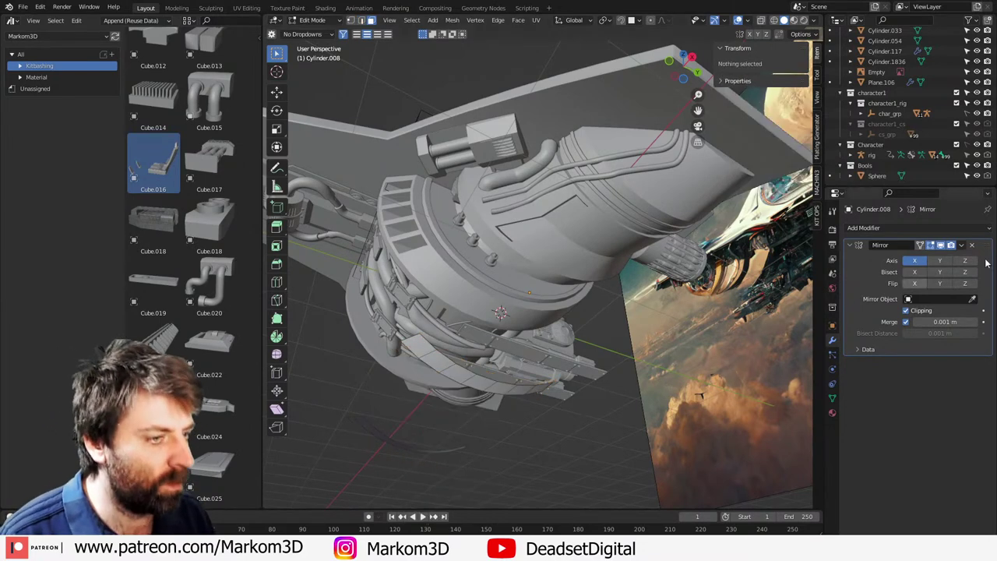
# Step: Add a Solidify modifier to the band and set its thickness to 0.04 m
pyautogui.click(919, 228)
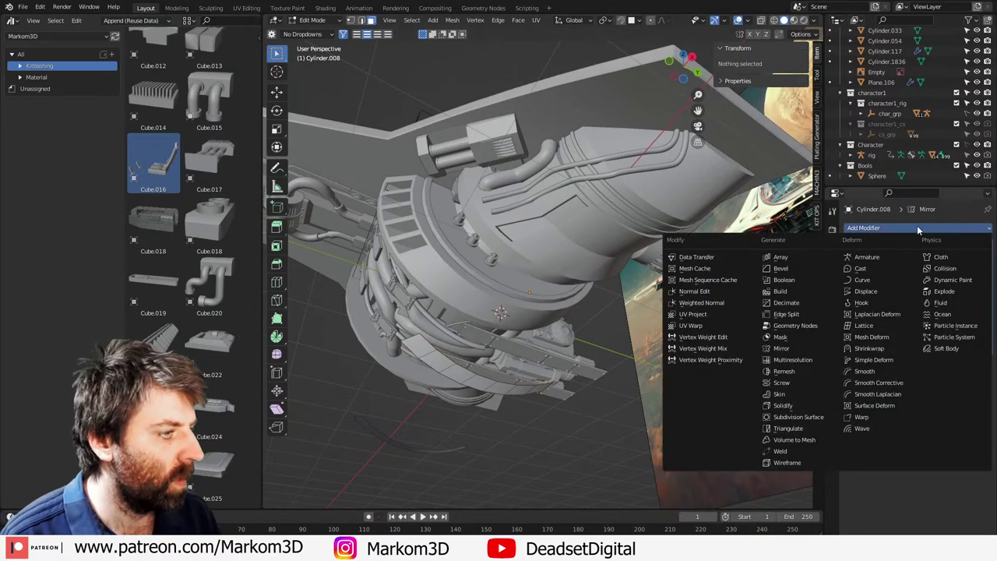
pyautogui.click(806, 408)
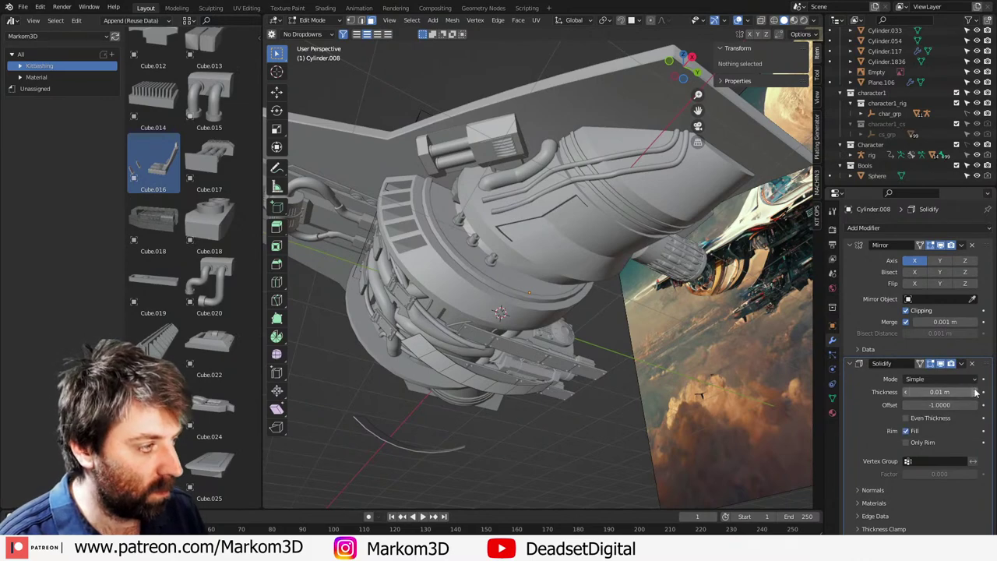
pyautogui.click(975, 393)
# Step: Move the whole band about 0.71 m up along Z, back onto the engine's ring
pyautogui.moveTo(485, 415); pyautogui.dragTo(501, 358, button='middle')
pyautogui.press('a')
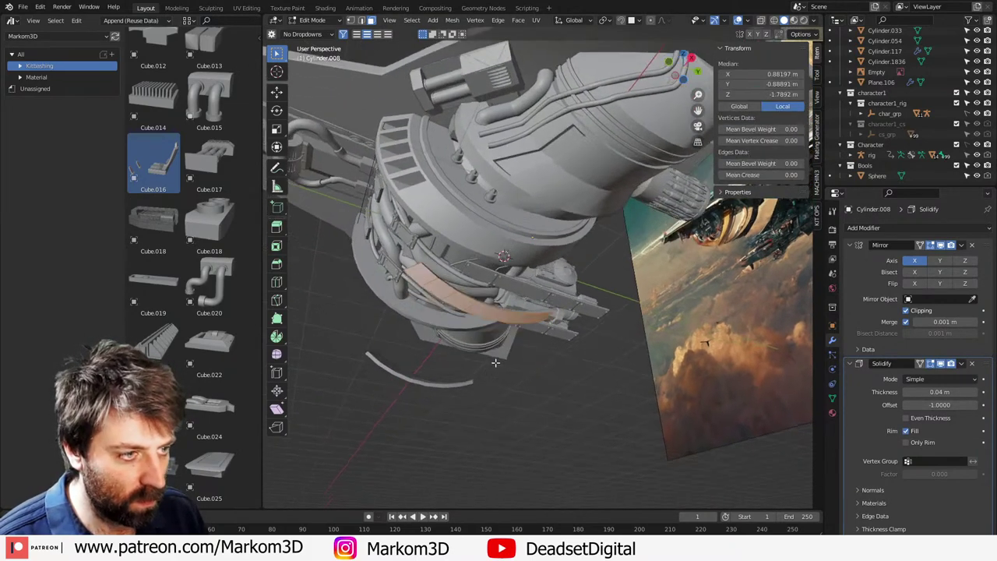
pyautogui.scroll(3, 500, 357)
pyautogui.press('g')
pyautogui.press('z')
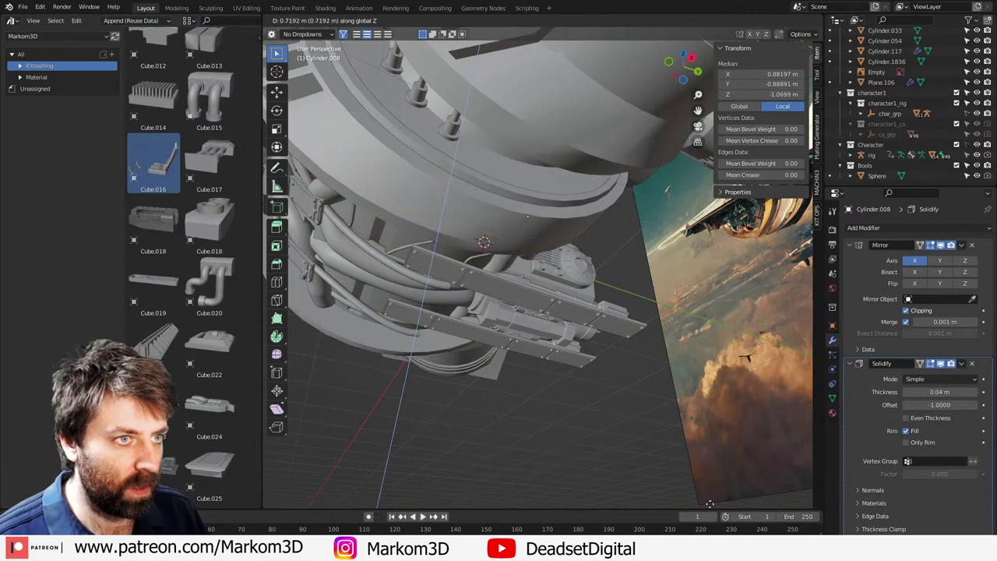
pyautogui.click(706, 42)
pyautogui.scroll(-4, 612, 350)
pyautogui.press('Tab')
pyautogui.moveTo(595, 418); pyautogui.dragTo(646, 468, button='middle')
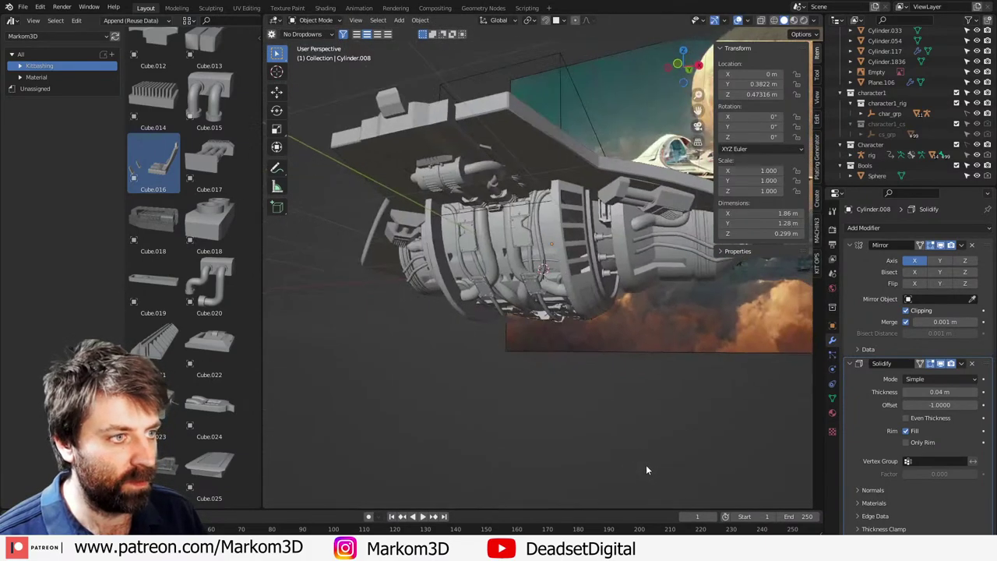
# Step: Nudge the selected faces of the solid band slightly in Edit Mode to adjust the band's seat on the engine's ring
pyautogui.scroll(5, 646, 469)
pyautogui.press('Tab')
pyautogui.press('g')
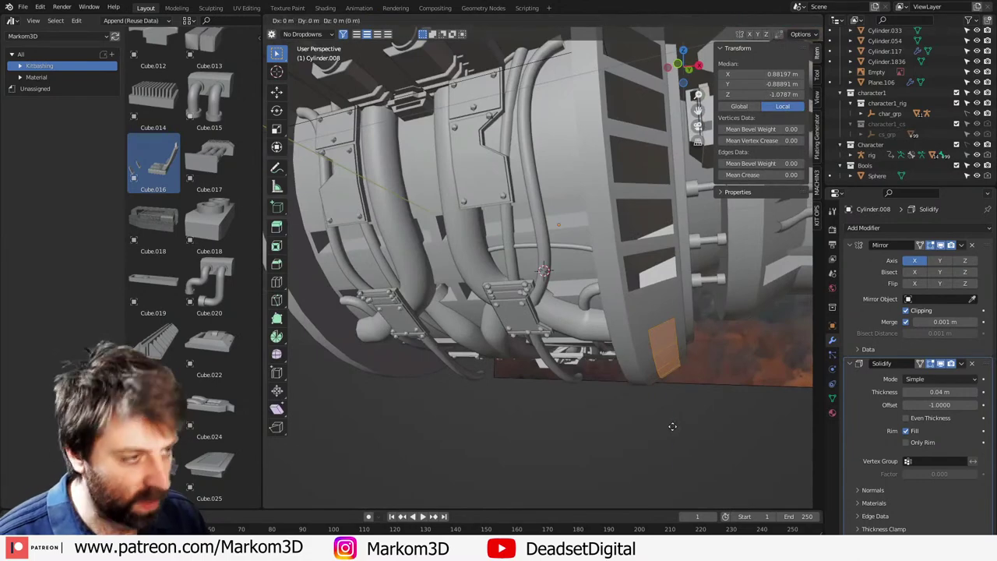
pyautogui.click(672, 453)
pyautogui.press('Tab')
pyautogui.scroll(-3, 671, 460)
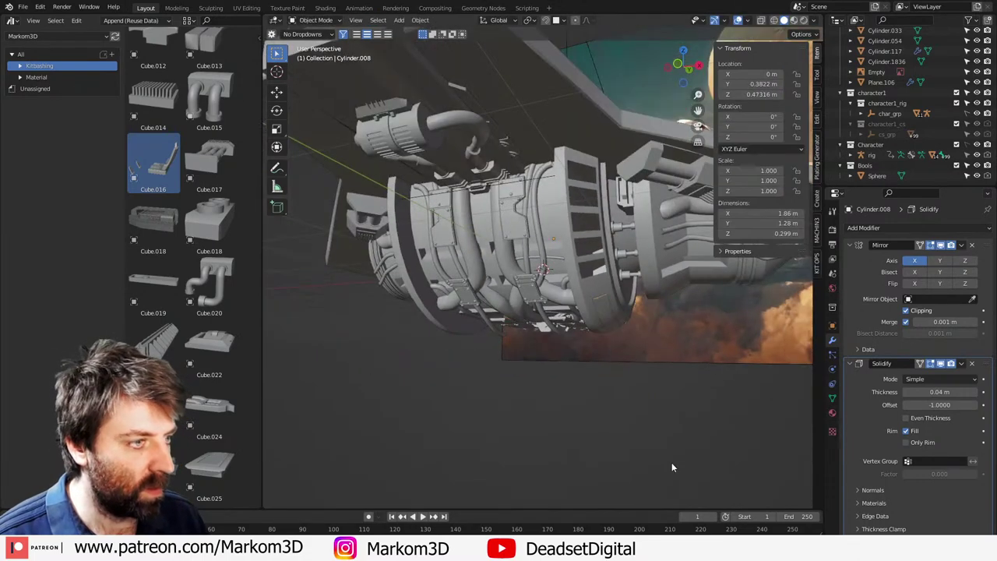
# Step: Add the Cube.018 kitbash block beside the engine, clear its rotation and scale it down to 0.062
pyautogui.moveTo(672, 462); pyautogui.dragTo(605, 455, button='middle')
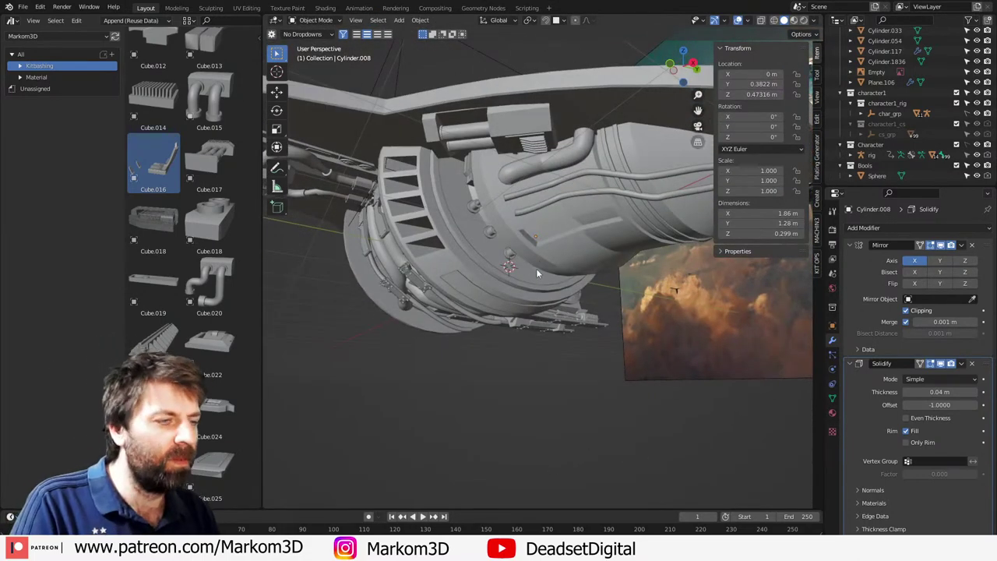
pyautogui.moveTo(536, 268); pyautogui.dragTo(539, 185, button='middle')
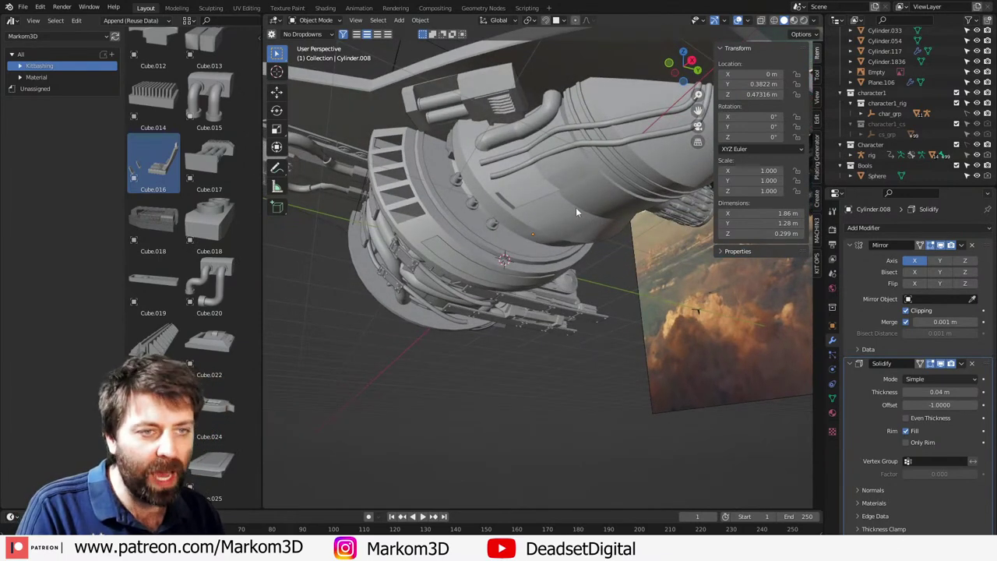
pyautogui.moveTo(363, 326); pyautogui.dragTo(240, 251, button='middle')
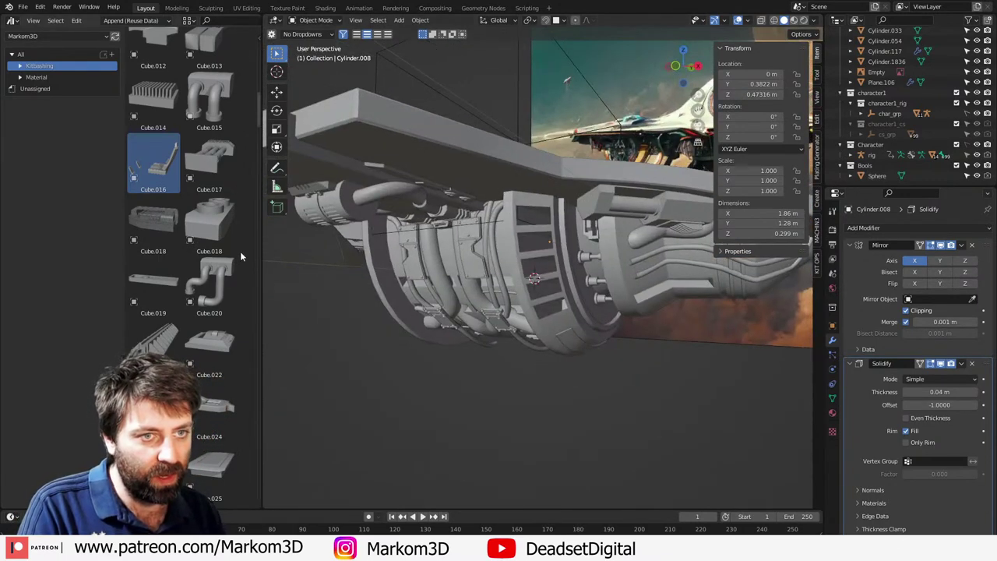
pyautogui.moveTo(228, 238); pyautogui.dragTo(412, 248)
pyautogui.moveTo(659, 306); pyautogui.dragTo(661, 312)
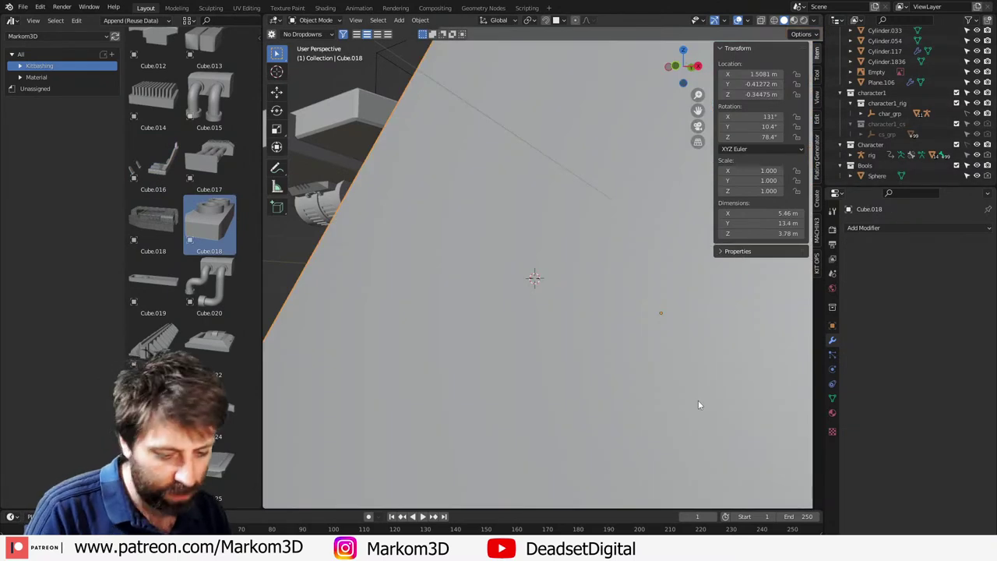
pyautogui.hotkey('alt', 'r')
pyautogui.press('s')
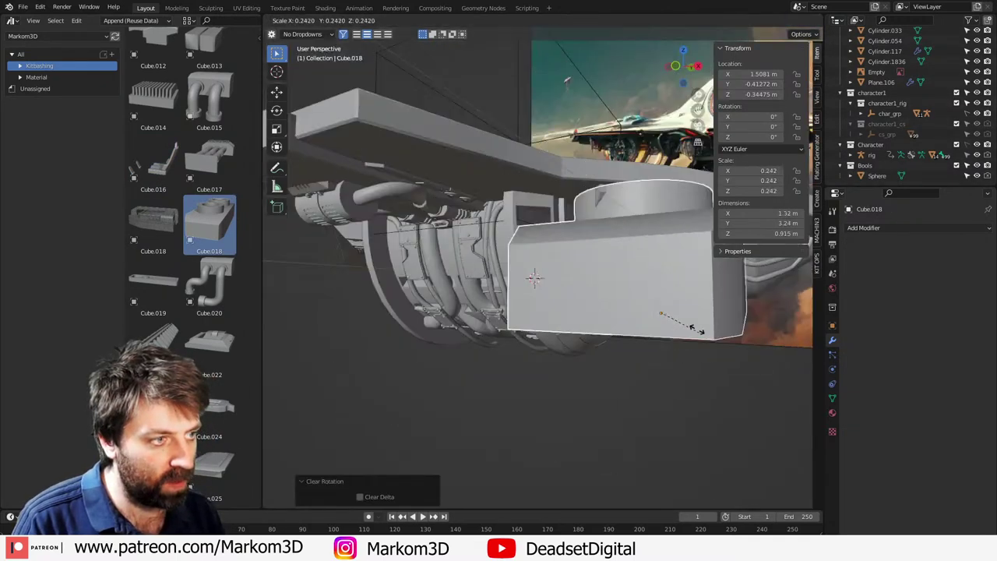
pyautogui.click(670, 317)
# Step: Rotate the Cube.018 block 90° about the X axis and 90° about the Y axis
pyautogui.write('90')
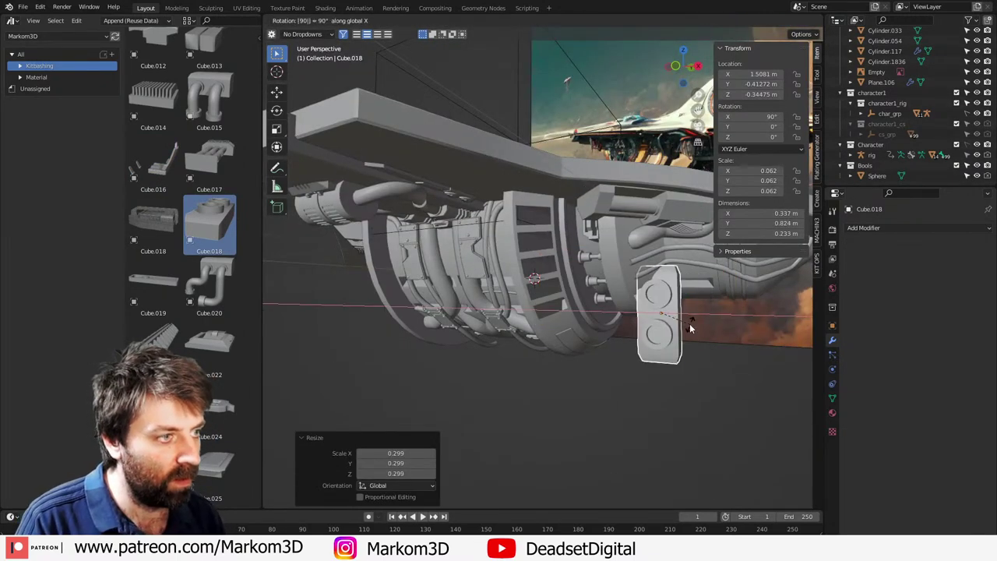
pyautogui.press('Return')
pyautogui.write('ry')
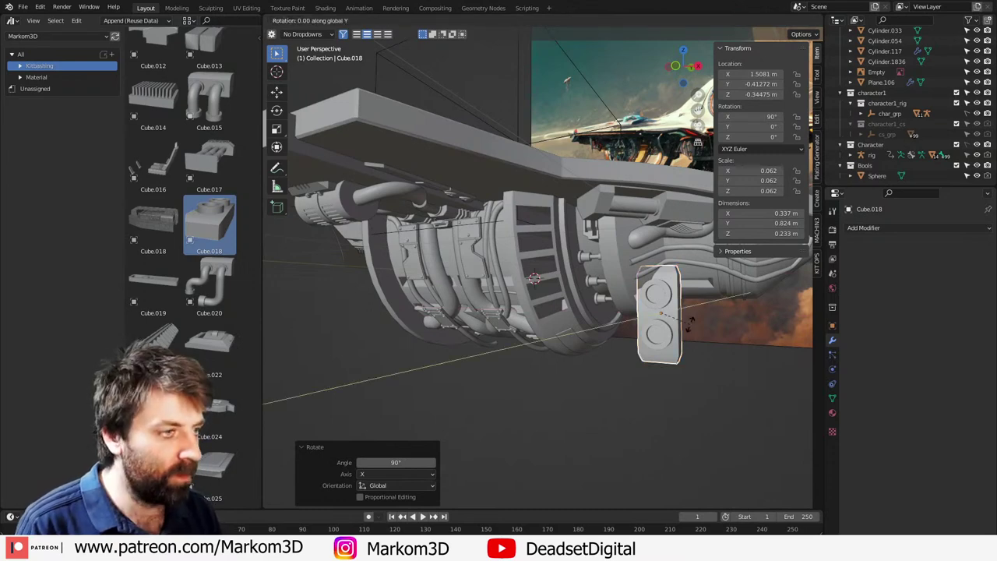
pyautogui.write('90')
pyautogui.press('Return')
# Step: Fit the block near the engine's underside in side view, moving it about 0.33 m in Y and 0.14 m in Z, rotating it and scaling it to 0.032
pyautogui.press('KP_3')
pyautogui.scroll(6, 440, 442)
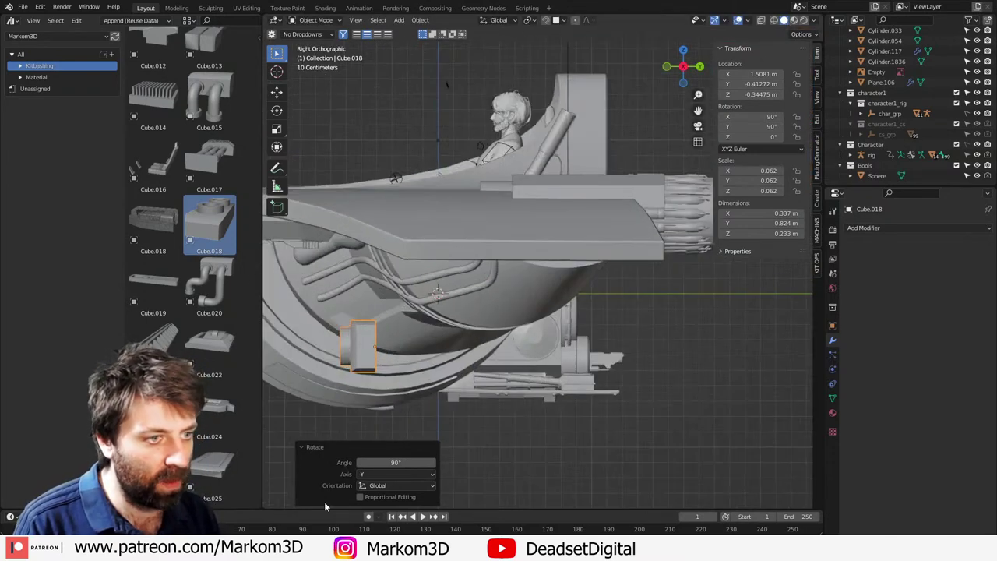
pyautogui.keyDown('shift'); pyautogui.moveTo(431, 413); pyautogui.dragTo(482, 379, button='middle'); pyautogui.keyUp('shift')
pyautogui.press('g')
pyautogui.click(559, 345)
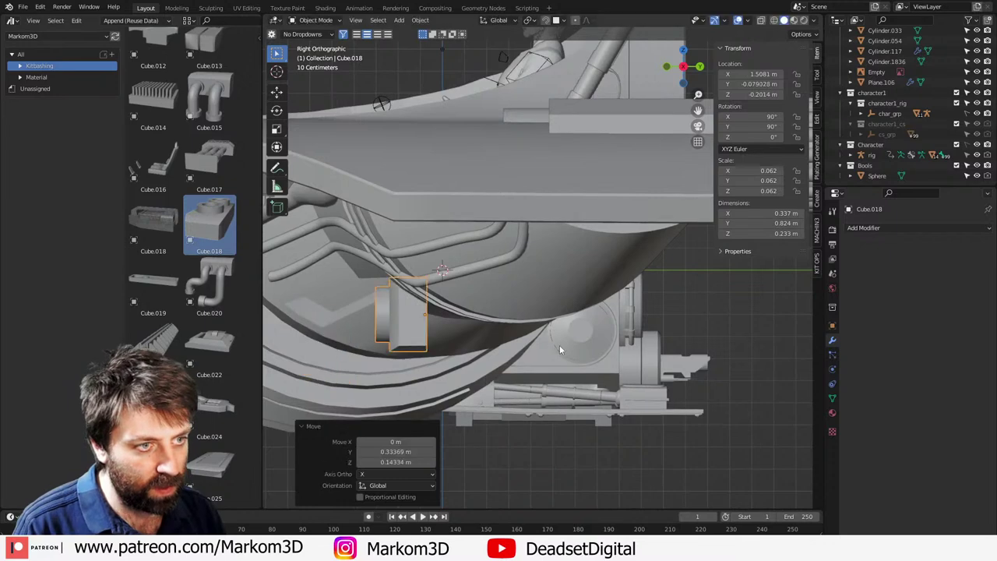
pyautogui.press('r')
pyautogui.click(538, 213)
pyautogui.press('s')
pyautogui.click(507, 302)
# Step: Place the small block against the curved engine pod in side view and tilt it to a Y rotation of about 31°
pyautogui.press('g')
pyautogui.click(530, 273)
pyautogui.press('r')
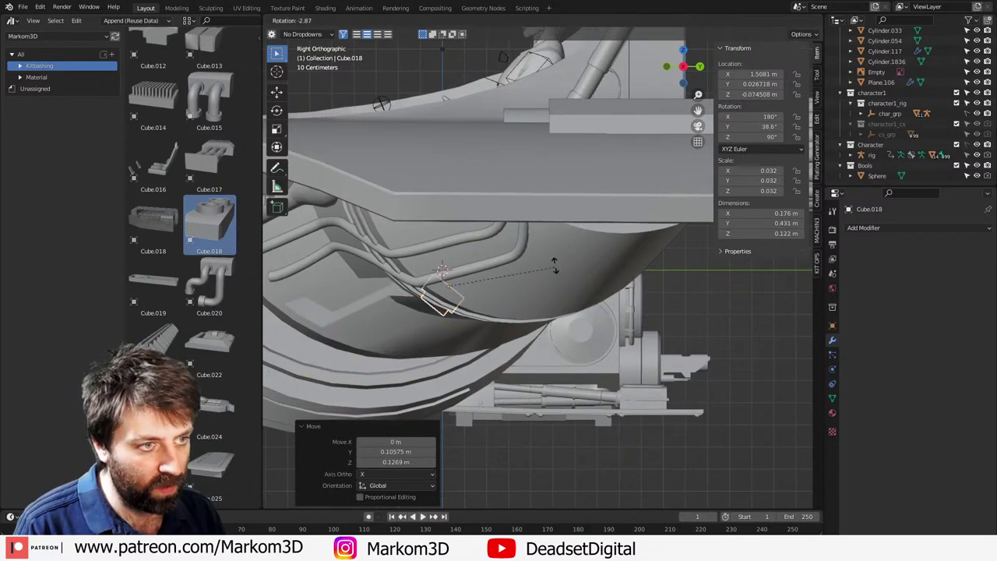
pyautogui.click(549, 257)
pyautogui.press('g')
pyautogui.click(545, 271)
# Step: Move the block about 0.22 m along X so it protrudes from the outer surface of the engine pod
pyautogui.moveTo(527, 322); pyautogui.dragTo(405, 341, button='middle')
pyautogui.scroll(-5, 594, 351)
pyautogui.press('KP_1')
pyautogui.scroll(1, 596, 351)
pyautogui.scroll(1, 571, 385)
pyautogui.moveTo(570, 380); pyautogui.dragTo(602, 311, button='middle')
pyautogui.press('KP_3')
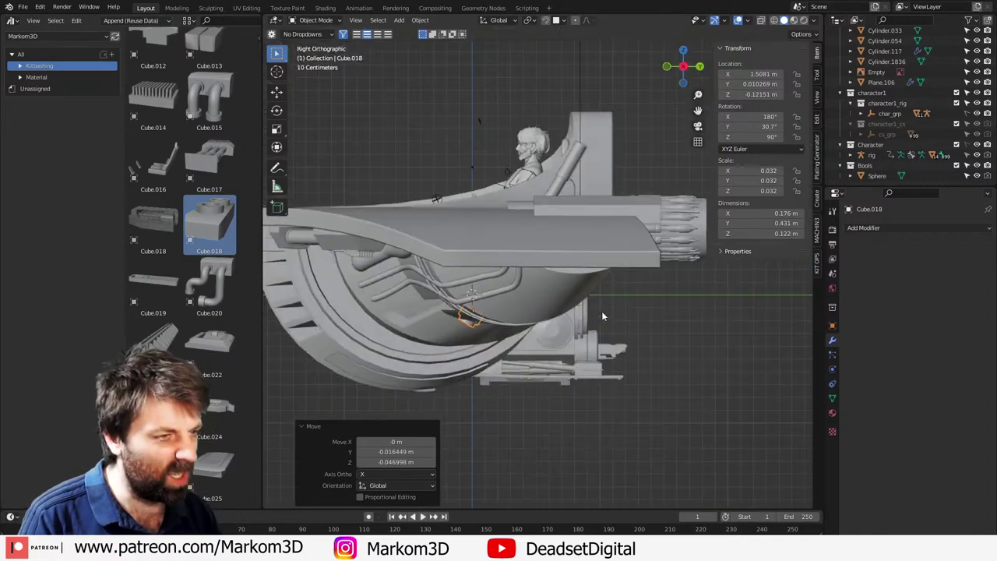
pyautogui.press('KP_7')
pyautogui.press('z')
pyautogui.click(548, 313)
pyautogui.moveTo(689, 401)
pyautogui.mouseDown(button='middle')
pyautogui.moveTo(634, 258)
pyautogui.moveTo(594, 242)
pyautogui.mouseUp(button='middle')
pyautogui.press('z')
pyautogui.click(558, 302)
pyautogui.moveTo(558, 302); pyautogui.dragTo(592, 309, button='middle')
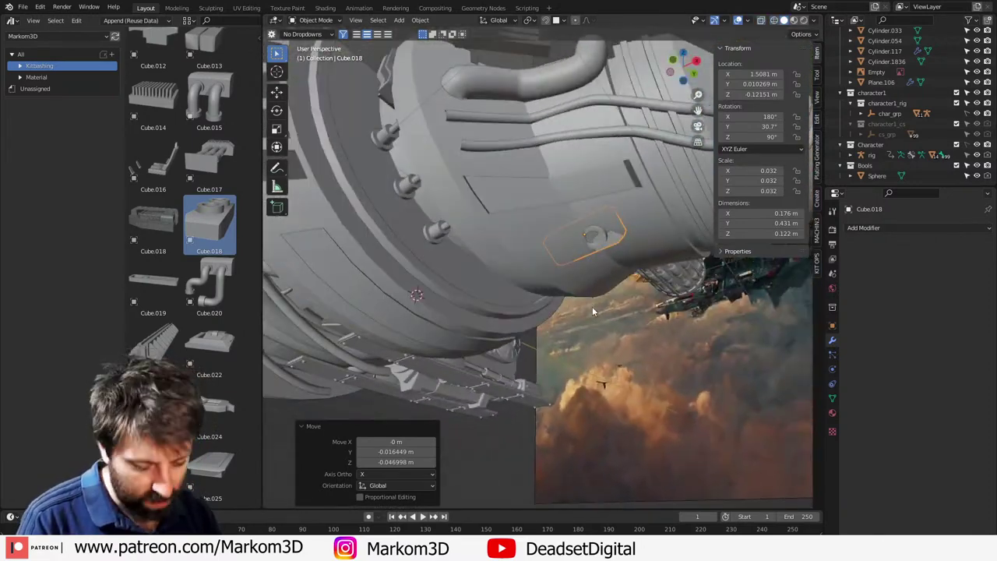
pyautogui.press('g')
pyautogui.press('x')
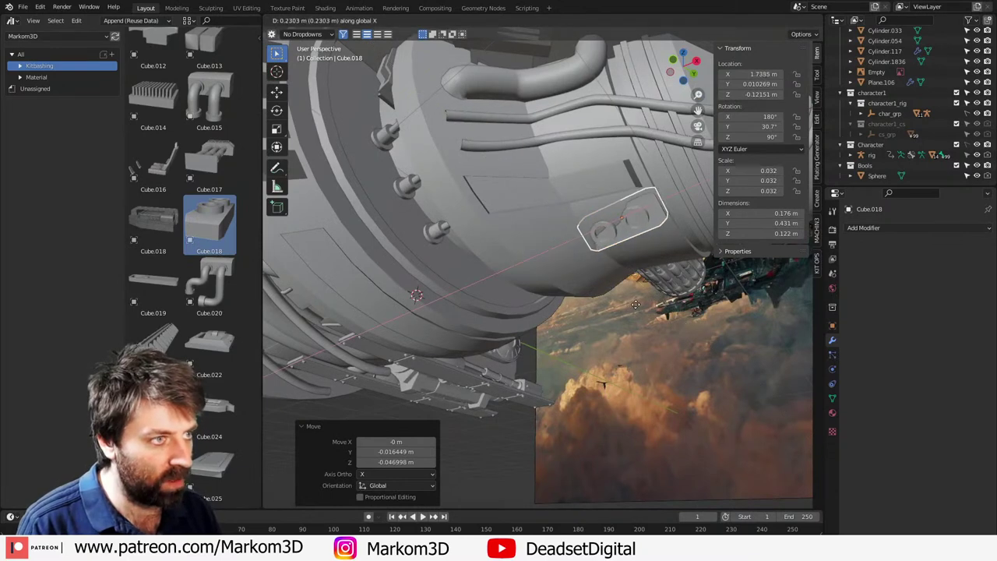
pyautogui.click(636, 303)
# Step: Rotate the block about 9.3° around global X and about -7.8° around its local X to follow the pod's surface
pyautogui.moveTo(635, 304); pyautogui.dragTo(690, 348, button='middle')
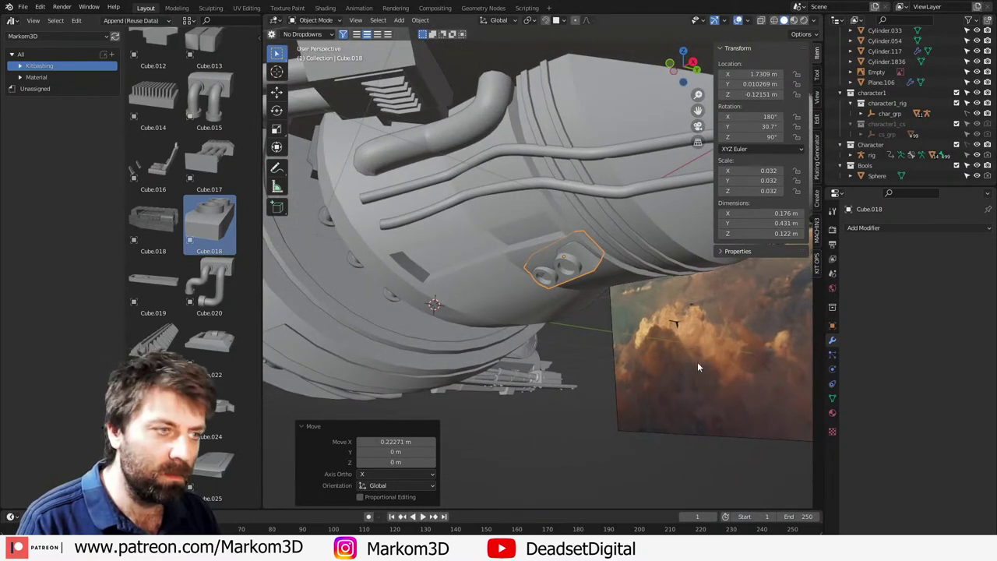
pyautogui.press('r')
pyautogui.press('x')
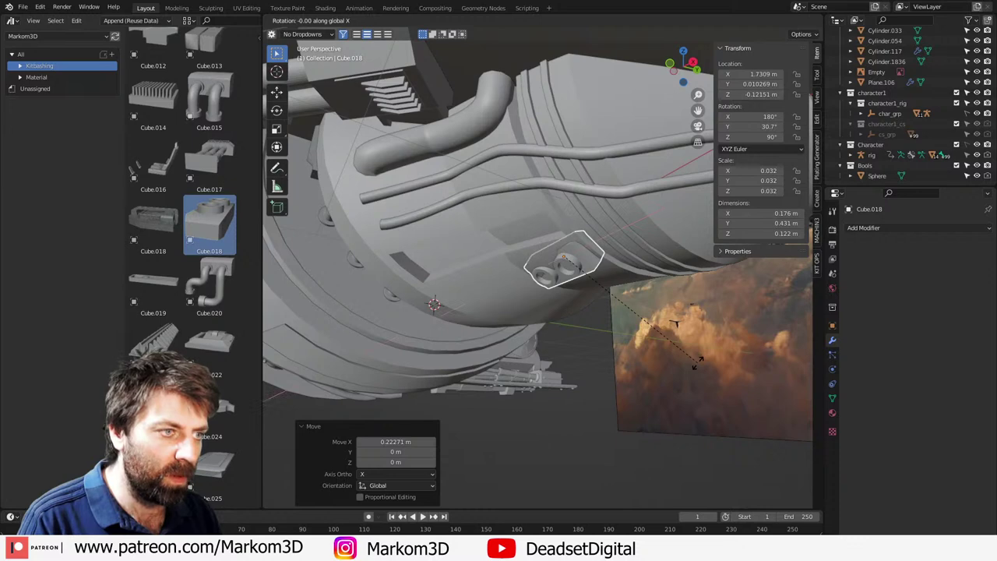
pyautogui.click(720, 342)
pyautogui.press('r')
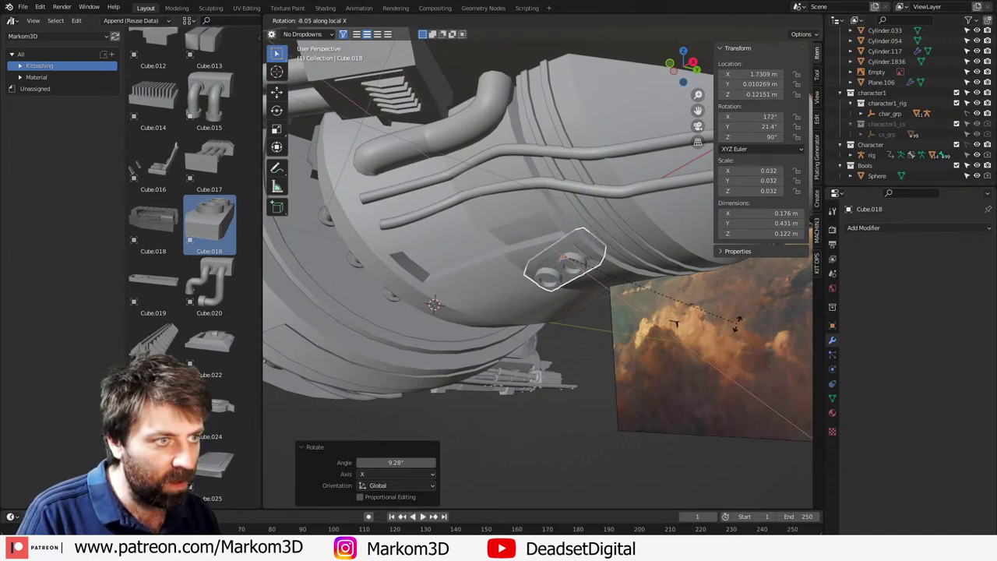
pyautogui.click(742, 335)
# Step: Move the block about 0.028 m along its local Z axis to seat it on the engine pod
pyautogui.press('g')
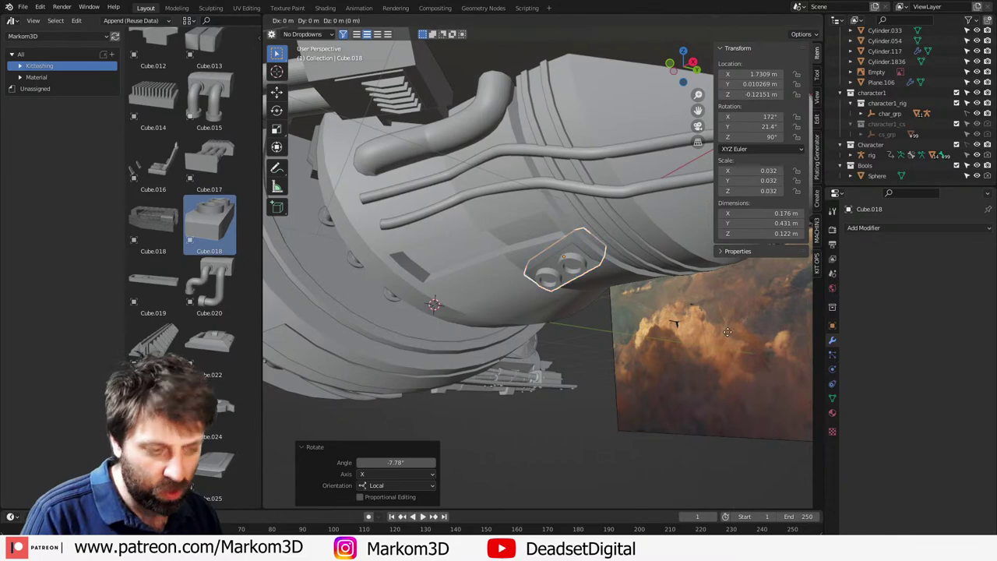
pyautogui.press('y')
pyautogui.press('y')
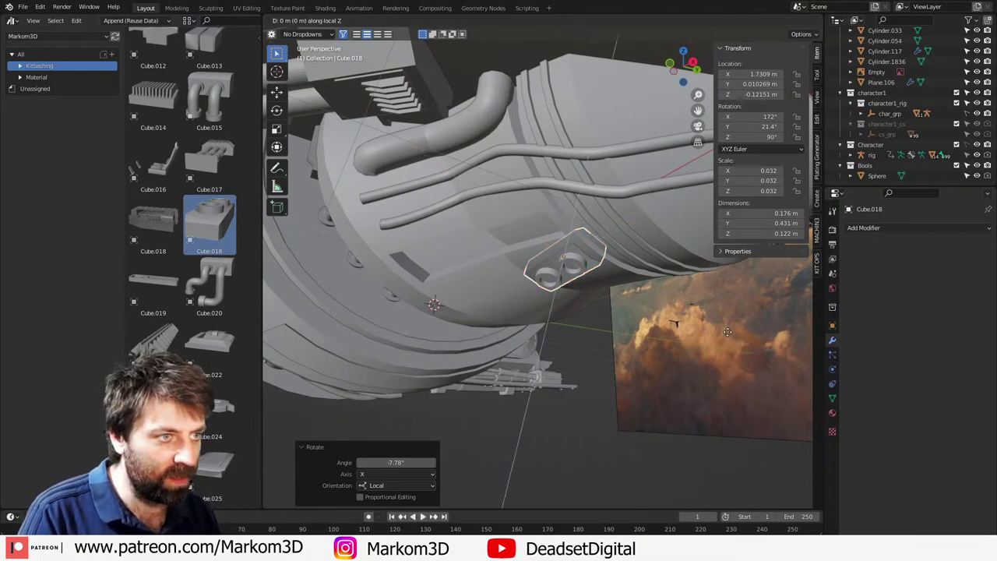
pyautogui.click(723, 343)
# Step: Join the block to the mirrored vent part Cube.030 beneath the wing and enable Auto Smooth at 30°
pyautogui.moveTo(723, 344)
pyautogui.mouseDown(button='middle')
pyautogui.moveTo(759, 319)
pyautogui.moveTo(683, 373)
pyautogui.moveTo(713, 329)
pyautogui.moveTo(694, 329)
pyautogui.moveTo(723, 357)
pyautogui.mouseUp(button='middle')
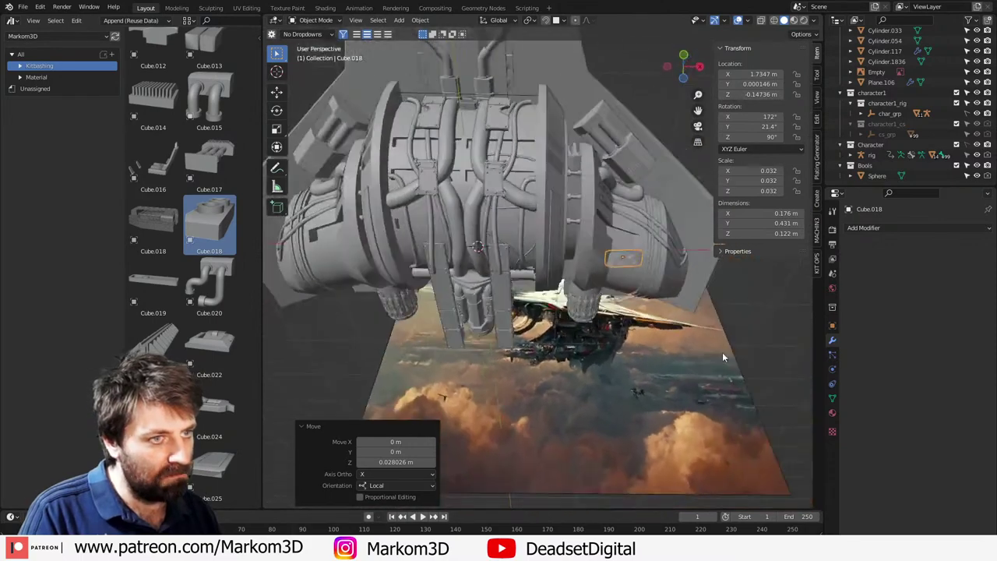
pyautogui.moveTo(683, 308); pyautogui.dragTo(625, 230, button='middle')
pyautogui.click(598, 205)
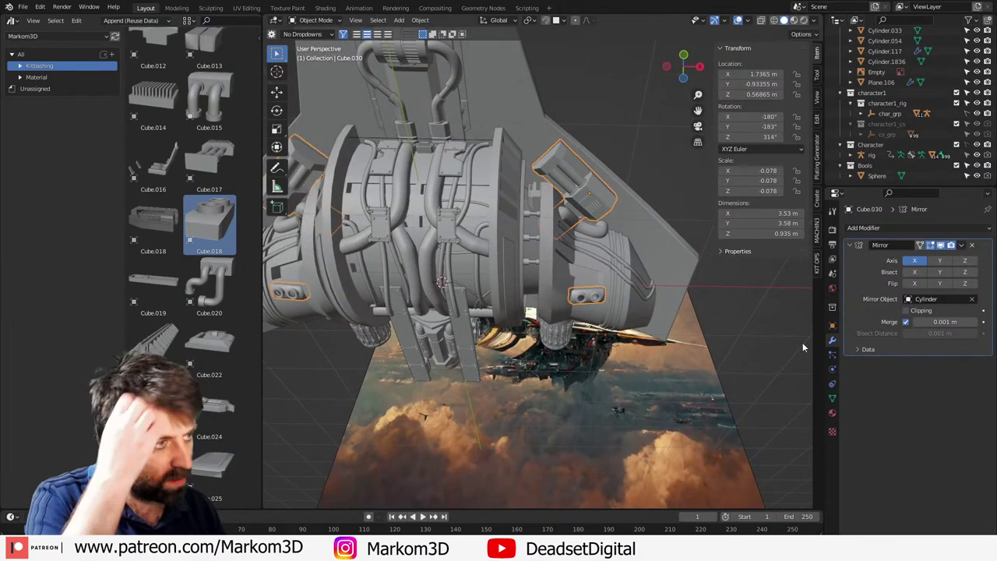
pyautogui.click(833, 398)
pyautogui.click(905, 445)
pyautogui.scroll(-3, 771, 405)
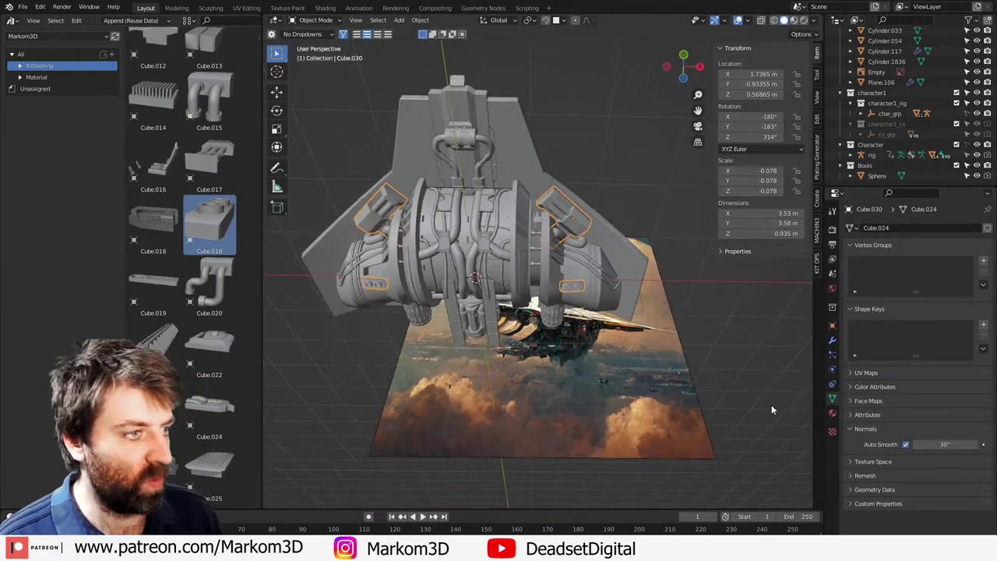
pyautogui.click(771, 405)
# Step: Add the finned Cube.014 kitbash part to the rear of the engine pod and scale it down to 0.035
pyautogui.moveTo(771, 404); pyautogui.dragTo(518, 349, button='middle')
pyautogui.scroll(4, 600, 436)
pyautogui.moveTo(440, 349); pyautogui.dragTo(382, 218, button='middle')
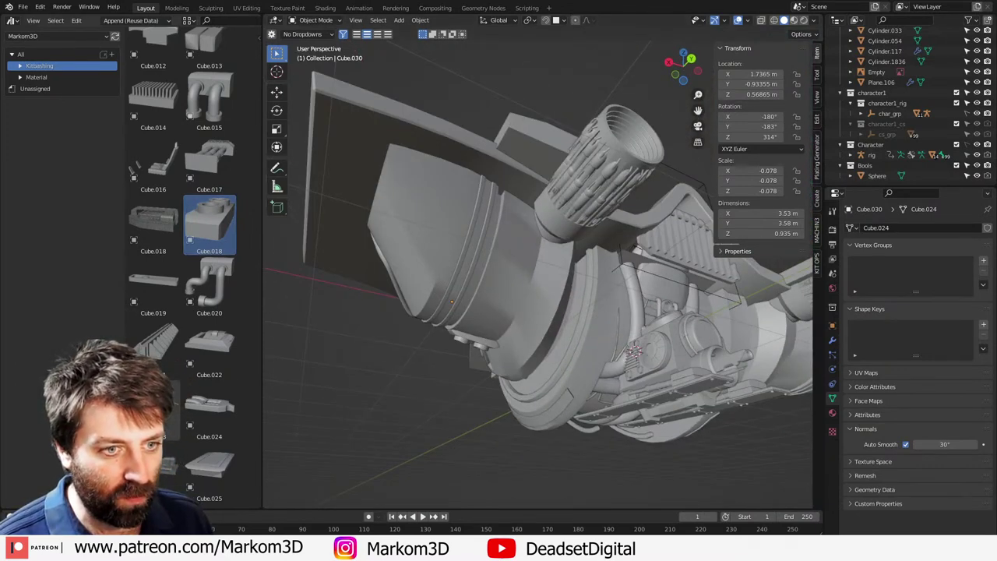
pyautogui.moveTo(163, 104); pyautogui.dragTo(508, 248)
pyautogui.press('s')
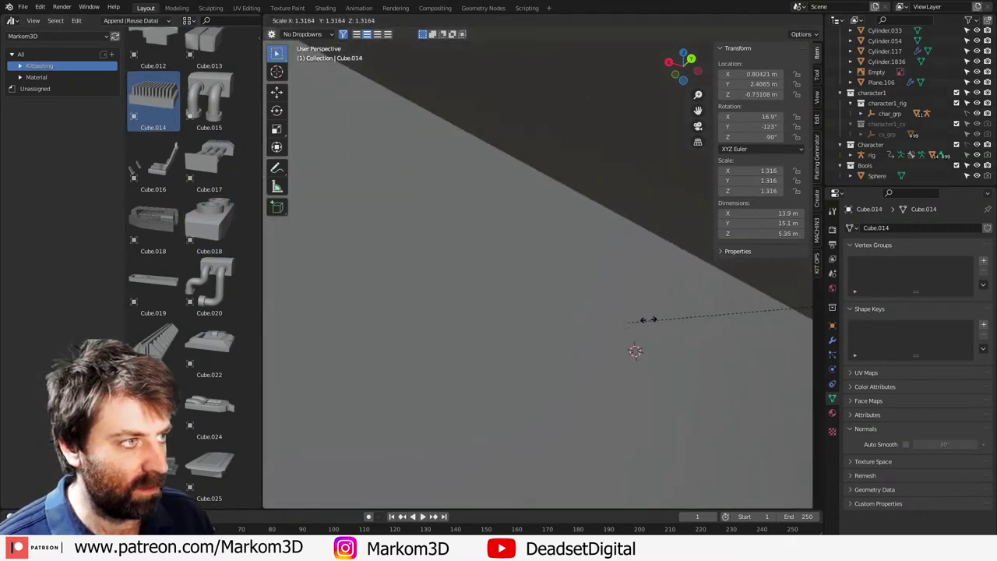
pyautogui.press('Escape')
pyautogui.press('g')
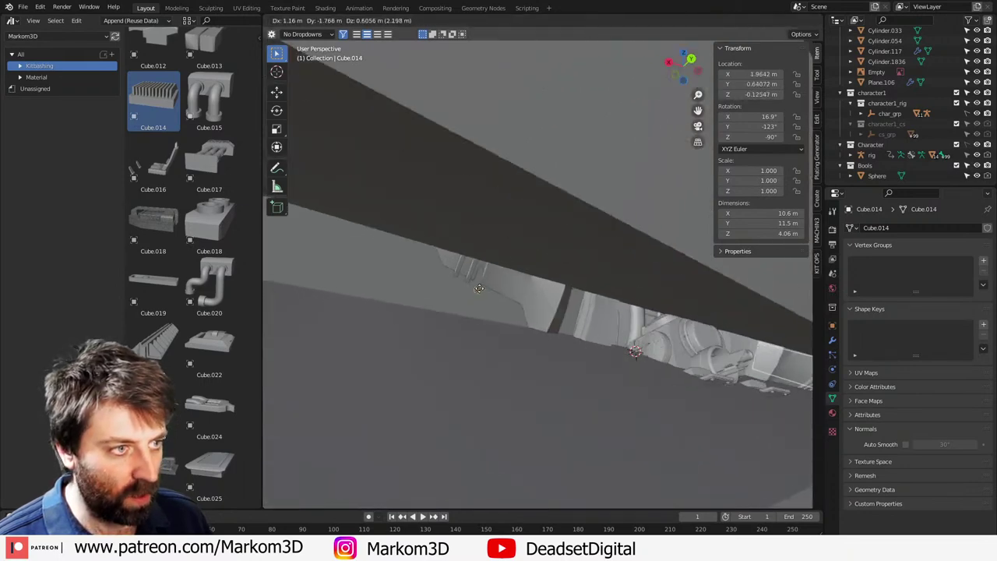
pyautogui.click(742, 360)
pyautogui.press('s')
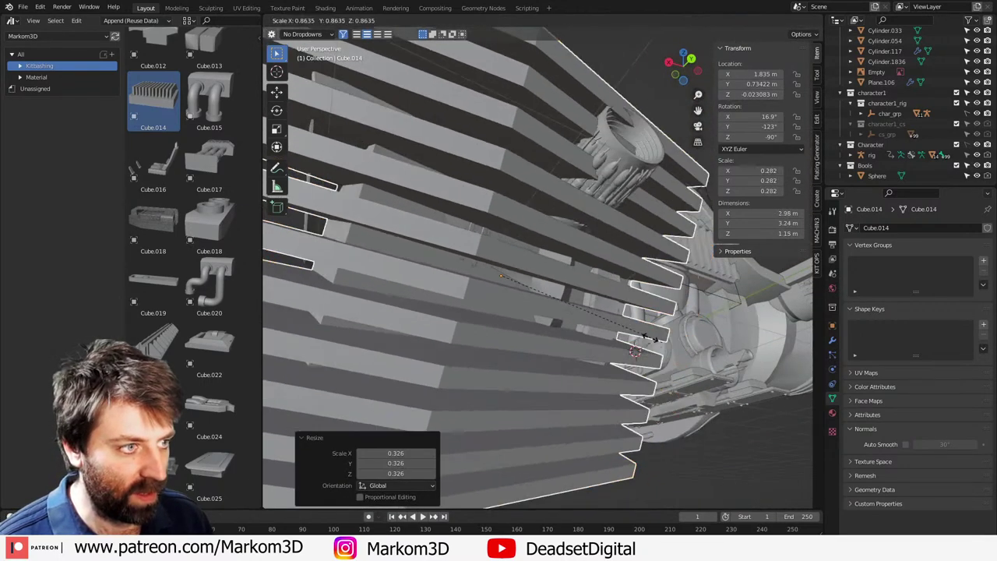
pyautogui.click(584, 352)
# Step: Rotate the finned part 90° about its local Z axis
pyautogui.press('r')
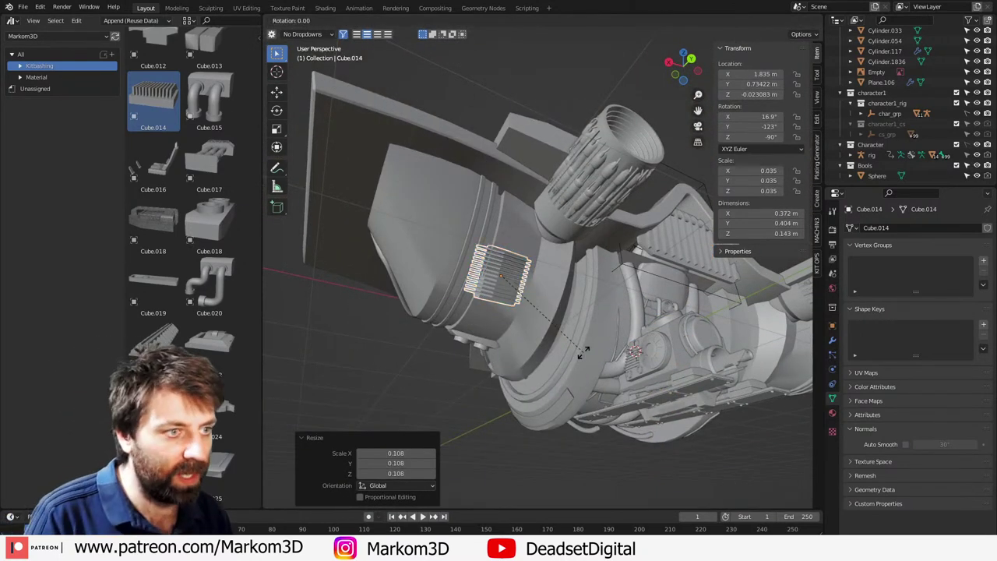
pyautogui.press('0')
pyautogui.press('-')
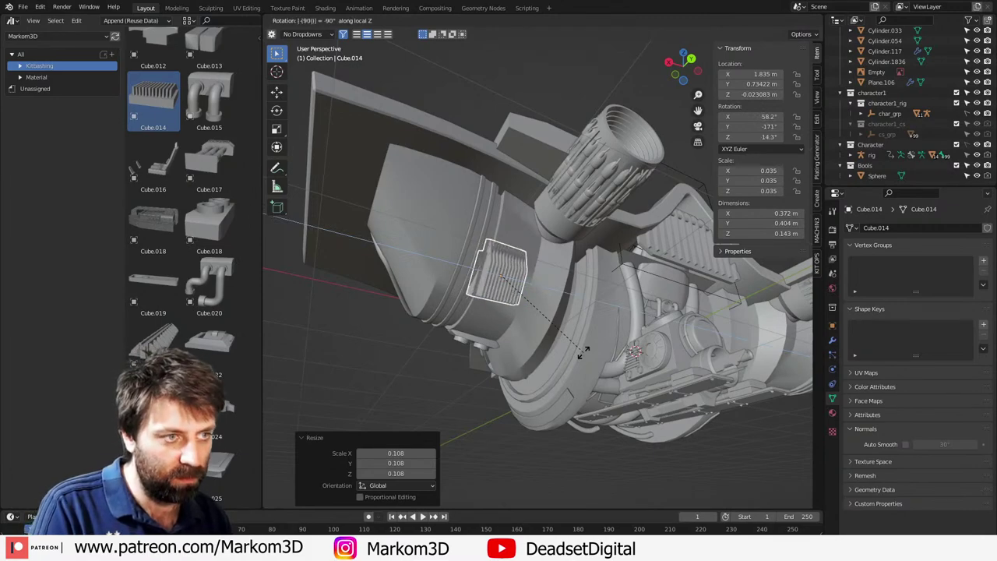
pyautogui.press('Return')
# Step: Move the finned part about 0.08 m in Y and Z in left side view and rotate it -12.5°
pyautogui.press('KP_3')
pyautogui.press('KP_1')
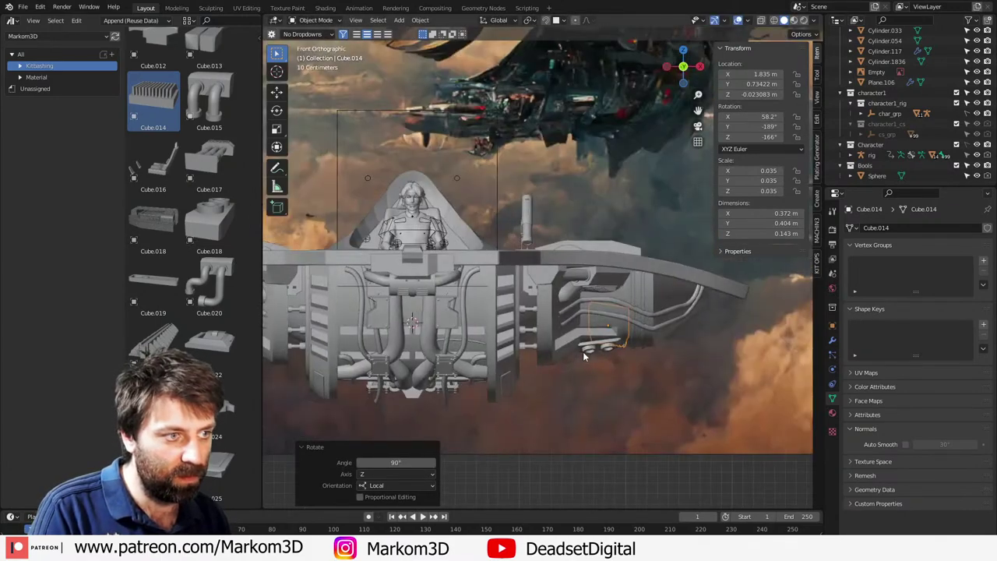
pyautogui.press('KP_3')
pyautogui.press('KP_1')
pyautogui.press('ctrl+KP_1')
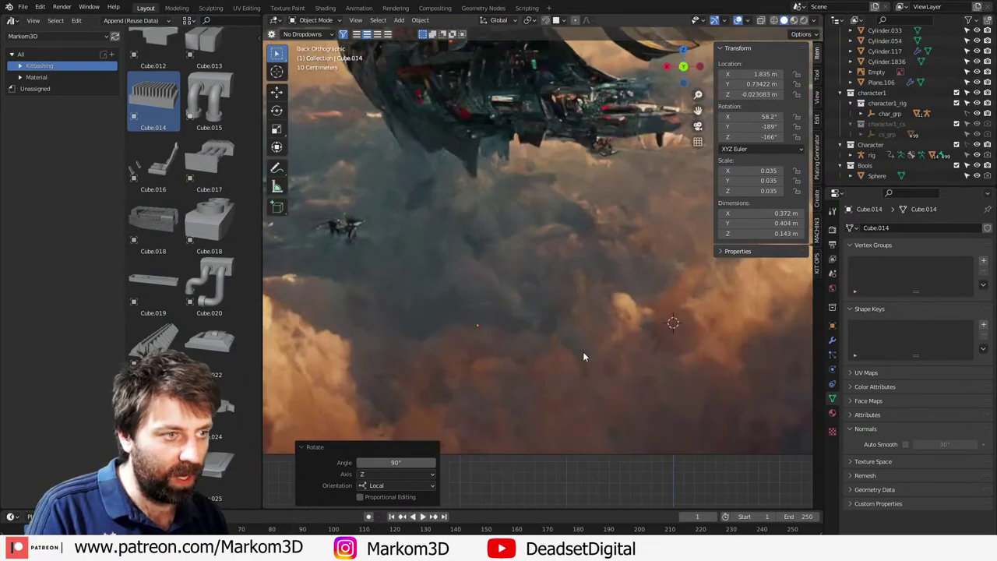
pyautogui.press('ctrl+KP_3')
pyautogui.scroll(3, 583, 351)
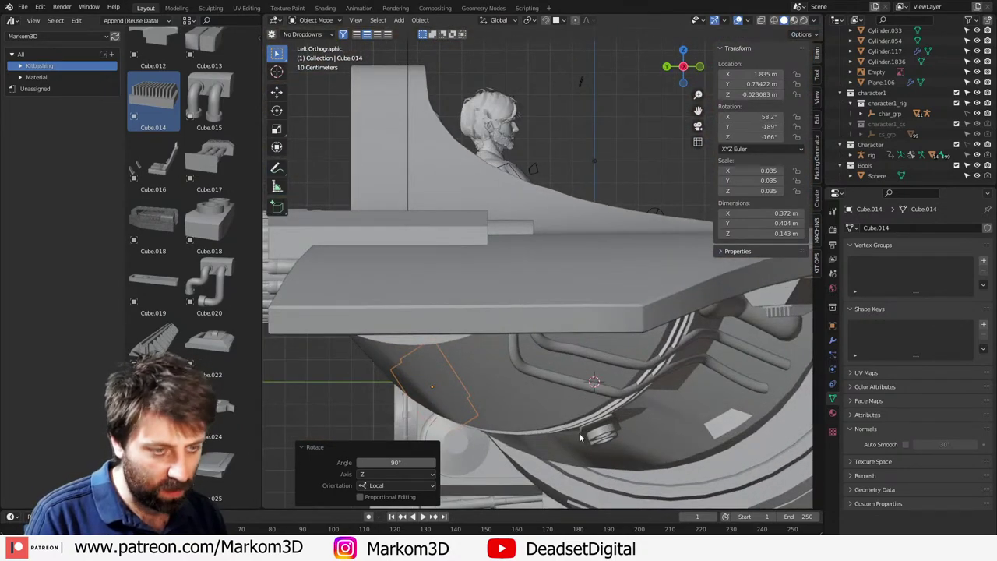
pyautogui.press('g')
pyautogui.click(560, 426)
pyautogui.press('r')
pyautogui.click(575, 396)
# Step: Enlarge the finned part to a scale of 0.069 and move it about 0.09 m up on the pod
pyautogui.press('s')
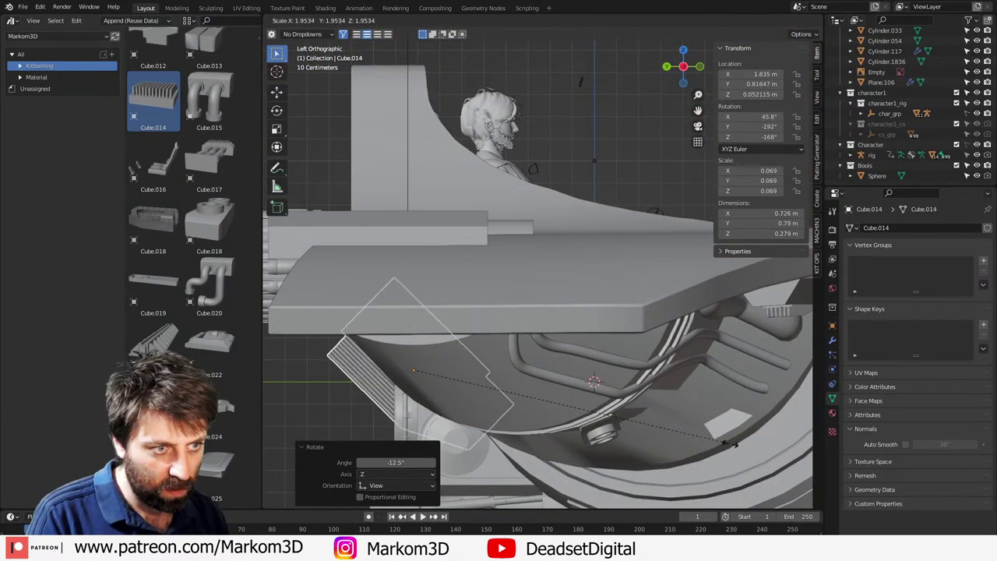
pyautogui.click(730, 443)
pyautogui.press('g')
pyautogui.click(725, 425)
# Step: Move the finned part along its local Y axis, lower on the rear of the engine pod
pyautogui.moveTo(725, 425); pyautogui.dragTo(577, 357, button='middle')
pyautogui.scroll(-5, 545, 370)
pyautogui.press('g')
pyautogui.press('z')
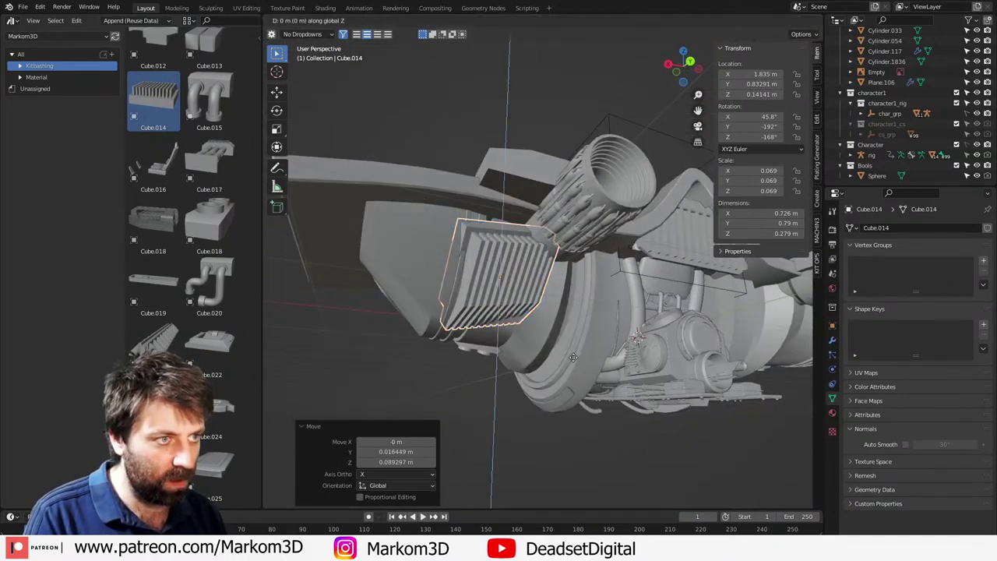
pyautogui.press('y')
pyautogui.press('y')
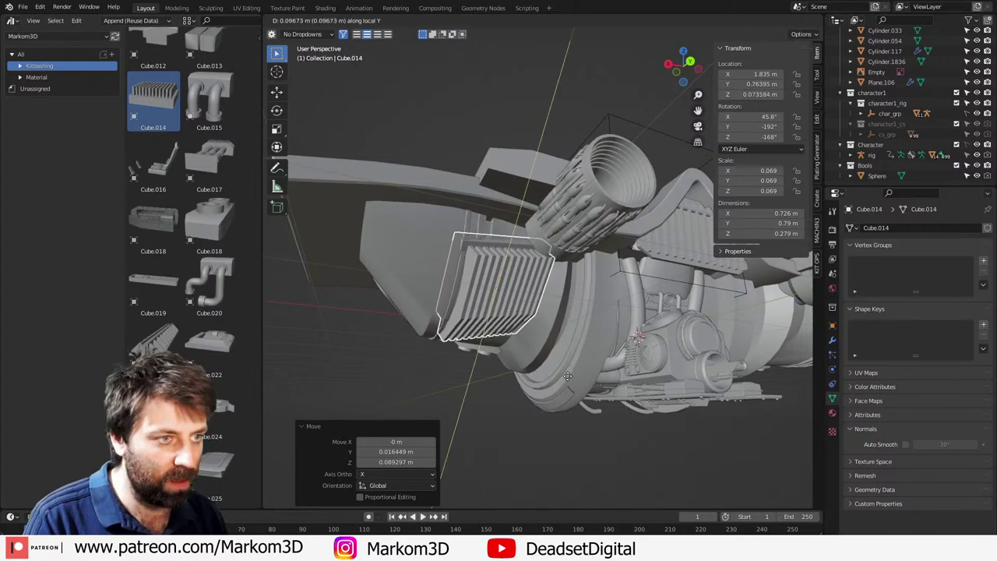
pyautogui.click(576, 385)
# Step: Scale the finned part down to 0.049 and move it about 0.05 m along its local Z axis
pyautogui.moveTo(577, 386); pyautogui.dragTo(496, 398, button='middle')
pyautogui.press('s')
pyautogui.click(523, 358)
pyautogui.press('g')
pyautogui.press('z')
pyautogui.click(586, 379)
# Step: Clear the finned part's rotation and rotate it 90° in right side view
pyautogui.scroll(-2, 524, 388)
pyautogui.press('KP_3')
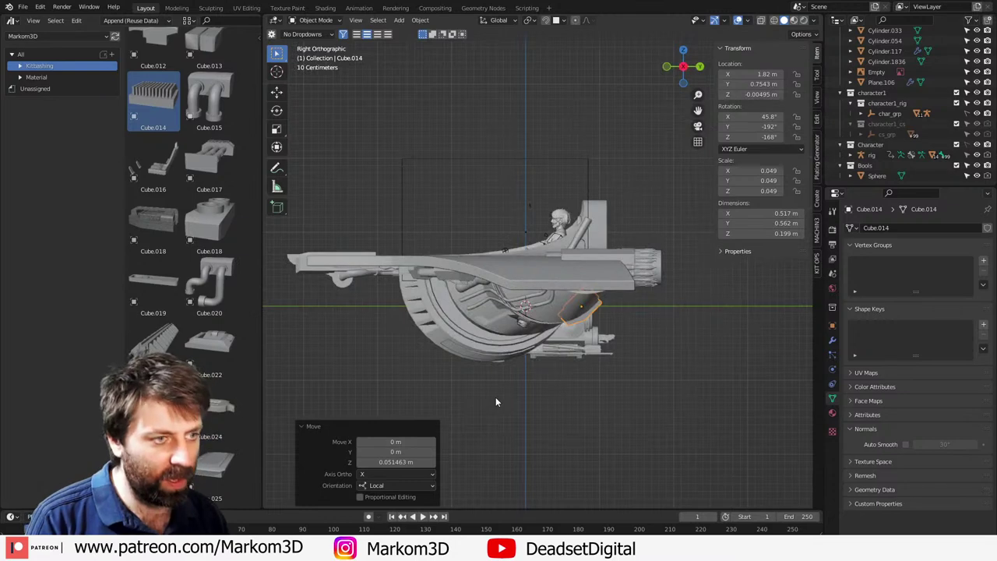
pyautogui.press('KP_1')
pyautogui.press('KP_3')
pyautogui.hotkey('alt', 'r')
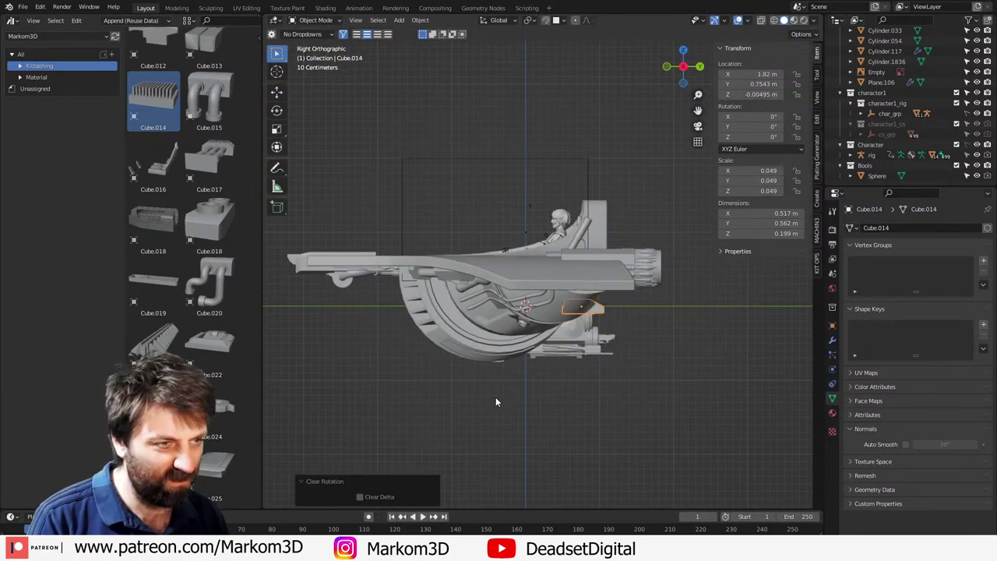
pyautogui.write('r90')
pyautogui.press('Return')
# Step: Move the finned part about 0.45 m in Y and 0.16 m in Z in right side view
pyautogui.moveTo(495, 396); pyautogui.dragTo(549, 382, button='middle')
pyautogui.press('KP_3')
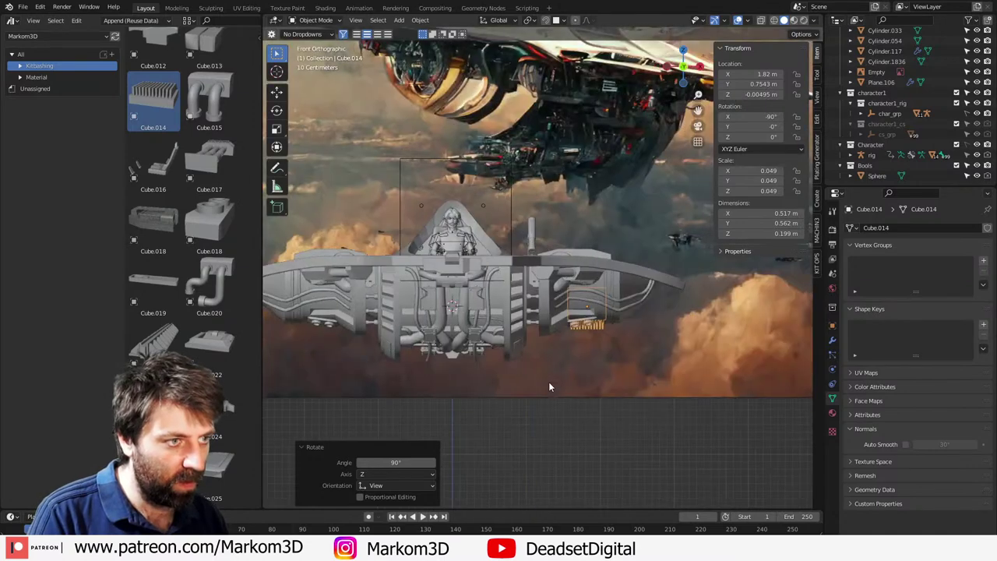
pyautogui.press('g')
pyautogui.click(578, 341)
# Step: Hide the reference image that blocks the ship in back view
pyautogui.moveTo(639, 335); pyautogui.dragTo(543, 319, button='middle')
pyautogui.scroll(2, 542, 324)
pyautogui.press('KP_3')
pyautogui.press('ctrl+KP_3')
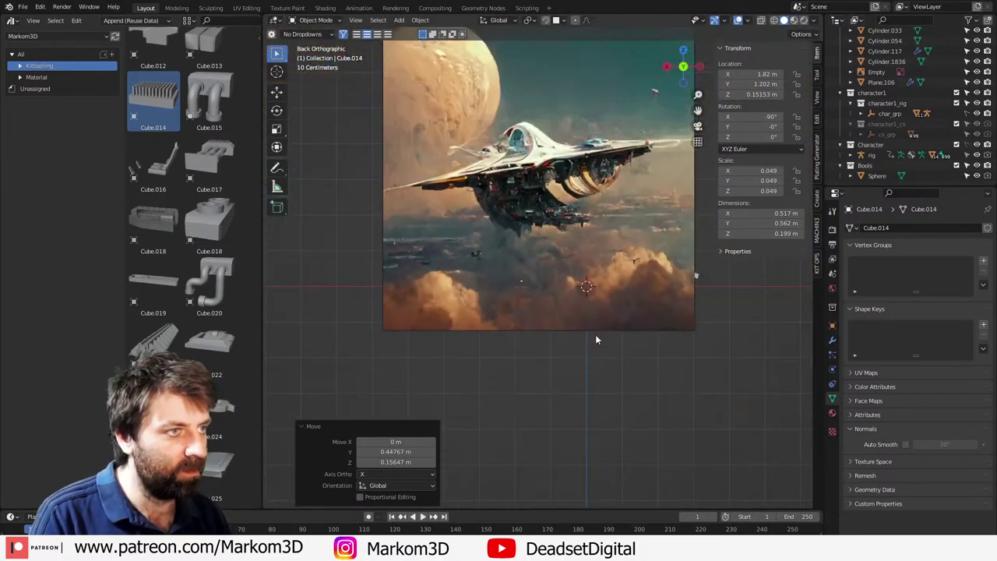
pyautogui.click(508, 210)
pyautogui.press('h')
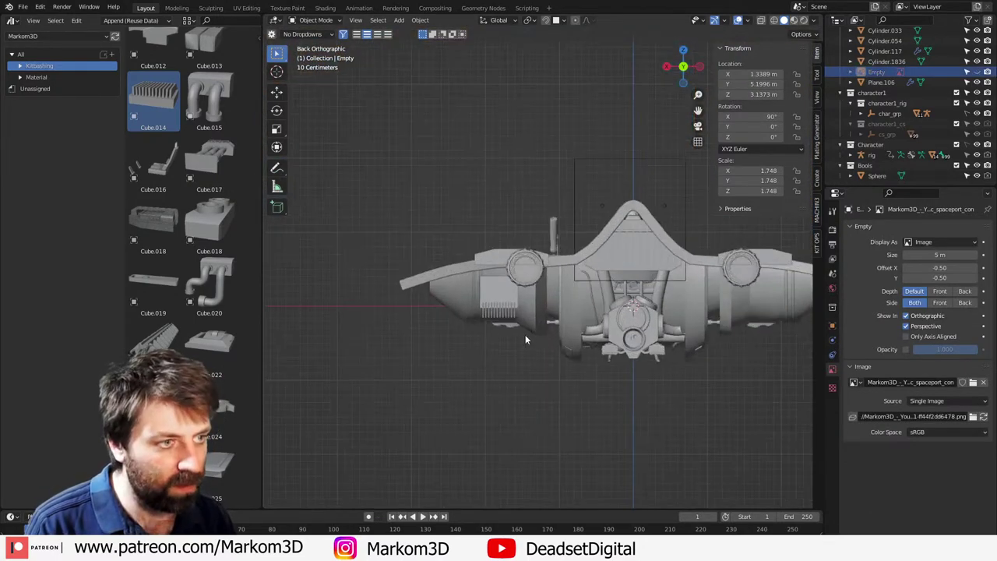
# Step: Move the finned part about 0.17 m in X and 0.15 m in Z in back view, up under the wing
pyautogui.click(519, 320)
pyautogui.scroll(2, 515, 338)
pyautogui.press('g')
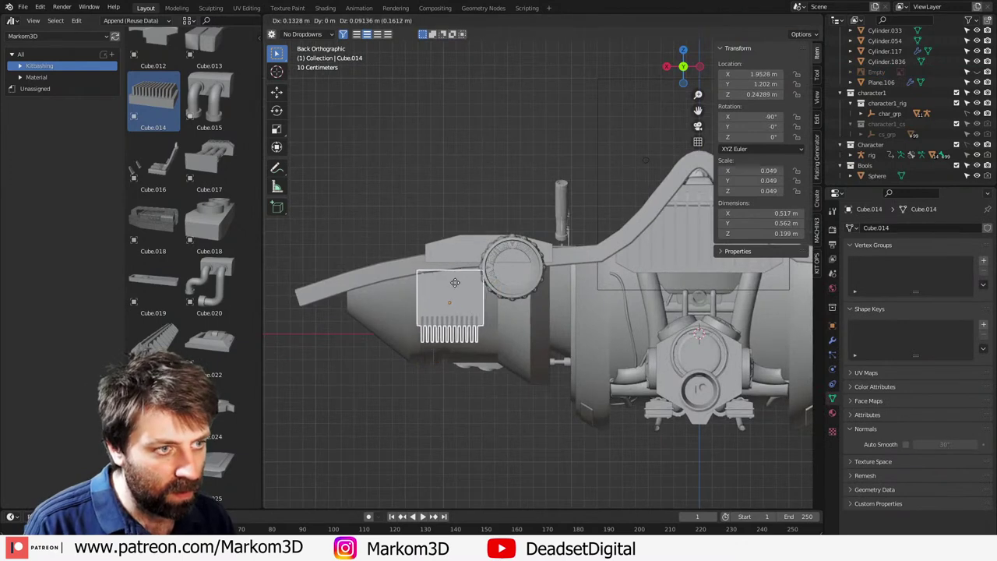
pyautogui.click(421, 234)
# Step: Move the finned part about 0.08 m forward along Y so that it sinks into the engine pod
pyautogui.moveTo(423, 226); pyautogui.dragTo(615, 287, button='middle')
pyautogui.press('g')
pyautogui.press('y')
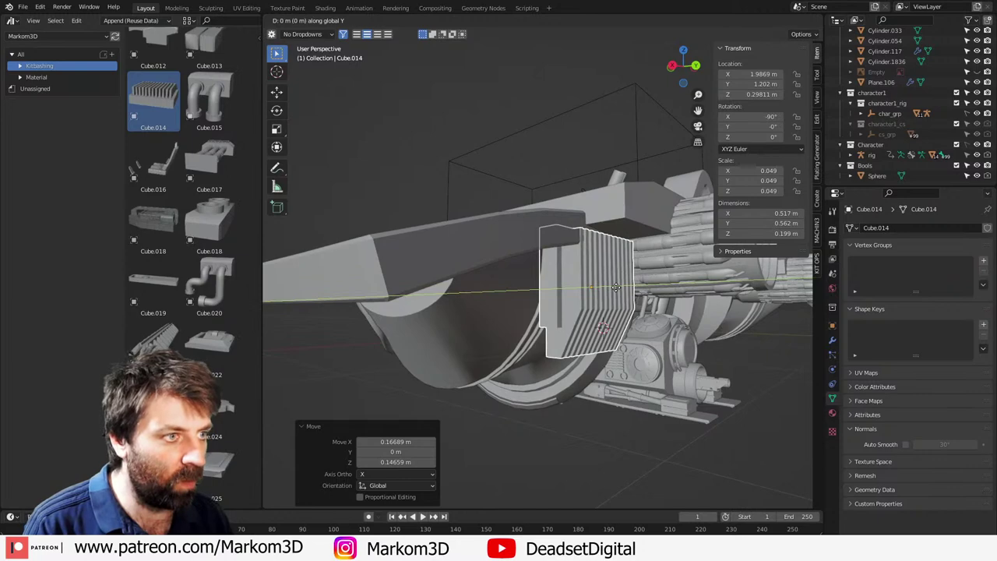
pyautogui.click(472, 285)
pyautogui.scroll(-3, 575, 313)
pyautogui.press('Tab')
pyautogui.moveTo(603, 314); pyautogui.dragTo(524, 319, button='middle')
pyautogui.press('Tab')
pyautogui.click(523, 406)
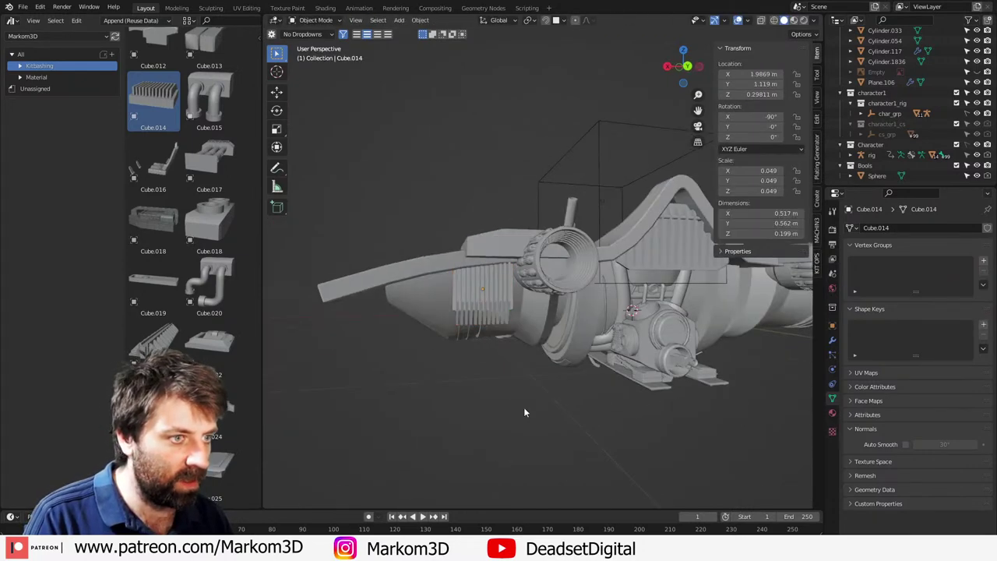
# Step: Widen the asset browser and look through the kitbash parts while examining the ship for bare areas
pyautogui.moveTo(523, 407); pyautogui.dragTo(380, 356, button='middle')
pyautogui.scroll(3, 450, 354)
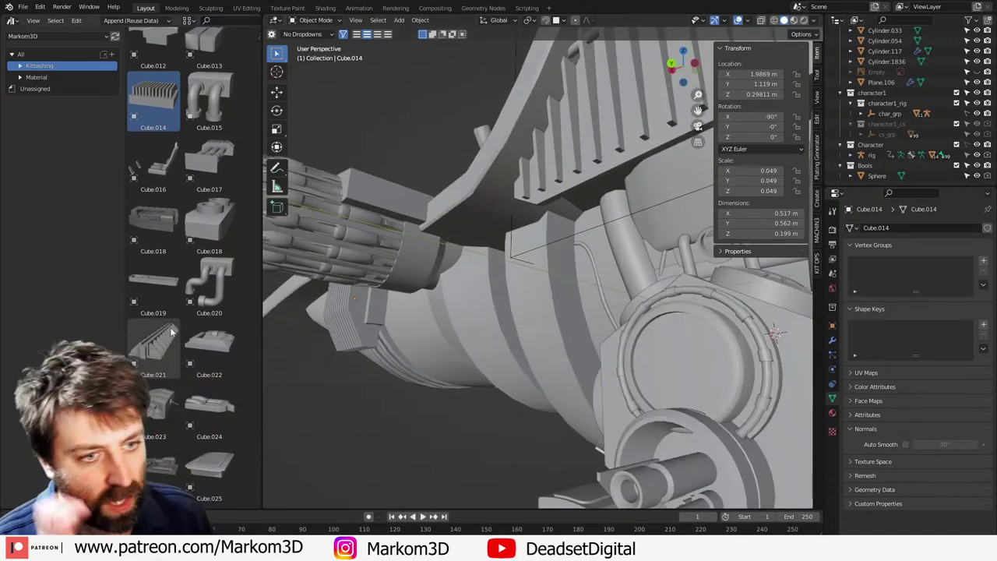
pyautogui.scroll(-3, 178, 336)
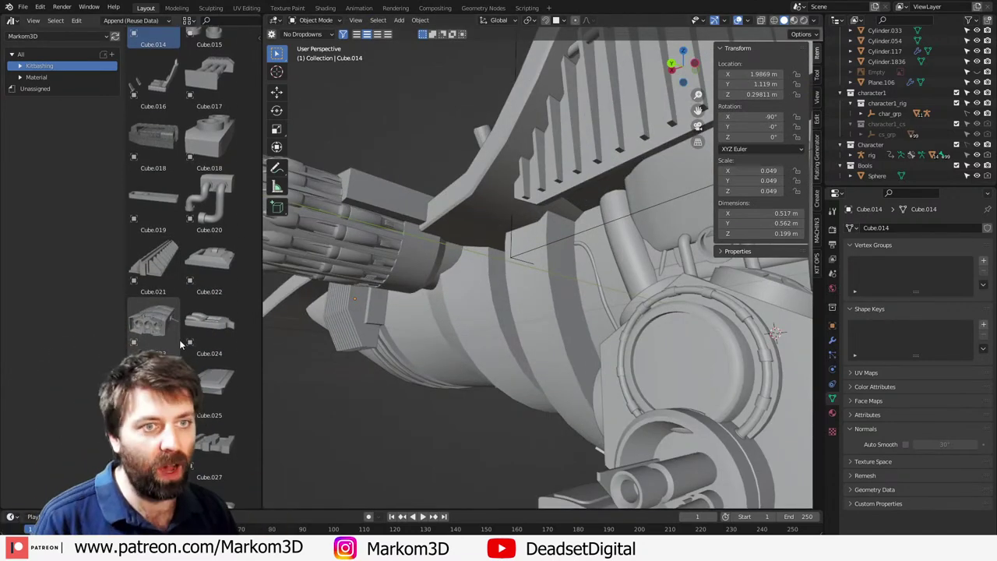
pyautogui.scroll(10, 181, 306)
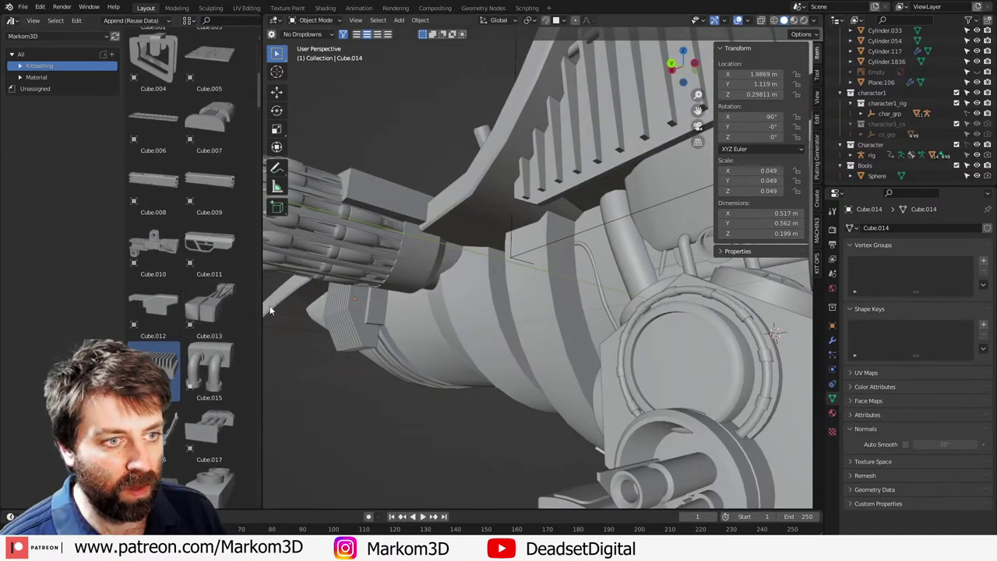
pyautogui.moveTo(262, 307); pyautogui.dragTo(323, 309)
pyautogui.scroll(-6, 467, 315)
pyautogui.moveTo(502, 317); pyautogui.dragTo(433, 357, button='middle')
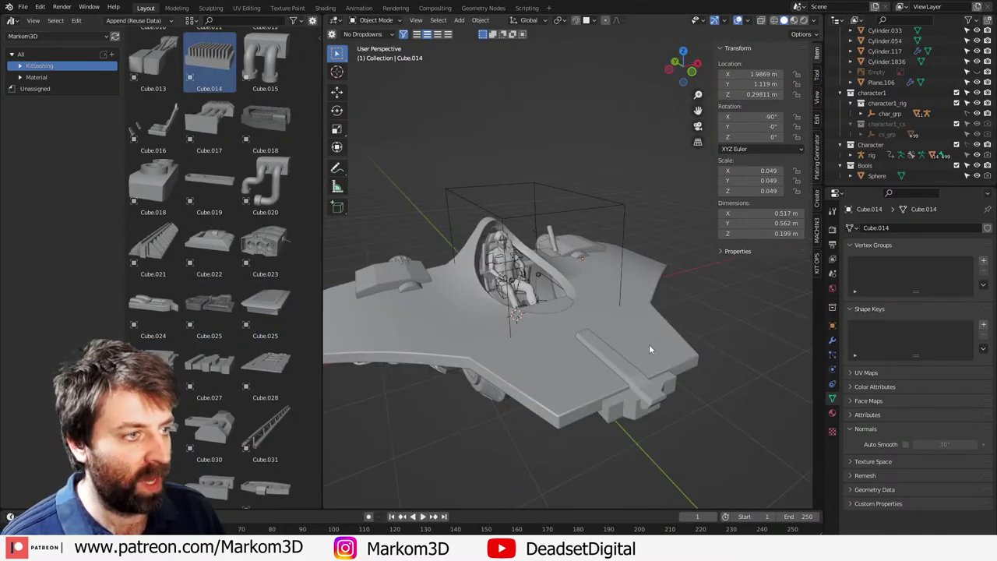
pyautogui.moveTo(650, 349); pyautogui.dragTo(518, 289, button='middle')
pyautogui.scroll(3, 215, 323)
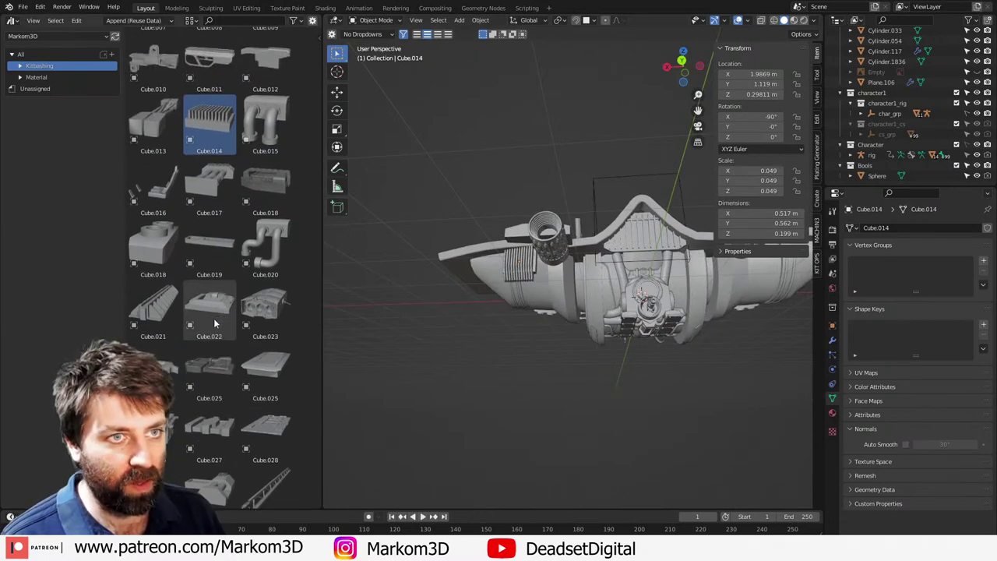
pyautogui.scroll(12, 215, 322)
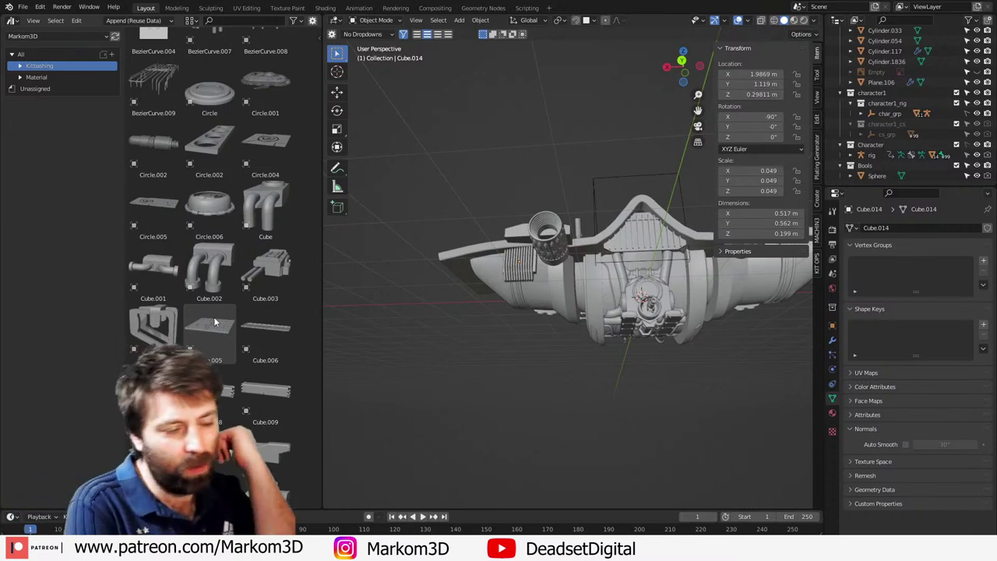
# Step: Join the finned part to the mirrored Cube.030 kitbash detail on the engine pod
pyautogui.moveTo(521, 262); pyautogui.dragTo(460, 313, button='middle')
pyautogui.click(510, 255)
# Step: Add the Cube.047 kitbash part to the underside of the engine pod and scale it down to 0.231
pyautogui.scroll(-4, 244, 326)
pyautogui.scroll(-4, 241, 327)
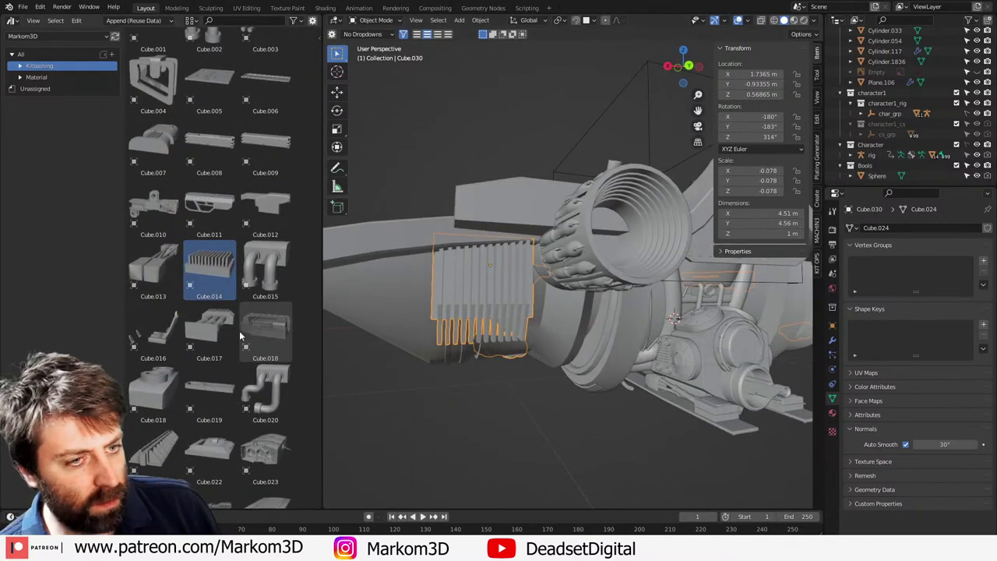
pyautogui.moveTo(600, 327); pyautogui.dragTo(461, 346, button='middle')
pyautogui.scroll(-2, 277, 410)
pyautogui.scroll(-1, 265, 441)
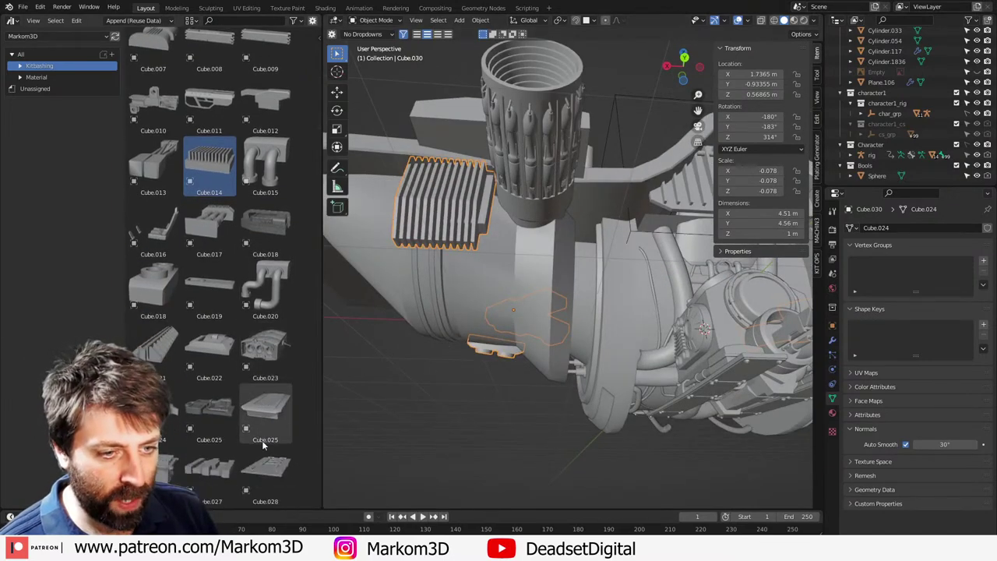
pyautogui.moveTo(370, 407); pyautogui.dragTo(440, 427, button='middle')
pyautogui.scroll(-5, 231, 454)
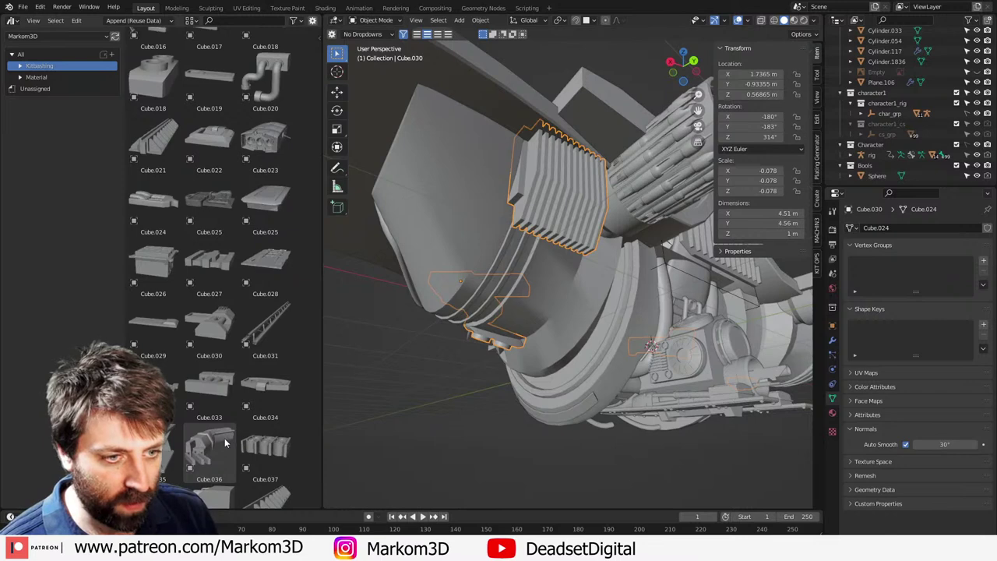
pyautogui.scroll(-2, 225, 442)
pyautogui.moveTo(319, 459); pyautogui.dragTo(316, 456, button='middle')
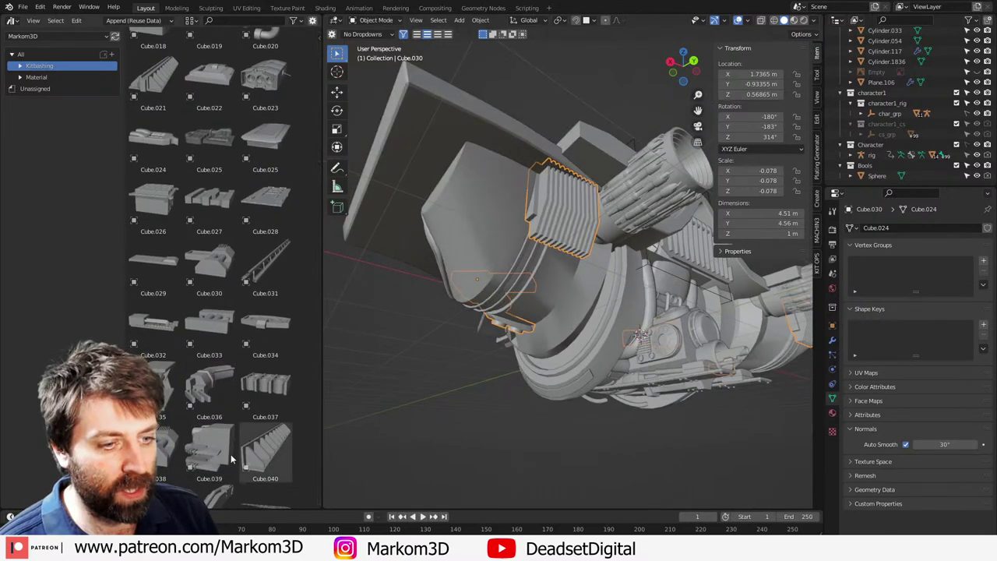
pyautogui.scroll(-5, 224, 459)
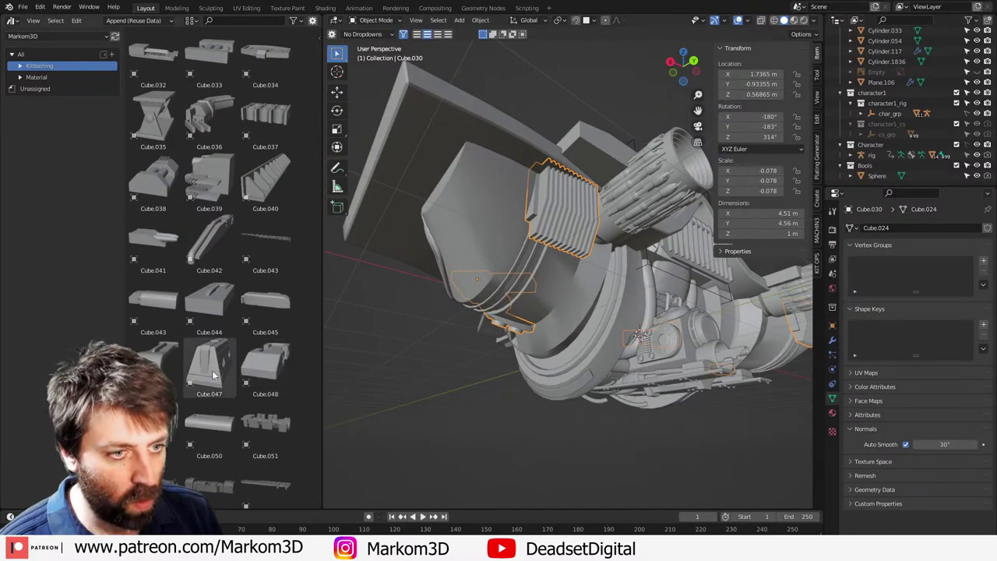
pyautogui.moveTo(209, 362); pyautogui.dragTo(558, 308)
pyautogui.press('s')
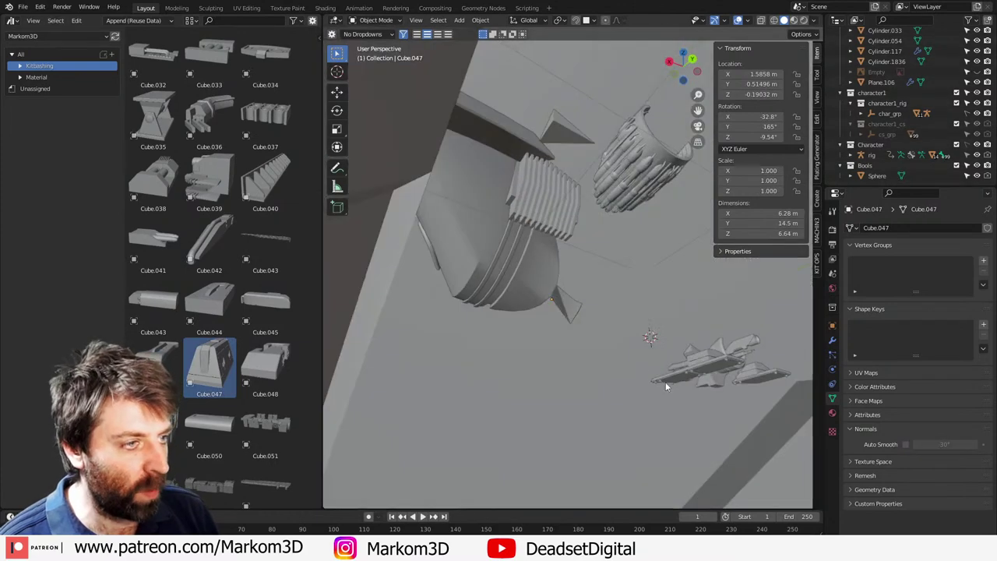
pyautogui.click(567, 308)
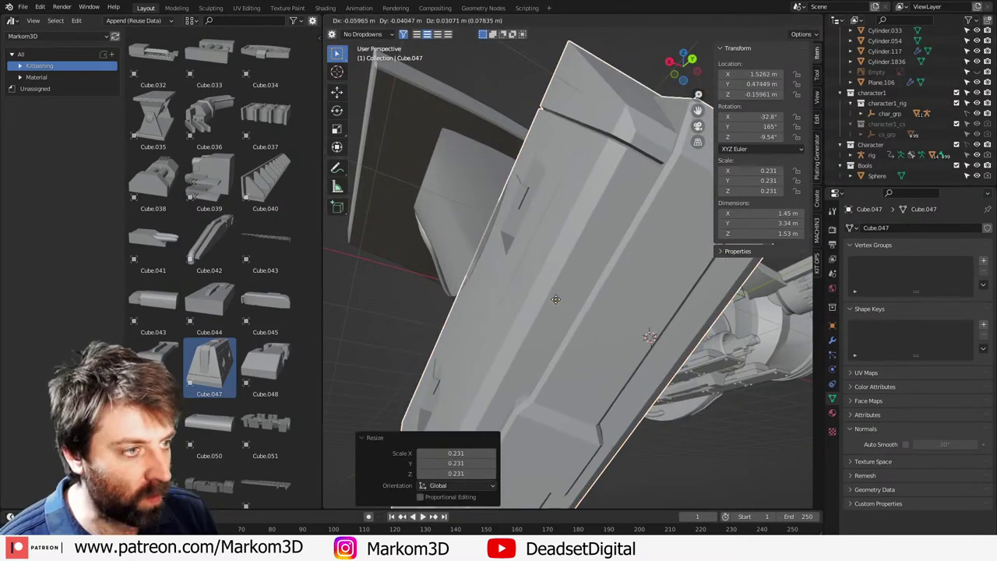
# Step: Clear the Cube.047 part's rotation and rotate it 108° in right side view
pyautogui.hotkey('alt', 'r')
pyautogui.press('KP_3')
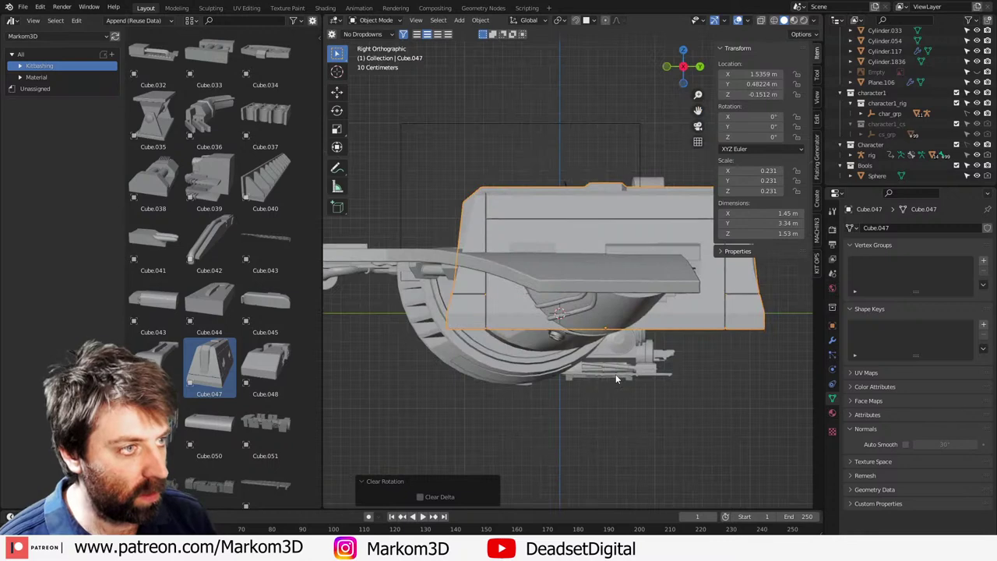
pyautogui.write('r108')
pyautogui.press('Return')
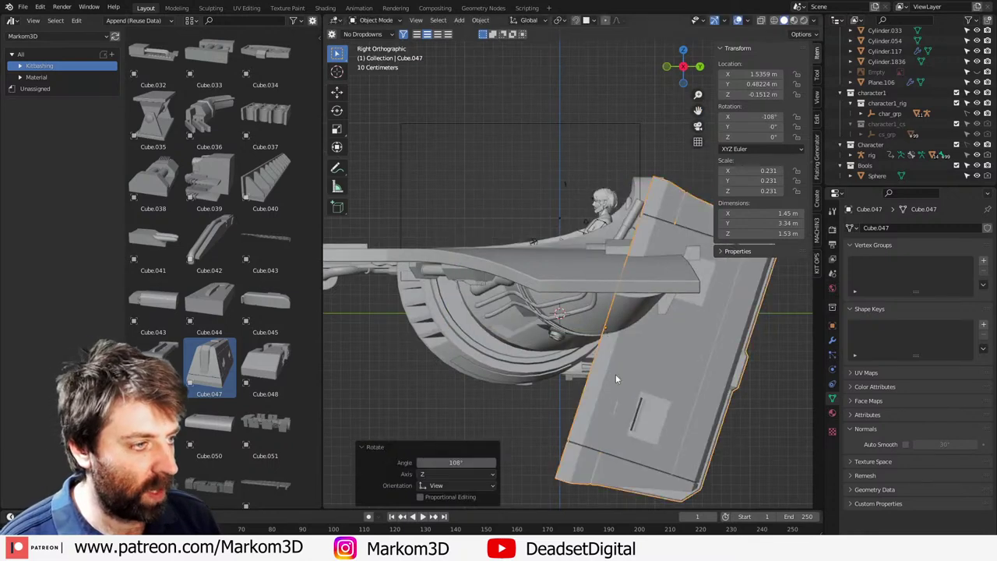
# Step: Undo the last rotation of the Cube.047 part and rotate it 180° about the global Y axis
pyautogui.hotkey('ctrl', 'z')
pyautogui.write('rz')
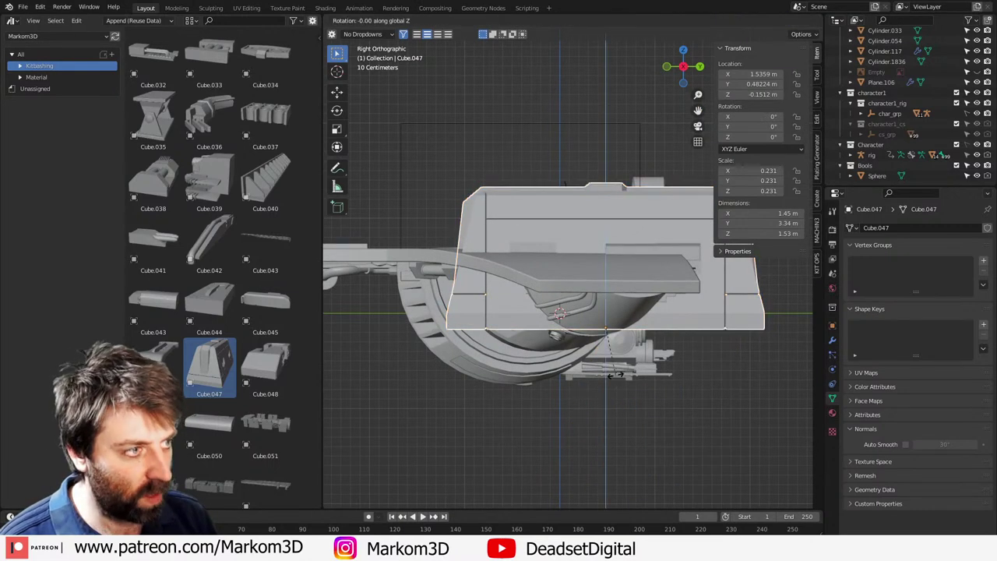
pyautogui.write('180')
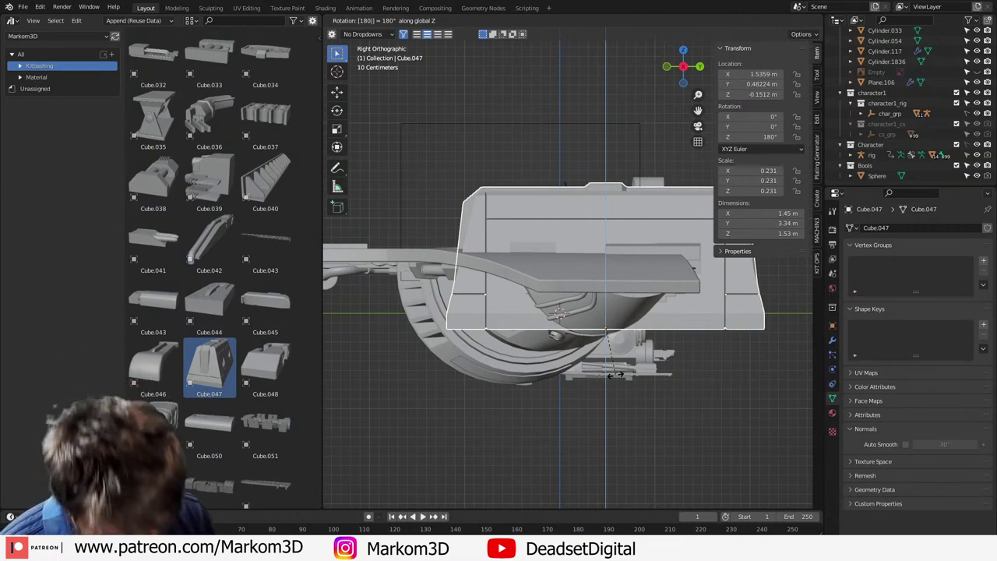
pyautogui.write('y')
pyautogui.press('Return')
# Step: Shrink the Cube.047 part to a scale of about 0.049 and tilt it to about -28.8° around X
pyautogui.press('s')
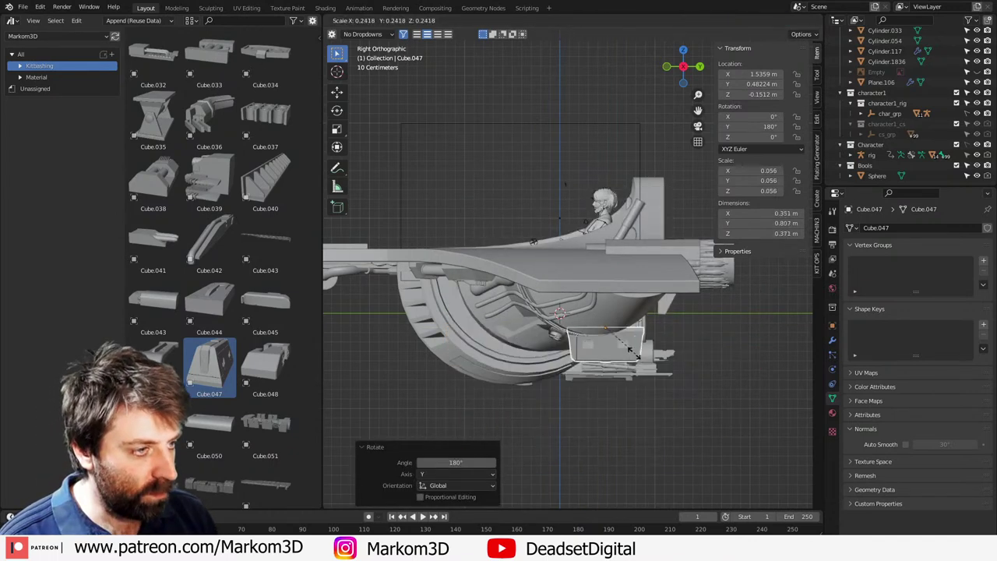
pyautogui.click(631, 360)
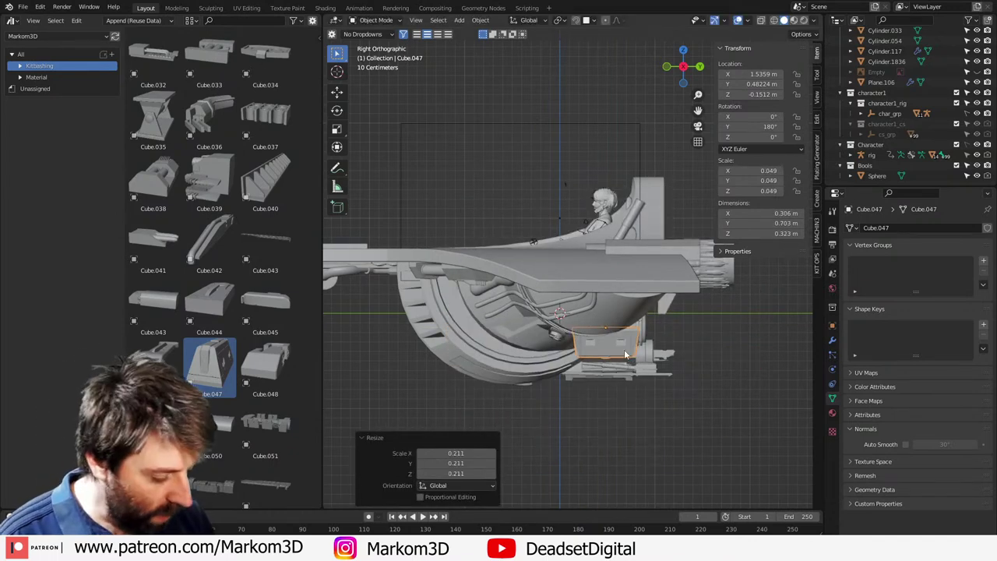
pyautogui.press('r')
pyautogui.click(691, 341)
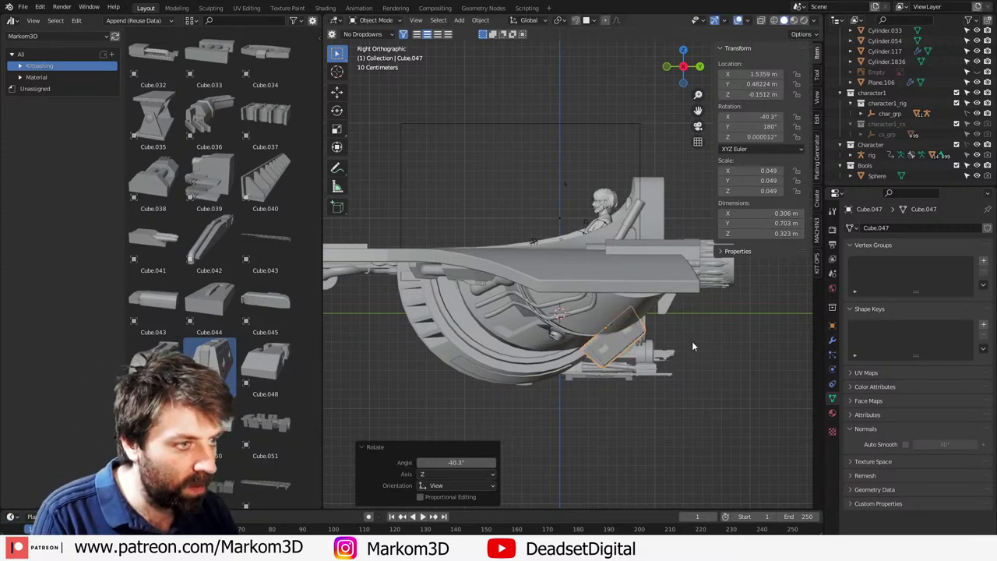
pyautogui.press('r')
pyautogui.click(691, 365)
# Step: Move the tilted part up and back against the engine's rear underside and enlarge it to a scale of about 0.070
pyautogui.press('g')
pyautogui.click(712, 339)
pyautogui.press('s')
pyautogui.click(748, 350)
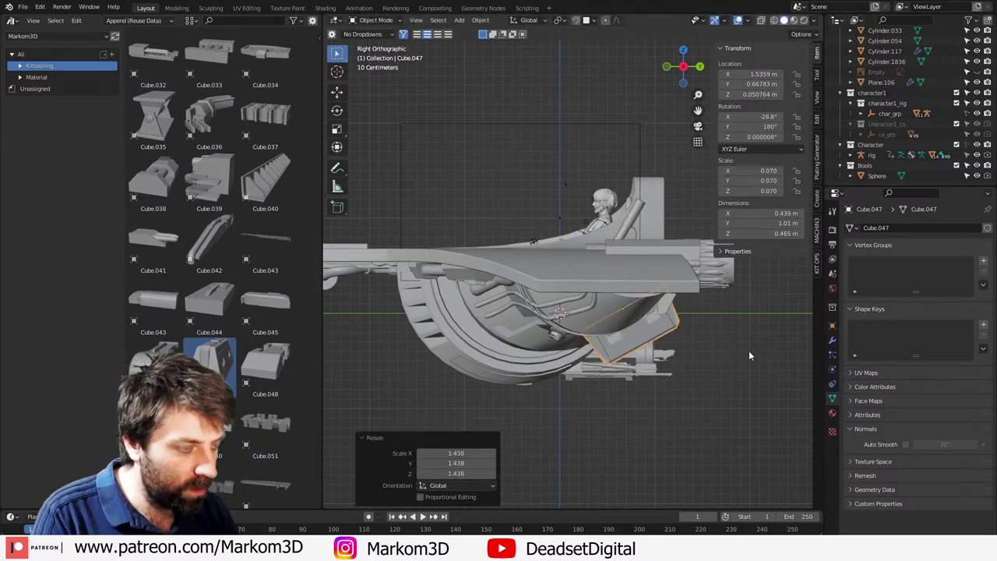
# Step: Shift the part along X to about 1.446 m, beneath the rear thruster, and enlarge it to a scale of about 0.081
pyautogui.press('KP_1')
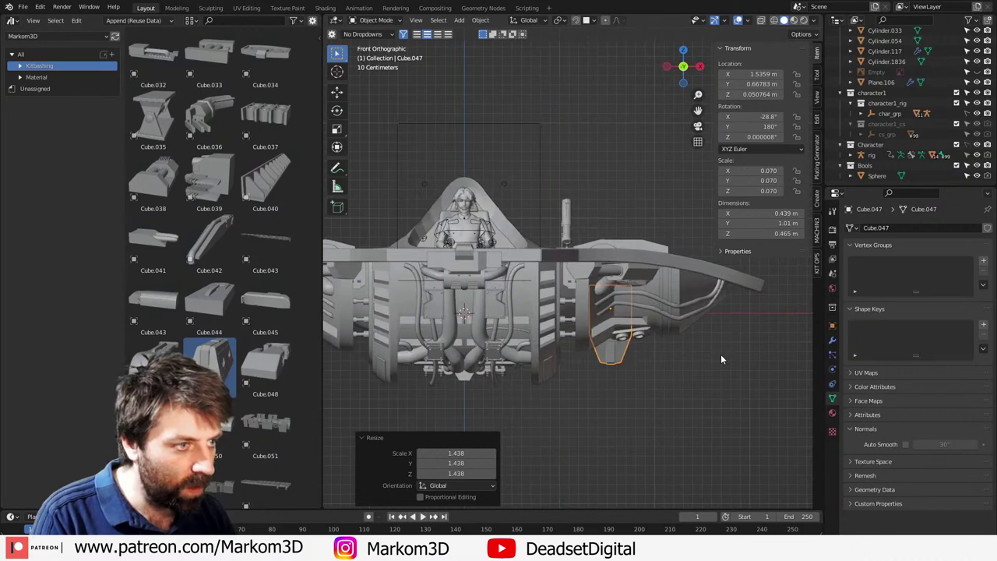
pyautogui.moveTo(721, 356); pyautogui.dragTo(473, 338, button='middle')
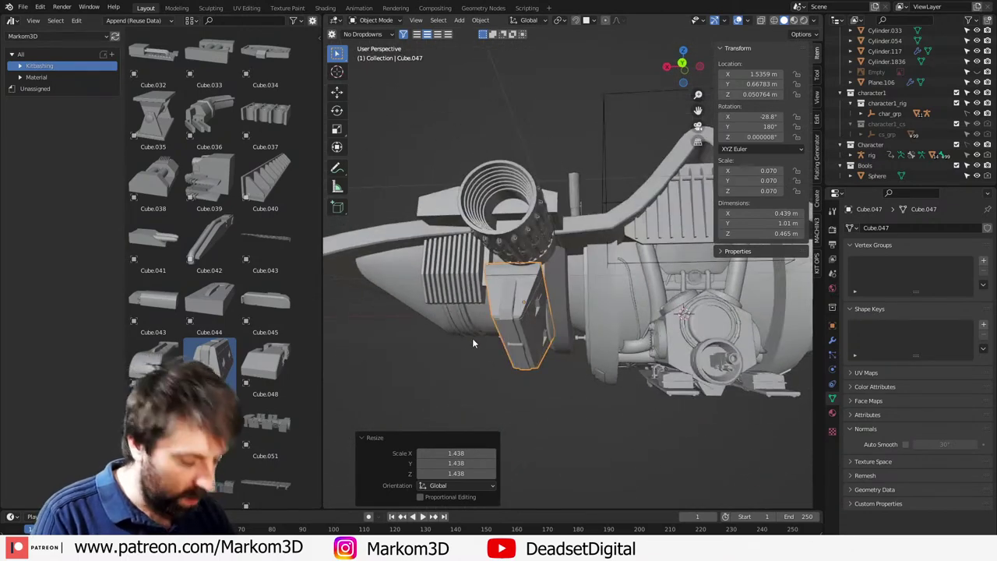
pyautogui.press('KP_3')
pyautogui.press('KP_1')
pyautogui.press('ctrl+KP_1')
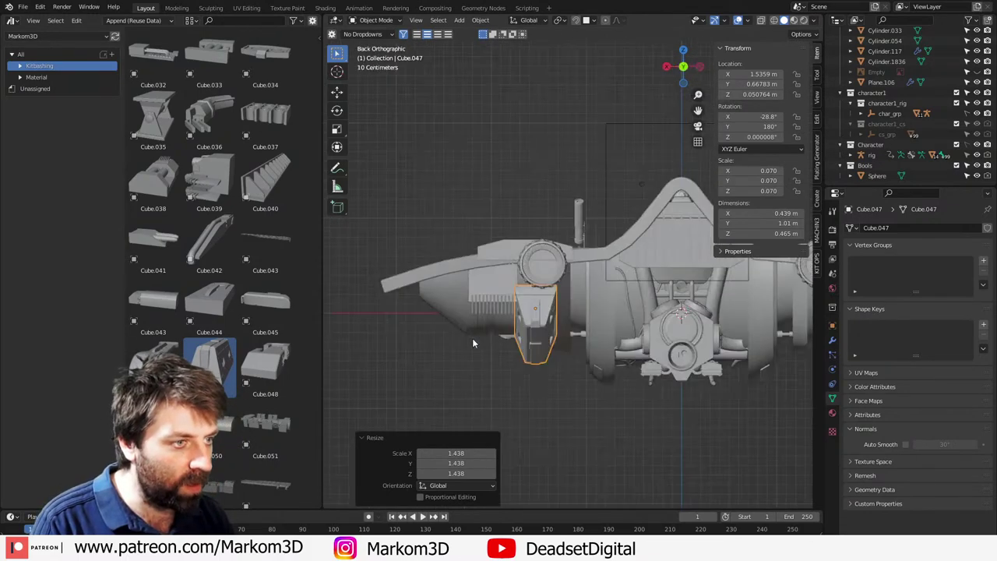
pyautogui.press('ctrl+KP_3')
pyautogui.press('ctrl+KP_1')
pyautogui.scroll(6, 472, 339)
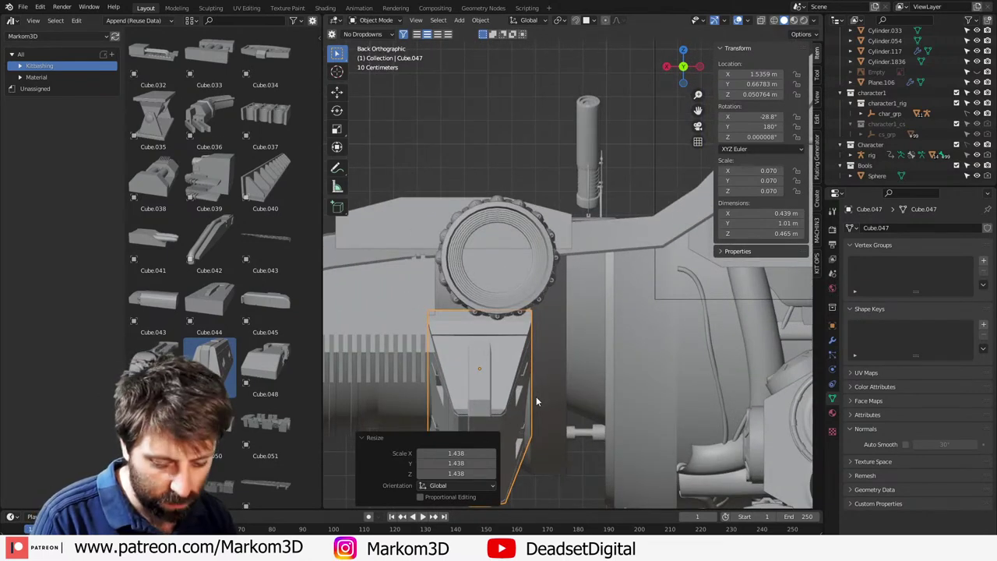
pyautogui.press('g')
pyautogui.press('y')
pyautogui.press('x')
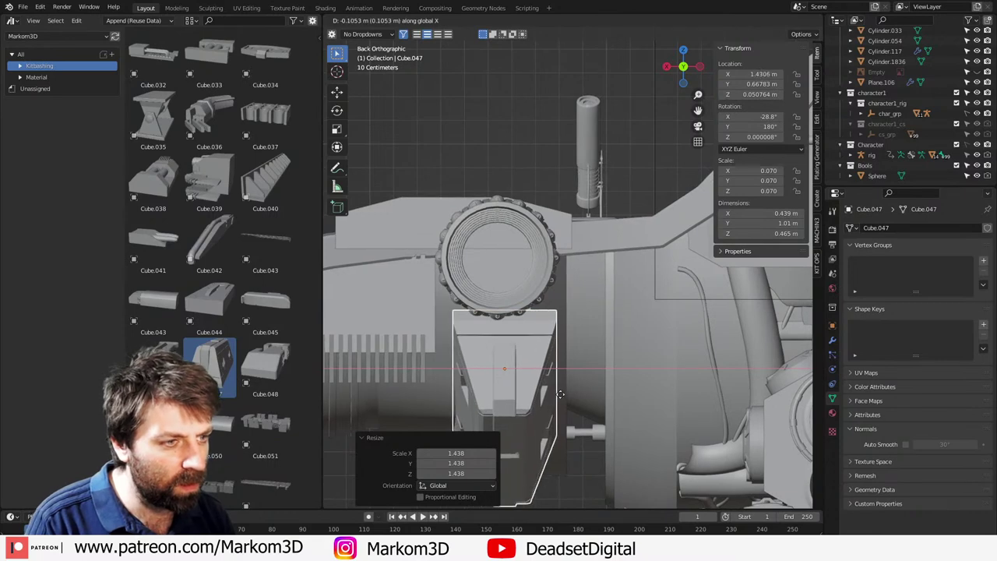
pyautogui.click(556, 397)
pyautogui.press('s')
pyautogui.click(549, 405)
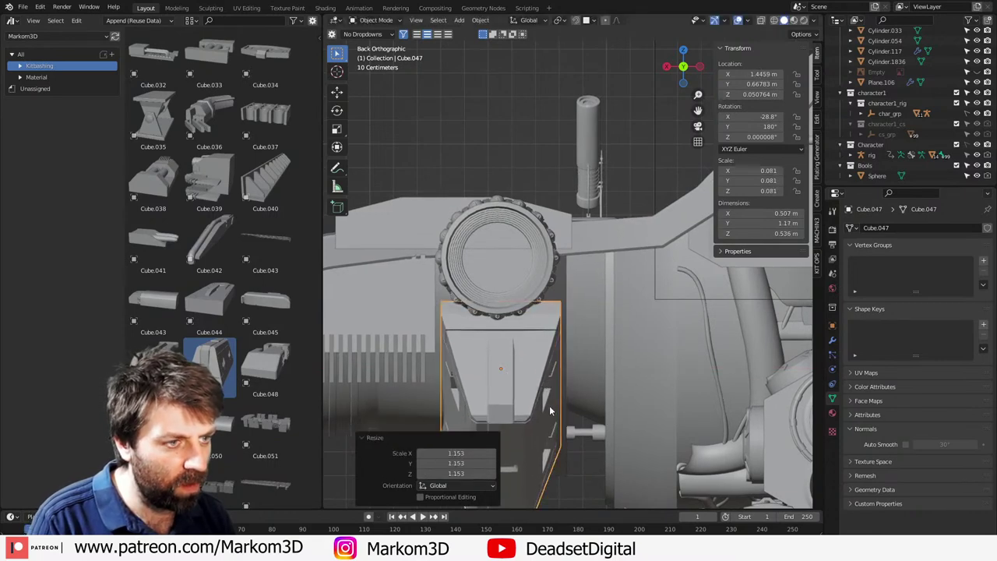
# Step: Scale the Cube.047 part down by a factor of about 0.73, to a scale of about 0.059
pyautogui.moveTo(549, 405); pyautogui.dragTo(581, 410, button='middle')
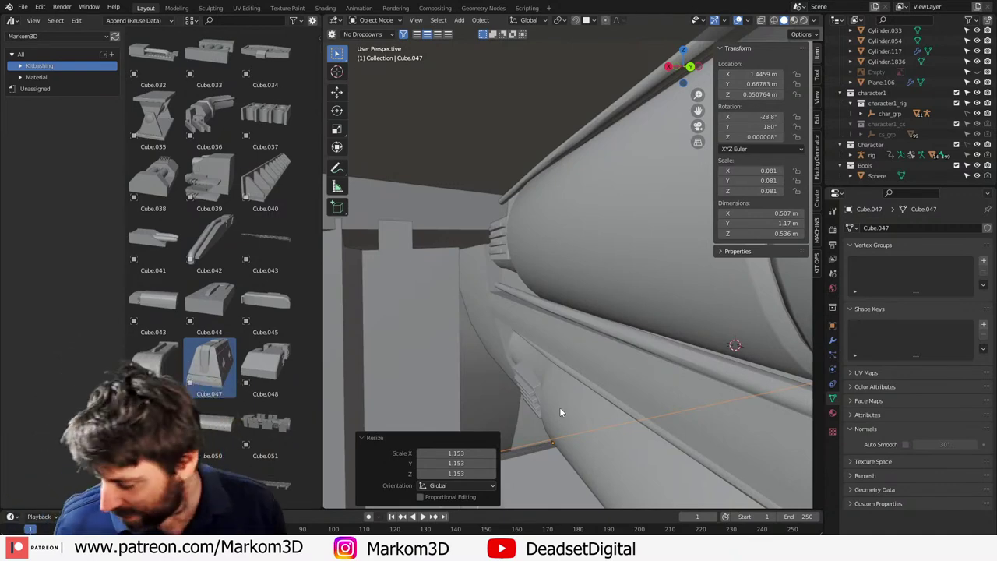
pyautogui.scroll(-7, 569, 404)
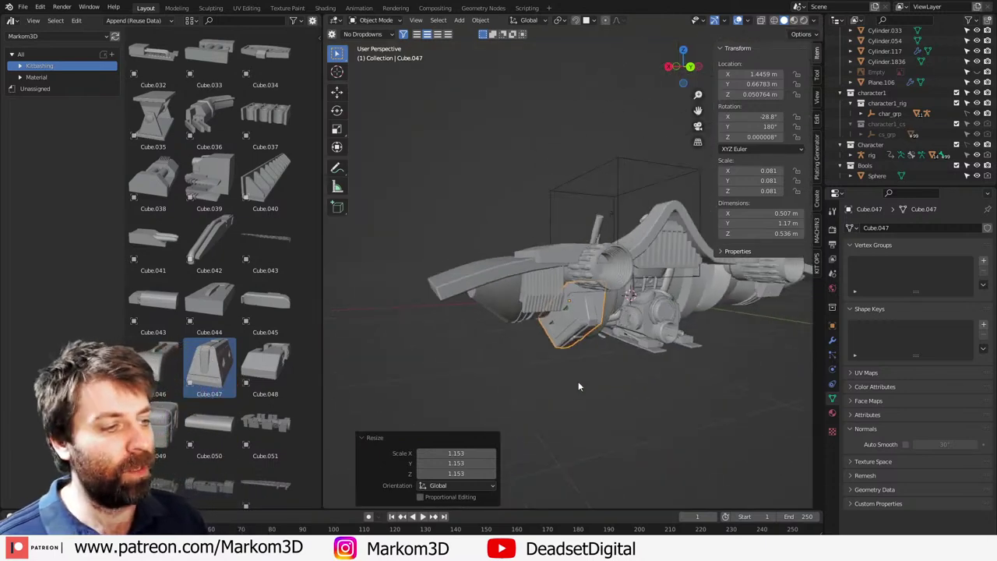
pyautogui.moveTo(577, 383); pyautogui.dragTo(600, 350, button='middle')
pyautogui.scroll(2, 601, 350)
pyautogui.press('s')
pyautogui.click(634, 358)
# Step: Using wireframe side view, nudge the Cube.047 part about -0.022 m in Y and 0.037 m in Z, and restore solid shading
pyautogui.press('KP_3')
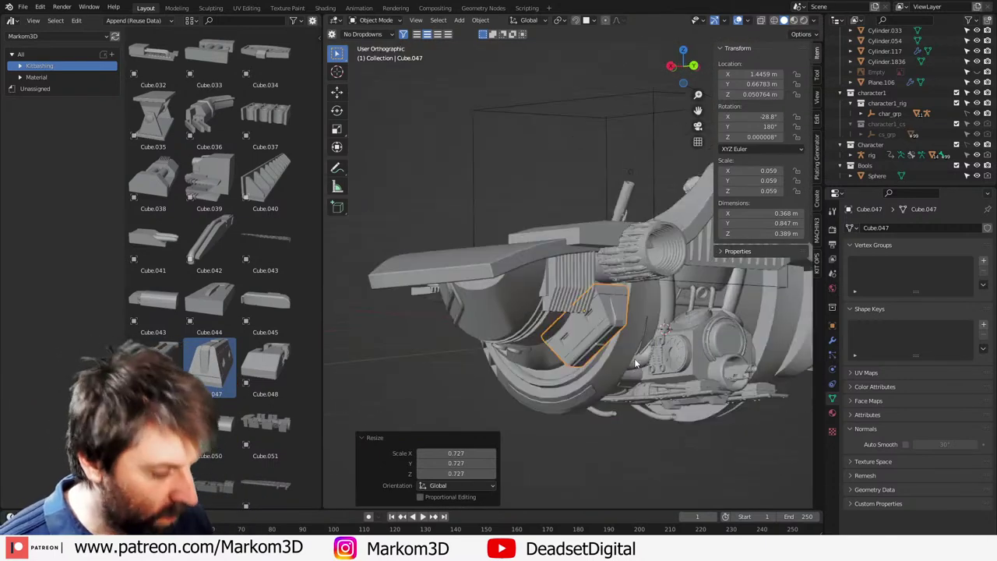
pyautogui.press('z')
pyautogui.click(615, 359)
pyautogui.press('g')
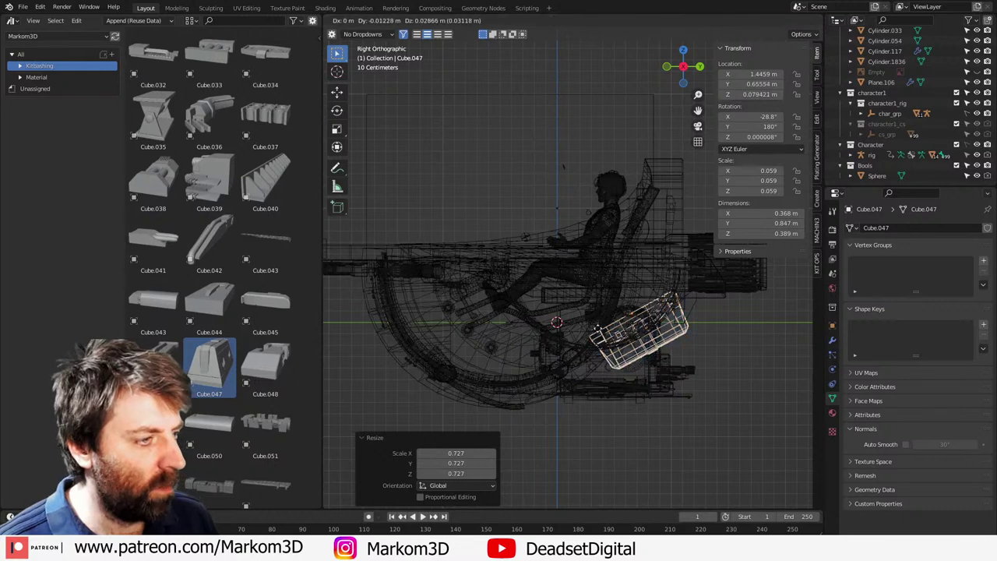
pyautogui.click(590, 328)
pyautogui.hotkey('shift', 'z')
pyautogui.moveTo(589, 327); pyautogui.dragTo(545, 308, button='middle')
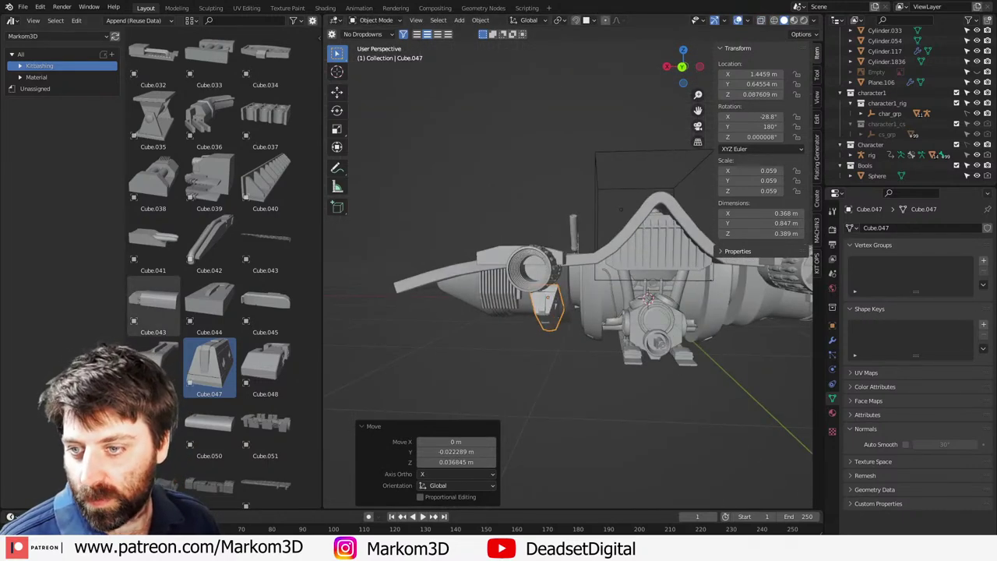
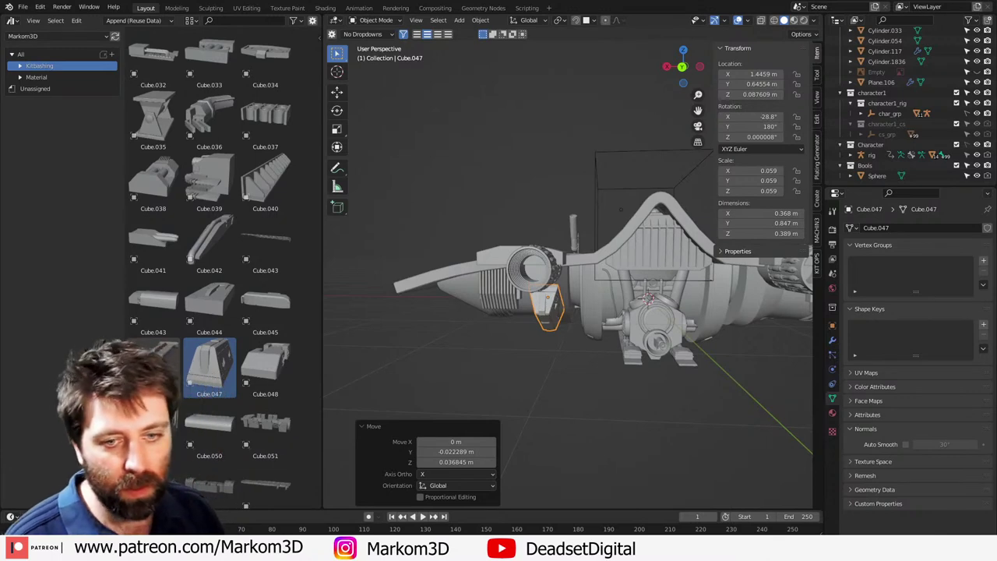
# Step: Add the Cube.036 asset from the Kitbashing catalog to the ship's underside and clear its rotation
pyautogui.moveTo(528, 327); pyautogui.dragTo(561, 340, button='middle')
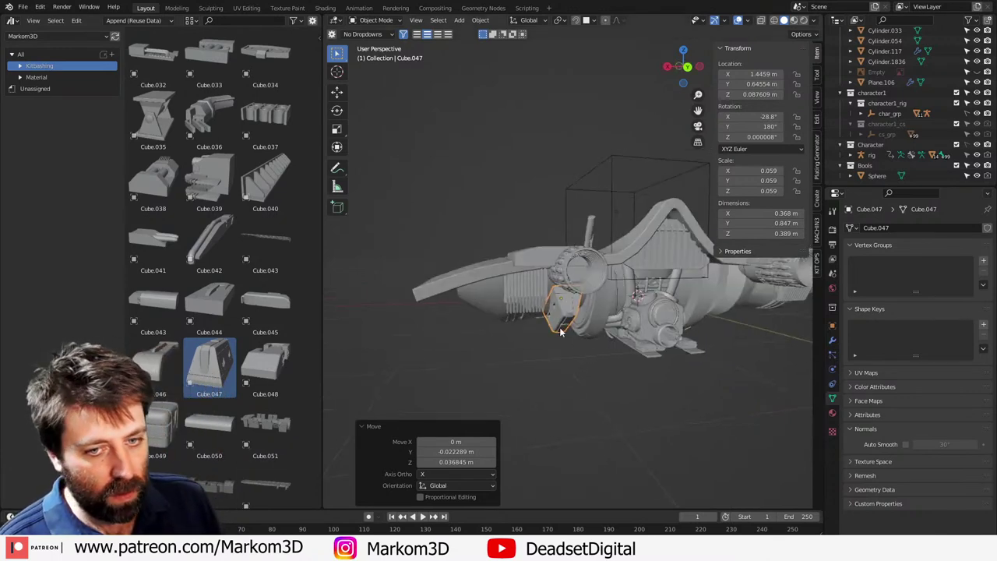
pyautogui.scroll(3, 561, 340)
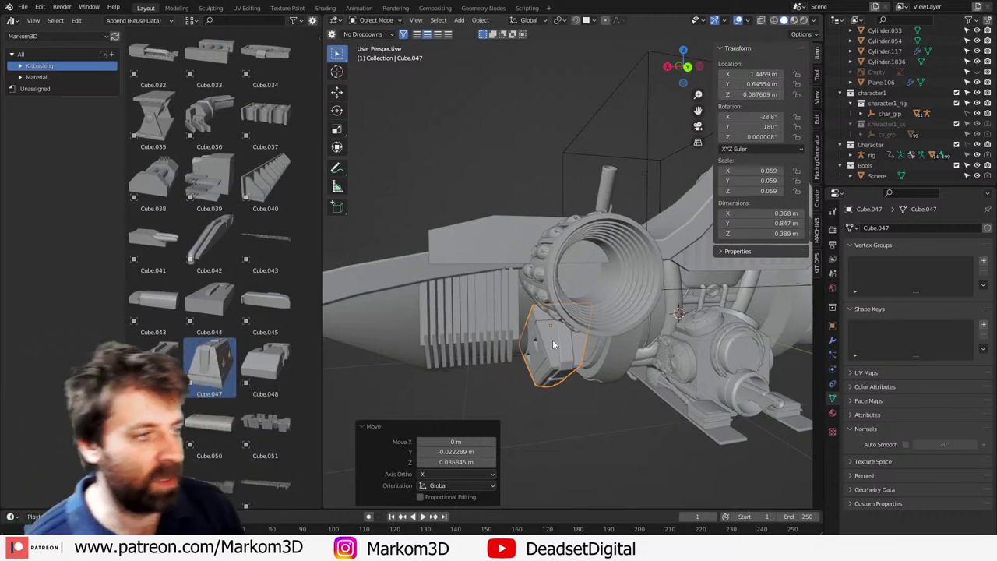
pyautogui.moveTo(513, 196); pyautogui.dragTo(613, 273, button='middle')
pyautogui.scroll(3, 615, 279)
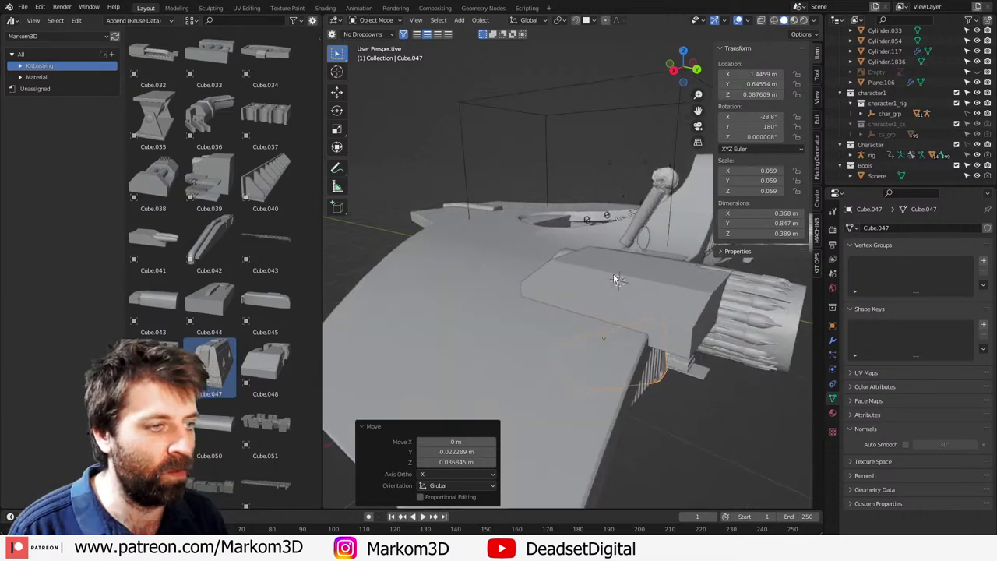
pyautogui.scroll(2, 201, 440)
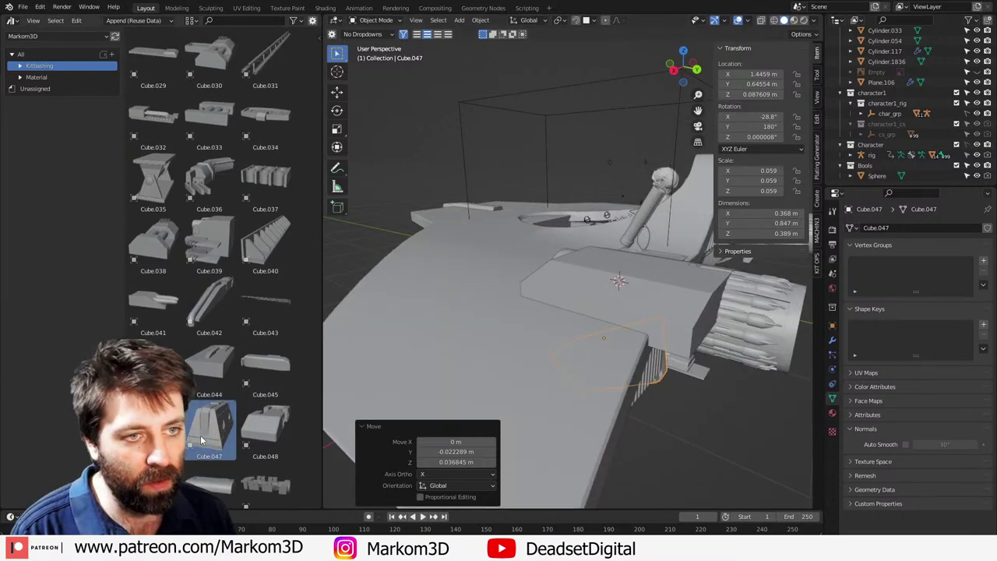
pyautogui.scroll(5, 211, 405)
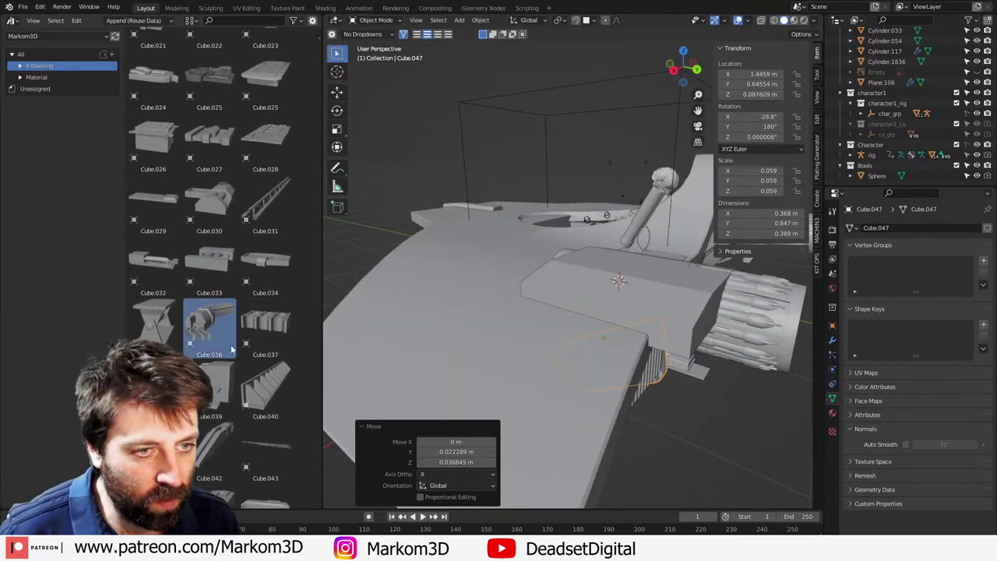
pyautogui.moveTo(426, 318); pyautogui.dragTo(366, 257, button='middle')
pyautogui.scroll(-3, 422, 311)
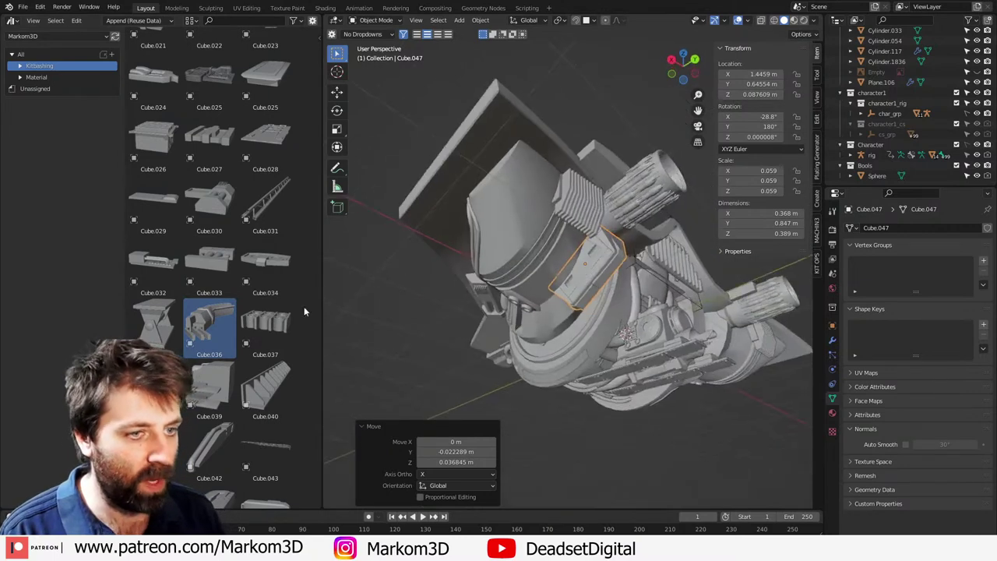
pyautogui.moveTo(208, 327); pyautogui.dragTo(595, 253)
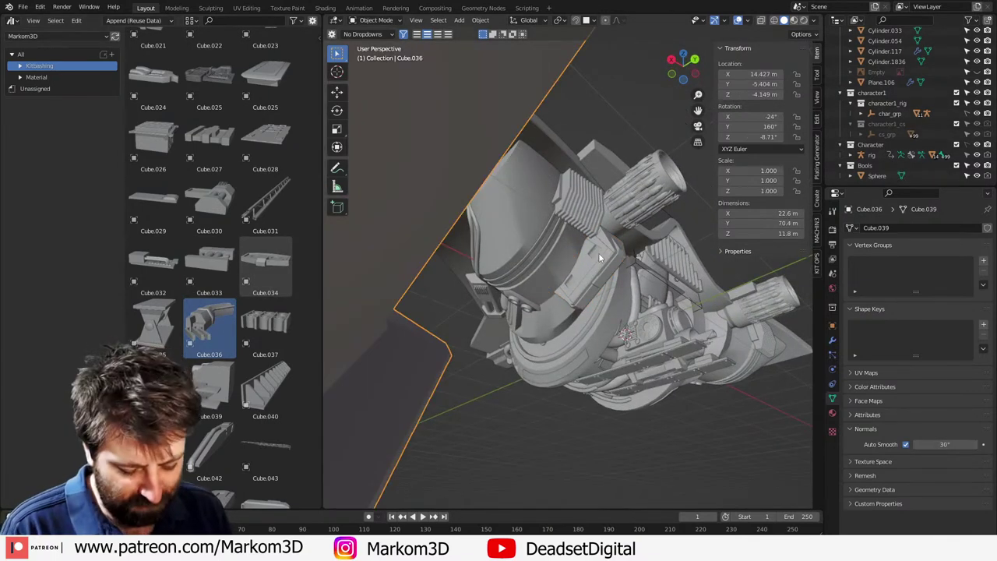
pyautogui.hotkey('alt', 'r')
# Step: Shrink the Cube.036 part to a scale of about 0.032 and move it near the ship's wingtip
pyautogui.scroll(-6, 694, 277)
pyautogui.press('s')
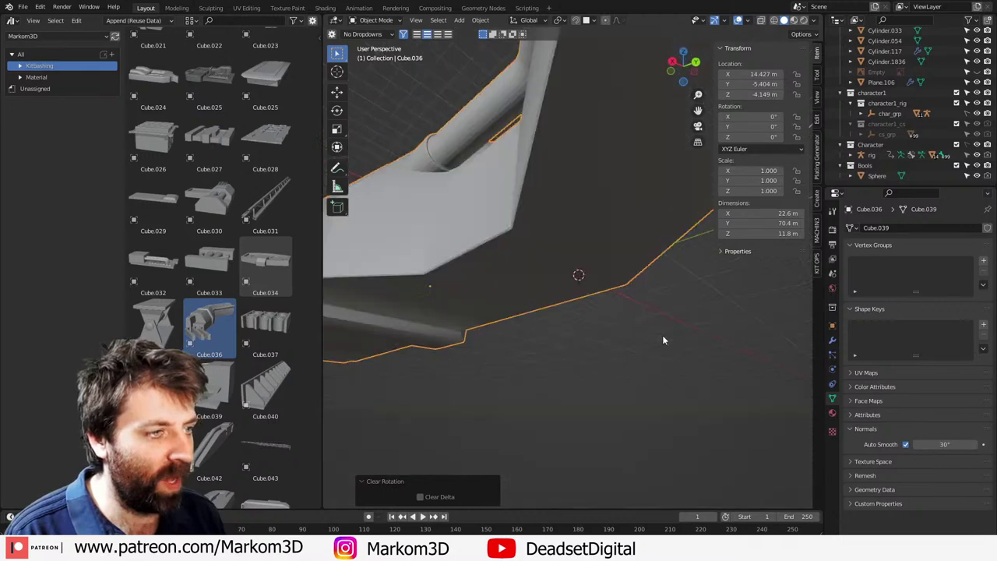
pyautogui.click(514, 291)
pyautogui.moveTo(514, 291); pyautogui.dragTo(522, 227, button='middle')
pyautogui.scroll(8, 576, 275)
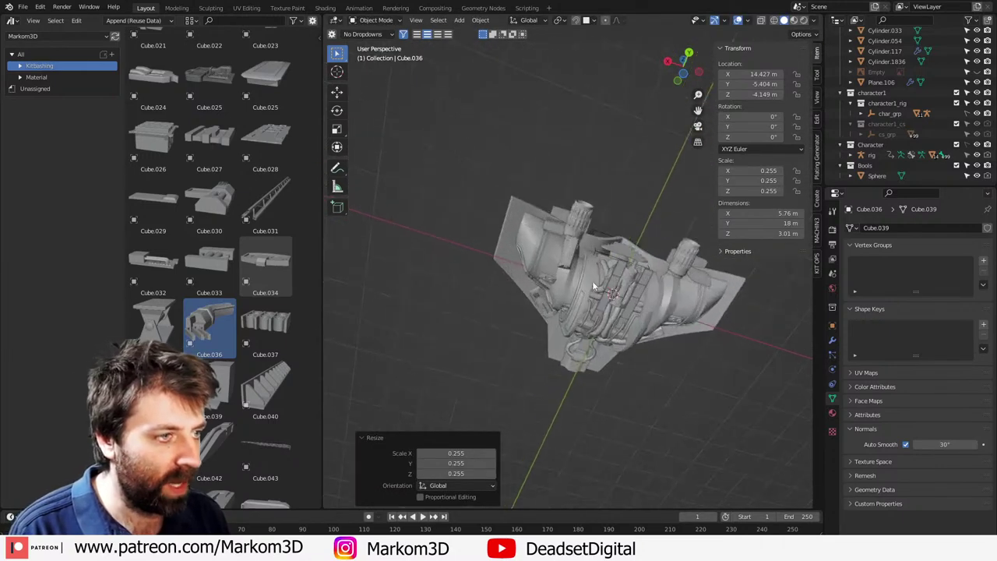
pyautogui.press('g')
pyautogui.click(617, 282)
pyautogui.press('s')
pyautogui.click(533, 229)
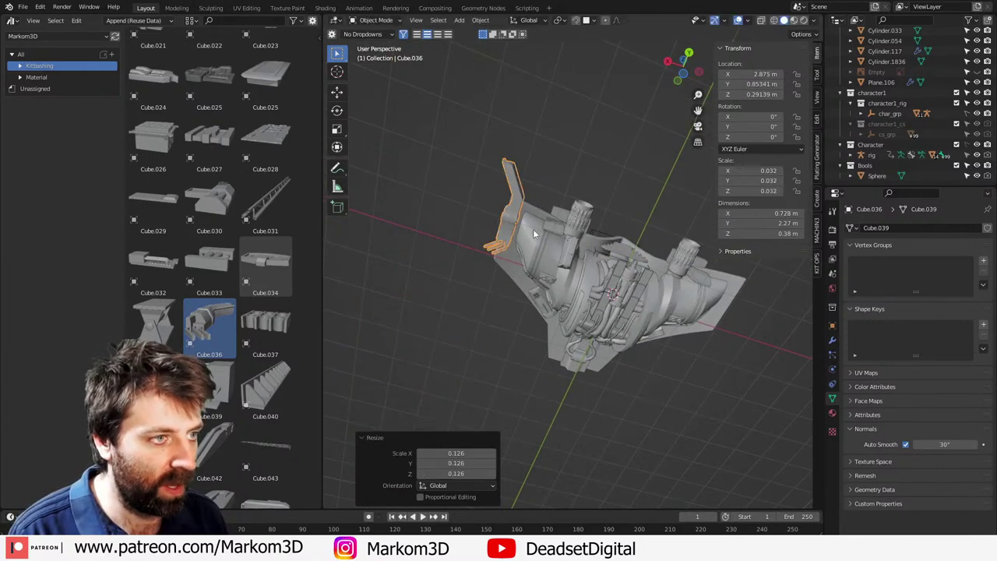
# Step: Rotate the Cube.036 part 180° about global X and 180° about global Z
pyautogui.press('r')
pyautogui.press('x')
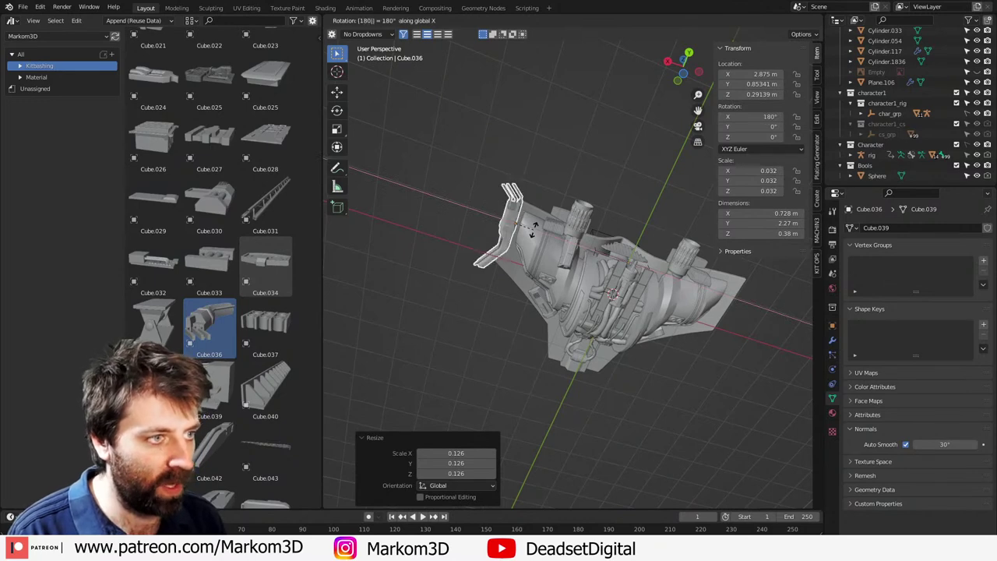
pyautogui.press('Return')
pyautogui.write('rz180')
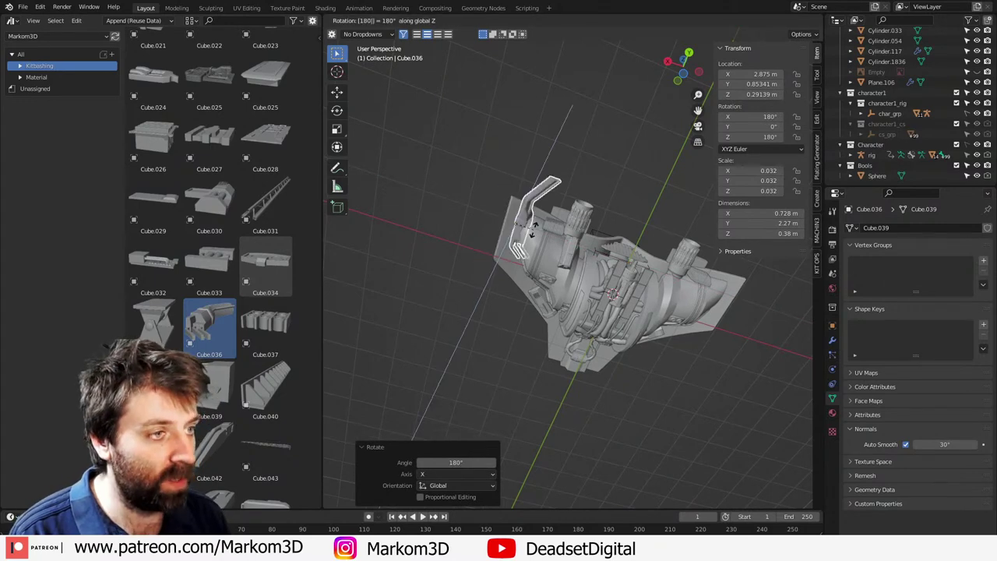
pyautogui.press('Return')
# Step: Reduce the Cube.036 part to a scale of about 0.017 and, in wireframe top view, move it to about X 2.92 m, Y 0.59 m
pyautogui.press('KP_3')
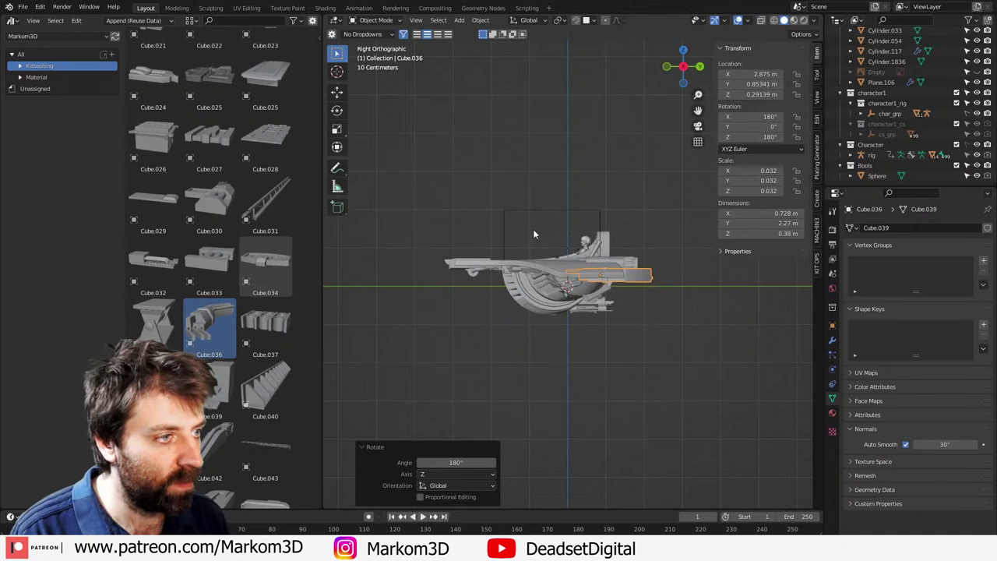
pyautogui.scroll(3, 533, 229)
pyautogui.press('s')
pyautogui.click(648, 315)
pyautogui.press('KP_7')
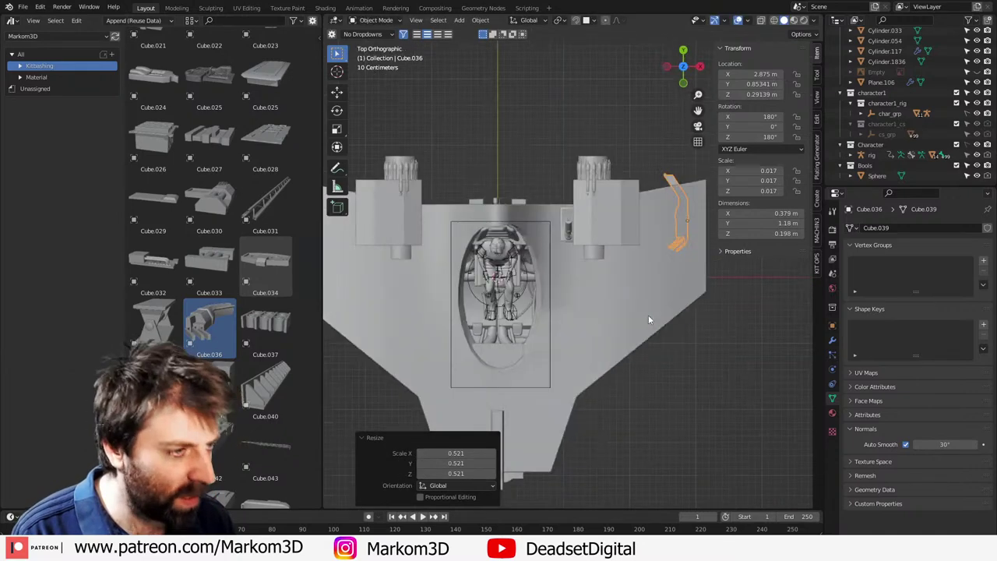
pyautogui.press('z')
pyautogui.click(572, 324)
pyautogui.press('g')
pyautogui.click(667, 290)
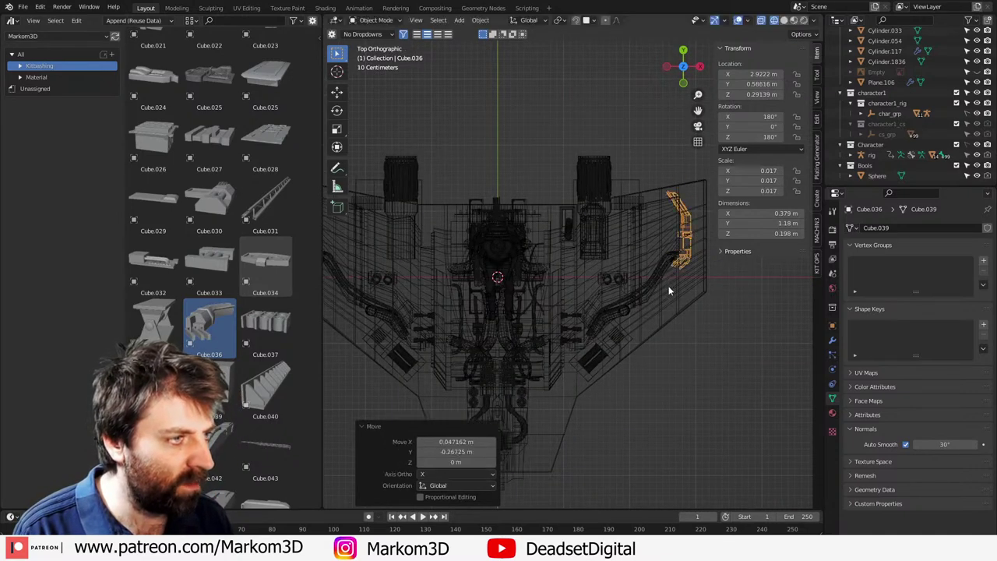
# Step: Return to solid shading, try adjusting the Cube.036 part's height under the wing, and delete it from the scene
pyautogui.moveTo(668, 290)
pyautogui.mouseDown(button='middle')
pyautogui.moveTo(657, 263)
pyautogui.moveTo(598, 213)
pyautogui.moveTo(616, 208)
pyautogui.moveTo(596, 179)
pyautogui.moveTo(569, 163)
pyautogui.moveTo(678, 169)
pyautogui.moveTo(603, 213)
pyautogui.moveTo(622, 202)
pyautogui.mouseUp(button='middle')
pyautogui.press('z')
pyautogui.click(662, 215)
pyautogui.press('g')
pyautogui.press('z')
pyautogui.click(627, 296)
pyautogui.moveTo(627, 297); pyautogui.dragTo(500, 347, button='middle')
pyautogui.click(500, 347)
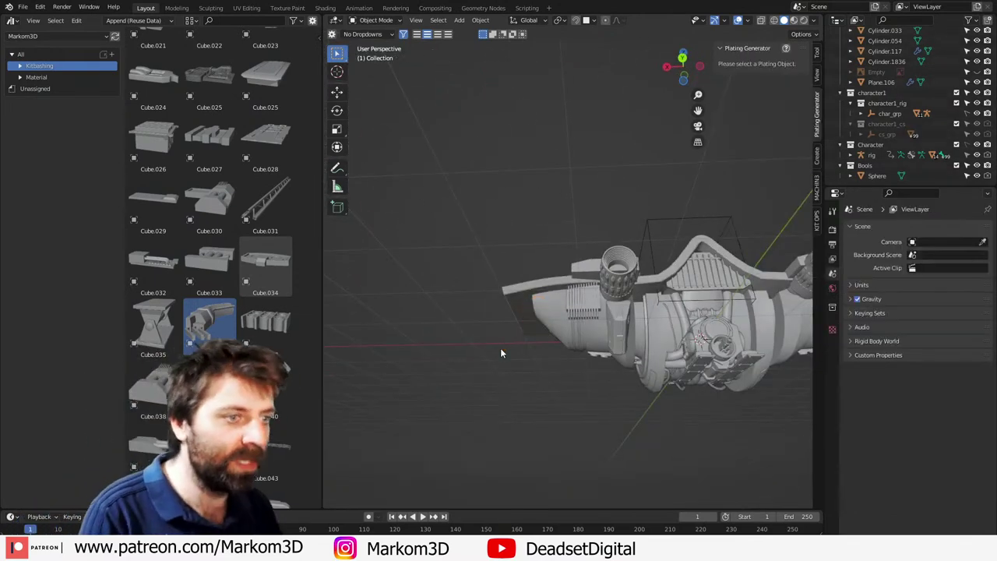
# Step: Apply the Markom3DScifiSetup material from the asset library to the ship's wing hull
pyautogui.scroll(5, 226, 342)
pyautogui.moveTo(713, 381); pyautogui.dragTo(332, 293, button='middle')
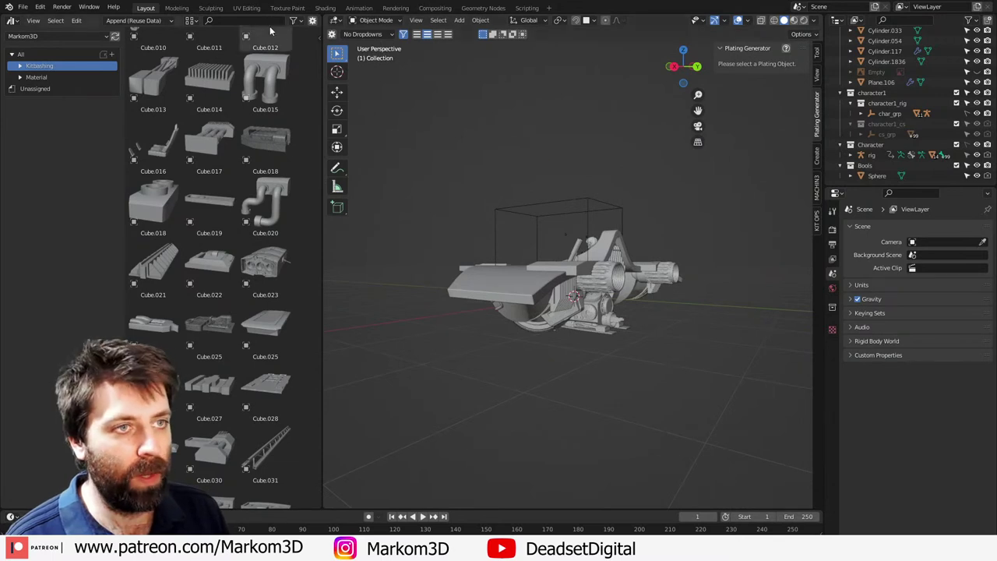
pyautogui.click(38, 78)
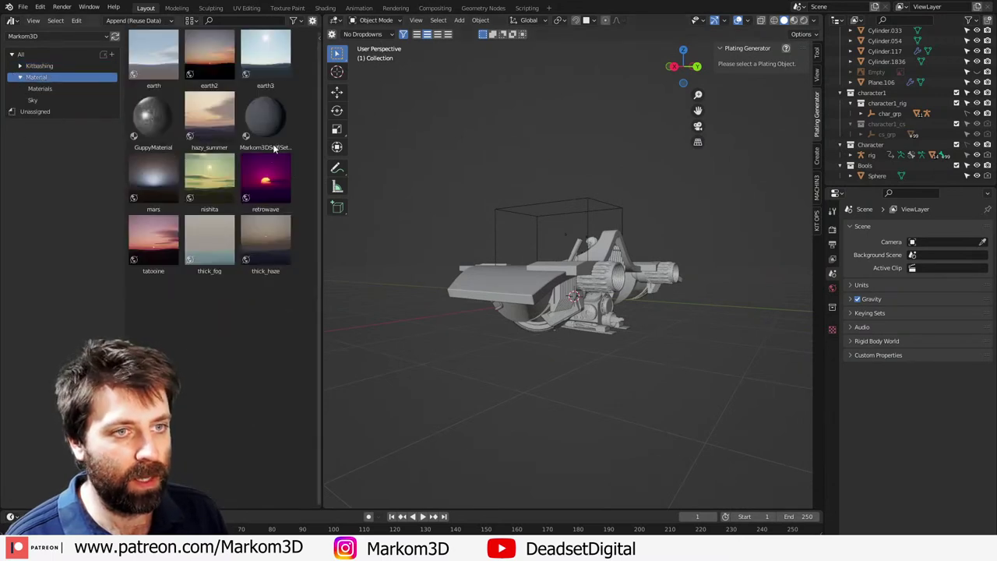
pyautogui.moveTo(262, 130); pyautogui.dragTo(517, 308)
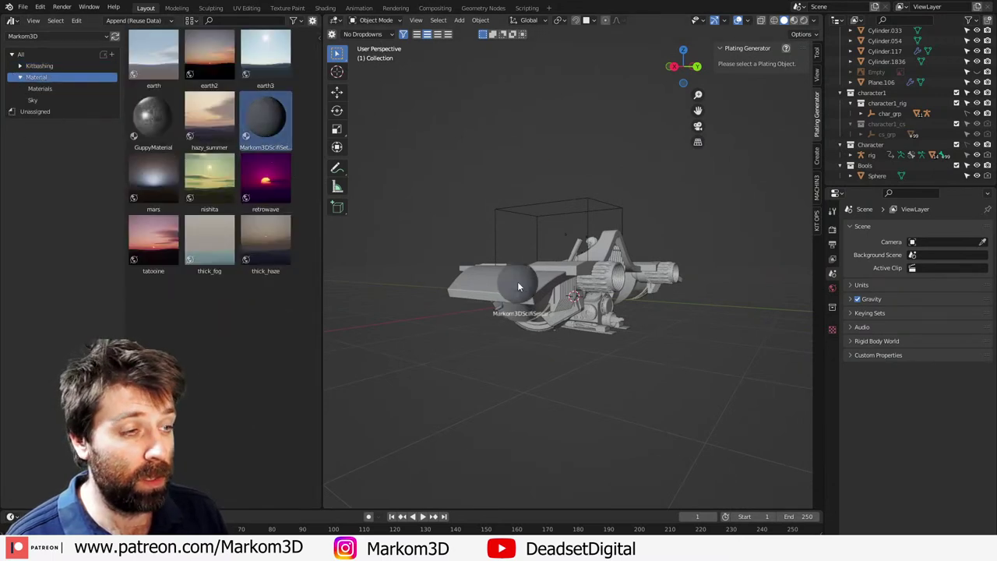
pyautogui.click(39, 54)
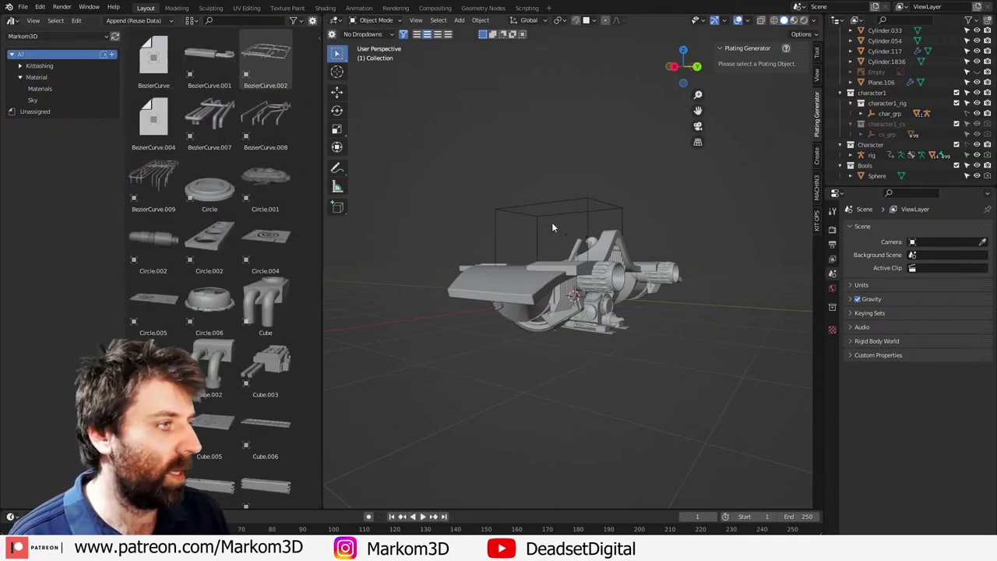
# Step: Set the scene to render with Cycles using GPU Compute as the device
pyautogui.click(833, 211)
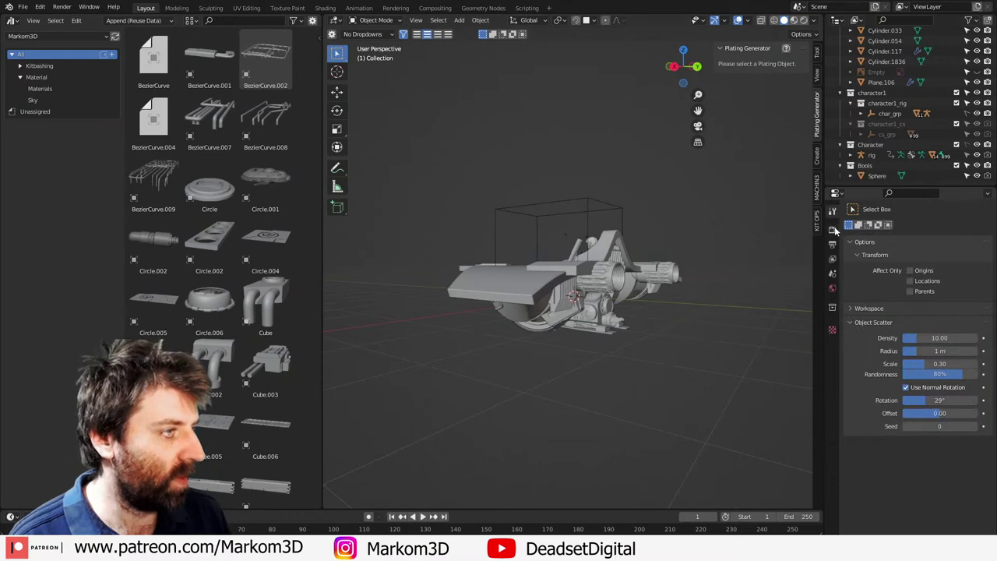
pyautogui.click(833, 228)
pyautogui.click(937, 265)
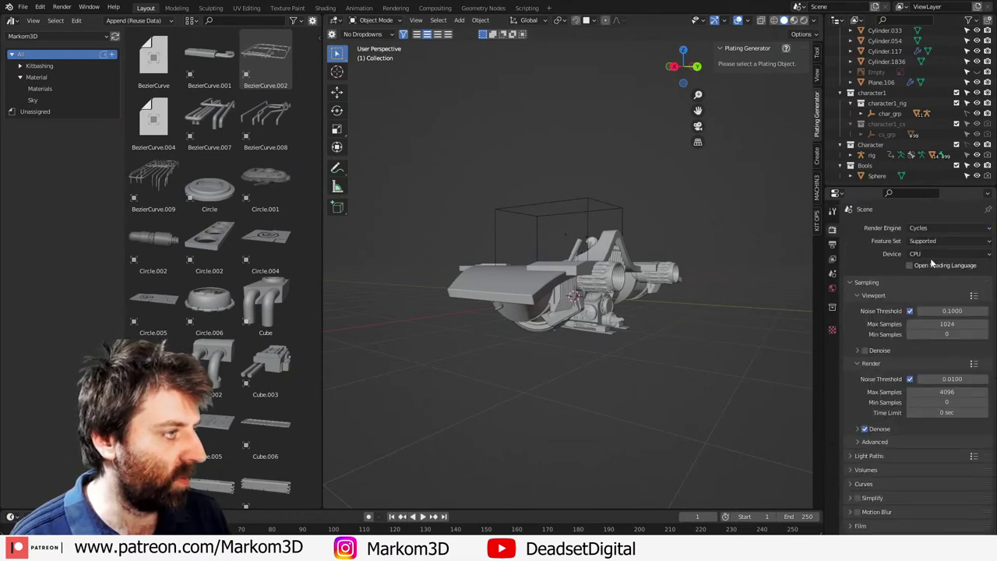
pyautogui.click(931, 255)
pyautogui.click(935, 278)
# Step: Set the max samples to 32 for the viewport and 256 for the render, with viewport denoising enabled
pyautogui.click(947, 313)
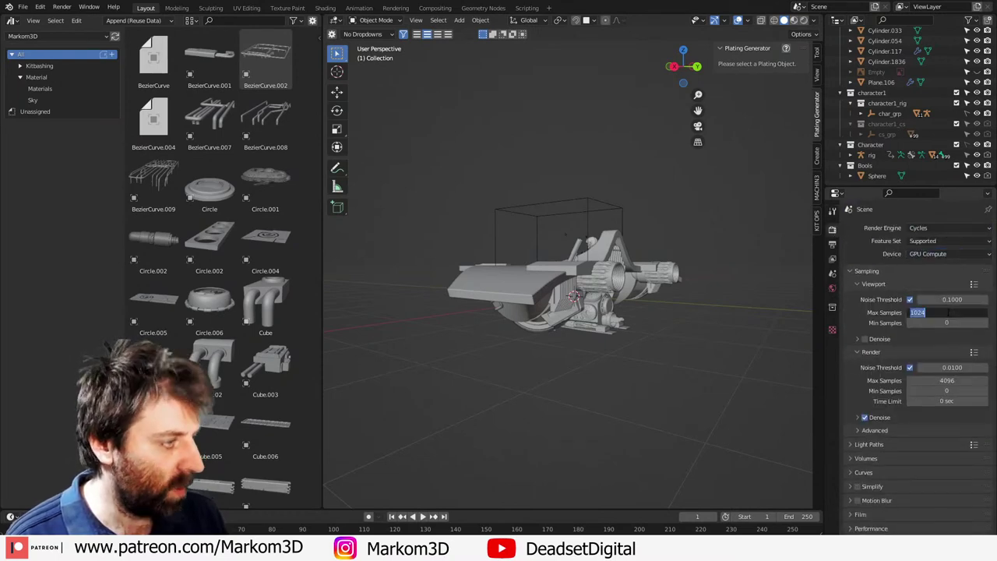
pyautogui.write('32')
pyautogui.press('Return')
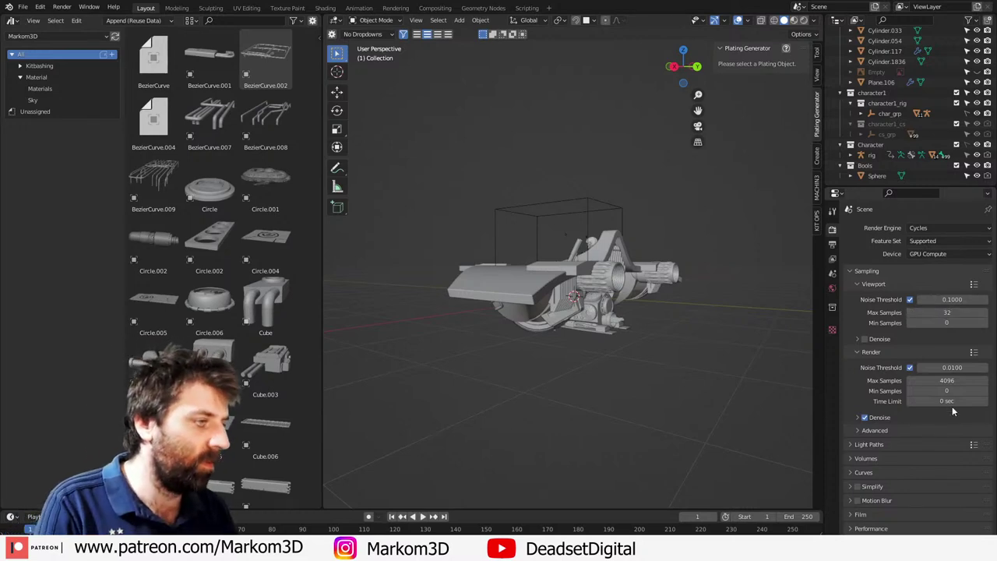
pyautogui.click(927, 380)
pyautogui.write('256')
pyautogui.press('Return')
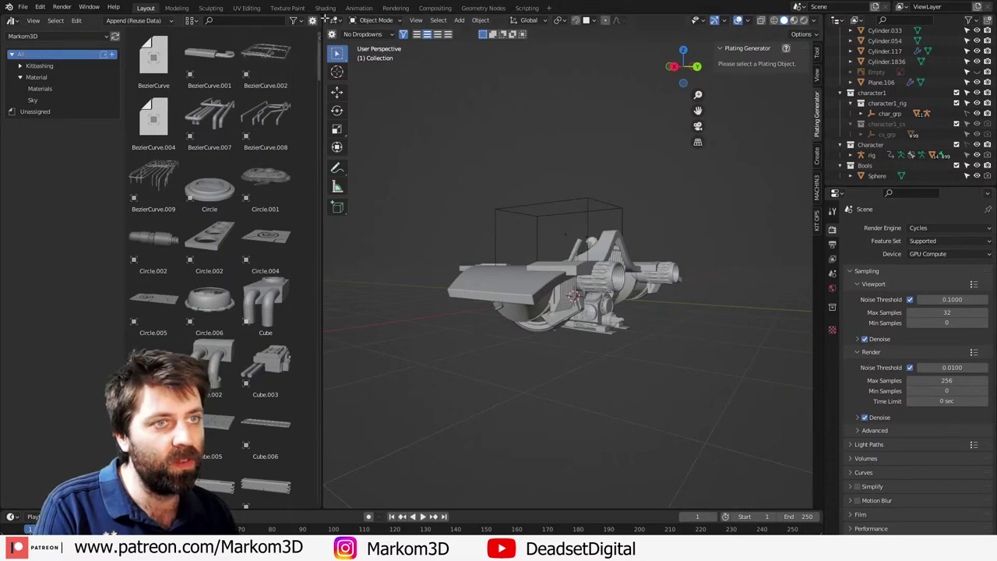
# Step: In the Shading workspace, close the file browser and image editor areas and display the World shader nodes
pyautogui.moveTo(325, 17); pyautogui.dragTo(299, 21)
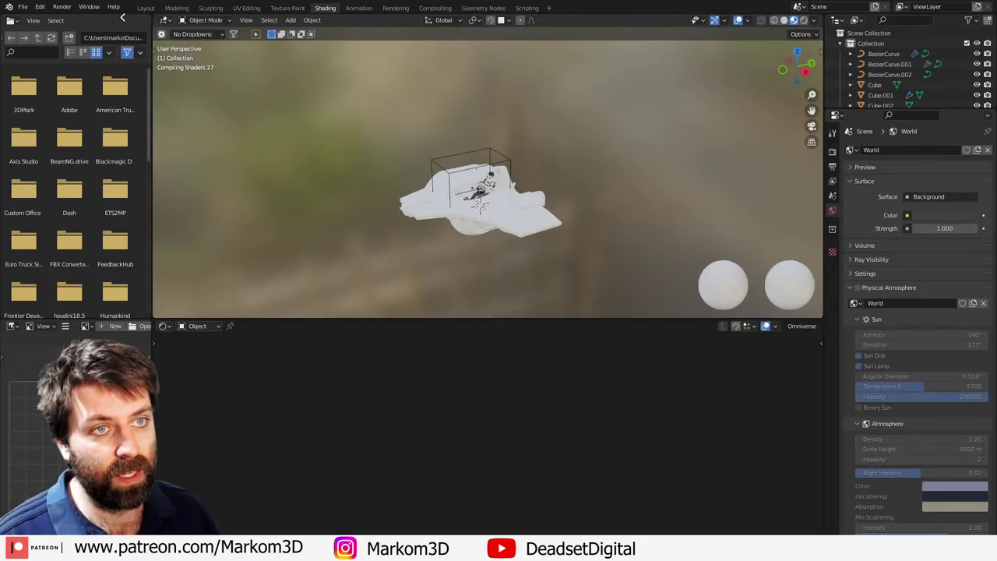
pyautogui.moveTo(122, 17); pyautogui.dragTo(117, 19)
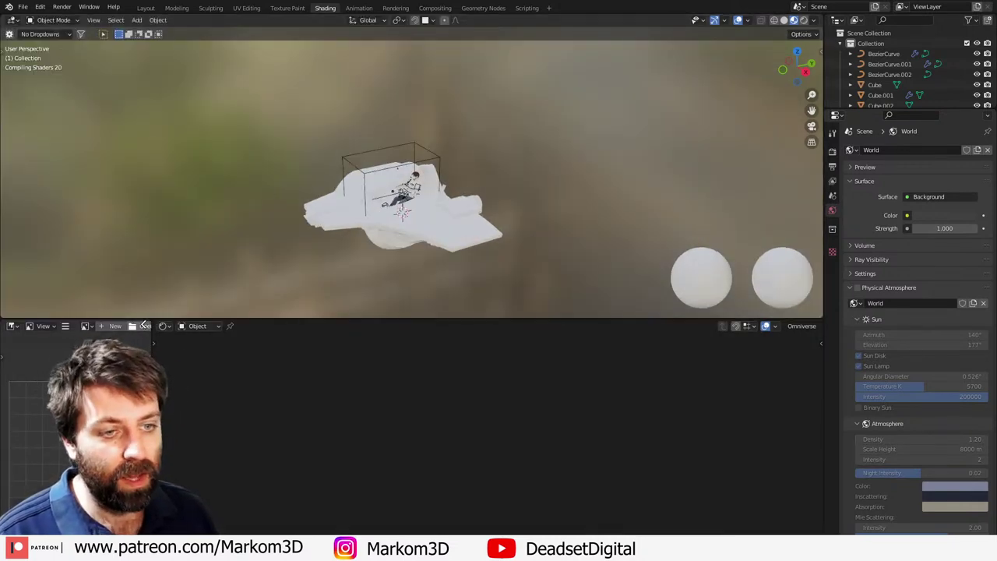
pyautogui.moveTo(151, 326); pyautogui.dragTo(151, 334)
pyautogui.click(31, 327)
pyautogui.click(47, 350)
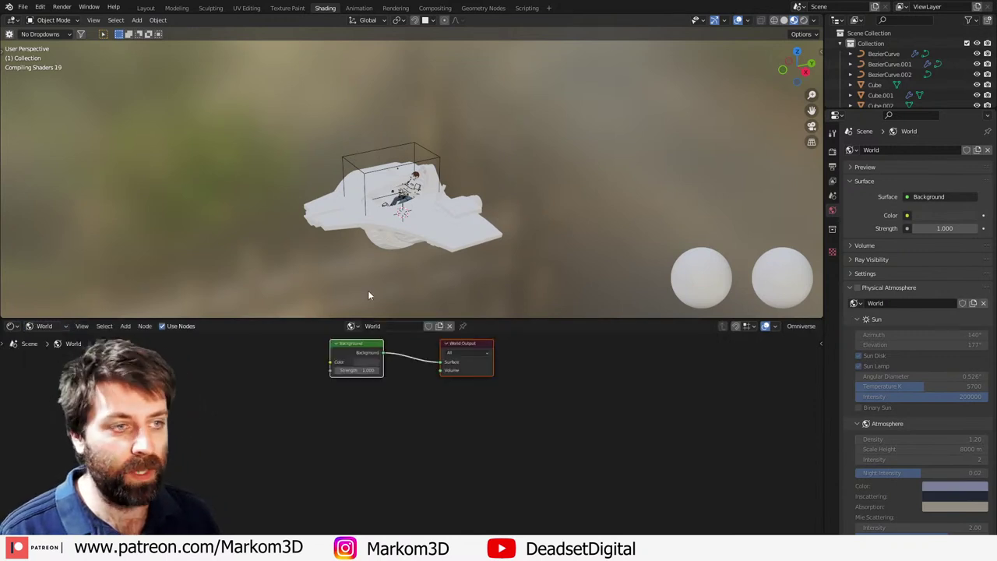
# Step: Add a Sky Texture node to the world shader and connect its Color to the Background node's Color
pyautogui.hotkey('shift', 'a')
pyautogui.click(290, 380)
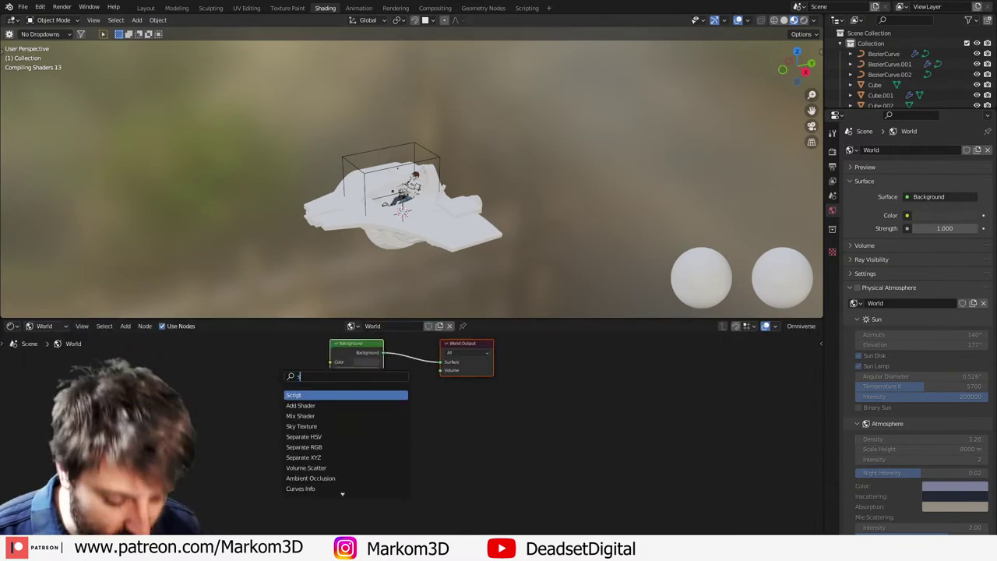
pyautogui.write('sky')
pyautogui.press('Return')
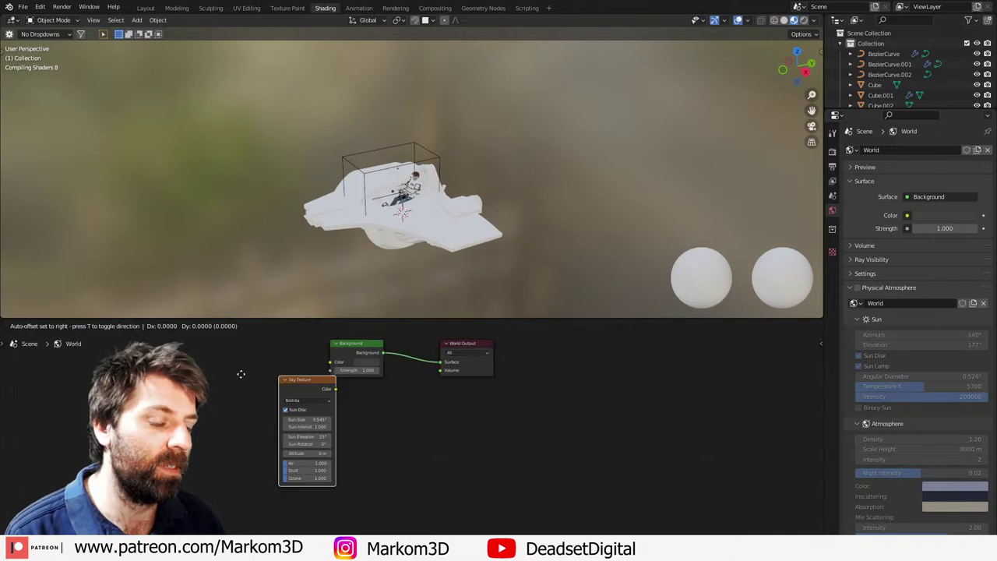
pyautogui.click(289, 383)
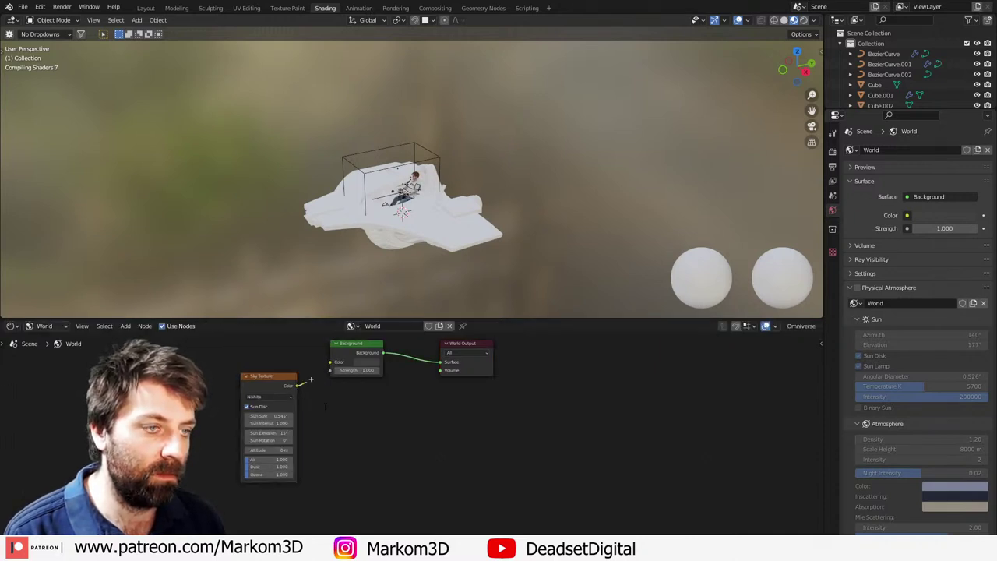
pyautogui.click(324, 406)
pyautogui.moveTo(310, 379); pyautogui.dragTo(369, 489)
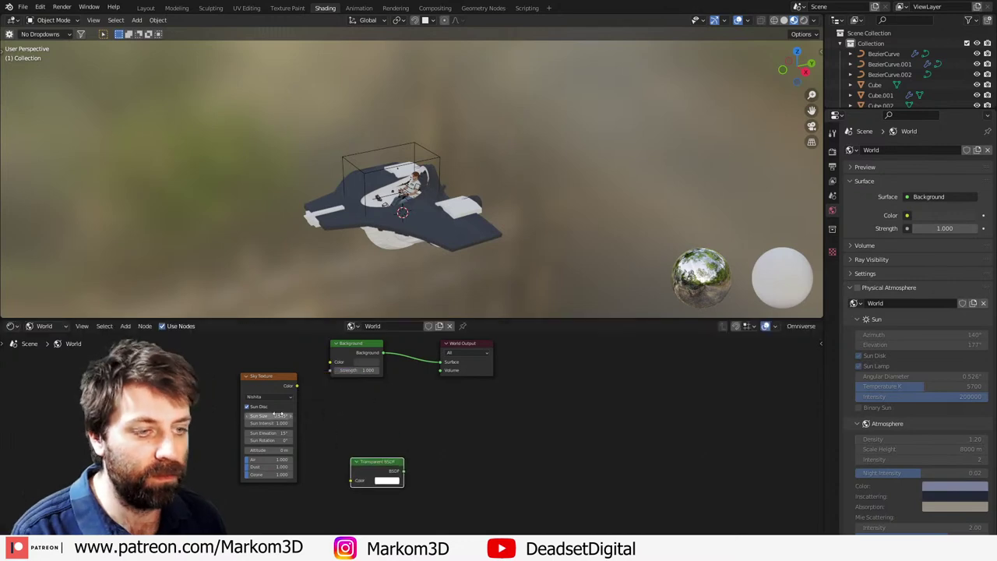
pyautogui.press('x')
pyautogui.moveTo(296, 386); pyautogui.dragTo(338, 360)
# Step: Select every object in the scene, keeping the ship's wing hull as the active object
pyautogui.scroll(4, 435, 243)
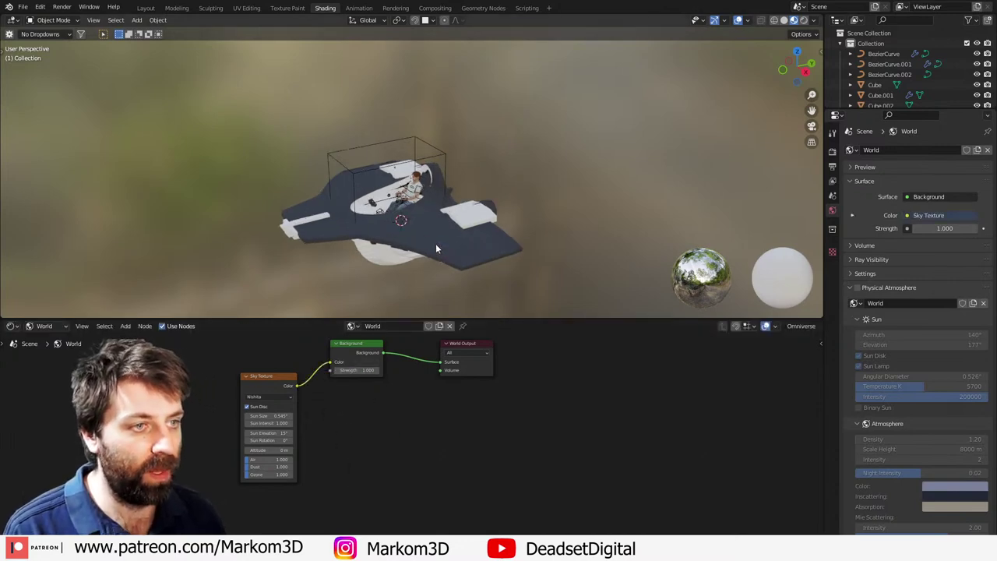
pyautogui.moveTo(435, 243); pyautogui.dragTo(427, 205, button='middle')
pyautogui.click(418, 160)
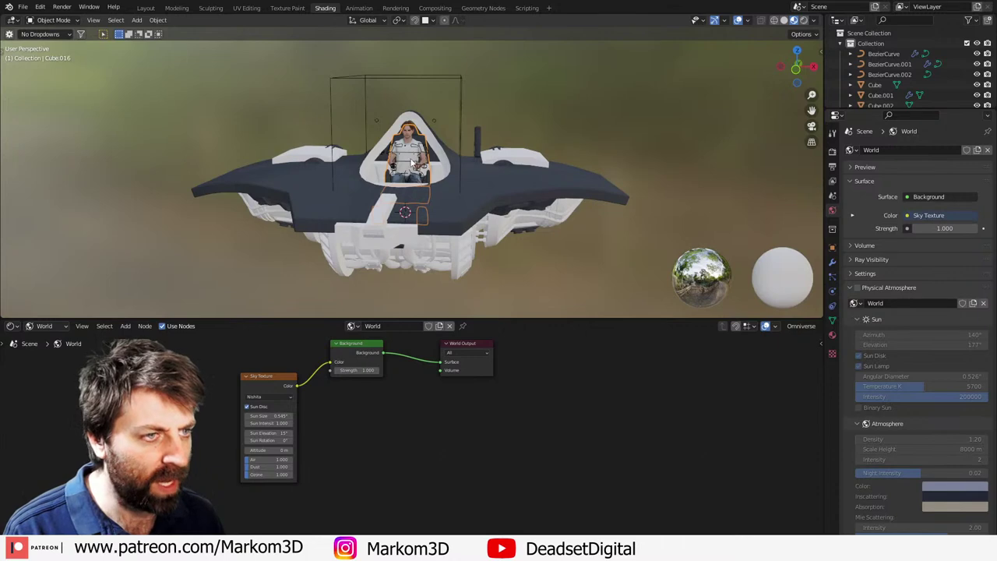
pyautogui.moveTo(411, 161); pyautogui.dragTo(478, 211, button='middle')
pyautogui.scroll(2, 478, 211)
pyautogui.click(479, 214)
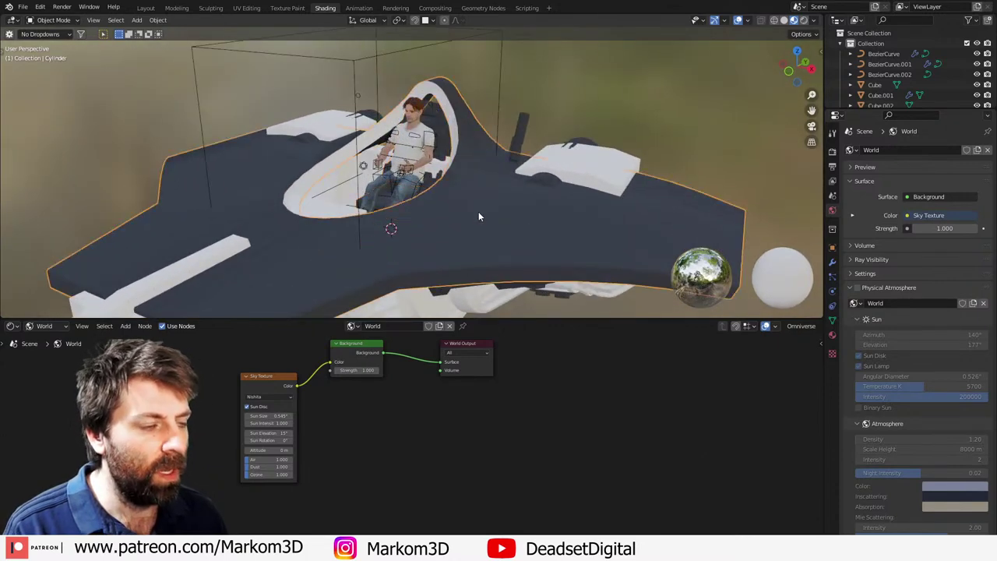
pyautogui.scroll(-4, 478, 211)
pyautogui.press('a')
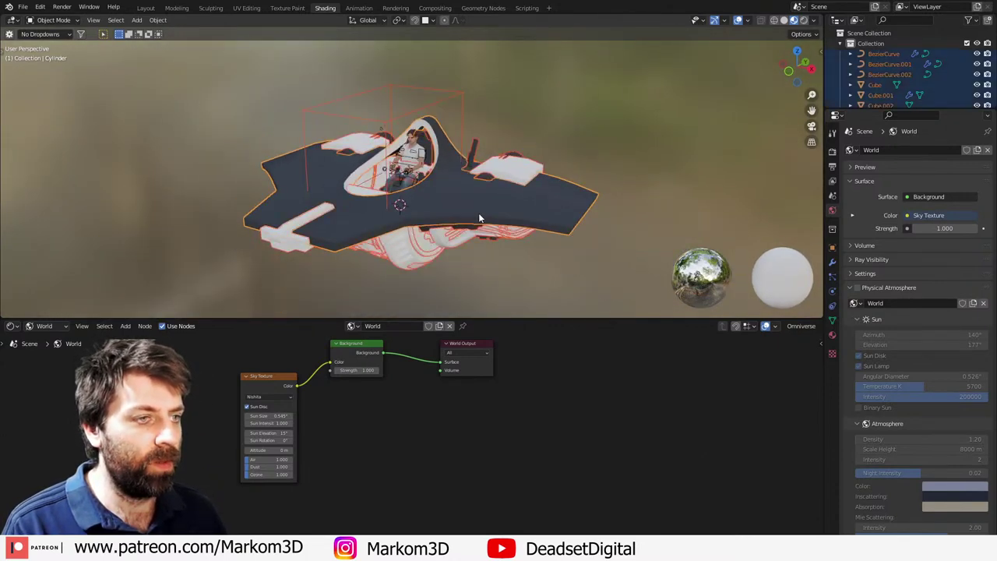
# Step: Assign the original Markom3DScifiSetup material to the hull and copy it to all selected objects
pyautogui.click(833, 335)
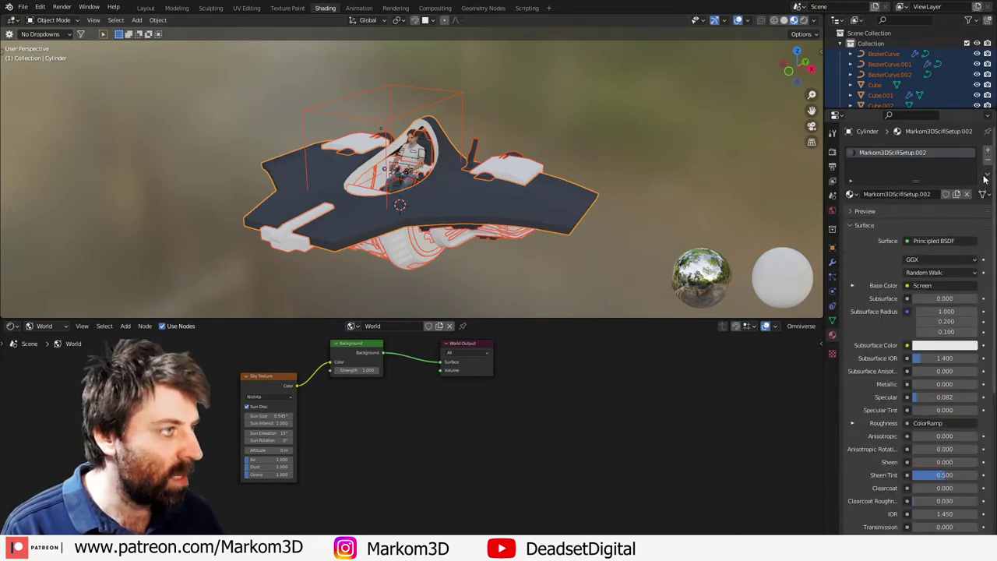
pyautogui.click(852, 193)
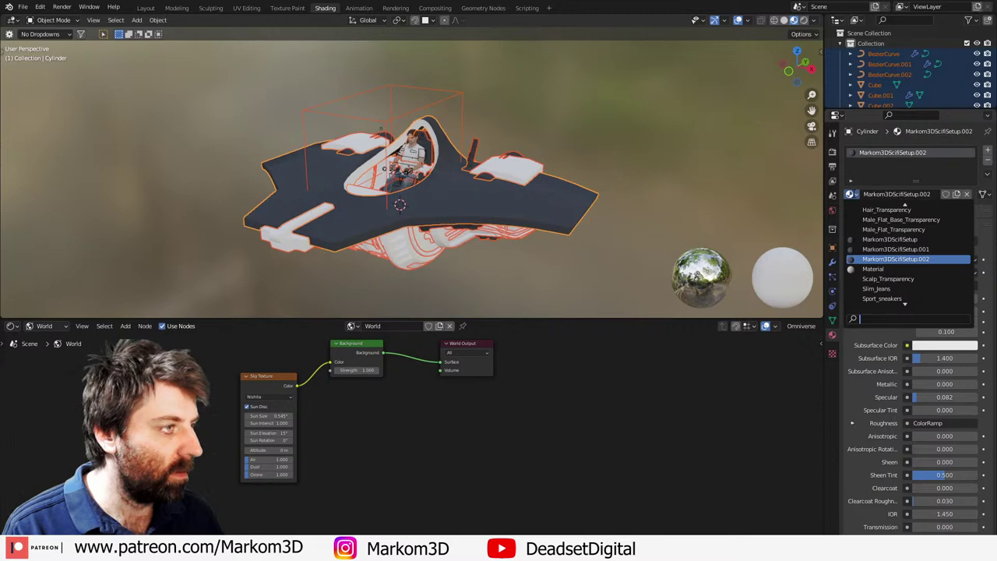
pyautogui.press('Return')
pyautogui.click(988, 174)
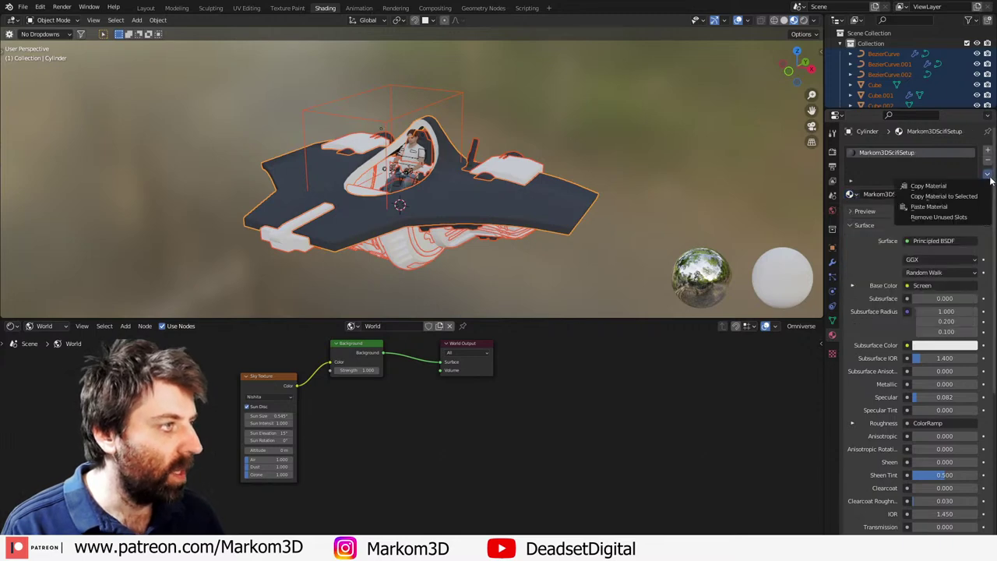
pyautogui.click(944, 196)
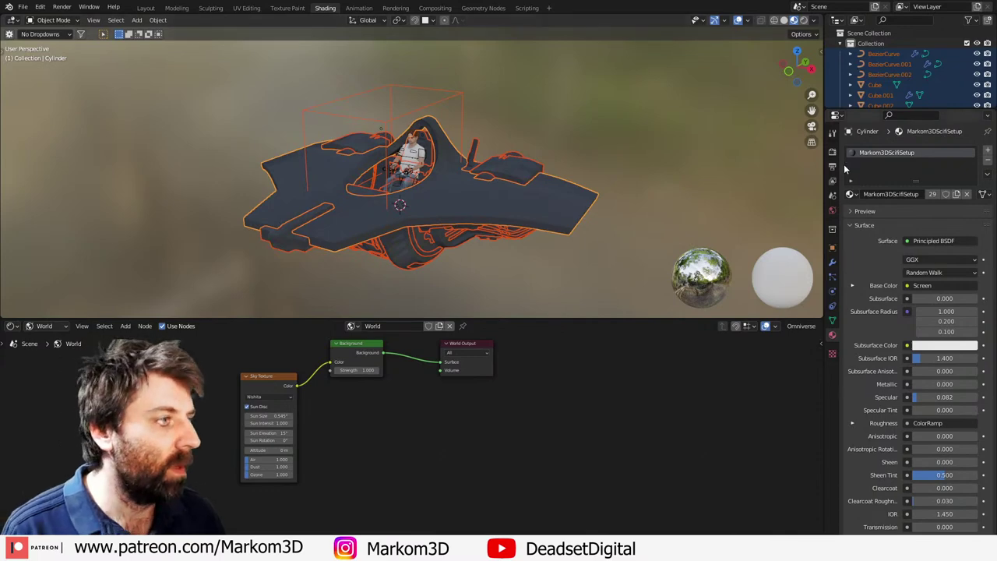
# Step: Switch the viewport to rendered shading and set the film exposure to 0.10
pyautogui.click(803, 21)
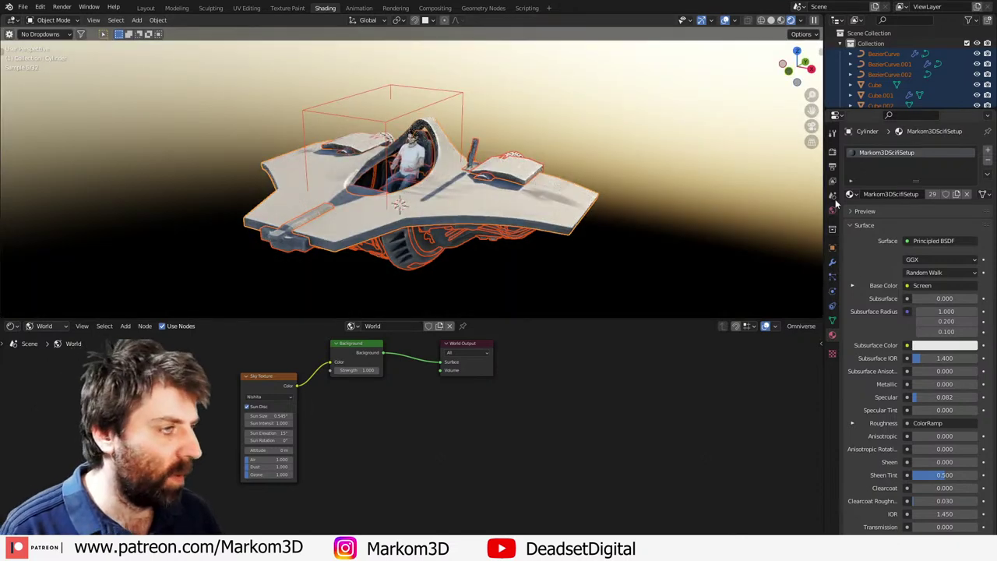
pyautogui.click(832, 151)
pyautogui.click(852, 434)
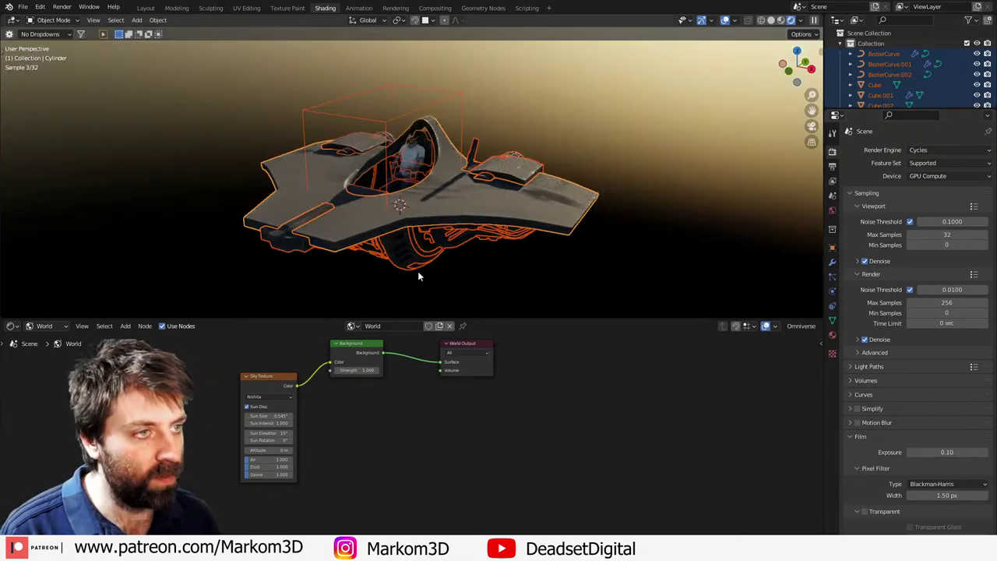
# Step: Unwrap all geometry of the selected ship objects with Cube Projection and return to Object Mode
pyautogui.scroll(4, 422, 253)
pyautogui.scroll(-3, 429, 231)
pyautogui.keyDown('shift'); pyautogui.moveTo(429, 232); pyautogui.dragTo(454, 190, button='middle'); pyautogui.keyUp('shift')
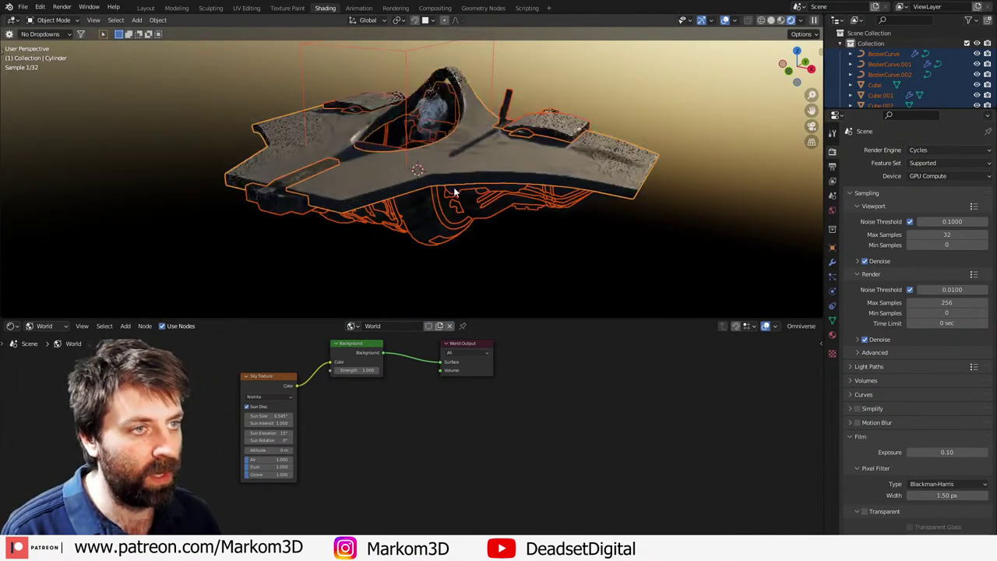
pyautogui.press('Tab')
pyautogui.press('a')
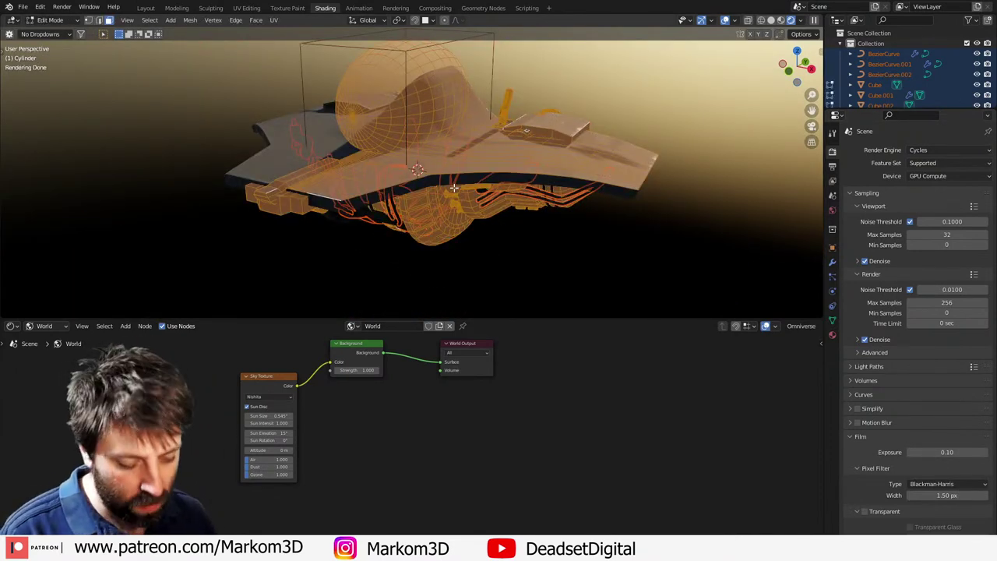
pyautogui.press('u')
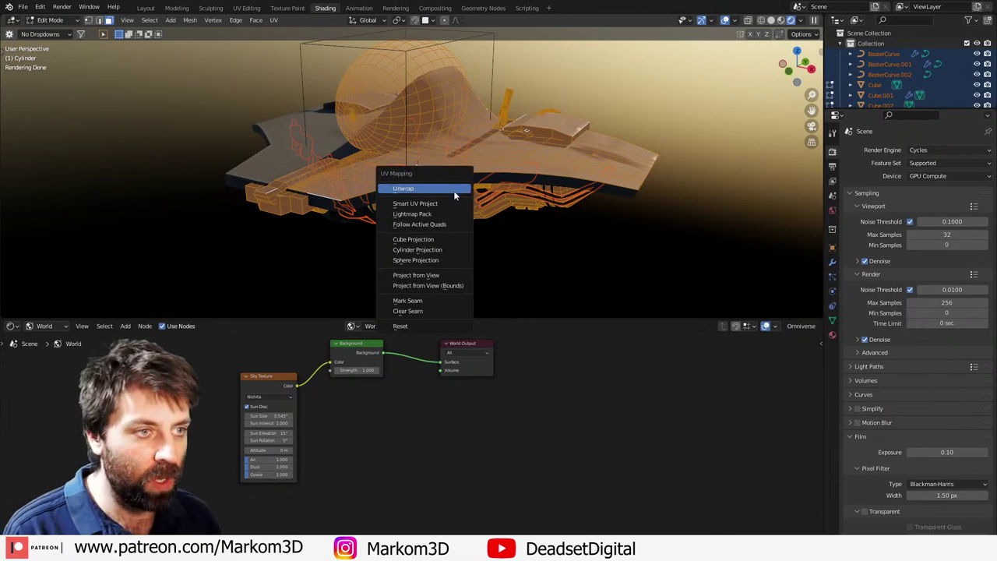
pyautogui.click(441, 241)
pyautogui.scroll(-2, 424, 214)
pyautogui.press('Tab')
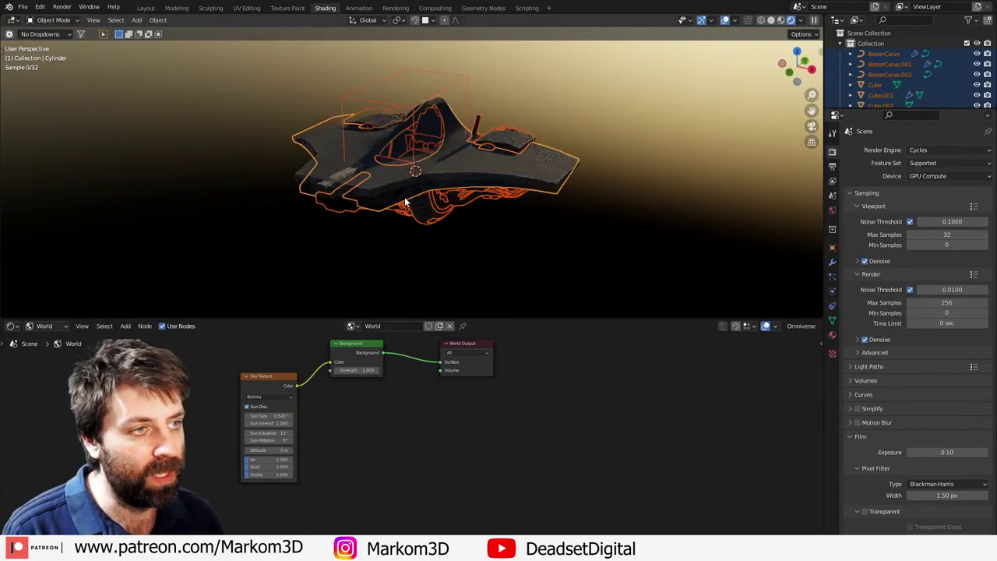
# Step: Display the hull material's shader nodes and set the Bevel node's radius to 0.01
pyautogui.moveTo(402, 202); pyautogui.dragTo(465, 232, button='middle')
pyautogui.scroll(3, 465, 232)
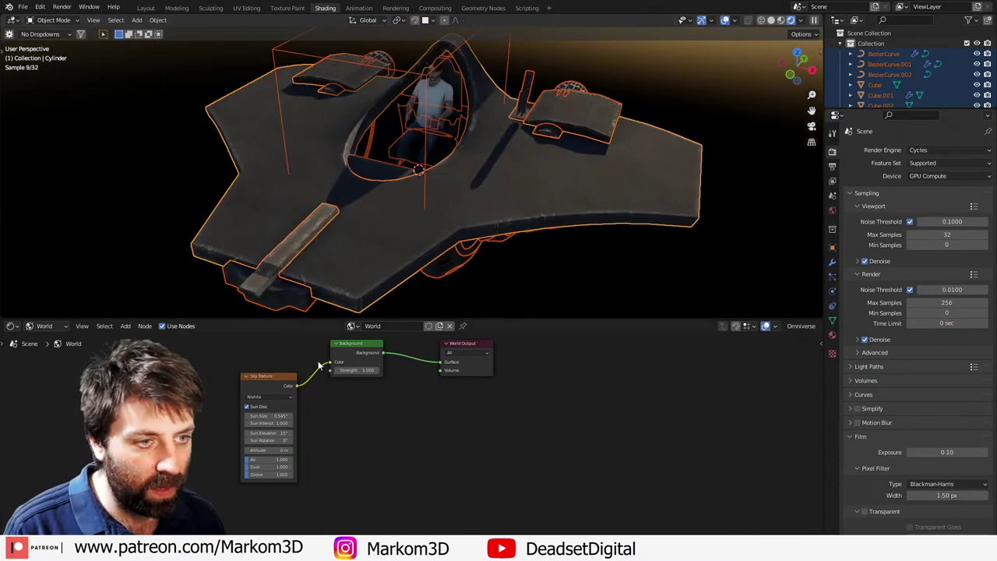
pyautogui.click(63, 339)
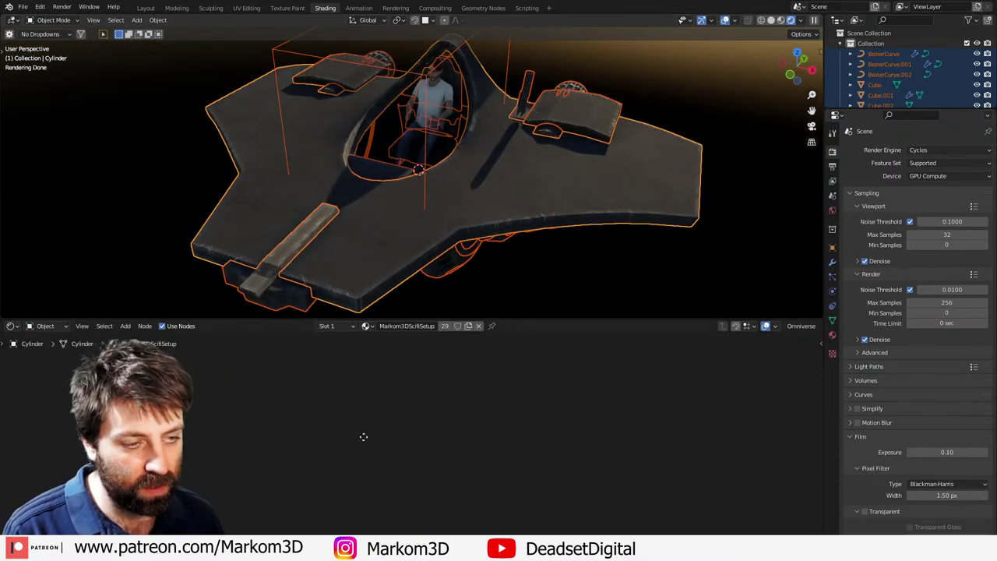
pyautogui.press('Home')
pyautogui.scroll(3, 468, 435)
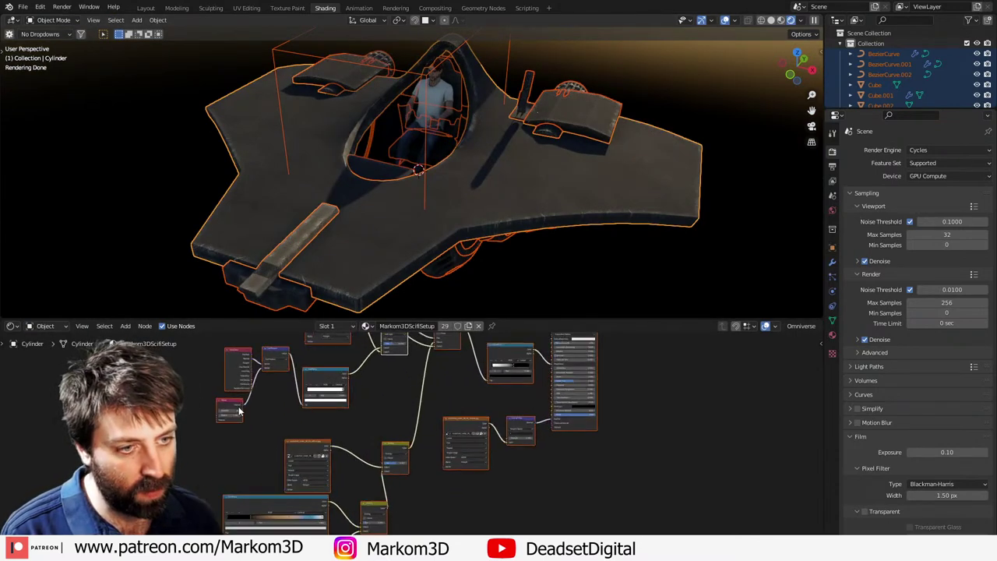
pyautogui.scroll(3, 499, 429)
pyautogui.doubleClick(425, 440)
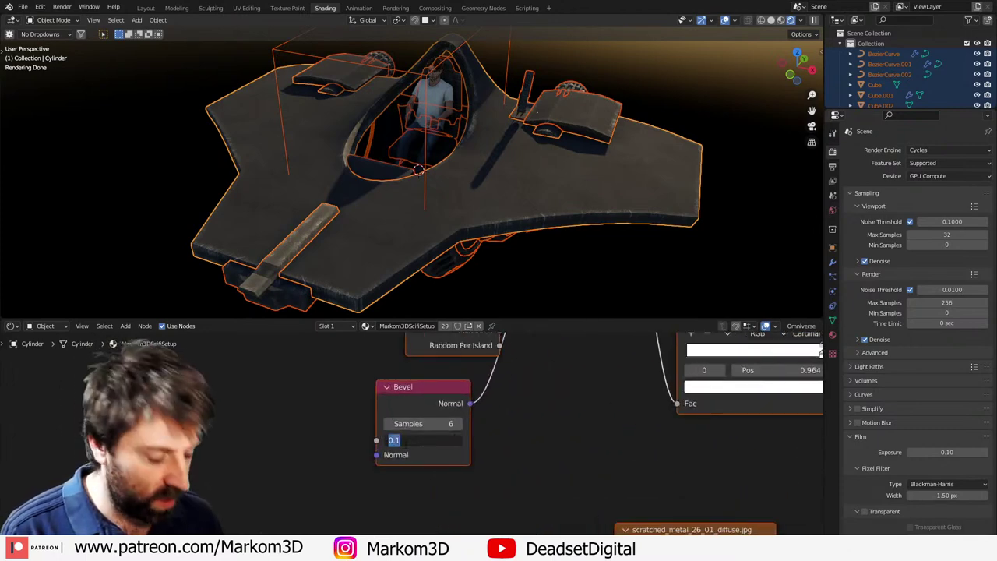
pyautogui.write('0.01')
pyautogui.press('Return')
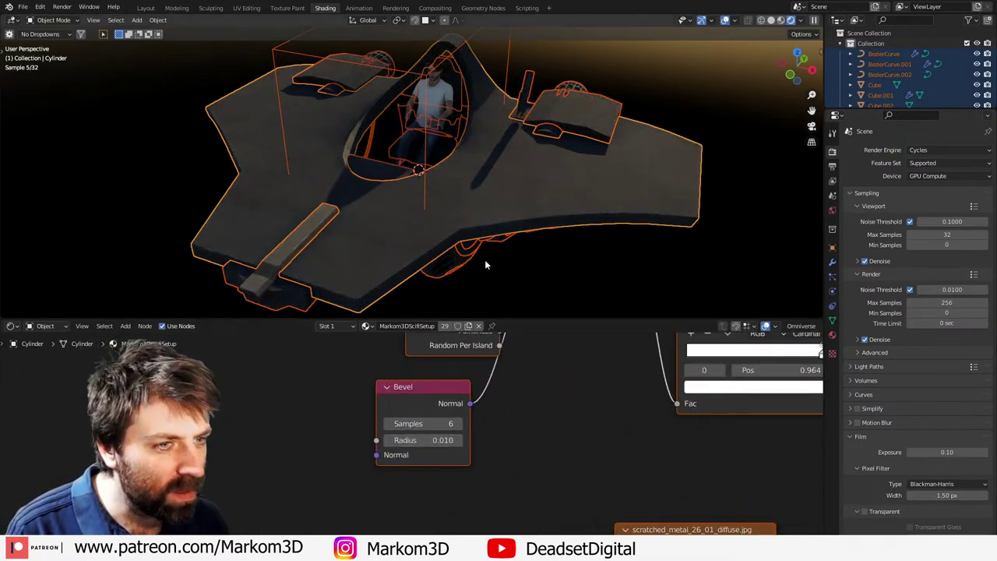
# Step: Set the Bevel node's radius to 0.05 and inspect the edge wear around the ship
pyautogui.doubleClick(427, 440)
pyautogui.write('0.05')
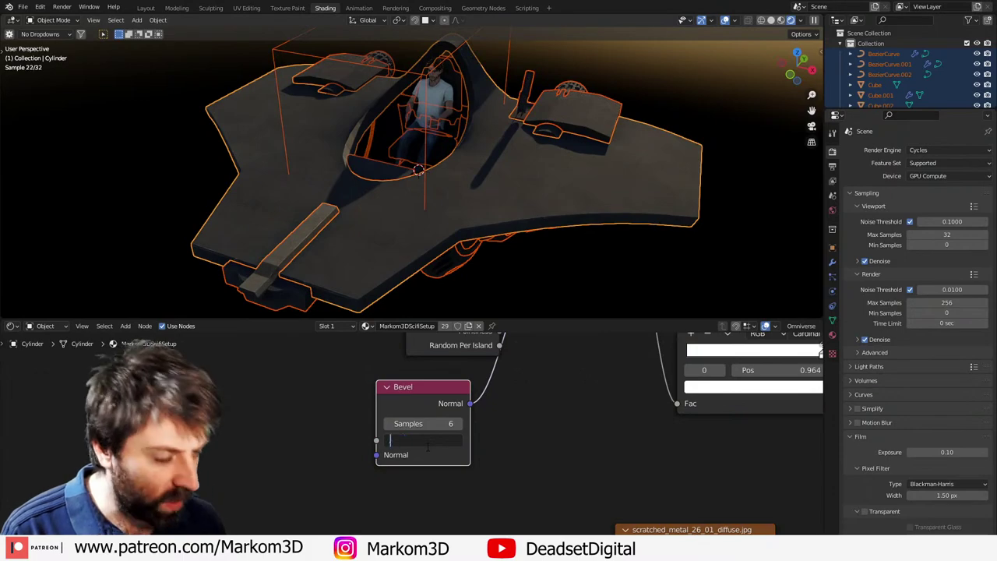
pyautogui.press('Return')
pyautogui.moveTo(640, 199); pyautogui.dragTo(498, 198, button='middle')
pyautogui.click(532, 247)
pyautogui.moveTo(472, 255); pyautogui.dragTo(463, 227, button='middle')
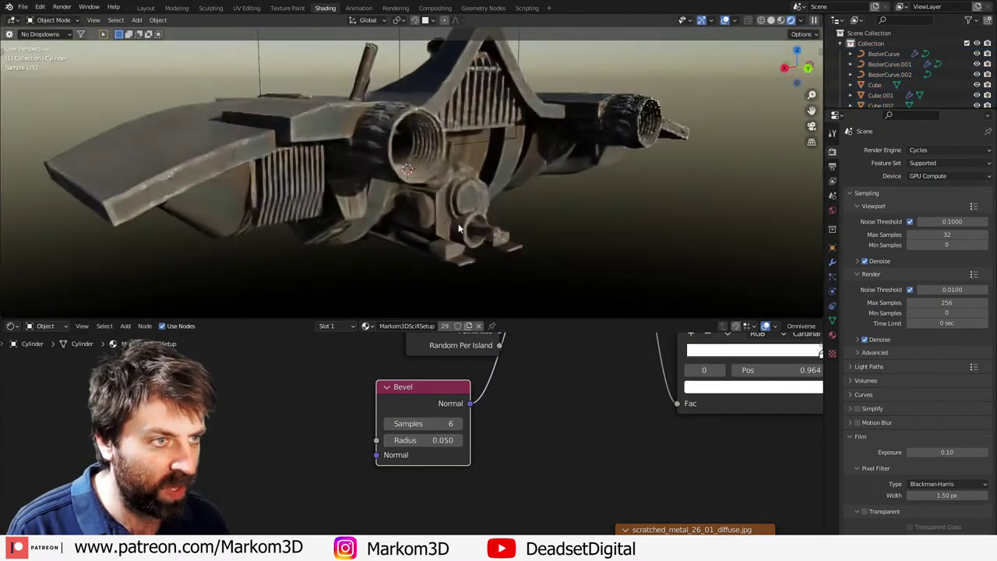
pyautogui.moveTo(560, 236); pyautogui.dragTo(520, 218, button='middle')
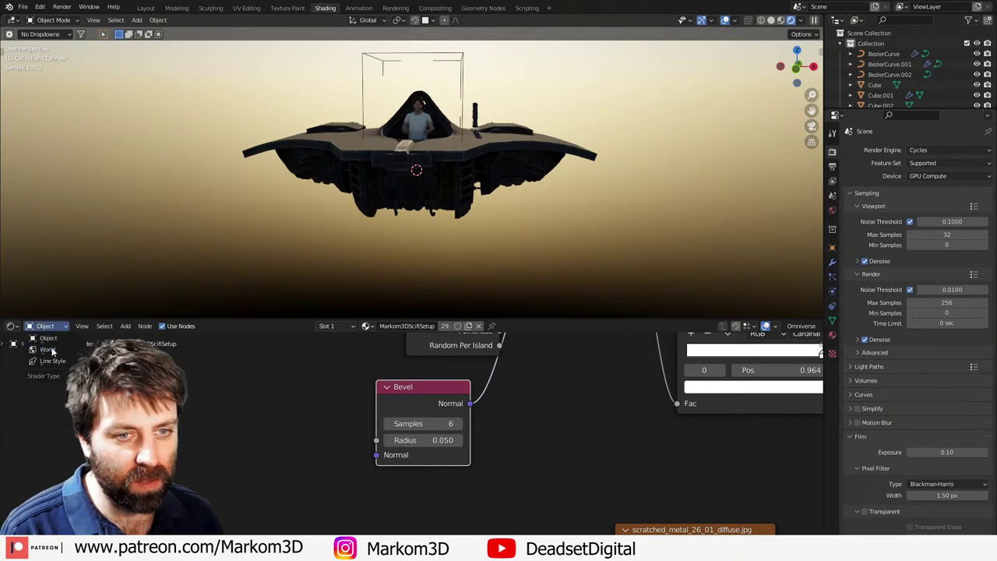
# Step: Display the World shader's nodes in the node editor and frame them all
pyautogui.click(52, 351)
pyautogui.click(352, 330)
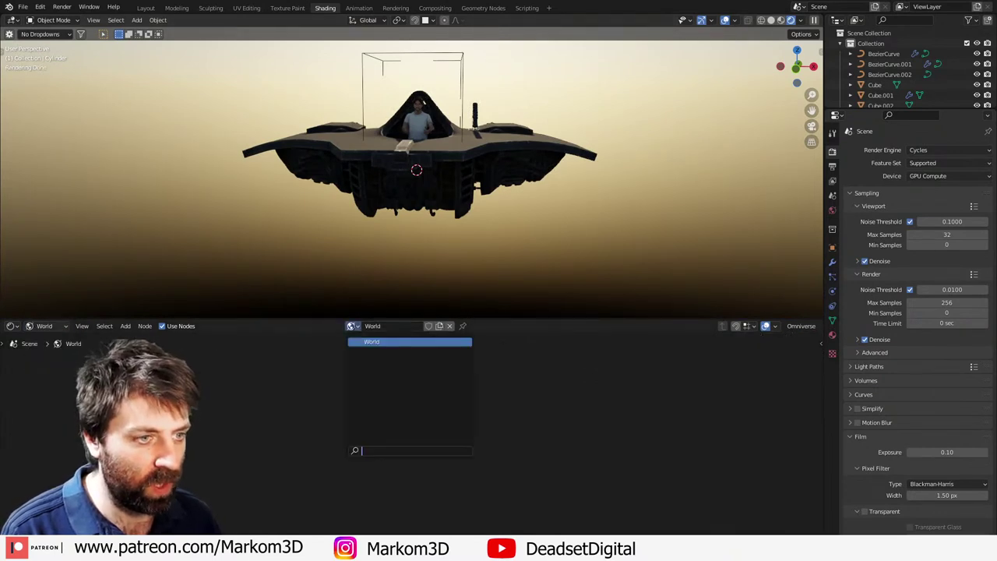
pyautogui.click(352, 327)
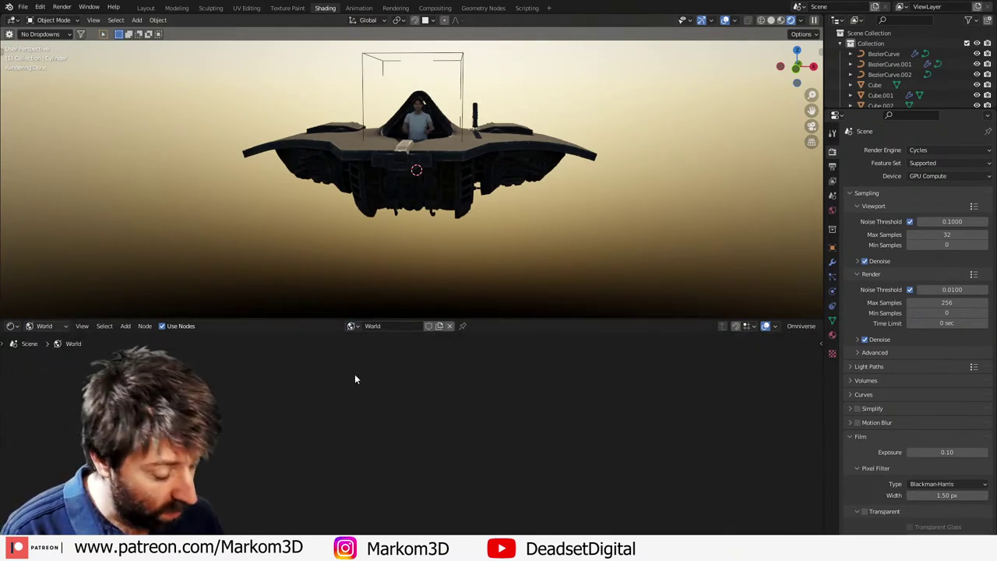
pyautogui.press('Home')
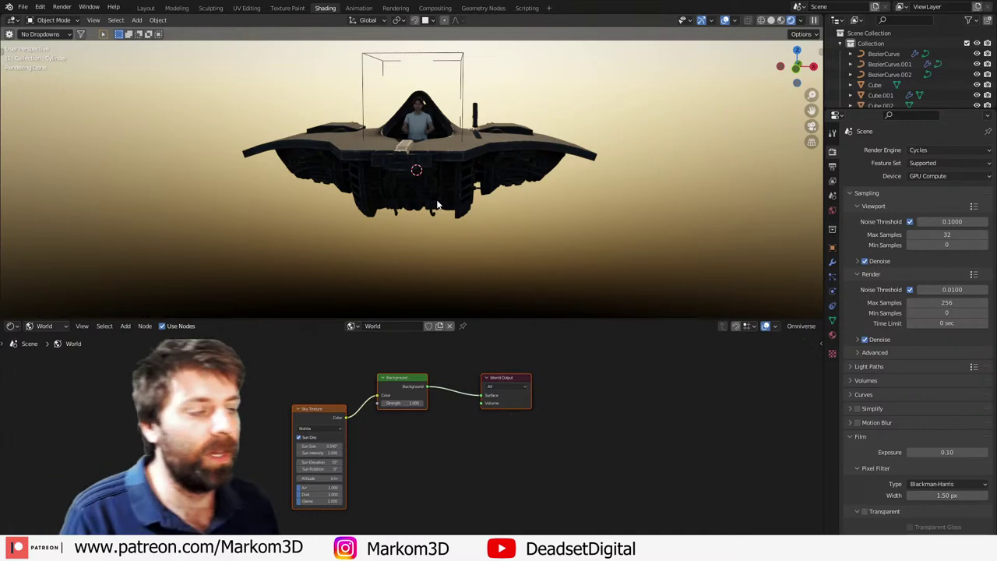
# Step: Add a cube-shaped empty at the ship's centre and scale it up until it spans the ship's wings
pyautogui.hotkey('shift', 'a')
pyautogui.moveTo(437, 201)
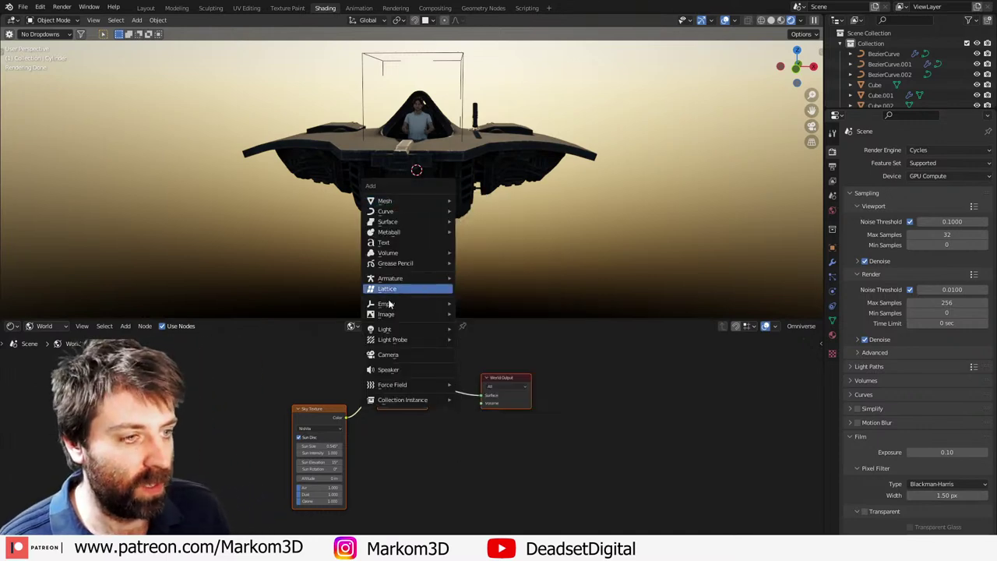
pyautogui.moveTo(425, 304)
pyautogui.click(502, 360)
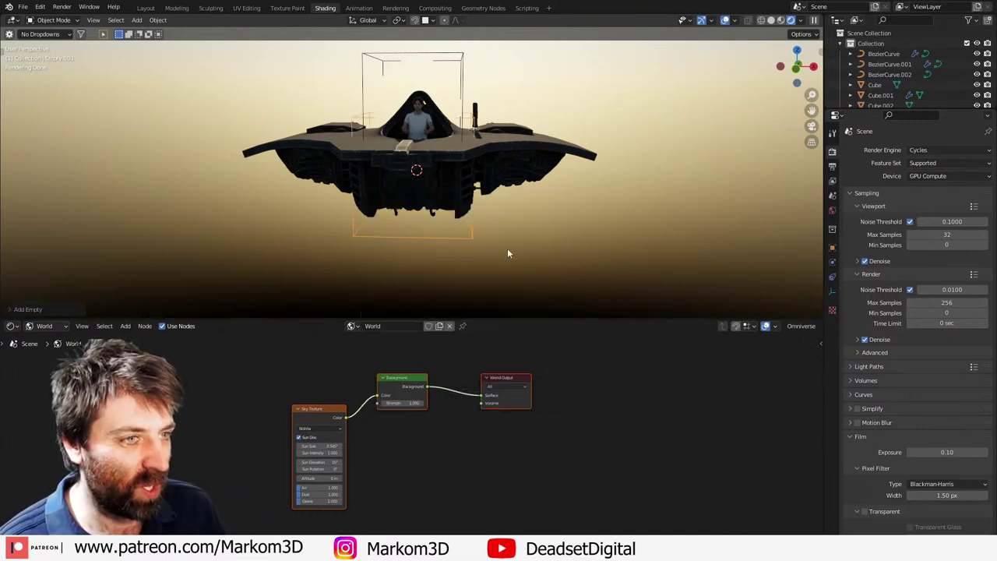
pyautogui.press('s')
pyautogui.click(584, 211)
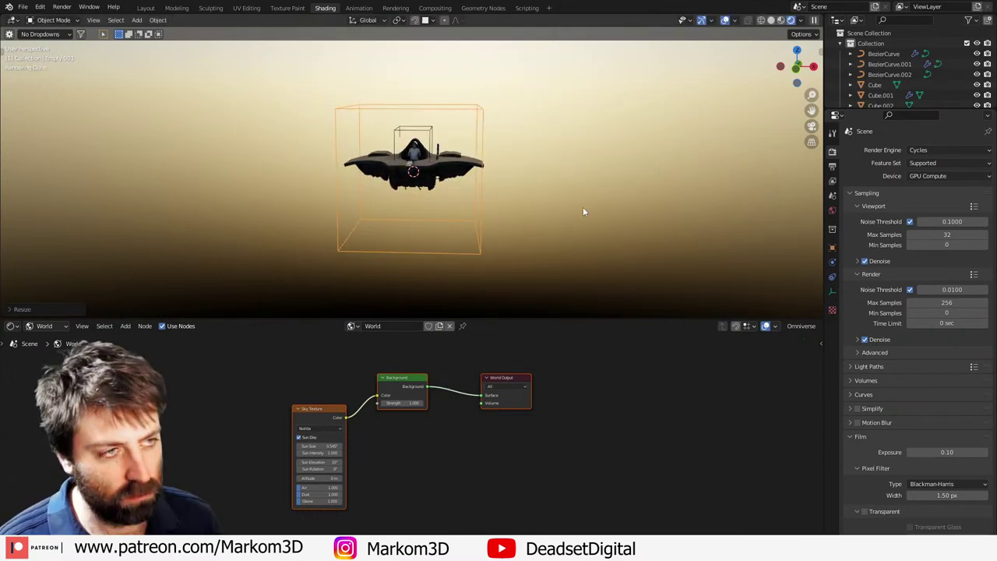
# Step: Select all objects and parent them to the cube empty with the Object option
pyautogui.press('a')
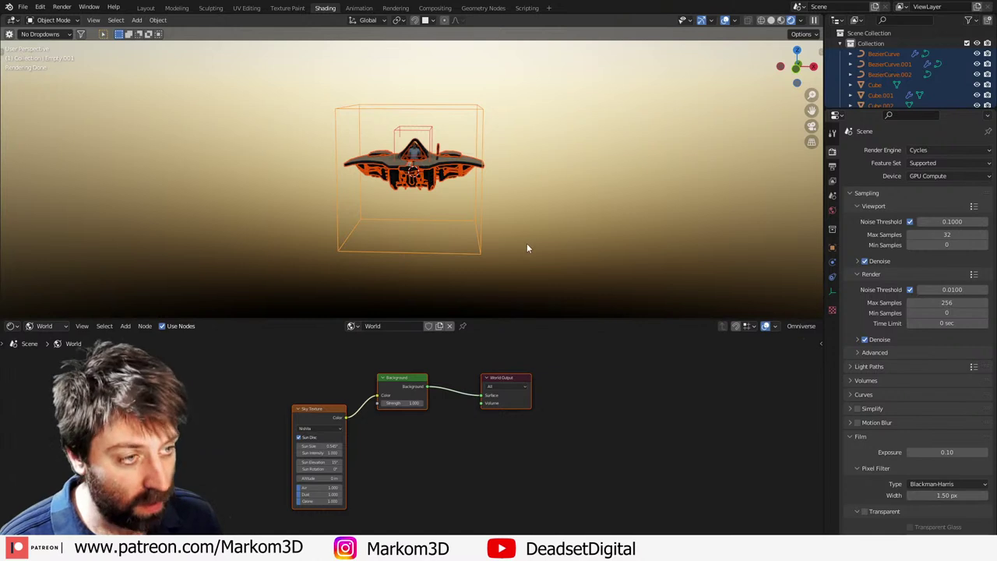
pyautogui.hotkey('ctrl', 'p')
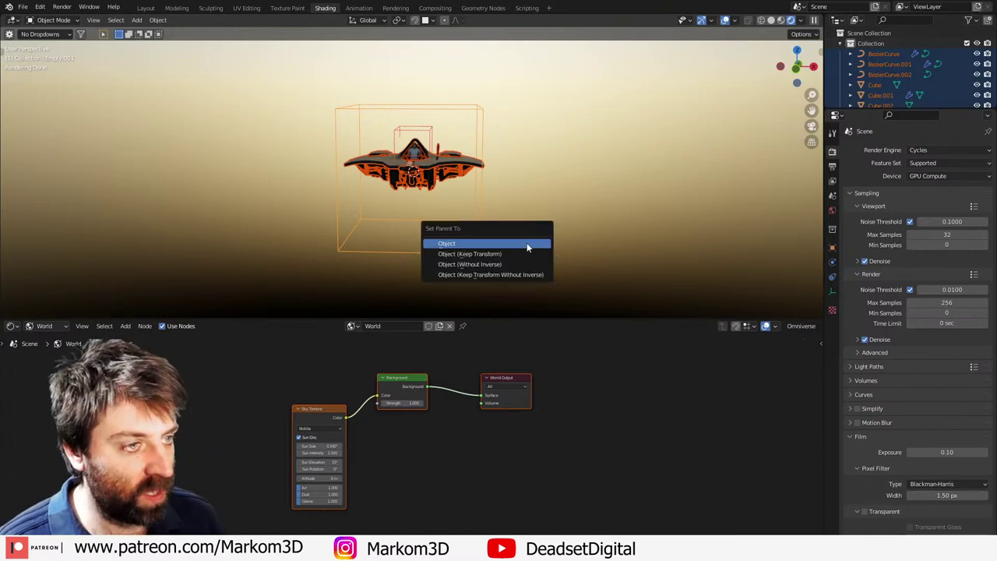
pyautogui.click(527, 243)
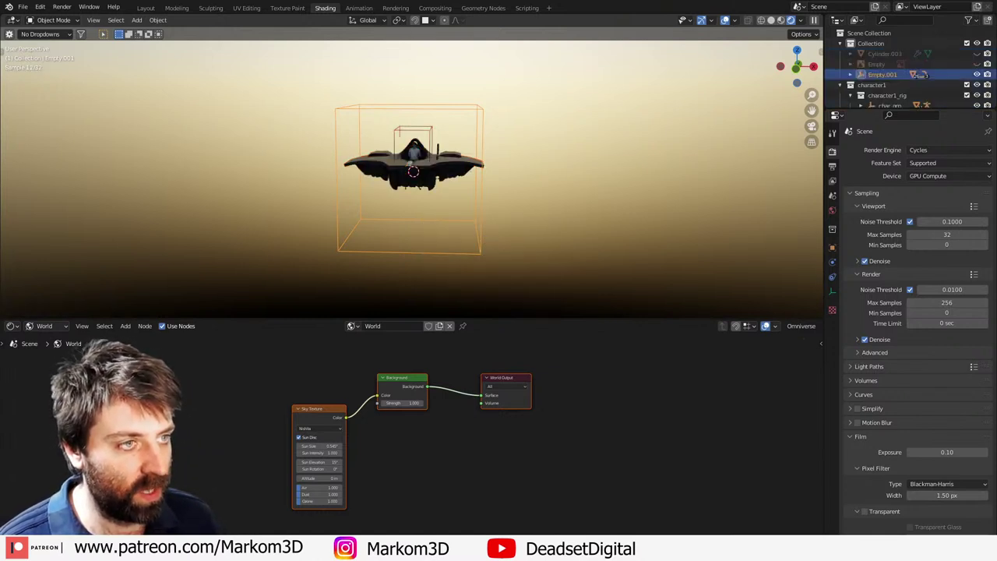
# Step: Try turning the whole ship by rotating its parent empty, and clear the empty's rotation
pyautogui.press('r')
pyautogui.click(497, 117)
pyautogui.moveTo(497, 117); pyautogui.dragTo(470, 179, button='middle')
pyautogui.click(567, 230)
pyautogui.scroll(4, 555, 212)
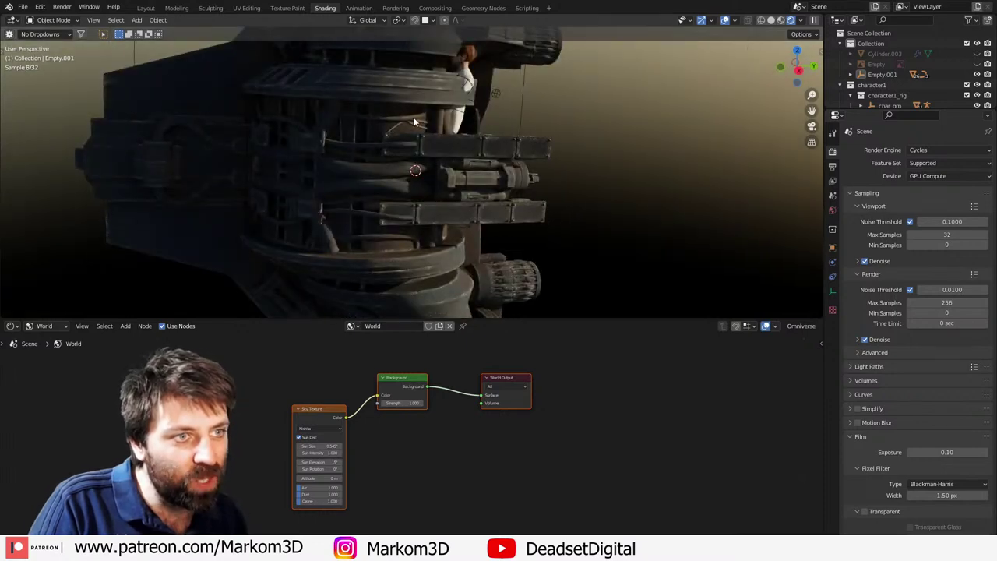
pyautogui.moveTo(419, 288); pyautogui.dragTo(425, 137, button='middle')
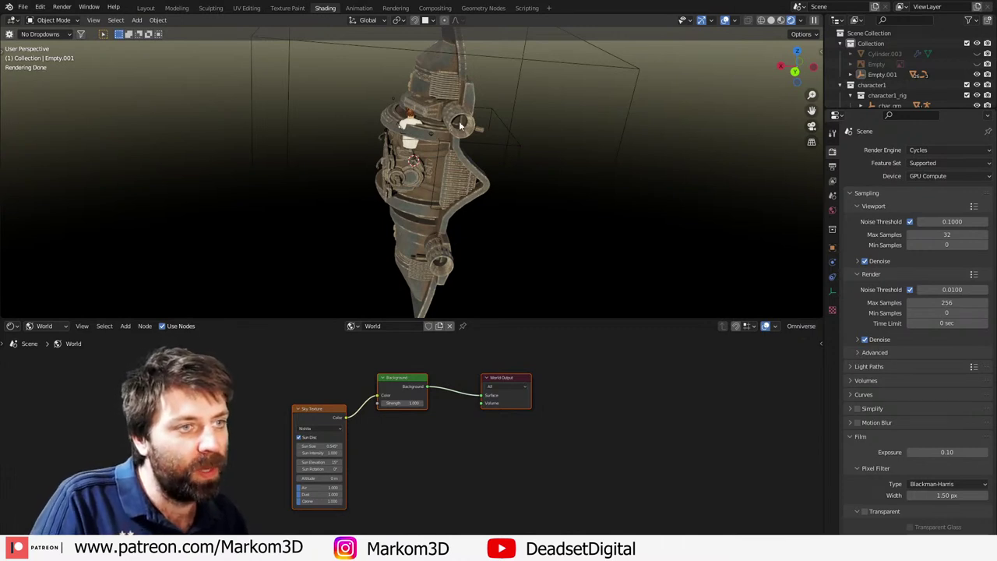
pyautogui.click(584, 69)
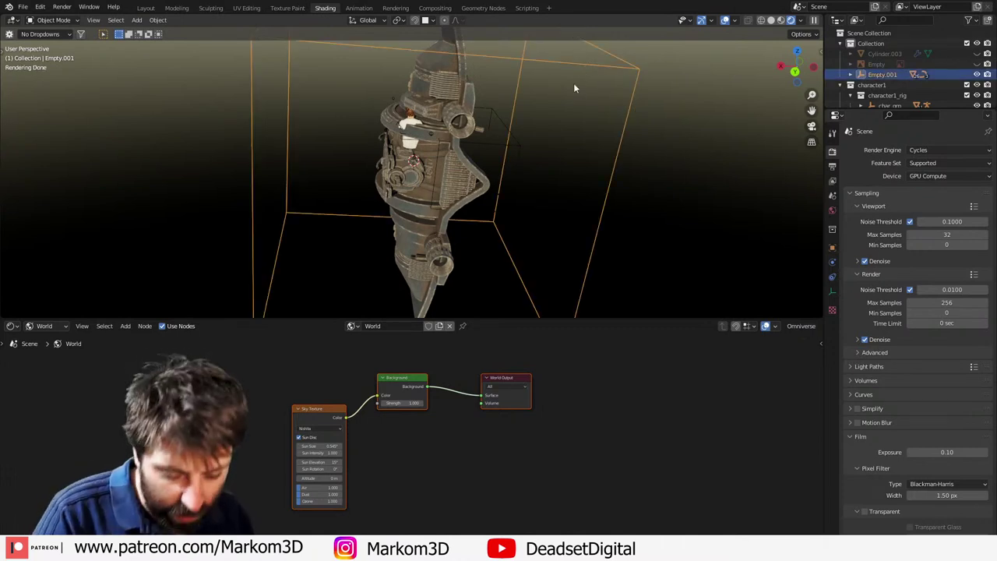
pyautogui.hotkey('alt', 'r')
# Step: Enter Edit Mode on the rear engine nozzles and select a face loop deep inside the exhaust
pyautogui.moveTo(519, 116); pyautogui.dragTo(399, 217, button='middle')
pyautogui.scroll(3, 389, 195)
pyautogui.click(335, 162)
pyautogui.moveTo(335, 162); pyautogui.dragTo(386, 189, button='middle')
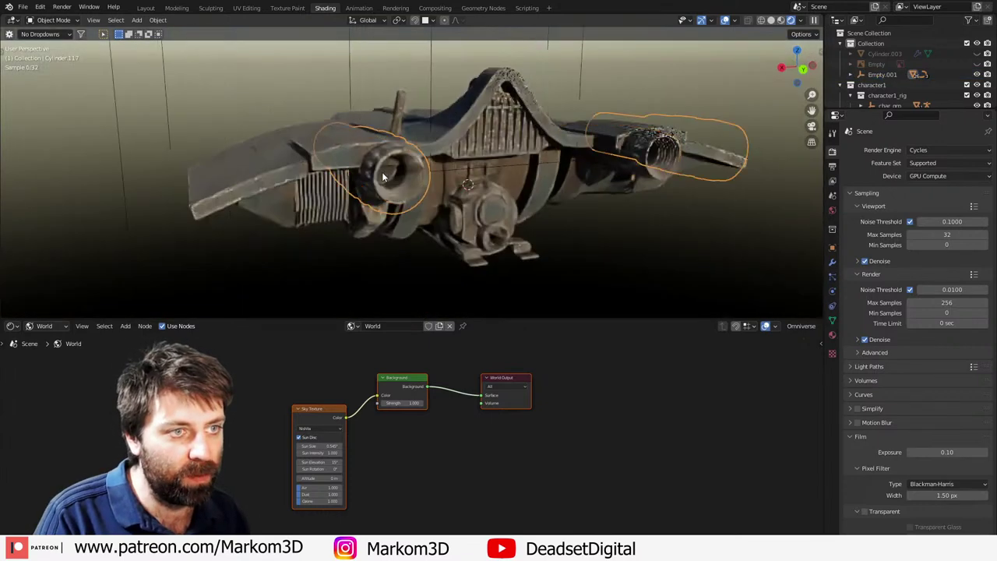
pyautogui.press('Tab')
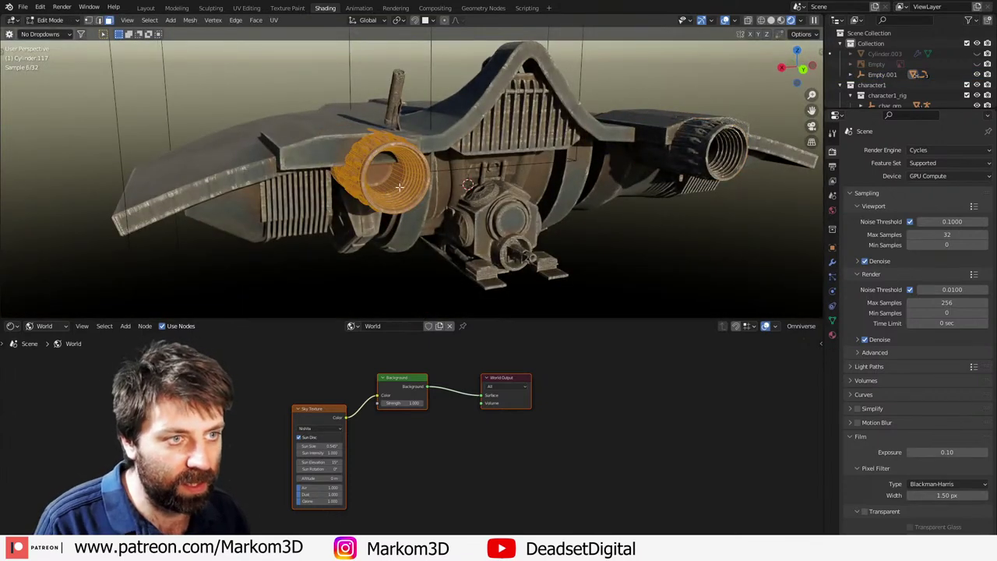
pyautogui.keyDown('alt'); pyautogui.click(396, 182); pyautogui.keyUp('alt')
pyautogui.hotkey('shift', 'd')
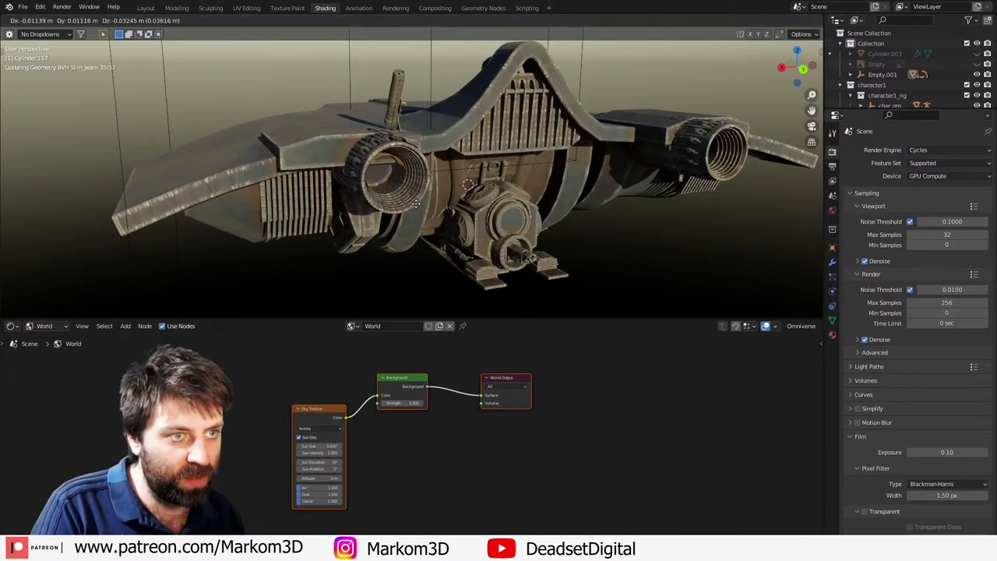
pyautogui.rightClick(415, 203)
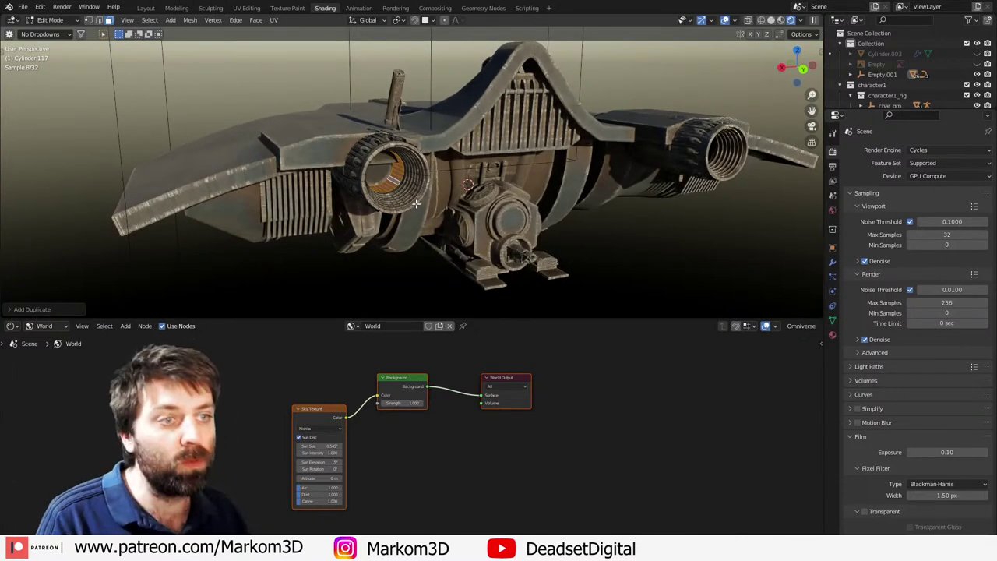
pyautogui.hotkey('ctrl', 'z')
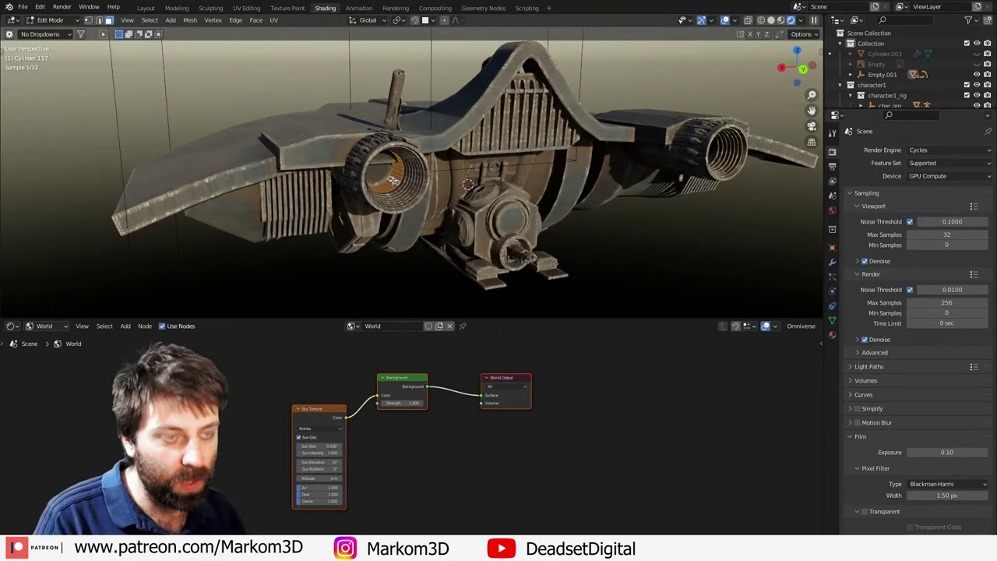
# Step: Snap the 3D cursor to the selected exhaust faces and return to Object Mode
pyautogui.hotkey('shift', 's')
pyautogui.click(388, 227)
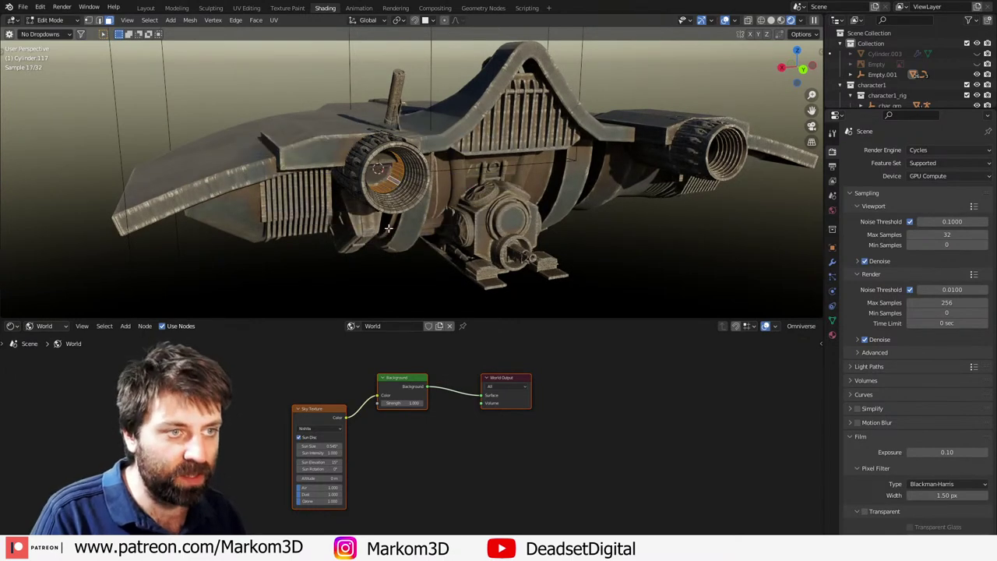
pyautogui.press('Tab')
# Step: Add a UV sphere at the 3D cursor and scale it down to fit inside the engine nozzle
pyautogui.hotkey('shift', 'a')
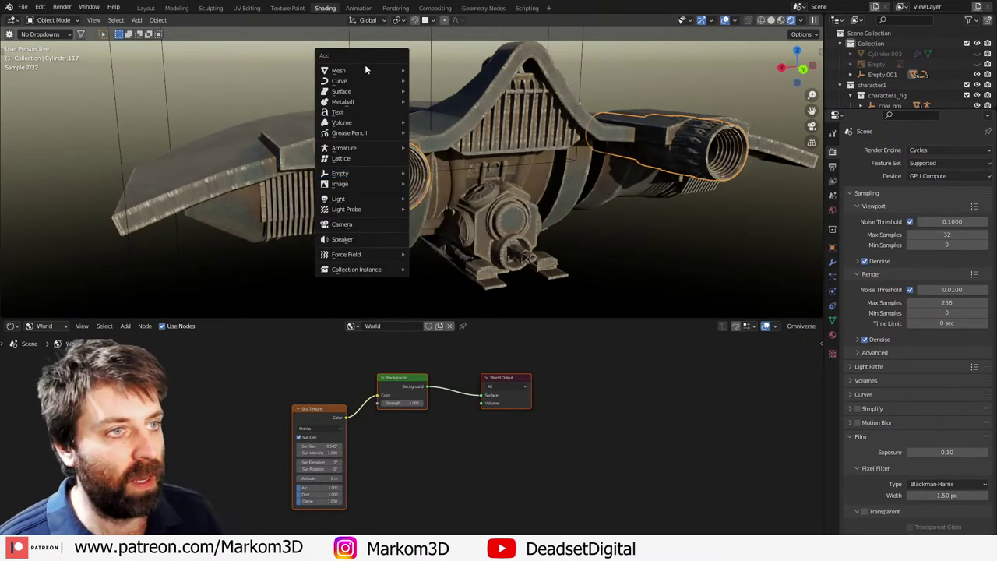
pyautogui.moveTo(390, 69)
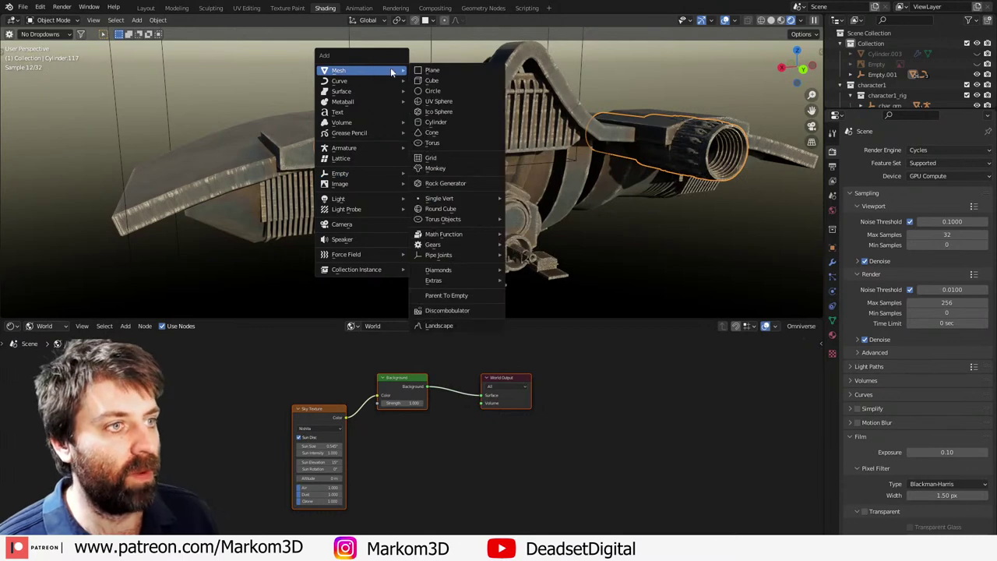
pyautogui.click(454, 102)
pyautogui.press('s')
pyautogui.click(543, 221)
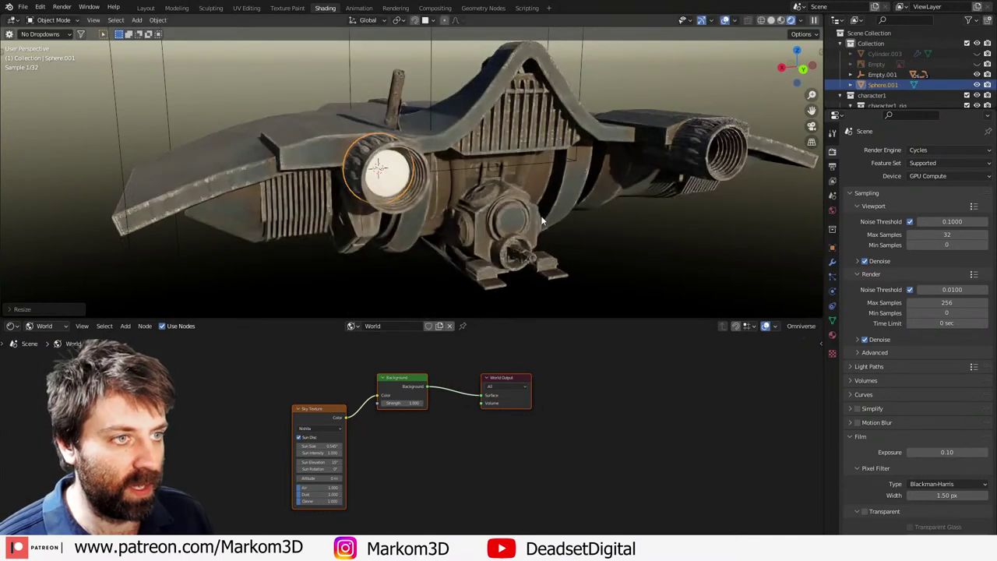
pyautogui.press('s')
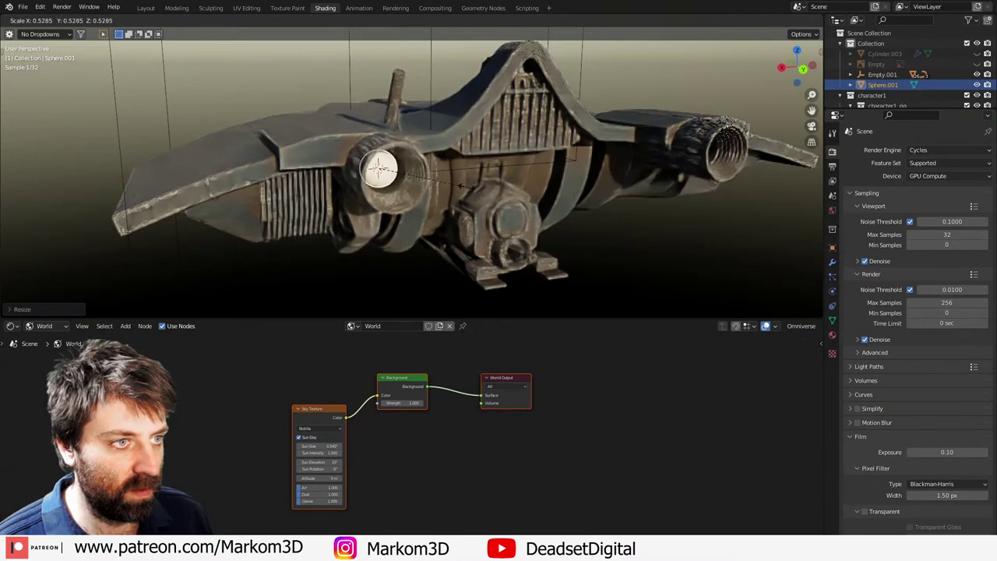
pyautogui.click(461, 187)
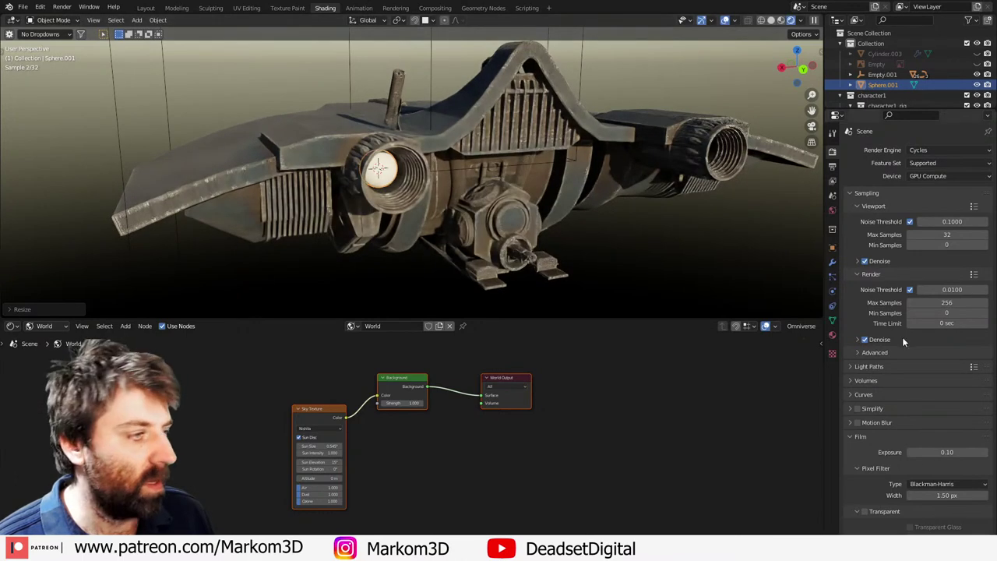
# Step: Give the nozzle sphere a new material named Engine
pyautogui.moveTo(529, 225); pyautogui.dragTo(577, 187, button='middle')
pyautogui.scroll(3, 543, 218)
pyautogui.click(831, 336)
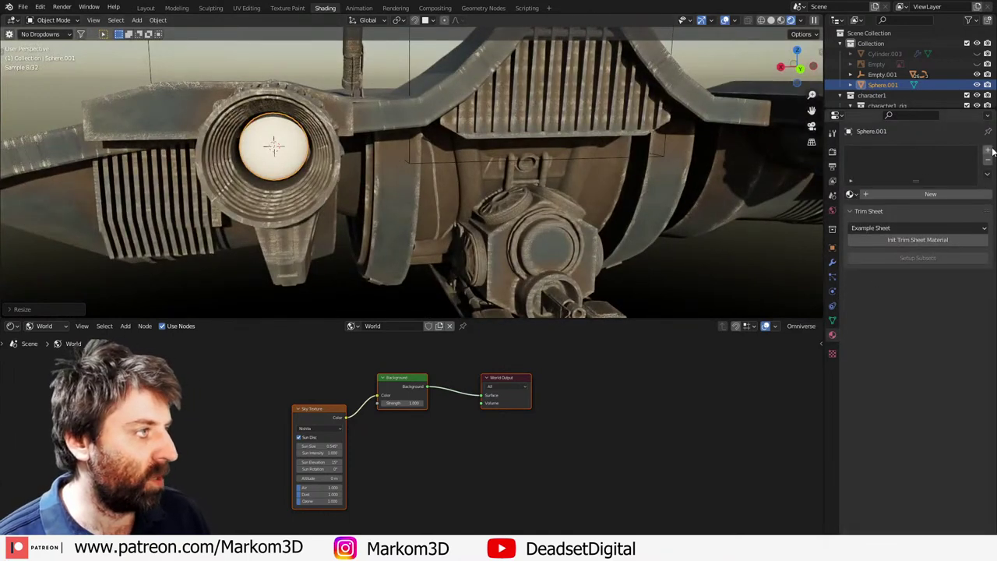
pyautogui.click(926, 194)
pyautogui.click(926, 194)
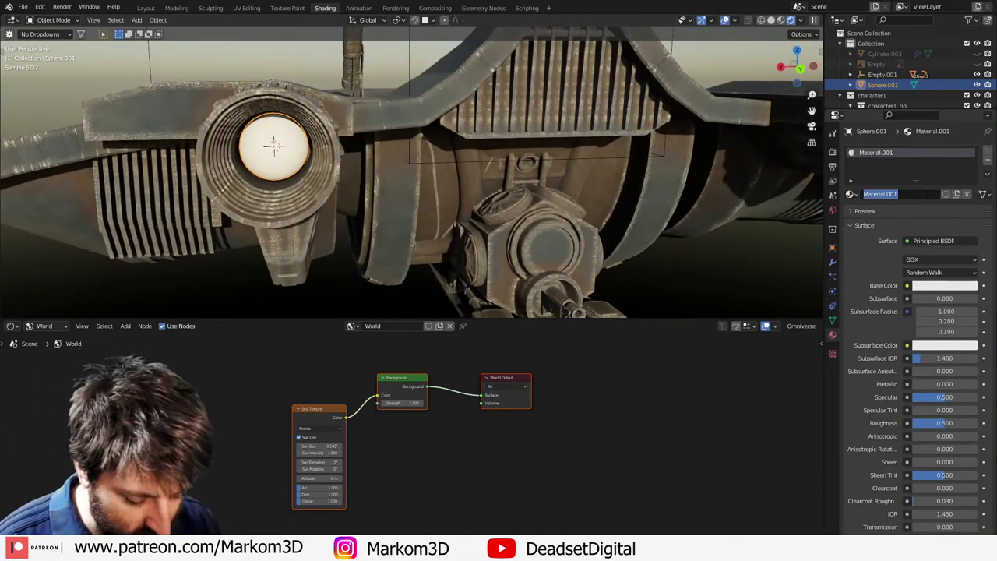
pyautogui.write('Engine')
pyautogui.press('Return')
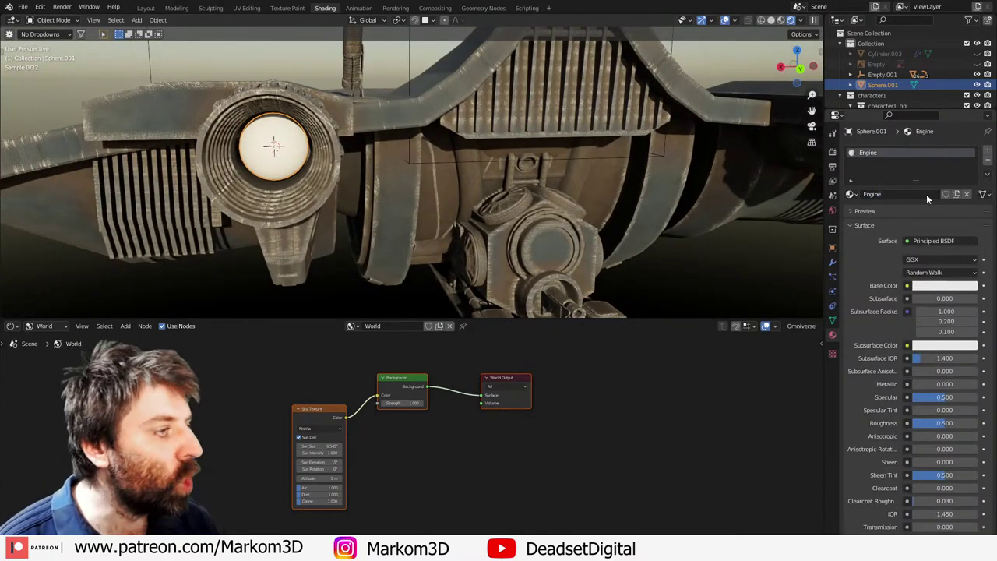
# Step: Change the Engine material's surface to Emission with a cyan color and a strength of 50
pyautogui.click(917, 241)
pyautogui.click(919, 243)
pyautogui.click(928, 242)
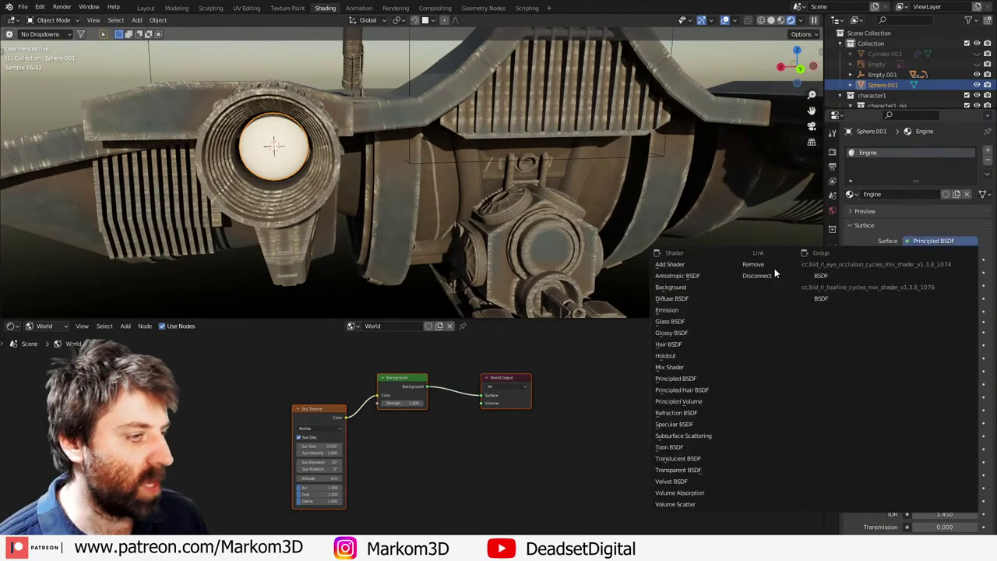
pyautogui.click(683, 310)
pyautogui.click(942, 259)
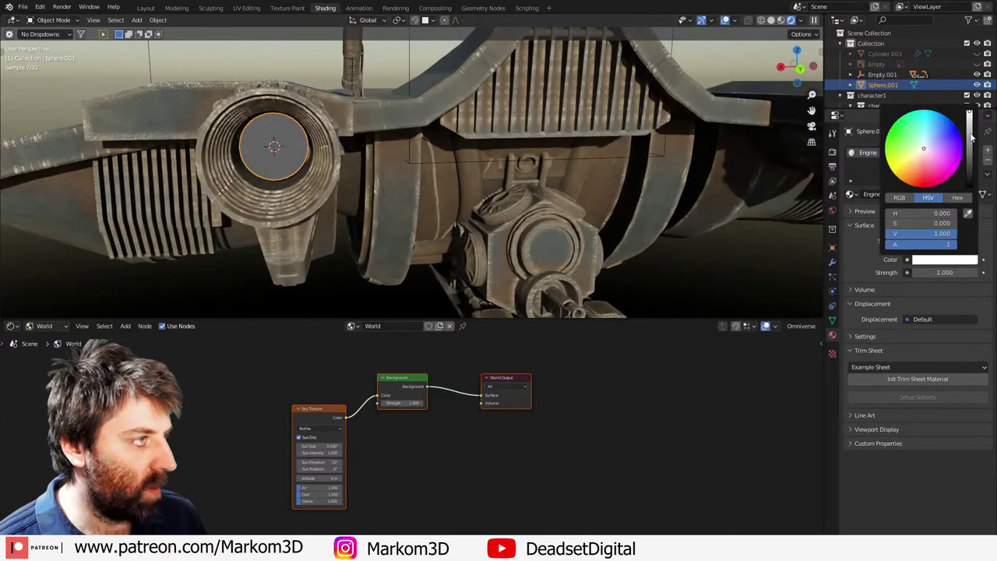
pyautogui.moveTo(922, 148)
pyautogui.mouseDown()
pyautogui.moveTo(907, 122)
pyautogui.moveTo(927, 114)
pyautogui.mouseUp()
pyautogui.click(944, 272)
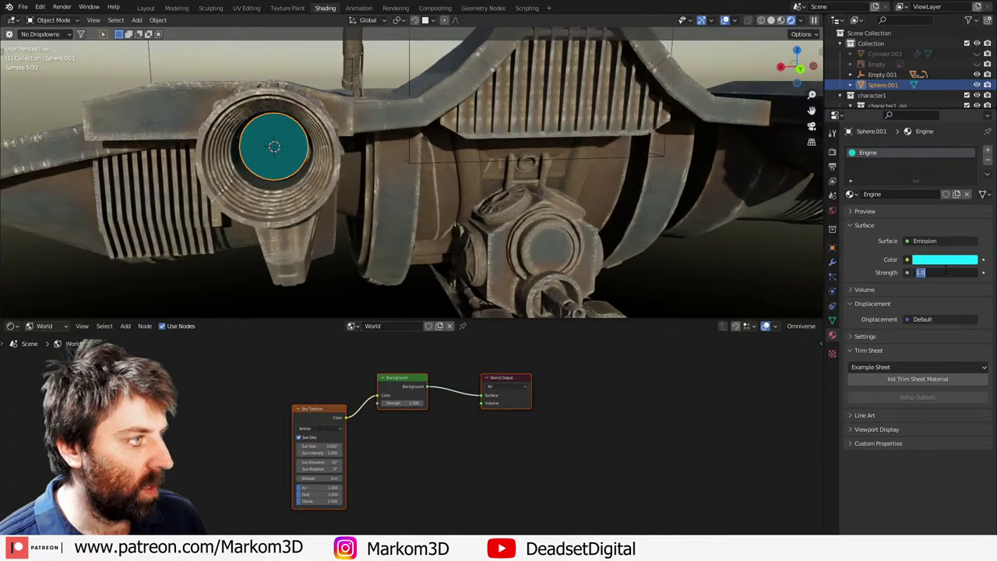
pyautogui.write('50')
pyautogui.press('Return')
# Step: Add a Mirror modifier on the X axis to the engine sphere, using the hull object Cylinder as the mirror object
pyautogui.scroll(-6, 326, 194)
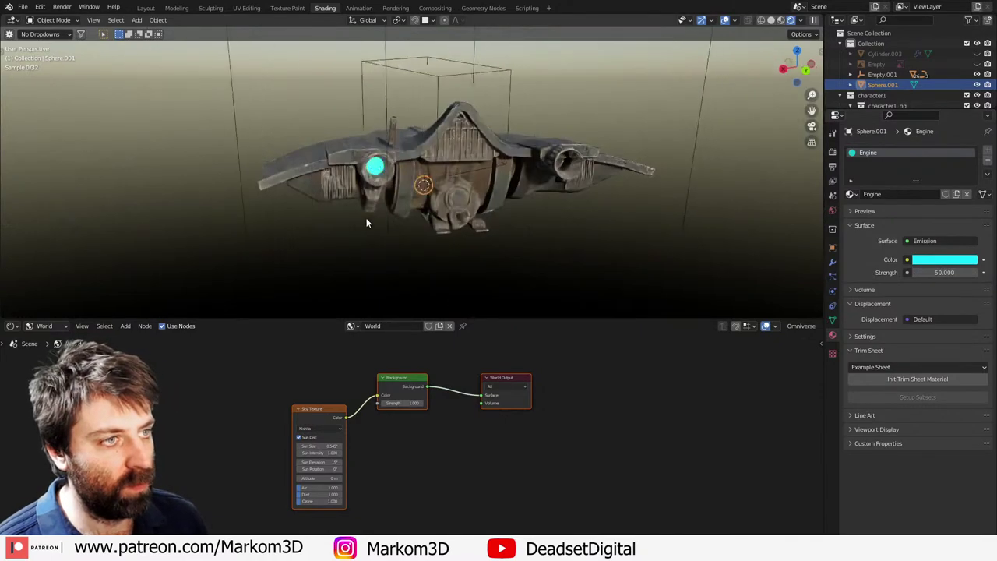
pyautogui.moveTo(413, 226); pyautogui.dragTo(468, 233, button='middle')
pyautogui.click(832, 262)
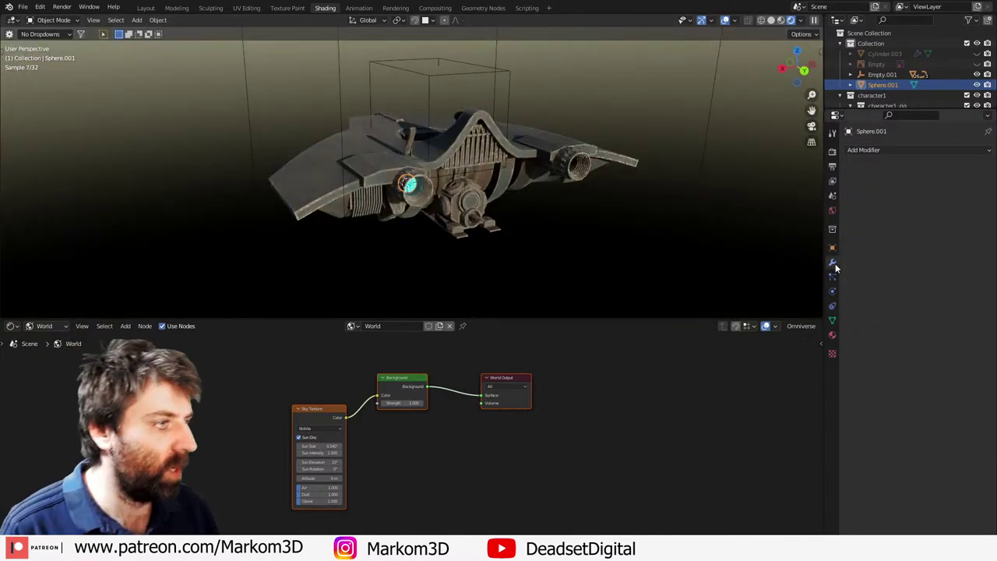
pyautogui.click(929, 149)
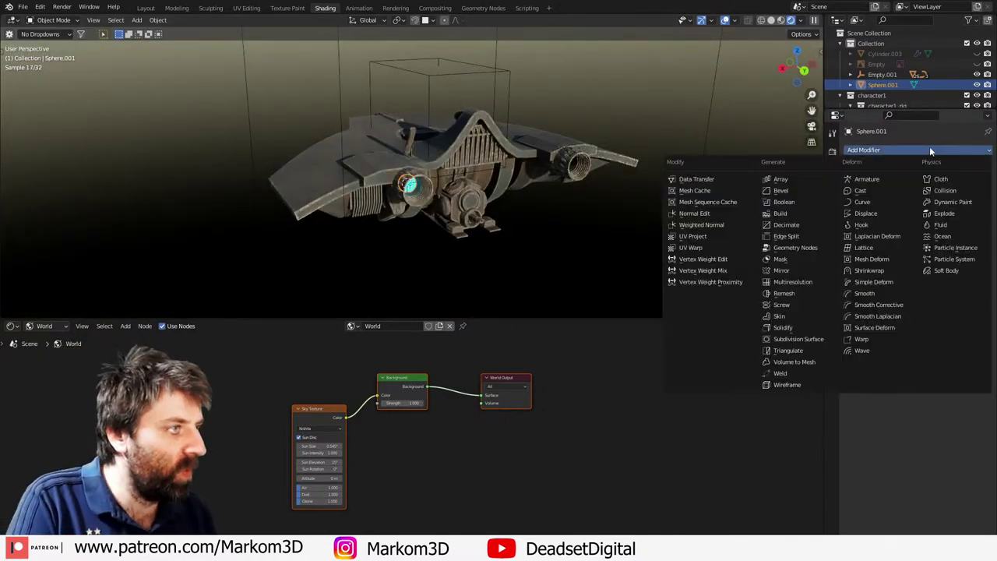
pyautogui.click(802, 270)
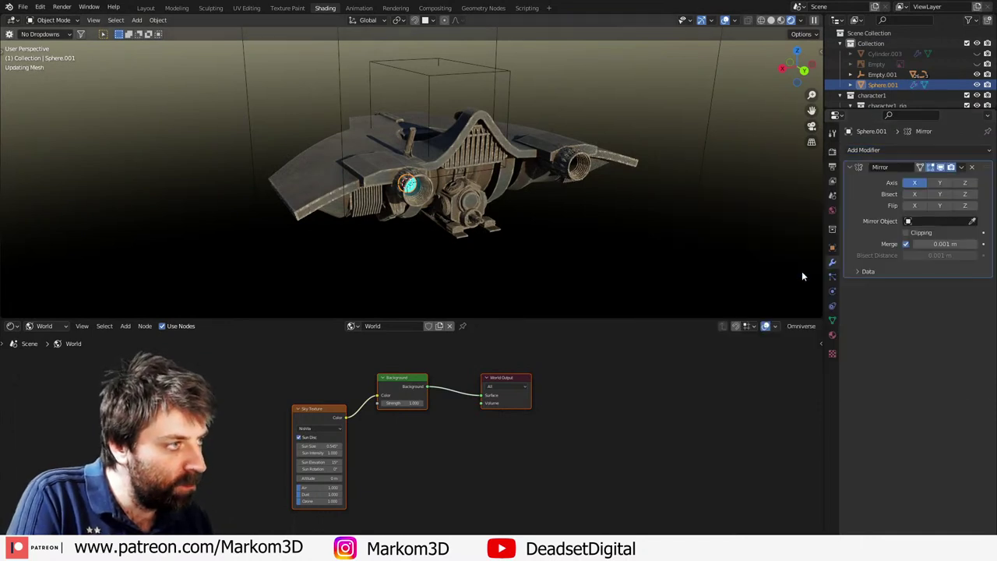
pyautogui.click(364, 126)
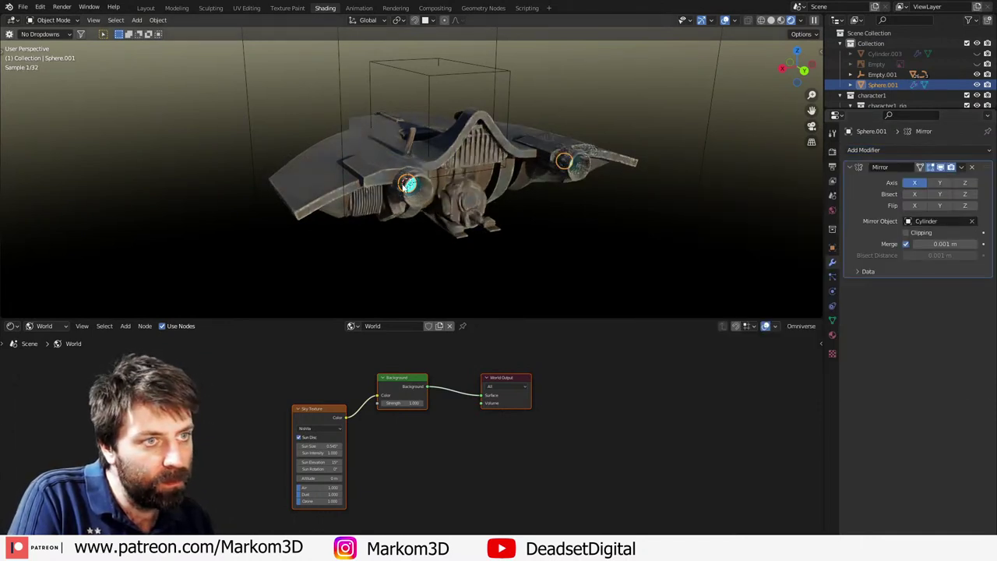
# Step: Try rotating the ship's parent empty around the Z axis and undo that rotation
pyautogui.moveTo(528, 225); pyautogui.dragTo(536, 213, button='middle')
pyautogui.click(518, 226)
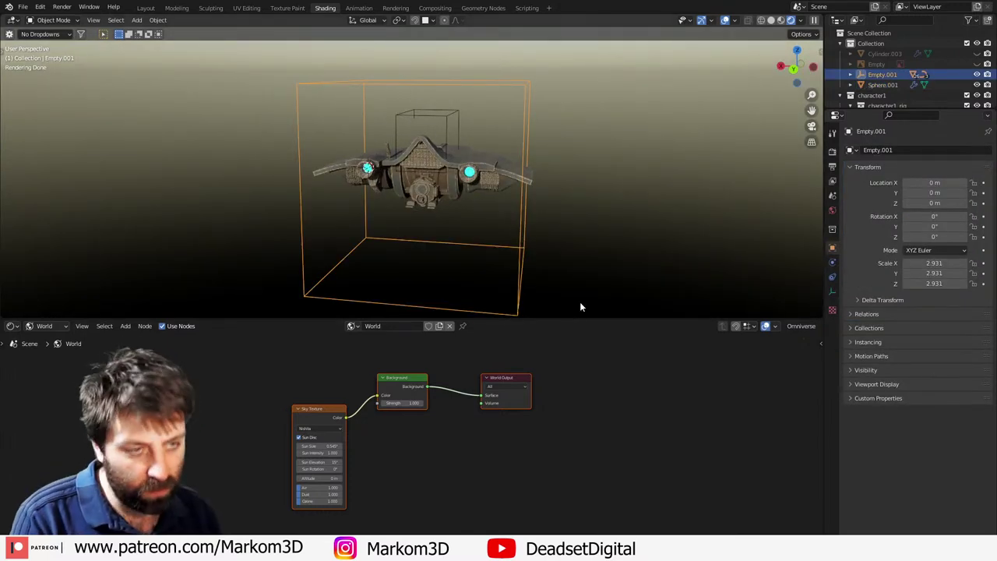
pyautogui.press('r')
pyautogui.press('z')
pyautogui.click(515, 138)
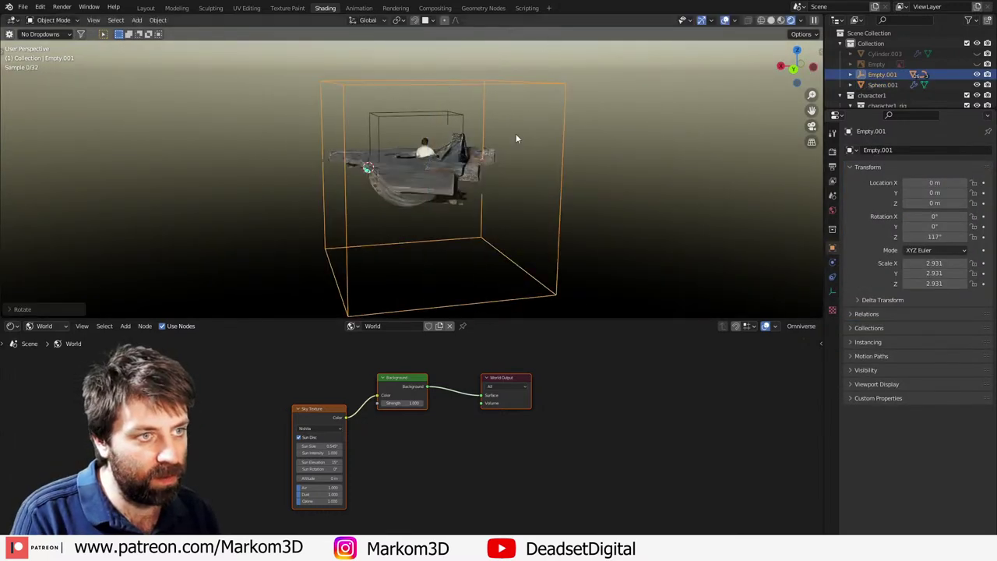
pyautogui.hotkey('ctrl', 'z')
# Step: Parent the mirrored engine sphere to the large empty that carries the ship
pyautogui.scroll(4, 365, 215)
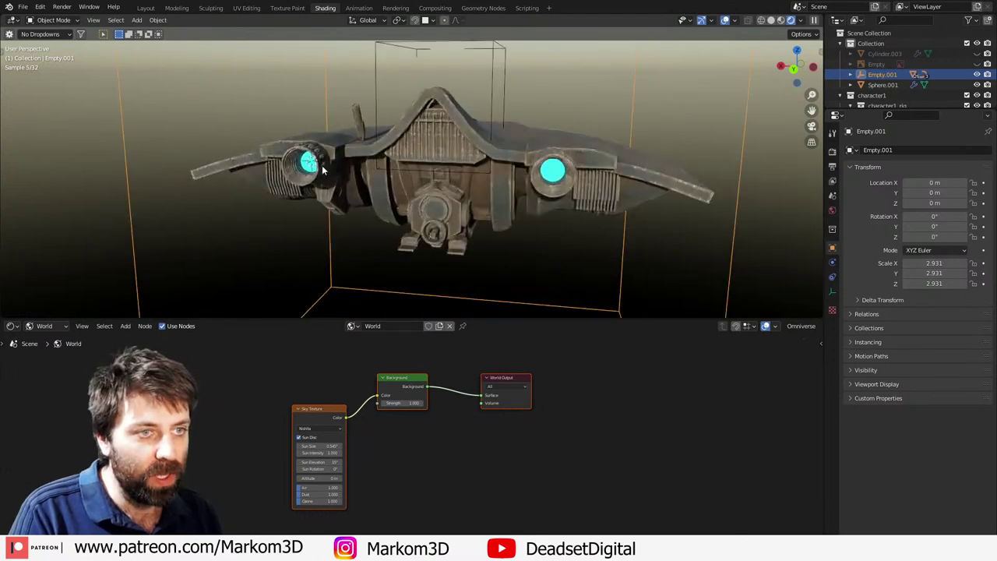
pyautogui.click(313, 164)
pyautogui.keyDown('shift'); pyautogui.click(132, 251); pyautogui.keyUp('shift')
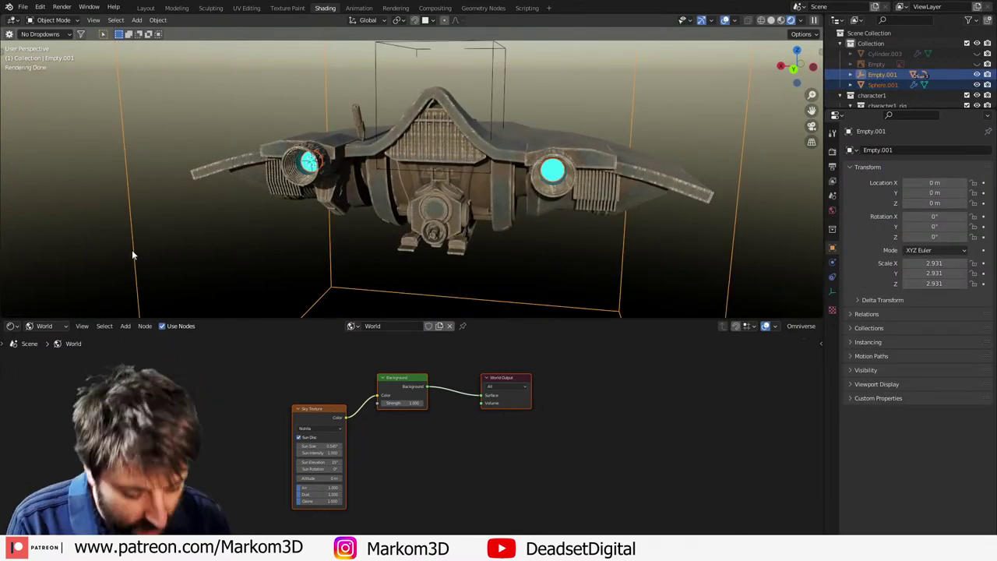
pyautogui.hotkey('ctrl', 'p')
pyautogui.click(132, 251)
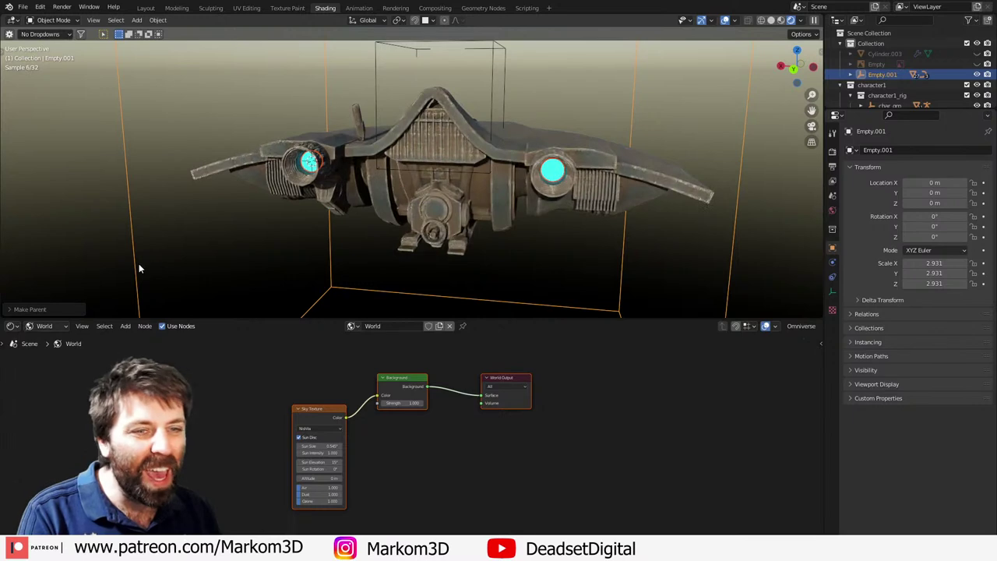
# Step: Rotate the parent empty to 160° around Z and inspect the ship with its engine spheres from behind and below
pyautogui.press('r')
pyautogui.press('z')
pyautogui.click(592, 150)
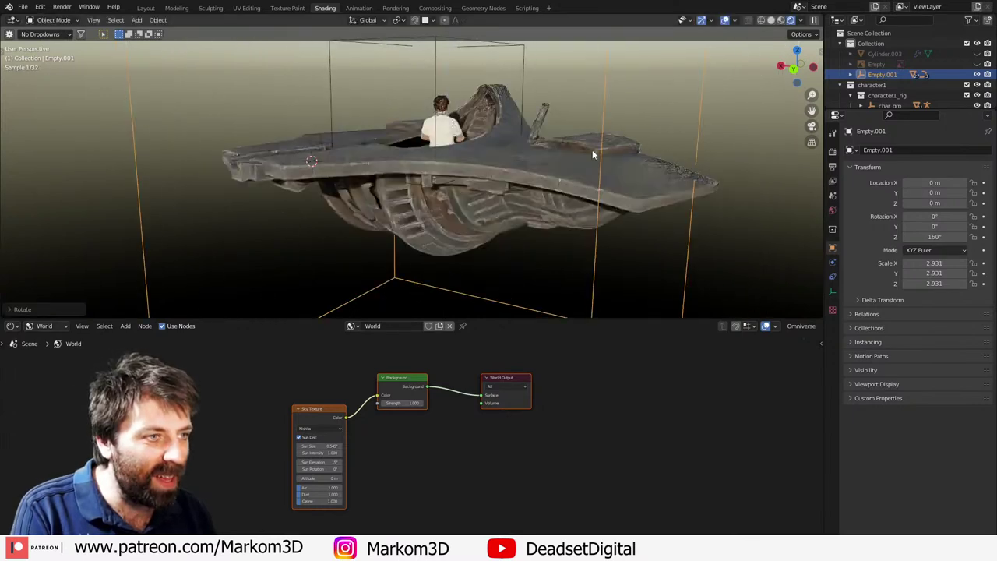
pyautogui.scroll(-3, 602, 180)
pyautogui.moveTo(601, 180); pyautogui.dragTo(610, 268, button='middle')
pyautogui.scroll(3, 635, 285)
pyautogui.scroll(2, 610, 267)
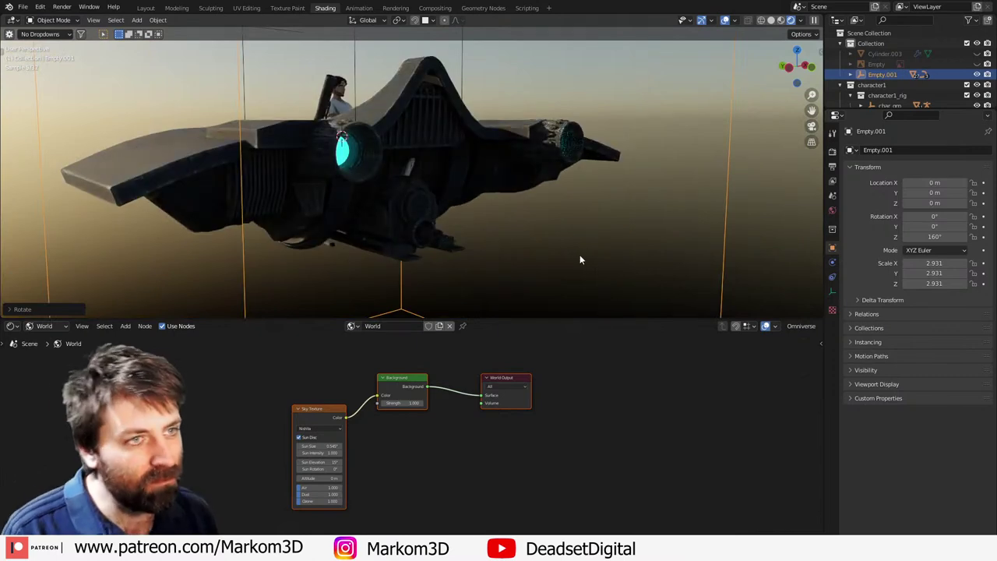
pyautogui.moveTo(427, 237); pyautogui.dragTo(534, 192, button='middle')
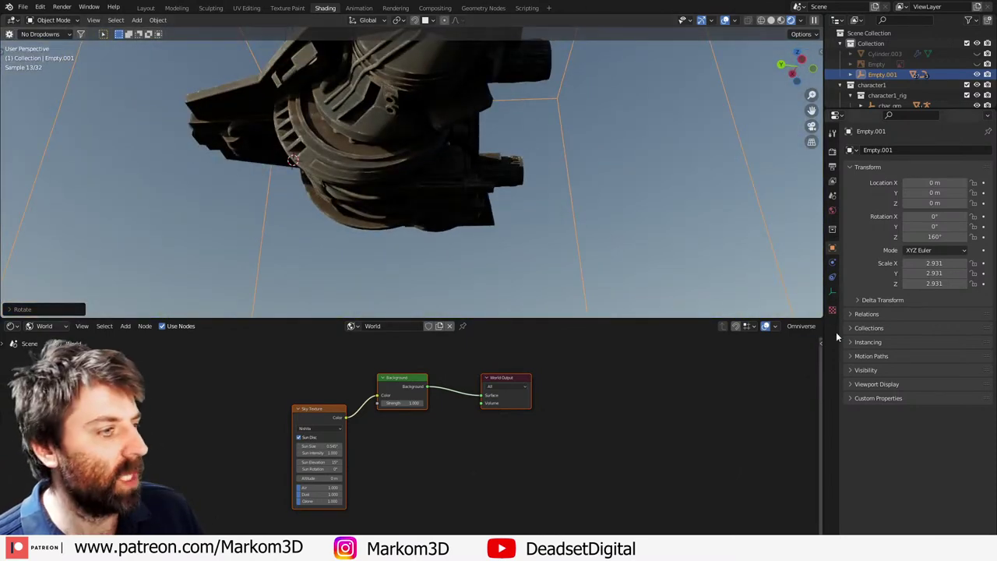
# Step: Switch to the Layout workspace and display its viewport in rendered shading
pyautogui.click(146, 9)
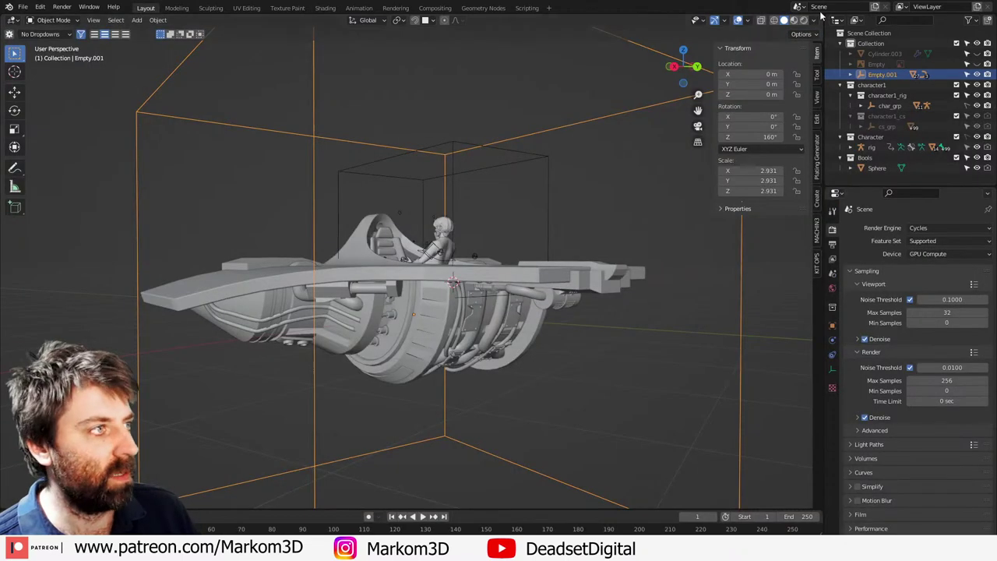
pyautogui.scroll(-1, 506, 320)
pyautogui.press('z')
pyautogui.press('8')
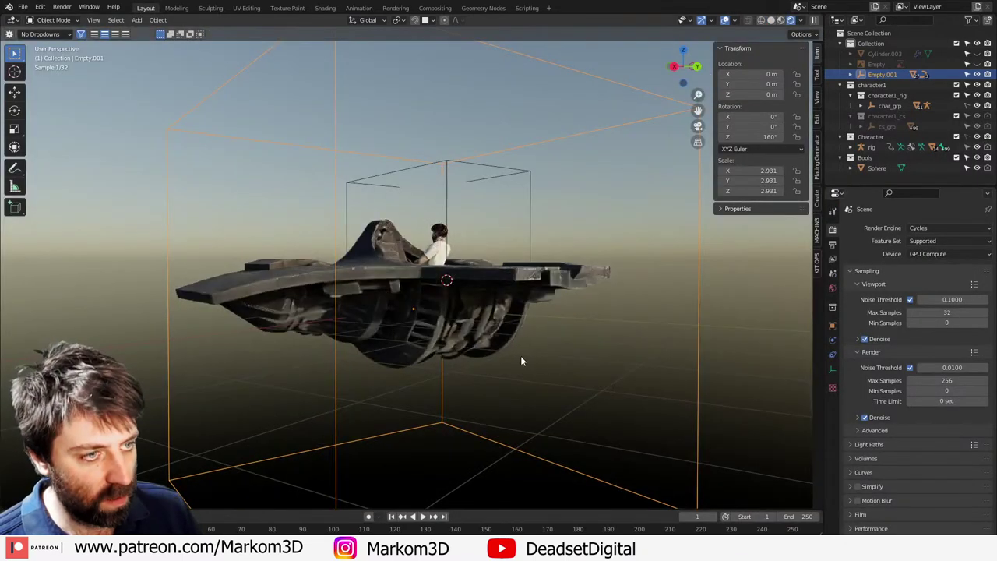
# Step: Tumble the parent empty freely with a trackball rotation and clear its rotation
pyautogui.moveTo(520, 355); pyautogui.dragTo(549, 343, button='middle')
pyautogui.press('r')
pyautogui.press('r')
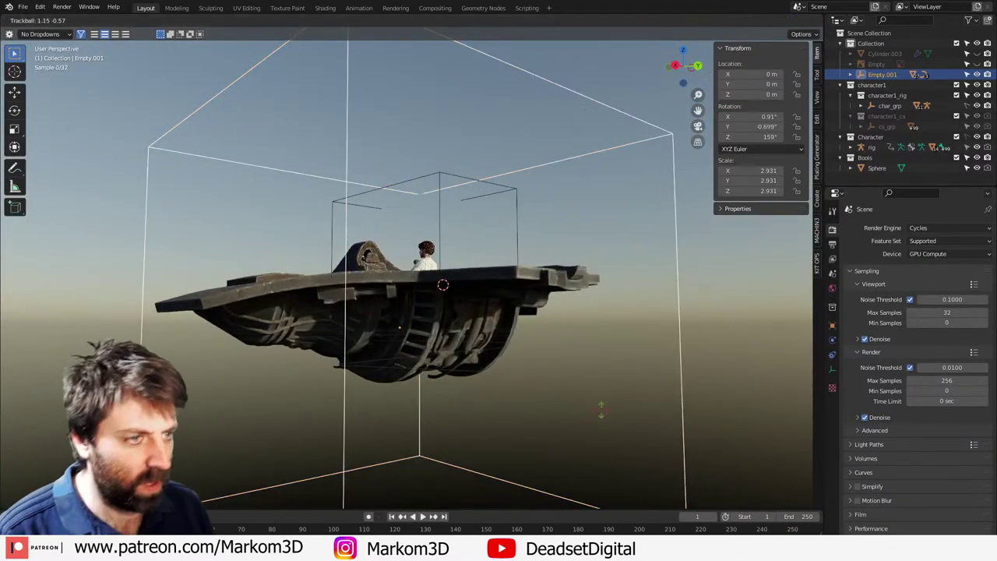
pyautogui.click(471, 377)
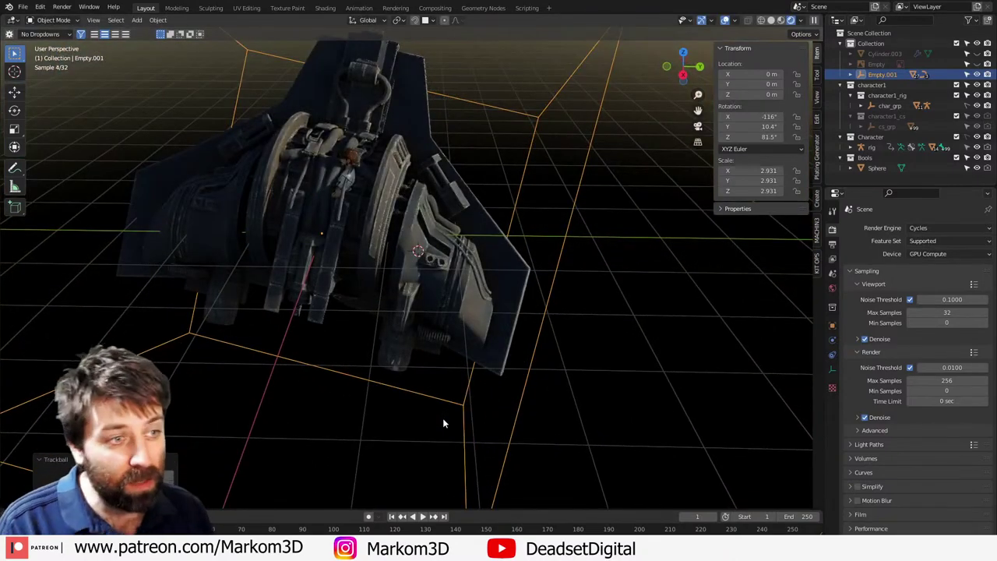
pyautogui.scroll(-1, 444, 419)
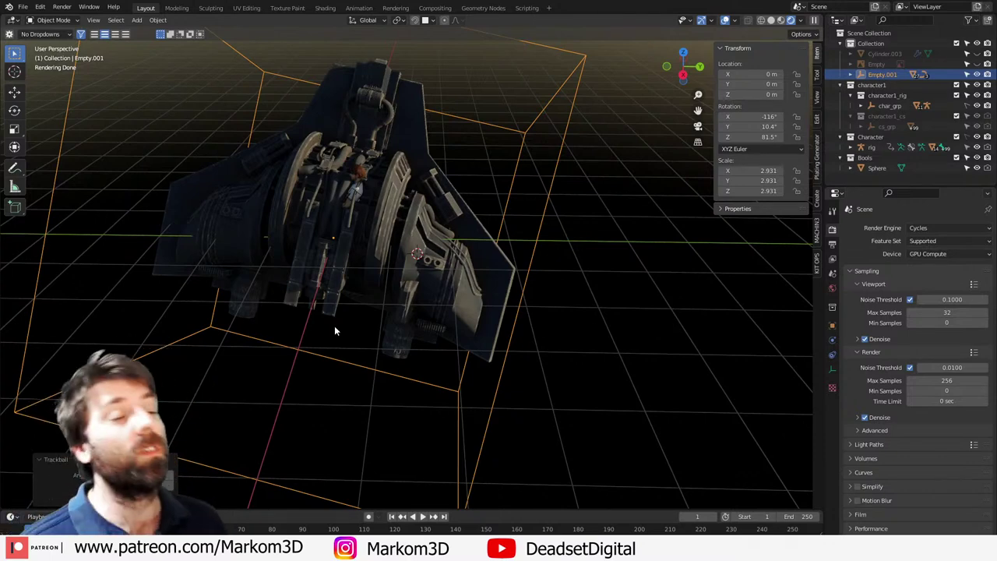
pyautogui.hotkey('alt', 'r')
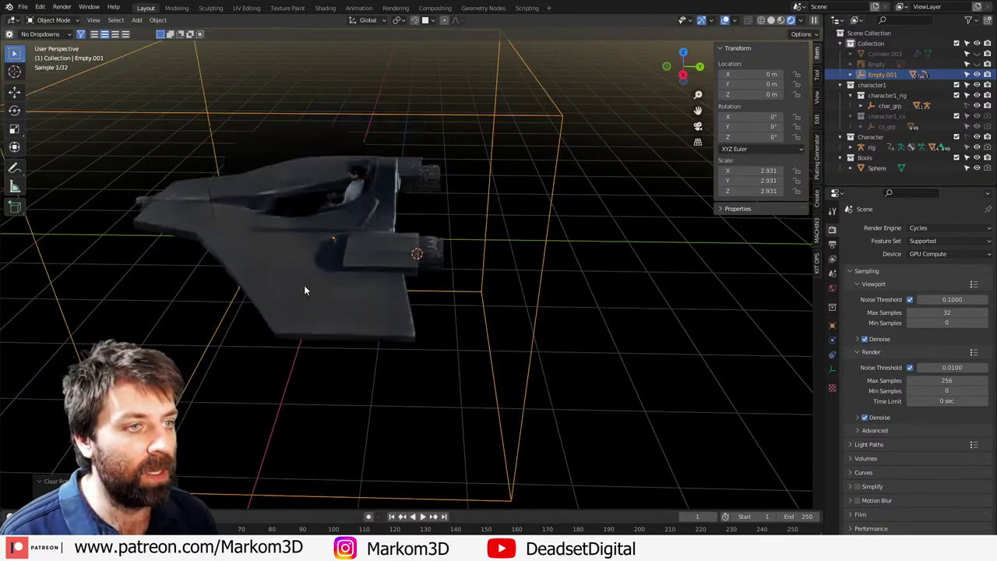
# Step: Set the viewport to solid shading, select the main hull and check its mesh in Edit Mode
pyautogui.click(771, 21)
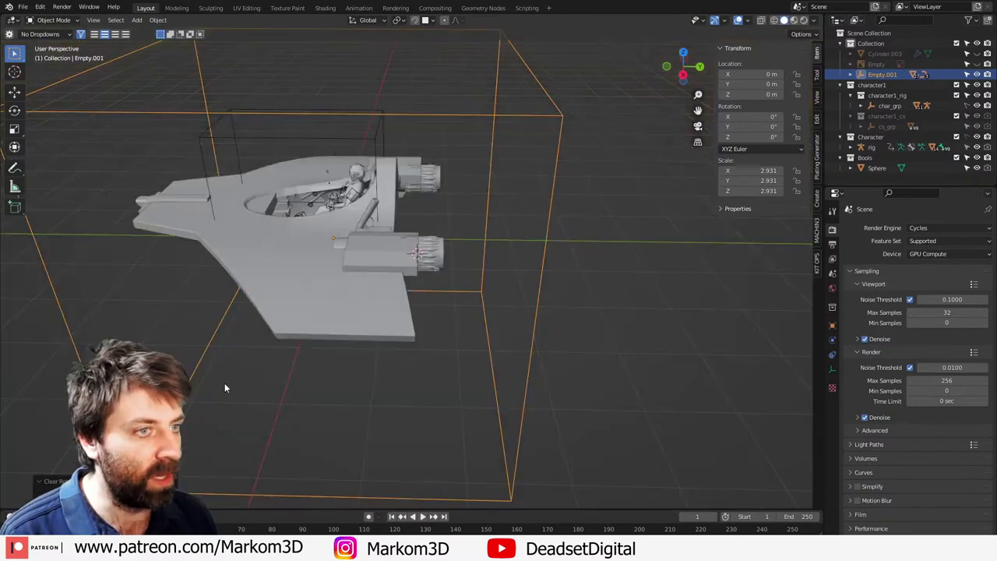
pyautogui.click(301, 296)
pyautogui.press('Tab')
pyautogui.moveTo(301, 296)
pyautogui.mouseDown(button='middle')
pyautogui.moveTo(339, 343)
pyautogui.moveTo(521, 320)
pyautogui.mouseUp(button='middle')
pyautogui.scroll(2, 508, 343)
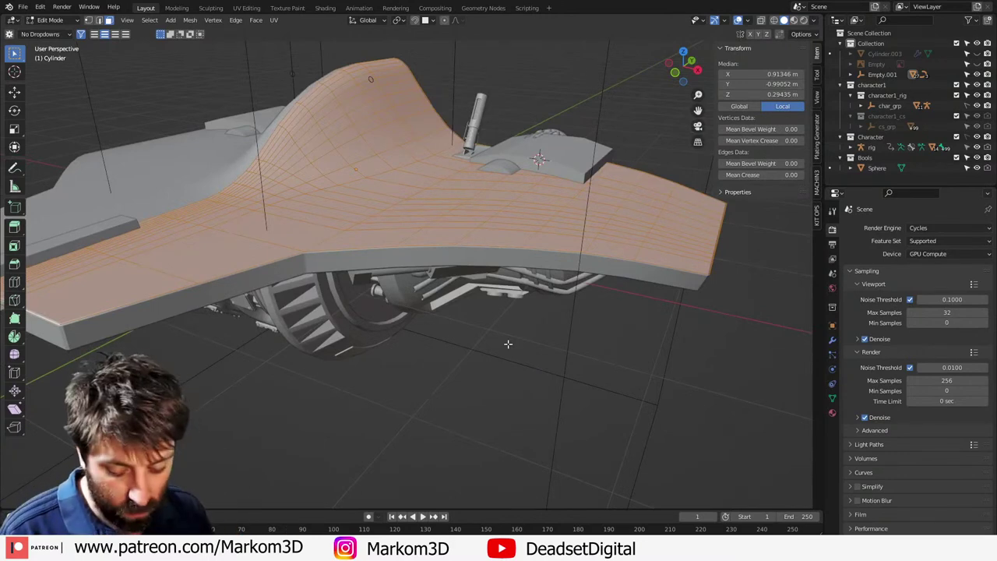
pyautogui.press('Tab')
pyautogui.press('Tab')
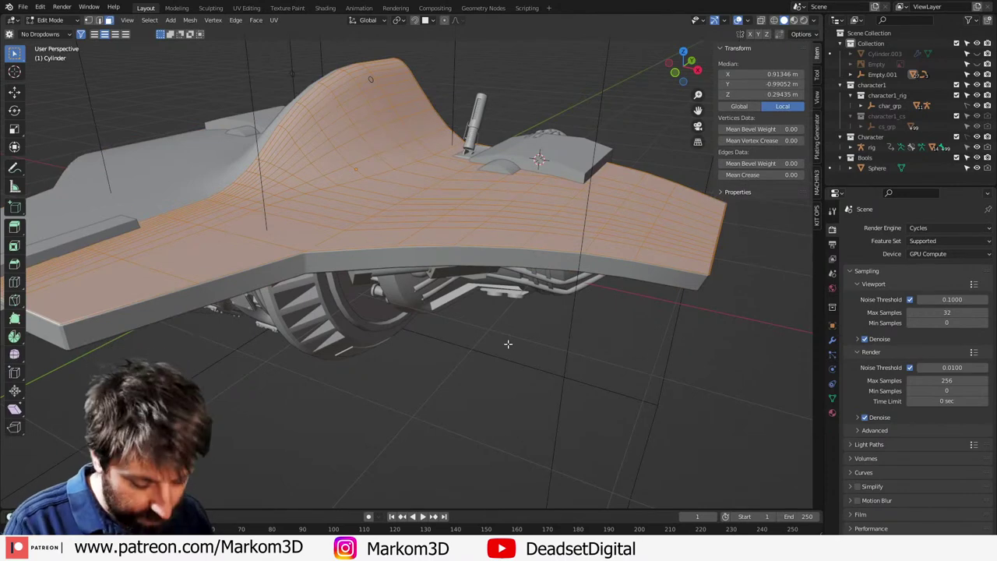
pyautogui.press('Tab')
# Step: Apply the hull's Mirror and Solidify modifiers and check the resulting mesh in Edit Mode
pyautogui.click(832, 341)
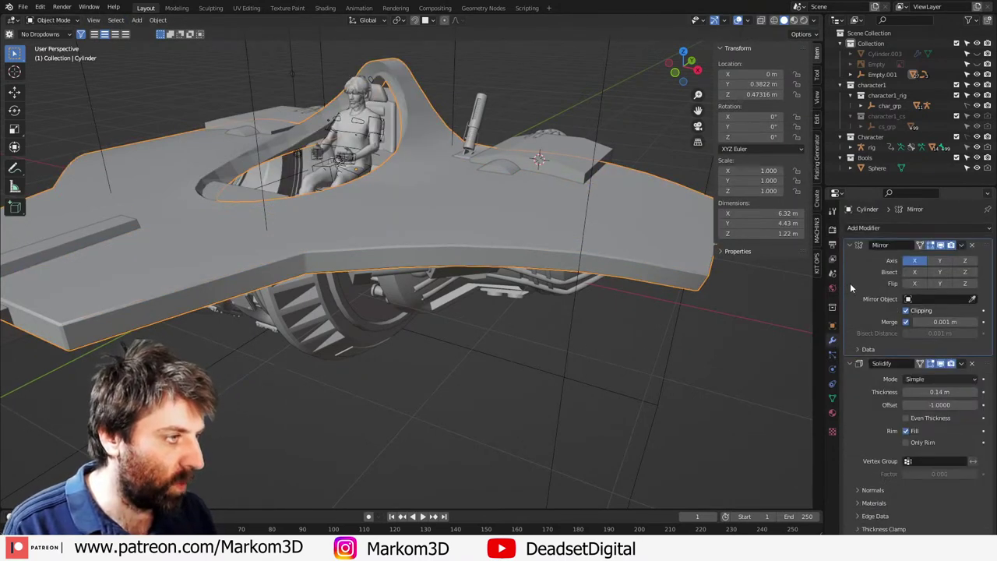
pyautogui.scroll(-10, 850, 283)
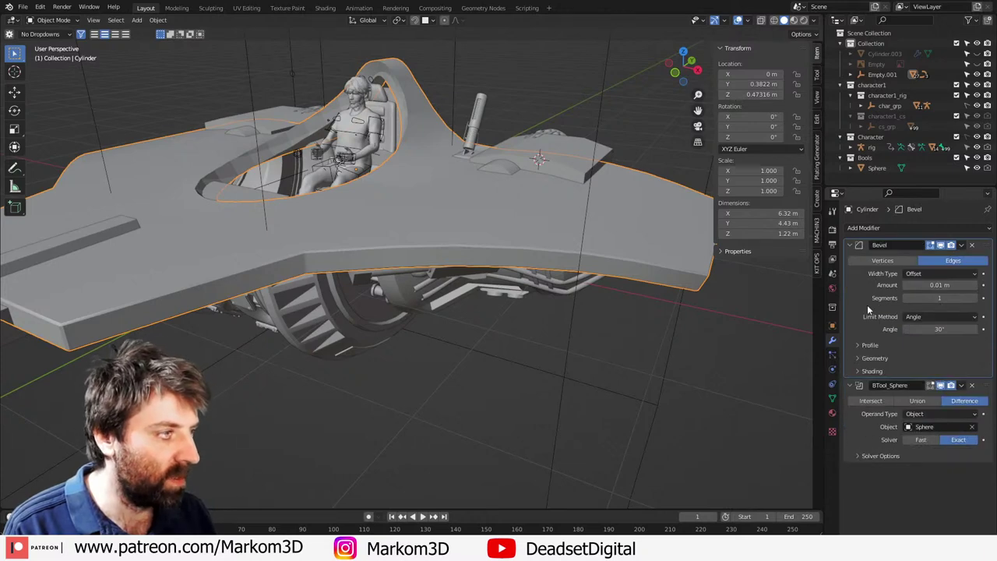
pyautogui.press('Tab')
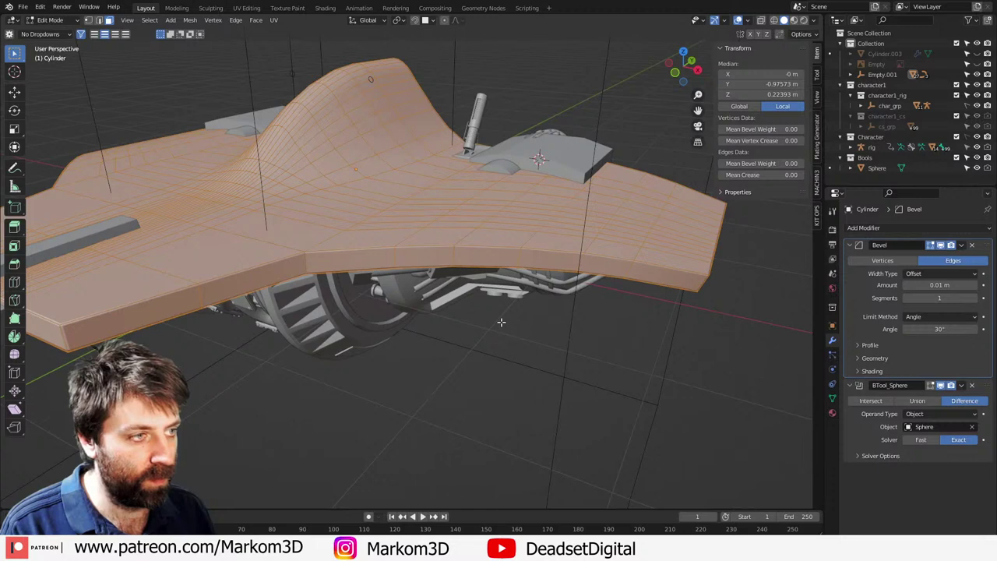
pyautogui.press('Tab')
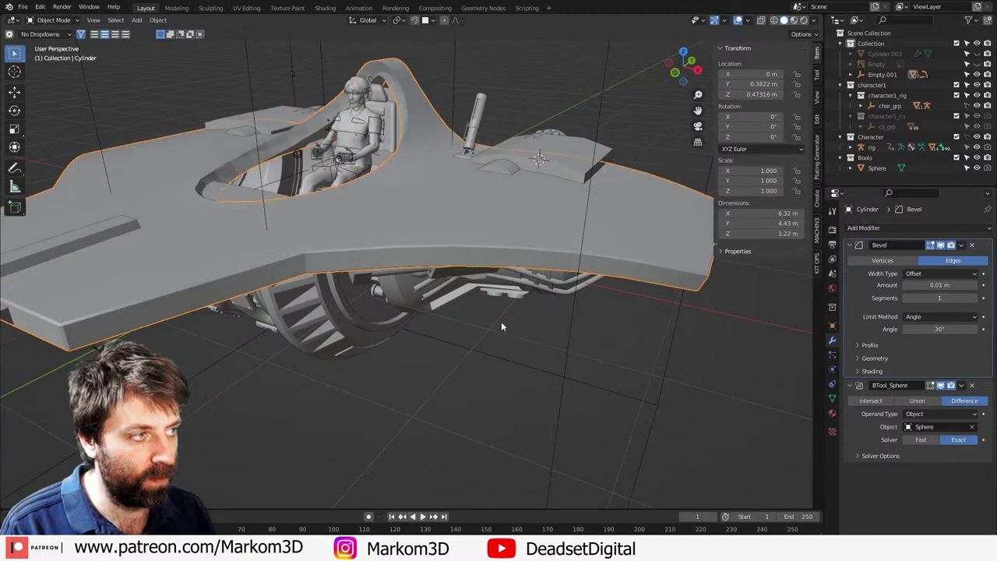
pyautogui.press('Tab')
pyautogui.press('Tab')
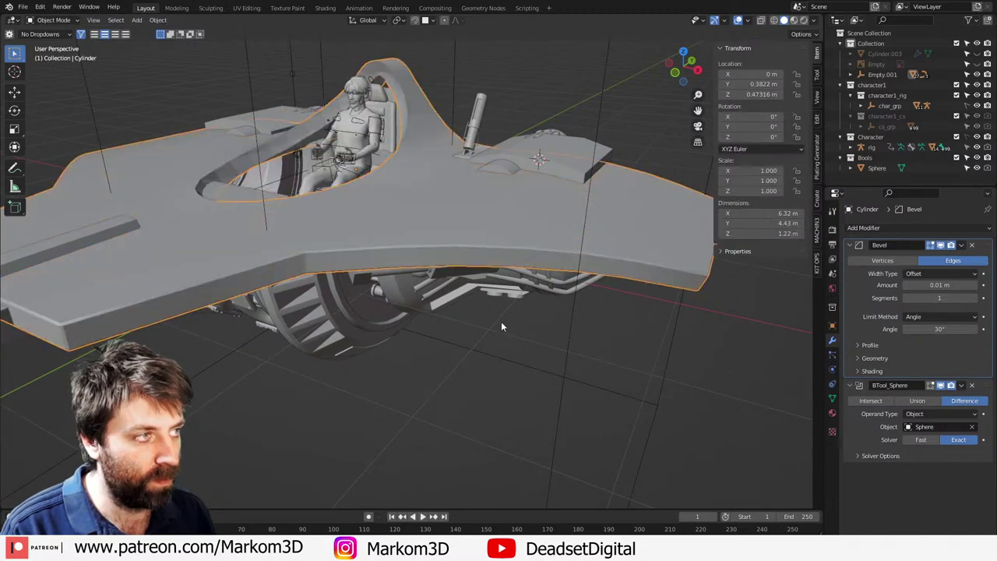
# Step: Generate surface plating on the main hull with the Plating Generator's Add Plates command
pyautogui.click(817, 163)
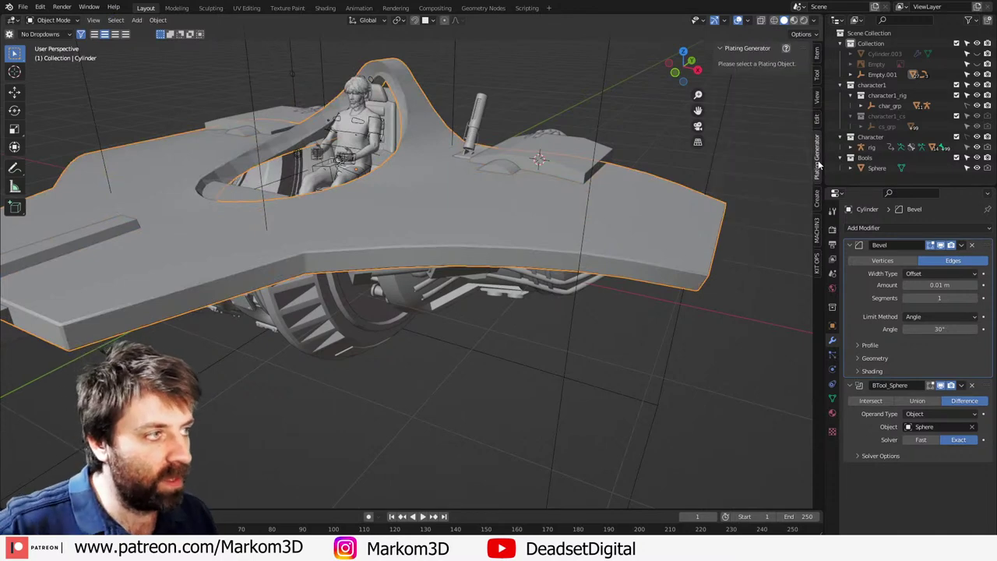
pyautogui.press('F3')
pyautogui.write('plat')
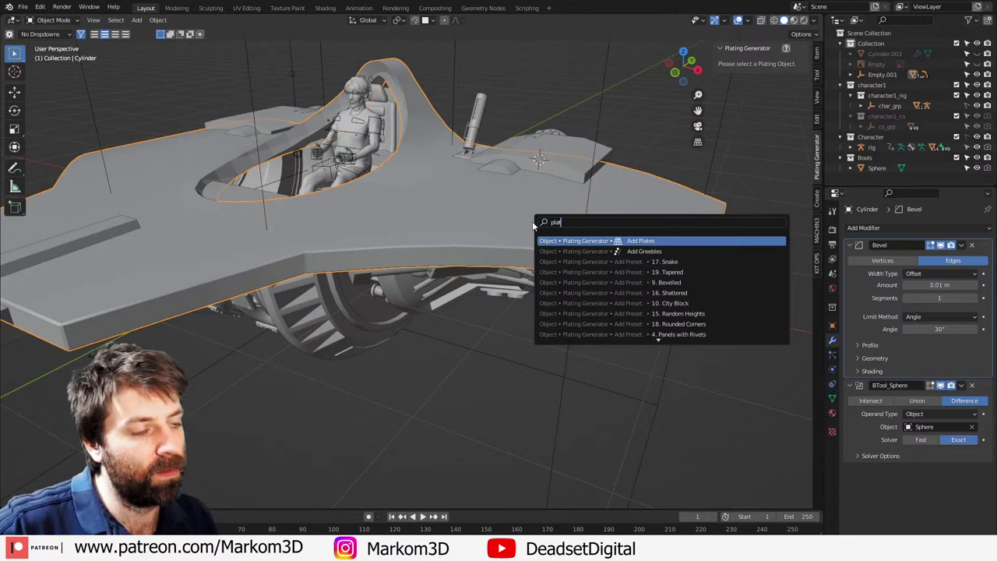
pyautogui.press('Return')
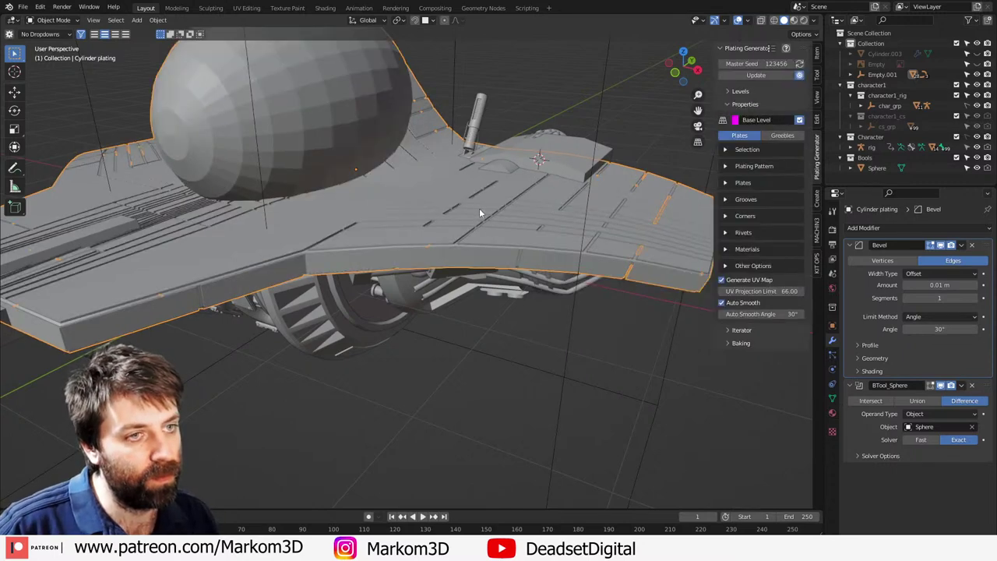
# Step: Try a plating pattern percentage of 20 on the generated hull plating
pyautogui.scroll(-5, 476, 206)
pyautogui.moveTo(339, 226); pyautogui.dragTo(332, 197, button='middle')
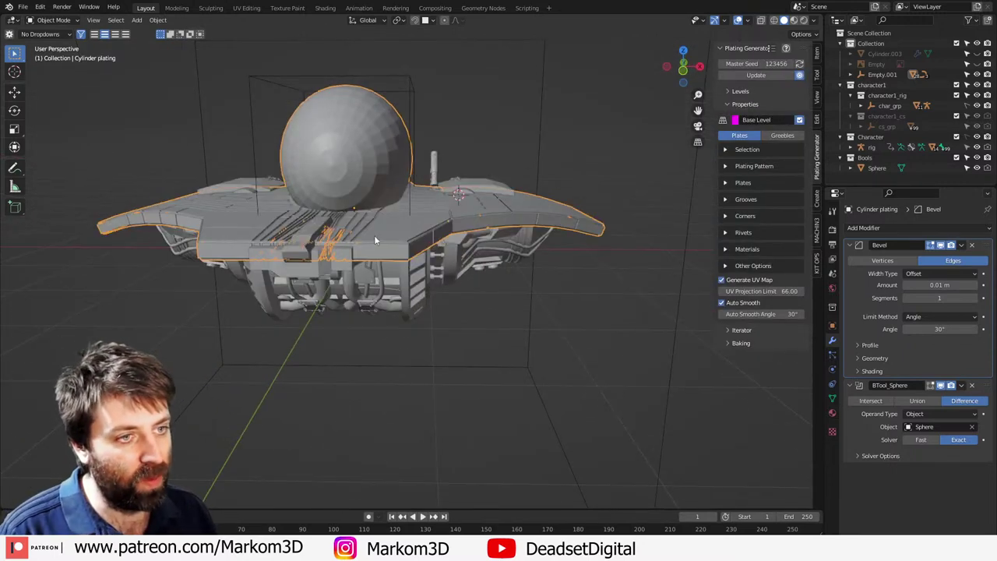
pyautogui.moveTo(375, 240); pyautogui.dragTo(438, 311, button='middle')
pyautogui.scroll(3, 392, 305)
pyautogui.moveTo(535, 296); pyautogui.dragTo(488, 305, button='middle')
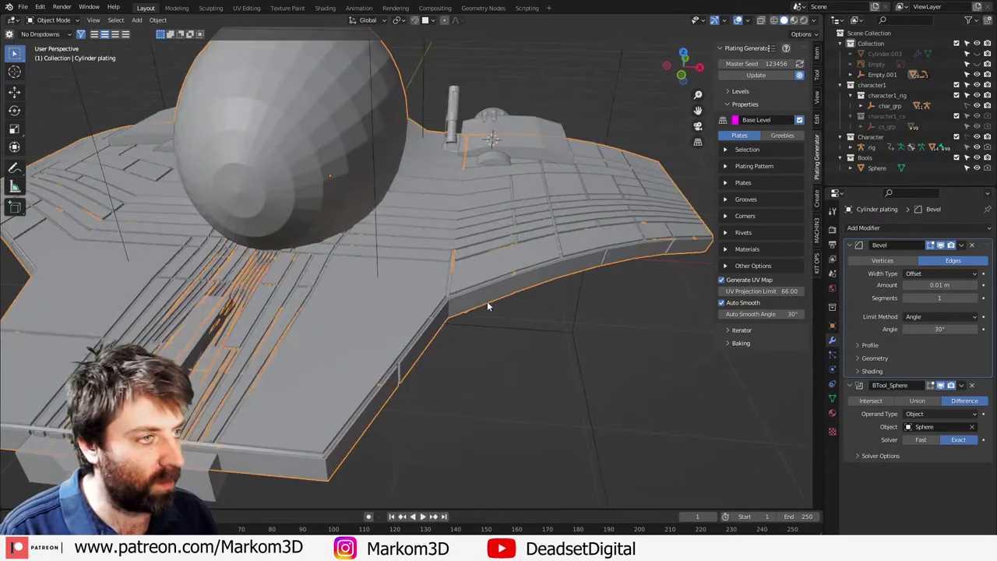
pyautogui.click(725, 166)
pyautogui.click(757, 219)
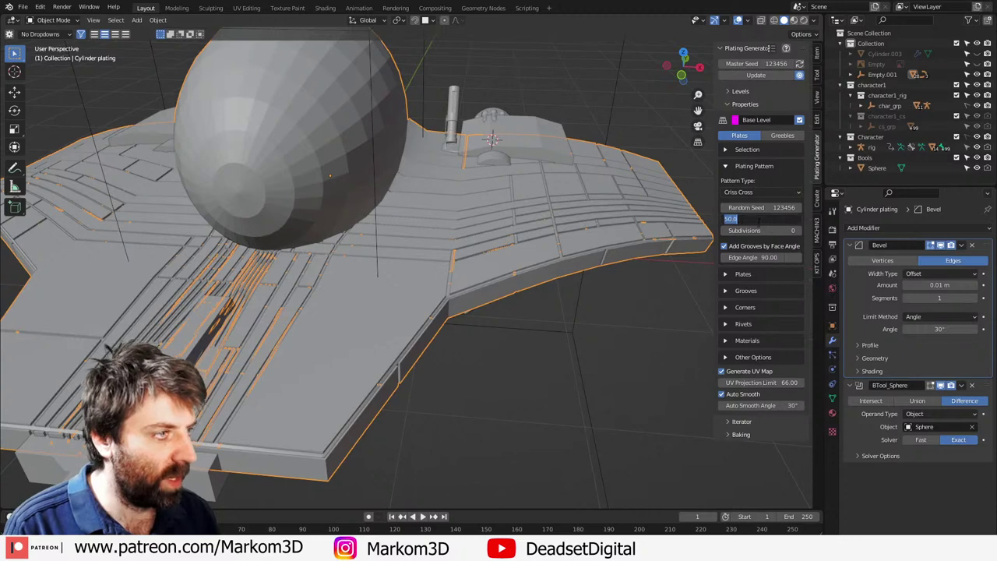
pyautogui.write('20')
pyautogui.press('Return')
# Step: Try lower plating pattern percentages of 10 and 5 on the hull plating
pyautogui.click(758, 220)
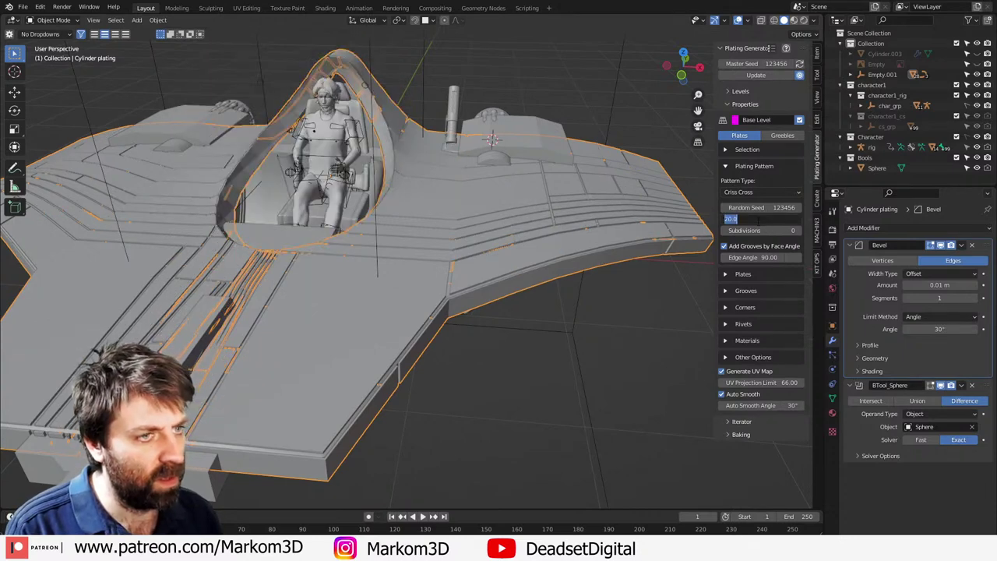
pyautogui.write('10')
pyautogui.press('Return')
pyautogui.click(757, 219)
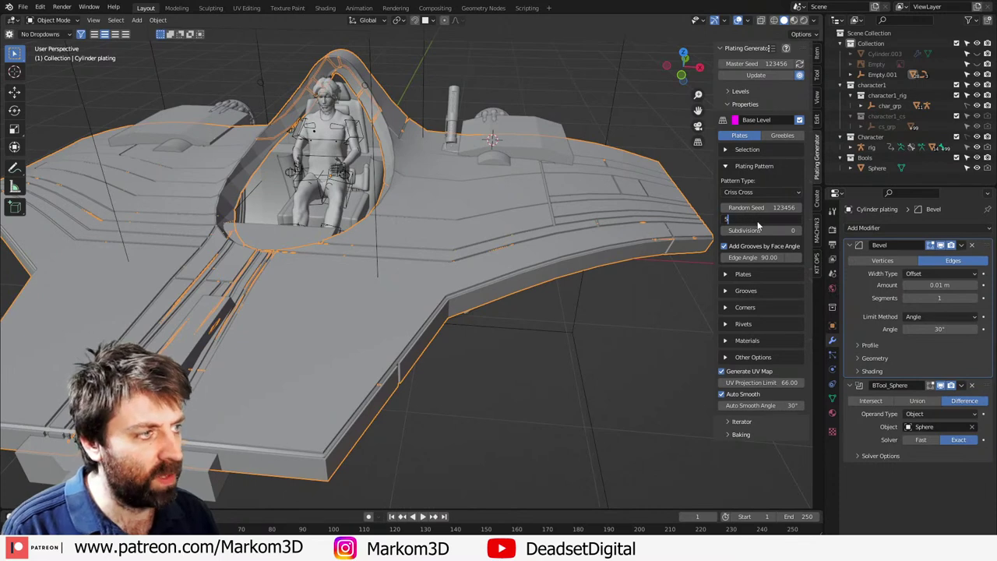
pyautogui.write('5')
pyautogui.press('Return')
pyautogui.moveTo(461, 305); pyautogui.dragTo(617, 292, button='middle')
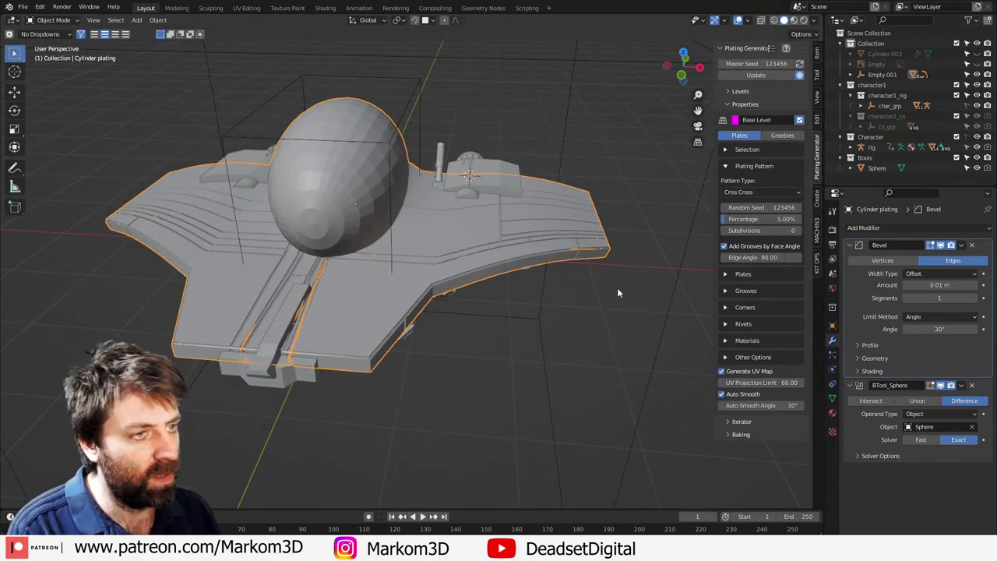
# Step: Delete the generated plating object, select the original hull and check its mesh in Edit Mode
pyautogui.press('Delete')
pyautogui.click(461, 265)
pyautogui.press('Tab')
pyautogui.moveTo(461, 267); pyautogui.dragTo(463, 274, button='middle')
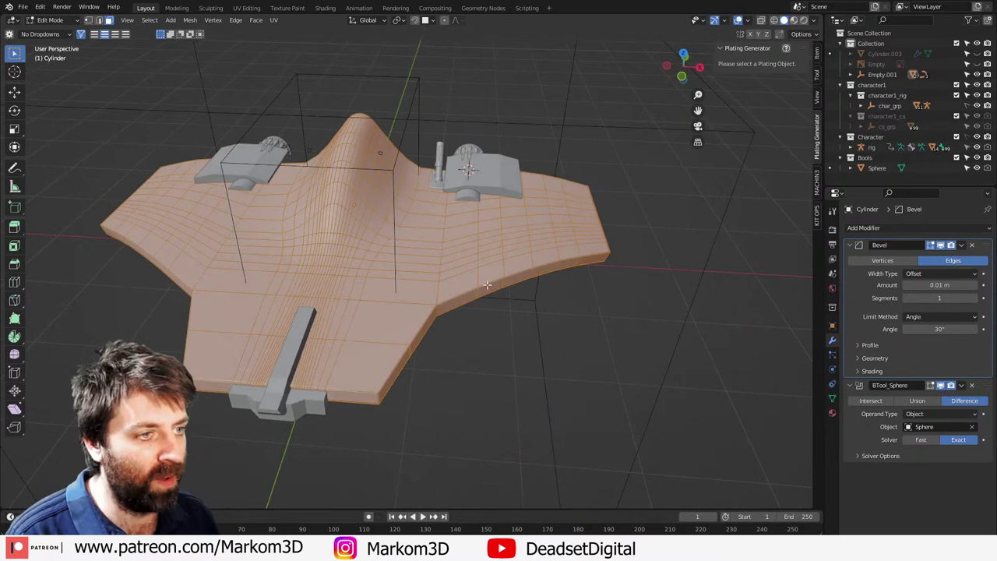
pyautogui.scroll(1, 470, 298)
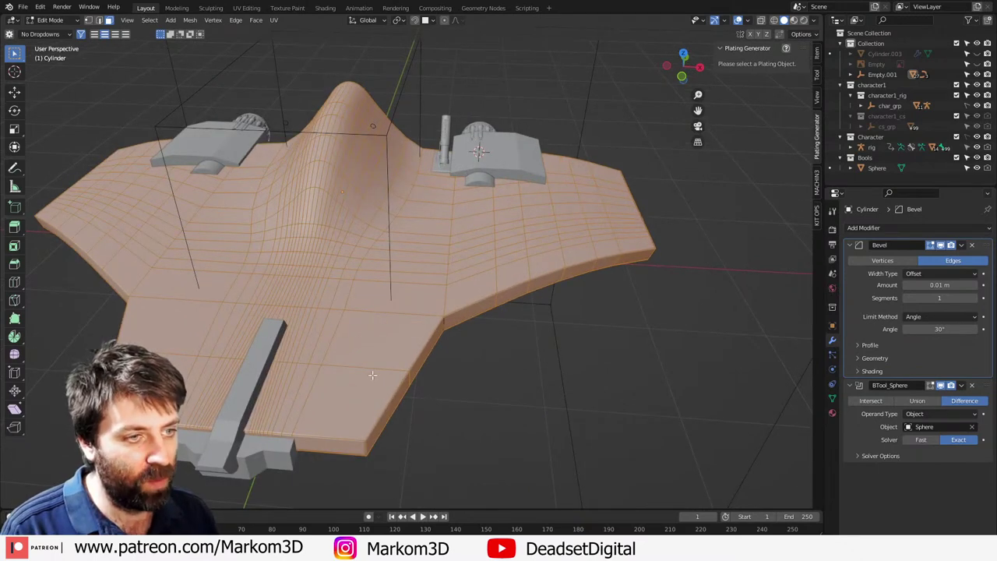
pyautogui.press('Tab')
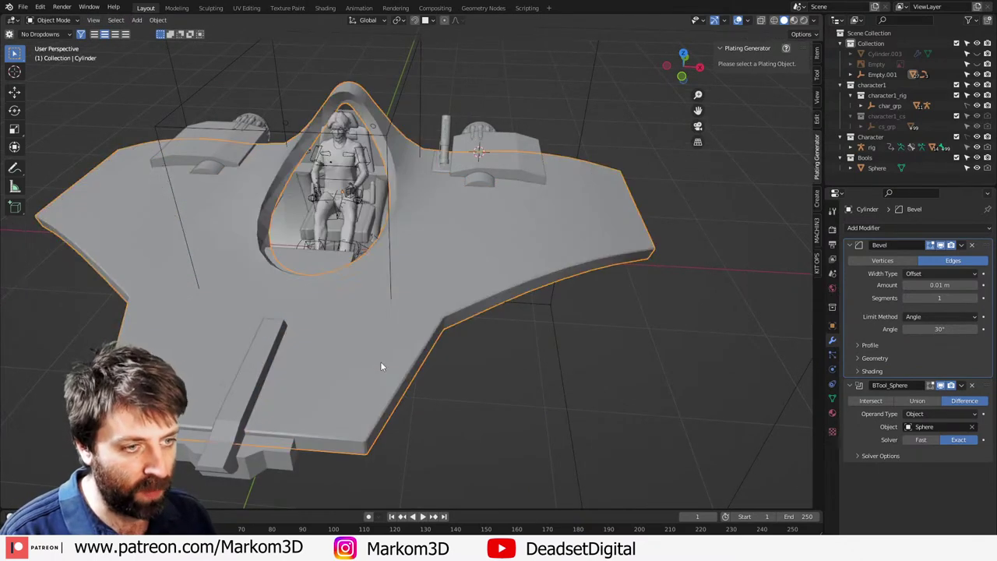
# Step: Duplicate the main hull in place and open the copy in Edit Mode
pyautogui.press('g')
pyautogui.rightClick(404, 448)
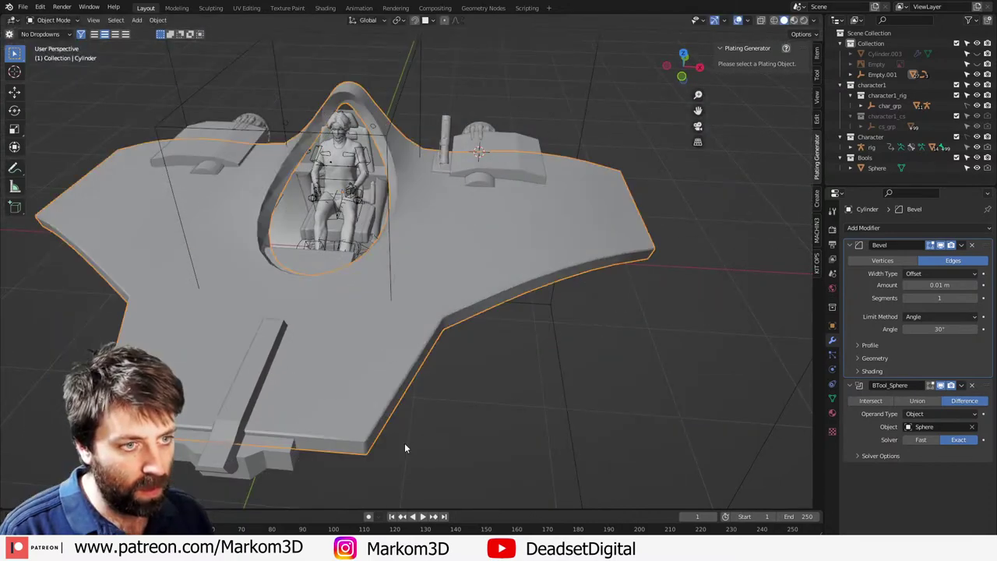
pyautogui.hotkey('shift', 'd')
pyautogui.rightClick(390, 397)
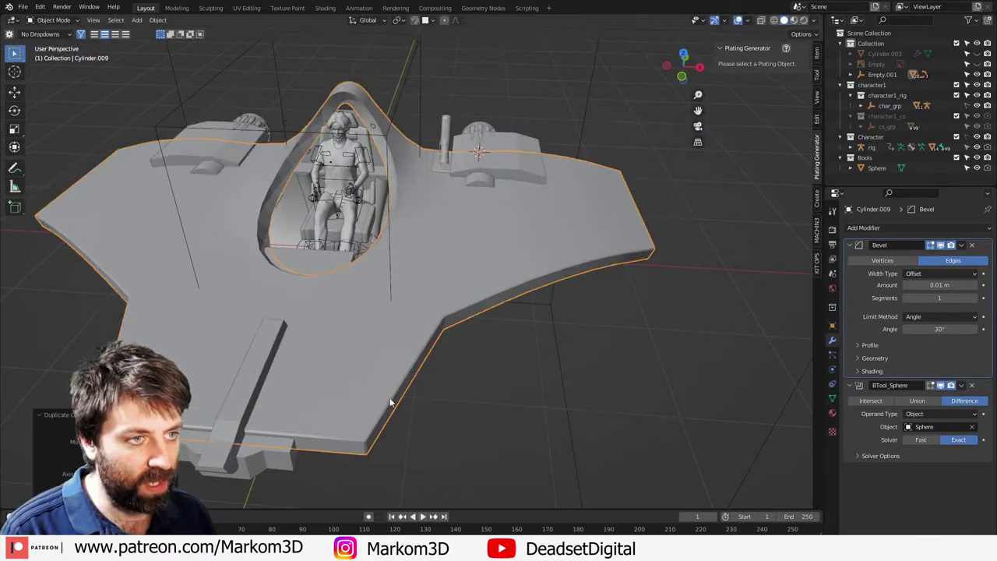
pyautogui.press('Tab')
pyautogui.scroll(1, 389, 399)
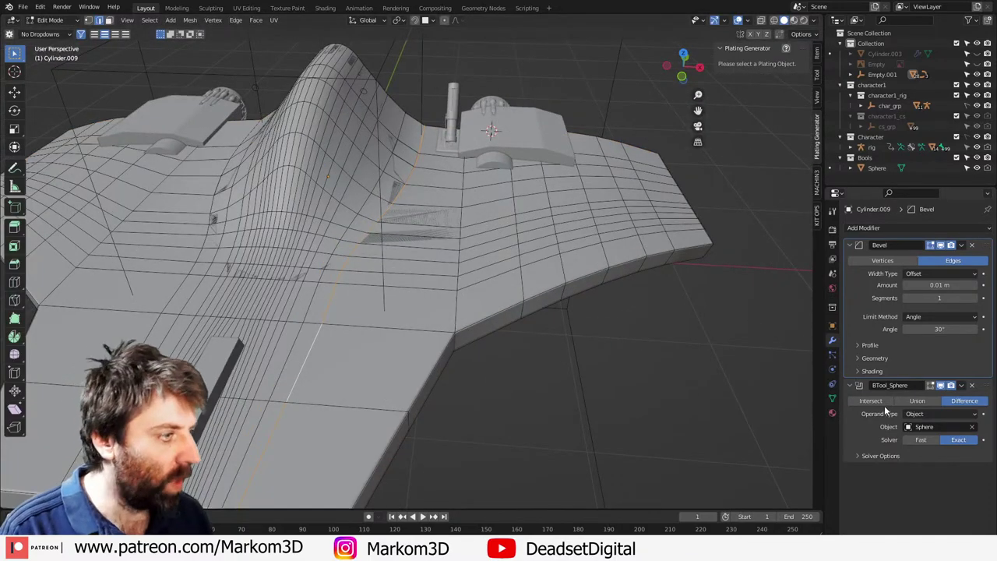
# Step: Add a Solidify modifier with offset 0 to the hull copy and turn off its viewport display
pyautogui.click(877, 229)
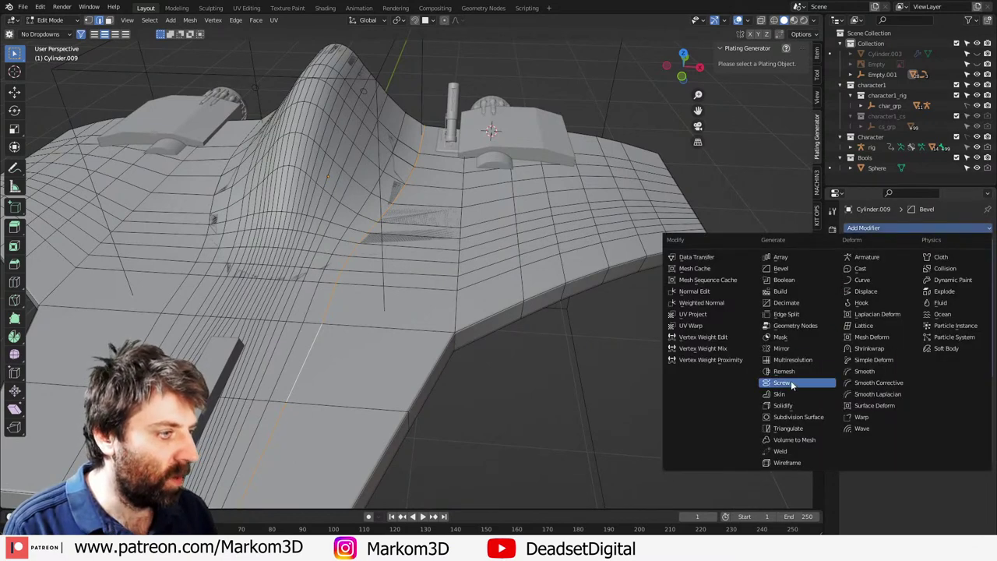
pyautogui.click(793, 406)
pyautogui.scroll(-4, 950, 422)
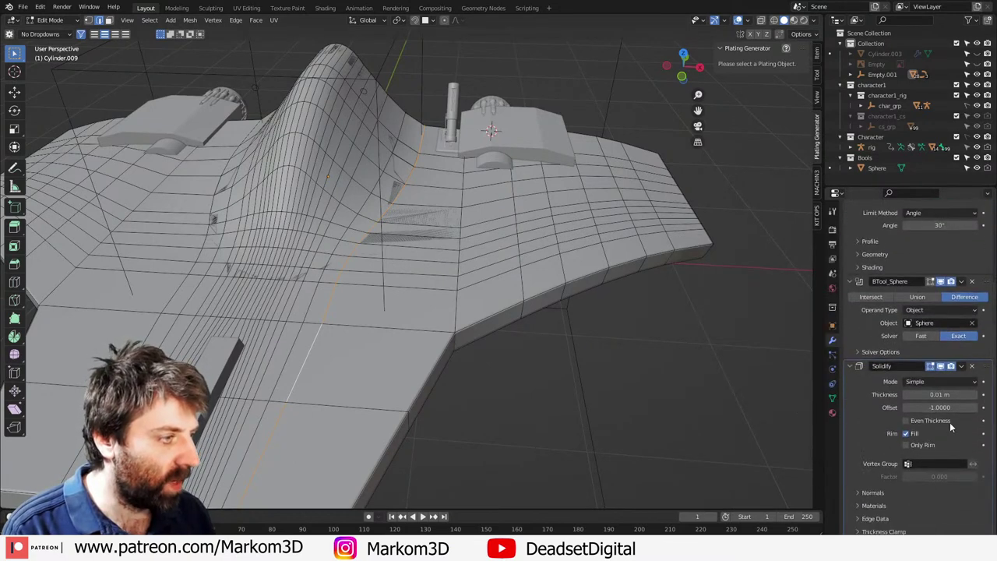
pyautogui.click(945, 407)
pyautogui.write('0')
pyautogui.press('Return')
pyautogui.scroll(-4, 413, 412)
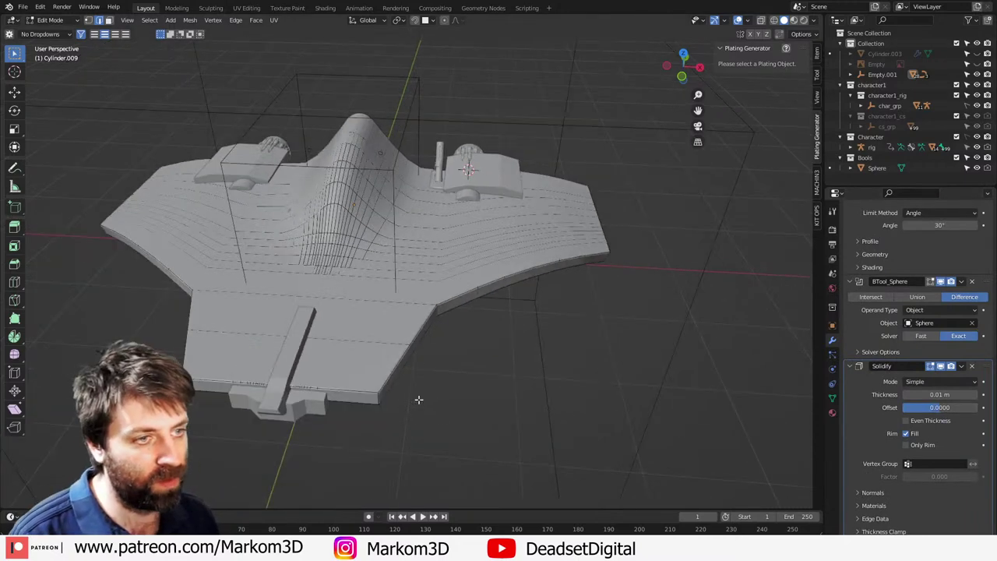
pyautogui.scroll(3, 419, 382)
pyautogui.click(934, 368)
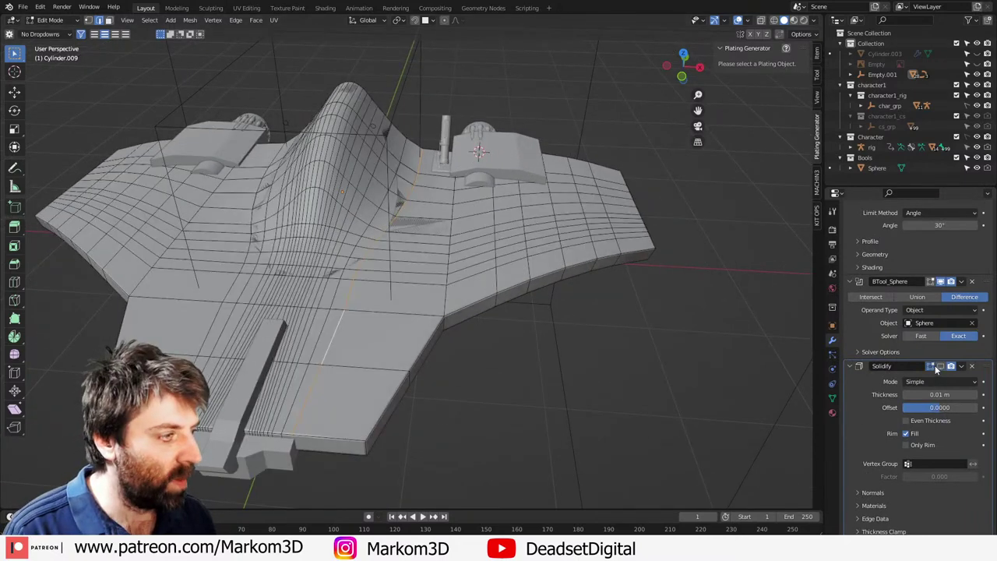
# Step: Bevel edge loops across and along the hull by about 0.0067 m and delete the resulting faces to cut panel gaps
pyautogui.scroll(2, 471, 377)
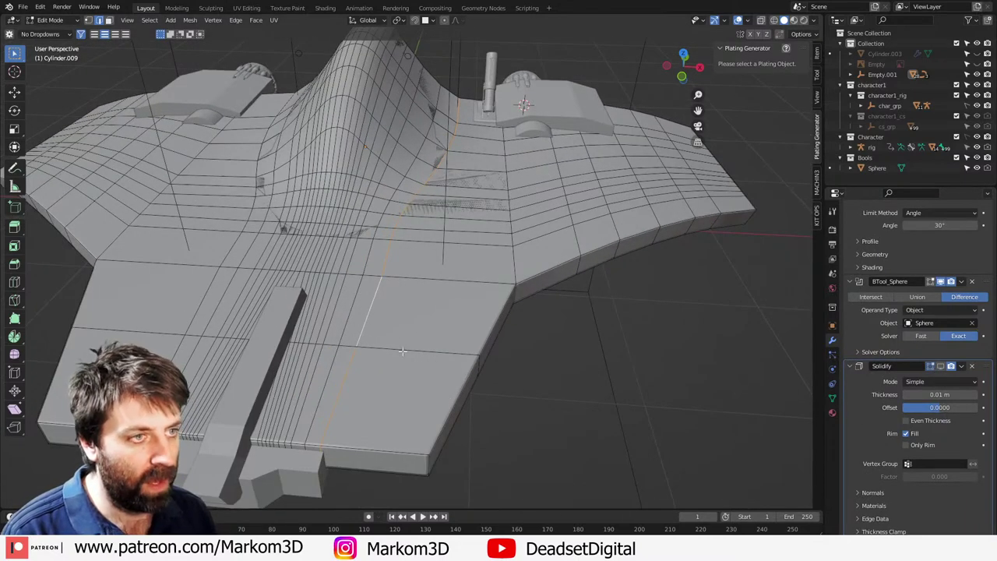
pyautogui.moveTo(457, 293); pyautogui.dragTo(521, 400, button='middle')
pyautogui.hotkey('ctrl', 'b')
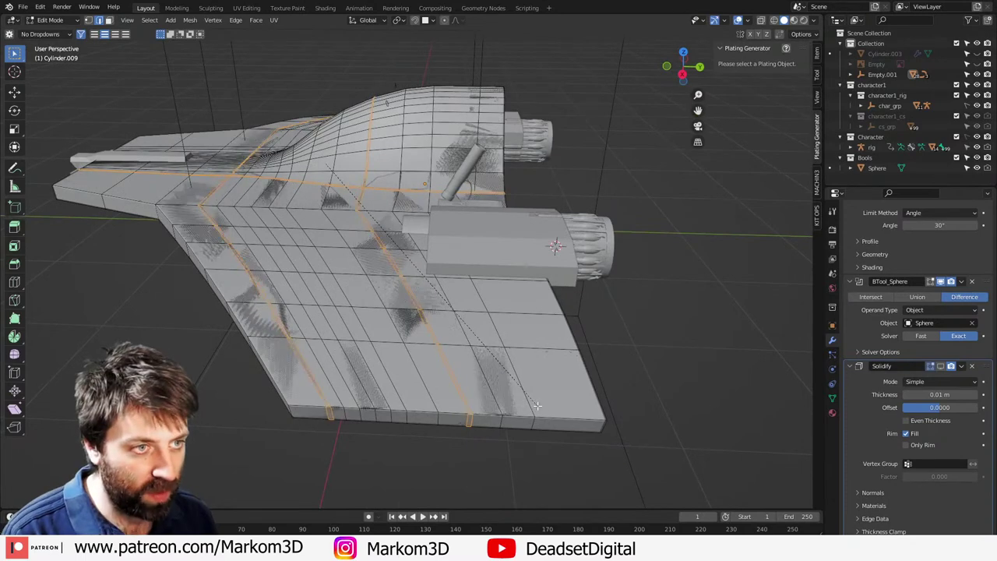
pyautogui.click(531, 403)
pyautogui.press('x')
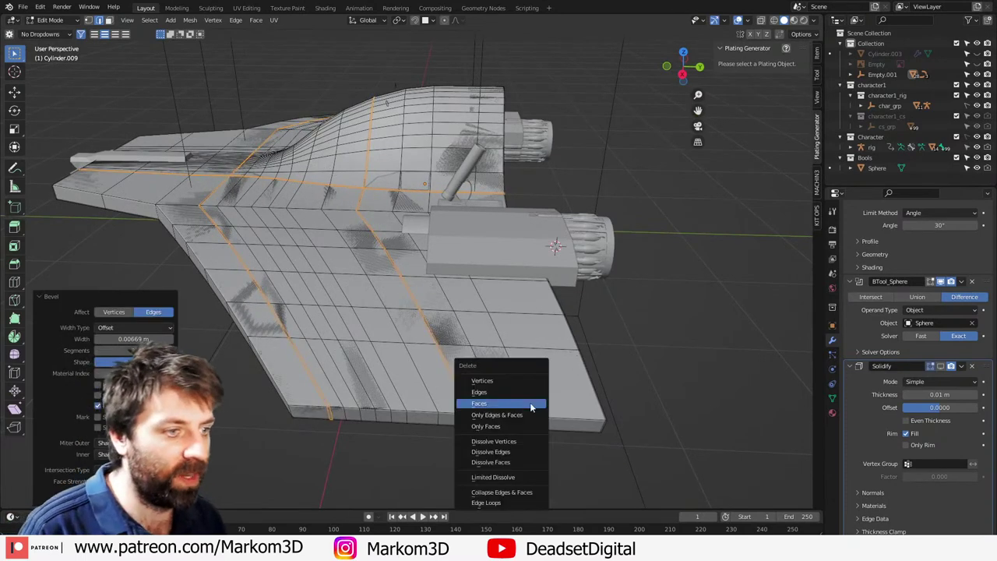
pyautogui.click(532, 403)
pyautogui.moveTo(442, 402); pyautogui.dragTo(486, 401, button='middle')
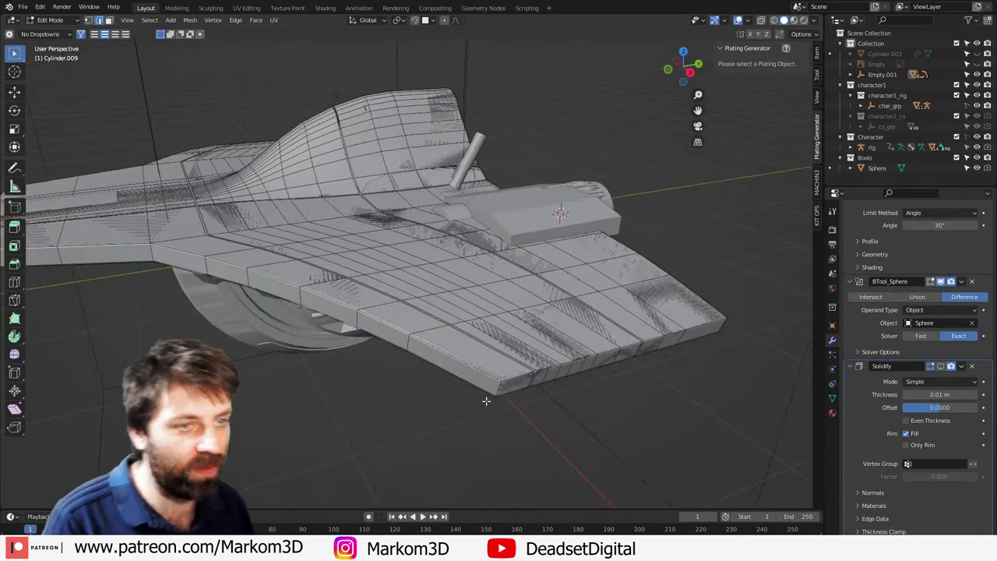
# Step: Bevel the chosen edge runs between the wing's panel gaps by 0.0028 m and delete the resulting faces
pyautogui.keyDown('alt'); pyautogui.click(517, 290); pyautogui.keyUp('alt')
pyautogui.moveTo(578, 365); pyautogui.dragTo(570, 367, button='middle')
pyautogui.click(670, 347)
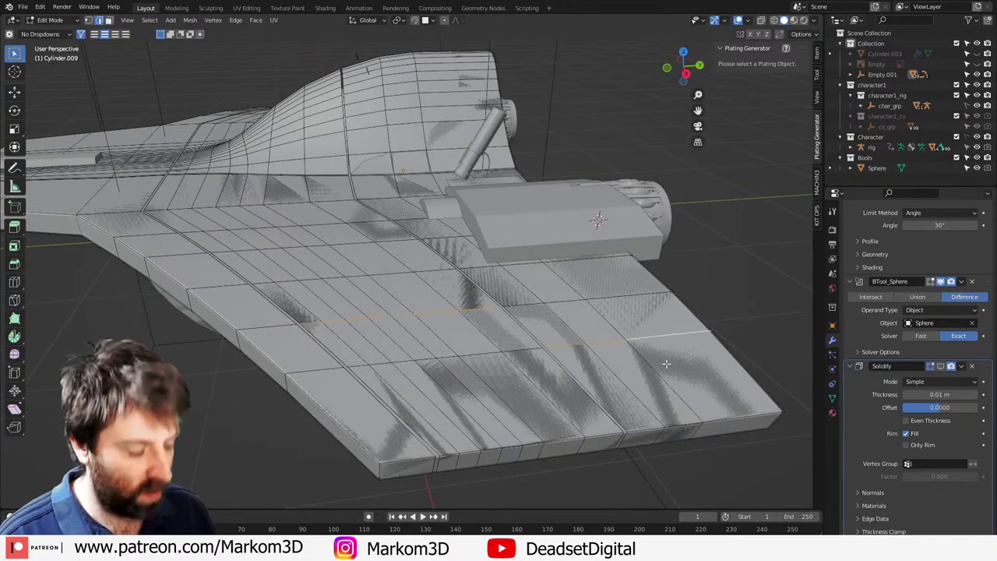
pyautogui.click(674, 366)
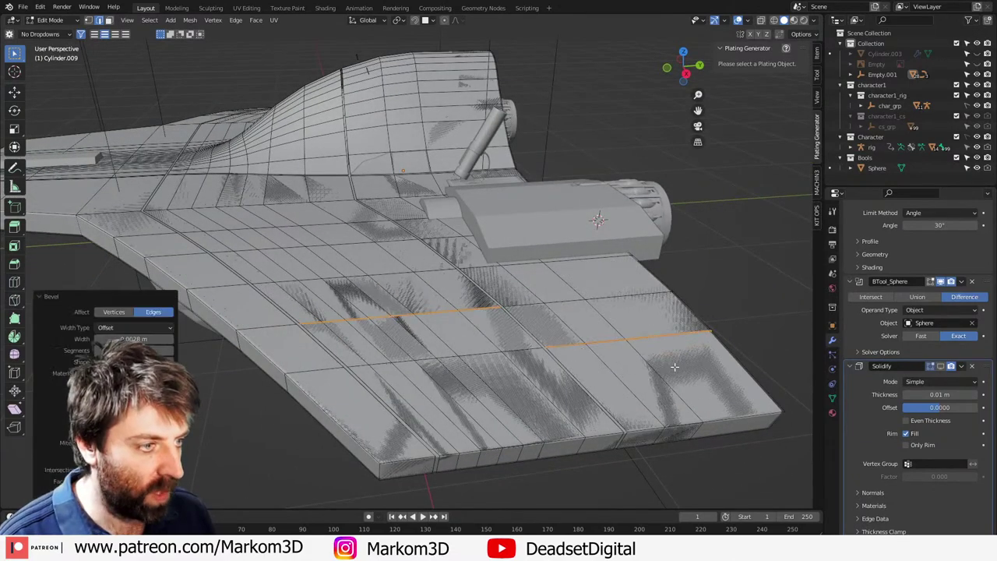
pyautogui.press('x')
pyautogui.click(671, 370)
pyautogui.moveTo(433, 372); pyautogui.dragTo(496, 375, button='middle')
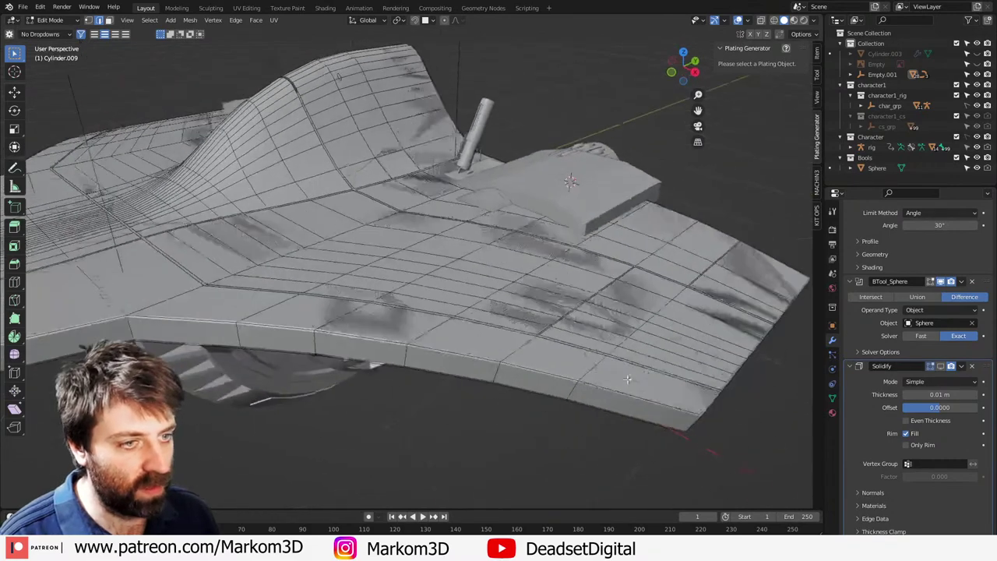
# Step: Bevel one short edge run on the wing's front rim and one on the nose by about 0.0059 m, deleting the resulting faces
pyautogui.keyDown('alt'); pyautogui.click(392, 349); pyautogui.keyUp('alt')
pyautogui.click(315, 343)
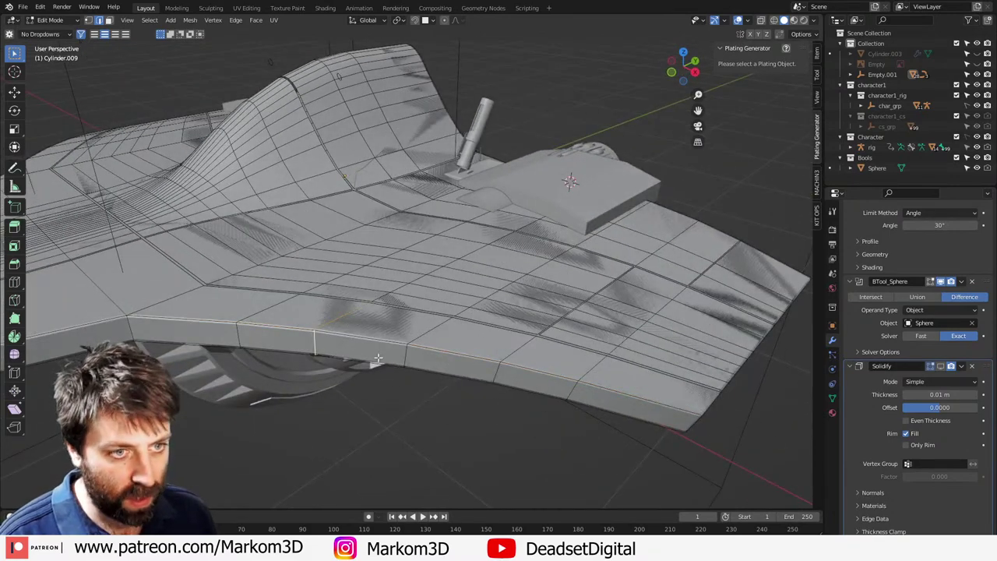
pyautogui.moveTo(275, 345); pyautogui.dragTo(345, 342, button='middle')
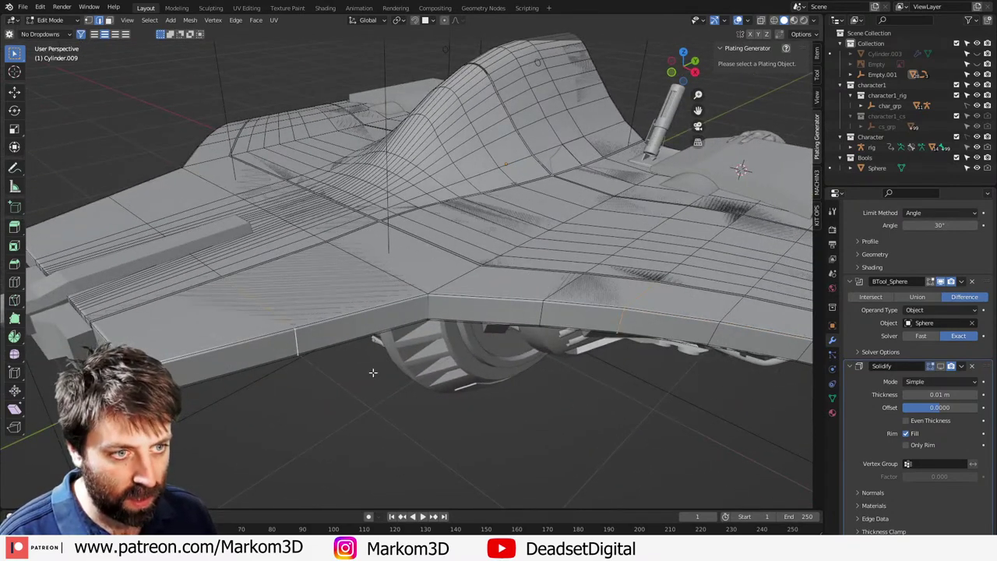
pyautogui.hotkey('ctrl', 'b')
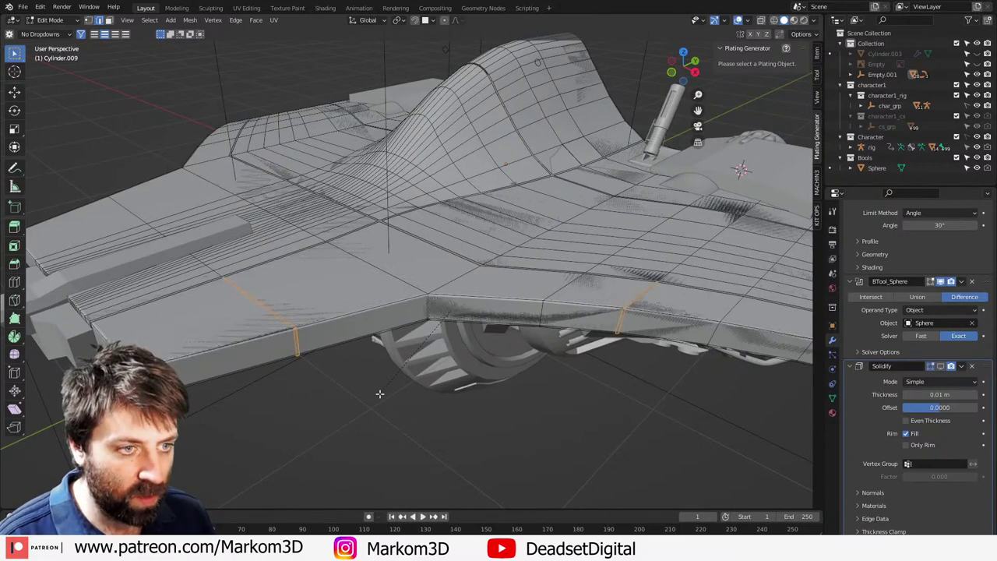
pyautogui.click(377, 395)
pyautogui.press('x')
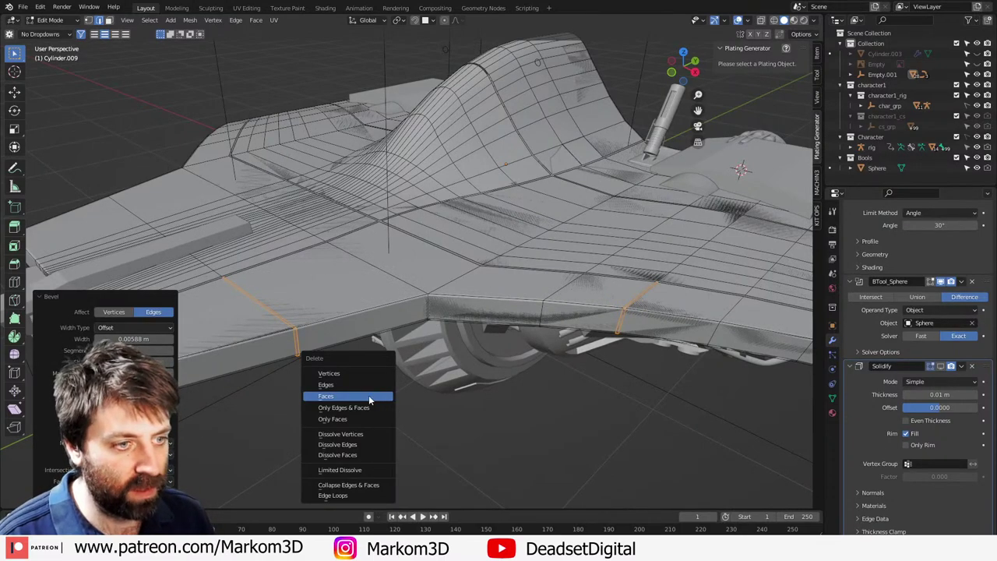
pyautogui.click(368, 395)
# Step: Bevel the crosswise edge run ahead of the cockpit by about 0.0081 m and delete the resulting faces
pyautogui.moveTo(368, 395); pyautogui.dragTo(413, 266, button='middle')
pyautogui.keyDown('alt'); pyautogui.click(421, 287); pyautogui.keyUp('alt')
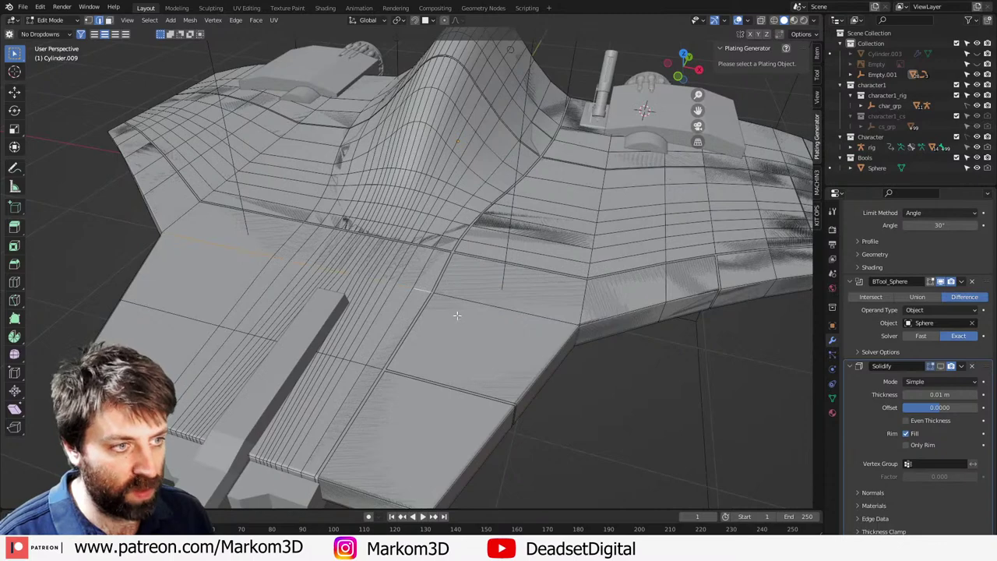
pyautogui.hotkey('ctrl', 'b')
pyautogui.click(470, 328)
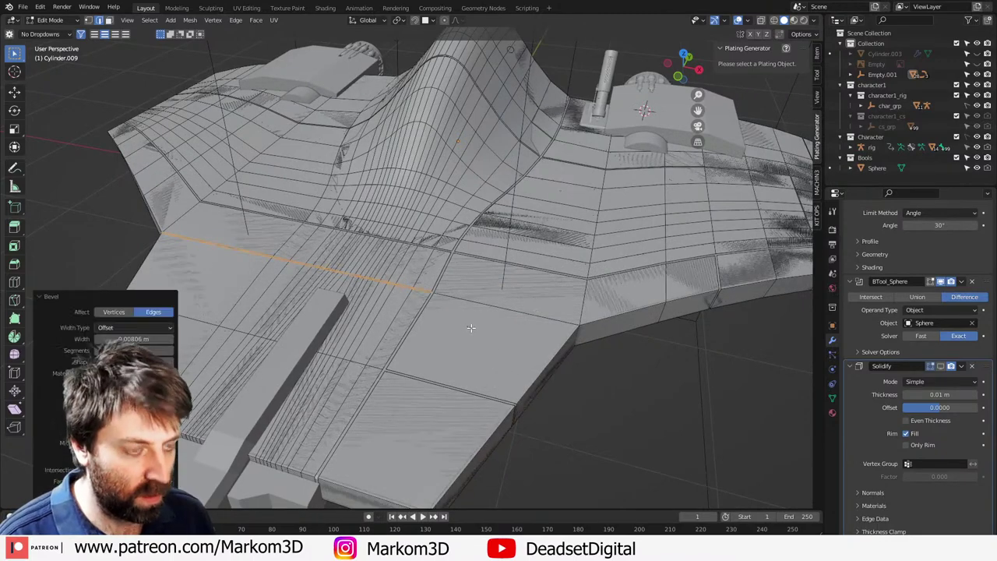
pyautogui.press('x')
pyautogui.click(471, 328)
# Step: Return to Object Mode, turn the Solidify modifier's viewport display back on and inspect the panel gaps
pyautogui.moveTo(717, 333); pyautogui.dragTo(586, 297, button='middle')
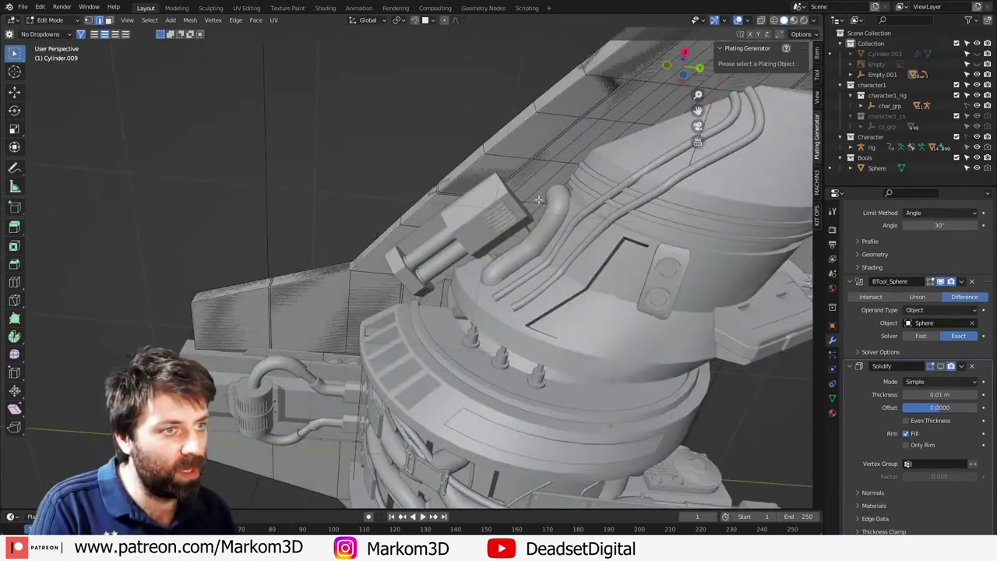
pyautogui.scroll(-8, 538, 200)
pyautogui.moveTo(539, 199); pyautogui.dragTo(599, 334, button='middle')
pyautogui.press('Tab')
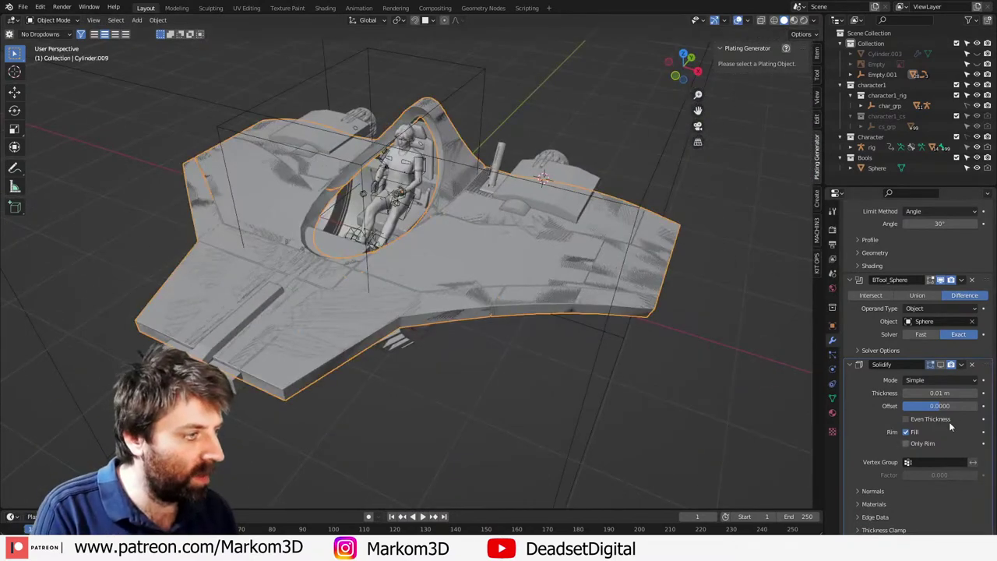
pyautogui.click(942, 365)
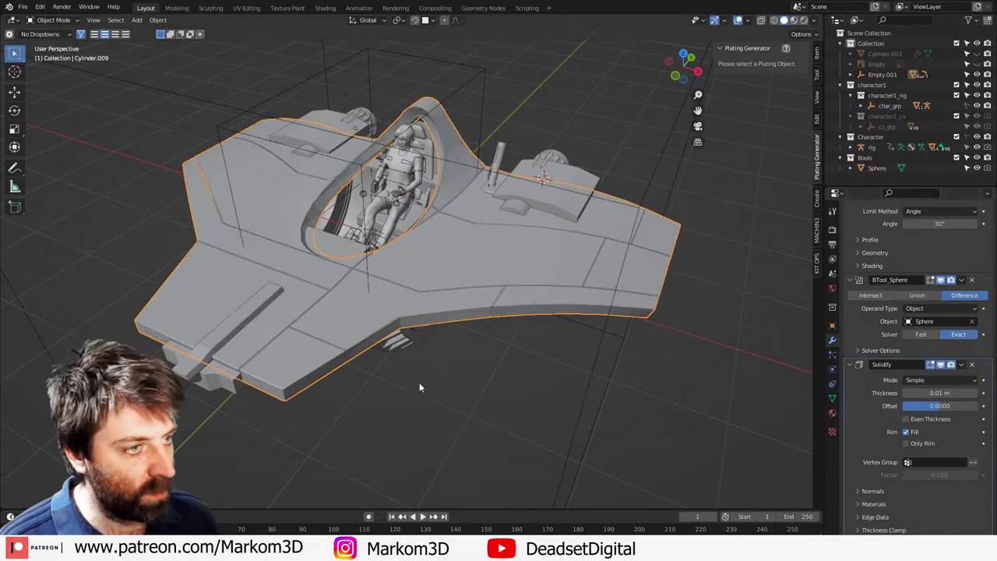
pyautogui.moveTo(291, 391)
pyautogui.mouseDown(button='middle')
pyautogui.moveTo(421, 370)
pyautogui.moveTo(435, 378)
pyautogui.mouseUp(button='middle')
pyautogui.scroll(2, 412, 360)
# Step: In wireframe top view, select all vertices of the hull copy's half on the negative X side of the centre line and delete them
pyautogui.press('Tab')
pyautogui.scroll(-4, 412, 364)
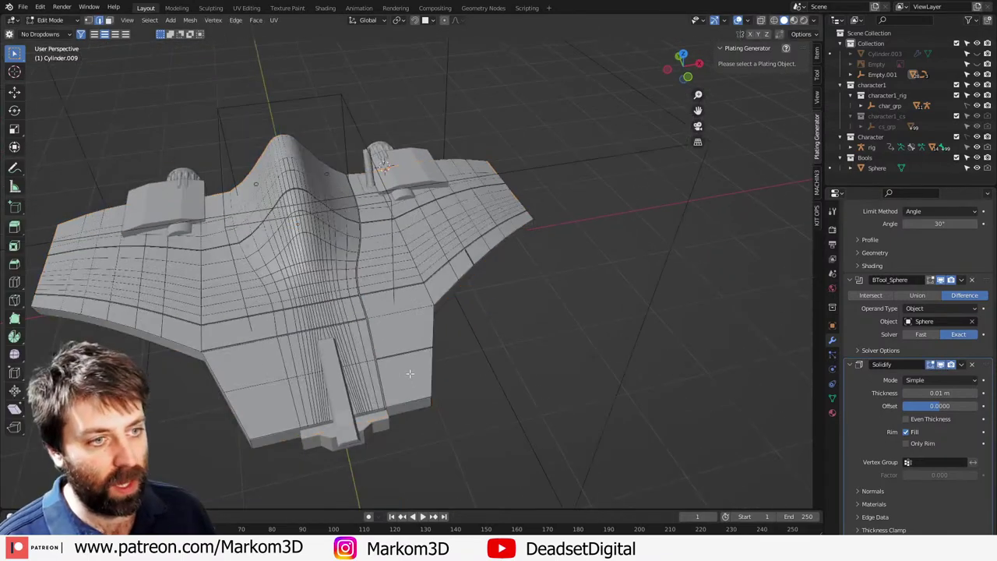
pyautogui.press('KP_7')
pyautogui.press('1')
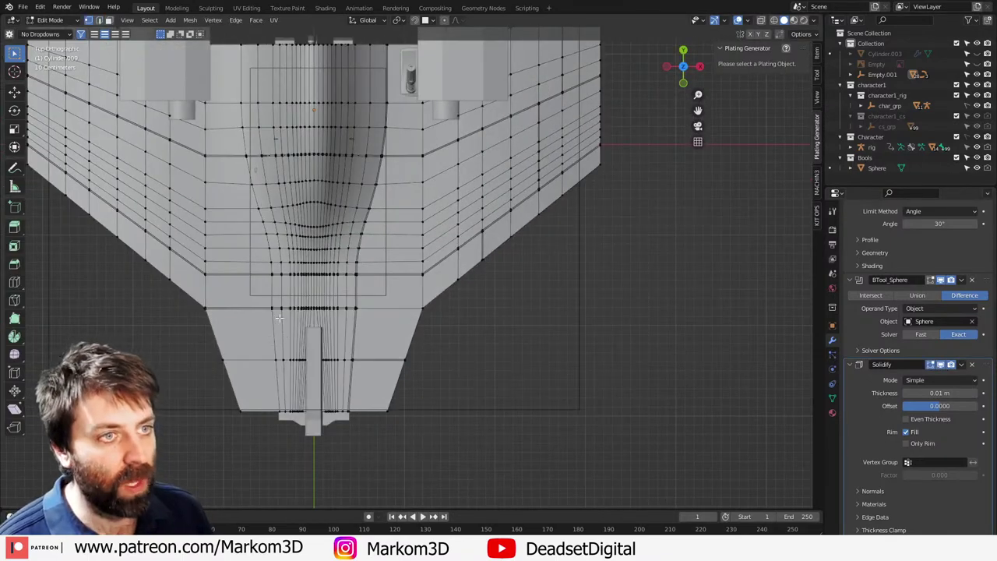
pyautogui.scroll(-2, 407, 372)
pyautogui.scroll(2, 341, 401)
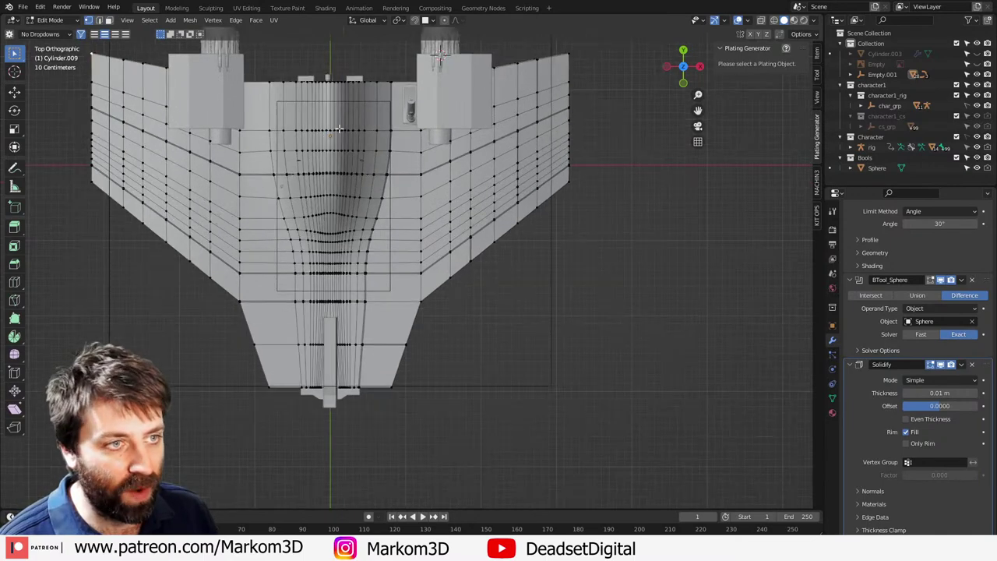
pyautogui.press('z')
pyautogui.click(263, 387)
pyautogui.keyDown('shift'); pyautogui.moveTo(302, 249); pyautogui.dragTo(312, 377, button='middle'); pyautogui.keyUp('shift')
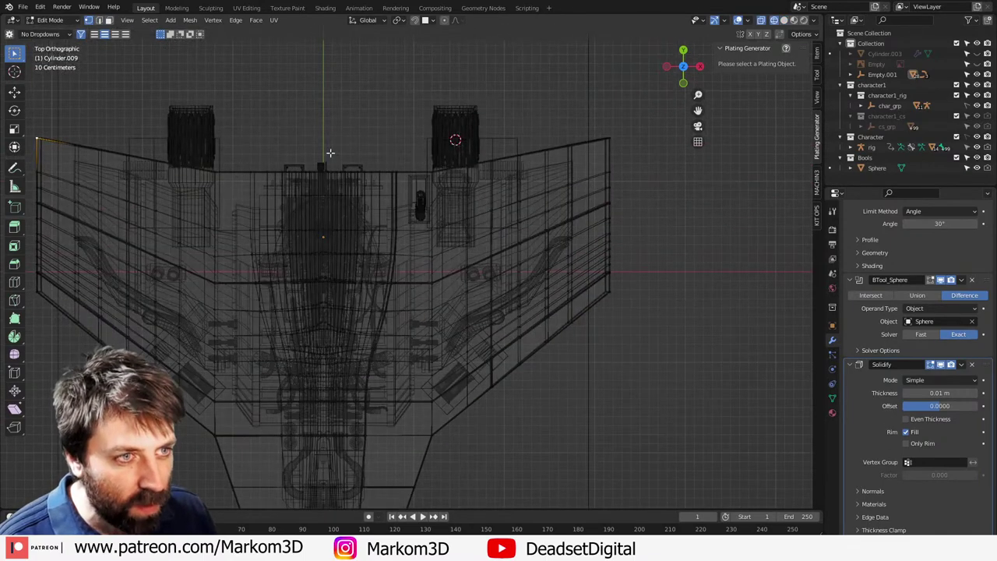
pyautogui.click(323, 152)
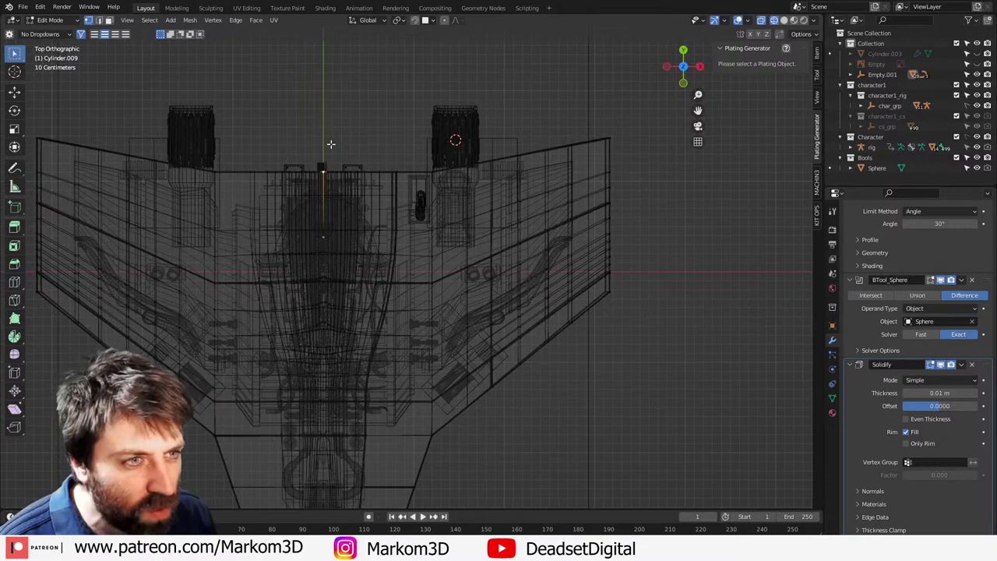
pyautogui.moveTo(325, 144); pyautogui.dragTo(8, 449)
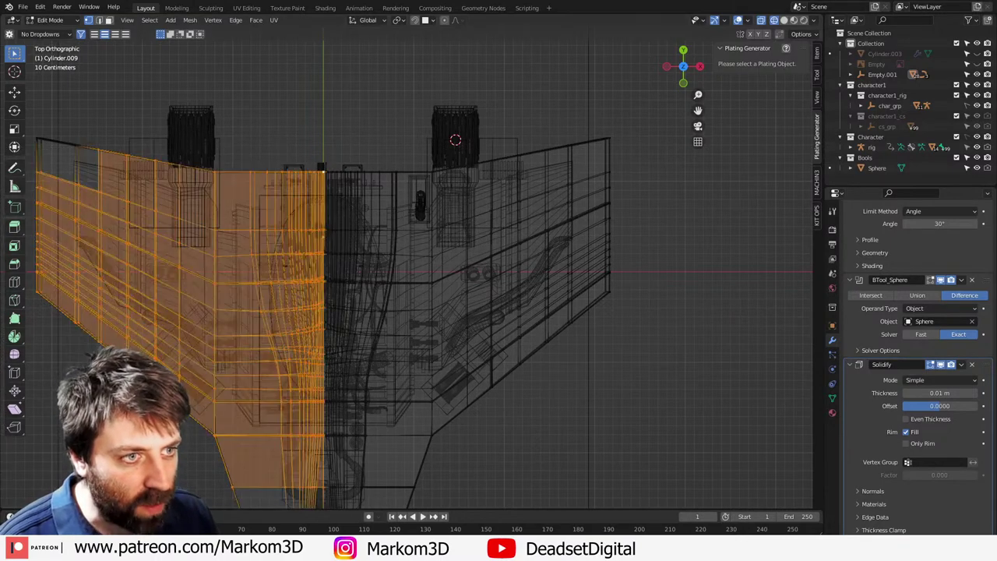
pyautogui.keyDown('shift'); pyautogui.moveTo(428, 248); pyautogui.dragTo(507, 161, button='middle'); pyautogui.keyUp('shift')
pyautogui.scroll(-3, 507, 161)
pyautogui.keyDown('shift'); pyautogui.moveTo(430, 455); pyautogui.dragTo(454, 338, button='middle'); pyautogui.keyUp('shift')
pyautogui.scroll(4, 454, 338)
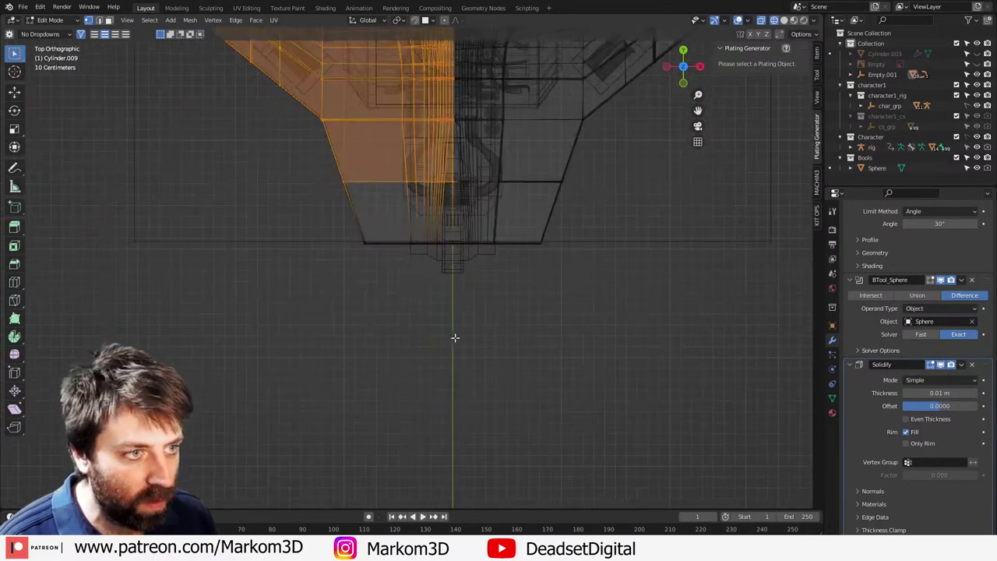
pyautogui.keyDown('shift'); pyautogui.moveTo(474, 263); pyautogui.dragTo(434, 330, button='middle'); pyautogui.keyUp('shift')
pyautogui.scroll(-1, 434, 329)
pyautogui.scroll(3, 434, 329)
pyautogui.hotkey('ctrl', 'l')
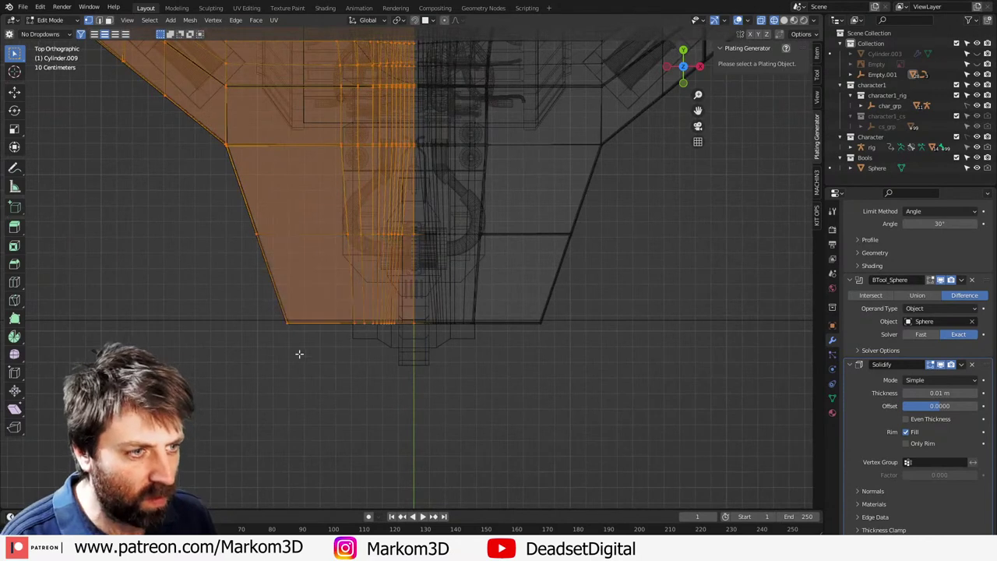
pyautogui.press('x')
pyautogui.click(299, 358)
pyautogui.press('Tab')
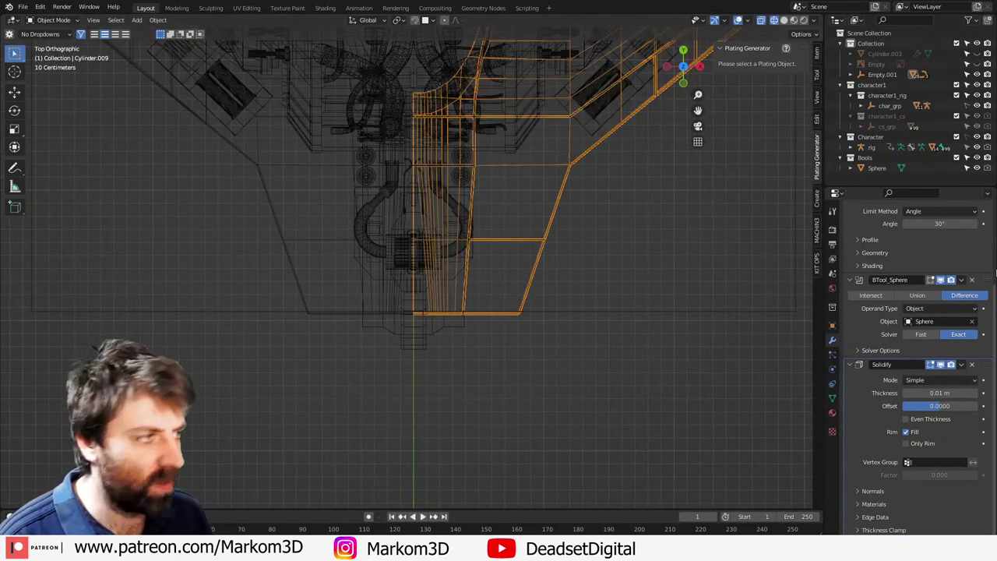
# Step: Add an X-axis Mirror modifier to the halved hull, move it above the Bevel modifier and return to solid shading
pyautogui.scroll(3, 891, 285)
pyautogui.click(898, 227)
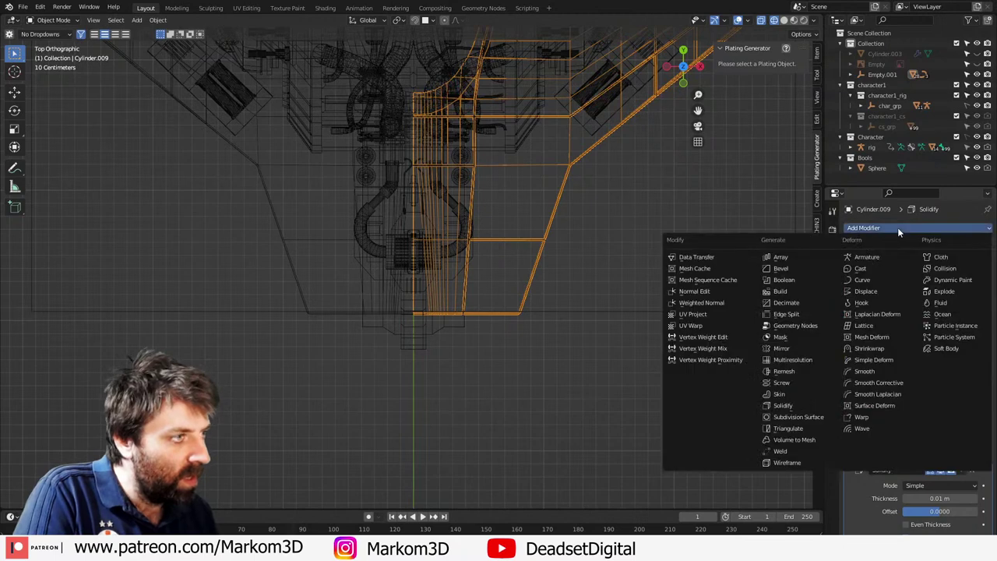
pyautogui.click(780, 348)
pyautogui.scroll(-4, 919, 389)
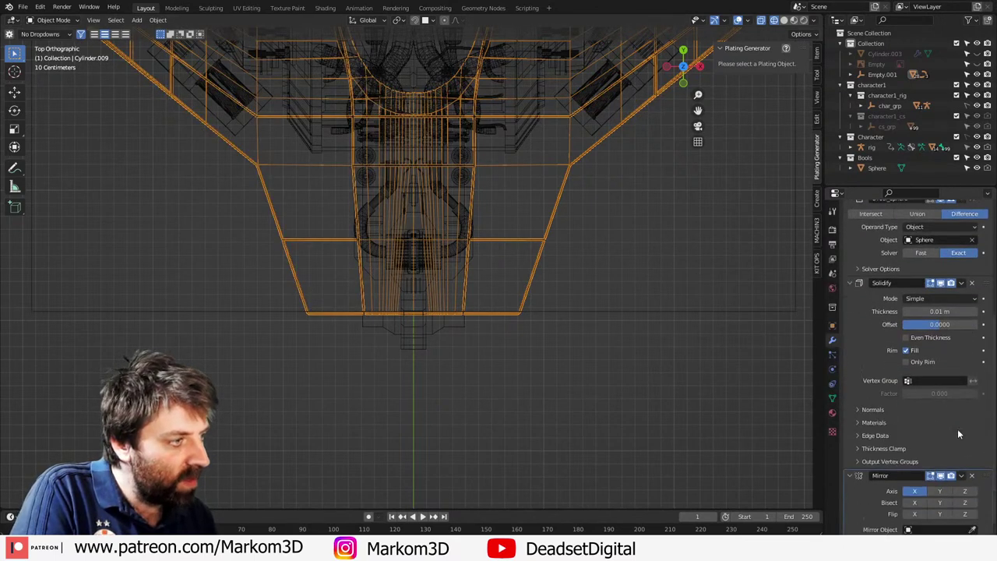
pyautogui.moveTo(978, 442); pyautogui.dragTo(919, 243)
pyautogui.press('z')
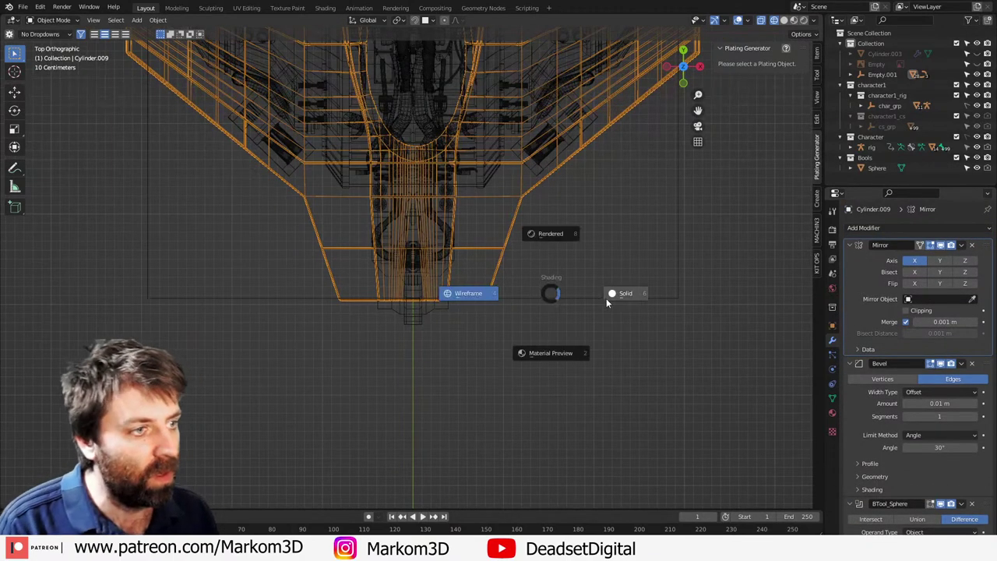
pyautogui.click(610, 296)
pyautogui.moveTo(592, 374)
pyautogui.mouseDown(button='middle')
pyautogui.moveTo(481, 278)
pyautogui.moveTo(581, 274)
pyautogui.moveTo(564, 383)
pyautogui.moveTo(501, 385)
pyautogui.moveTo(514, 408)
pyautogui.mouseUp(button='middle')
pyautogui.scroll(1, 514, 411)
# Step: In wireframe display, slide the front end vertex of the wing's outer panel gap inboard to make a diagonal corner
pyautogui.press('Tab')
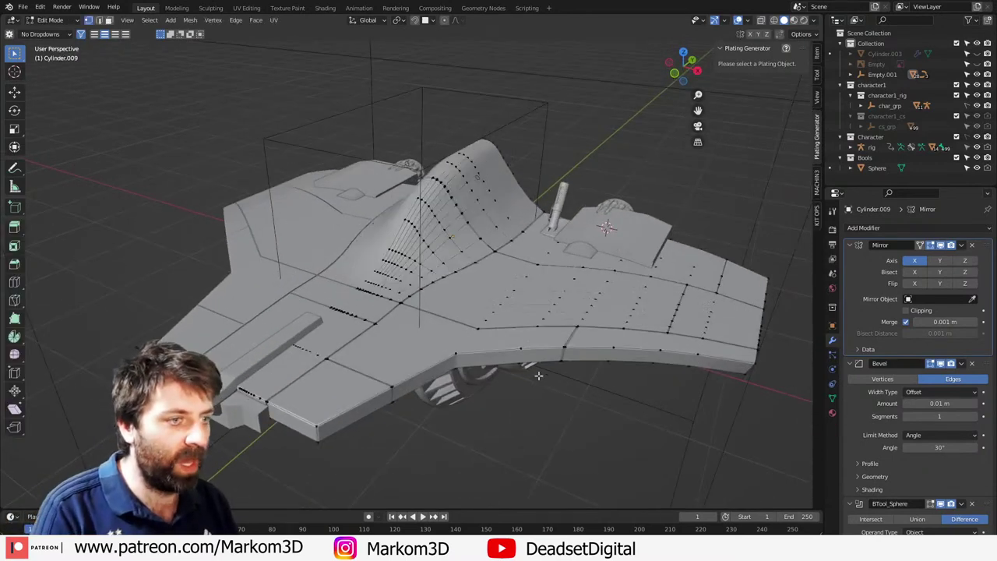
pyautogui.moveTo(539, 355); pyautogui.dragTo(592, 376, button='middle')
pyautogui.scroll(1, 514, 326)
pyautogui.moveTo(513, 325)
pyautogui.mouseDown(button='middle')
pyautogui.moveTo(474, 347)
pyautogui.moveTo(568, 396)
pyautogui.moveTo(646, 353)
pyautogui.mouseUp(button='middle')
pyautogui.press('z')
pyautogui.click(578, 358)
pyautogui.moveTo(577, 358); pyautogui.dragTo(609, 385, button='middle')
pyautogui.press('a')
pyautogui.click(614, 377)
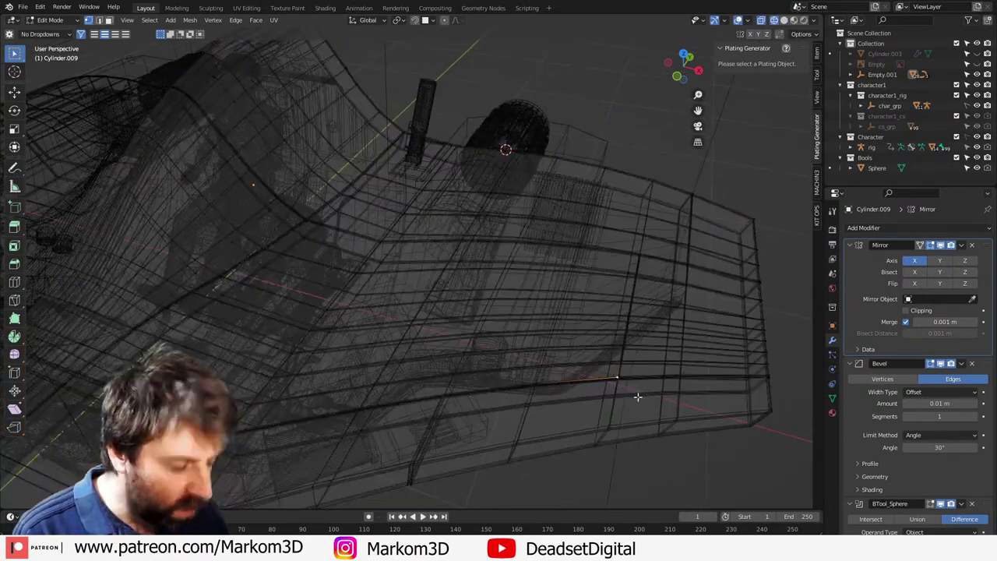
pyautogui.hotkey('shift', 'v')
pyautogui.click(631, 392)
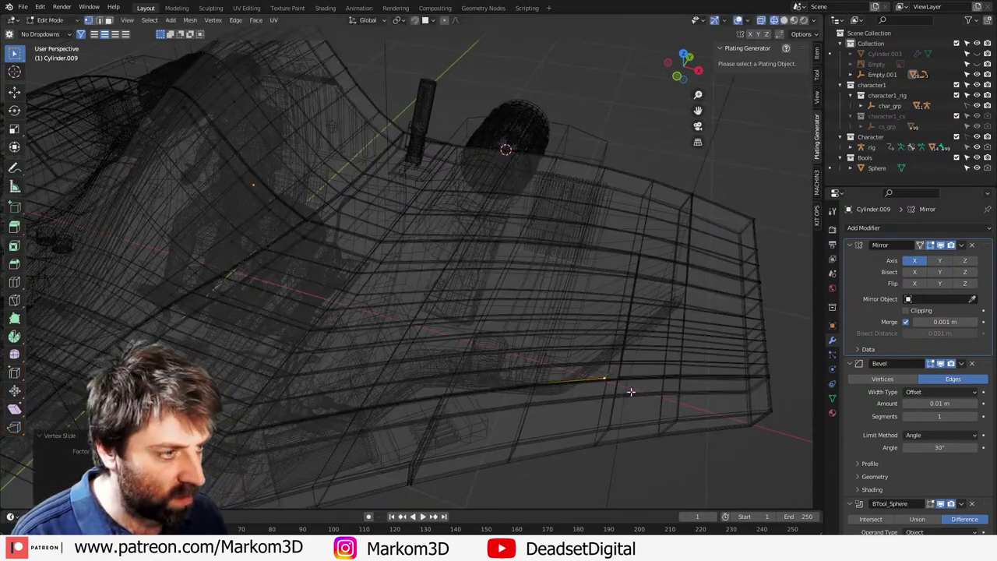
# Step: Back in solid shading, slide the wing panel's corner vertex beside the cockpit bulge forward along the fuselage gap to angle the corner
pyautogui.moveTo(631, 393); pyautogui.dragTo(653, 418, button='middle')
pyautogui.press('z')
pyautogui.click(705, 391)
pyautogui.moveTo(705, 391); pyautogui.dragTo(402, 334, button='middle')
pyautogui.click(632, 440)
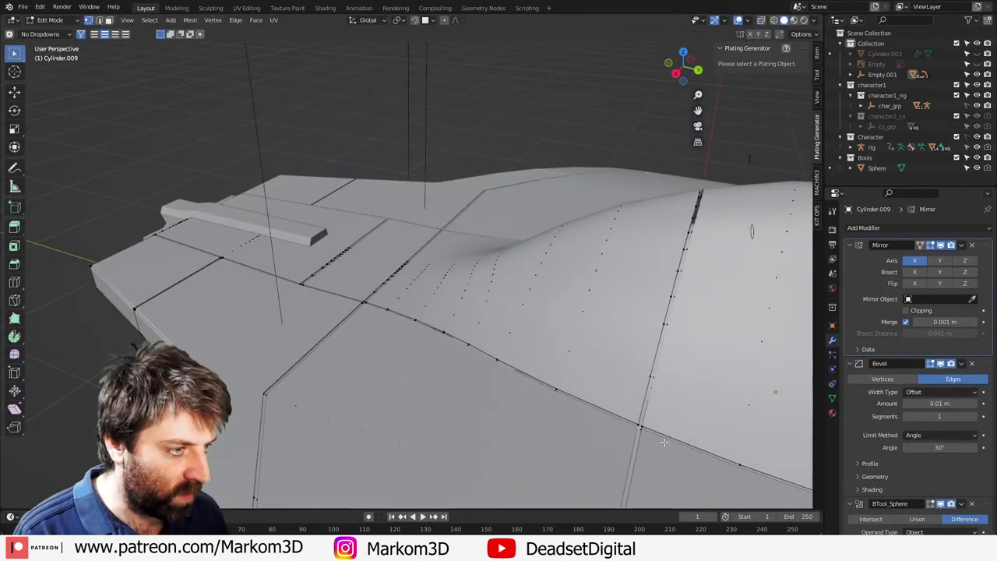
pyautogui.hotkey('shift', 'v')
pyautogui.click(604, 416)
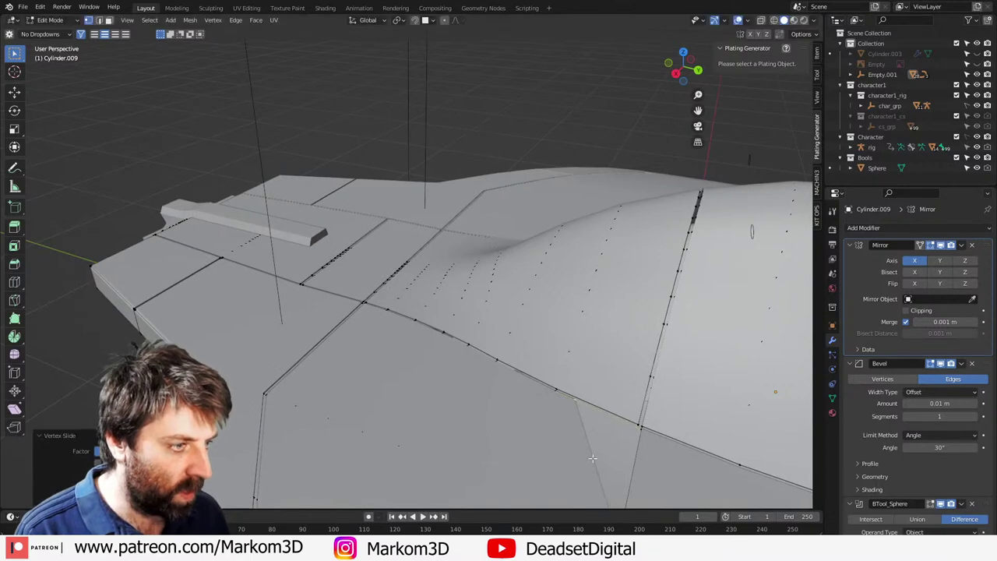
# Step: Slide the inner end vertex of the rear wing panel gap inboard along the long gap to cut a diagonal corner
pyautogui.moveTo(604, 416); pyautogui.dragTo(408, 341, button='middle')
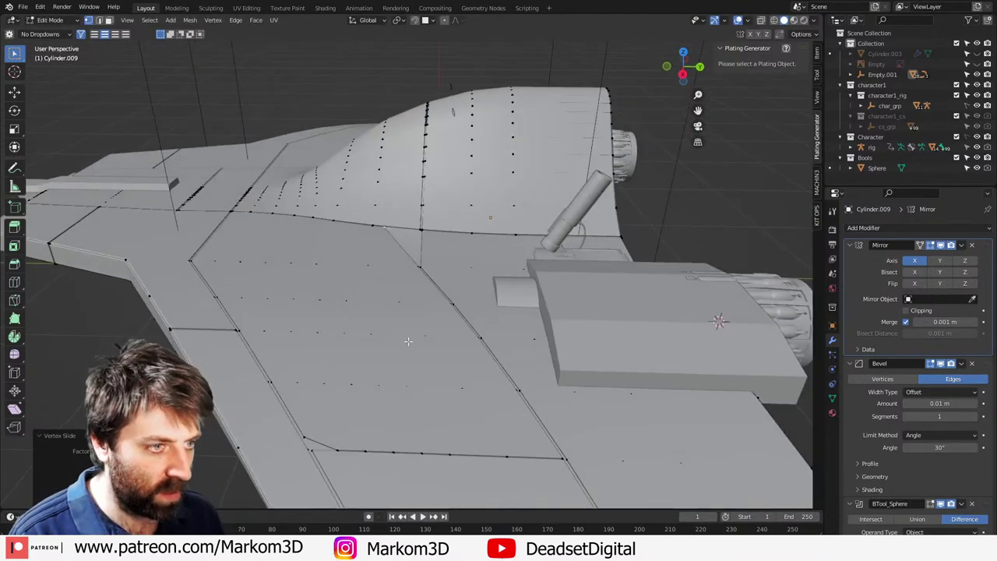
pyautogui.moveTo(552, 452); pyautogui.dragTo(467, 317, button='middle')
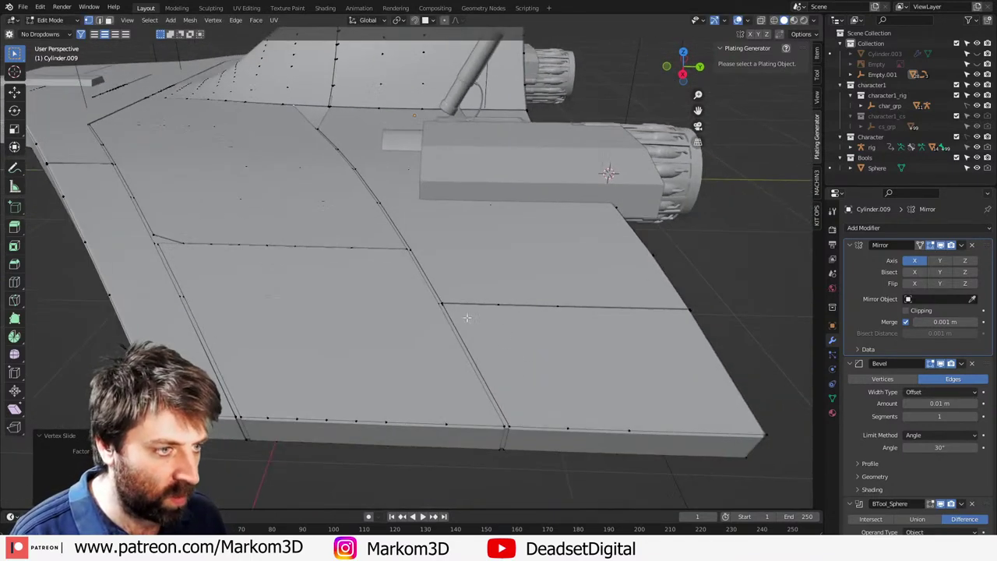
pyautogui.click(443, 301)
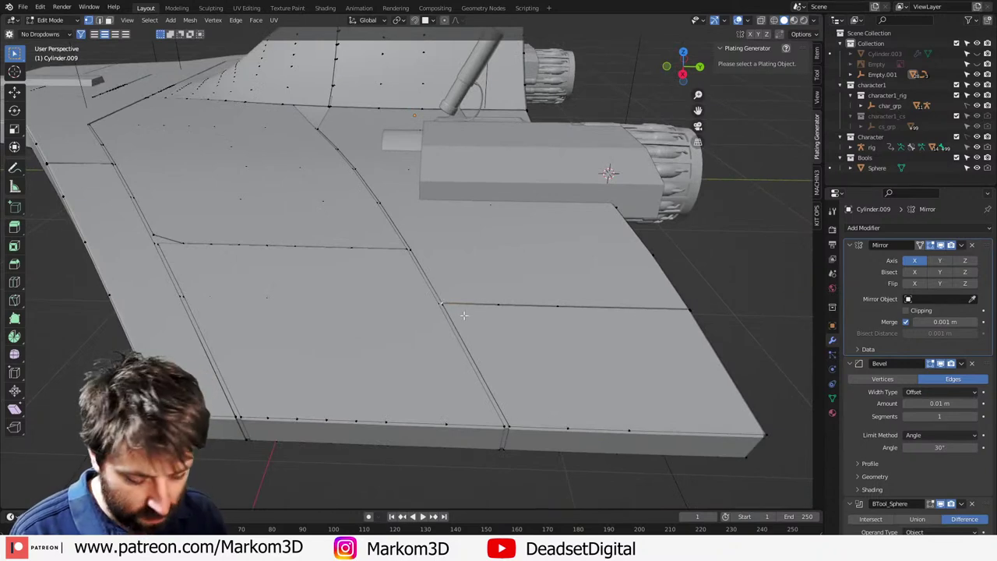
pyautogui.hotkey('shift', 'v')
pyautogui.click(449, 285)
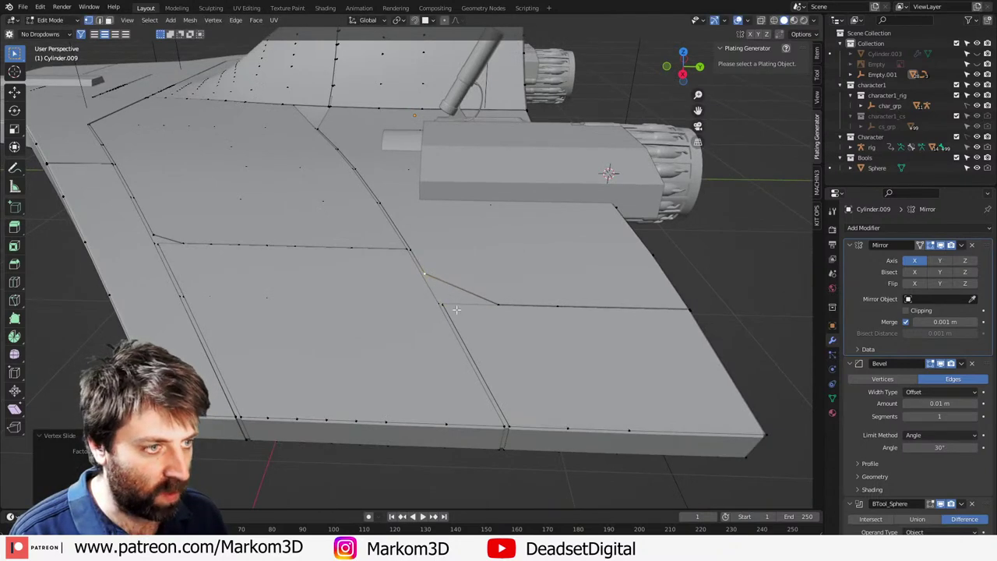
# Step: Add an edge loop across the short front-rim gap and slide the gap's inner end vertex inboard to form a diagonal corner
pyautogui.moveTo(327, 421); pyautogui.dragTo(396, 303, button='middle')
pyautogui.hotkey('shift', 'v')
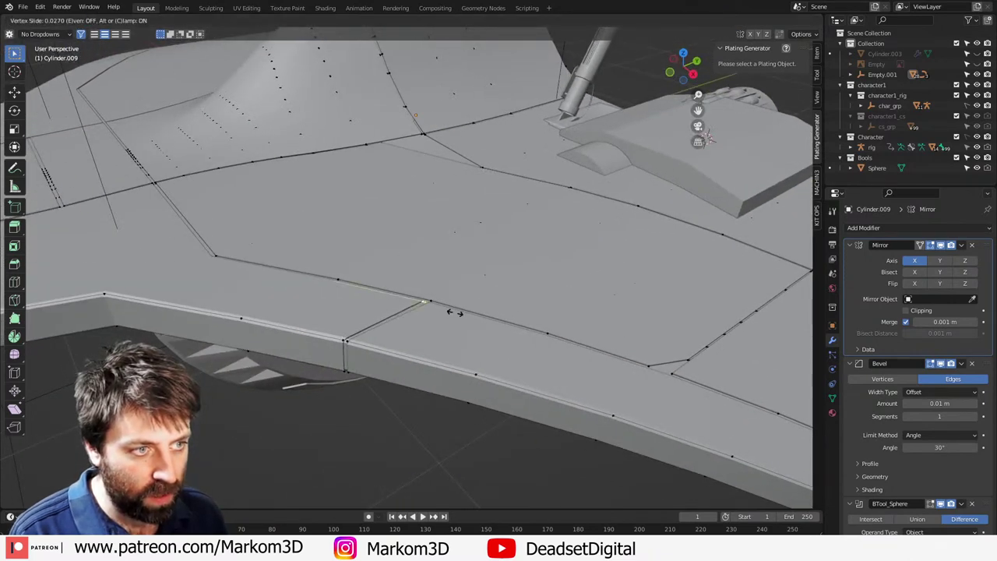
pyautogui.rightClick(444, 309)
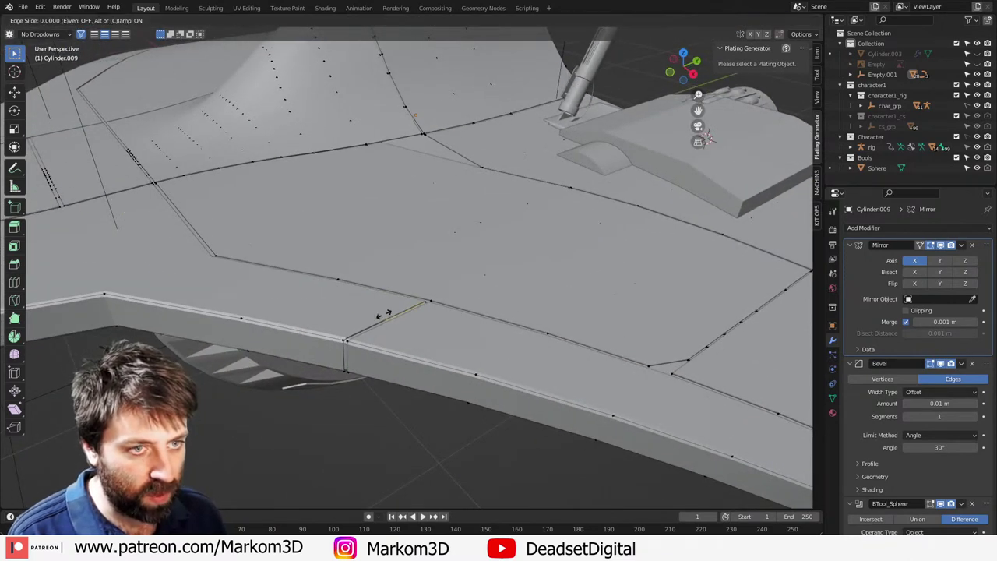
pyautogui.click(403, 311)
pyautogui.hotkey('shift', 'v')
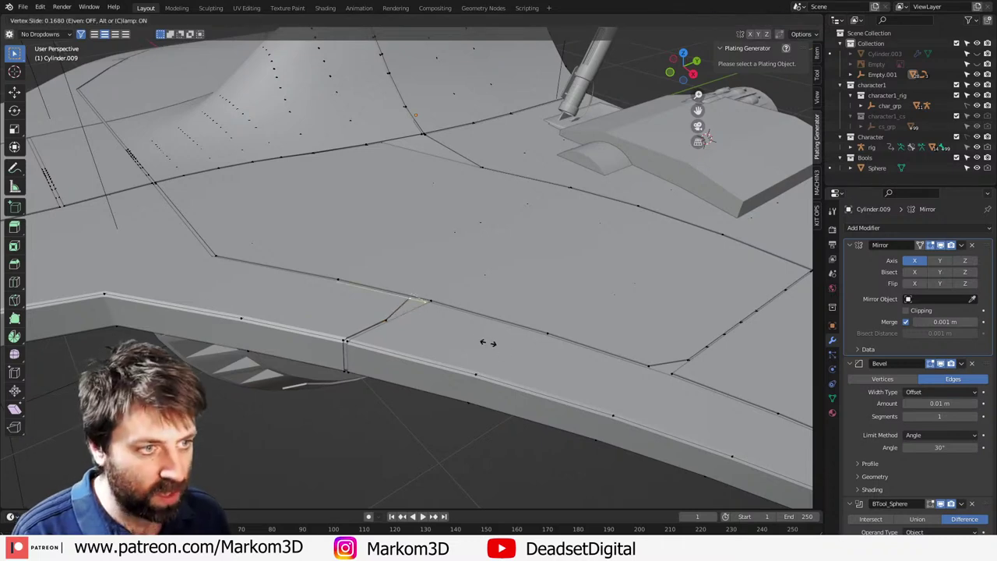
pyautogui.click(468, 332)
# Step: Add an edge loop across the nose's crosswise gap and slide the gap's inner end vertex toward the cockpit to form a diagonal corner
pyautogui.scroll(-4, 467, 332)
pyautogui.keyDown('shift'); pyautogui.moveTo(382, 335); pyautogui.dragTo(592, 351, button='middle'); pyautogui.keyUp('shift')
pyautogui.scroll(3, 591, 350)
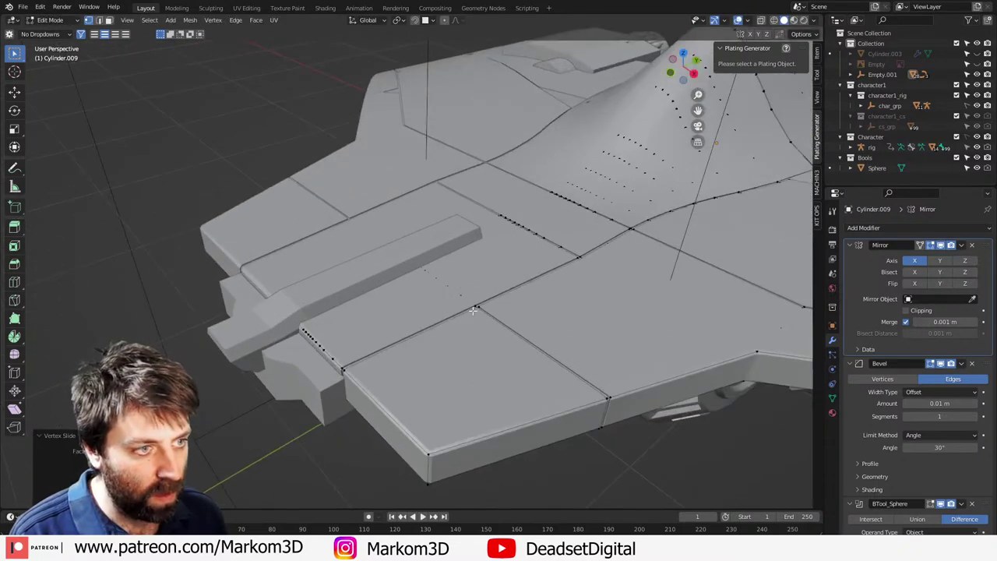
pyautogui.hotkey('shift', 'v')
pyautogui.rightClick(575, 315)
pyautogui.hotkey('ctrl', 'r')
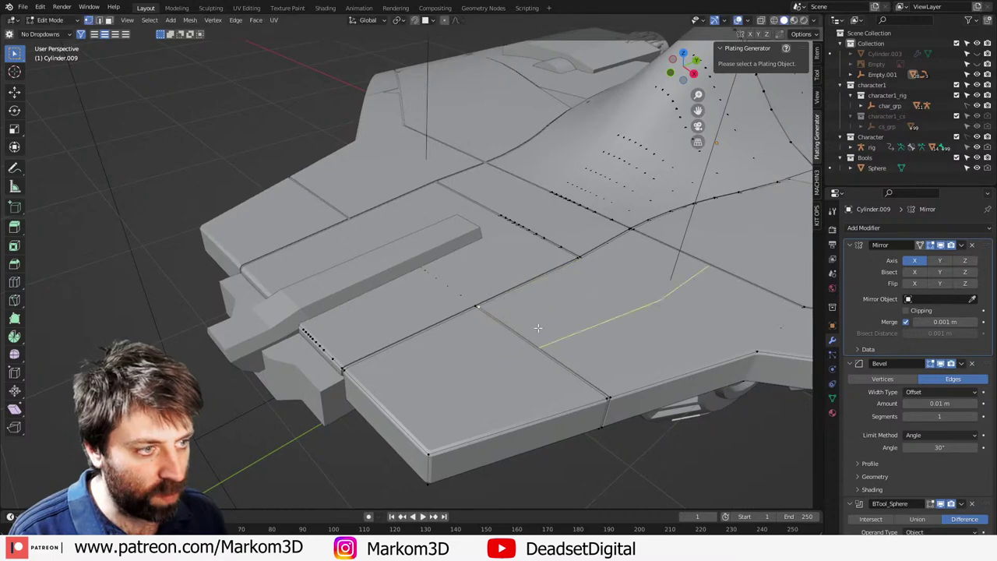
pyautogui.click(536, 327)
pyautogui.click(515, 314)
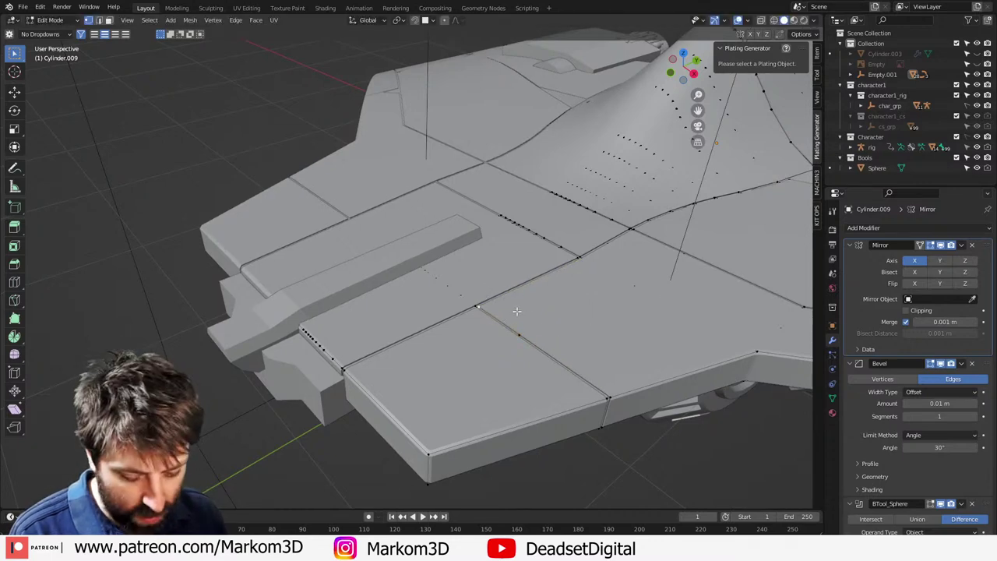
pyautogui.hotkey('shift', 'v')
pyautogui.click(545, 294)
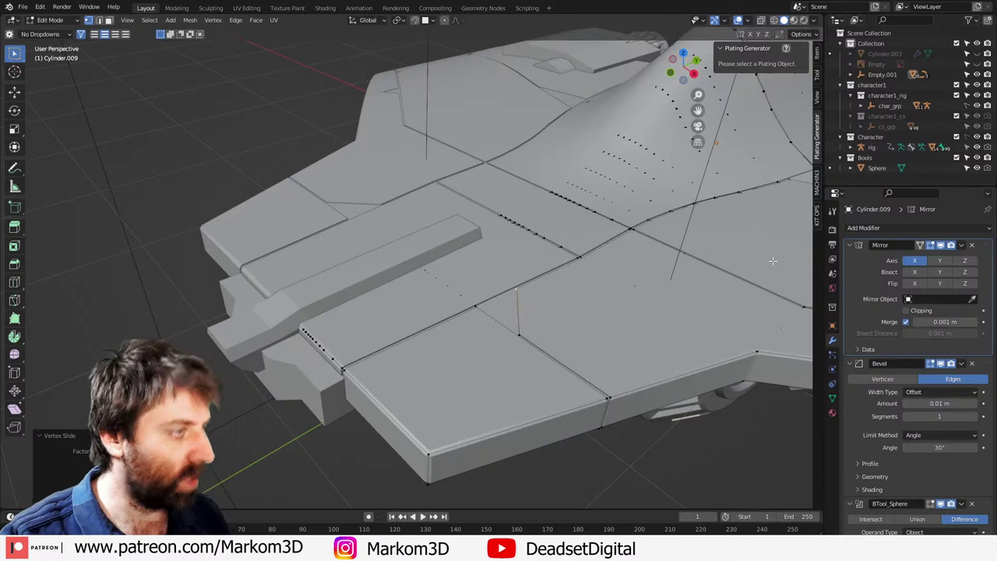
# Step: Return to Object Mode, switch the workspace filter to the Enviroment set and show the Physical Atmosphere settings
pyautogui.press('Tab')
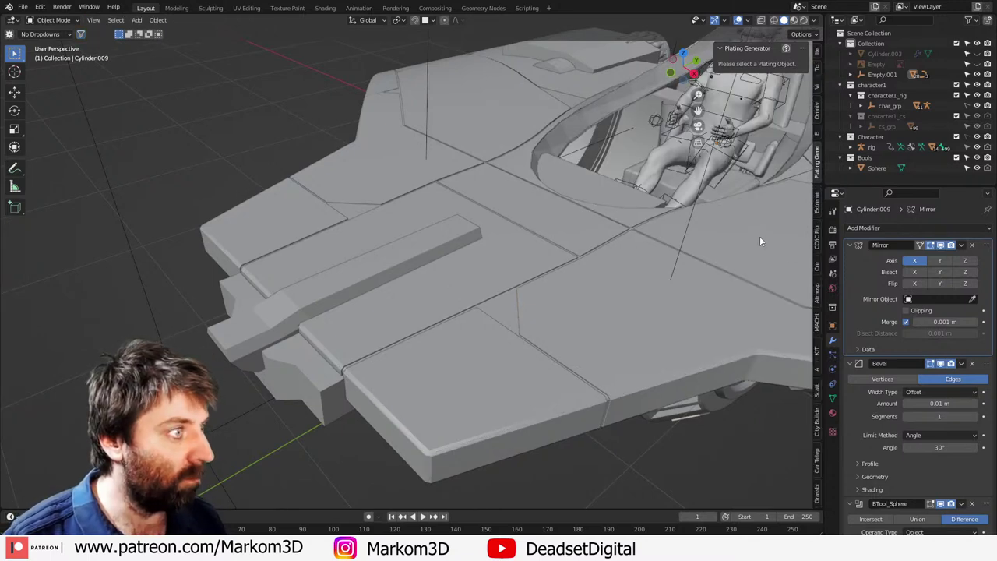
pyautogui.hotkey('alt', 'shift', 'w')
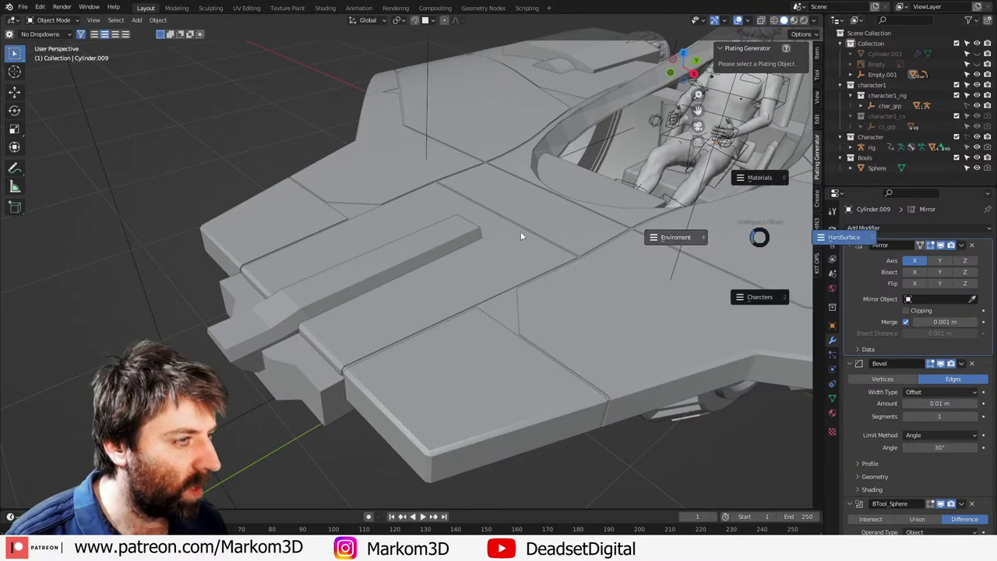
pyautogui.click(701, 237)
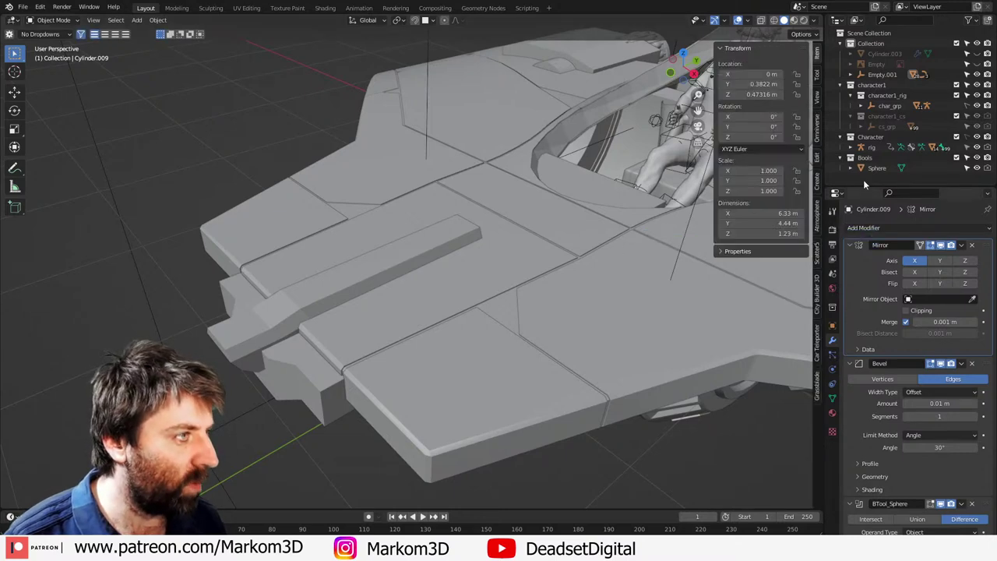
pyautogui.click(818, 223)
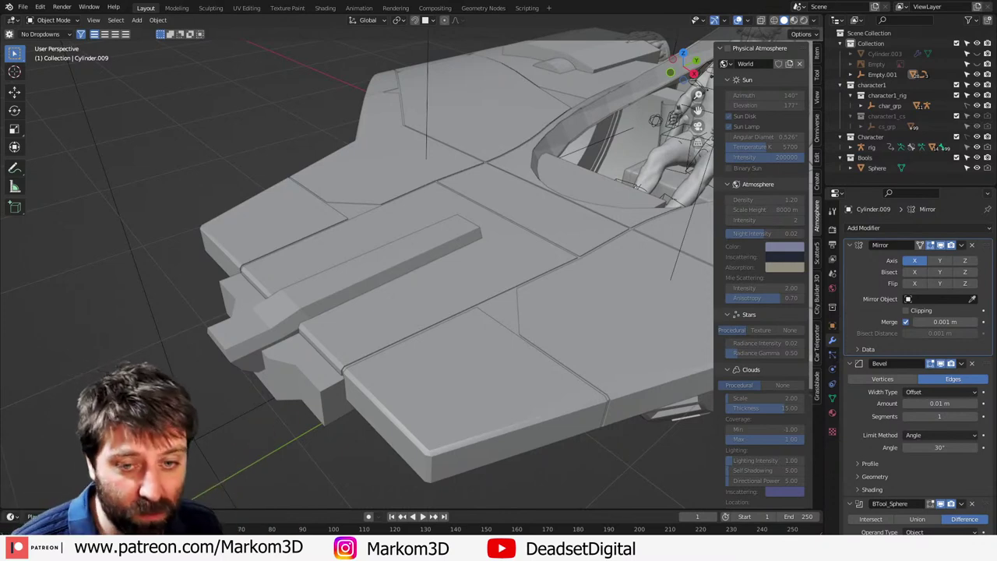
pyautogui.scroll(-2, 896, 327)
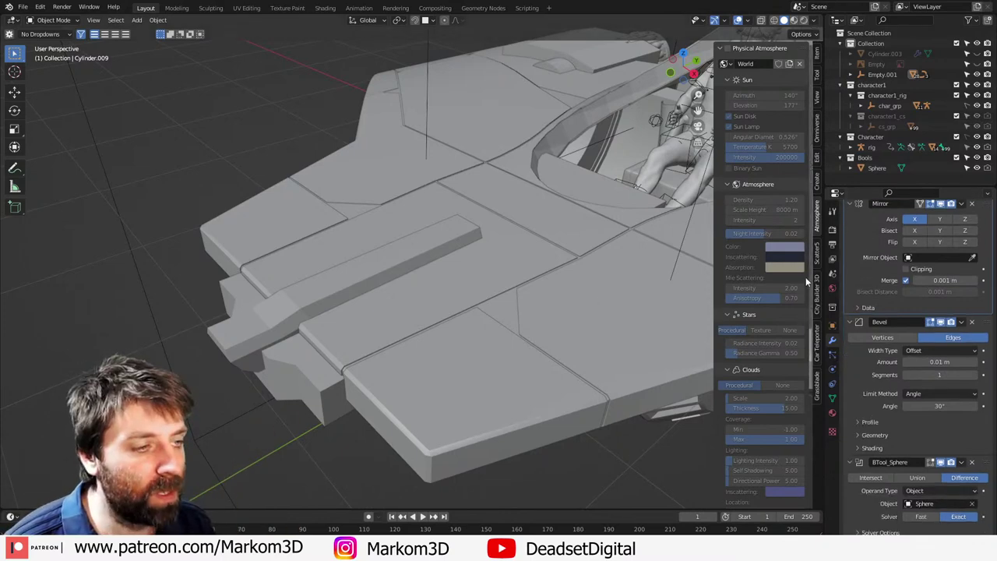
# Step: Select the bolted plating pieces over the hoses beneath the ship and examine them, then view the whole ship from above
pyautogui.moveTo(662, 308); pyautogui.dragTo(570, 306, button='middle')
pyautogui.scroll(3, 460, 395)
pyautogui.click(469, 252)
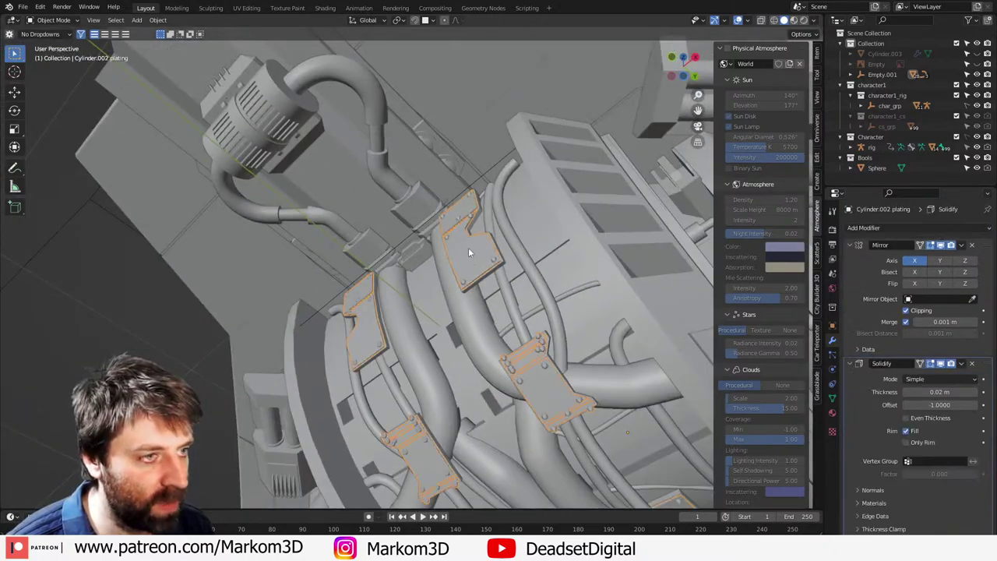
pyautogui.scroll(-5, 602, 439)
pyautogui.moveTo(602, 438); pyautogui.dragTo(590, 492, button='middle')
pyautogui.moveTo(580, 358); pyautogui.dragTo(542, 413, button='middle')
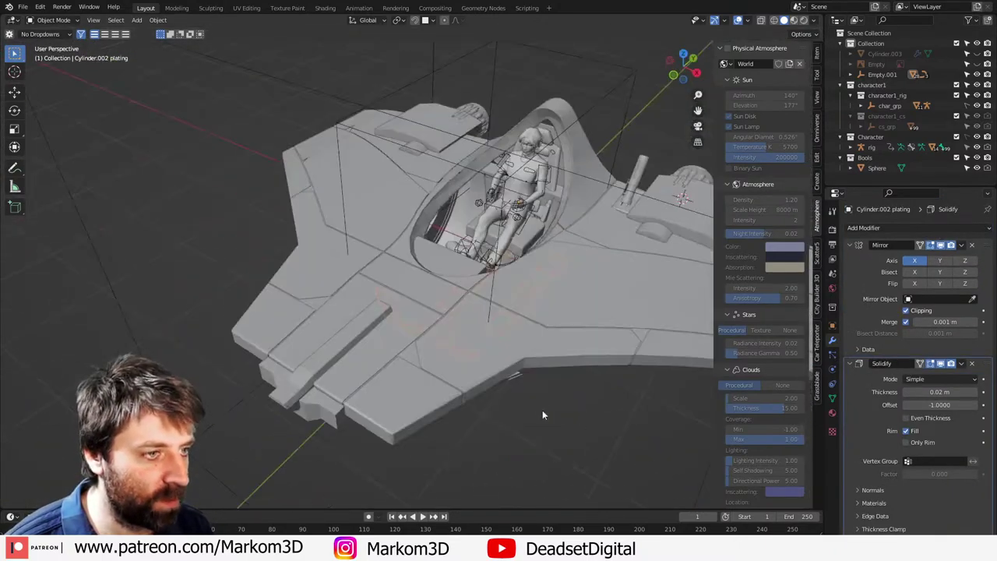
# Step: Select the upper hull plating and examine its Bevel, Boolean and Solidify modifier settings
pyautogui.click(472, 334)
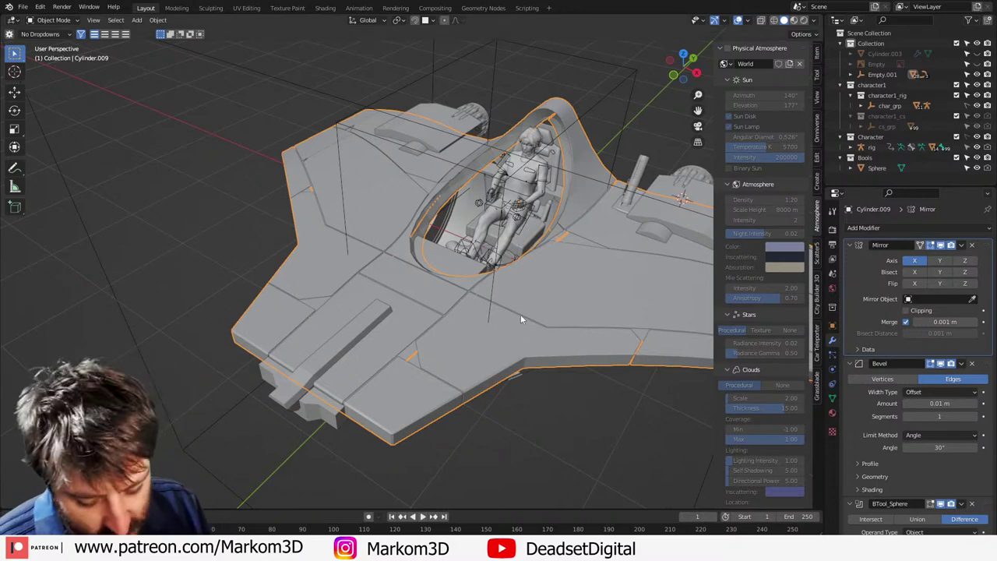
pyautogui.press('g')
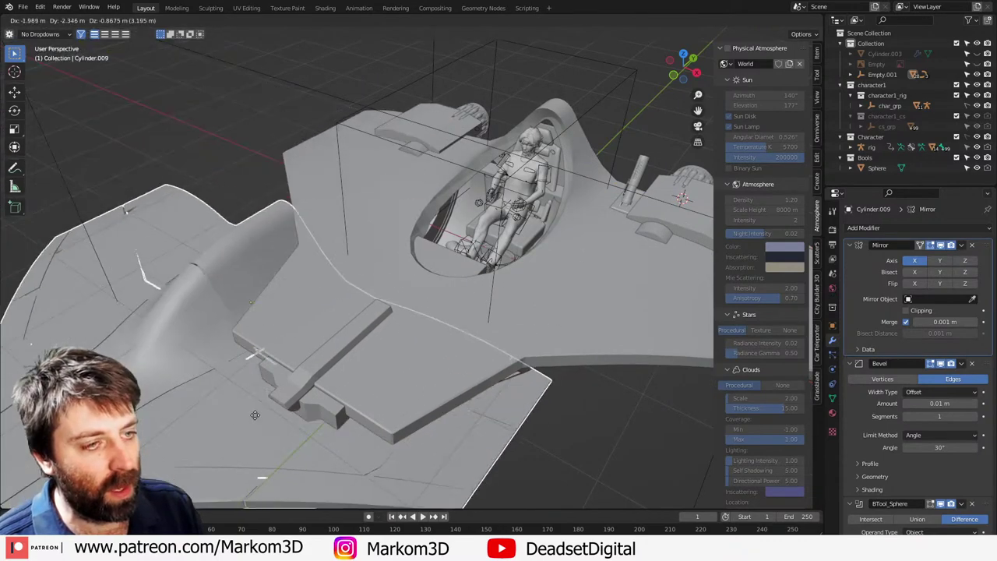
pyautogui.rightClick(267, 457)
pyautogui.keyDown('shift'); pyautogui.moveTo(496, 389); pyautogui.dragTo(412, 376, button='middle'); pyautogui.keyUp('shift')
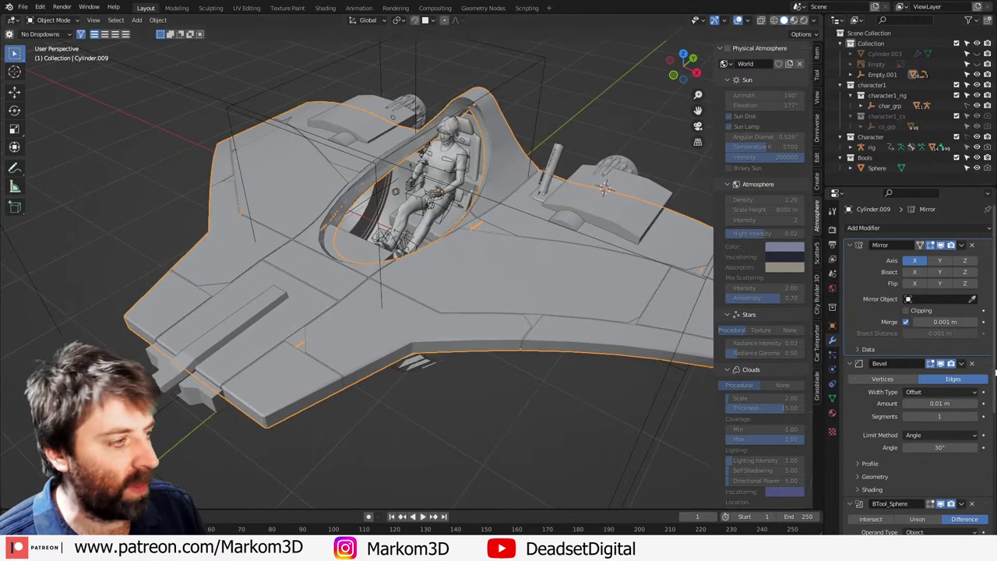
pyautogui.scroll(-10, 919, 447)
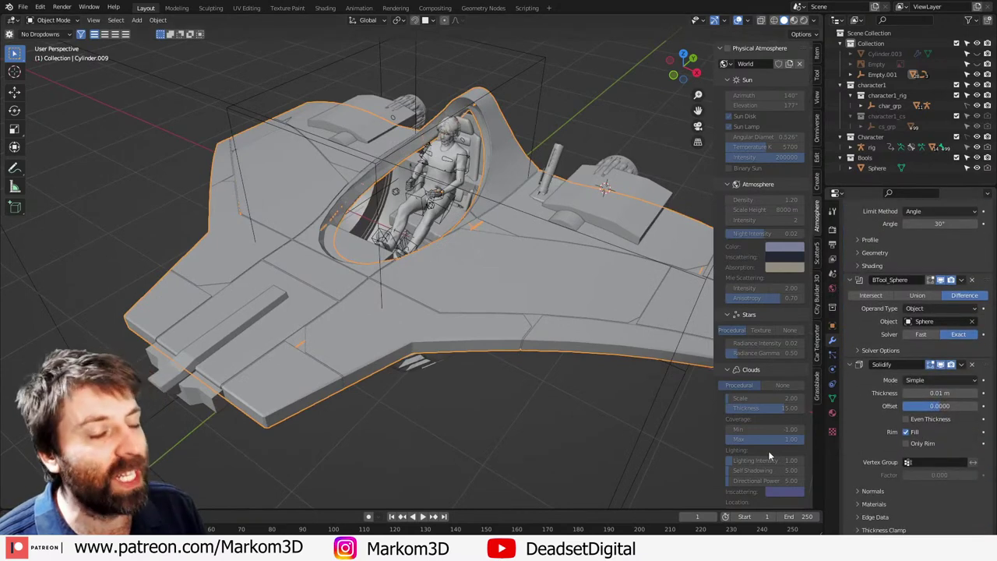
# Step: Select the crosswise edge loop on the large wing panel and bevel it into two parallel loops
pyautogui.moveTo(504, 362); pyautogui.dragTo(513, 362, button='middle')
pyautogui.press('Tab')
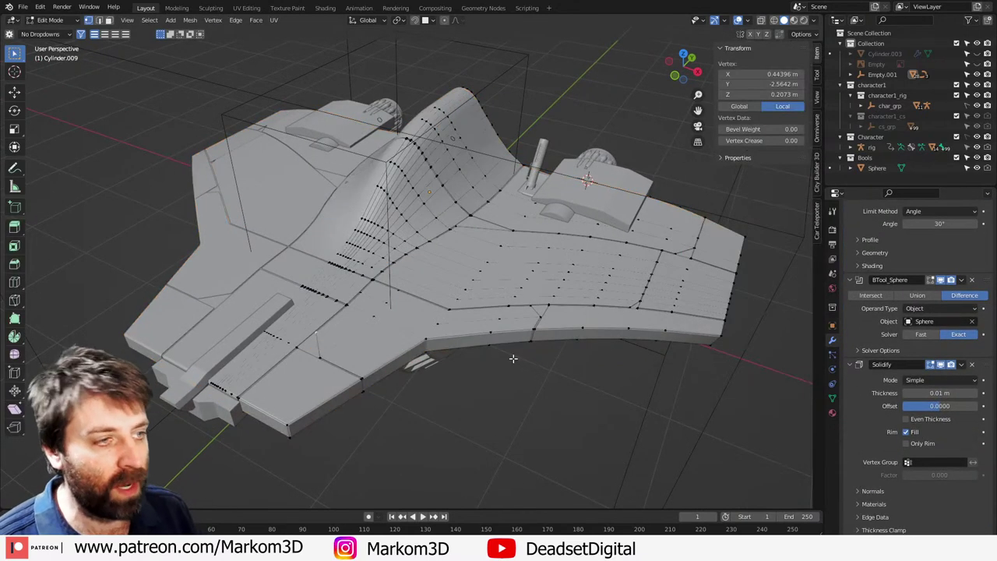
pyautogui.press('Tab')
pyautogui.press('Tab')
pyautogui.scroll(3, 522, 269)
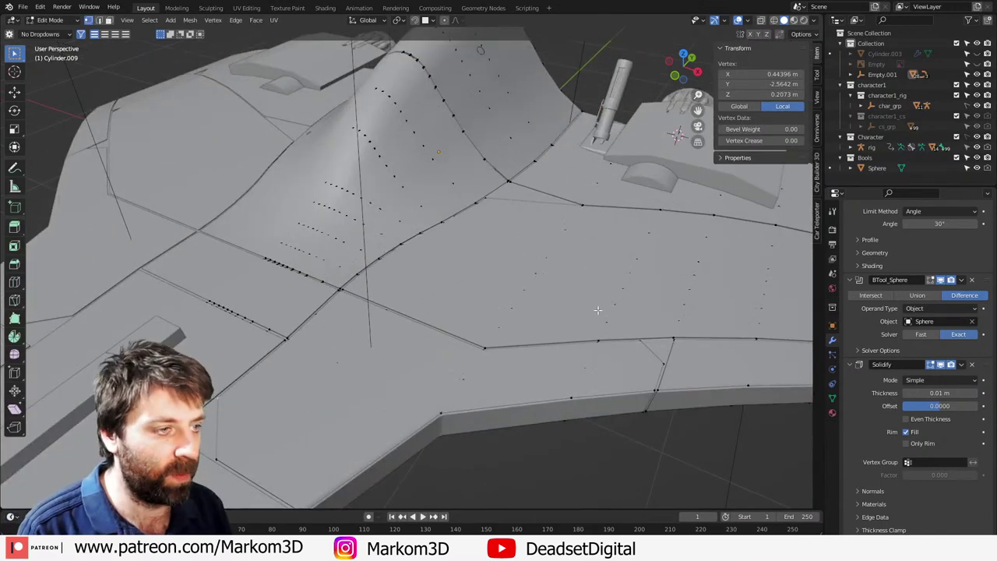
pyautogui.press('2')
pyautogui.keyDown('alt'); pyautogui.click(618, 298); pyautogui.keyUp('alt')
pyautogui.press('z')
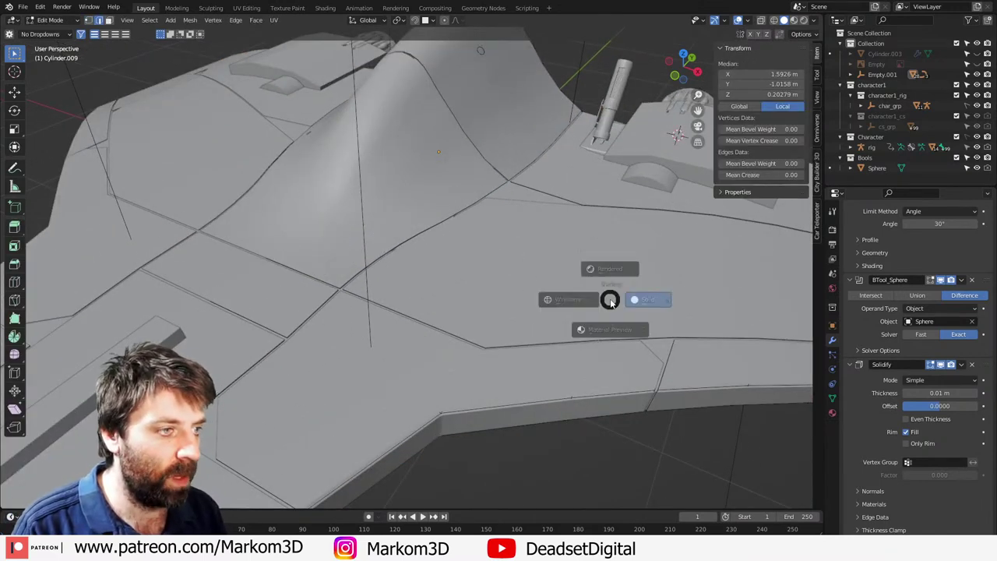
pyautogui.click(712, 295)
pyautogui.press('z')
pyautogui.click(613, 311)
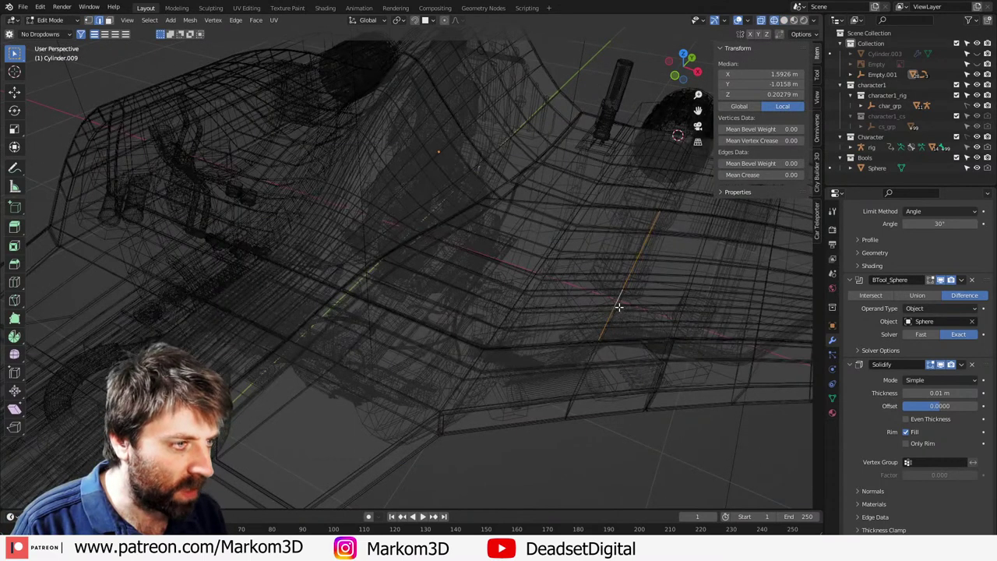
pyautogui.keyDown('shift'); pyautogui.moveTo(627, 307); pyautogui.dragTo(599, 314, button='middle'); pyautogui.keyUp('shift')
pyautogui.press('z')
pyautogui.click(694, 312)
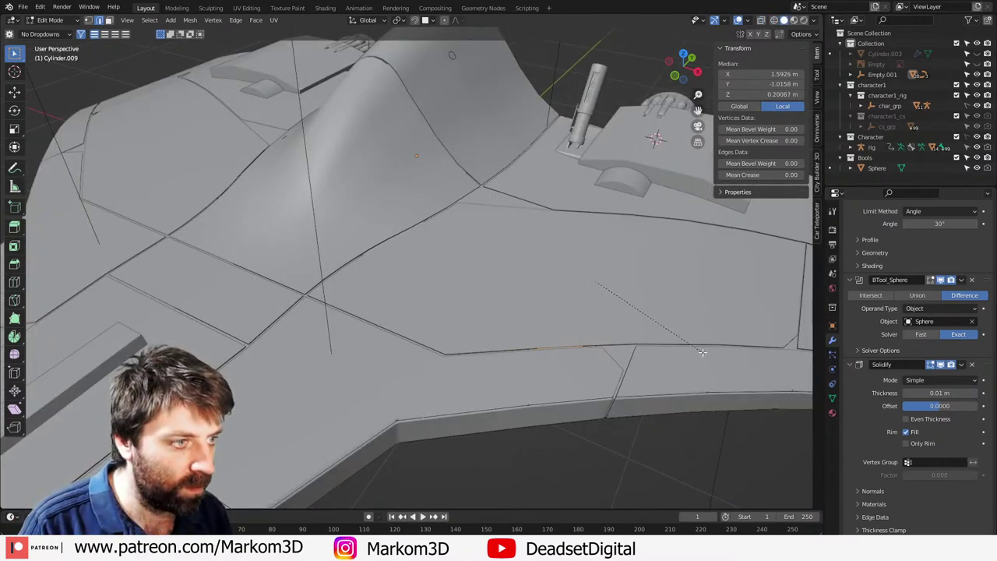
pyautogui.click(702, 352)
# Step: Bevel both new wing loops into narrow strips and slide the short front edge between them rearward to form an angled notch
pyautogui.press('z')
pyautogui.click(561, 340)
pyautogui.keyDown('alt'); pyautogui.click(585, 321); pyautogui.keyUp('alt')
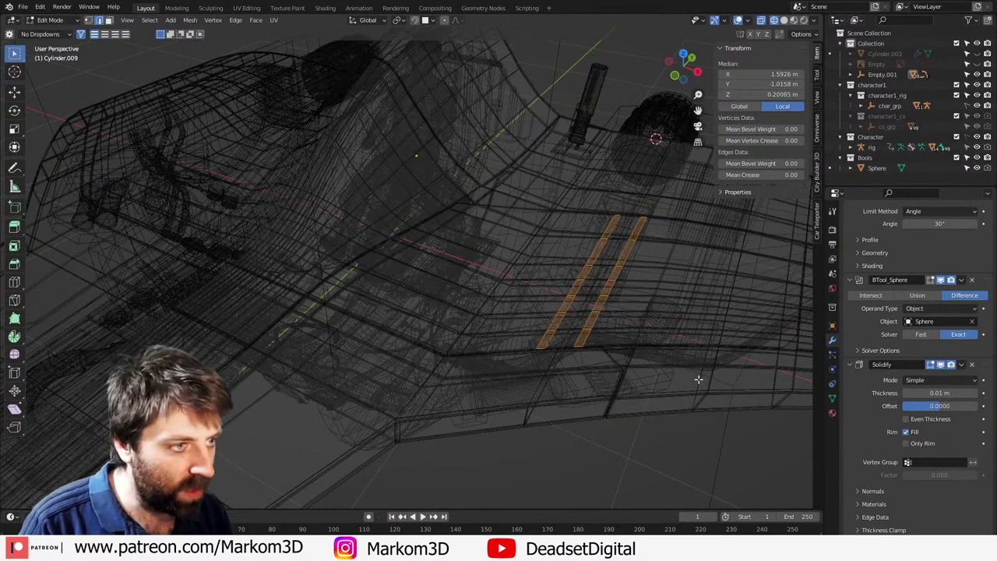
pyautogui.click(564, 347)
pyautogui.press('g')
pyautogui.press('g')
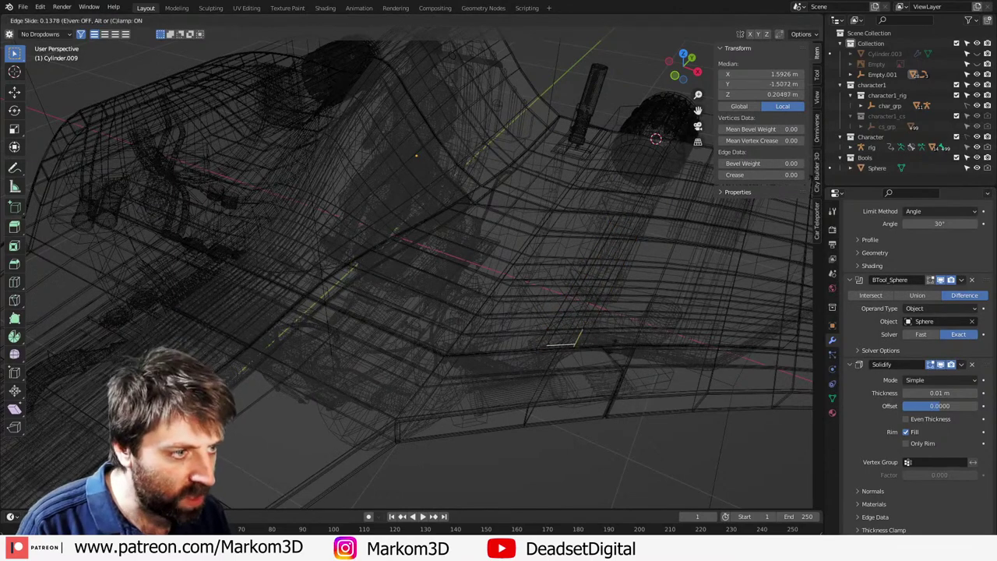
pyautogui.click(616, 327)
pyautogui.press('z')
pyautogui.click(690, 225)
pyautogui.scroll(-2, 616, 286)
pyautogui.moveTo(616, 286); pyautogui.dragTo(568, 310, button='middle')
pyautogui.press('Tab')
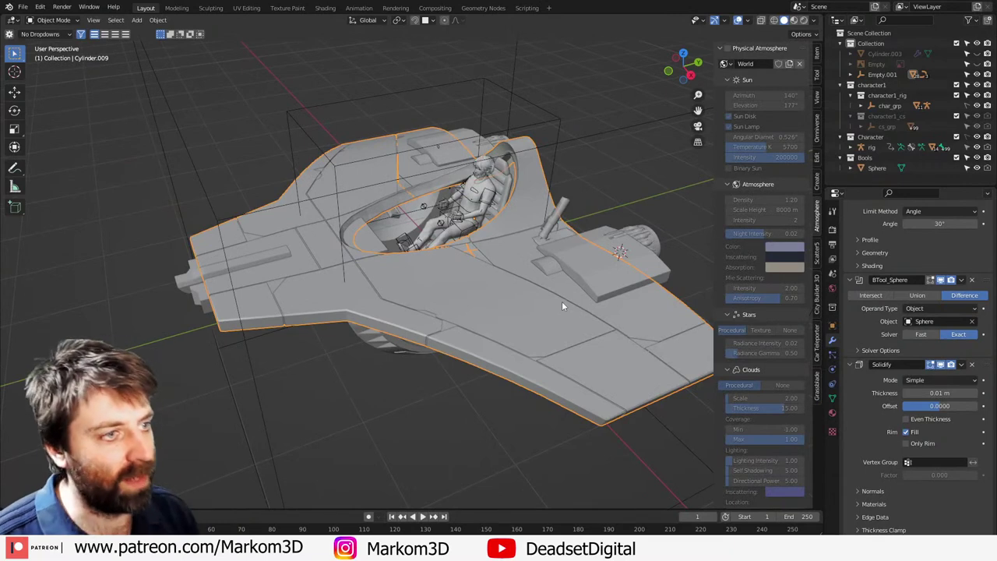
# Step: Select the connected mesh piece at the seam on the cockpit hump and delete its faces
pyautogui.press('Tab')
pyautogui.scroll(2, 506, 268)
pyautogui.press('Tab')
pyautogui.keyDown('shift'); pyautogui.moveTo(482, 200); pyautogui.dragTo(511, 272, button='middle'); pyautogui.keyUp('shift')
pyautogui.press('Tab')
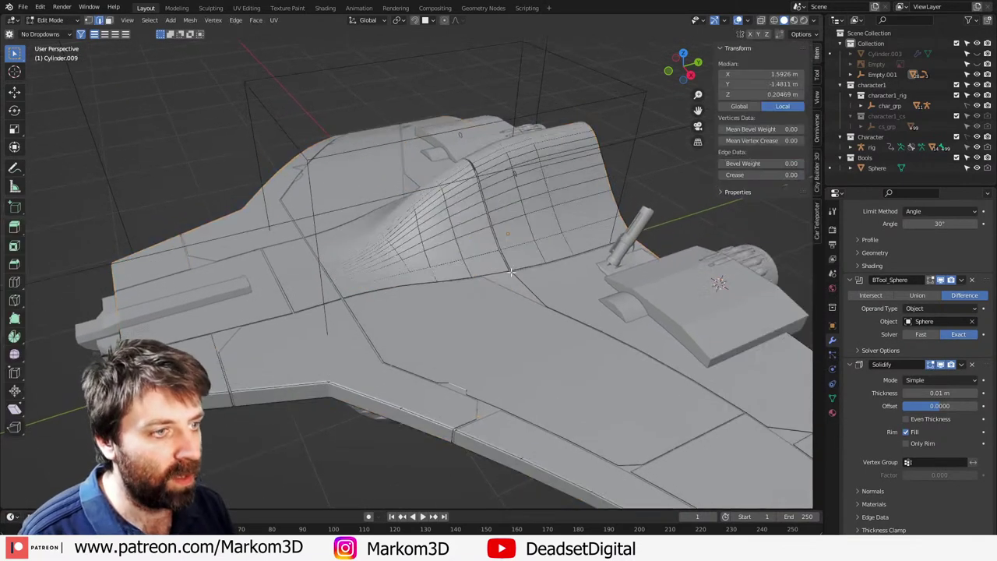
pyautogui.press('l')
pyautogui.press('x')
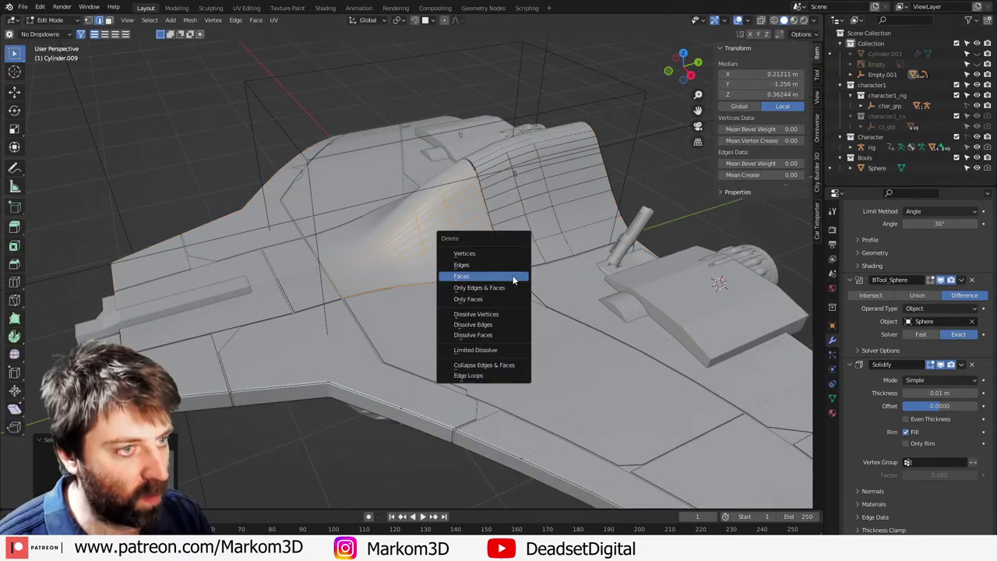
pyautogui.click(512, 275)
pyautogui.press('z')
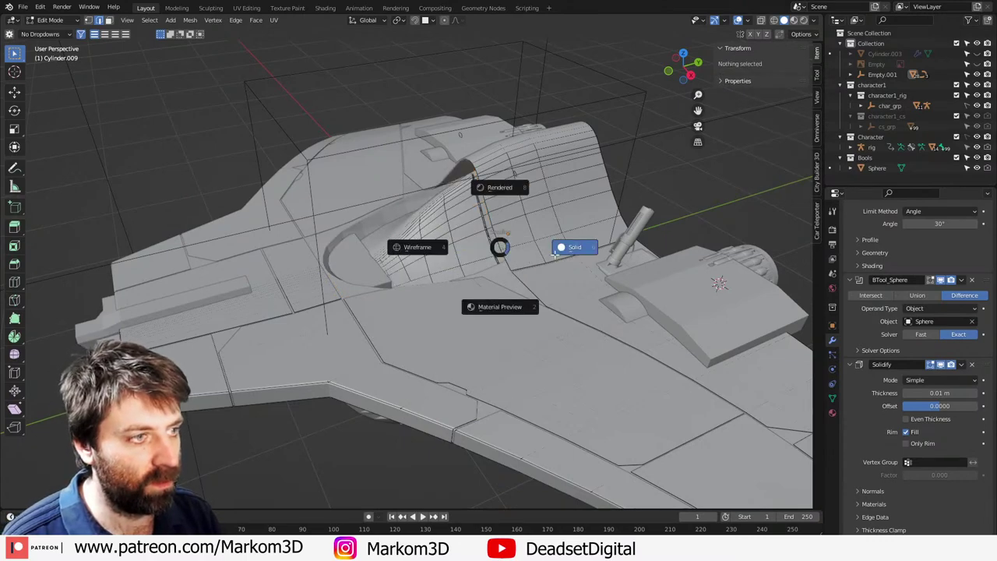
pyautogui.click(555, 254)
pyautogui.press('Tab')
pyautogui.moveTo(555, 254)
pyautogui.mouseDown(button='middle')
pyautogui.moveTo(571, 254)
pyautogui.moveTo(577, 346)
pyautogui.moveTo(566, 380)
pyautogui.moveTo(378, 311)
pyautogui.moveTo(391, 306)
pyautogui.mouseUp(button='middle')
pyautogui.press('Tab')
pyautogui.press('Tab')
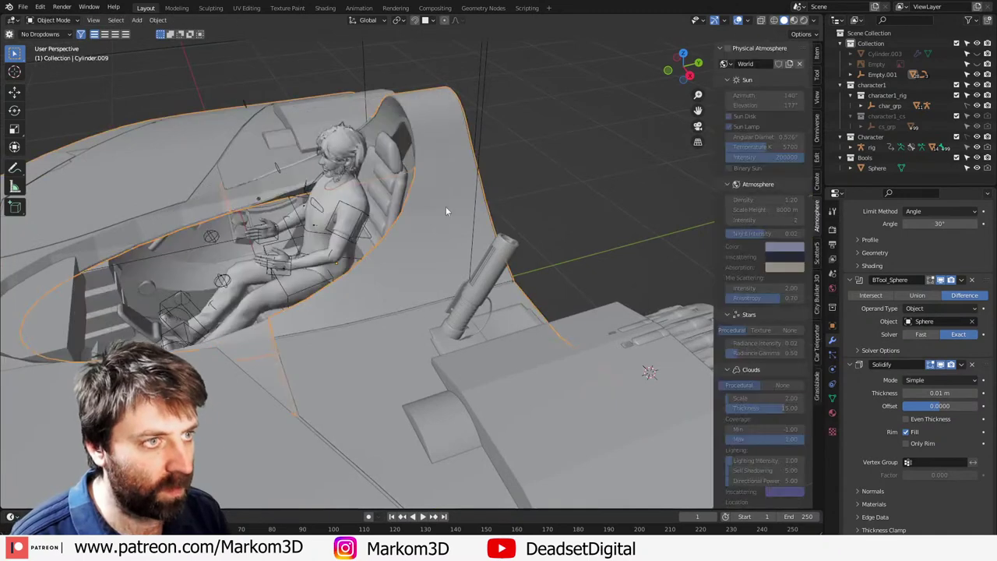
# Step: Bevel the lengthwise edge loop on the side of the rear cockpit hump and delete the resulting faces to open a panel gap
pyautogui.moveTo(375, 366); pyautogui.dragTo(415, 346, button='middle')
pyautogui.press('Tab')
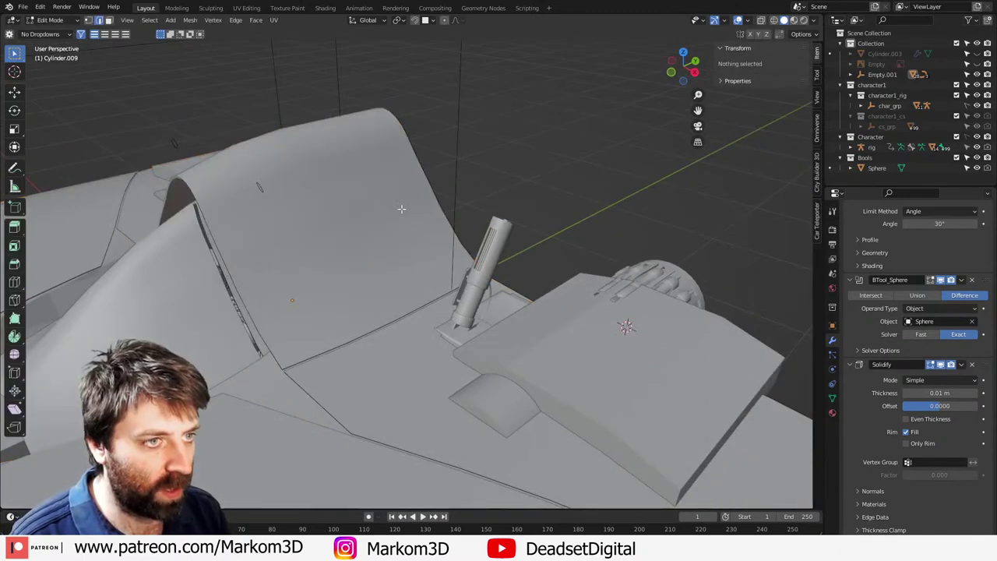
pyautogui.click(390, 215)
pyautogui.press('Tab')
pyautogui.hotkey('shift', 'z')
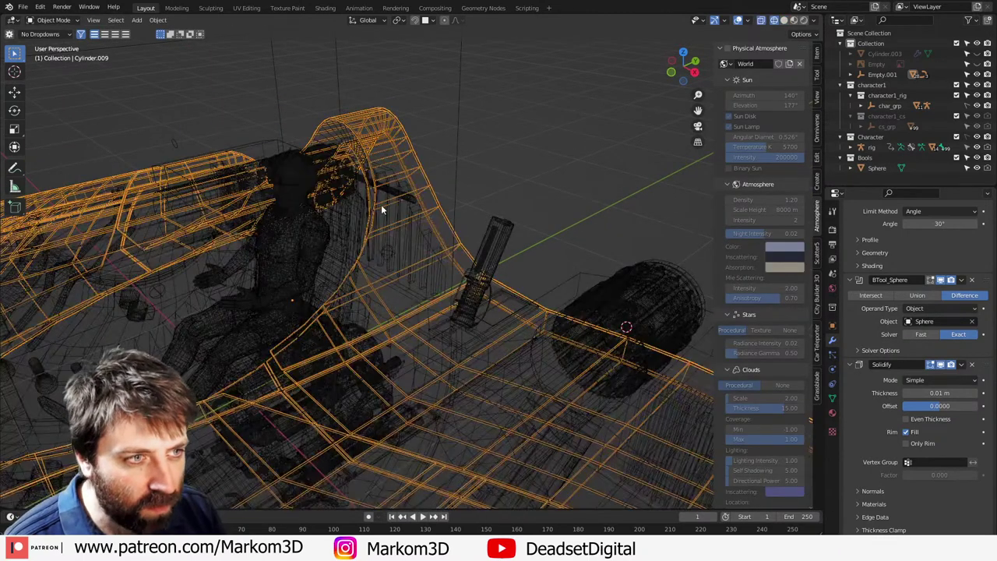
pyautogui.press('Tab')
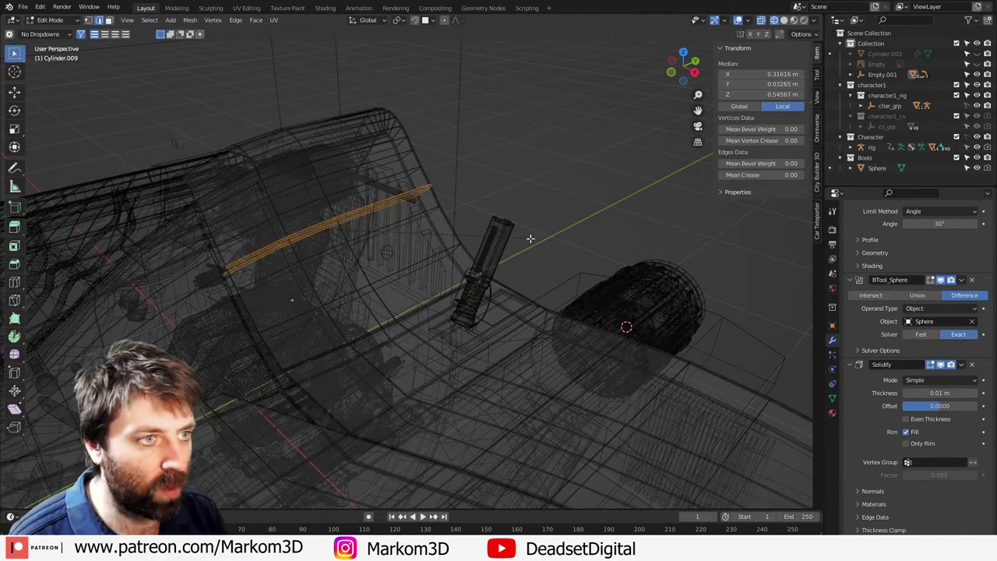
pyautogui.press('x')
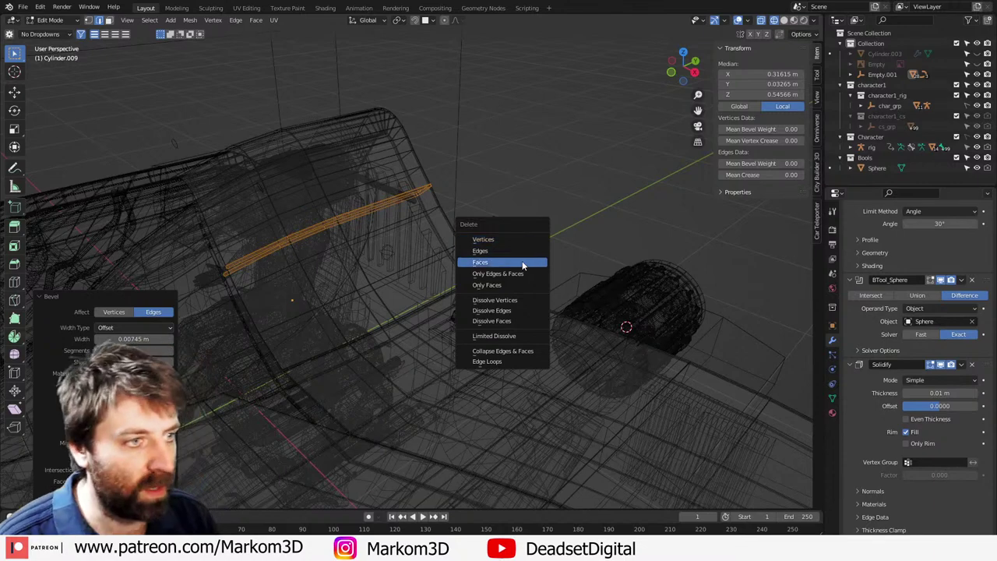
pyautogui.click(523, 265)
pyautogui.press('z')
pyautogui.click(575, 260)
# Step: Set the solver of the hull's cockpit-cutting Boolean modifier to Fast
pyautogui.press('Tab')
pyautogui.moveTo(375, 200)
pyautogui.mouseDown(button='middle')
pyautogui.moveTo(485, 215)
pyautogui.moveTo(398, 203)
pyautogui.mouseUp(button='middle')
pyautogui.press('Tab')
pyautogui.scroll(-2, 558, 234)
pyautogui.press('Tab')
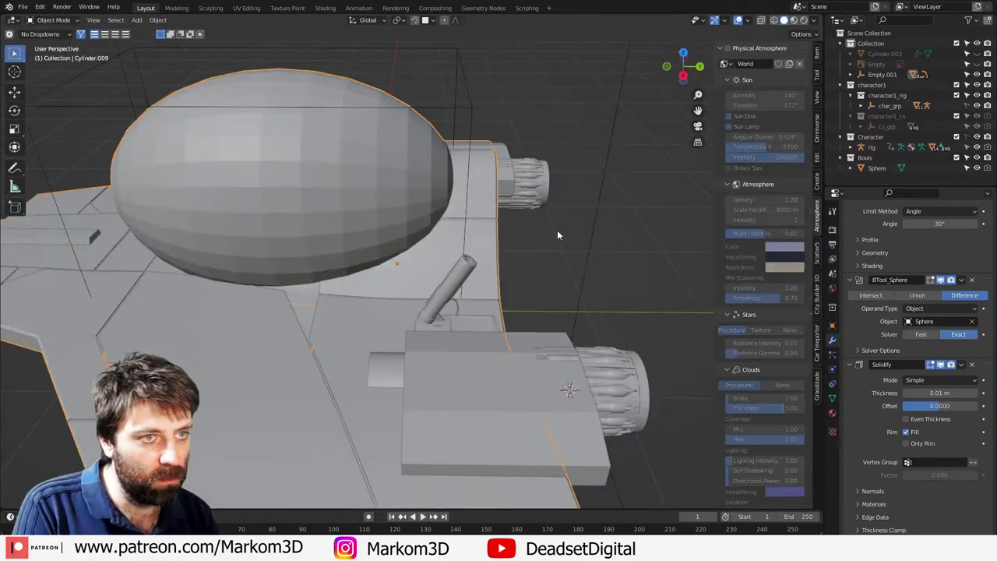
pyautogui.scroll(-2, 557, 234)
pyautogui.press('Tab')
pyautogui.scroll(2, 481, 231)
pyautogui.press('Tab')
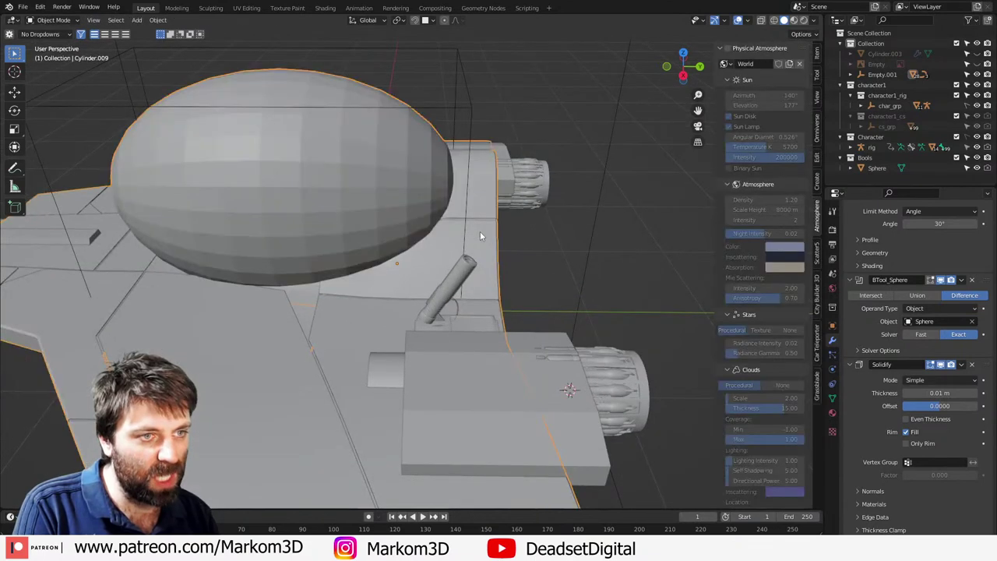
pyautogui.moveTo(444, 227); pyautogui.dragTo(465, 210, button='middle')
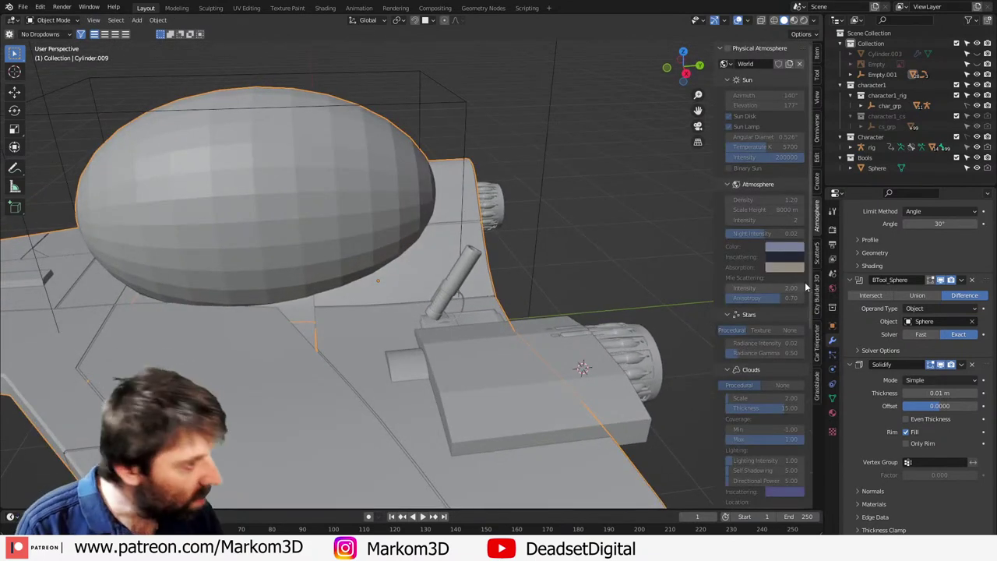
pyautogui.click(927, 334)
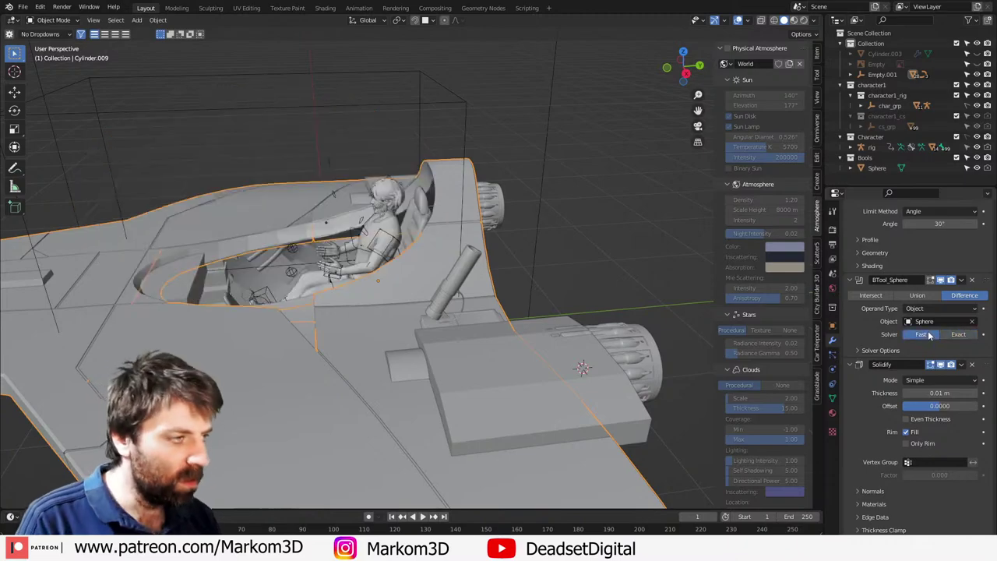
# Step: Add a centred edge loop along the rear wingtip's rim, bevel it and delete the resulting faces to open a gap
pyautogui.moveTo(580, 253); pyautogui.dragTo(92, 371, button='middle')
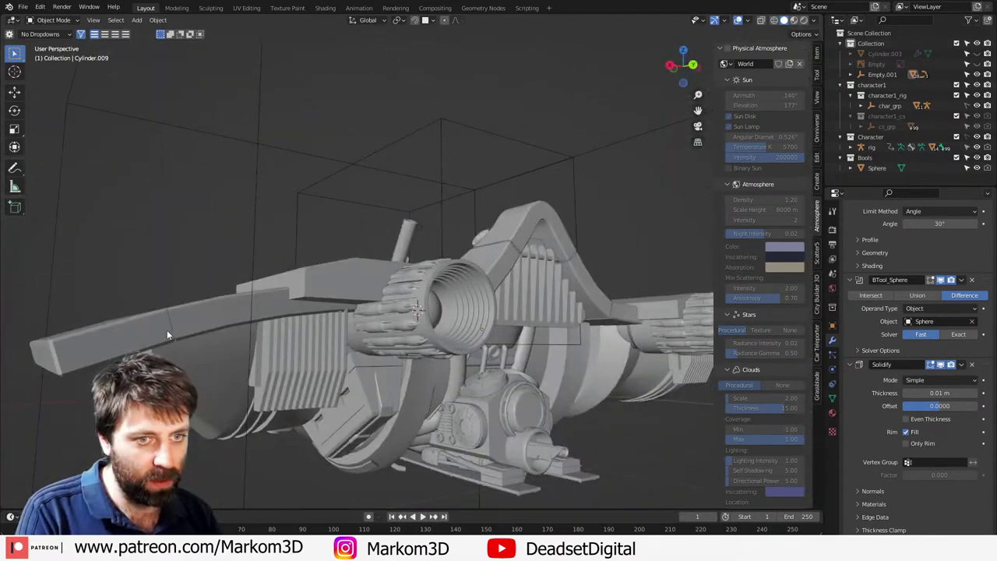
pyautogui.press('Tab')
pyautogui.moveTo(167, 335); pyautogui.dragTo(233, 340, button='middle')
pyautogui.hotkey('ctrl', 'r')
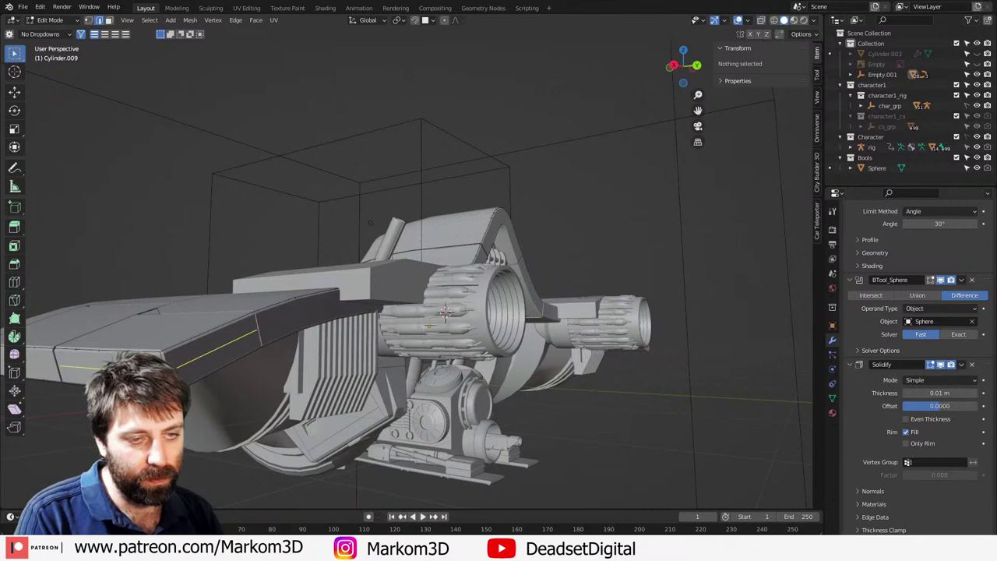
pyautogui.click(257, 331)
pyautogui.rightClick(257, 331)
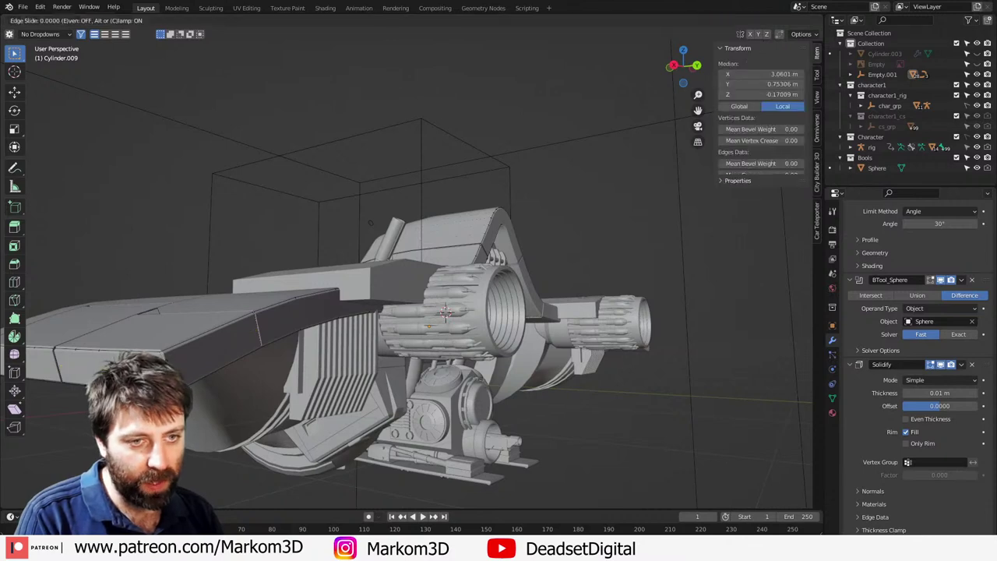
pyautogui.click(362, 432)
pyautogui.press('x')
pyautogui.click(371, 436)
pyautogui.scroll(-1, 490, 455)
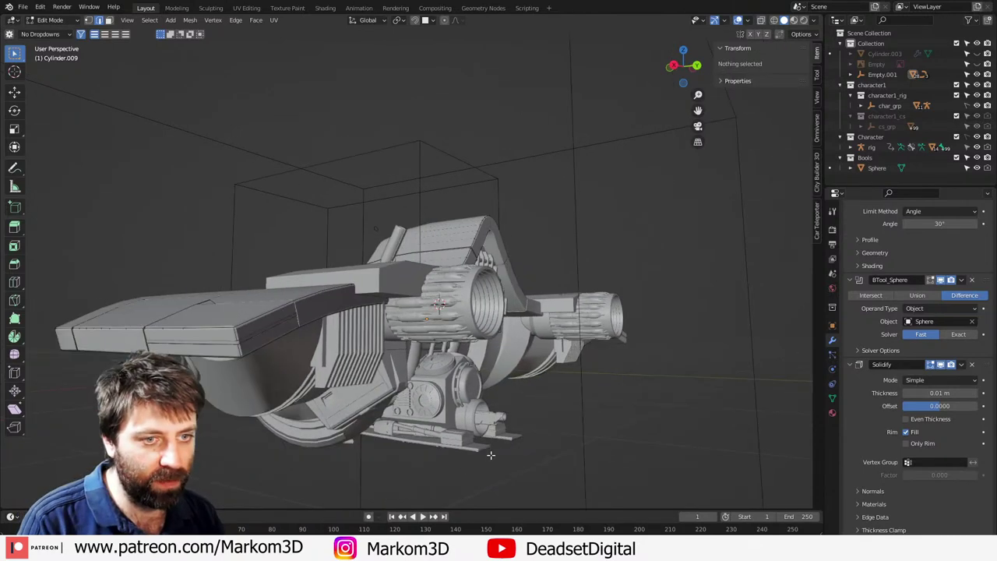
pyautogui.press('Tab')
# Step: Bevel the crosswise edges and the rim corner where the wing's front edge meets the nose, and select the hull plating from the front
pyautogui.moveTo(283, 469); pyautogui.dragTo(348, 409, button='middle')
pyautogui.press('Tab')
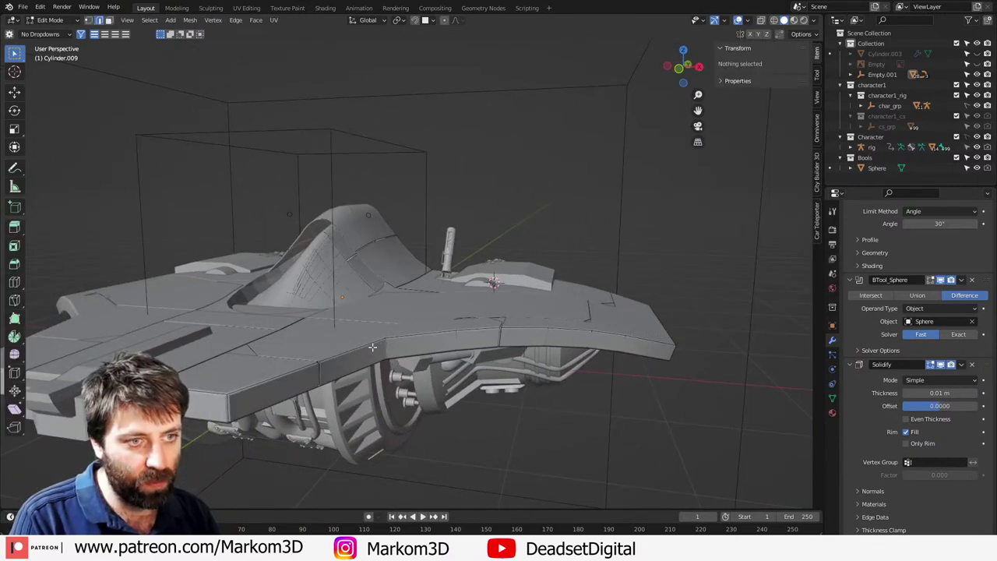
pyautogui.press('a')
pyautogui.press('z')
pyautogui.click(350, 356)
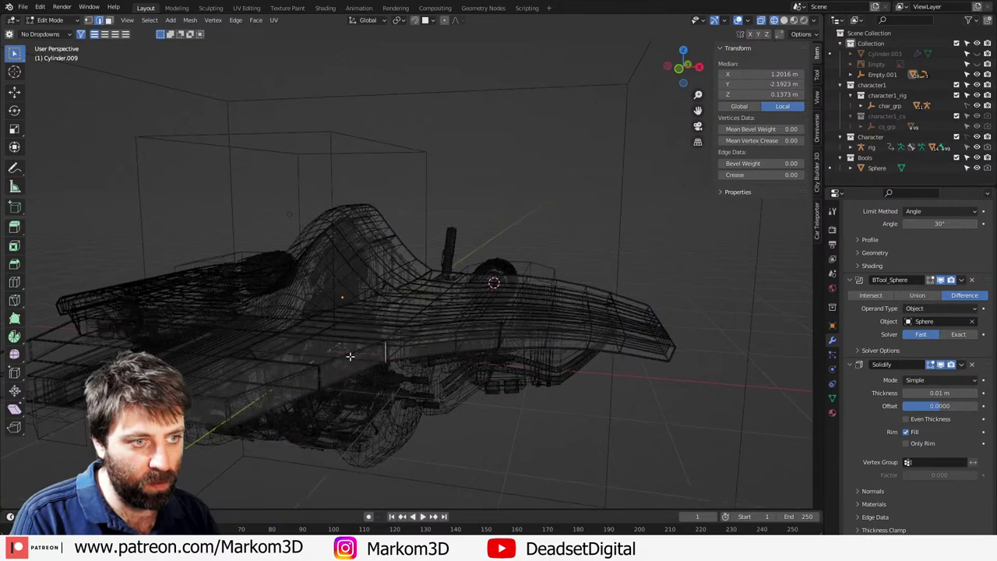
pyautogui.moveTo(350, 355); pyautogui.dragTo(314, 387, button='middle')
pyautogui.keyDown('alt'); pyautogui.keyDown('shift'); pyautogui.click(298, 381); pyautogui.keyUp('shift'); pyautogui.keyUp('alt')
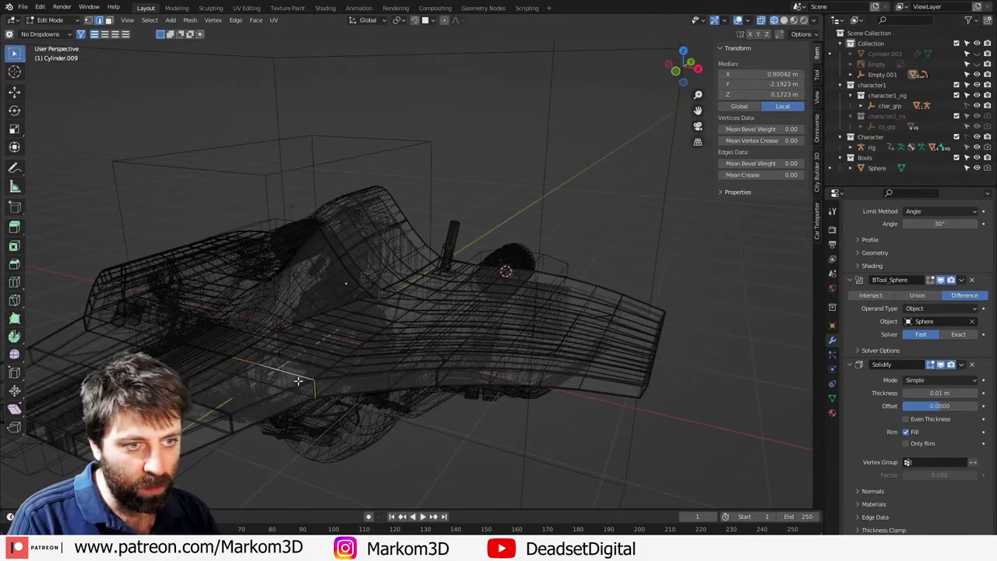
pyautogui.press('z')
pyautogui.click(366, 382)
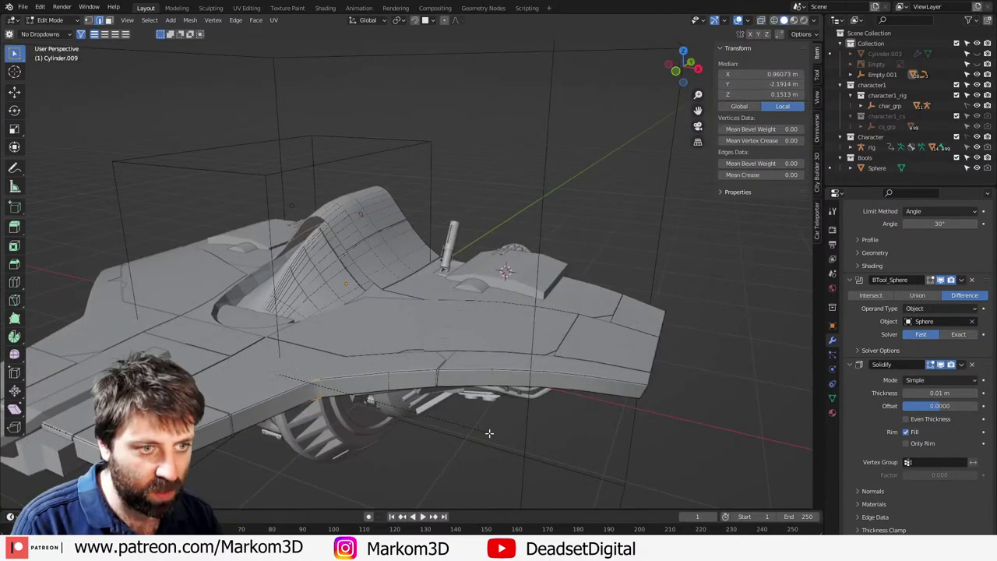
pyautogui.keyDown('alt'); pyautogui.click(598, 452); pyautogui.keyUp('alt')
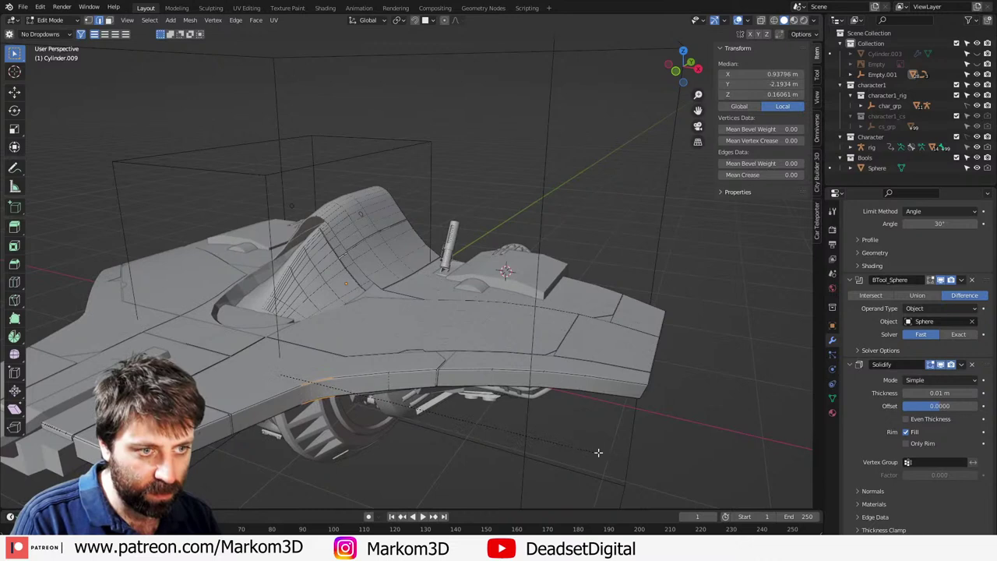
pyautogui.click(645, 458)
pyautogui.press('Tab')
pyautogui.moveTo(406, 432)
pyautogui.mouseDown(button='middle')
pyautogui.moveTo(383, 446)
pyautogui.moveTo(427, 441)
pyautogui.moveTo(412, 445)
pyautogui.mouseUp(button='middle')
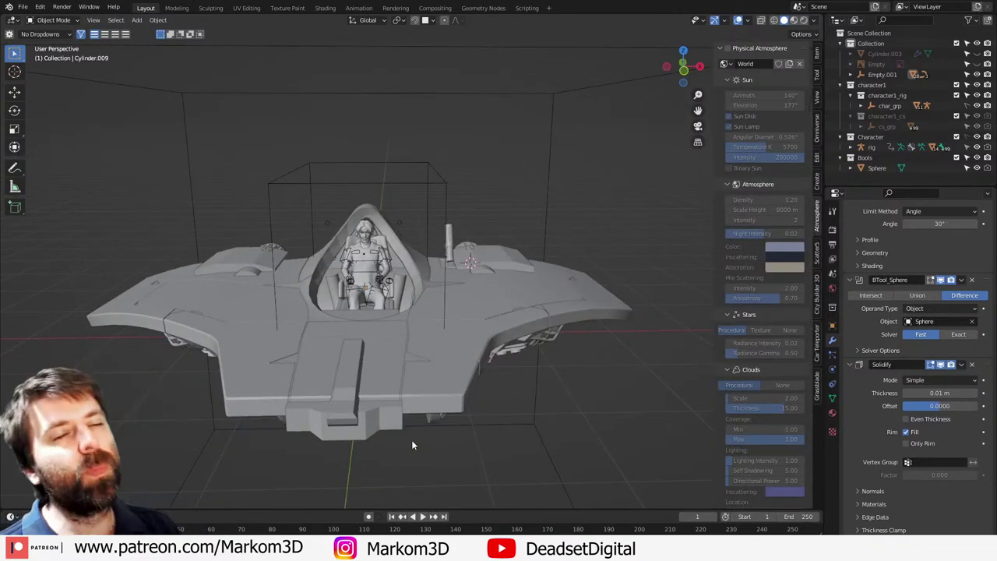
pyautogui.click(383, 374)
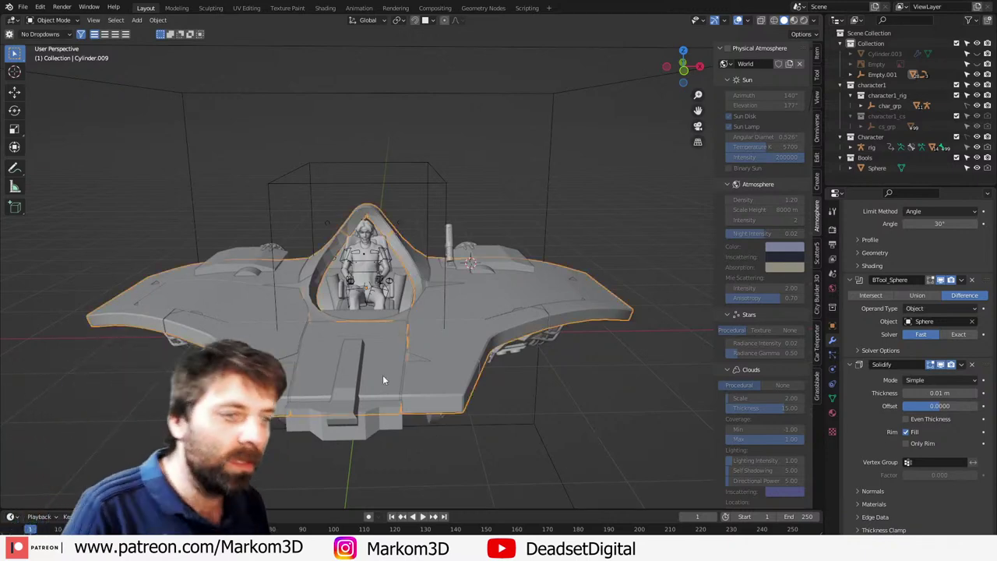
# Step: Slide the centre edge of the crosswise panel gap ahead of the cockpit about 0.05 m toward the cockpit to form a notch
pyautogui.moveTo(382, 375); pyautogui.dragTo(370, 327, button='middle')
pyautogui.press('Tab')
pyautogui.press('z')
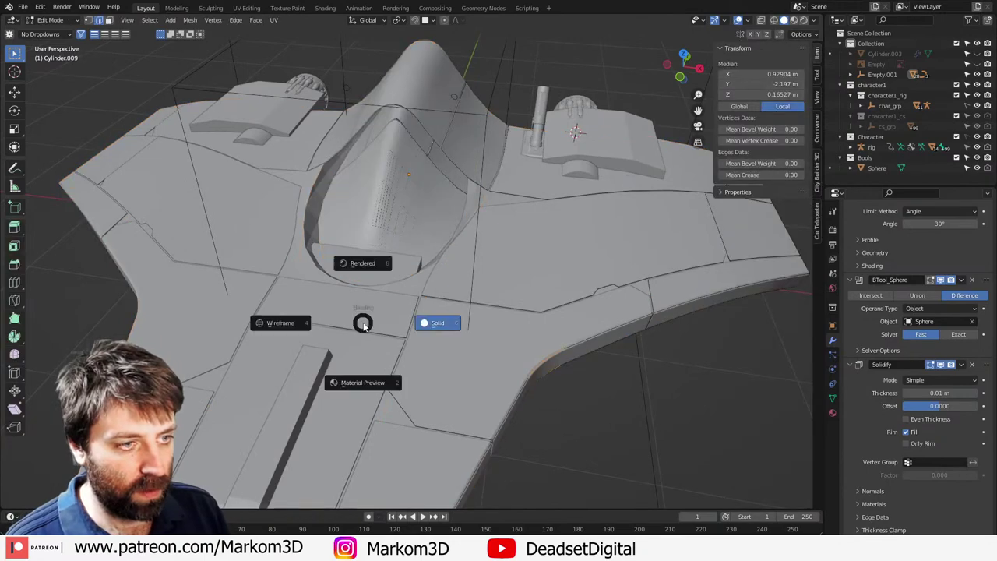
pyautogui.click(339, 319)
pyautogui.scroll(5, 350, 333)
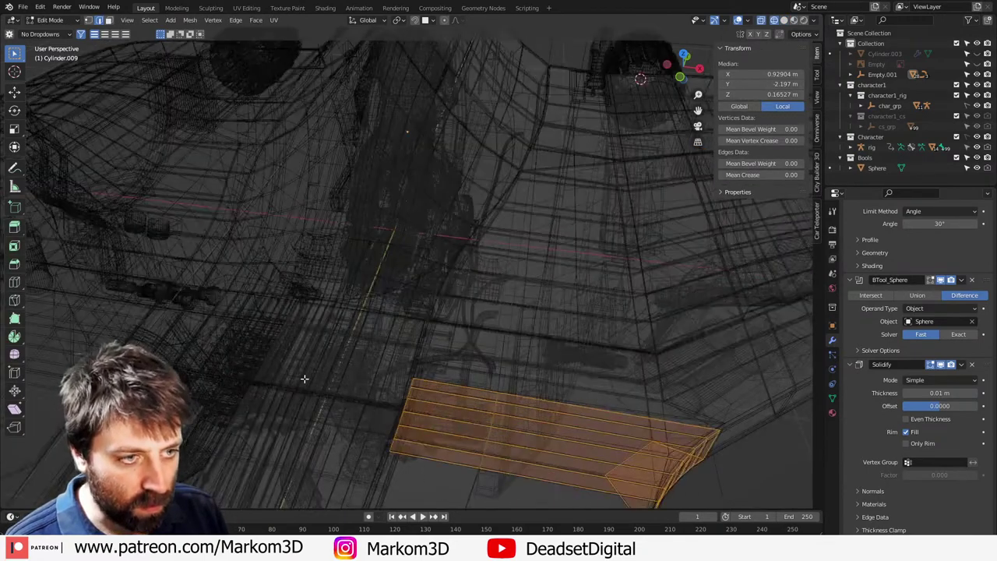
pyautogui.keyDown('shift'); pyautogui.moveTo(272, 428); pyautogui.dragTo(351, 380, button='middle'); pyautogui.keyUp('shift')
pyautogui.click(323, 349)
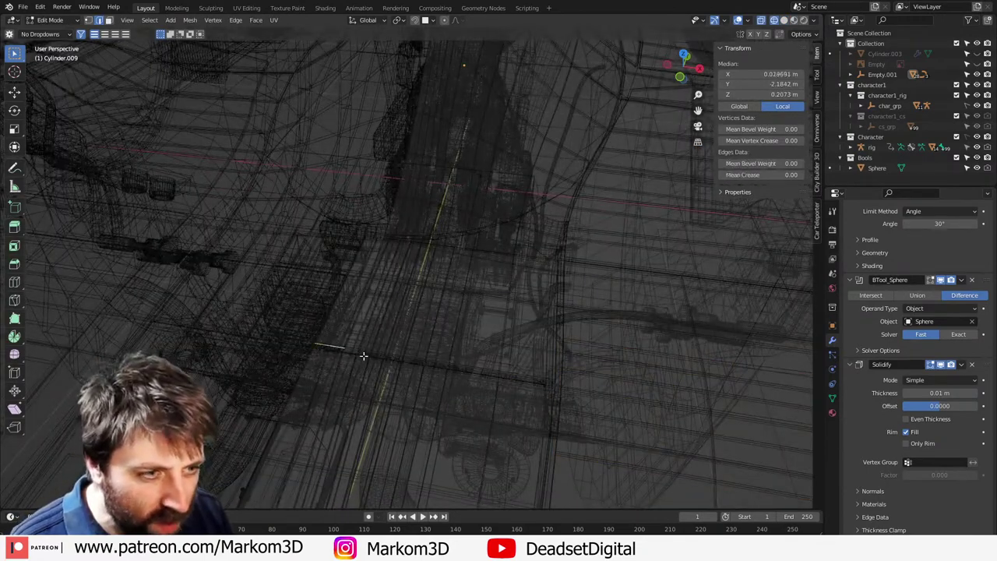
pyautogui.press('KP_Decimal')
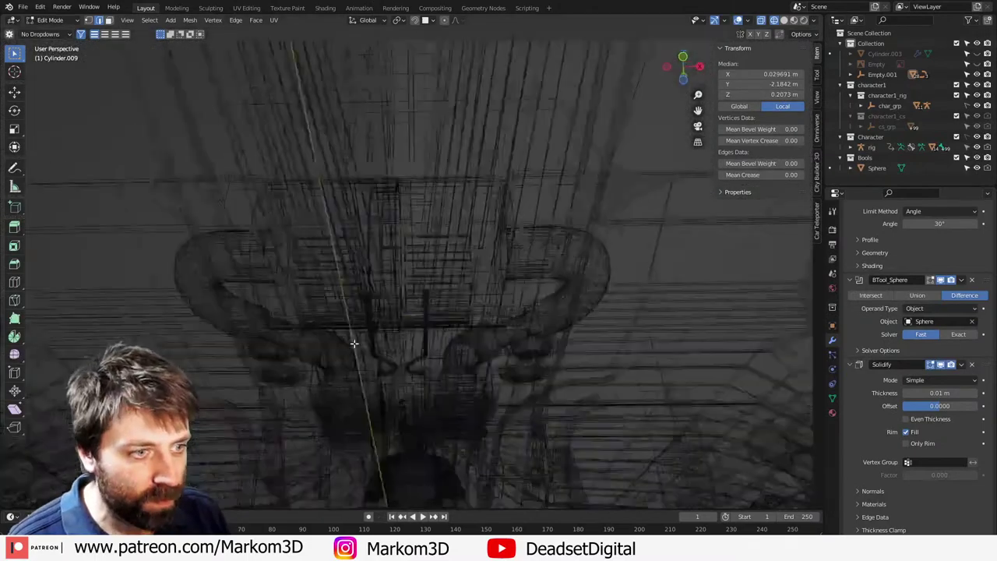
pyautogui.moveTo(354, 343)
pyautogui.mouseDown(button='middle')
pyautogui.moveTo(432, 192)
pyautogui.moveTo(439, 229)
pyautogui.moveTo(410, 291)
pyautogui.mouseUp(button='middle')
pyautogui.hotkey('shift', 'z')
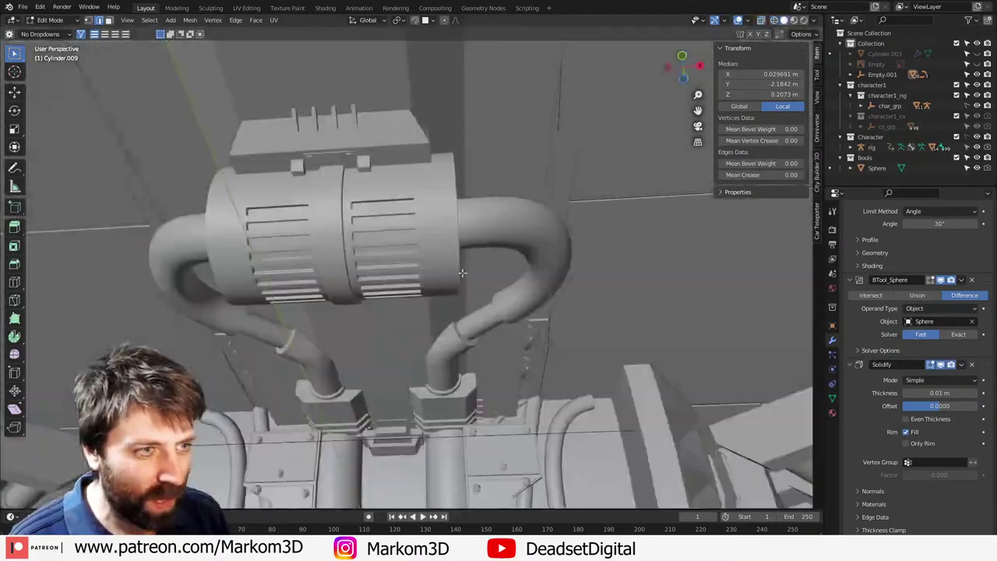
pyautogui.moveTo(461, 273); pyautogui.dragTo(451, 109, button='middle')
pyautogui.scroll(-6, 433, 400)
pyautogui.keyDown('shift'); pyautogui.moveTo(433, 401); pyautogui.dragTo(486, 215, button='middle'); pyautogui.keyUp('shift')
pyautogui.scroll(3, 485, 265)
pyautogui.keyDown('shift'); pyautogui.moveTo(459, 356); pyautogui.dragTo(482, 297, button='middle'); pyautogui.keyUp('shift')
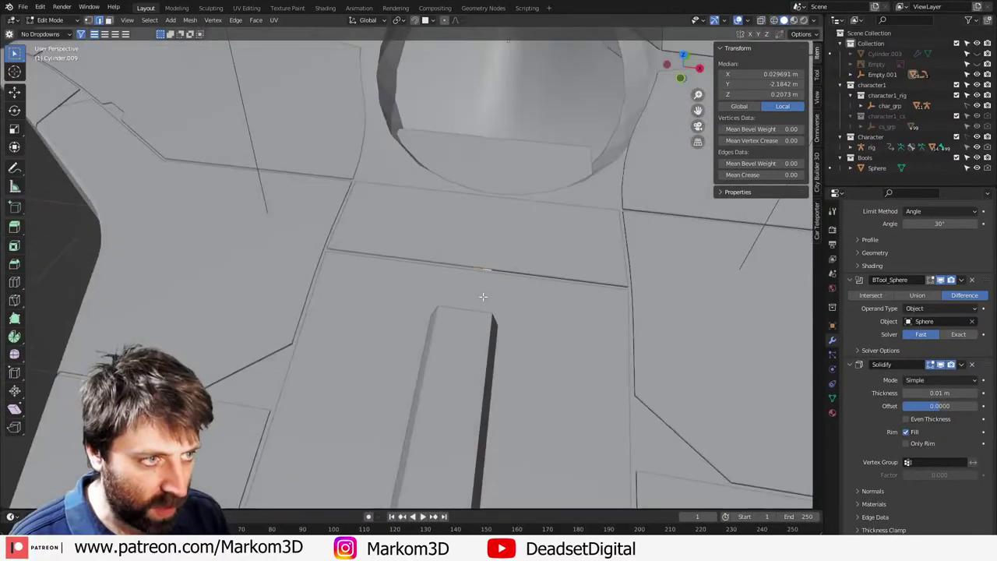
pyautogui.press('g')
pyautogui.press('g')
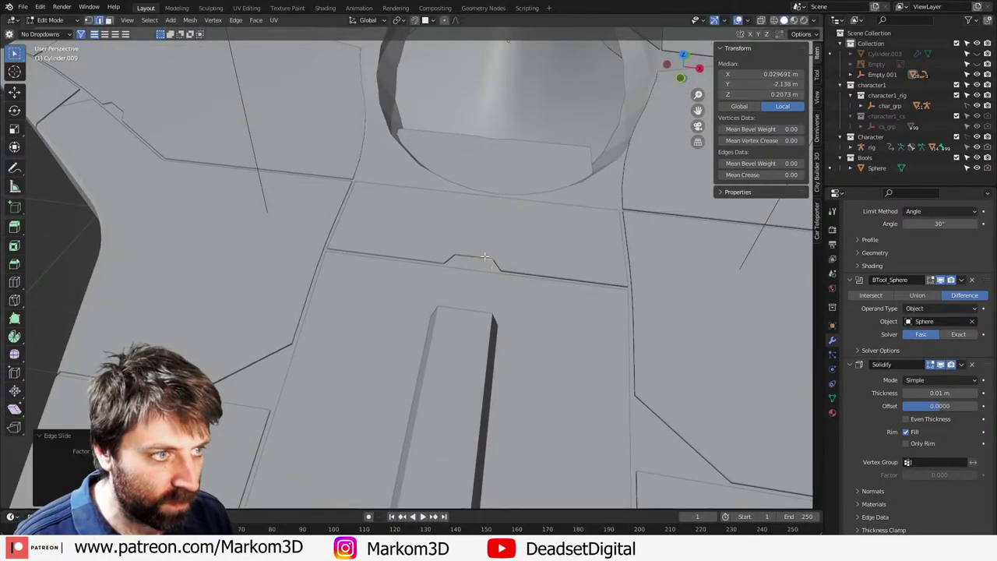
pyautogui.press('Tab')
# Step: Deselect the hull and examine the whole ship in rendered shading
pyautogui.scroll(-8, 484, 285)
pyautogui.click(636, 367)
pyautogui.moveTo(636, 367); pyautogui.dragTo(489, 302, button='middle')
pyautogui.click(814, 21)
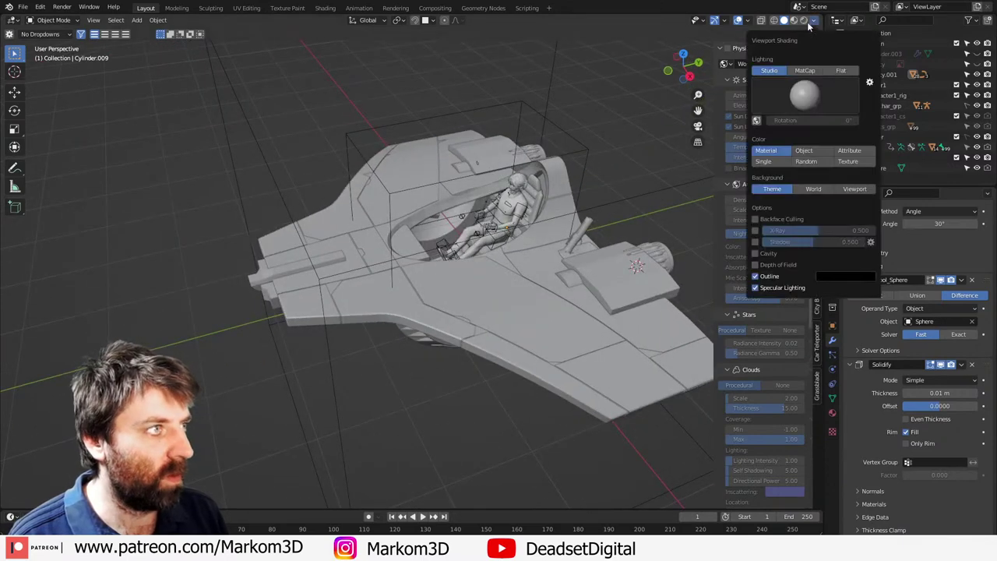
pyautogui.press('z')
pyautogui.press('8')
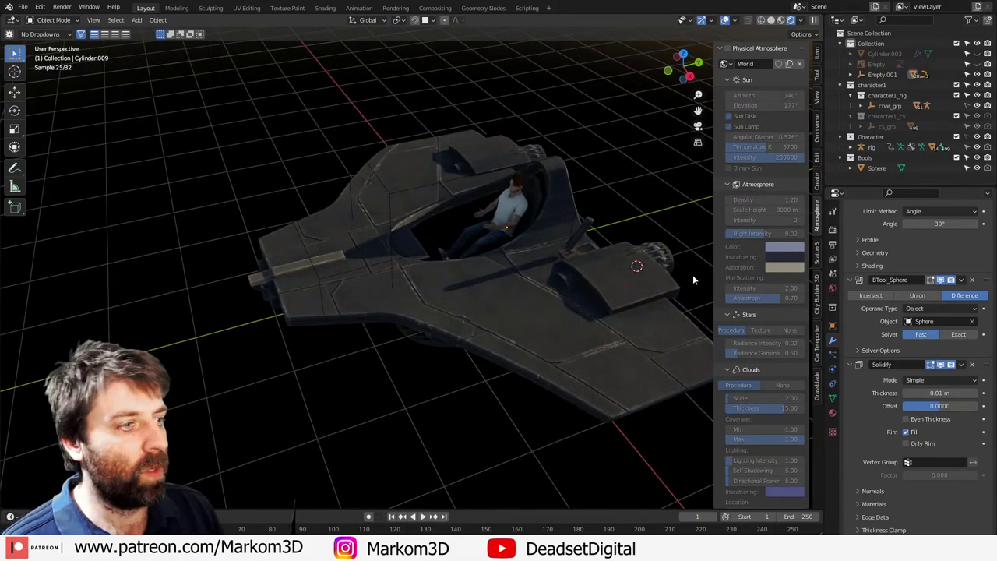
# Step: Select the front faces of the engine cover on the wing, except the outermost, and move them about 0.09 m forward along Y
pyautogui.click(625, 307)
pyautogui.keyDown('shift'); pyautogui.moveTo(626, 306); pyautogui.dragTo(347, 345, button='middle'); pyautogui.keyUp('shift')
pyautogui.scroll(1, 376, 346)
pyautogui.press('Tab')
pyautogui.click(347, 345)
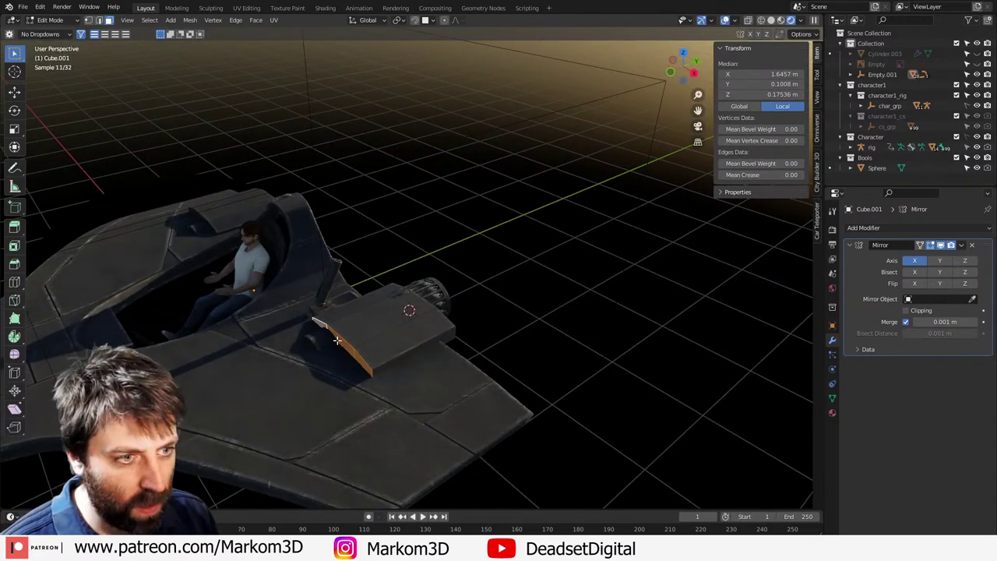
pyautogui.click(338, 340)
pyautogui.click(337, 333)
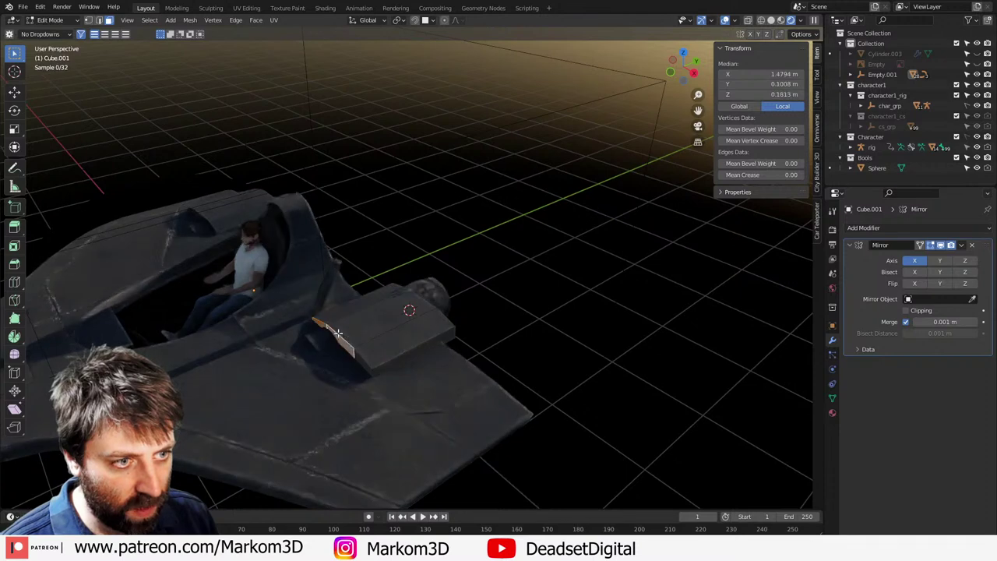
pyautogui.press('g')
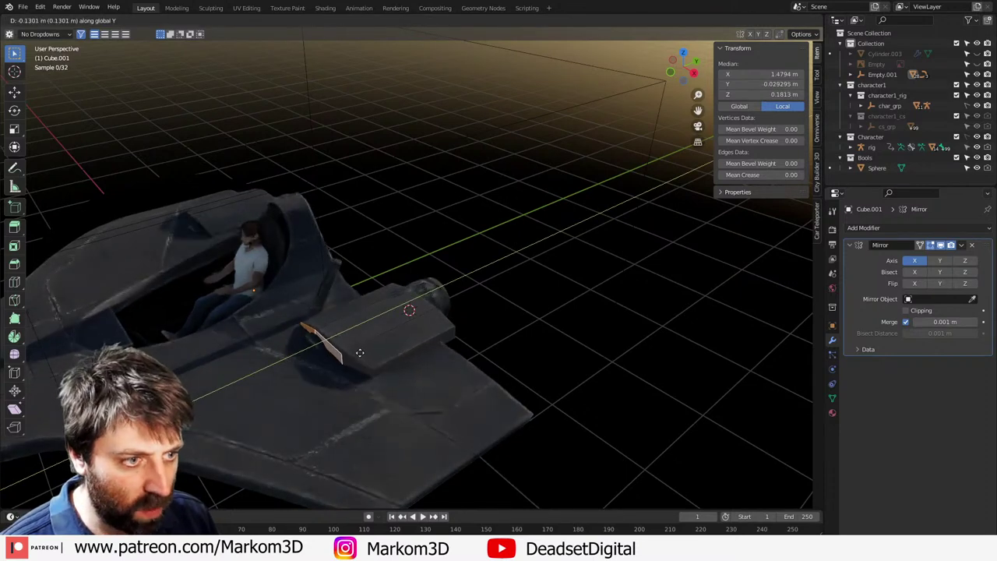
pyautogui.click(358, 347)
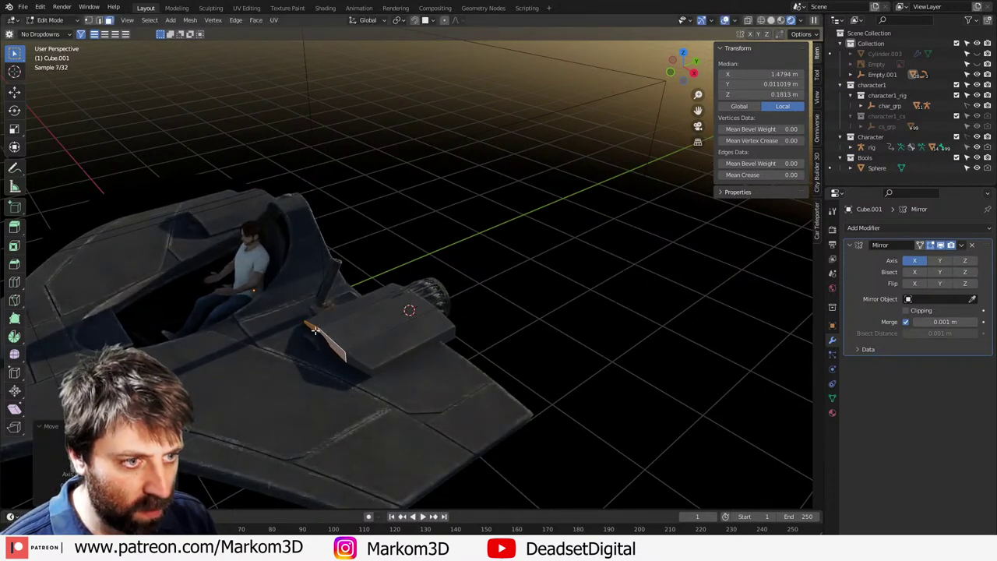
# Step: Move only the innermost front face of the engine cover about 0.25 m further forward along Y
pyautogui.click(334, 333)
pyautogui.press('g')
pyautogui.press('y')
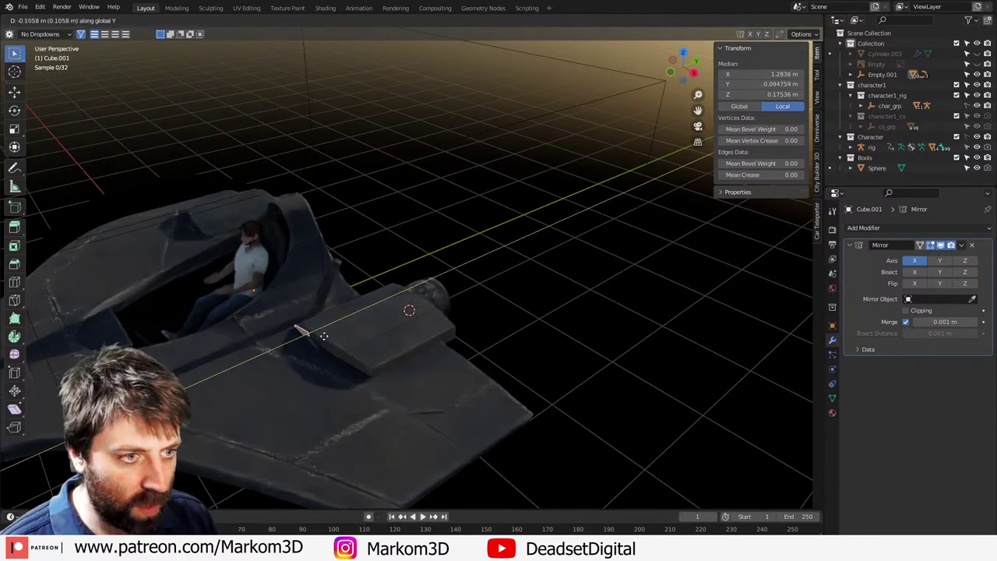
pyautogui.click(315, 348)
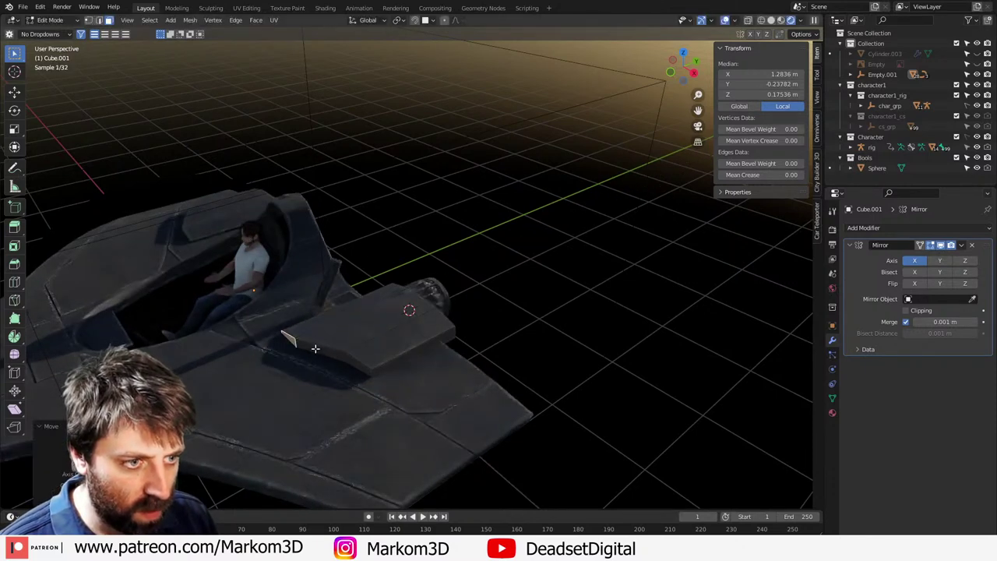
# Step: In wireframe top view, move the engine cover's outer-middle front vertex about 0.04 m forward along Y to even its slanted front, and restore solid shading
pyautogui.press('KP_7')
pyautogui.scroll(5, 649, 423)
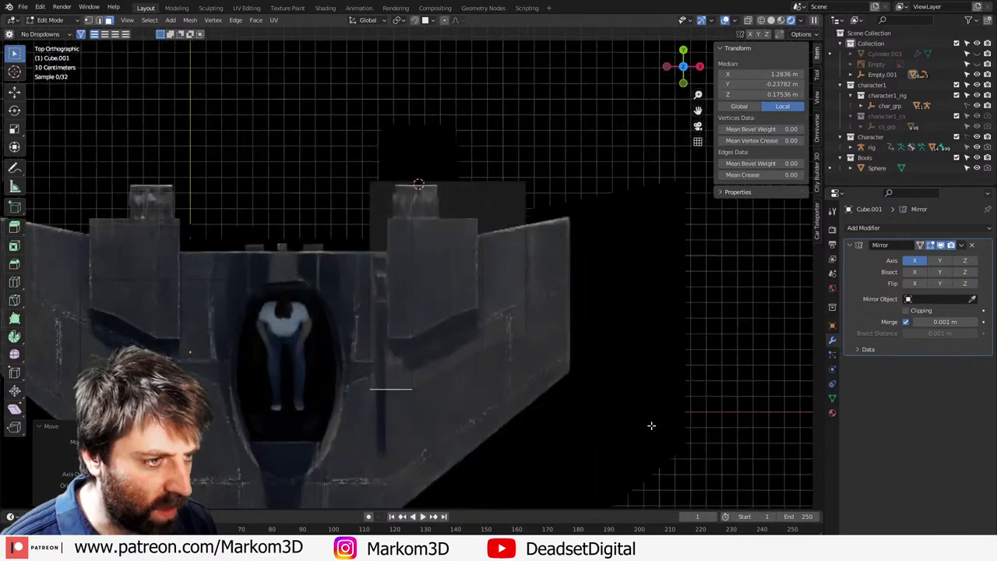
pyautogui.press('z')
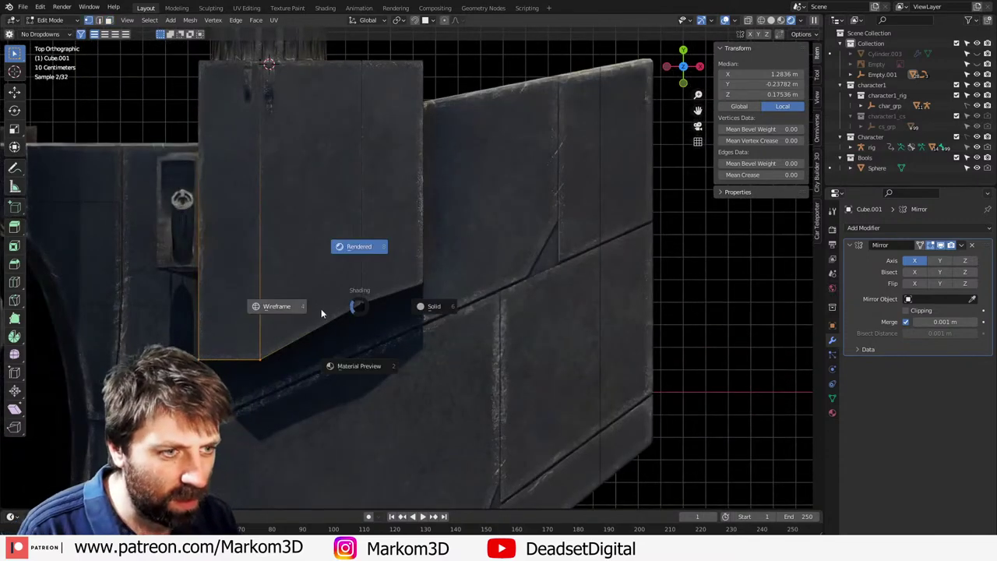
pyautogui.click(321, 308)
pyautogui.click(417, 298)
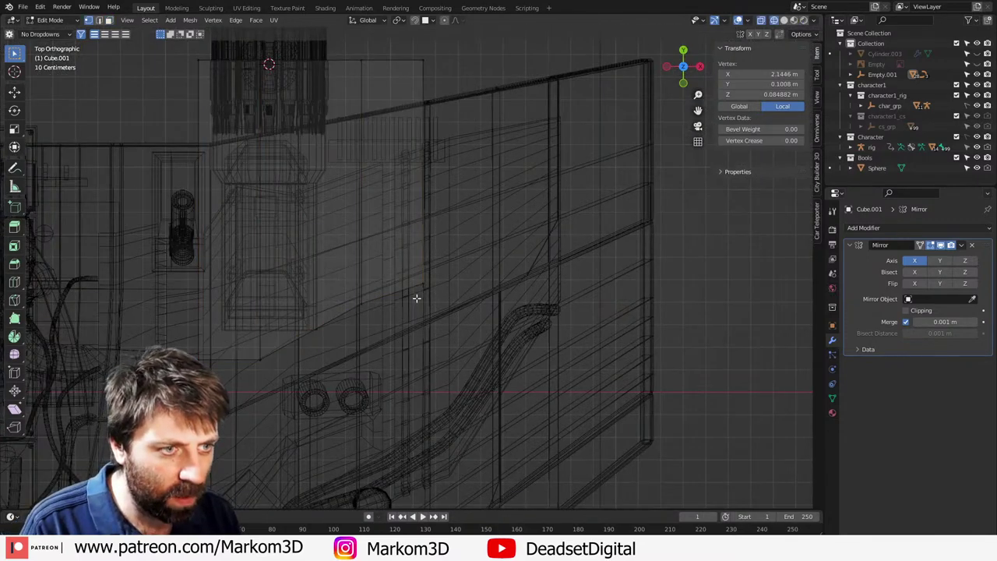
pyautogui.click(370, 303)
pyautogui.keyDown('shift'); pyautogui.click(370, 303); pyautogui.keyUp('shift')
pyautogui.press('g')
pyautogui.press('y')
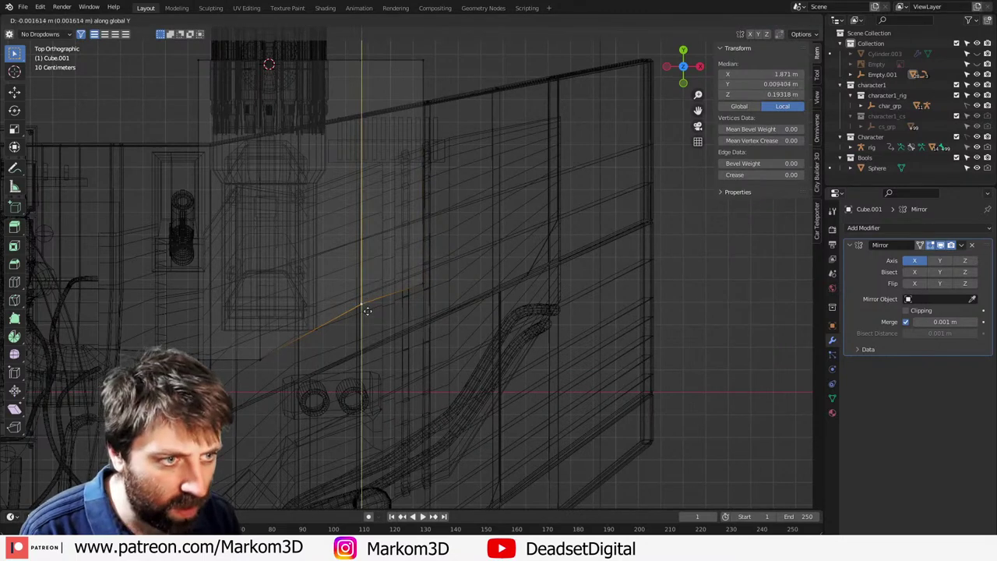
pyautogui.click(387, 394)
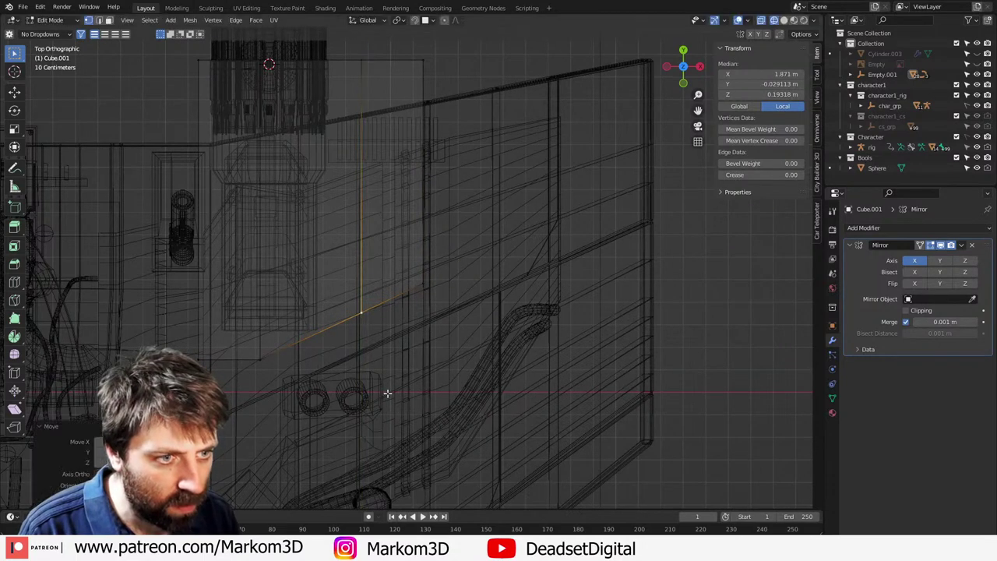
pyautogui.press('z')
pyautogui.click(285, 351)
pyautogui.scroll(-3, 467, 363)
pyautogui.press('Tab')
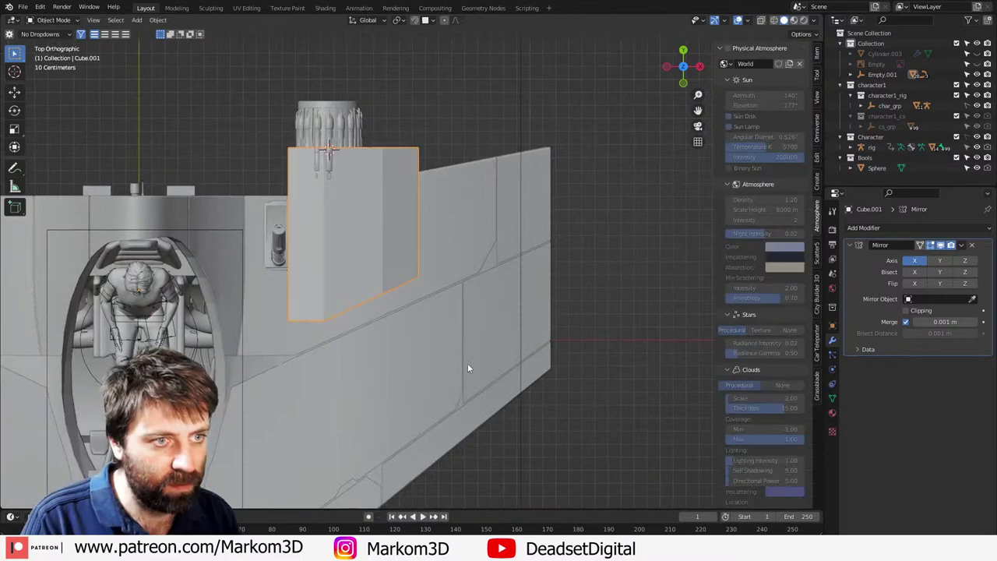
# Step: Shade the engine cover smooth and enable Auto Smooth at 30° for its normals
pyautogui.moveTo(468, 363)
pyautogui.mouseDown(button='middle')
pyautogui.moveTo(418, 336)
pyautogui.moveTo(478, 300)
pyautogui.moveTo(467, 284)
pyautogui.mouseUp(button='middle')
pyautogui.press('F3')
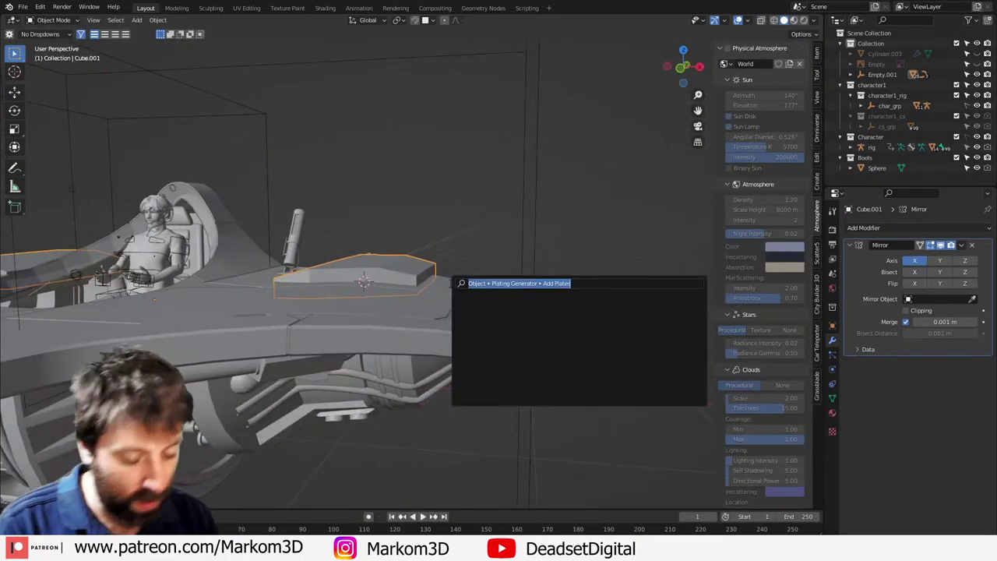
pyautogui.write('smooth')
pyautogui.press('Return')
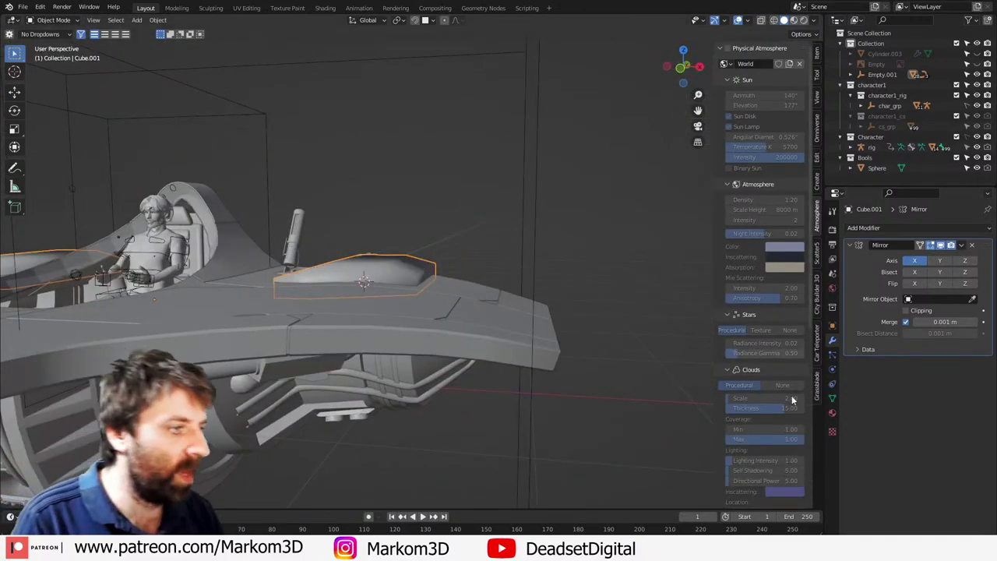
pyautogui.click(832, 398)
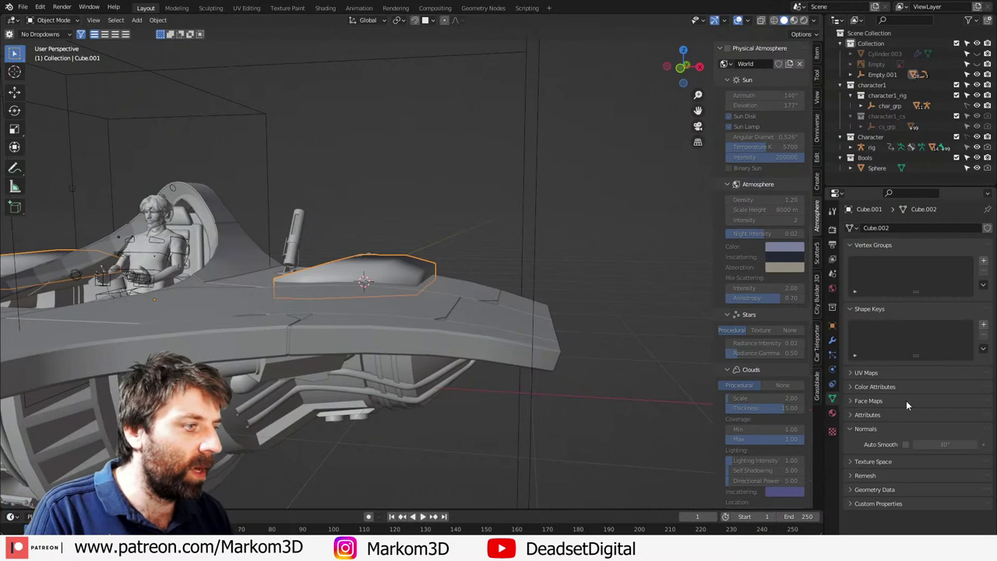
pyautogui.click(906, 444)
pyautogui.scroll(1, 385, 343)
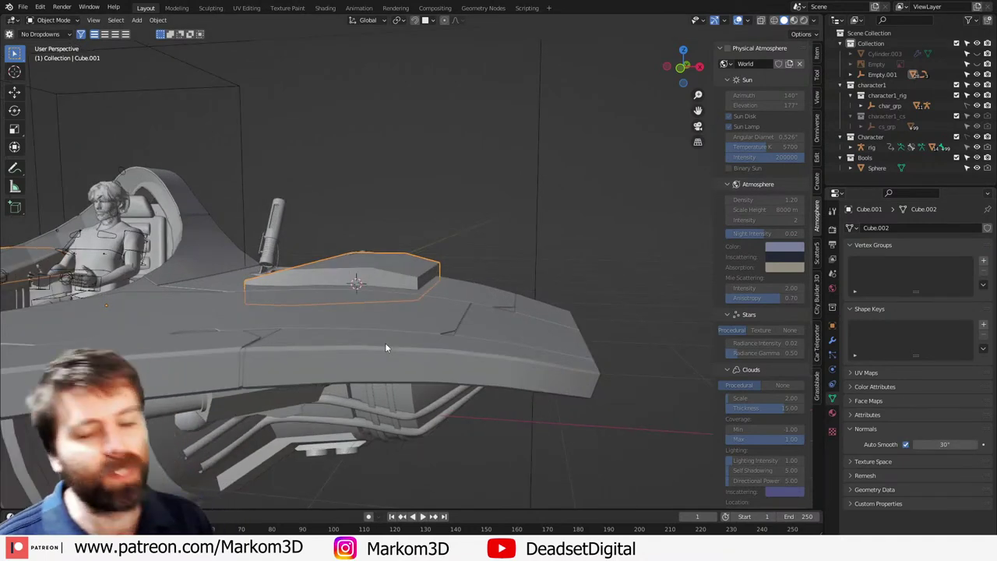
# Step: Split the viewport, turn the new area into an Asset Browser and load the Markom3D library
pyautogui.scroll(-6, 329, 294)
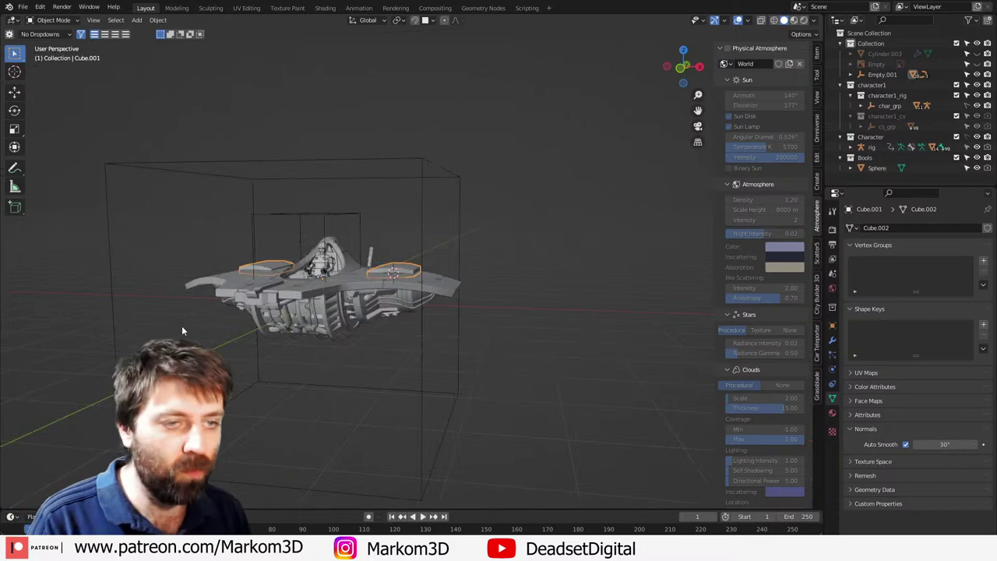
pyautogui.moveTo(3, 17); pyautogui.dragTo(373, 234)
pyautogui.click(12, 20)
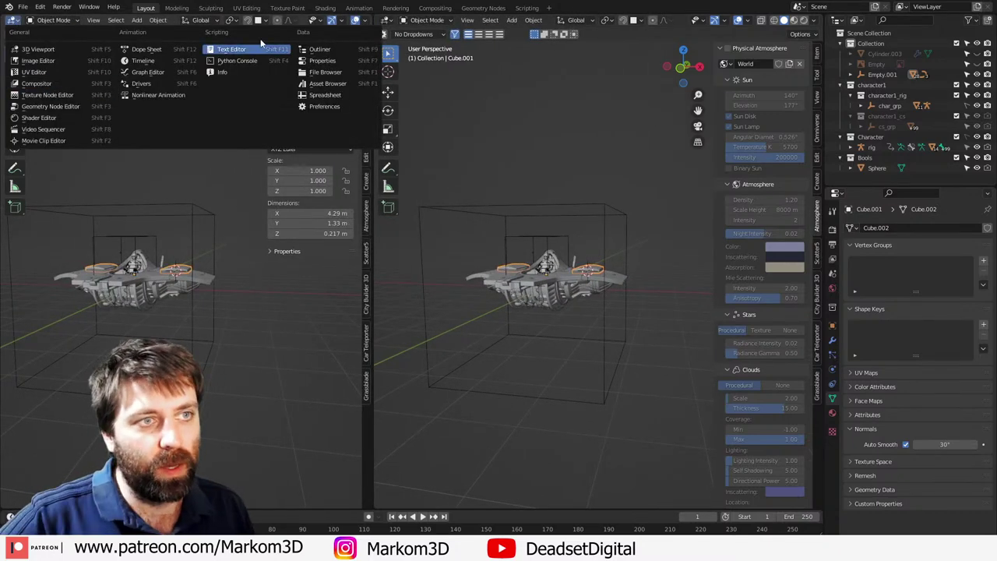
pyautogui.click(327, 83)
pyautogui.scroll(6, 662, 312)
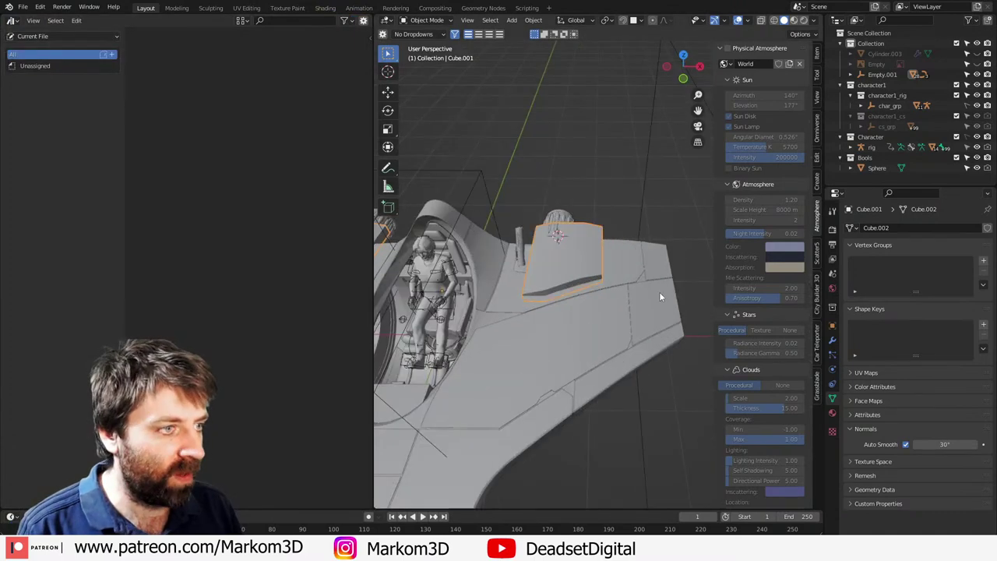
pyautogui.moveTo(623, 282)
pyautogui.mouseDown(button='middle')
pyautogui.moveTo(599, 278)
pyautogui.moveTo(632, 282)
pyautogui.mouseUp(button='middle')
pyautogui.scroll(3, 622, 269)
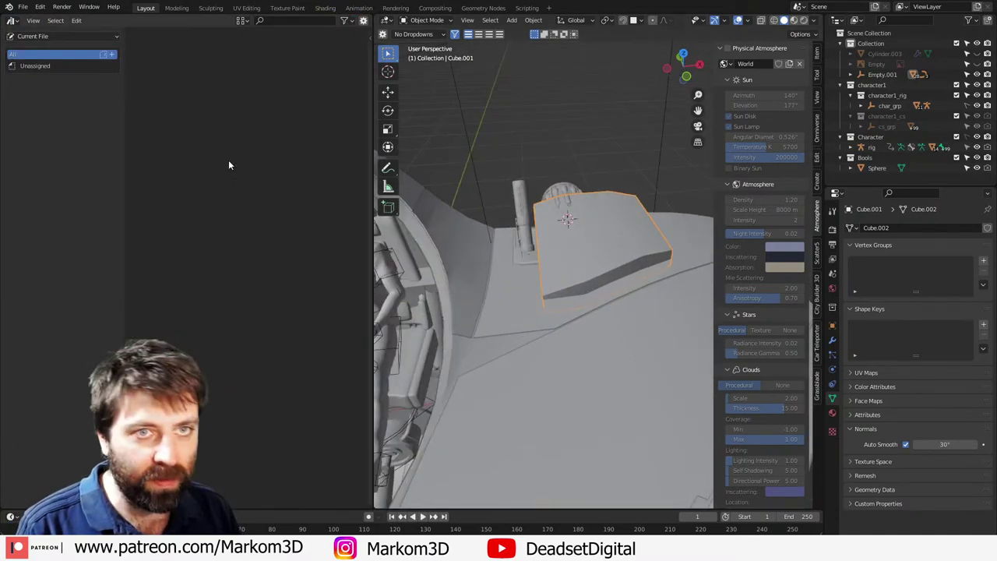
pyautogui.click(59, 37)
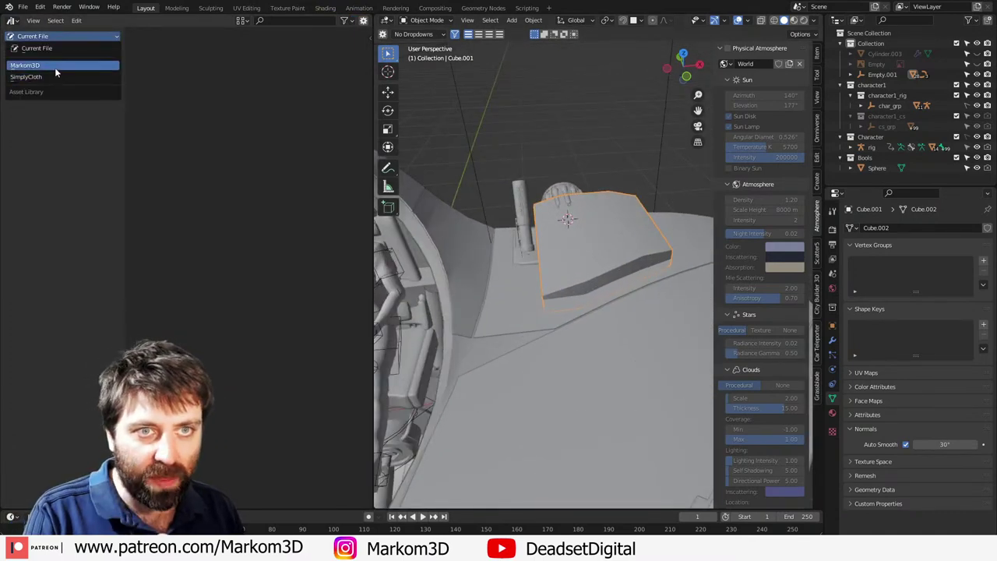
pyautogui.click(55, 66)
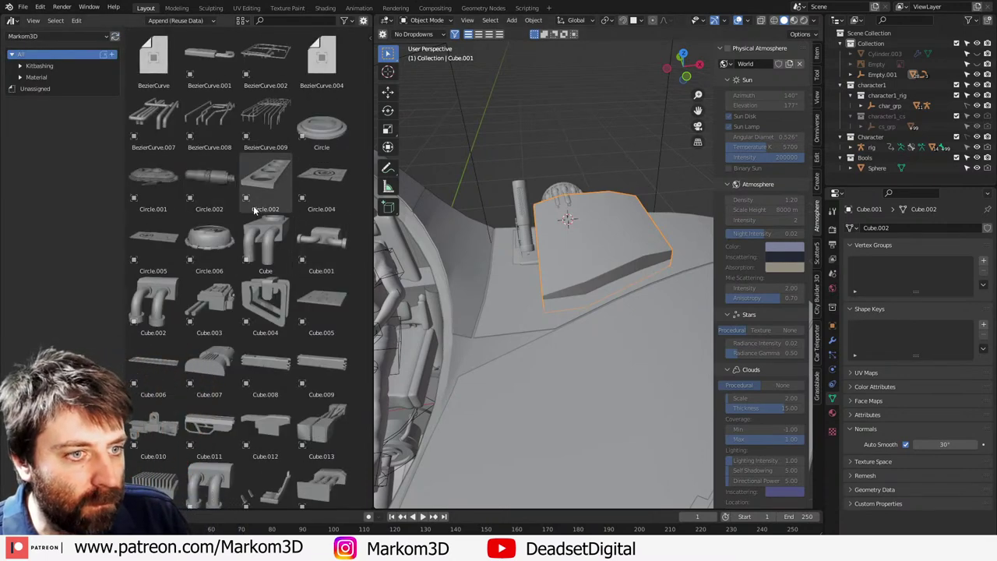
# Step: Add the twin-pipe asset Cube.015 to the scene and position it at the front of the engine cover
pyautogui.scroll(-4, 254, 210)
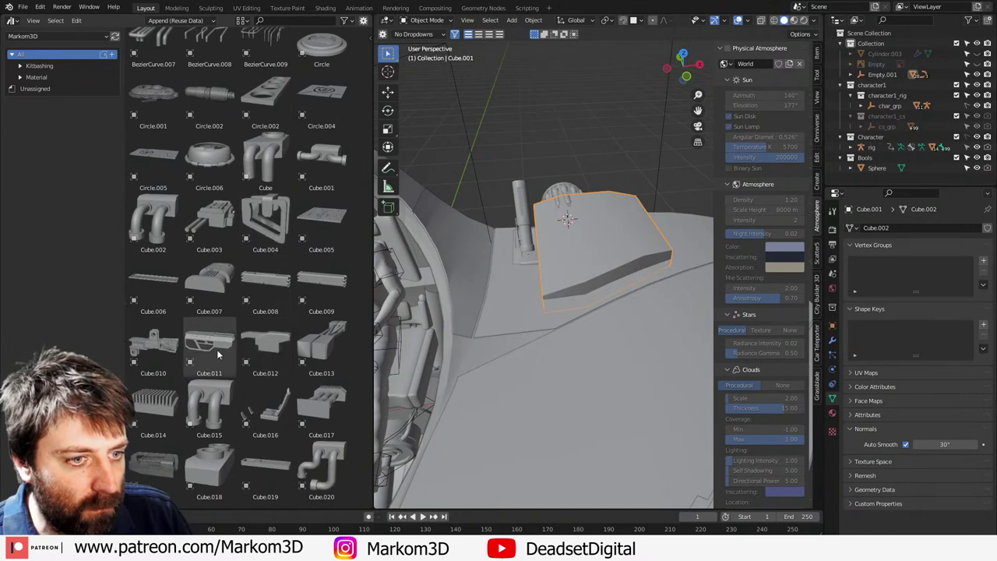
pyautogui.scroll(-1, 199, 362)
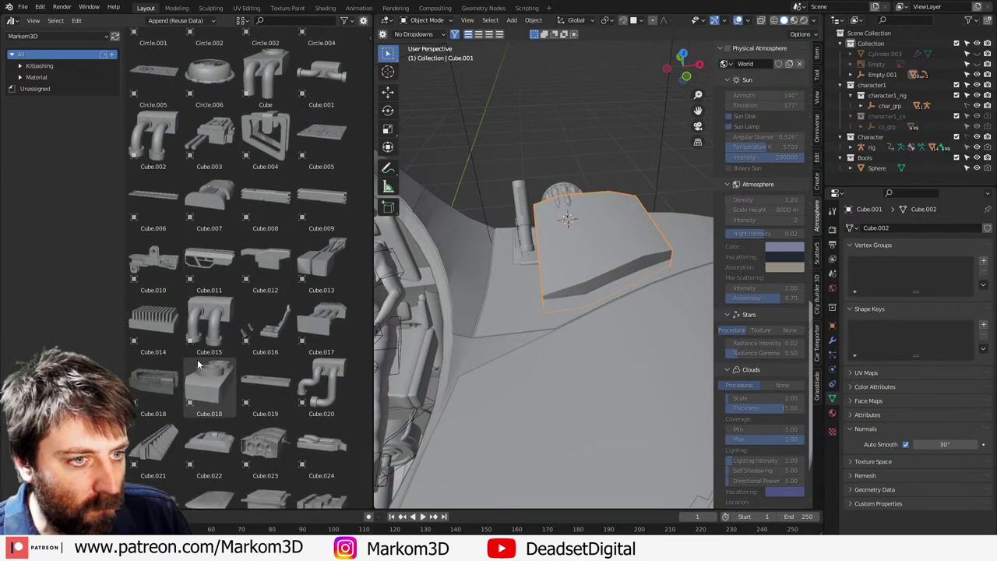
pyautogui.moveTo(218, 335); pyautogui.dragTo(610, 292)
pyautogui.scroll(-1, 604, 297)
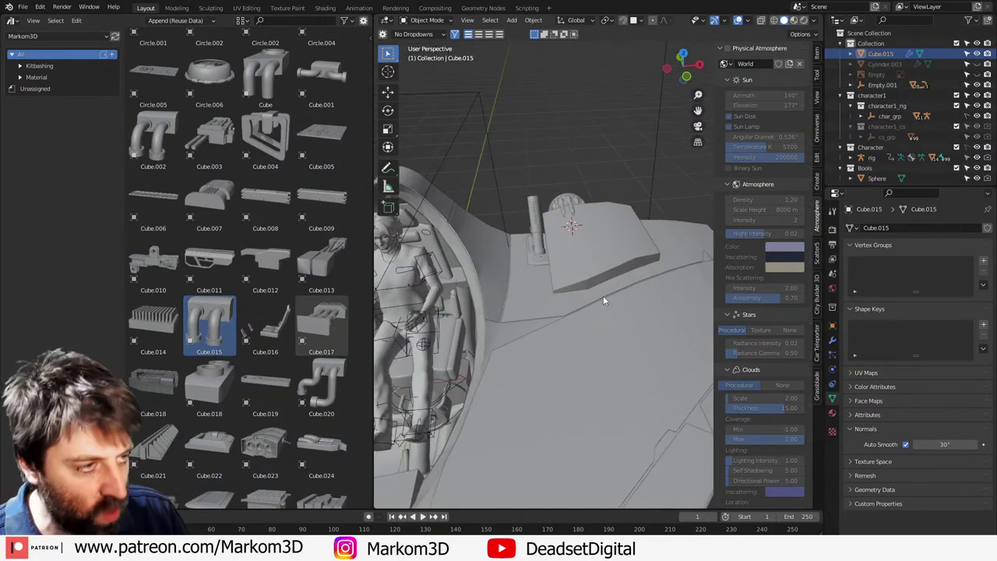
pyautogui.press('g')
pyautogui.click(605, 289)
# Step: Shrink the twin-pipe asset Cube.015 by the engine cover, and delete it from the scene
pyautogui.press('s')
pyautogui.click(638, 305)
pyautogui.press('s')
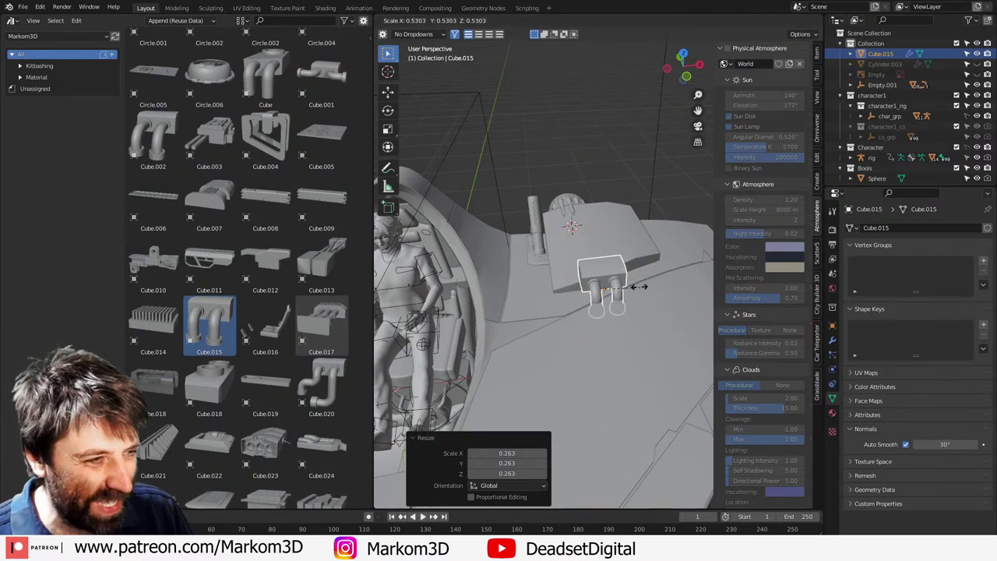
pyautogui.press('Delete')
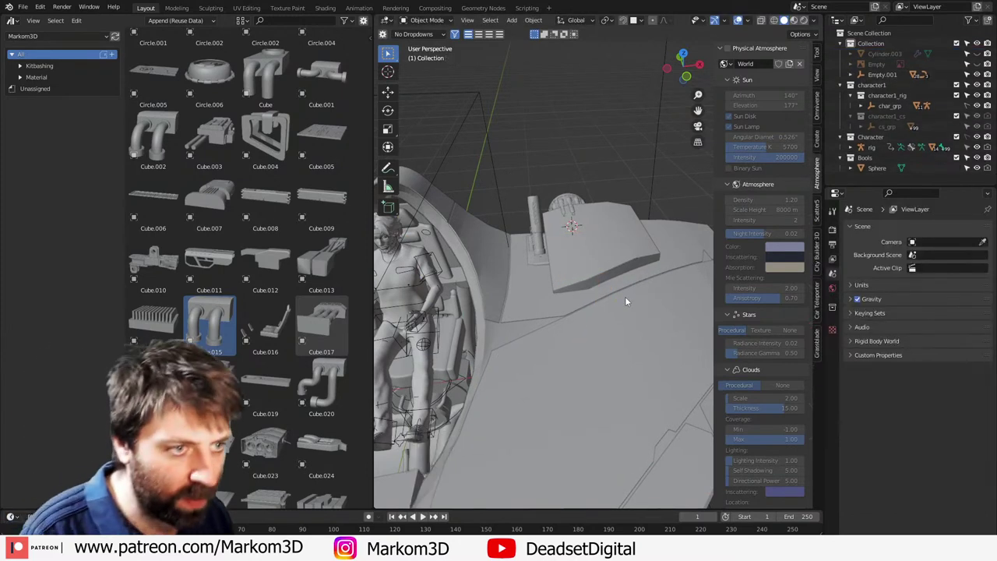
# Step: Find the ribbed cylinder asset Cylinder.021 in the Markom3D library and add it at the rear of the ship
pyautogui.scroll(-2, 290, 343)
pyautogui.scroll(-2, 290, 343)
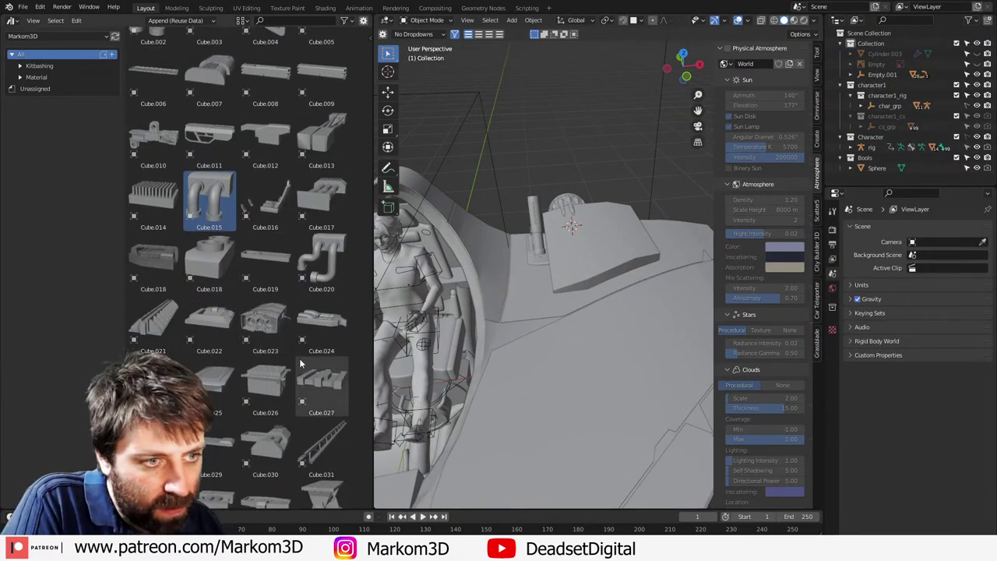
pyautogui.scroll(-2, 303, 223)
pyautogui.scroll(-5, 303, 223)
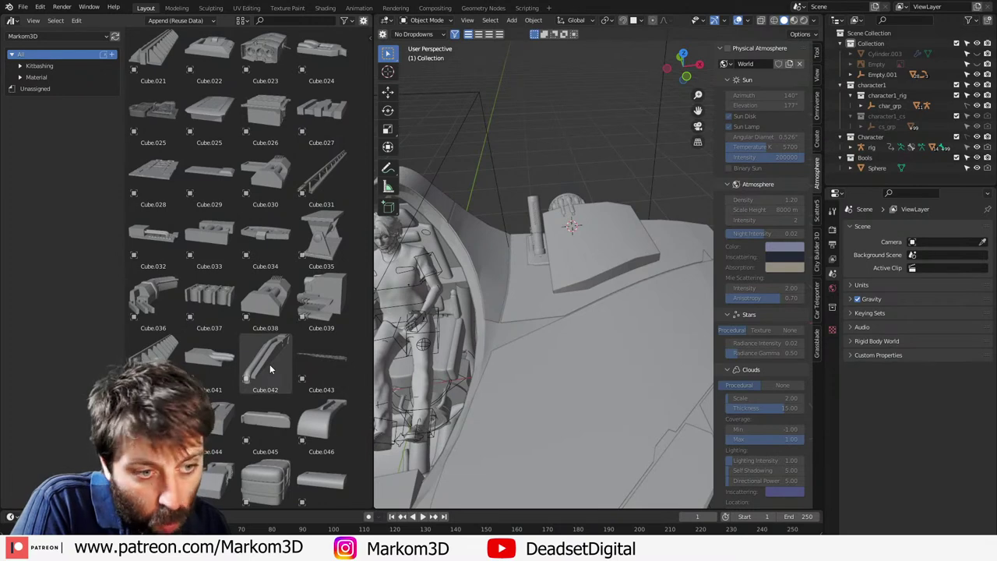
pyautogui.scroll(-5, 264, 394)
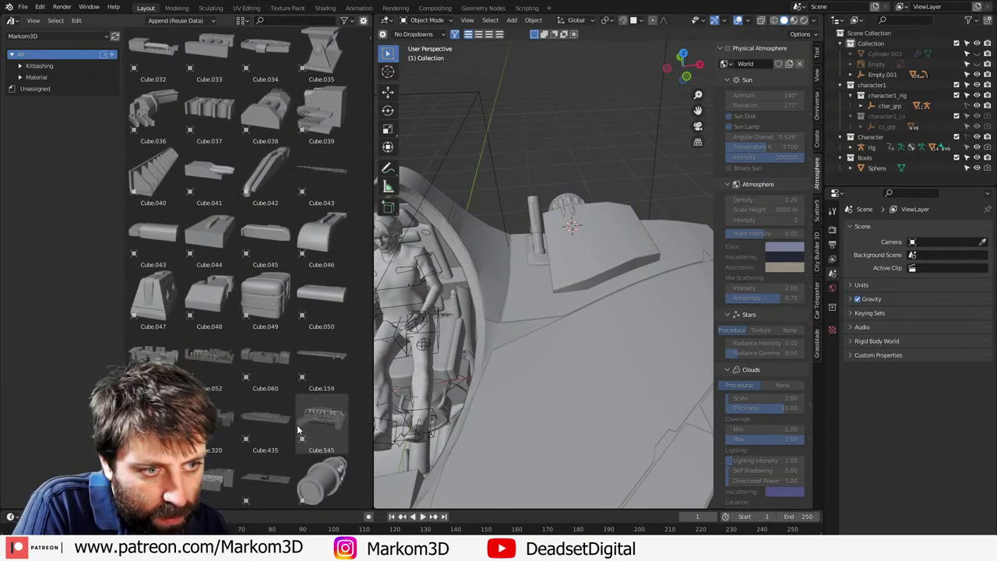
pyautogui.scroll(-8, 297, 424)
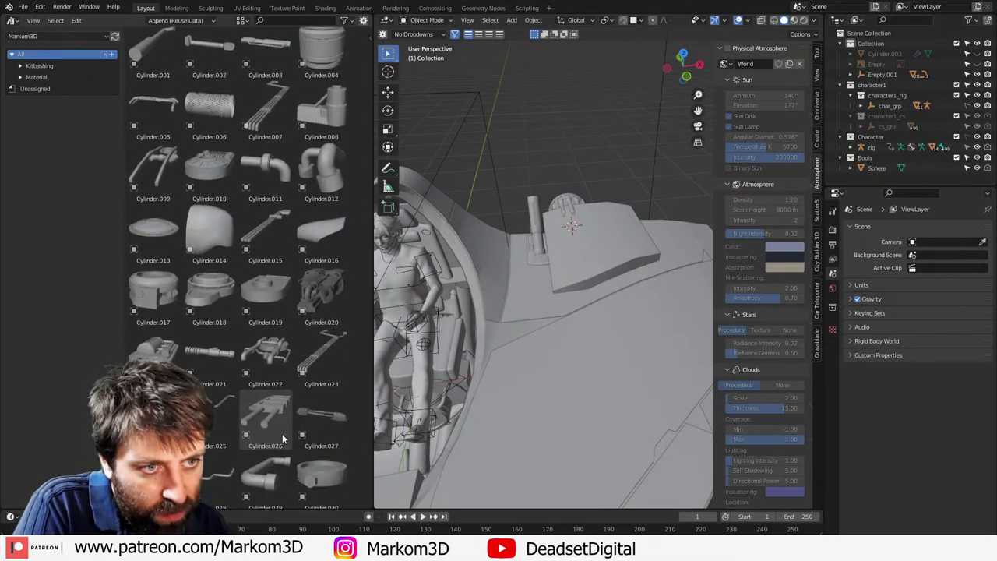
pyautogui.scroll(-2, 281, 433)
pyautogui.click(222, 268)
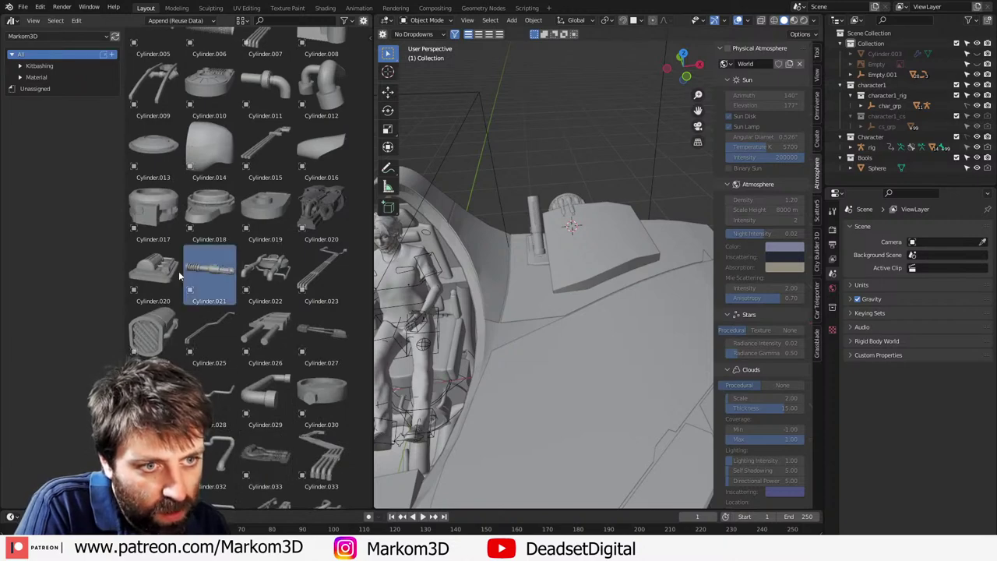
pyautogui.scroll(-2, 786, 420)
pyautogui.moveTo(470, 320); pyautogui.dragTo(521, 406, button='middle')
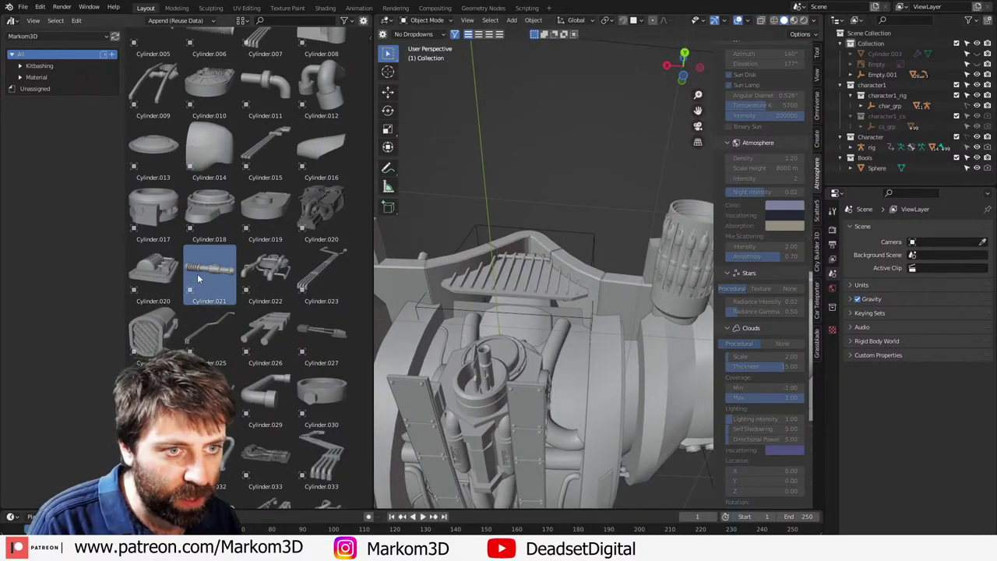
pyautogui.moveTo(197, 273); pyautogui.dragTo(648, 335)
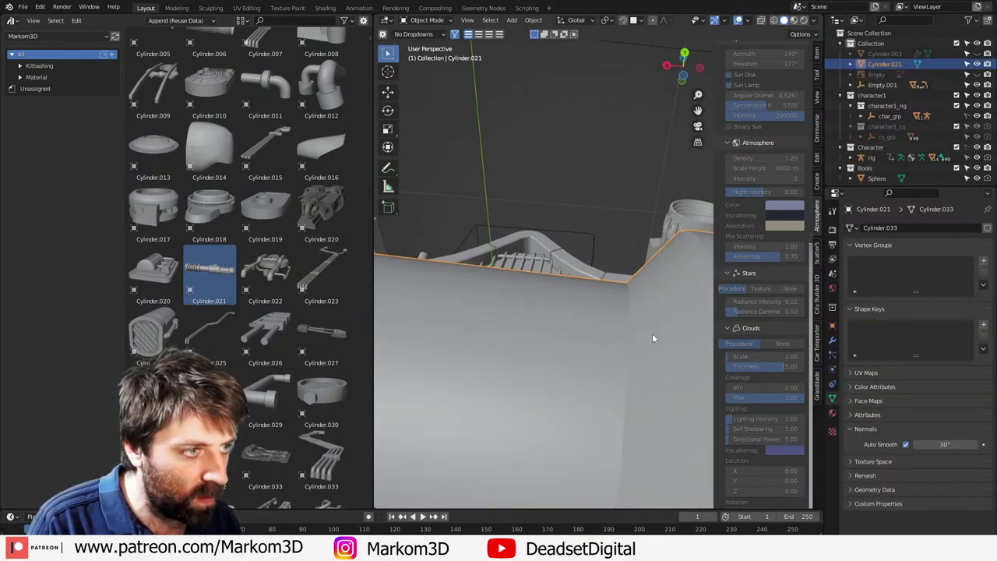
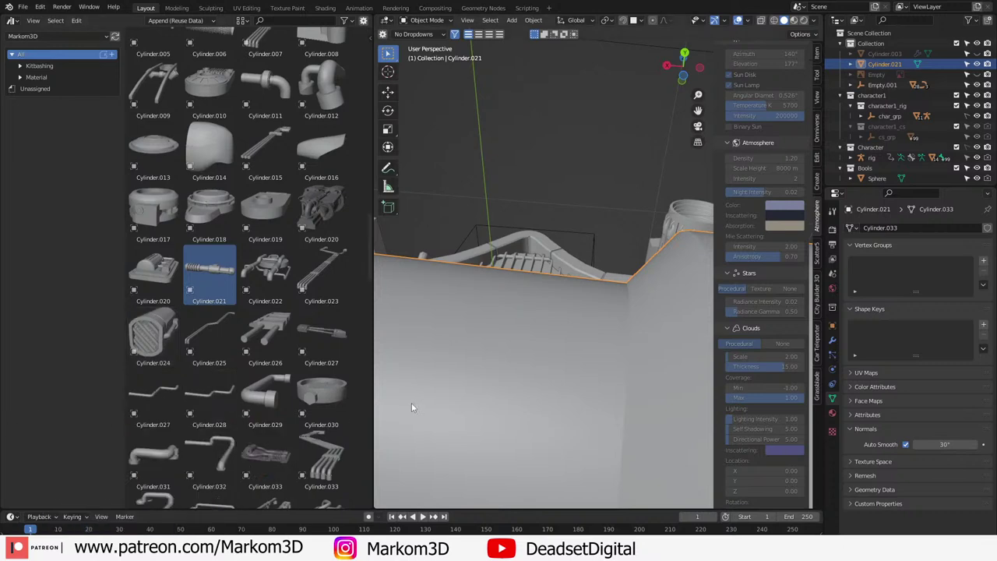
# Step: Scale the oversized Cylinder.021 part down by 0.606 and again by 0.696
pyautogui.scroll(-5, 597, 352)
pyautogui.scroll(-3, 561, 382)
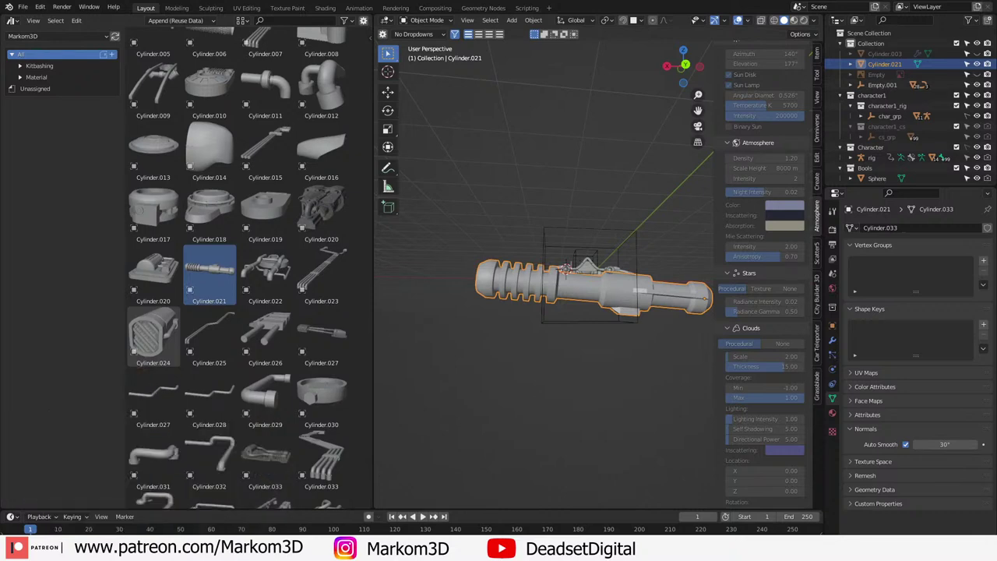
pyautogui.moveTo(480, 411); pyautogui.dragTo(564, 372, button='middle')
pyautogui.scroll(3, 612, 296)
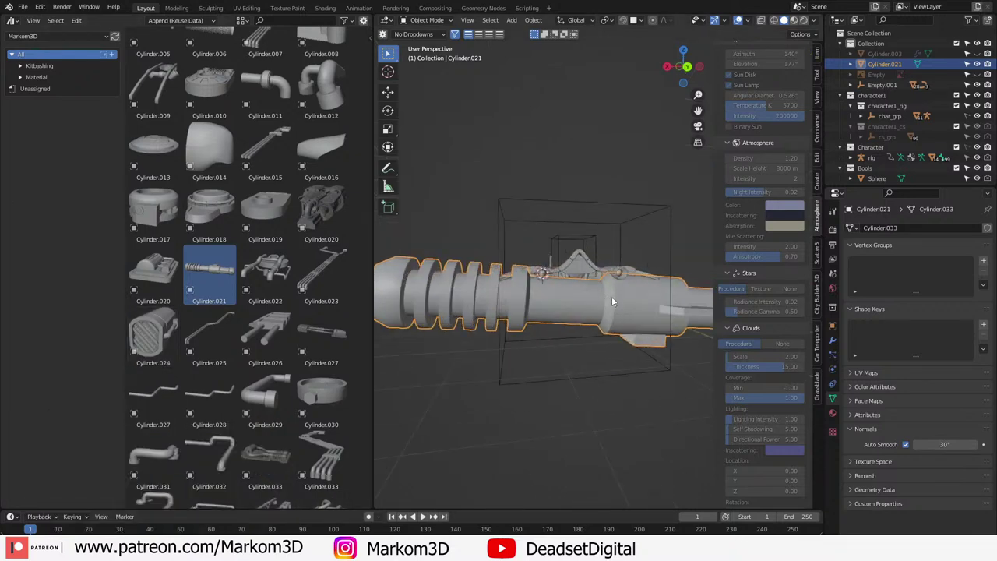
pyautogui.press('n')
pyautogui.scroll(2, 612, 303)
pyautogui.press('s')
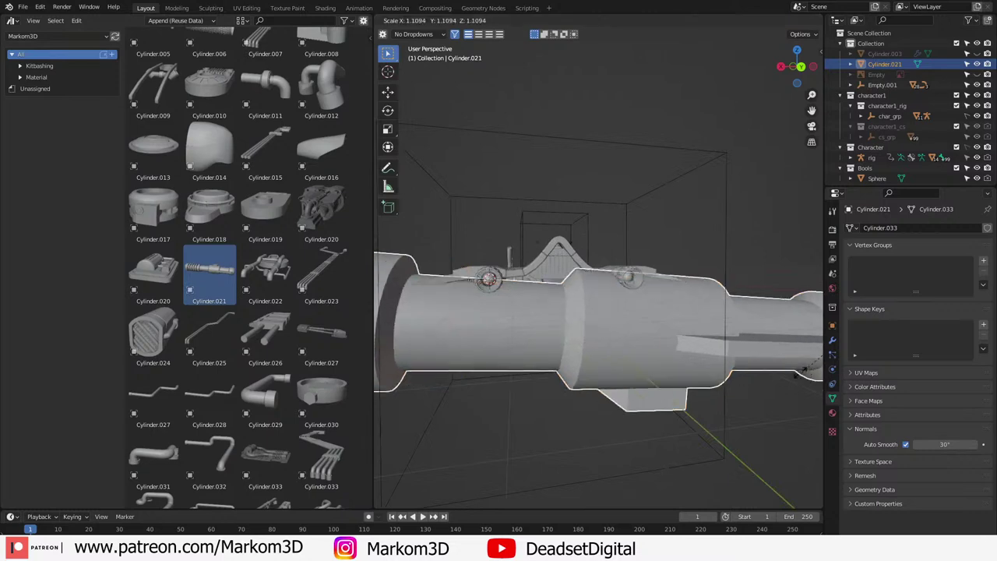
pyautogui.click(651, 397)
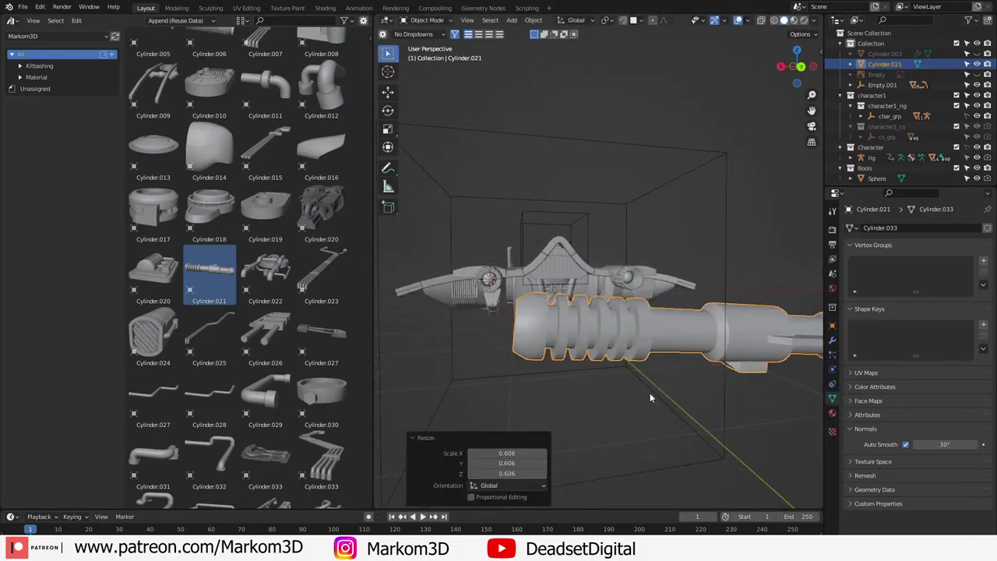
pyautogui.press('s')
pyautogui.click(720, 376)
# Step: Move Cylinder.021 closer to the rear grille and scale it down by 0.078
pyautogui.moveTo(720, 376); pyautogui.dragTo(662, 347, button='middle')
pyautogui.scroll(3, 624, 338)
pyautogui.press('g')
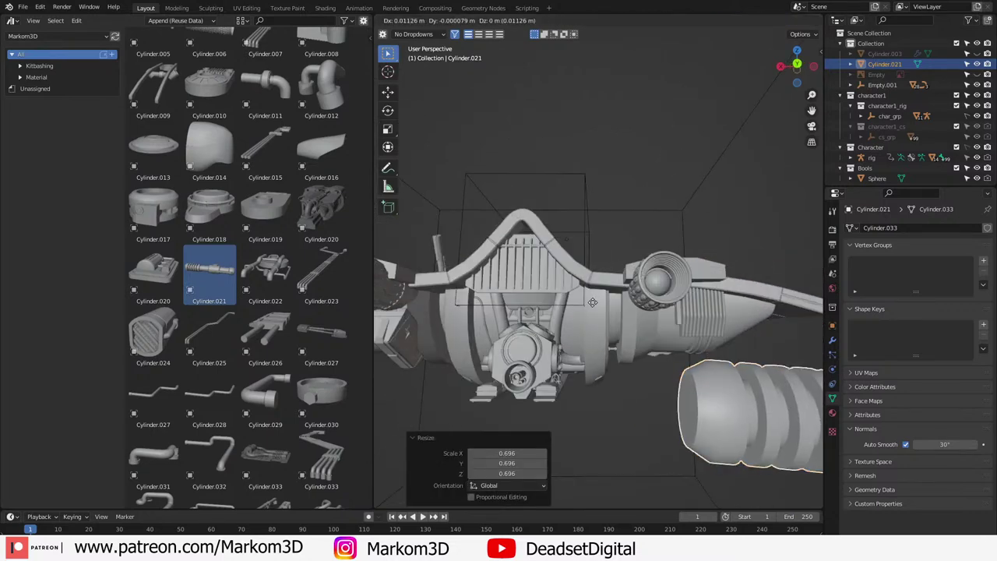
pyautogui.click(645, 314)
pyautogui.press('s')
pyautogui.click(598, 297)
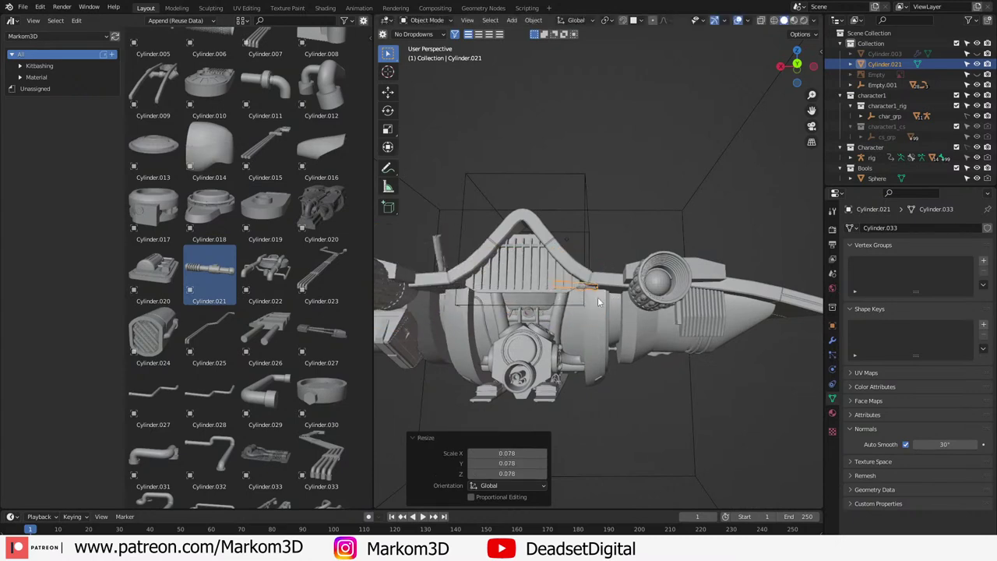
# Step: Clear the rotation of Cylinder.021 in the back orthographic view
pyautogui.press('KP_3')
pyautogui.press('KP_1')
pyautogui.press('ctrl+KP_1')
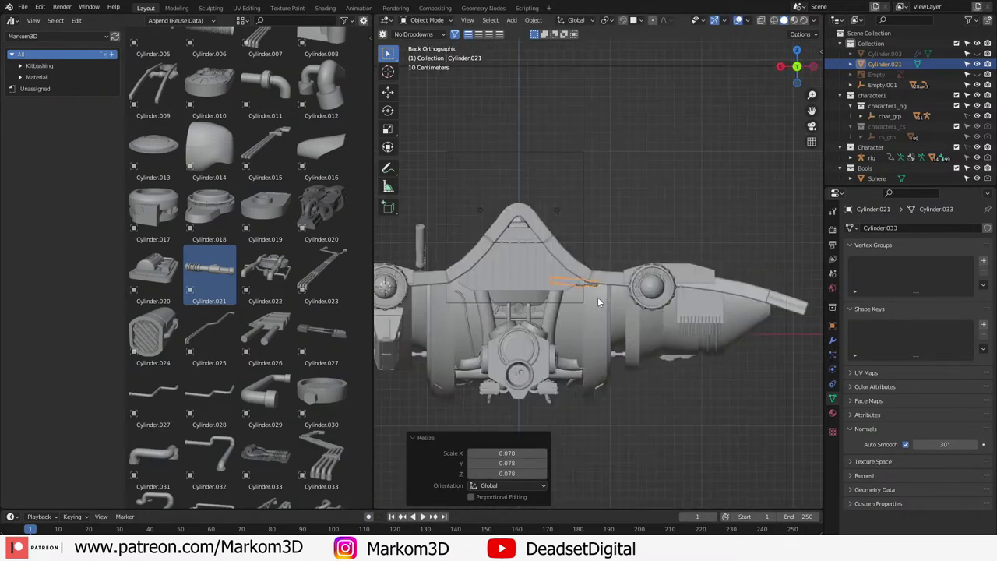
pyautogui.scroll(4, 597, 297)
pyautogui.hotkey('alt', 'r')
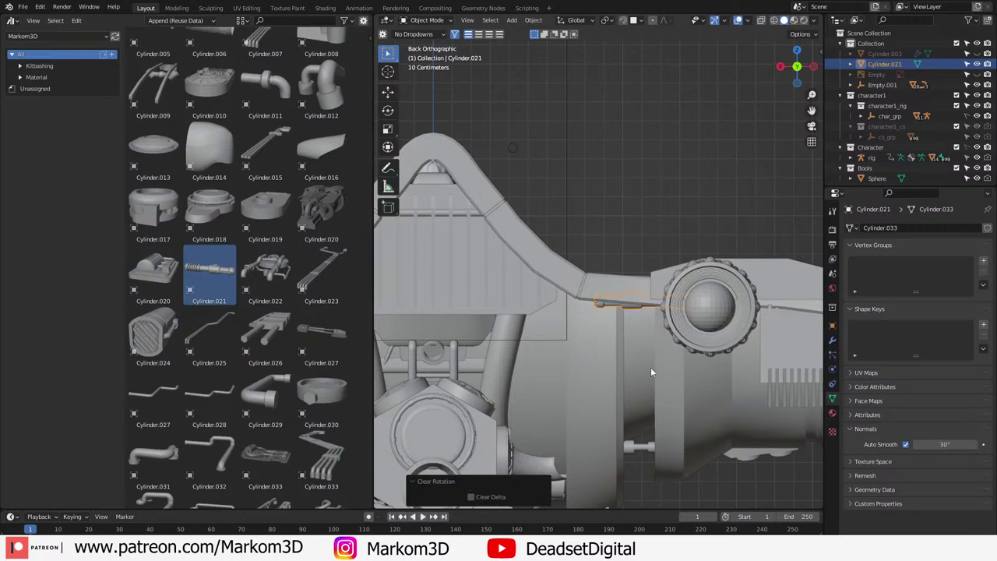
pyautogui.press('r')
pyautogui.click(651, 367)
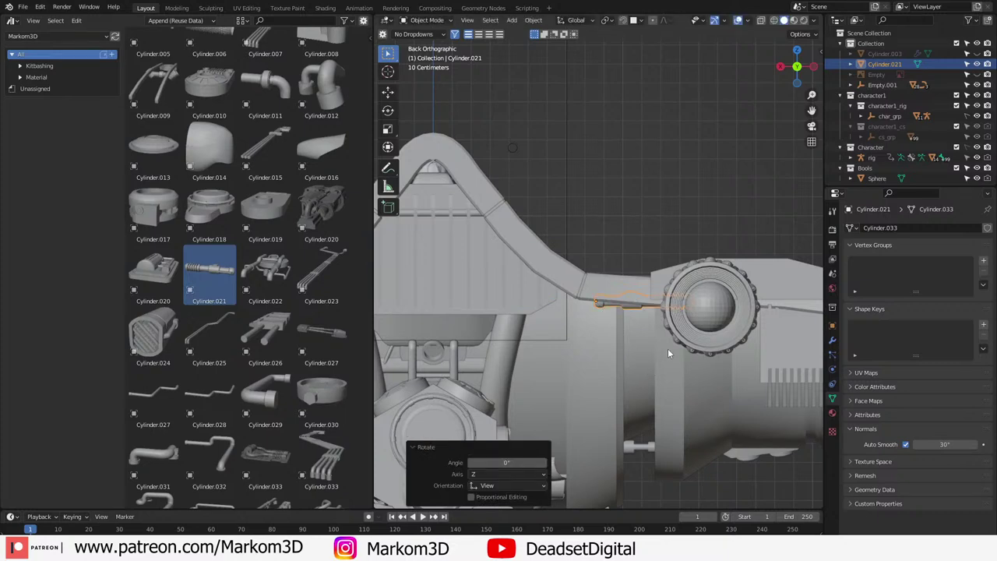
# Step: Move and enlarge Cylinder.021 in back view until it spans from the ship's centre line to the engine nozzle below the frame
pyautogui.press('g')
pyautogui.click(610, 395)
pyautogui.press('s')
pyautogui.click(757, 407)
pyautogui.press('g')
pyautogui.click(683, 393)
pyautogui.press('s')
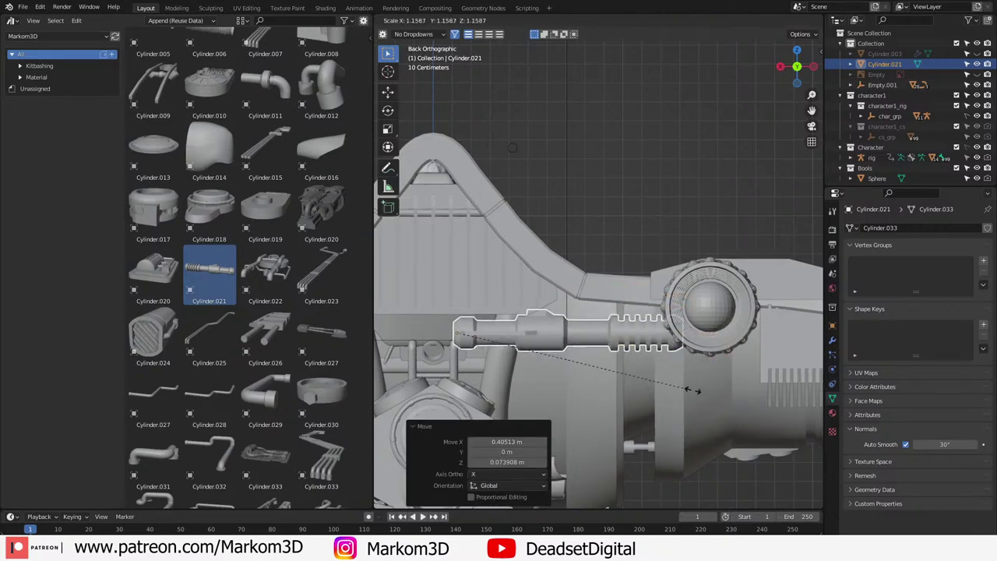
pyautogui.click(732, 400)
pyautogui.press('g')
pyautogui.click(665, 396)
pyautogui.hotkey('ctrl', 'z')
pyautogui.press('g')
pyautogui.click(680, 399)
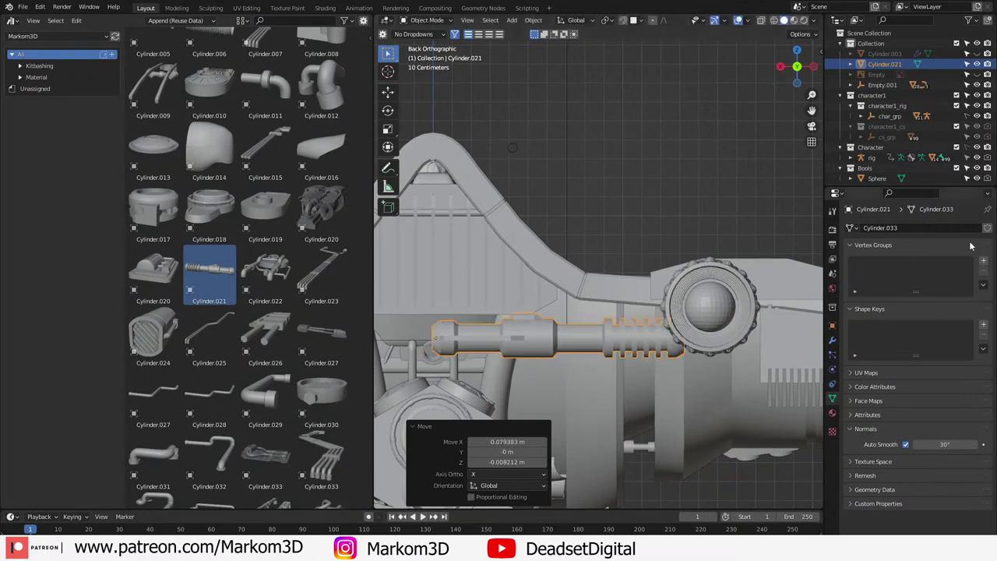
# Step: Add a Mirror modifier on the X axis to Cylinder.021, with Cylinder as the mirror object
pyautogui.click(832, 340)
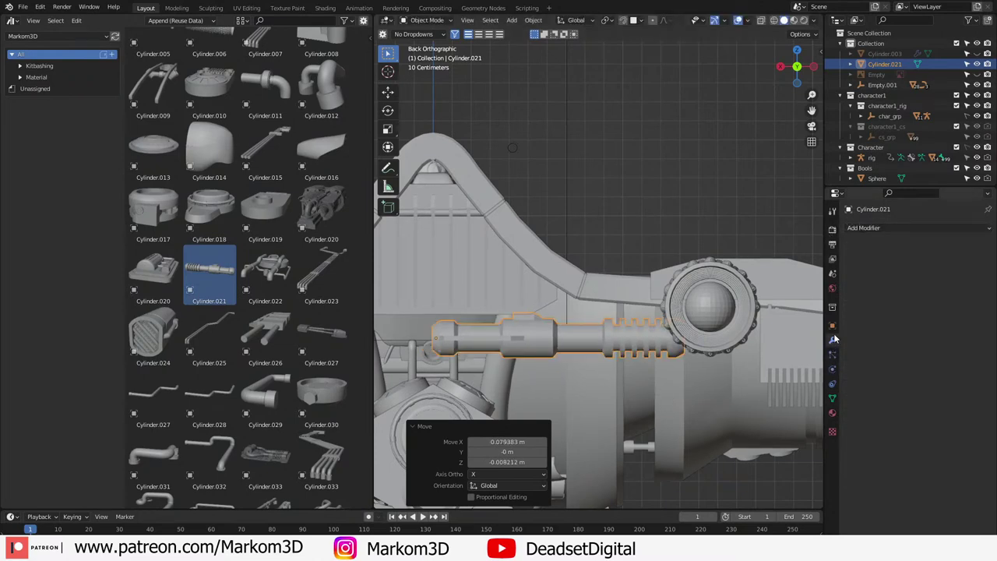
pyautogui.click(896, 224)
pyautogui.click(781, 348)
pyautogui.moveTo(545, 351); pyautogui.dragTo(588, 385, button='middle')
pyautogui.click(972, 301)
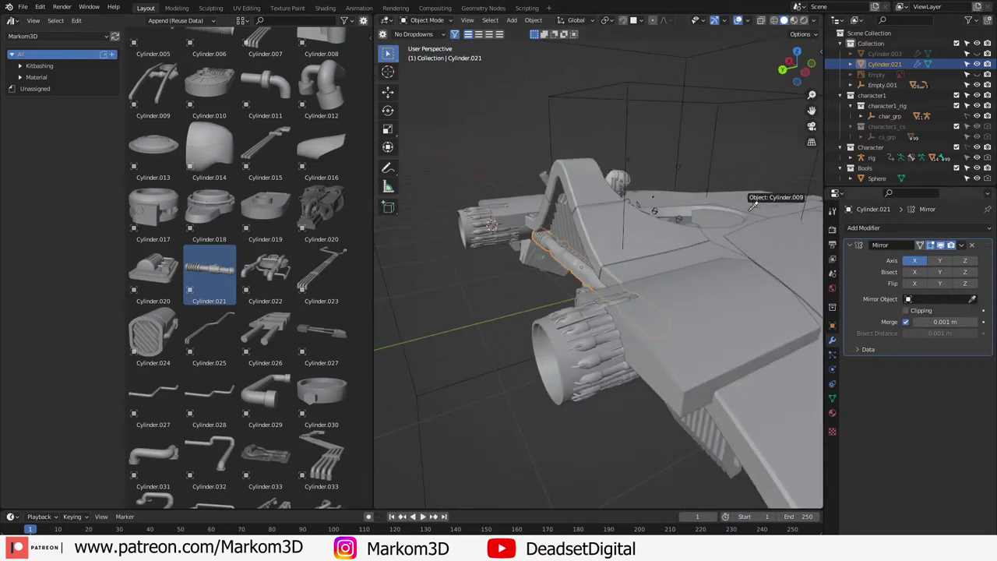
pyautogui.click(744, 221)
pyautogui.moveTo(474, 328); pyautogui.dragTo(533, 311, button='middle')
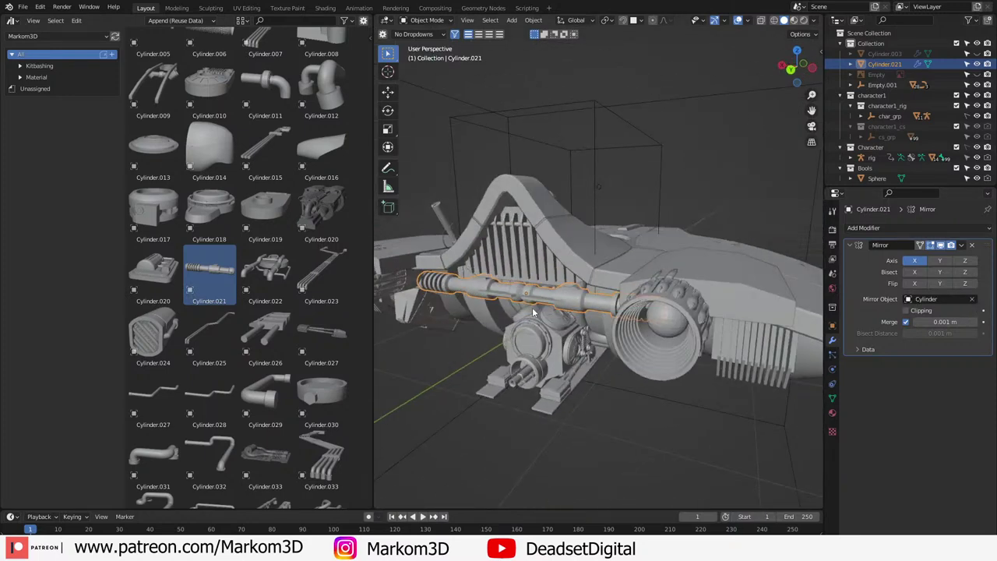
# Step: In right view with wireframe shading, move Cylinder.021 about 0.08 m toward the ship's front and 0.09 m up
pyautogui.press('KP_3')
pyautogui.press('KP_1')
pyautogui.press('KP_3')
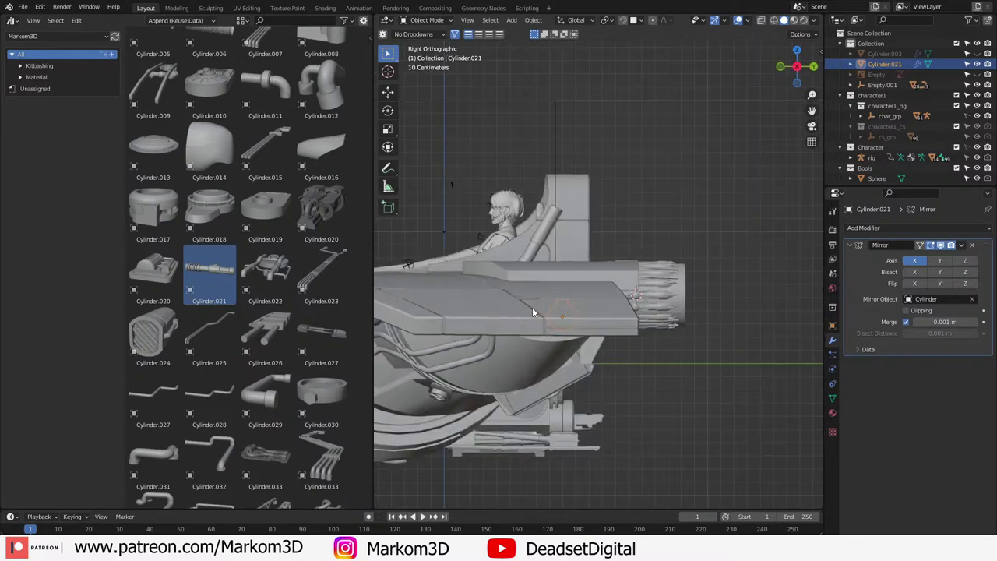
pyautogui.press('g')
pyautogui.click(629, 307)
pyautogui.press('z')
pyautogui.click(606, 320)
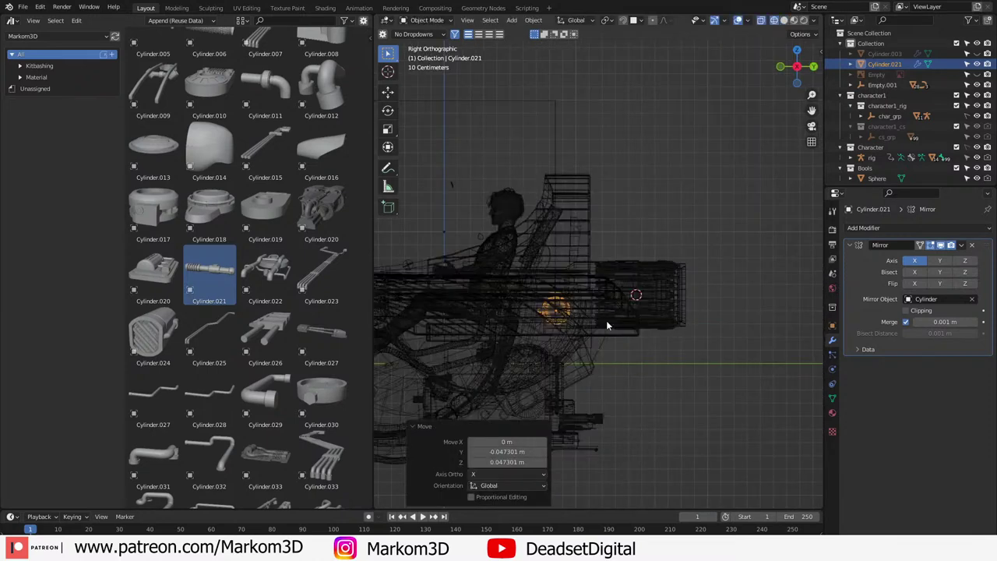
pyautogui.press('g')
pyautogui.click(604, 315)
# Step: Rotate Cylinder.021 by 90° in the side view and restore solid shading
pyautogui.write('r90')
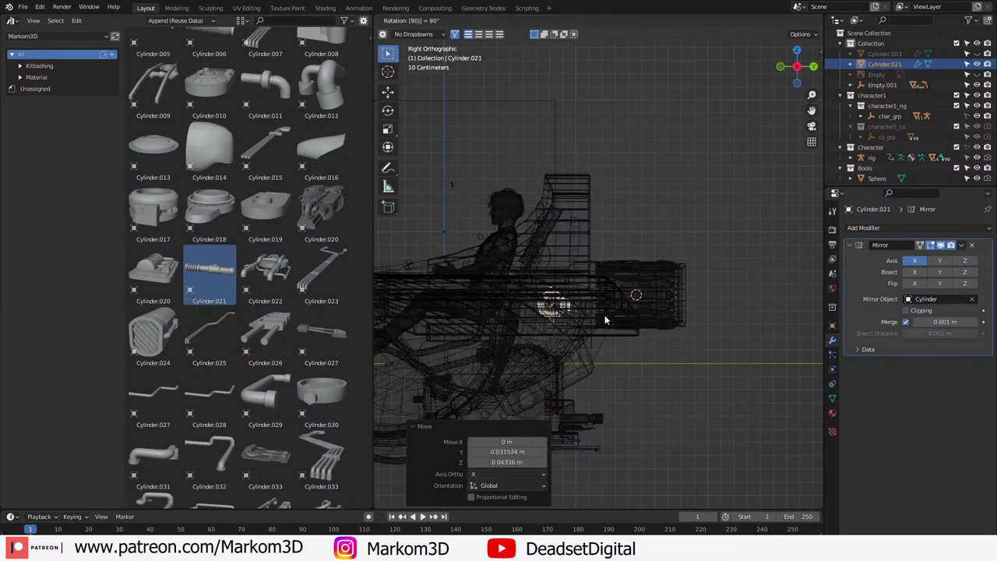
pyautogui.press('Return')
pyautogui.press('z')
pyautogui.click(661, 318)
# Step: Move Cylinder.021 up about 0.078 m along Z and about -0.036 m along Y so it sits against the rear grille
pyautogui.moveTo(652, 326)
pyautogui.mouseDown(button='middle')
pyautogui.moveTo(532, 324)
pyautogui.moveTo(717, 312)
pyautogui.mouseUp(button='middle')
pyautogui.press('g')
pyautogui.press('z')
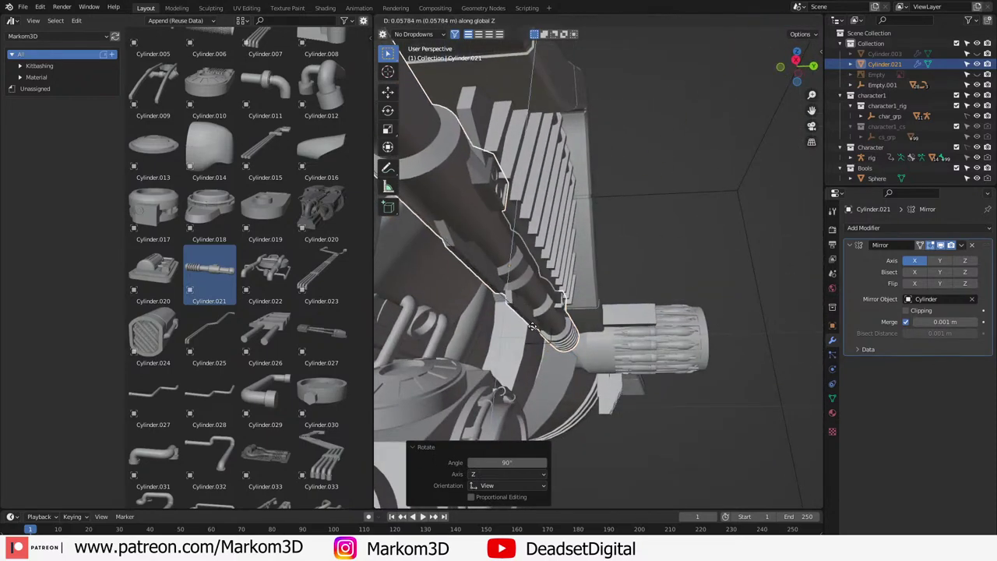
pyautogui.click(536, 318)
pyautogui.moveTo(536, 318); pyautogui.dragTo(564, 318, button='middle')
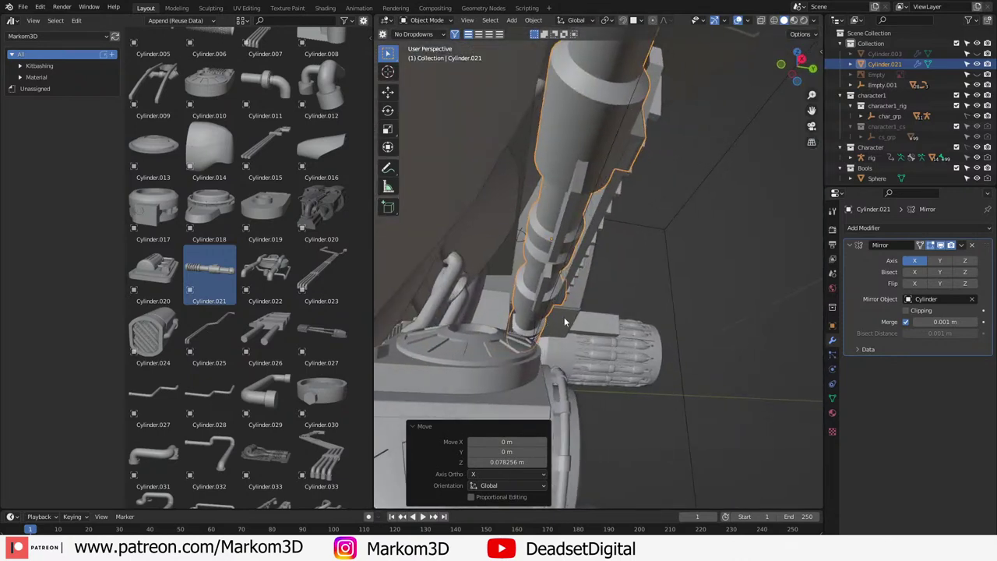
pyautogui.press('g')
pyautogui.rightClick(567, 318)
pyautogui.press('g')
pyautogui.rightClick(572, 318)
pyautogui.press('g')
pyautogui.press('y')
pyautogui.click(565, 322)
pyautogui.scroll(2, 565, 322)
pyautogui.moveTo(566, 323); pyautogui.dragTo(543, 314, button='middle')
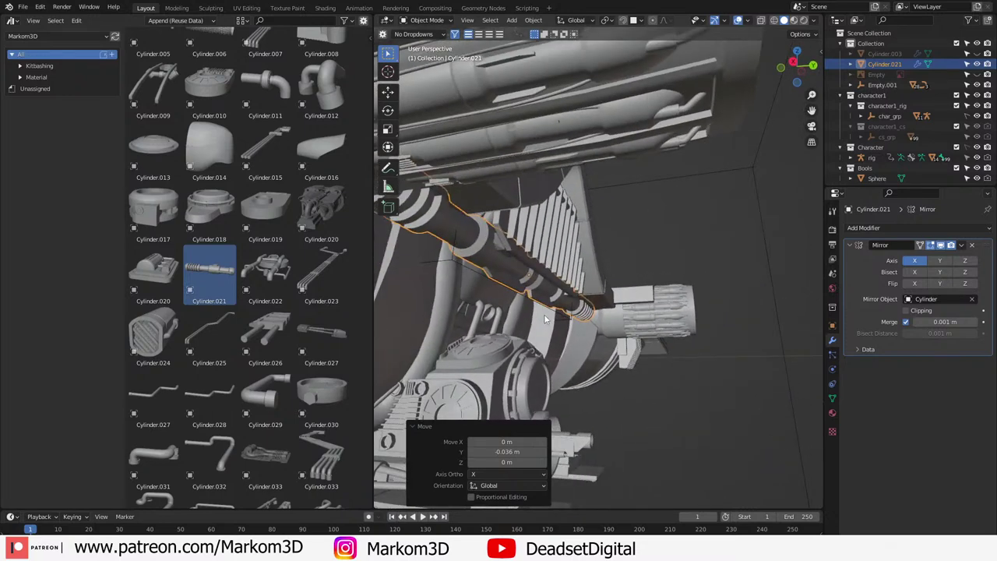
# Step: Rotate Cylinder.021 another 90° about the X axis and deselect it
pyautogui.write('rx')
pyautogui.write('90')
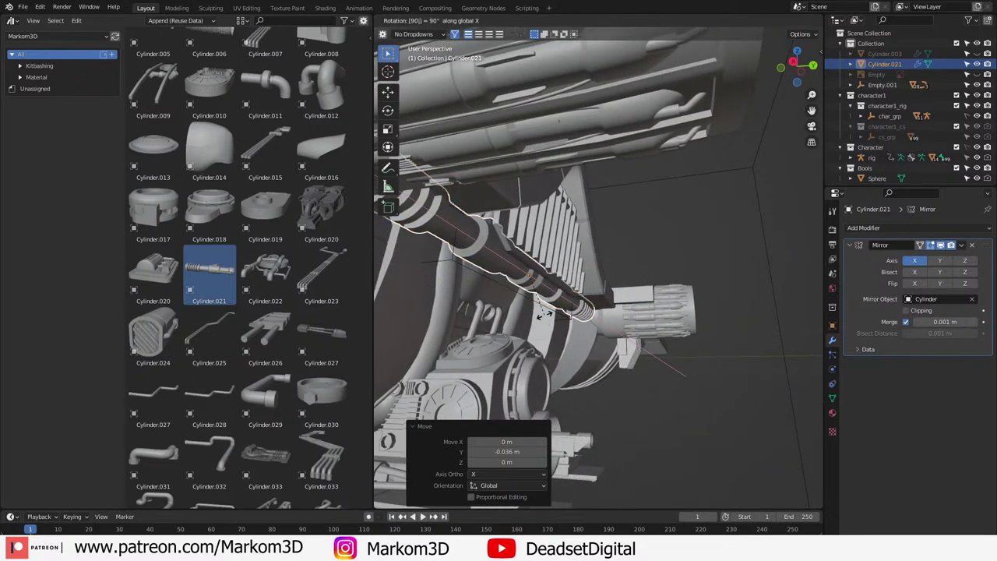
pyautogui.press('Return')
pyautogui.moveTo(544, 317); pyautogui.dragTo(577, 374, button='middle')
pyautogui.click(657, 436)
# Step: Close the Asset Browser area to enlarge the 3D viewport, and display the ship in rendered shading
pyautogui.scroll(-4, 656, 436)
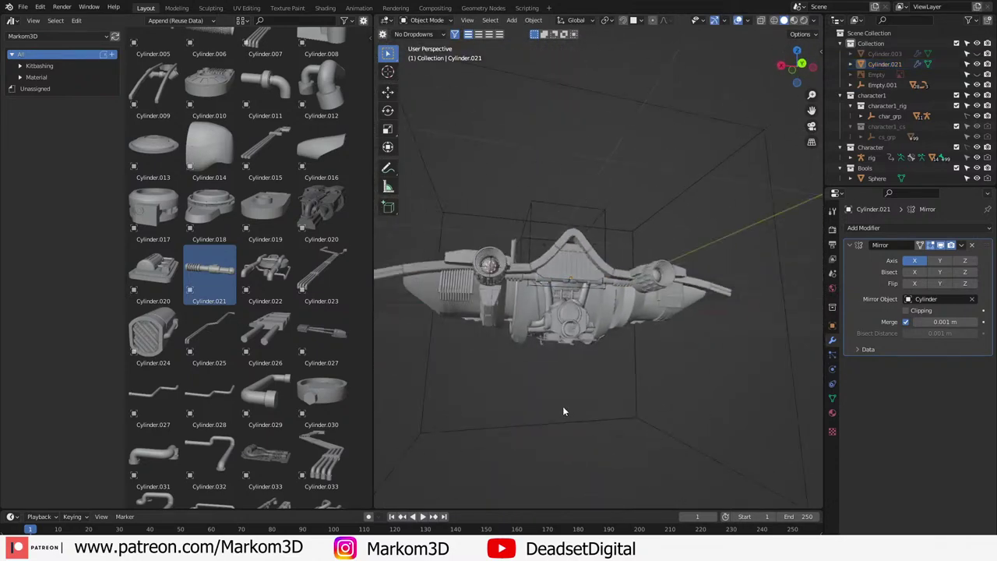
pyautogui.moveTo(374, 17); pyautogui.dragTo(189, 169)
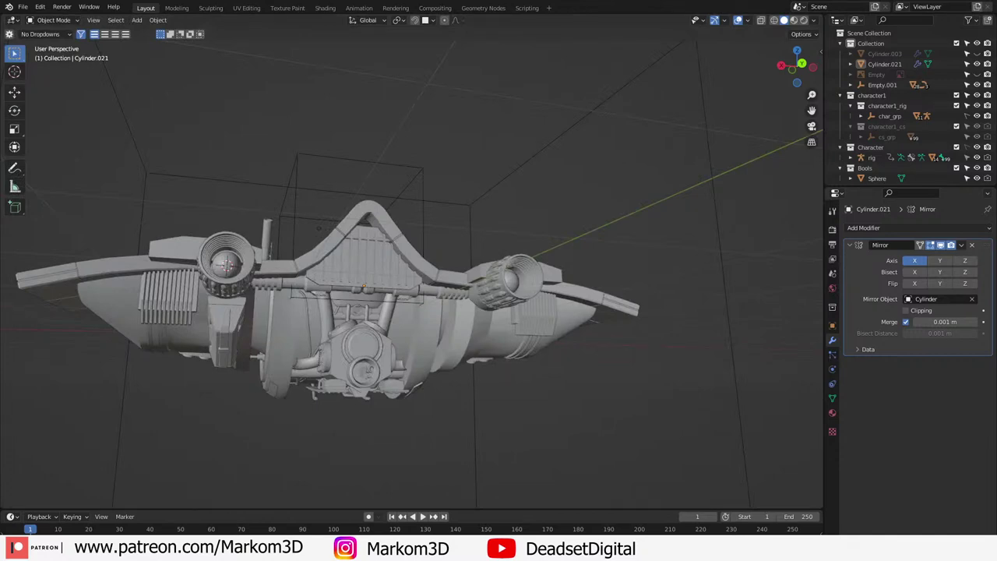
pyautogui.click(802, 19)
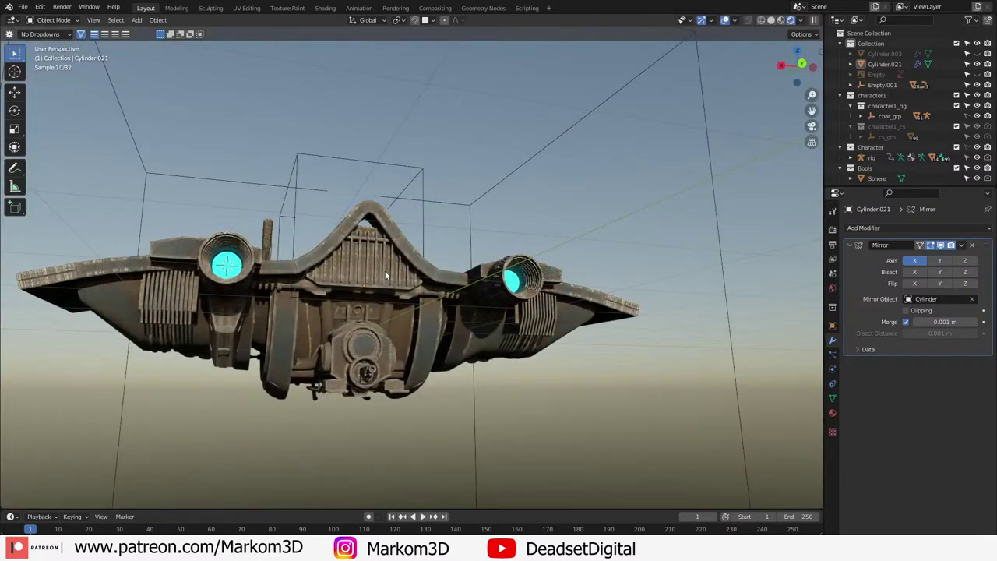
# Step: Trackball-rotate the whole ship through its parent Empty.001 by about -189° and -59.6°
pyautogui.moveTo(385, 270); pyautogui.dragTo(496, 421, button='middle')
pyautogui.click(542, 295)
pyautogui.scroll(5, 473, 364)
pyautogui.scroll(-5, 469, 367)
pyautogui.moveTo(472, 361); pyautogui.dragTo(508, 418, button='middle')
pyautogui.press('r')
pyautogui.press('r')
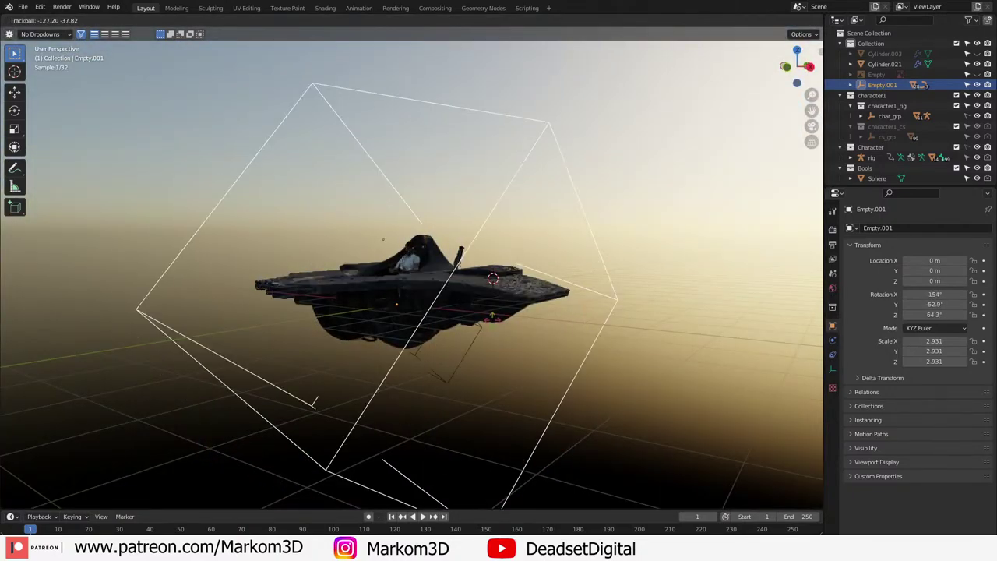
pyautogui.click(486, 367)
pyautogui.moveTo(487, 373); pyautogui.dragTo(502, 343, button='middle')
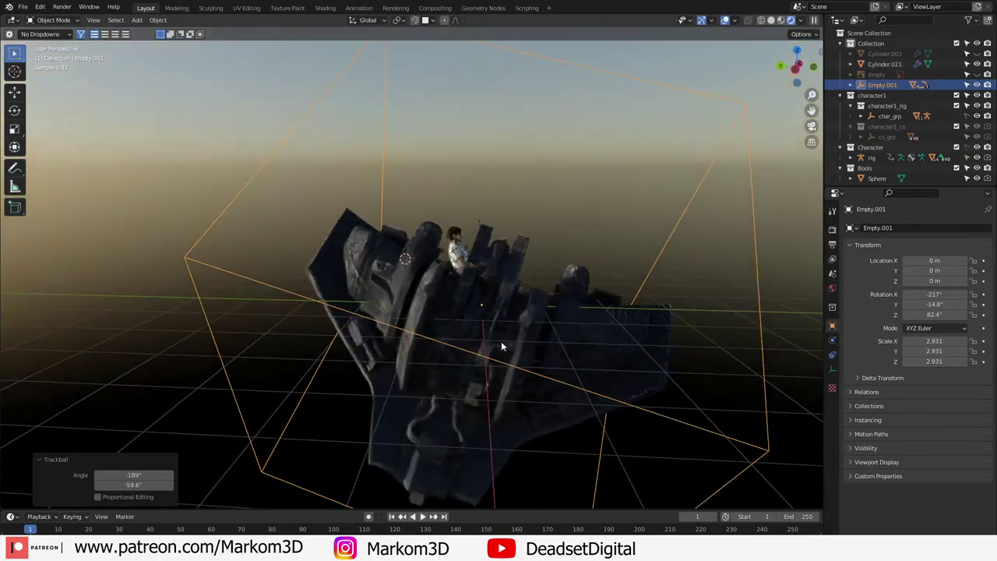
pyautogui.click(977, 95)
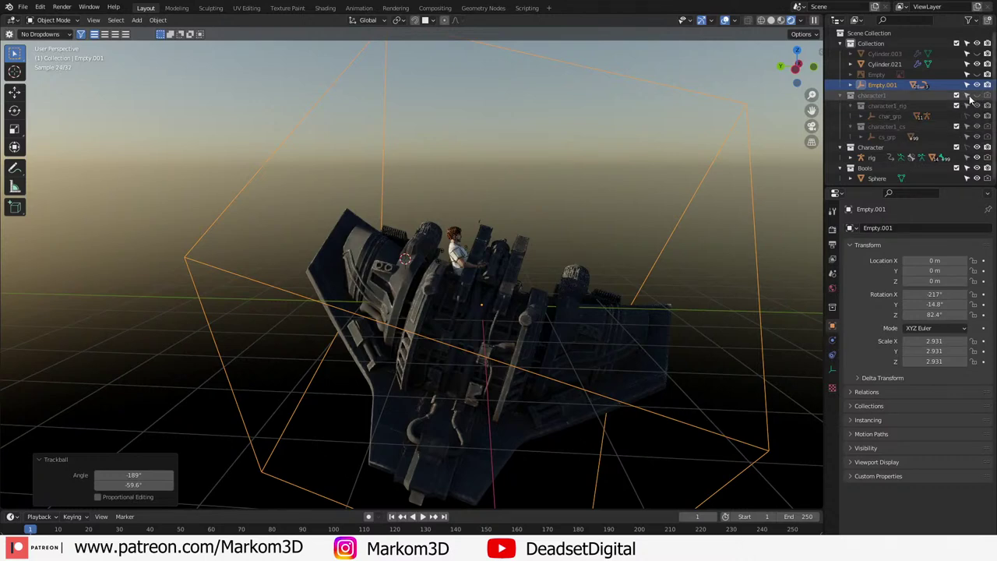
pyautogui.click(977, 95)
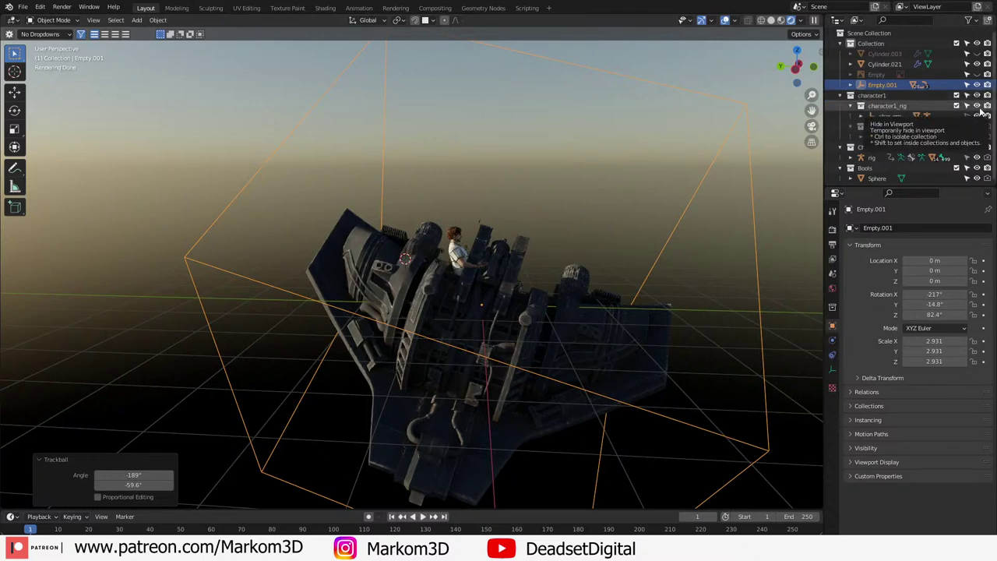
pyautogui.click(985, 107)
pyautogui.click(976, 106)
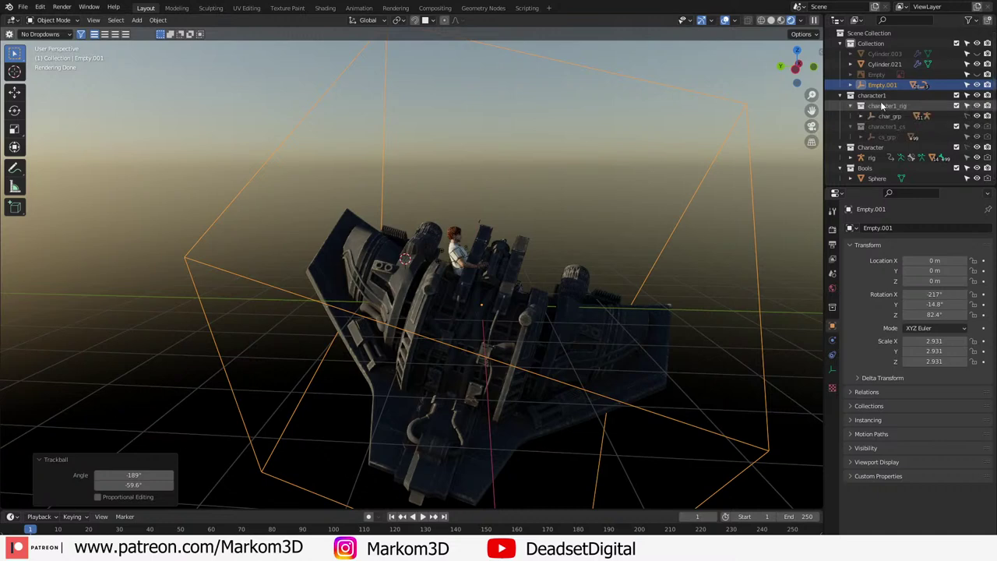
pyautogui.click(883, 95)
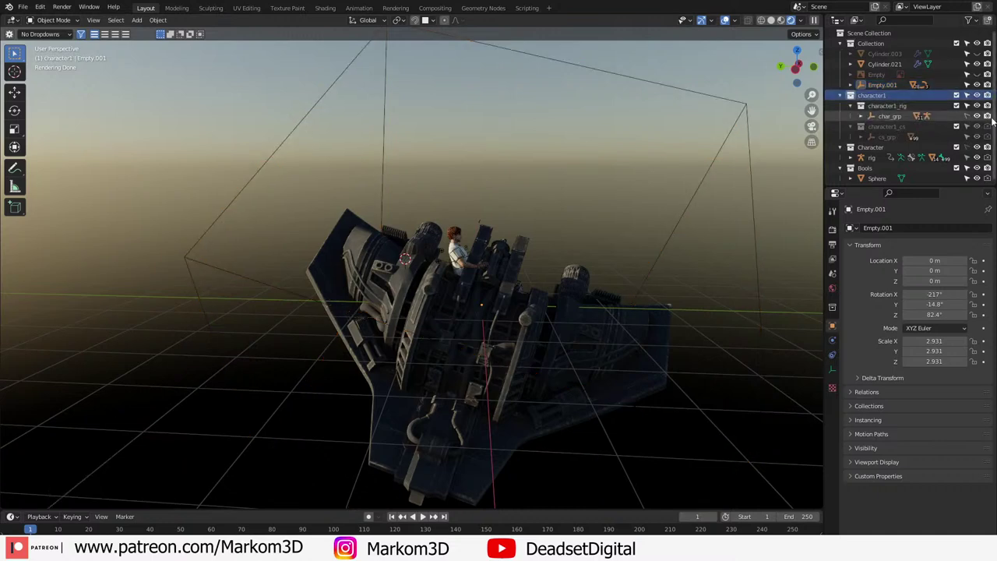
pyautogui.rightClick(890, 95)
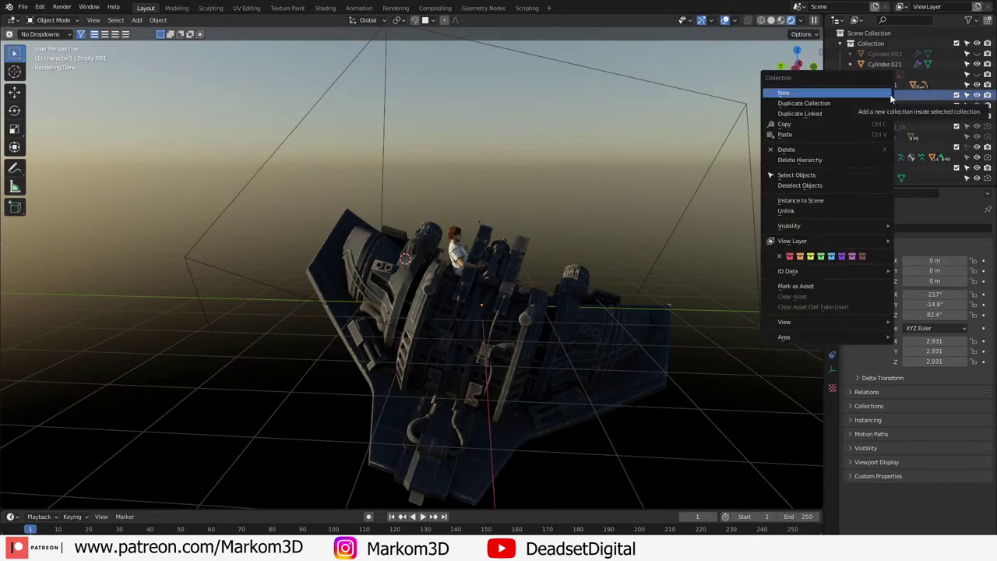
pyautogui.press('Escape')
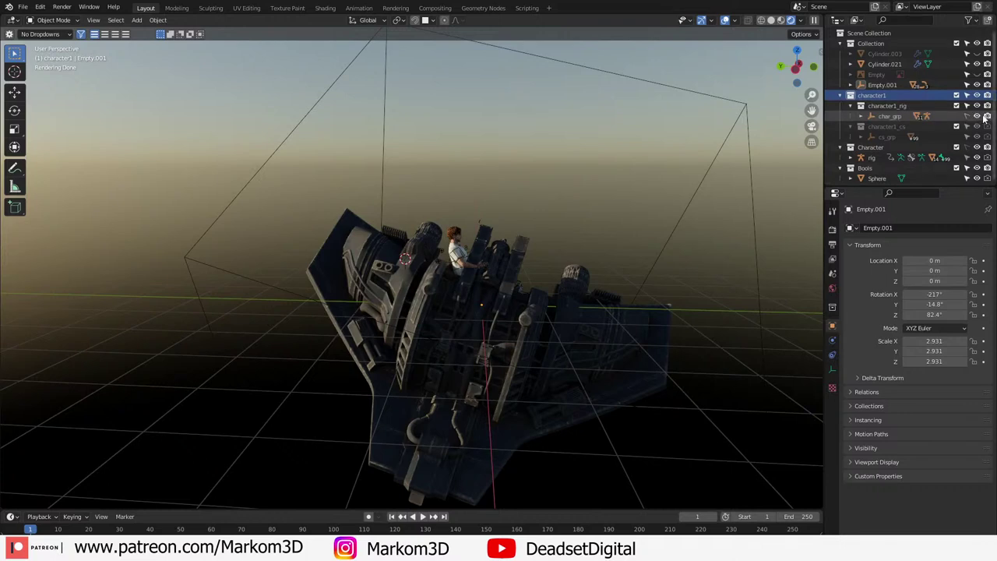
# Step: Hide the Character collection in the viewport to remove the seated pilot from the ship
pyautogui.click(977, 148)
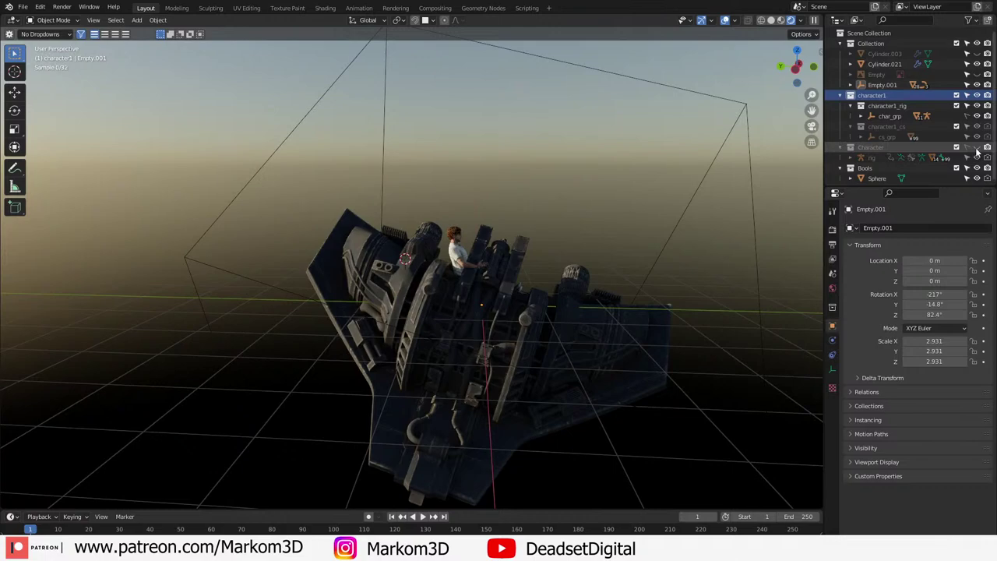
pyautogui.moveTo(741, 287); pyautogui.dragTo(547, 433, button='middle')
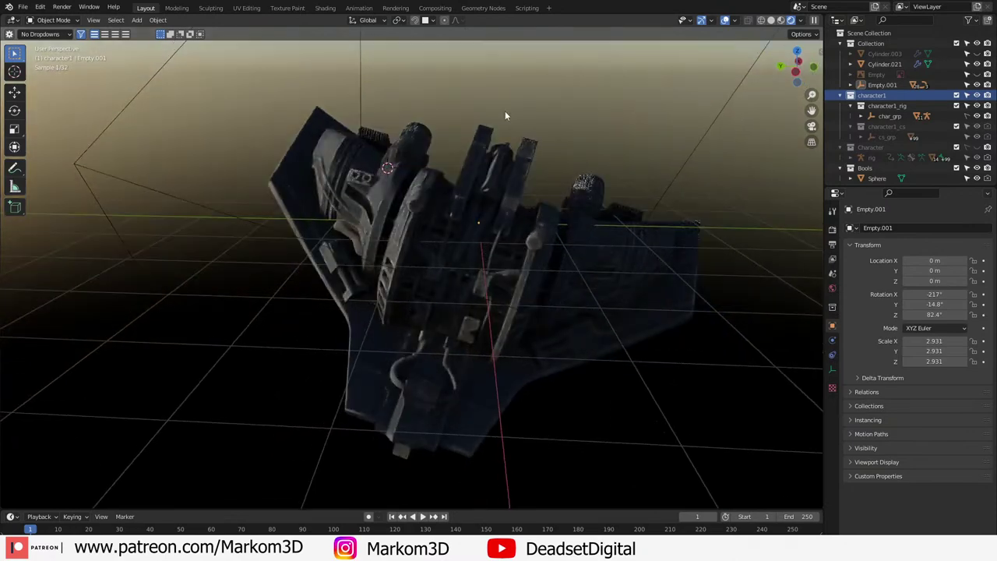
pyautogui.moveTo(505, 115); pyautogui.dragTo(503, 241, button='middle')
pyautogui.moveTo(524, 324); pyautogui.dragTo(651, 137, button='middle')
# Step: Select Empty.001 and clear its rotation to bring the ship back to its level orientation
pyautogui.click(651, 138)
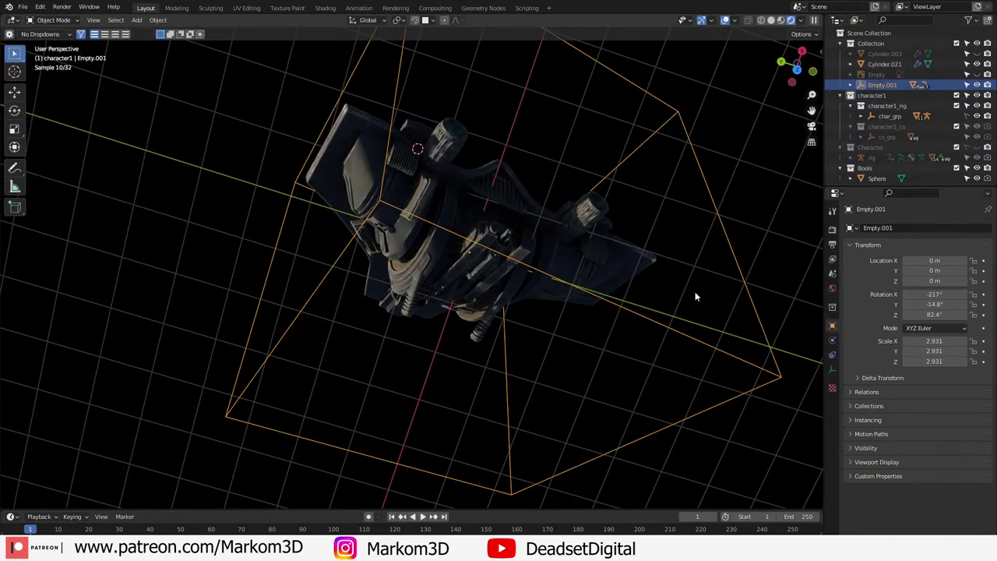
pyautogui.hotkey('alt', 'r')
pyautogui.moveTo(501, 311); pyautogui.dragTo(416, 233, button='middle')
pyautogui.scroll(3, 506, 312)
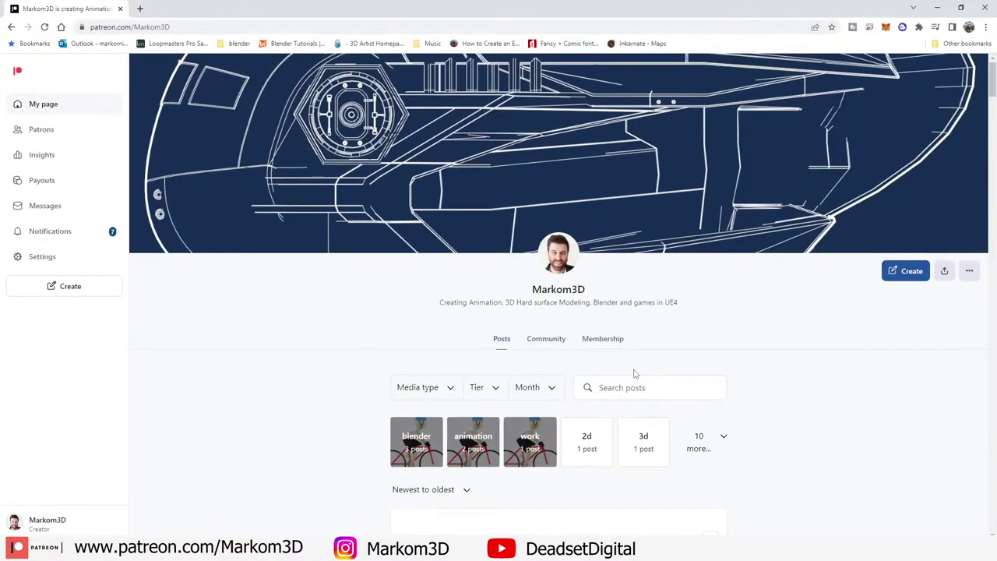
# Step: Switch to the browser and look through the posts and downloadable project files on the Markom3D Patreon page
pyautogui.scroll(-5, 634, 374)
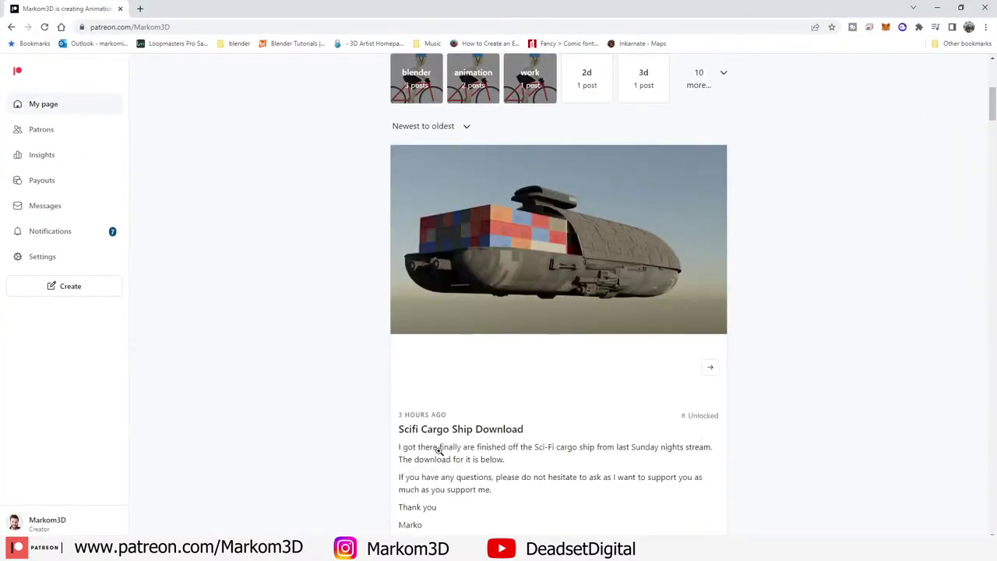
pyautogui.scroll(-7, 488, 247)
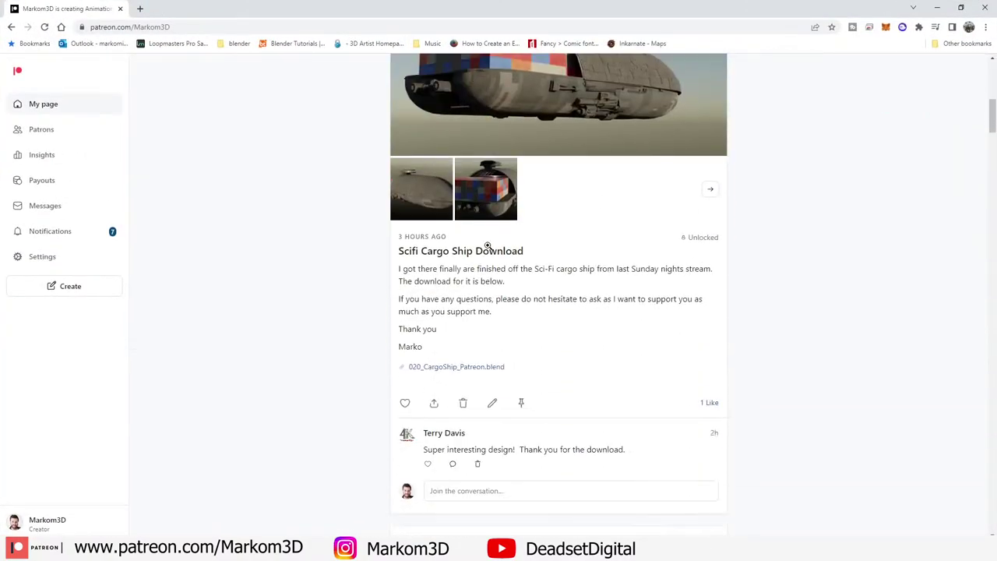
pyautogui.scroll(-1, 499, 265)
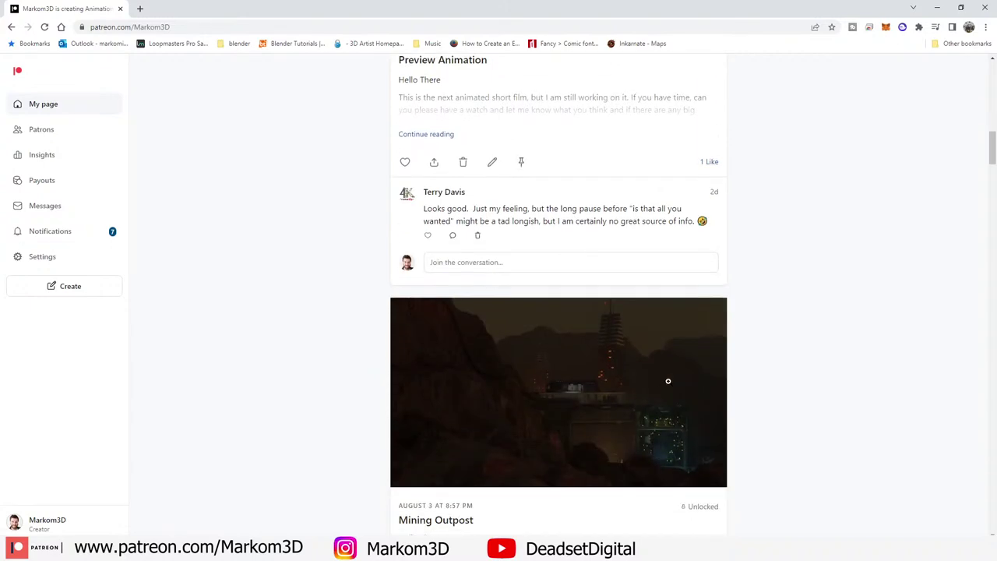
pyautogui.scroll(-7, 545, 428)
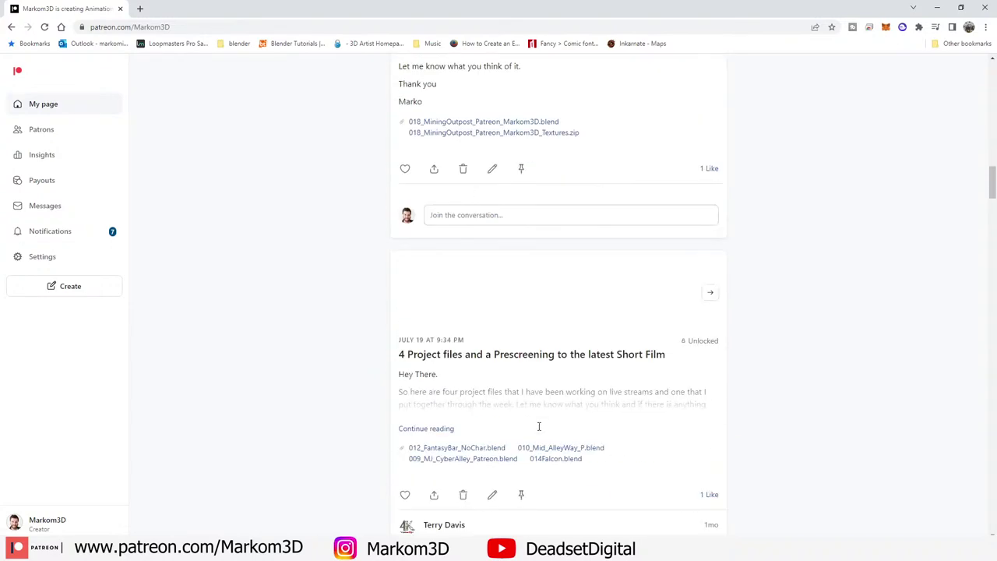
pyautogui.scroll(-1, 539, 431)
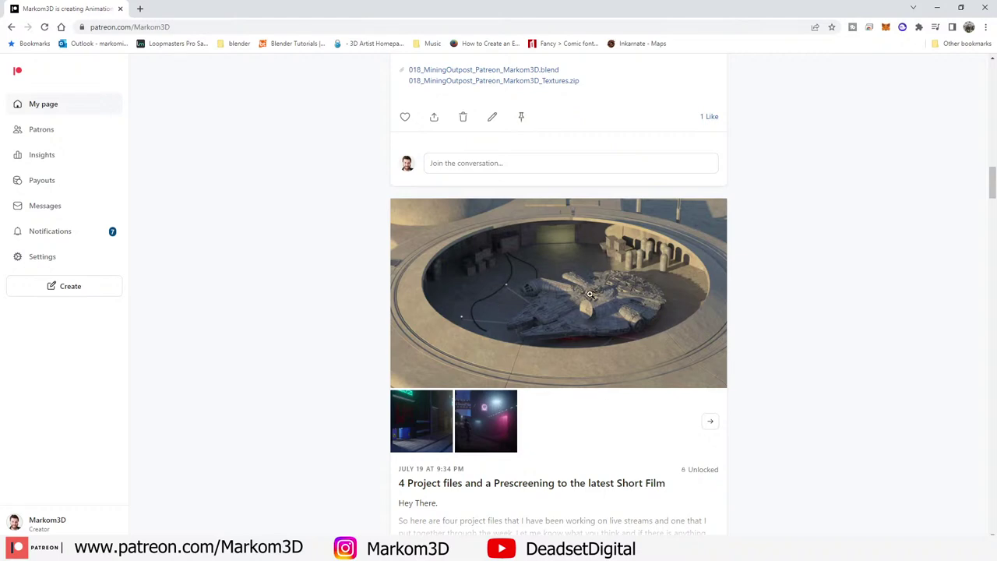
pyautogui.scroll(-3, 593, 296)
pyautogui.scroll(-15, 592, 298)
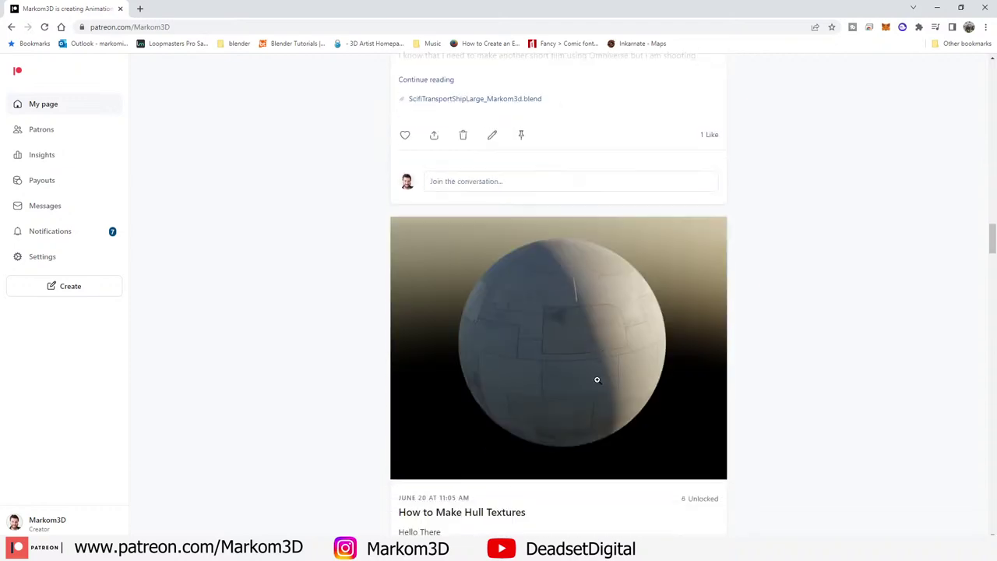
pyautogui.scroll(-5, 600, 399)
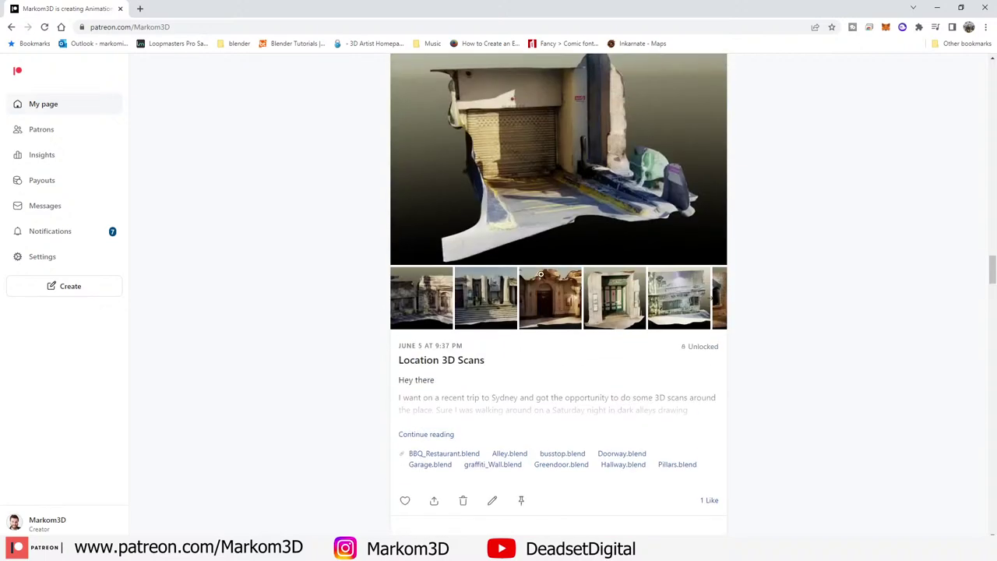
pyautogui.scroll(-2, 537, 286)
pyautogui.scroll(-10, 538, 286)
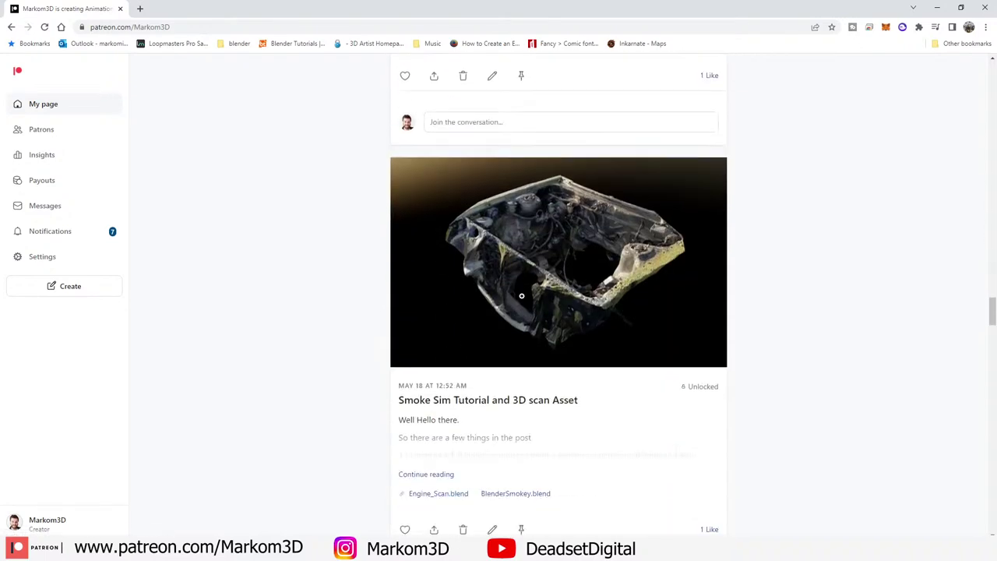
pyautogui.scroll(-5, 572, 412)
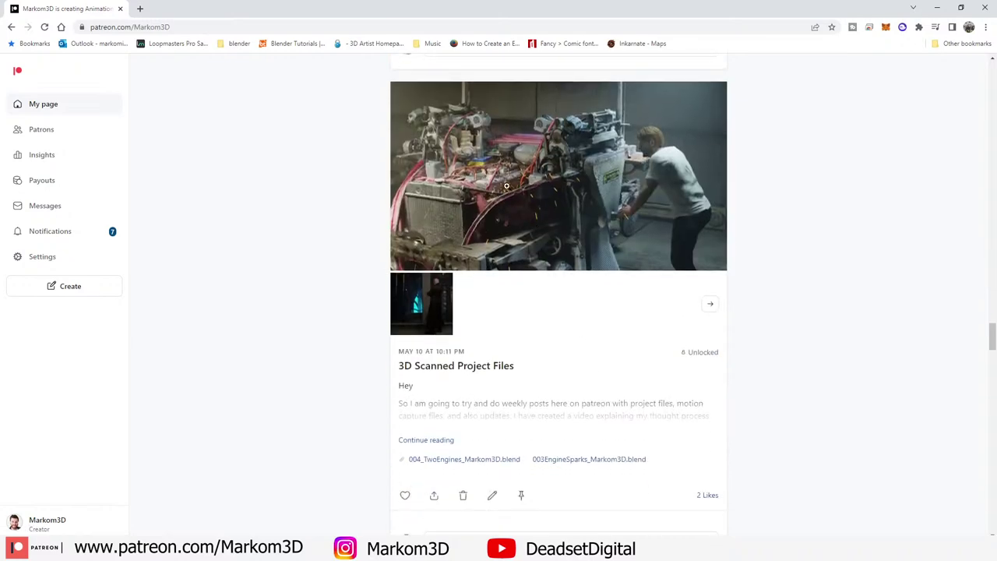
pyautogui.scroll(-5, 294, 433)
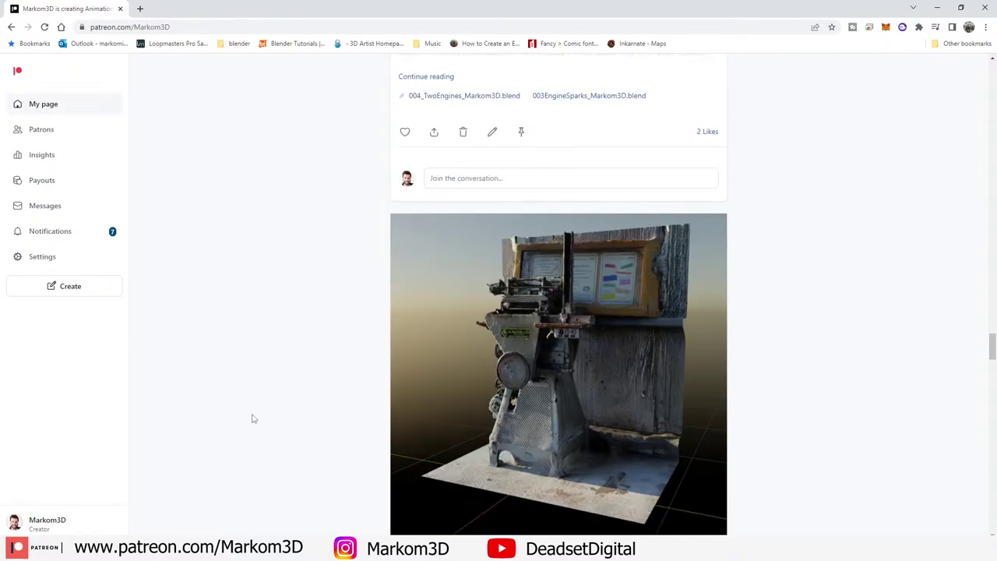
pyautogui.scroll(-4, 241, 410)
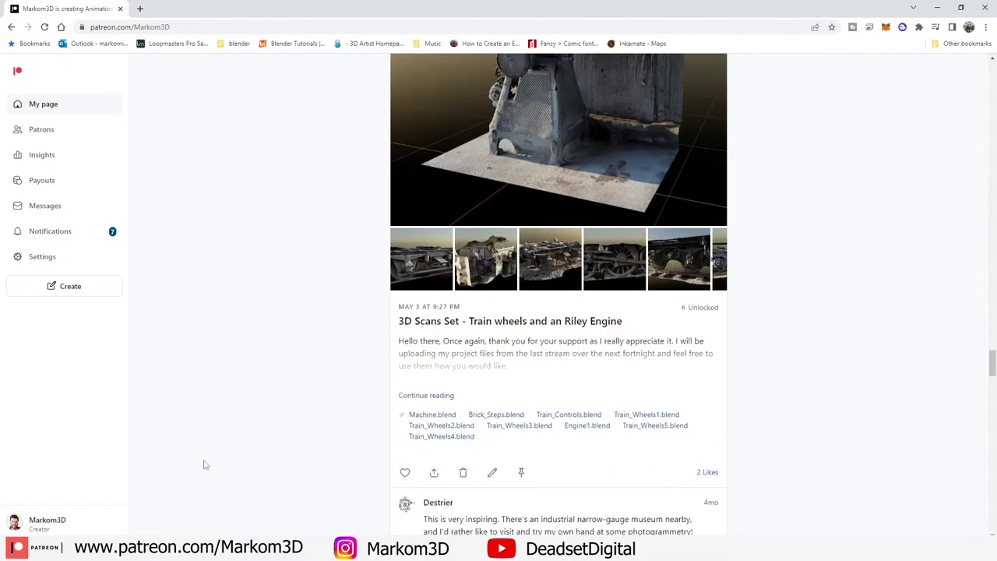